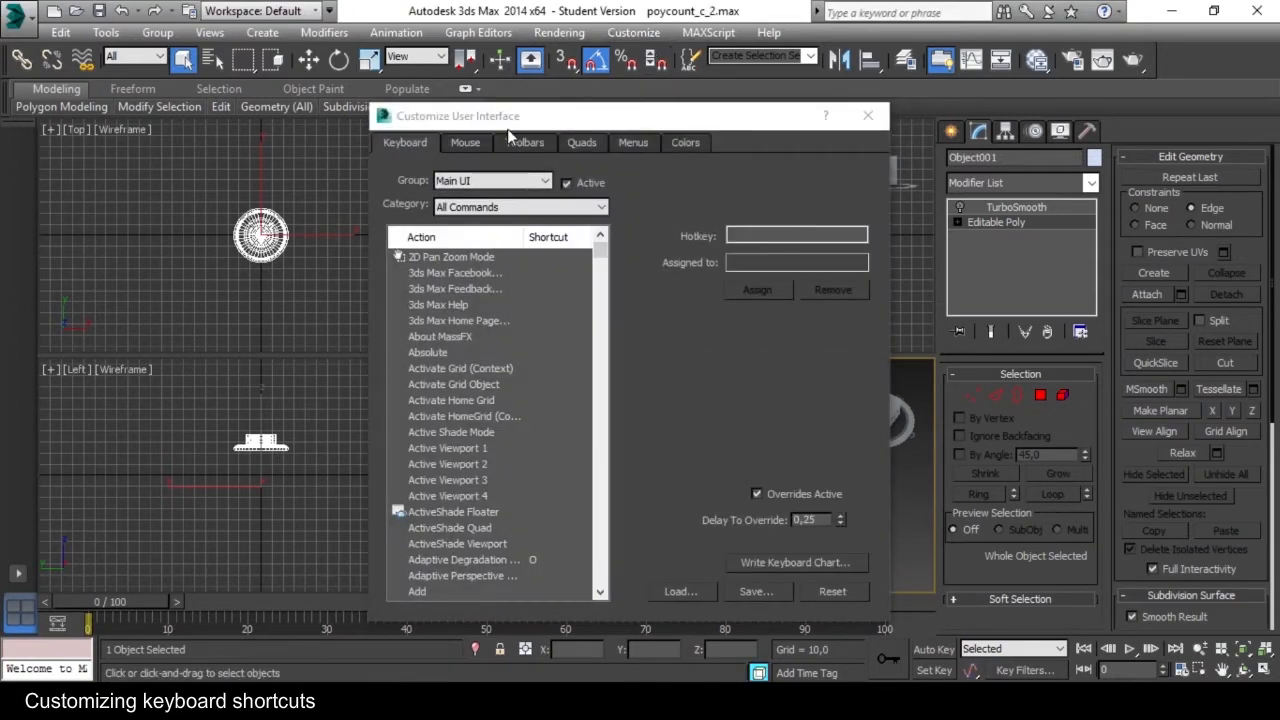
Open the user interface customization and assign the Q hotkey to the Select Object action.
{"action": "left_click_drag", "start_coordinate": [510, 125], "coordinate": [545, 112]}
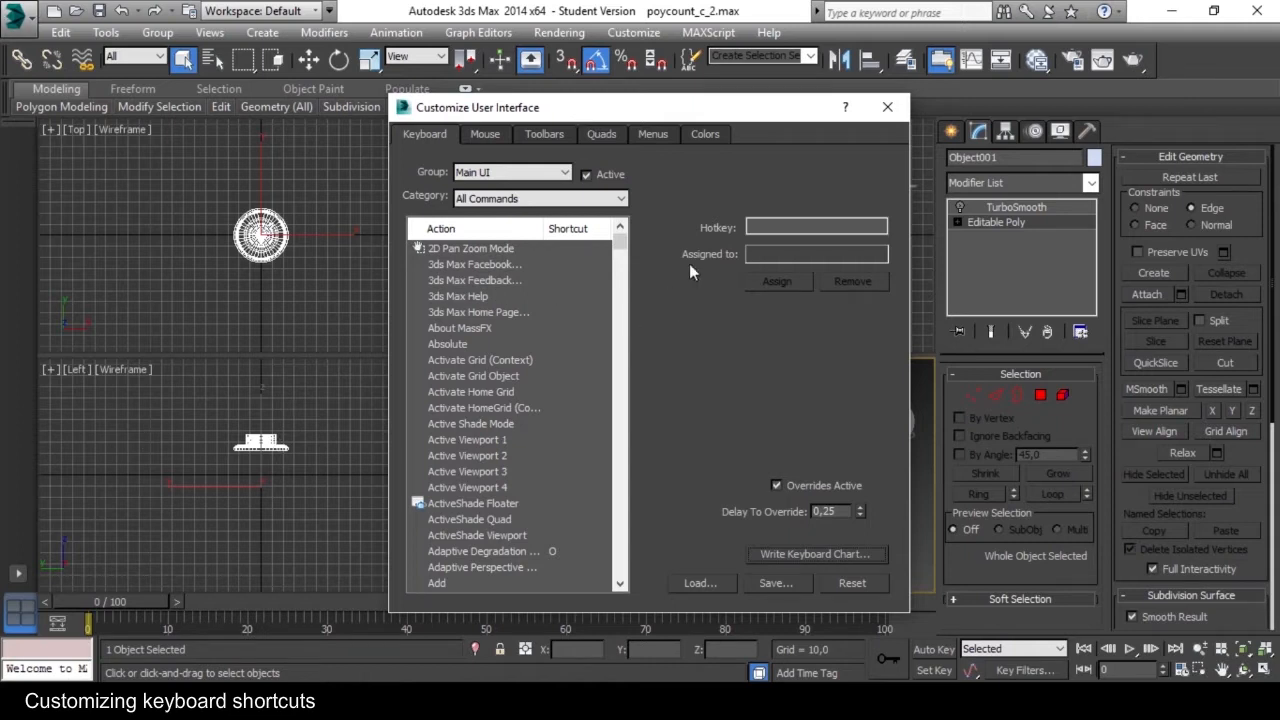
{"action": "left_click_drag", "start_coordinate": [620, 243], "coordinate": [613, 472]}
{"action": "scroll", "coordinate": [507, 442], "scroll_direction": "down", "scroll_amount": 8}
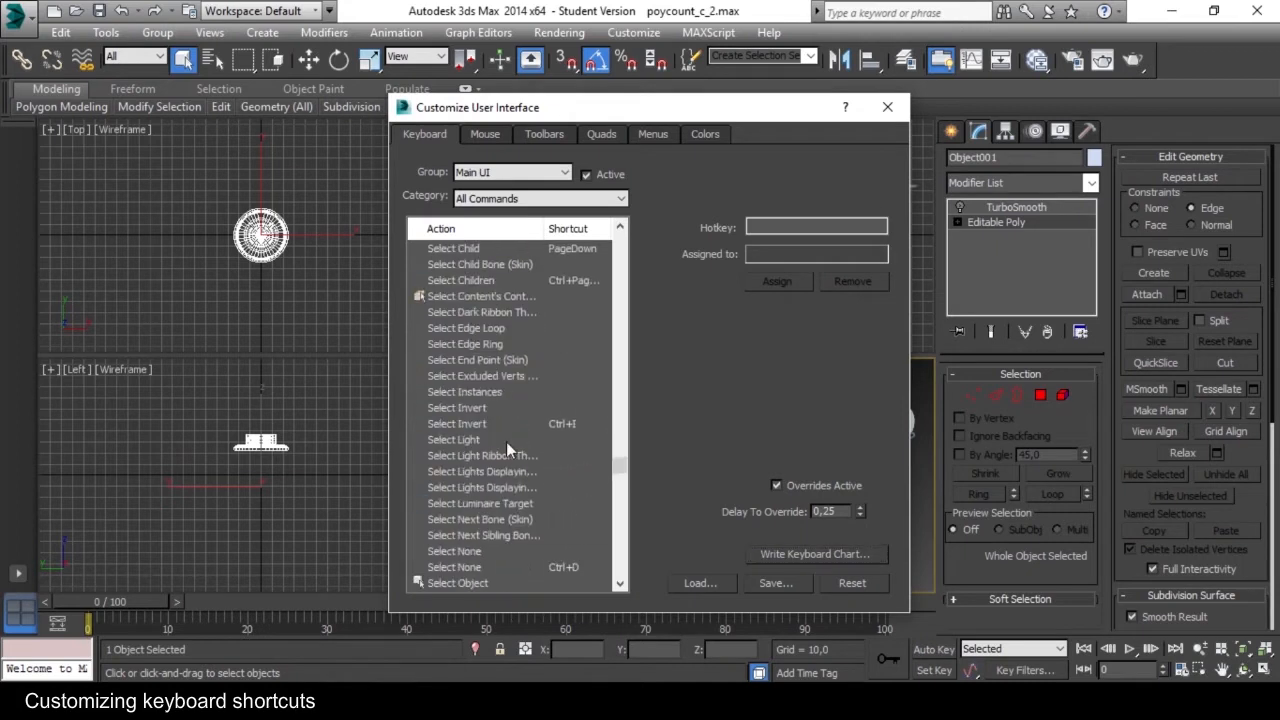
{"action": "scroll", "coordinate": [508, 443], "scroll_direction": "up", "scroll_amount": 2}
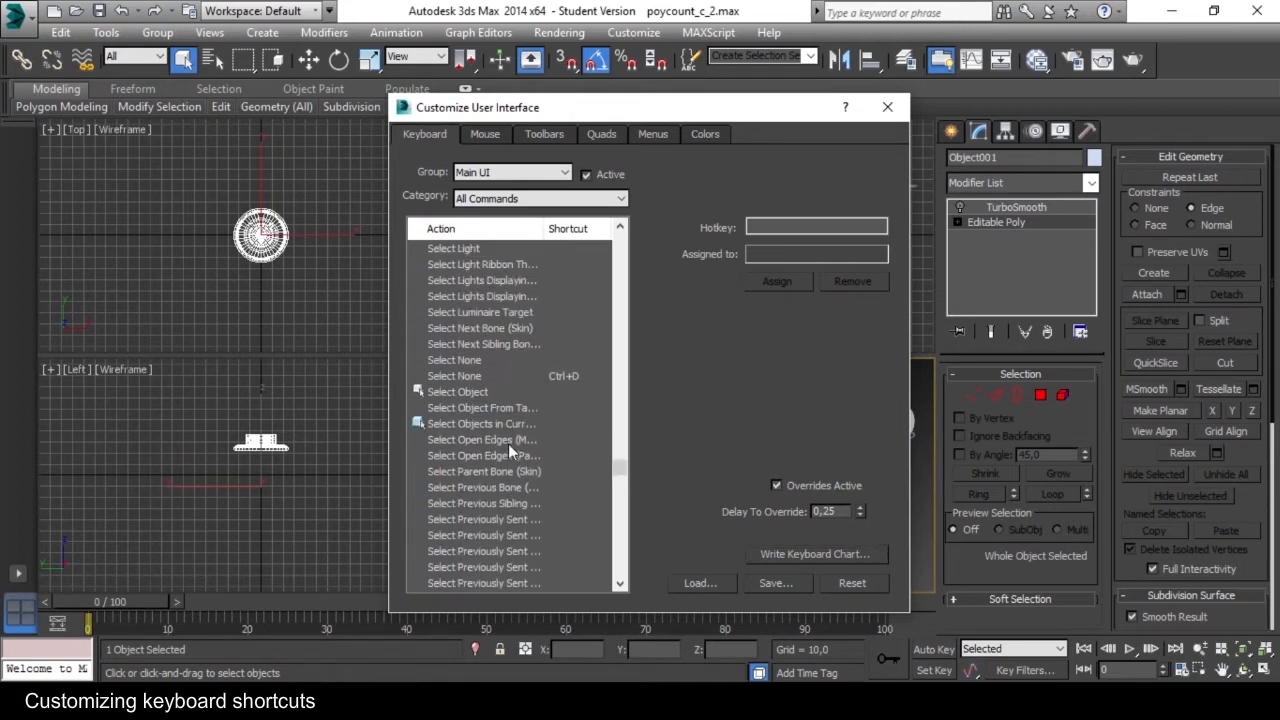
{"action": "left_click", "coordinate": [464, 393]}
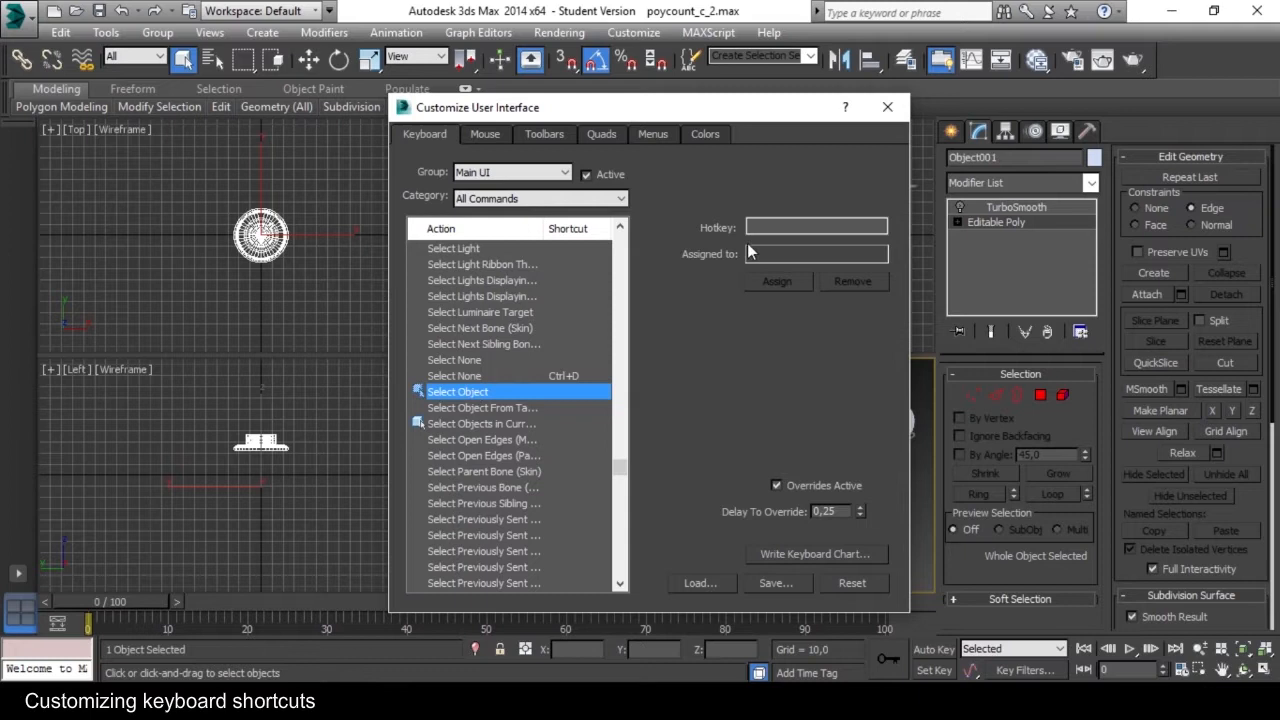
{"action": "left_click", "coordinate": [790, 227]}
{"action": "key", "text": "q"}
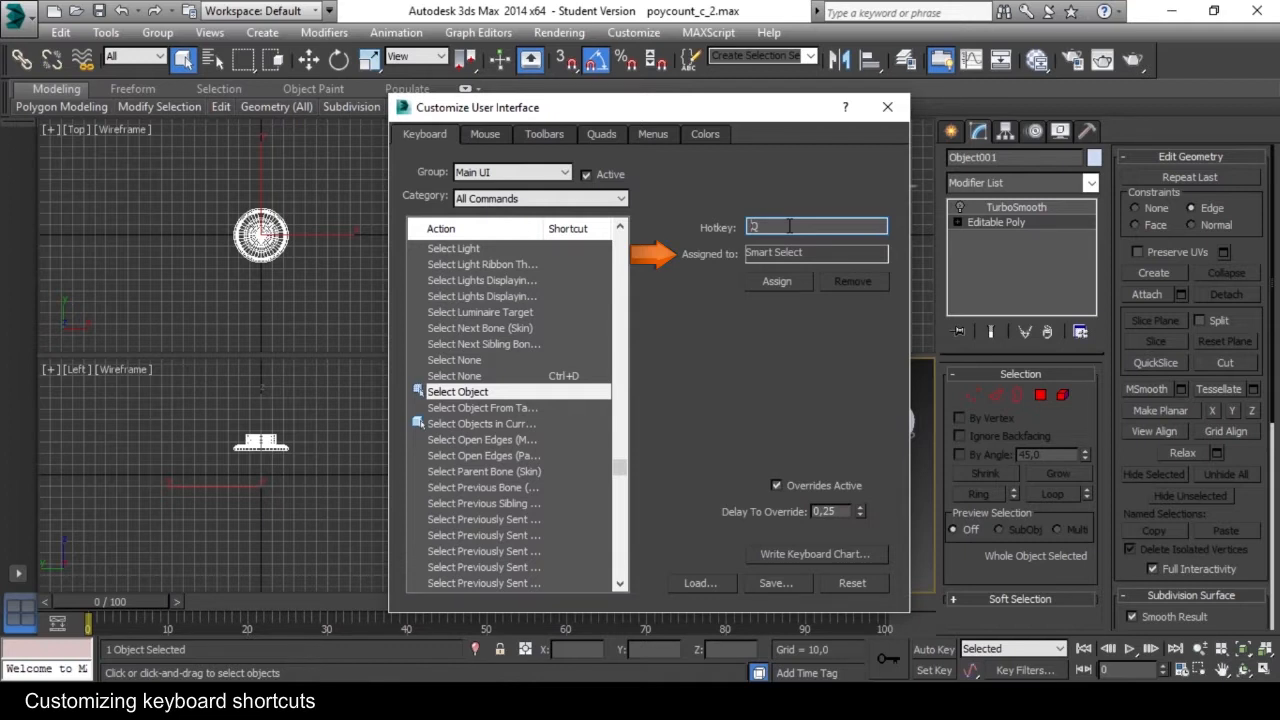
{"action": "left_click", "coordinate": [777, 282]}
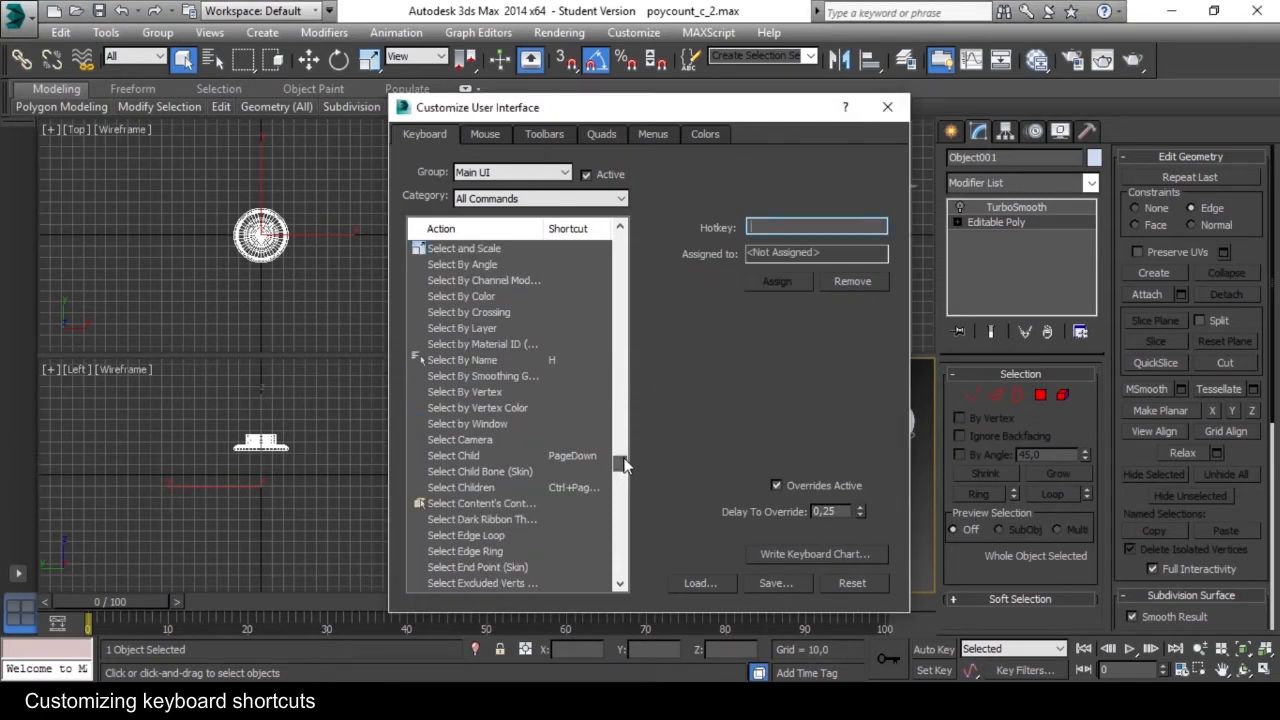
Assign the R hotkey to the scale action.
{"action": "left_click", "coordinate": [450, 392]}
{"action": "left_click_drag", "start_coordinate": [621, 464], "coordinate": [618, 514]}
{"action": "left_click", "coordinate": [800, 228]}
{"action": "key", "text": "r"}
{"action": "left_click", "coordinate": [773, 286]}
Assign the Shift+P hotkey to the center pivot action.
{"action": "scroll", "coordinate": [480, 440], "scroll_direction": "down", "scroll_amount": 6}
{"action": "left_click", "coordinate": [470, 329]}
{"action": "left_click", "coordinate": [789, 230]}
{"action": "key", "text": "shift"}
{"action": "key", "text": "shift+p"}
{"action": "left_click", "coordinate": [770, 283]}
Assign Shift+S to the Swift Loop action and N to the show end result action.
{"action": "left_click", "coordinate": [500, 422]}
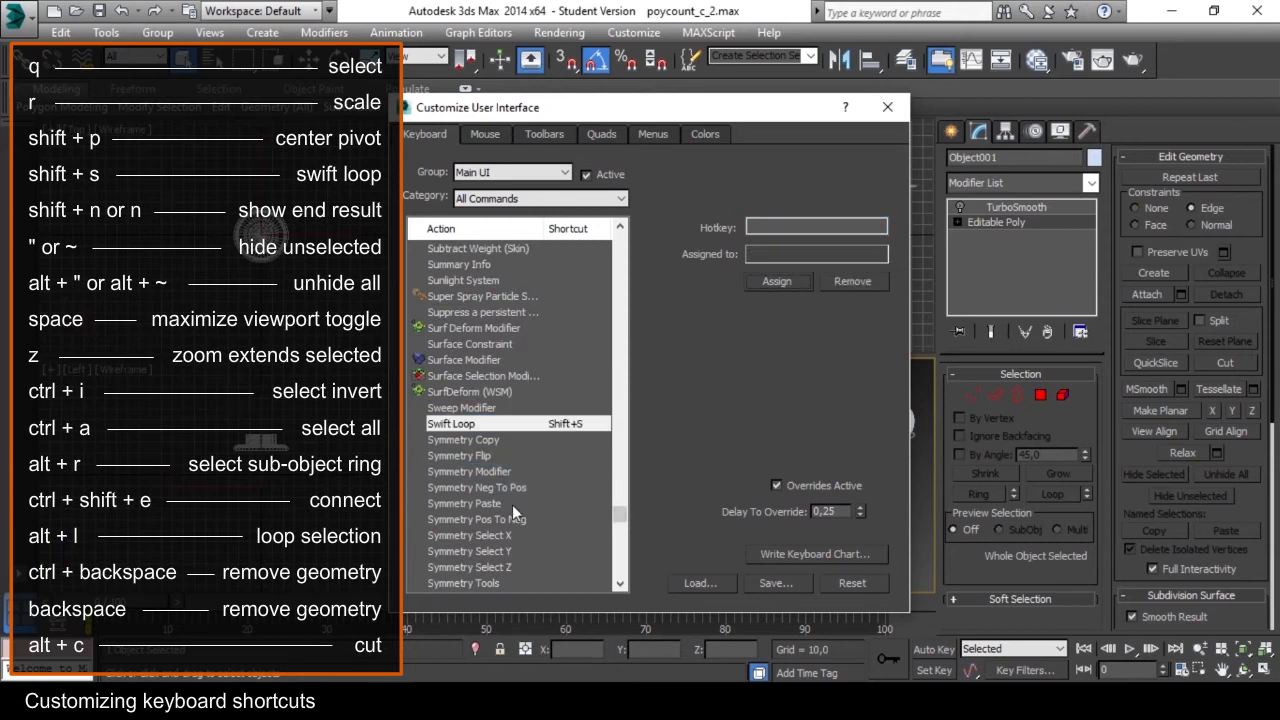
{"action": "scroll", "coordinate": [520, 485], "scroll_direction": "up", "scroll_amount": 20}
{"action": "left_click", "coordinate": [478, 503]}
{"action": "left_click", "coordinate": [806, 229]}
{"action": "key", "text": "n"}
{"action": "left_click", "coordinate": [802, 281]}
Assign the quotation mark (") hotkey to the hide unselected action.
{"action": "left_click_drag", "start_coordinate": [620, 481], "coordinate": [622, 340]}
{"action": "left_click", "coordinate": [510, 329]}
{"action": "left_click", "coordinate": [770, 234]}
{"action": "key", "text": "apostrophe"}
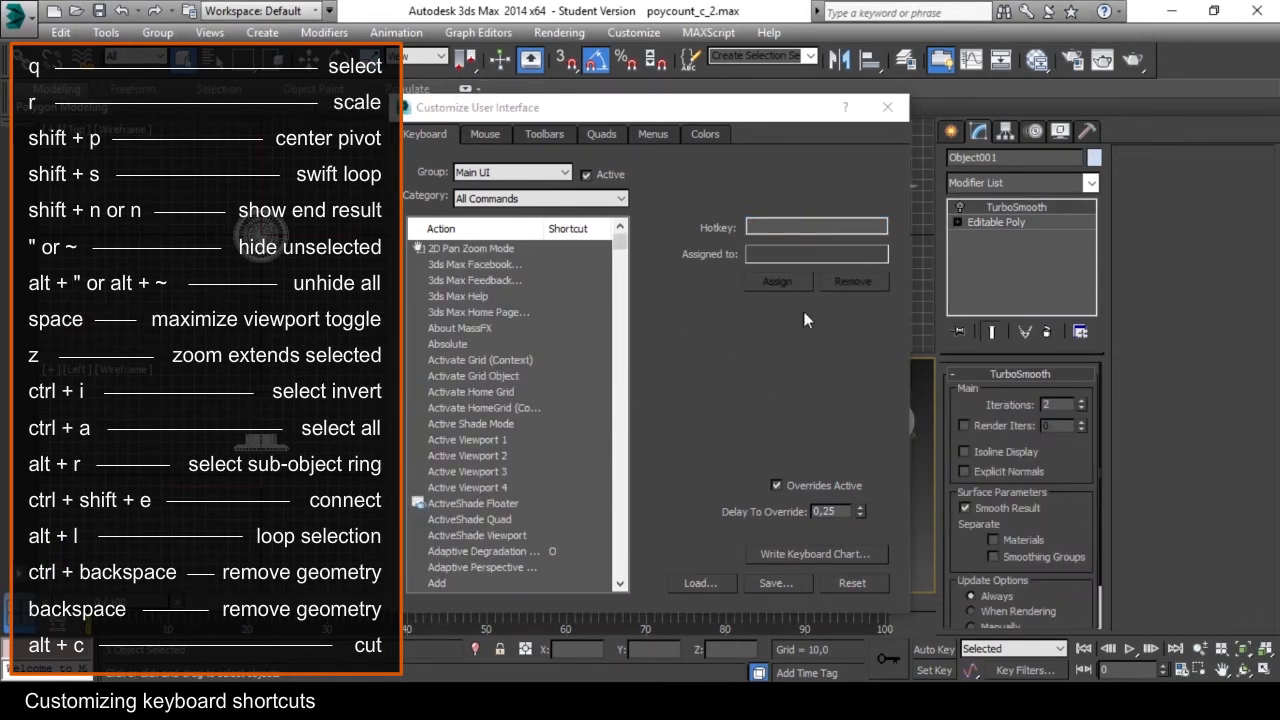
View the save options for the keyboard shortcut file without saving, and close the user interface customization.
{"action": "left_click", "coordinate": [775, 582]}
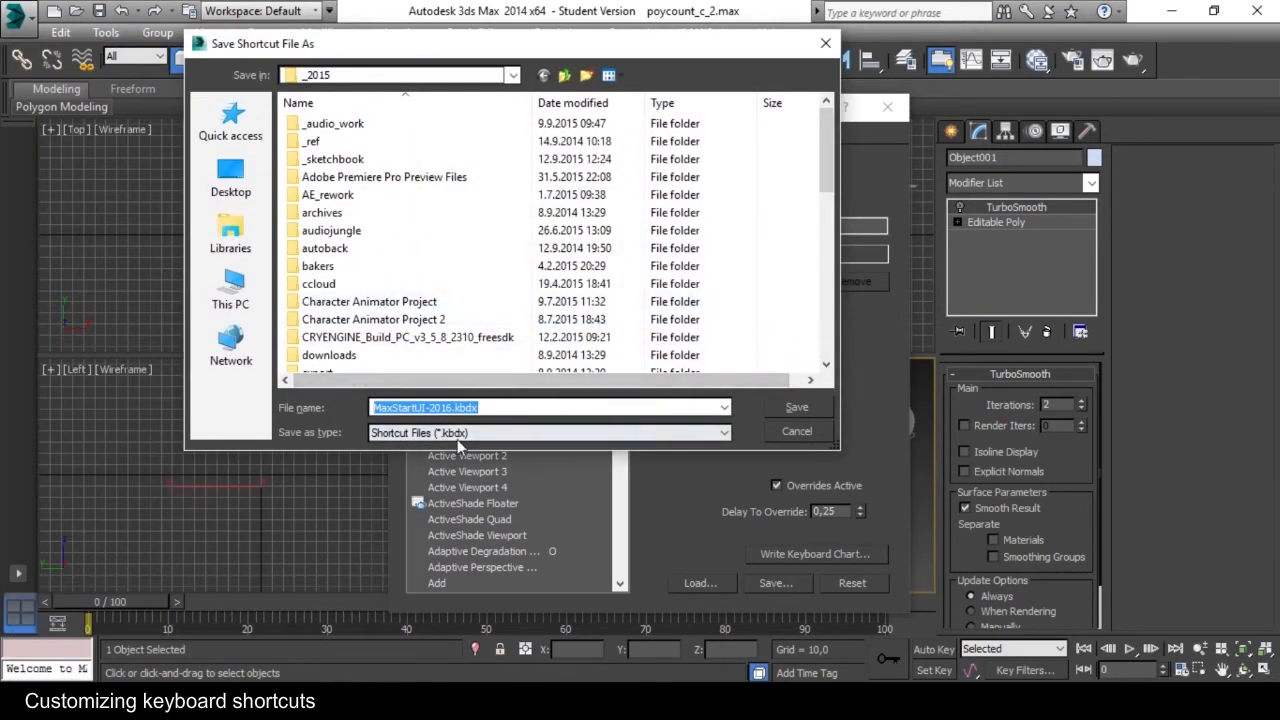
{"action": "left_click", "coordinate": [789, 432]}
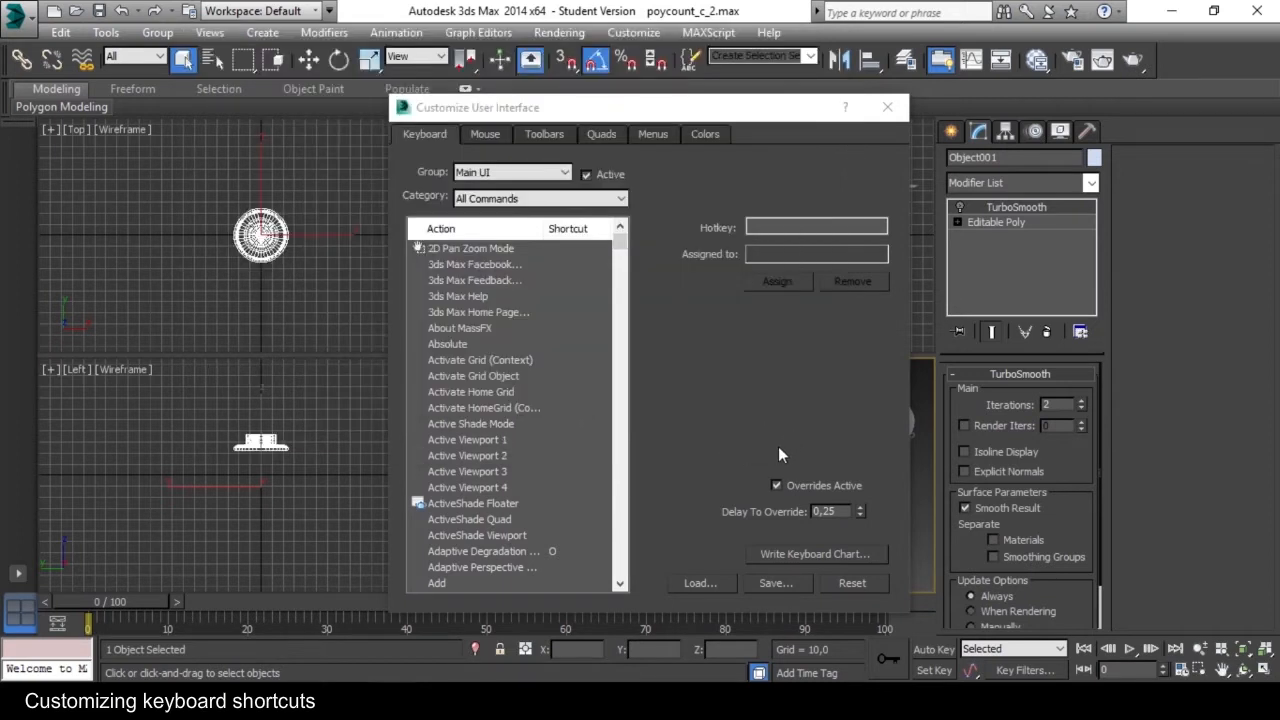
{"action": "left_click", "coordinate": [888, 108]}
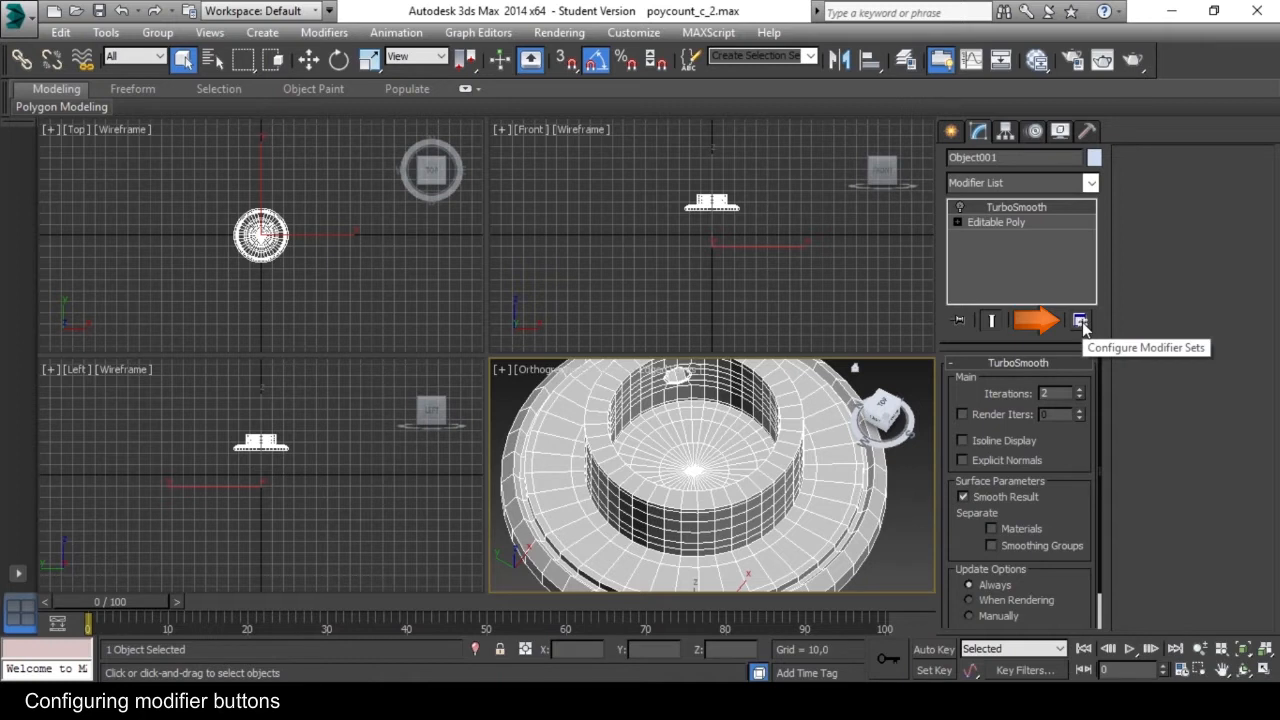
Show the modifier set buttons above the modifier stack and look through the full modifier list.
{"action": "left_click", "coordinate": [1080, 321]}
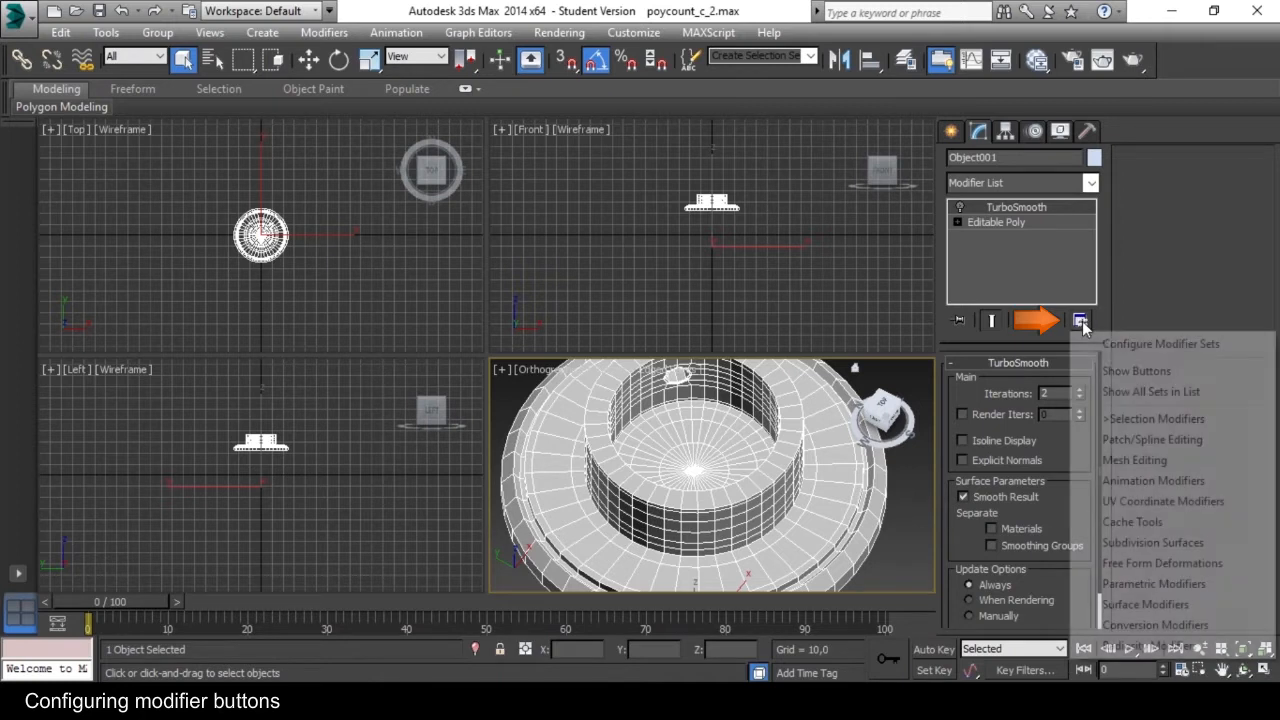
{"action": "left_click", "coordinate": [1192, 374]}
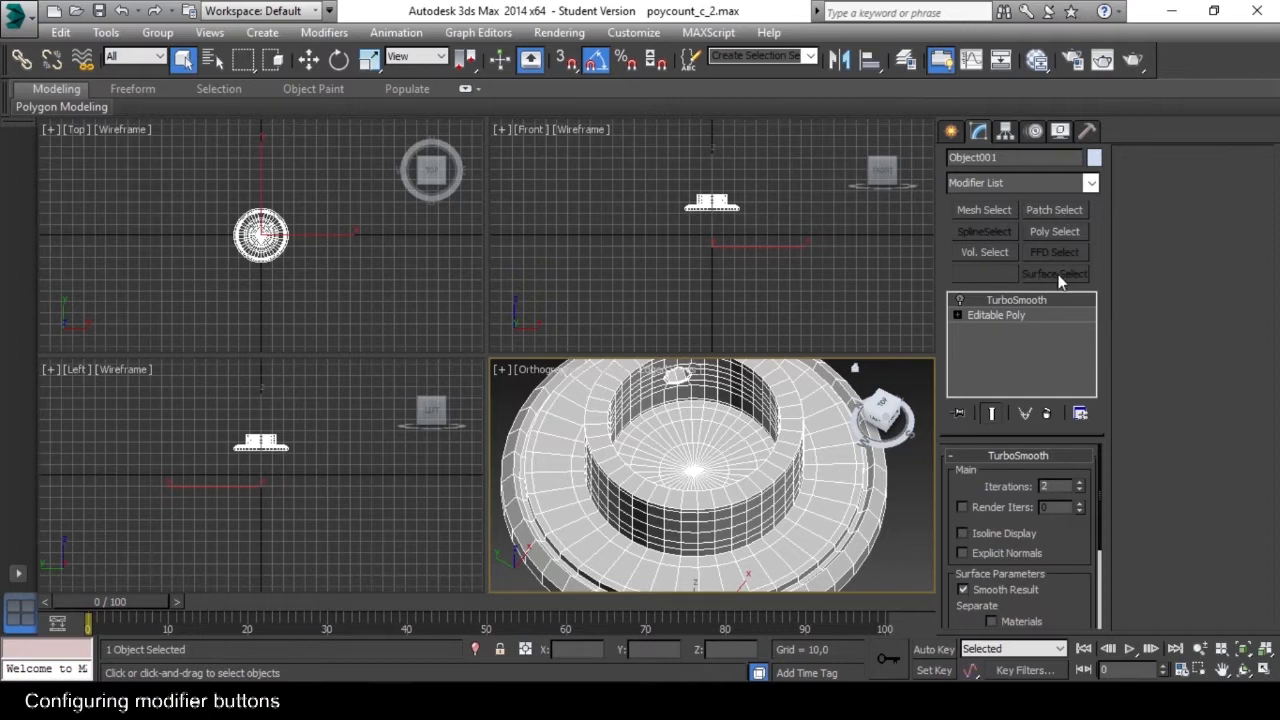
{"action": "left_click", "coordinate": [1091, 184]}
{"action": "left_click_drag", "start_coordinate": [1093, 469], "coordinate": [1088, 300]}
{"action": "left_click", "coordinate": [1092, 184]}
Open the modifier set configuration and clear all the existing selection modifiers from its buttons.
{"action": "left_click", "coordinate": [1080, 375]}
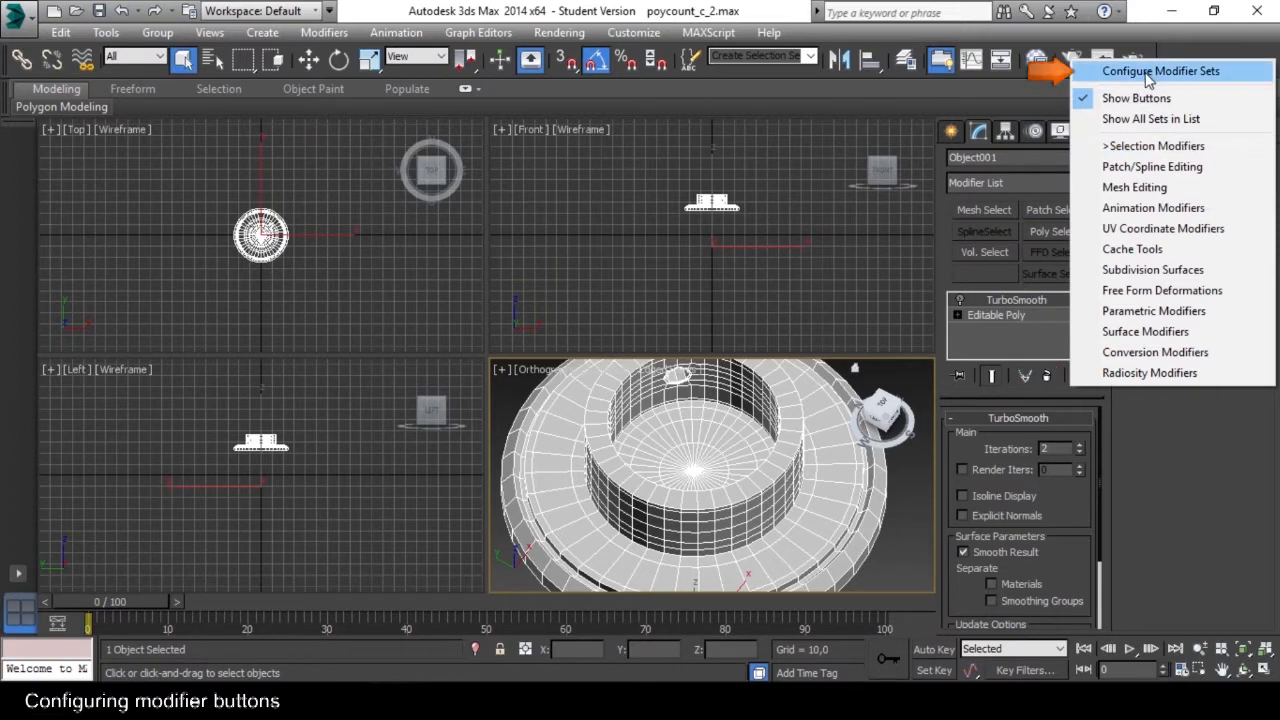
{"action": "left_click", "coordinate": [1232, 74]}
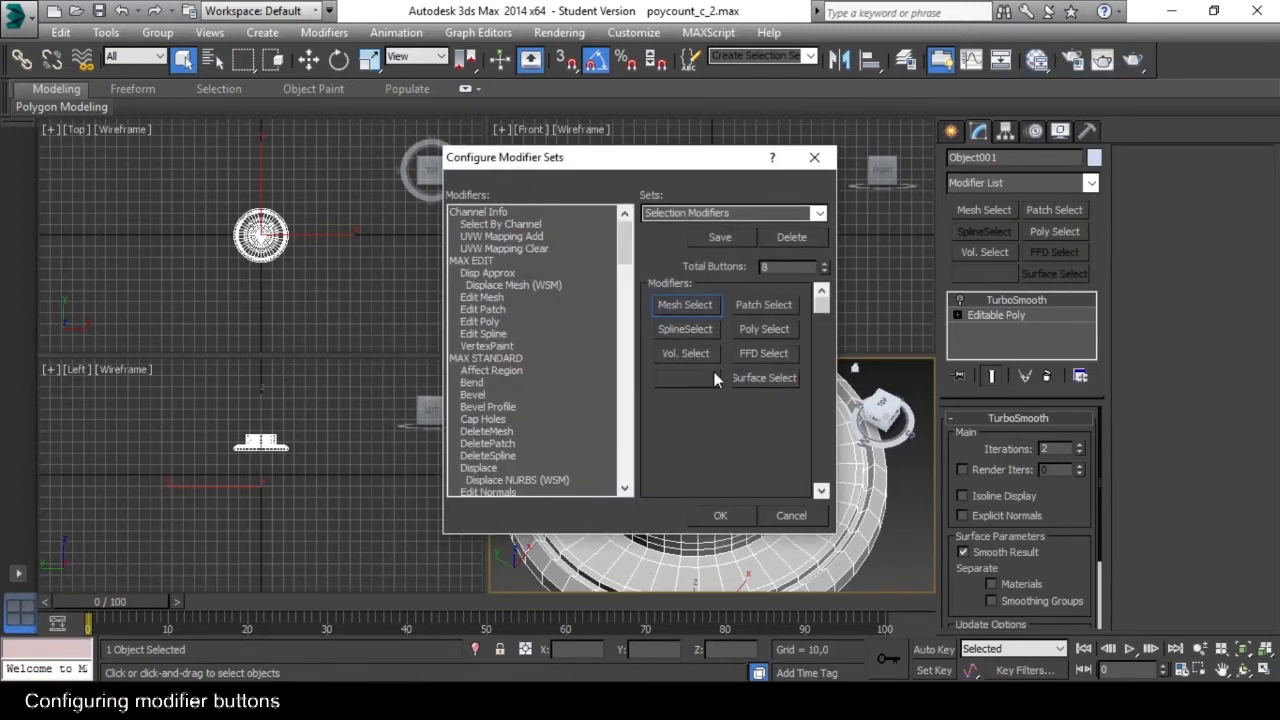
{"action": "left_click", "coordinate": [686, 377]}
{"action": "left_click_drag", "start_coordinate": [508, 298], "coordinate": [517, 294]}
{"action": "left_click_drag", "start_coordinate": [701, 327], "coordinate": [535, 323]}
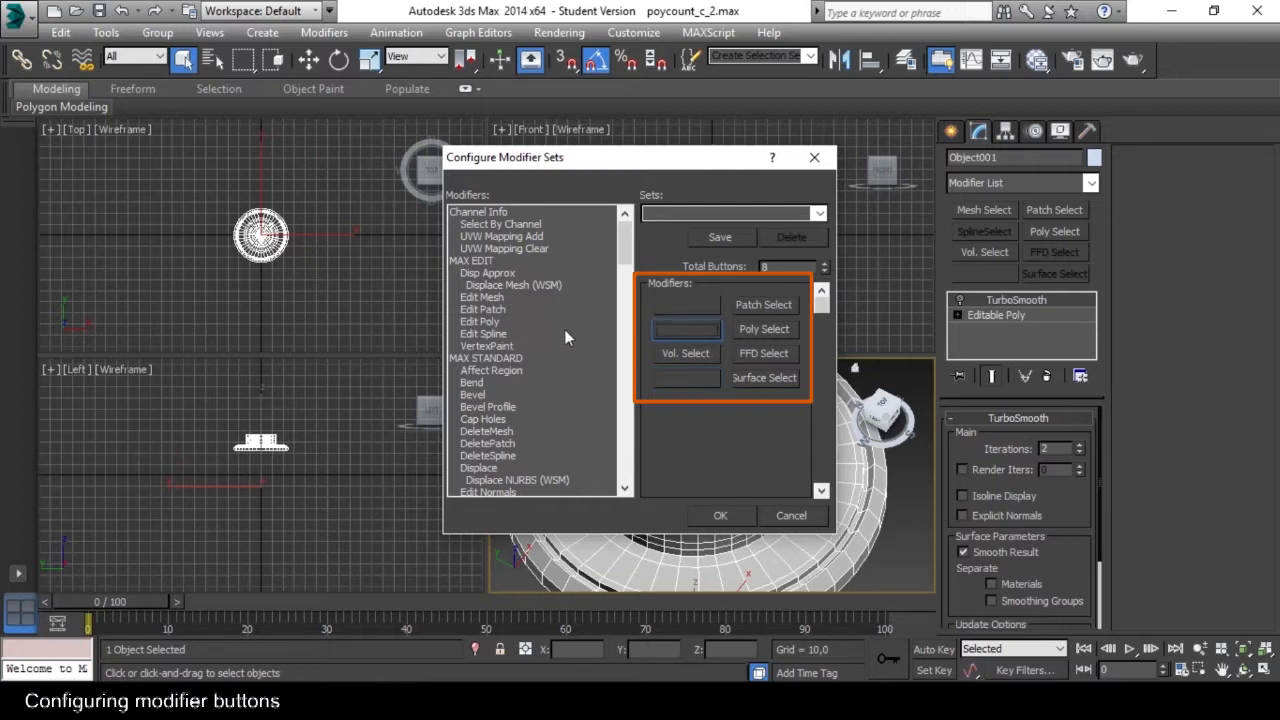
{"action": "left_click_drag", "start_coordinate": [664, 350], "coordinate": [510, 340]}
{"action": "left_click_drag", "start_coordinate": [758, 378], "coordinate": [538, 365]}
{"action": "left_click_drag", "start_coordinate": [742, 352], "coordinate": [667, 314]}
{"action": "left_click_drag", "start_coordinate": [549, 310], "coordinate": [549, 310]}
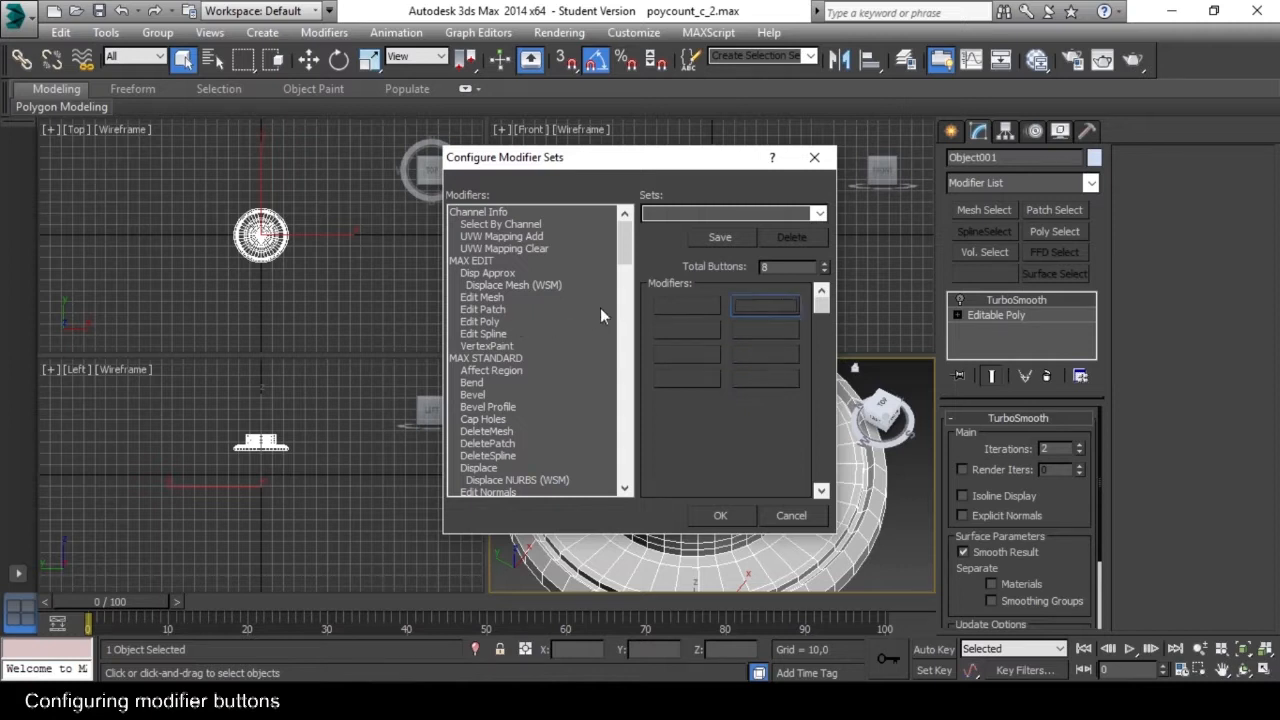
Fill the first column of modifier buttons with FFD 2x2x2, FFD 3x3x3, FFD 4x4x4 and Bend.
{"action": "left_click_drag", "start_coordinate": [625, 244], "coordinate": [625, 263]}
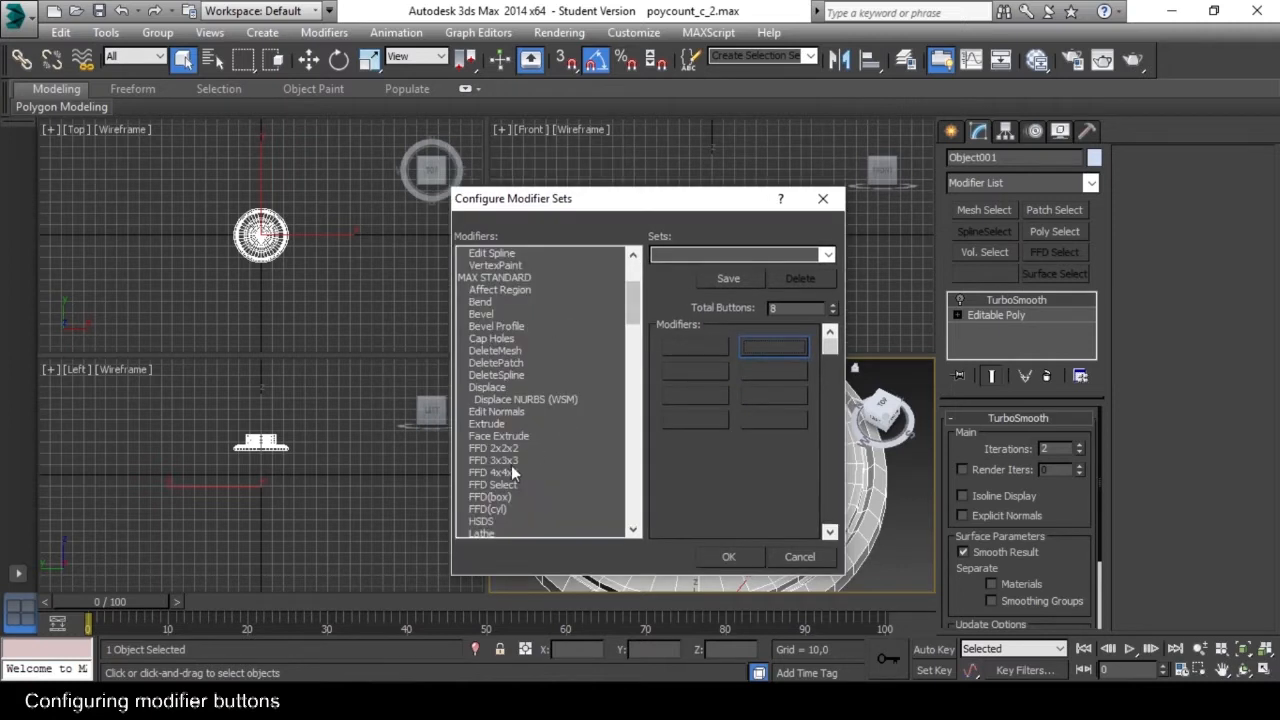
{"action": "left_click_drag", "start_coordinate": [507, 449], "coordinate": [709, 350]}
{"action": "left_click_drag", "start_coordinate": [494, 460], "coordinate": [694, 371]}
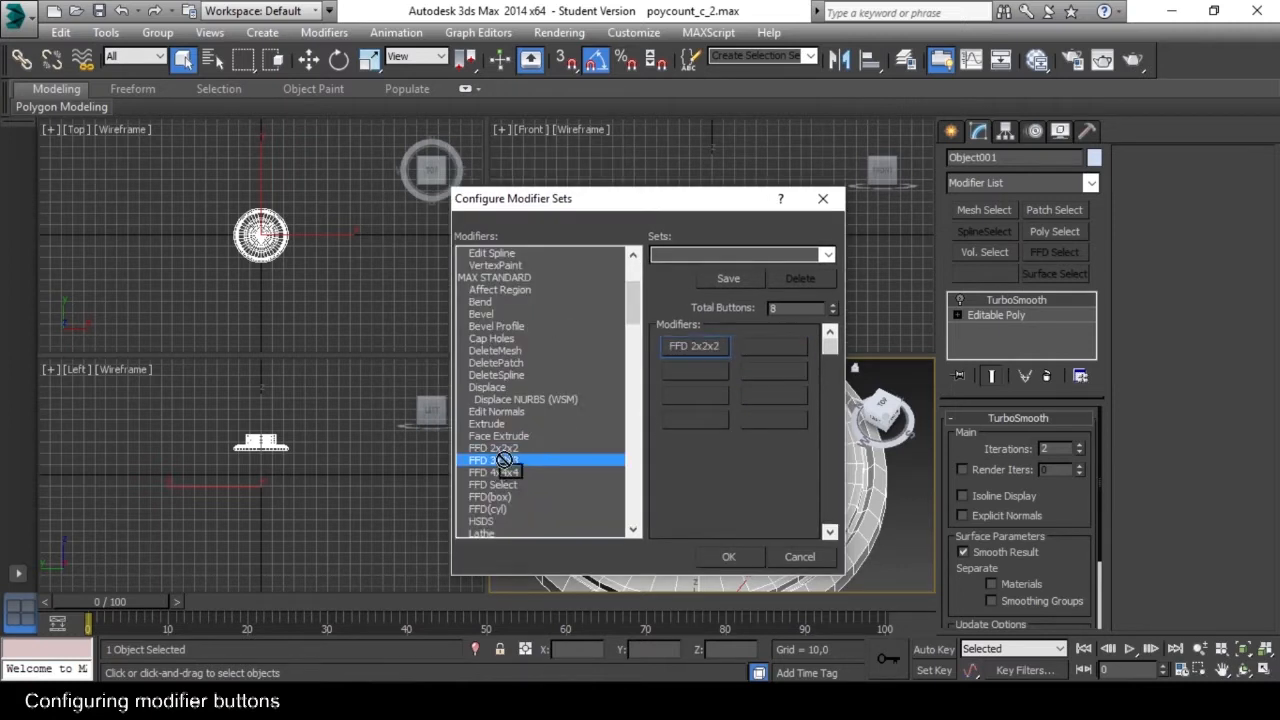
{"action": "left_click_drag", "start_coordinate": [494, 472], "coordinate": [688, 394]}
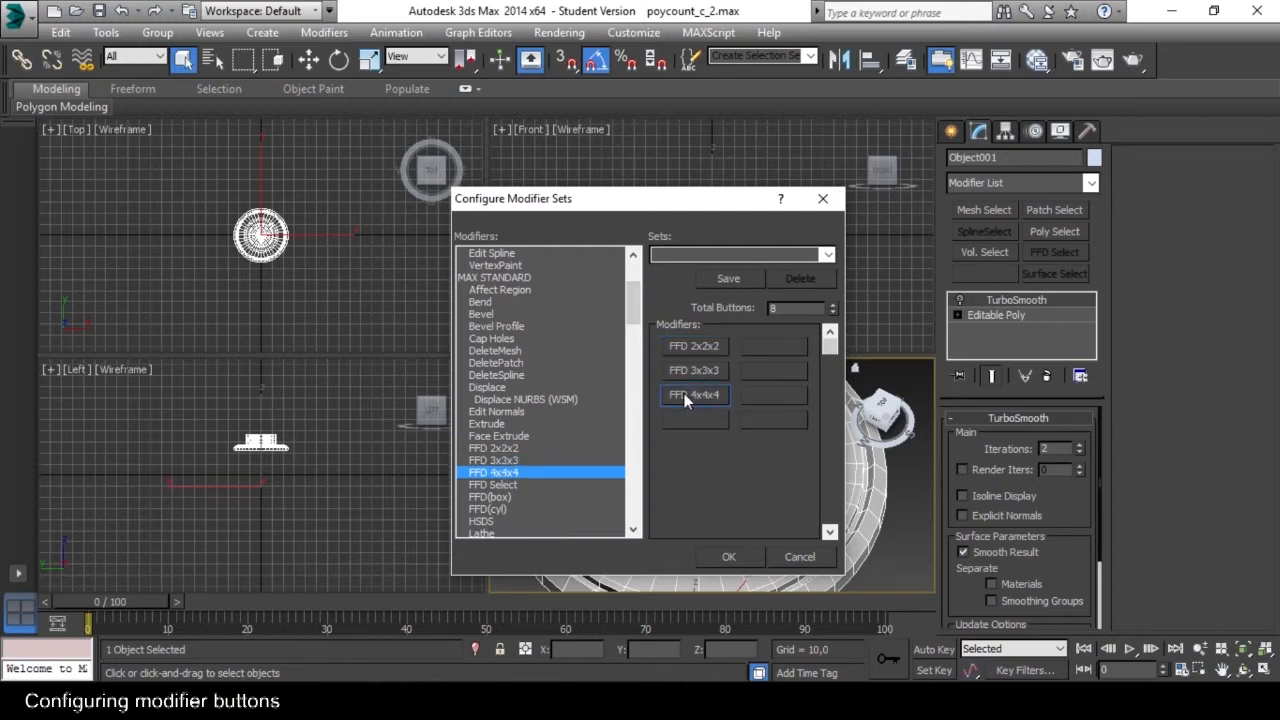
{"action": "left_click_drag", "start_coordinate": [484, 302], "coordinate": [694, 419]}
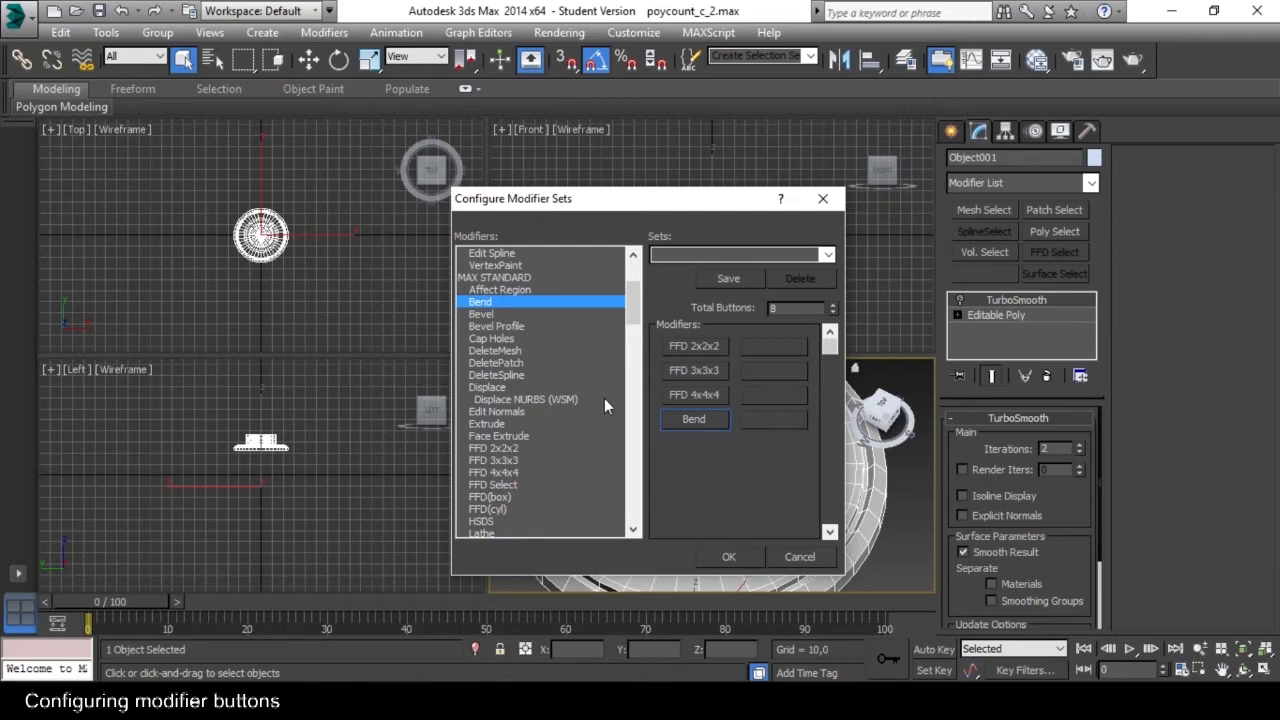
Fill the second column of modifier buttons with Unwrap UVW, Edit Normals, Push and Shell.
{"action": "left_click_drag", "start_coordinate": [628, 314], "coordinate": [632, 536]}
{"action": "left_click_drag", "start_coordinate": [498, 277], "coordinate": [772, 346]}
{"action": "left_click_drag", "start_coordinate": [630, 500], "coordinate": [633, 302]}
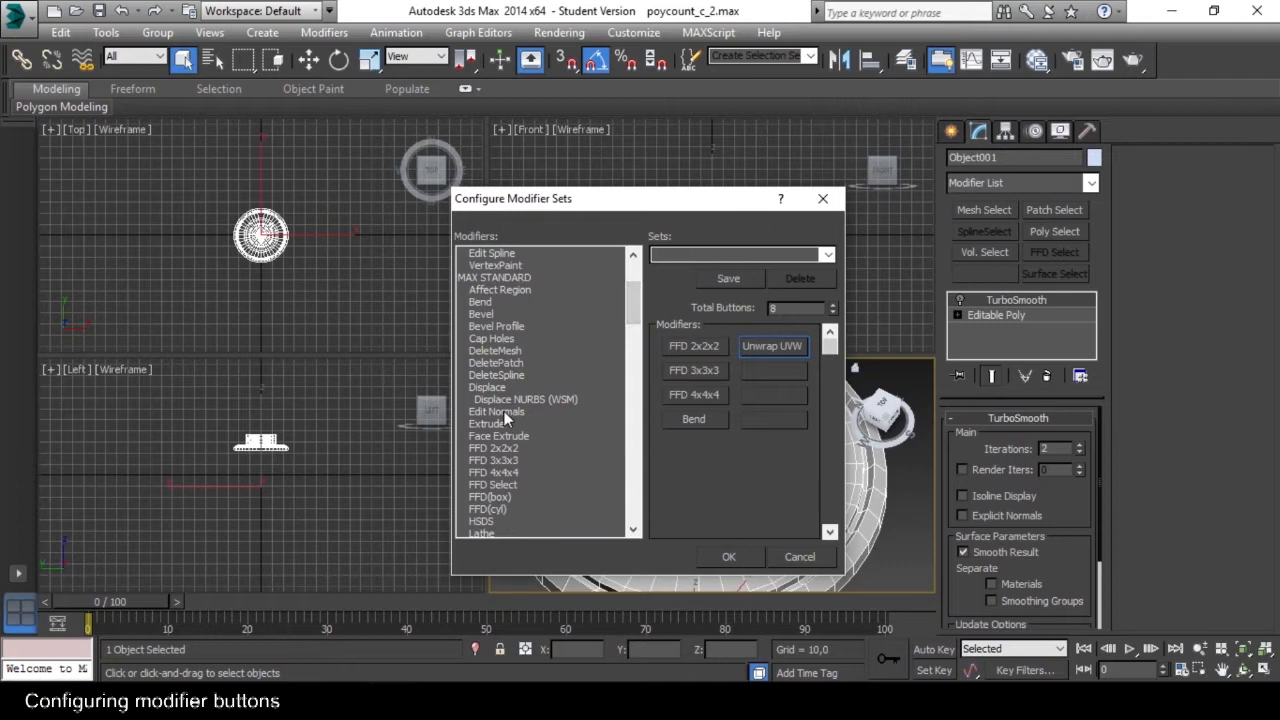
{"action": "left_click_drag", "start_coordinate": [504, 411], "coordinate": [772, 370]}
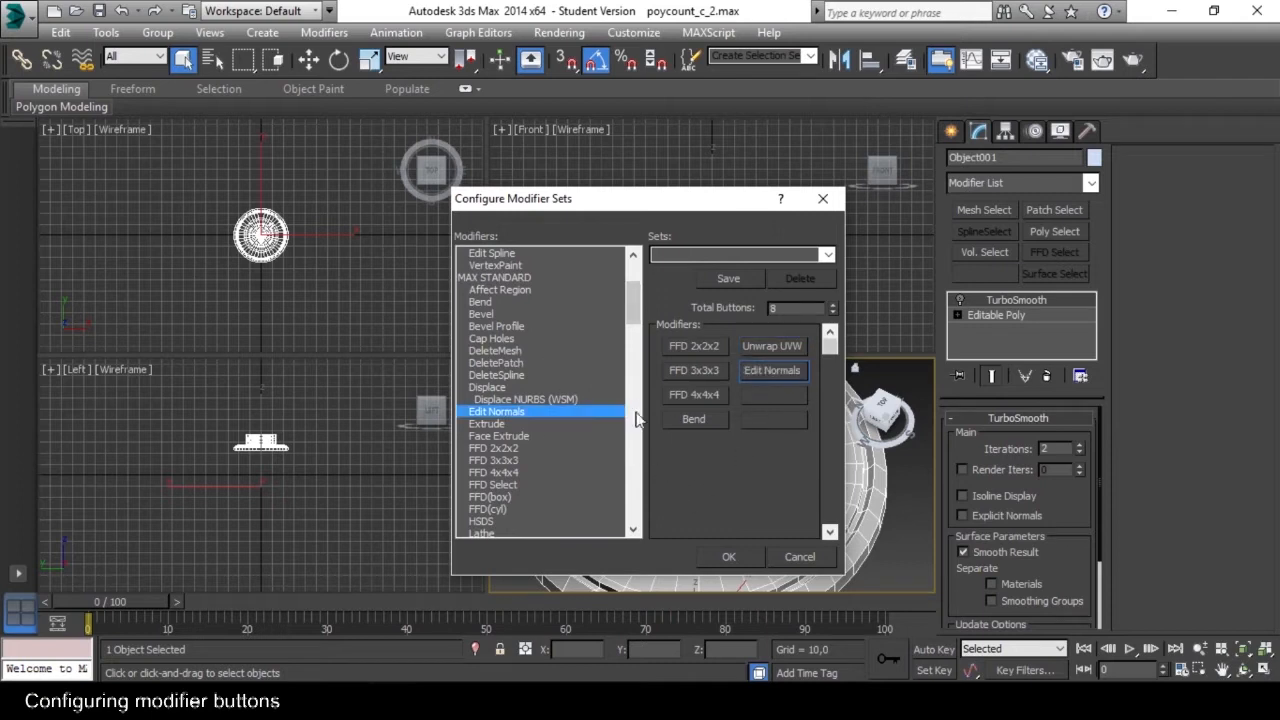
{"action": "scroll", "coordinate": [476, 470], "scroll_direction": "down", "scroll_amount": 8}
{"action": "left_click_drag", "start_coordinate": [479, 462], "coordinate": [771, 394]}
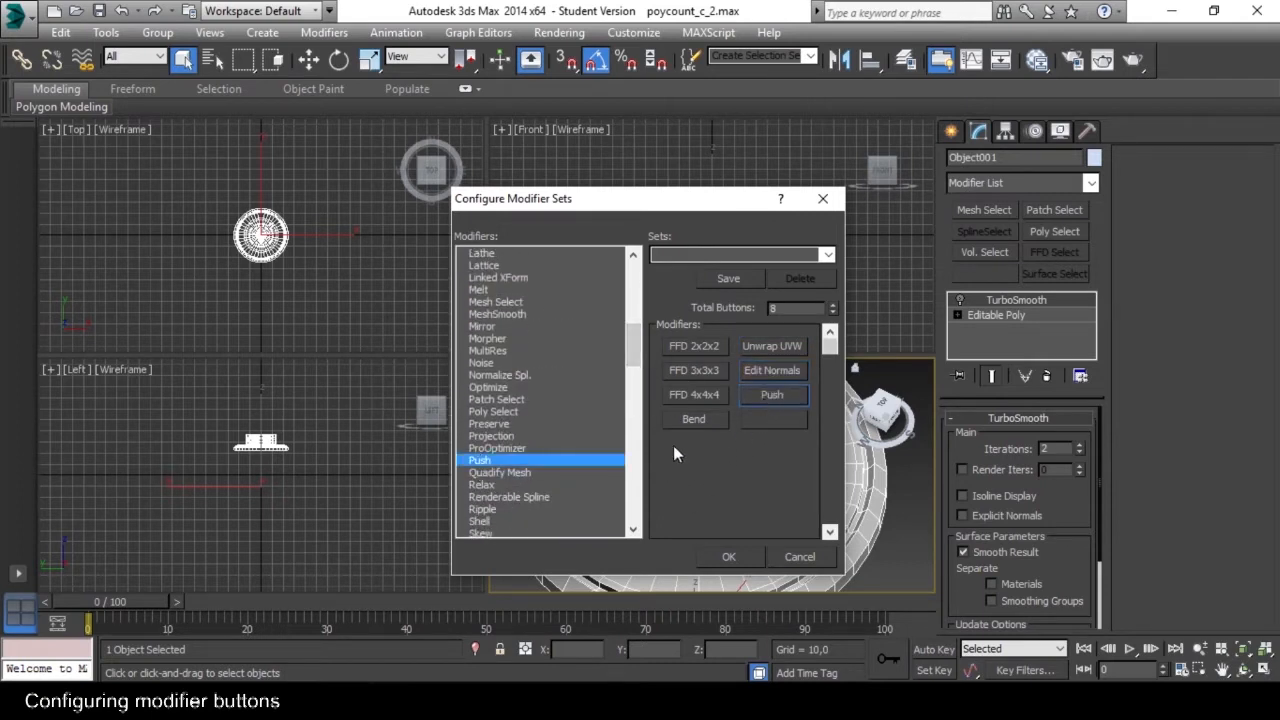
{"action": "left_click_drag", "start_coordinate": [480, 521], "coordinate": [771, 440]}
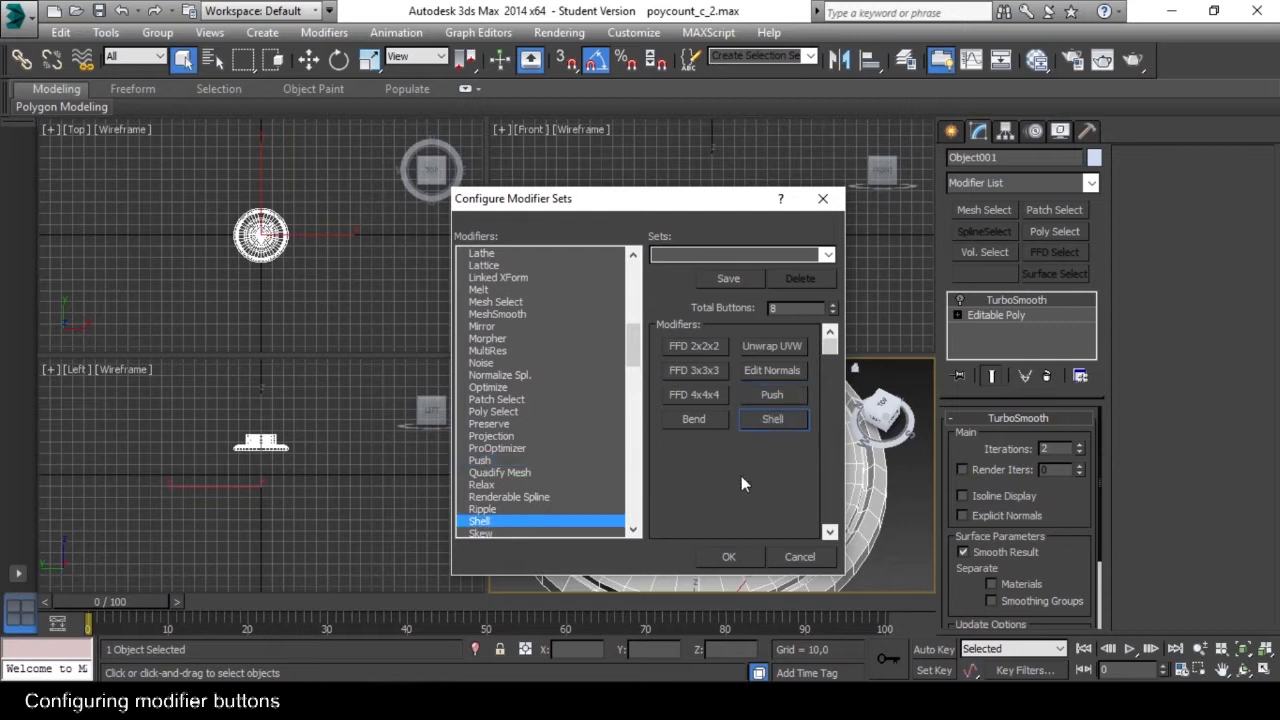
Raise the total to 10 buttons, add Symmetry and TurboSmooth in the new slots, and apply the modifier set.
{"action": "left_click", "coordinate": [833, 306]}
{"action": "left_click", "coordinate": [833, 306]}
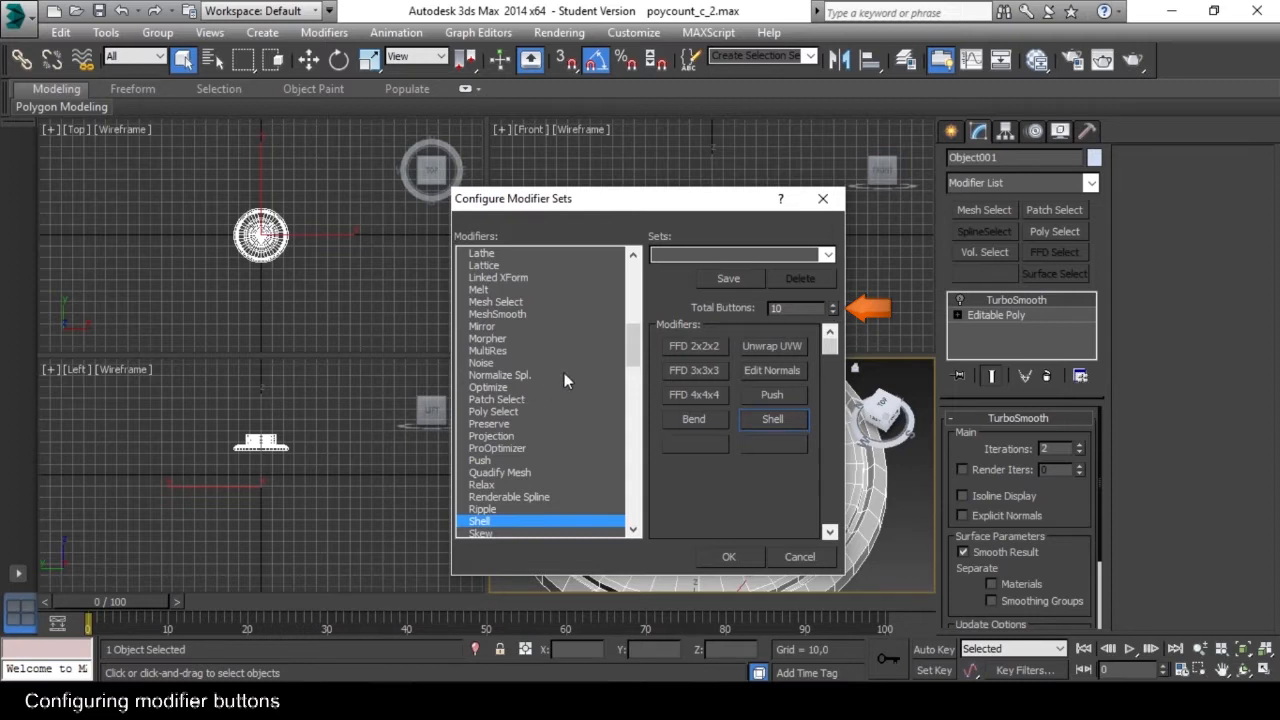
{"action": "scroll", "coordinate": [631, 466], "scroll_direction": "down", "scroll_amount": 5}
{"action": "left_click_drag", "start_coordinate": [555, 436], "coordinate": [694, 444]}
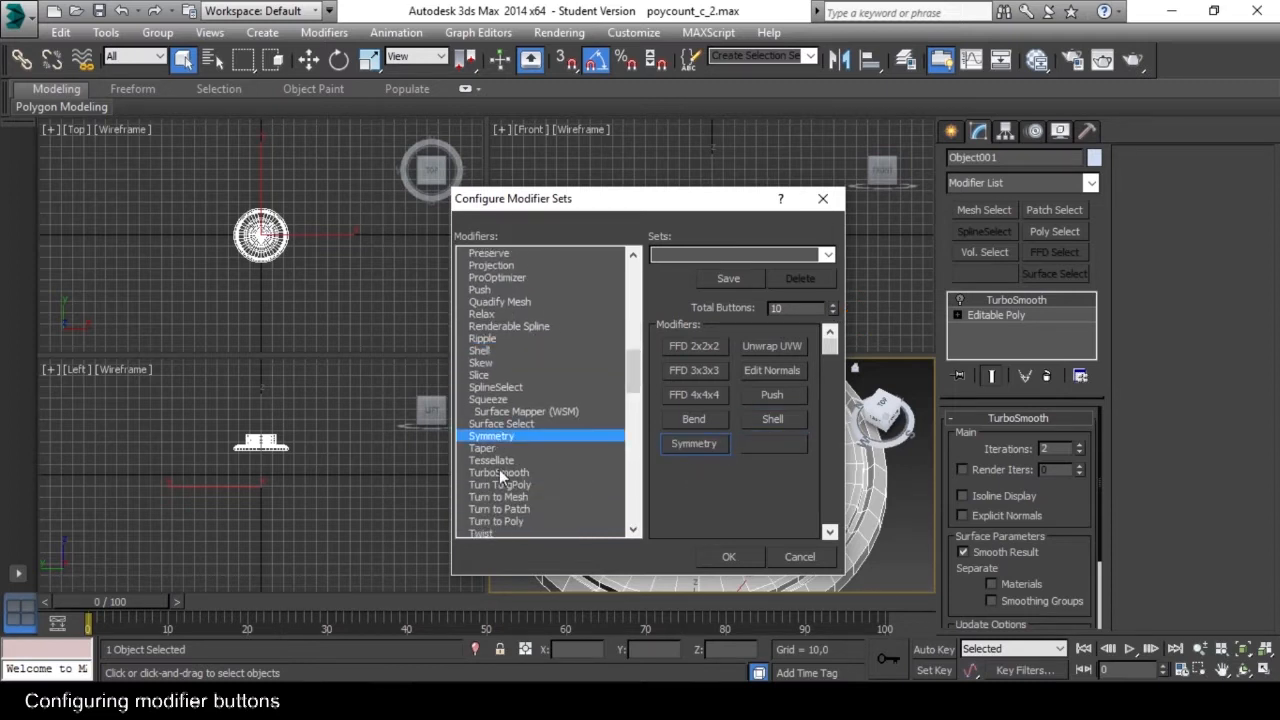
{"action": "left_click_drag", "start_coordinate": [500, 472], "coordinate": [772, 443]}
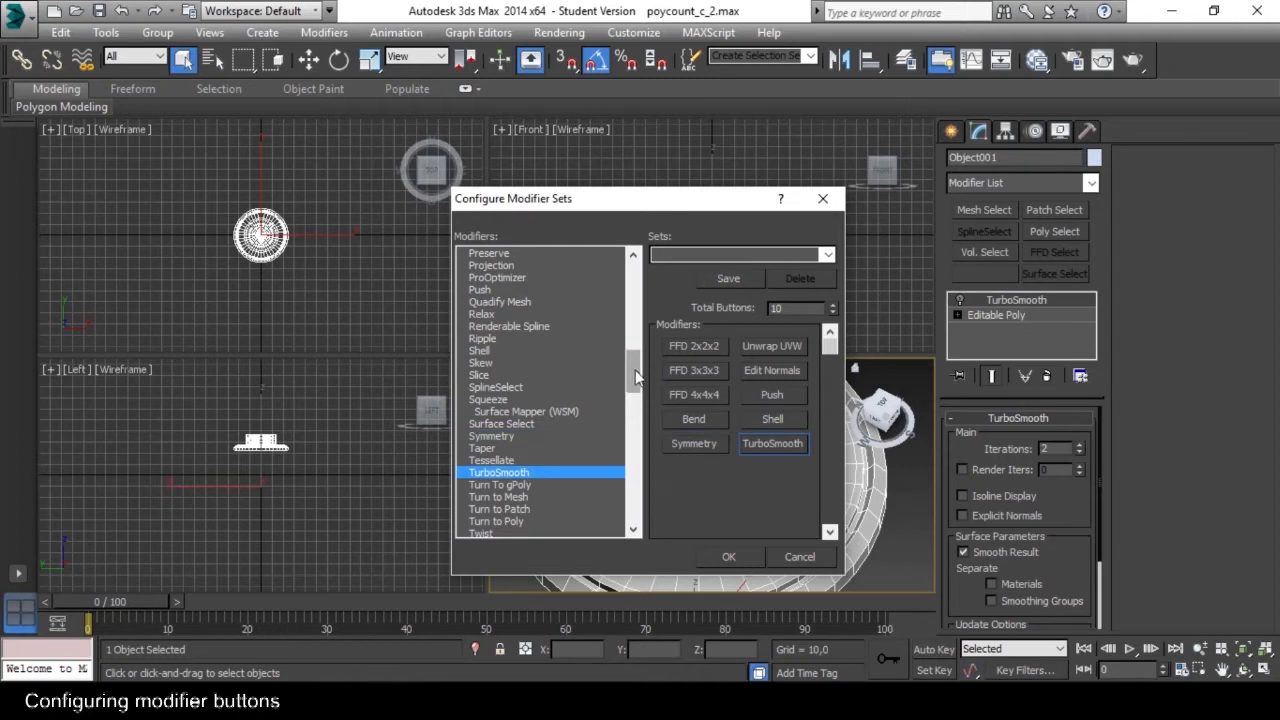
{"action": "scroll", "coordinate": [636, 360], "scroll_direction": "down", "scroll_amount": 2}
{"action": "left_click_drag", "start_coordinate": [640, 383], "coordinate": [789, 461]}
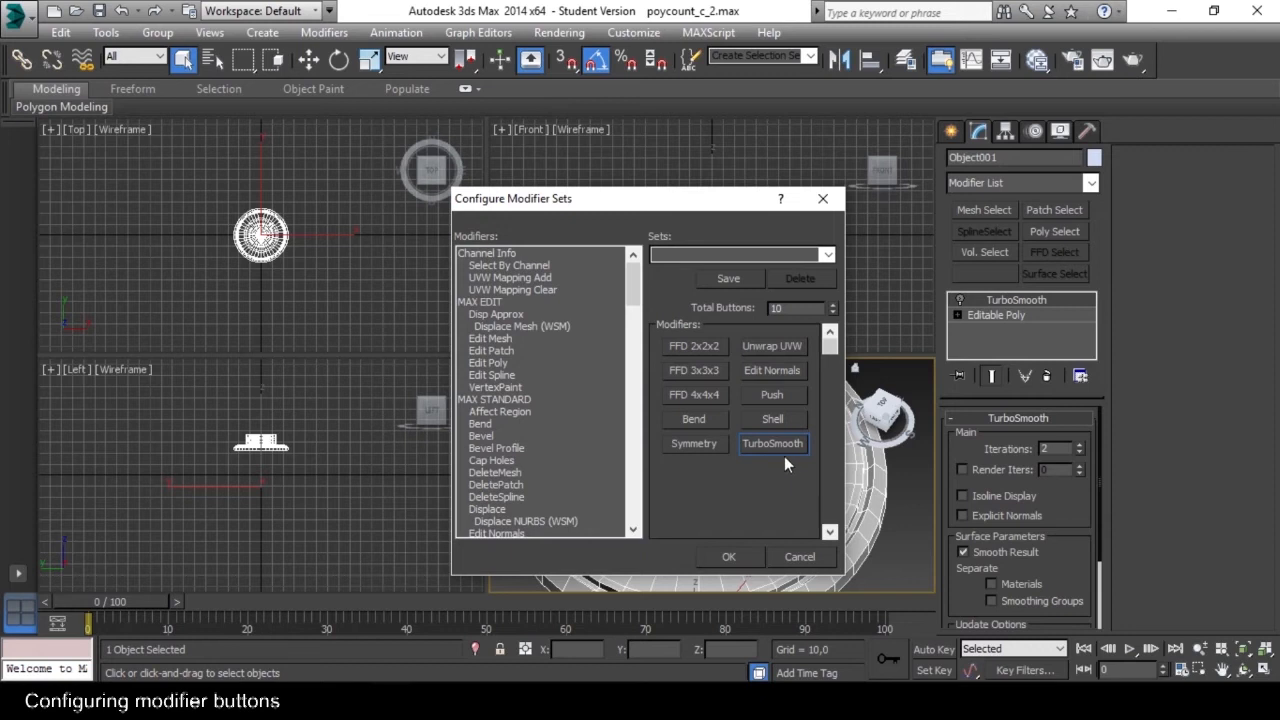
{"action": "left_click", "coordinate": [734, 557]}
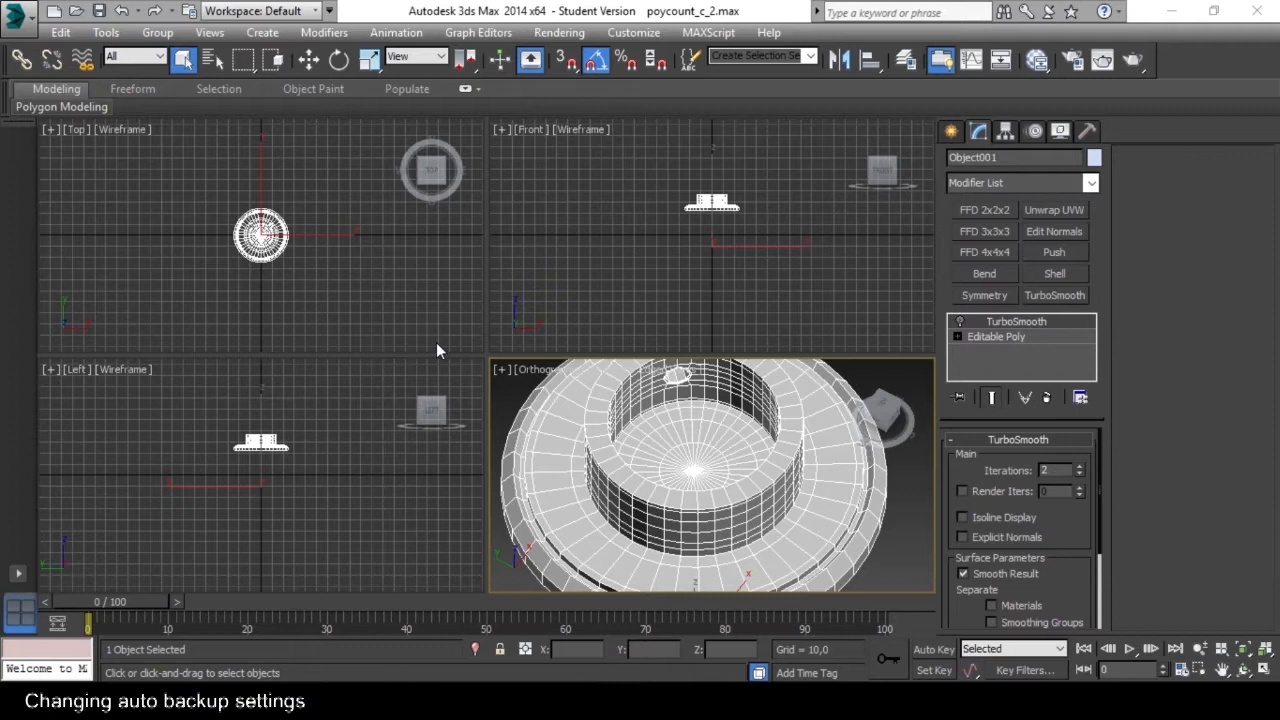
Open the file preferences and set the auto backup interval to 10 minutes.
{"action": "left_click", "coordinate": [641, 33]}
{"action": "left_click", "coordinate": [633, 32]}
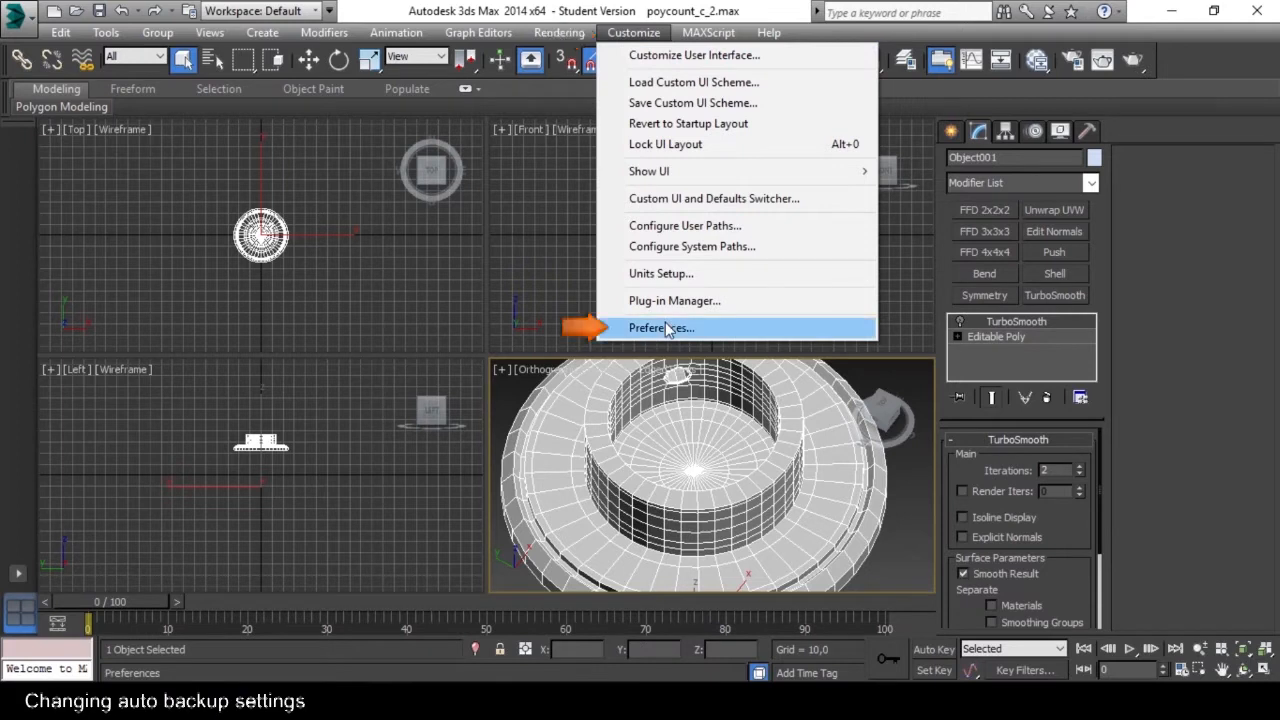
{"action": "left_click", "coordinate": [700, 330]}
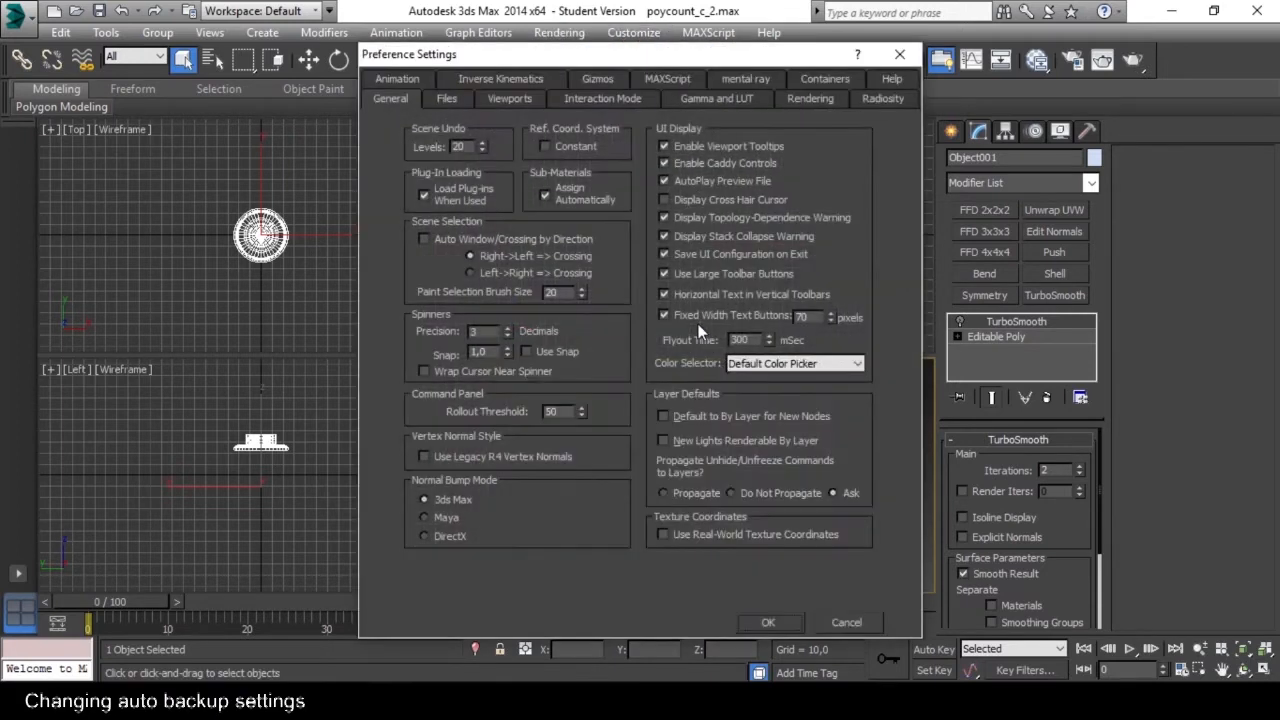
{"action": "left_click", "coordinate": [450, 98]}
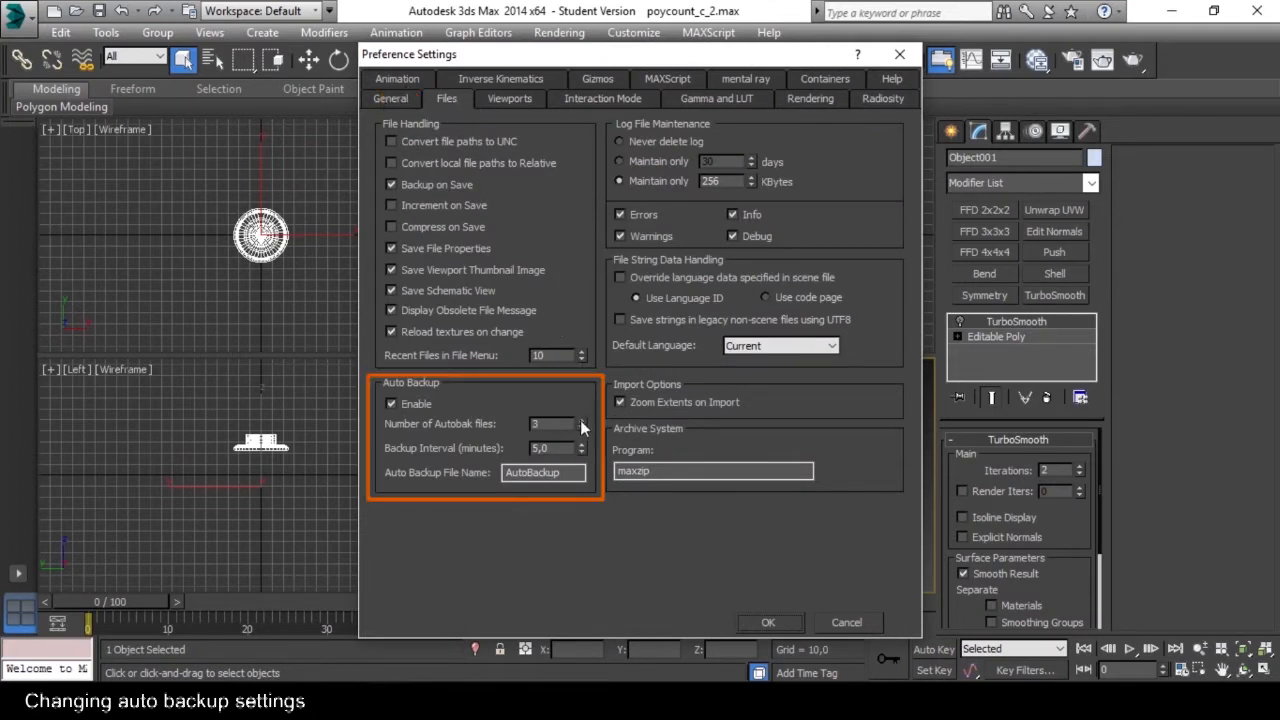
{"action": "left_click_drag", "start_coordinate": [565, 421], "coordinate": [535, 450]}
{"action": "type", "text": "10"}
Set the number of Autobak files to 30 and apply the preferences.
{"action": "left_click", "coordinate": [549, 424]}
{"action": "left_click", "coordinate": [580, 422]}
{"action": "left_click", "coordinate": [580, 422]}
{"action": "left_click", "coordinate": [580, 422]}
{"action": "left_click_drag", "start_coordinate": [555, 422], "coordinate": [508, 414]}
{"action": "type", "text": "30"}
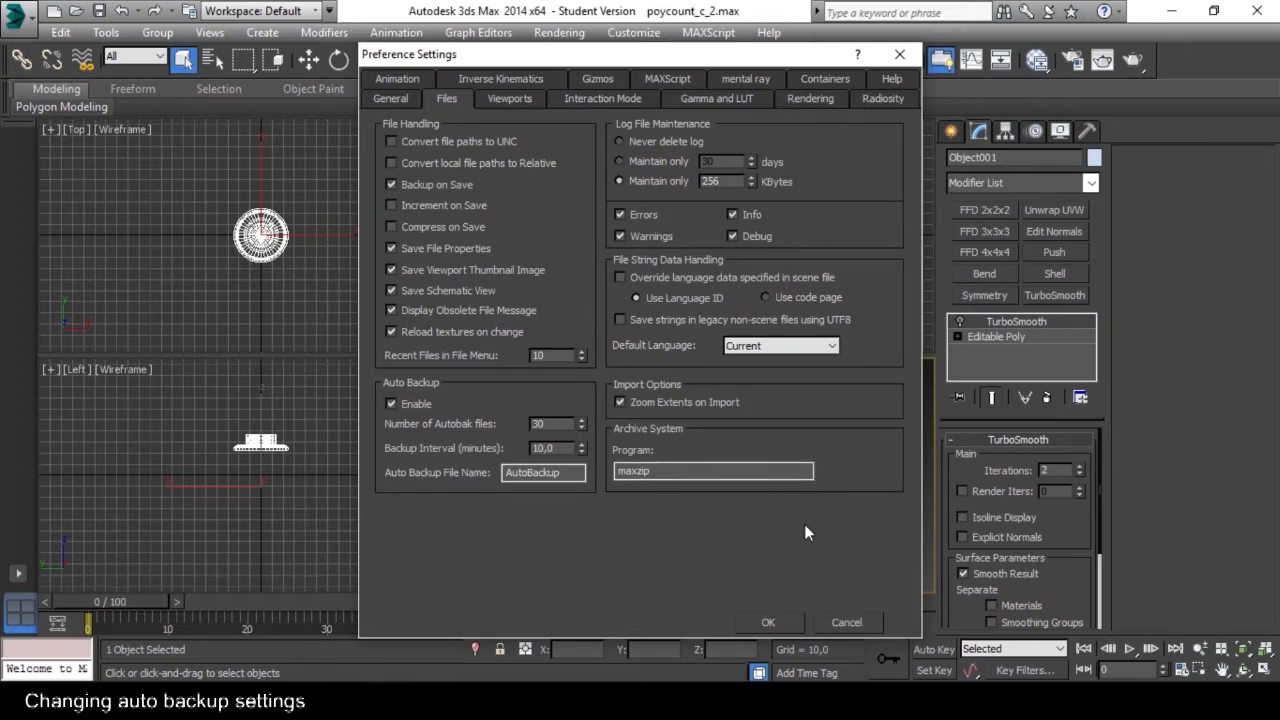
{"action": "left_click", "coordinate": [771, 620]}
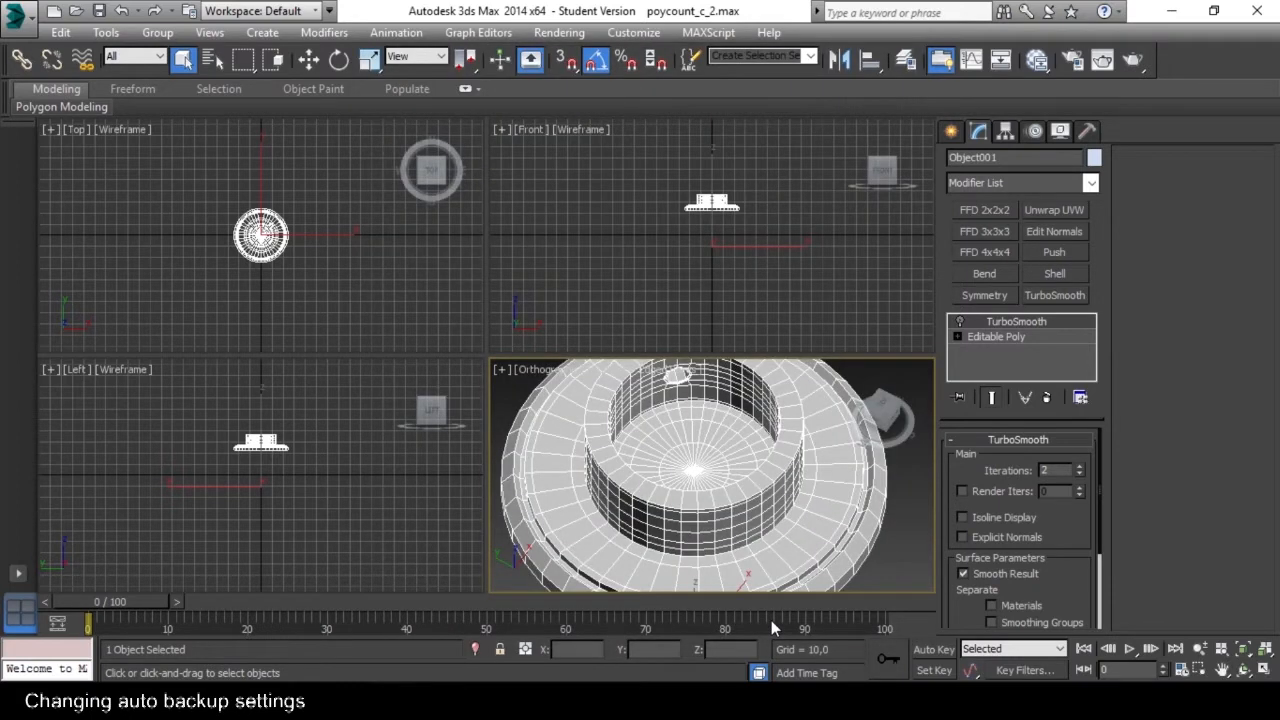
Switch to File Explorer and open the autoback folder inside Documents\3dsMax to view the automatic backup files.
{"action": "left_click_drag", "start_coordinate": [0, 272], "coordinate": [604, 198]}
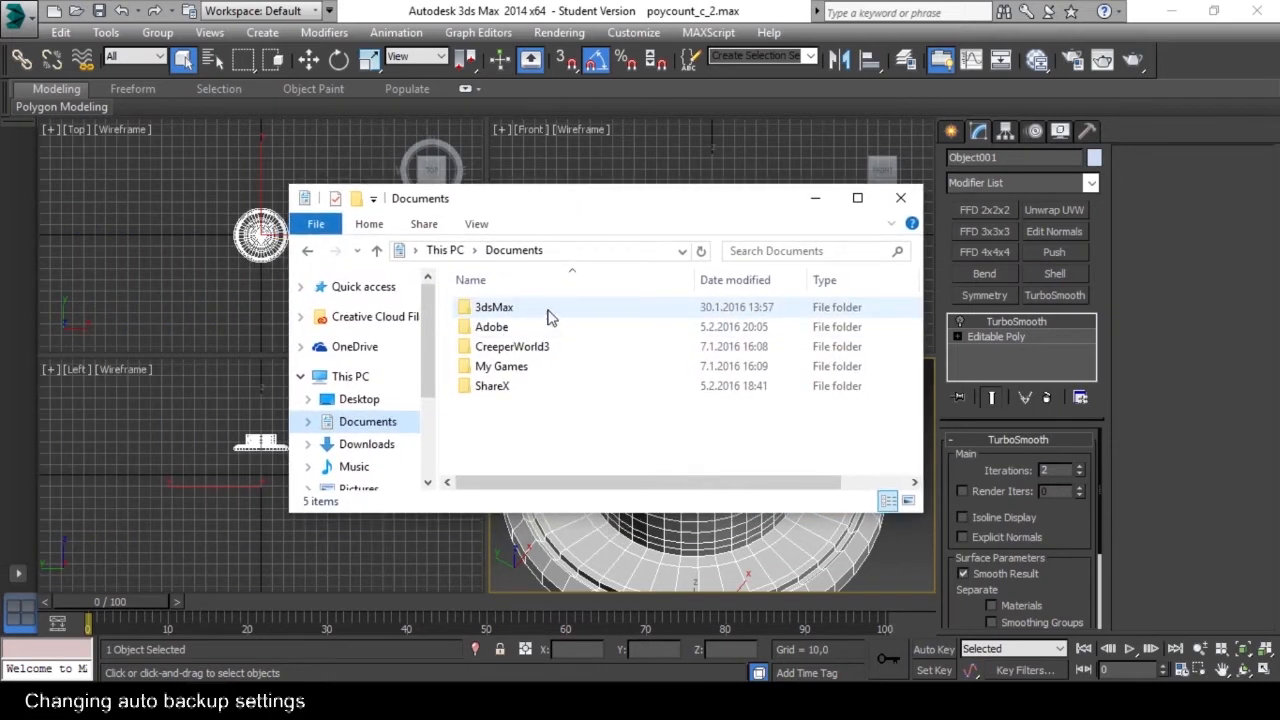
{"action": "left_click", "coordinate": [624, 313]}
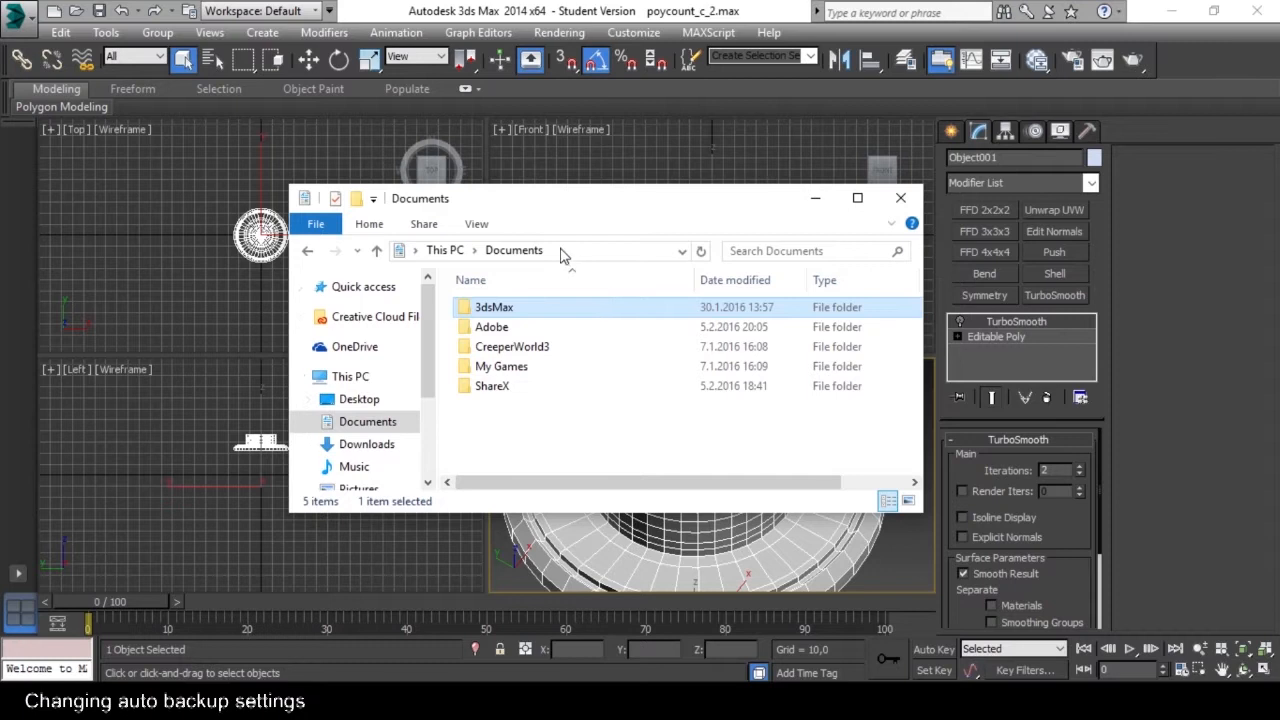
{"action": "double_click", "coordinate": [591, 310]}
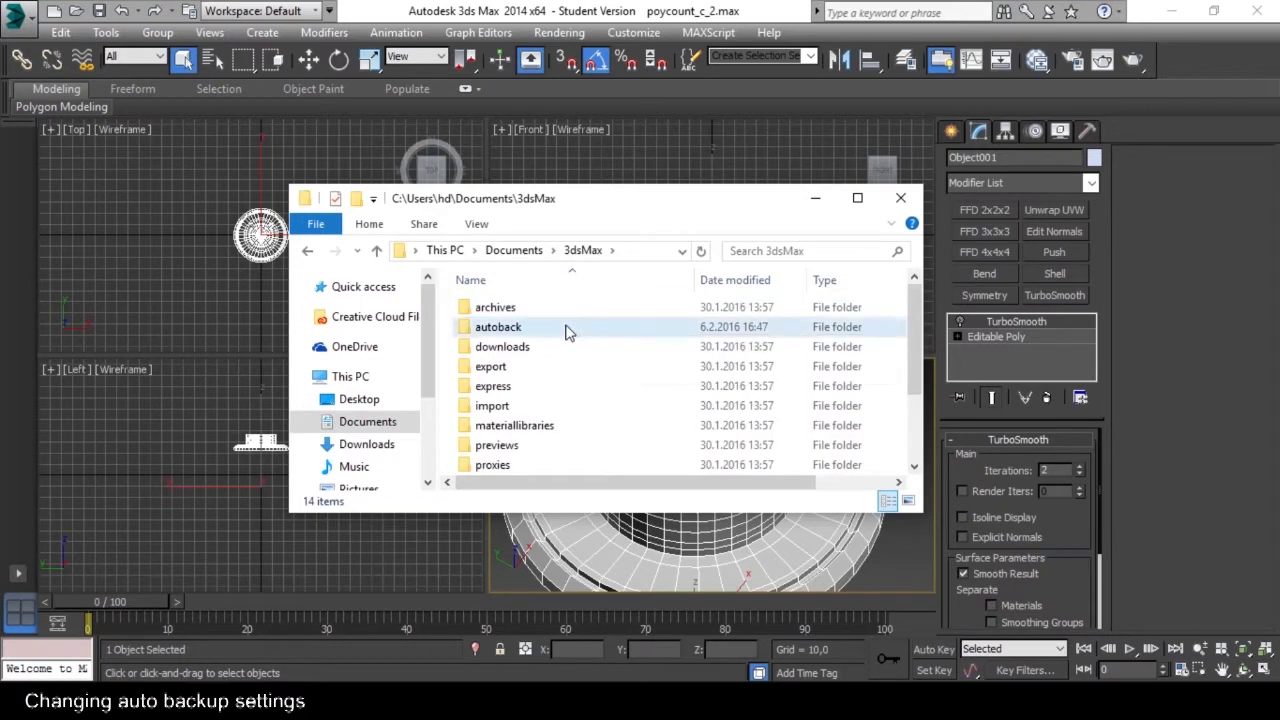
{"action": "double_click", "coordinate": [565, 332]}
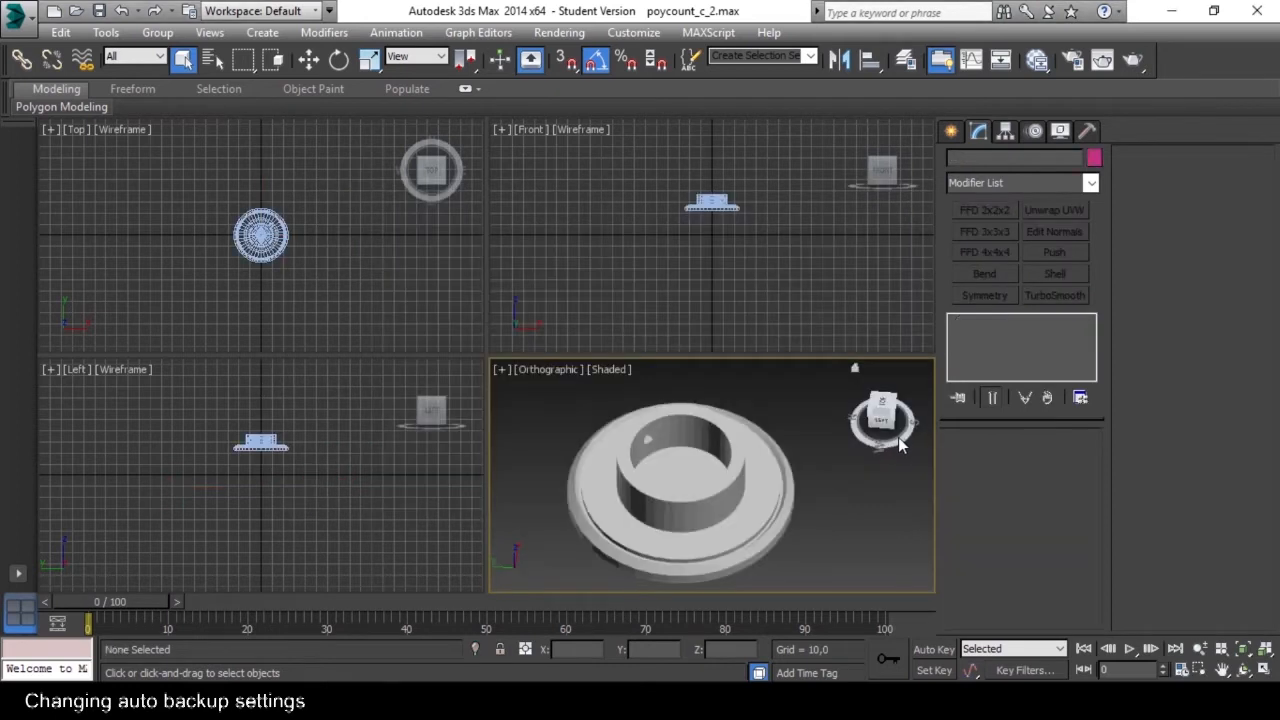
Turn off Show the ViewCube in the ViewCube configuration and confirm the viewport settings.
{"action": "left_click_drag", "start_coordinate": [898, 437], "coordinate": [880, 438]}
{"action": "middle_click_drag", "start_coordinate": [660, 480], "coordinate": [745, 482], "text": "alt"}
{"action": "mouse_move", "coordinate": [899, 440]}
{"action": "left_mouse_down"}
{"action": "mouse_move", "coordinate": [881, 443]}
{"action": "mouse_move", "coordinate": [908, 434]}
{"action": "left_mouse_up"}
{"action": "left_click_drag", "start_coordinate": [762, 445], "coordinate": [652, 441]}
{"action": "left_click_drag", "start_coordinate": [880, 447], "coordinate": [882, 448]}
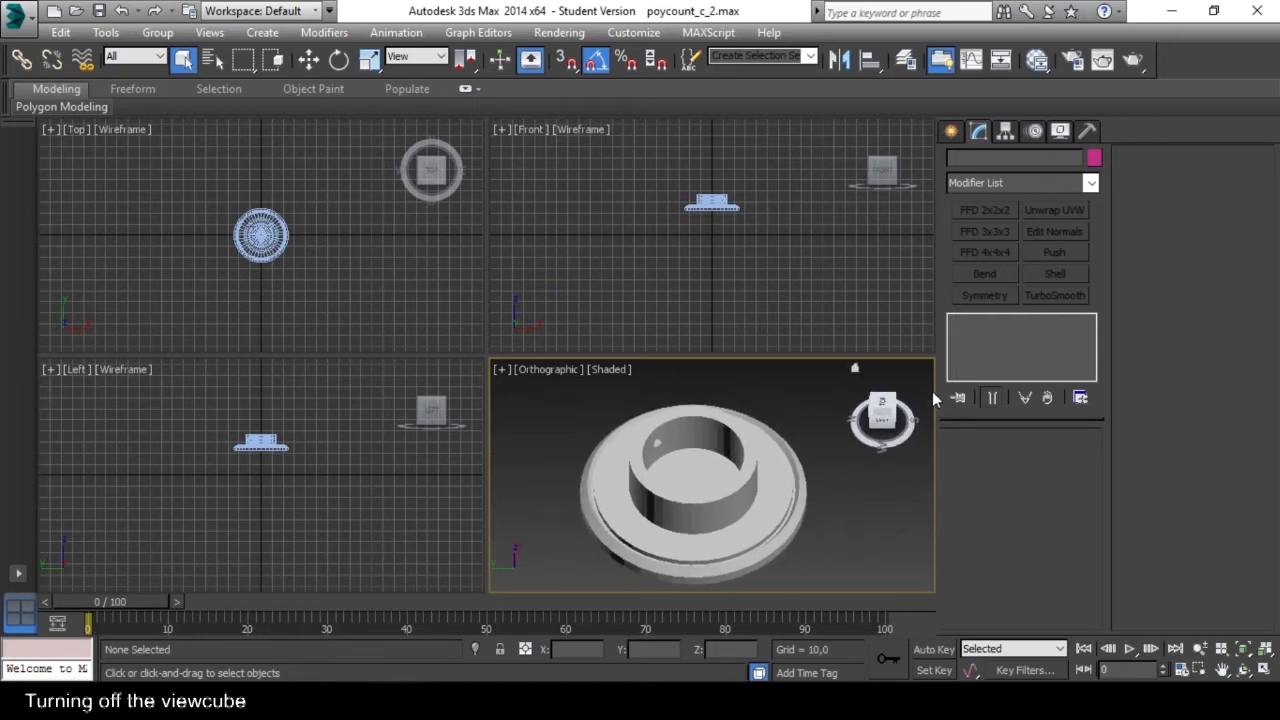
{"action": "right_click", "coordinate": [856, 372]}
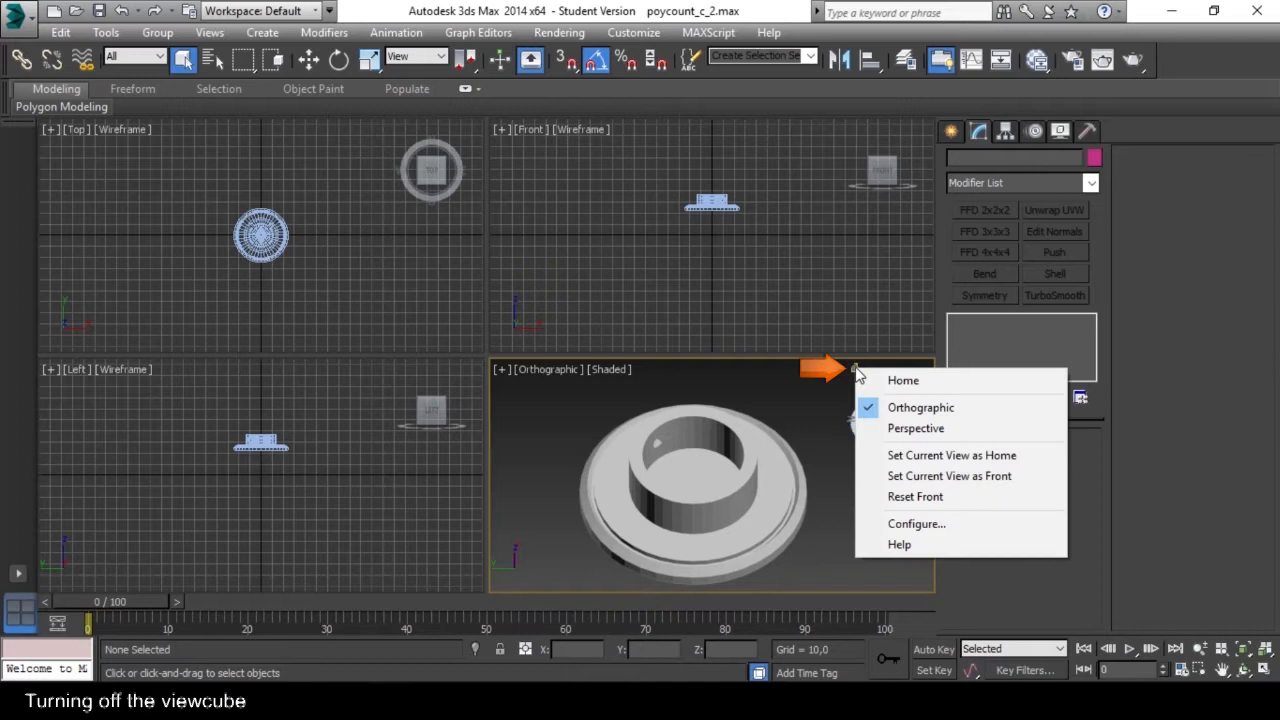
{"action": "left_click", "coordinate": [921, 525]}
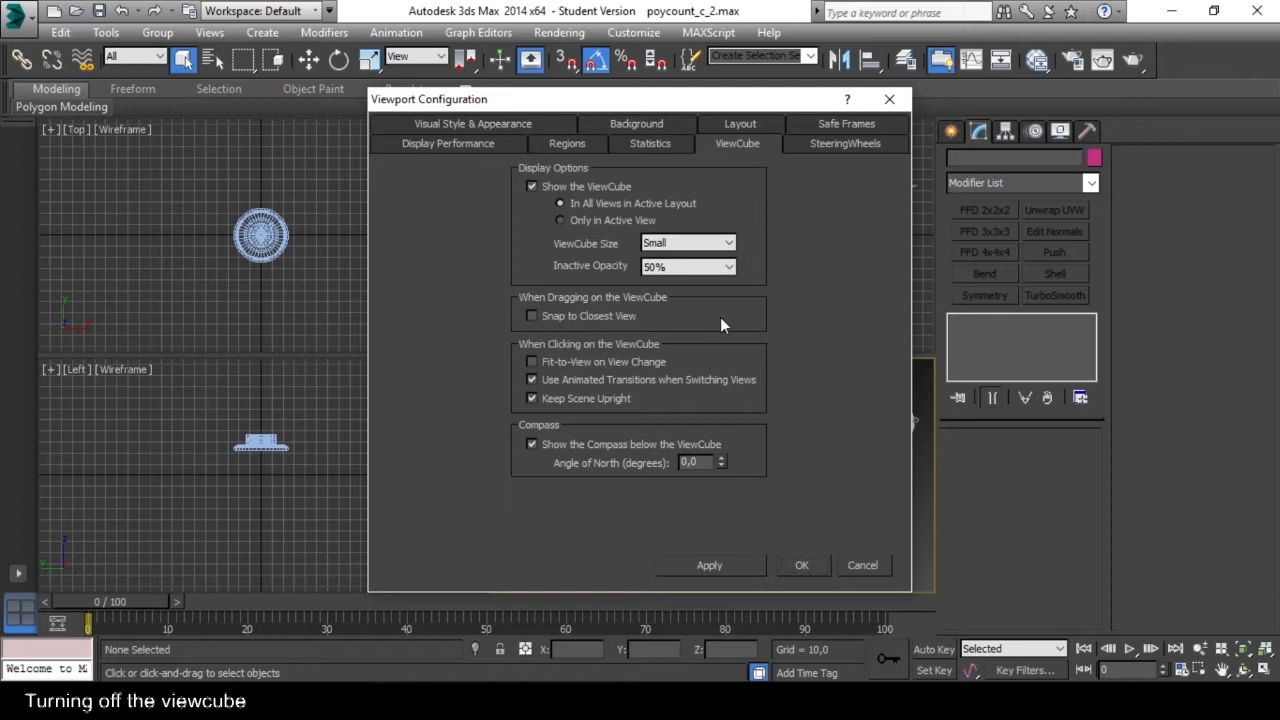
{"action": "left_click", "coordinate": [531, 187]}
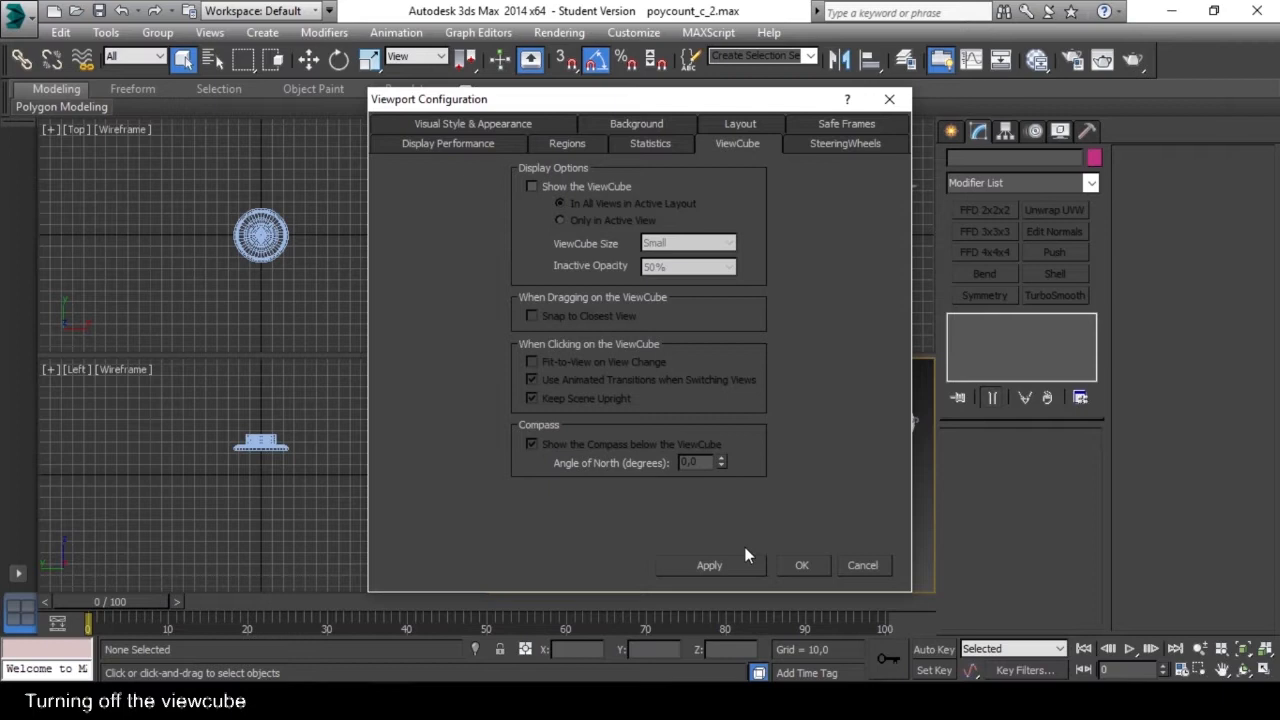
{"action": "left_click", "coordinate": [805, 562]}
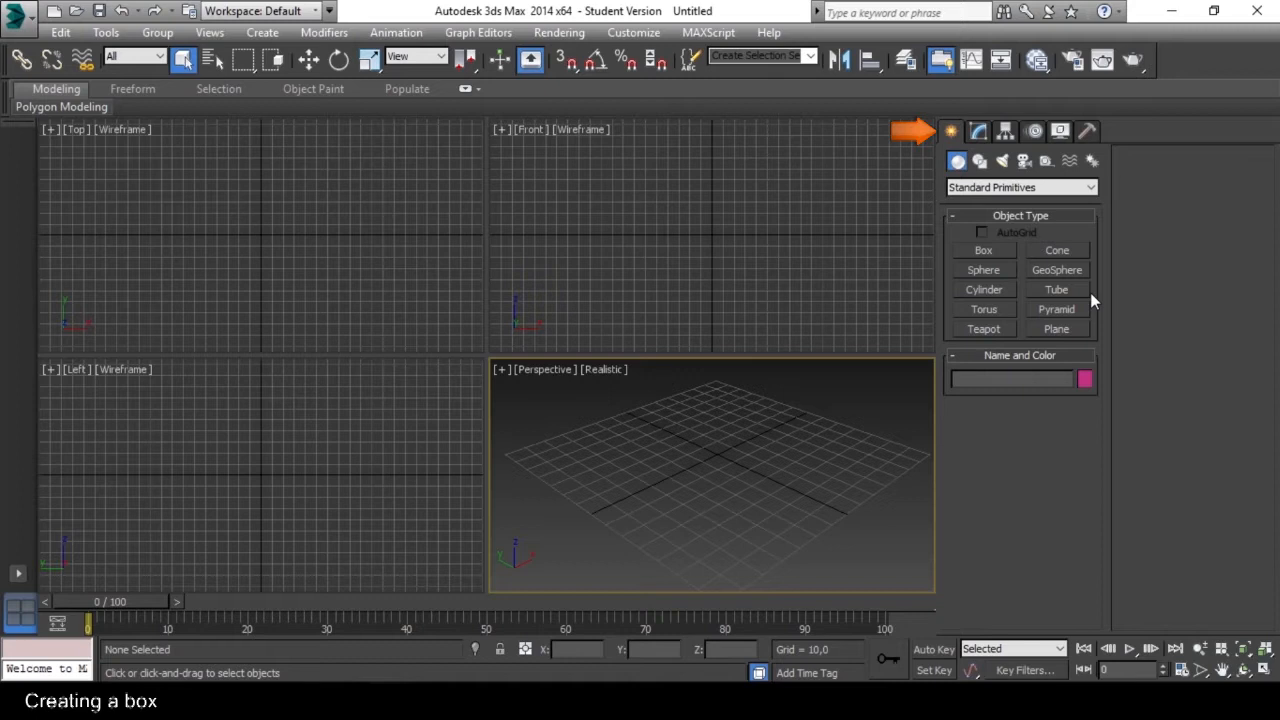
Create a box about 49 long, 47 wide and 41 high in the Perspective view and activate the Move tool.
{"action": "left_click", "coordinate": [1002, 251]}
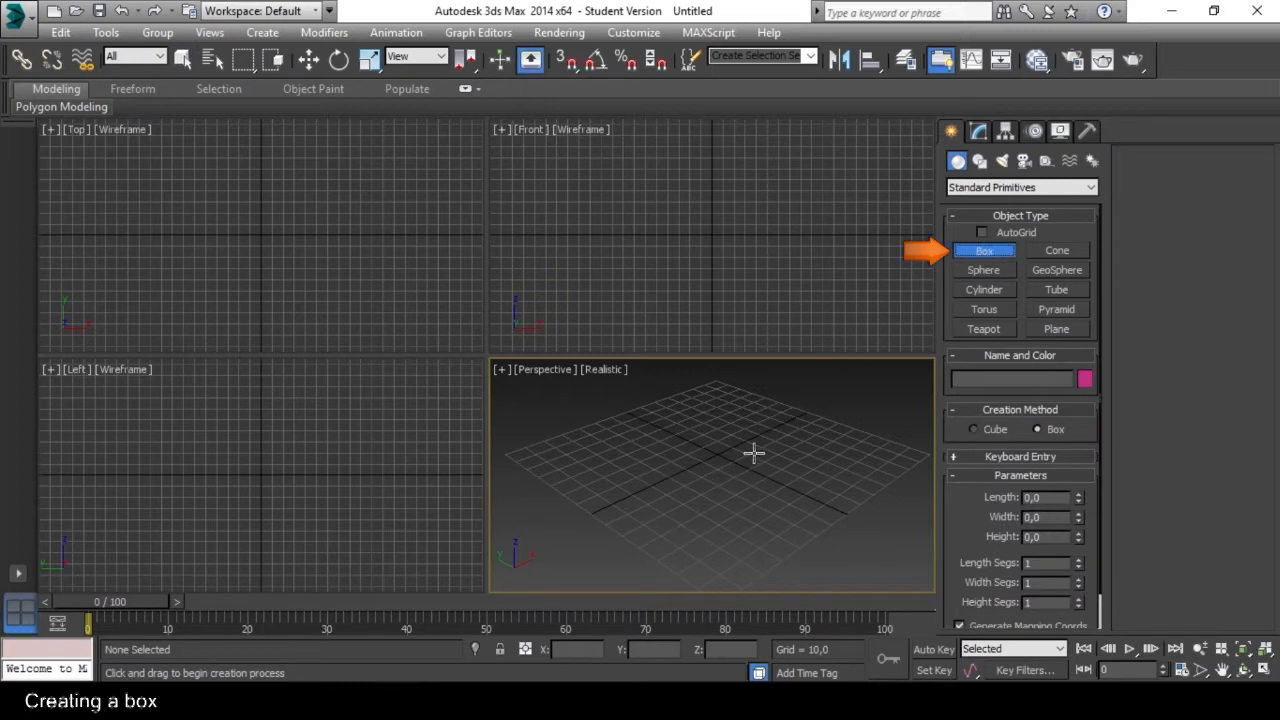
{"action": "left_click_drag", "start_coordinate": [767, 438], "coordinate": [788, 515]}
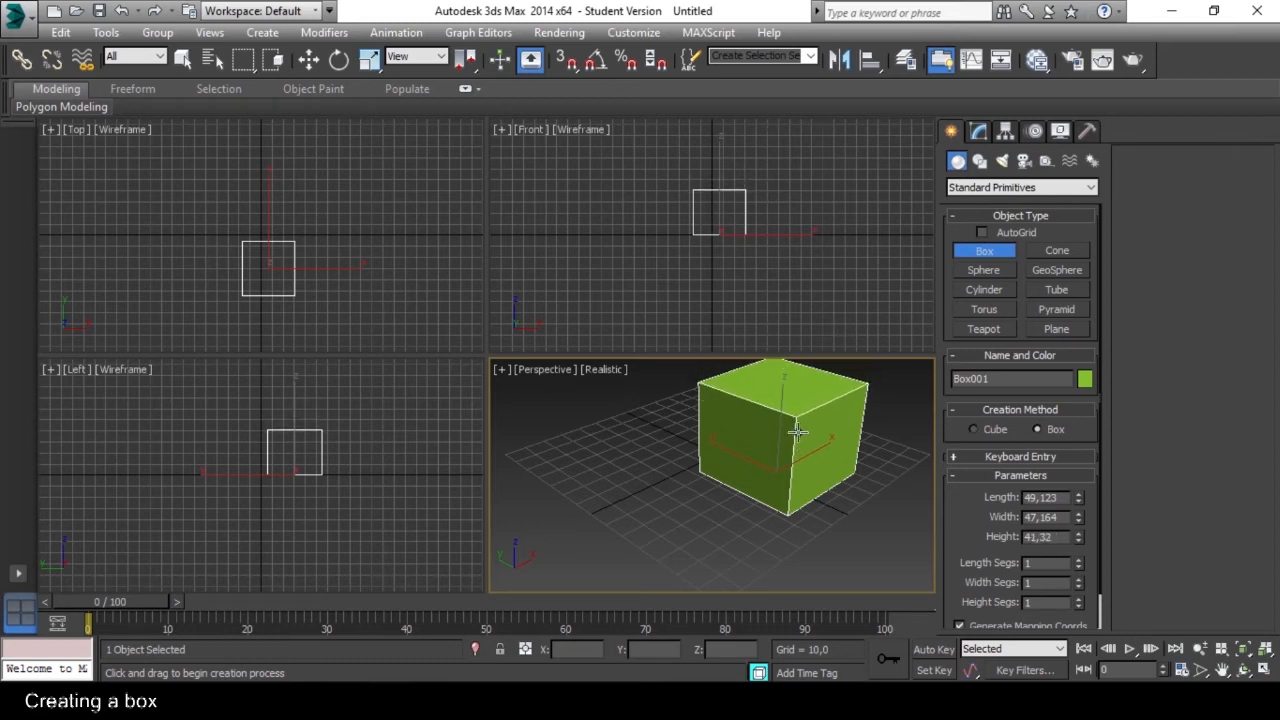
{"action": "left_click", "coordinate": [798, 432]}
{"action": "middle_click_drag", "start_coordinate": [664, 497], "coordinate": [717, 520], "text": "alt"}
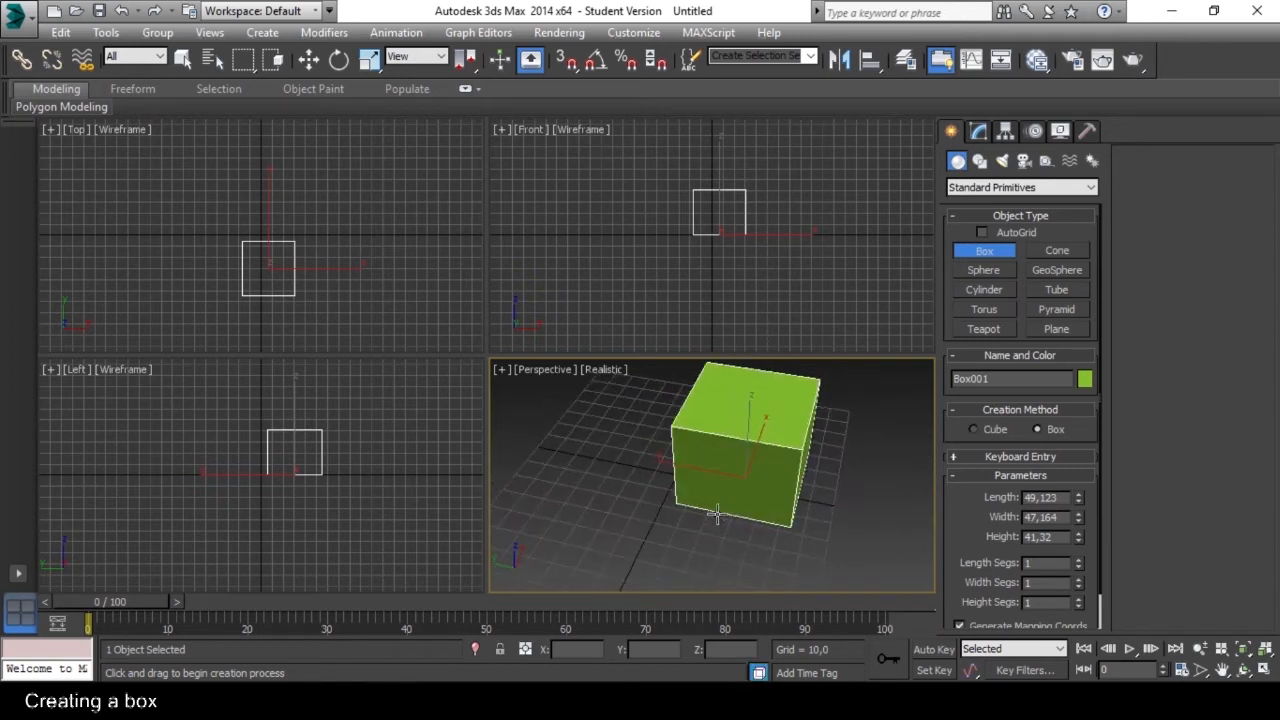
{"action": "key", "text": "w"}
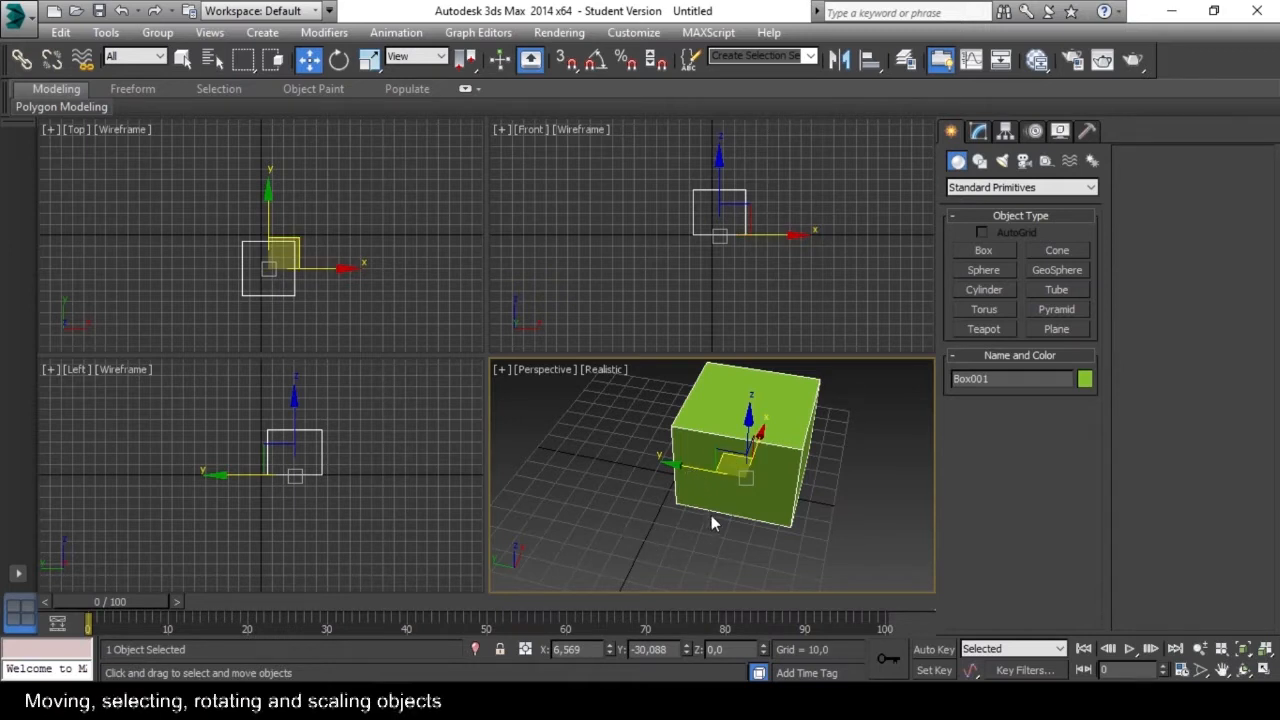
{"action": "key", "text": "w"}
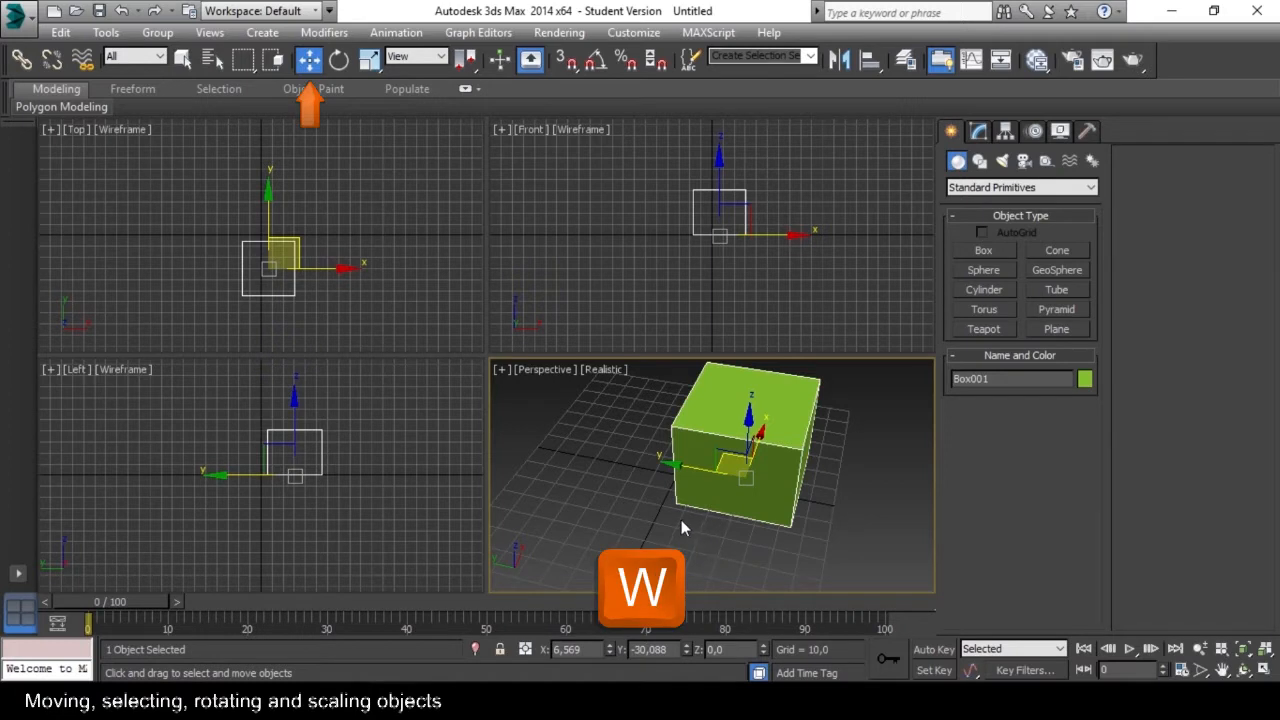
Move the box freehand along its axes to about X 17, Y 8, Z -18.
{"action": "middle_click_drag", "start_coordinate": [681, 508], "coordinate": [753, 525]}
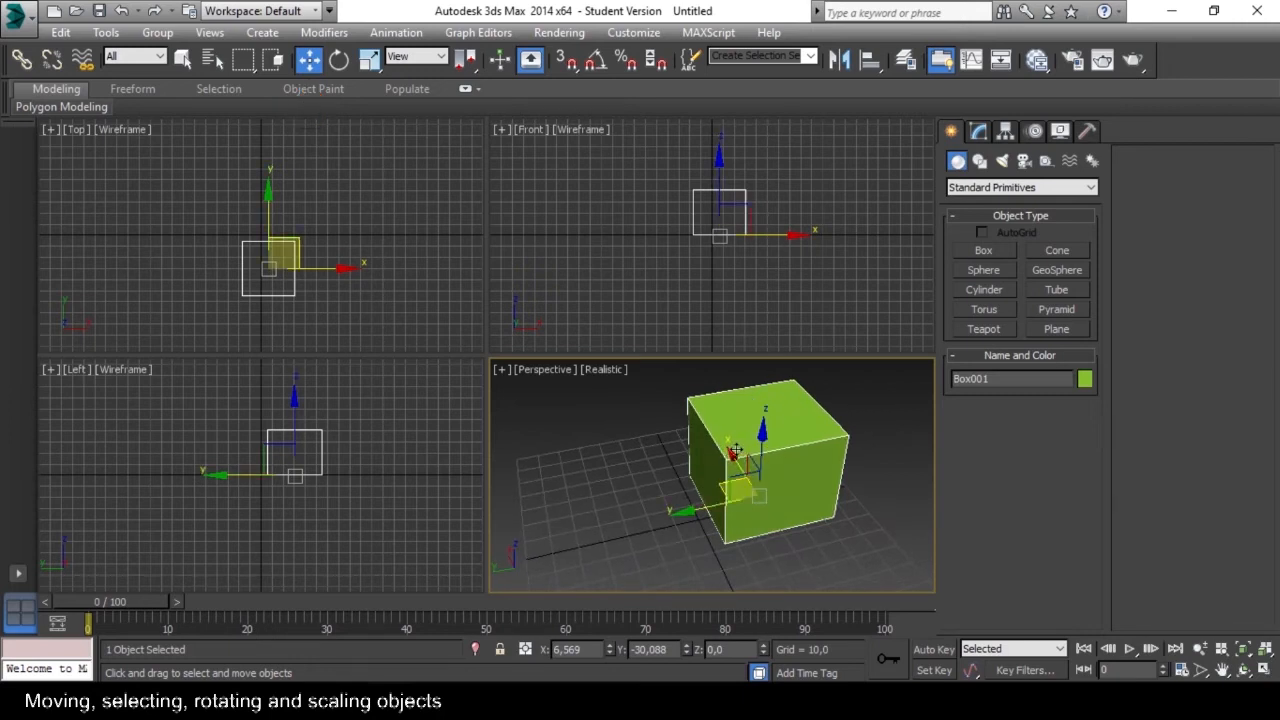
{"action": "middle_click_drag", "start_coordinate": [735, 505], "coordinate": [663, 519], "text": "alt"}
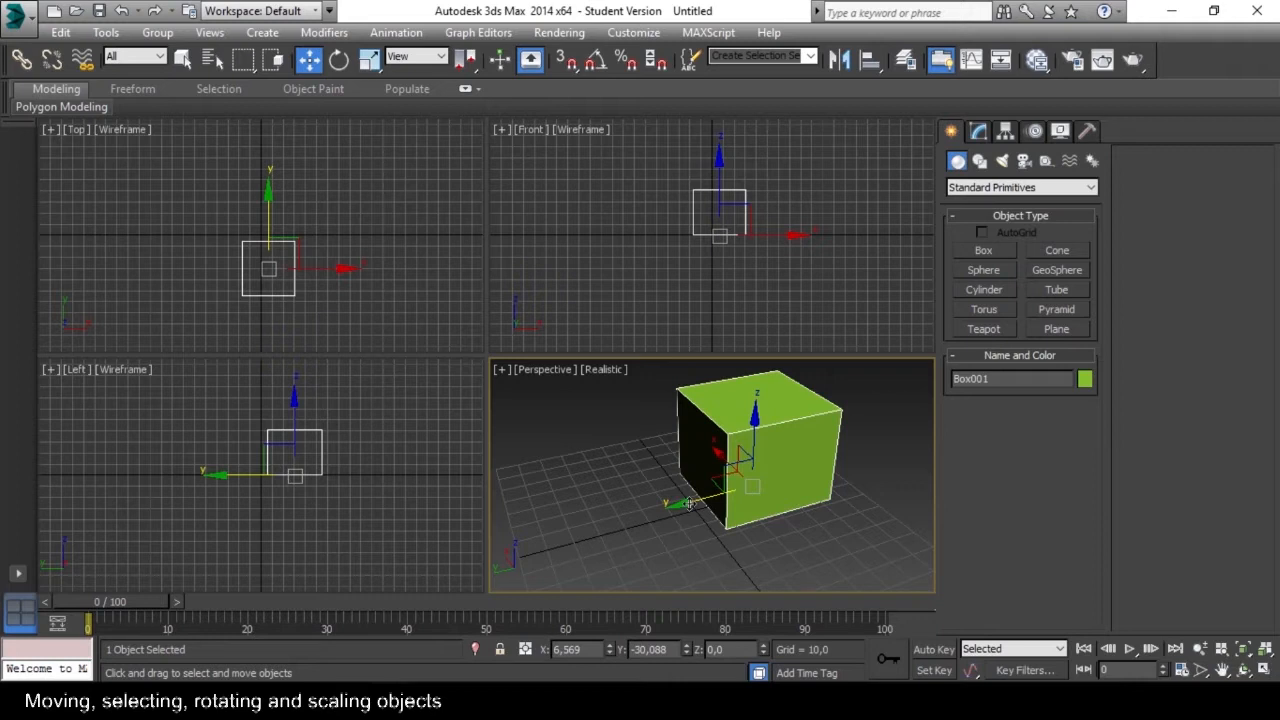
{"action": "left_click_drag", "start_coordinate": [689, 503], "coordinate": [603, 497]}
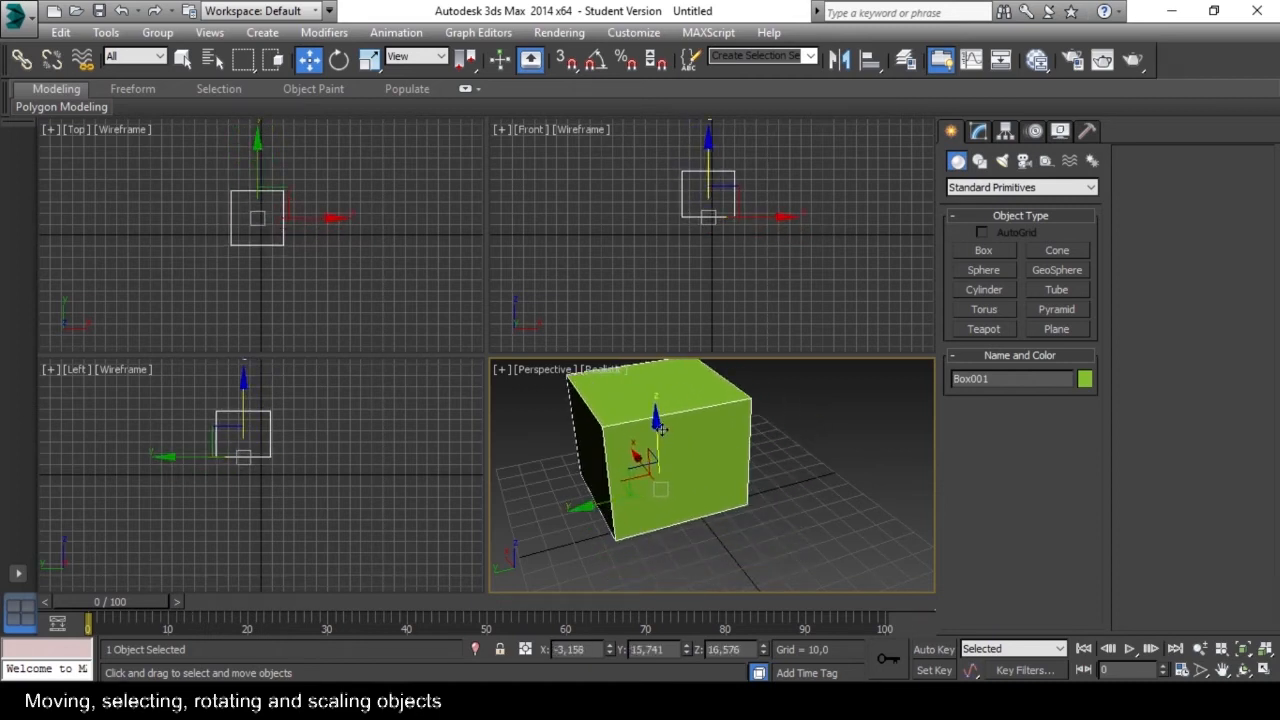
{"action": "left_click_drag", "start_coordinate": [655, 418], "coordinate": [601, 549]}
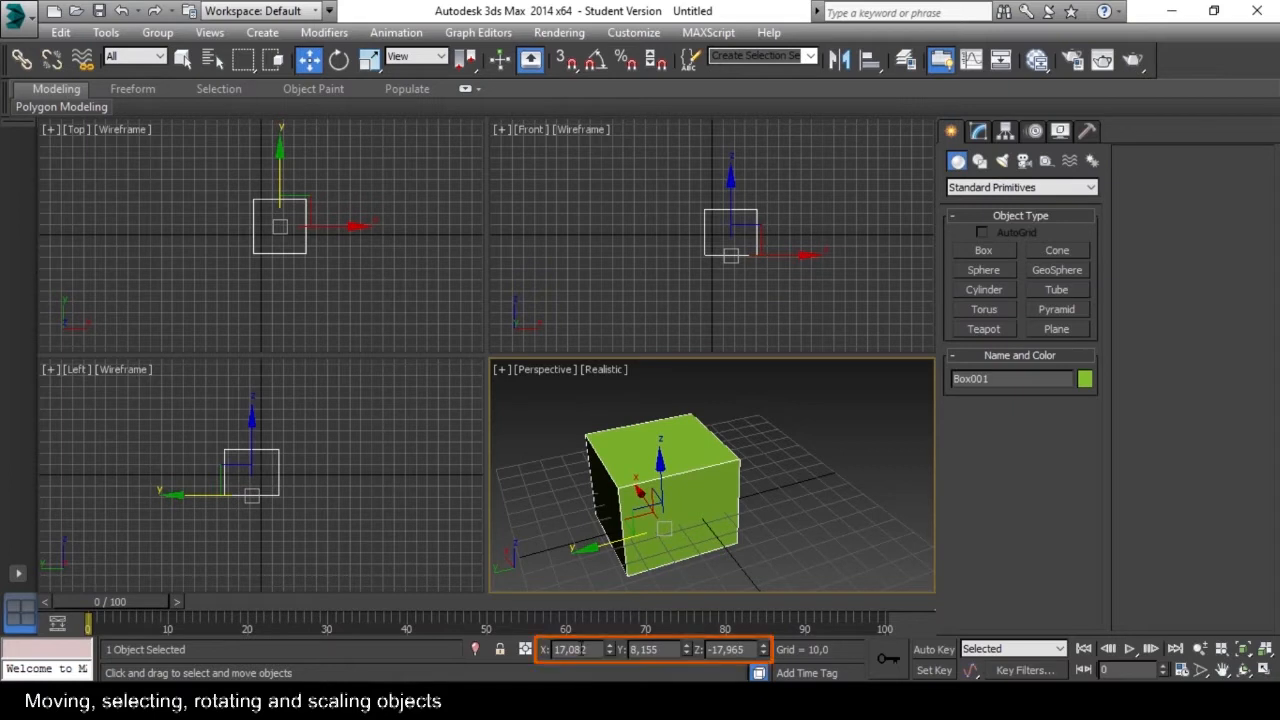
Set the box's position to X 0, Y 0, Z 0 to place it at the scene origin.
{"action": "left_click_drag", "start_coordinate": [590, 650], "coordinate": [545, 649]}
{"action": "type", "text": "0"}
{"action": "key", "text": "Tab"}
{"action": "type", "text": "0"}
{"action": "key", "text": "Tab"}
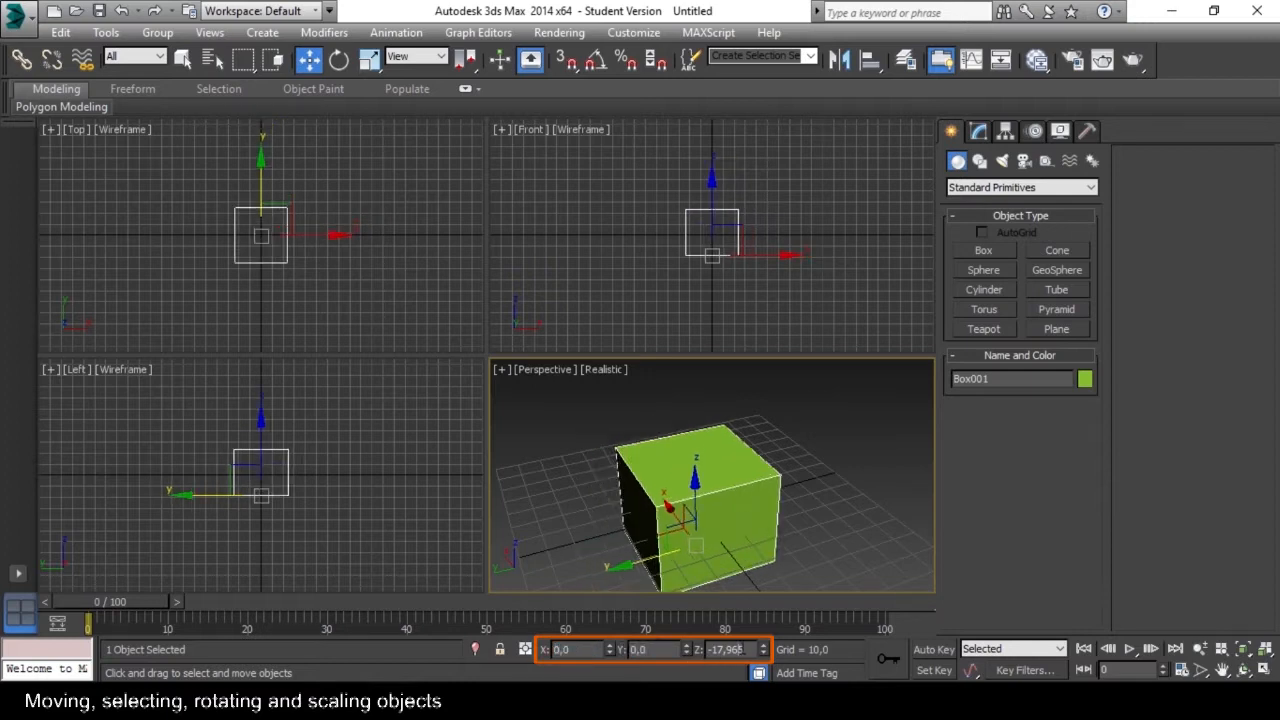
{"action": "type", "text": "0"}
{"action": "left_click", "coordinate": [803, 567]}
{"action": "left_click", "coordinate": [722, 522]}
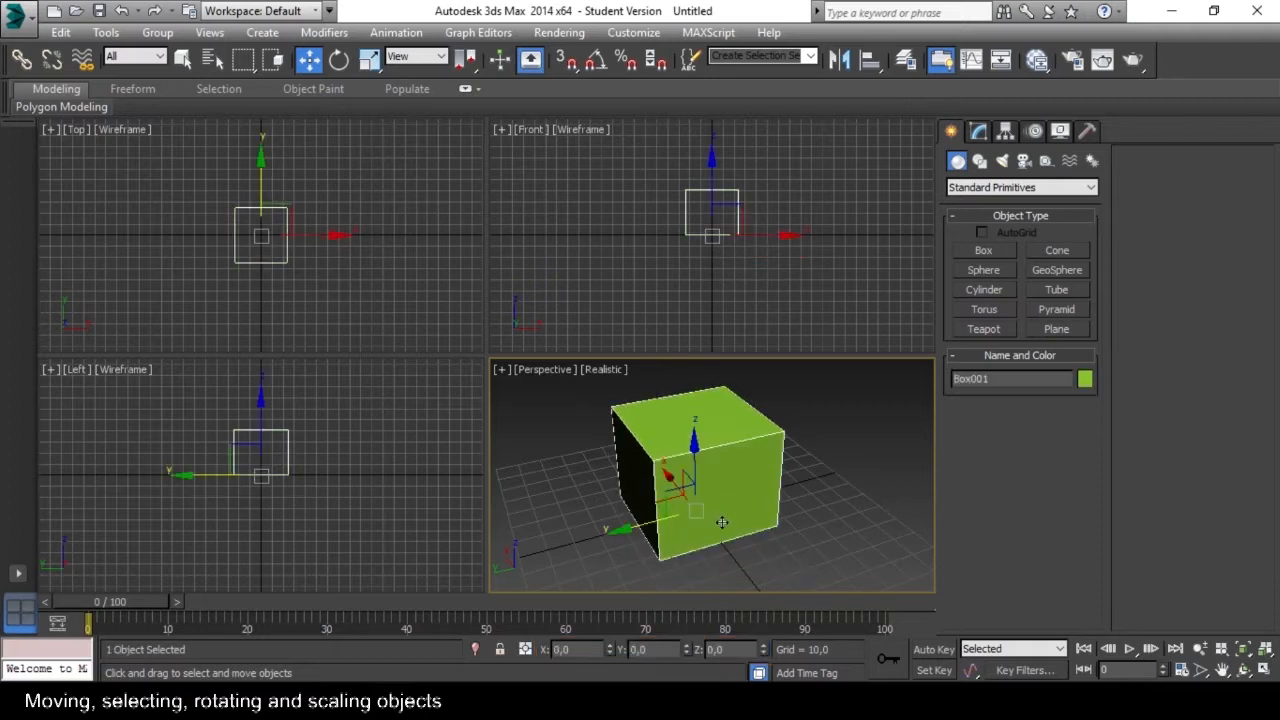
Examine the box from below, up close and from above in the Perspective view, and deselect it.
{"action": "middle_click_drag", "start_coordinate": [738, 548], "coordinate": [694, 403], "text": "alt"}
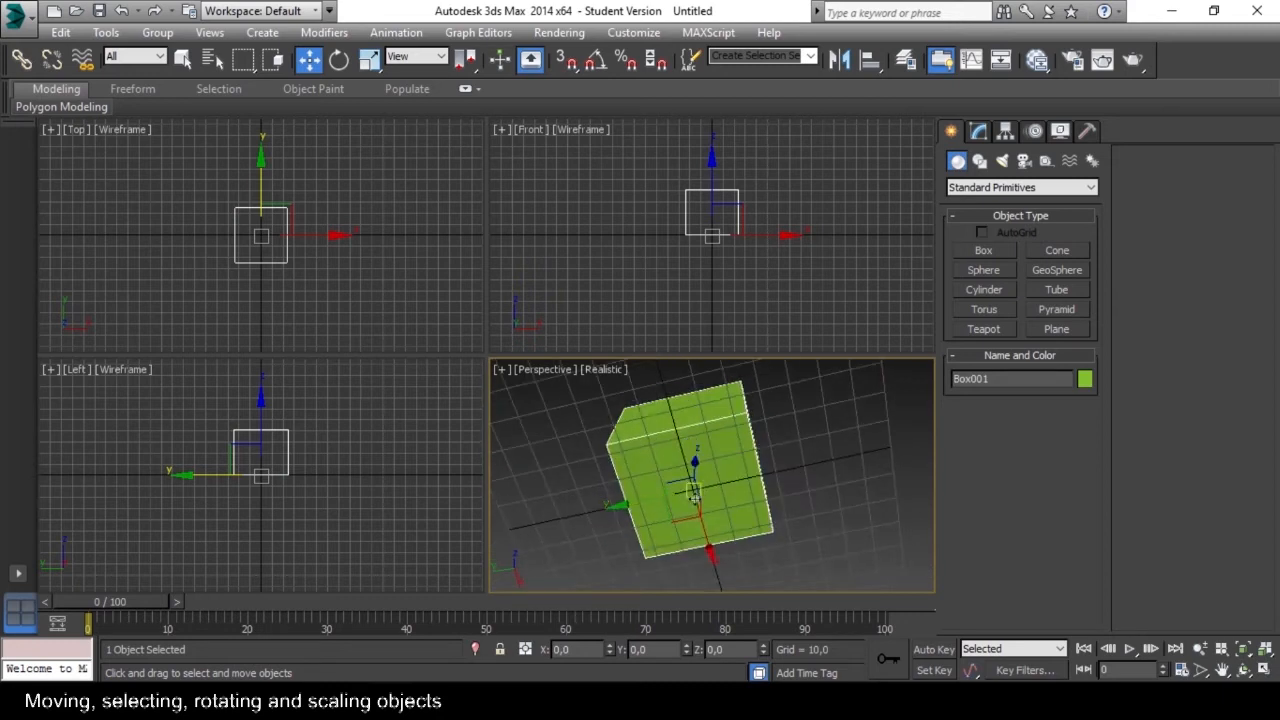
{"action": "scroll", "coordinate": [693, 492], "scroll_direction": "up", "scroll_amount": 5}
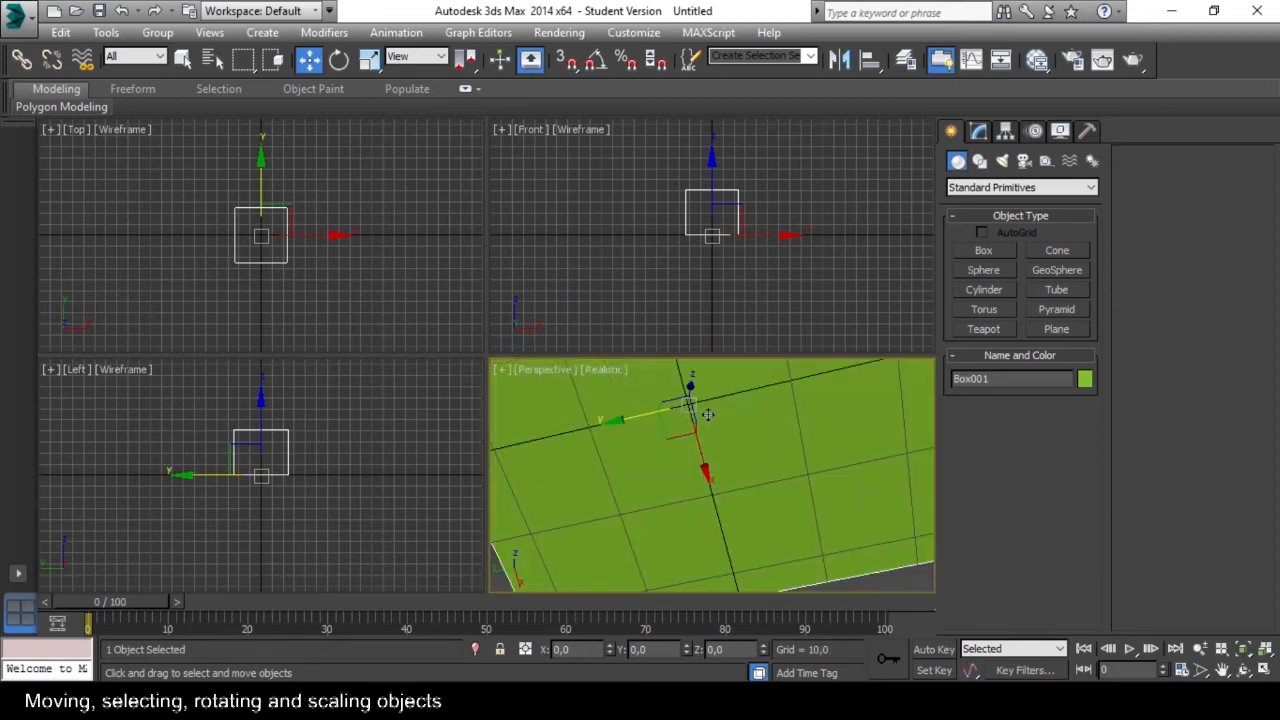
{"action": "scroll", "coordinate": [708, 415], "scroll_direction": "down", "scroll_amount": 6}
{"action": "middle_click_drag", "start_coordinate": [706, 514], "coordinate": [690, 470], "text": "alt"}
{"action": "scroll", "coordinate": [793, 510], "scroll_direction": "up", "scroll_amount": 4}
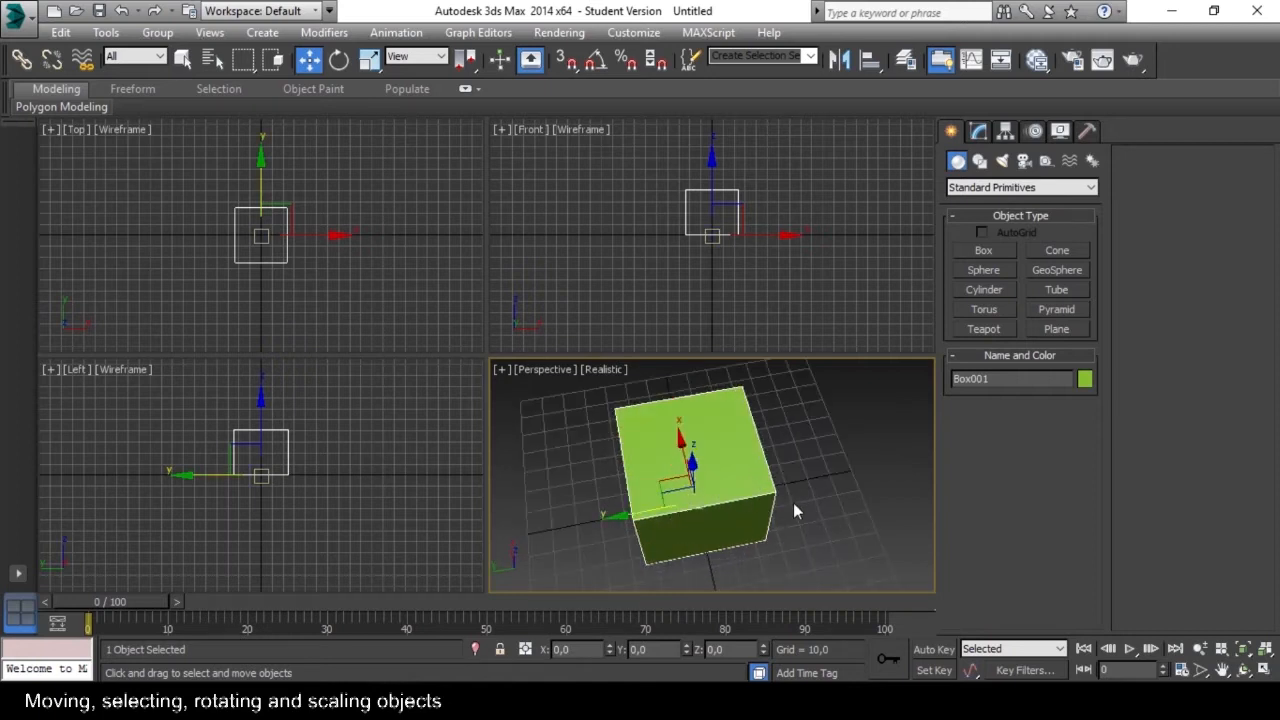
{"action": "scroll", "coordinate": [791, 505], "scroll_direction": "up", "scroll_amount": 1}
{"action": "left_click", "coordinate": [844, 470]}
{"action": "middle_click_drag", "start_coordinate": [844, 469], "coordinate": [755, 511]}
{"action": "middle_click_drag", "start_coordinate": [641, 531], "coordinate": [797, 509], "text": "alt"}
{"action": "scroll", "coordinate": [798, 507], "scroll_direction": "down", "scroll_amount": 3}
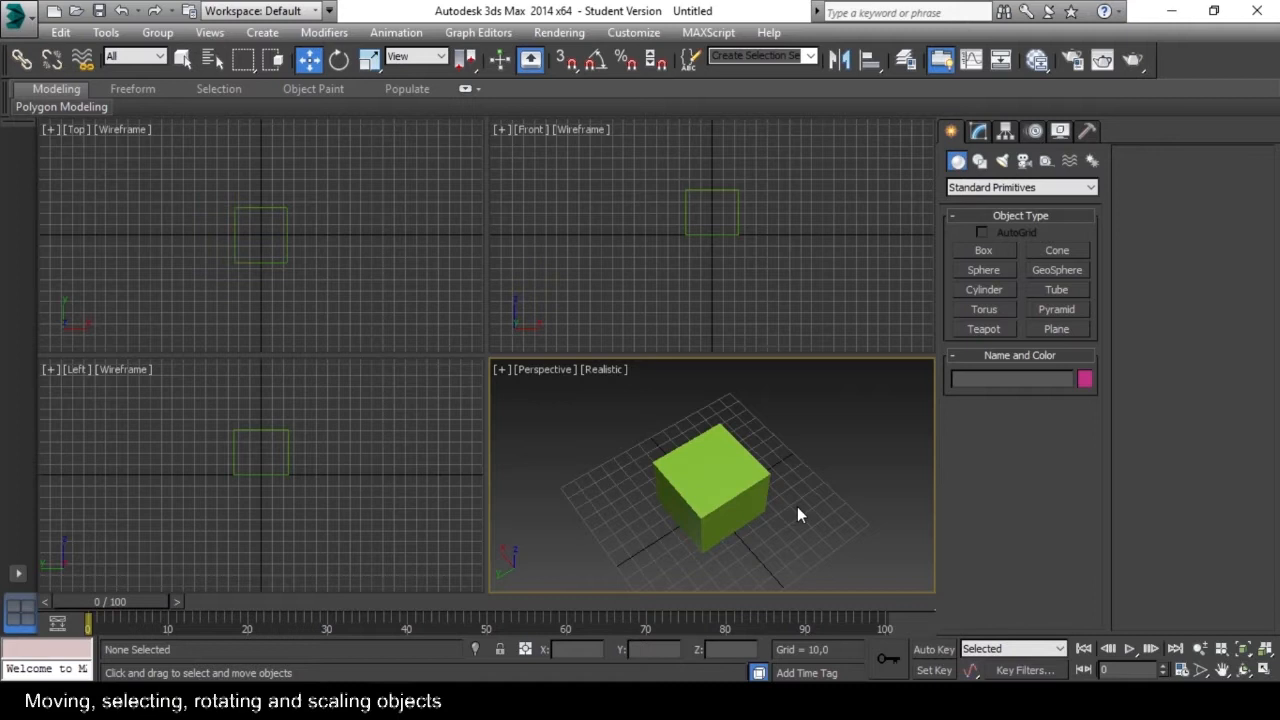
Switch to the Select Object tool, practise selecting and deselecting the box, and leave it selected.
{"action": "key", "text": "q"}
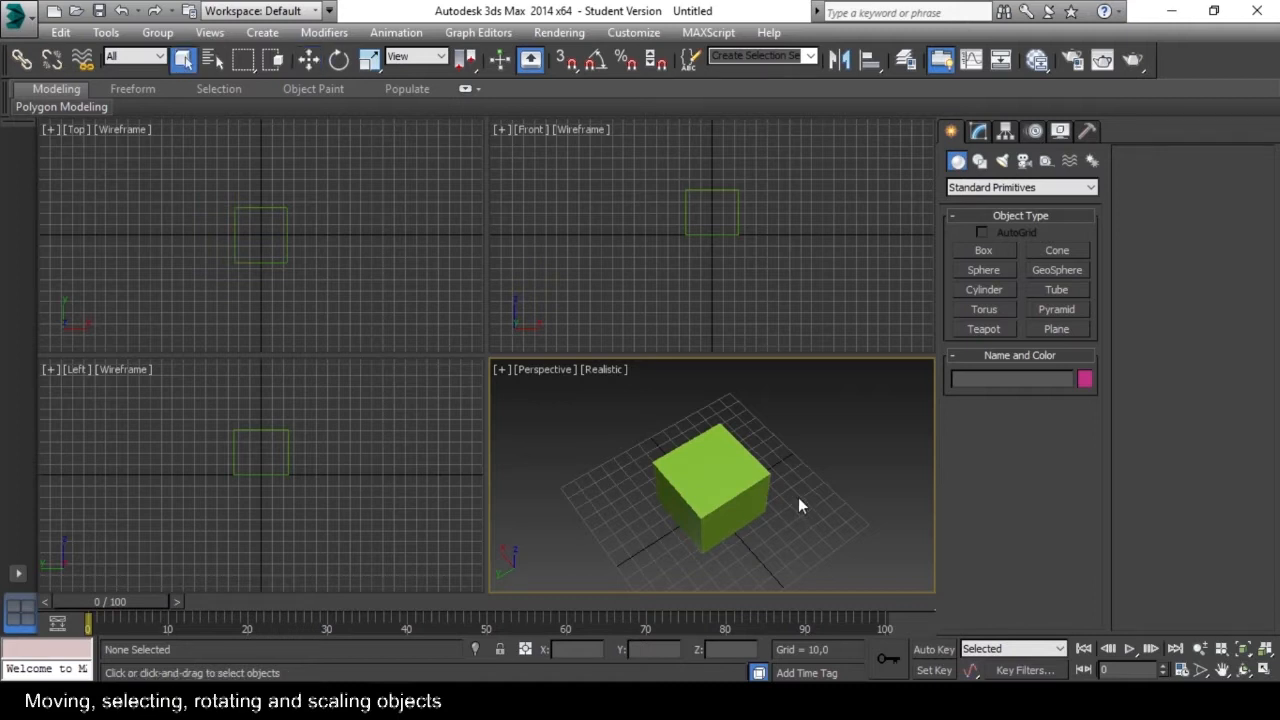
{"action": "key", "text": "q"}
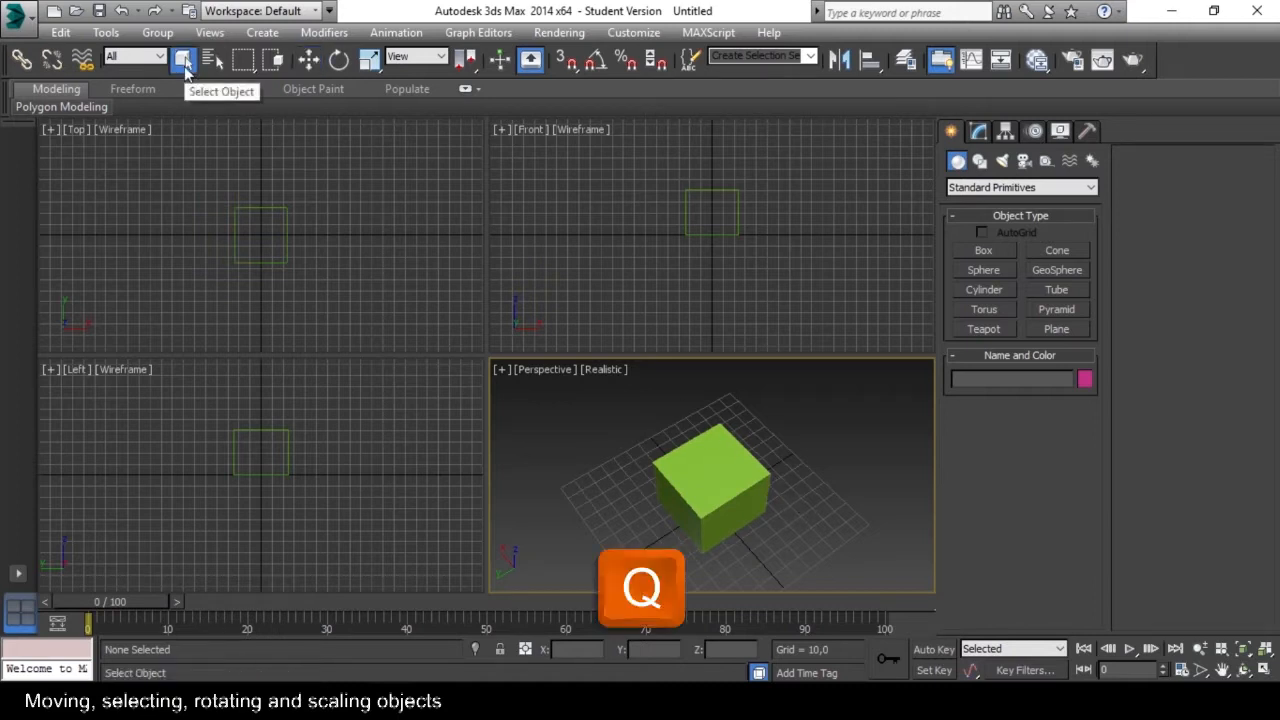
{"action": "middle_click_drag", "start_coordinate": [652, 507], "coordinate": [585, 464], "text": "alt"}
{"action": "left_click", "coordinate": [631, 447]}
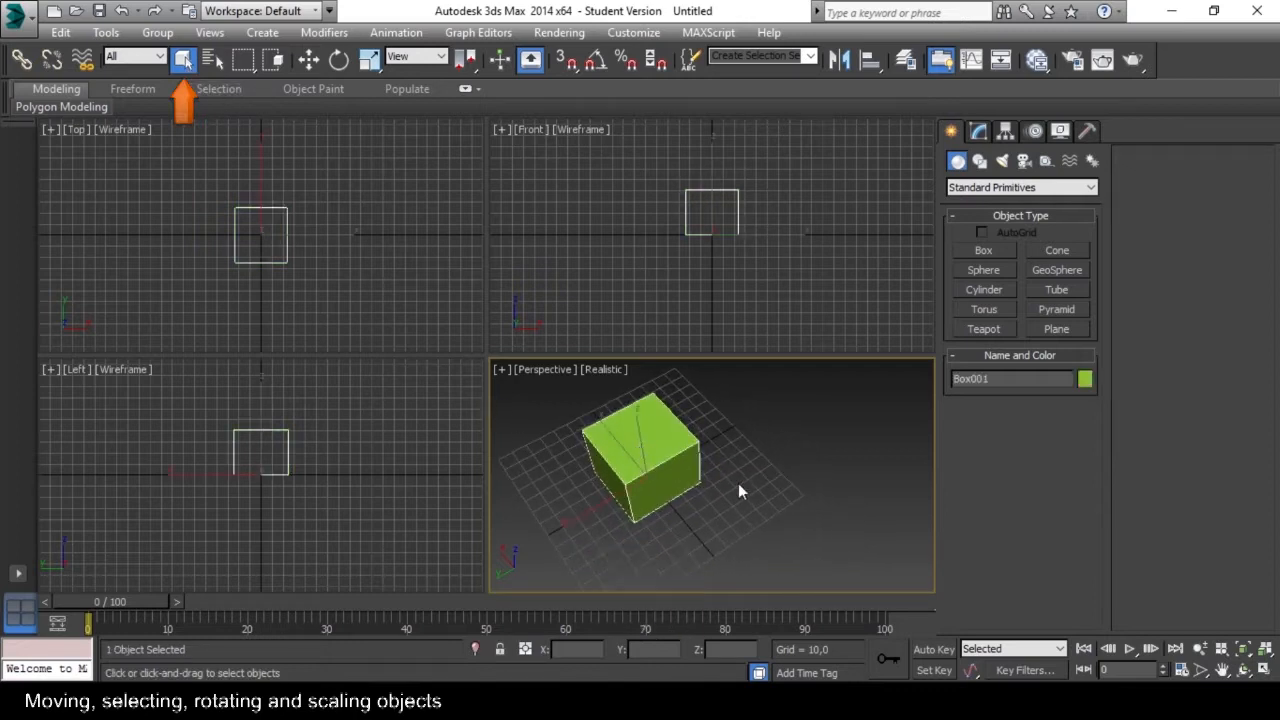
{"action": "middle_click_drag", "start_coordinate": [736, 477], "coordinate": [670, 411], "text": "alt"}
{"action": "left_click", "coordinate": [763, 463]}
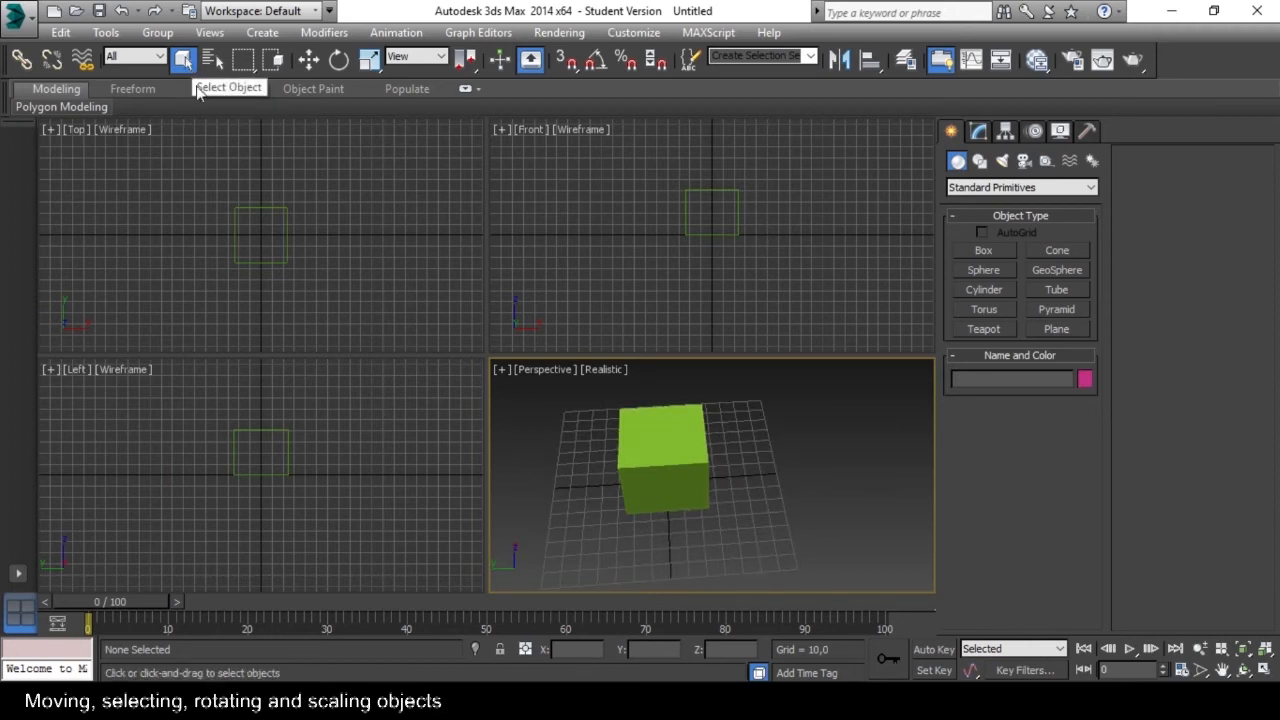
{"action": "middle_click_drag", "start_coordinate": [563, 449], "coordinate": [583, 498], "text": "alt"}
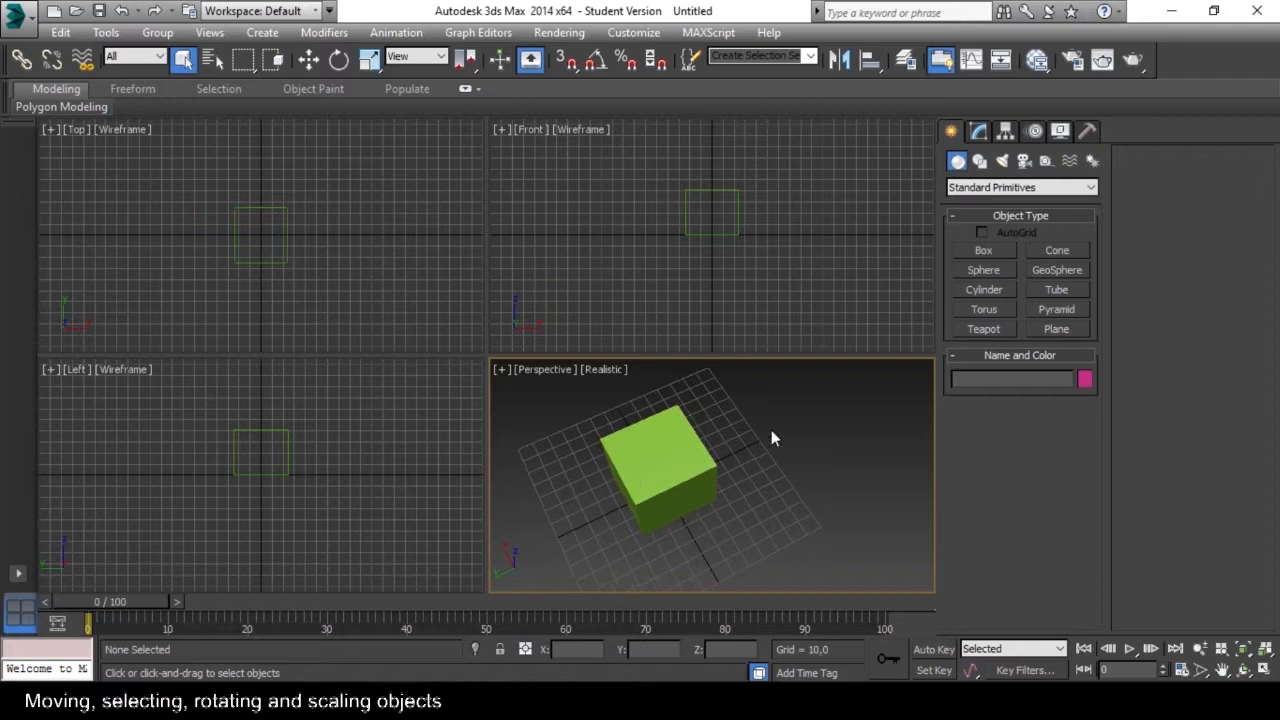
{"action": "mouse_move", "coordinate": [592, 548]}
{"action": "left_mouse_down"}
{"action": "mouse_move", "coordinate": [568, 556]}
{"action": "mouse_move", "coordinate": [601, 540]}
{"action": "left_mouse_up"}
{"action": "middle_click_drag", "start_coordinate": [614, 533], "coordinate": [639, 491], "text": "alt"}
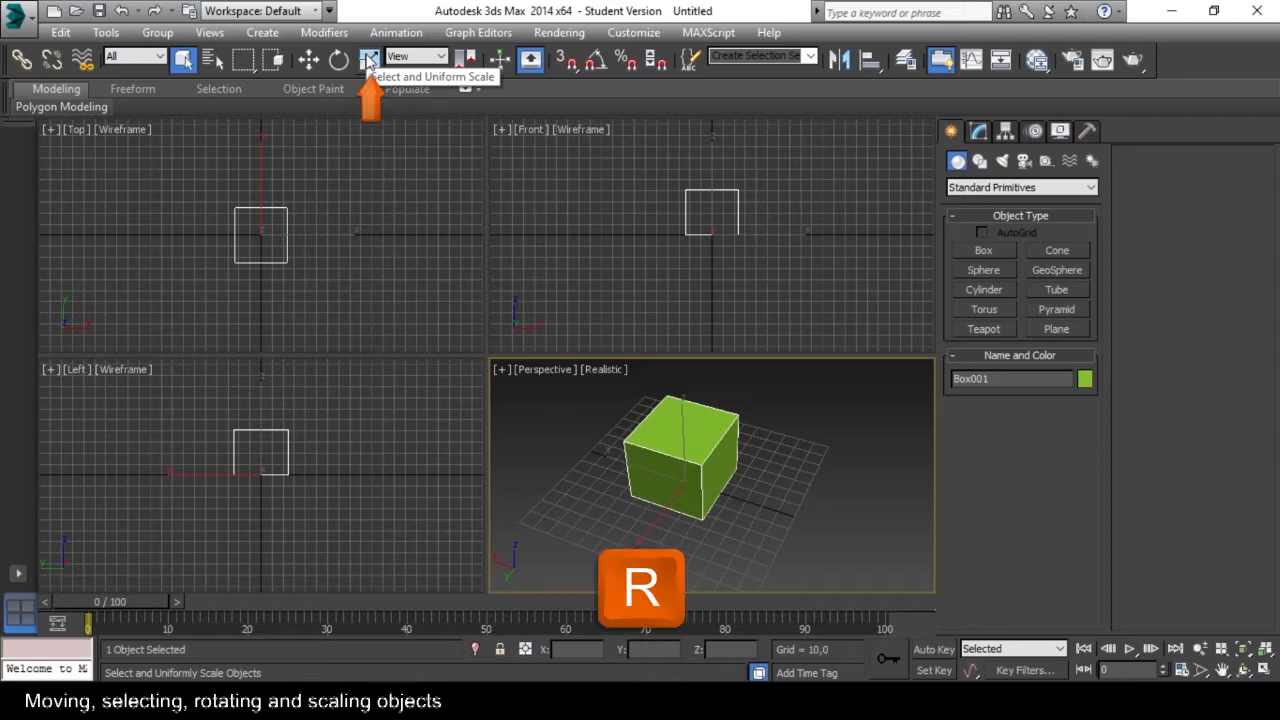
Scale the box with Select and Uniform Scale, stretching it along X and in height, and return to Select Object.
{"action": "left_click", "coordinate": [368, 60]}
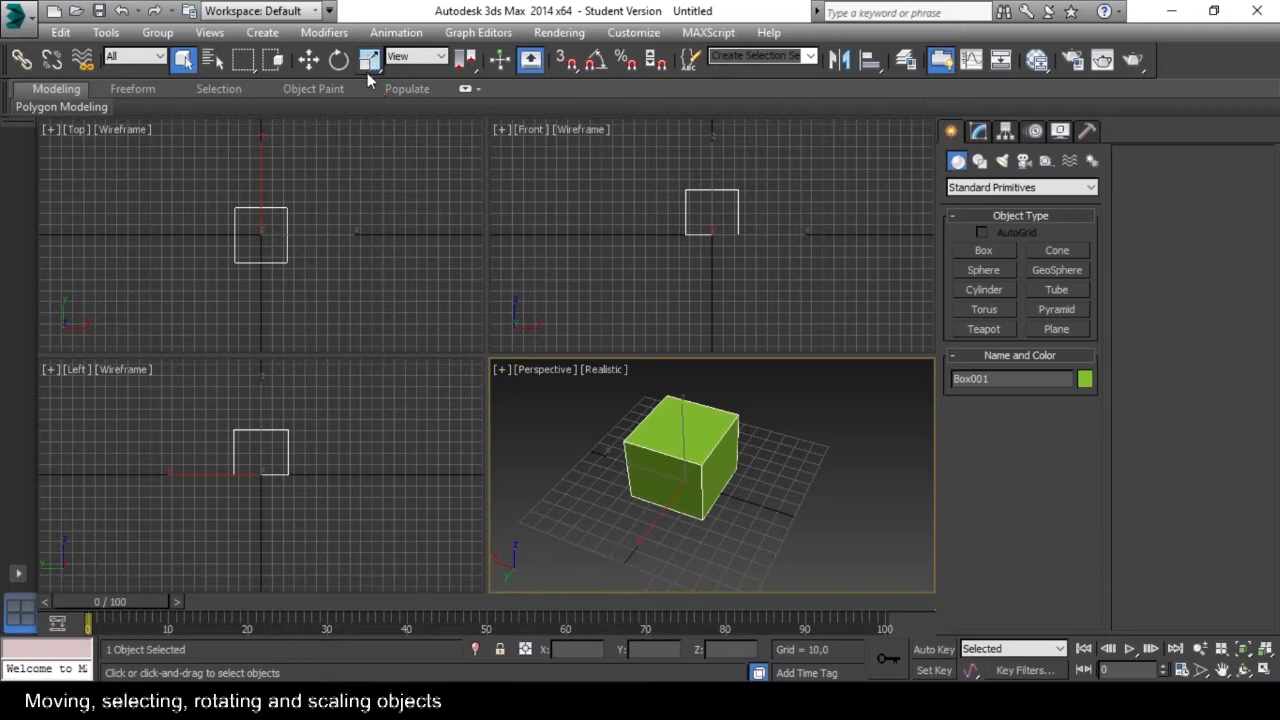
{"action": "left_click", "coordinate": [368, 60]}
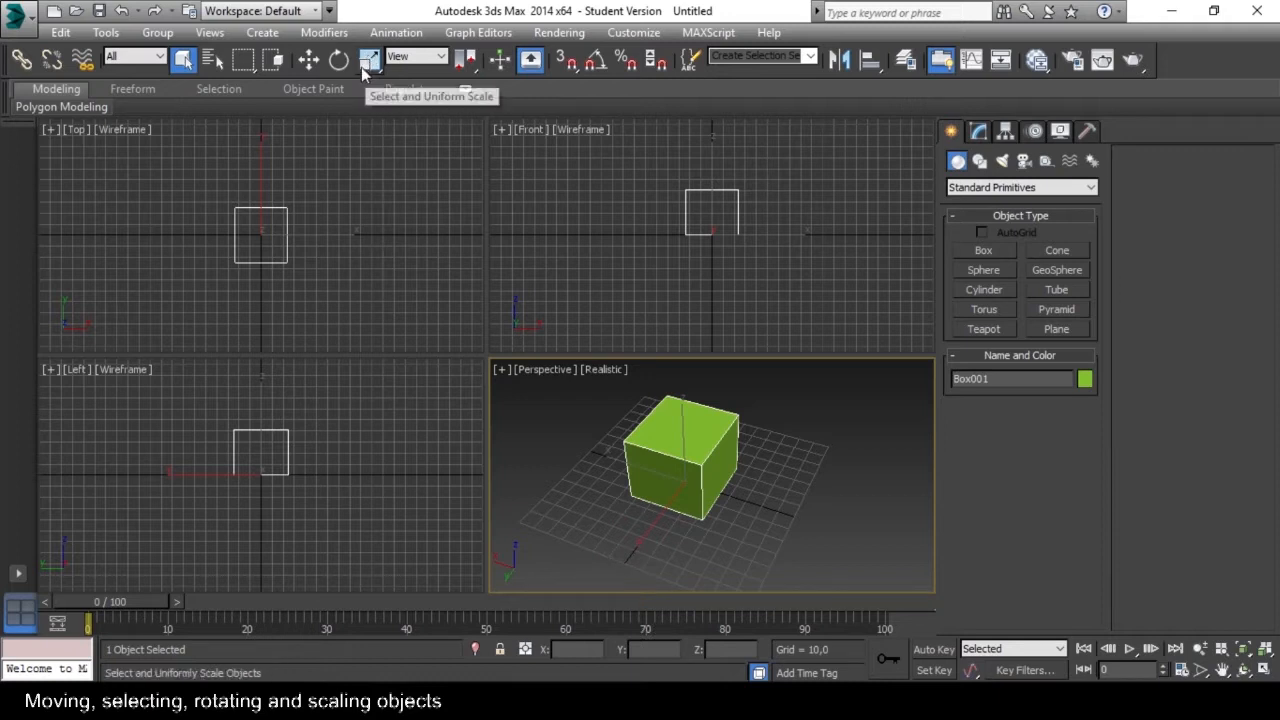
{"action": "right_click", "coordinate": [413, 258]}
{"action": "middle_click_drag", "start_coordinate": [765, 474], "coordinate": [500, 474], "text": "alt"}
{"action": "scroll", "coordinate": [664, 506], "scroll_direction": "up", "scroll_amount": 3}
{"action": "left_click_drag", "start_coordinate": [664, 506], "coordinate": [728, 516]}
{"action": "middle_click_drag", "start_coordinate": [728, 516], "coordinate": [641, 466], "text": "alt"}
{"action": "mouse_move", "coordinate": [665, 424]}
{"action": "left_mouse_down"}
{"action": "mouse_move", "coordinate": [666, 391]}
{"action": "mouse_move", "coordinate": [665, 421]}
{"action": "left_mouse_up"}
{"action": "middle_click_drag", "start_coordinate": [637, 490], "coordinate": [669, 482], "text": "alt"}
{"action": "mouse_move", "coordinate": [673, 481]}
{"action": "left_mouse_down"}
{"action": "mouse_move", "coordinate": [683, 415]}
{"action": "mouse_move", "coordinate": [669, 526]}
{"action": "mouse_move", "coordinate": [700, 457]}
{"action": "mouse_move", "coordinate": [690, 474]}
{"action": "left_mouse_up"}
{"action": "middle_click_drag", "start_coordinate": [784, 425], "coordinate": [740, 441], "text": "alt"}
{"action": "key", "text": "q"}
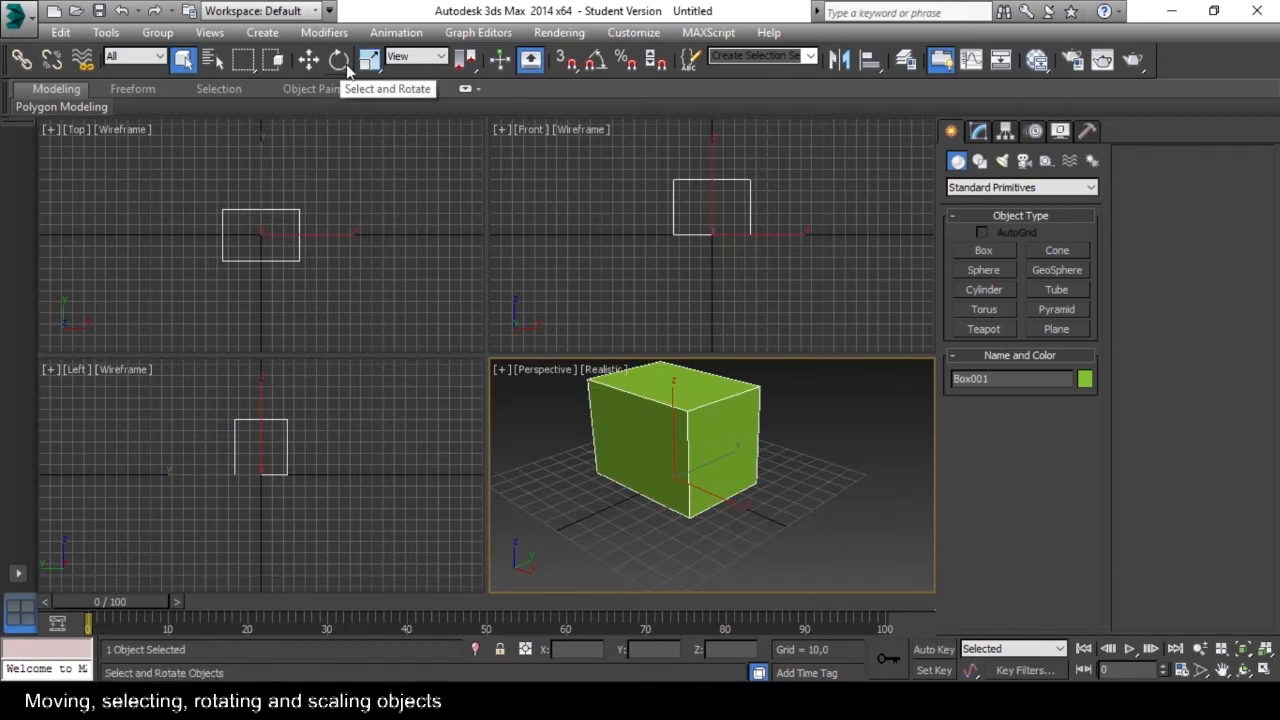
Bring up the Select and Rotate gizmo on the box and return to the Select Object tool.
{"action": "left_click", "coordinate": [341, 63]}
{"action": "mouse_move", "coordinate": [645, 483]}
{"action": "middle_mouse_down"}
{"action": "mouse_move", "coordinate": [640, 503]}
{"action": "mouse_move", "coordinate": [649, 483]}
{"action": "middle_mouse_up"}
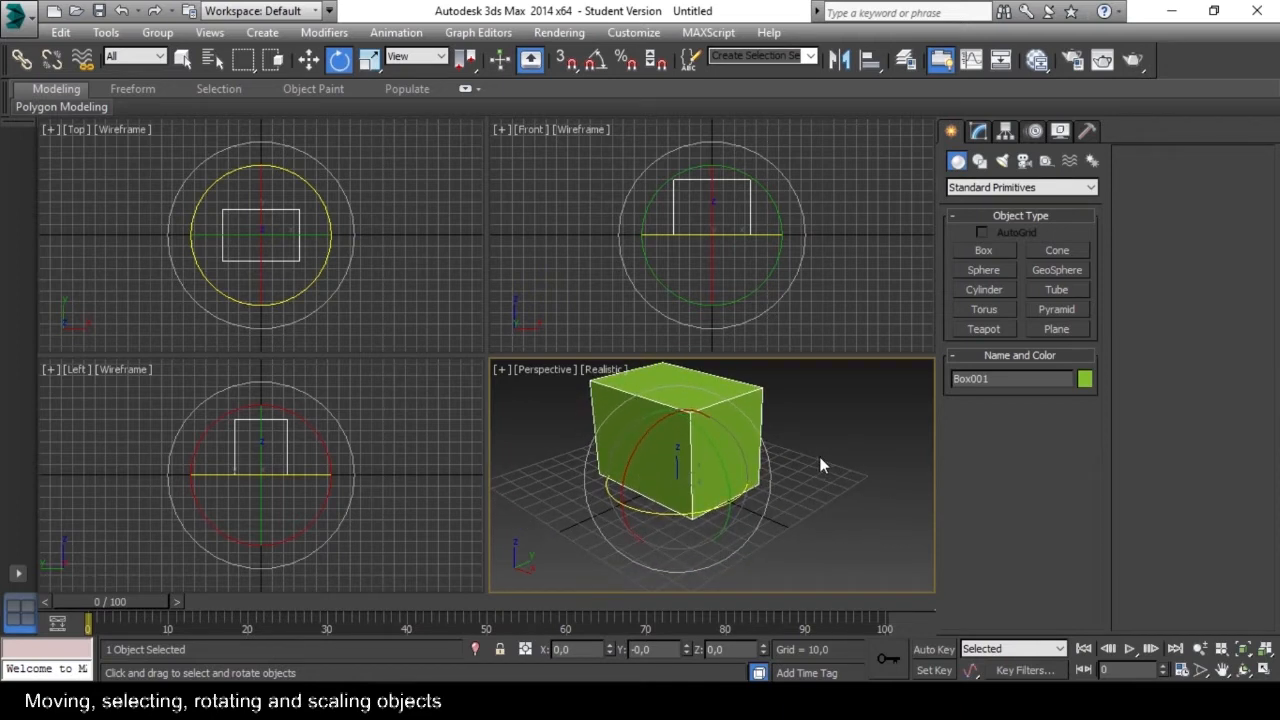
{"action": "key", "text": "q"}
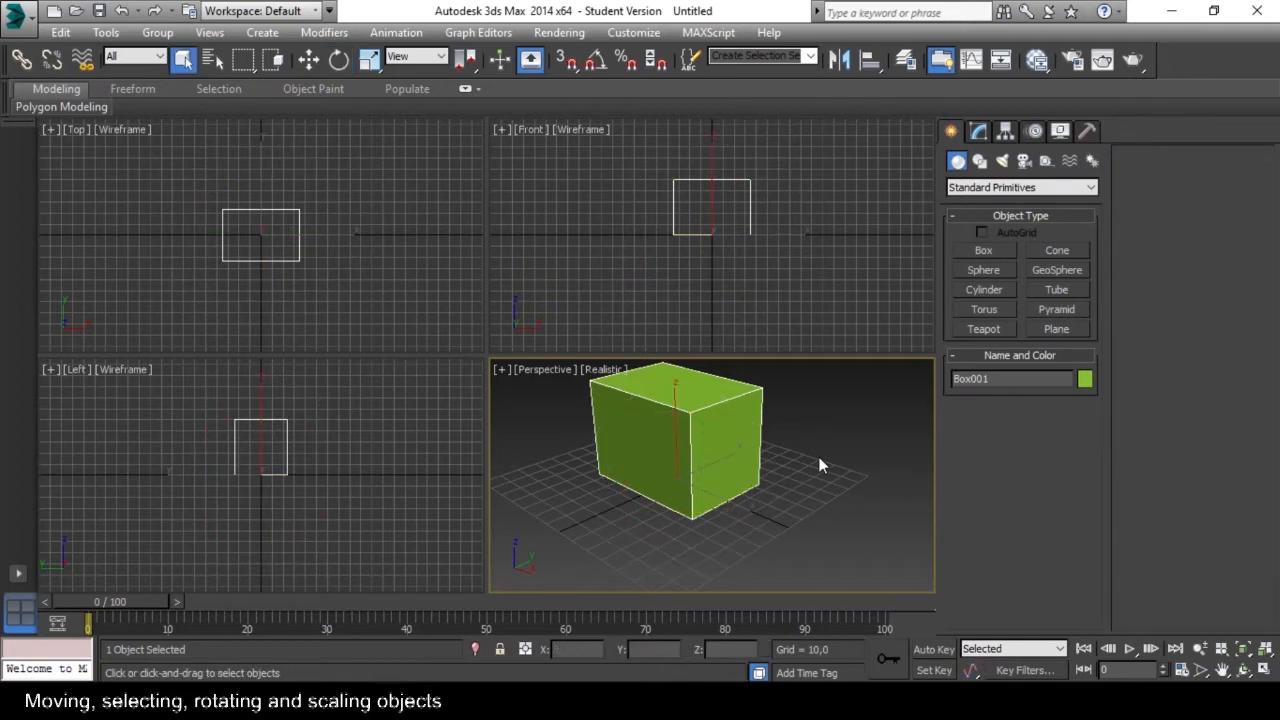
Cycle through the Select and Move, Rotate and Scale tools on the box, ending on Select and Rotate.
{"action": "key", "text": "w"}
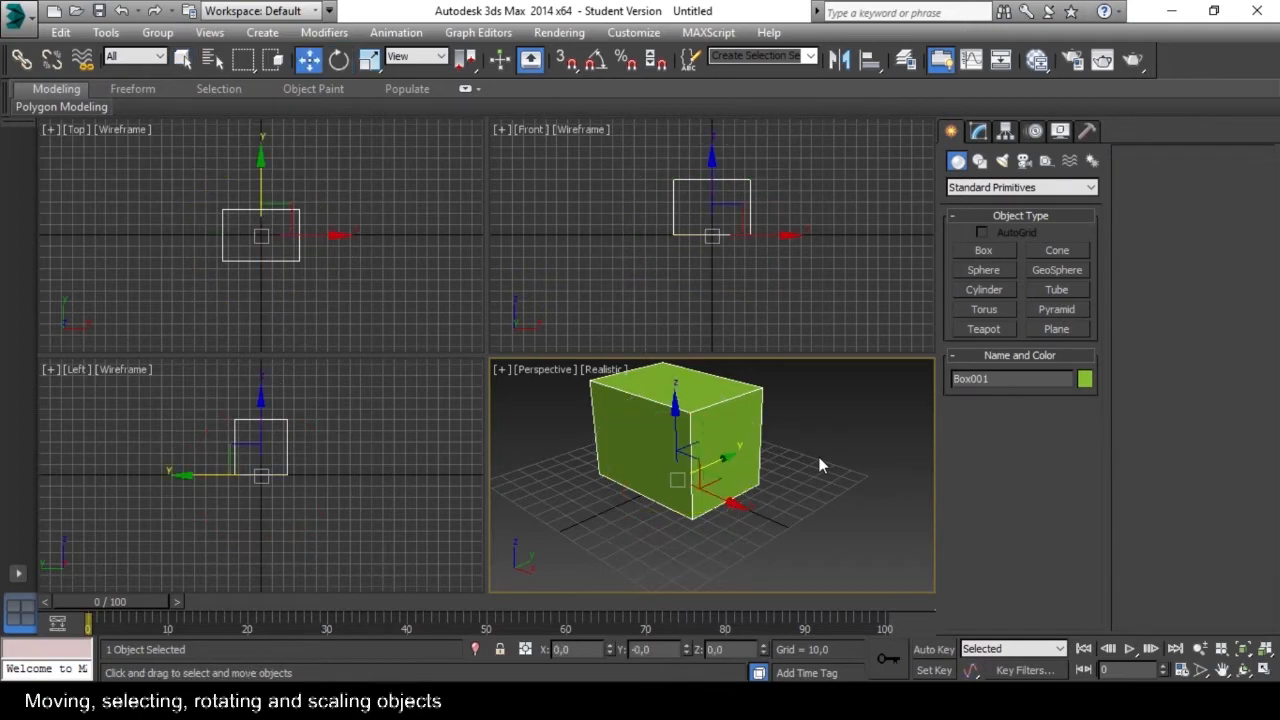
{"action": "key", "text": "e"}
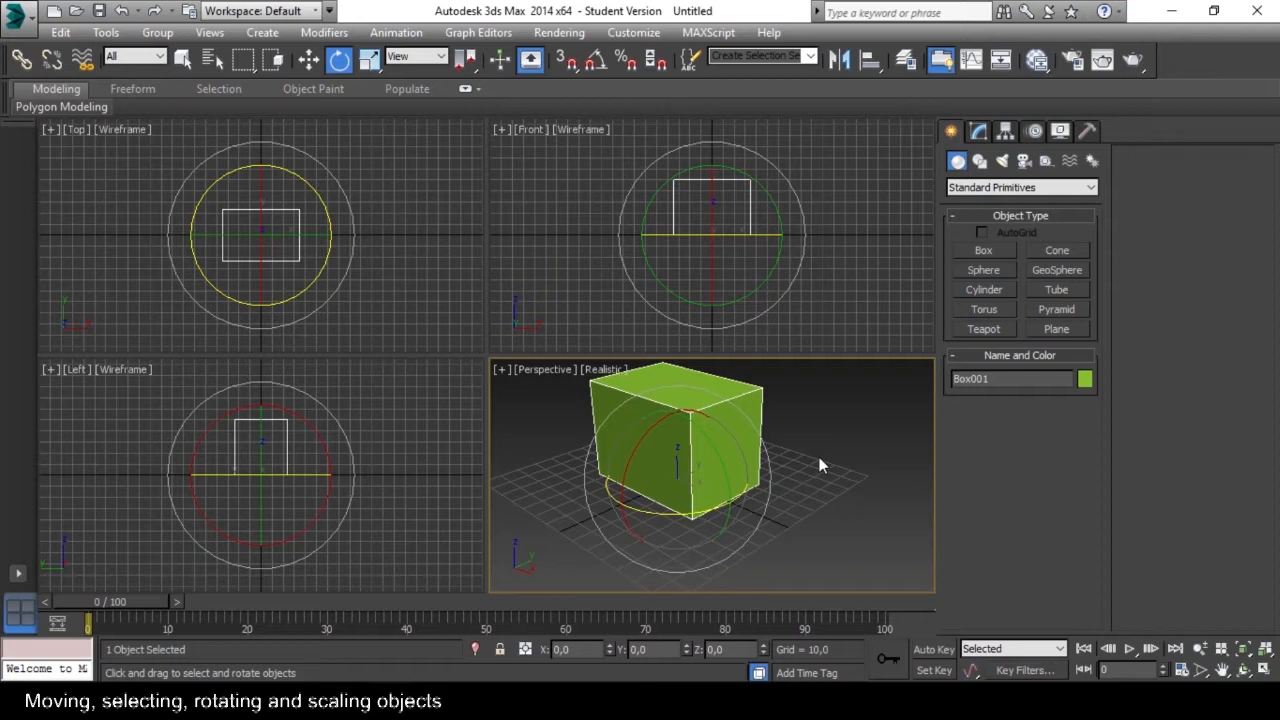
{"action": "key", "text": "r"}
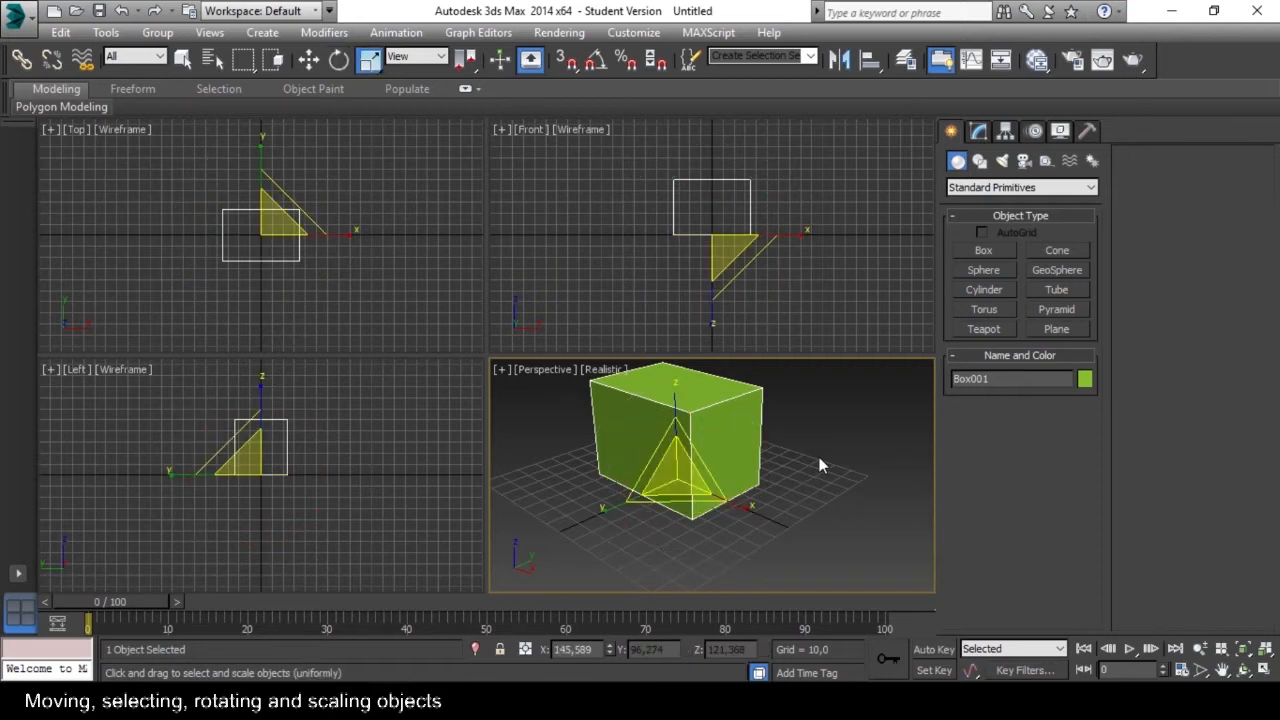
{"action": "key", "text": "e"}
{"action": "mouse_move", "coordinate": [785, 430]}
{"action": "middle_mouse_down", "text": "alt"}
{"action": "mouse_move", "coordinate": [752, 443]}
{"action": "mouse_move", "coordinate": [735, 427]}
{"action": "mouse_move", "coordinate": [774, 436]}
{"action": "mouse_move", "coordinate": [764, 439]}
{"action": "middle_mouse_up", "text": "alt"}
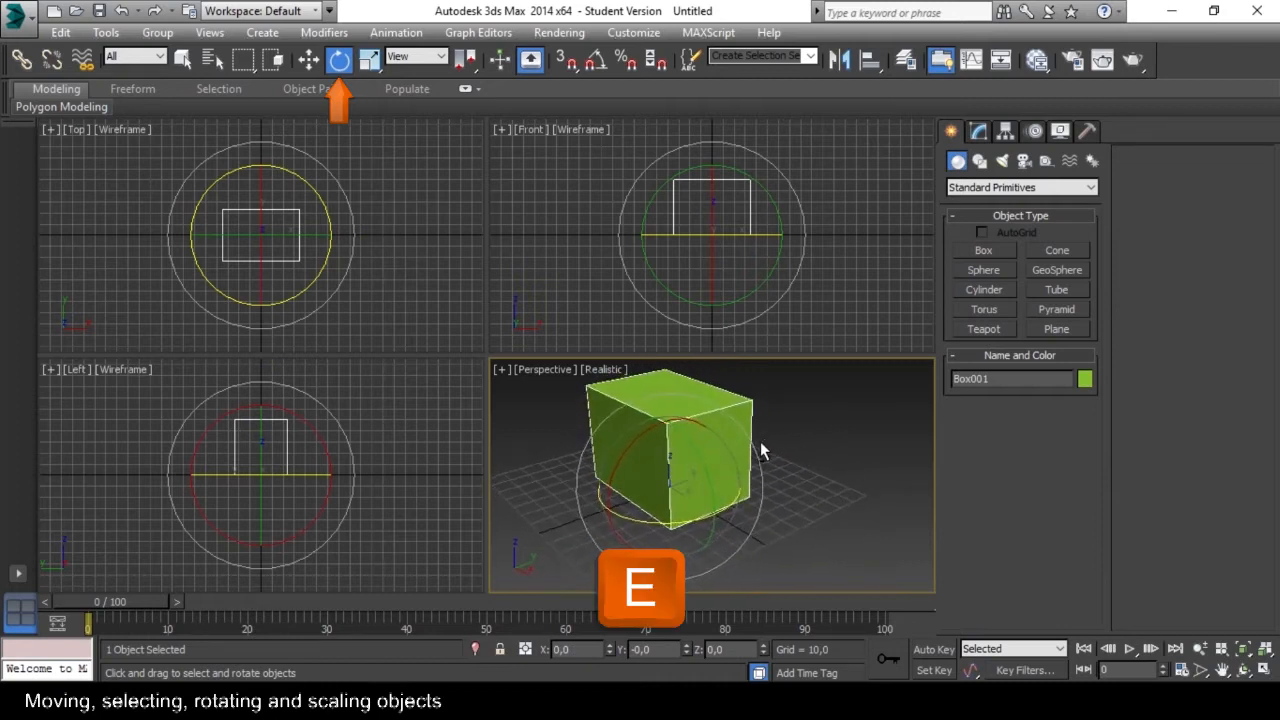
Practise rotating the box about its individual axes with the Select and Rotate gizmo.
{"action": "middle_click_drag", "start_coordinate": [632, 442], "coordinate": [647, 510], "text": "alt"}
{"action": "left_click_drag", "start_coordinate": [641, 517], "coordinate": [713, 515]}
{"action": "left_click_drag", "start_coordinate": [674, 456], "coordinate": [694, 493]}
{"action": "key", "text": "ctrl+z"}
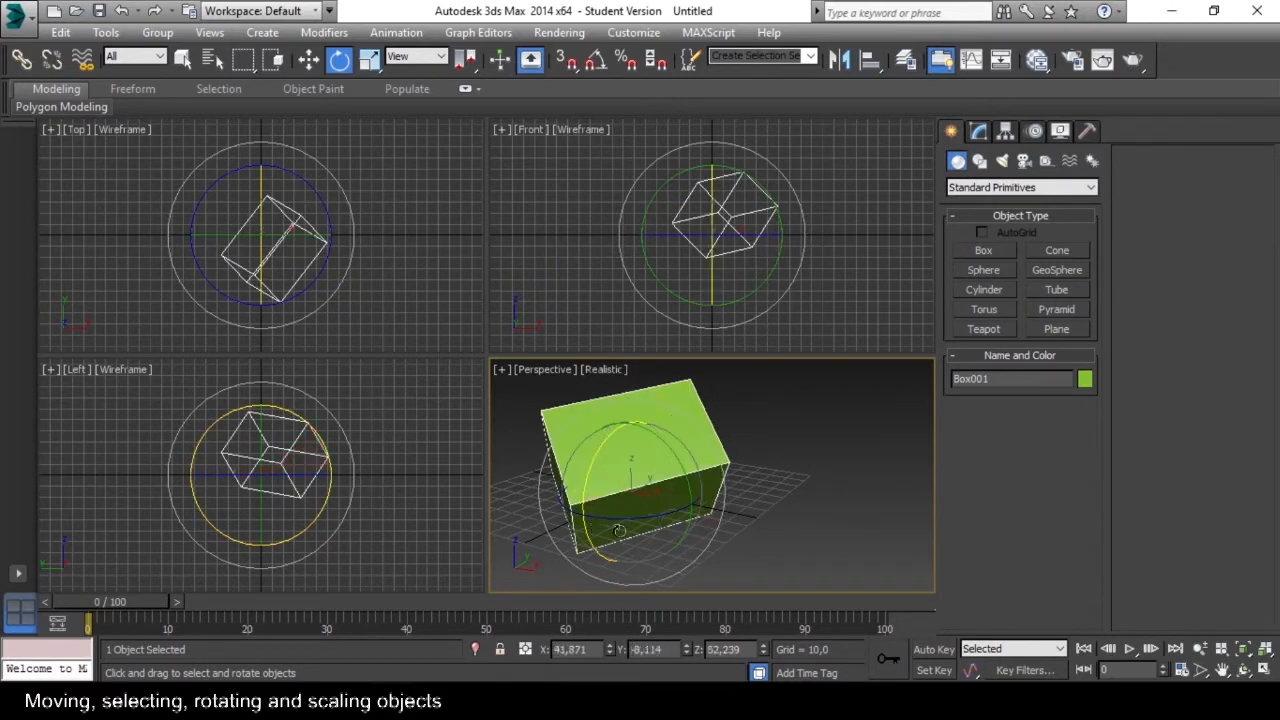
{"action": "left_click_drag", "start_coordinate": [600, 490], "coordinate": [736, 498]}
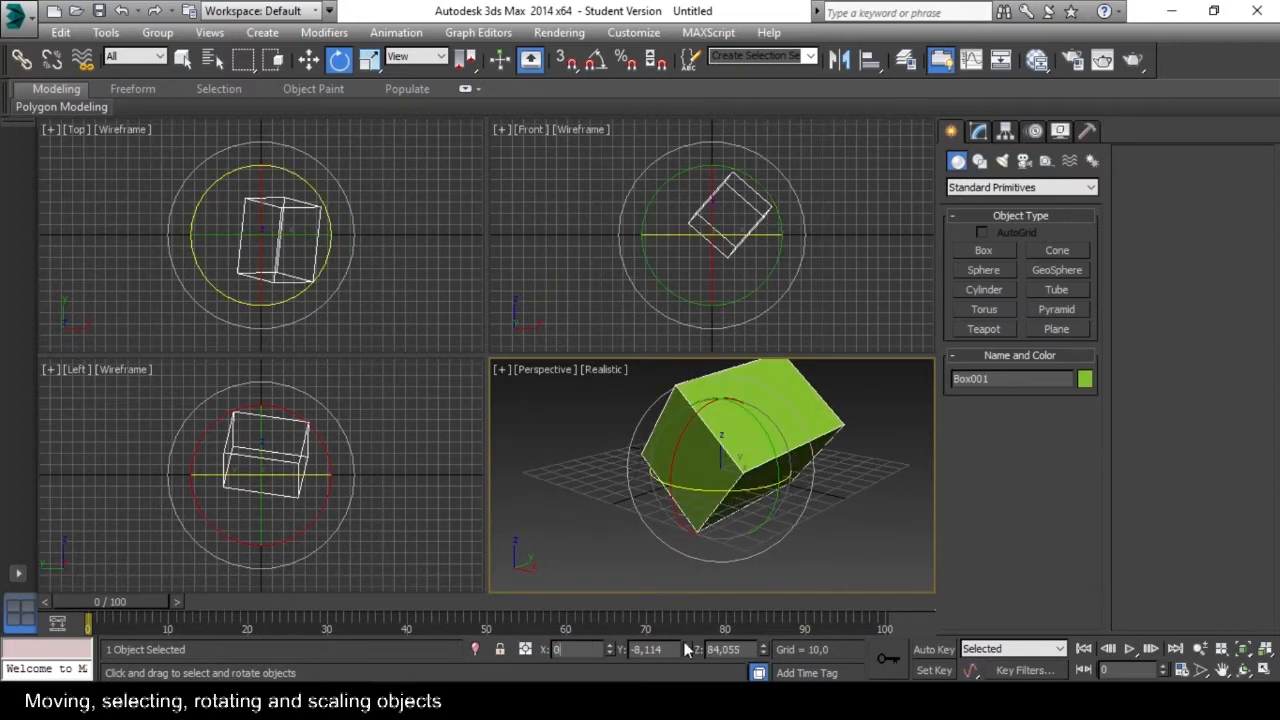
Reset the box's rotation to 0 on the X, Y and Z axes.
{"action": "key", "text": "Tab"}
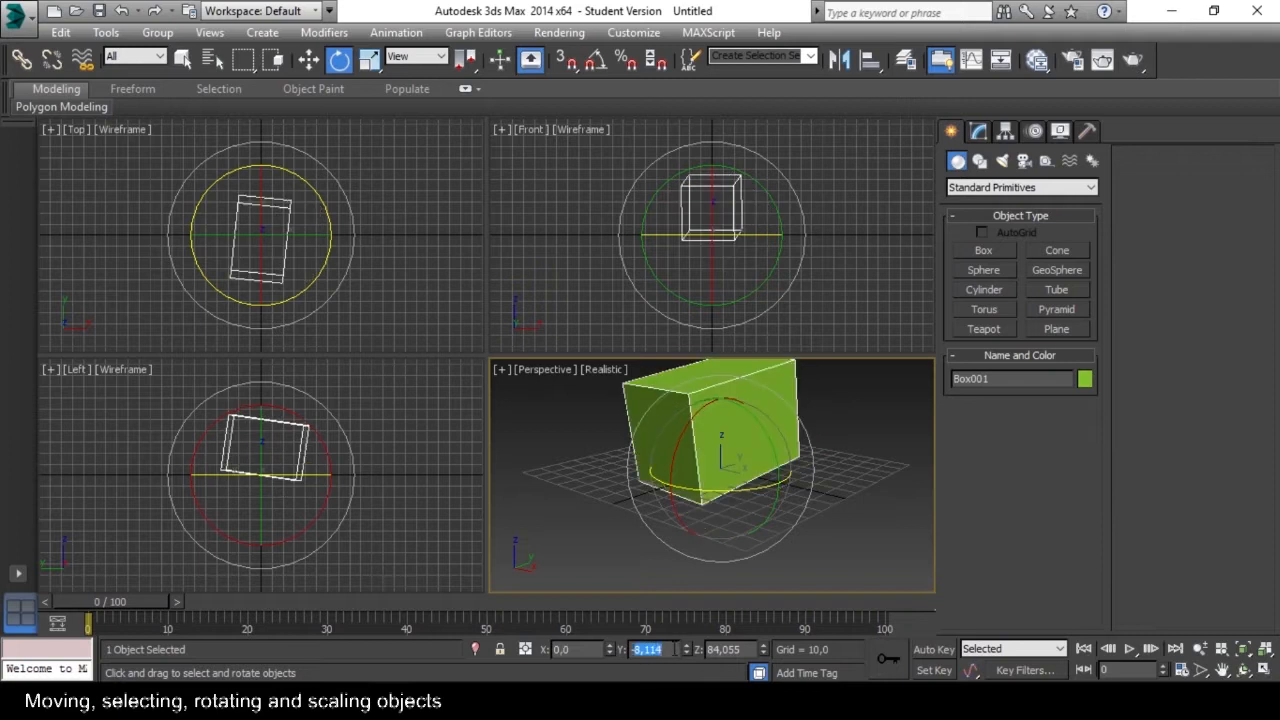
{"action": "key", "text": "Tab"}
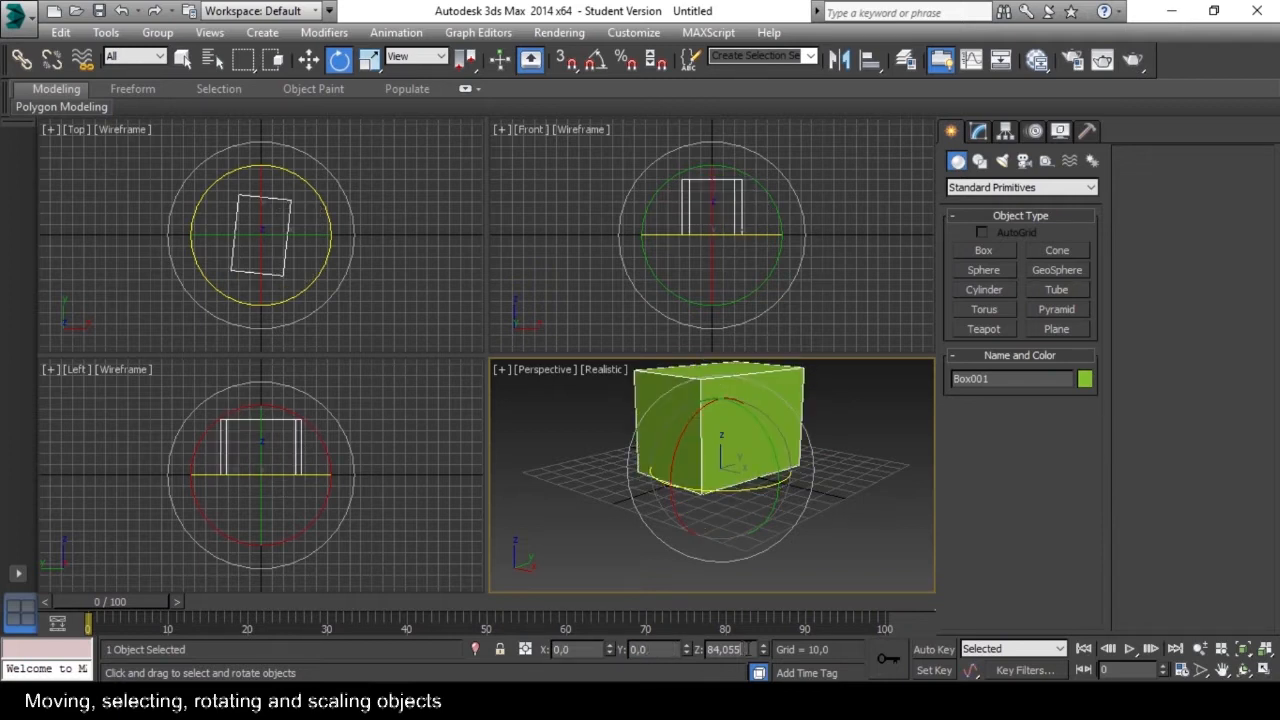
{"action": "type", "text": "0"}
{"action": "key", "text": "Tab"}
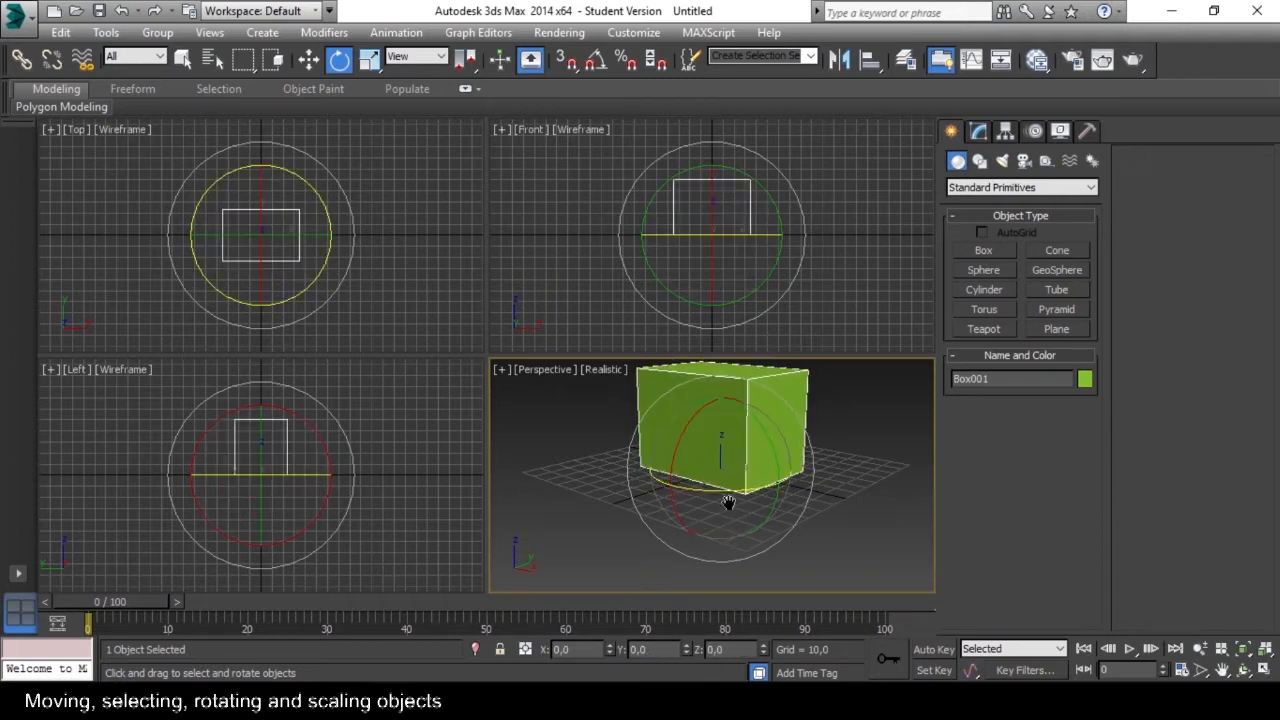
Try rotating the box parallel to the screen with the outer ring of the rotation gizmo.
{"action": "middle_click_drag", "start_coordinate": [782, 513], "coordinate": [775, 540]}
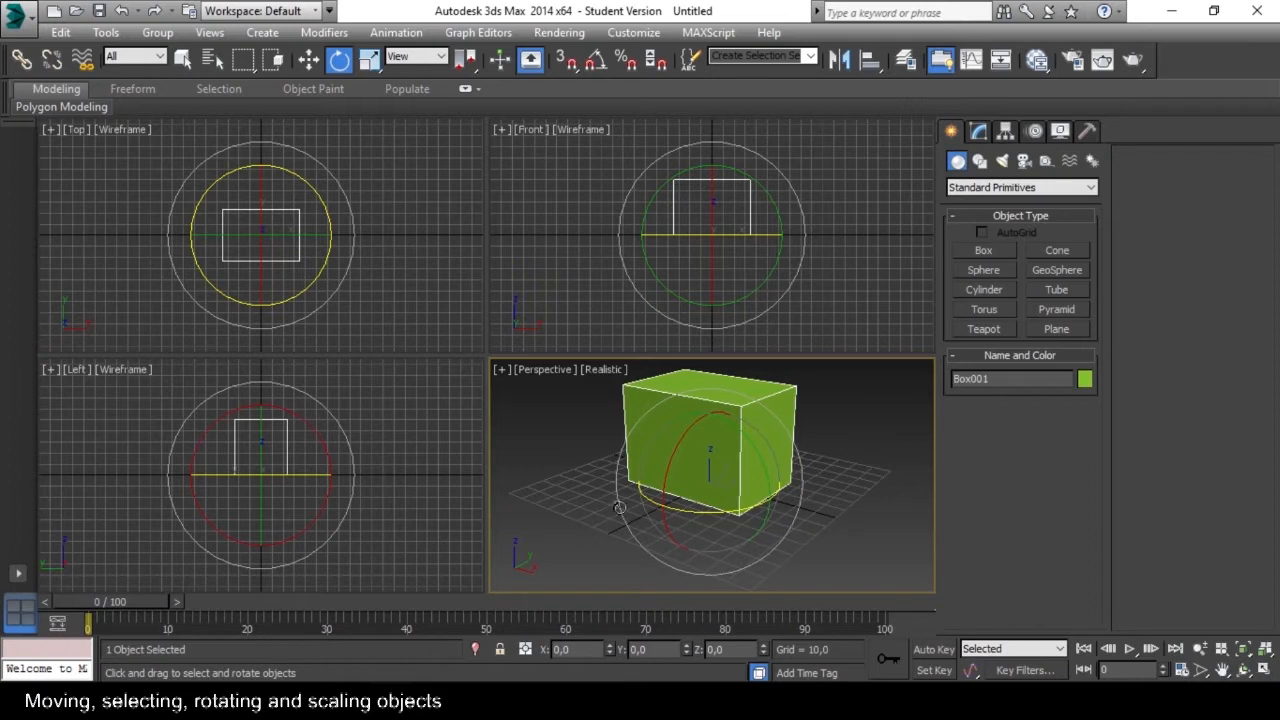
{"action": "mouse_move", "coordinate": [698, 581]}
{"action": "left_mouse_down"}
{"action": "mouse_move", "coordinate": [685, 561]}
{"action": "mouse_move", "coordinate": [732, 565]}
{"action": "mouse_move", "coordinate": [697, 565]}
{"action": "left_mouse_up"}
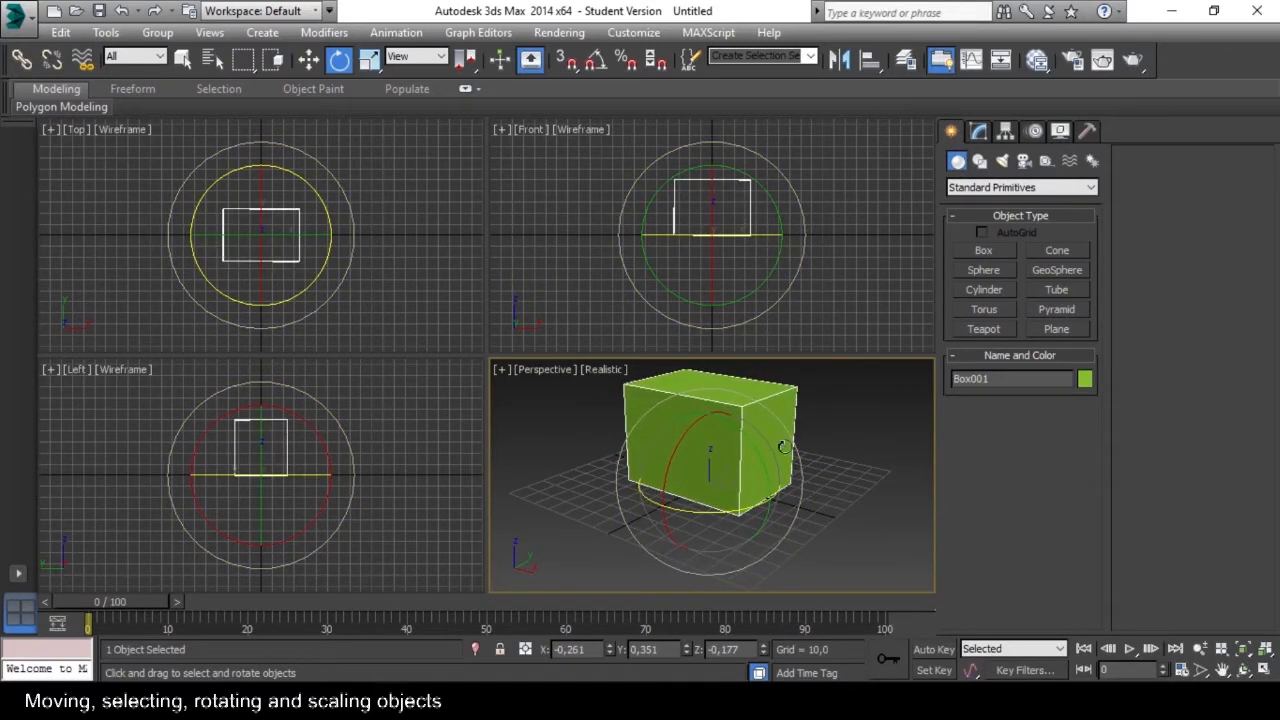
{"action": "left_click_drag", "start_coordinate": [697, 569], "coordinate": [772, 574]}
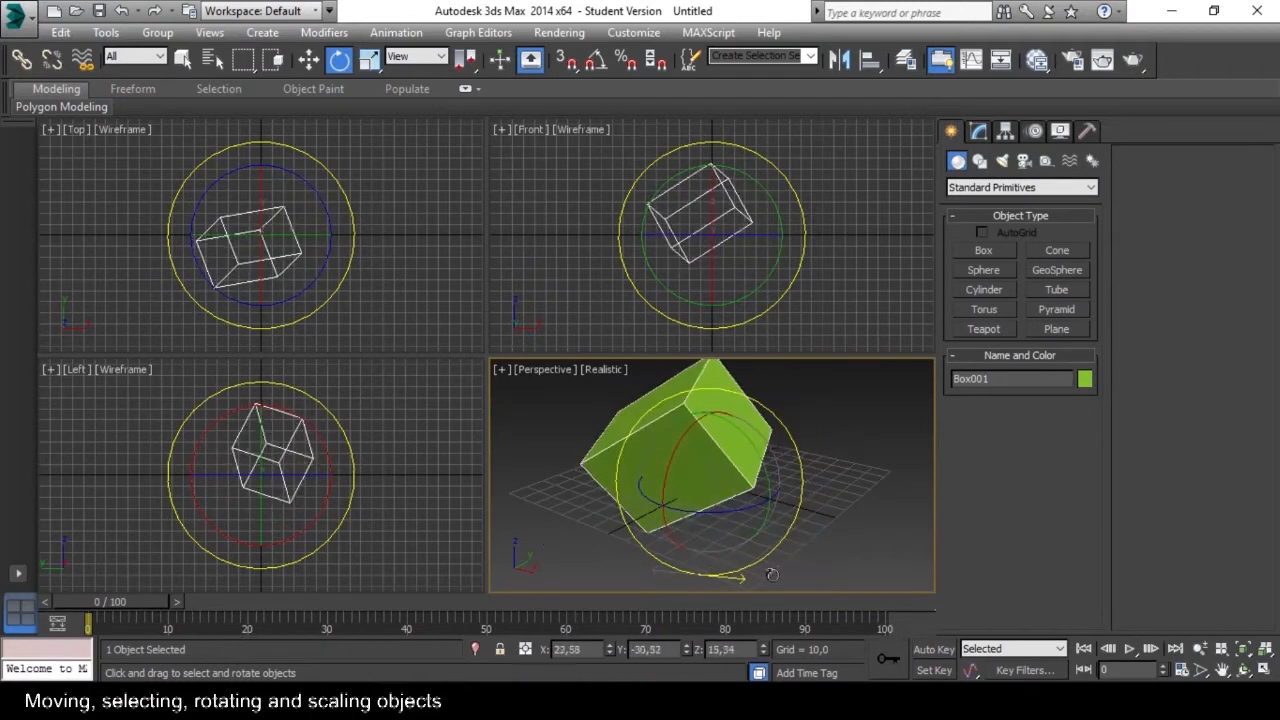
{"action": "left_click_drag", "start_coordinate": [780, 525], "coordinate": [752, 541]}
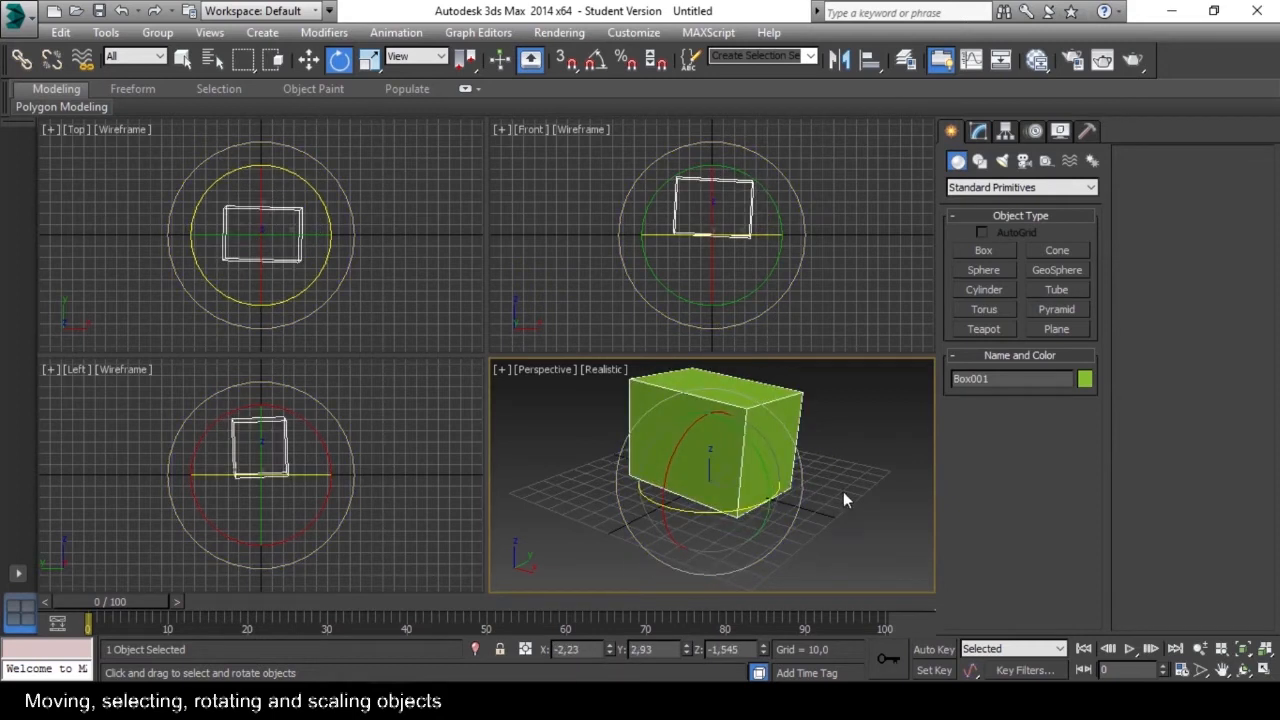
Deselect and reselect the box in the Perspective view, and switch to Select and Move.
{"action": "left_click", "coordinate": [831, 466]}
{"action": "left_click", "coordinate": [731, 452]}
{"action": "left_click_drag", "start_coordinate": [725, 481], "coordinate": [743, 443]}
{"action": "left_click_drag", "start_coordinate": [743, 443], "coordinate": [745, 440]}
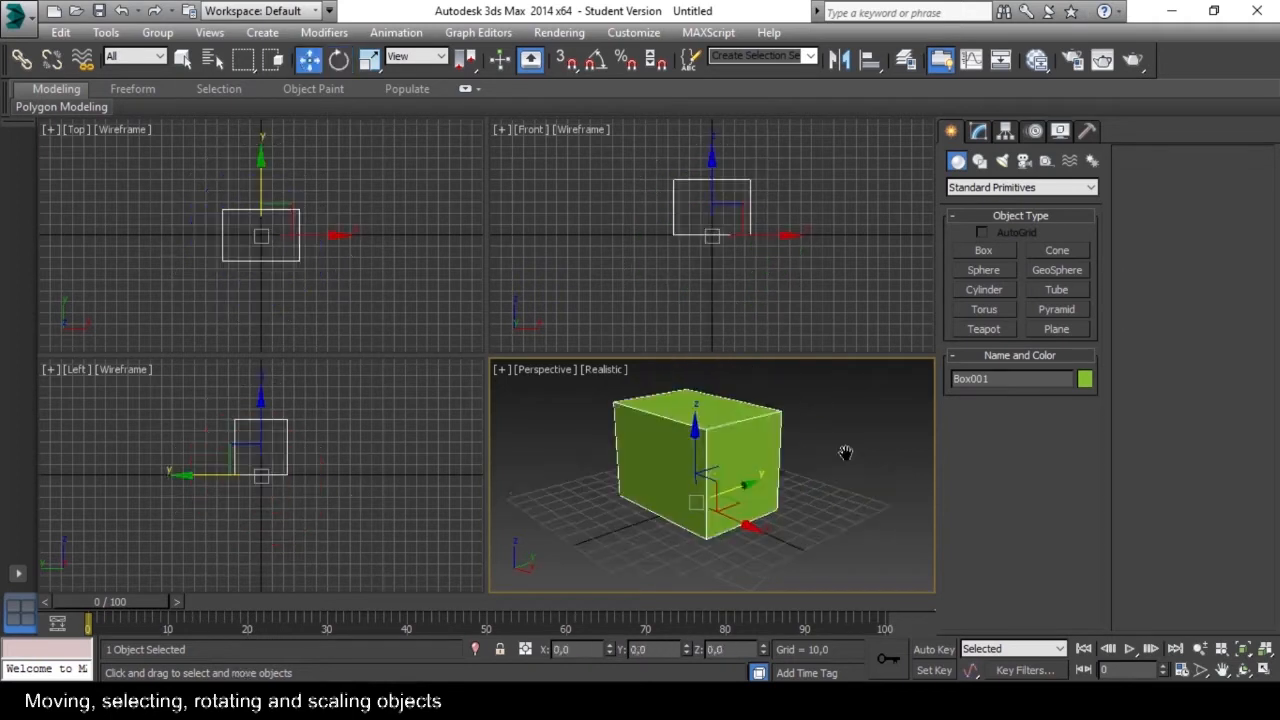
{"action": "middle_click_drag", "start_coordinate": [845, 451], "coordinate": [843, 447], "text": "alt"}
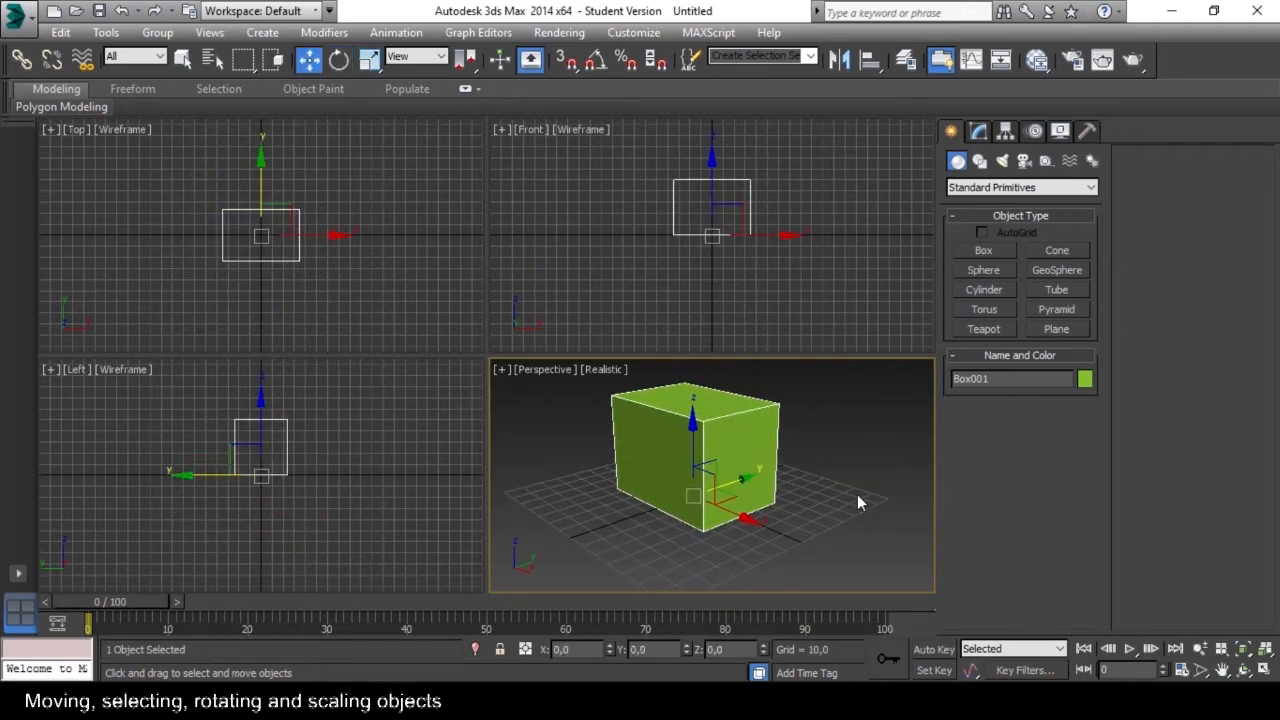
Lock the selection on the box, unlock it again, and deselect the box from empty space in the Front viewport.
{"action": "key", "text": "space"}
{"action": "middle_click_drag", "start_coordinate": [705, 395], "coordinate": [743, 415]}
{"action": "key", "text": "space"}
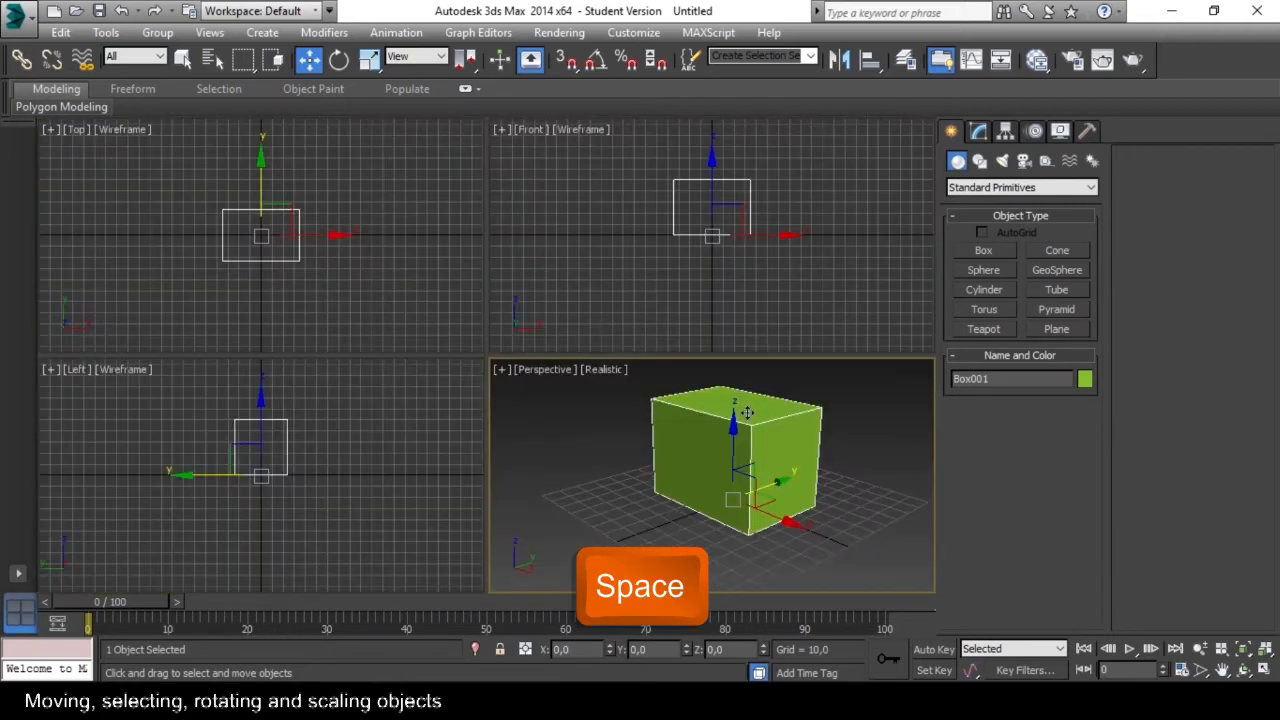
{"action": "left_click", "coordinate": [762, 298]}
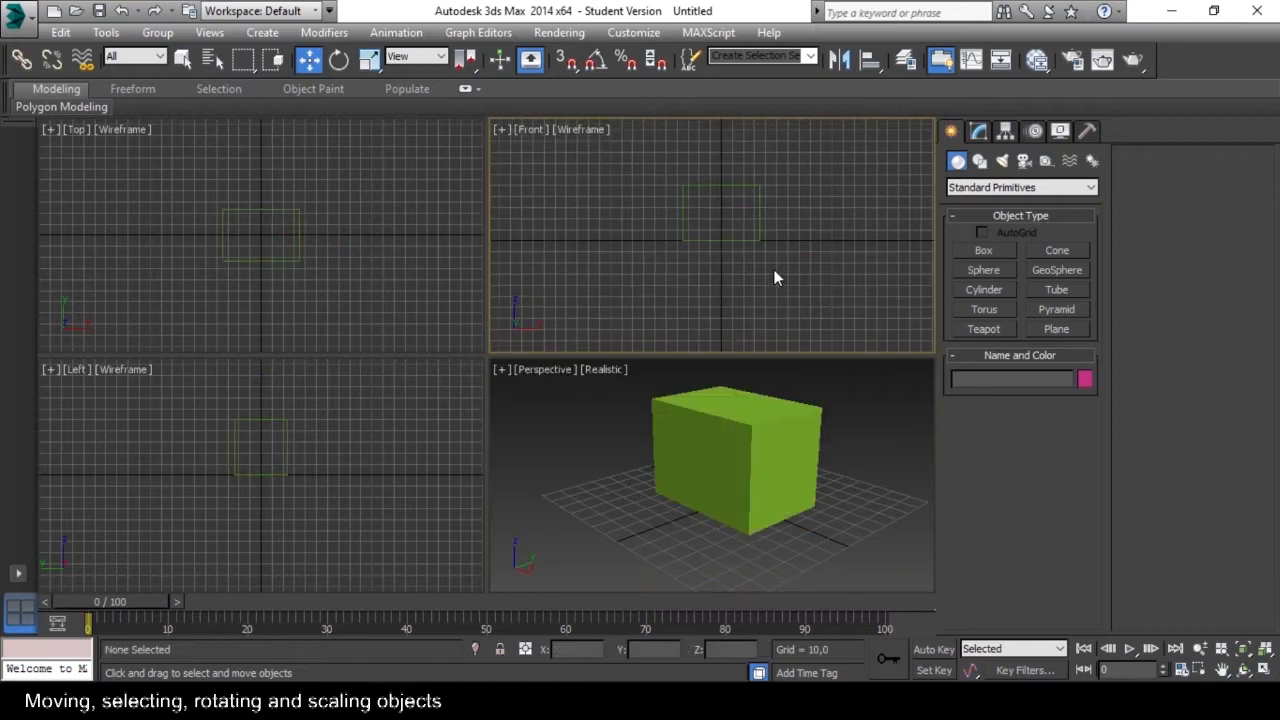
Maximize the Perspective viewport, select the box and view it from several sides.
{"action": "key", "text": "alt+w"}
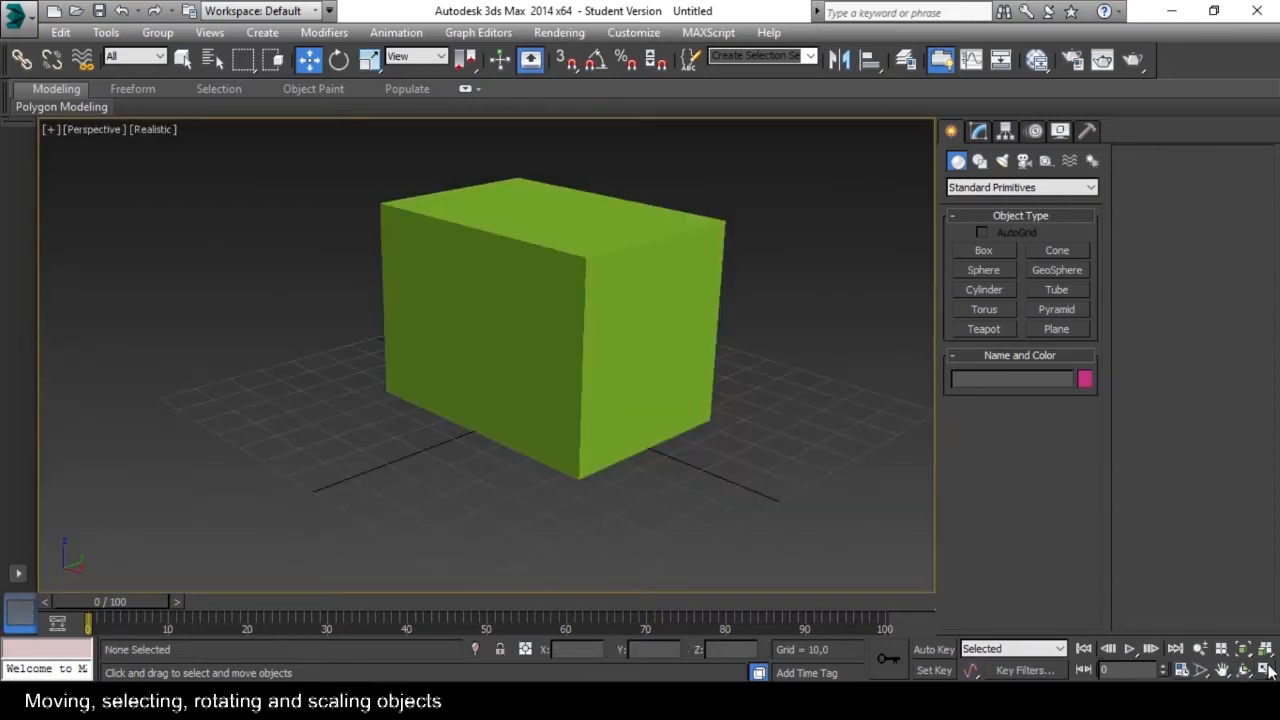
{"action": "middle_click_drag", "start_coordinate": [728, 329], "coordinate": [771, 368], "text": "alt"}
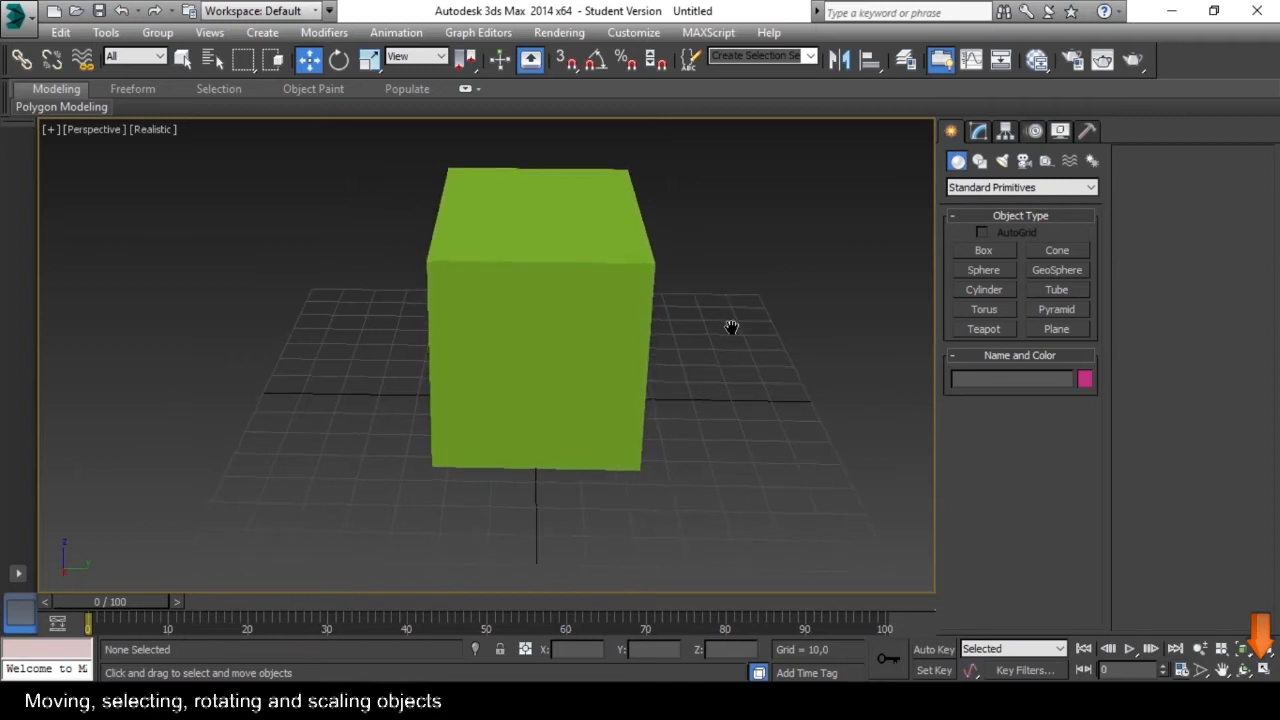
{"action": "middle_click_drag", "start_coordinate": [697, 328], "coordinate": [977, 229], "text": "alt"}
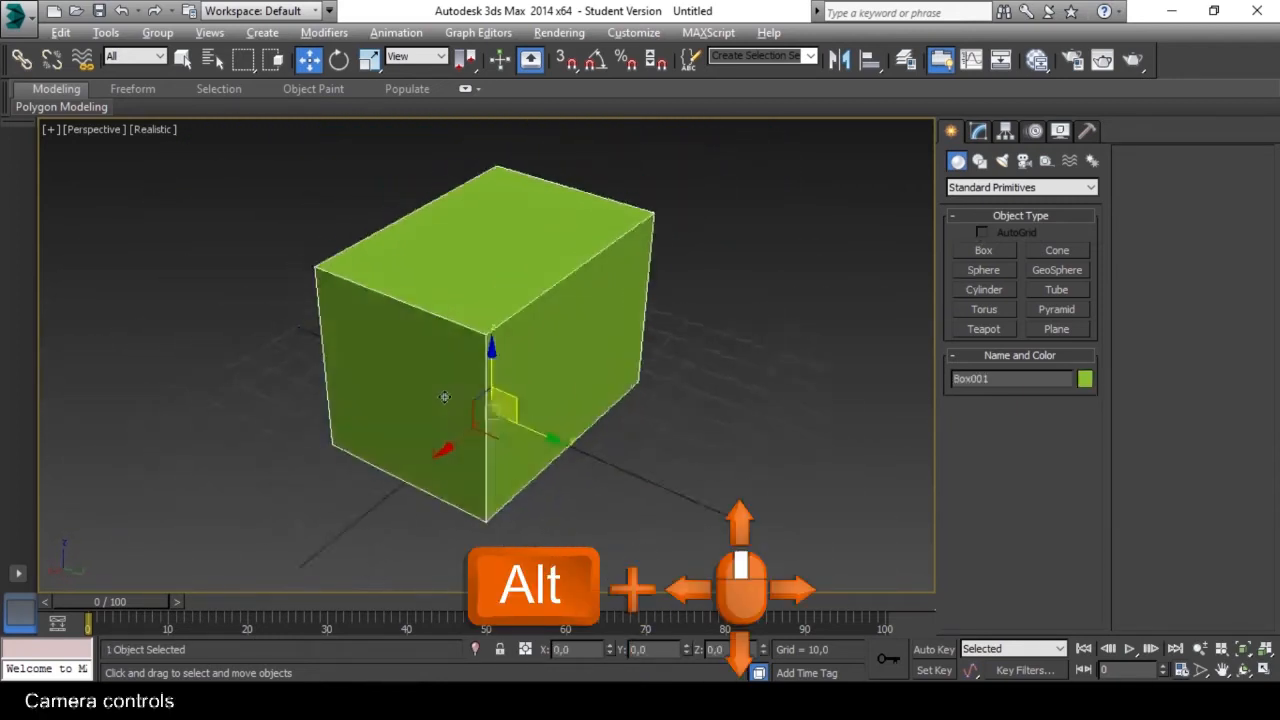
{"action": "middle_click_drag", "start_coordinate": [444, 397], "coordinate": [354, 329], "text": "alt"}
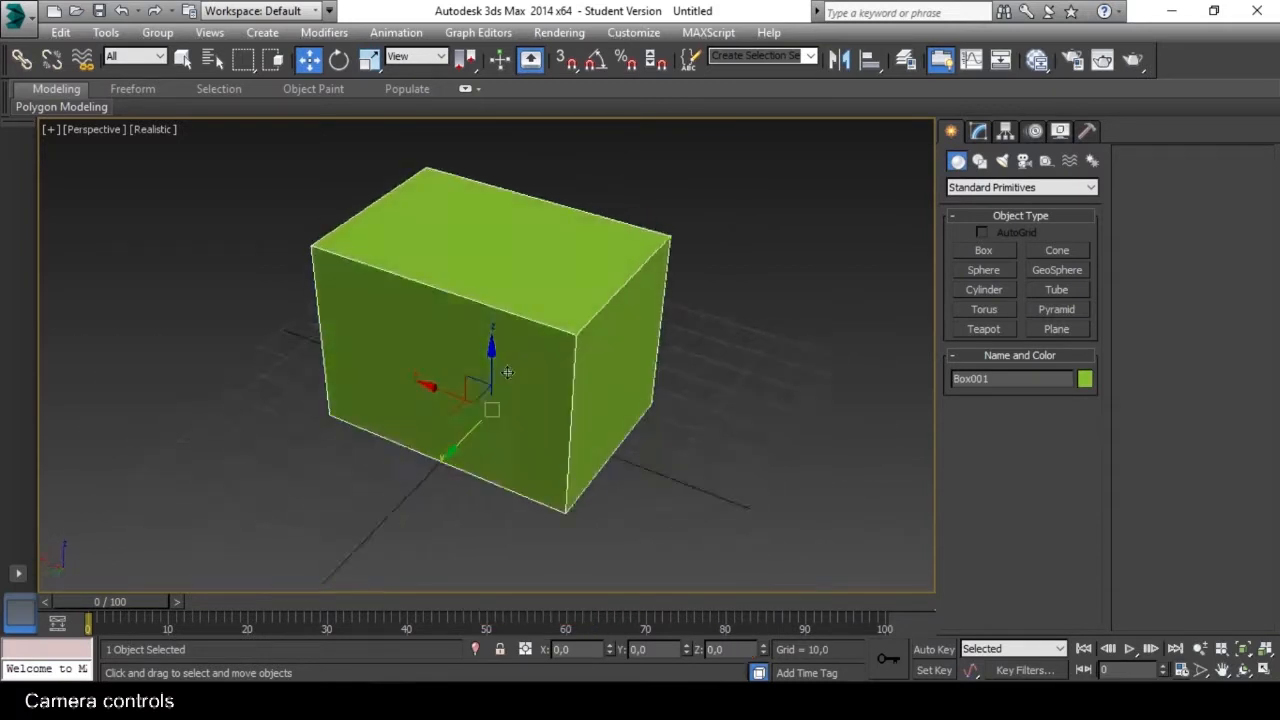
{"action": "middle_click_drag", "start_coordinate": [507, 372], "coordinate": [686, 357], "text": "alt"}
Examine the box from far away, close up and inside in the Perspective view.
{"action": "scroll", "coordinate": [686, 358], "scroll_direction": "up", "scroll_amount": 3}
{"action": "scroll", "coordinate": [686, 357], "scroll_direction": "down", "scroll_amount": 5}
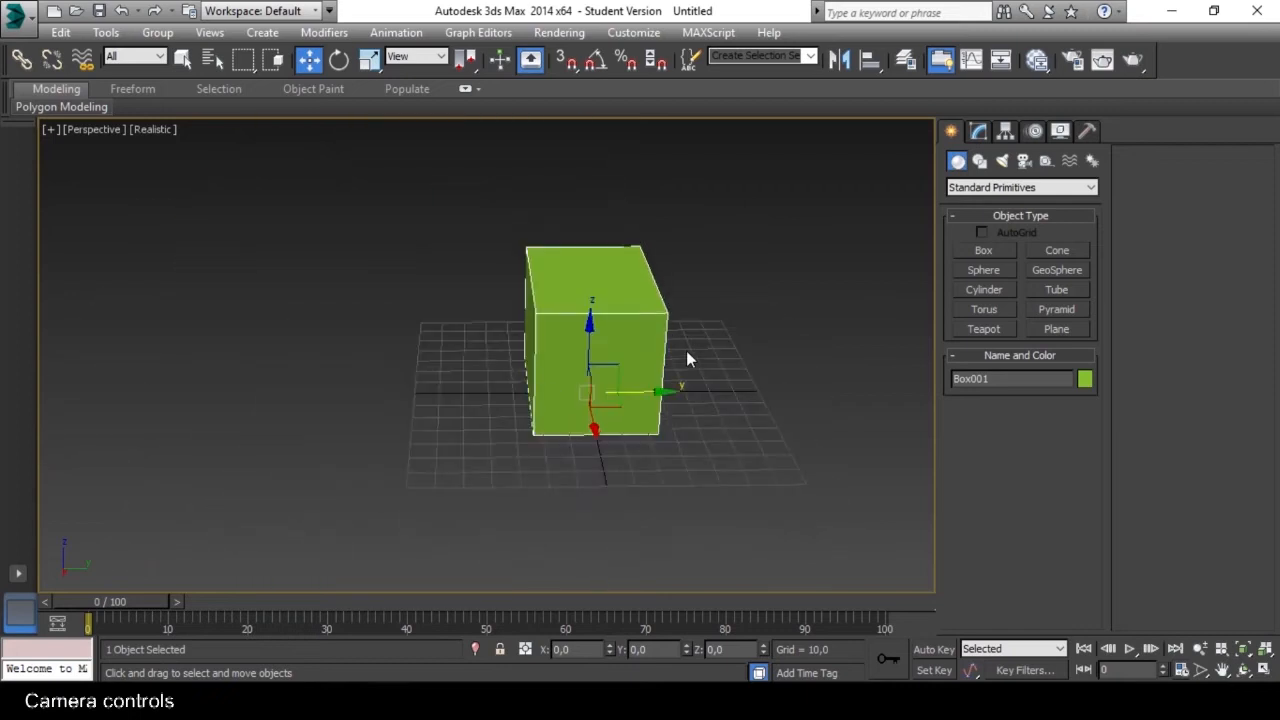
{"action": "scroll", "coordinate": [686, 357], "scroll_direction": "up", "scroll_amount": 5}
{"action": "scroll", "coordinate": [686, 358], "scroll_direction": "down", "scroll_amount": 6}
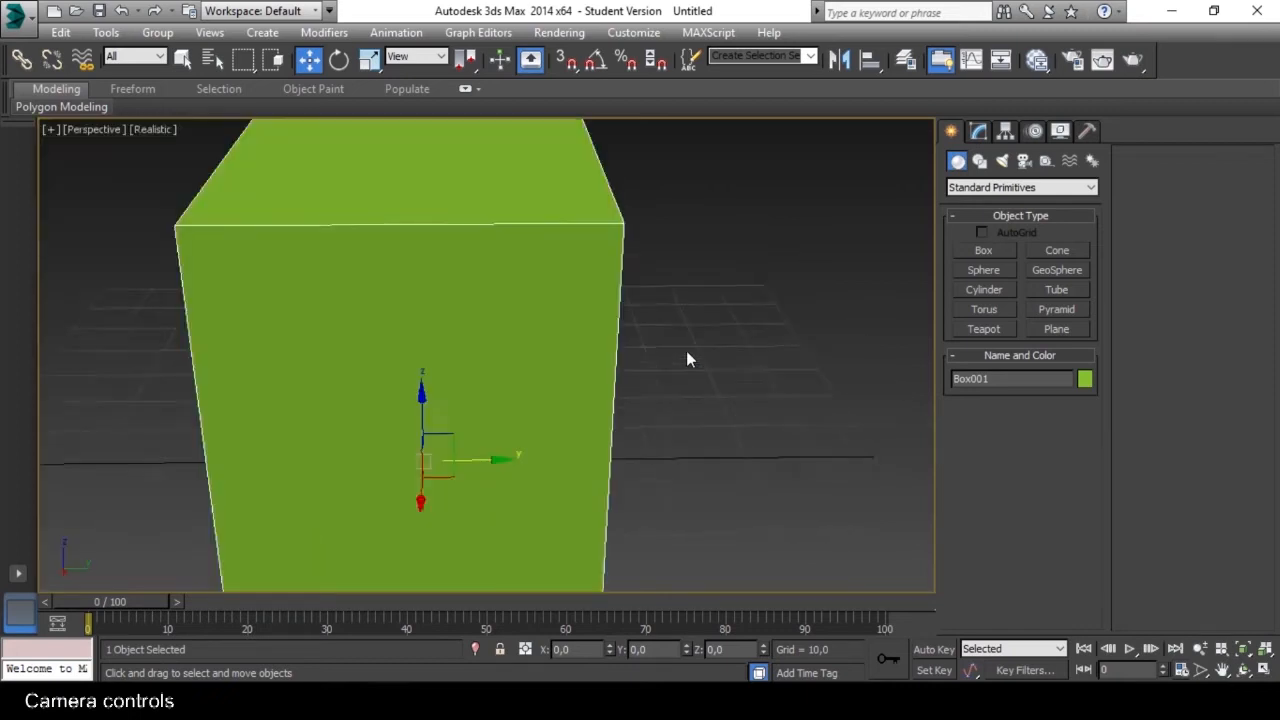
{"action": "scroll", "coordinate": [686, 358], "scroll_direction": "up", "scroll_amount": 7}
{"action": "scroll", "coordinate": [686, 358], "scroll_direction": "down", "scroll_amount": 4}
{"action": "scroll", "coordinate": [686, 358], "scroll_direction": "up", "scroll_amount": 3}
{"action": "scroll", "coordinate": [686, 358], "scroll_direction": "down", "scroll_amount": 4}
{"action": "scroll", "coordinate": [672, 352], "scroll_direction": "up", "scroll_amount": 7}
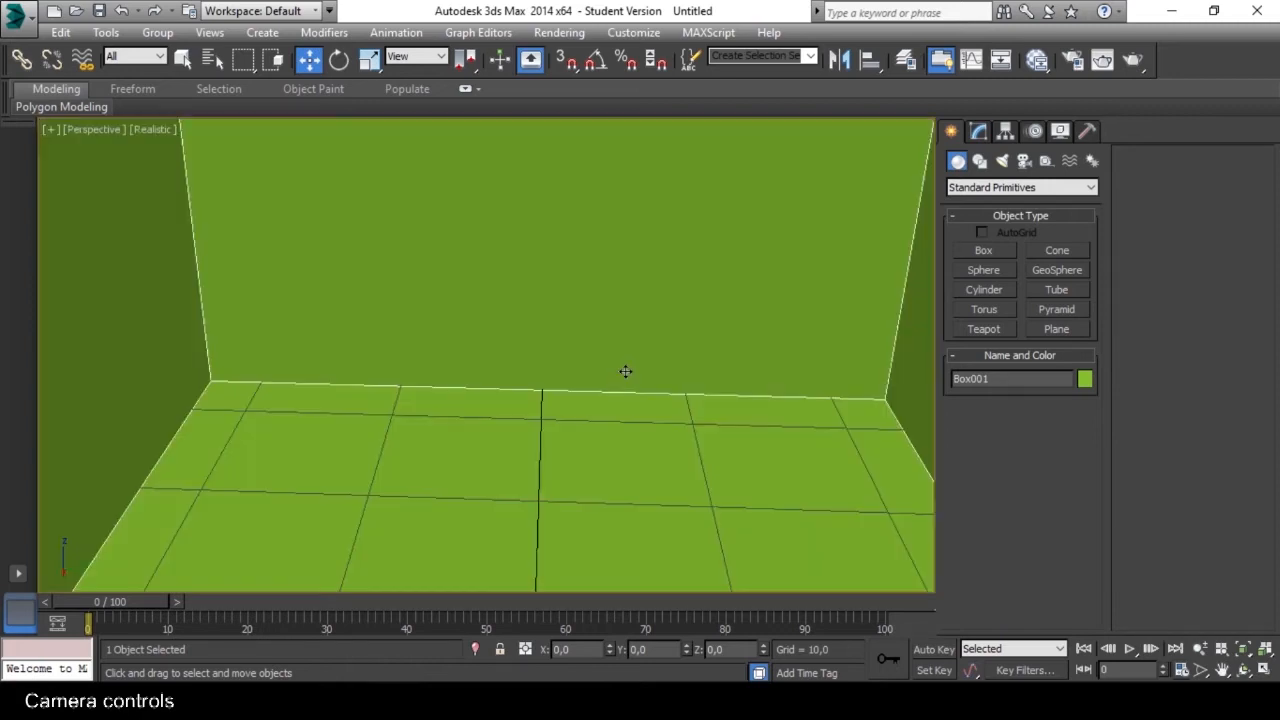
Frame the selected box in the Perspective view and examine it at closer and wider distances.
{"action": "key", "text": "z"}
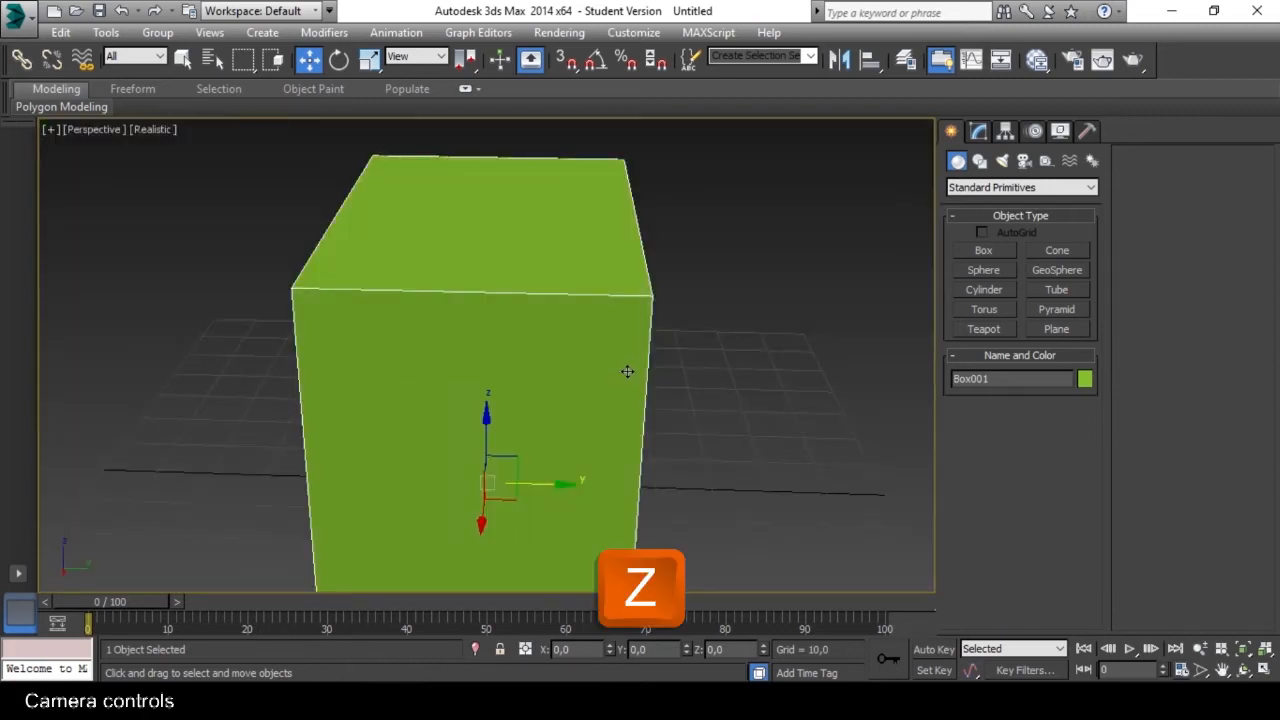
{"action": "scroll", "coordinate": [635, 329], "scroll_direction": "up", "scroll_amount": 4}
{"action": "scroll", "coordinate": [635, 329], "scroll_direction": "down", "scroll_amount": 7}
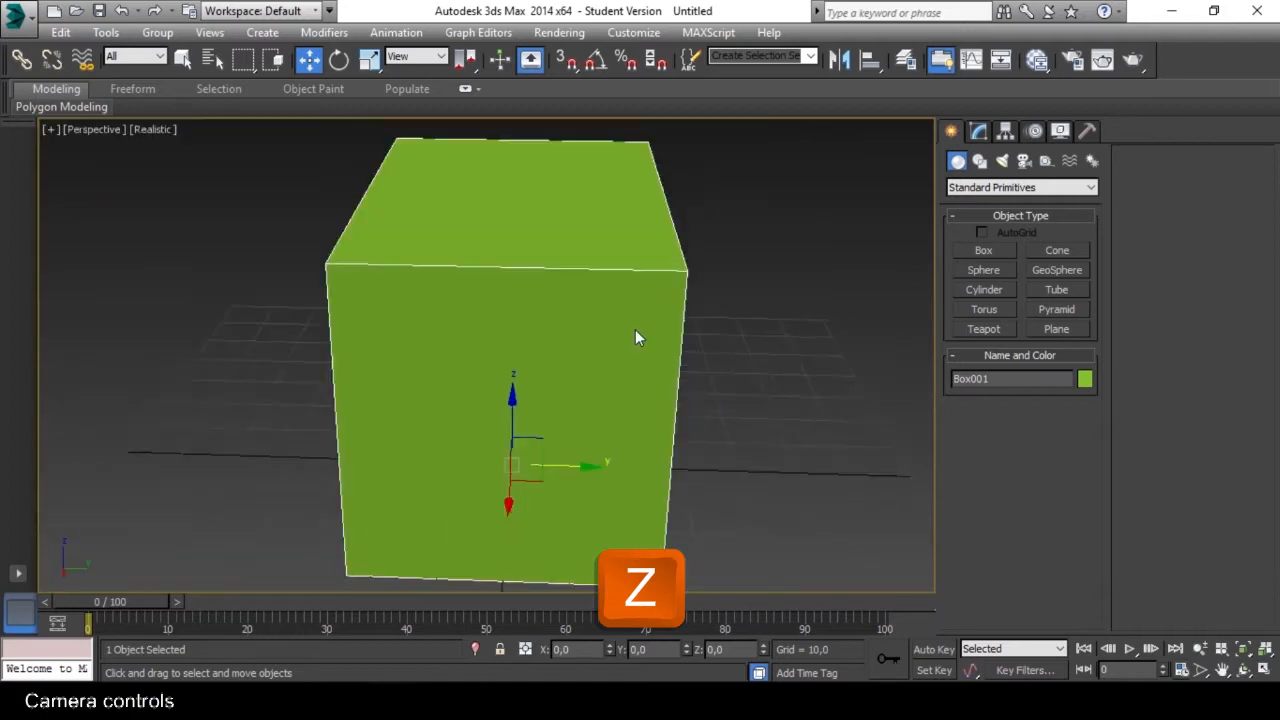
{"action": "scroll", "coordinate": [635, 329], "scroll_direction": "up", "scroll_amount": 2}
{"action": "scroll", "coordinate": [635, 330], "scroll_direction": "up", "scroll_amount": 3}
{"action": "scroll", "coordinate": [635, 330], "scroll_direction": "down", "scroll_amount": 3}
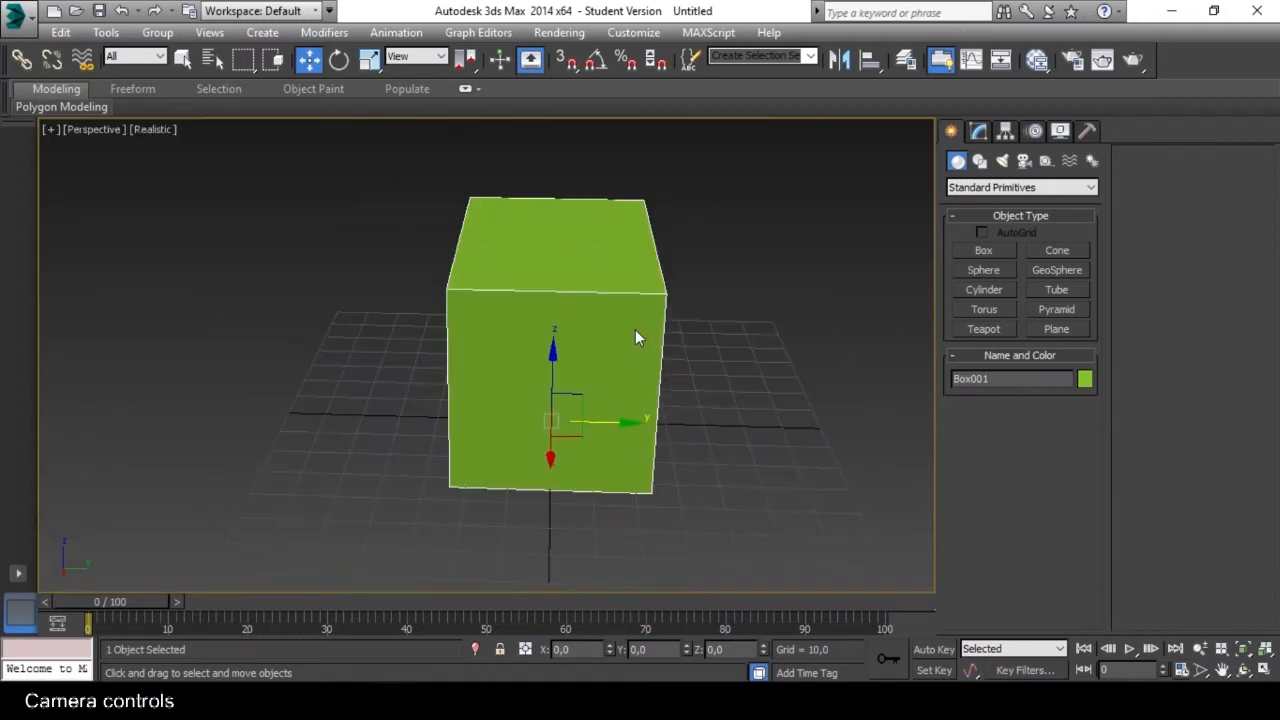
{"action": "scroll", "coordinate": [635, 330], "scroll_direction": "up", "scroll_amount": 2}
{"action": "scroll", "coordinate": [635, 329], "scroll_direction": "down", "scroll_amount": 3}
Review the Mouse settings in the Customize User Interface dialog, including Zoom About Mouse Point, and close the dialog.
{"action": "right_click", "coordinate": [1180, 66]}
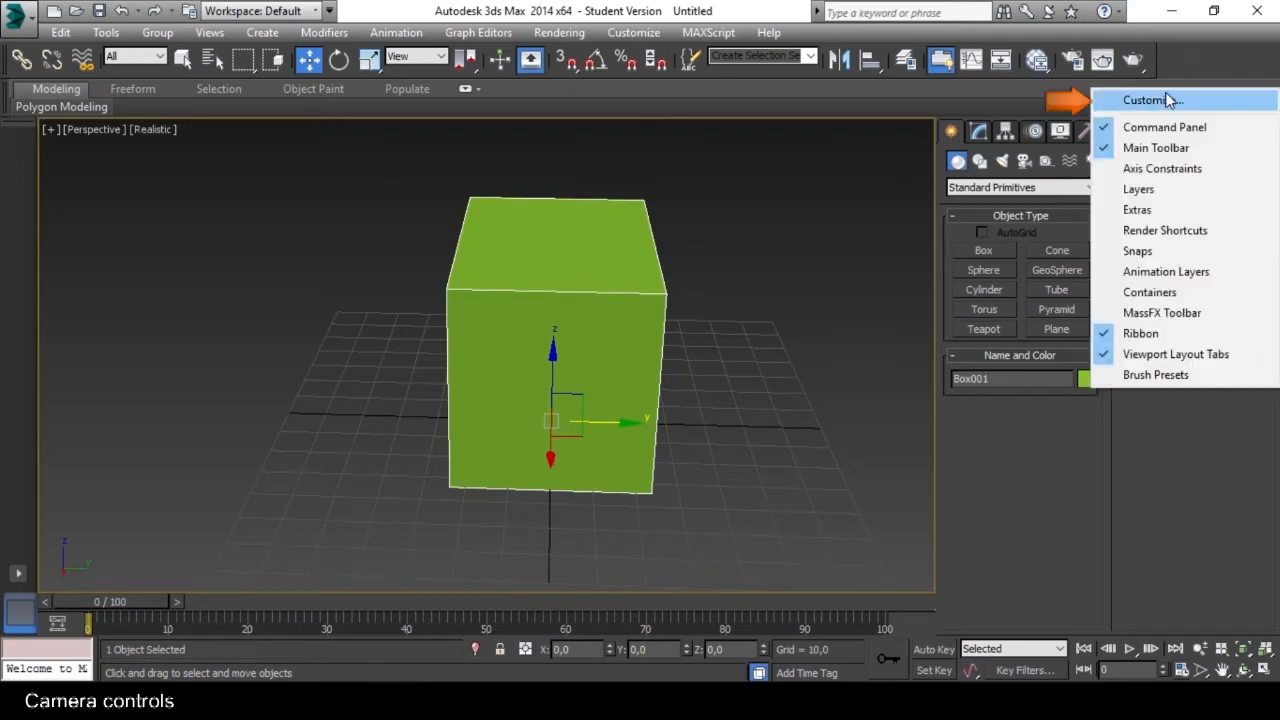
{"action": "left_click", "coordinate": [1166, 94]}
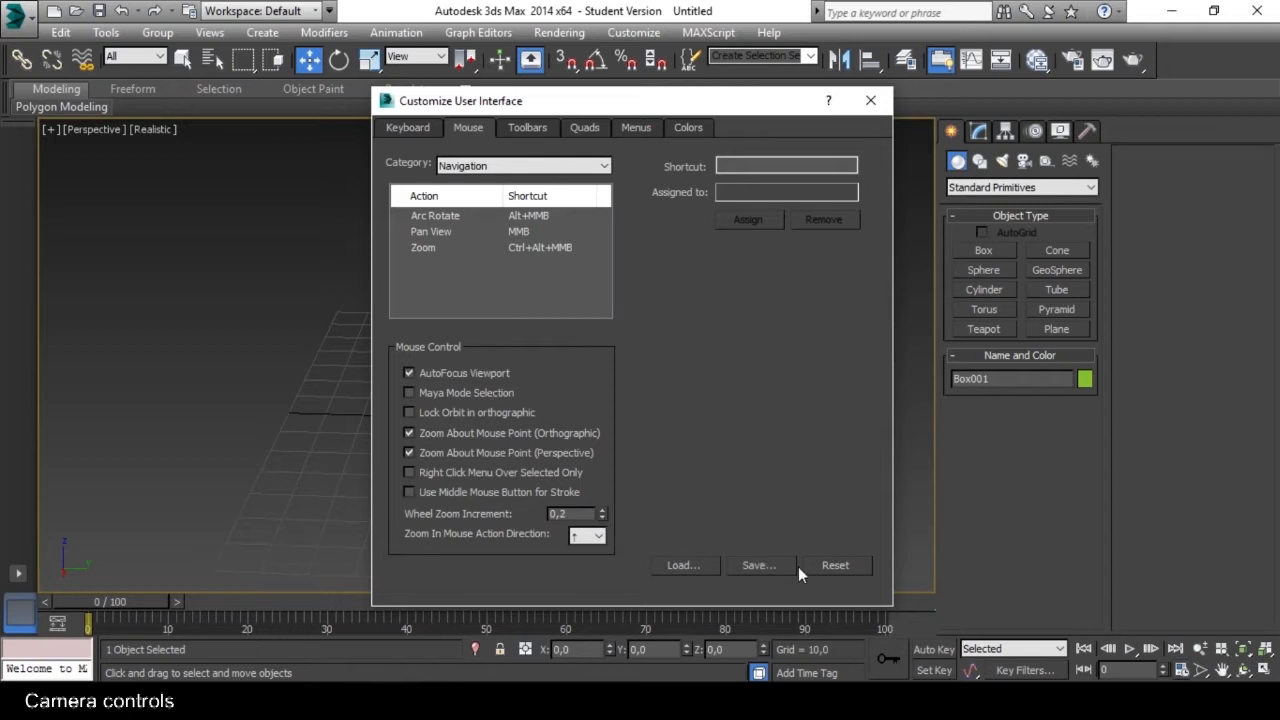
{"action": "left_click", "coordinate": [872, 103]}
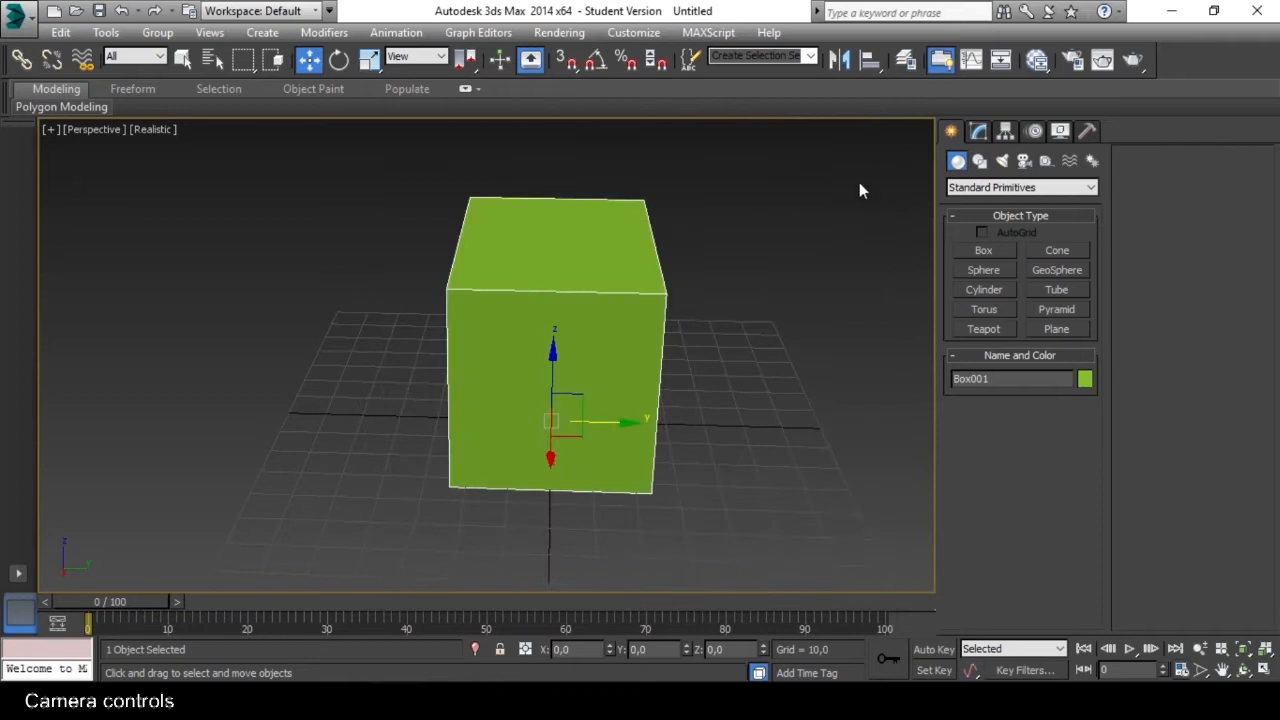
Try moving the box about 56 units in the negative Y direction and cancel the move before releasing it.
{"action": "scroll", "coordinate": [609, 358], "scroll_direction": "up", "scroll_amount": 3}
{"action": "scroll", "coordinate": [609, 358], "scroll_direction": "up", "scroll_amount": 2}
{"action": "scroll", "coordinate": [609, 358], "scroll_direction": "down", "scroll_amount": 6}
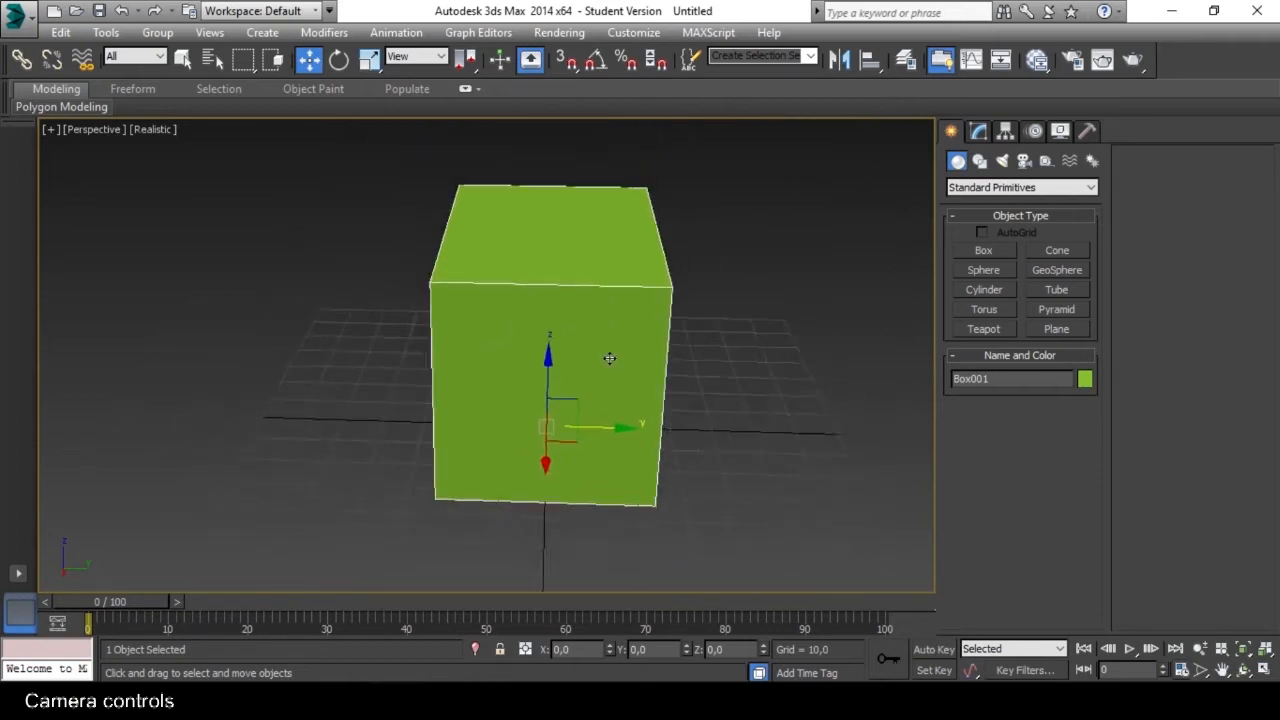
{"action": "scroll", "coordinate": [609, 358], "scroll_direction": "up", "scroll_amount": 7}
{"action": "scroll", "coordinate": [609, 358], "scroll_direction": "down", "scroll_amount": 4}
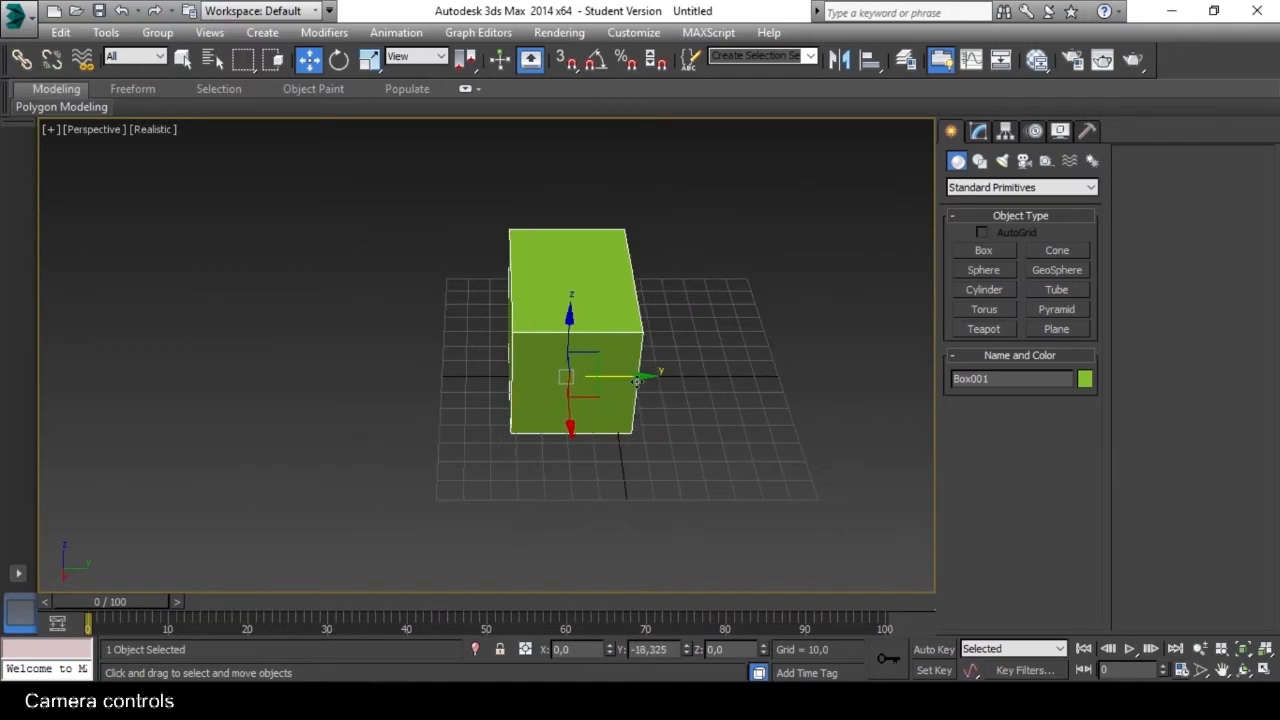
{"action": "left_click_drag", "start_coordinate": [636, 381], "coordinate": [547, 384]}
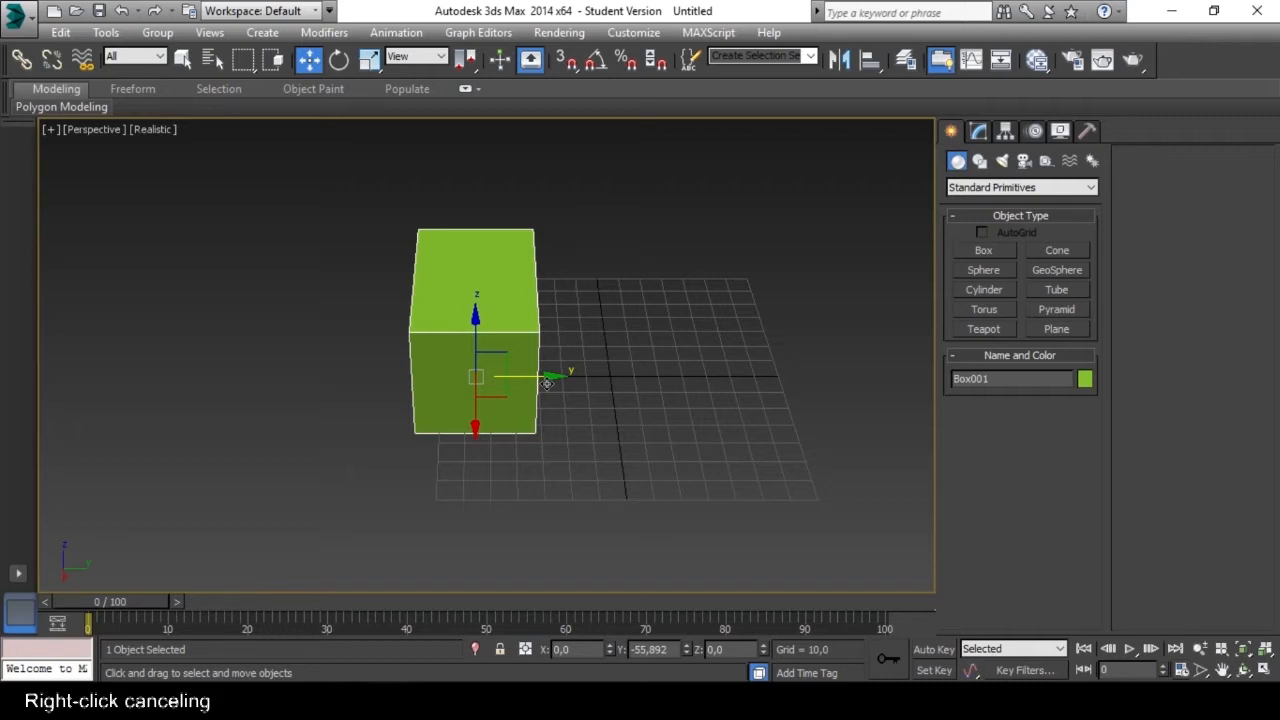
{"action": "right_click", "coordinate": [547, 384]}
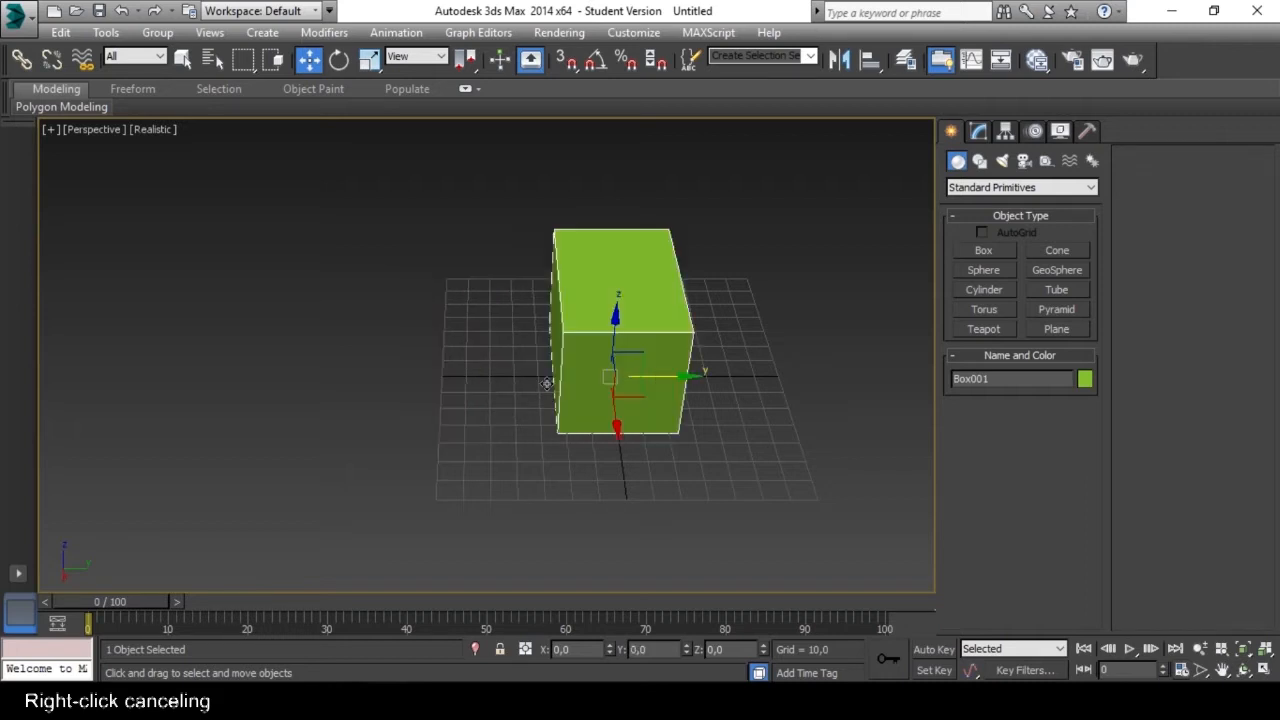
Clone the box about 57 units in the negative Y direction as one independent copy.
{"action": "middle_click_drag", "start_coordinate": [530, 404], "coordinate": [547, 412]}
{"action": "left_click_drag", "start_coordinate": [705, 395], "coordinate": [540, 395], "text": "shift"}
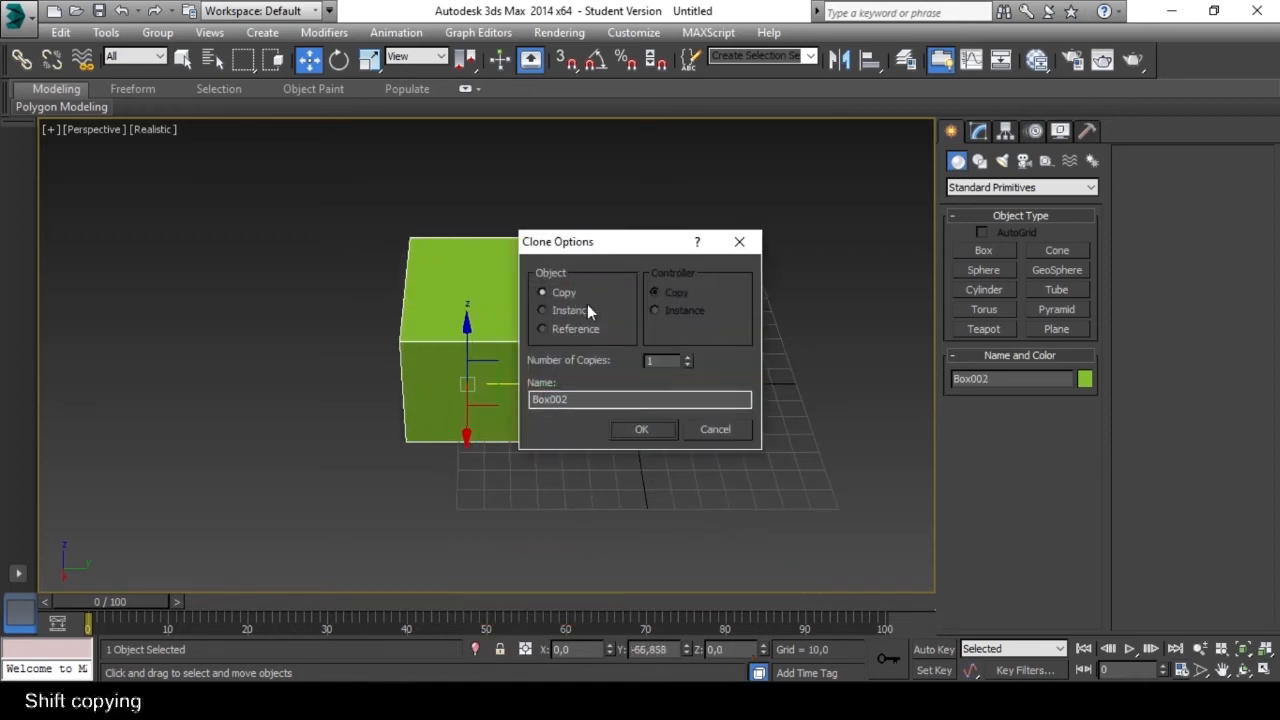
{"action": "left_click", "coordinate": [641, 430]}
Select the original box and hide the unselected copy.
{"action": "mouse_move", "coordinate": [594, 417]}
{"action": "middle_mouse_down"}
{"action": "mouse_move", "coordinate": [604, 398]}
{"action": "mouse_move", "coordinate": [594, 423]}
{"action": "middle_mouse_up"}
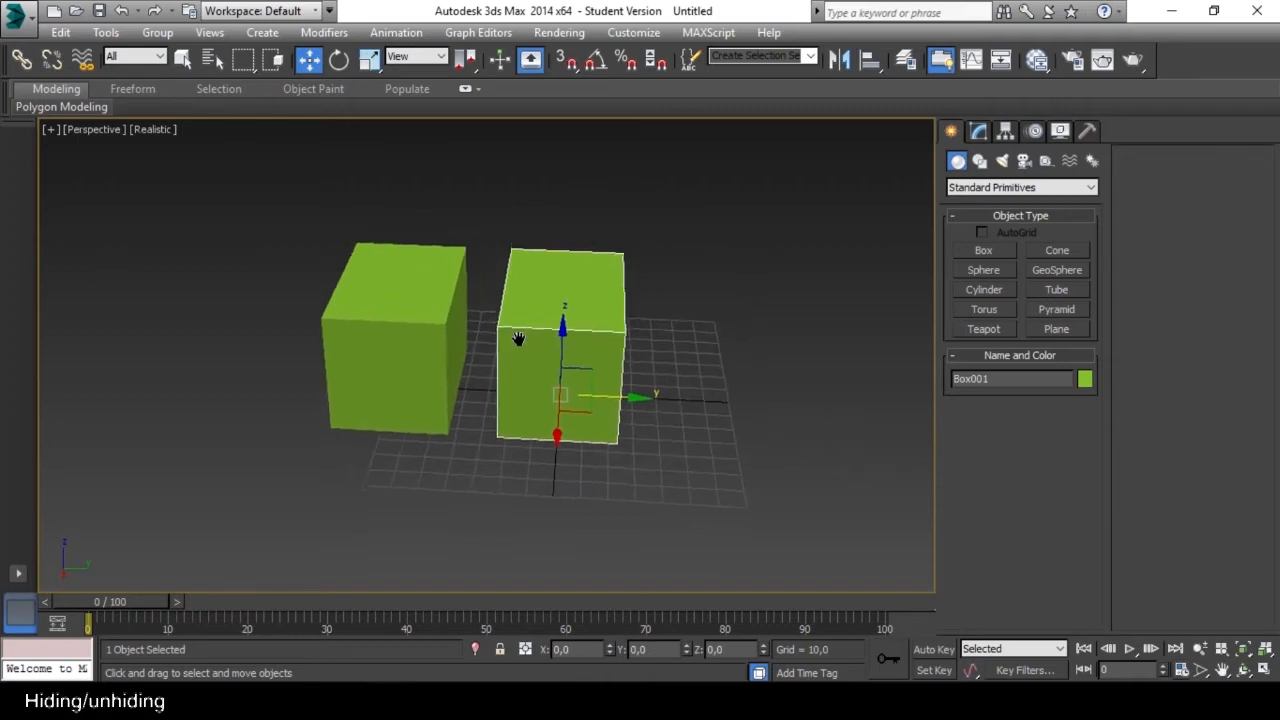
{"action": "right_click", "coordinate": [535, 345]}
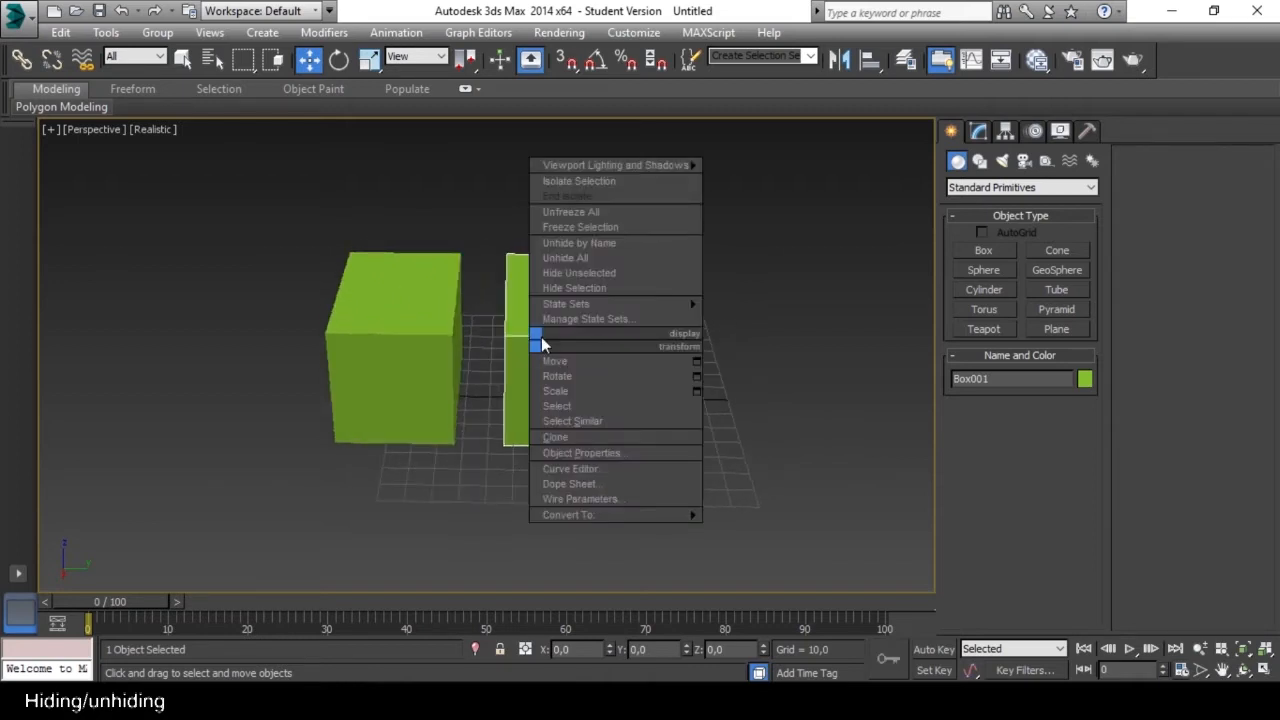
{"action": "left_click", "coordinate": [610, 271]}
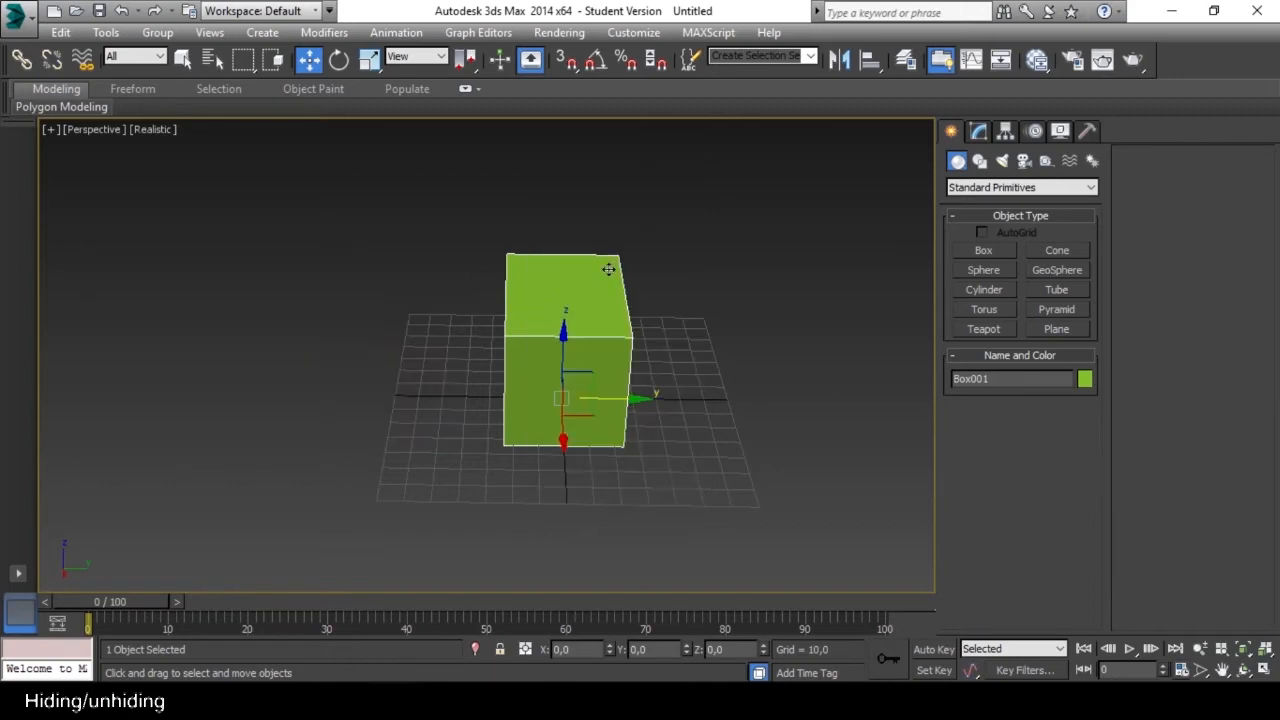
{"action": "mouse_move", "coordinate": [654, 341]}
{"action": "middle_mouse_down", "text": "alt"}
{"action": "mouse_move", "coordinate": [637, 338]}
{"action": "mouse_move", "coordinate": [651, 326]}
{"action": "middle_mouse_up", "text": "alt"}
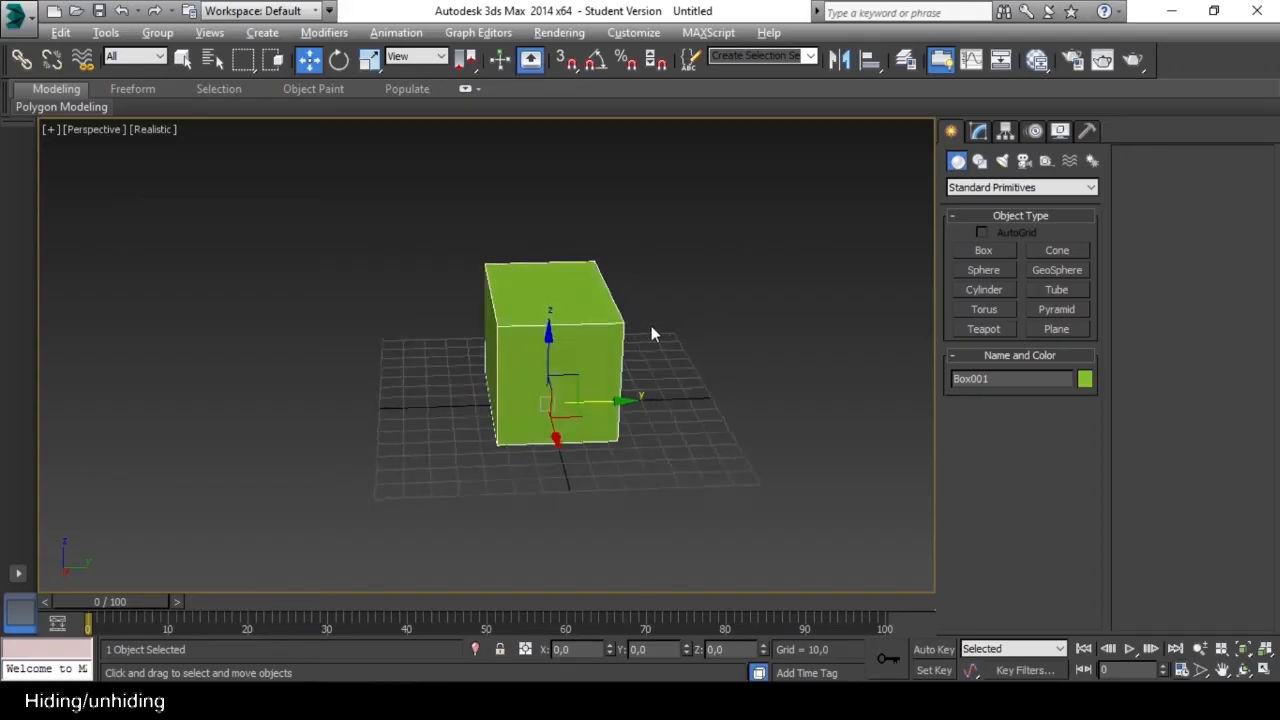
Unhide all objects to bring back the hidden box copy, and select the original box.
{"action": "left_click", "coordinate": [651, 326]}
{"action": "right_click", "coordinate": [572, 325]}
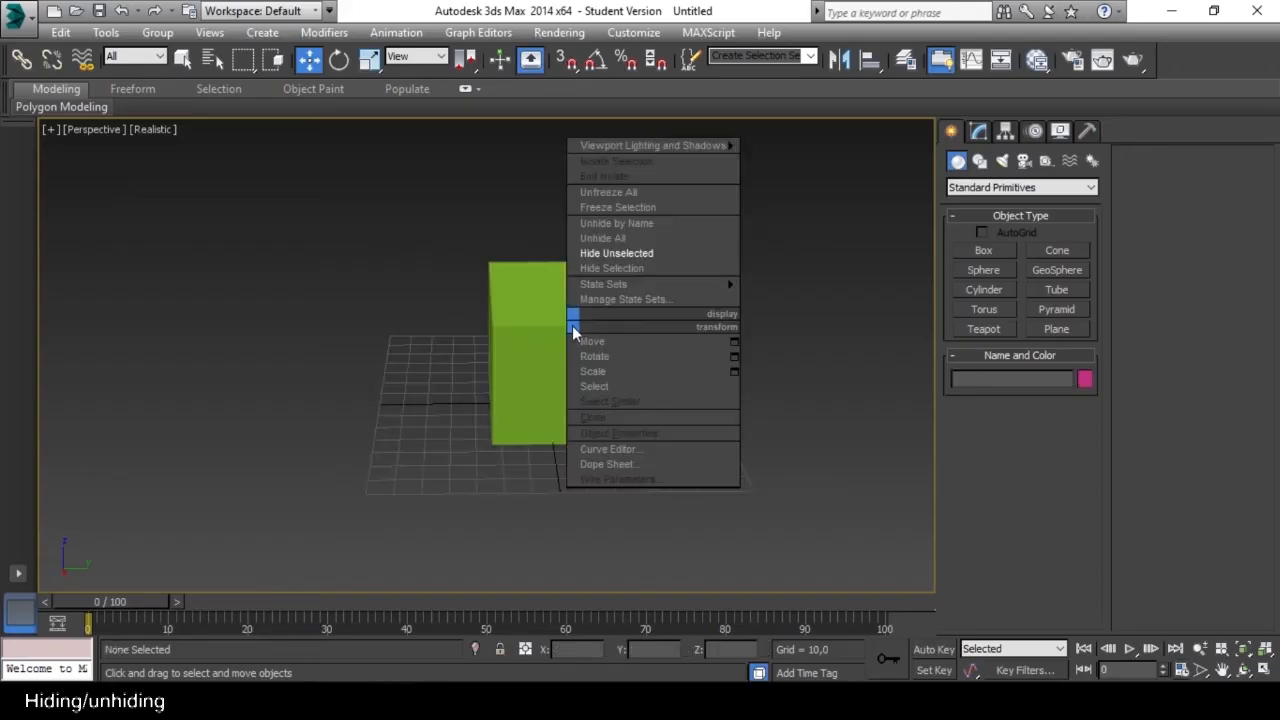
{"action": "left_click", "coordinate": [622, 239]}
{"action": "middle_click_drag", "start_coordinate": [572, 327], "coordinate": [654, 336], "text": "alt"}
{"action": "left_click", "coordinate": [654, 336]}
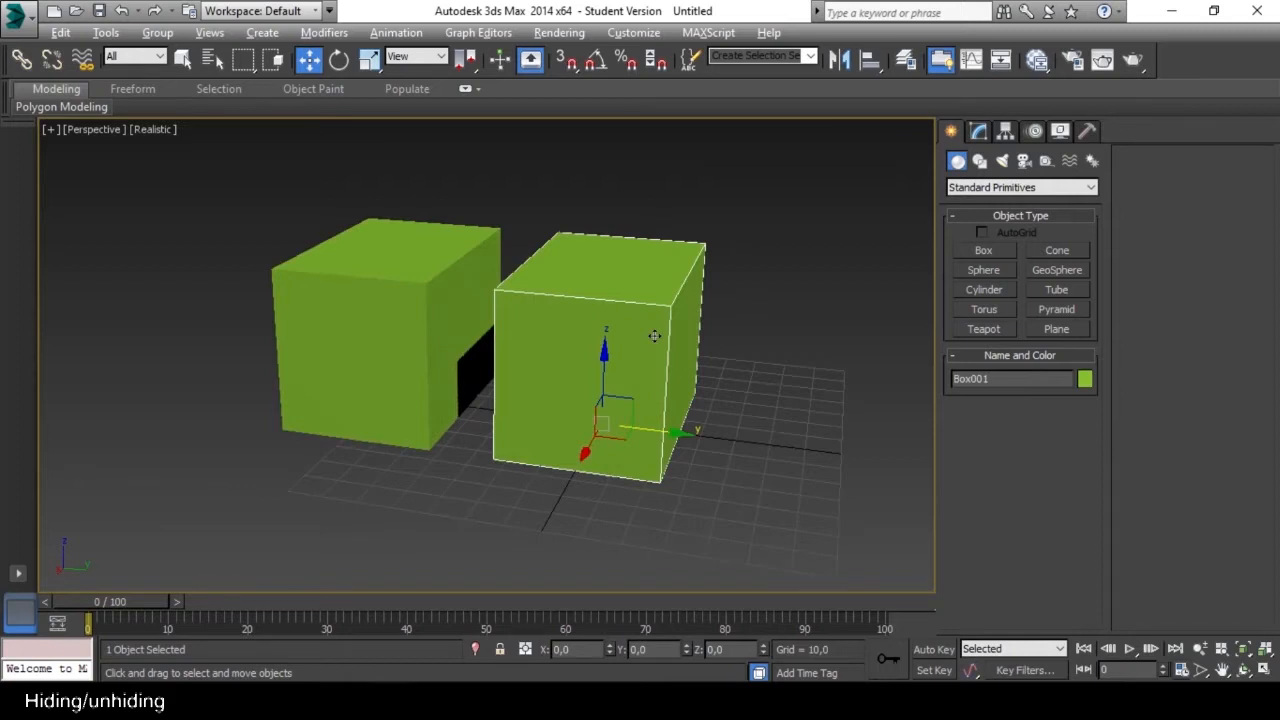
{"action": "key", "text": "alt+quotedbl"}
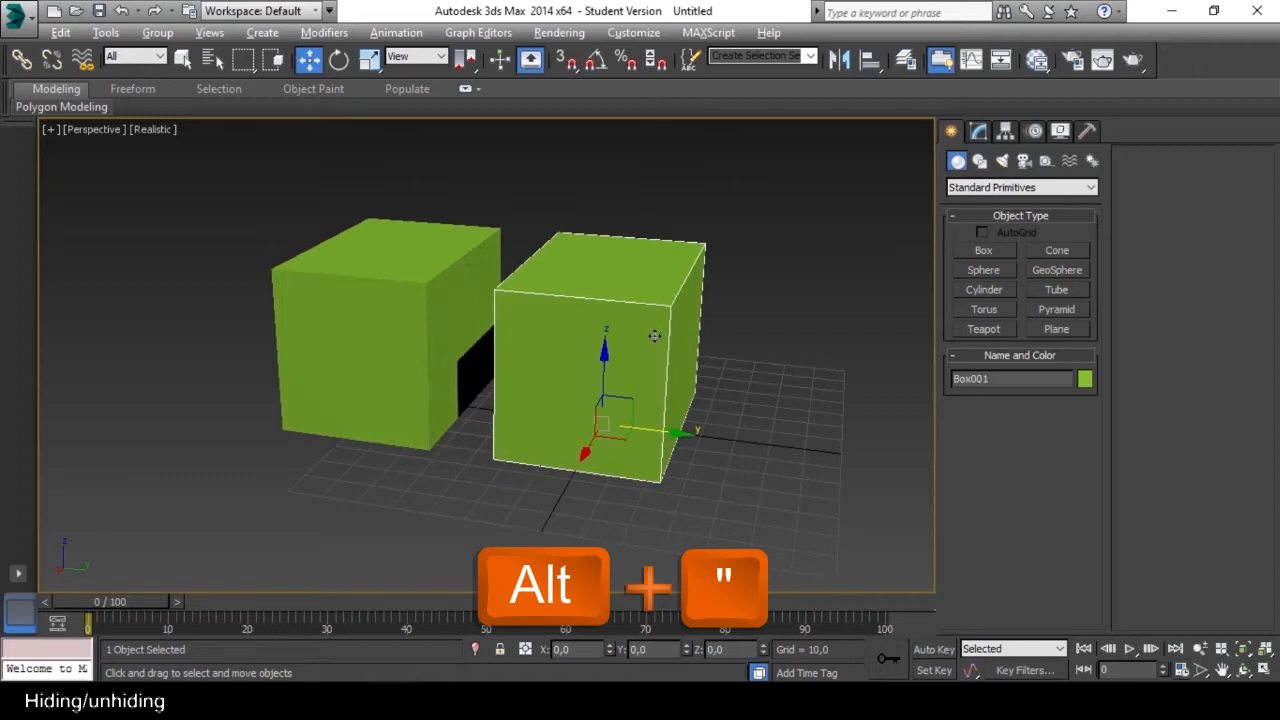
Select the copied box beside the original and delete it.
{"action": "middle_click_drag", "start_coordinate": [654, 336], "coordinate": [406, 307], "text": "alt"}
{"action": "left_click", "coordinate": [406, 307]}
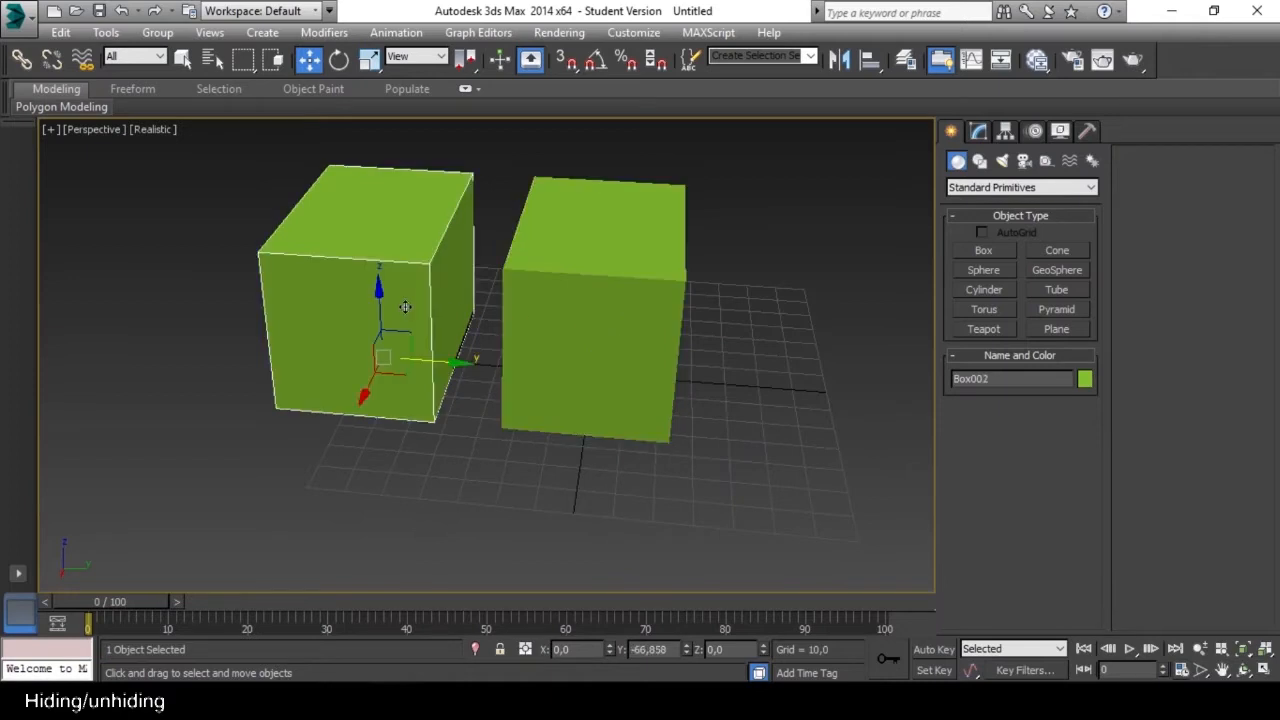
{"action": "key", "text": "Delete"}
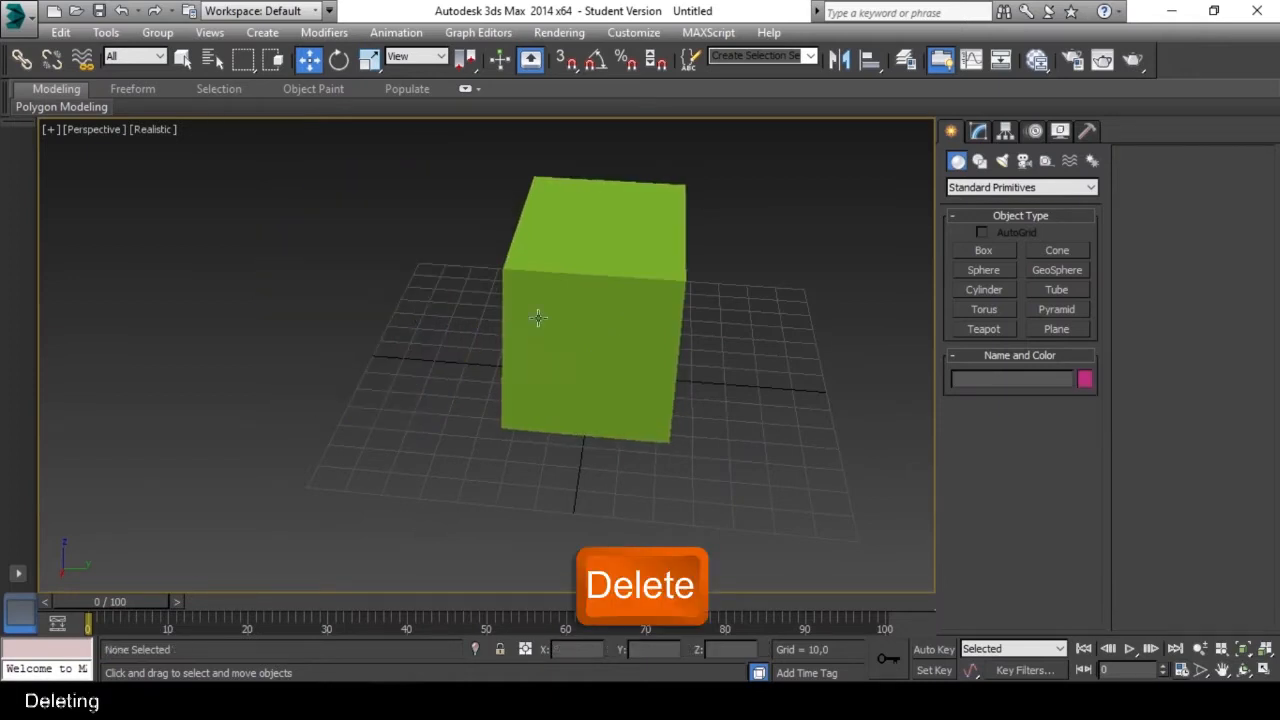
Select the remaining box and center its pivot point with the custom shortcut.
{"action": "middle_click_drag", "start_coordinate": [586, 309], "coordinate": [539, 342], "text": "alt"}
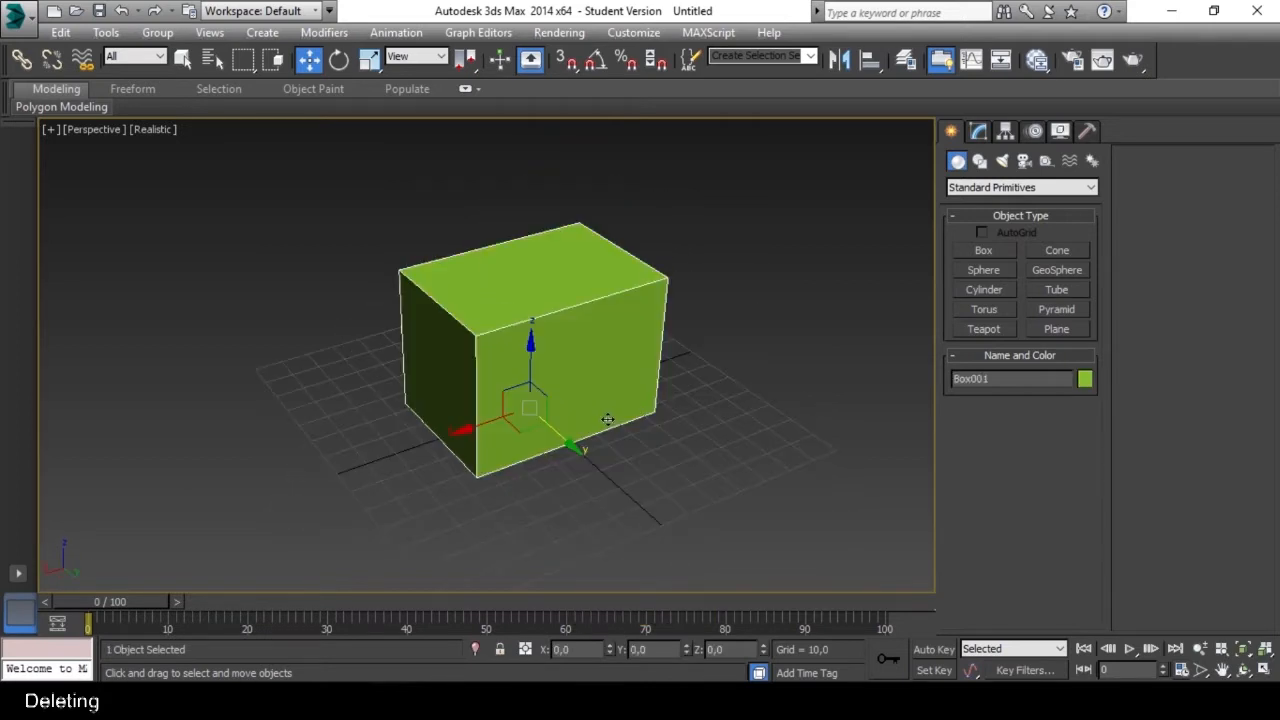
{"action": "key", "text": "shift+p"}
{"action": "key", "text": "shift+p"}
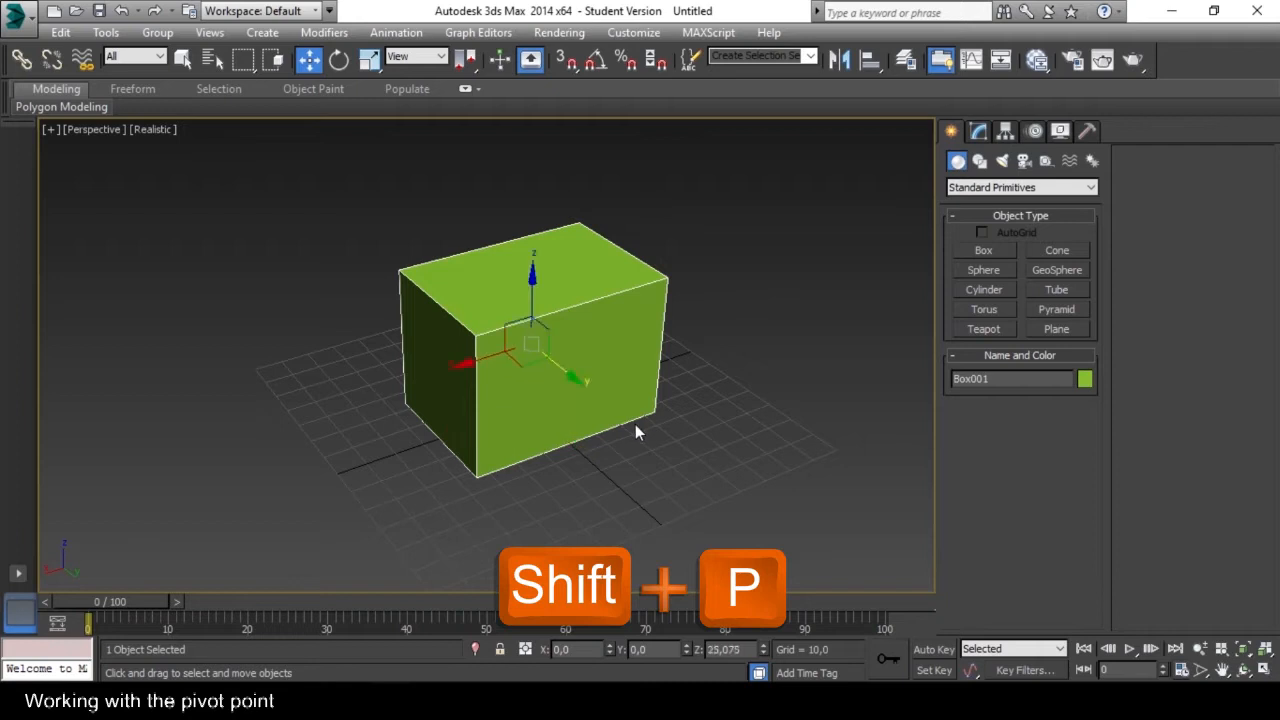
Reset the box's pivot to its default position using the Hierarchy pivot settings.
{"action": "mouse_move", "coordinate": [552, 404]}
{"action": "middle_mouse_down", "text": "alt"}
{"action": "mouse_move", "coordinate": [660, 354]}
{"action": "mouse_move", "coordinate": [694, 397]}
{"action": "mouse_move", "coordinate": [637, 441]}
{"action": "mouse_move", "coordinate": [372, 375]}
{"action": "mouse_move", "coordinate": [414, 414]}
{"action": "mouse_move", "coordinate": [560, 380]}
{"action": "middle_mouse_up", "text": "alt"}
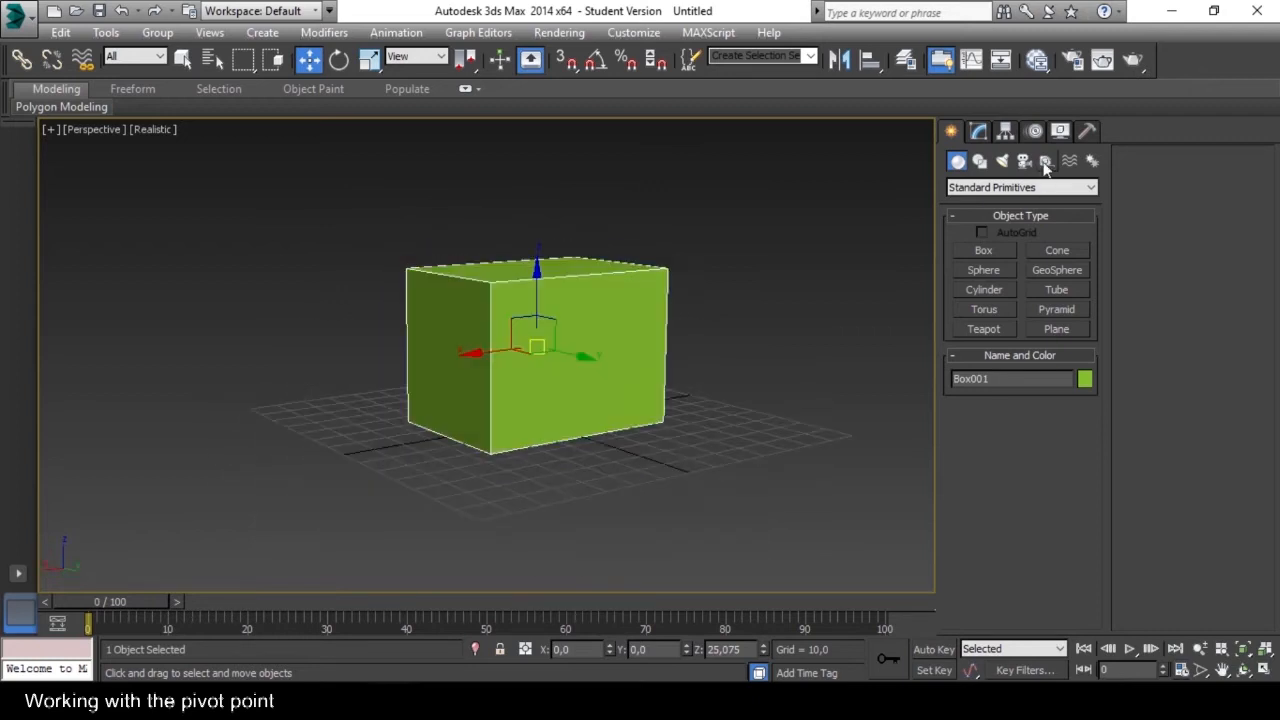
{"action": "left_click", "coordinate": [1006, 133]}
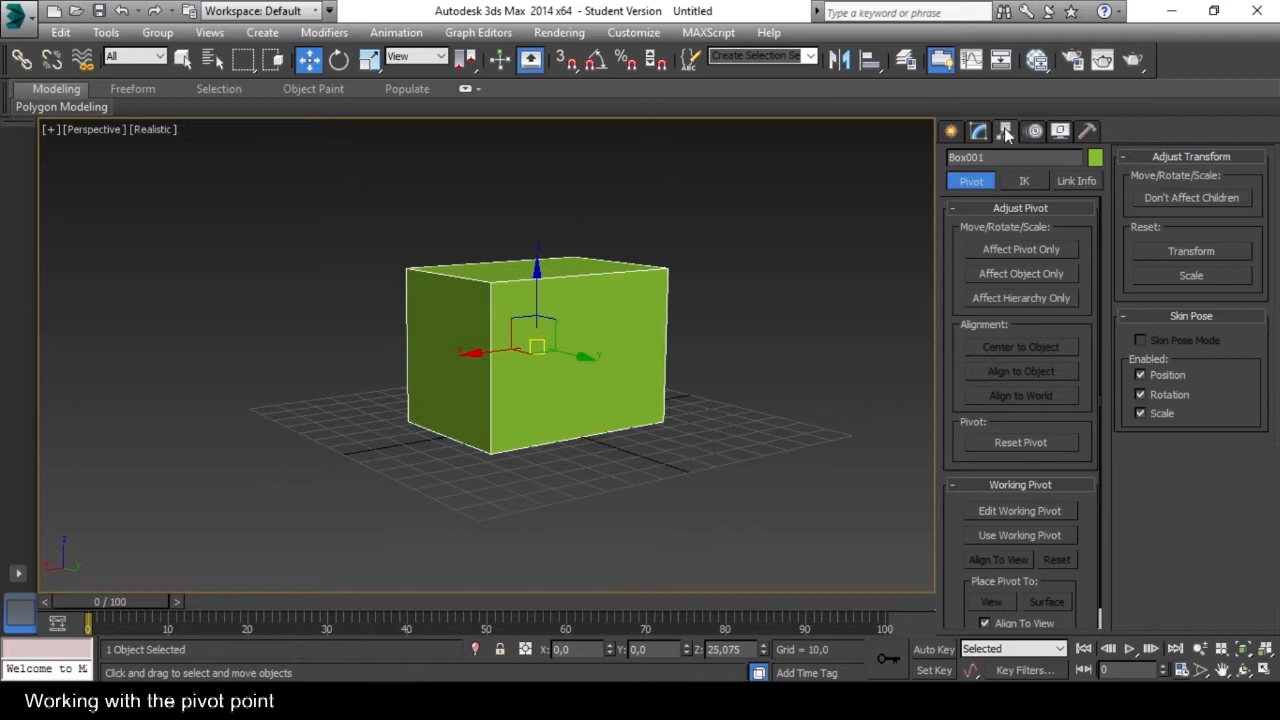
{"action": "left_click", "coordinate": [1024, 442]}
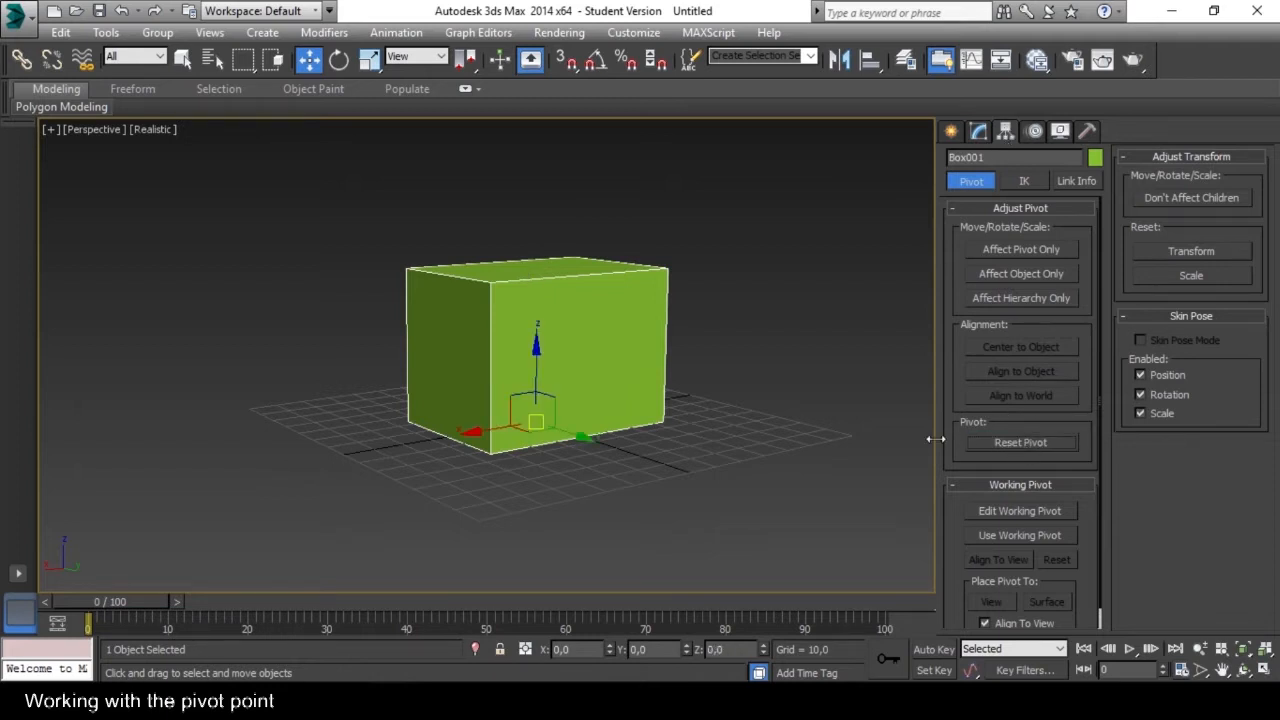
Enable Affect Pivot Only, center the pivot to the object, and leave pivot editing mode.
{"action": "middle_click_drag", "start_coordinate": [714, 398], "coordinate": [710, 422], "text": "alt"}
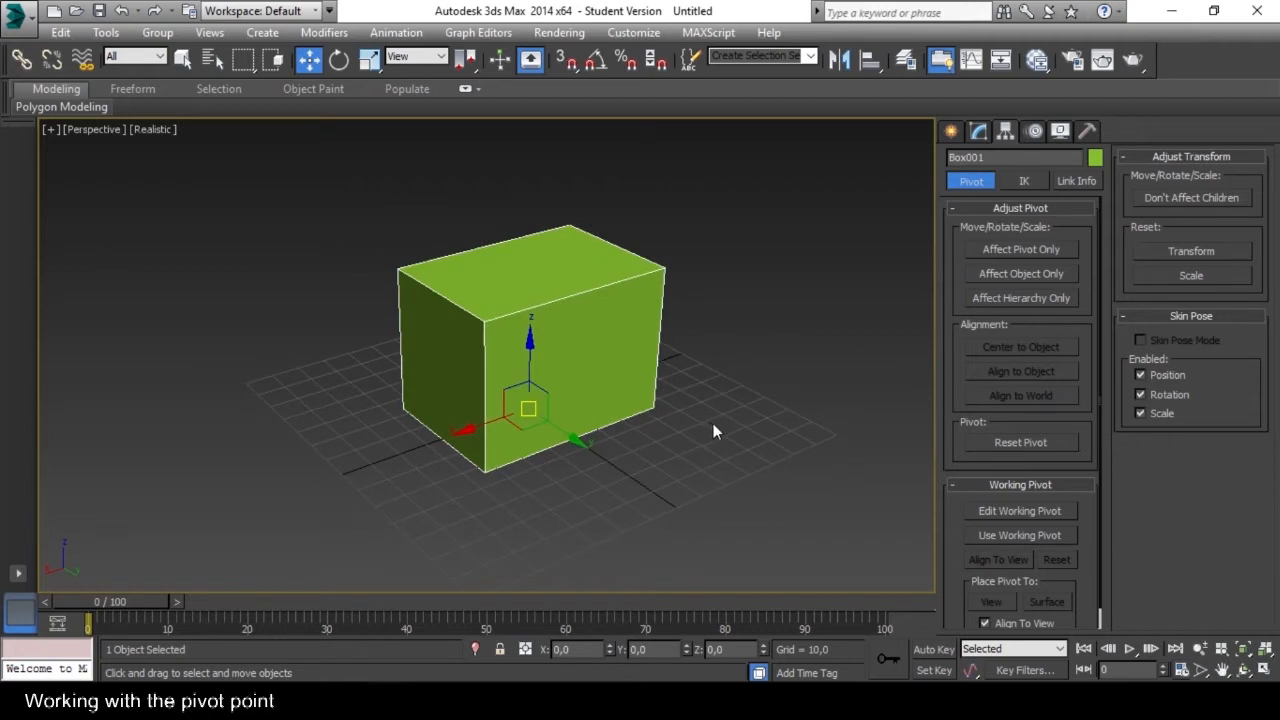
{"action": "middle_click_drag", "start_coordinate": [732, 449], "coordinate": [696, 434], "text": "alt"}
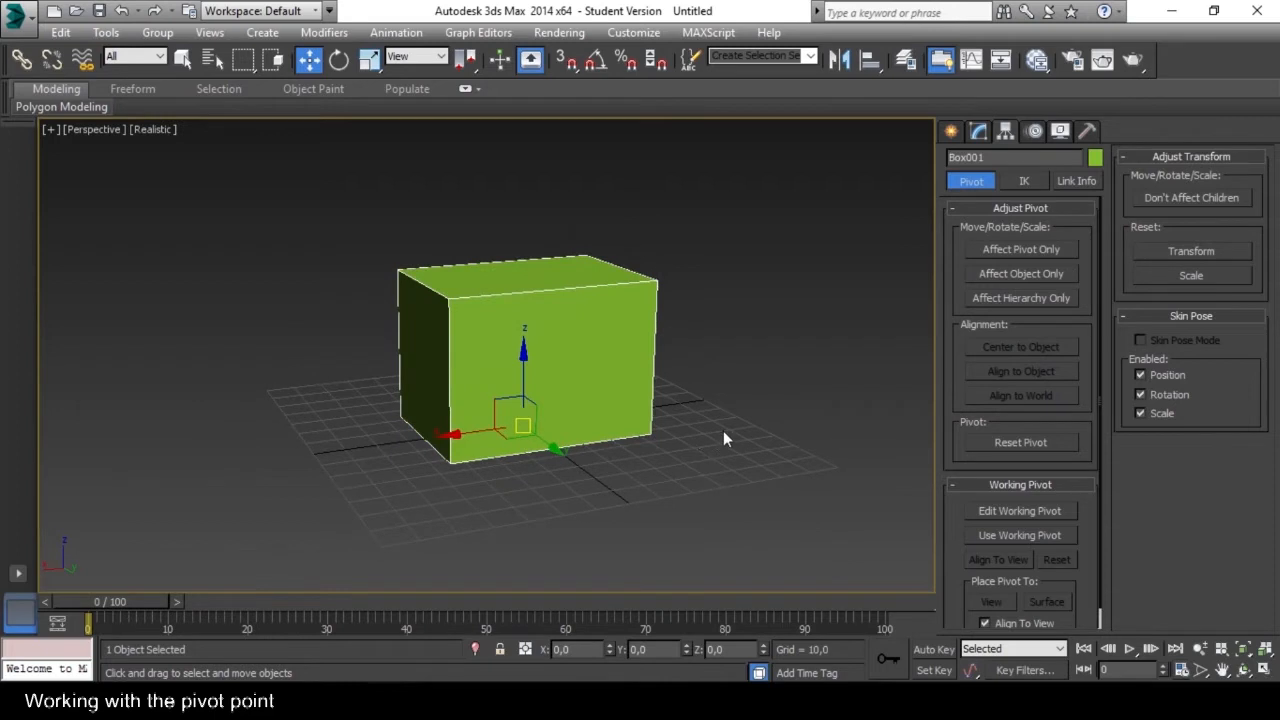
{"action": "left_click", "coordinate": [1062, 253]}
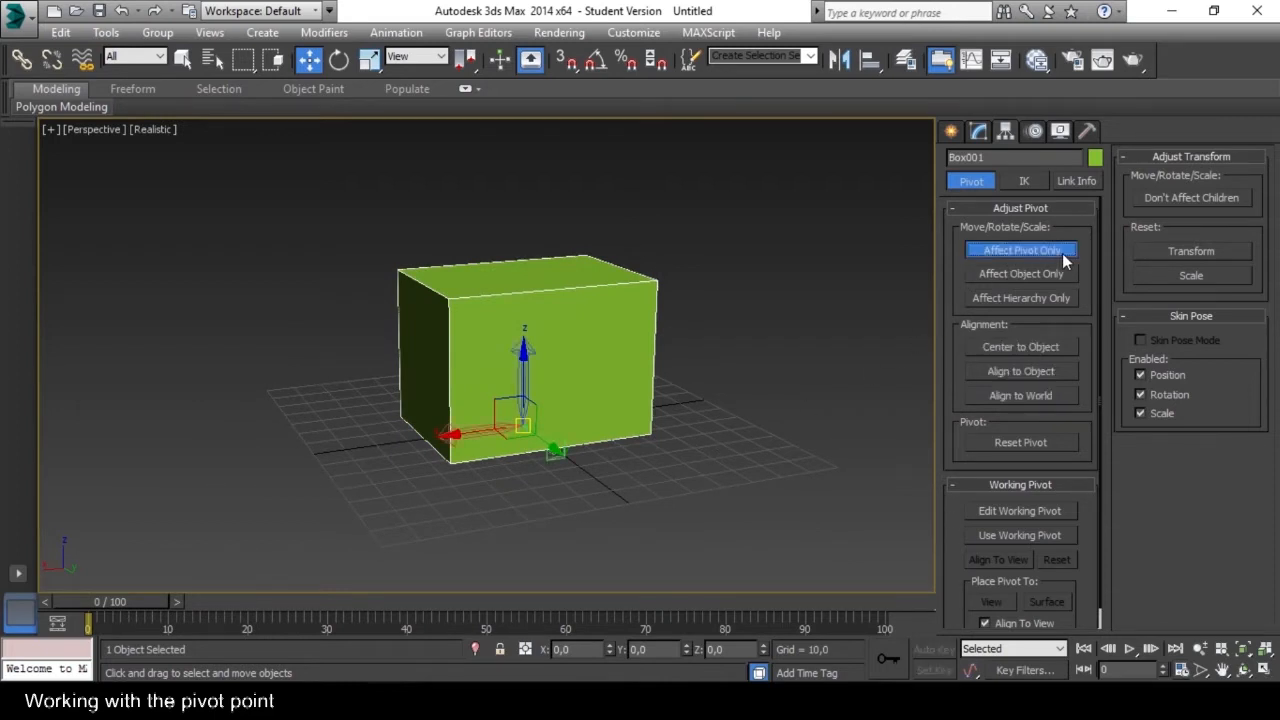
{"action": "left_click", "coordinate": [1062, 348]}
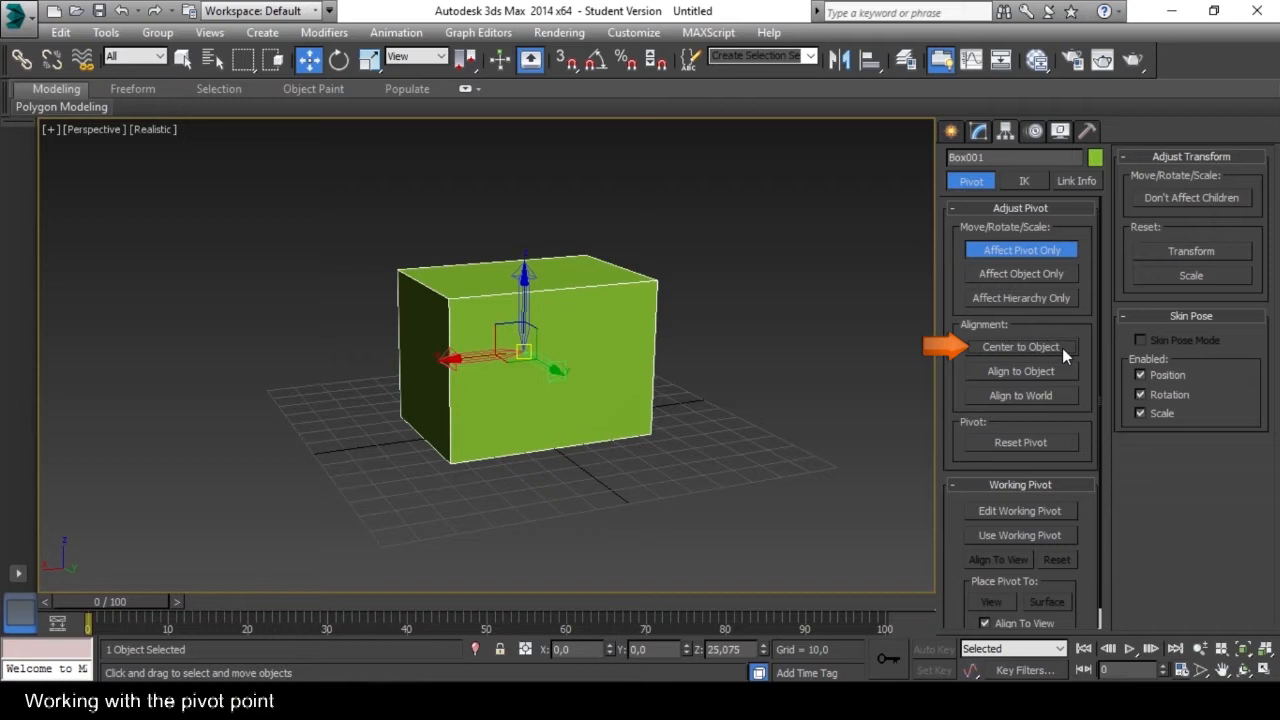
{"action": "left_click", "coordinate": [1063, 251]}
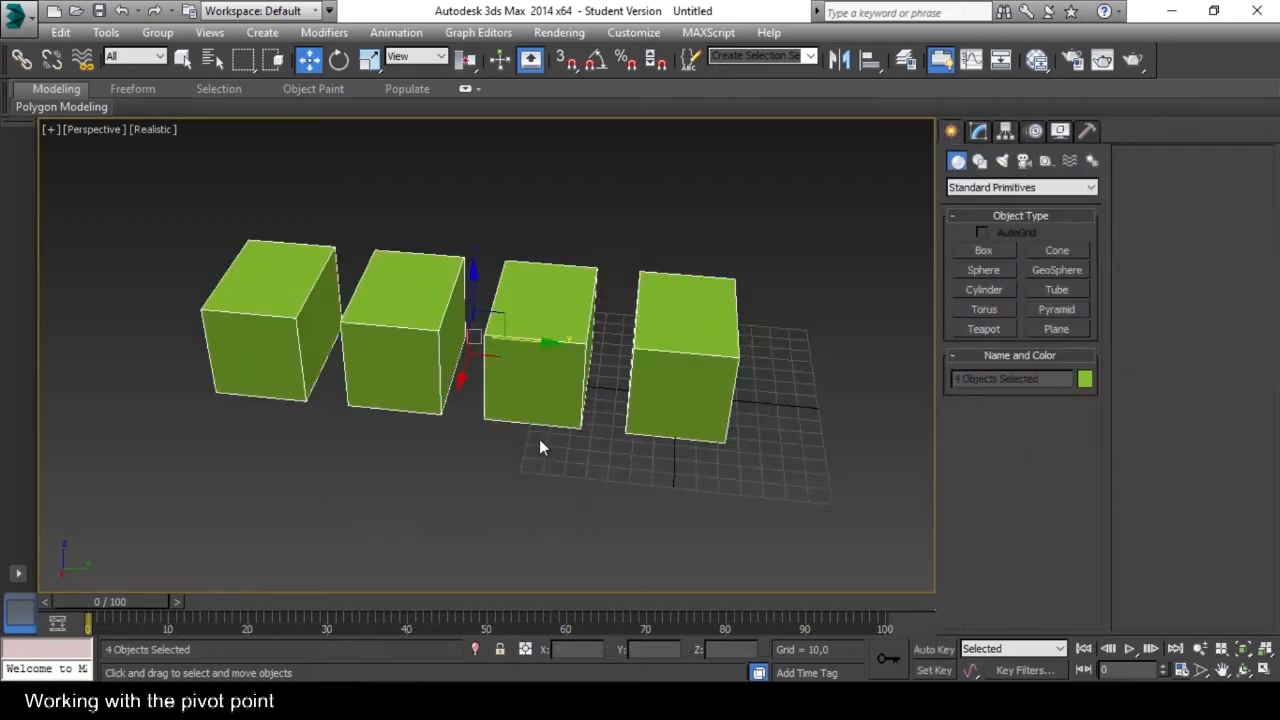
Select all four boxes and move them together in the positive Y direction until the row is centered over the grid.
{"action": "key", "text": "ctrl+a"}
{"action": "left_click_drag", "start_coordinate": [548, 347], "coordinate": [749, 364]}
{"action": "middle_click_drag", "start_coordinate": [749, 364], "coordinate": [590, 420], "text": "alt"}
Select the two middle boxes of the row and invert the selection to the two outer boxes.
{"action": "left_click_drag", "start_coordinate": [428, 503], "coordinate": [607, 237]}
{"action": "middle_click_drag", "start_coordinate": [590, 430], "coordinate": [562, 430], "text": "alt"}
{"action": "key", "text": "ctrl+i"}
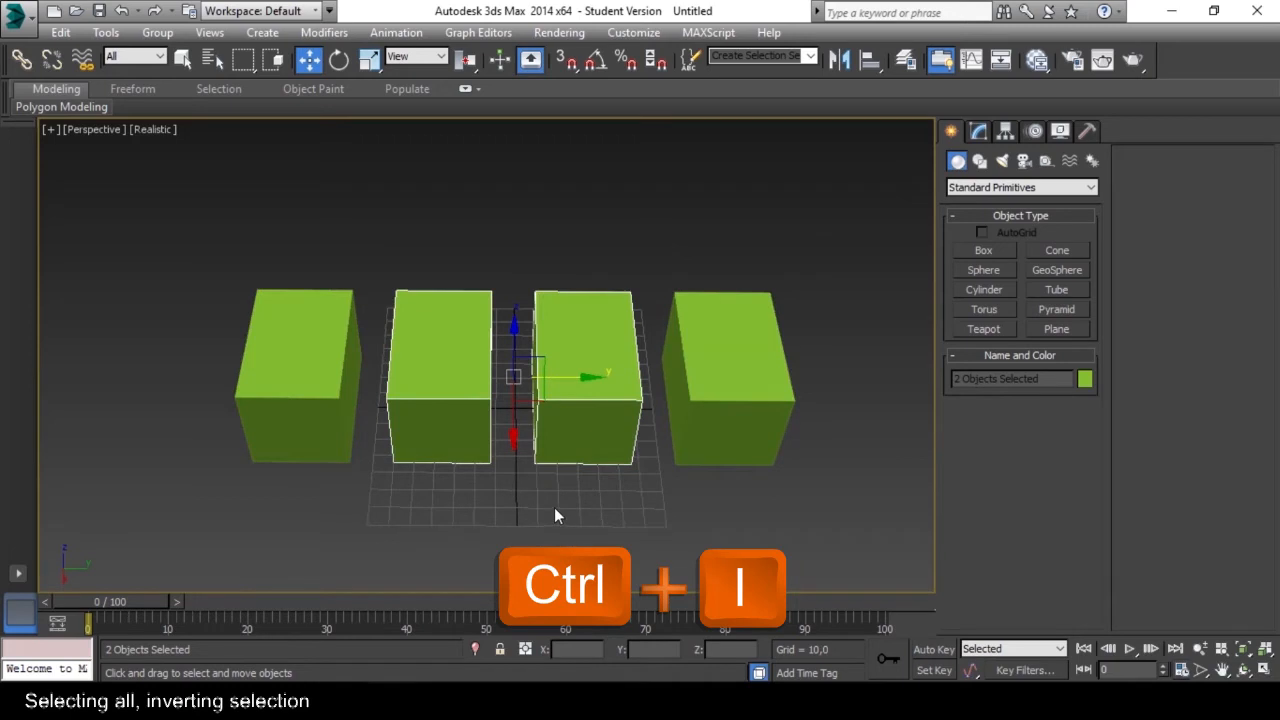
{"action": "key", "text": "ctrl+i"}
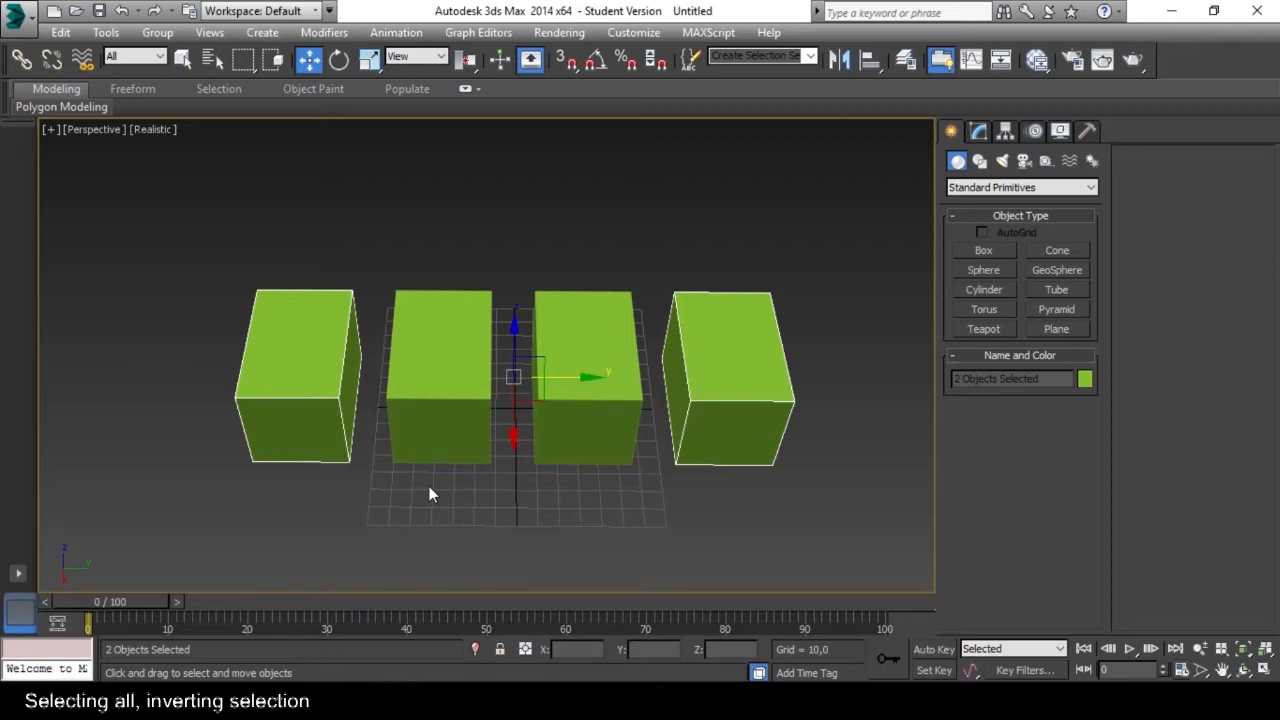
Resize the box to length 64,351, width 60,841 and height 53,716, and set its length segments to 4.
{"action": "middle_click_drag", "start_coordinate": [530, 468], "coordinate": [484, 436]}
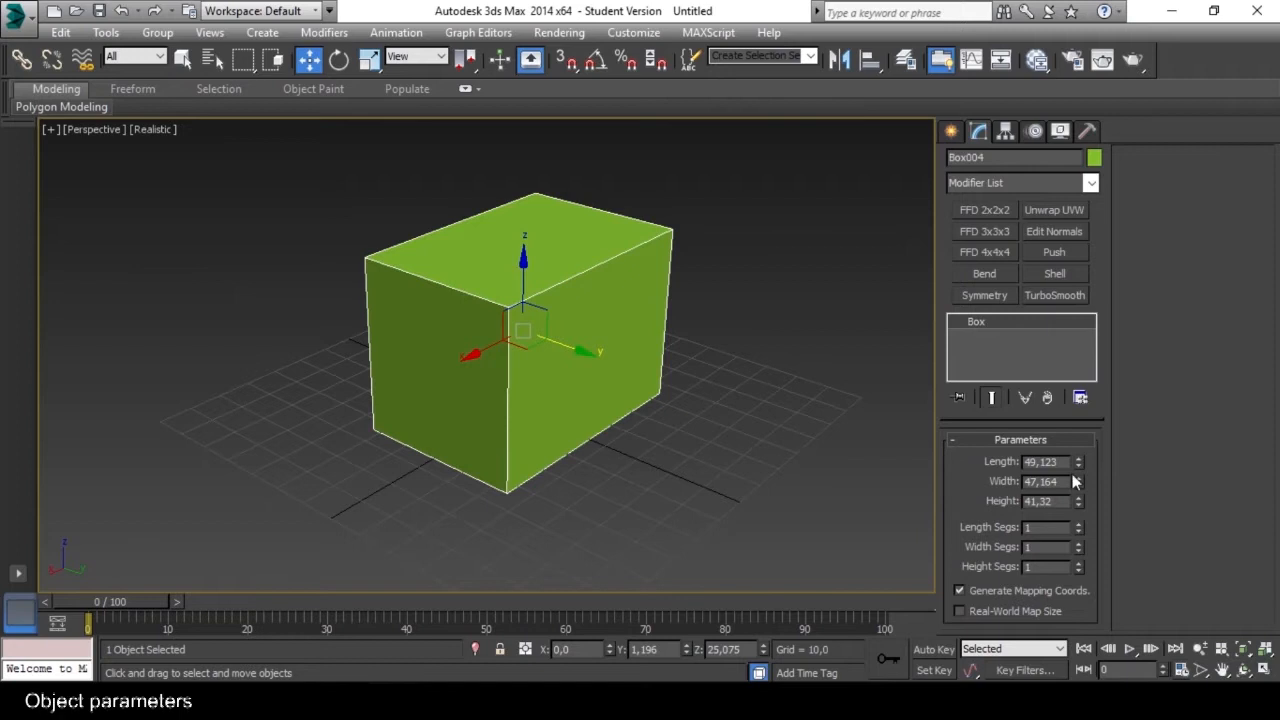
{"action": "mouse_move", "coordinate": [1075, 462]}
{"action": "left_mouse_down"}
{"action": "mouse_move", "coordinate": [1075, 501]}
{"action": "mouse_move", "coordinate": [1081, 474]}
{"action": "left_mouse_up"}
{"action": "left_click_drag", "start_coordinate": [1078, 527], "coordinate": [1080, 596]}
Raise the box's width segments to 7 and reduce them to 2.
{"action": "left_click", "coordinate": [1077, 544]}
{"action": "left_click", "coordinate": [1076, 544]}
{"action": "left_click", "coordinate": [1076, 544]}
{"action": "left_click", "coordinate": [1076, 544]}
{"action": "left_click", "coordinate": [1076, 544]}
{"action": "left_click", "coordinate": [1076, 544]}
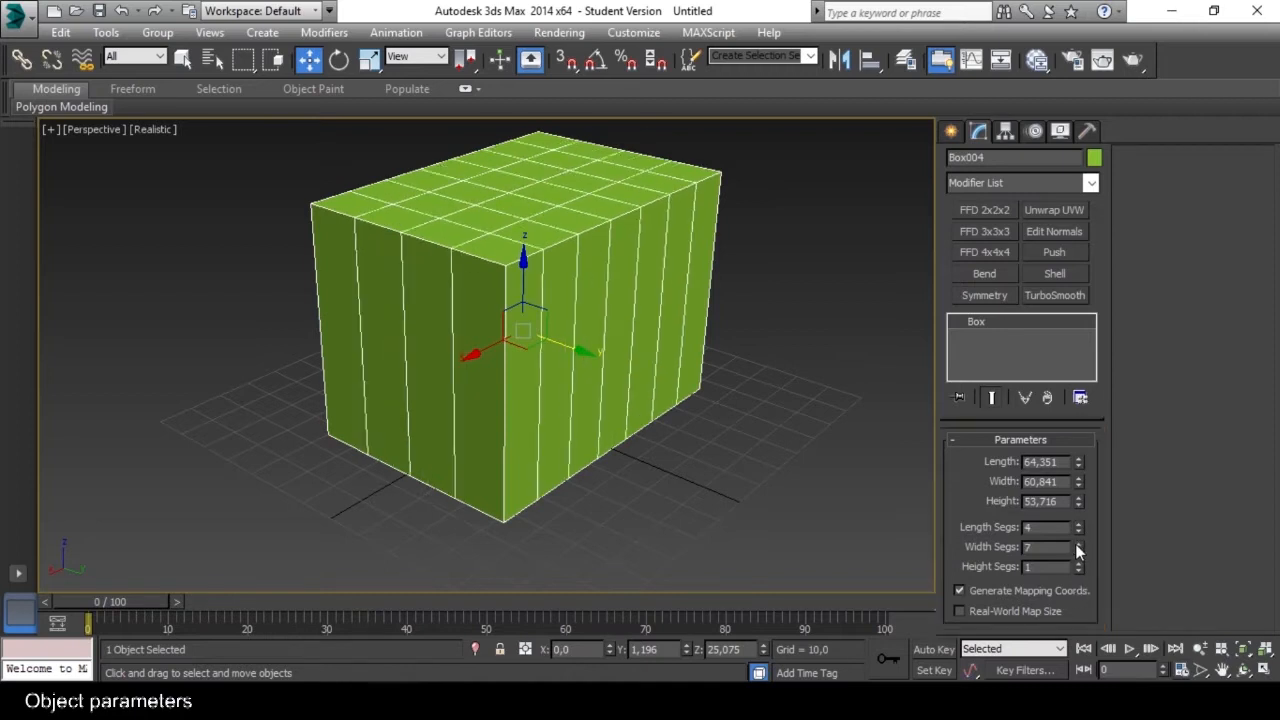
{"action": "left_click", "coordinate": [1076, 551]}
{"action": "left_click", "coordinate": [1076, 551]}
{"action": "left_click", "coordinate": [1076, 551]}
{"action": "left_click", "coordinate": [1076, 551]}
{"action": "left_click", "coordinate": [1076, 551]}
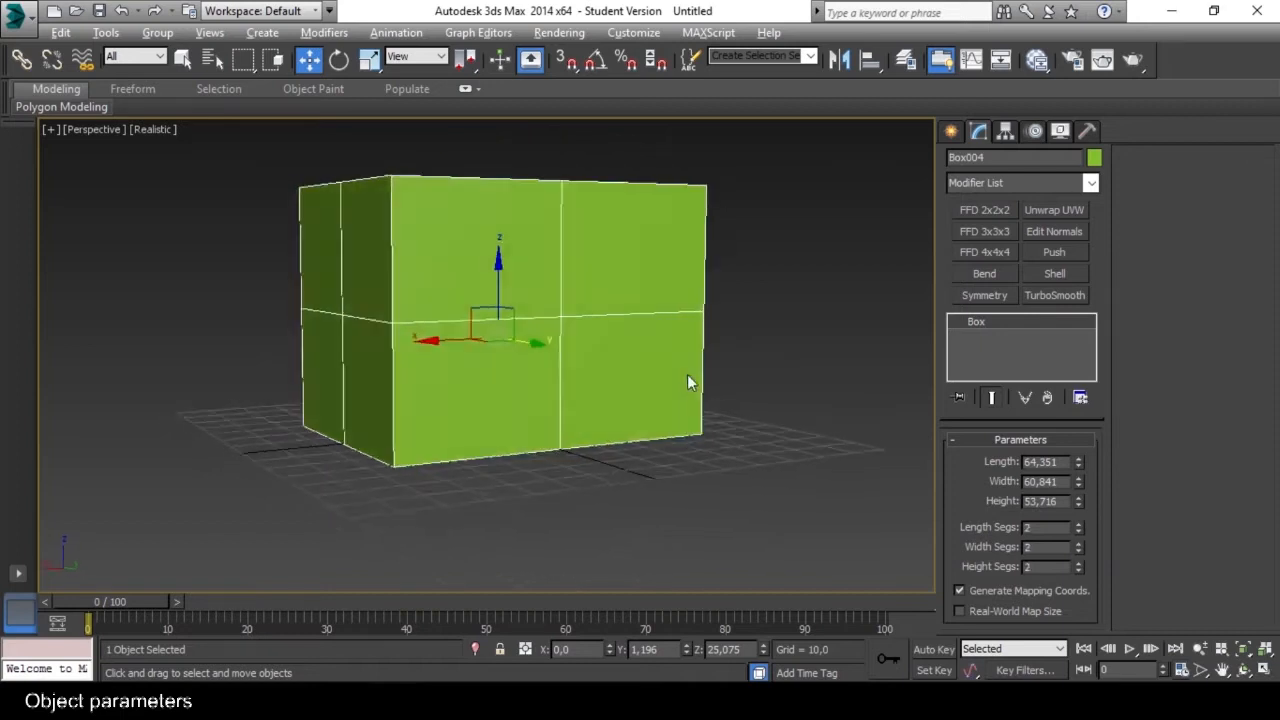
Turn on Edged Faces display in the Perspective viewport and inspect the segmented box with nothing selected.
{"action": "middle_click_drag", "start_coordinate": [609, 380], "coordinate": [755, 420], "text": "alt"}
{"action": "key", "text": "F4"}
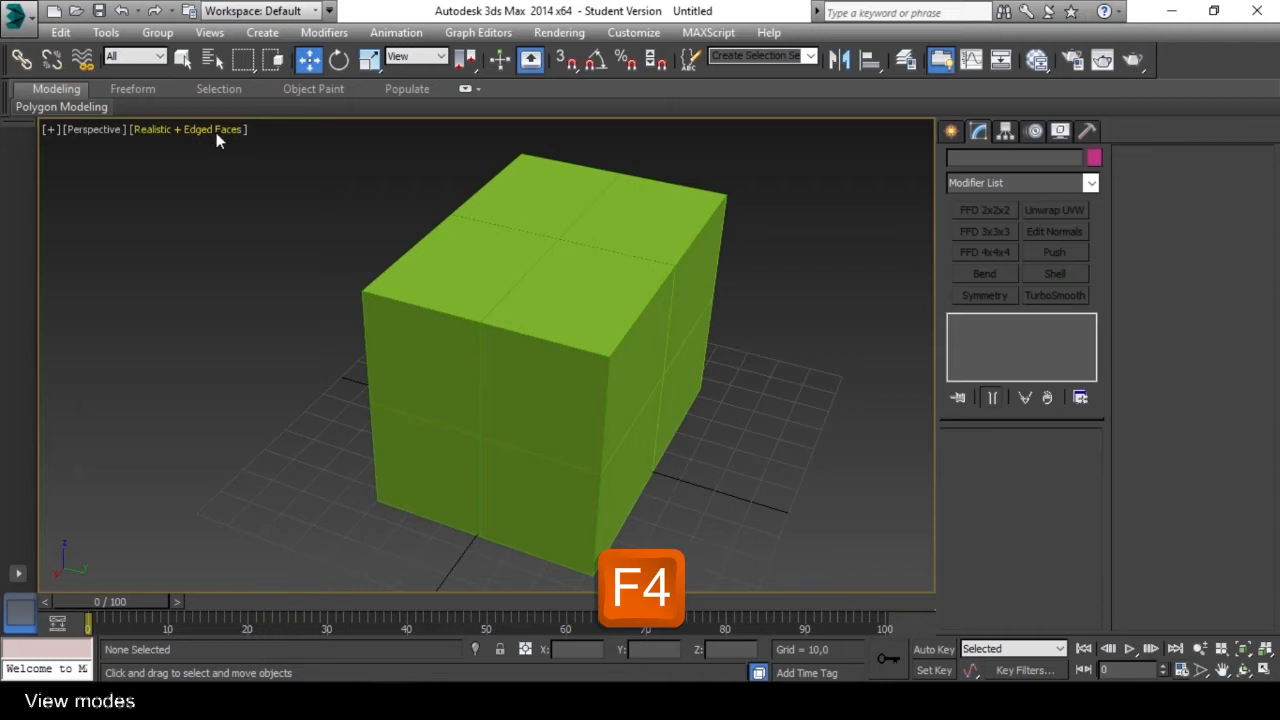
{"action": "middle_click_drag", "start_coordinate": [653, 297], "coordinate": [690, 427], "text": "alt"}
{"action": "scroll", "coordinate": [613, 325], "scroll_direction": "up", "scroll_amount": 5}
{"action": "scroll", "coordinate": [617, 330], "scroll_direction": "down", "scroll_amount": 4}
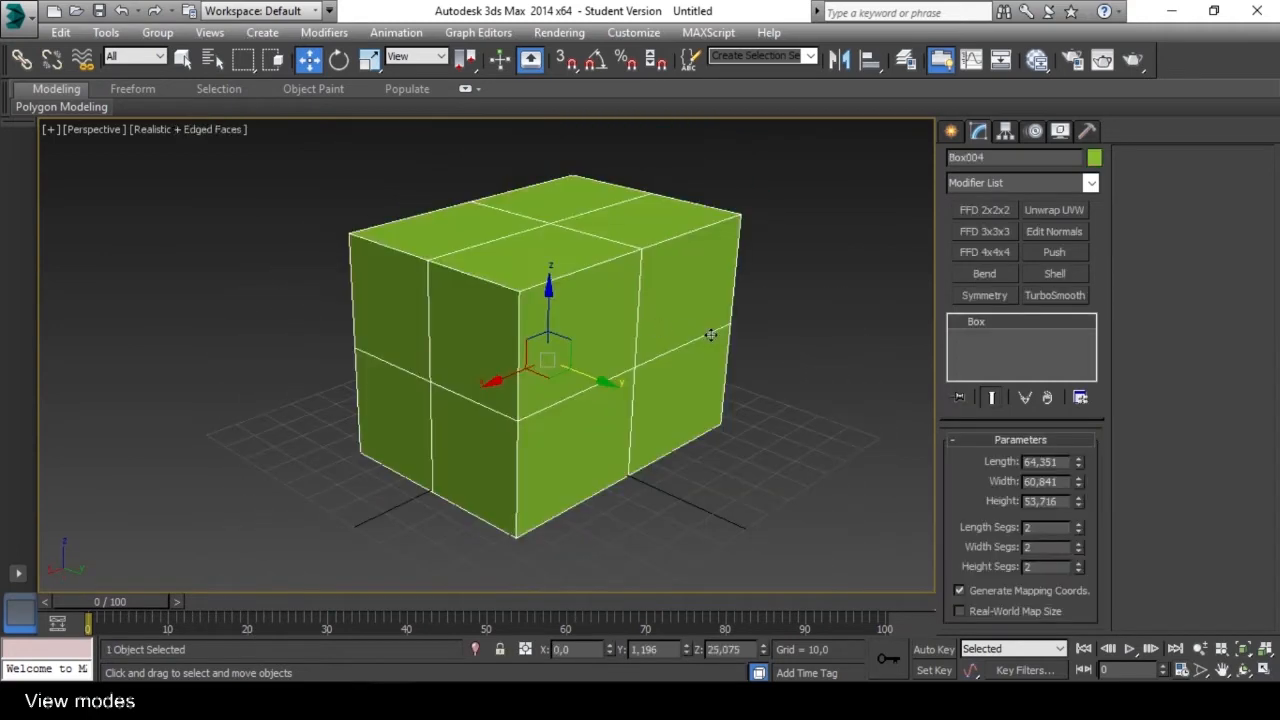
{"action": "left_click", "coordinate": [777, 334]}
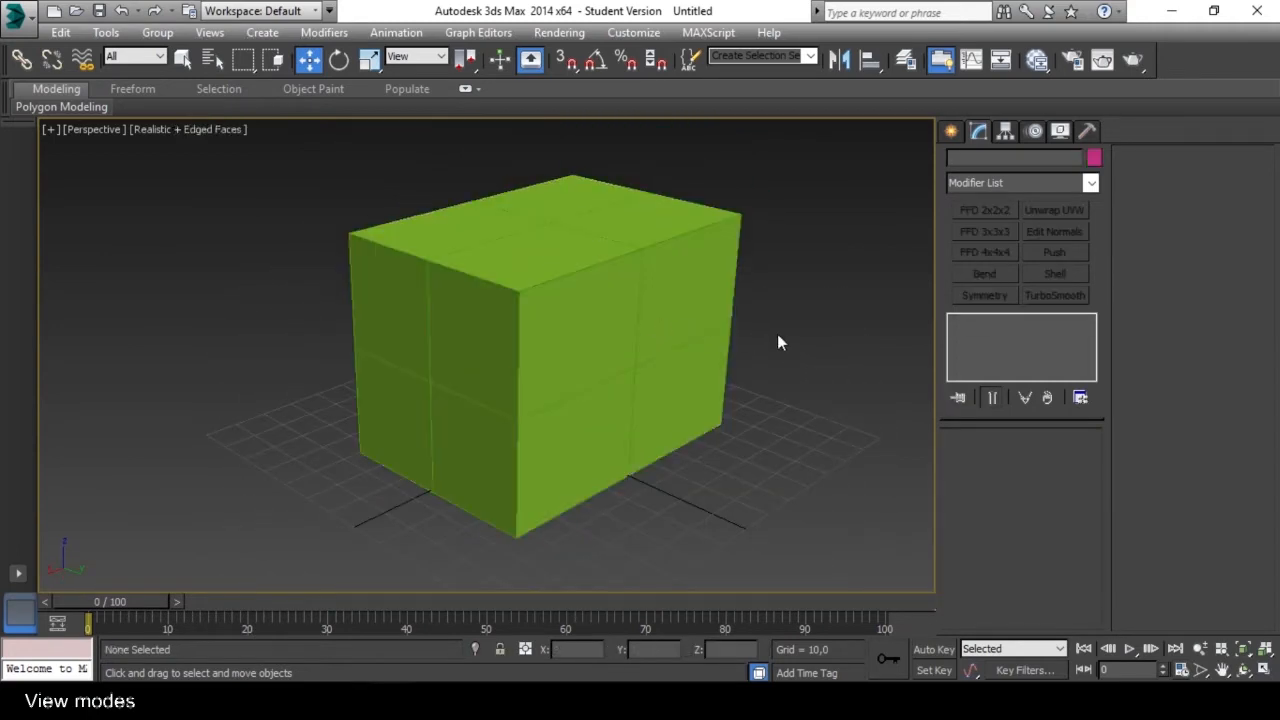
Switch the Perspective viewport to Wireframe display and view the box from different angles.
{"action": "key", "text": "F3"}
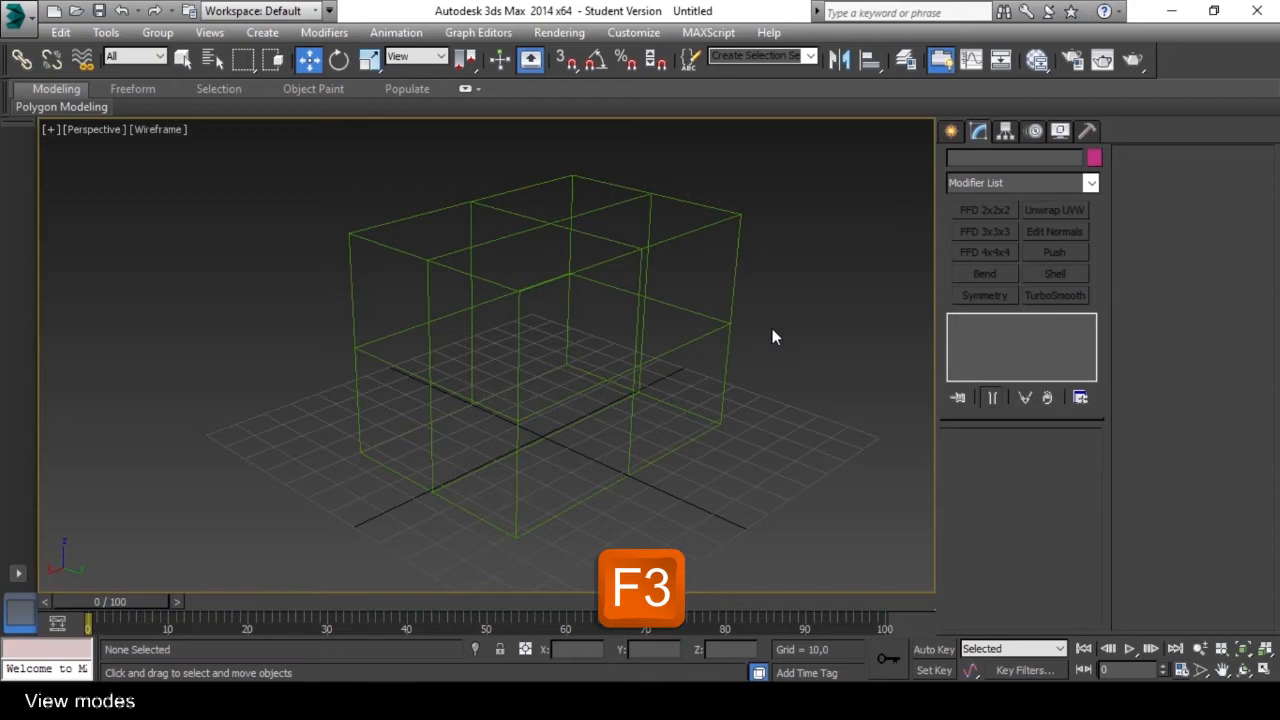
{"action": "mouse_move", "coordinate": [623, 360]}
{"action": "middle_mouse_down", "text": "alt"}
{"action": "mouse_move", "coordinate": [606, 386]}
{"action": "mouse_move", "coordinate": [643, 368]}
{"action": "mouse_move", "coordinate": [626, 337]}
{"action": "mouse_move", "coordinate": [583, 331]}
{"action": "middle_mouse_up", "text": "alt"}
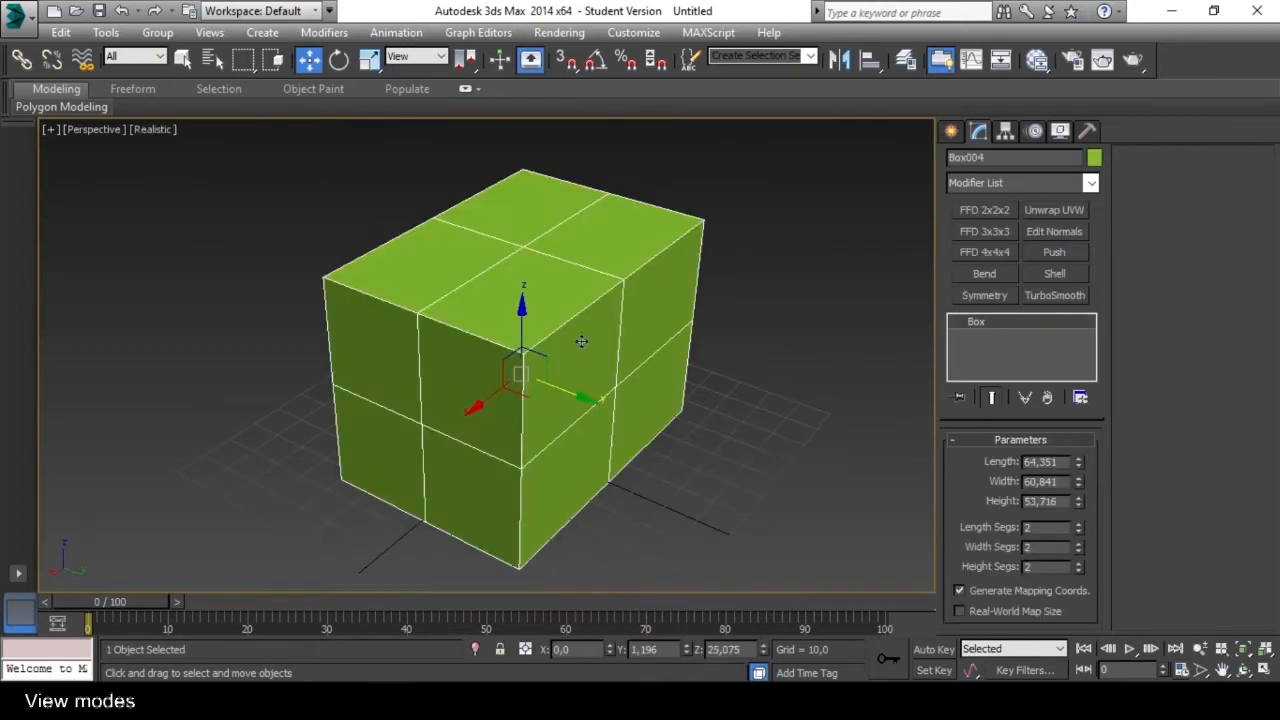
{"action": "mouse_move", "coordinate": [586, 337]}
{"action": "middle_mouse_down", "text": "alt"}
{"action": "mouse_move", "coordinate": [602, 331]}
{"action": "mouse_move", "coordinate": [602, 343]}
{"action": "middle_mouse_up", "text": "alt"}
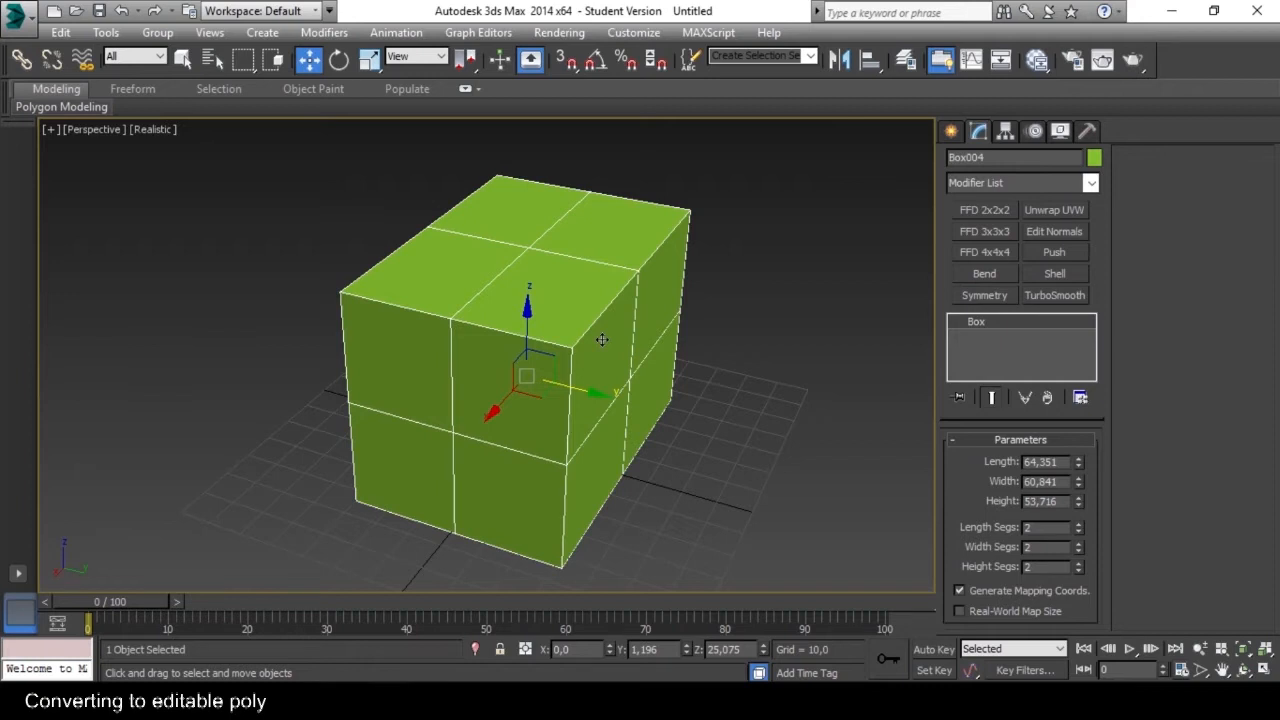
Convert the selected box to an Editable Poly.
{"action": "right_click", "coordinate": [593, 284]}
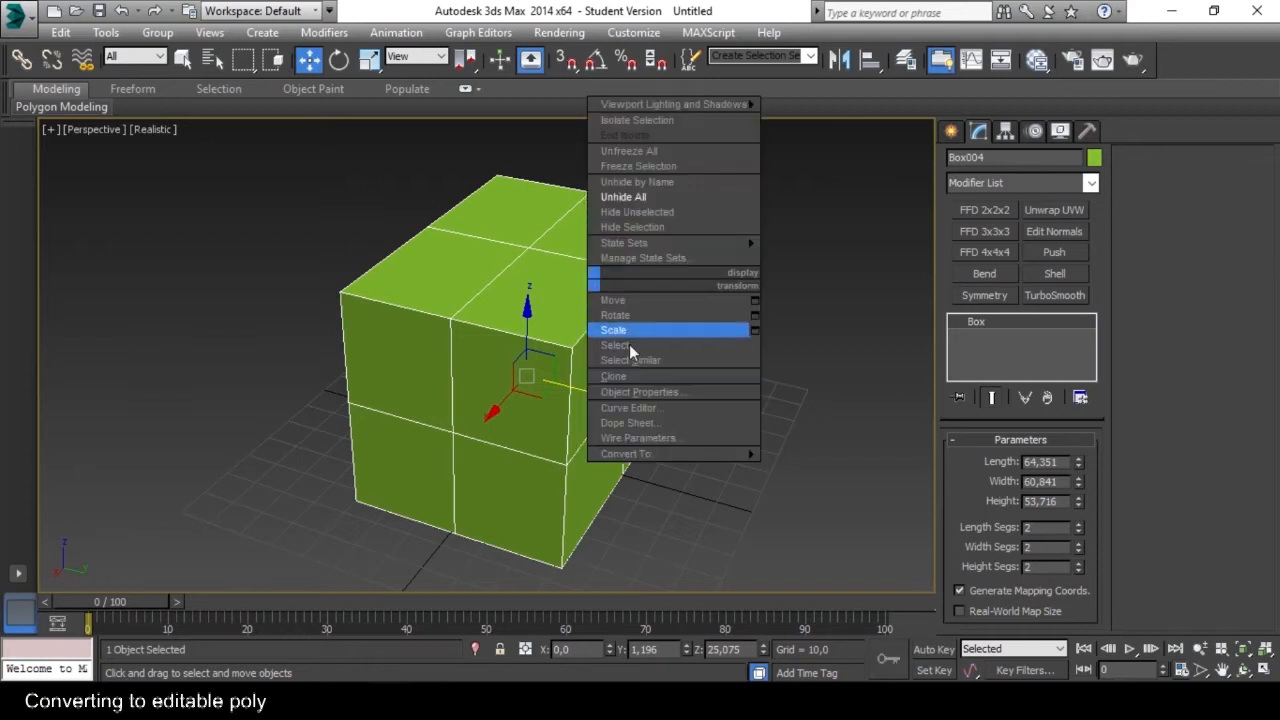
{"action": "mouse_move", "coordinate": [651, 456]}
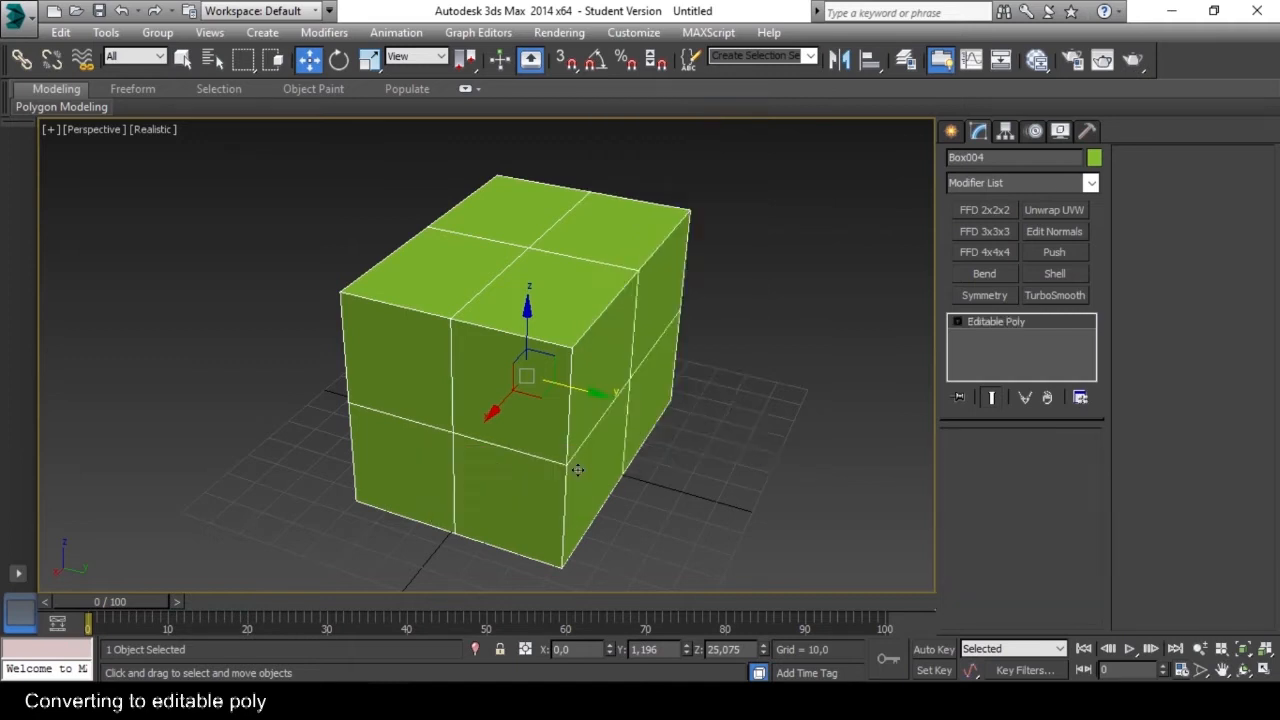
{"action": "left_click", "coordinate": [575, 470]}
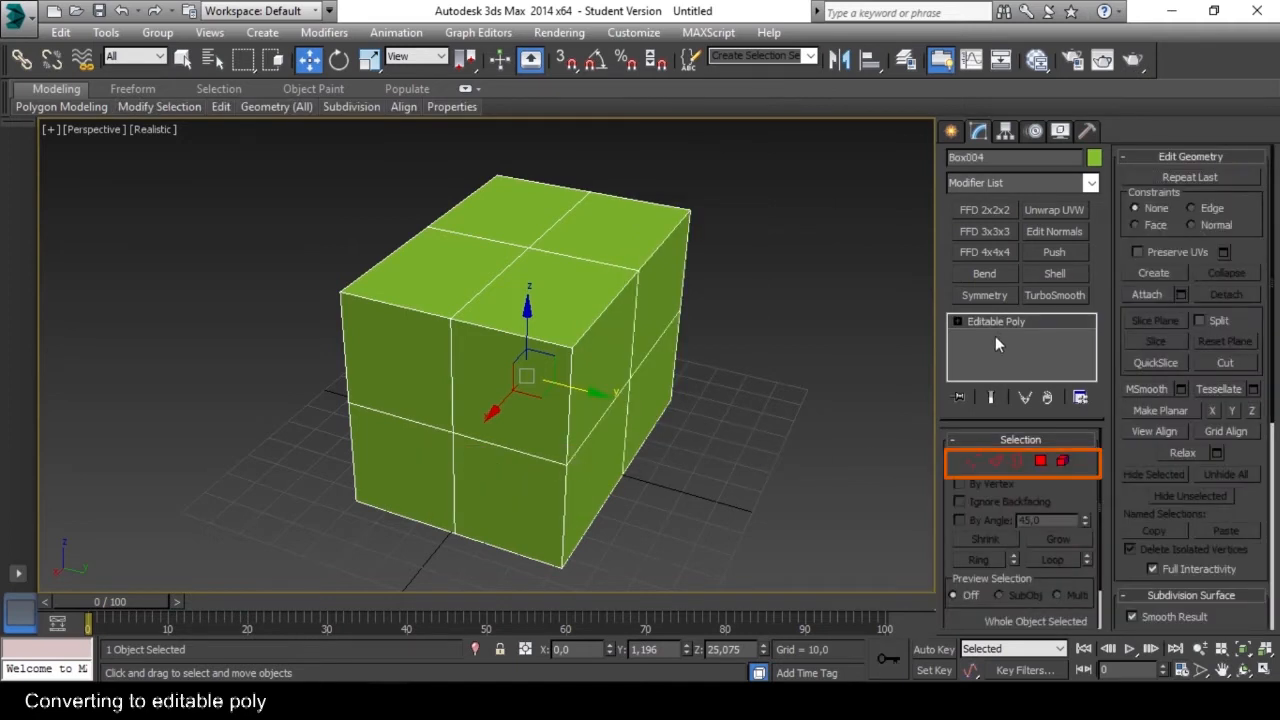
Go through the Vertex, Edge, Border, Polygon and Element sub-object modes and return to object level.
{"action": "left_click", "coordinate": [972, 461]}
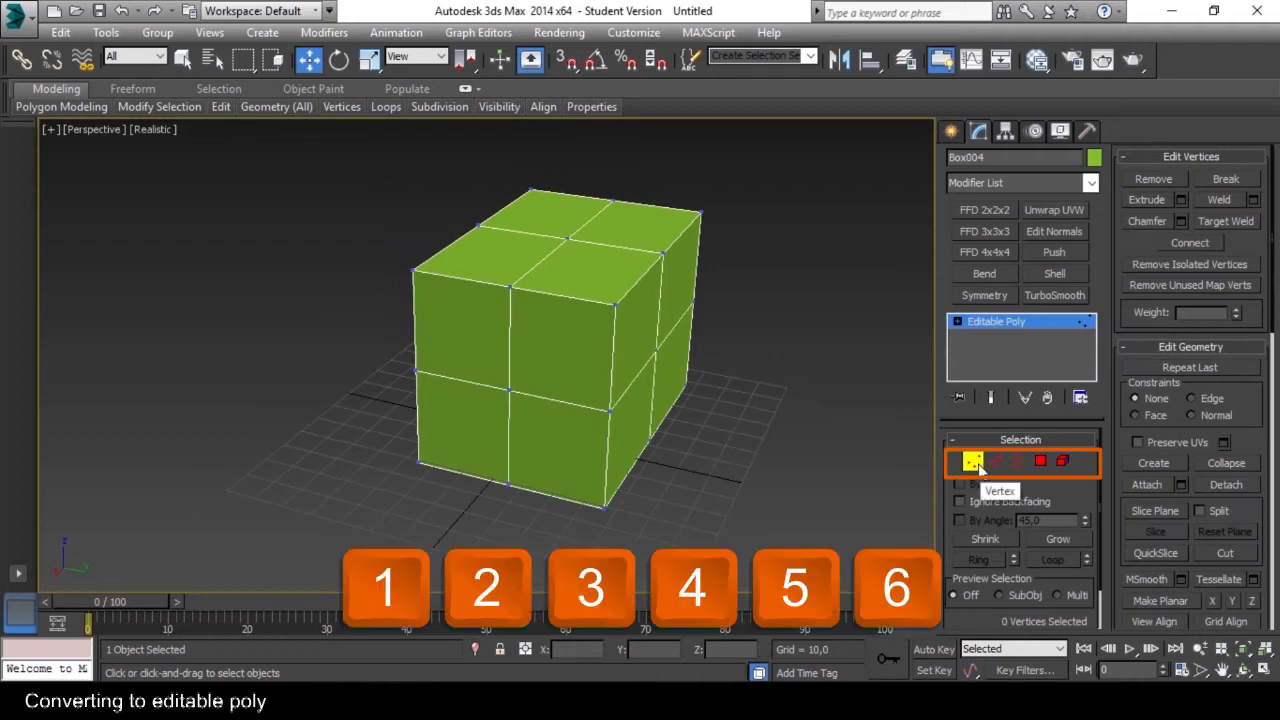
{"action": "left_click", "coordinate": [995, 462]}
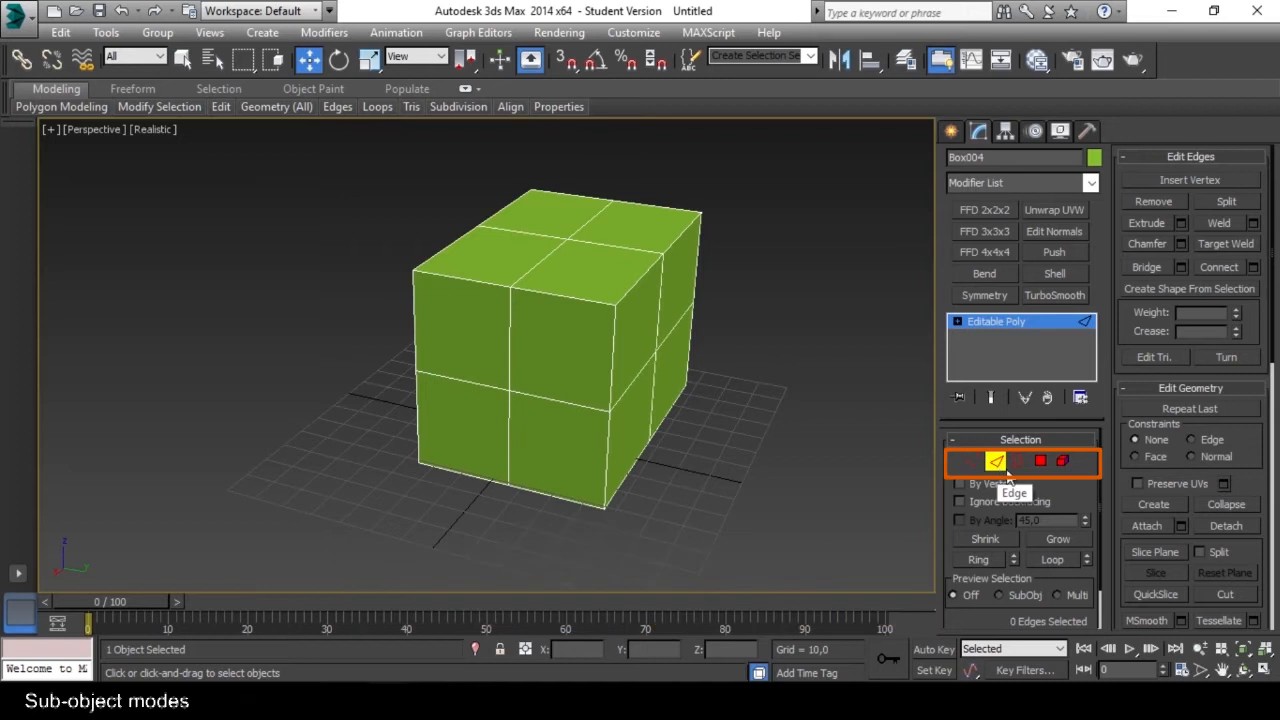
{"action": "left_click", "coordinate": [1018, 463]}
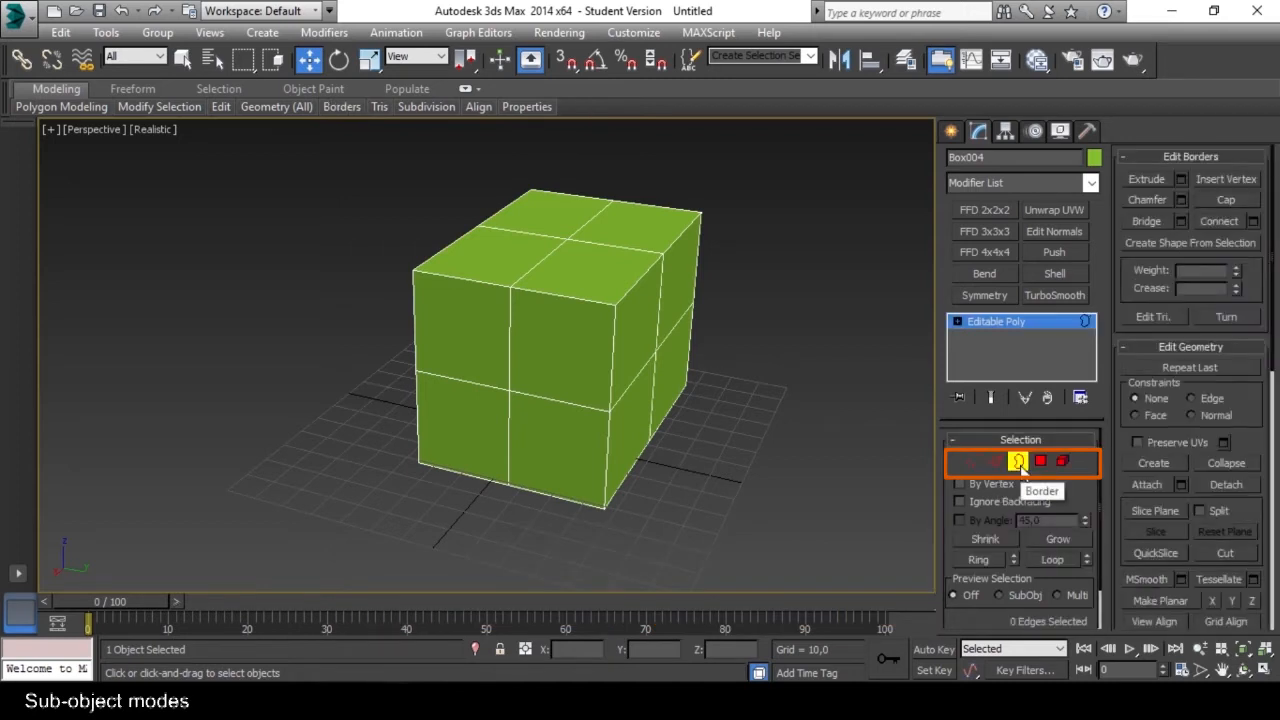
{"action": "left_click", "coordinate": [1040, 462]}
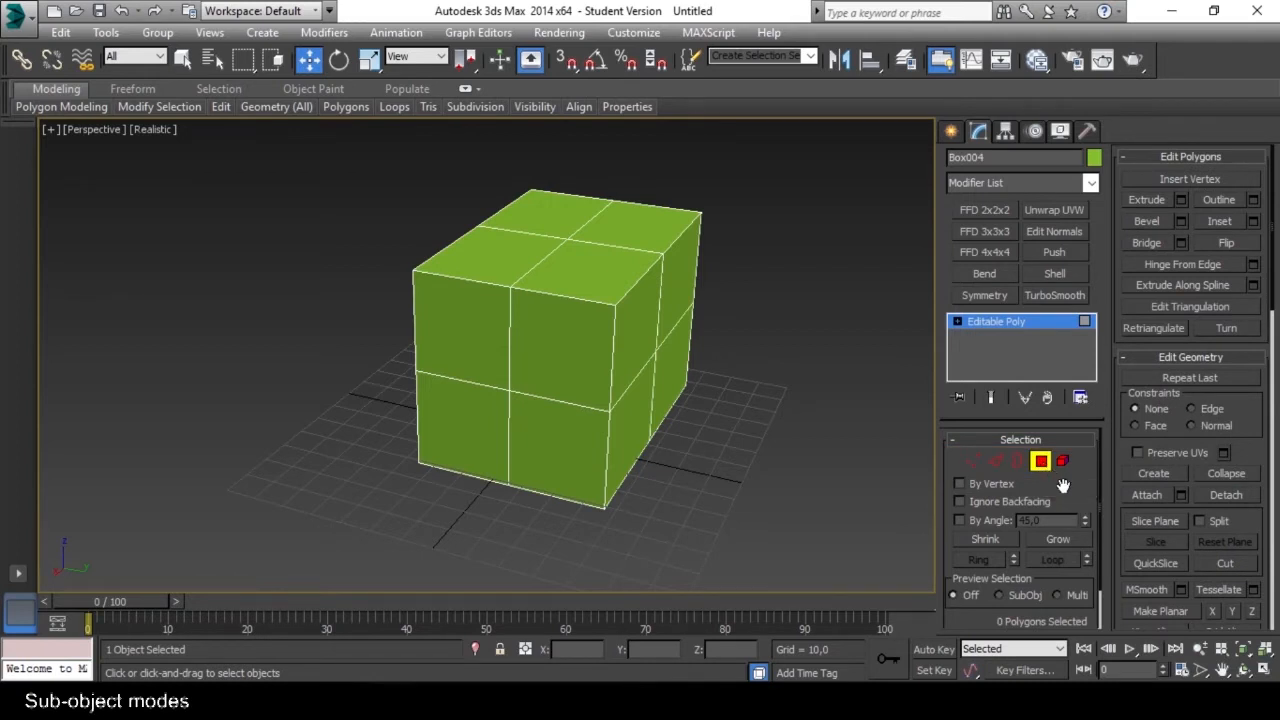
{"action": "left_click", "coordinate": [1063, 462]}
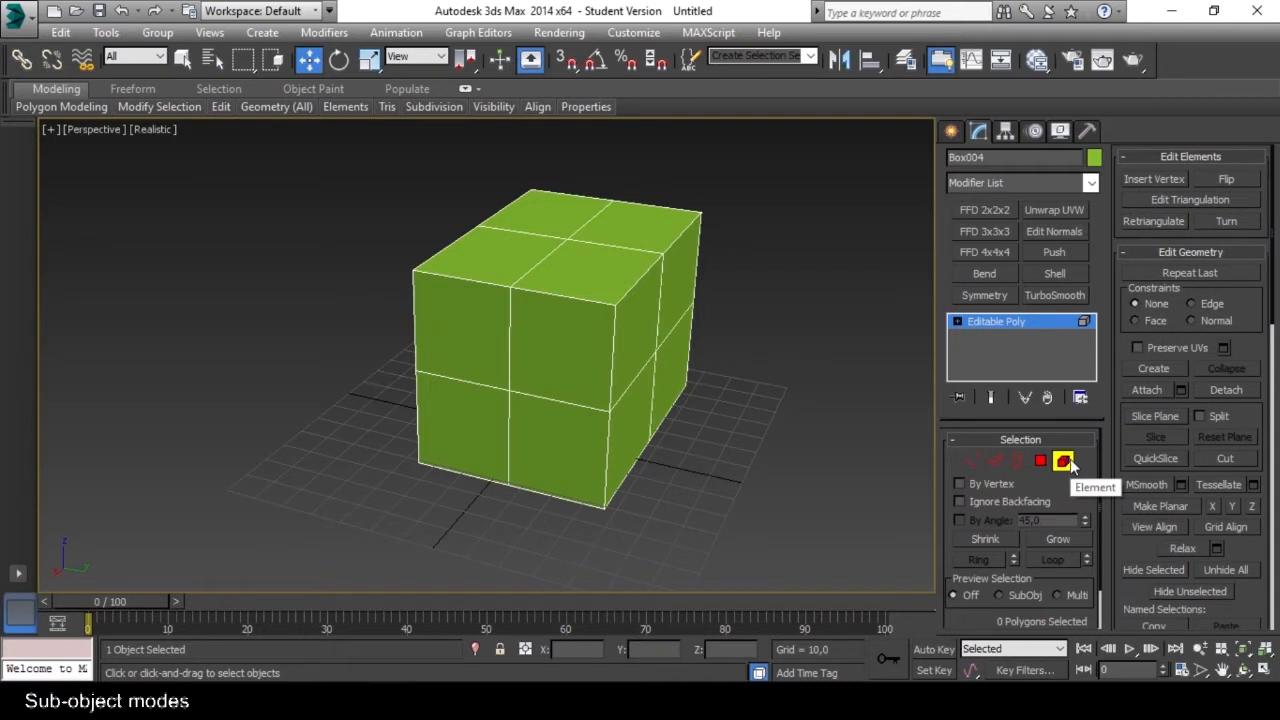
{"action": "left_click", "coordinate": [1072, 465]}
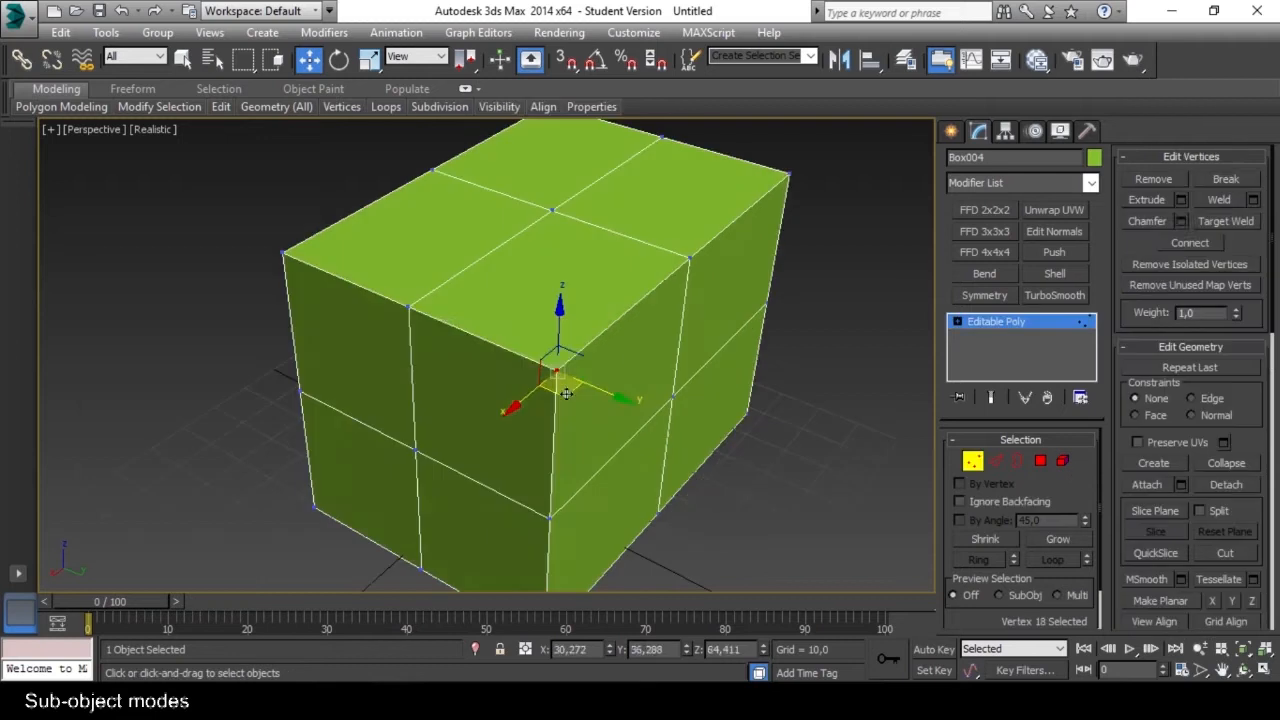
In Vertex mode, move one corner vertex and the middle vertex of the box's upper front edge back toward the box.
{"action": "left_click_drag", "start_coordinate": [567, 392], "coordinate": [527, 330]}
{"action": "middle_click_drag", "start_coordinate": [449, 345], "coordinate": [500, 367], "text": "alt"}
{"action": "left_click_drag", "start_coordinate": [624, 299], "coordinate": [574, 345]}
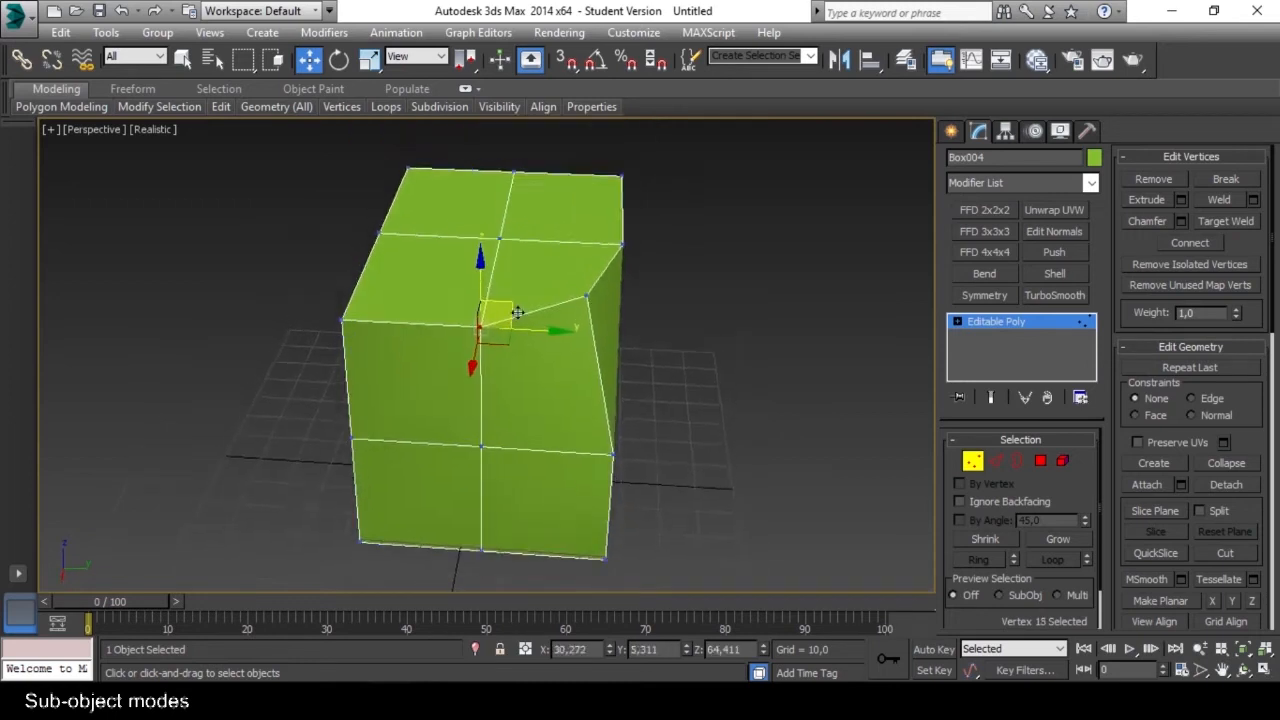
{"action": "middle_click_drag", "start_coordinate": [517, 313], "coordinate": [503, 350], "text": "alt"}
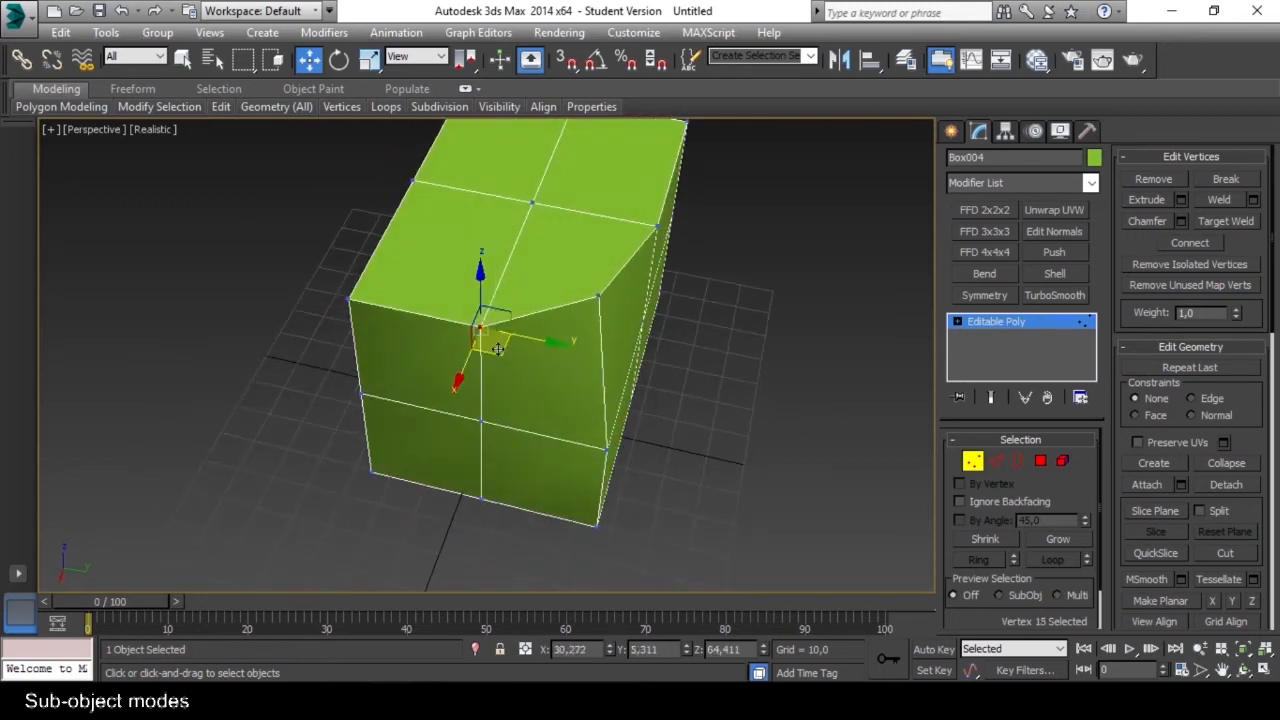
{"action": "mouse_move", "coordinate": [464, 368]}
{"action": "left_mouse_down"}
{"action": "mouse_move", "coordinate": [480, 330]}
{"action": "mouse_move", "coordinate": [472, 357]}
{"action": "left_mouse_up"}
{"action": "middle_click_drag", "start_coordinate": [472, 357], "coordinate": [590, 352], "text": "alt"}
Move the remaining corner vertex of the upper front edge back to about X 15 and the middle vertex to about X 18.5.
{"action": "left_click", "coordinate": [512, 380]}
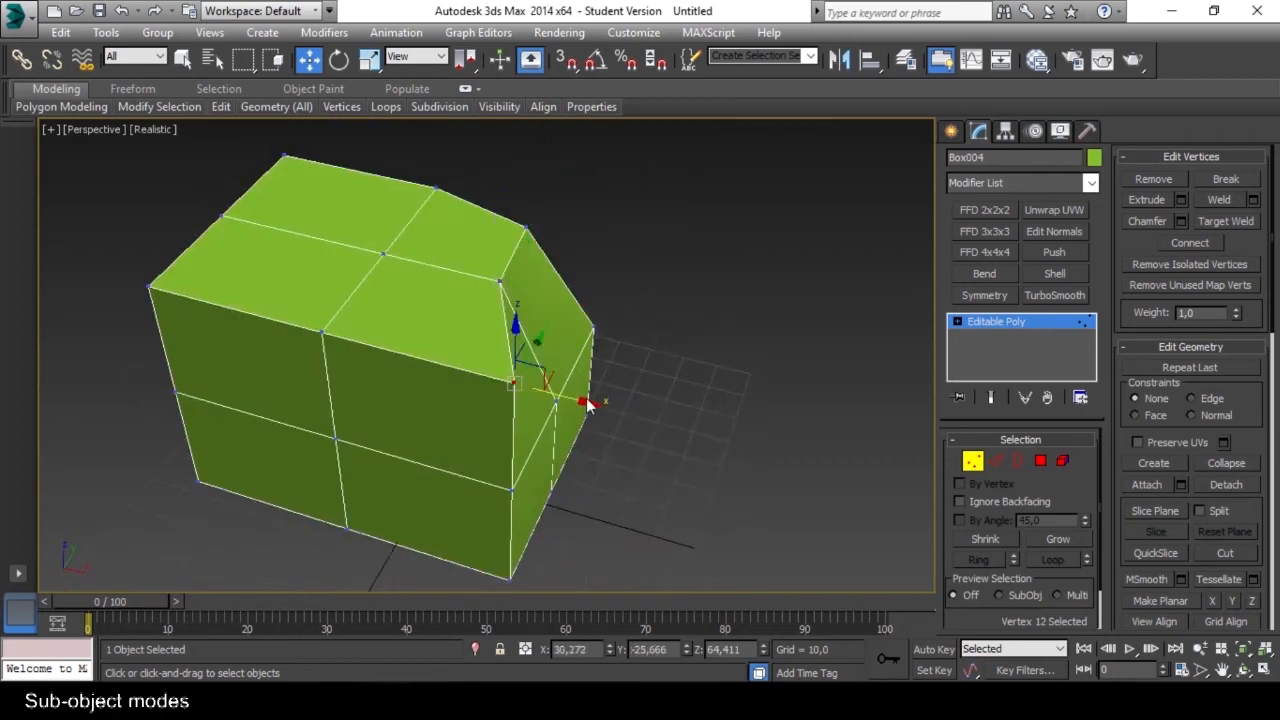
{"action": "left_click_drag", "start_coordinate": [585, 400], "coordinate": [523, 384]}
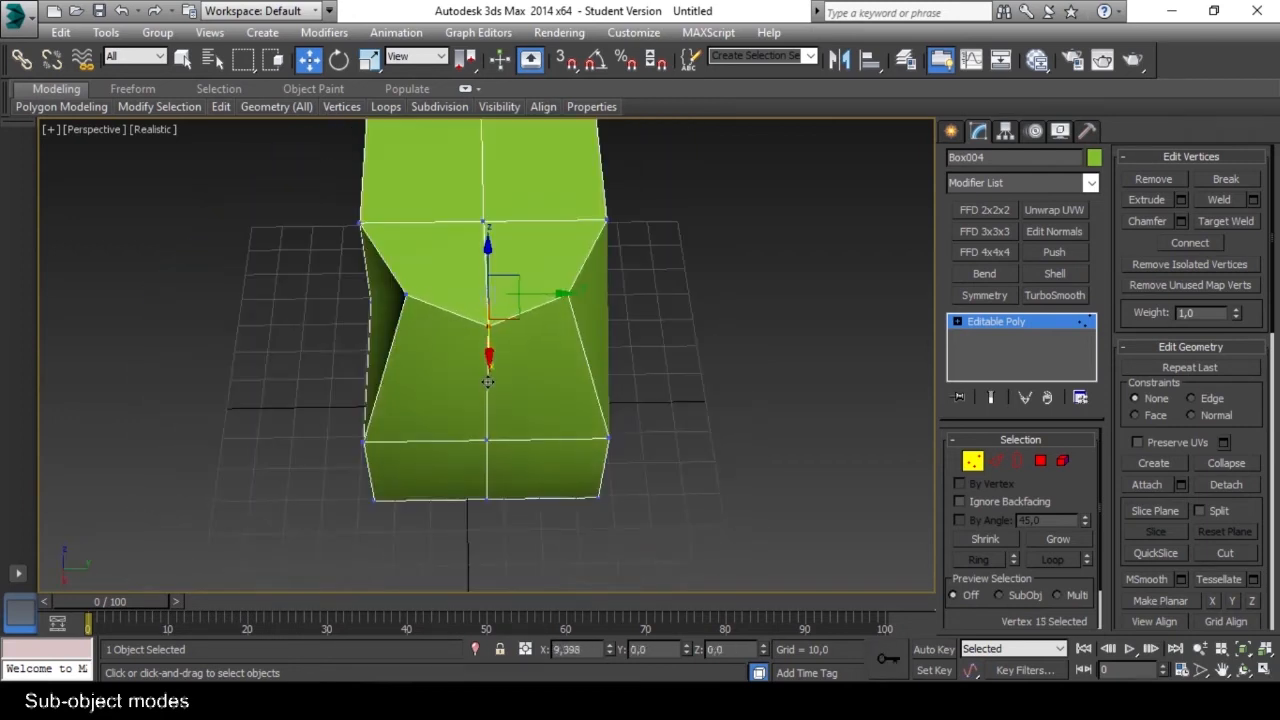
{"action": "middle_click_drag", "start_coordinate": [487, 381], "coordinate": [446, 339], "text": "alt"}
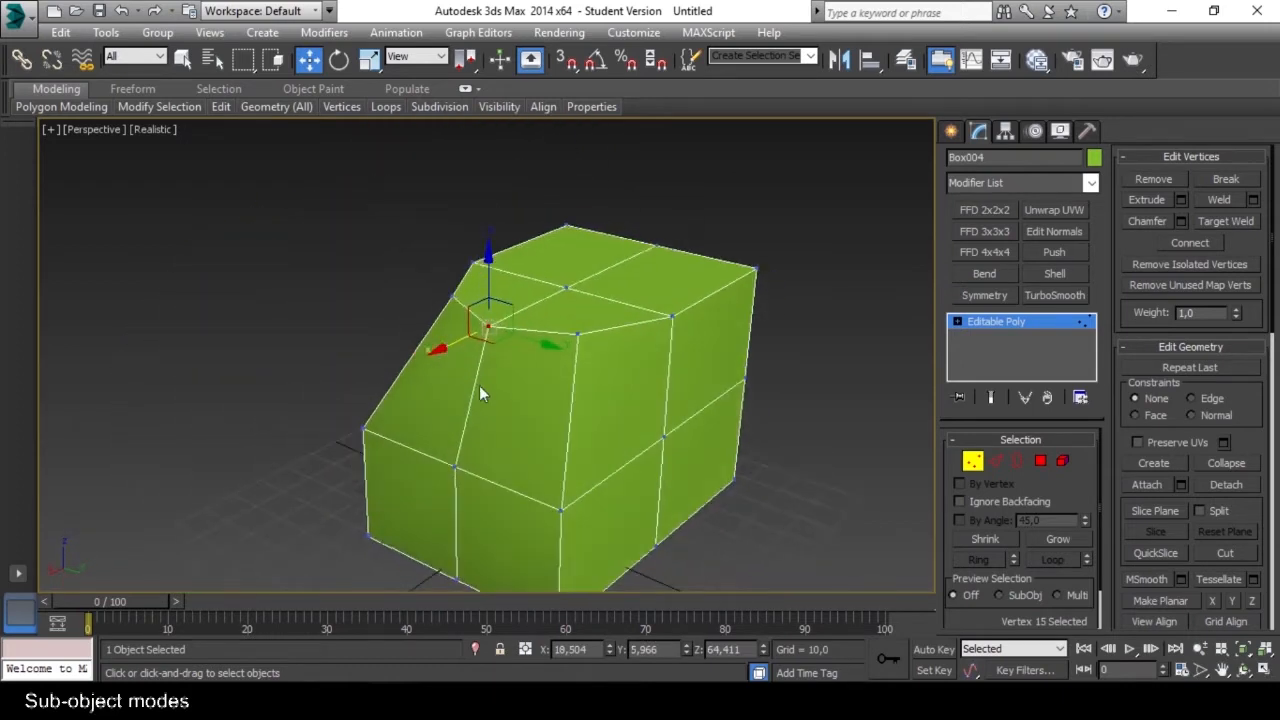
{"action": "left_click", "coordinate": [516, 420]}
{"action": "middle_click_drag", "start_coordinate": [516, 420], "coordinate": [571, 393]}
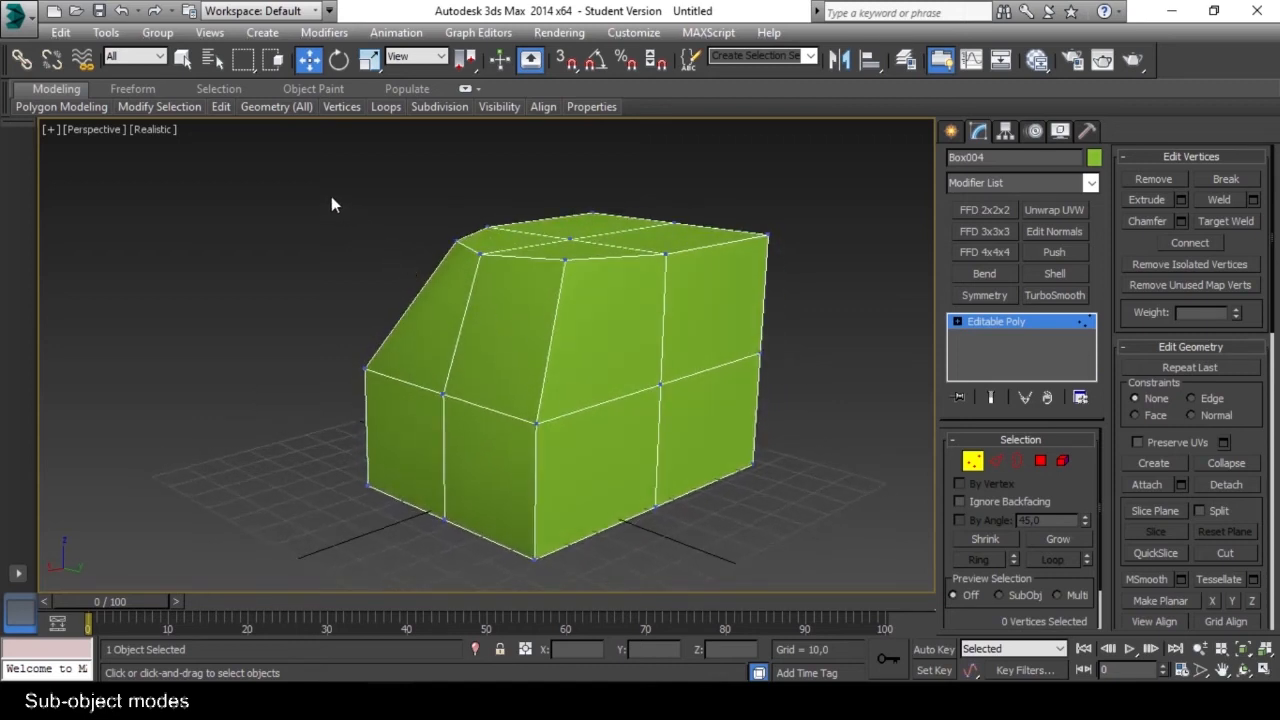
Select all vertices of the box, clear the selection, and turn on Ignore Backfacing.
{"action": "left_click_drag", "start_coordinate": [812, 545], "coordinate": [816, 582]}
{"action": "middle_click_drag", "start_coordinate": [557, 447], "coordinate": [479, 447], "text": "alt"}
{"action": "middle_click_drag", "start_coordinate": [711, 379], "coordinate": [656, 371]}
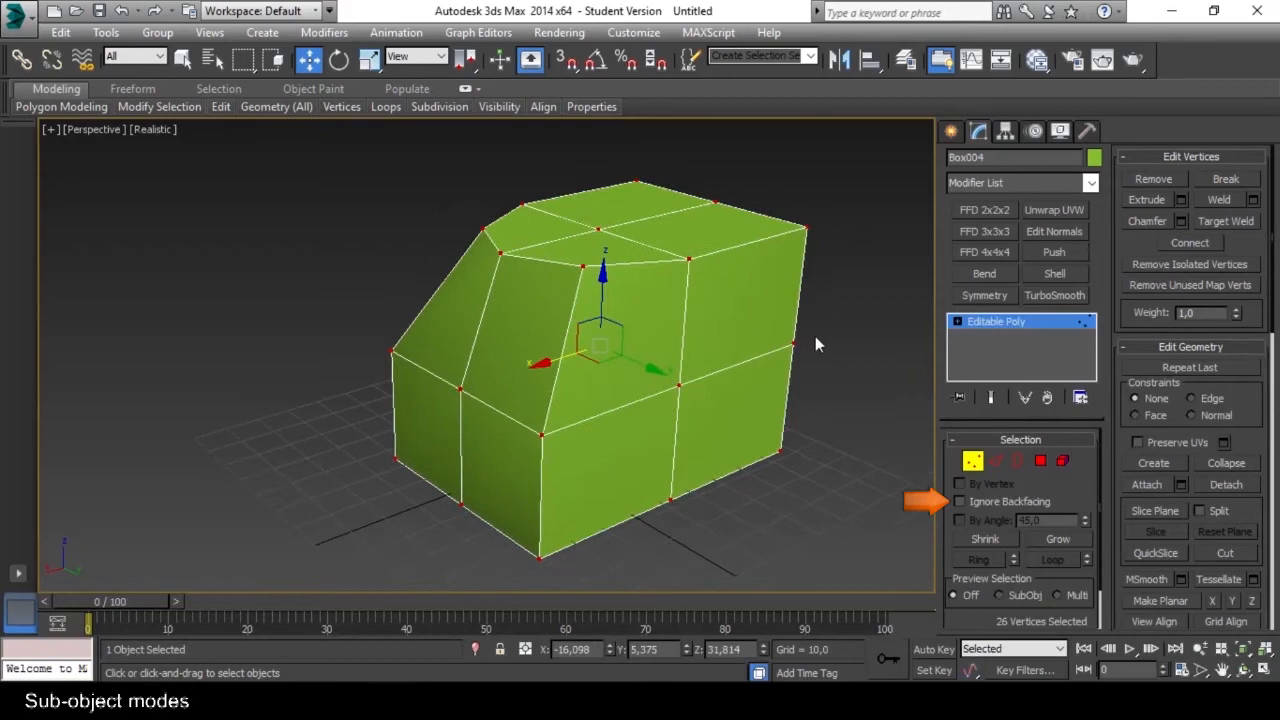
{"action": "left_click", "coordinate": [819, 335]}
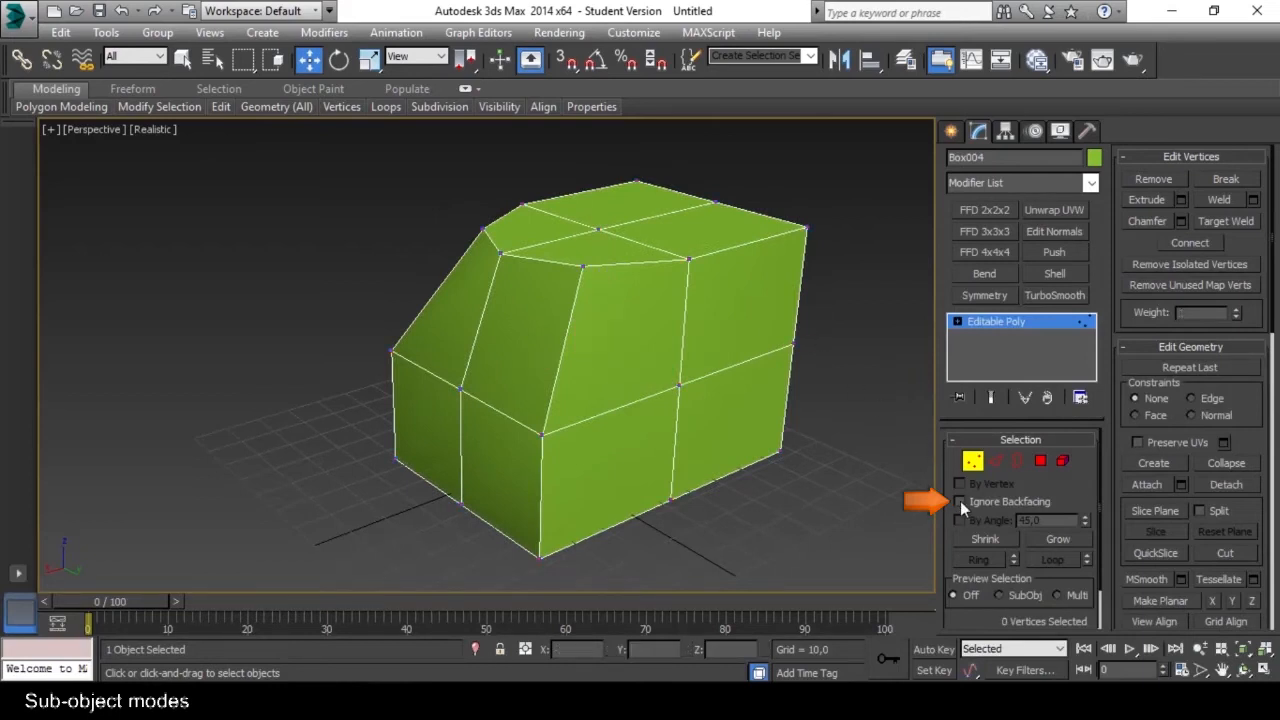
{"action": "middle_click_drag", "start_coordinate": [727, 470], "coordinate": [712, 441], "text": "alt"}
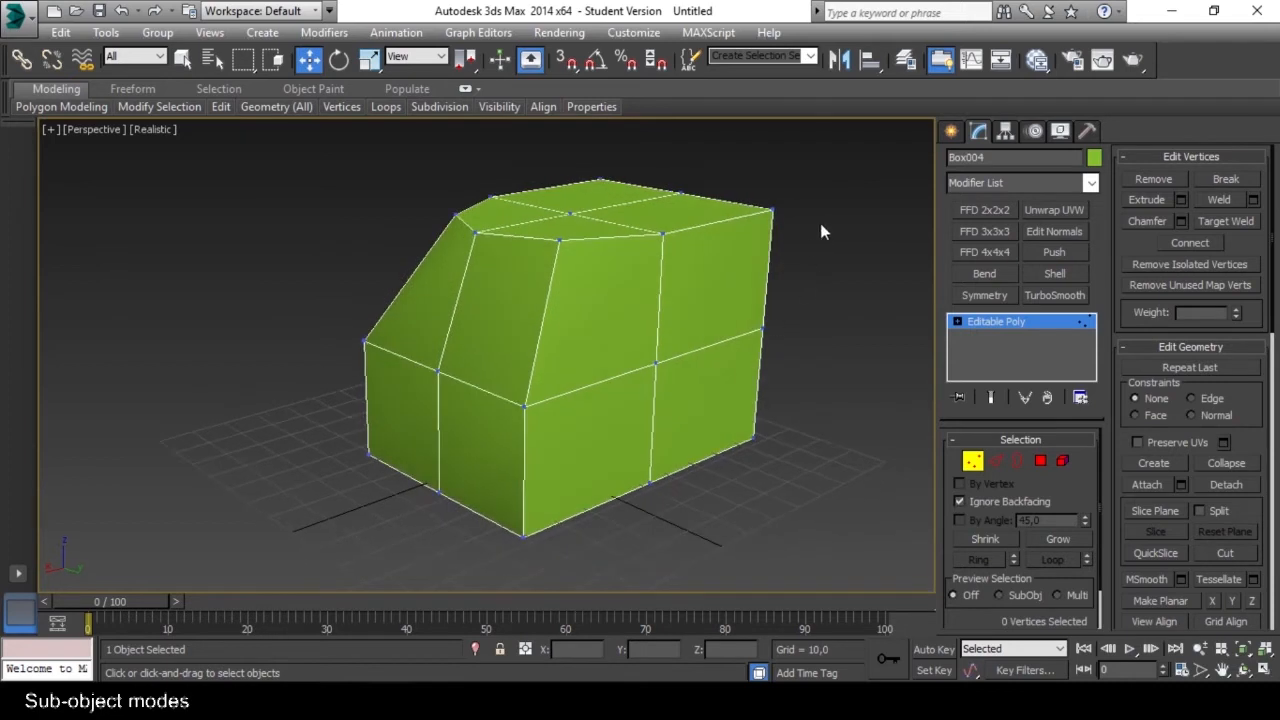
In Edge mode, select an edge on the box's top face, scale it down and rotate it about Z.
{"action": "left_click_drag", "start_coordinate": [635, 325], "coordinate": [318, 566]}
{"action": "middle_click_drag", "start_coordinate": [362, 410], "coordinate": [631, 430], "text": "alt"}
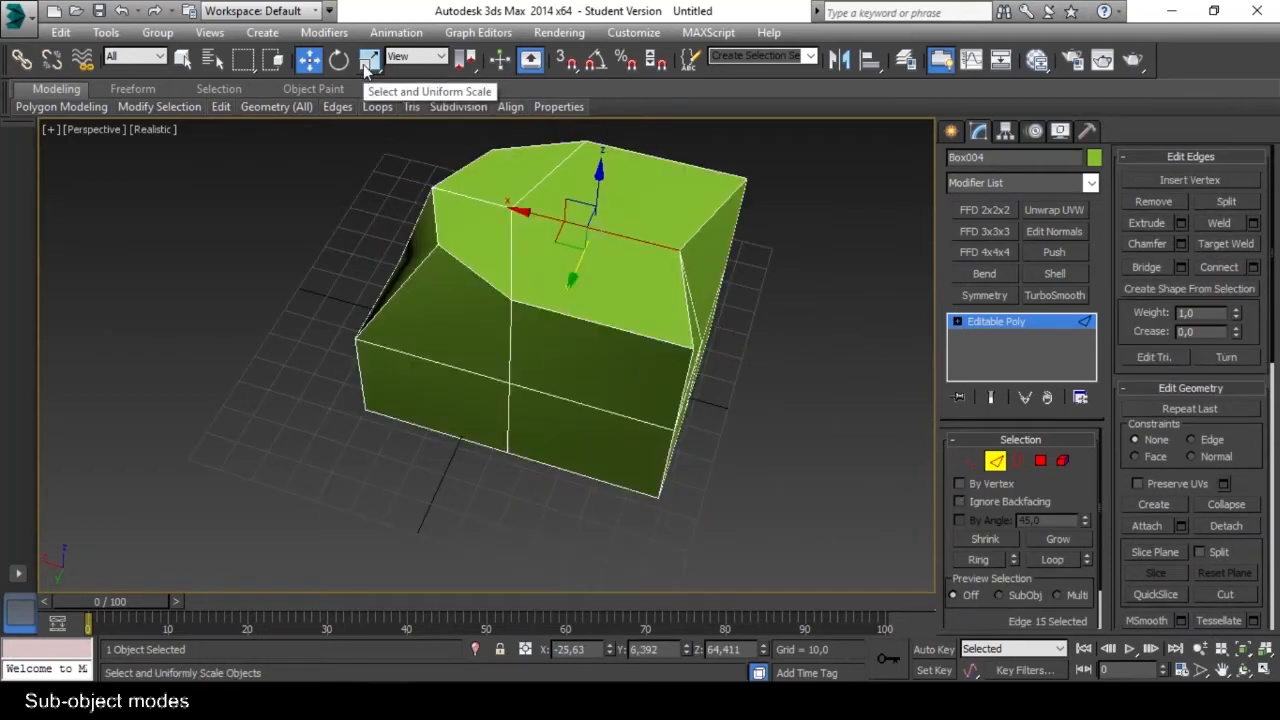
{"action": "left_click", "coordinate": [365, 65]}
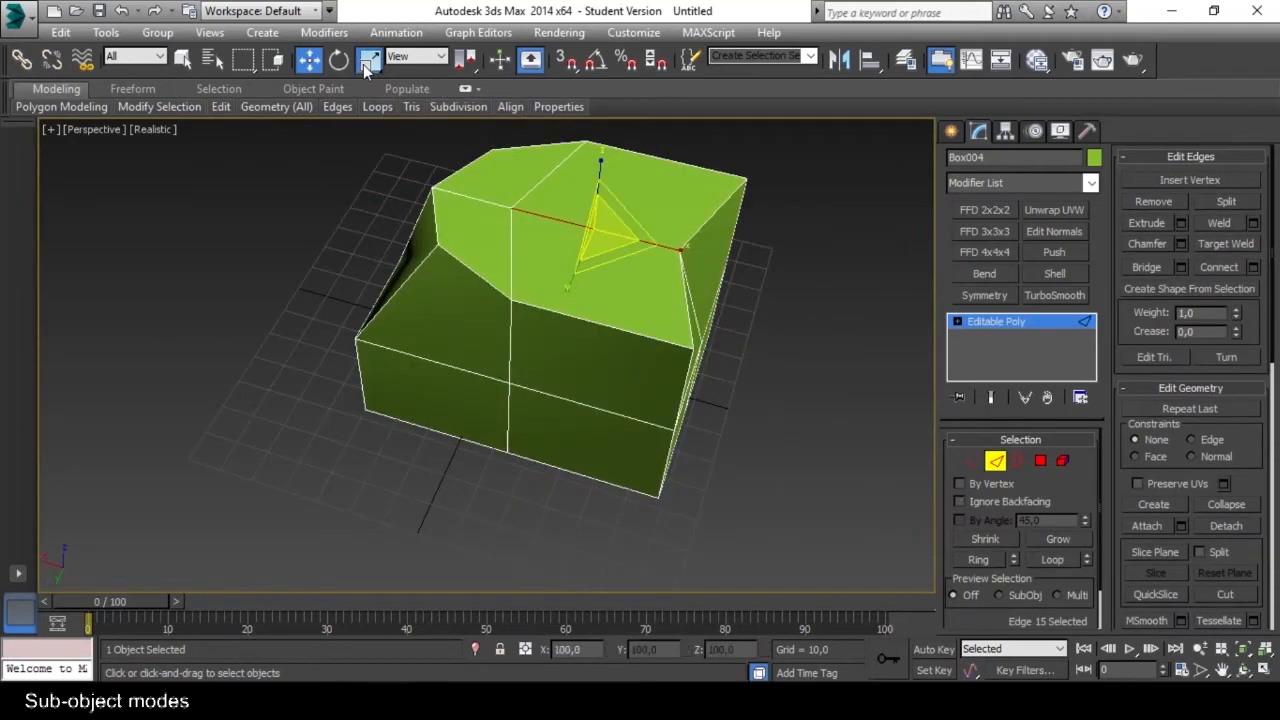
{"action": "left_click_drag", "start_coordinate": [692, 244], "coordinate": [512, 283]}
{"action": "key", "text": "e"}
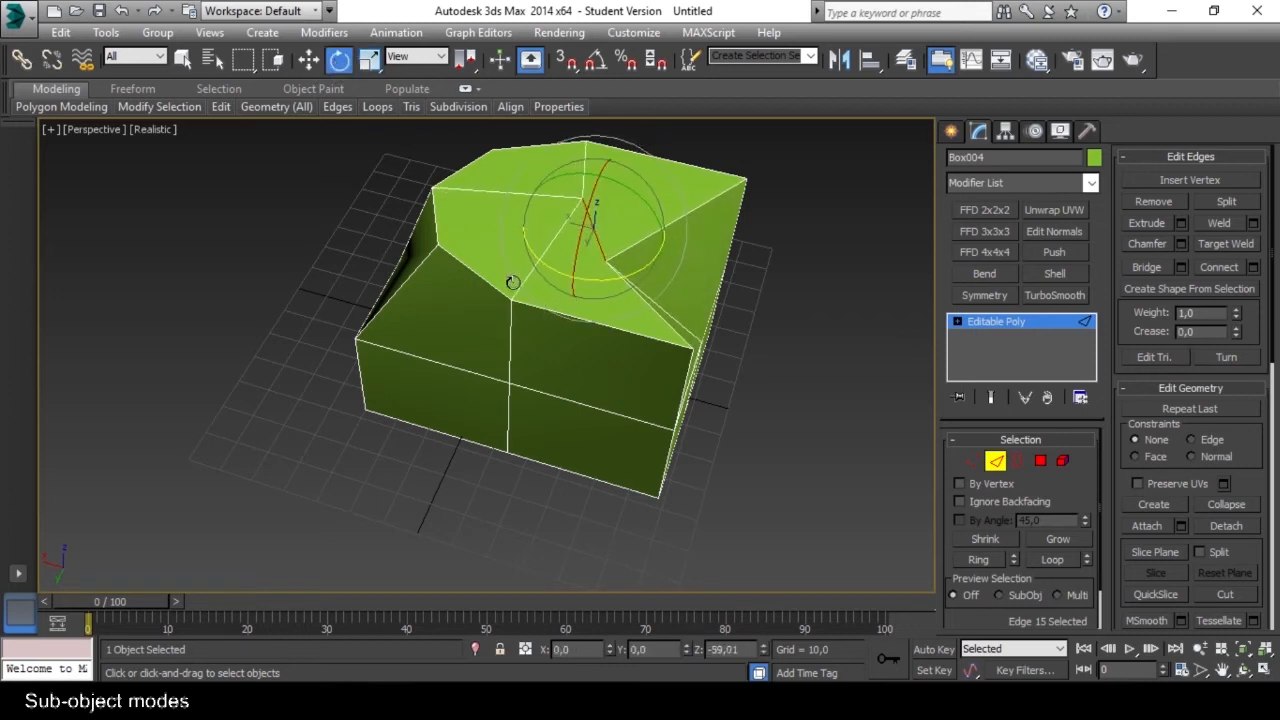
{"action": "middle_click_drag", "start_coordinate": [740, 266], "coordinate": [571, 286], "text": "alt"}
{"action": "left_click_drag", "start_coordinate": [571, 286], "coordinate": [636, 224]}
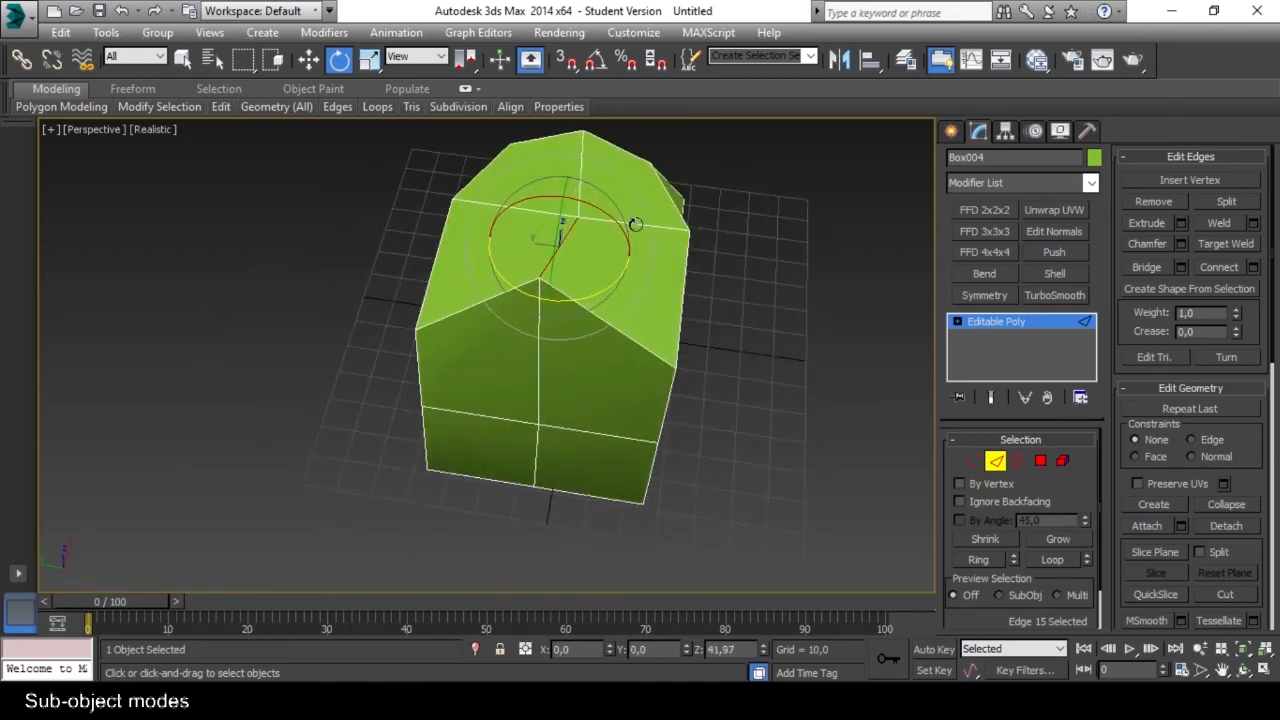
{"action": "middle_click_drag", "start_coordinate": [517, 313], "coordinate": [586, 254], "text": "alt"}
Move the rotated top edge upward along Z.
{"action": "left_click", "coordinate": [312, 62]}
{"action": "left_click_drag", "start_coordinate": [584, 198], "coordinate": [585, 155]}
{"action": "middle_click_drag", "start_coordinate": [590, 235], "coordinate": [808, 333], "text": "alt"}
Select the neighbouring edge on the upper rim of the box, scale it down and move it along X.
{"action": "left_click", "coordinate": [627, 341]}
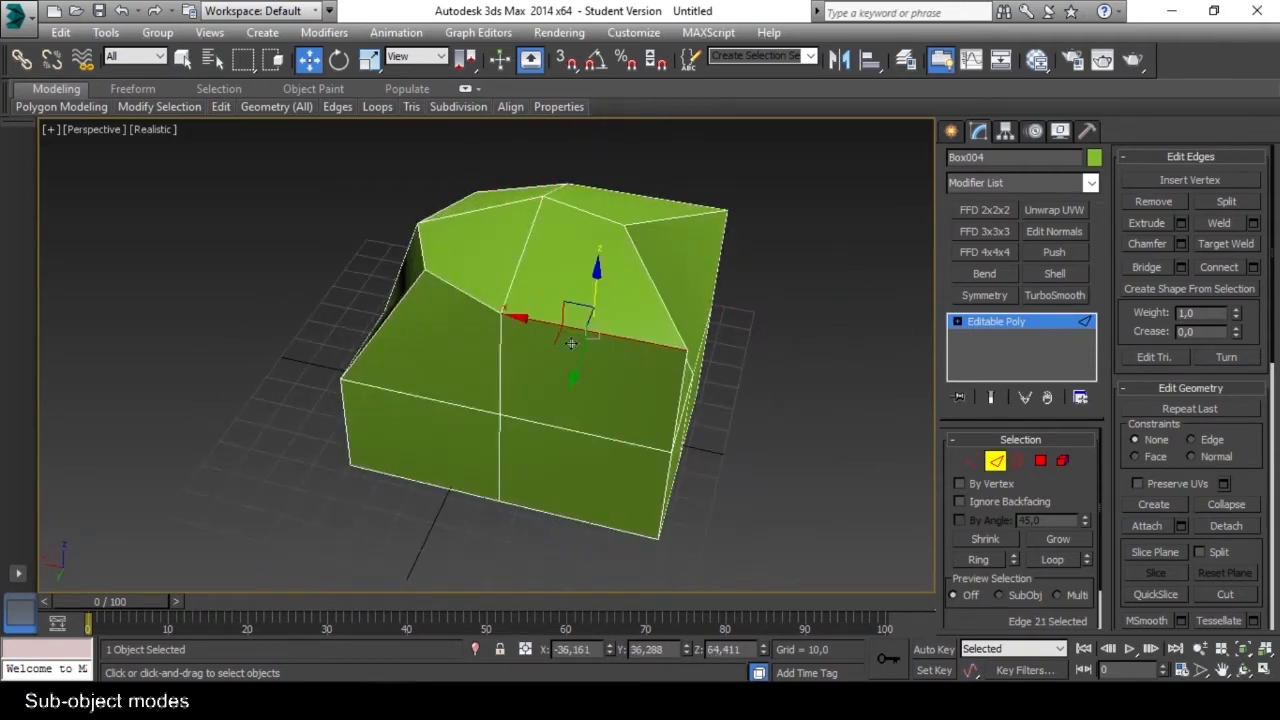
{"action": "middle_click_drag", "start_coordinate": [572, 344], "coordinate": [634, 318], "text": "alt"}
{"action": "left_click", "coordinate": [371, 62]}
{"action": "left_click_drag", "start_coordinate": [563, 334], "coordinate": [531, 385]}
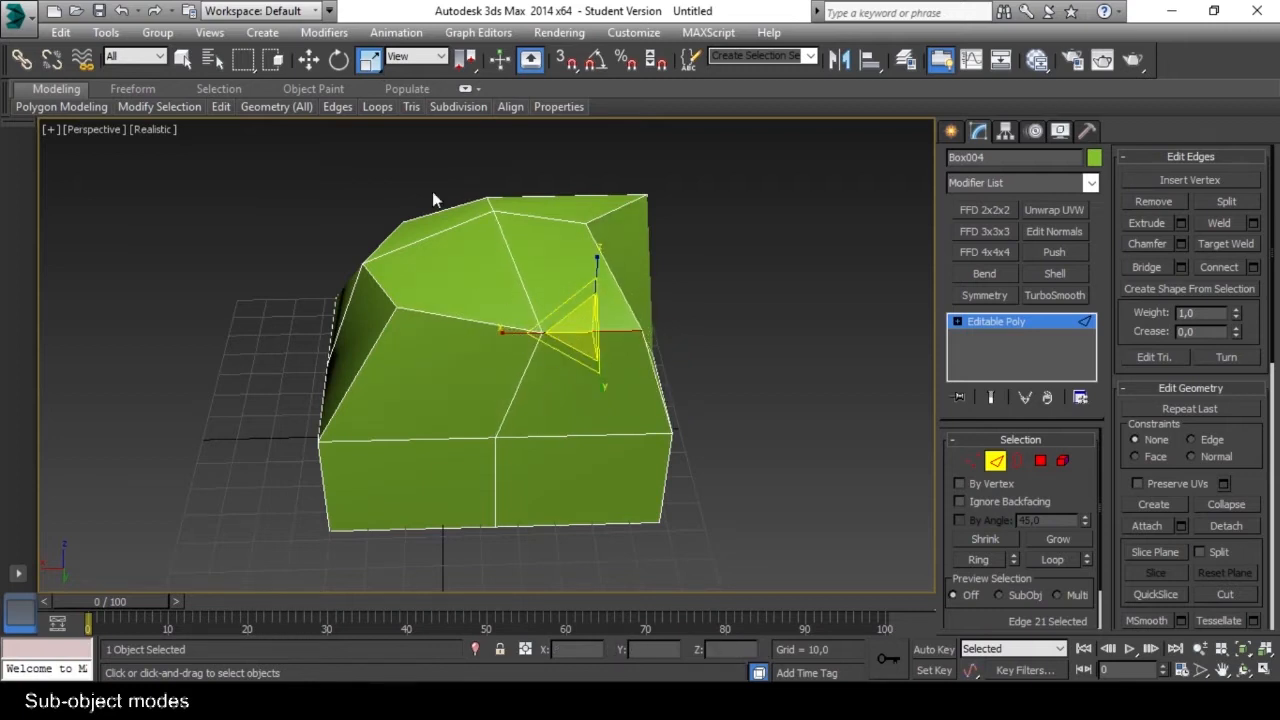
{"action": "left_click", "coordinate": [308, 60]}
{"action": "left_click_drag", "start_coordinate": [527, 334], "coordinate": [464, 337]}
{"action": "middle_click_drag", "start_coordinate": [386, 322], "coordinate": [650, 418], "text": "alt"}
Switch through Border to Polygon mode and select individual polygons on different faces of the box.
{"action": "key", "text": "3"}
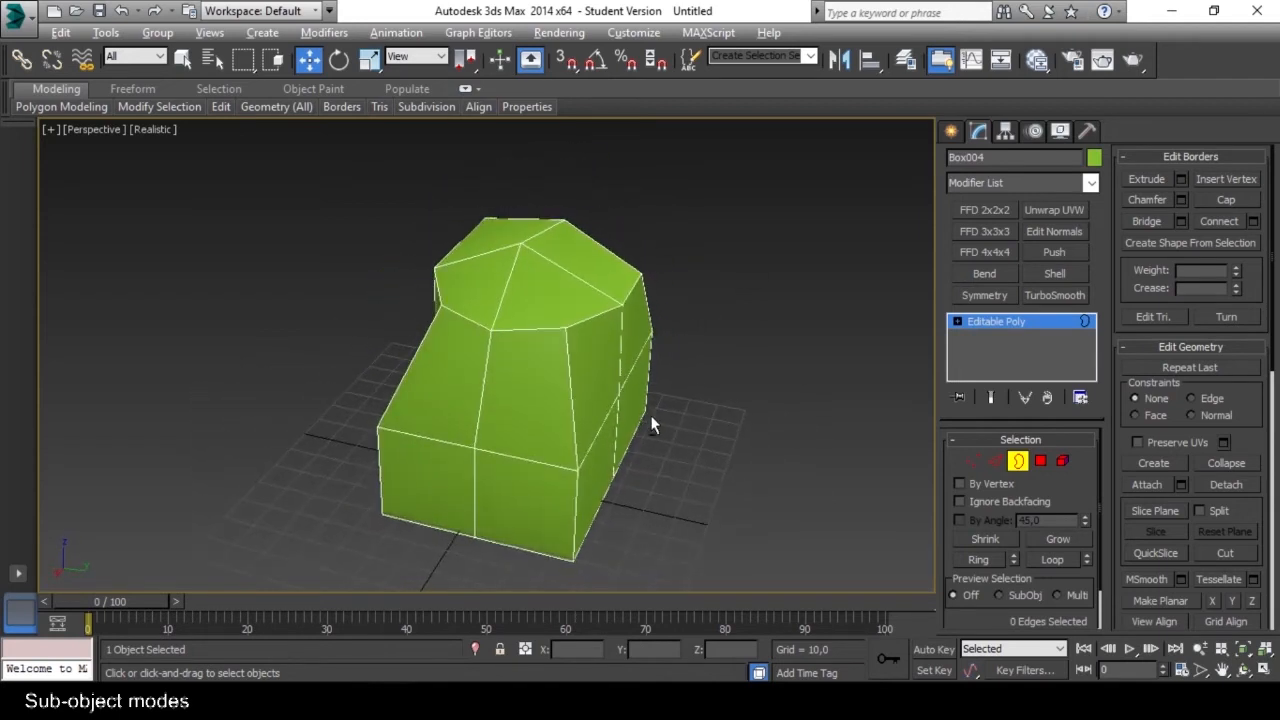
{"action": "left_click", "coordinate": [1040, 461]}
{"action": "middle_click_drag", "start_coordinate": [690, 369], "coordinate": [581, 380], "text": "alt"}
{"action": "left_click", "coordinate": [581, 380]}
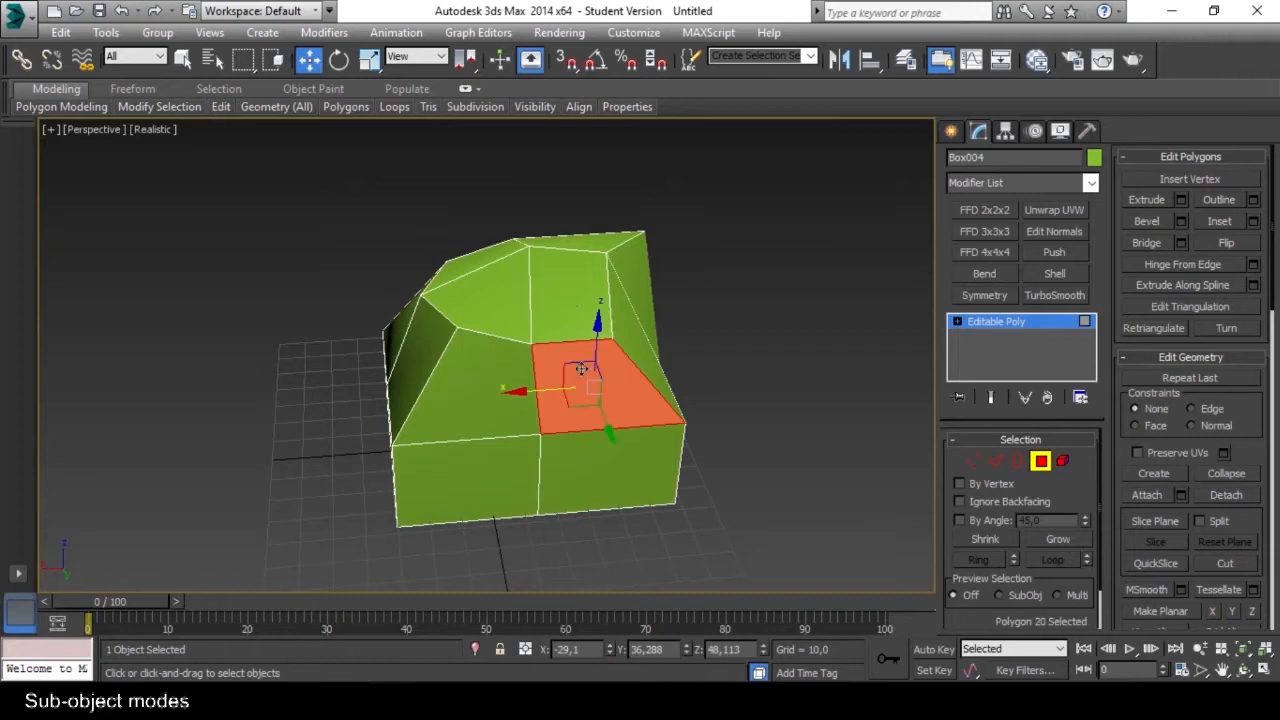
{"action": "left_click", "coordinate": [568, 303]}
{"action": "middle_click_drag", "start_coordinate": [669, 319], "coordinate": [605, 338], "text": "alt"}
{"action": "left_click", "coordinate": [605, 338]}
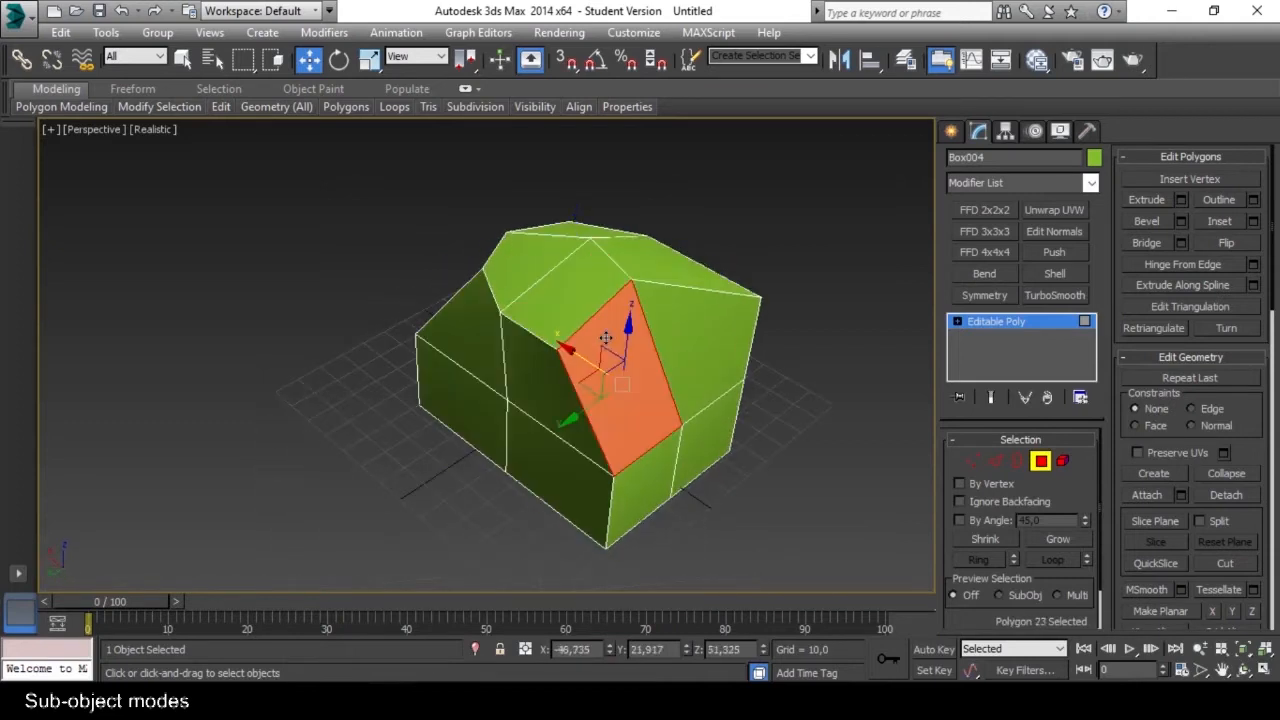
{"action": "left_click", "coordinate": [689, 326]}
{"action": "middle_click_drag", "start_coordinate": [689, 326], "coordinate": [658, 374], "text": "alt"}
Delete one polygon from the top of the mesh and select the border around the hole in Border mode.
{"action": "left_click", "coordinate": [592, 210]}
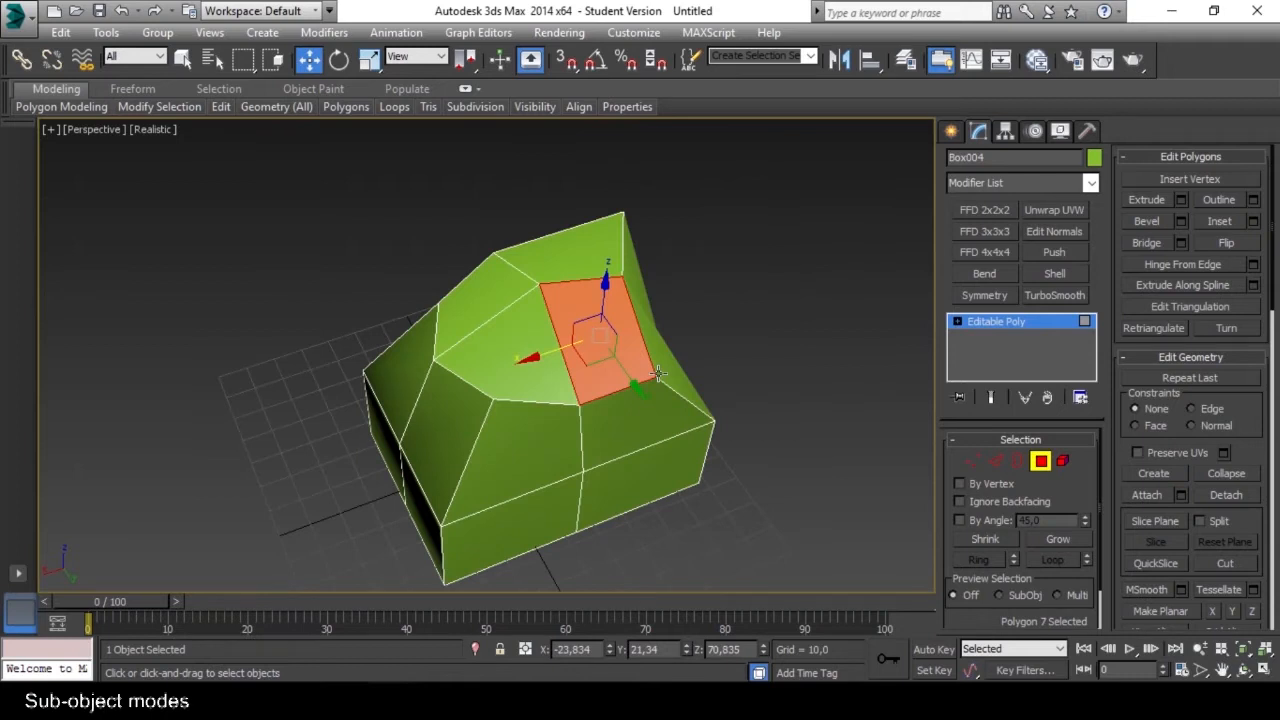
{"action": "key", "text": "Delete"}
{"action": "middle_click_drag", "start_coordinate": [694, 404], "coordinate": [624, 334], "text": "alt"}
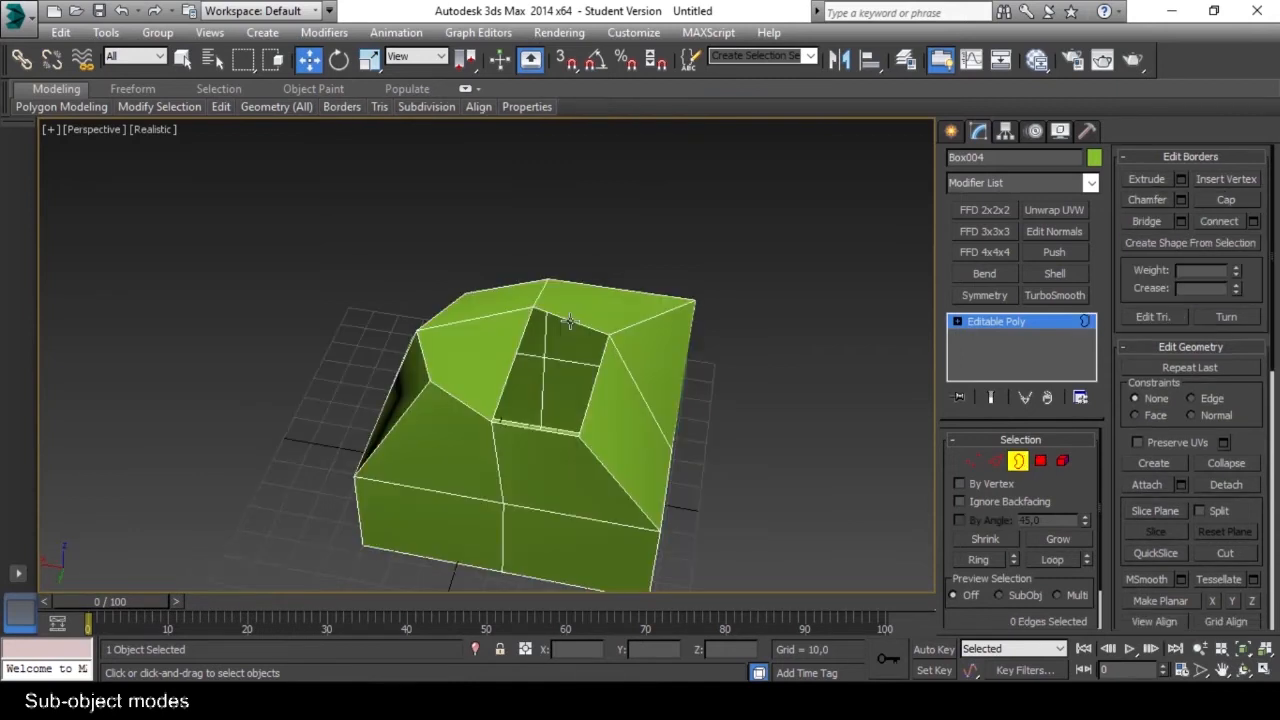
{"action": "left_click", "coordinate": [563, 321]}
{"action": "middle_click_drag", "start_coordinate": [584, 383], "coordinate": [771, 377], "text": "alt"}
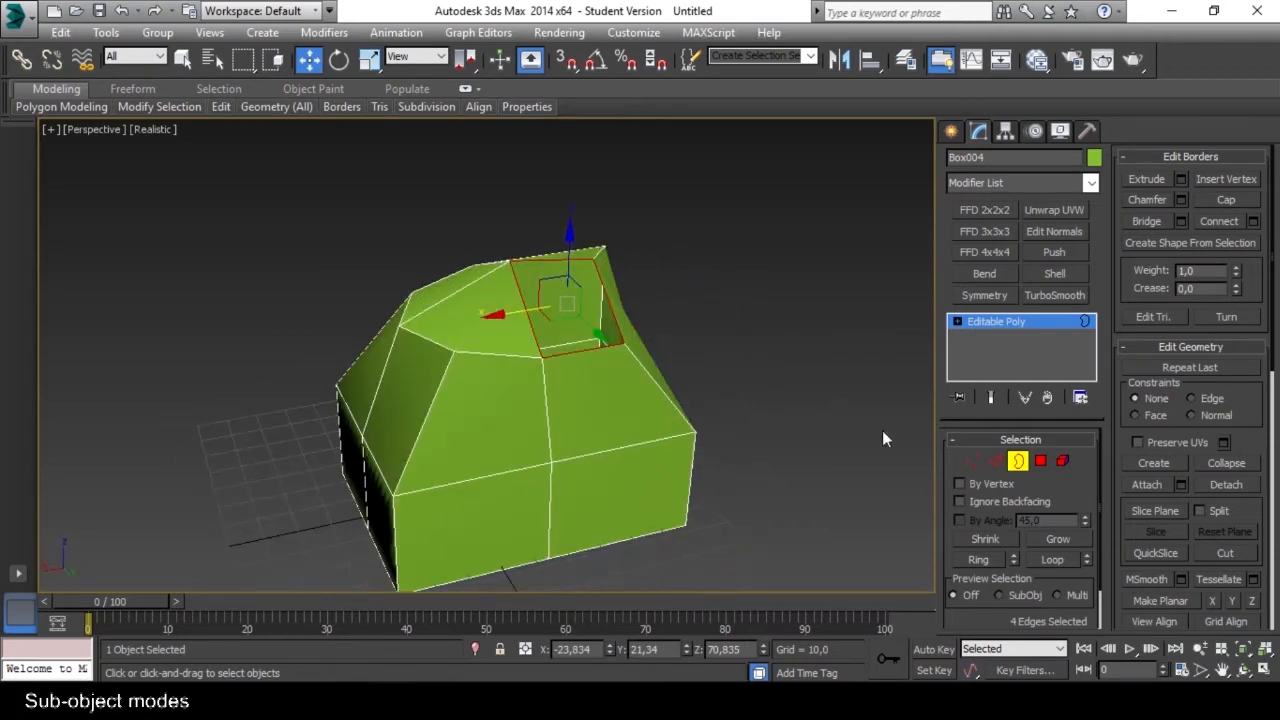
In Element mode, select the whole mesh and clone it along X to about X -135 using Clone To Element.
{"action": "left_click", "coordinate": [1063, 462]}
{"action": "middle_click_drag", "start_coordinate": [733, 452], "coordinate": [826, 418], "text": "alt"}
{"action": "middle_click_drag", "start_coordinate": [715, 391], "coordinate": [555, 383], "text": "alt"}
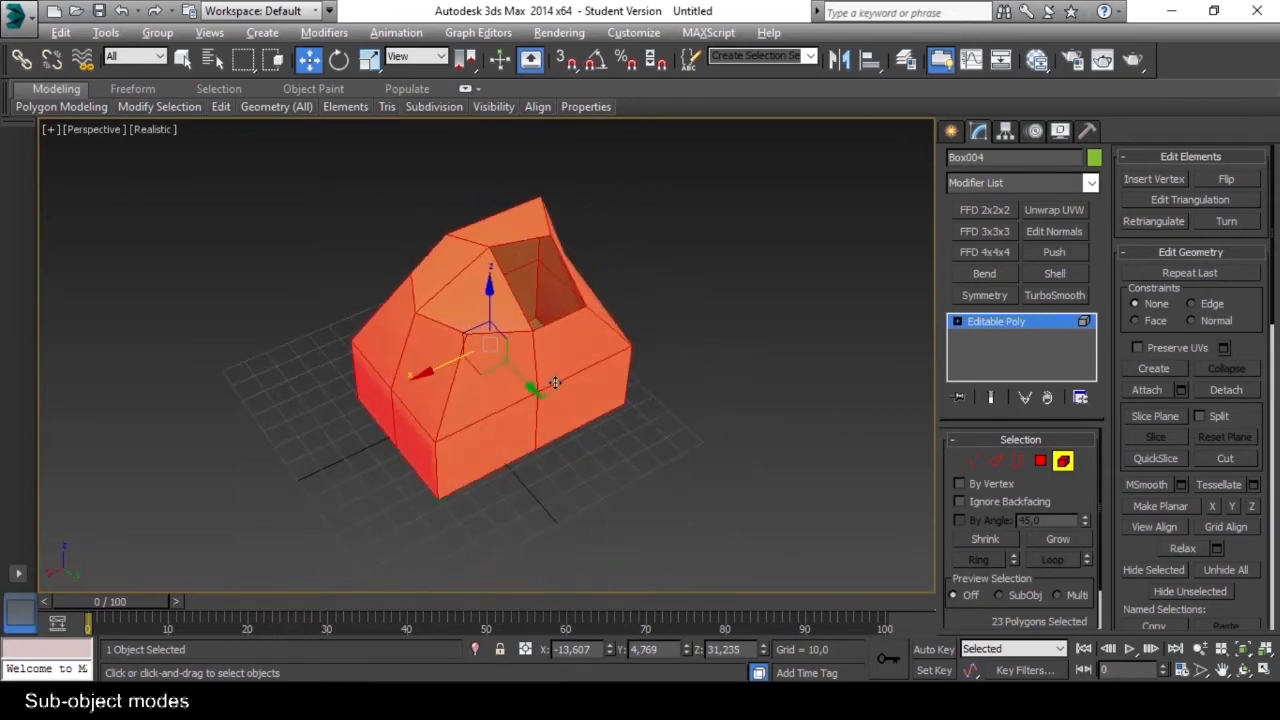
{"action": "mouse_move", "coordinate": [420, 376]}
{"action": "left_mouse_down", "text": "shift"}
{"action": "mouse_move", "coordinate": [505, 320]}
{"action": "mouse_move", "coordinate": [682, 286]}
{"action": "left_mouse_up", "text": "shift"}
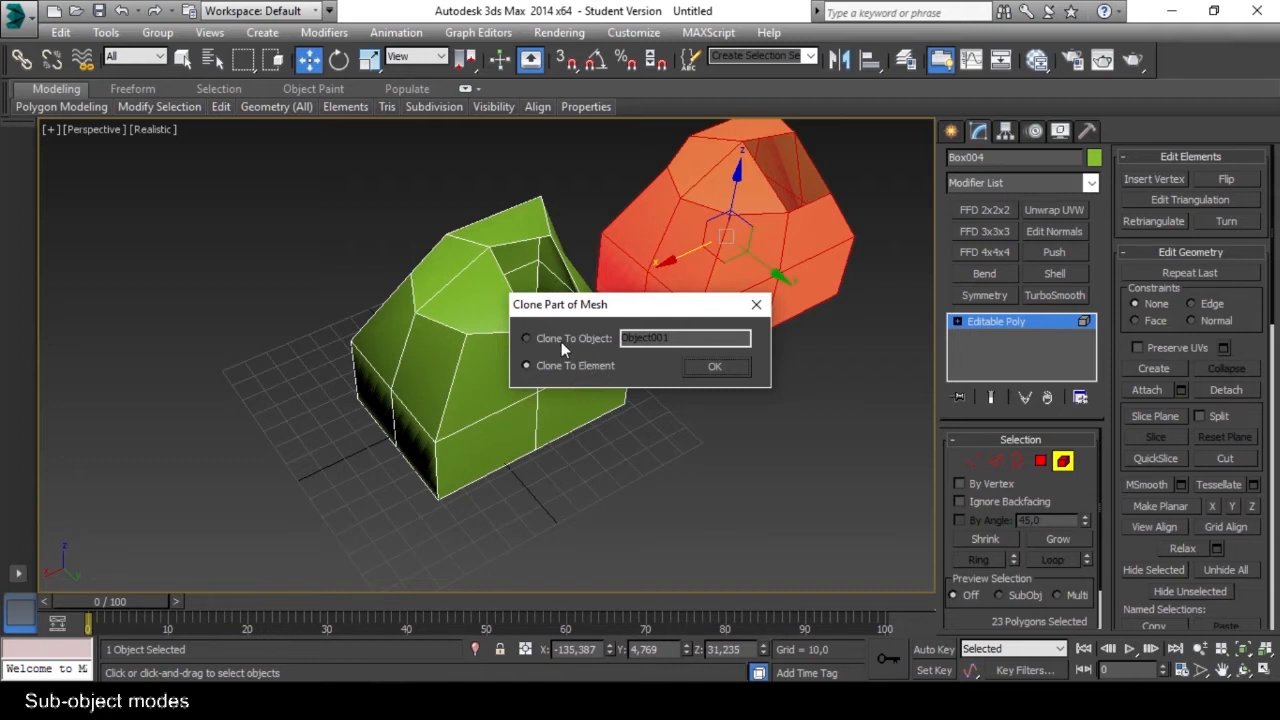
{"action": "left_click", "coordinate": [714, 370]}
{"action": "middle_click_drag", "start_coordinate": [687, 399], "coordinate": [660, 430], "text": "alt"}
Select the original and the cloned elements in turn, ending with the clone selected.
{"action": "left_click", "coordinate": [663, 426]}
{"action": "left_click", "coordinate": [652, 358]}
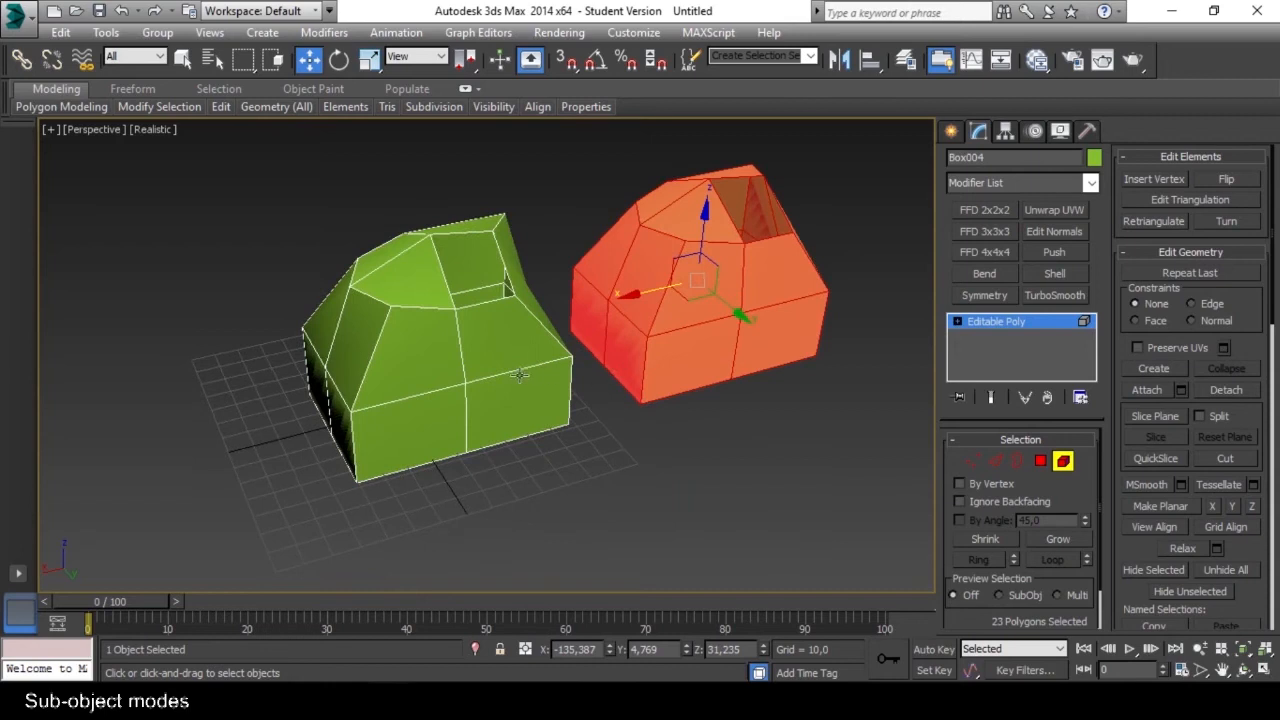
{"action": "left_click", "coordinate": [518, 375]}
{"action": "left_click", "coordinate": [682, 340]}
{"action": "left_click", "coordinate": [511, 385]}
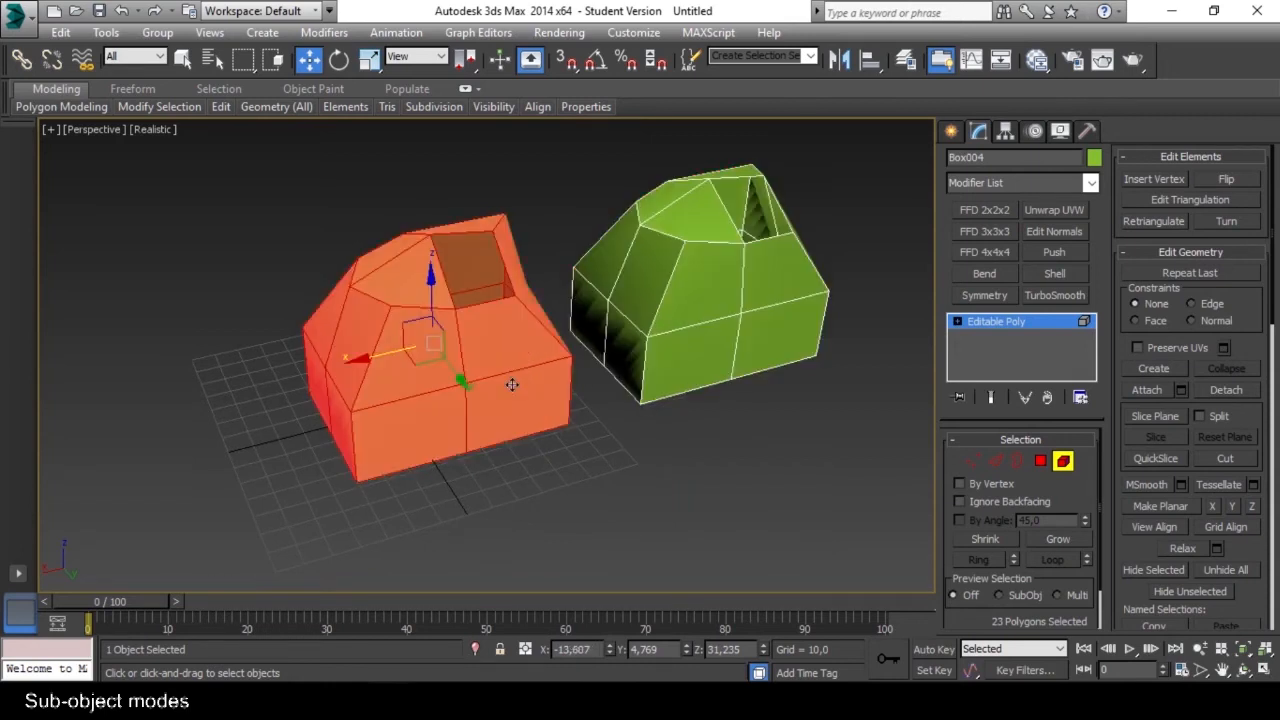
{"action": "middle_click_drag", "start_coordinate": [520, 379], "coordinate": [651, 427], "text": "alt"}
{"action": "left_click", "coordinate": [615, 314]}
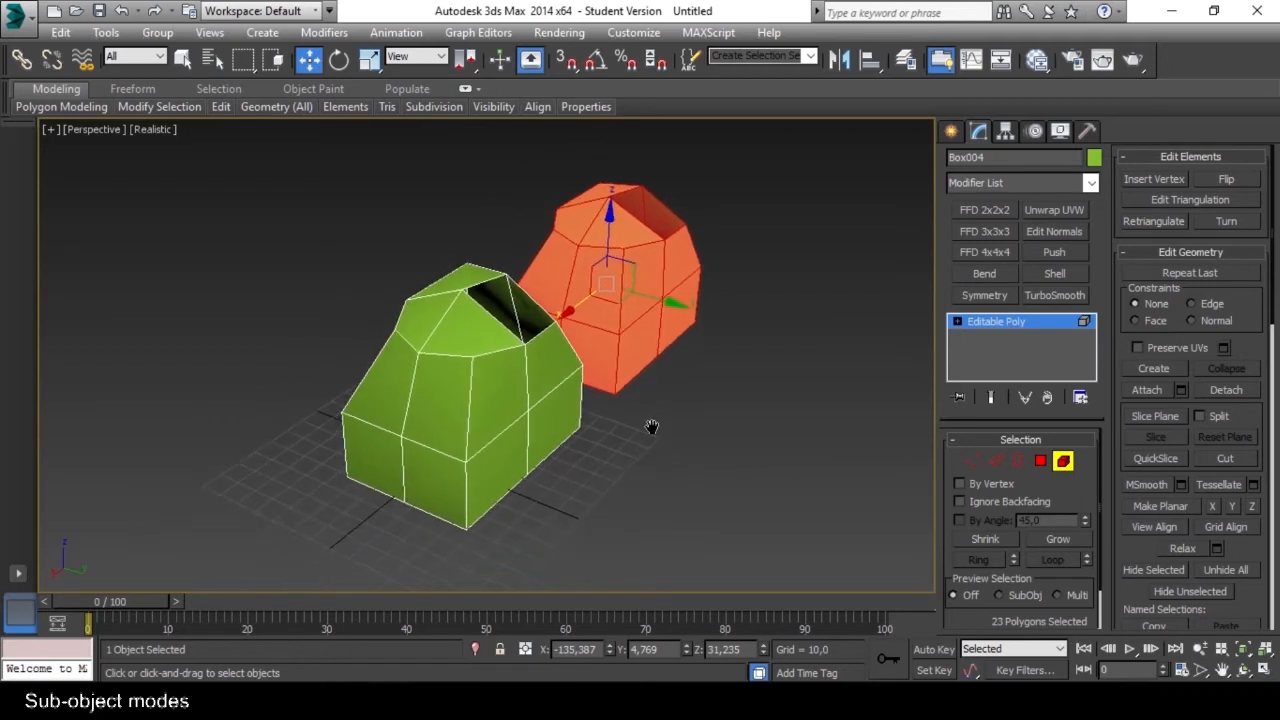
Return to object level and move the whole two-element object to about X -8.3, Y -1.1.
{"action": "left_click", "coordinate": [1064, 463]}
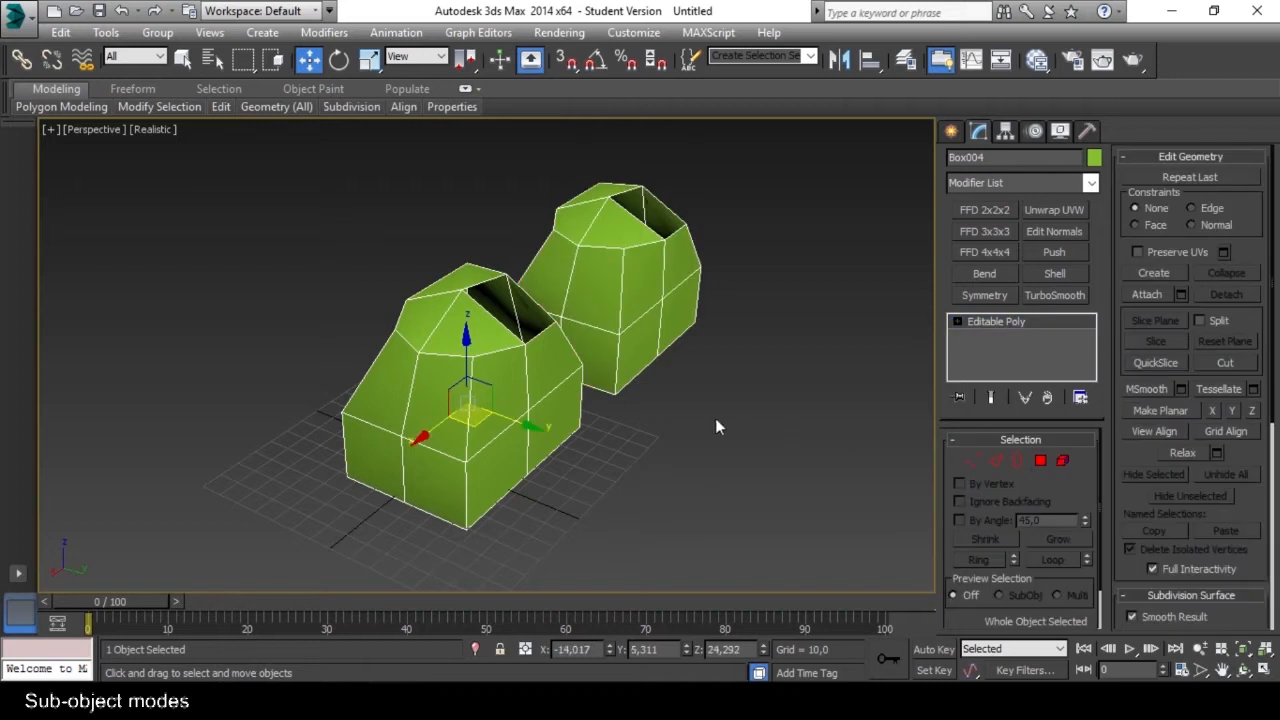
{"action": "mouse_move", "coordinate": [424, 435]}
{"action": "left_mouse_down"}
{"action": "mouse_move", "coordinate": [366, 477]}
{"action": "mouse_move", "coordinate": [414, 442]}
{"action": "left_mouse_up"}
{"action": "middle_click_drag", "start_coordinate": [680, 405], "coordinate": [507, 440], "text": "alt"}
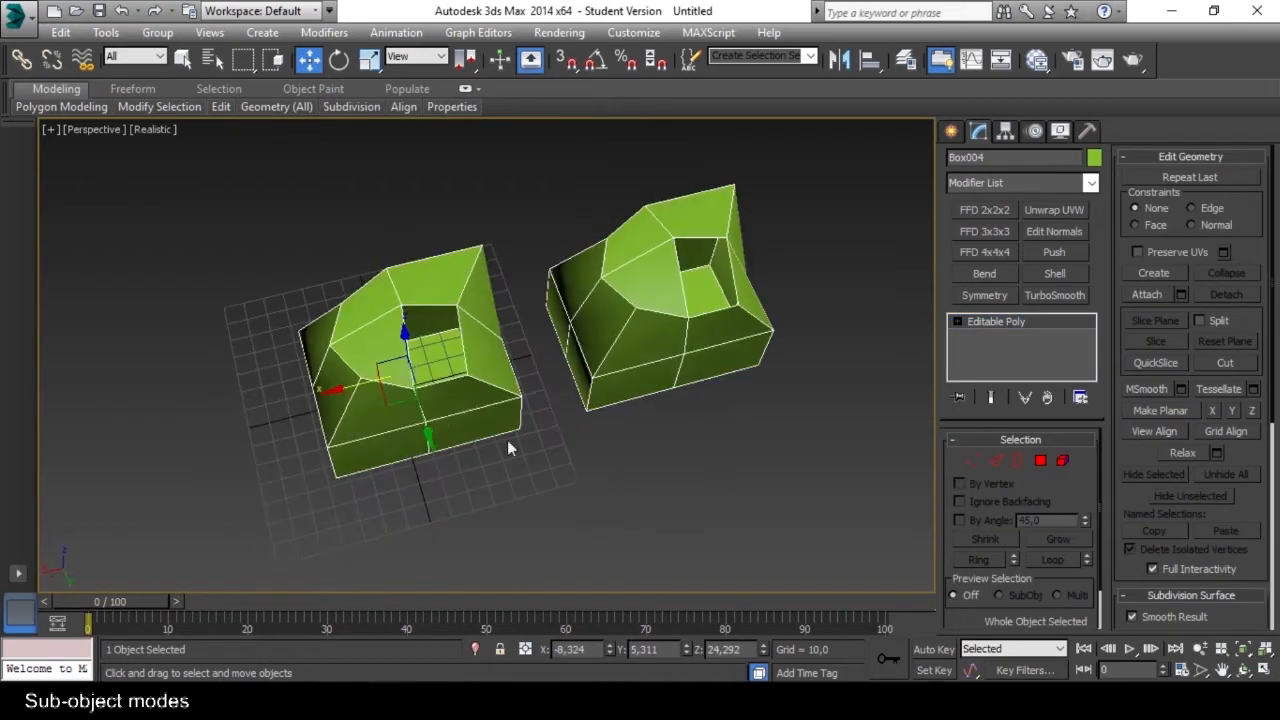
{"action": "mouse_move", "coordinate": [418, 397]}
{"action": "left_mouse_down"}
{"action": "mouse_move", "coordinate": [430, 439]}
{"action": "mouse_move", "coordinate": [420, 404]}
{"action": "left_mouse_up"}
{"action": "middle_click_drag", "start_coordinate": [412, 417], "coordinate": [539, 428], "text": "alt"}
{"action": "mouse_move", "coordinate": [637, 452]}
{"action": "left_mouse_down"}
{"action": "mouse_move", "coordinate": [560, 456]}
{"action": "mouse_move", "coordinate": [617, 452]}
{"action": "left_mouse_up"}
{"action": "middle_click_drag", "start_coordinate": [714, 451], "coordinate": [541, 428], "text": "alt"}
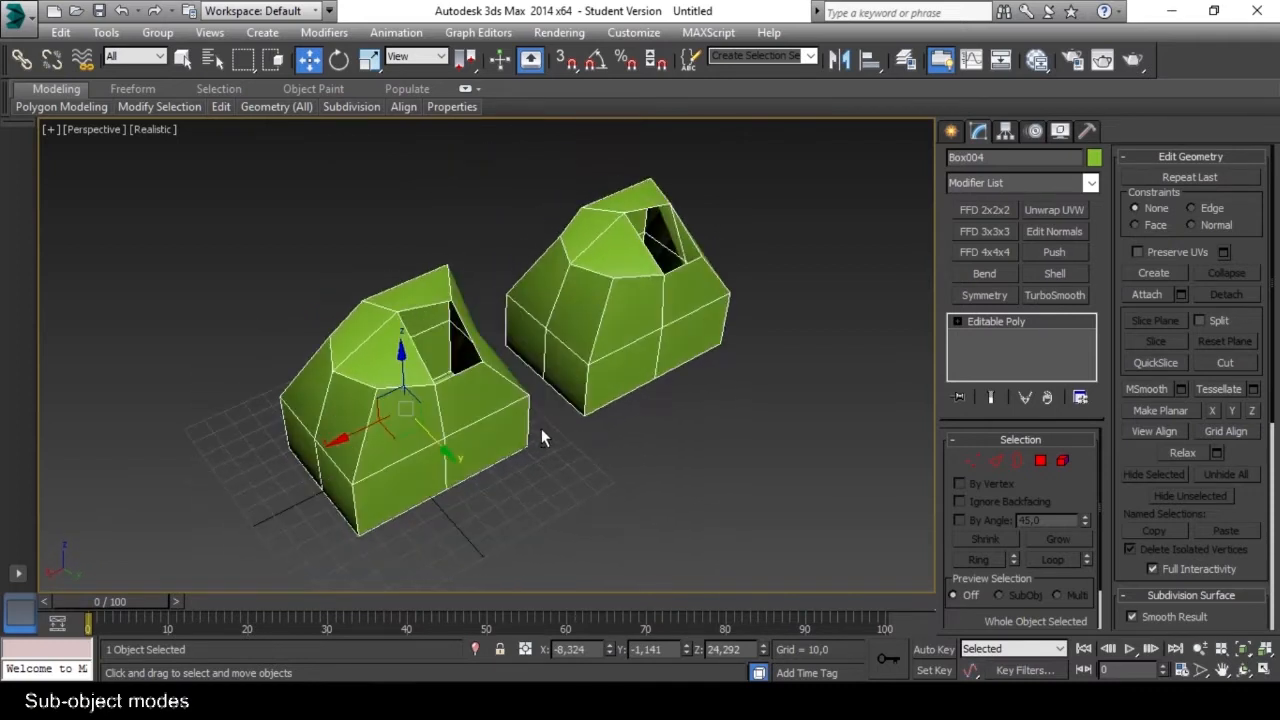
In Element mode, move the cloned element along Y and delete it.
{"action": "middle_click_drag", "start_coordinate": [589, 341], "coordinate": [604, 387], "text": "alt"}
{"action": "left_click", "coordinate": [1062, 462]}
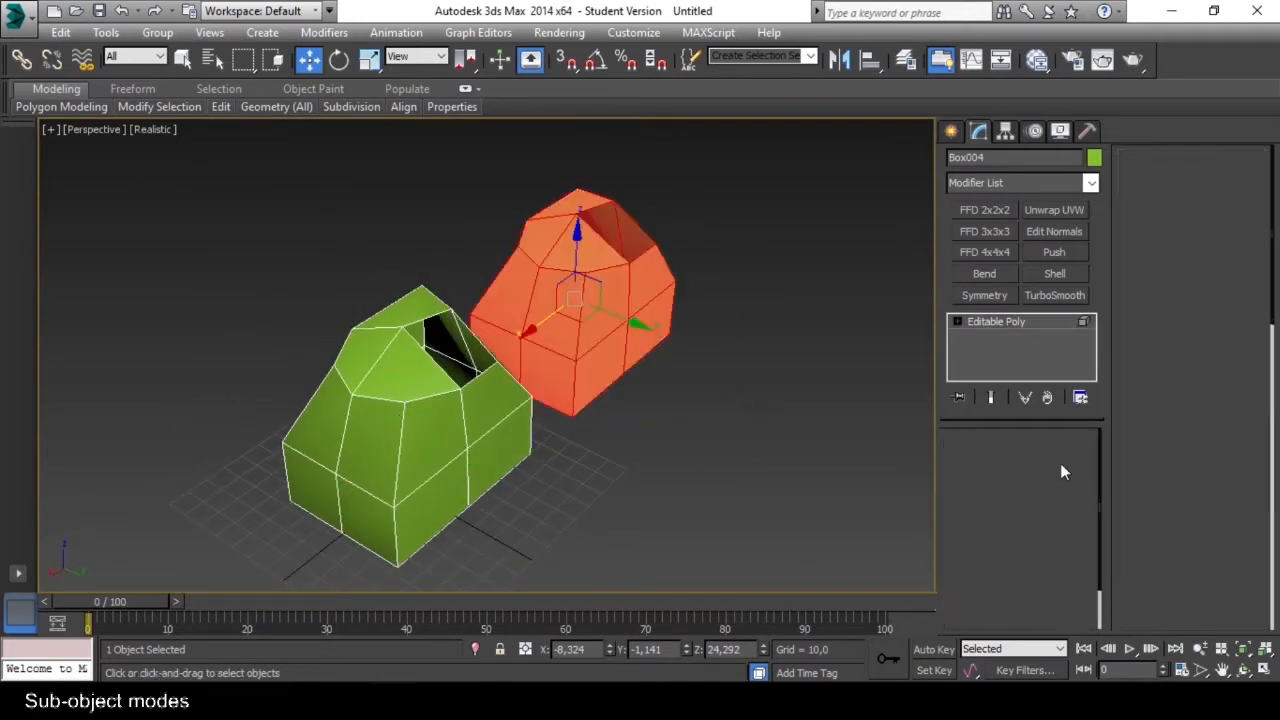
{"action": "left_click_drag", "start_coordinate": [633, 323], "coordinate": [663, 342]}
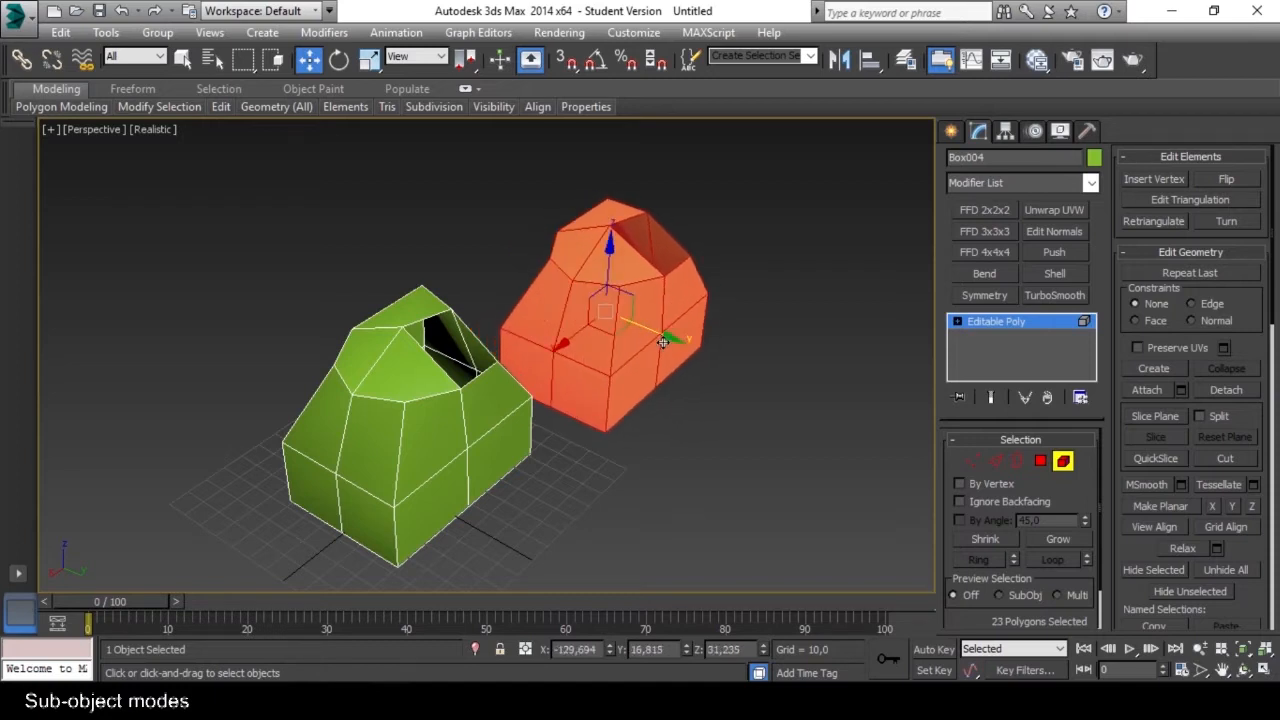
{"action": "key", "text": "Delete"}
In Edge mode, select the ring of parallel horizontal edges running around one half of the mesh.
{"action": "middle_click_drag", "start_coordinate": [443, 463], "coordinate": [396, 391], "text": "alt"}
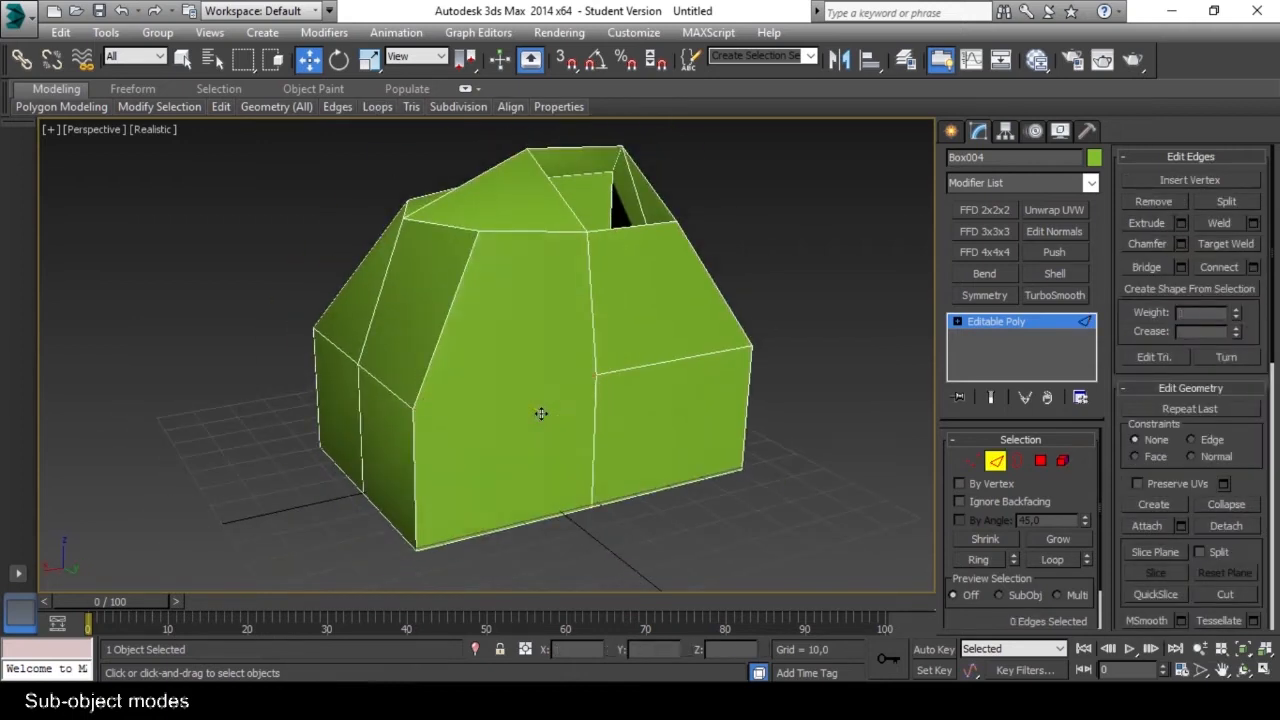
{"action": "middle_click_drag", "start_coordinate": [539, 421], "coordinate": [768, 452], "text": "alt"}
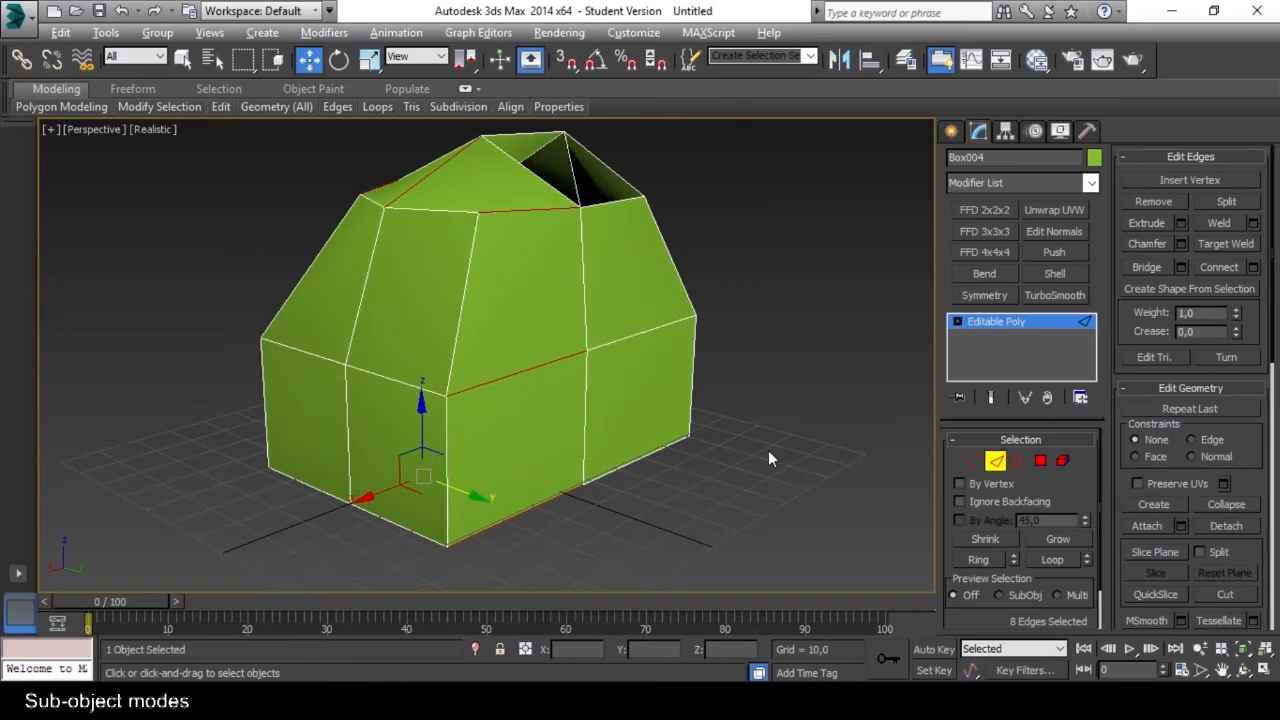
{"action": "key", "text": "alt+r"}
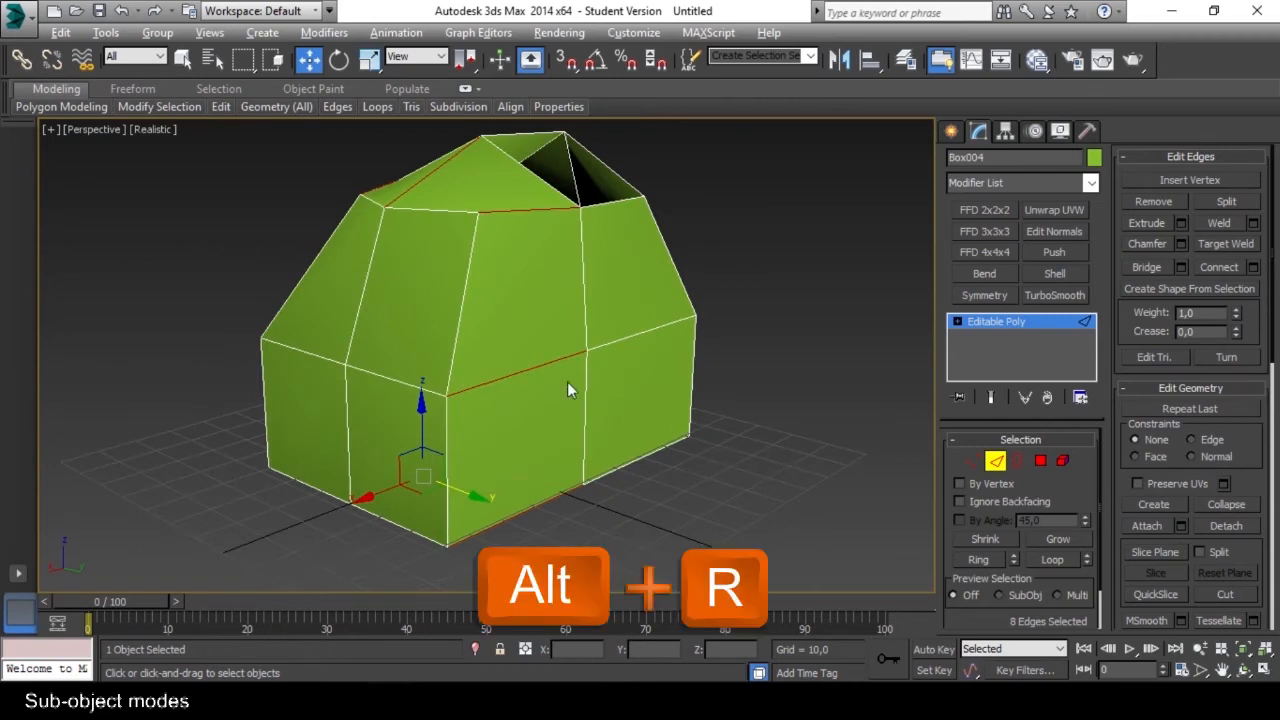
{"action": "mouse_move", "coordinate": [569, 427]}
{"action": "middle_mouse_down"}
{"action": "mouse_move", "coordinate": [586, 418]}
{"action": "mouse_move", "coordinate": [573, 445]}
{"action": "middle_mouse_up"}
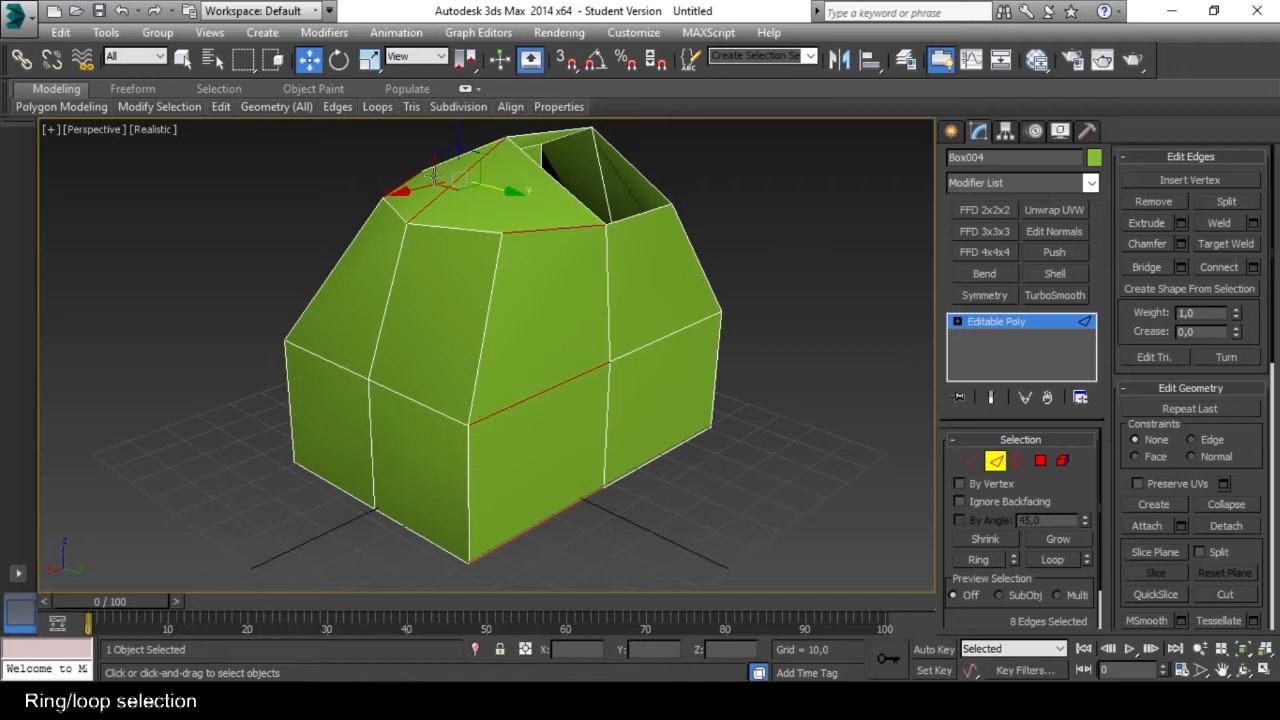
{"action": "mouse_move", "coordinate": [554, 464]}
{"action": "middle_mouse_down", "text": "alt"}
{"action": "mouse_move", "coordinate": [563, 495]}
{"action": "mouse_move", "coordinate": [546, 362]}
{"action": "mouse_move", "coordinate": [523, 403]}
{"action": "mouse_move", "coordinate": [686, 417]}
{"action": "mouse_move", "coordinate": [710, 443]}
{"action": "mouse_move", "coordinate": [571, 500]}
{"action": "mouse_move", "coordinate": [563, 480]}
{"action": "middle_mouse_up", "text": "alt"}
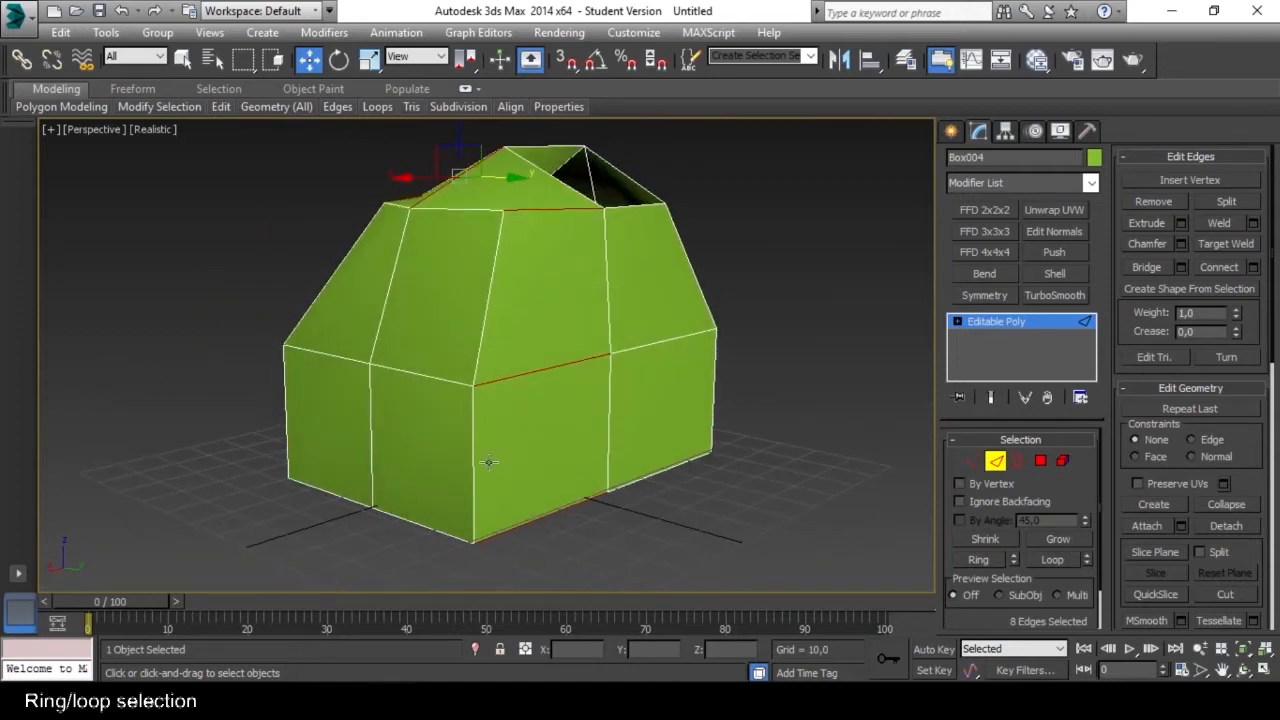
Select the horizontal edge loop around the middle of the mesh and lower it along Z to about 18.2.
{"action": "middle_click_drag", "start_coordinate": [483, 476], "coordinate": [510, 464], "text": "alt"}
{"action": "left_click", "coordinate": [540, 427], "text": "shift"}
{"action": "left_click", "coordinate": [510, 464]}
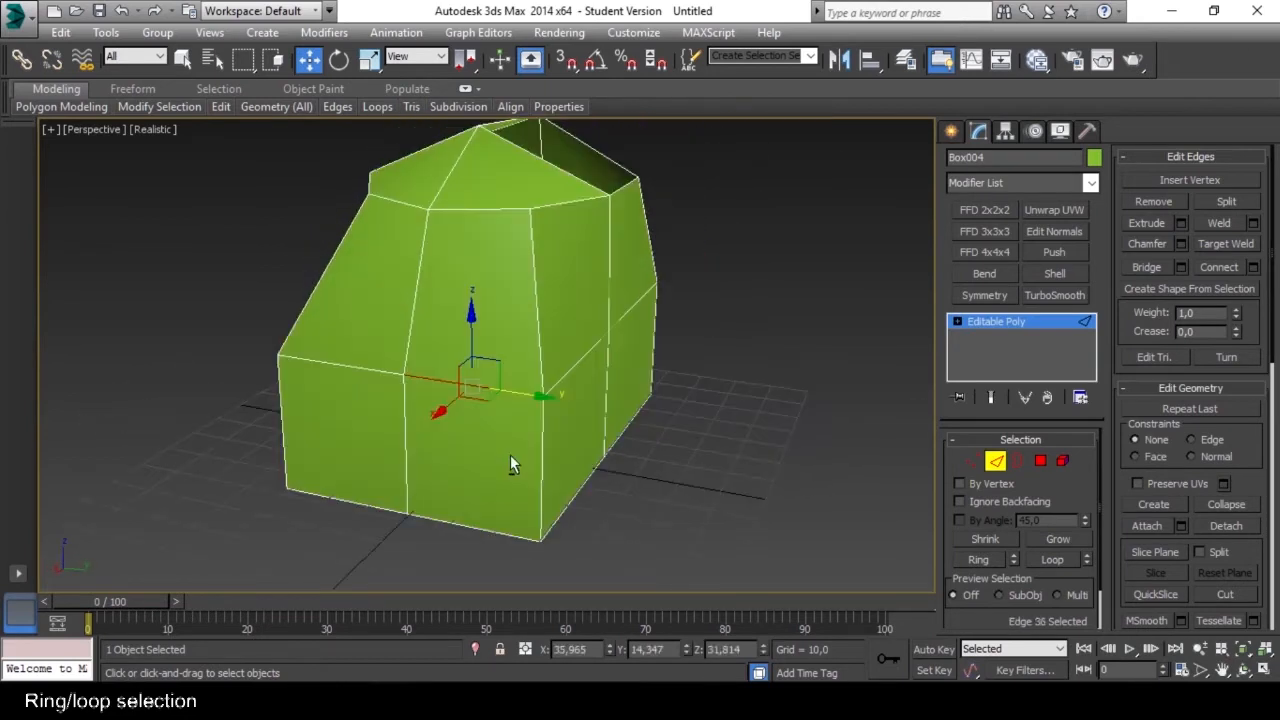
{"action": "key", "text": "alt+l"}
{"action": "middle_click_drag", "start_coordinate": [665, 338], "coordinate": [323, 373], "text": "alt"}
{"action": "middle_click_drag", "start_coordinate": [474, 423], "coordinate": [521, 420], "text": "alt"}
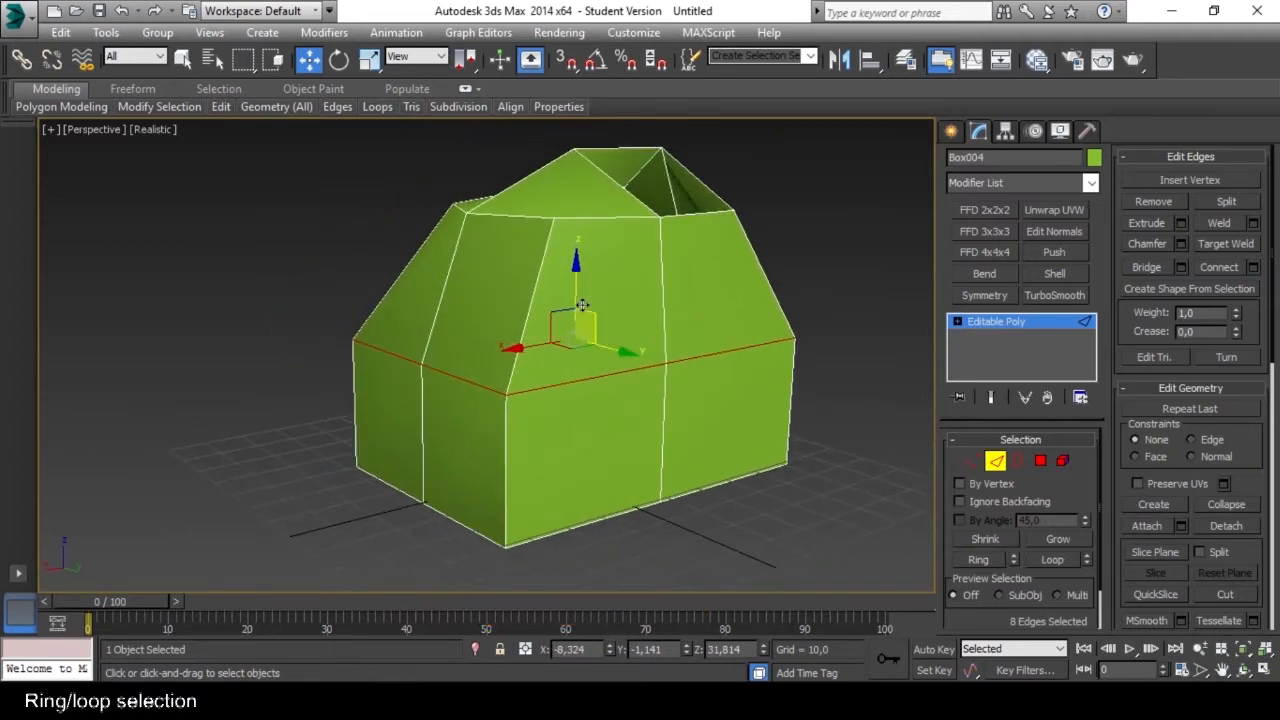
{"action": "left_click_drag", "start_coordinate": [575, 262], "coordinate": [571, 338]}
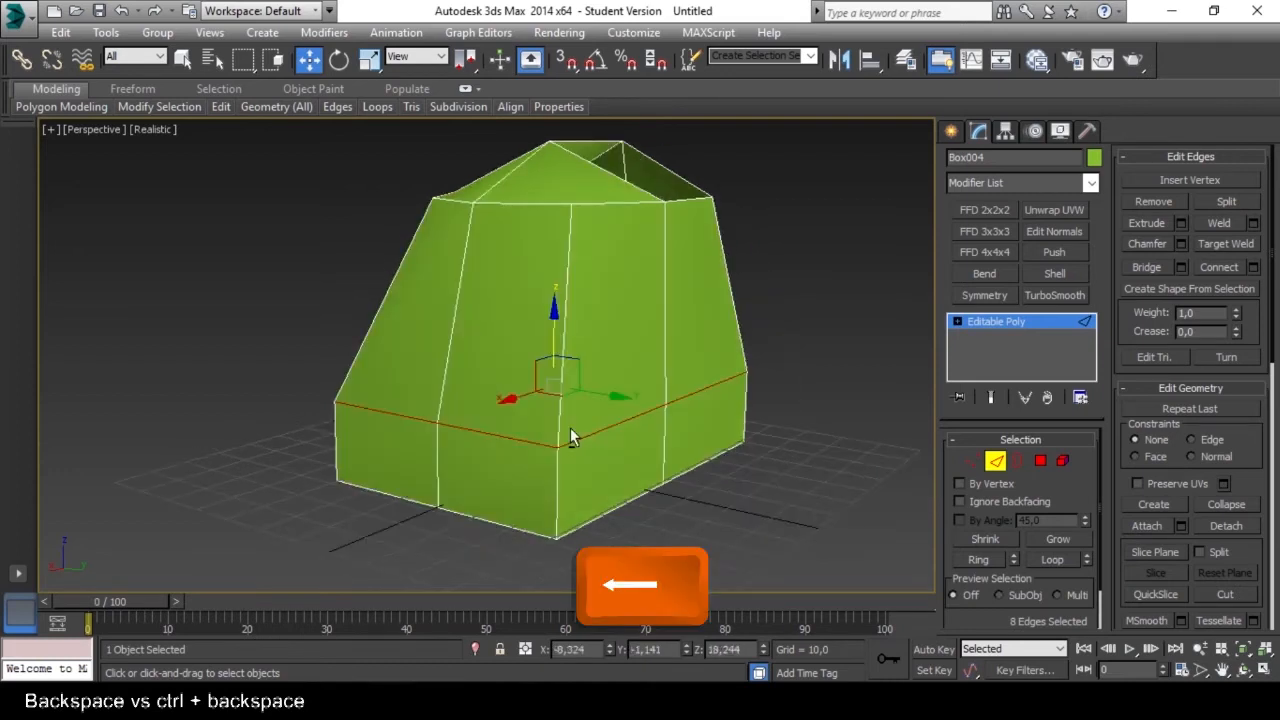
Remove the loop's edges while keeping their vertices, check the leftover vertices in Vertex mode, and undo the removal.
{"action": "key", "text": "BackSpace"}
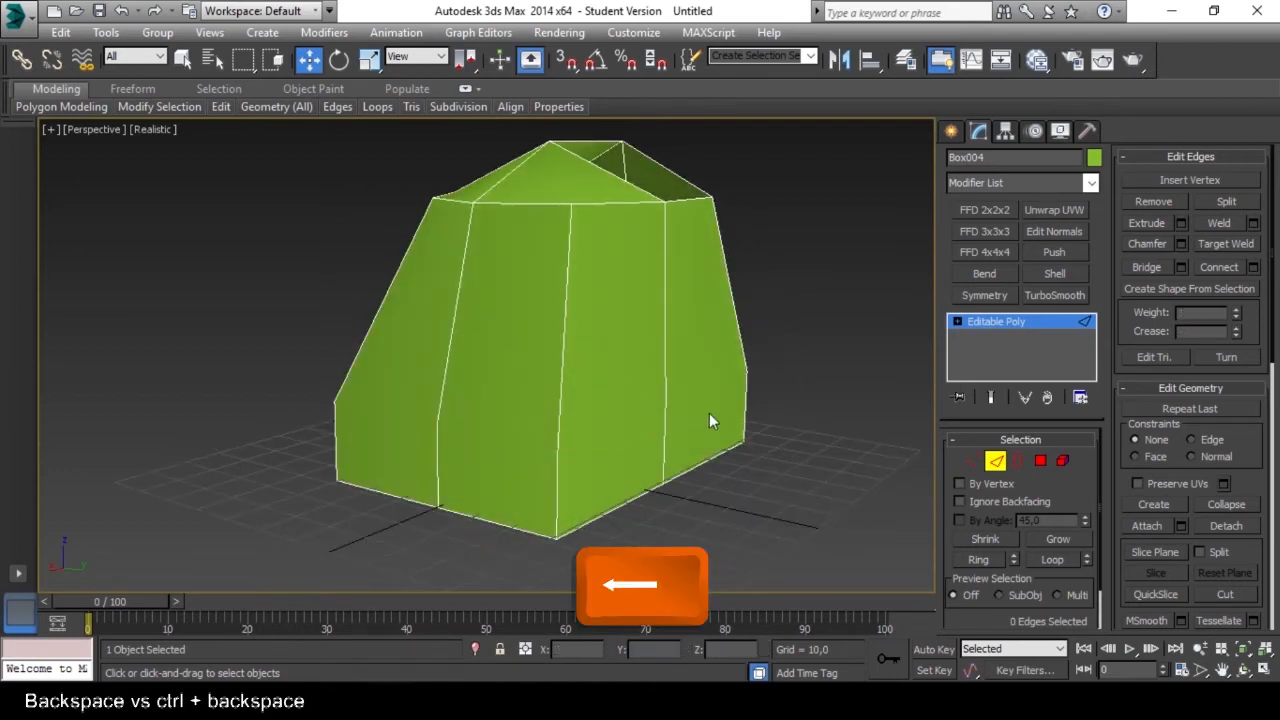
{"action": "middle_click_drag", "start_coordinate": [552, 442], "coordinate": [453, 425], "text": "alt"}
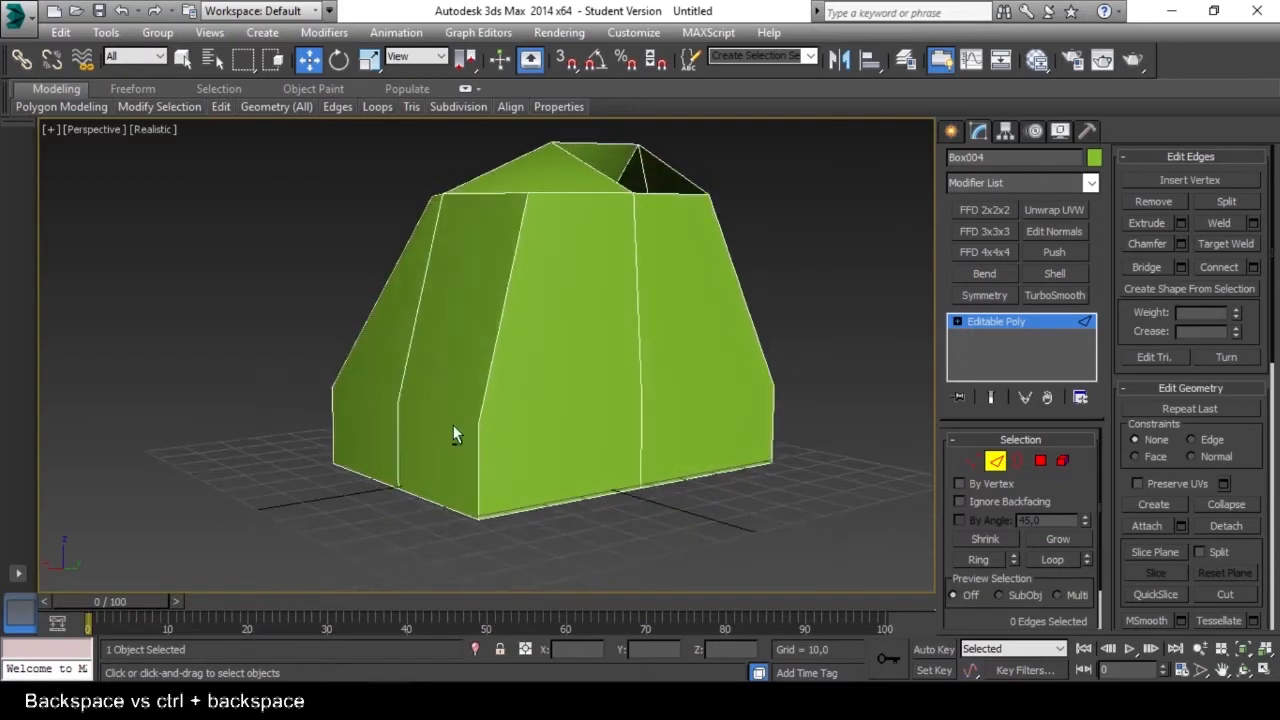
{"action": "left_click", "coordinate": [971, 462]}
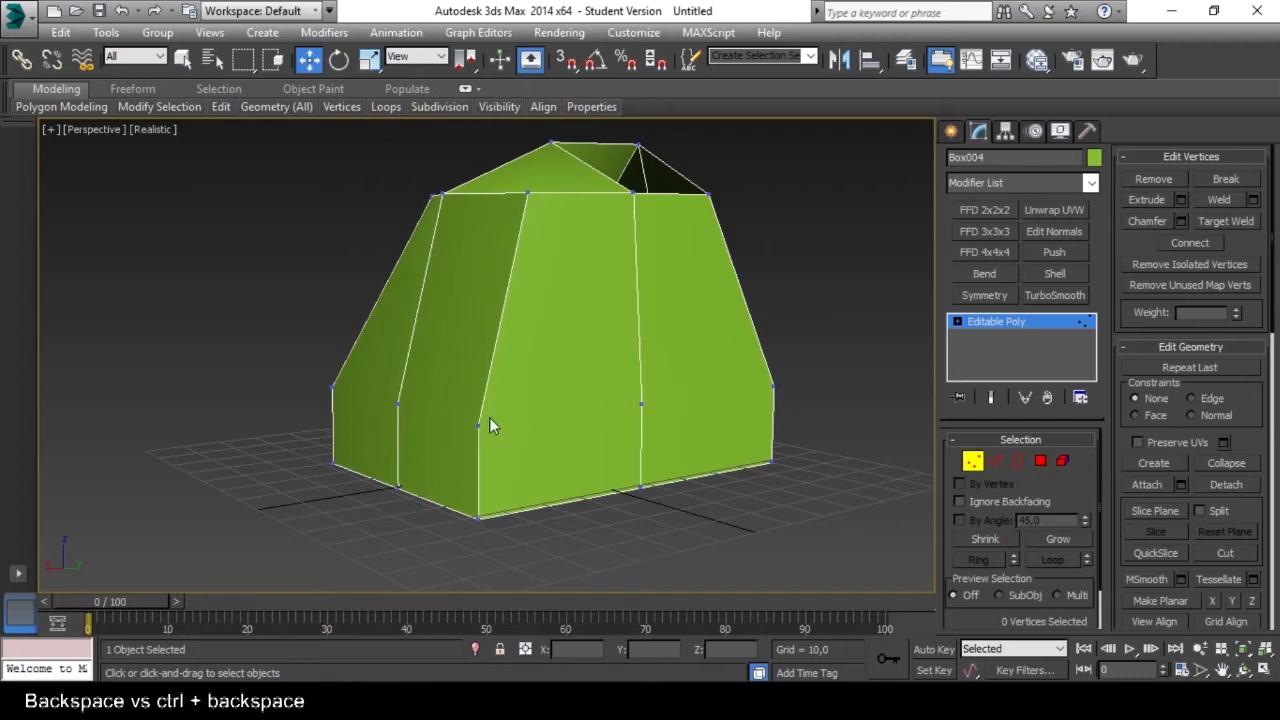
{"action": "middle_click_drag", "start_coordinate": [390, 408], "coordinate": [639, 428], "text": "alt"}
{"action": "key", "text": "ctrl+z"}
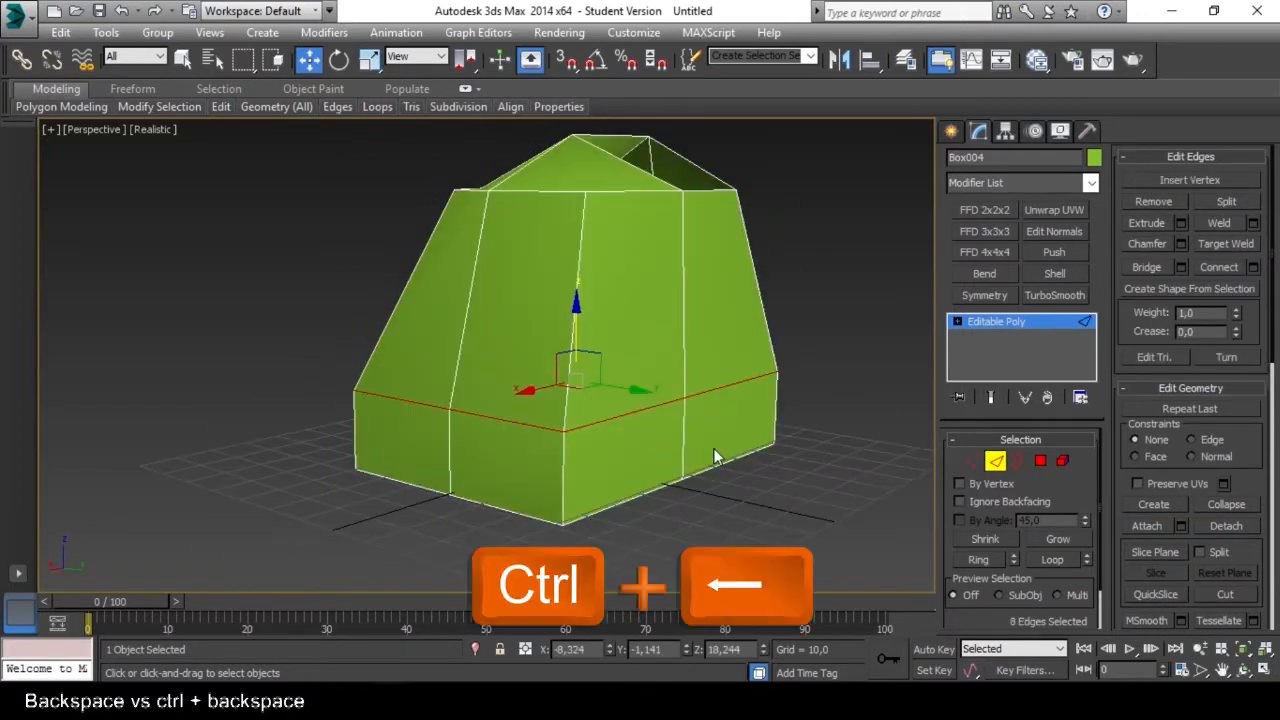
Remove the edge loop together with its vertices and check the cleaned sides in Vertex mode.
{"action": "key", "text": "ctrl+BackSpace"}
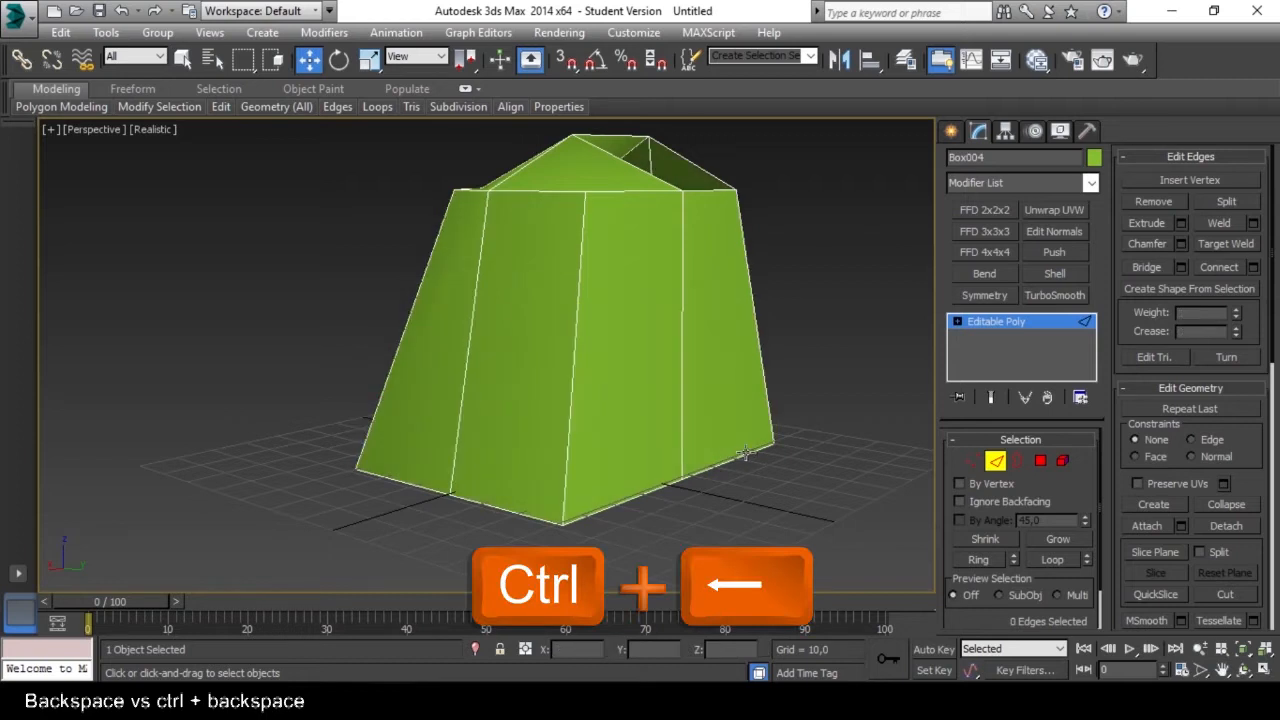
{"action": "left_click", "coordinate": [976, 461]}
{"action": "middle_click_drag", "start_coordinate": [715, 438], "coordinate": [680, 424], "text": "alt"}
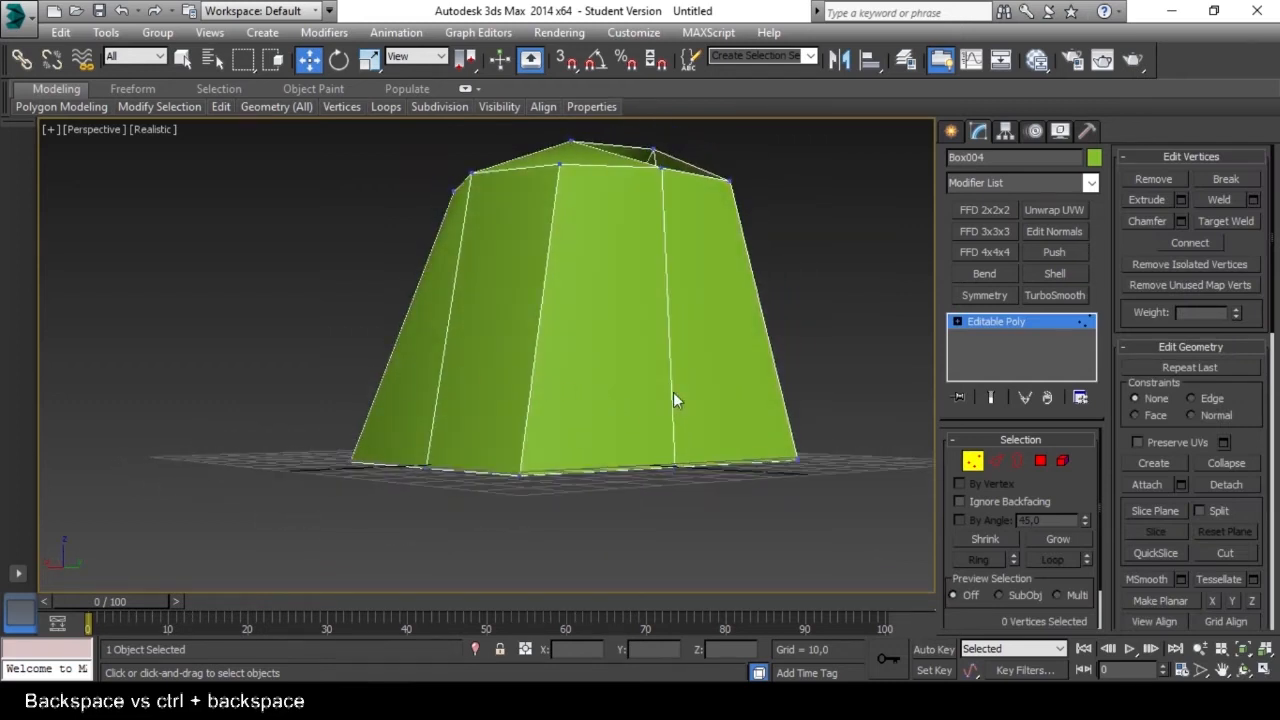
{"action": "middle_click_drag", "start_coordinate": [750, 392], "coordinate": [743, 423], "text": "alt"}
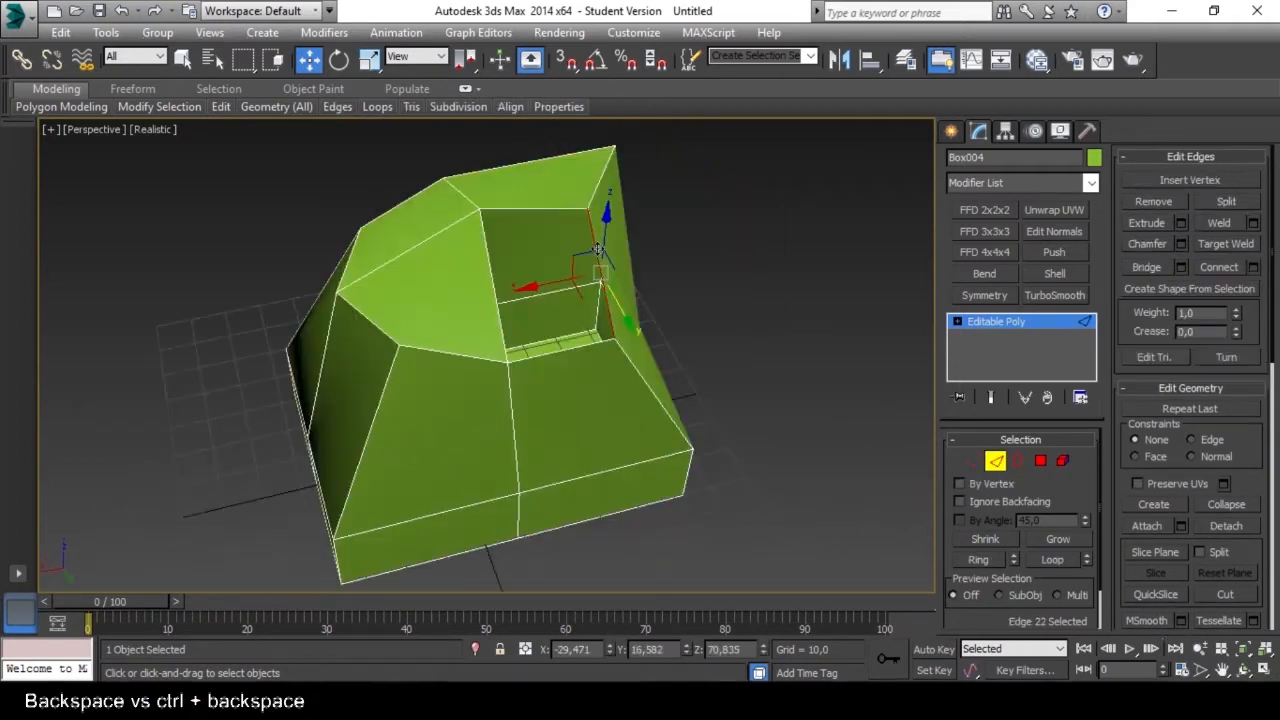
Extend a new face about 25.4 upward from one edge of the top opening, and undo it.
{"action": "middle_click_drag", "start_coordinate": [656, 313], "coordinate": [604, 311], "text": "alt"}
{"action": "middle_click_drag", "start_coordinate": [604, 239], "coordinate": [575, 325], "text": "alt"}
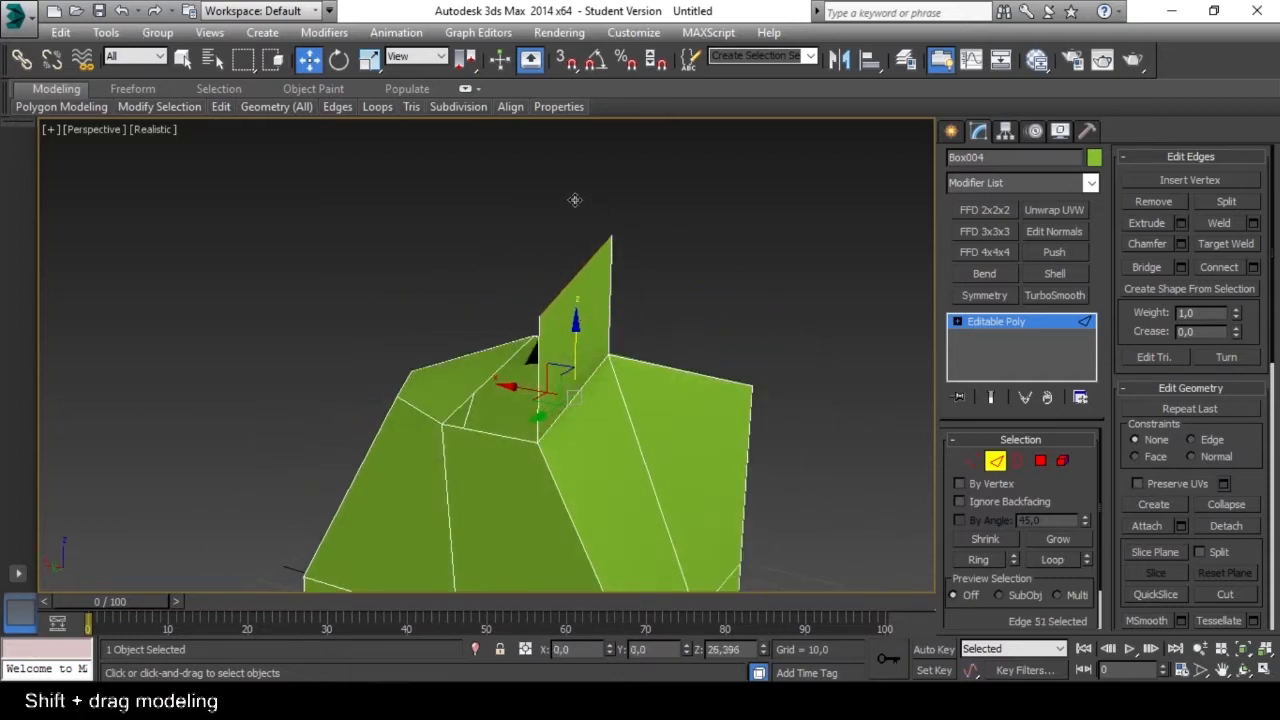
{"action": "middle_click_drag", "start_coordinate": [511, 298], "coordinate": [695, 342], "text": "alt"}
{"action": "key", "text": "ctrl+z"}
In Border mode, select the four-edged top opening and extend new walls from it about 29.4 upward along Z.
{"action": "middle_click_drag", "start_coordinate": [845, 403], "coordinate": [598, 333], "text": "alt"}
{"action": "left_click", "coordinate": [1017, 461]}
{"action": "left_click", "coordinate": [601, 289]}
{"action": "left_click_drag", "start_coordinate": [592, 322], "coordinate": [595, 184], "text": "shift"}
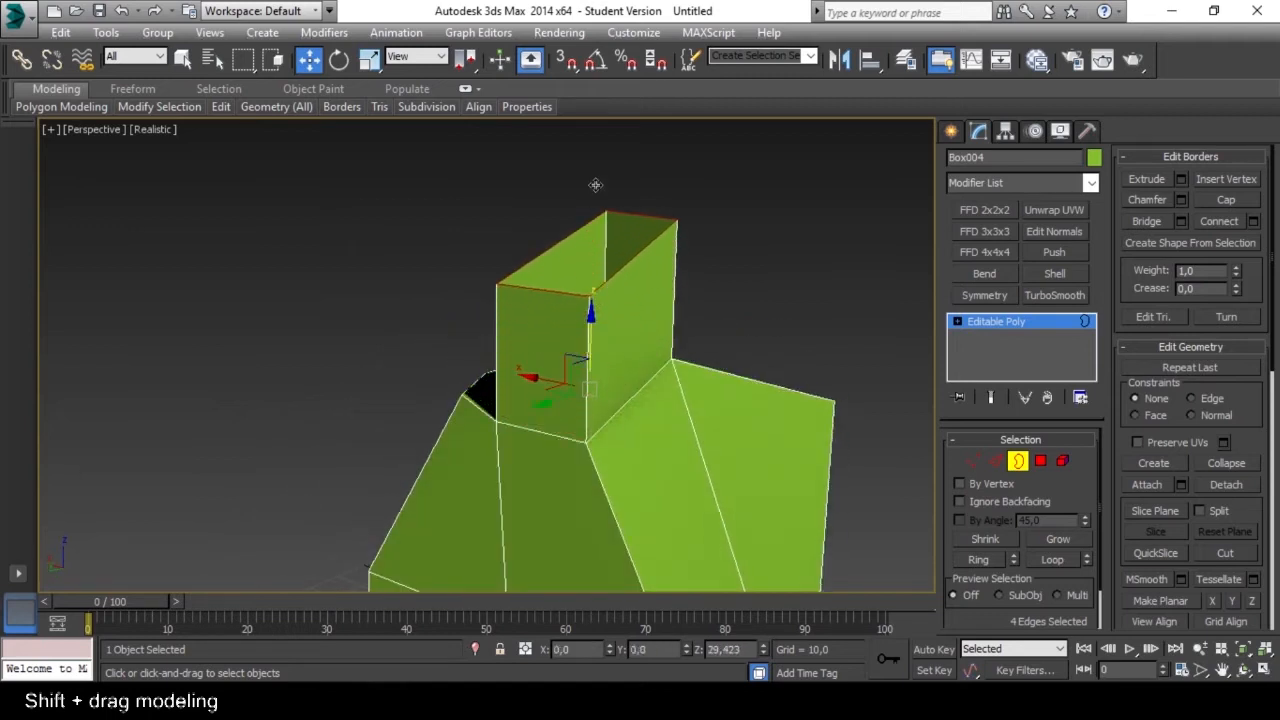
{"action": "middle_click_drag", "start_coordinate": [488, 300], "coordinate": [682, 328], "text": "alt"}
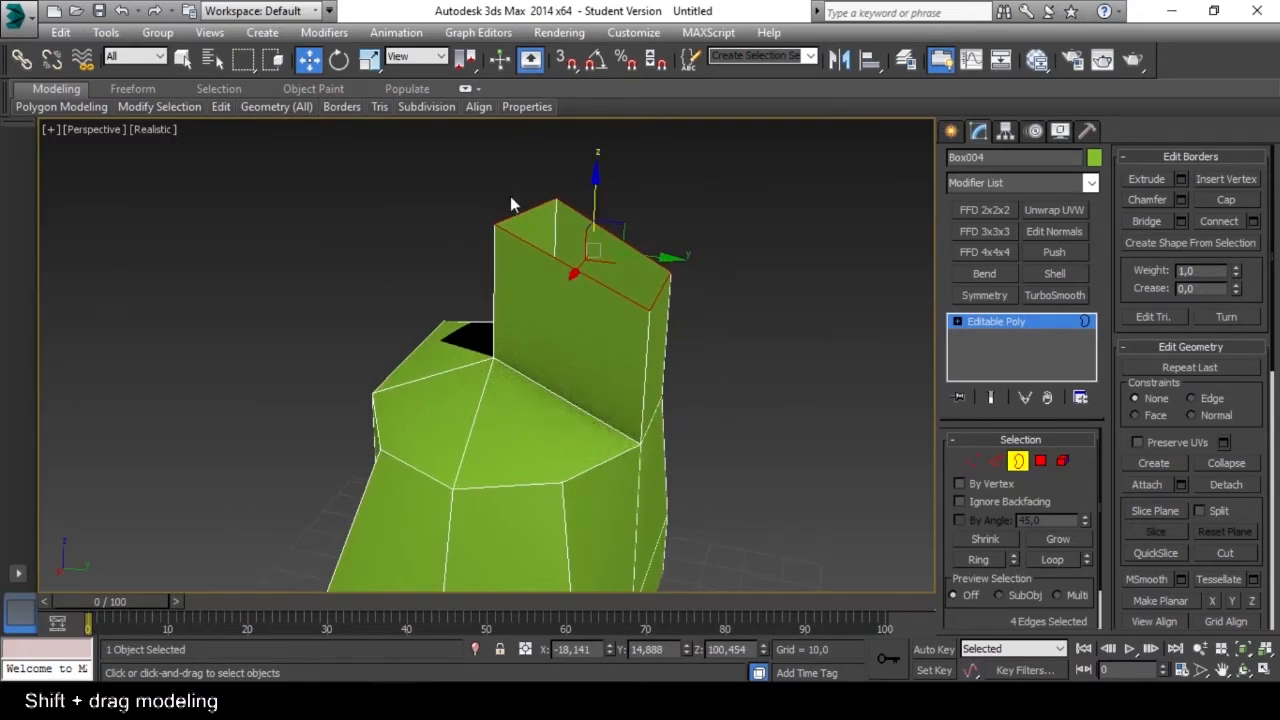
Extend the border upward again to about Z 109.6, and rotate and scale it to reduce the slant of the tower's top.
{"action": "middle_click_drag", "start_coordinate": [655, 250], "coordinate": [457, 174], "text": "alt"}
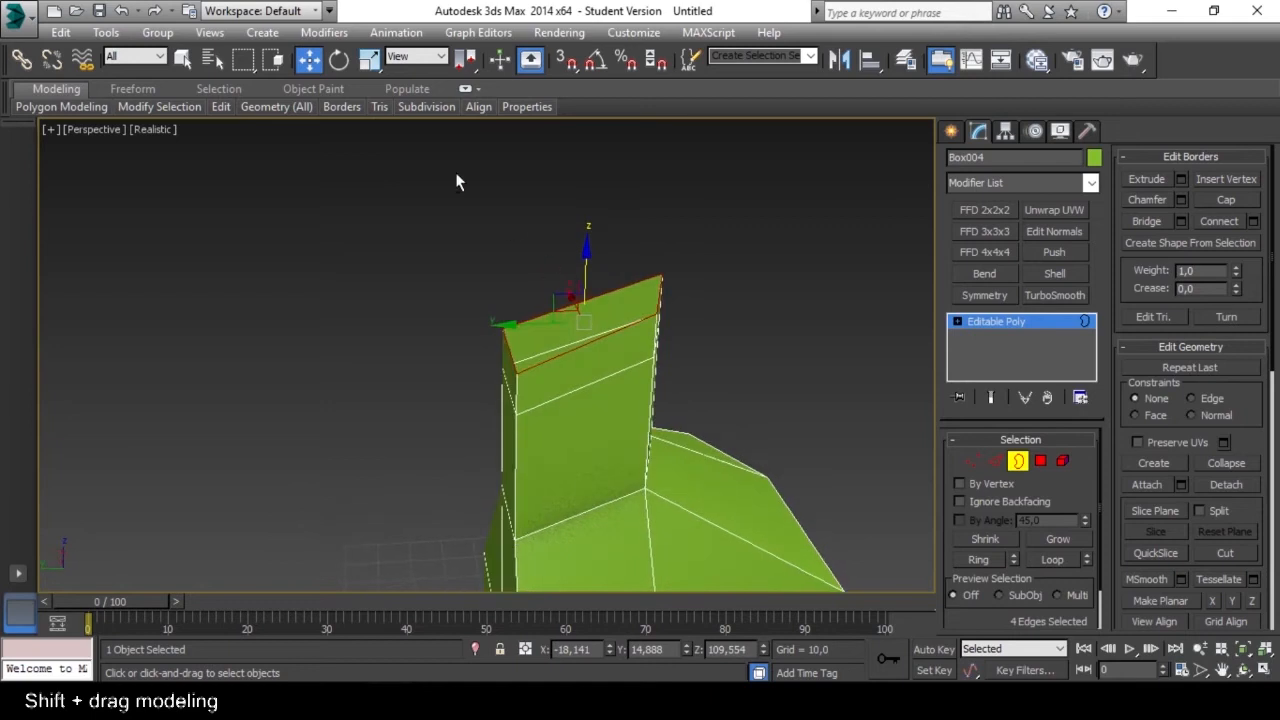
{"action": "left_click", "coordinate": [339, 60]}
{"action": "left_click_drag", "start_coordinate": [624, 263], "coordinate": [637, 287], "text": "shift"}
{"action": "middle_click_drag", "start_coordinate": [638, 291], "coordinate": [568, 255], "text": "alt"}
{"action": "left_click", "coordinate": [369, 60]}
{"action": "left_click_drag", "start_coordinate": [600, 316], "coordinate": [598, 333], "text": "shift"}
{"action": "middle_click_drag", "start_coordinate": [530, 347], "coordinate": [592, 307], "text": "alt"}
Extend another wall segment about 9.3 upward from the tower's top border.
{"action": "left_click", "coordinate": [308, 60]}
{"action": "left_click_drag", "start_coordinate": [586, 258], "coordinate": [591, 215], "text": "shift"}
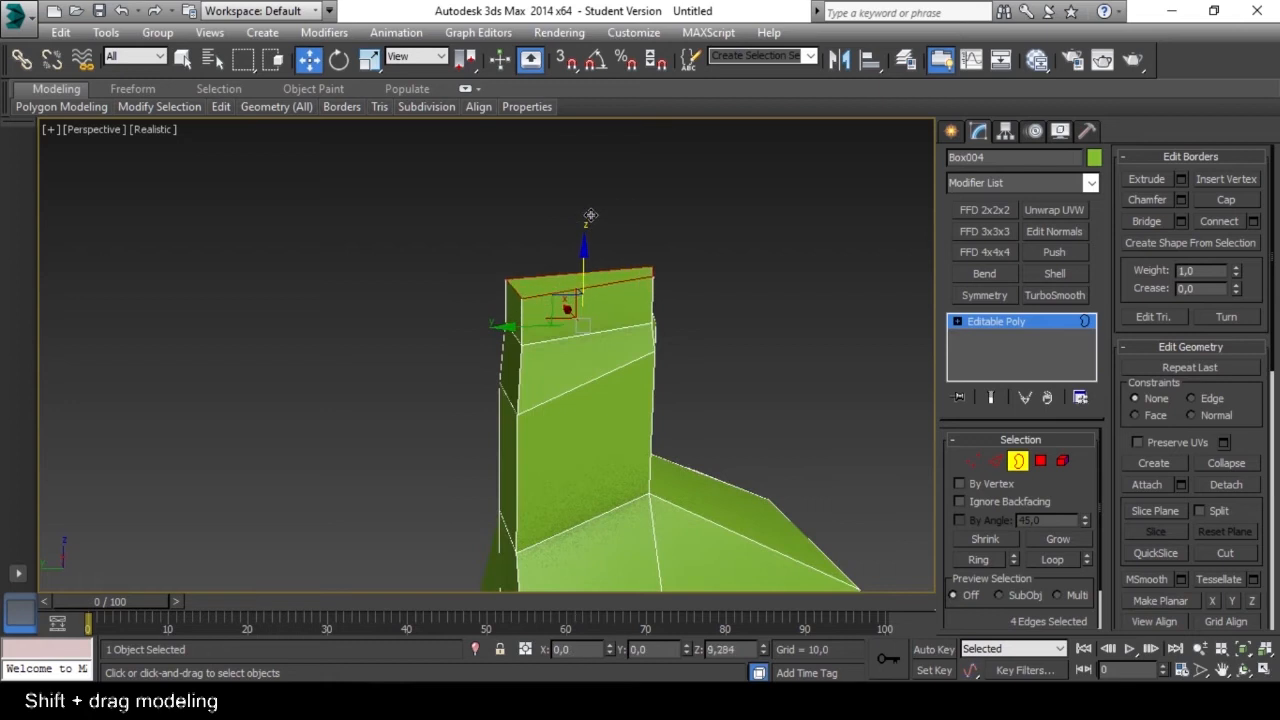
{"action": "middle_click_drag", "start_coordinate": [591, 215], "coordinate": [649, 303], "text": "alt"}
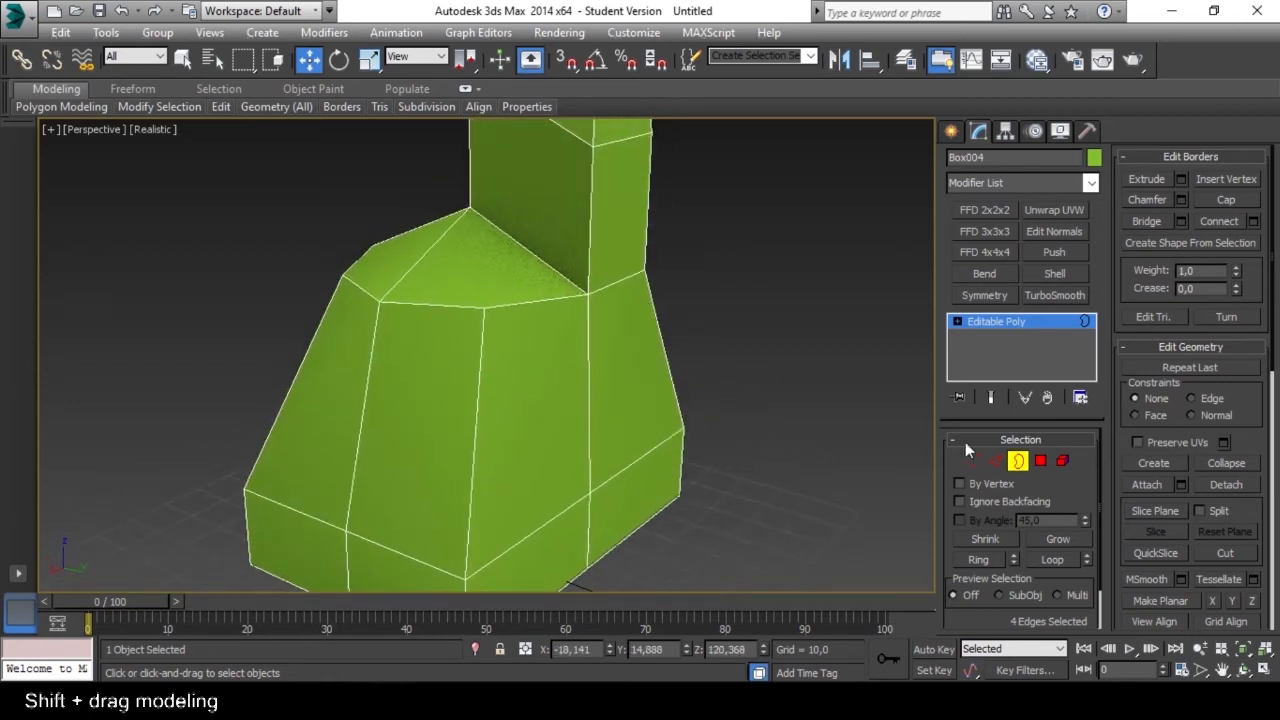
In Polygon mode, clone the upper side polygon below the tower along Y to about 54.4 as an element.
{"action": "left_click", "coordinate": [1016, 462]}
{"action": "left_click", "coordinate": [1040, 460]}
{"action": "middle_click_drag", "start_coordinate": [781, 449], "coordinate": [677, 374], "text": "alt"}
{"action": "left_click", "coordinate": [650, 355]}
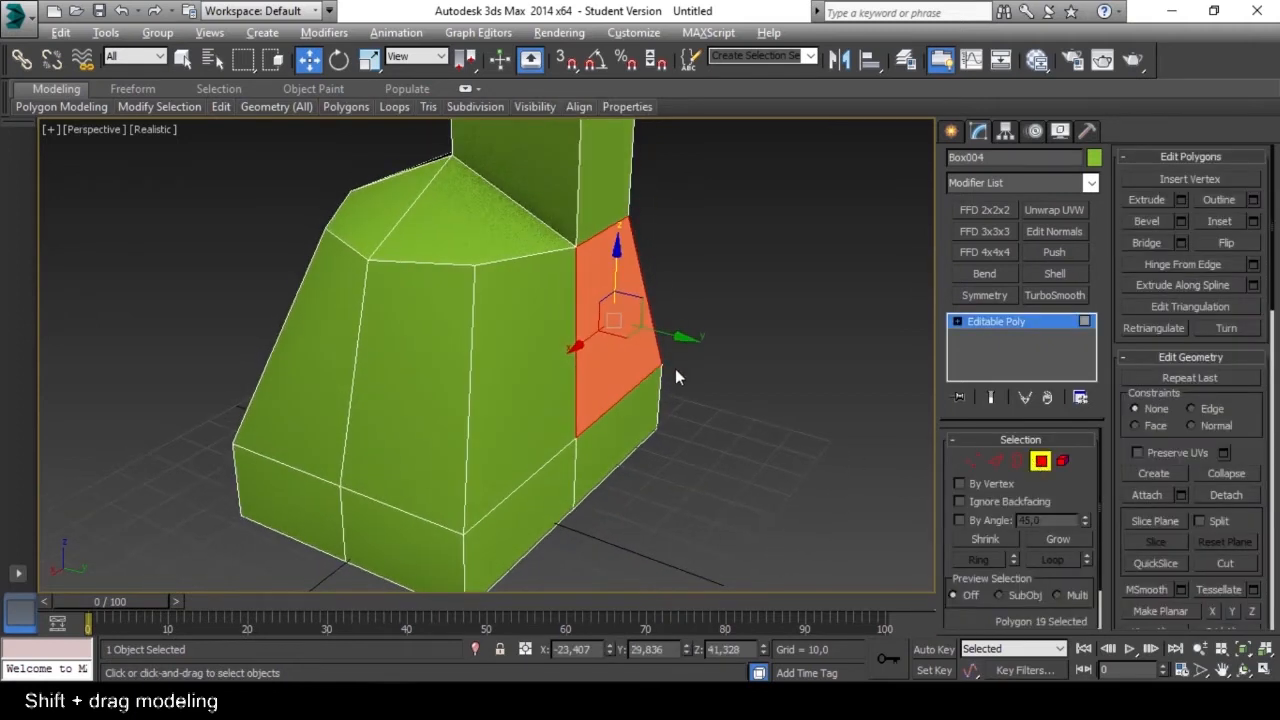
{"action": "mouse_move", "coordinate": [680, 345]}
{"action": "left_mouse_down", "text": "shift"}
{"action": "mouse_move", "coordinate": [766, 380]}
{"action": "mouse_move", "coordinate": [770, 396]}
{"action": "left_mouse_up", "text": "shift"}
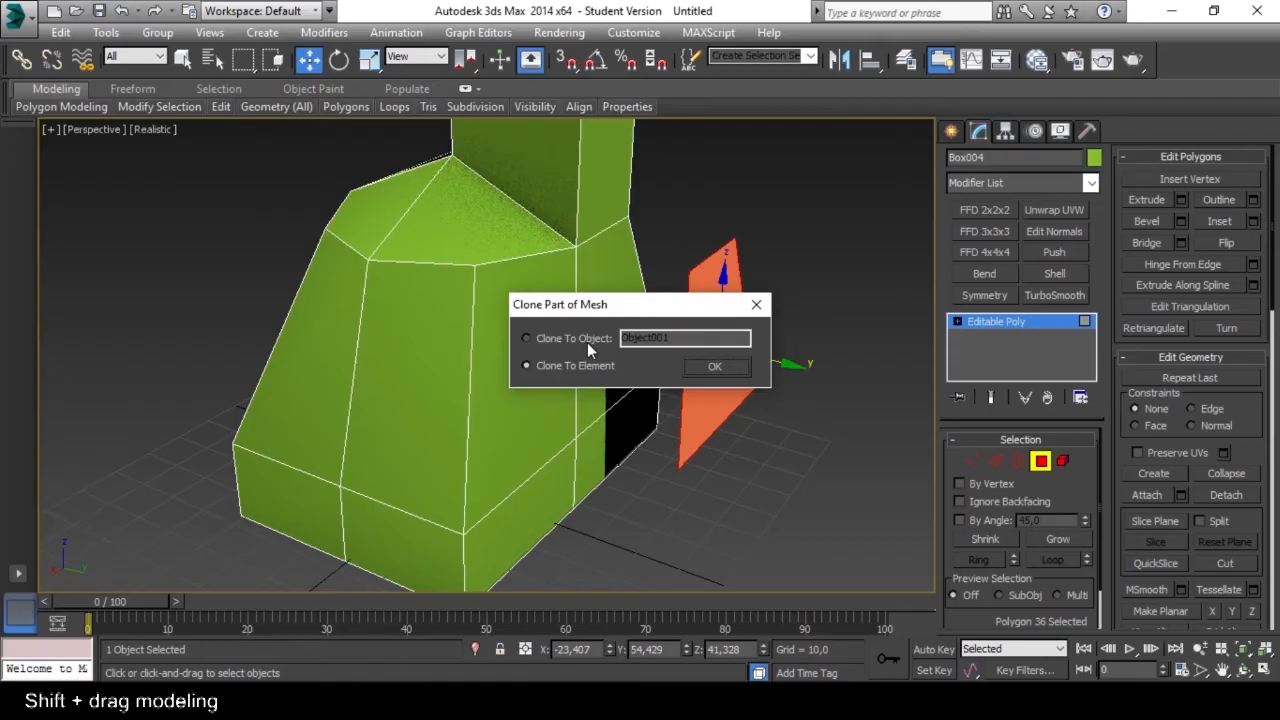
{"action": "left_click", "coordinate": [714, 366]}
Delete the cloned polygon and one upper front polygon of the body to leave an opening.
{"action": "mouse_move", "coordinate": [792, 398]}
{"action": "middle_mouse_down", "text": "alt"}
{"action": "mouse_move", "coordinate": [743, 401]}
{"action": "mouse_move", "coordinate": [753, 414]}
{"action": "middle_mouse_up", "text": "alt"}
{"action": "middle_click_drag", "start_coordinate": [633, 373], "coordinate": [676, 376], "text": "alt"}
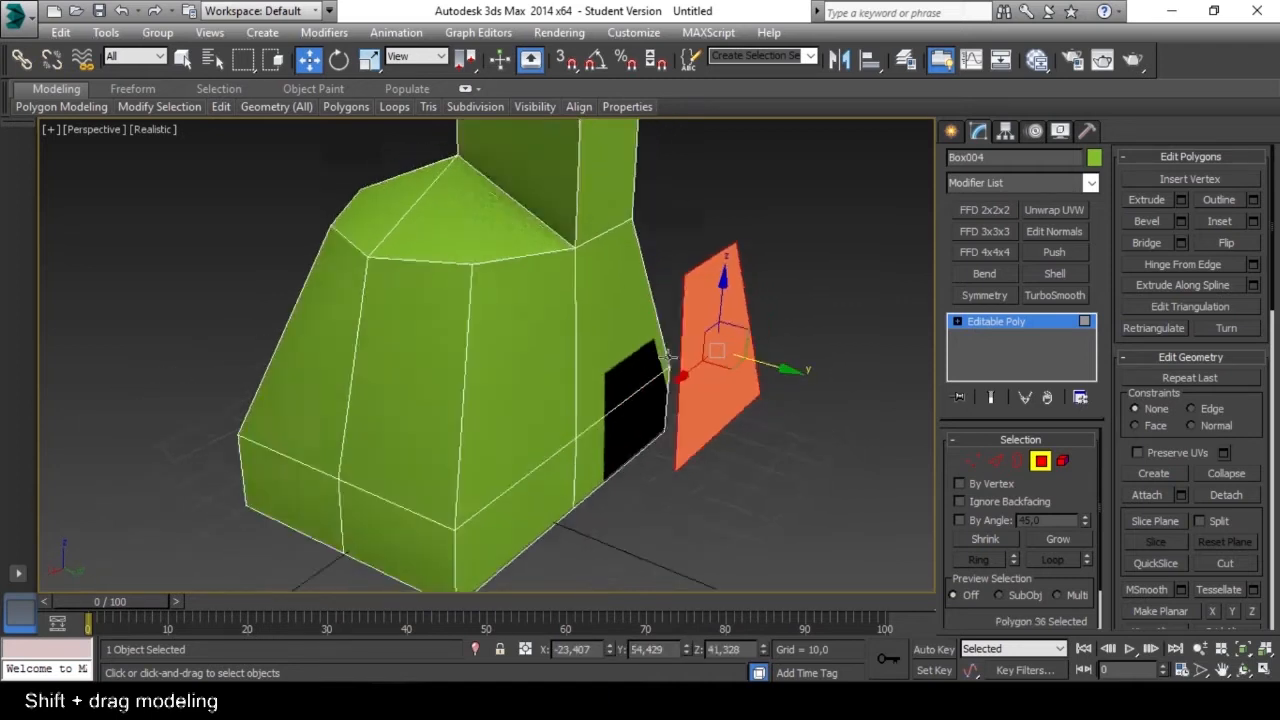
{"action": "middle_click_drag", "start_coordinate": [676, 376], "coordinate": [690, 376], "text": "alt"}
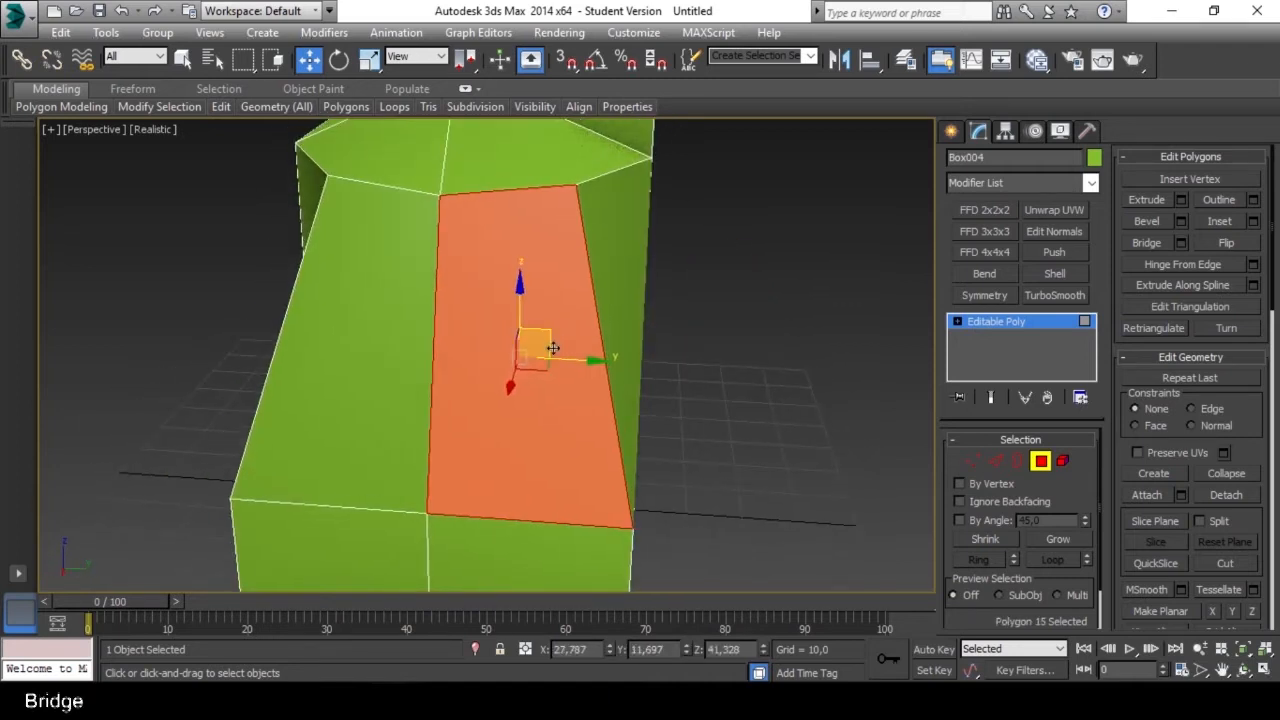
{"action": "key", "text": "Delete"}
{"action": "middle_click_drag", "start_coordinate": [553, 351], "coordinate": [579, 377], "text": "alt"}
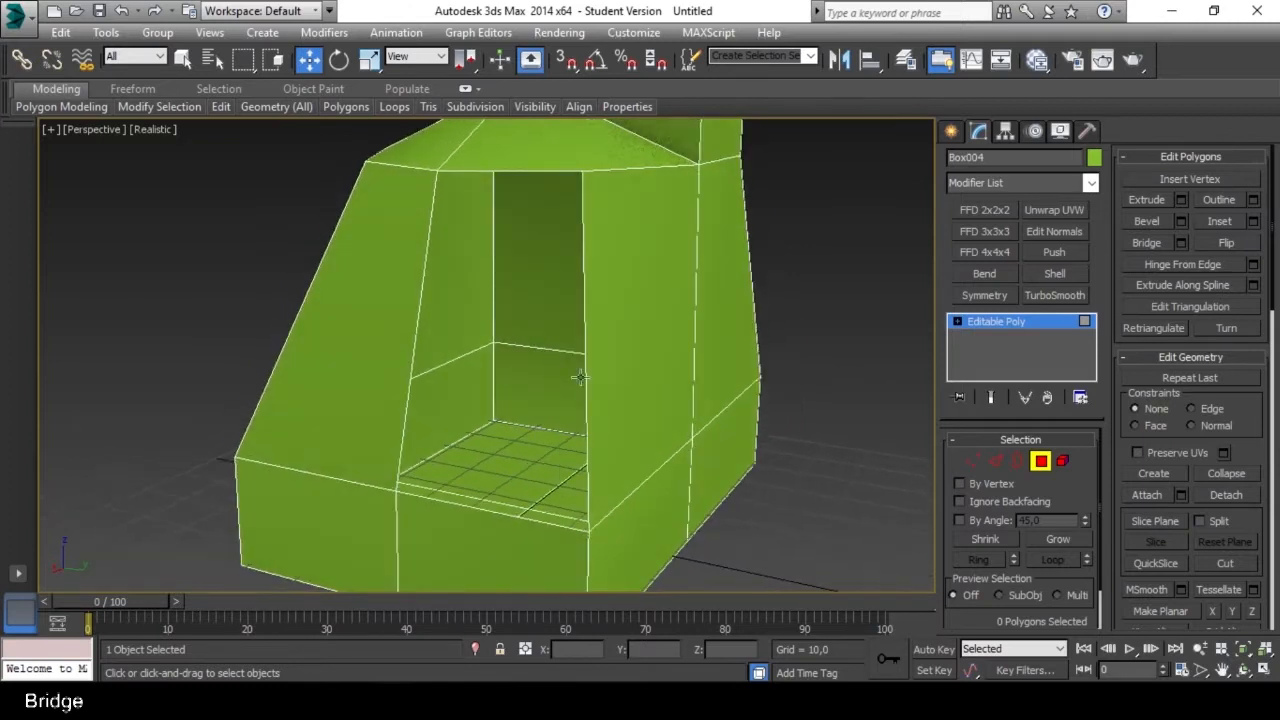
In Edge mode, select the two long side edges of the front opening and bridge them with a new face.
{"action": "left_click", "coordinate": [995, 462]}
{"action": "middle_click_drag", "start_coordinate": [564, 402], "coordinate": [549, 395], "text": "alt"}
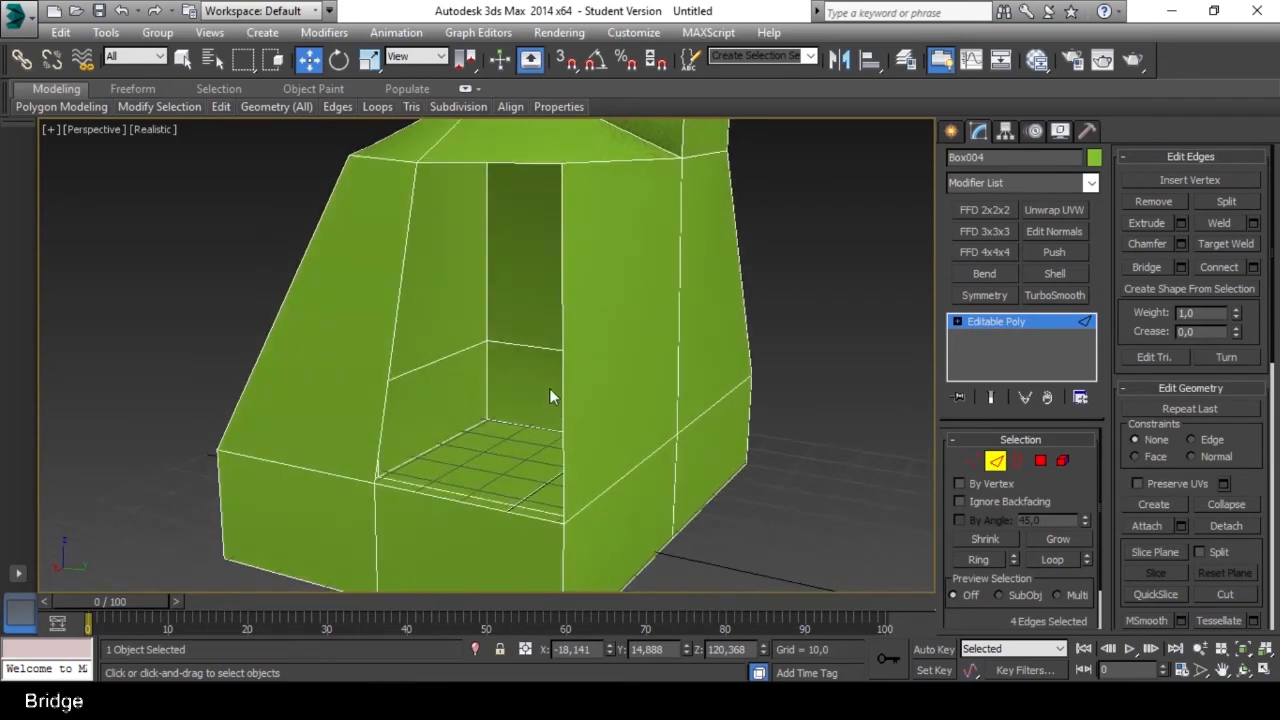
{"action": "left_click", "coordinate": [561, 345]}
{"action": "middle_click_drag", "start_coordinate": [527, 345], "coordinate": [514, 371], "text": "alt"}
{"action": "left_click", "coordinate": [404, 334], "text": "ctrl"}
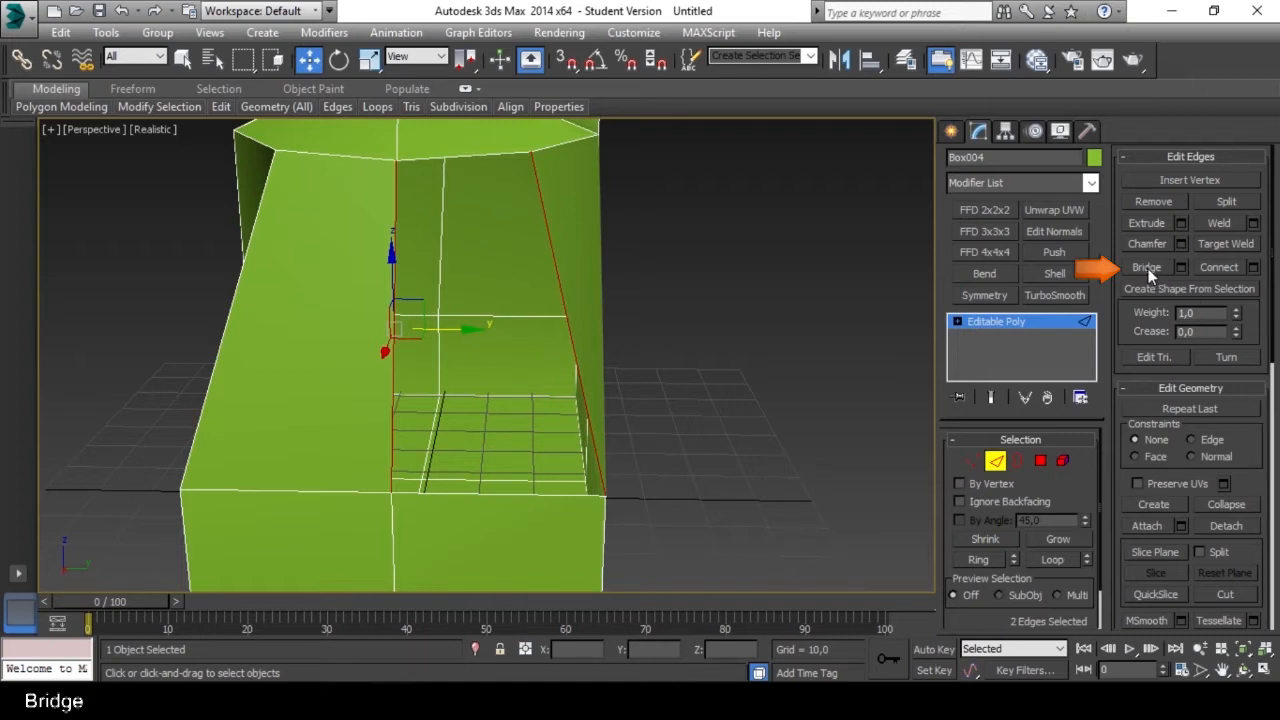
{"action": "middle_click_drag", "start_coordinate": [620, 354], "coordinate": [566, 350], "text": "alt"}
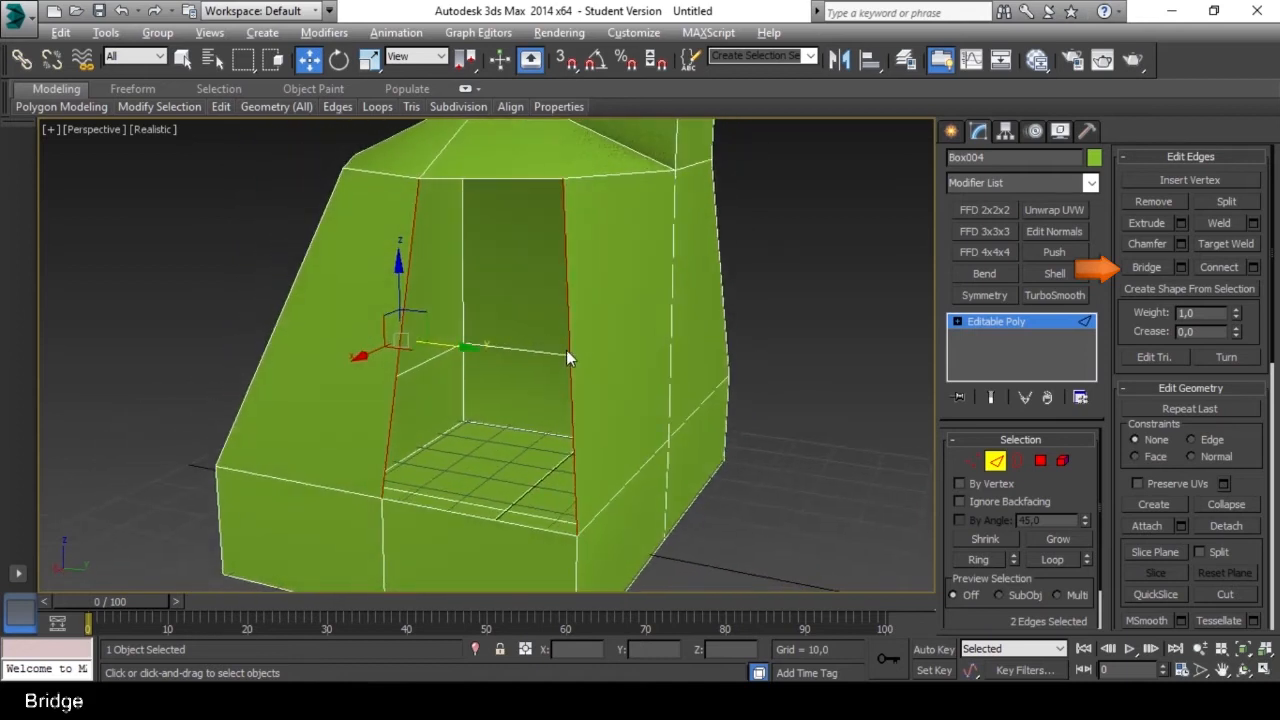
{"action": "left_click", "coordinate": [1145, 267]}
{"action": "middle_click_drag", "start_coordinate": [567, 352], "coordinate": [535, 240], "text": "alt"}
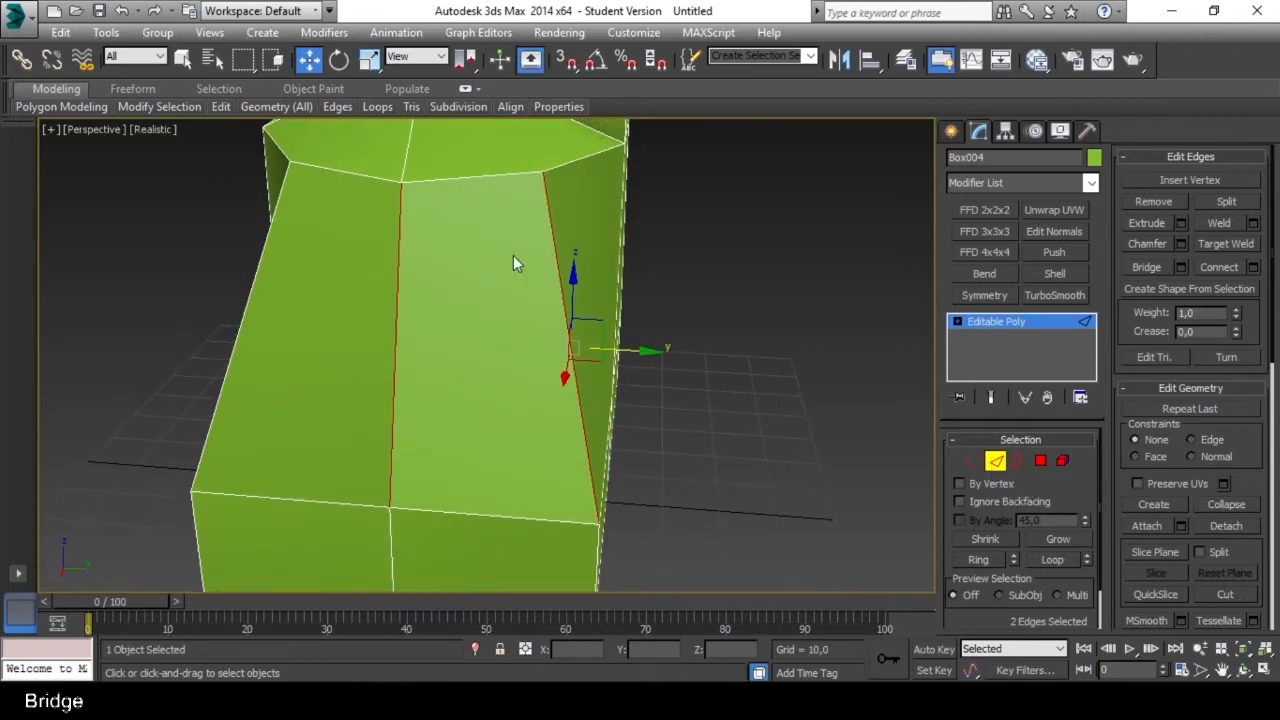
Extend walls upward from two opposite edges of the tower's top and bridge the two raised edges.
{"action": "middle_click_drag", "start_coordinate": [522, 362], "coordinate": [478, 371], "text": "alt"}
{"action": "left_click_drag", "start_coordinate": [636, 358], "coordinate": [660, 249], "text": "shift"}
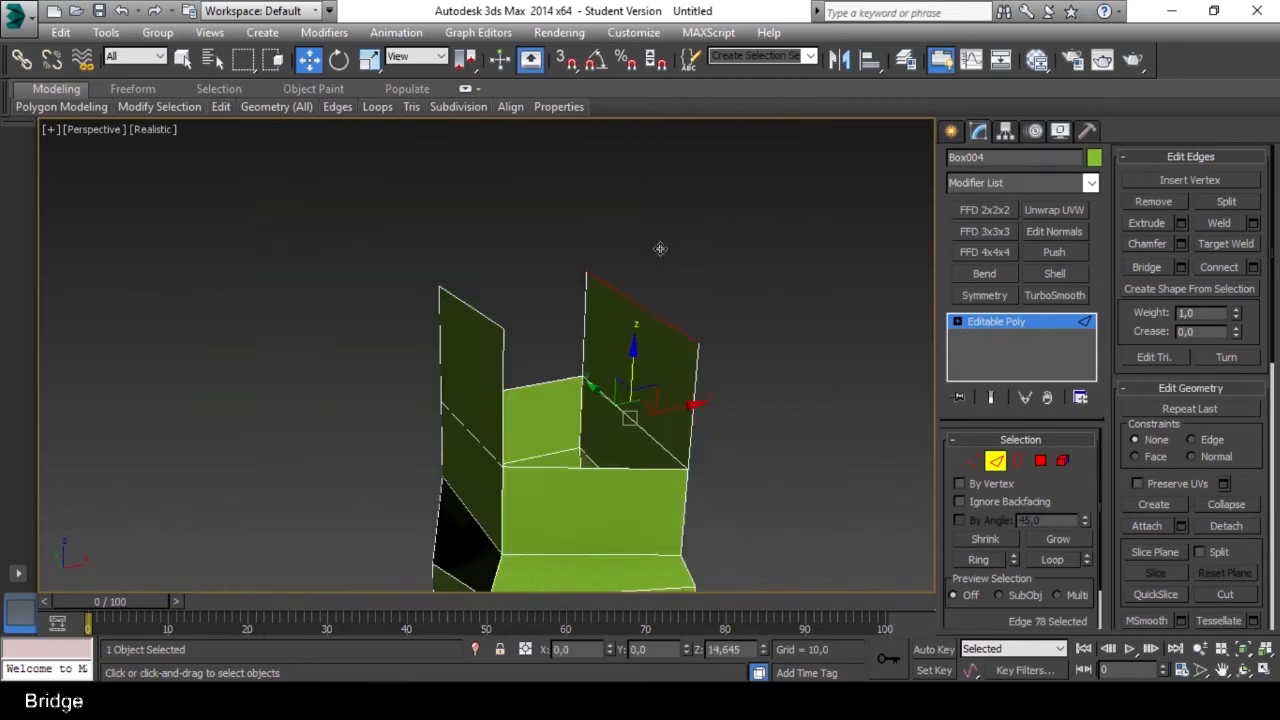
{"action": "middle_click_drag", "start_coordinate": [660, 249], "coordinate": [568, 346], "text": "alt"}
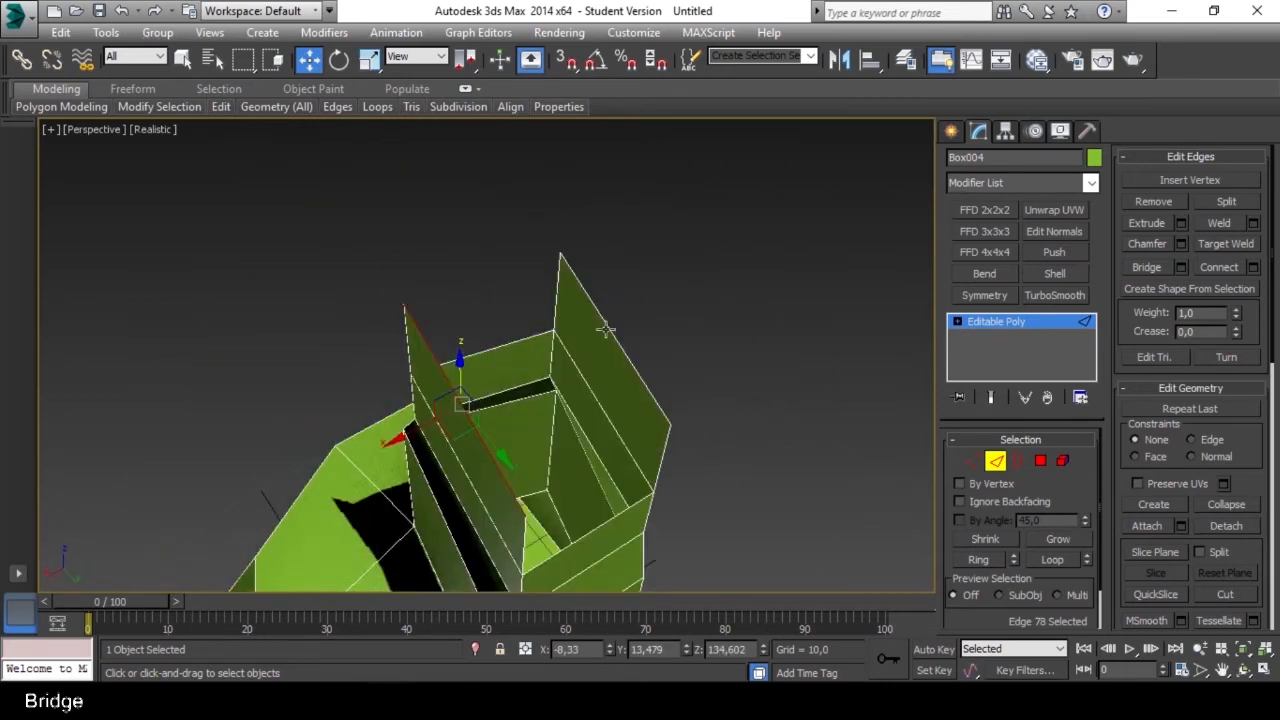
{"action": "left_click", "coordinate": [605, 328]}
{"action": "middle_click_drag", "start_coordinate": [645, 443], "coordinate": [657, 323], "text": "alt"}
{"action": "left_click", "coordinate": [1142, 267]}
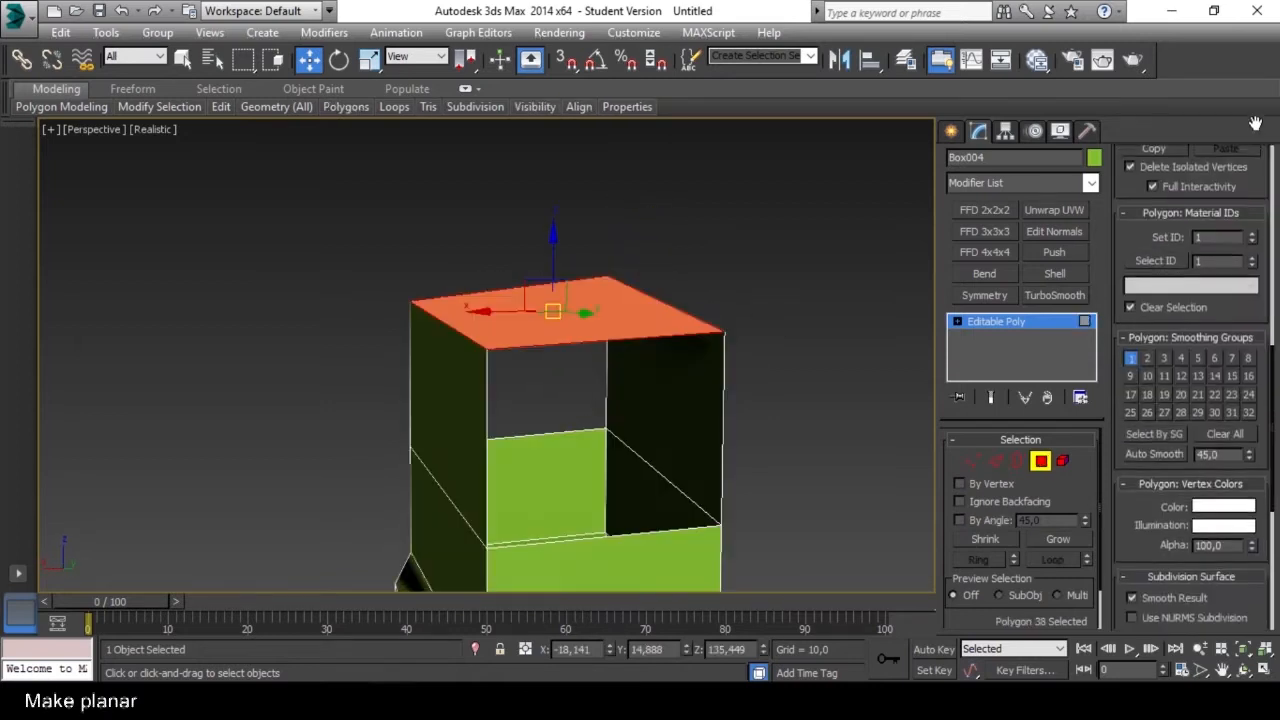
Select the tower's top polygon, apply Make Planar, and flatten it along the Z axis.
{"action": "scroll", "coordinate": [1190, 450], "scroll_direction": "down", "scroll_amount": 5}
{"action": "scroll", "coordinate": [1213, 625], "scroll_direction": "down", "scroll_amount": 2}
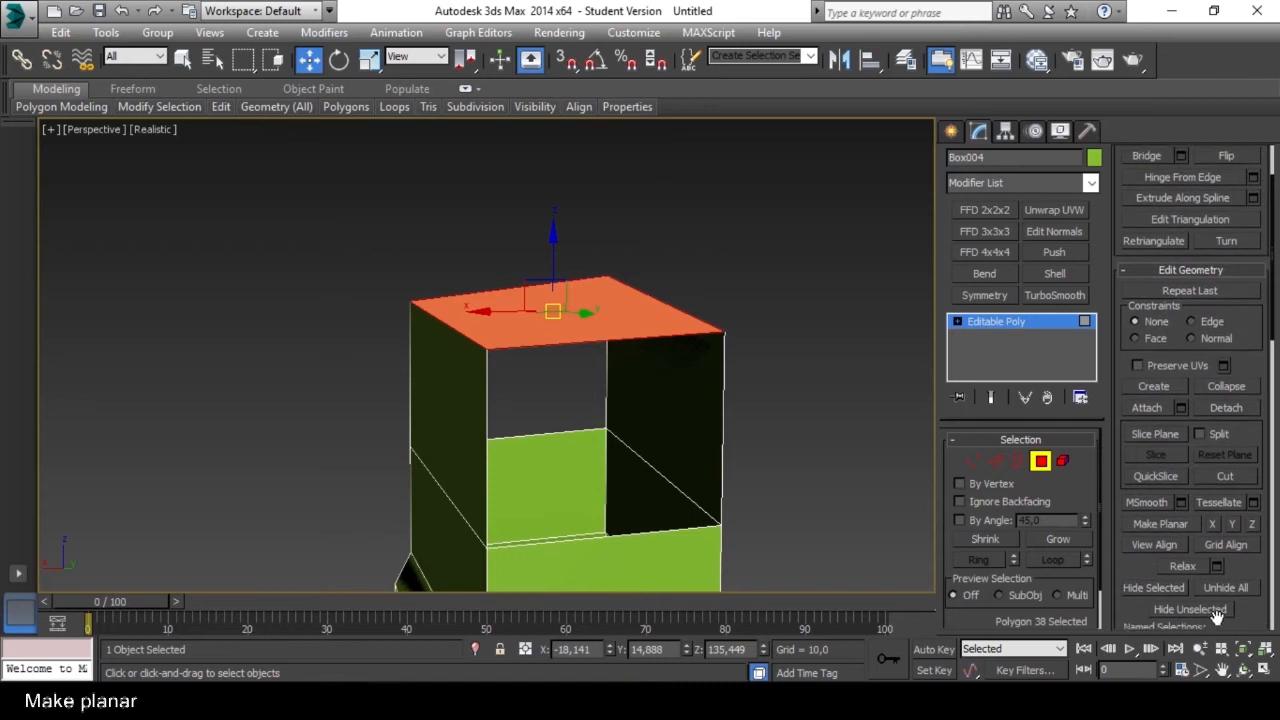
{"action": "scroll", "coordinate": [1240, 594], "scroll_direction": "down", "scroll_amount": 2}
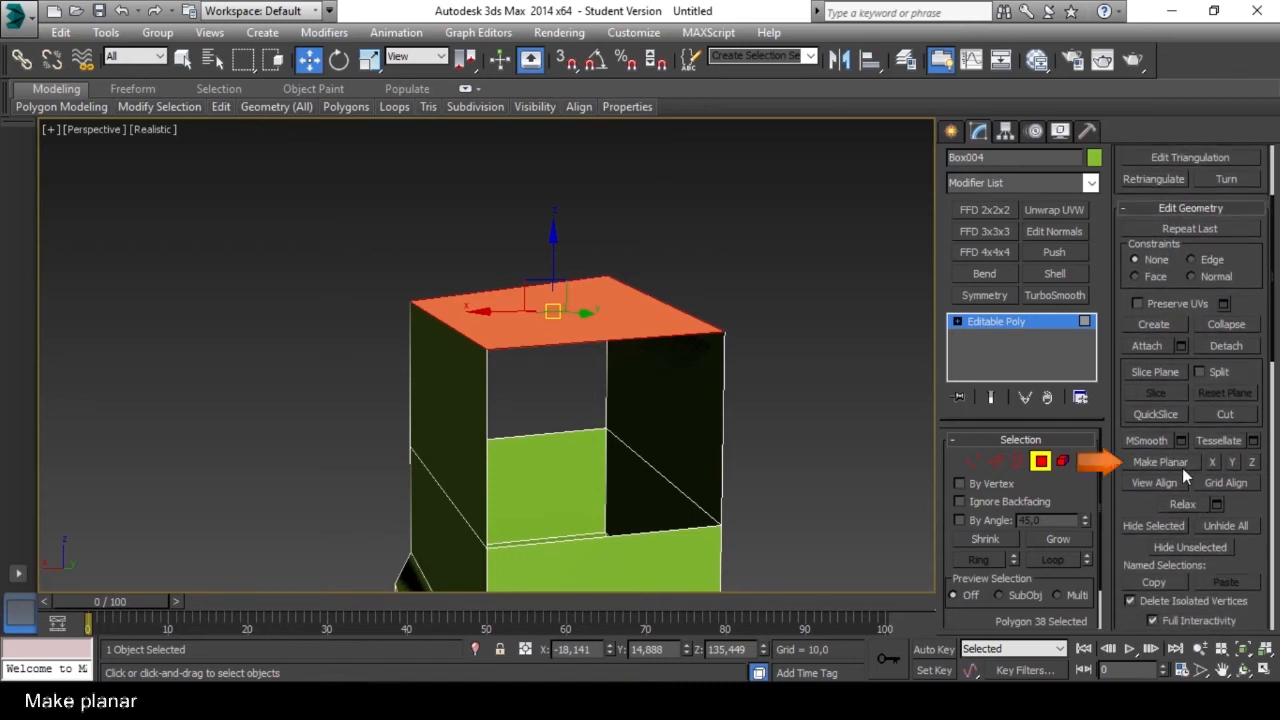
{"action": "left_click", "coordinate": [1160, 462]}
{"action": "mouse_move", "coordinate": [783, 431]}
{"action": "middle_mouse_down", "text": "alt"}
{"action": "mouse_move", "coordinate": [755, 403]}
{"action": "mouse_move", "coordinate": [782, 400]}
{"action": "mouse_move", "coordinate": [760, 441]}
{"action": "mouse_move", "coordinate": [791, 437]}
{"action": "mouse_move", "coordinate": [783, 427]}
{"action": "middle_mouse_up", "text": "alt"}
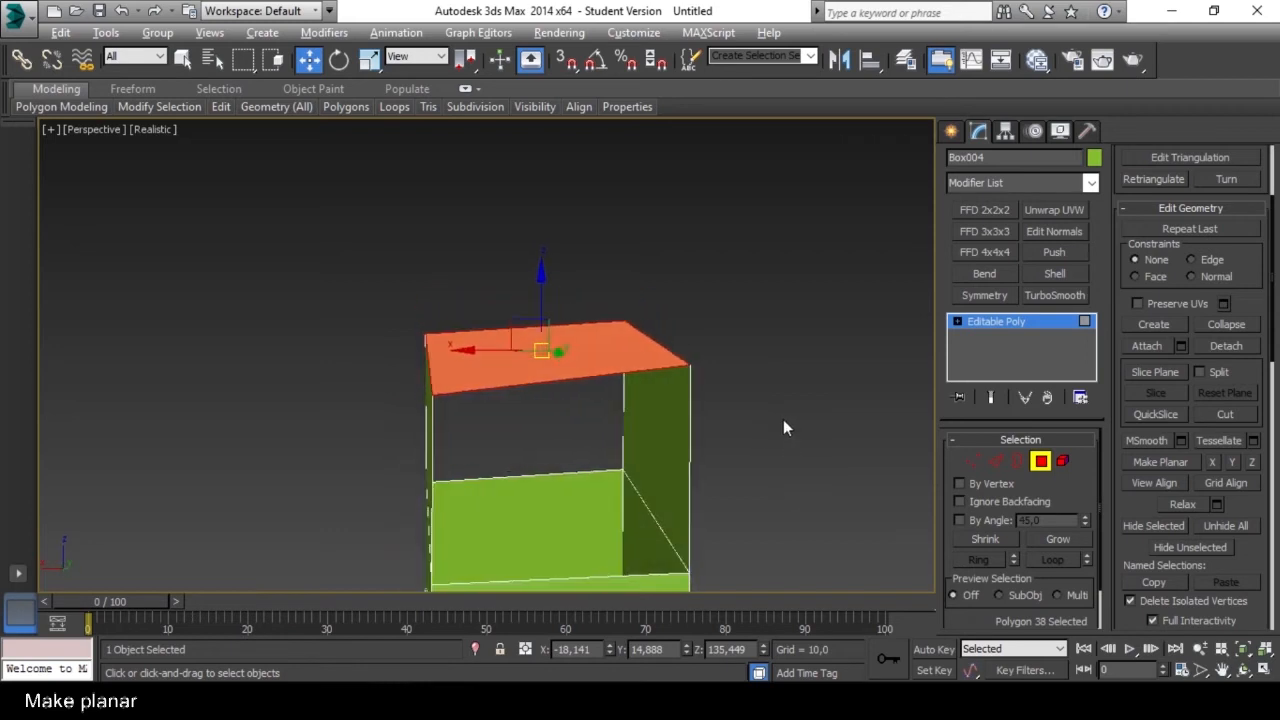
{"action": "left_click", "coordinate": [1251, 463]}
{"action": "left_click", "coordinate": [1252, 464]}
{"action": "middle_click_drag", "start_coordinate": [661, 344], "coordinate": [603, 347], "text": "alt"}
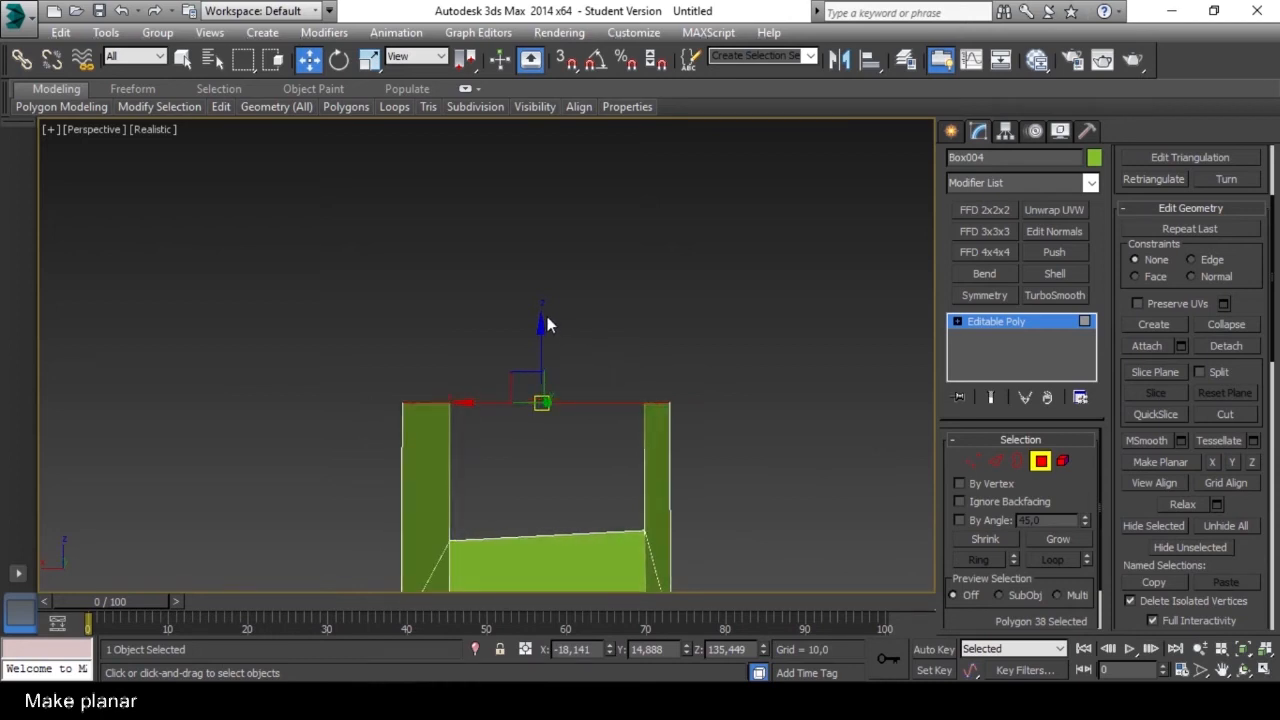
Leave Polygon mode and apply a Symmetry modifier to the whole object.
{"action": "middle_click_drag", "start_coordinate": [642, 410], "coordinate": [903, 345], "text": "alt"}
{"action": "scroll", "coordinate": [905, 343], "scroll_direction": "down", "scroll_amount": 4}
{"action": "key", "text": "4"}
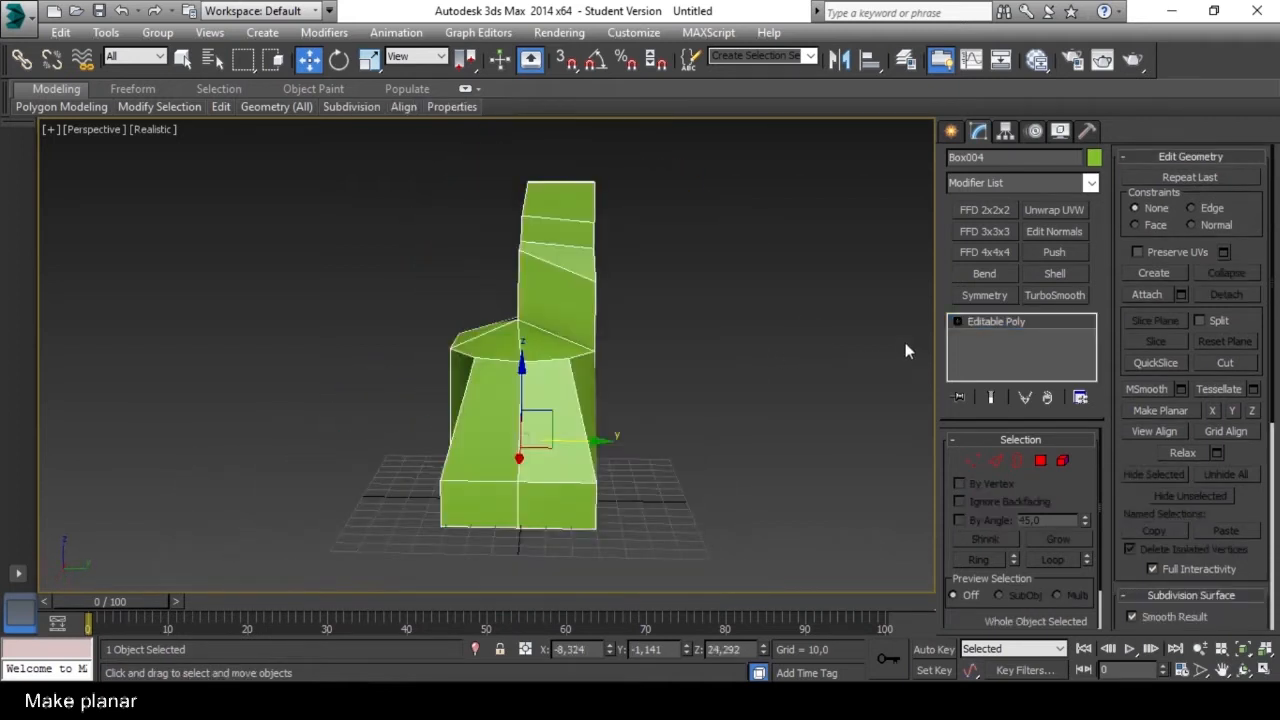
{"action": "left_click", "coordinate": [995, 294]}
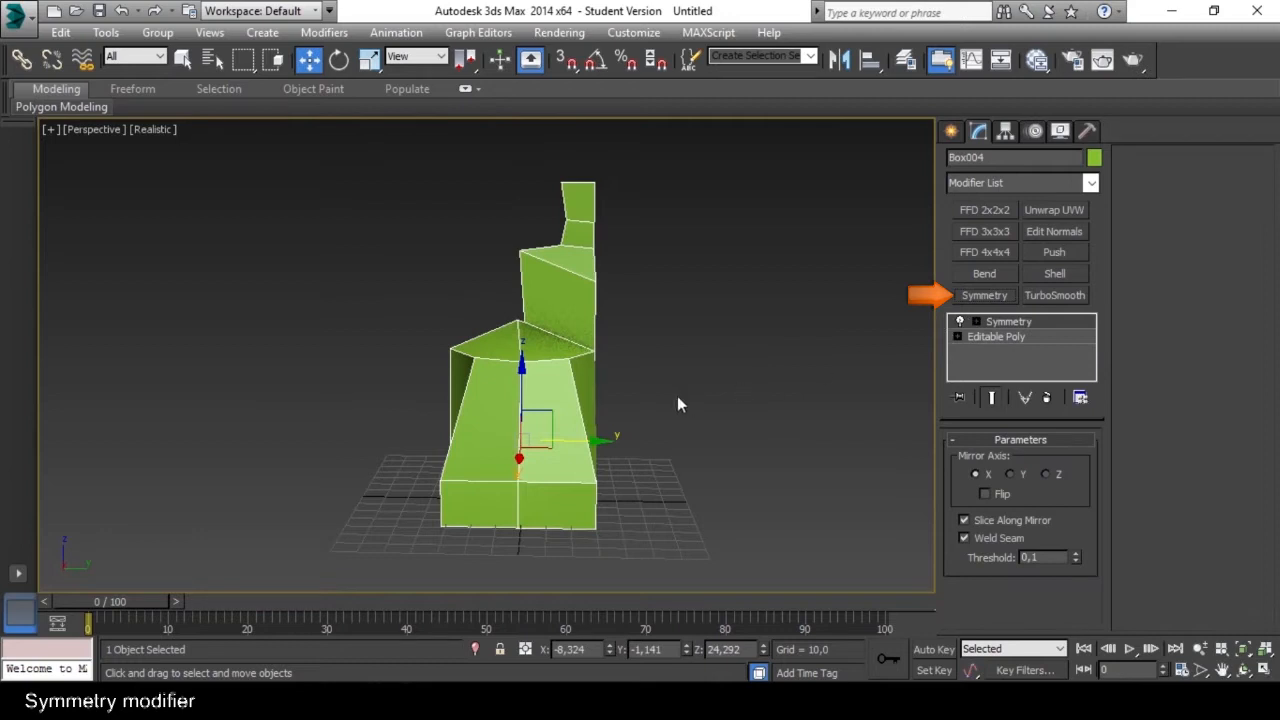
{"action": "middle_click_drag", "start_coordinate": [655, 393], "coordinate": [850, 383], "text": "alt"}
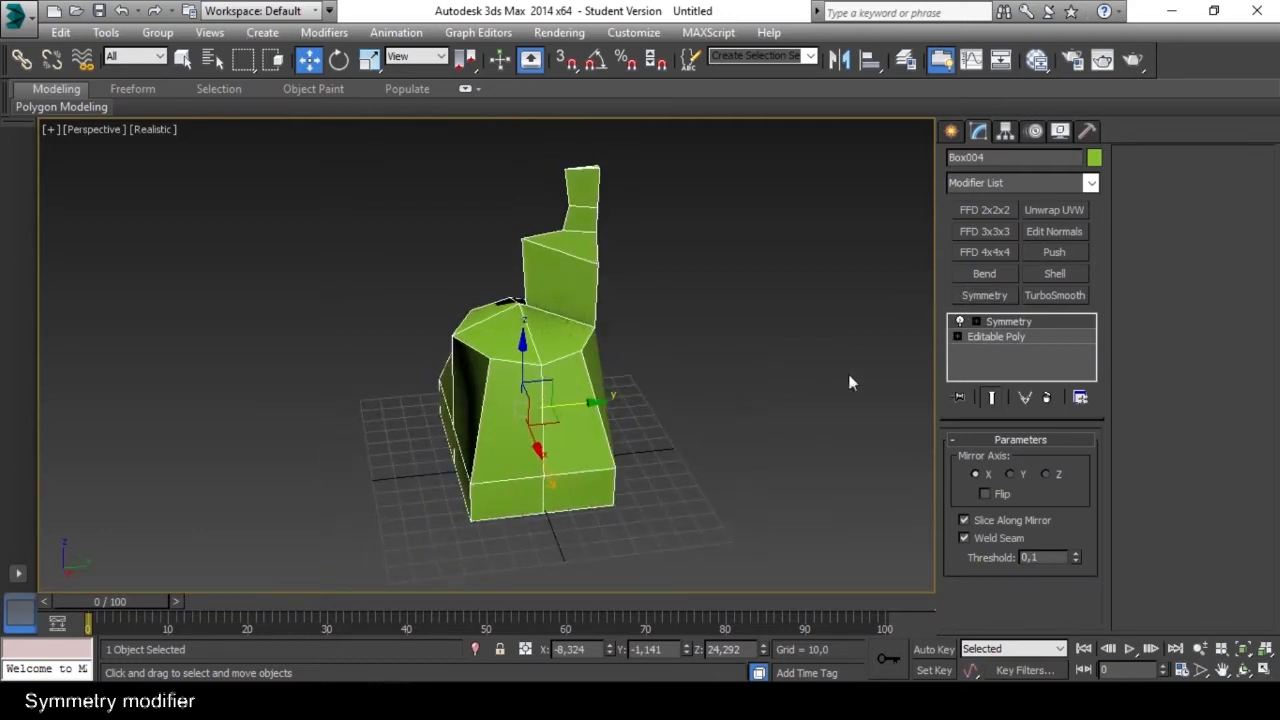
Expand the Symmetry modifier and activate its Mirror sub-object.
{"action": "left_click", "coordinate": [1021, 323]}
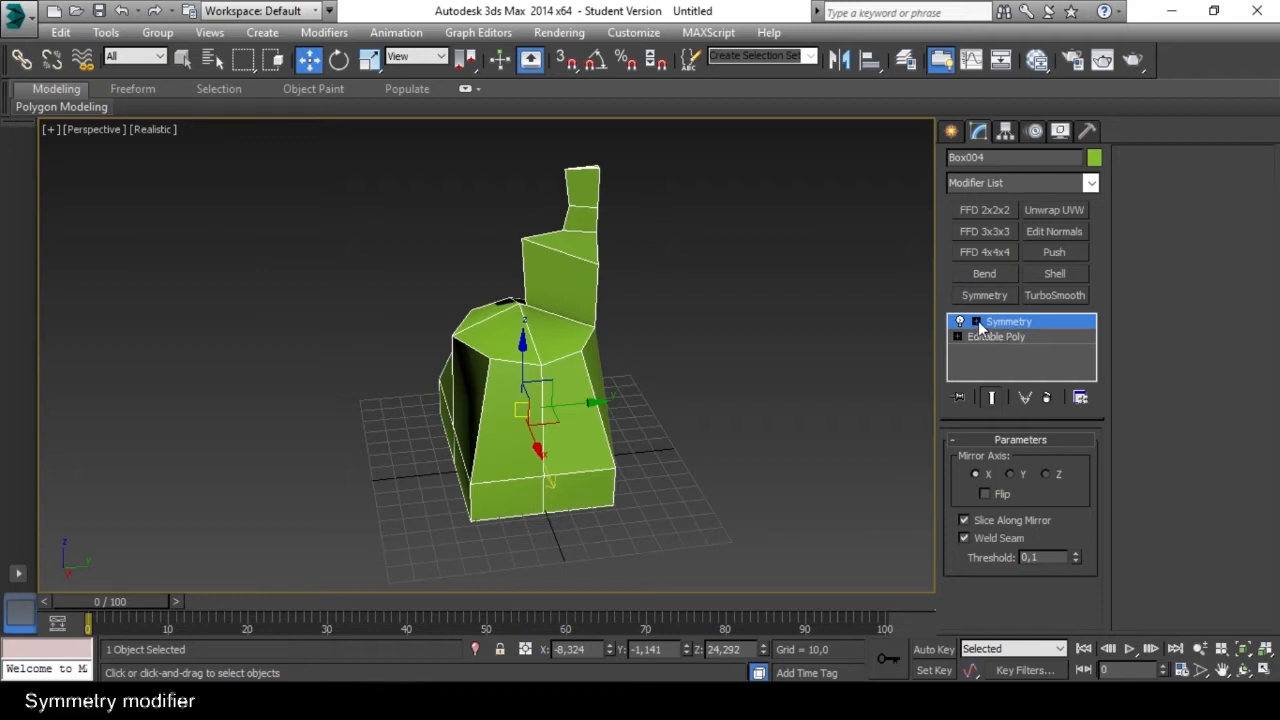
{"action": "left_click", "coordinate": [976, 321]}
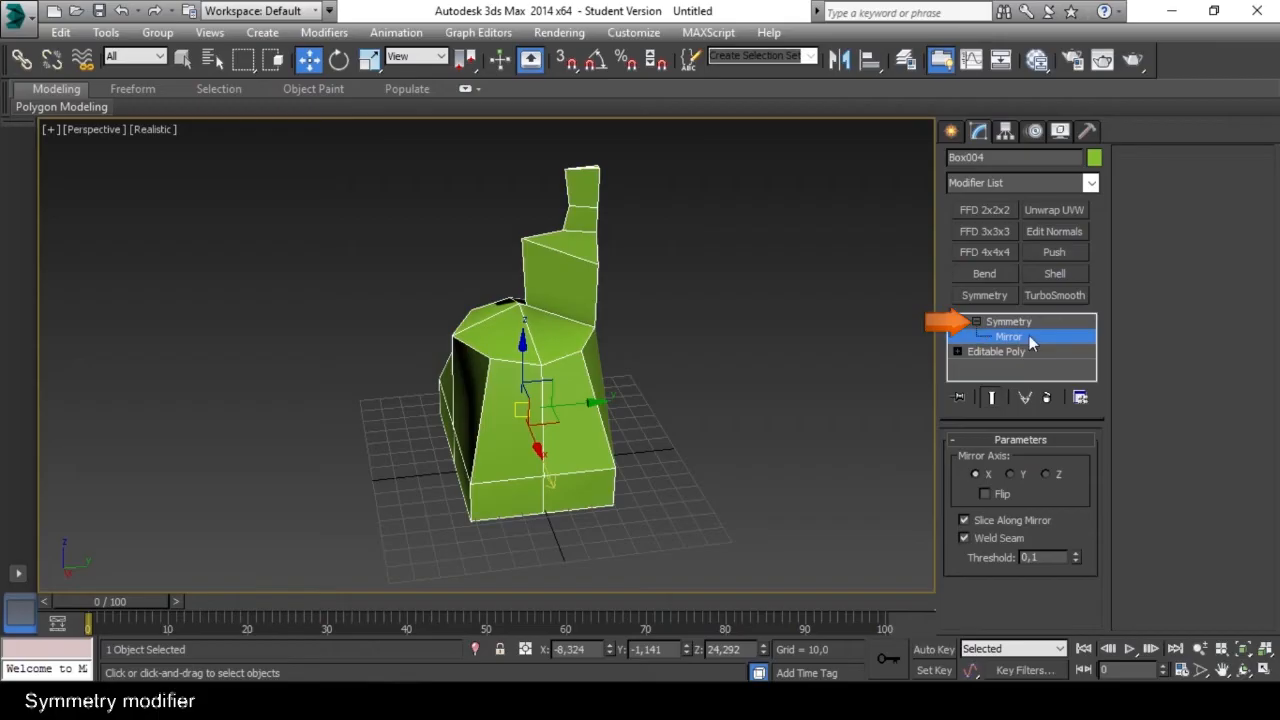
{"action": "left_click", "coordinate": [1012, 343]}
{"action": "left_click", "coordinate": [1017, 345]}
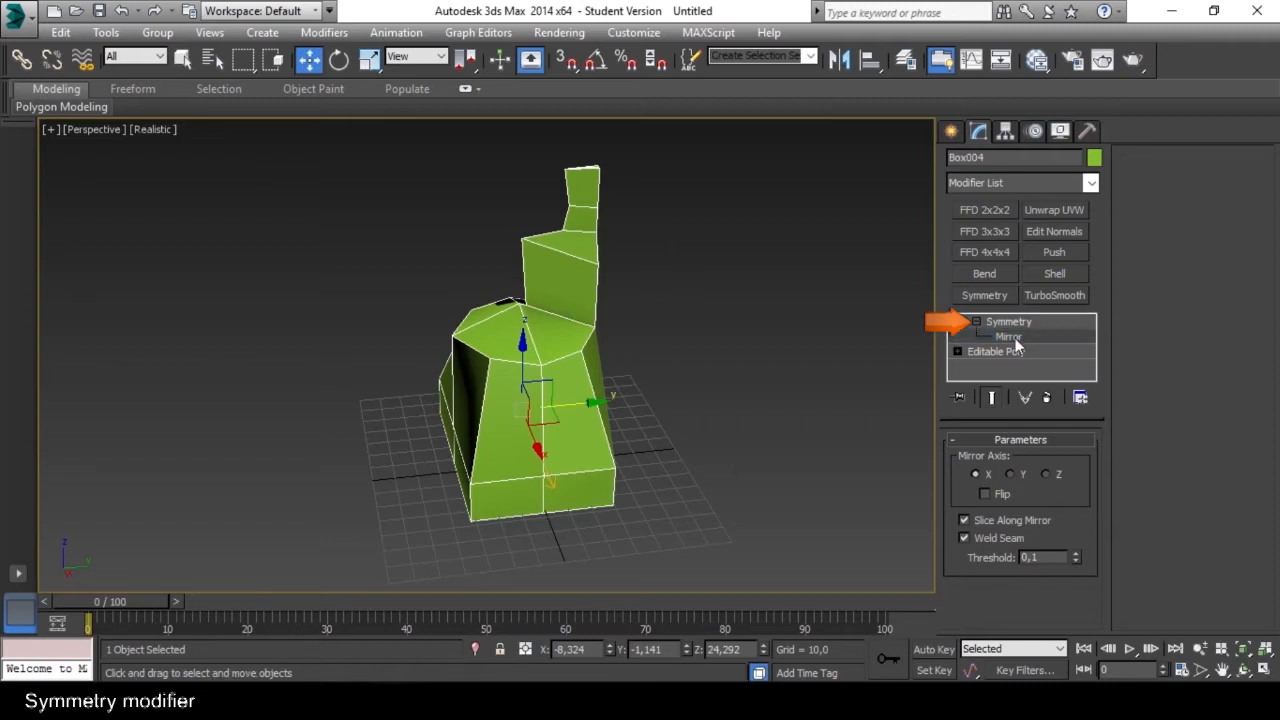
Move the Symmetry mirror plane along X and Y to test the mirroring, ending at about X -24.8, Y -6.3.
{"action": "middle_click_drag", "start_coordinate": [771, 382], "coordinate": [549, 447], "text": "alt"}
{"action": "middle_click_drag", "start_coordinate": [533, 371], "coordinate": [622, 424], "text": "alt"}
{"action": "mouse_move", "coordinate": [516, 432]}
{"action": "left_mouse_down"}
{"action": "mouse_move", "coordinate": [514, 452]}
{"action": "mouse_move", "coordinate": [512, 406]}
{"action": "mouse_move", "coordinate": [507, 424]}
{"action": "left_mouse_up"}
{"action": "middle_click_drag", "start_coordinate": [507, 424], "coordinate": [640, 438], "text": "alt"}
{"action": "left_click_drag", "start_coordinate": [572, 386], "coordinate": [522, 381]}
{"action": "middle_click_drag", "start_coordinate": [475, 347], "coordinate": [394, 394], "text": "alt"}
{"action": "left_click_drag", "start_coordinate": [386, 399], "coordinate": [416, 426]}
{"action": "middle_click_drag", "start_coordinate": [414, 436], "coordinate": [563, 388], "text": "alt"}
{"action": "left_click_drag", "start_coordinate": [553, 377], "coordinate": [822, 446]}
{"action": "middle_click_drag", "start_coordinate": [821, 442], "coordinate": [726, 436], "text": "alt"}
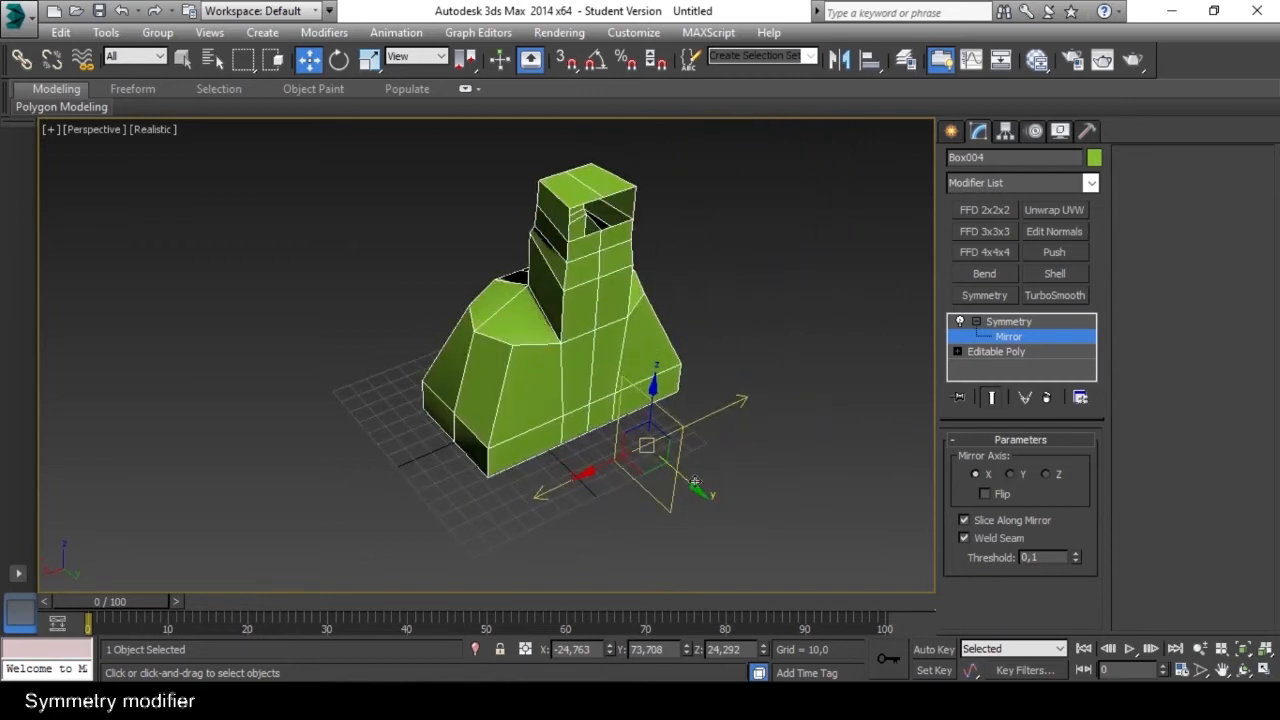
{"action": "left_click_drag", "start_coordinate": [694, 484], "coordinate": [597, 402]}
{"action": "middle_click_drag", "start_coordinate": [597, 402], "coordinate": [585, 425], "text": "alt"}
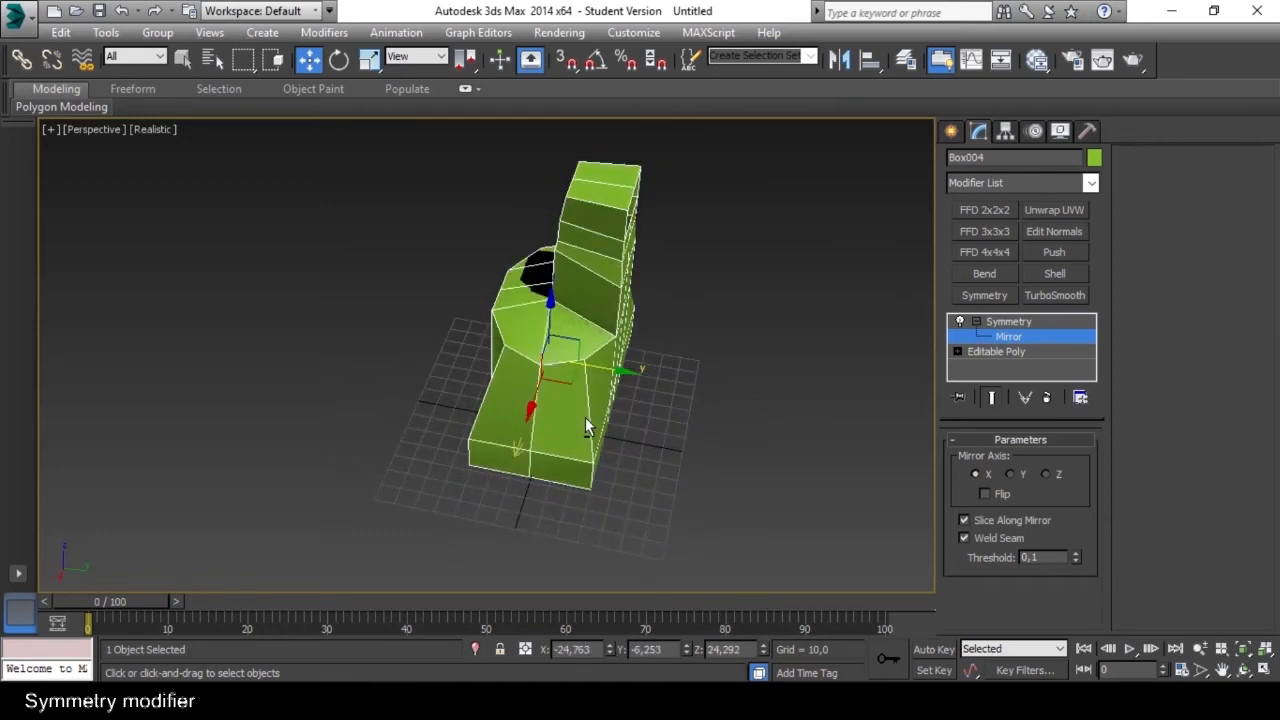
Try rotating the Symmetry mirror plane, and move it along Y to about 2.7.
{"action": "key", "text": "e"}
{"action": "left_click_drag", "start_coordinate": [588, 398], "coordinate": [428, 366]}
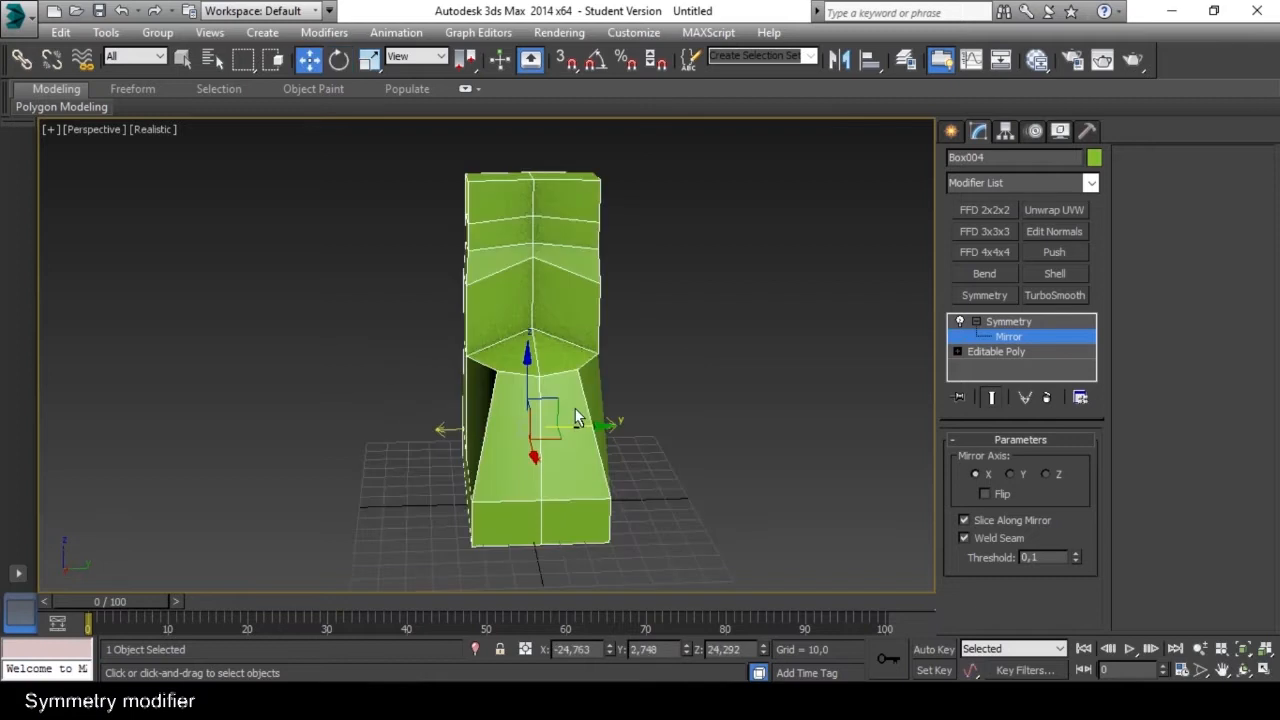
{"action": "middle_click_drag", "start_coordinate": [574, 417], "coordinate": [577, 463]}
{"action": "middle_click_drag", "start_coordinate": [577, 463], "coordinate": [604, 454], "text": "alt"}
{"action": "middle_click_drag", "start_coordinate": [604, 454], "coordinate": [606, 401]}
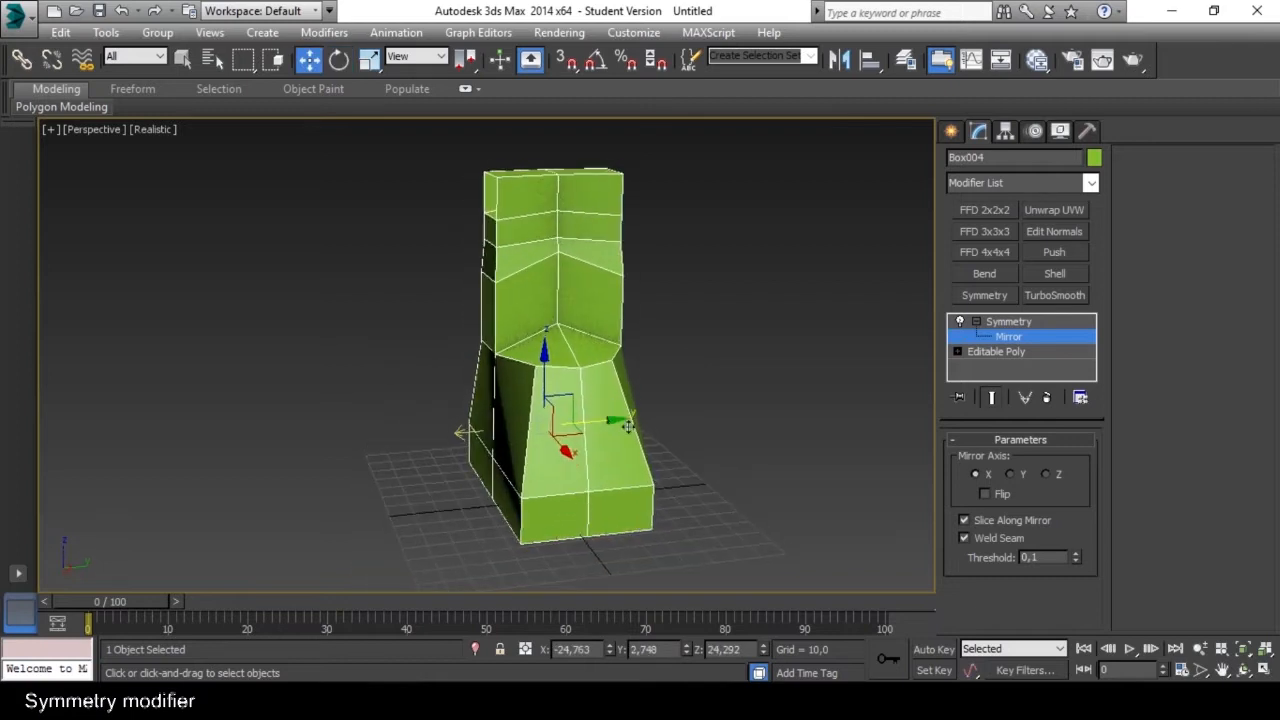
Test the Symmetry modifier's Slice Along Mirror and Weld Seam options by switching each one off and back on.
{"action": "left_click", "coordinate": [965, 521]}
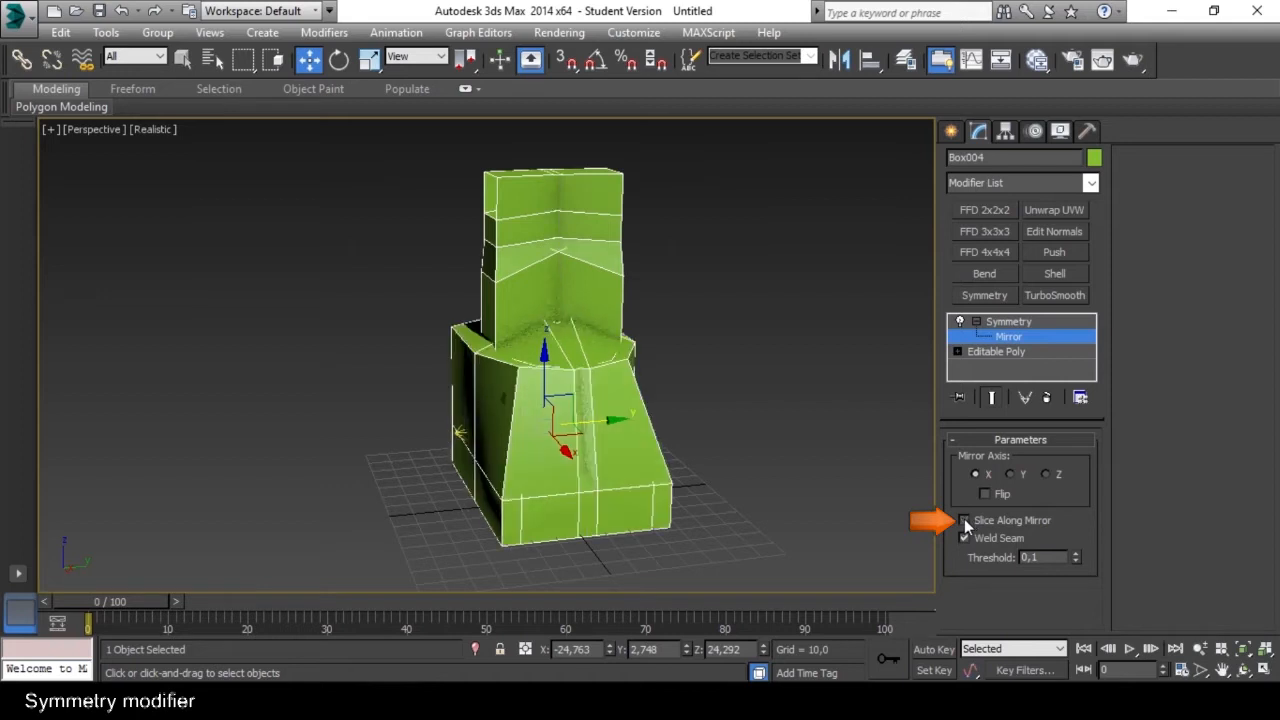
{"action": "mouse_move", "coordinate": [677, 392]}
{"action": "middle_mouse_down", "text": "alt"}
{"action": "mouse_move", "coordinate": [600, 433]}
{"action": "mouse_move", "coordinate": [597, 421]}
{"action": "mouse_move", "coordinate": [660, 400]}
{"action": "mouse_move", "coordinate": [595, 423]}
{"action": "middle_mouse_up", "text": "alt"}
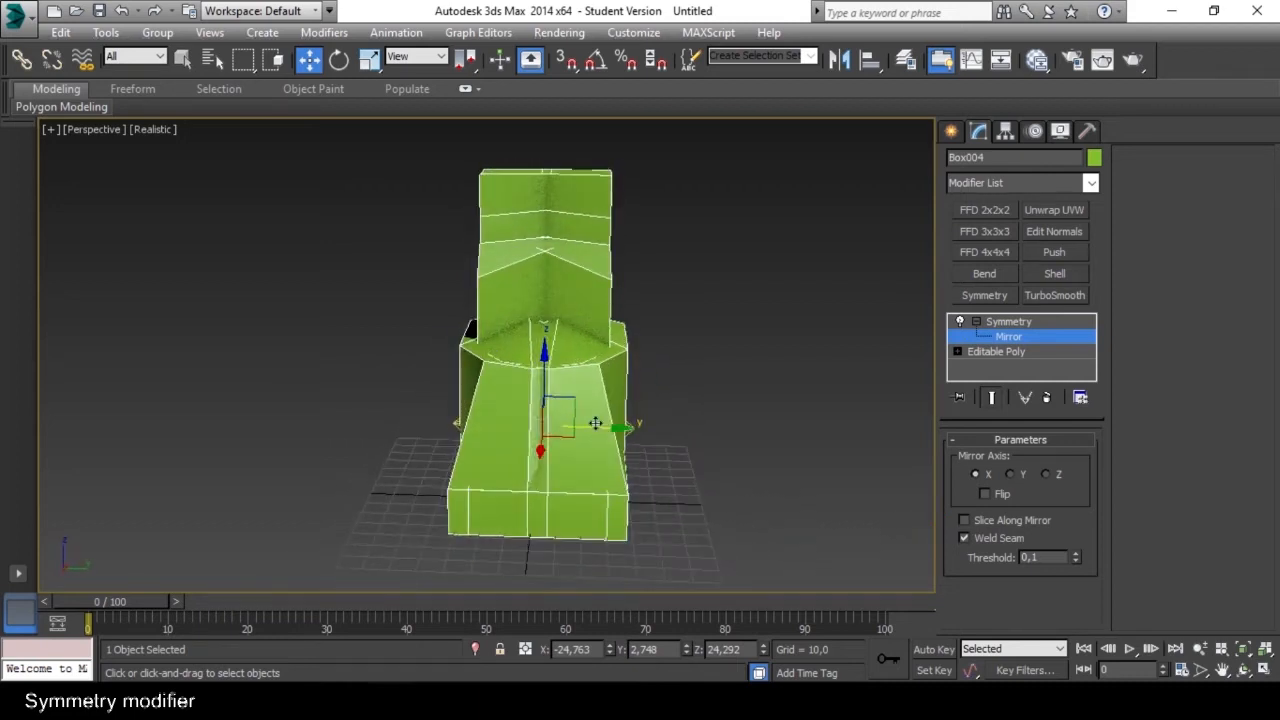
{"action": "left_click", "coordinate": [965, 520]}
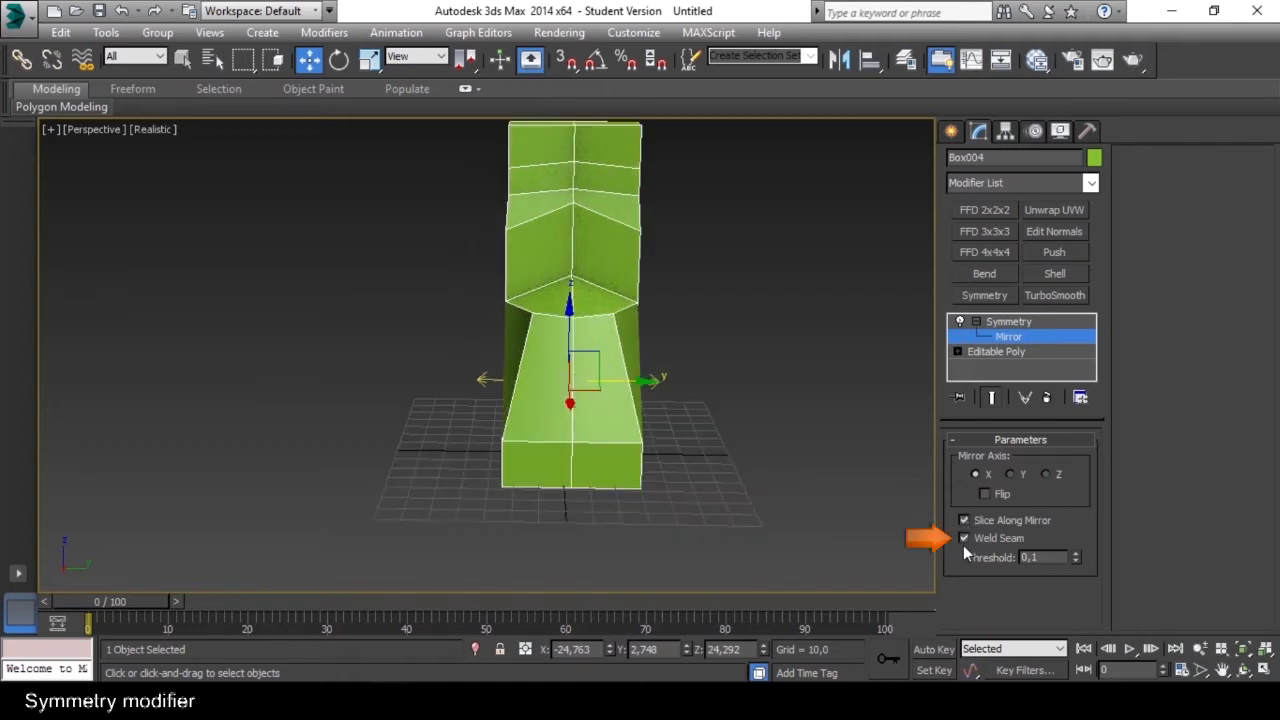
{"action": "left_click", "coordinate": [964, 538]}
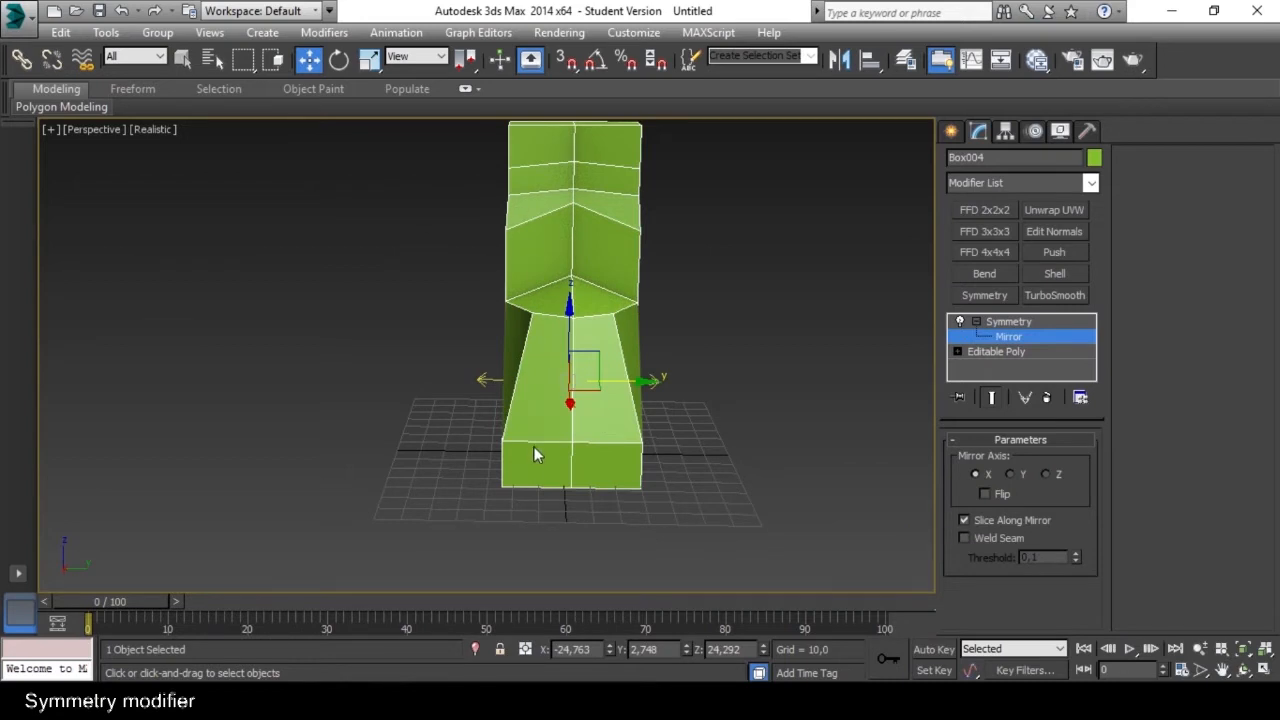
{"action": "left_click", "coordinate": [964, 538]}
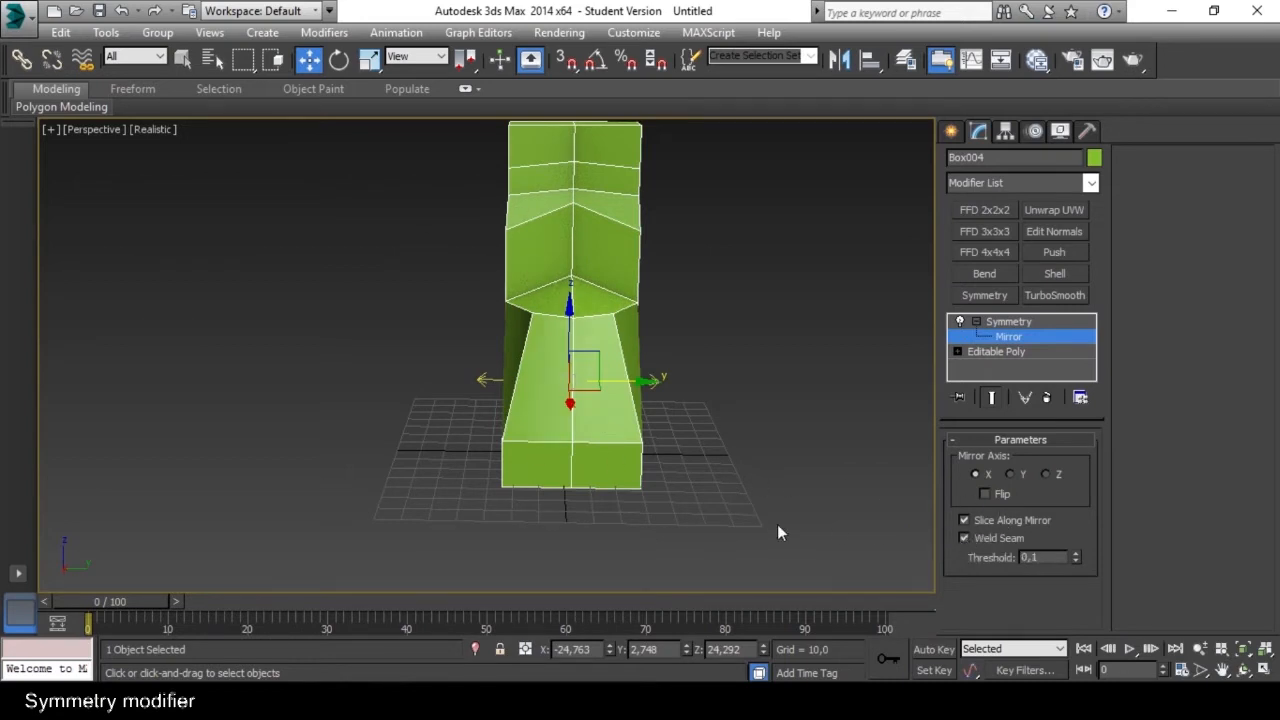
Move the Symmetry mirror plane along Y to about 7.8.
{"action": "middle_click_drag", "start_coordinate": [573, 478], "coordinate": [581, 480], "text": "alt"}
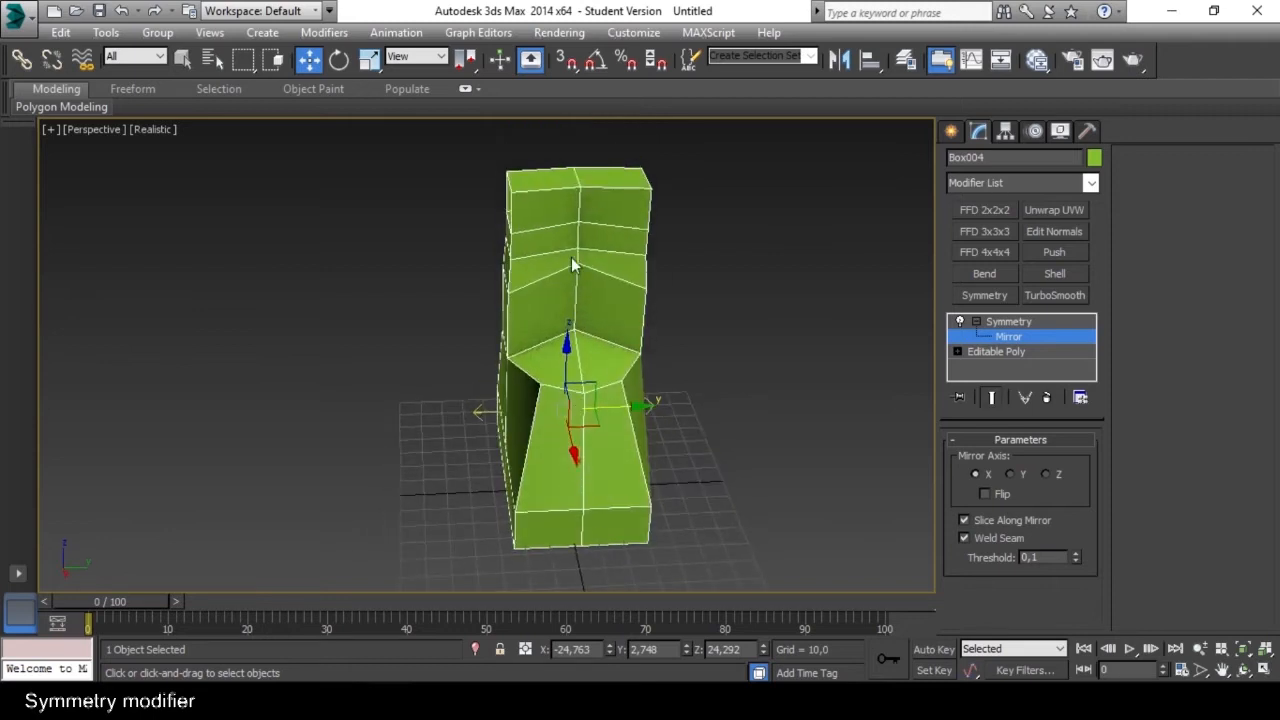
{"action": "middle_click_drag", "start_coordinate": [584, 541], "coordinate": [836, 349], "text": "alt"}
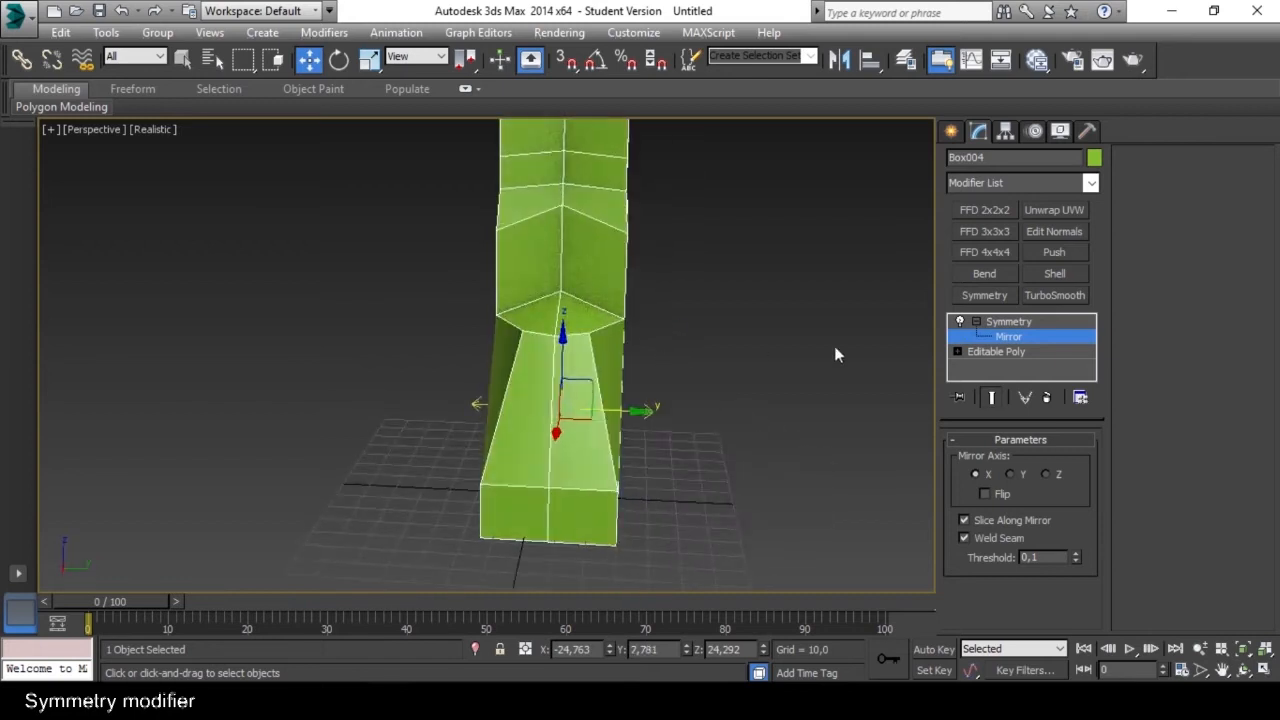
Go to the Editable Poly level and toggle Show End Result on and off to compare the base mesh with the mirrored shape.
{"action": "left_click", "coordinate": [1007, 351]}
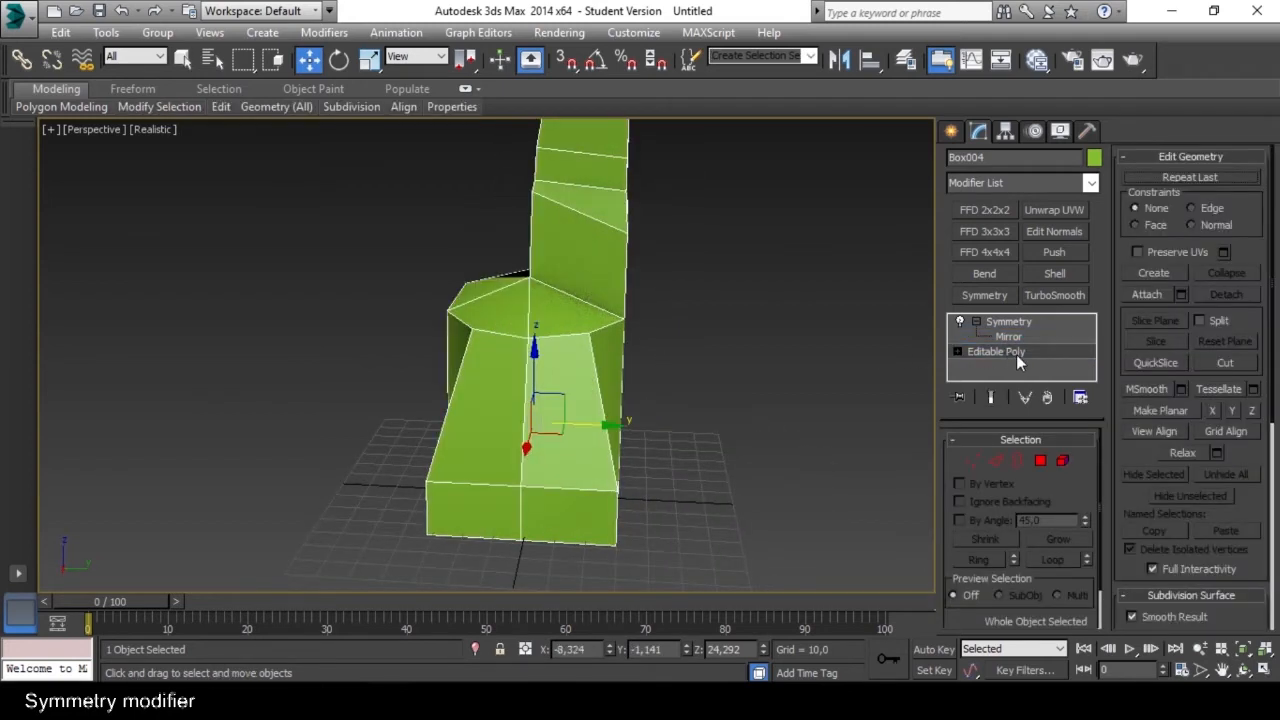
{"action": "middle_click_drag", "start_coordinate": [701, 338], "coordinate": [712, 404], "text": "alt"}
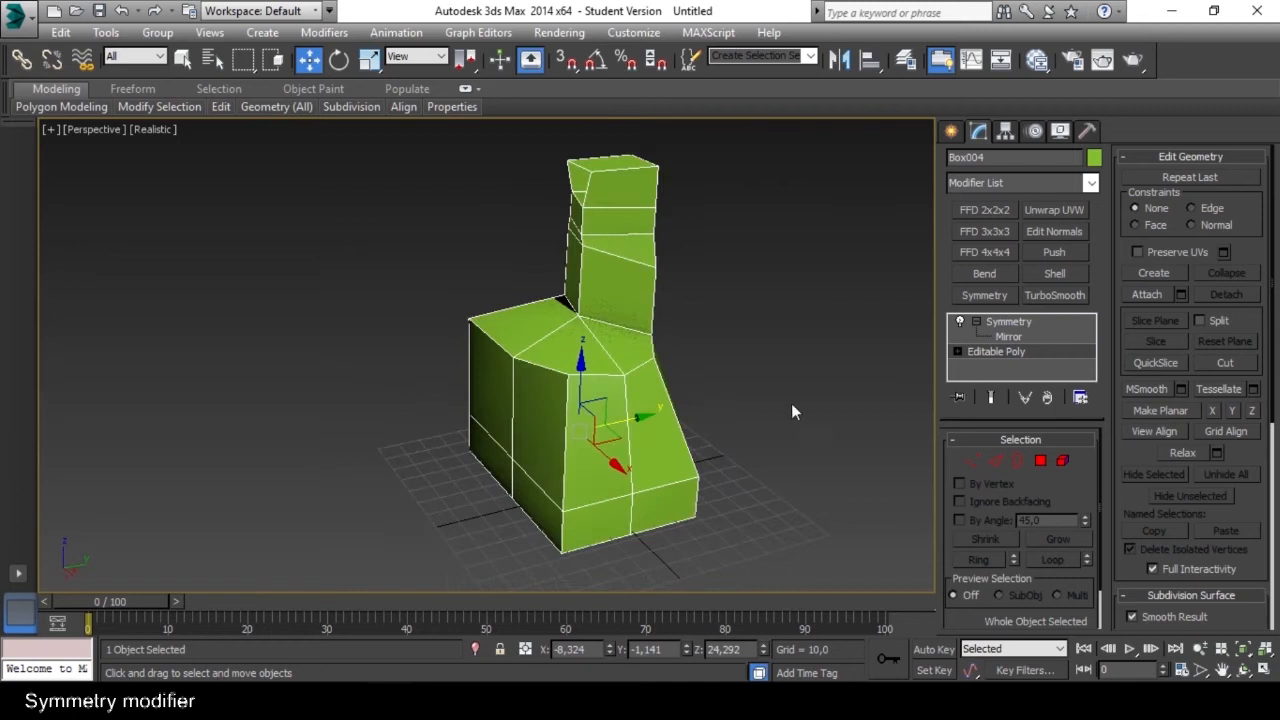
{"action": "left_click", "coordinate": [992, 397]}
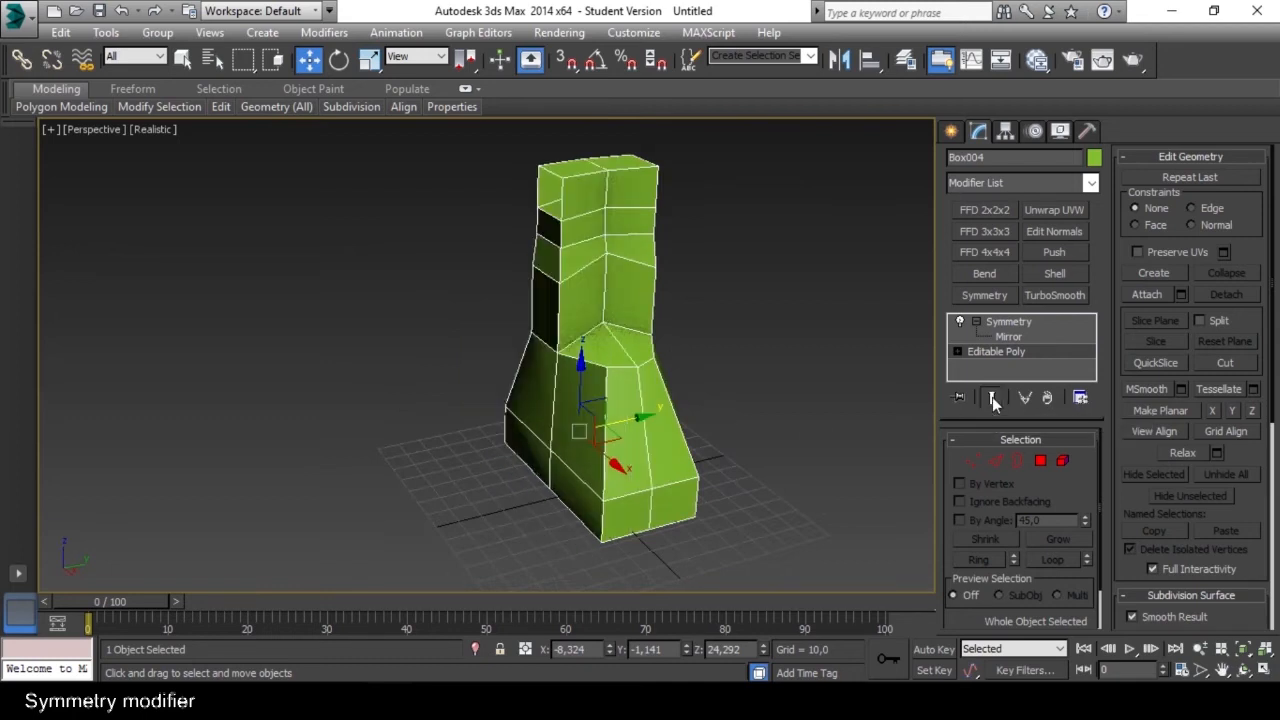
{"action": "mouse_move", "coordinate": [734, 424]}
{"action": "middle_mouse_down", "text": "alt"}
{"action": "mouse_move", "coordinate": [587, 428]}
{"action": "mouse_move", "coordinate": [616, 413]}
{"action": "mouse_move", "coordinate": [670, 427]}
{"action": "middle_mouse_up", "text": "alt"}
{"action": "key", "text": "n"}
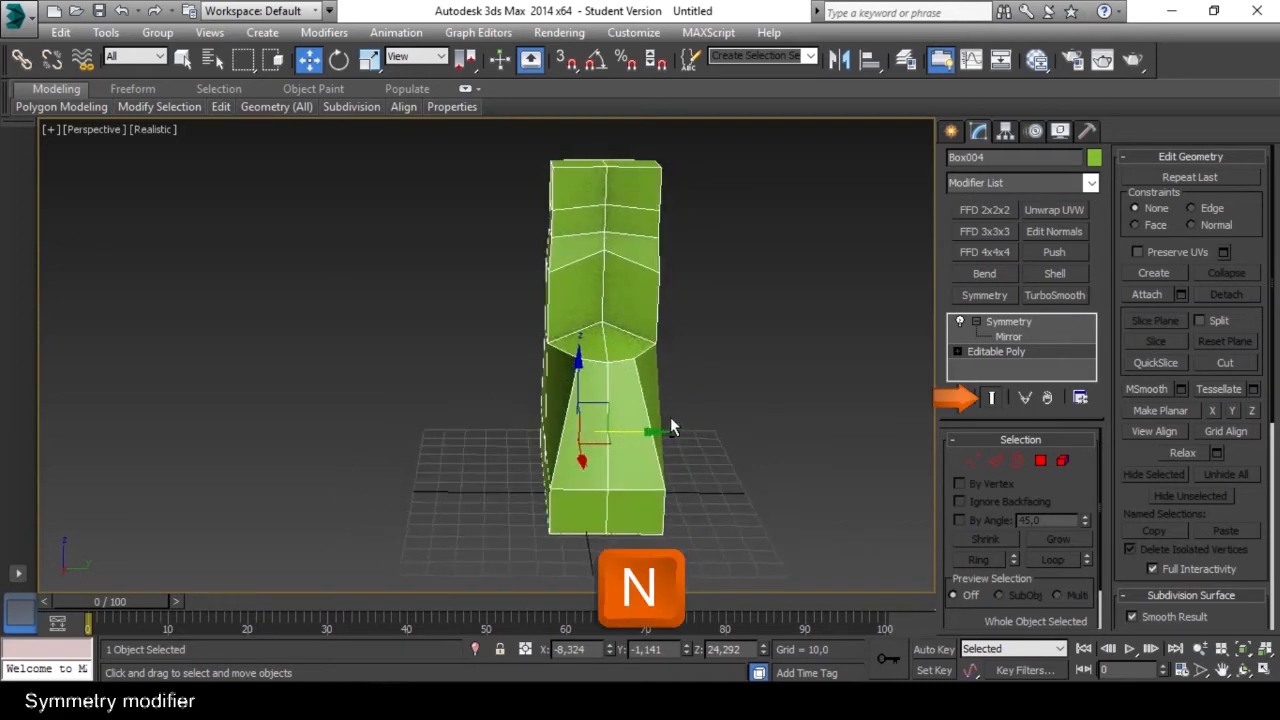
{"action": "left_click", "coordinate": [993, 399]}
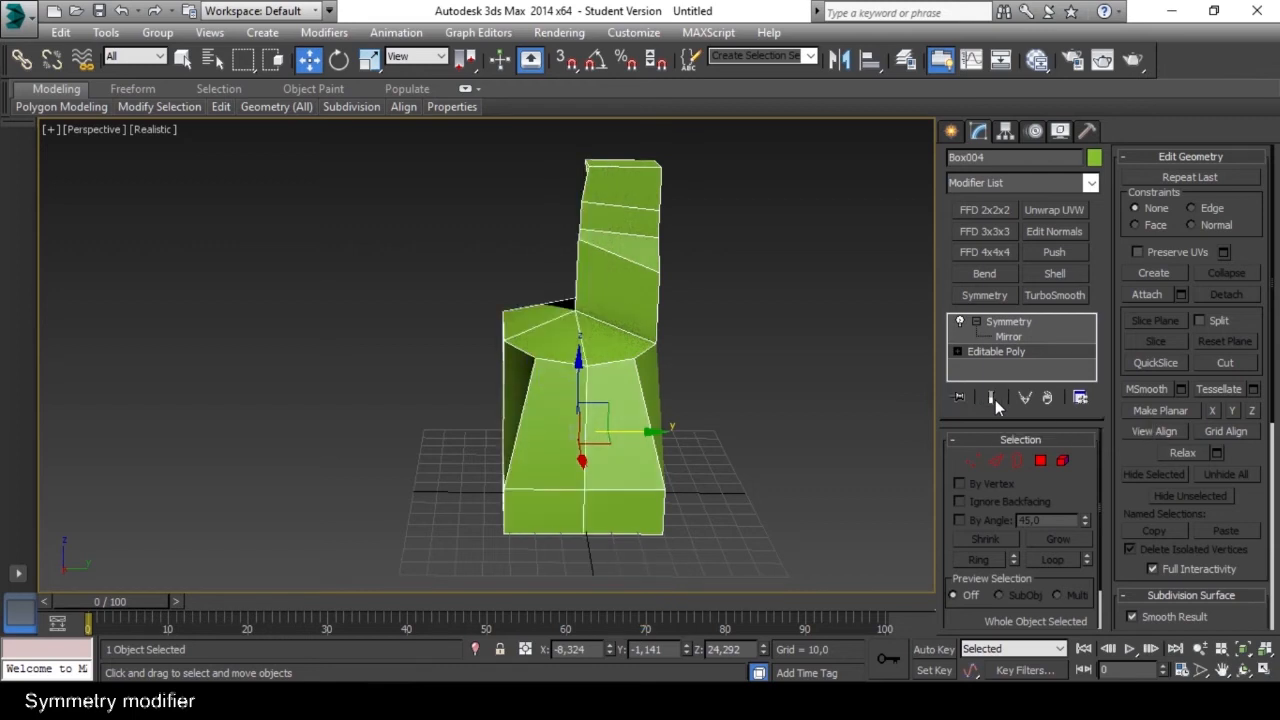
Return to the Symmetry modifier in the stack and open its stack options.
{"action": "left_click", "coordinate": [1035, 324]}
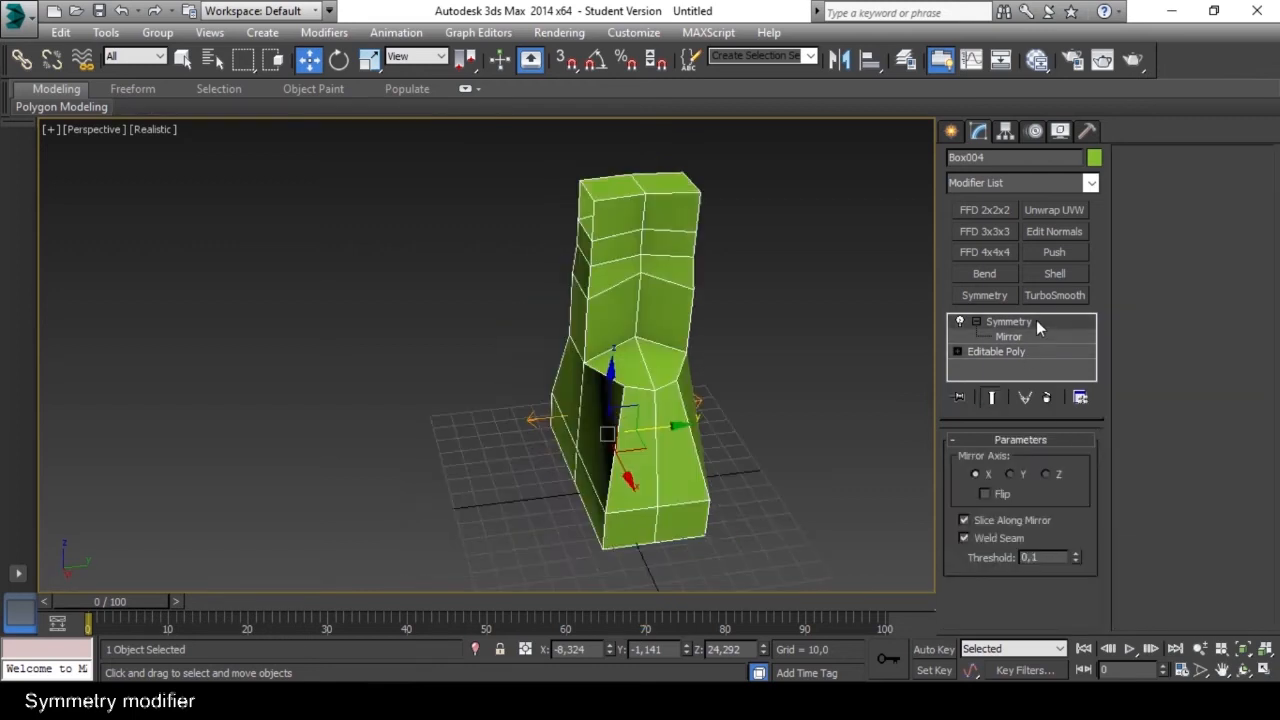
{"action": "right_click", "coordinate": [1036, 322]}
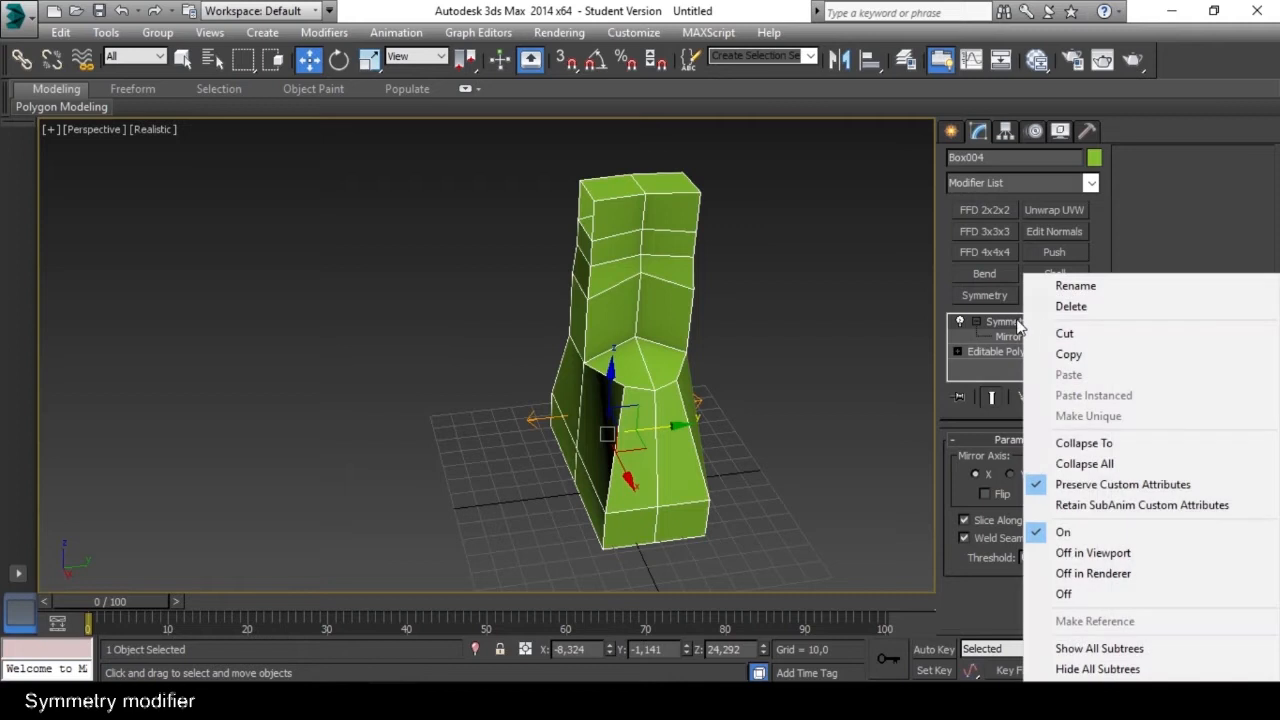
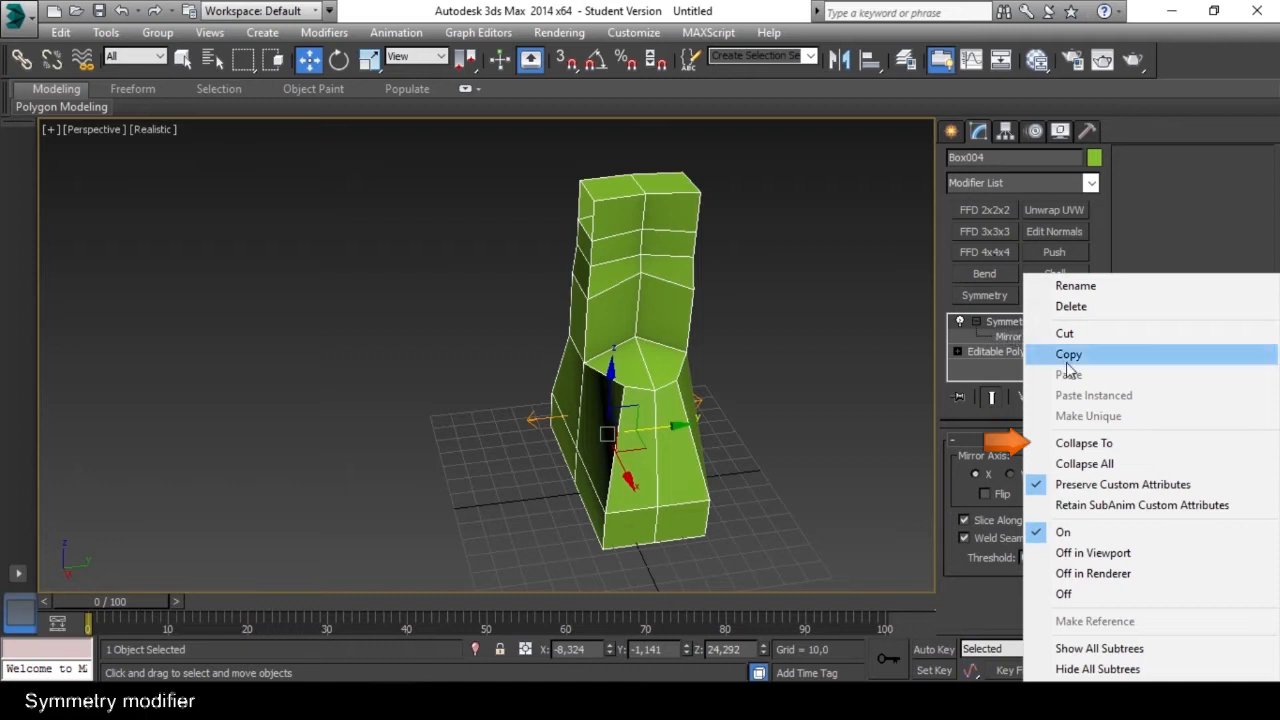
Collapse the modifier stack down to and including the Symmetry modifier, accepting the warning.
{"action": "left_click", "coordinate": [1104, 446]}
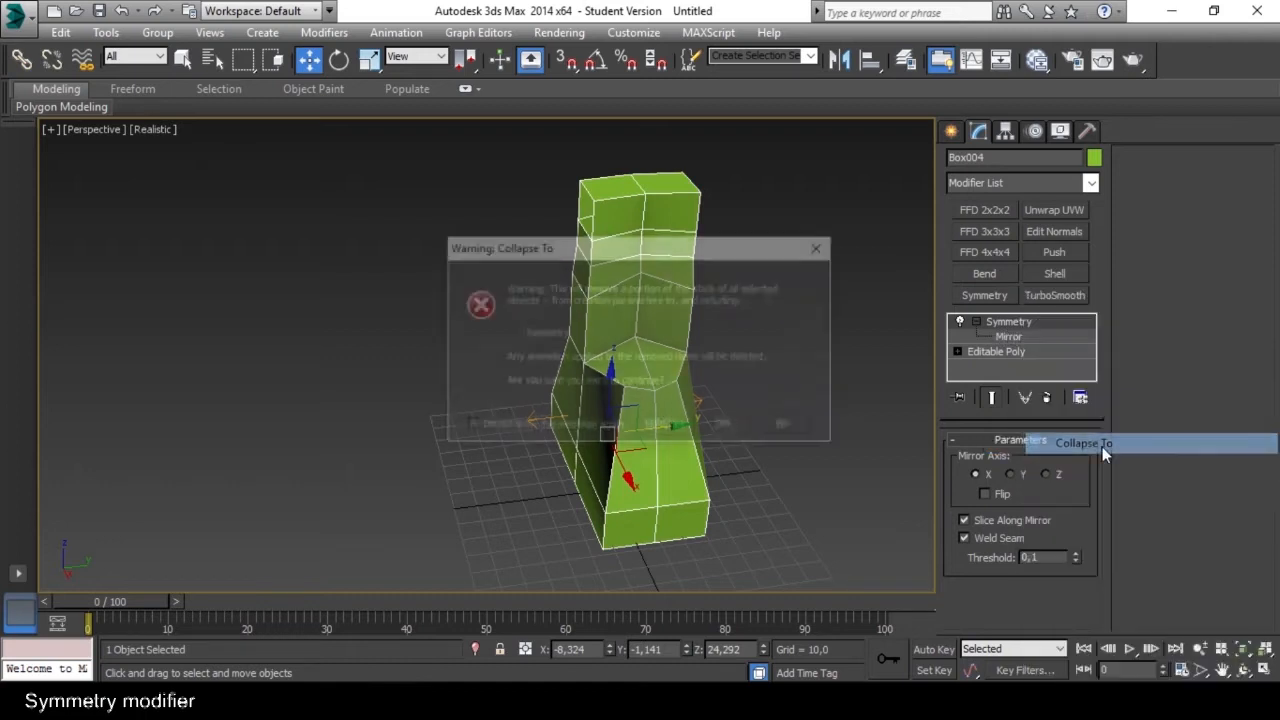
{"action": "left_click", "coordinate": [725, 426]}
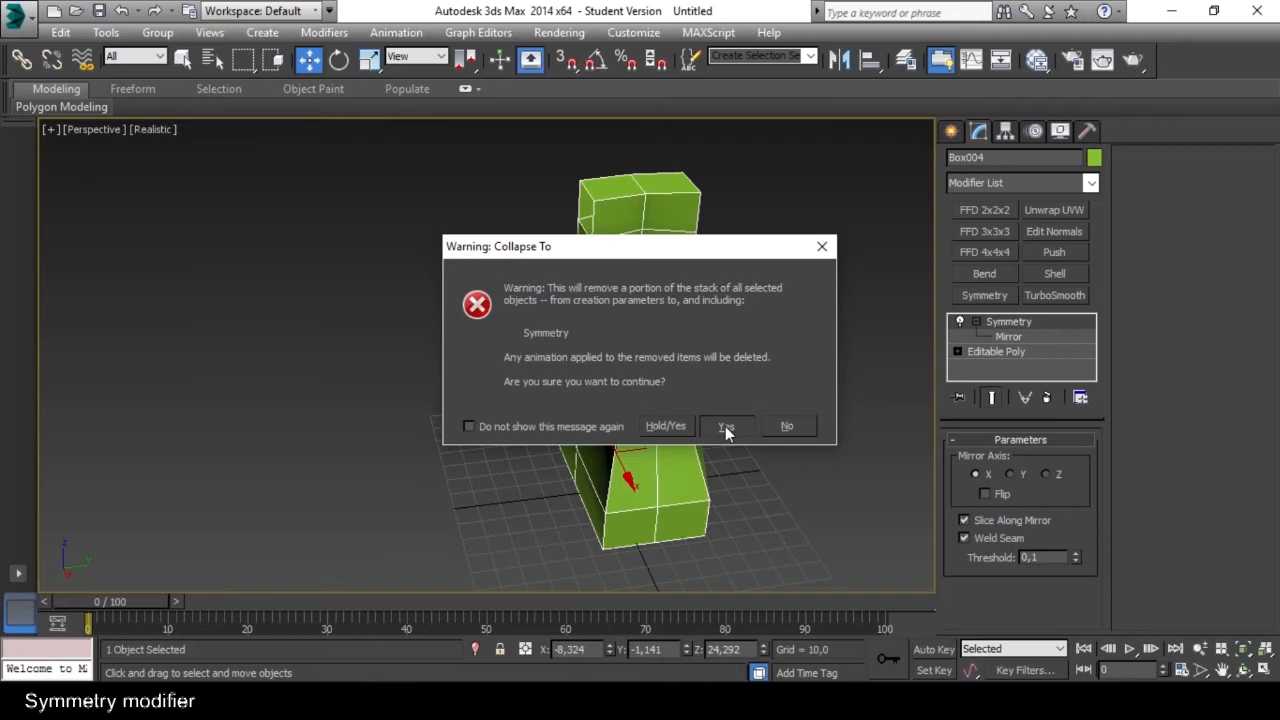
{"action": "left_click", "coordinate": [725, 426]}
{"action": "mouse_move", "coordinate": [715, 417]}
{"action": "middle_mouse_down", "text": "alt"}
{"action": "mouse_move", "coordinate": [585, 355]}
{"action": "mouse_move", "coordinate": [475, 395]}
{"action": "mouse_move", "coordinate": [692, 408]}
{"action": "middle_mouse_up", "text": "alt"}
{"action": "left_click", "coordinate": [775, 418]}
{"action": "middle_click_drag", "start_coordinate": [775, 418], "coordinate": [655, 412], "text": "alt"}
{"action": "left_click", "coordinate": [569, 371]}
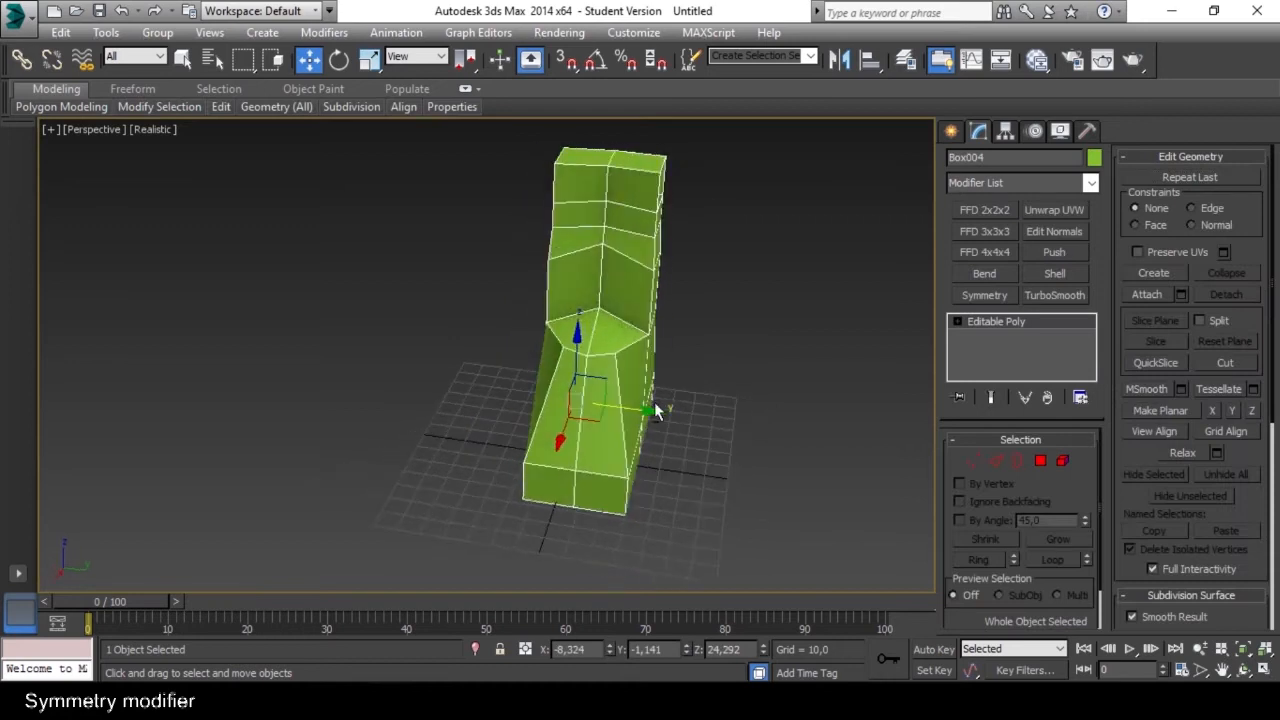
At Element level, move the whole boot mesh along Y to about 64.1, and leave the sub-object level.
{"action": "left_click", "coordinate": [1062, 462]}
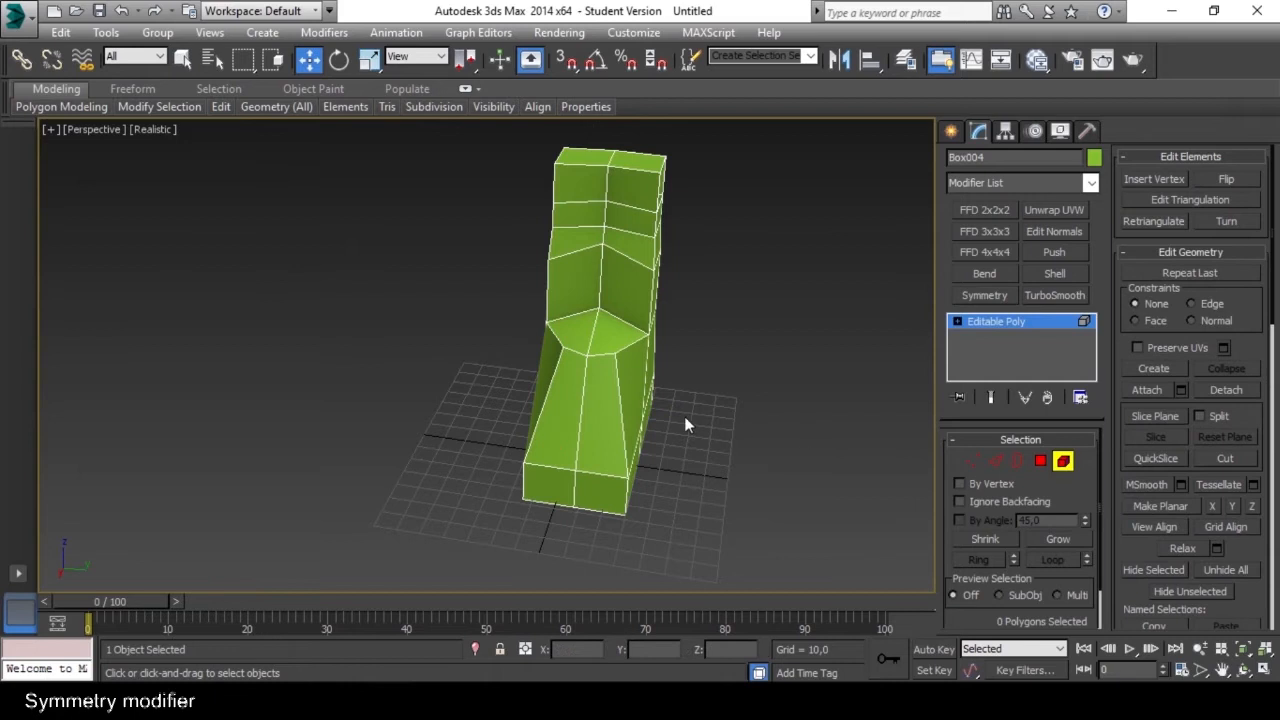
{"action": "left_click", "coordinate": [595, 378]}
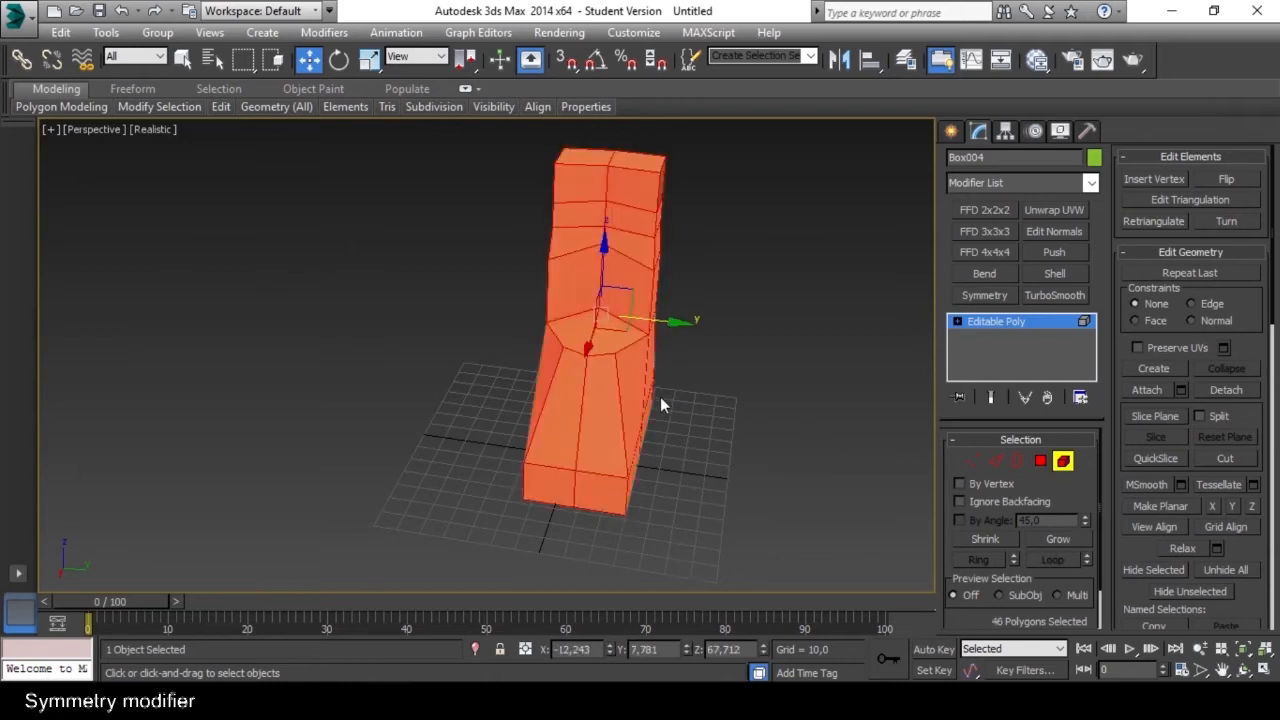
{"action": "middle_click_drag", "start_coordinate": [660, 397], "coordinate": [666, 363], "text": "alt"}
{"action": "left_click_drag", "start_coordinate": [667, 311], "coordinate": [820, 370]}
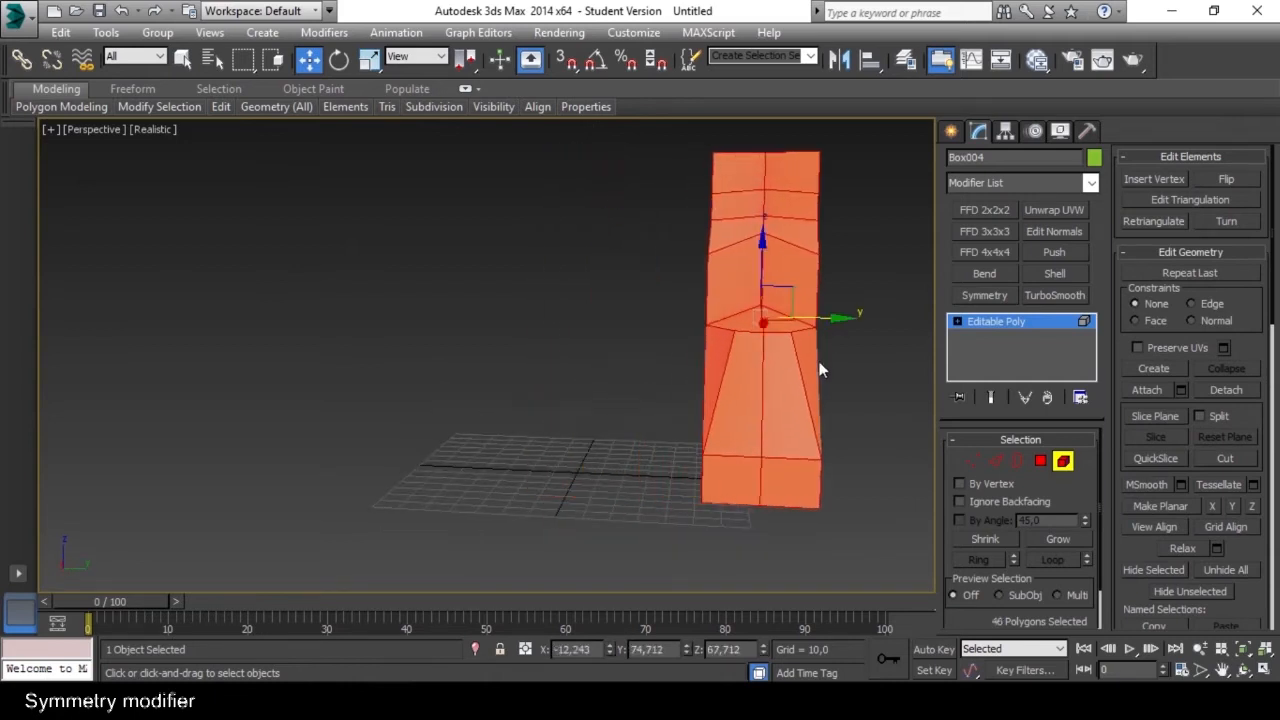
{"action": "key", "text": "ctrl+z"}
{"action": "middle_click_drag", "start_coordinate": [706, 352], "coordinate": [685, 352], "text": "alt"}
{"action": "left_click_drag", "start_coordinate": [674, 316], "coordinate": [800, 348]}
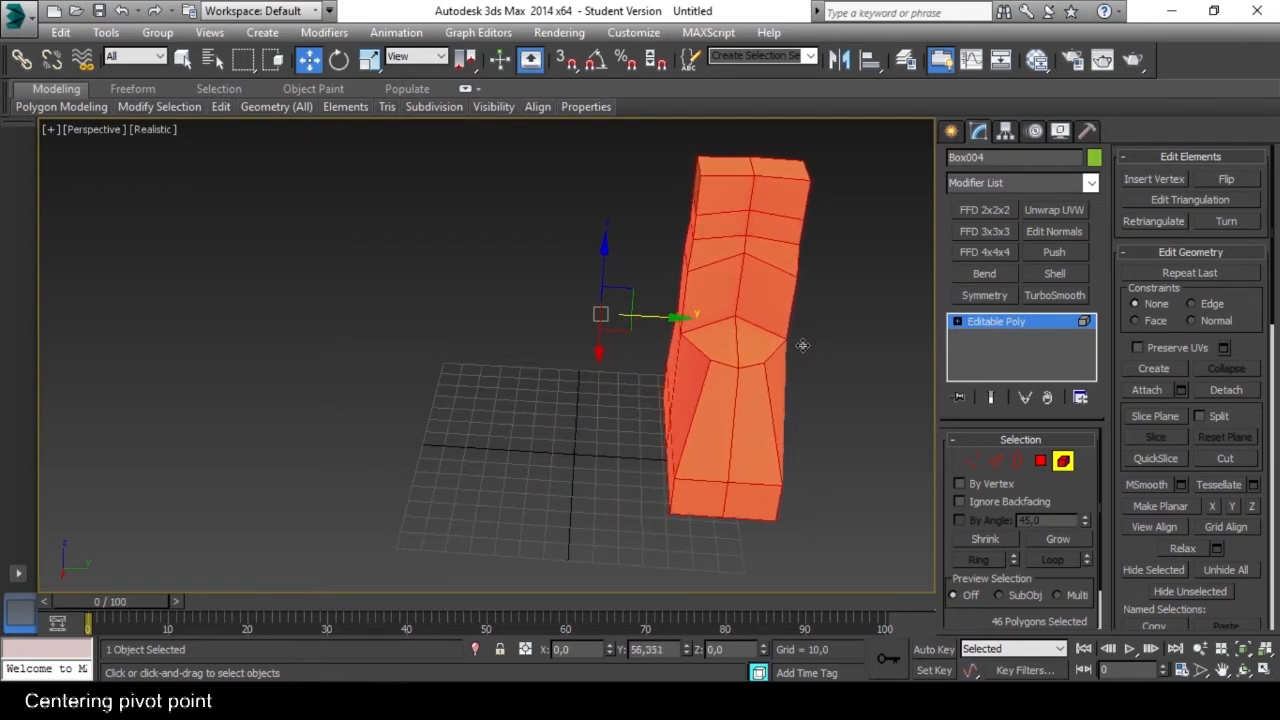
{"action": "left_click", "coordinate": [1063, 463]}
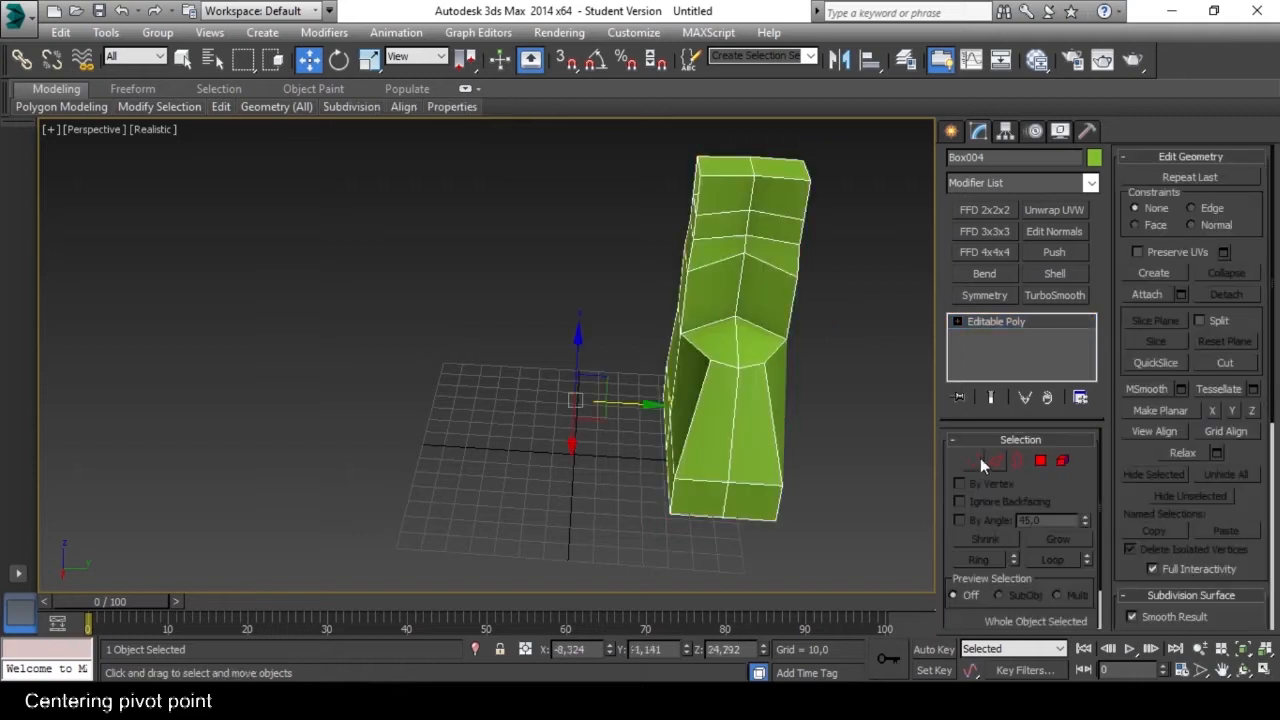
Try moving the boot element back along Y towards the object's pivot, and undo the move.
{"action": "middle_click_drag", "start_coordinate": [797, 422], "coordinate": [748, 388], "text": "alt"}
{"action": "middle_click_drag", "start_coordinate": [575, 427], "coordinate": [518, 478], "text": "alt"}
{"action": "mouse_move", "coordinate": [560, 345]}
{"action": "middle_mouse_down", "text": "alt"}
{"action": "mouse_move", "coordinate": [683, 302]}
{"action": "mouse_move", "coordinate": [591, 284]}
{"action": "mouse_move", "coordinate": [600, 374]}
{"action": "mouse_move", "coordinate": [523, 363]}
{"action": "mouse_move", "coordinate": [558, 365]}
{"action": "middle_mouse_up", "text": "alt"}
{"action": "mouse_move", "coordinate": [688, 385]}
{"action": "middle_mouse_down"}
{"action": "mouse_move", "coordinate": [677, 350]}
{"action": "mouse_move", "coordinate": [690, 372]}
{"action": "middle_mouse_up"}
{"action": "left_click", "coordinate": [1062, 460]}
{"action": "left_click", "coordinate": [727, 376]}
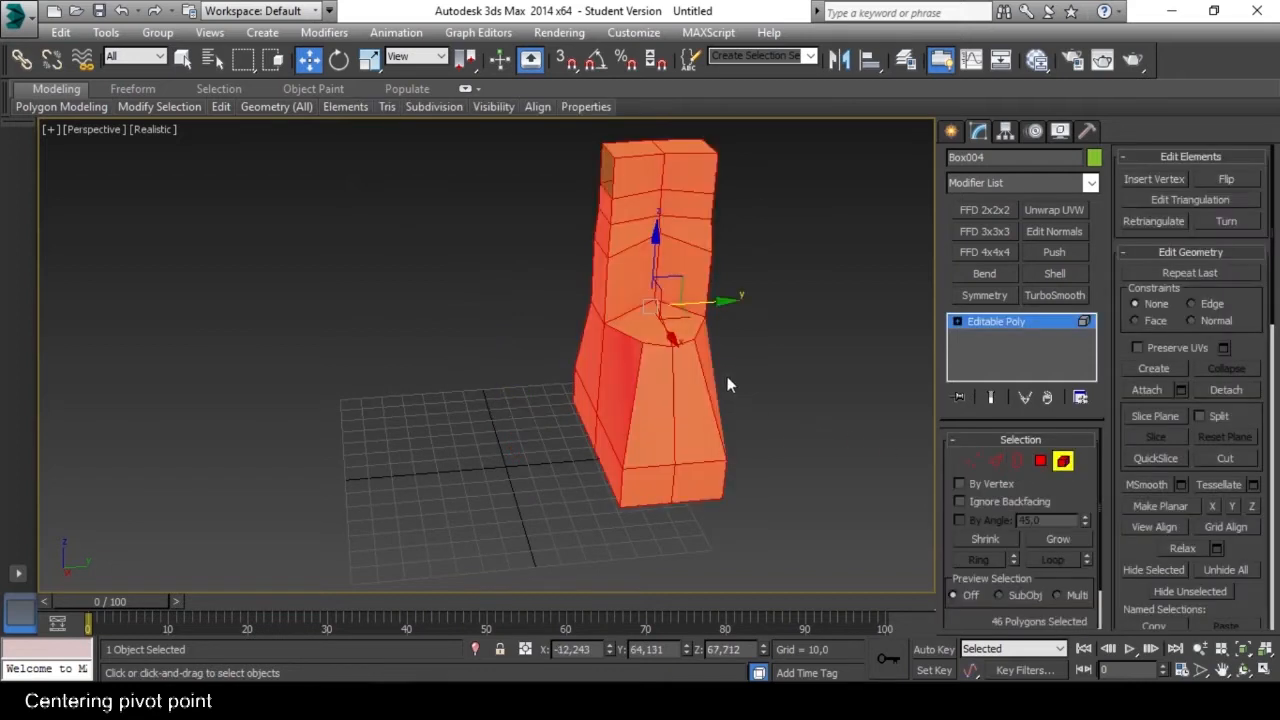
{"action": "left_click_drag", "start_coordinate": [720, 302], "coordinate": [572, 327]}
{"action": "key", "text": "ctrl+z"}
{"action": "left_click", "coordinate": [1062, 460]}
Center the pivot point on the boot object.
{"action": "middle_click_drag", "start_coordinate": [755, 389], "coordinate": [665, 388], "text": "alt"}
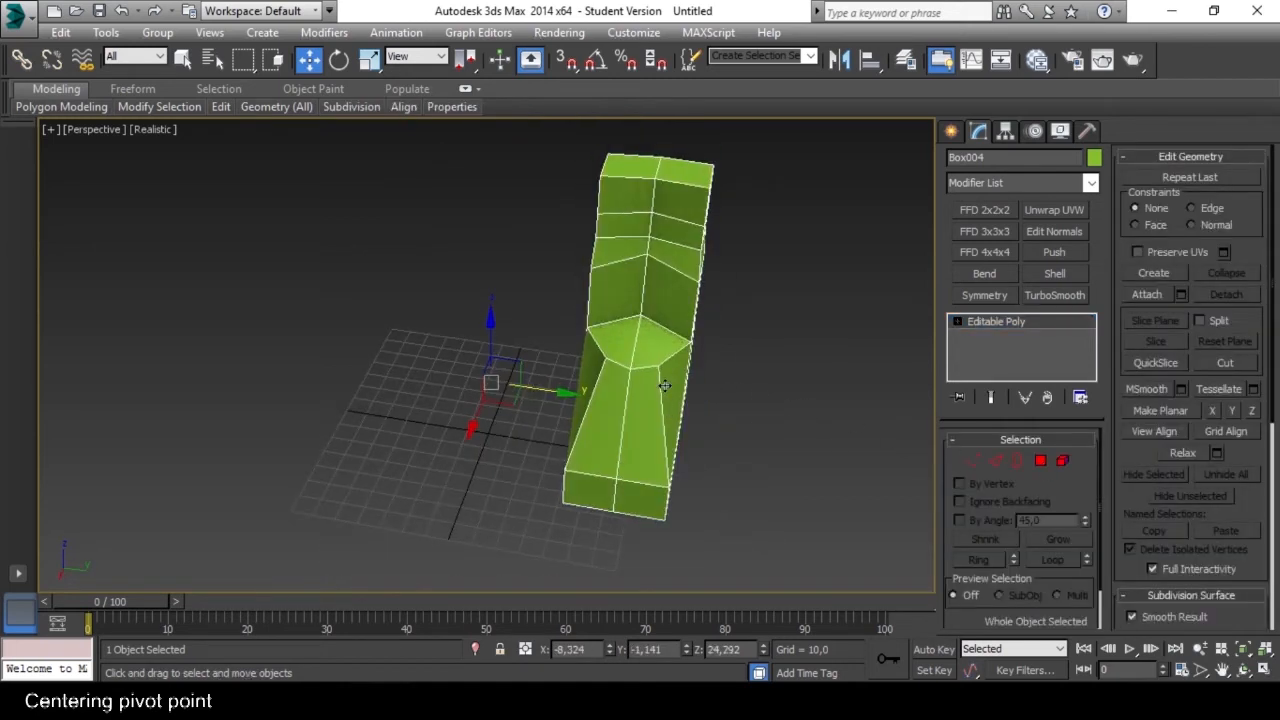
{"action": "key", "text": "alt+c"}
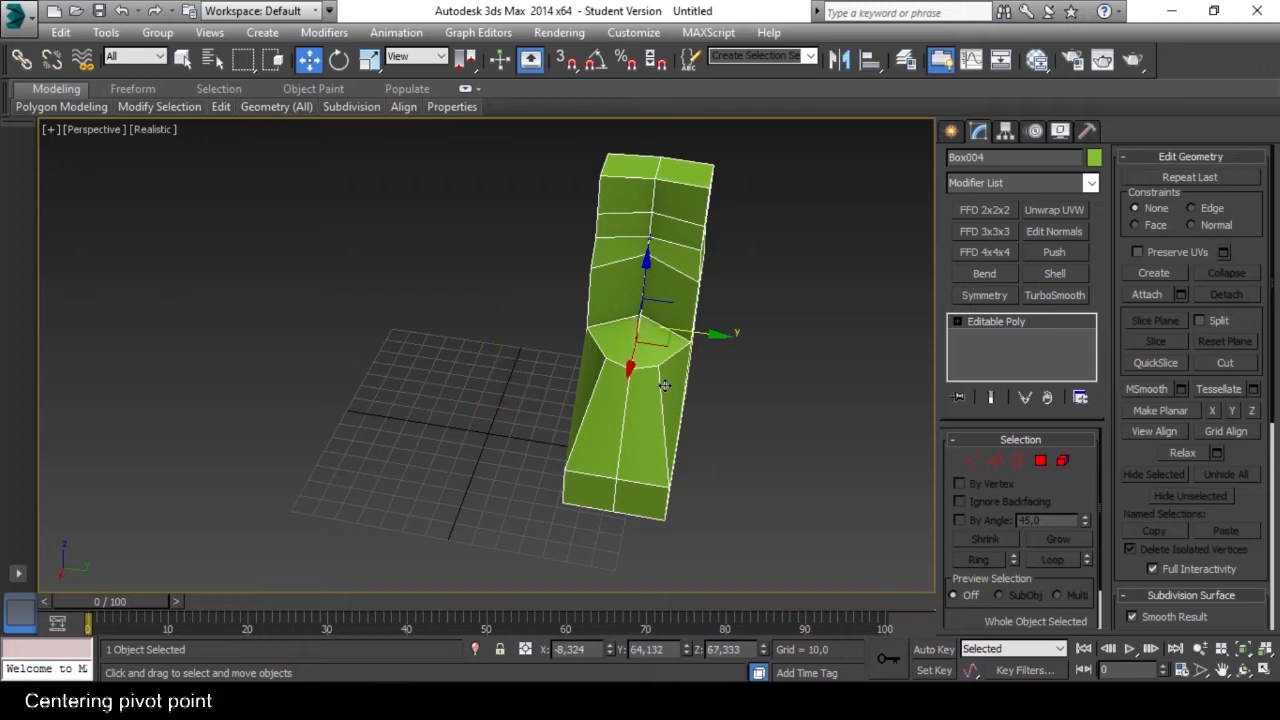
{"action": "middle_click_drag", "start_coordinate": [722, 370], "coordinate": [679, 370], "text": "alt"}
{"action": "middle_click_drag", "start_coordinate": [746, 313], "coordinate": [663, 343], "text": "alt"}
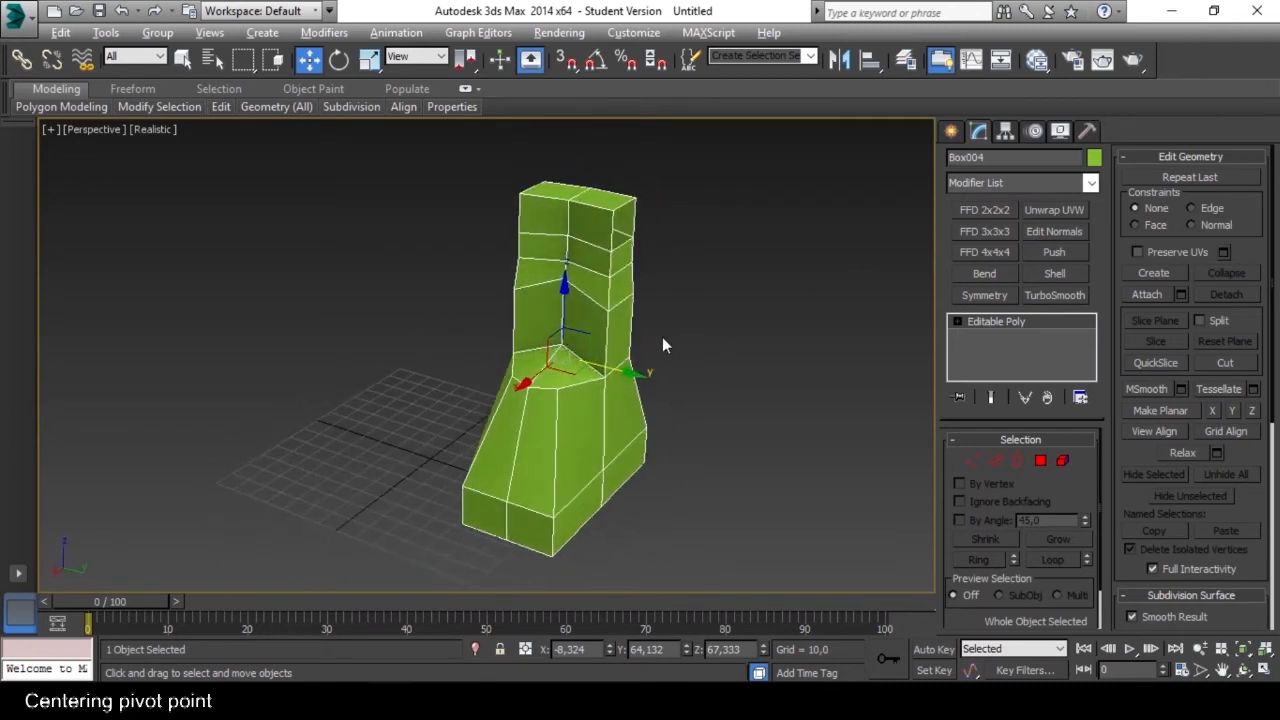
Using Affect Pivot Only, move the pivot into the front of the foot at about X 24.8, Z 24.4.
{"action": "left_click", "coordinate": [1006, 133]}
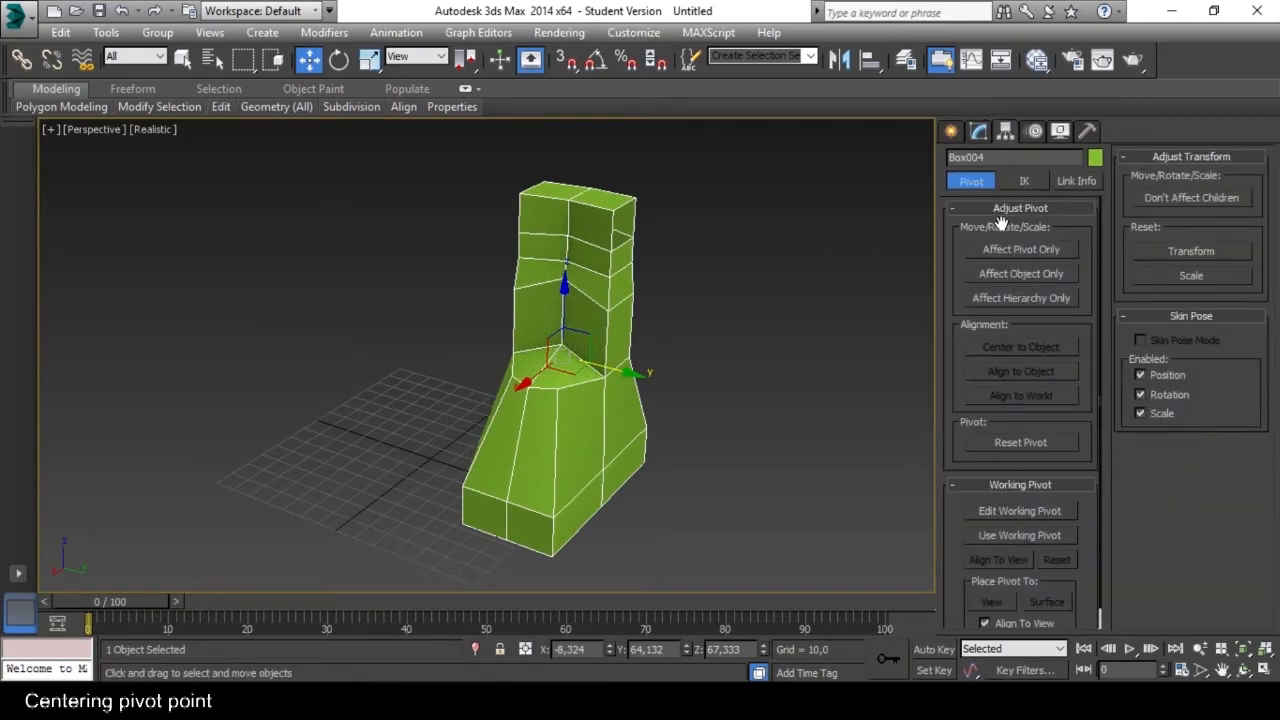
{"action": "left_click", "coordinate": [1058, 254]}
{"action": "middle_click_drag", "start_coordinate": [830, 345], "coordinate": [677, 340], "text": "alt"}
{"action": "left_click_drag", "start_coordinate": [562, 277], "coordinate": [564, 372]}
{"action": "middle_click_drag", "start_coordinate": [564, 372], "coordinate": [500, 440], "text": "alt"}
{"action": "left_click_drag", "start_coordinate": [481, 431], "coordinate": [448, 455]}
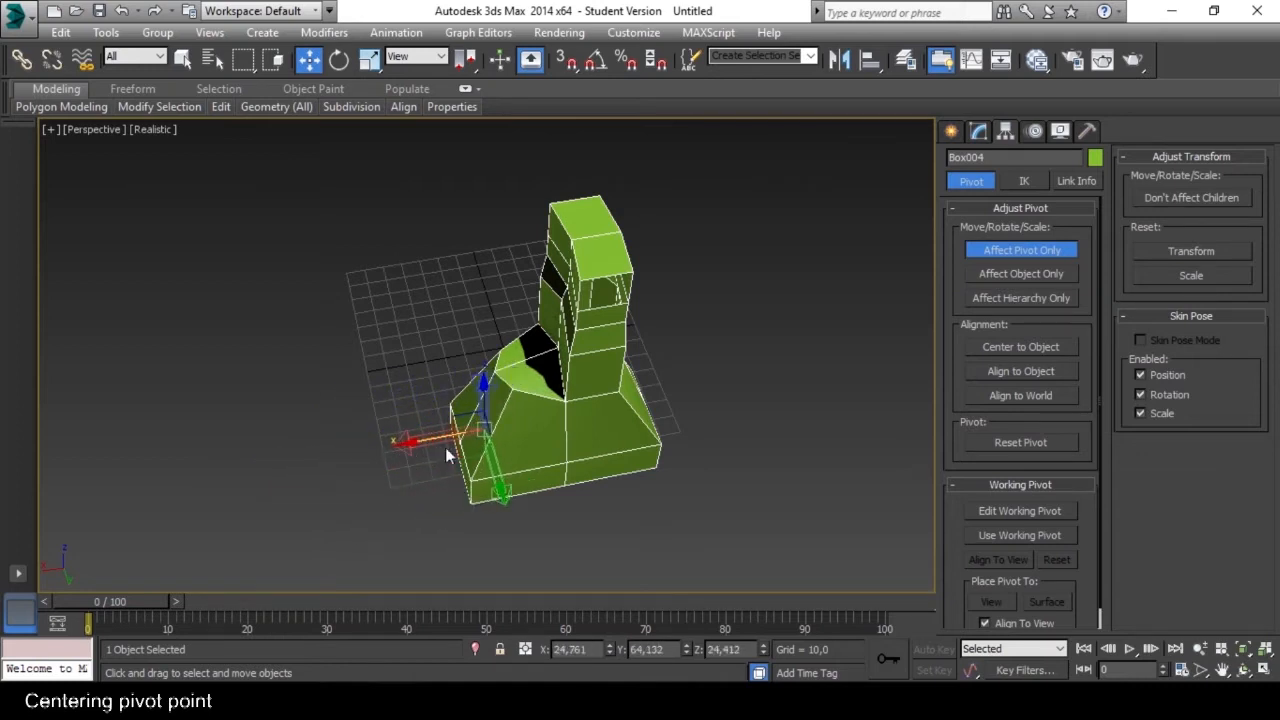
{"action": "left_click", "coordinate": [1038, 250]}
Try rotating the boot around its repositioned pivot, and undo the rotation.
{"action": "middle_click_drag", "start_coordinate": [636, 397], "coordinate": [690, 387], "text": "alt"}
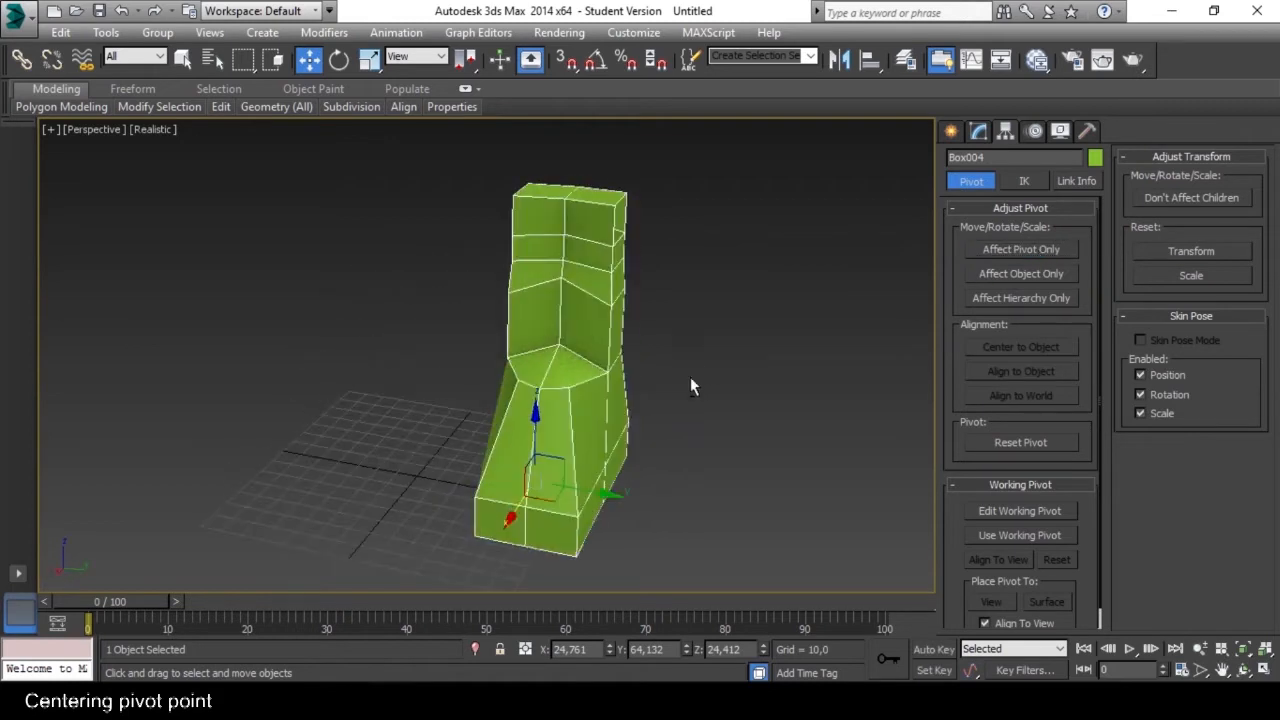
{"action": "left_click", "coordinate": [339, 60]}
{"action": "middle_click_drag", "start_coordinate": [505, 448], "coordinate": [694, 366], "text": "alt"}
{"action": "left_click_drag", "start_coordinate": [690, 412], "coordinate": [792, 380]}
{"action": "key", "text": "ctrl+z"}
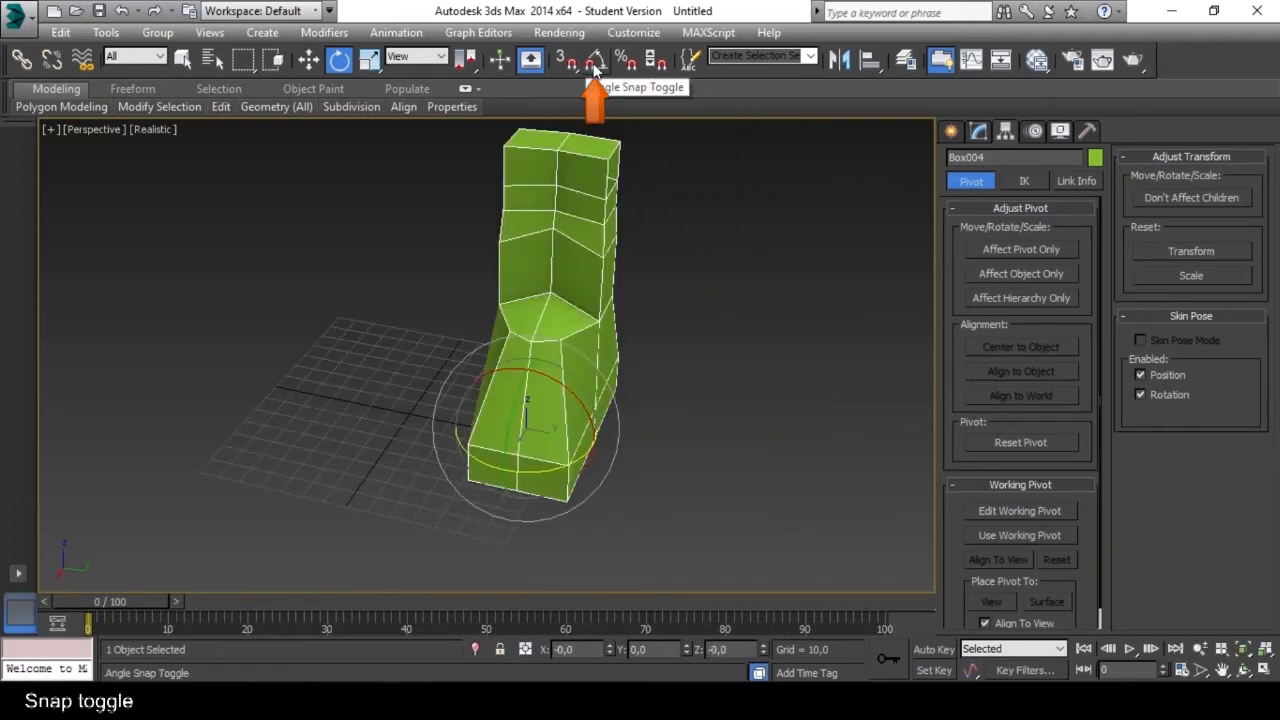
Turn on Angle Snap and open its Grid and Snap Settings with the Angle increment selected.
{"action": "middle_click_drag", "start_coordinate": [617, 246], "coordinate": [639, 246]}
{"action": "left_click", "coordinate": [596, 61]}
{"action": "left_click_drag", "start_coordinate": [556, 460], "coordinate": [558, 498]}
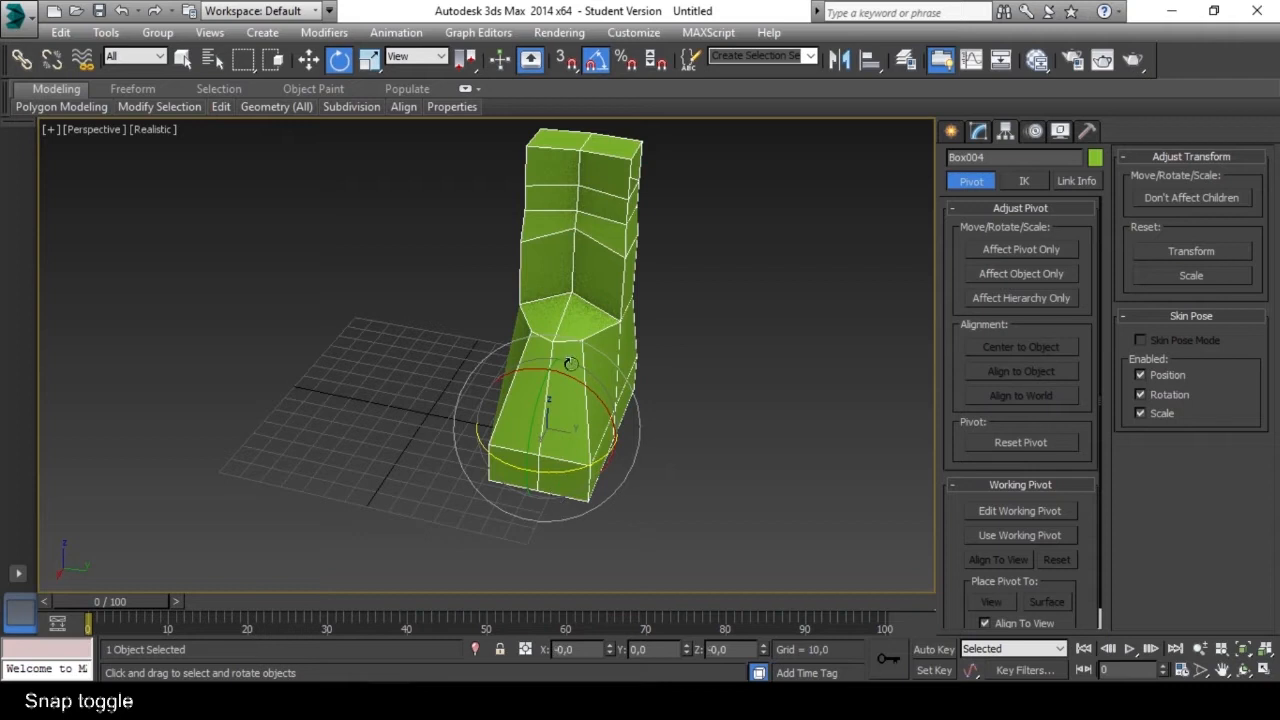
{"action": "right_click", "coordinate": [597, 63]}
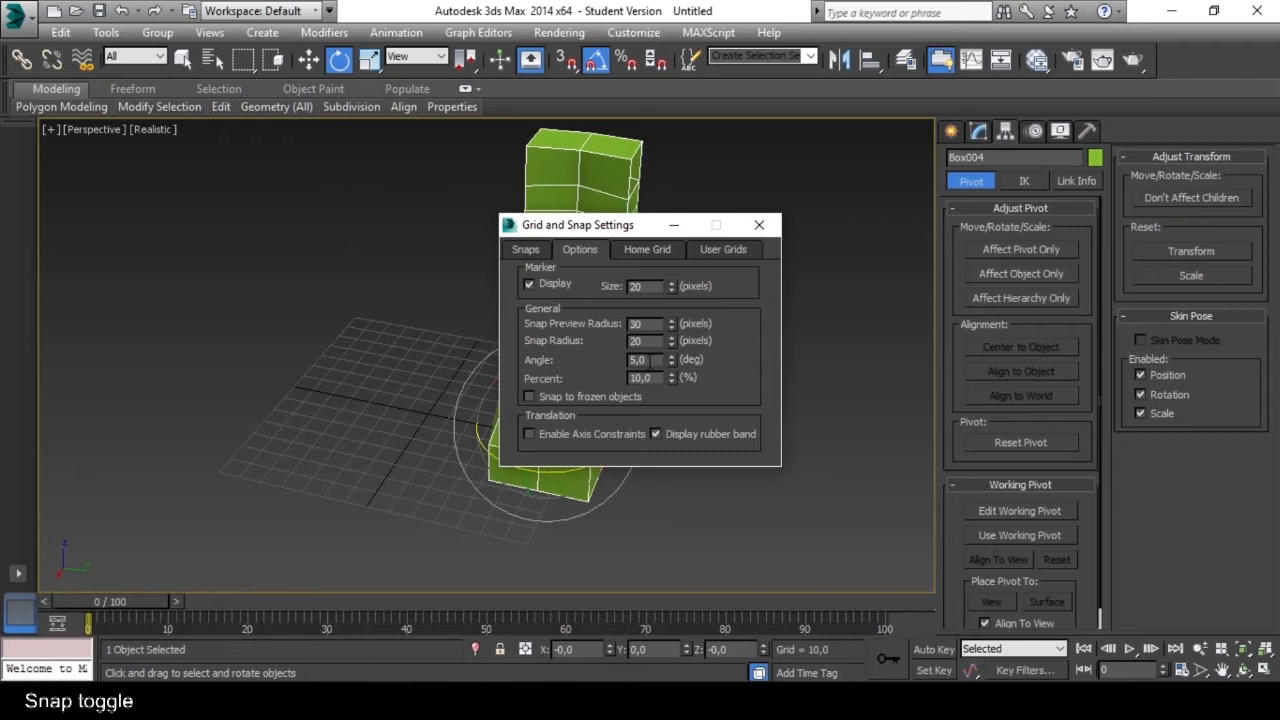
{"action": "left_click_drag", "start_coordinate": [657, 359], "coordinate": [622, 360]}
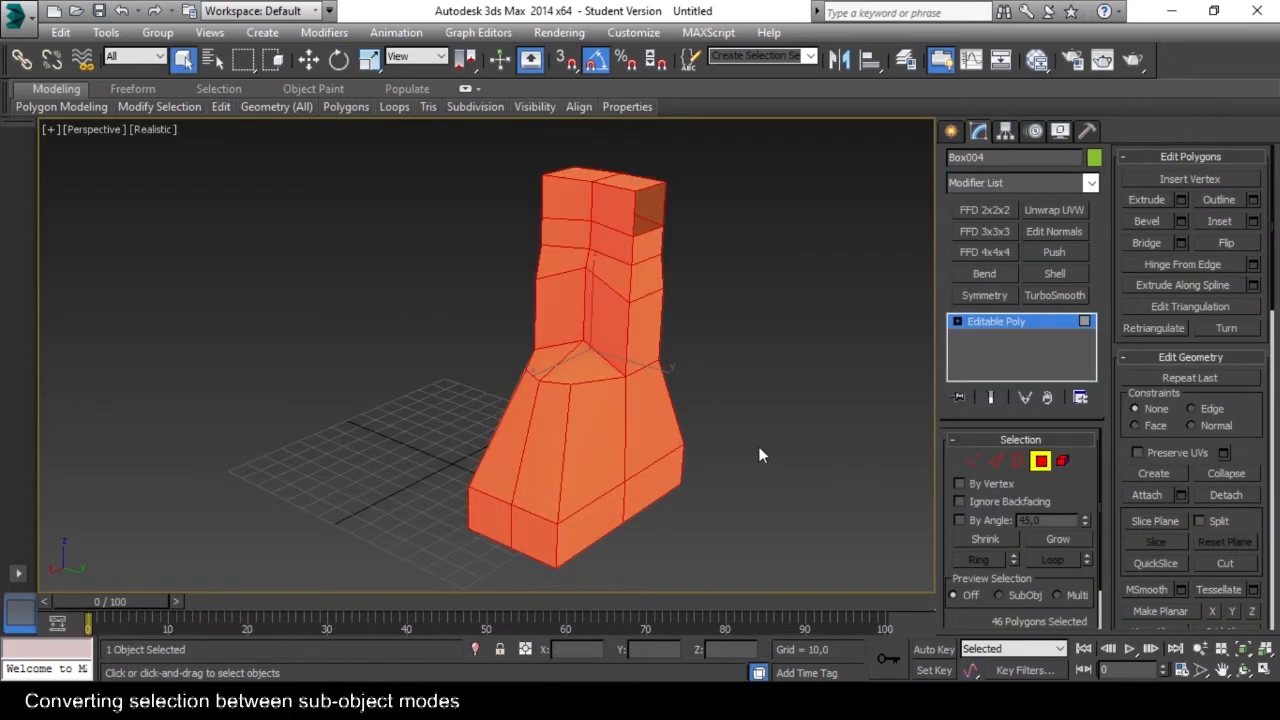
Clear the full polygon selection and select three adjacent polygons on the sloping upper part of the foot.
{"action": "left_click", "coordinate": [760, 455]}
{"action": "left_click", "coordinate": [588, 453]}
{"action": "mouse_move", "coordinate": [588, 453]}
{"action": "middle_mouse_down", "text": "alt"}
{"action": "mouse_move", "coordinate": [572, 462]}
{"action": "mouse_move", "coordinate": [640, 391]}
{"action": "mouse_move", "coordinate": [680, 457]}
{"action": "mouse_move", "coordinate": [639, 477]}
{"action": "mouse_move", "coordinate": [560, 462]}
{"action": "mouse_move", "coordinate": [596, 433]}
{"action": "mouse_move", "coordinate": [578, 444]}
{"action": "middle_mouse_up", "text": "alt"}
{"action": "left_click", "coordinate": [558, 451], "text": "ctrl"}
{"action": "left_click", "coordinate": [518, 451], "text": "ctrl"}
{"action": "scroll", "coordinate": [578, 443], "scroll_direction": "up", "scroll_amount": 3}
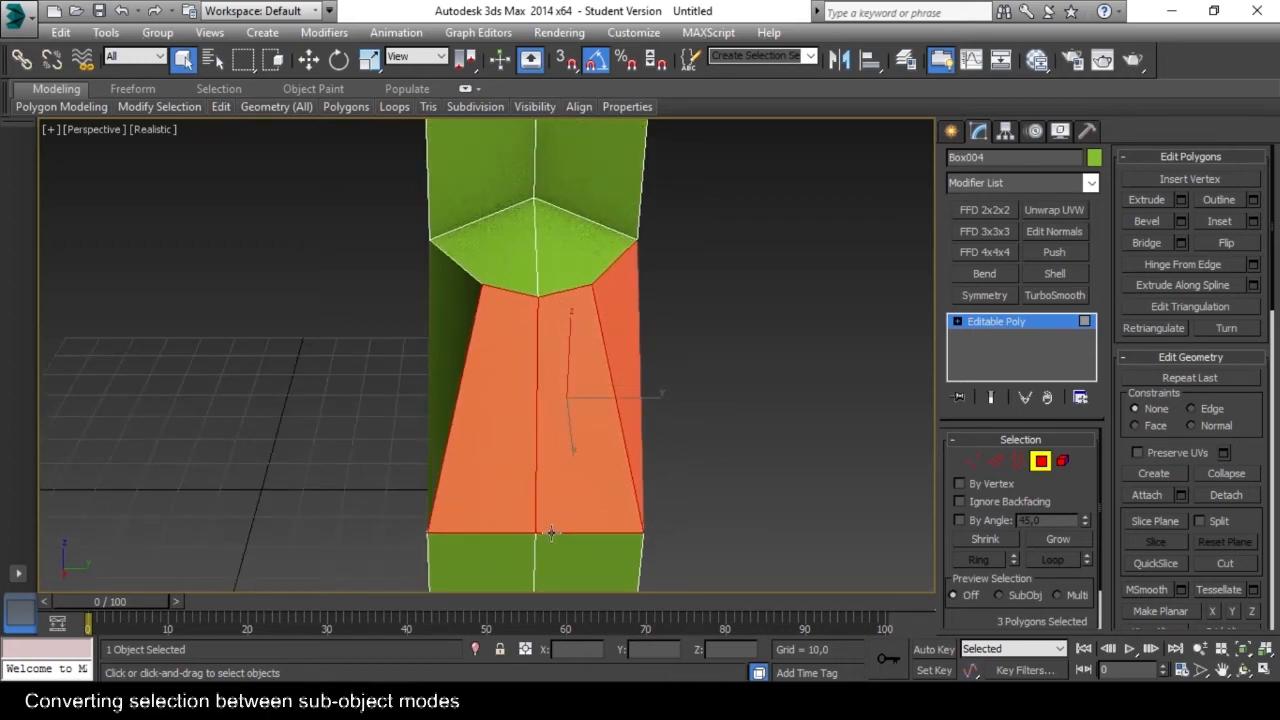
{"action": "middle_click_drag", "start_coordinate": [631, 421], "coordinate": [604, 359], "text": "alt"}
{"action": "middle_click_drag", "start_coordinate": [449, 458], "coordinate": [522, 442], "text": "alt"}
{"action": "middle_click_drag", "start_coordinate": [603, 390], "coordinate": [641, 375], "text": "alt"}
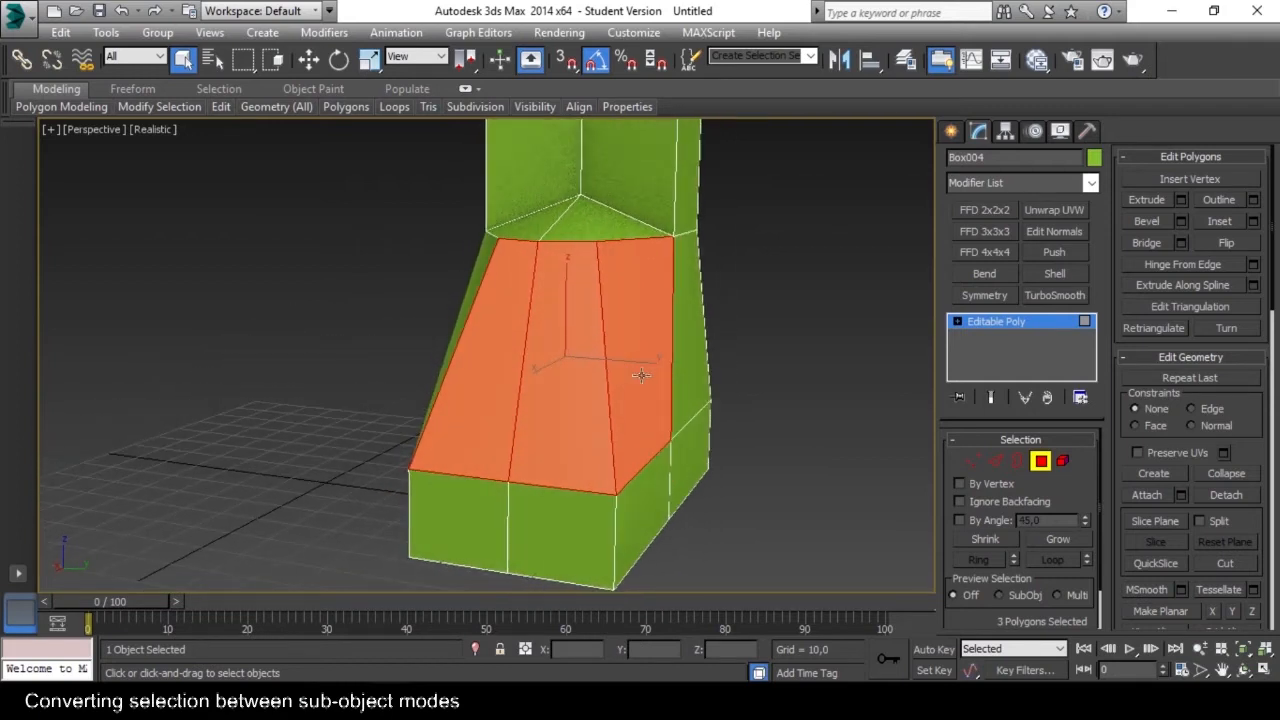
Convert the three-polygon selection into a selection of their edges.
{"action": "left_click", "coordinate": [996, 461], "text": "ctrl"}
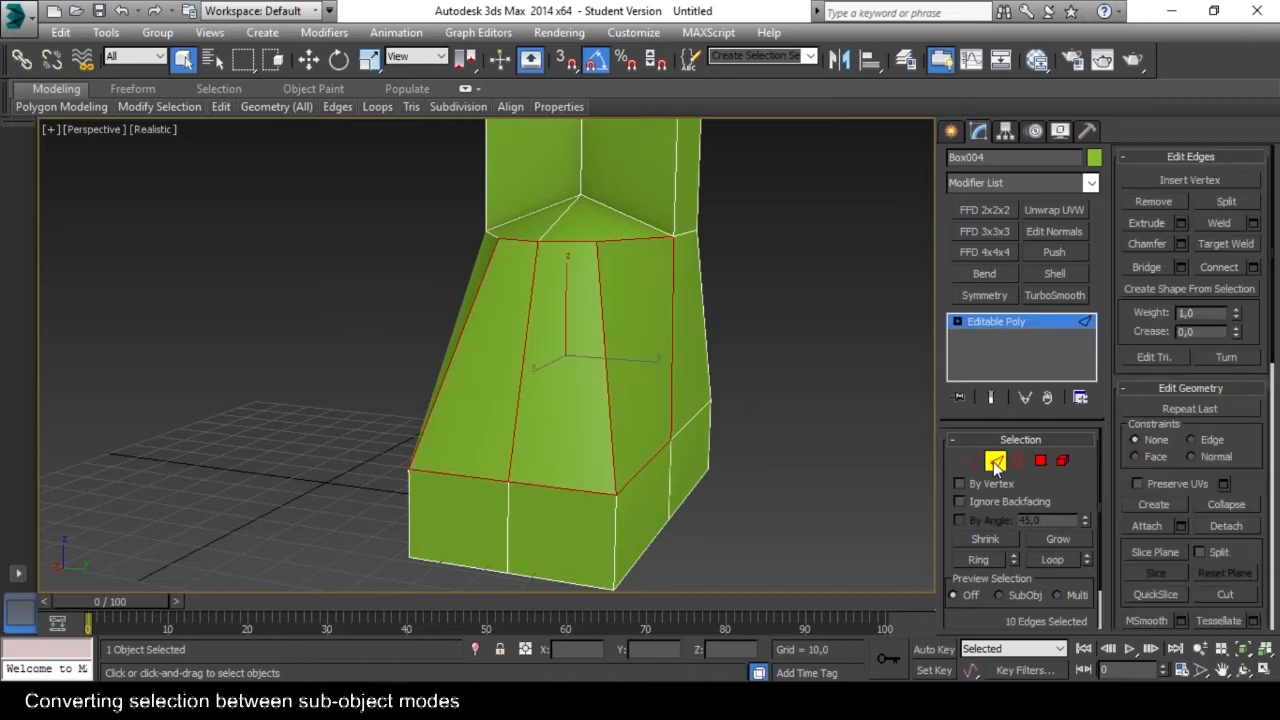
{"action": "middle_click_drag", "start_coordinate": [631, 366], "coordinate": [630, 422], "text": "alt"}
{"action": "middle_click_drag", "start_coordinate": [625, 284], "coordinate": [542, 272], "text": "alt"}
Select three vertices along the upper rim of the foot's slope and convert that selection to edges.
{"action": "key", "text": "1"}
{"action": "left_click", "coordinate": [509, 268]}
{"action": "left_click", "coordinate": [563, 258], "text": "ctrl"}
{"action": "left_click", "coordinate": [461, 262], "text": "ctrl"}
{"action": "mouse_move", "coordinate": [459, 262]}
{"action": "middle_mouse_down", "text": "alt"}
{"action": "mouse_move", "coordinate": [546, 349]}
{"action": "mouse_move", "coordinate": [612, 300]}
{"action": "mouse_move", "coordinate": [577, 325]}
{"action": "mouse_move", "coordinate": [509, 317]}
{"action": "mouse_move", "coordinate": [561, 343]}
{"action": "mouse_move", "coordinate": [508, 274]}
{"action": "mouse_move", "coordinate": [394, 269]}
{"action": "mouse_move", "coordinate": [416, 292]}
{"action": "mouse_move", "coordinate": [465, 302]}
{"action": "mouse_move", "coordinate": [512, 275]}
{"action": "mouse_move", "coordinate": [479, 268]}
{"action": "middle_mouse_up", "text": "alt"}
{"action": "middle_click_drag", "start_coordinate": [551, 291], "coordinate": [592, 346], "text": "alt"}
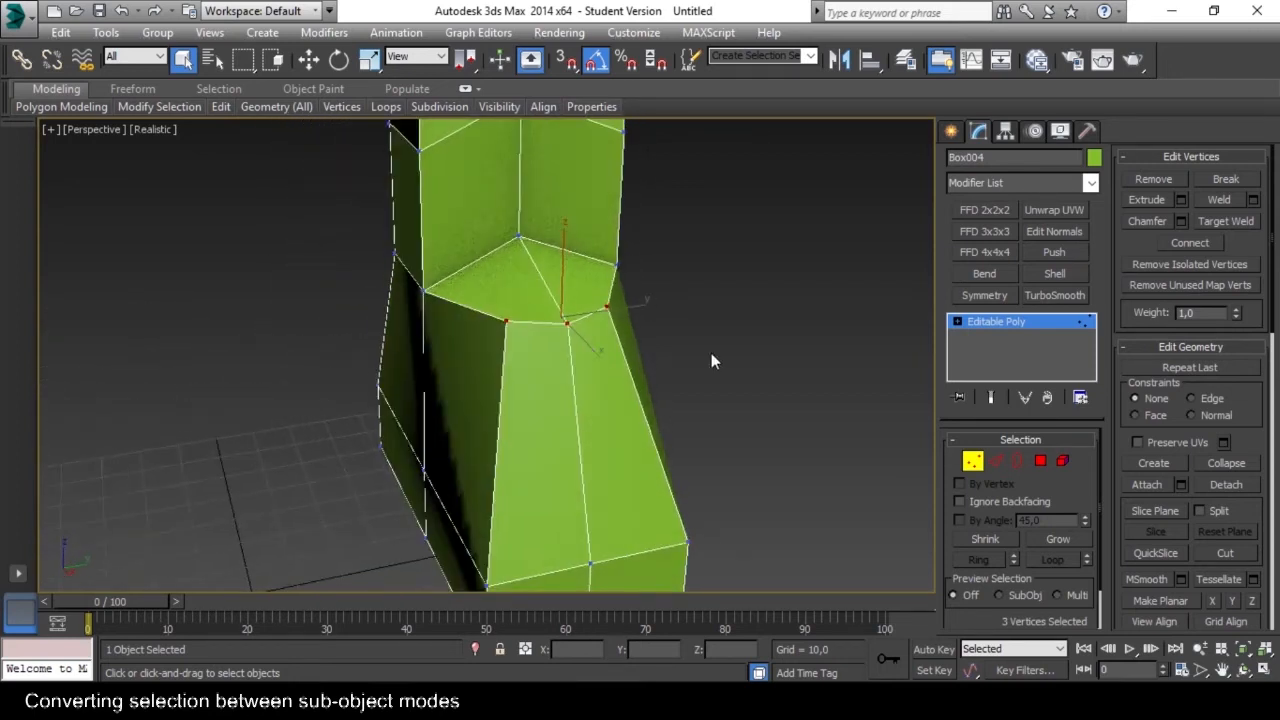
{"action": "left_click", "coordinate": [998, 461], "text": "ctrl"}
{"action": "middle_click_drag", "start_coordinate": [589, 368], "coordinate": [566, 314], "text": "alt"}
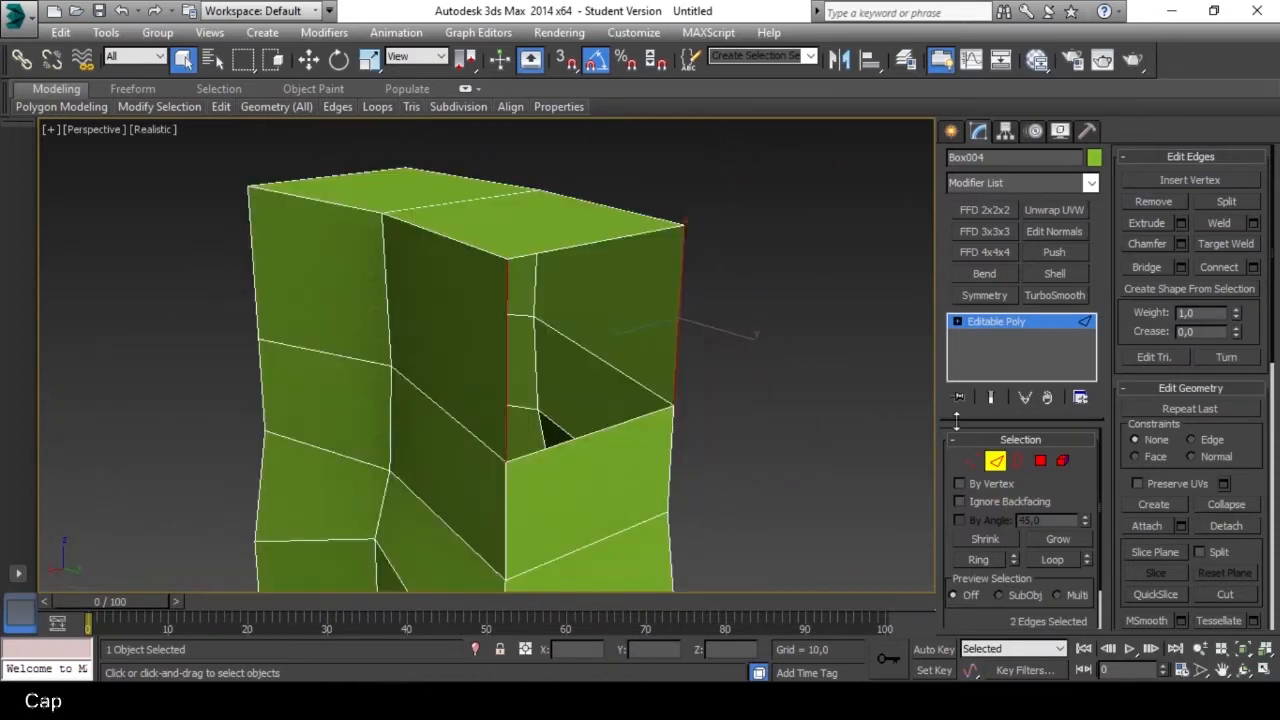
Select the open border at the side of the boot's top and close it with Cap.
{"action": "left_click", "coordinate": [1019, 460]}
{"action": "left_click", "coordinate": [618, 240]}
{"action": "mouse_move", "coordinate": [604, 316]}
{"action": "middle_mouse_down", "text": "alt"}
{"action": "mouse_move", "coordinate": [651, 277]}
{"action": "mouse_move", "coordinate": [617, 280]}
{"action": "mouse_move", "coordinate": [617, 300]}
{"action": "middle_mouse_up", "text": "alt"}
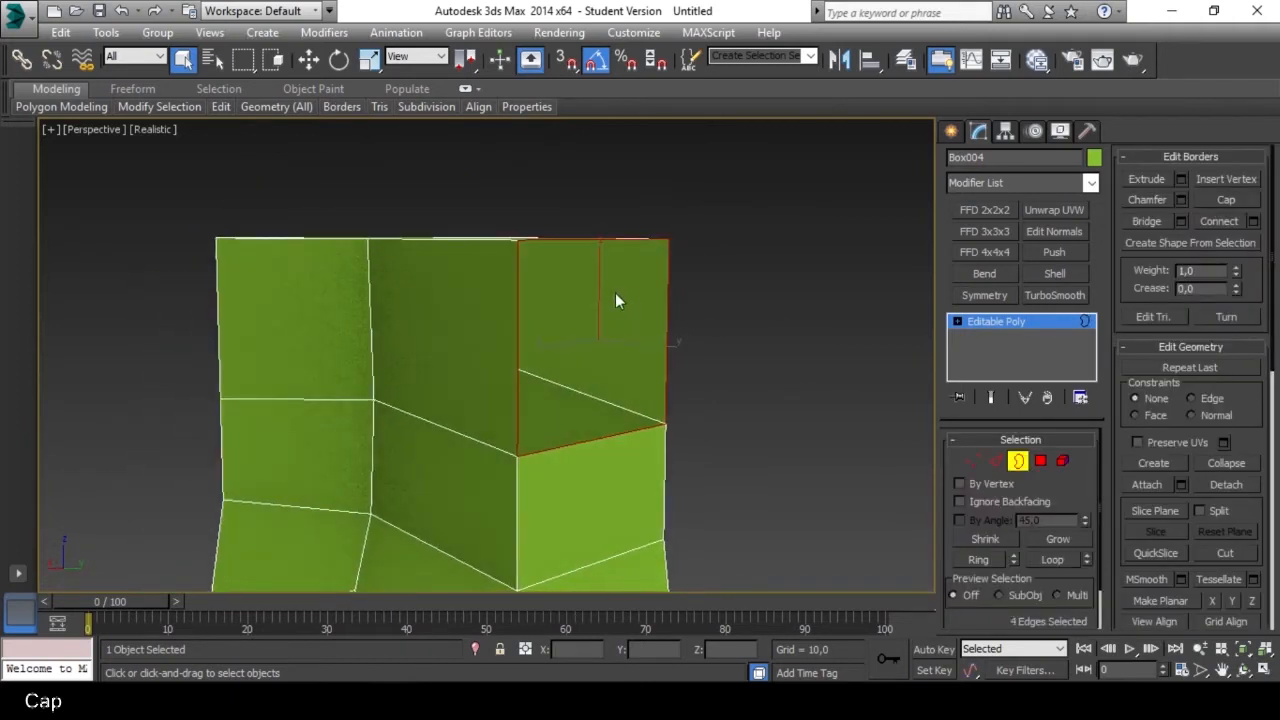
{"action": "left_click", "coordinate": [1230, 204]}
{"action": "left_click", "coordinate": [704, 426]}
{"action": "middle_click_drag", "start_coordinate": [704, 426], "coordinate": [500, 308], "text": "alt"}
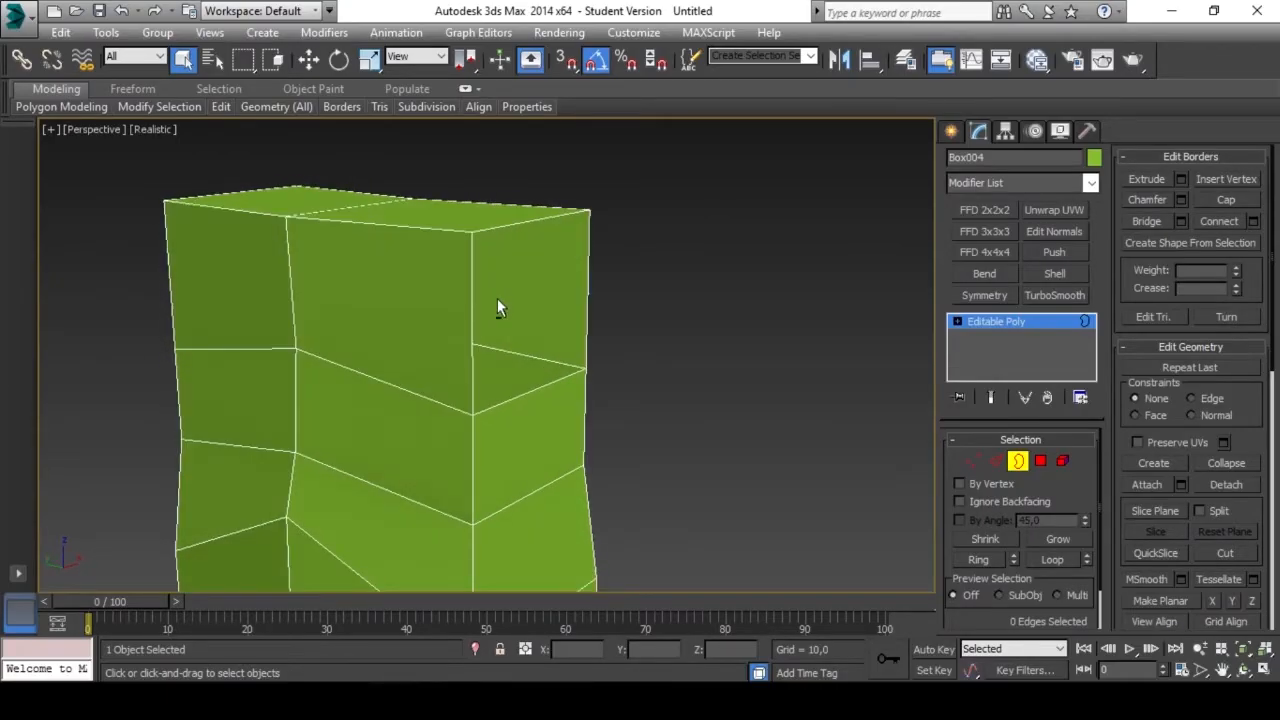
Switch through the Vertex, Edge, Border, Polygon and Element levels to review the Editable Poly sub-object modes.
{"action": "left_click", "coordinate": [996, 461]}
{"action": "left_click", "coordinate": [1017, 461]}
{"action": "left_click", "coordinate": [1041, 461]}
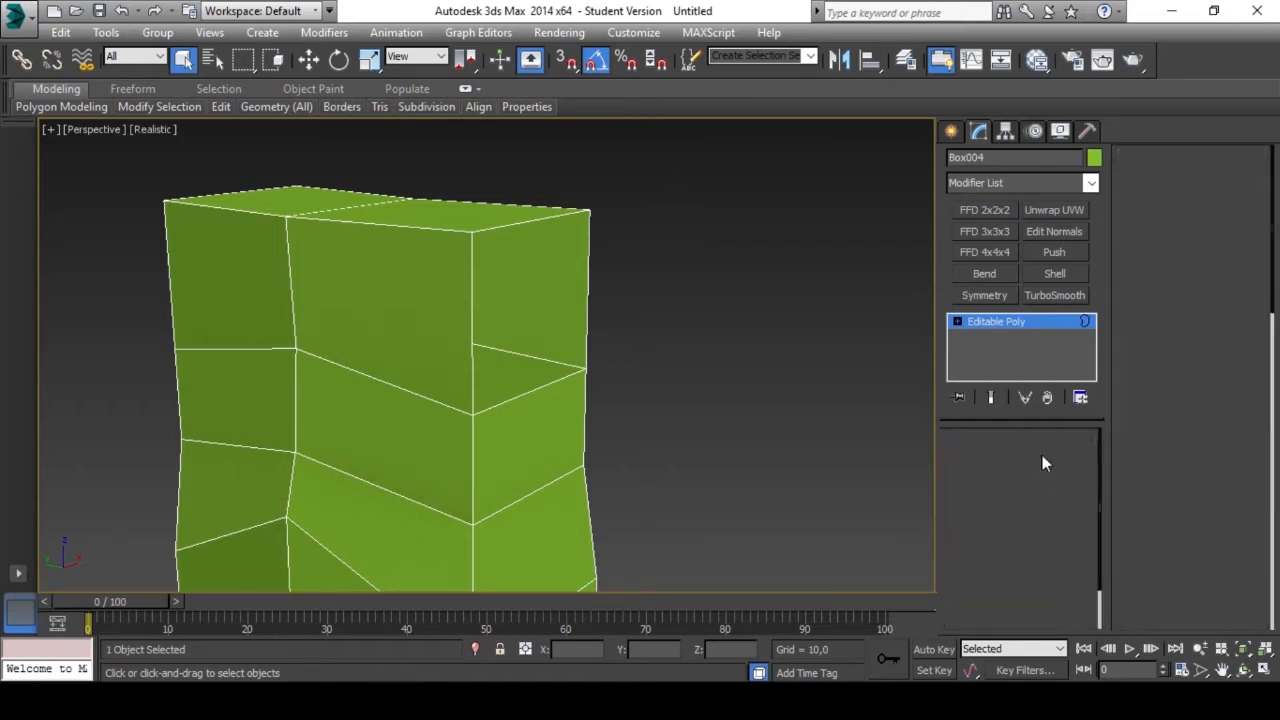
{"action": "left_click", "coordinate": [1062, 461]}
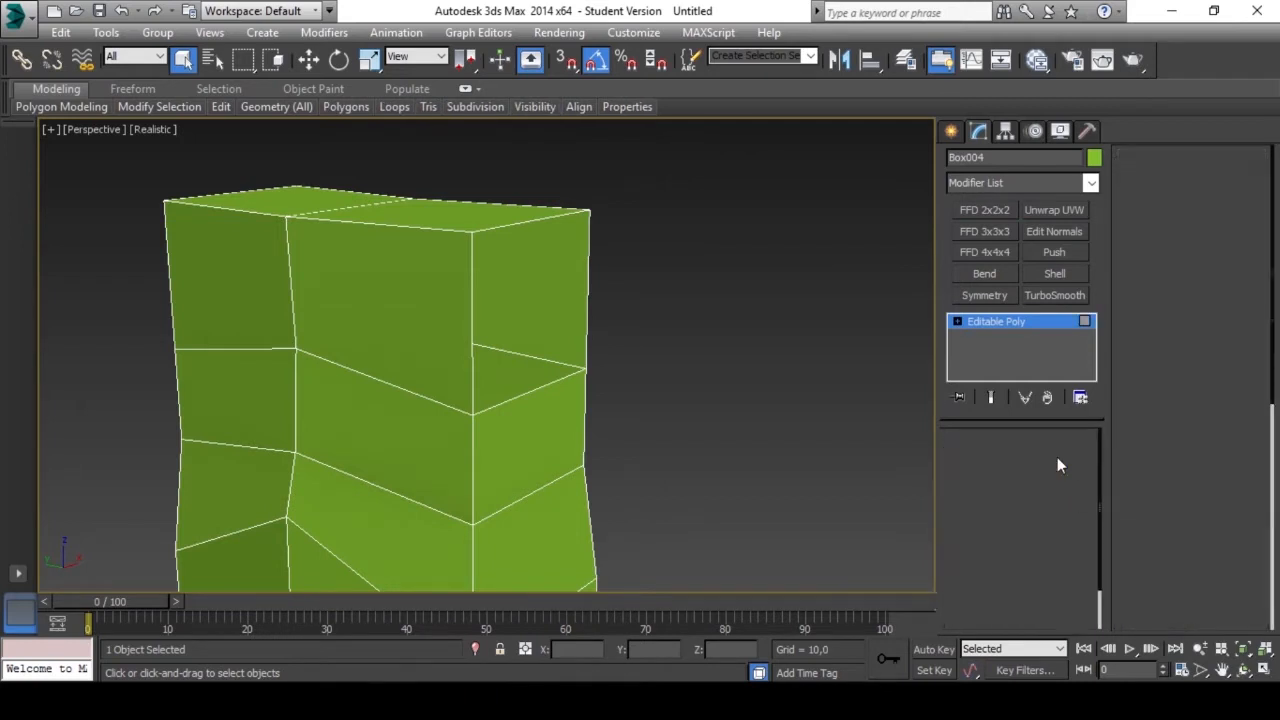
{"action": "left_click", "coordinate": [1041, 461]}
{"action": "left_click", "coordinate": [1016, 461]}
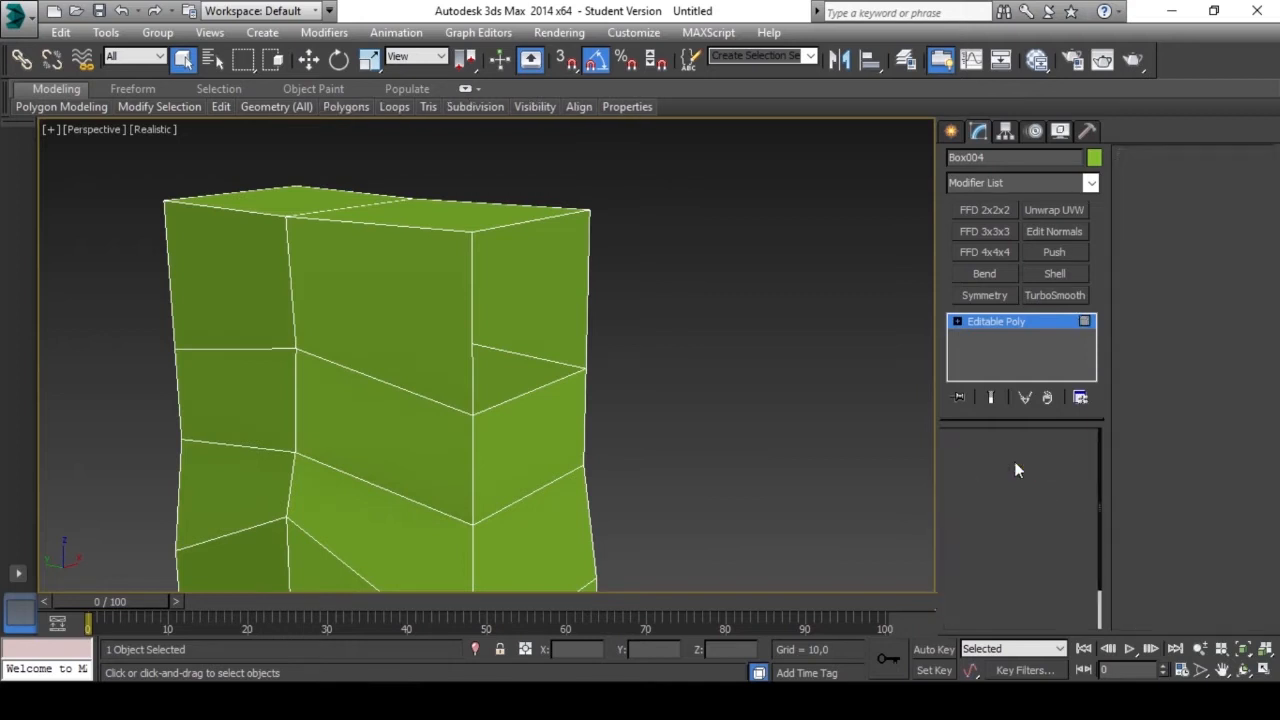
{"action": "left_click", "coordinate": [996, 461]}
{"action": "left_click", "coordinate": [974, 461]}
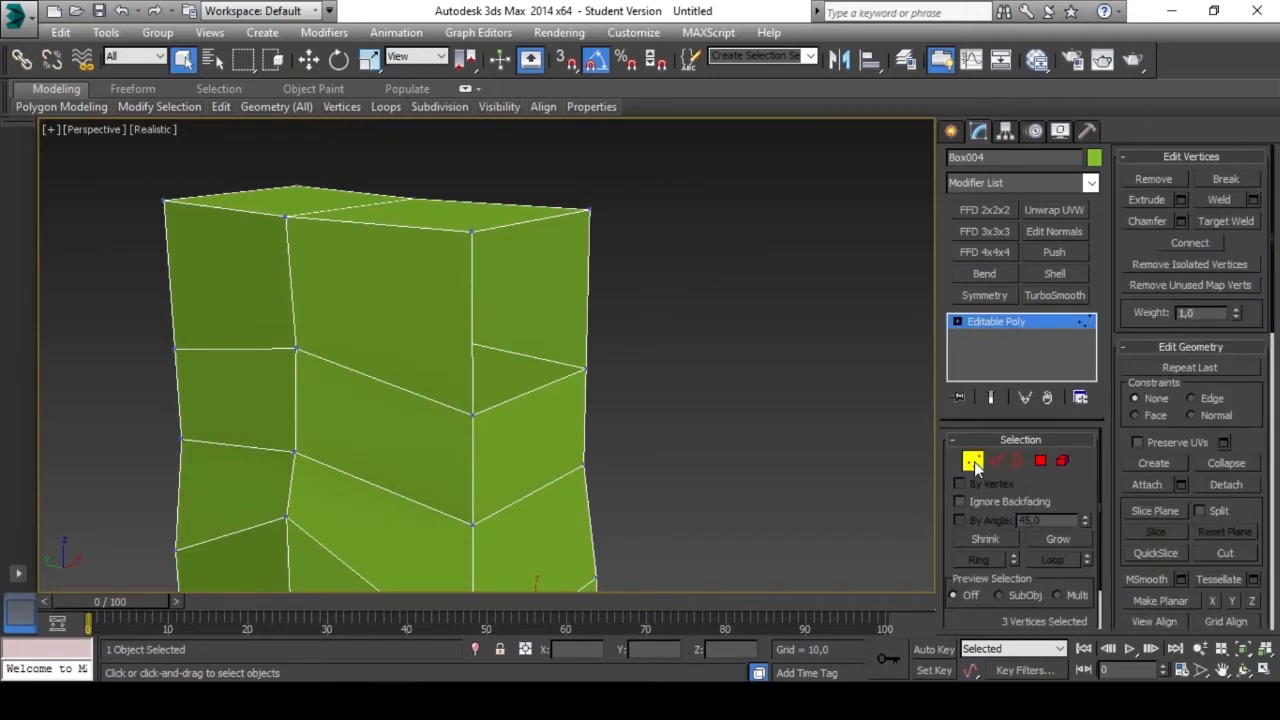
{"action": "left_click", "coordinate": [996, 461]}
{"action": "left_click", "coordinate": [1016, 461]}
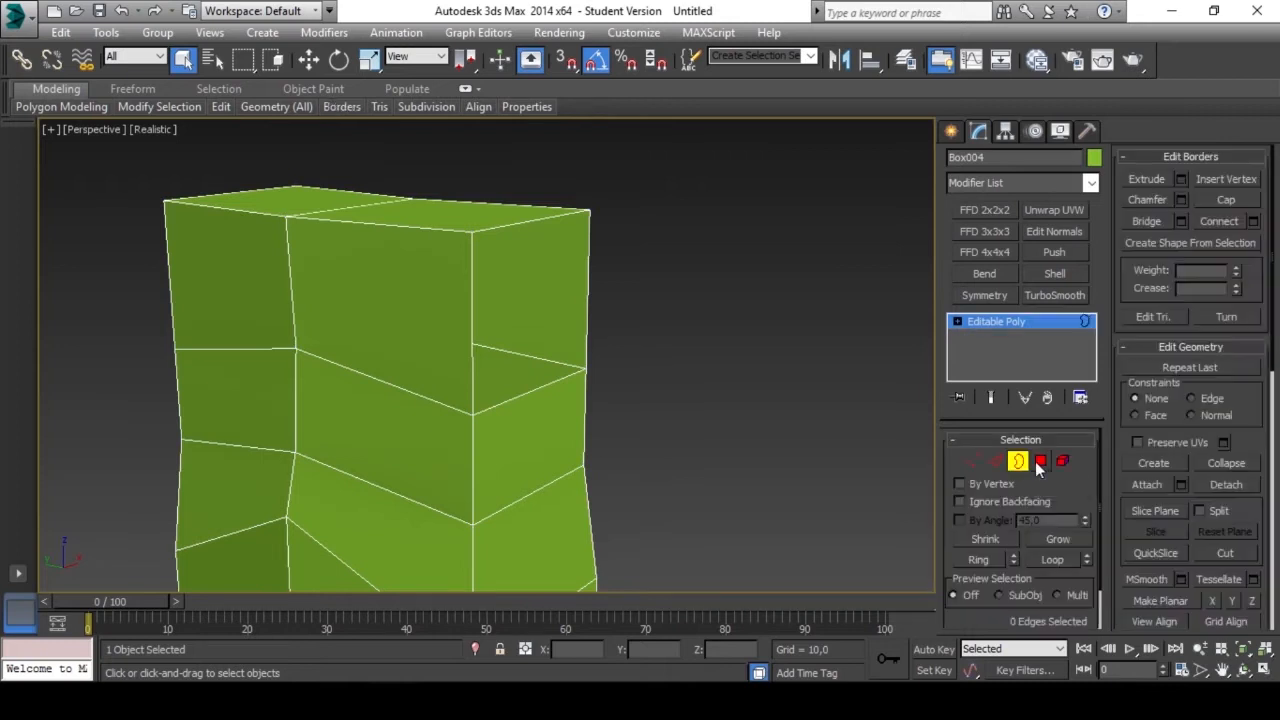
{"action": "left_click", "coordinate": [1040, 461]}
Cap the open border on the opposite side of the boot's top, and switch to Polygon level.
{"action": "left_click", "coordinate": [1017, 461]}
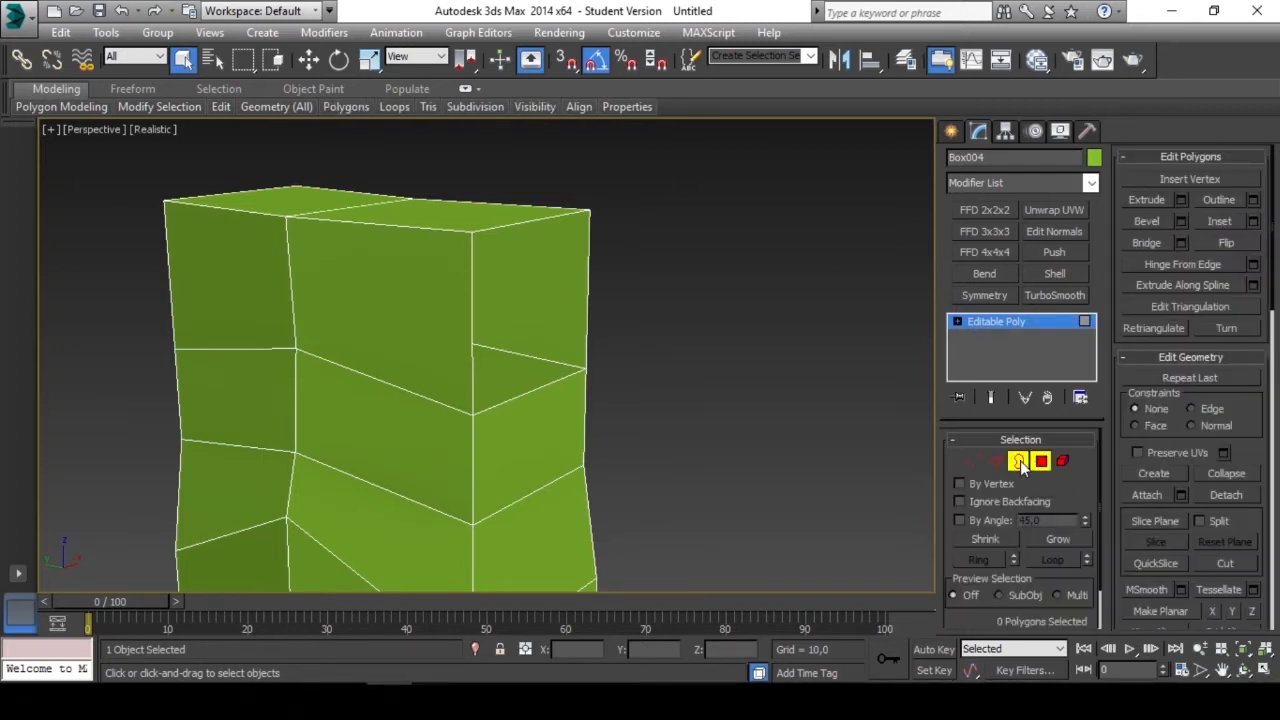
{"action": "scroll", "coordinate": [500, 307], "scroll_direction": "down", "scroll_amount": 3}
{"action": "mouse_move", "coordinate": [500, 340]}
{"action": "middle_mouse_down"}
{"action": "mouse_move", "coordinate": [543, 243]}
{"action": "mouse_move", "coordinate": [489, 274]}
{"action": "mouse_move", "coordinate": [677, 310]}
{"action": "mouse_move", "coordinate": [389, 300]}
{"action": "middle_mouse_up"}
{"action": "scroll", "coordinate": [544, 293], "scroll_direction": "down", "scroll_amount": 6}
{"action": "scroll", "coordinate": [531, 280], "scroll_direction": "up", "scroll_amount": 3}
{"action": "middle_click_drag", "start_coordinate": [531, 280], "coordinate": [527, 333], "text": "alt"}
{"action": "left_click", "coordinate": [391, 287]}
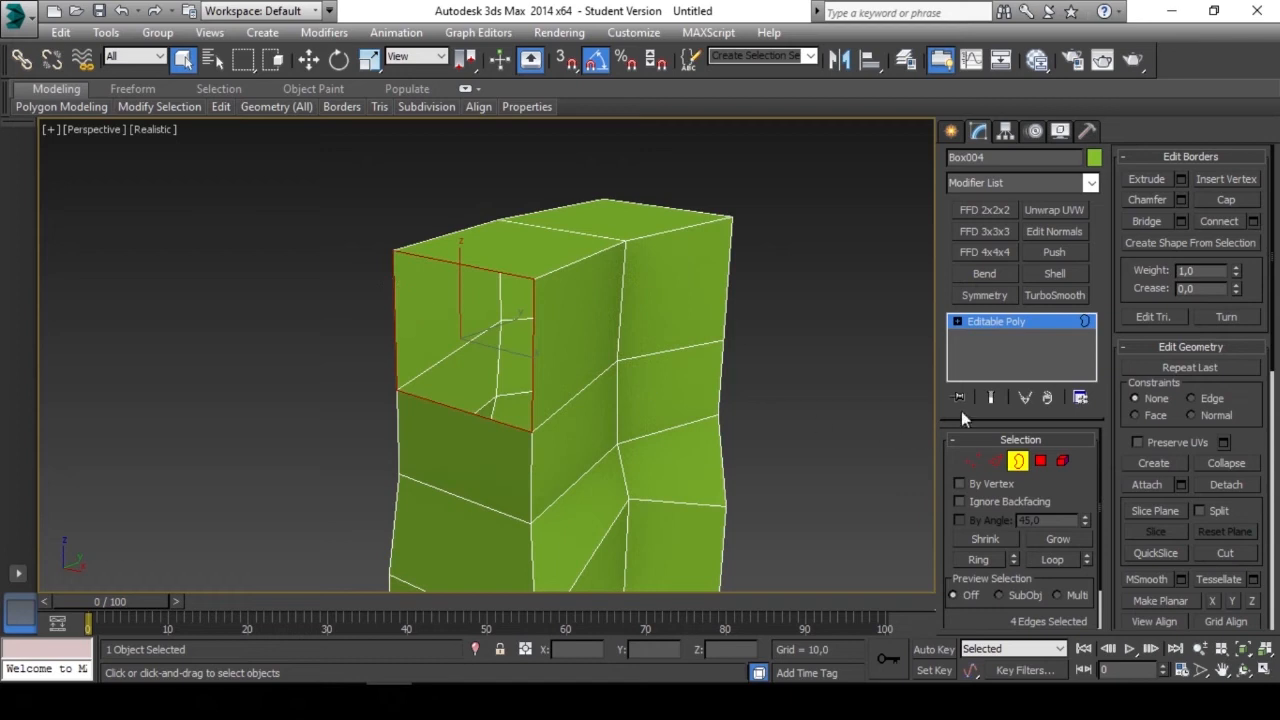
{"action": "left_click", "coordinate": [1228, 200]}
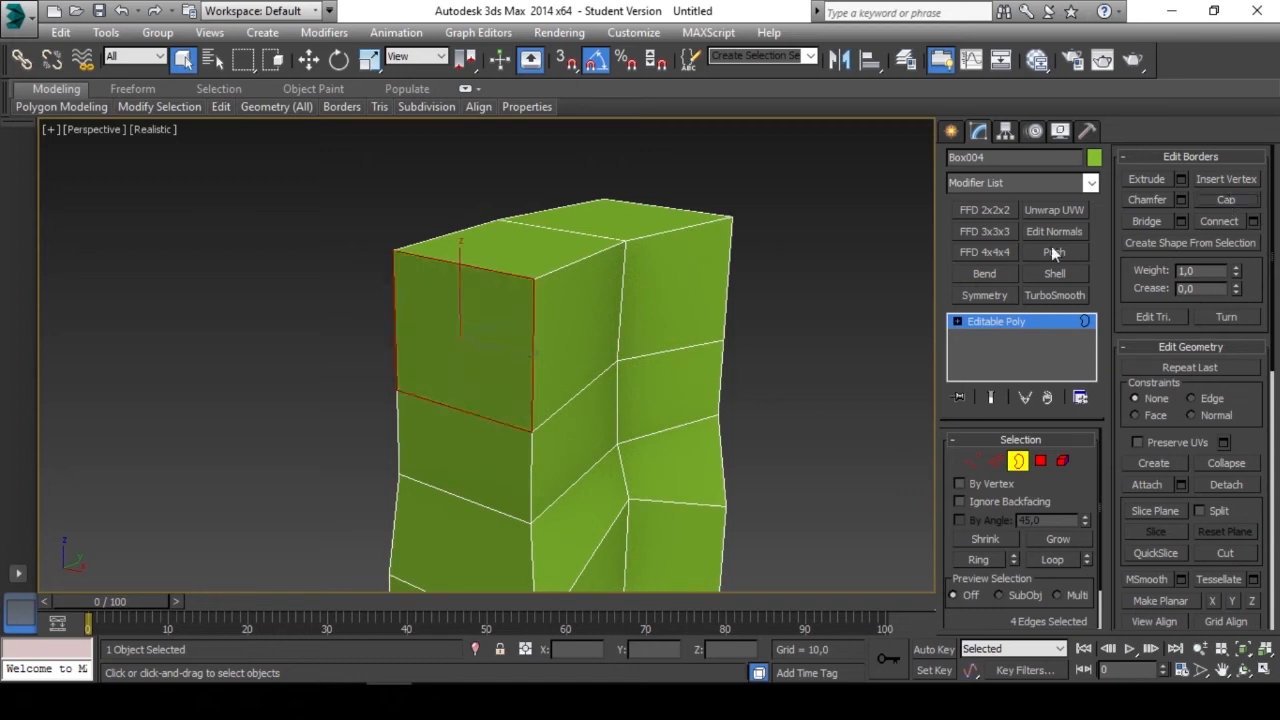
{"action": "middle_click_drag", "start_coordinate": [592, 371], "coordinate": [545, 330], "text": "alt"}
{"action": "left_click", "coordinate": [640, 250]}
{"action": "key", "text": "4"}
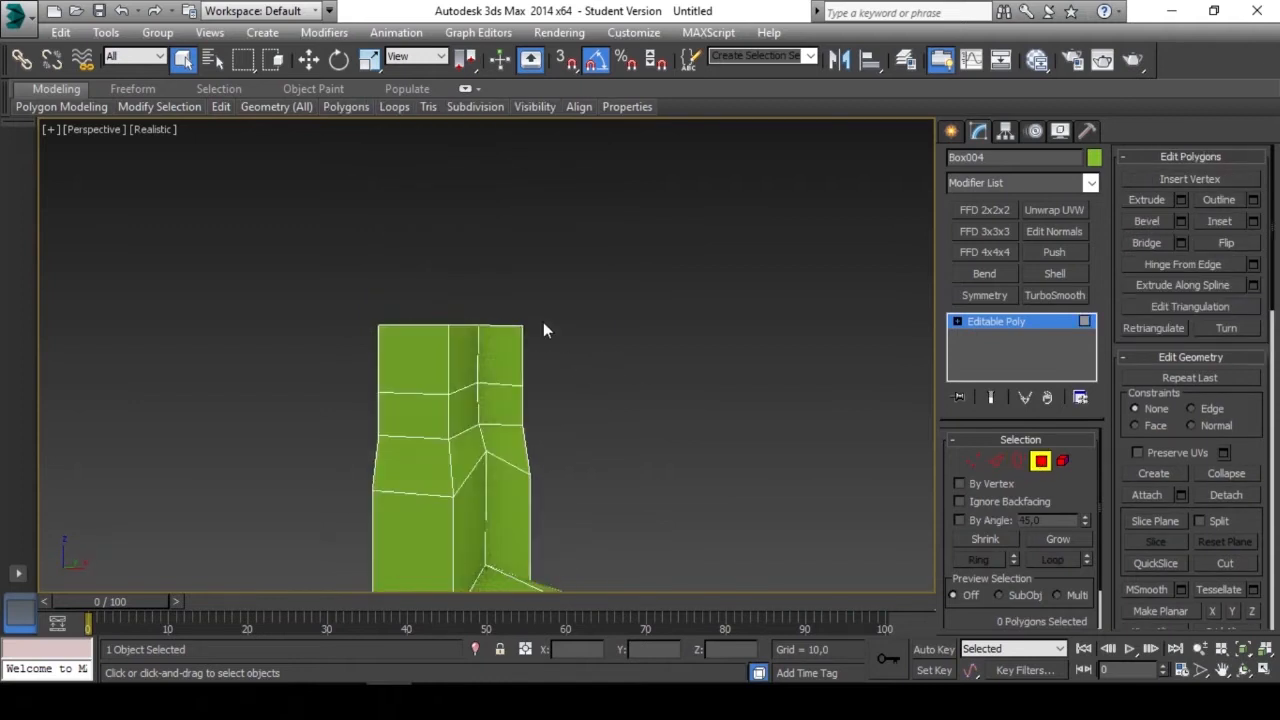
Select the top ring of polygons on the boot's shaft and shrink the selection to the top faces.
{"action": "left_click_drag", "start_coordinate": [311, 341], "coordinate": [305, 351]}
{"action": "mouse_move", "coordinate": [321, 342]}
{"action": "middle_mouse_down", "text": "alt"}
{"action": "mouse_move", "coordinate": [436, 411]}
{"action": "mouse_move", "coordinate": [620, 431]}
{"action": "mouse_move", "coordinate": [603, 403]}
{"action": "mouse_move", "coordinate": [481, 420]}
{"action": "mouse_move", "coordinate": [346, 397]}
{"action": "mouse_move", "coordinate": [603, 386]}
{"action": "mouse_move", "coordinate": [586, 274]}
{"action": "mouse_move", "coordinate": [643, 289]}
{"action": "mouse_move", "coordinate": [571, 286]}
{"action": "mouse_move", "coordinate": [614, 272]}
{"action": "mouse_move", "coordinate": [720, 340]}
{"action": "middle_mouse_up", "text": "alt"}
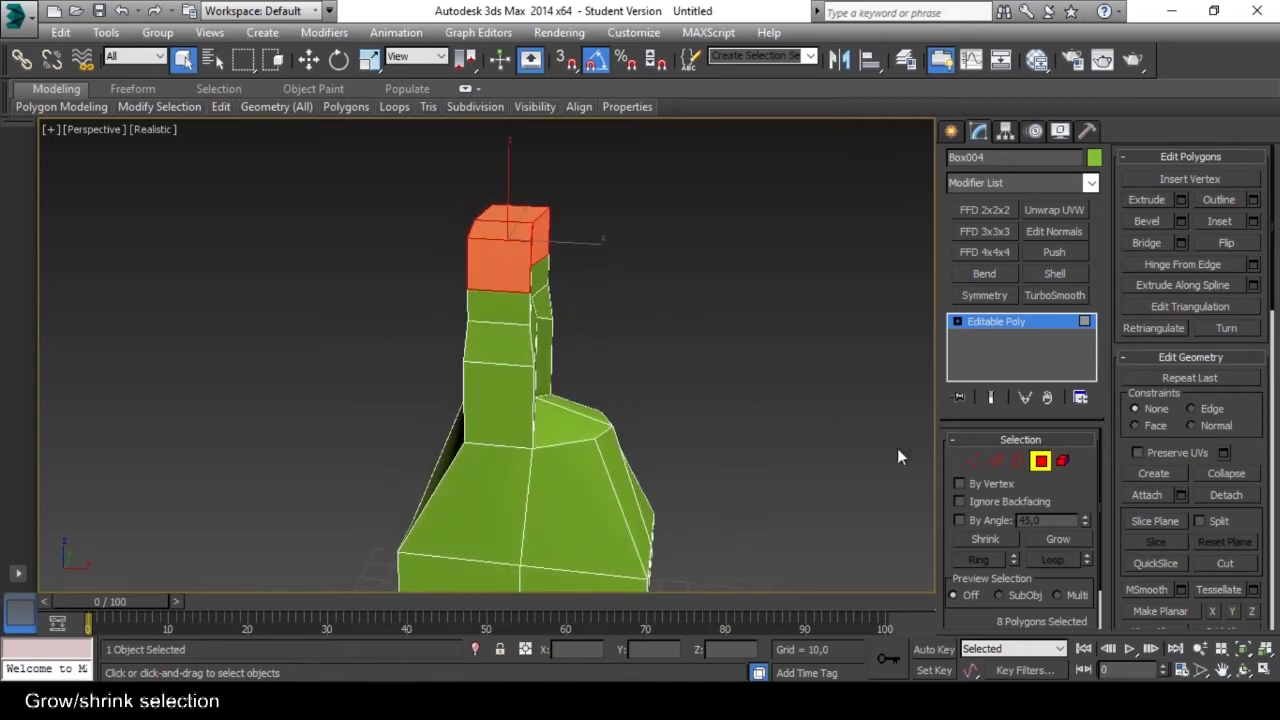
{"action": "middle_click_drag", "start_coordinate": [855, 505], "coordinate": [757, 483], "text": "alt"}
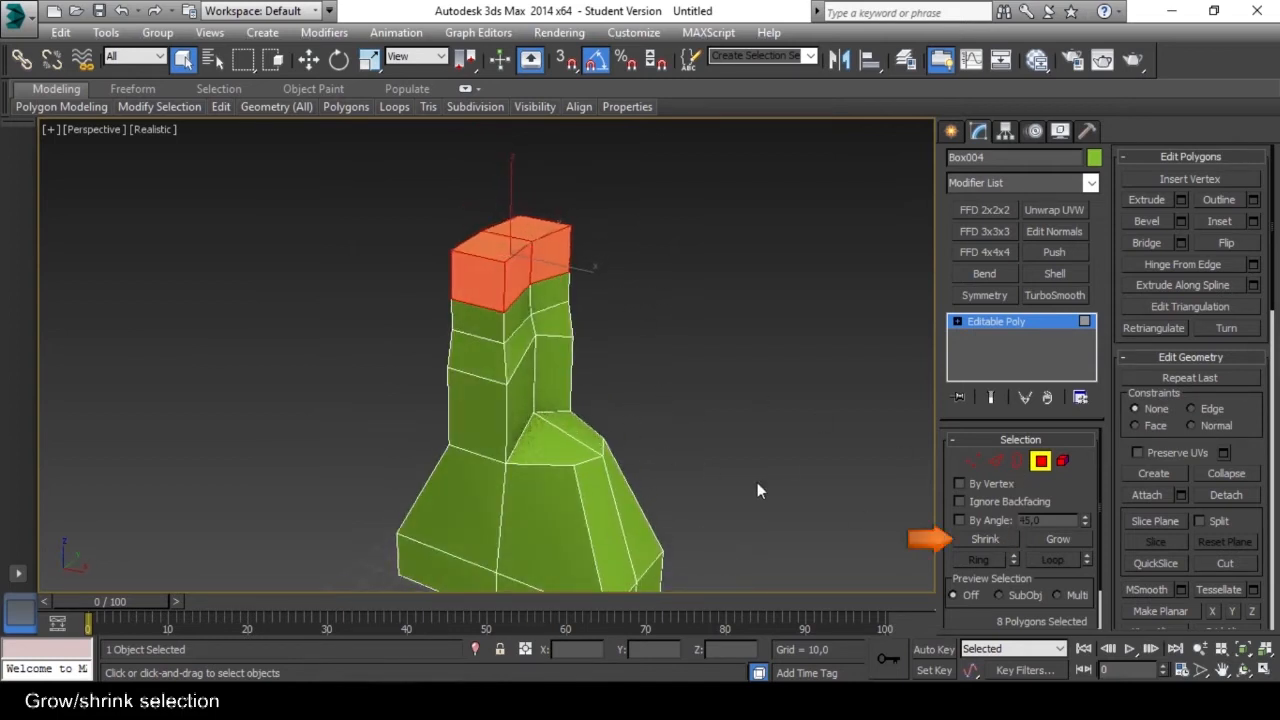
{"action": "left_click", "coordinate": [981, 537]}
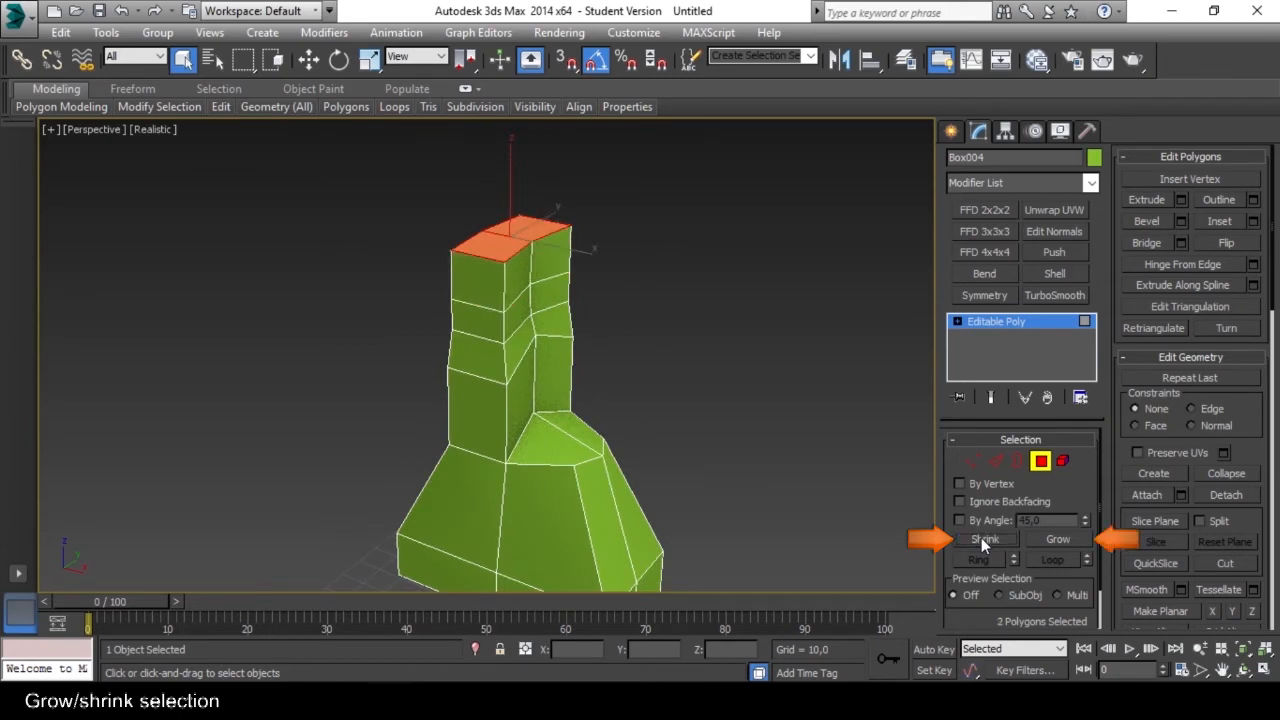
Grow the polygon selection ring by ring down the boot's shaft and shrink it back to the top ring.
{"action": "left_click", "coordinate": [1061, 538]}
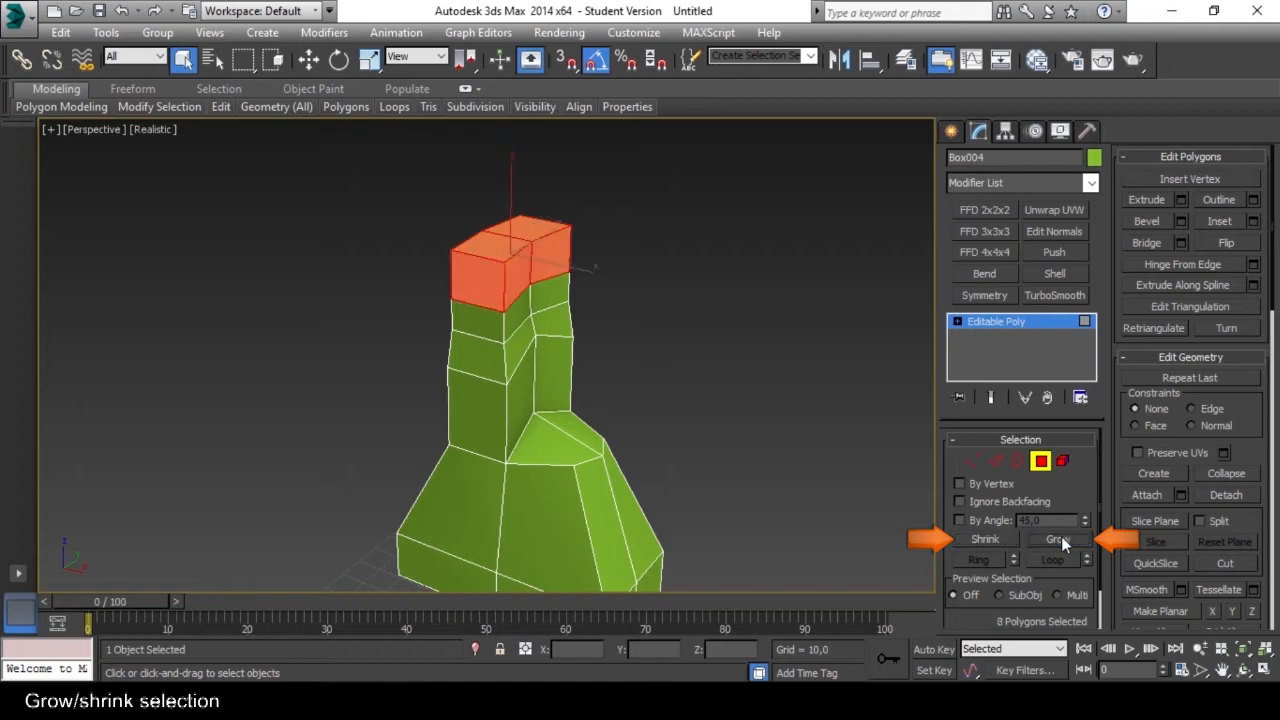
{"action": "left_click", "coordinate": [1061, 538]}
{"action": "left_click", "coordinate": [1061, 538]}
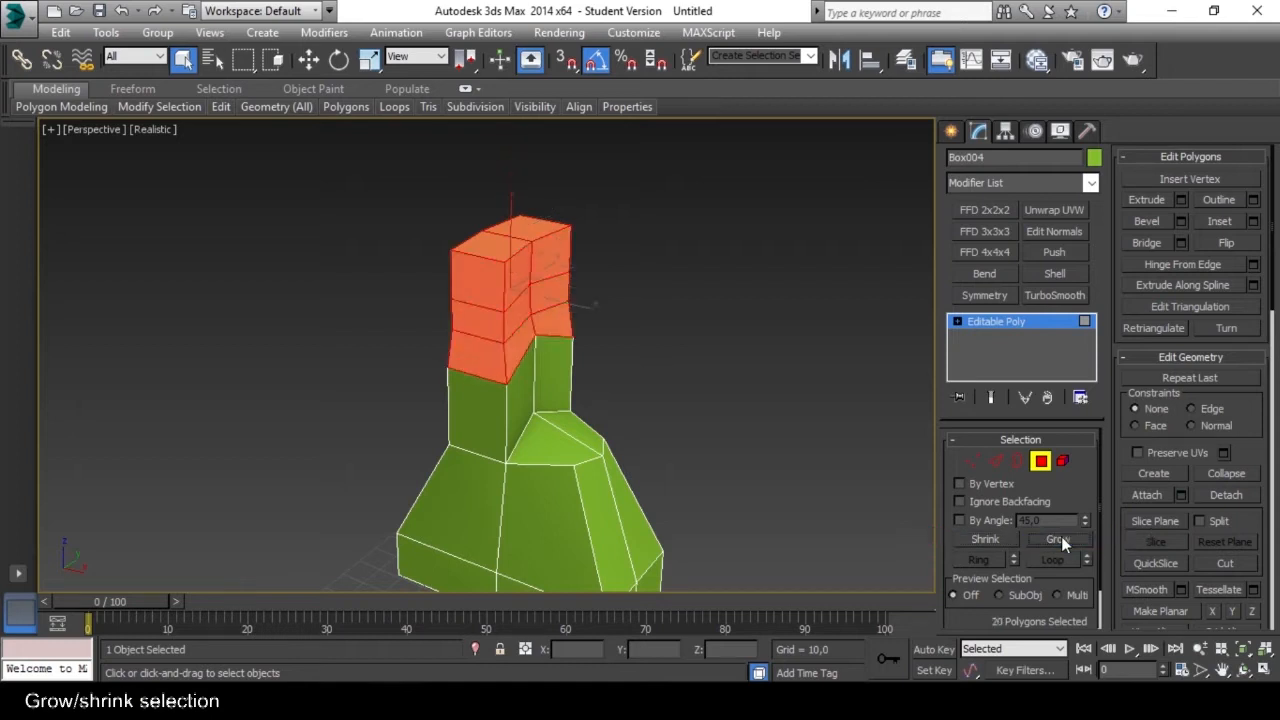
{"action": "left_click", "coordinate": [1062, 537]}
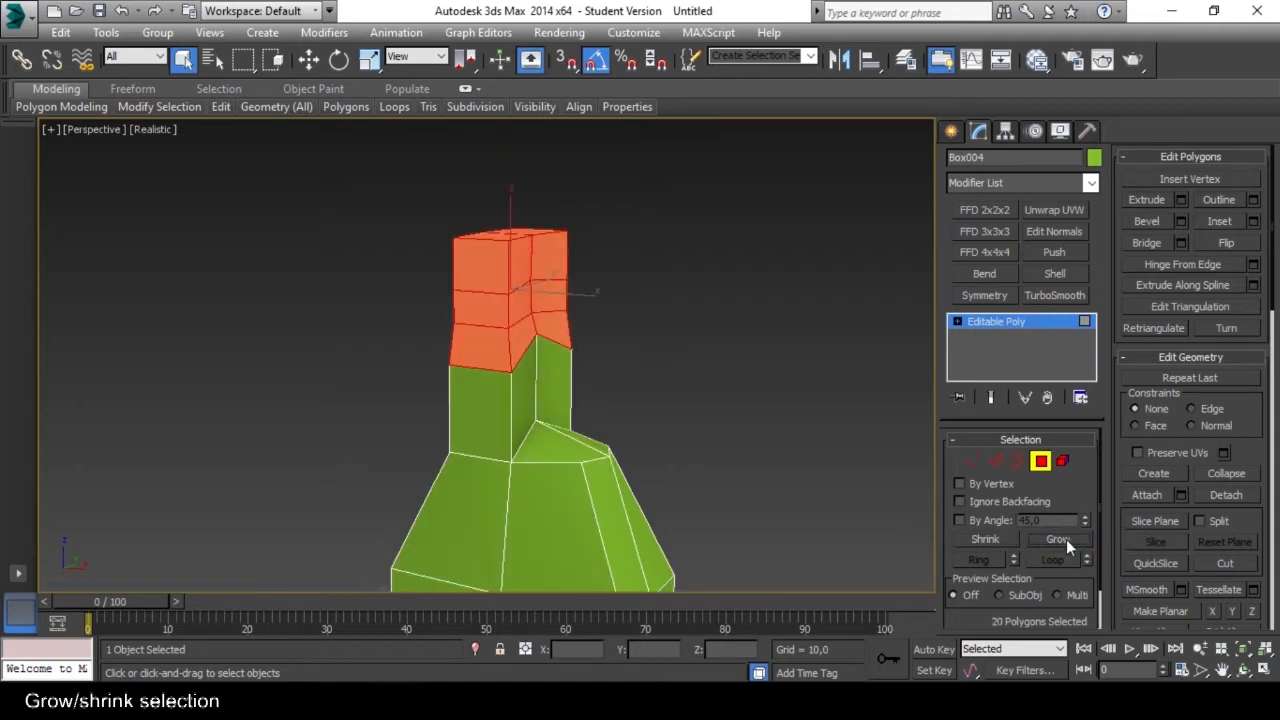
{"action": "left_click", "coordinate": [986, 538]}
{"action": "left_click", "coordinate": [986, 538]}
{"action": "left_click", "coordinate": [986, 537]}
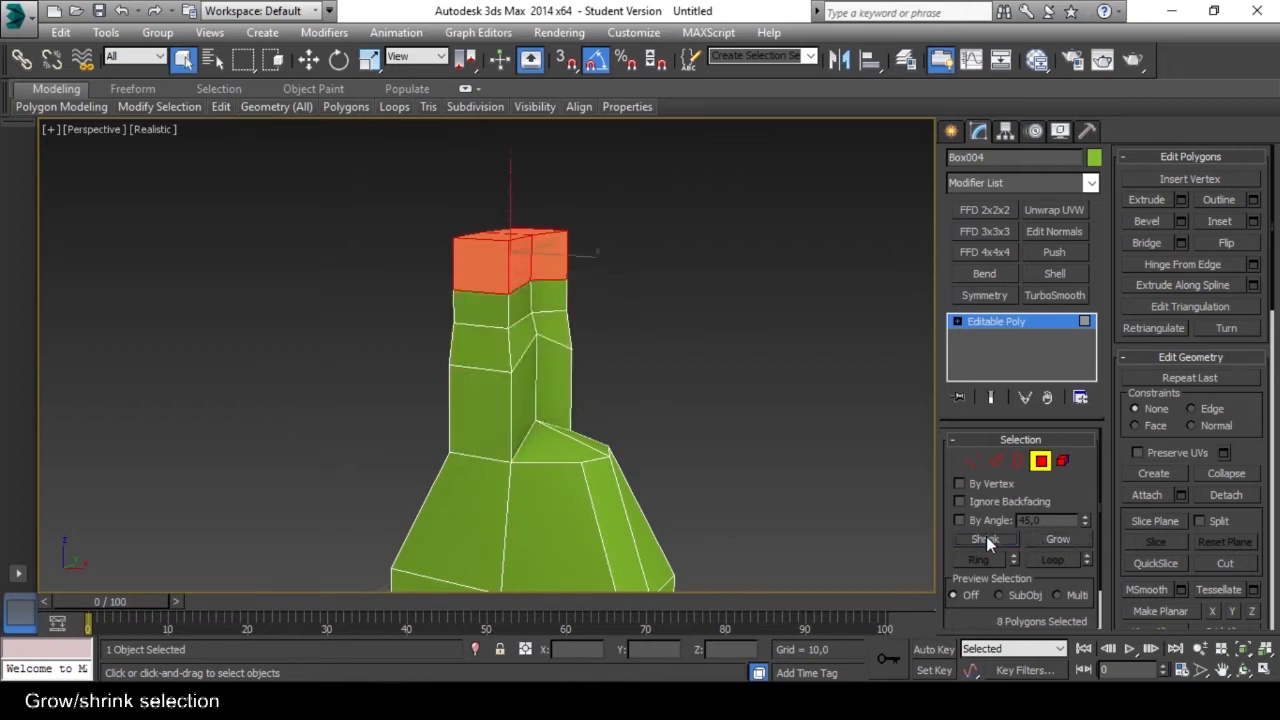
At Edge level, grow the edge selection around the foot's upper rim three times.
{"action": "middle_click_drag", "start_coordinate": [594, 334], "coordinate": [737, 344], "text": "alt"}
{"action": "middle_click_drag", "start_coordinate": [560, 376], "coordinate": [592, 336], "text": "alt"}
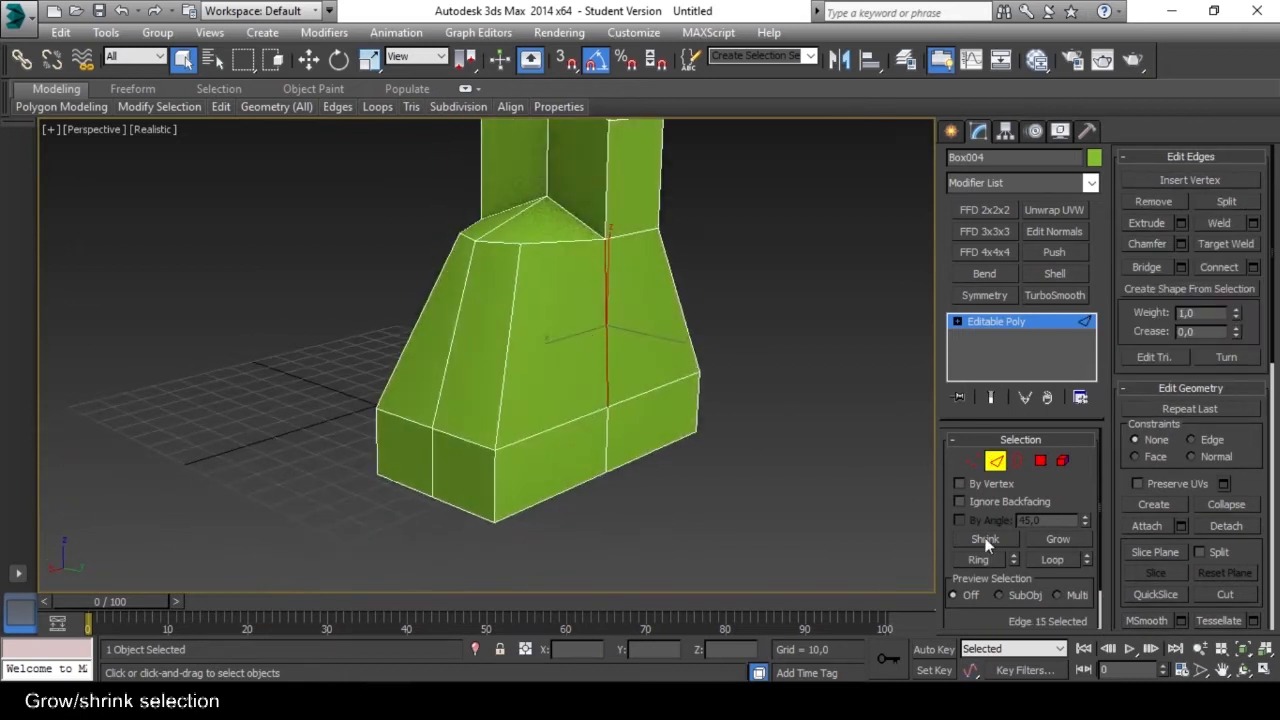
{"action": "left_click", "coordinate": [1047, 539]}
{"action": "left_click", "coordinate": [1049, 536]}
{"action": "left_click", "coordinate": [1049, 536]}
{"action": "middle_click_drag", "start_coordinate": [704, 383], "coordinate": [722, 433], "text": "alt"}
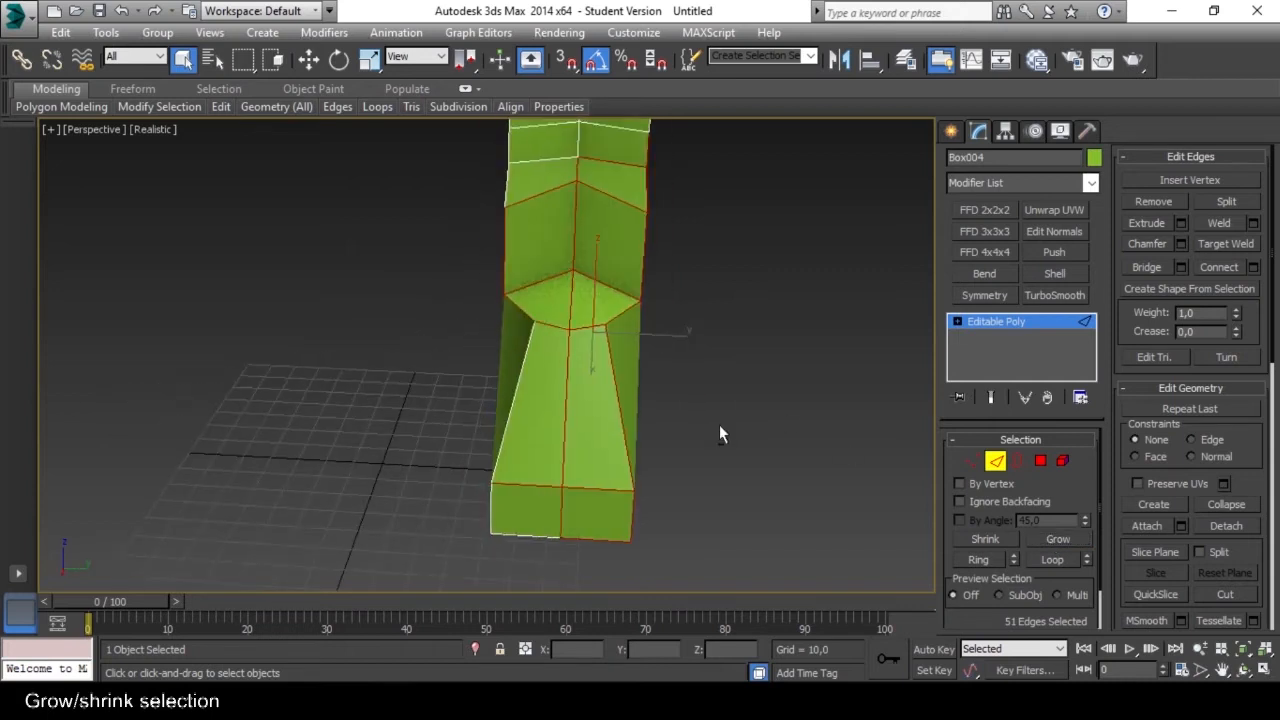
At Vertex level, select the end vertex of the foot's sloped rim and grow the selection twice.
{"action": "left_click", "coordinate": [971, 461]}
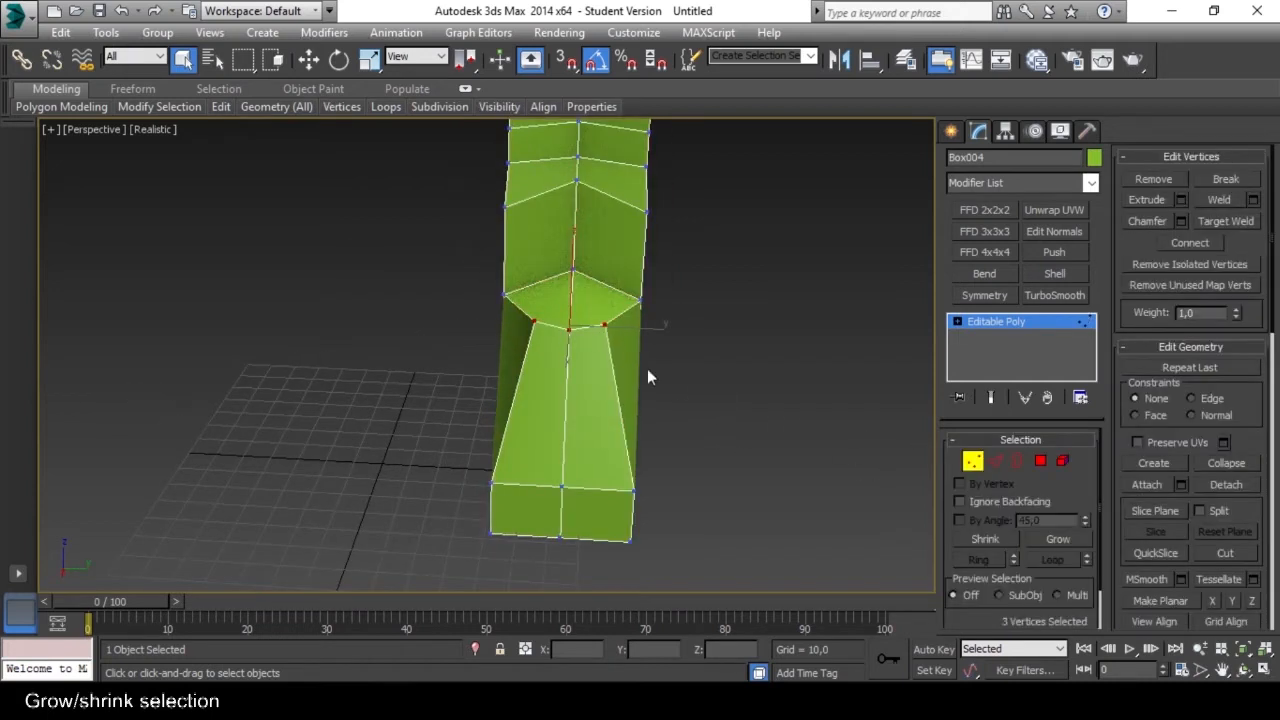
{"action": "left_click", "coordinate": [604, 325]}
{"action": "left_click", "coordinate": [1058, 539]}
{"action": "left_click", "coordinate": [1058, 539]}
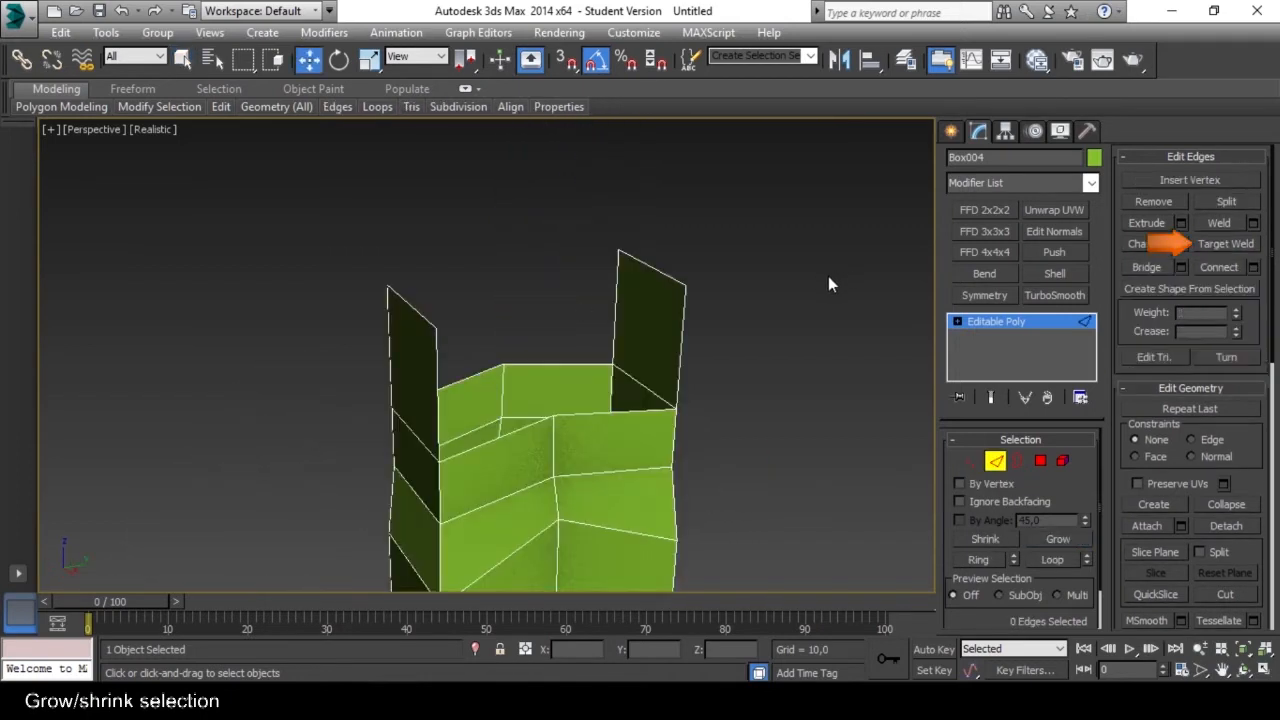
Target weld the top edge of one raised side flap onto the top edge of the opposite flap.
{"action": "left_click", "coordinate": [1227, 246]}
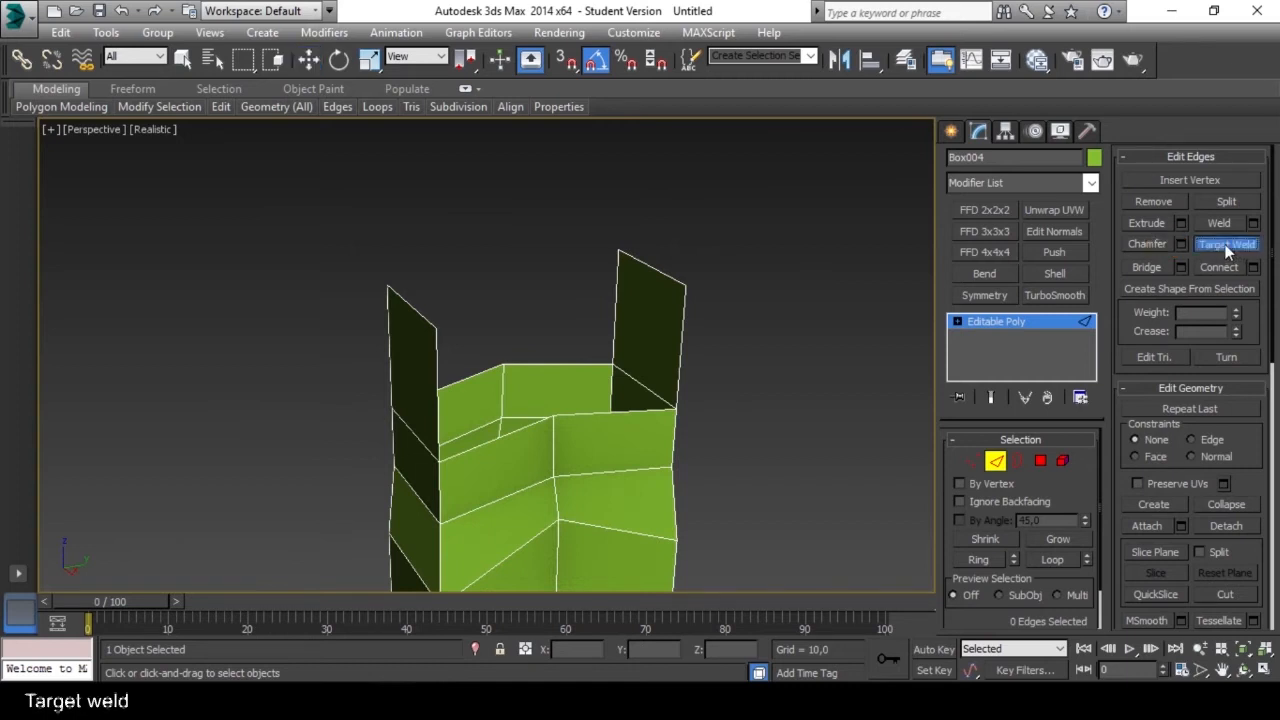
{"action": "middle_click_drag", "start_coordinate": [730, 350], "coordinate": [740, 355], "text": "alt"}
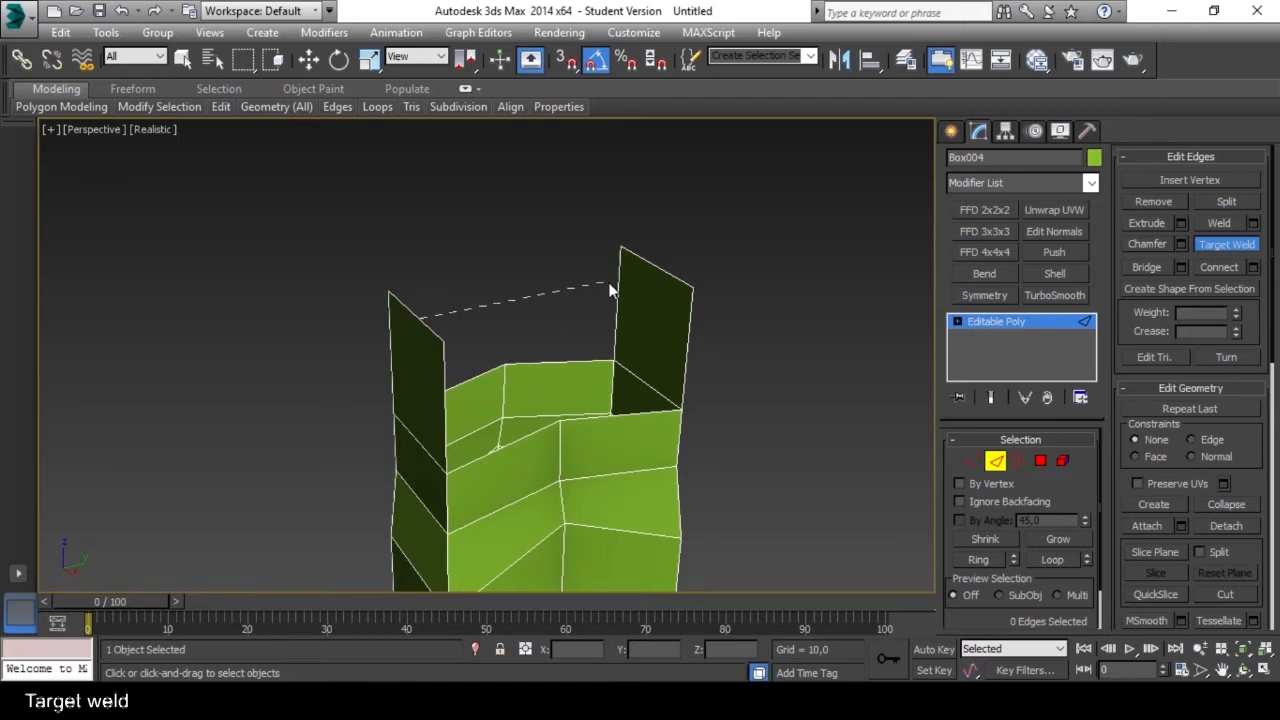
{"action": "left_click", "coordinate": [658, 270]}
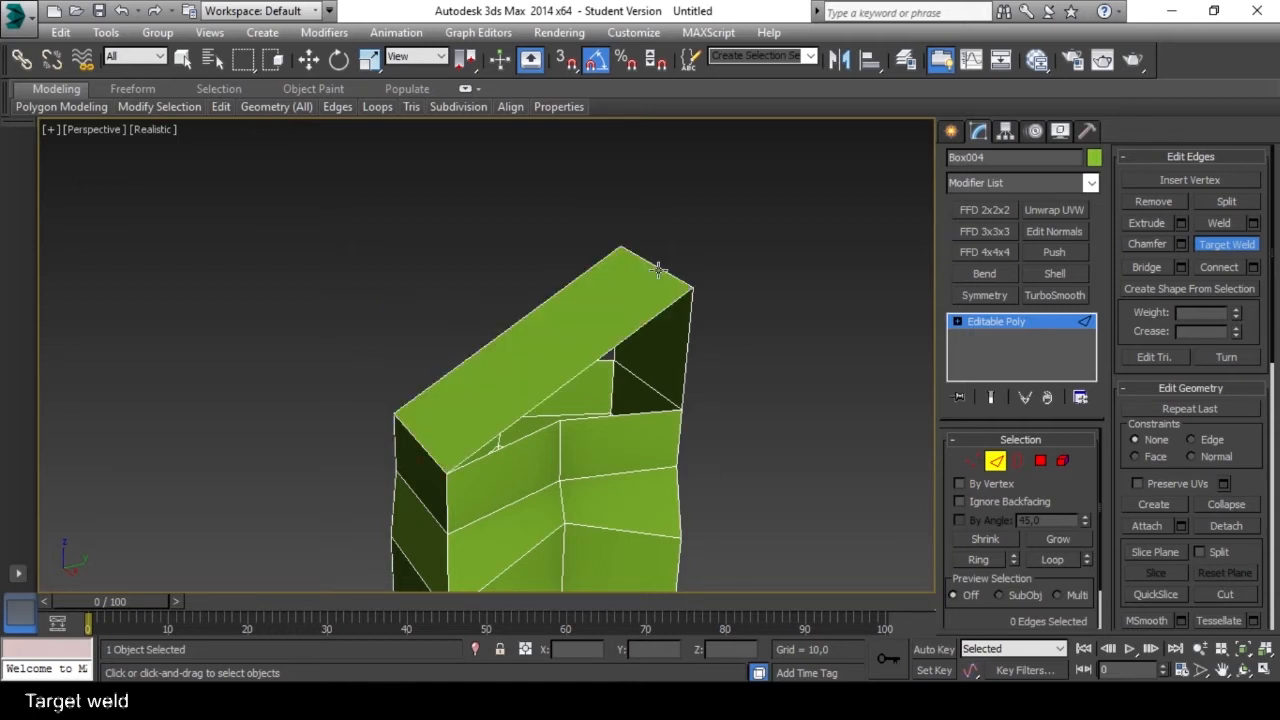
{"action": "middle_click_drag", "start_coordinate": [657, 274], "coordinate": [830, 455], "text": "alt"}
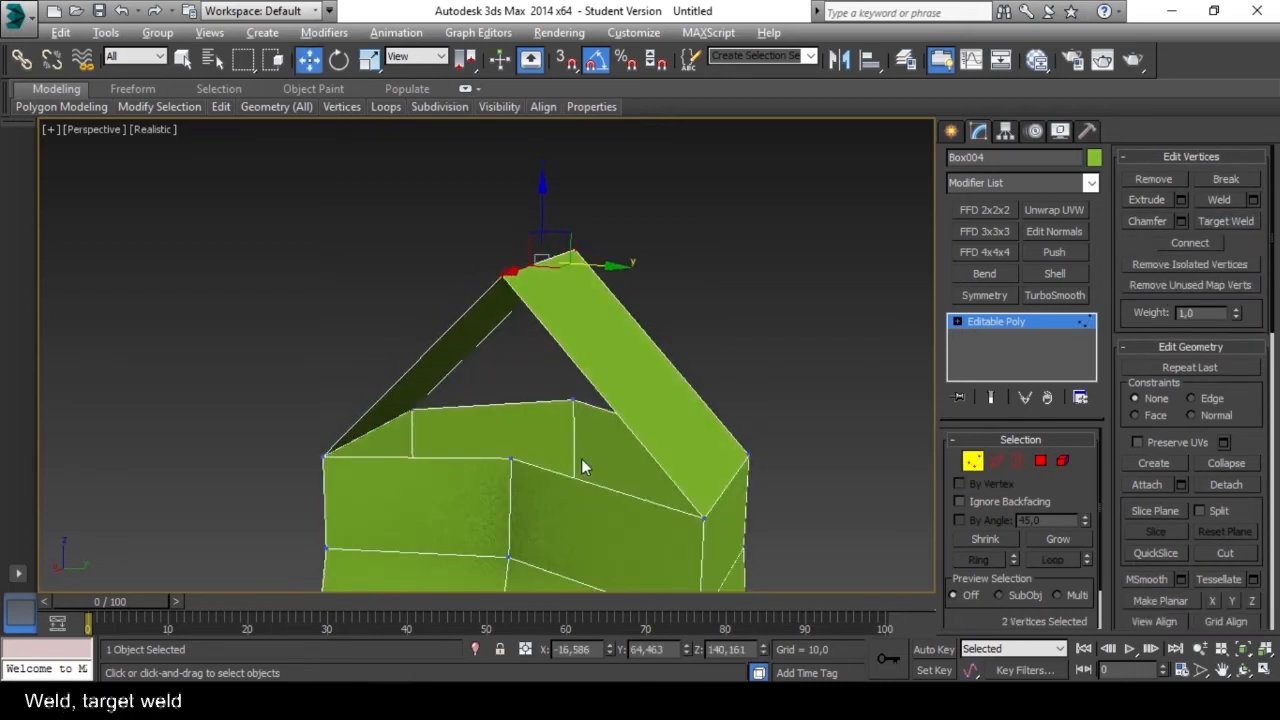
Target weld the middle rim vertices on the front and back of the shaft to the nearest ends of the roof ridge.
{"action": "mouse_move", "coordinate": [510, 458]}
{"action": "left_mouse_down"}
{"action": "mouse_move", "coordinate": [524, 416]}
{"action": "mouse_move", "coordinate": [511, 436]}
{"action": "left_mouse_up"}
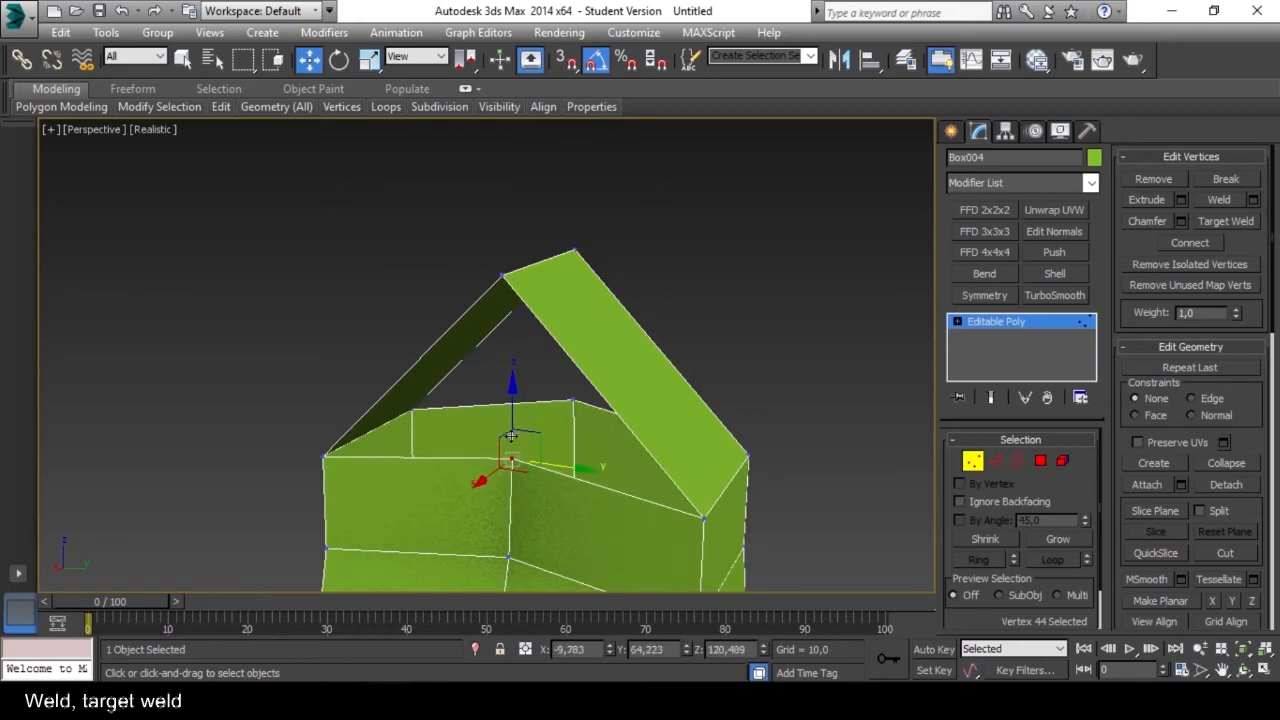
{"action": "middle_click_drag", "start_coordinate": [512, 289], "coordinate": [500, 290], "text": "alt"}
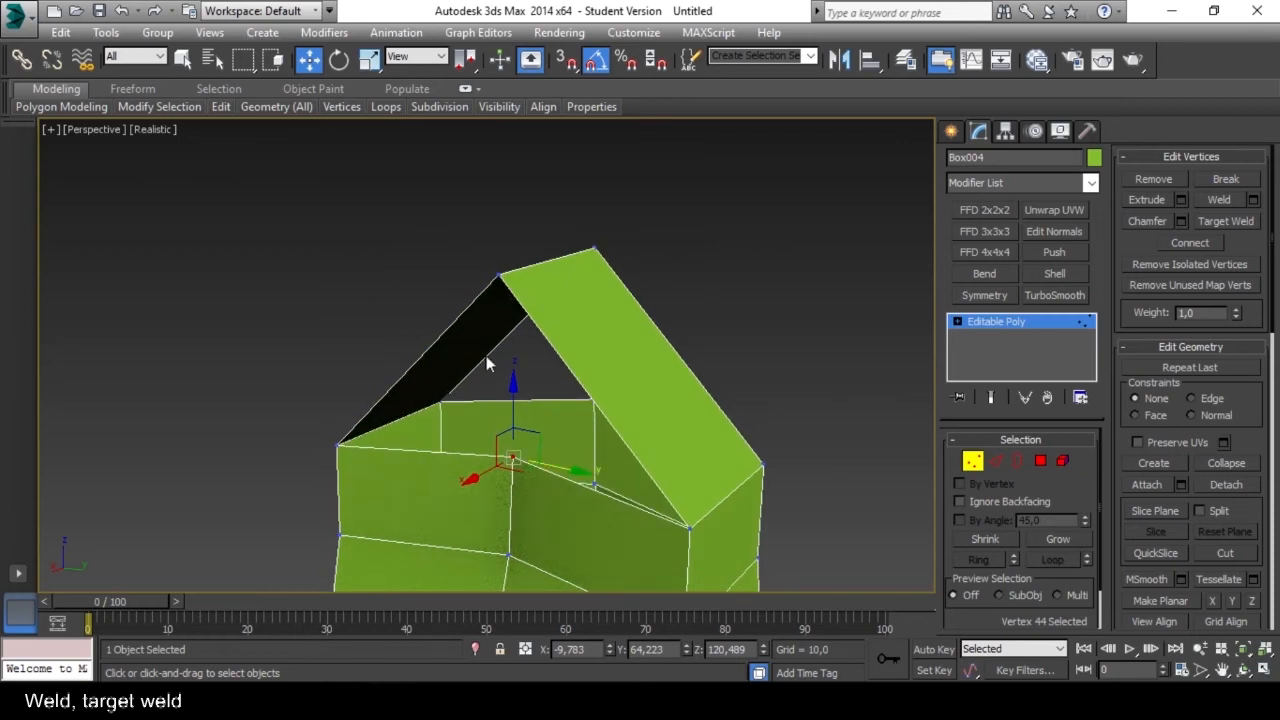
{"action": "left_click", "coordinate": [785, 350]}
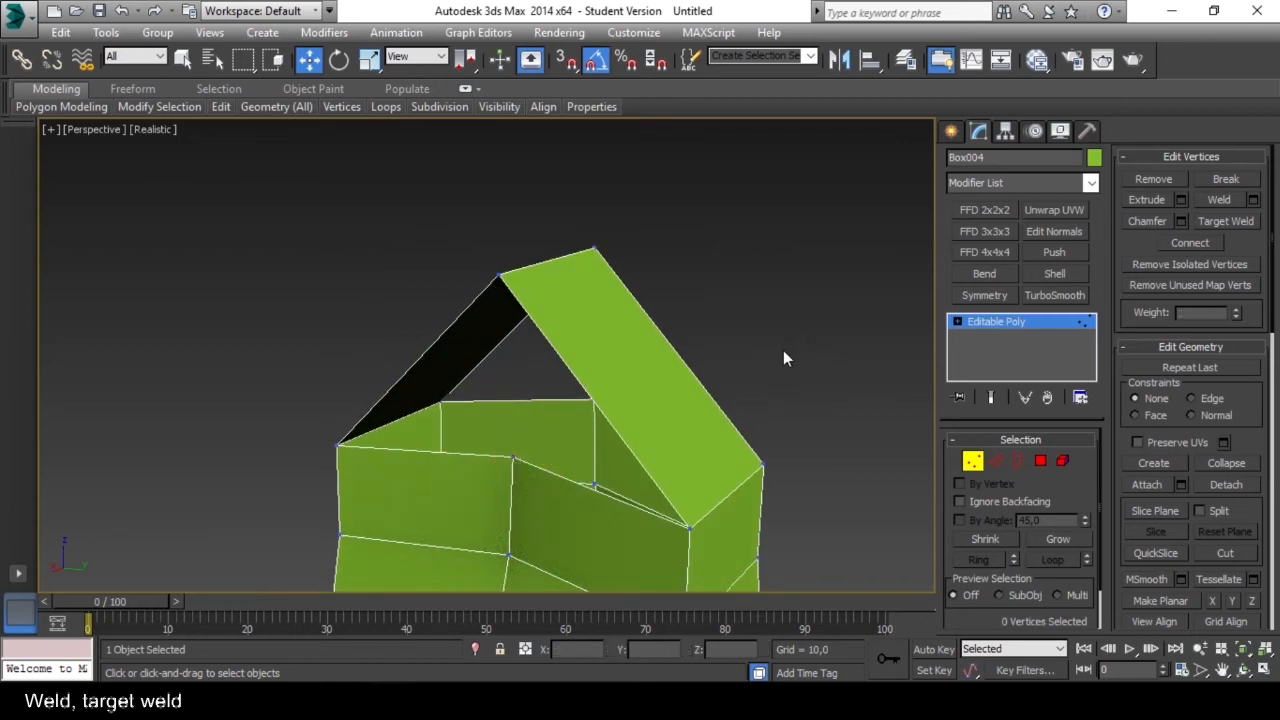
{"action": "left_click", "coordinate": [1227, 217]}
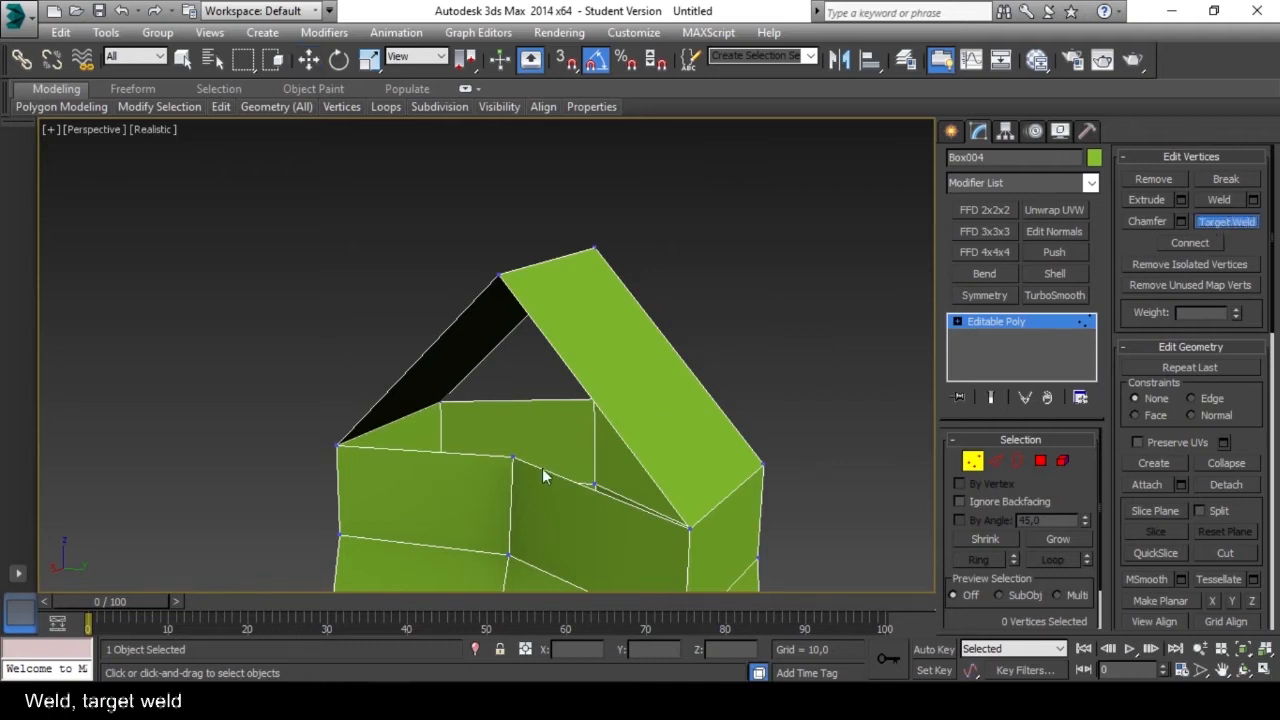
{"action": "left_click", "coordinate": [498, 276]}
{"action": "middle_click_drag", "start_coordinate": [524, 390], "coordinate": [700, 370], "text": "alt"}
{"action": "middle_click_drag", "start_coordinate": [760, 363], "coordinate": [403, 401], "text": "alt"}
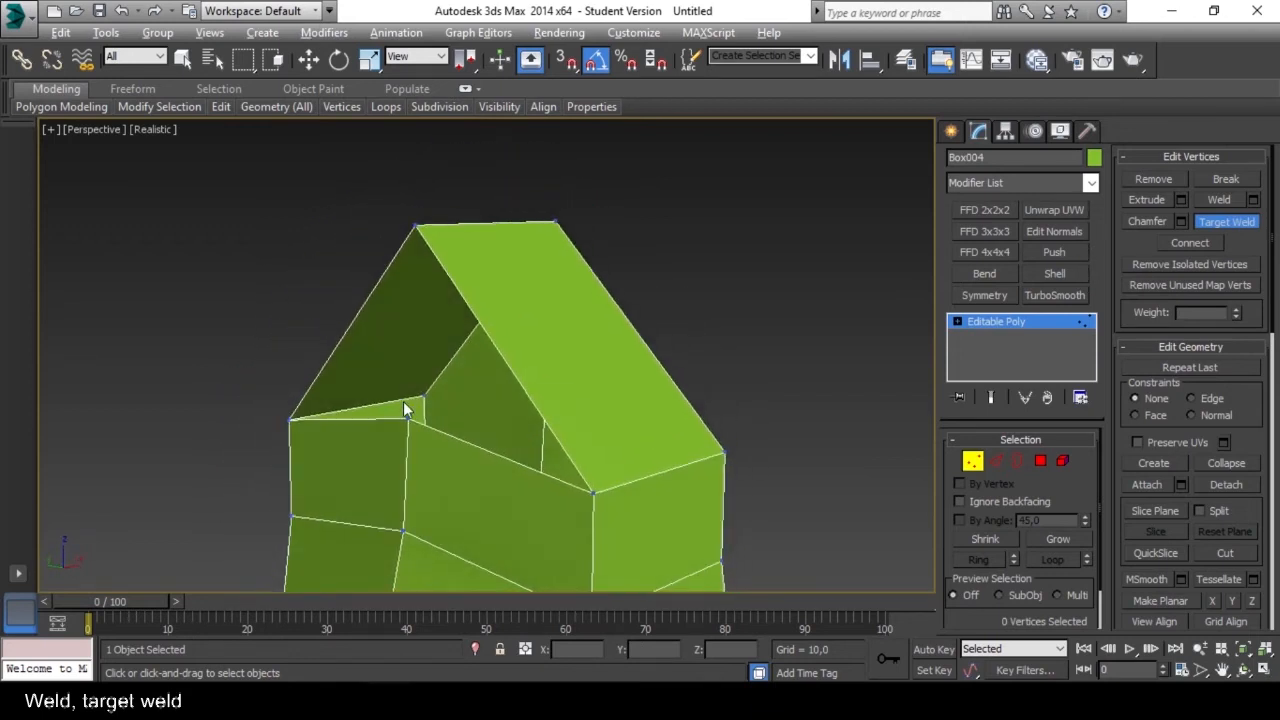
{"action": "left_click", "coordinate": [414, 227]}
Preview welding two neighbouring middle vertices on the shaft's front by raising the Weld Threshold in the Weld settings.
{"action": "middle_click_drag", "start_coordinate": [651, 418], "coordinate": [376, 389], "text": "alt"}
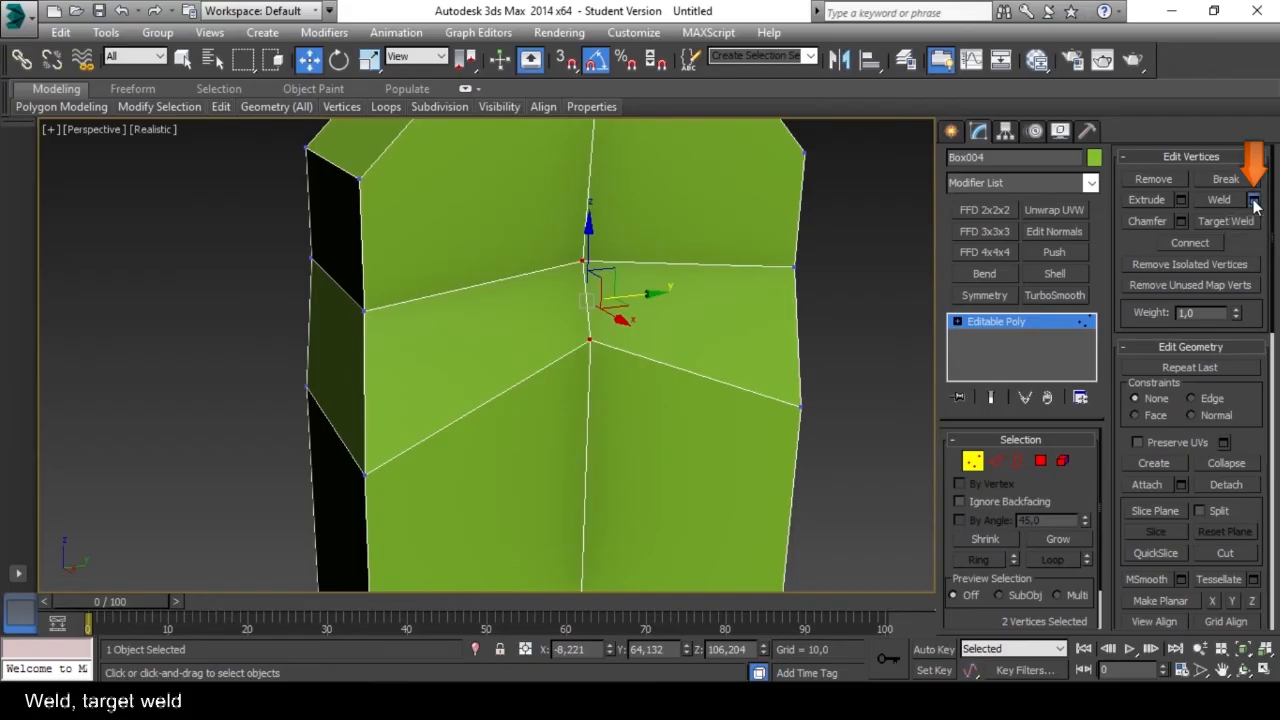
{"action": "left_click", "coordinate": [1254, 201]}
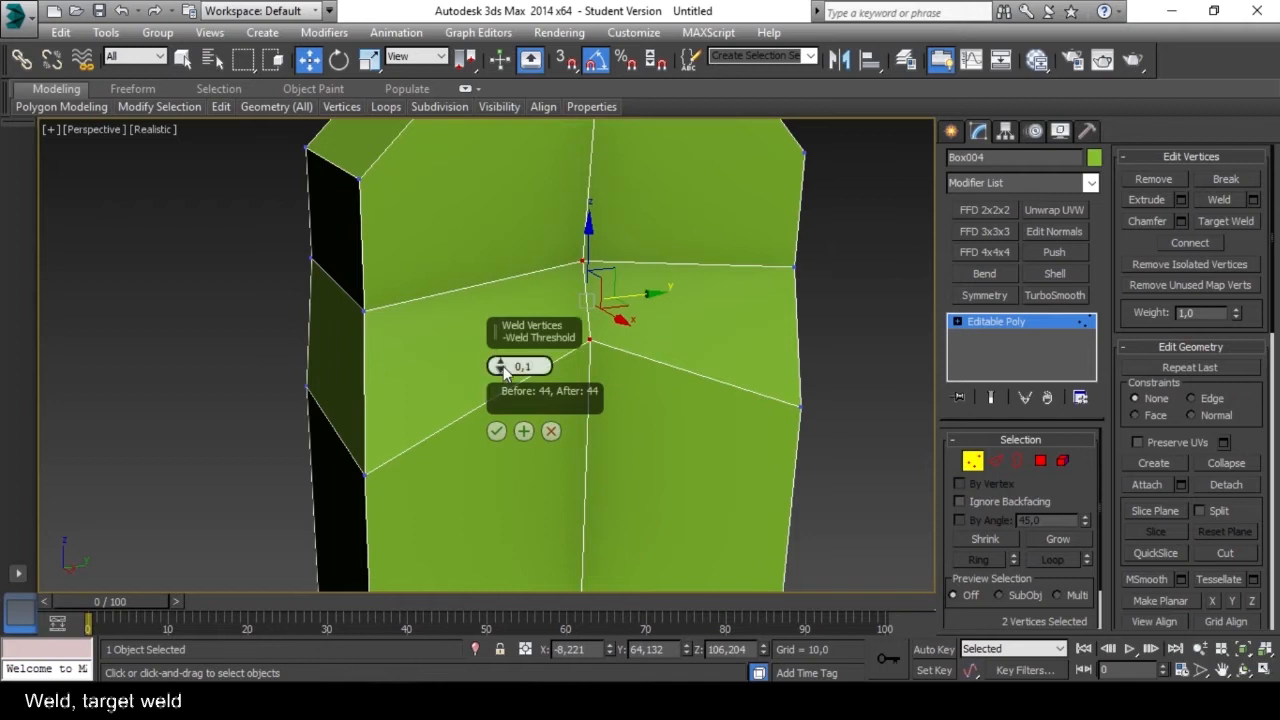
{"action": "mouse_move", "coordinate": [501, 365]}
{"action": "left_mouse_down"}
{"action": "mouse_move", "coordinate": [508, 328]}
{"action": "mouse_move", "coordinate": [503, 364]}
{"action": "mouse_move", "coordinate": [502, 347]}
{"action": "left_mouse_up"}
{"action": "double_click", "coordinate": [517, 366]}
{"action": "type", "text": "0"}
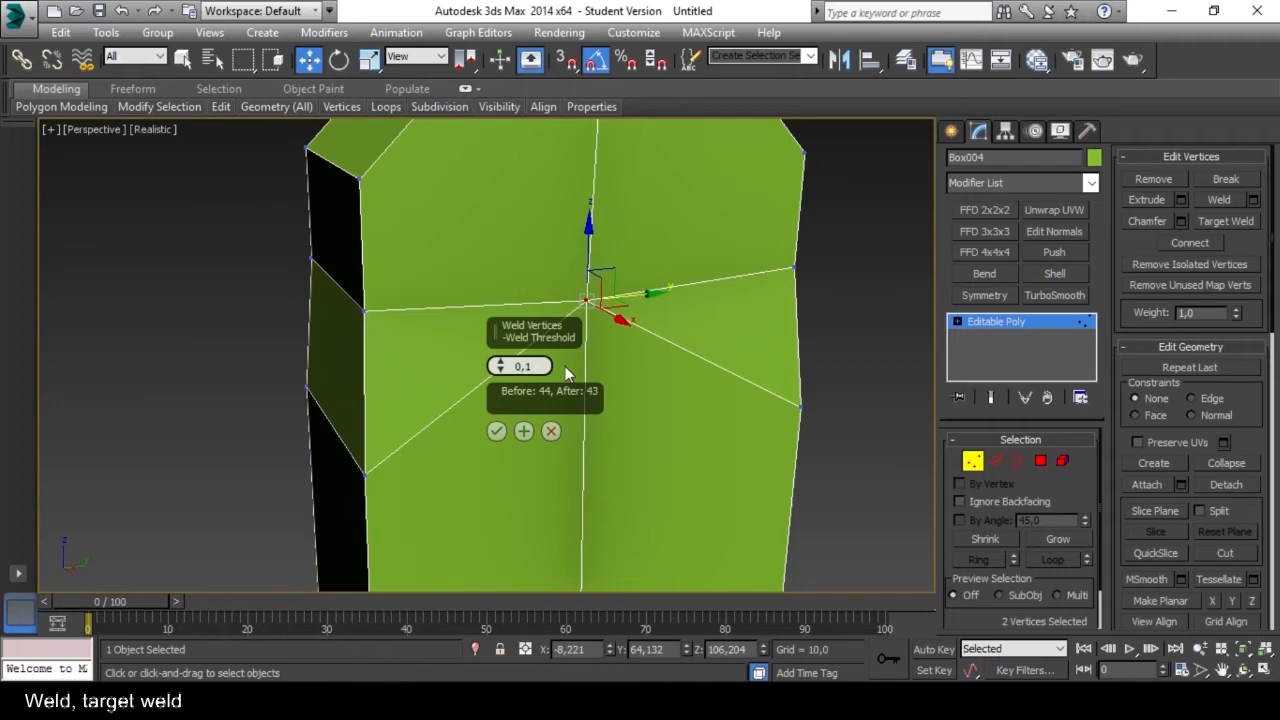
Try small Weld Threshold values for the two selected vertices, starting at 0,01 and stepping up past 0,08.
{"action": "left_click", "coordinate": [506, 370]}
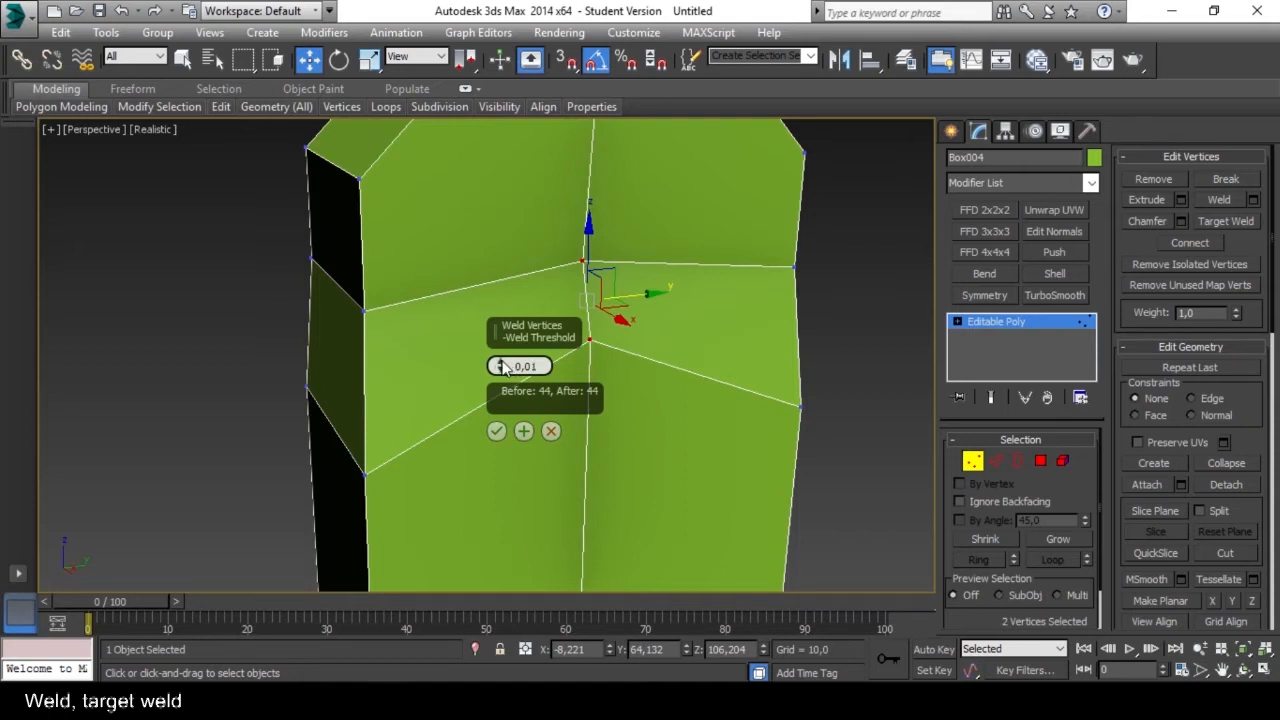
{"action": "left_click", "coordinate": [501, 363]}
{"action": "left_click", "coordinate": [501, 363]}
{"action": "left_click", "coordinate": [501, 363]}
{"action": "left_click", "coordinate": [501, 363]}
{"action": "left_click", "coordinate": [501, 363]}
{"action": "left_click", "coordinate": [501, 363]}
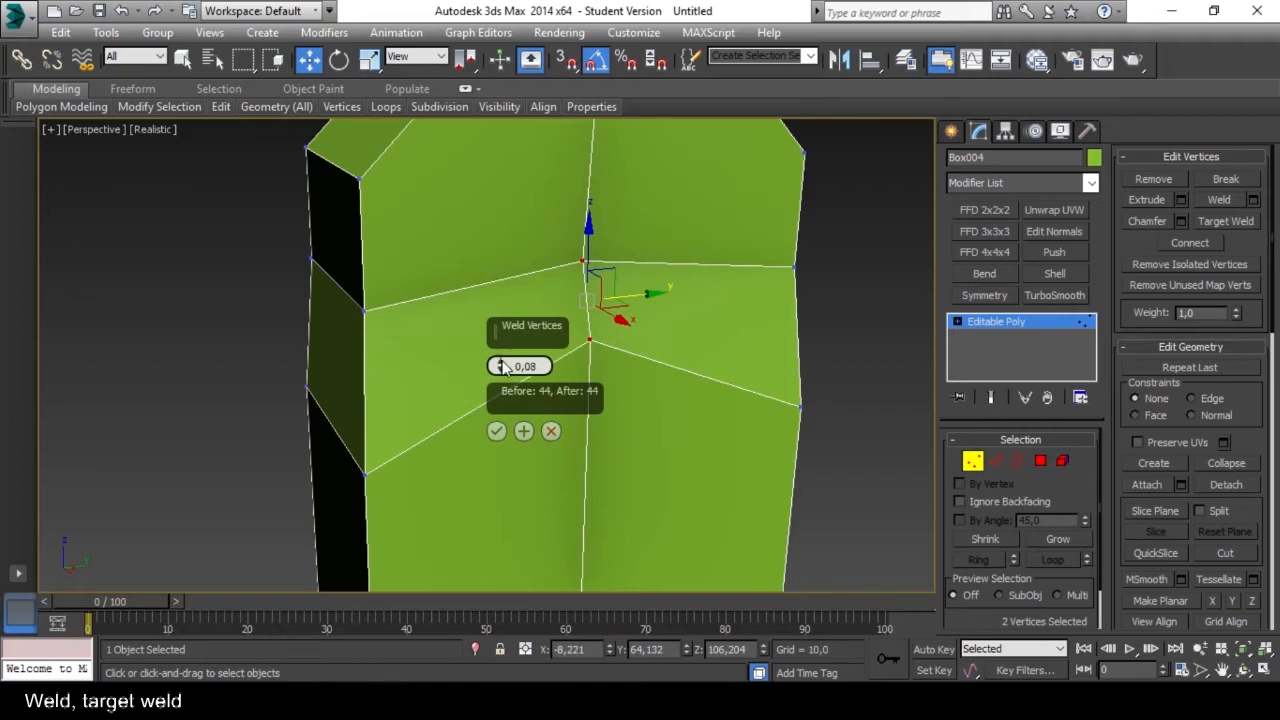
{"action": "left_click", "coordinate": [502, 364]}
{"action": "left_click", "coordinate": [502, 364]}
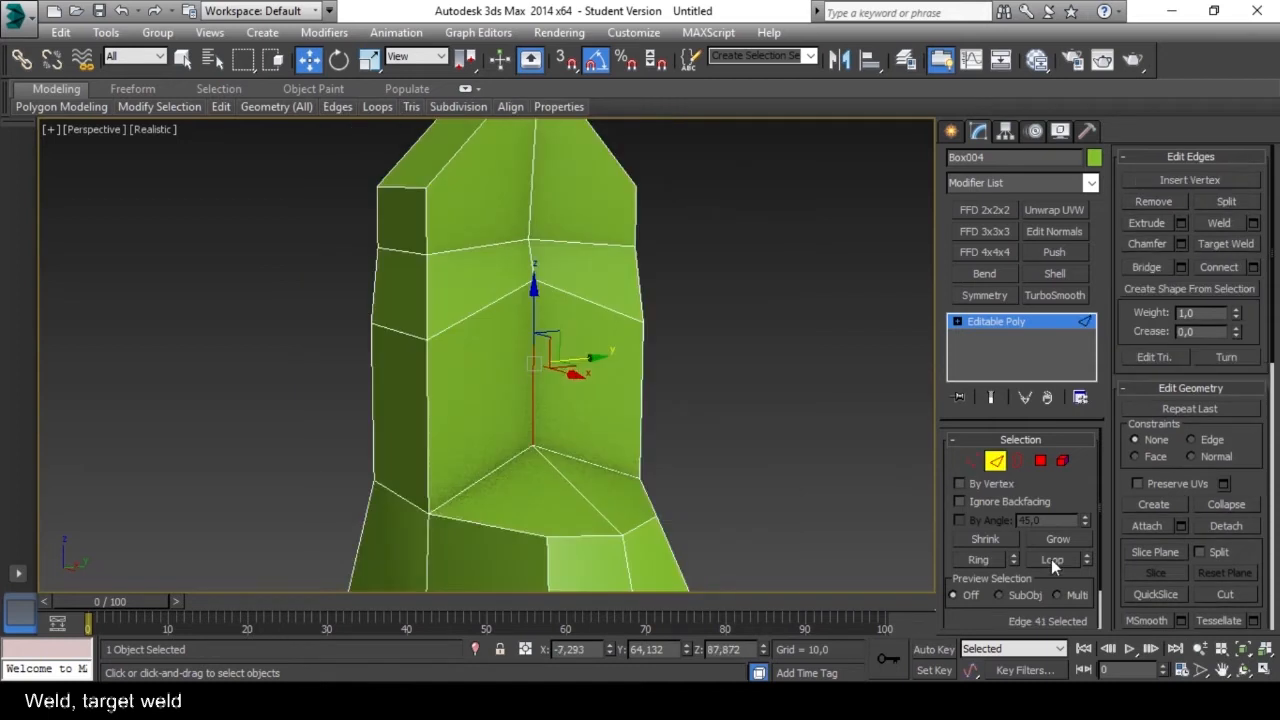
Select the edge loop running down the middle of the boot and split the mesh along it.
{"action": "left_click", "coordinate": [1051, 559]}
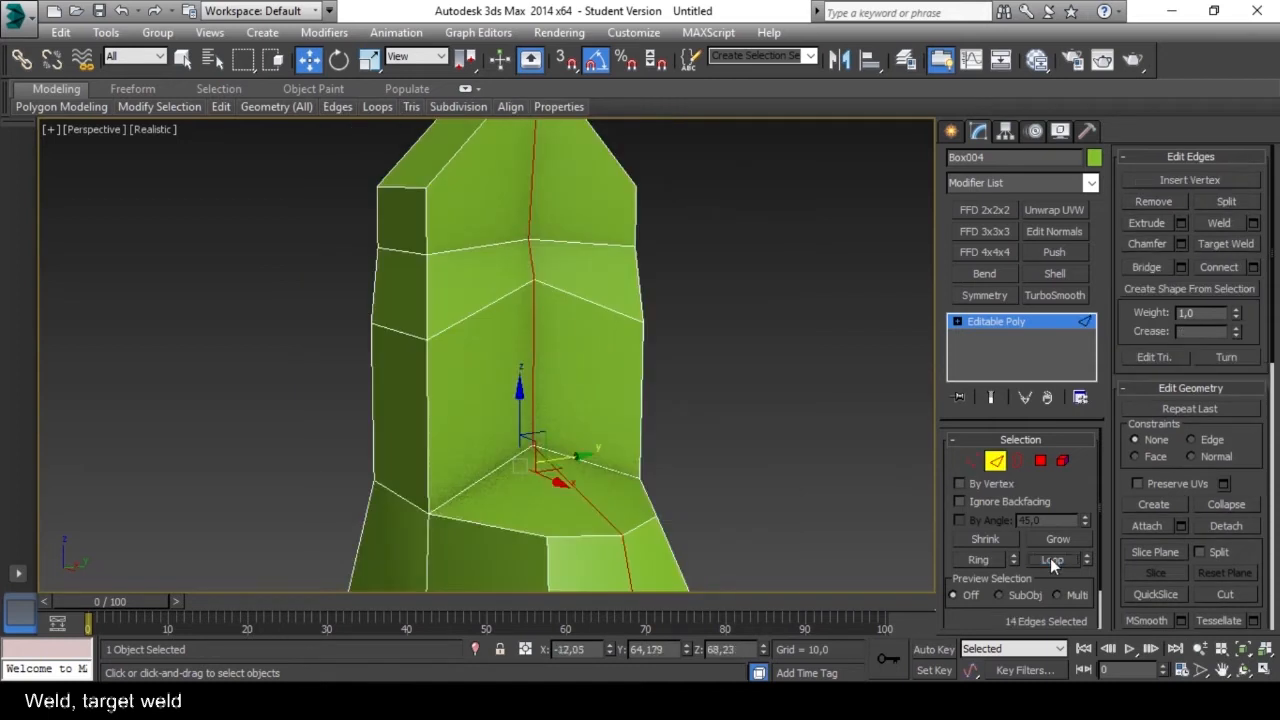
{"action": "scroll", "coordinate": [692, 405], "scroll_direction": "down", "scroll_amount": 8}
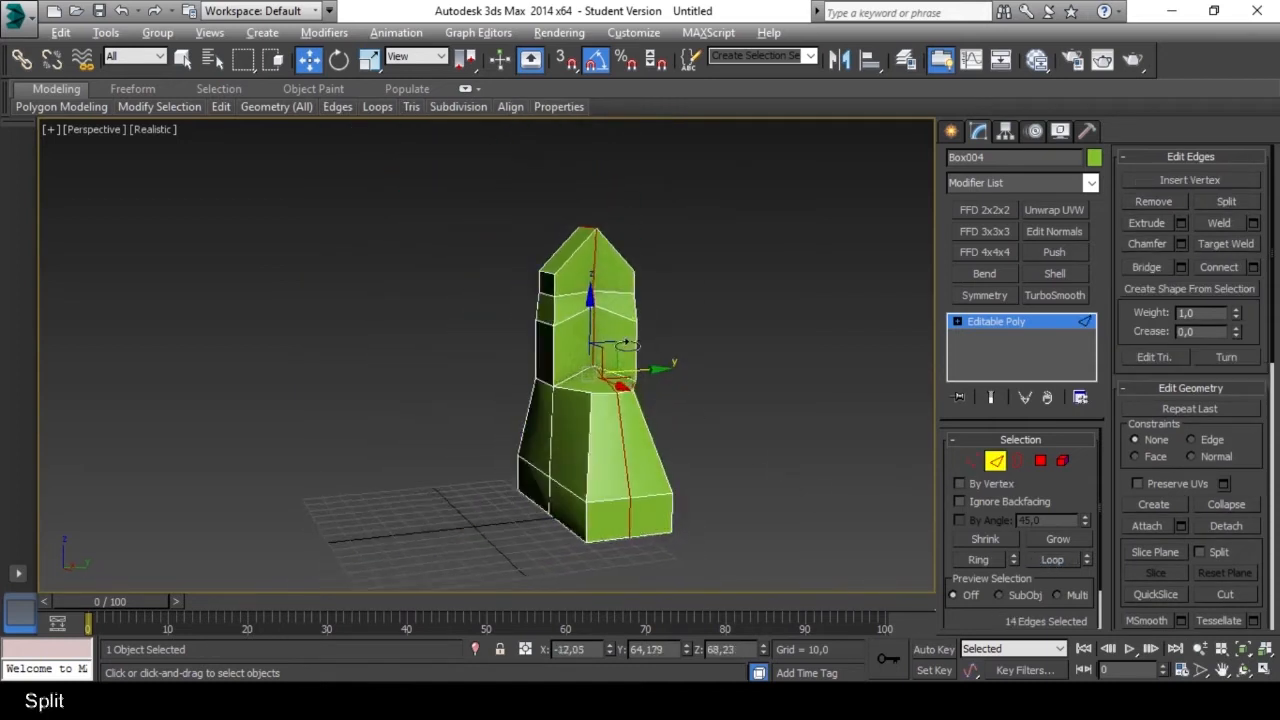
{"action": "scroll", "coordinate": [591, 300], "scroll_direction": "up", "scroll_amount": 3}
{"action": "scroll", "coordinate": [602, 268], "scroll_direction": "down", "scroll_amount": 3}
{"action": "mouse_move", "coordinate": [594, 292]}
{"action": "middle_mouse_down", "text": "alt"}
{"action": "mouse_move", "coordinate": [893, 333]}
{"action": "mouse_move", "coordinate": [763, 157]}
{"action": "mouse_move", "coordinate": [630, 210]}
{"action": "mouse_move", "coordinate": [597, 275]}
{"action": "mouse_move", "coordinate": [631, 340]}
{"action": "mouse_move", "coordinate": [588, 350]}
{"action": "mouse_move", "coordinate": [561, 316]}
{"action": "mouse_move", "coordinate": [523, 311]}
{"action": "mouse_move", "coordinate": [572, 297]}
{"action": "middle_mouse_up", "text": "alt"}
{"action": "scroll", "coordinate": [614, 358], "scroll_direction": "up", "scroll_amount": 5}
{"action": "scroll", "coordinate": [599, 377], "scroll_direction": "down", "scroll_amount": 2}
{"action": "scroll", "coordinate": [575, 325], "scroll_direction": "up", "scroll_amount": 3}
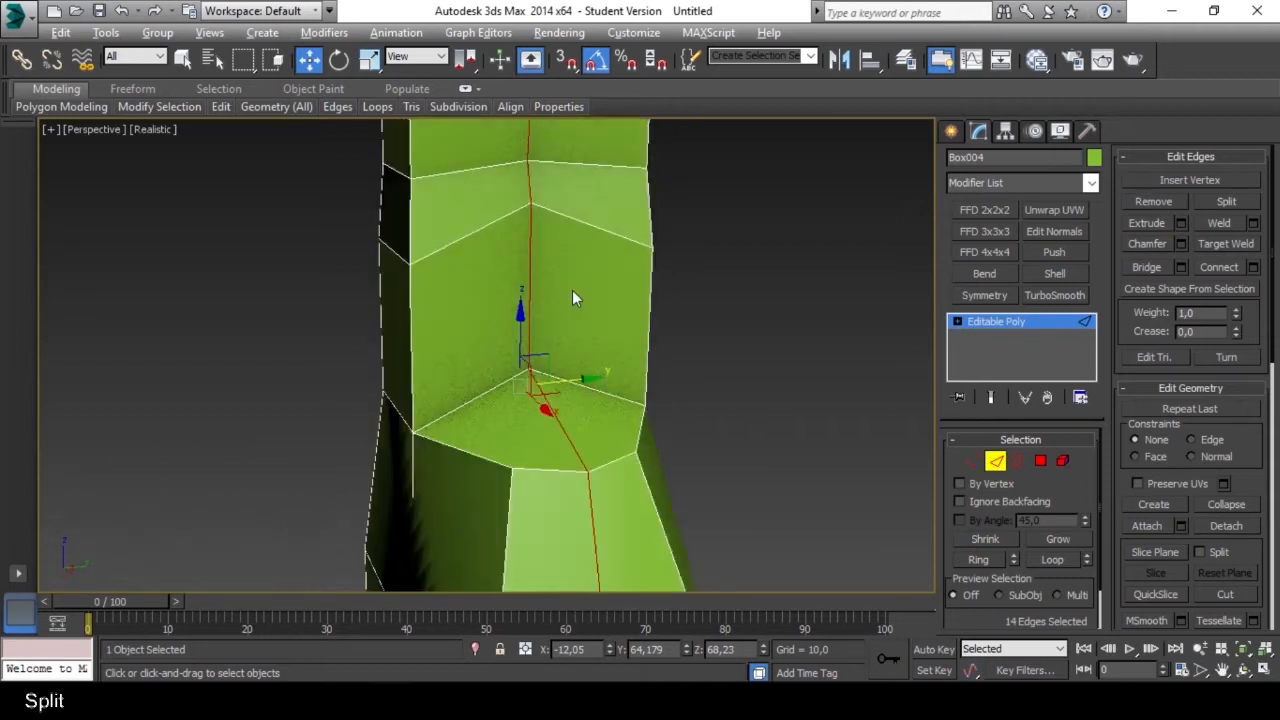
{"action": "left_click", "coordinate": [1226, 203]}
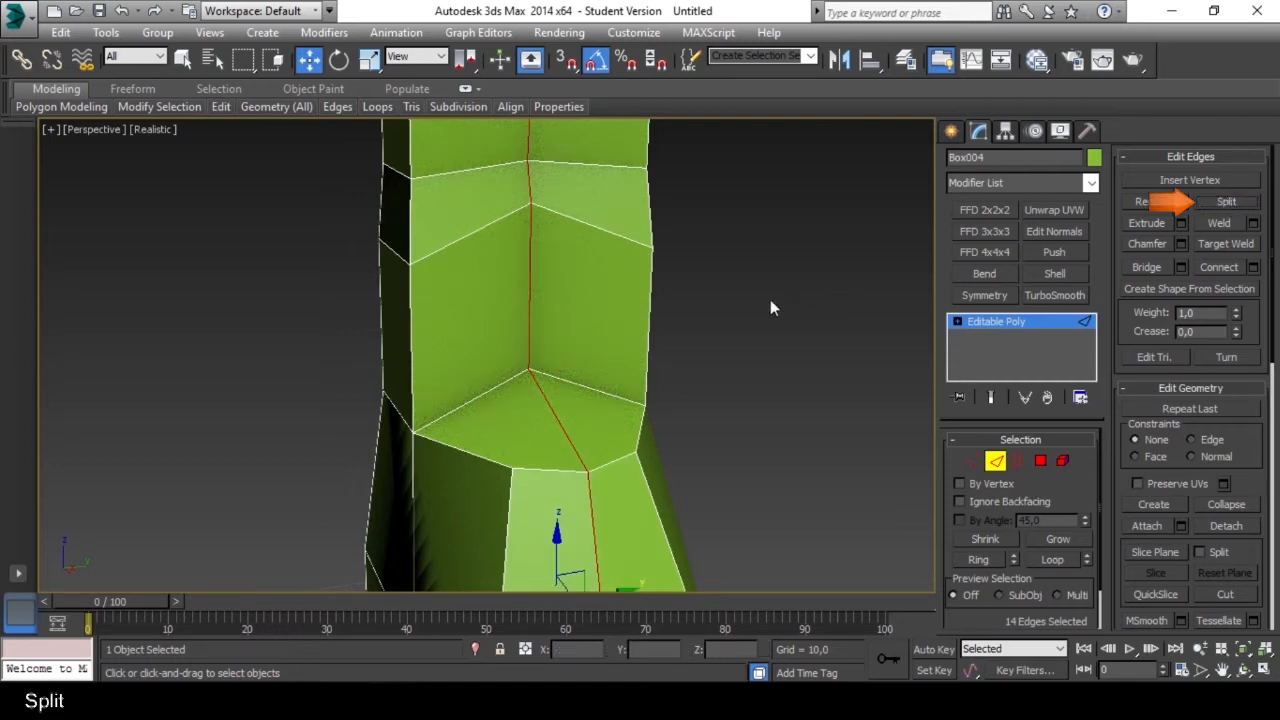
Switch to Element level and select one half of the split boot as a separate element.
{"action": "mouse_move", "coordinate": [720, 323]}
{"action": "middle_mouse_down", "text": "alt"}
{"action": "mouse_move", "coordinate": [643, 400]}
{"action": "mouse_move", "coordinate": [494, 381]}
{"action": "mouse_move", "coordinate": [477, 366]}
{"action": "middle_mouse_up", "text": "alt"}
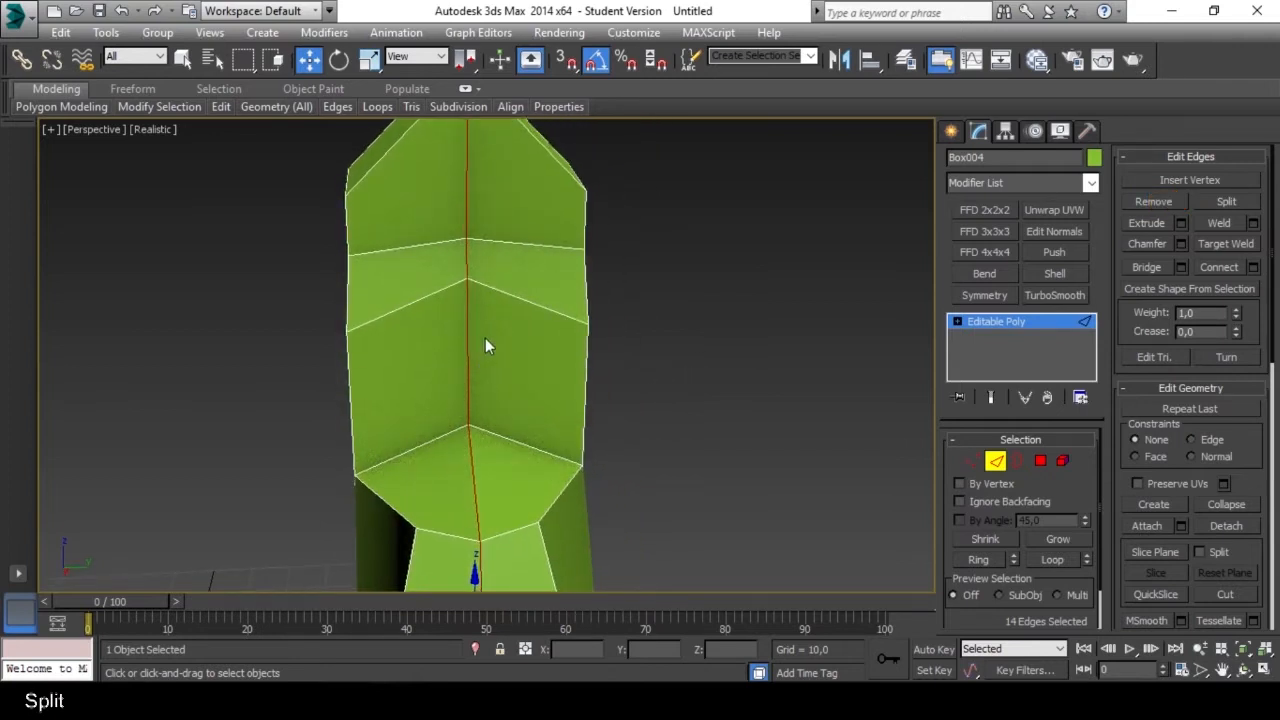
{"action": "middle_click_drag", "start_coordinate": [485, 346], "coordinate": [520, 360], "text": "alt"}
{"action": "scroll", "coordinate": [507, 275], "scroll_direction": "down", "scroll_amount": 2}
{"action": "scroll", "coordinate": [507, 319], "scroll_direction": "up", "scroll_amount": 2}
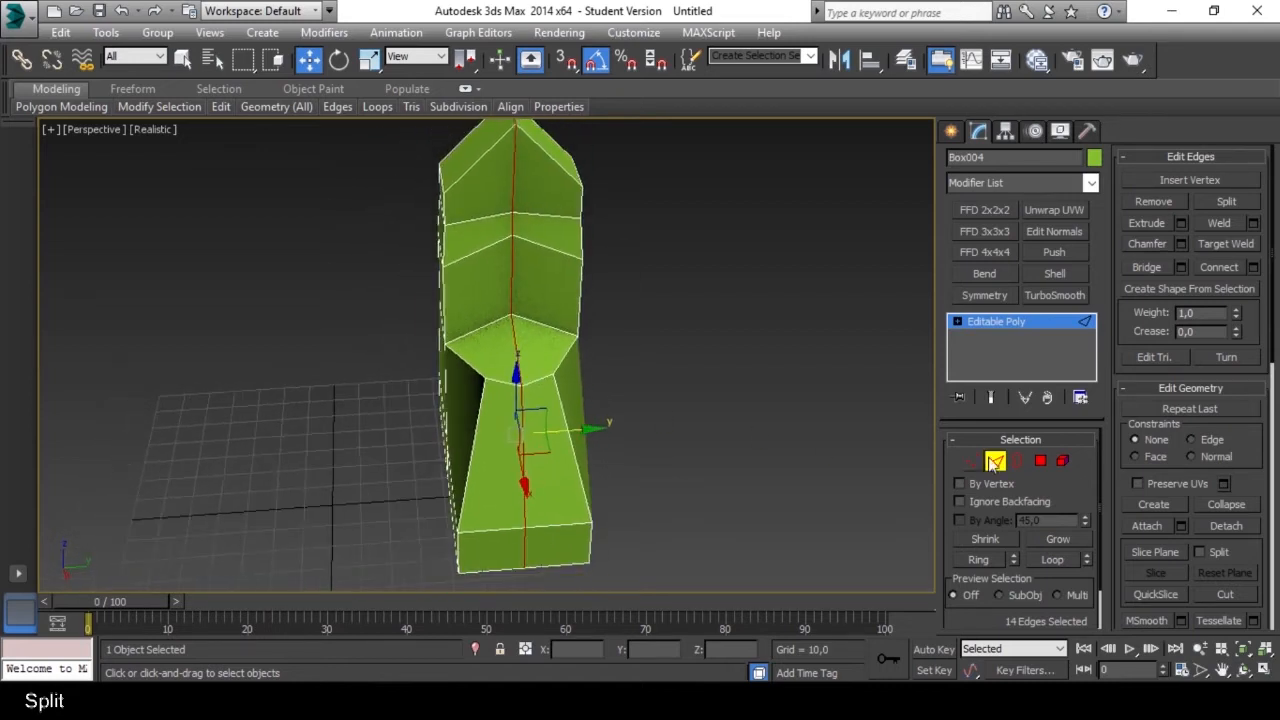
{"action": "left_click", "coordinate": [1062, 461]}
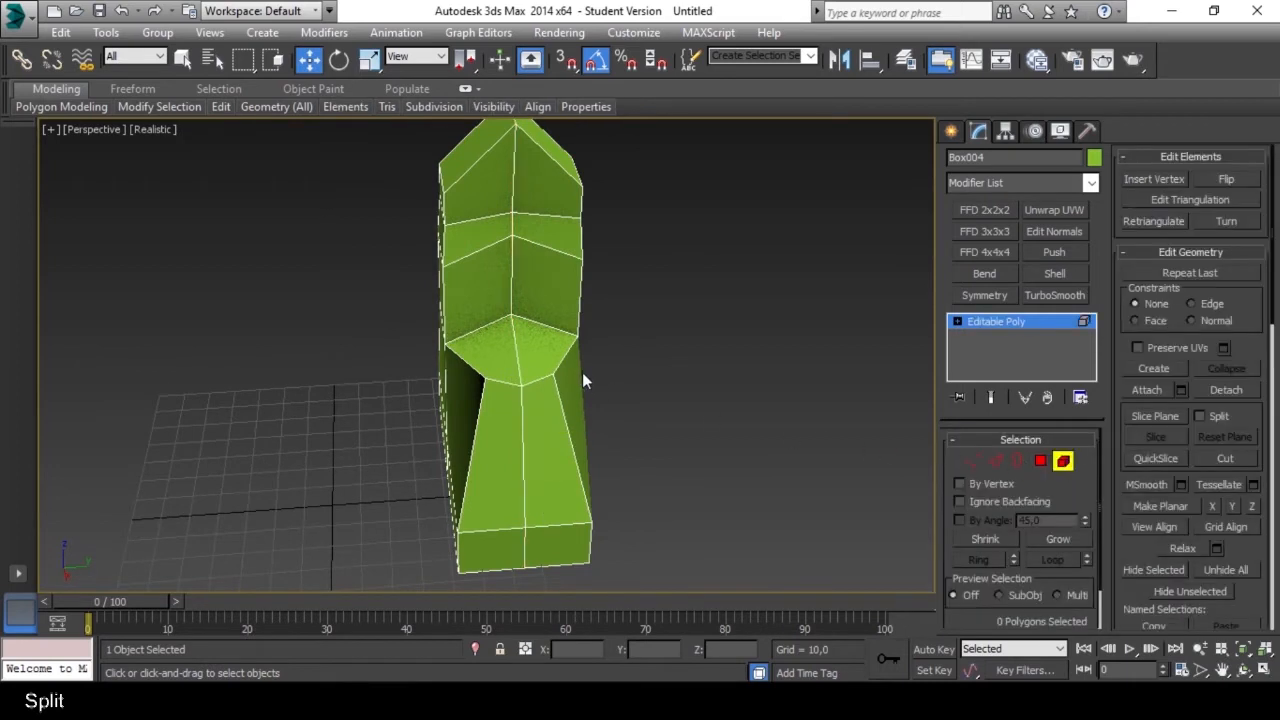
{"action": "left_click", "coordinate": [476, 313]}
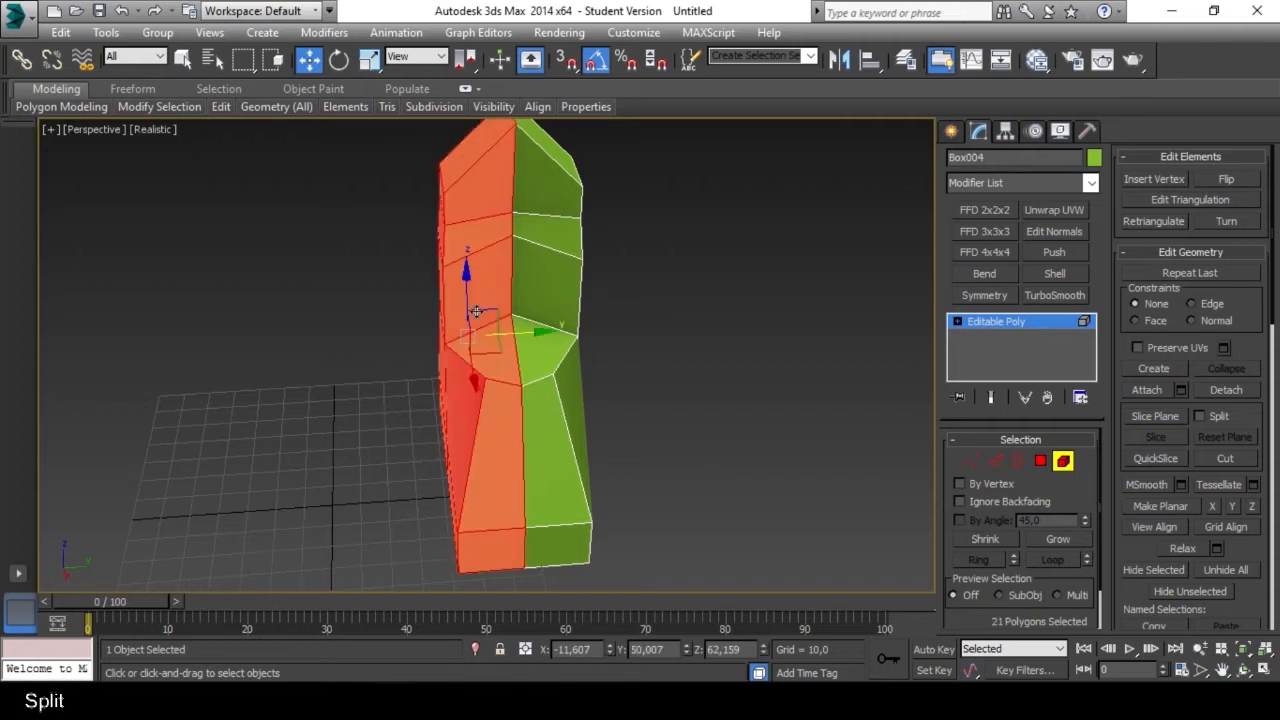
{"action": "middle_click_drag", "start_coordinate": [485, 310], "coordinate": [491, 302], "text": "alt"}
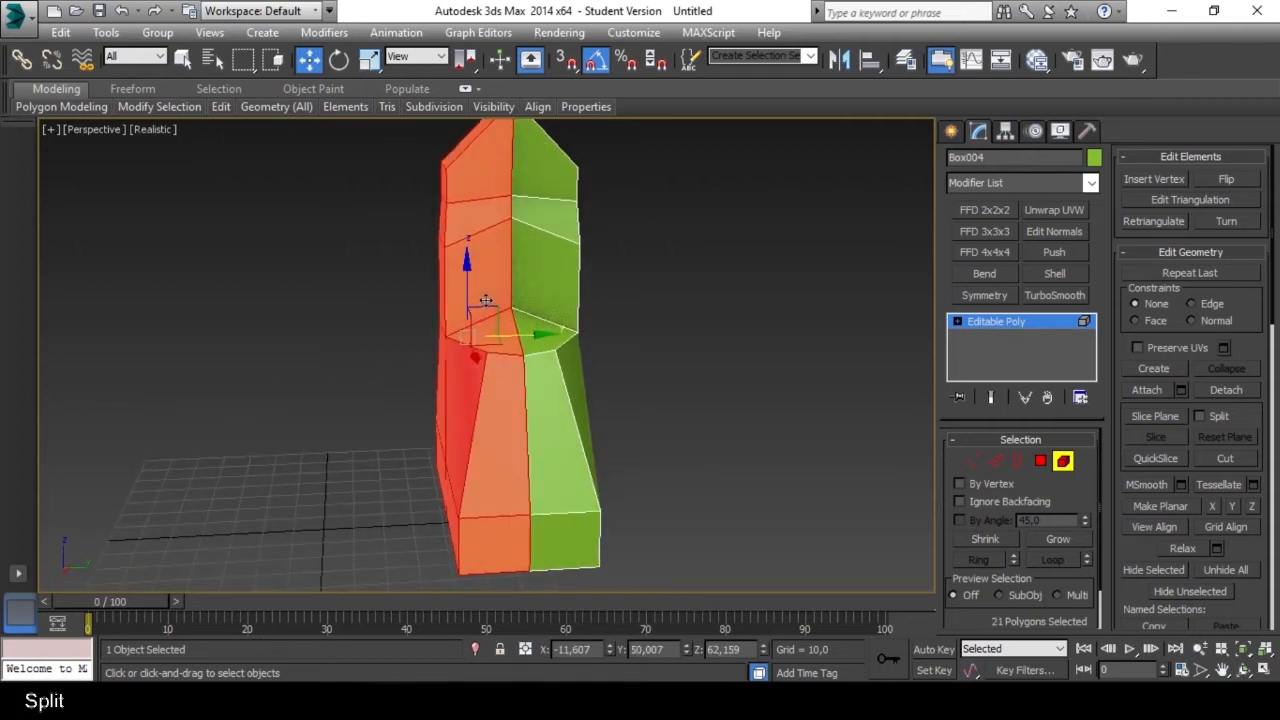
Move the selected half away along the Y axis, return it against the other half and clear the selection.
{"action": "left_click_drag", "start_coordinate": [539, 334], "coordinate": [483, 356]}
{"action": "mouse_move", "coordinate": [538, 347]}
{"action": "middle_mouse_down", "text": "alt"}
{"action": "mouse_move", "coordinate": [445, 352]}
{"action": "mouse_move", "coordinate": [530, 350]}
{"action": "middle_mouse_up", "text": "alt"}
{"action": "scroll", "coordinate": [530, 350], "scroll_direction": "up", "scroll_amount": 4}
{"action": "left_click_drag", "start_coordinate": [479, 344], "coordinate": [590, 350]}
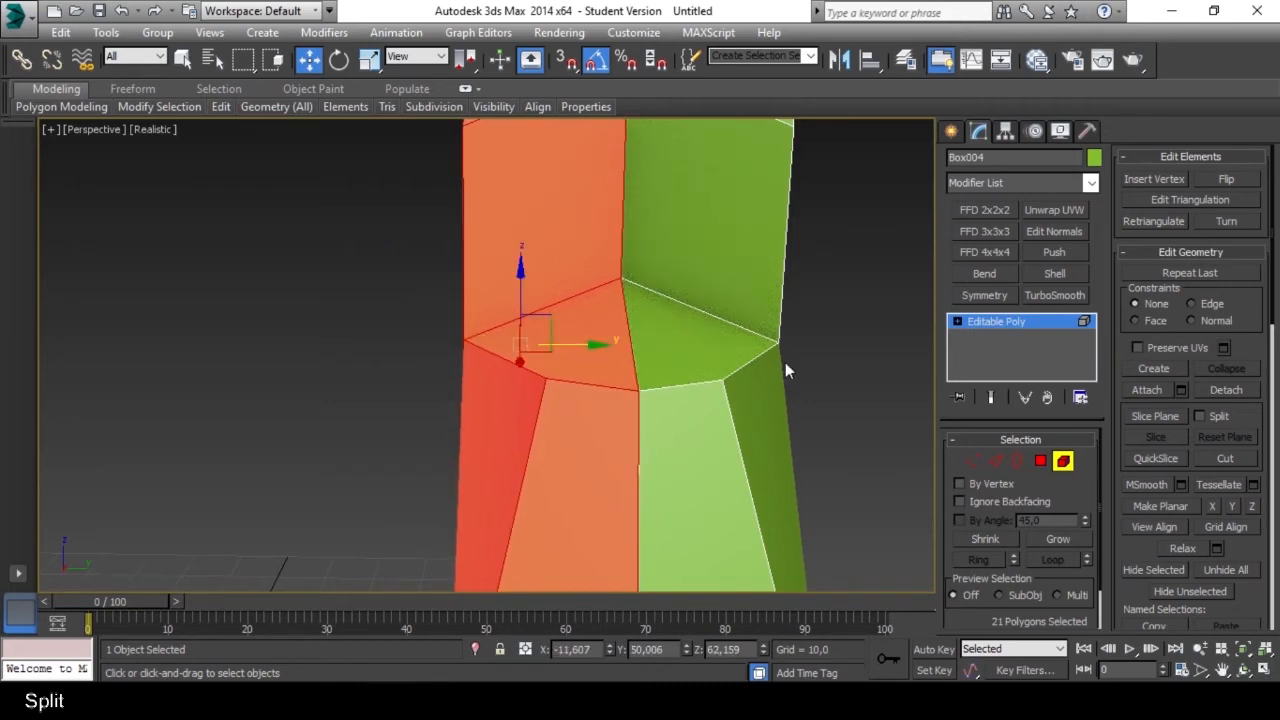
{"action": "left_click", "coordinate": [755, 346]}
{"action": "left_click", "coordinate": [826, 356]}
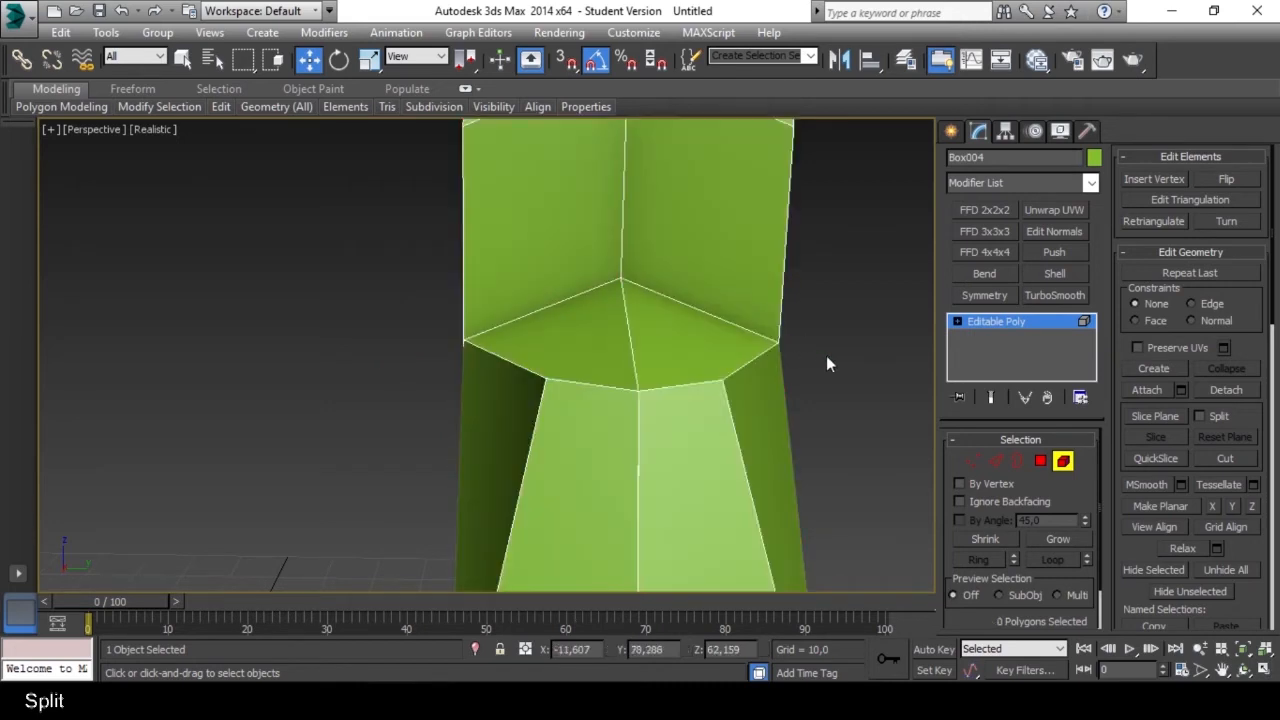
Switch to Vertex level and select all vertices along the boot's middle seam.
{"action": "left_click", "coordinate": [972, 461]}
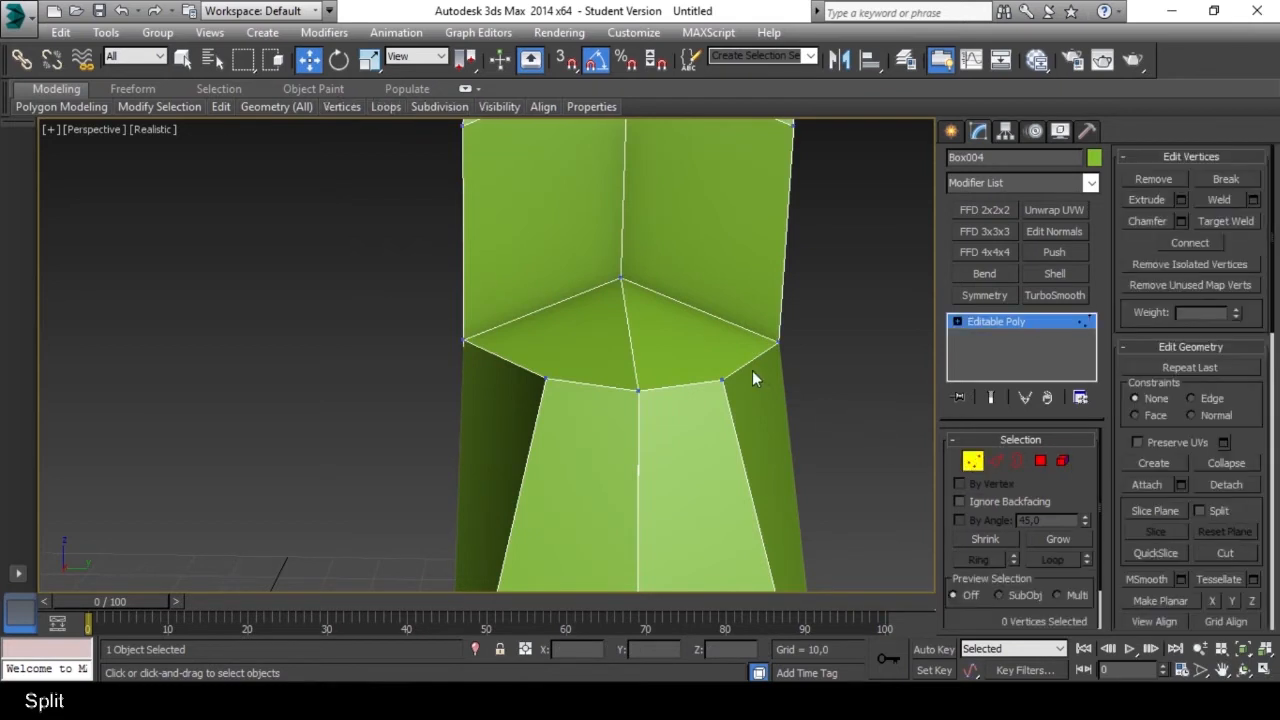
{"action": "scroll", "coordinate": [752, 370], "scroll_direction": "down", "scroll_amount": 10}
{"action": "middle_click_drag", "start_coordinate": [707, 387], "coordinate": [734, 222], "text": "alt"}
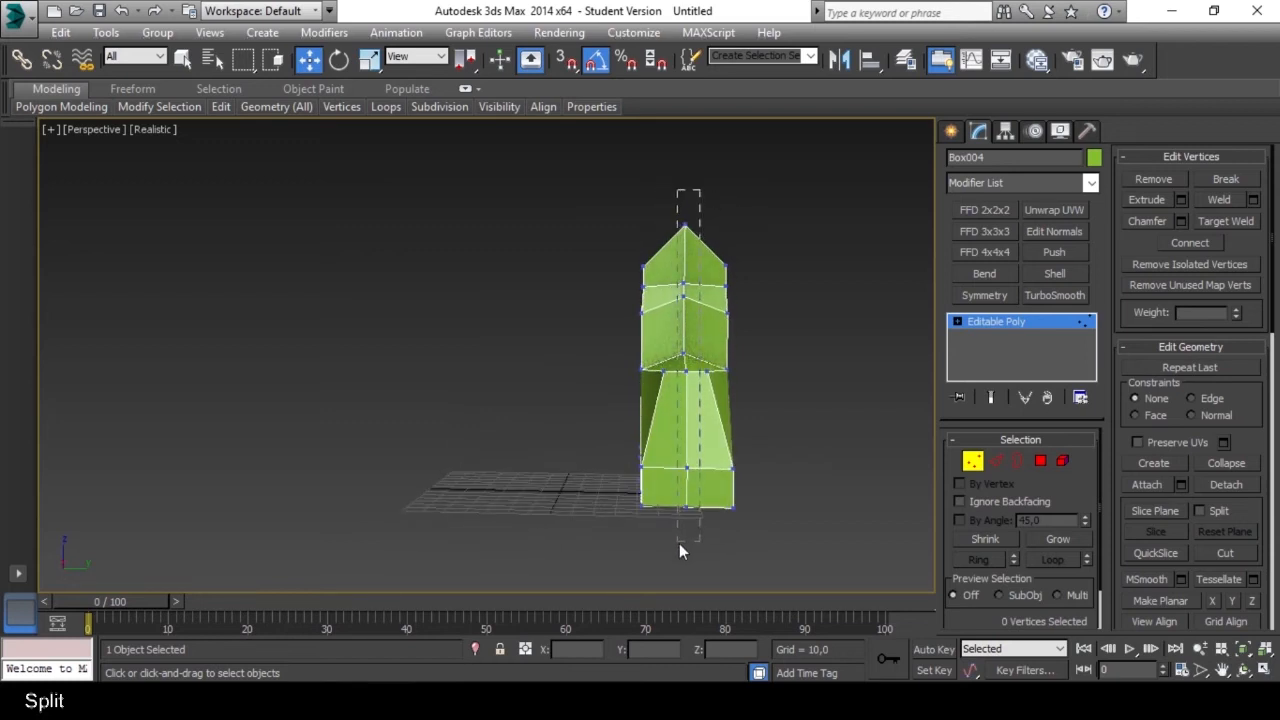
{"action": "key", "text": "ctrl+a"}
{"action": "middle_click_drag", "start_coordinate": [679, 543], "coordinate": [475, 457], "text": "alt"}
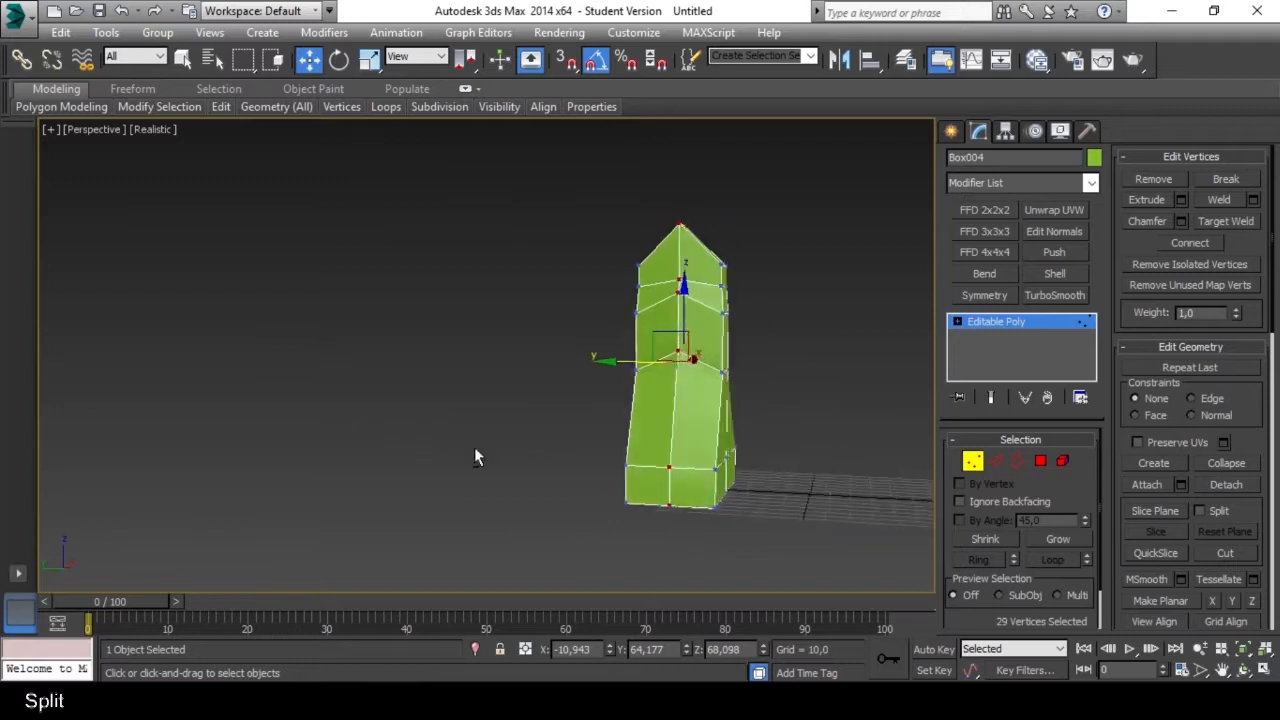
Weld the selected vertices along the middle seam with a Weld Threshold of 0,1.
{"action": "scroll", "coordinate": [680, 452], "scroll_direction": "up", "scroll_amount": 8}
{"action": "scroll", "coordinate": [644, 438], "scroll_direction": "down", "scroll_amount": 4}
{"action": "middle_click_drag", "start_coordinate": [642, 438], "coordinate": [665, 387], "text": "alt"}
{"action": "scroll", "coordinate": [665, 387], "scroll_direction": "up", "scroll_amount": 6}
{"action": "scroll", "coordinate": [698, 272], "scroll_direction": "down", "scroll_amount": 6}
{"action": "middle_click_drag", "start_coordinate": [678, 310], "coordinate": [700, 425], "text": "alt"}
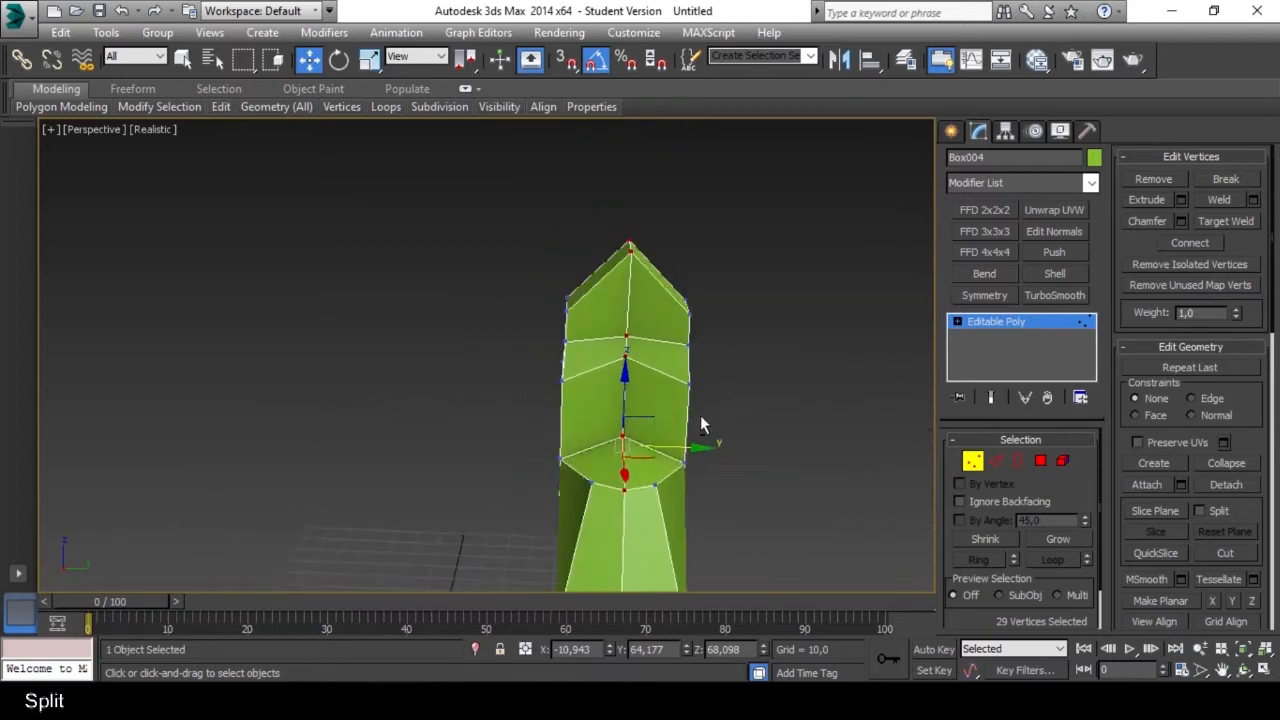
{"action": "scroll", "coordinate": [656, 265], "scroll_direction": "up", "scroll_amount": 6}
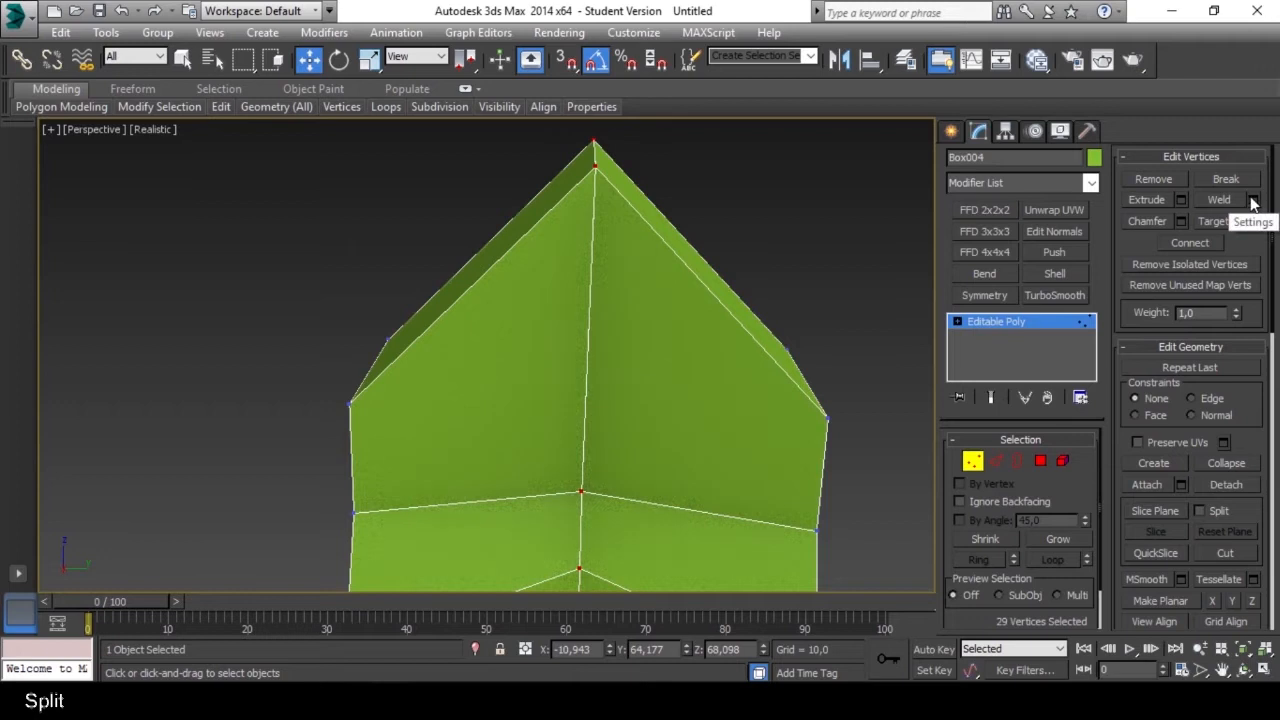
{"action": "left_click", "coordinate": [1253, 201]}
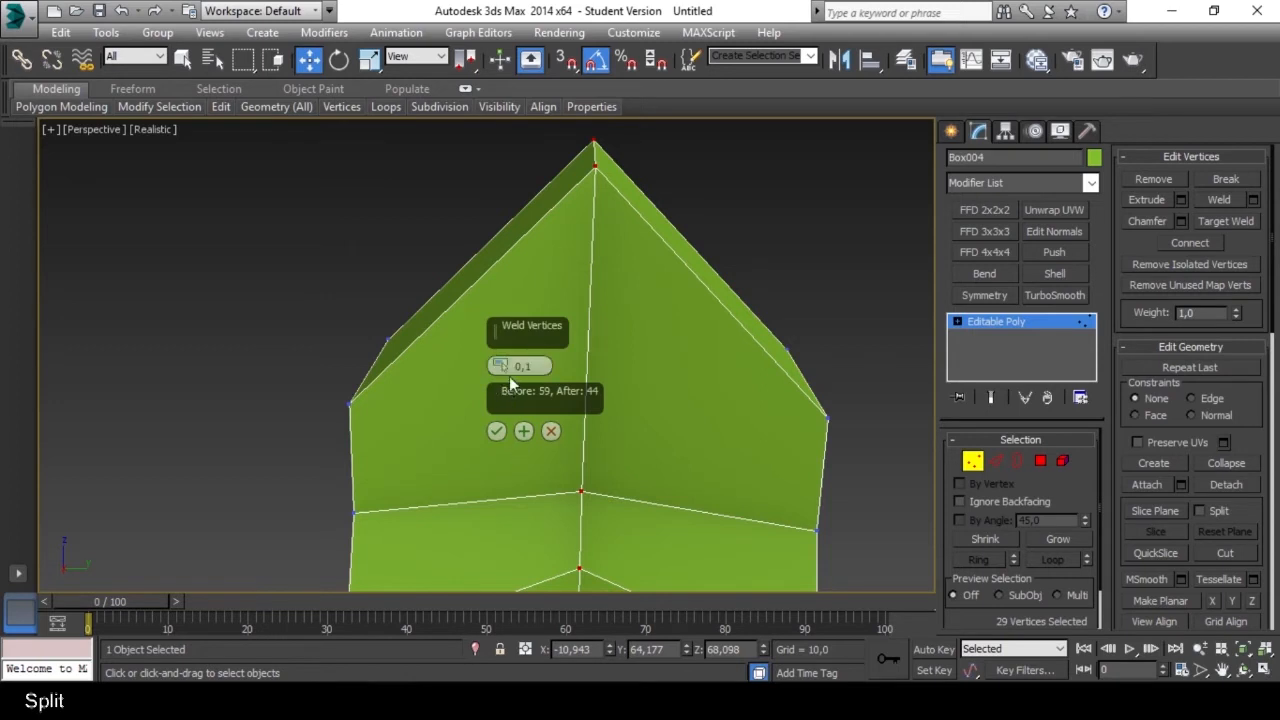
{"action": "left_click", "coordinate": [498, 432]}
Clear the vertex selection, switch to Element level and pick the boot to check whether its two halves are joined.
{"action": "scroll", "coordinate": [609, 468], "scroll_direction": "down", "scroll_amount": 6}
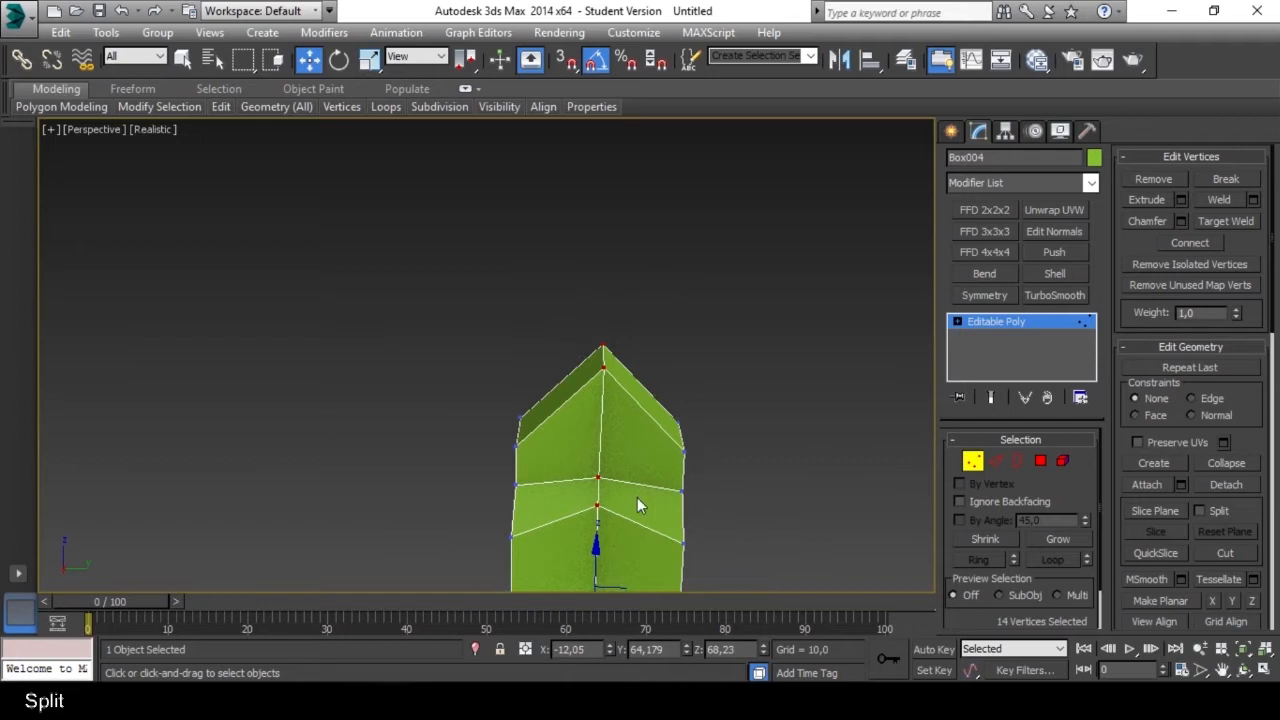
{"action": "middle_click_drag", "start_coordinate": [637, 497], "coordinate": [595, 258]}
{"action": "scroll", "coordinate": [594, 258], "scroll_direction": "down", "scroll_amount": 1}
{"action": "left_click", "coordinate": [686, 379]}
{"action": "middle_click_drag", "start_coordinate": [587, 359], "coordinate": [594, 334]}
{"action": "middle_click_drag", "start_coordinate": [657, 402], "coordinate": [614, 346]}
{"action": "scroll", "coordinate": [614, 346], "scroll_direction": "down", "scroll_amount": 2}
{"action": "left_click", "coordinate": [1062, 461]}
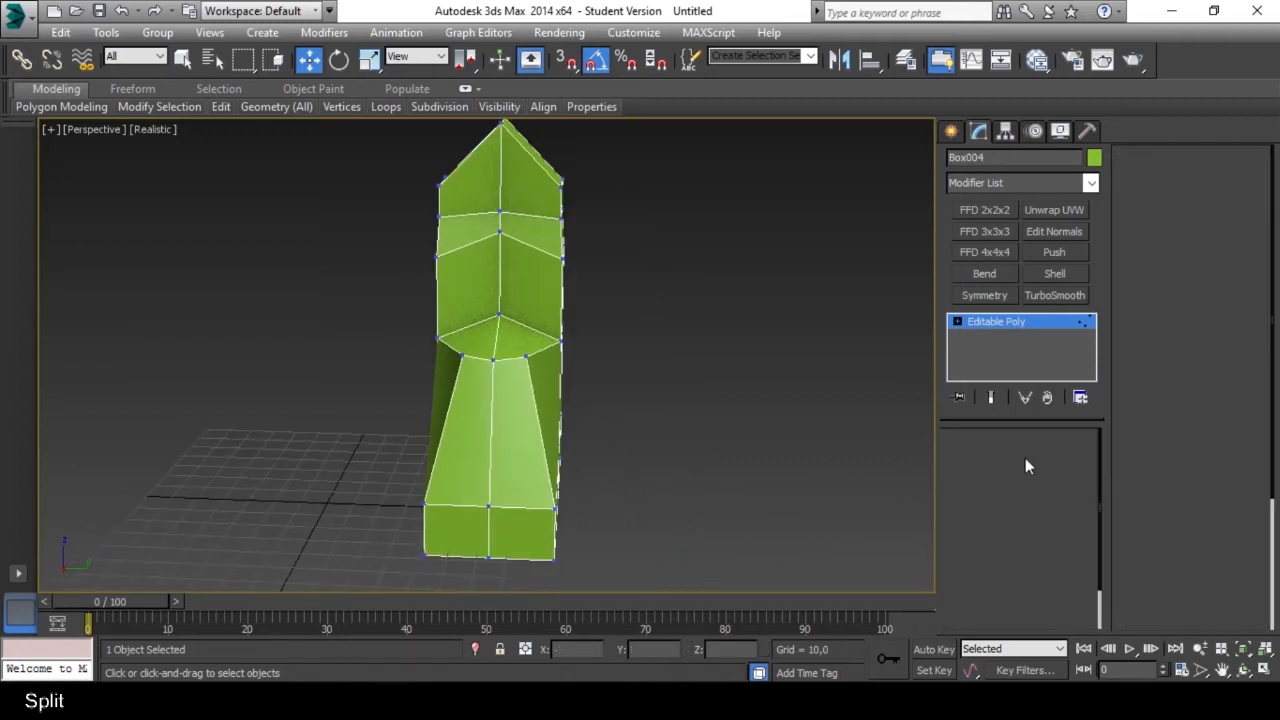
{"action": "left_click", "coordinate": [533, 318]}
{"action": "middle_click_drag", "start_coordinate": [543, 309], "coordinate": [545, 366], "text": "alt"}
{"action": "scroll", "coordinate": [531, 338], "scroll_direction": "down", "scroll_amount": 2}
{"action": "scroll", "coordinate": [529, 309], "scroll_direction": "up", "scroll_amount": 5}
{"action": "scroll", "coordinate": [529, 310], "scroll_direction": "down", "scroll_amount": 3}
Switch to Polygon level, undo the last change and select the single instep polygon beside the middle edge.
{"action": "key", "text": "4"}
{"action": "middle_click_drag", "start_coordinate": [529, 309], "coordinate": [564, 450], "text": "alt"}
{"action": "left_click_drag", "start_coordinate": [608, 343], "coordinate": [690, 346]}
{"action": "key", "text": "ctrl+z"}
{"action": "left_click", "coordinate": [495, 198]}
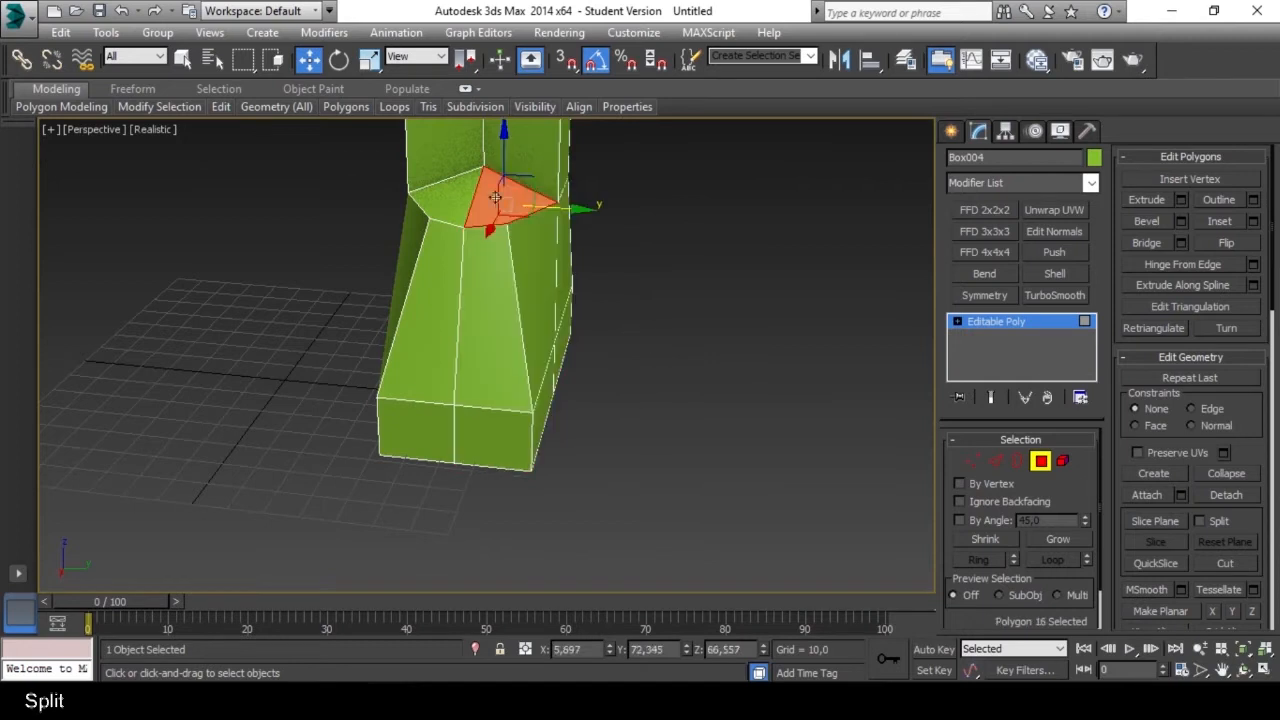
{"action": "middle_click_drag", "start_coordinate": [495, 198], "coordinate": [286, 423], "text": "alt"}
Select two diagonally opposite vertices of a front shaft polygon above the instep and connect them with an edge.
{"action": "left_click", "coordinate": [420, 418]}
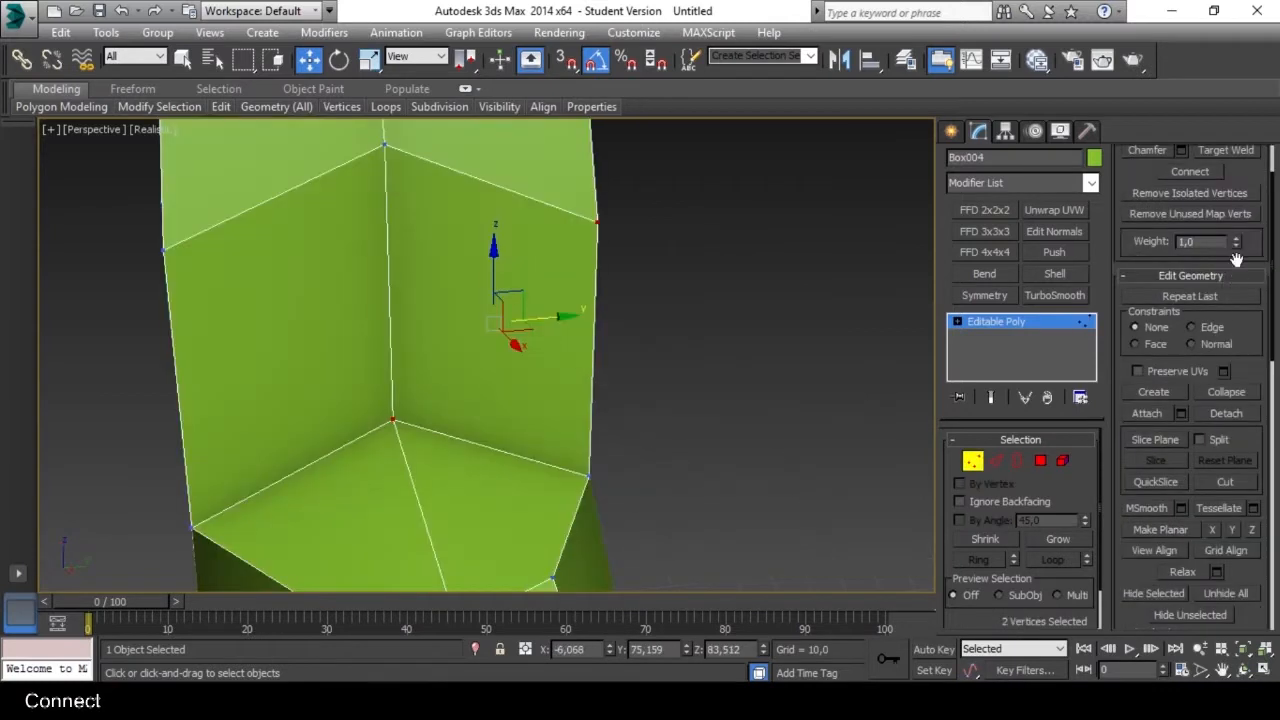
{"action": "scroll", "coordinate": [1258, 258], "scroll_direction": "up", "scroll_amount": 3}
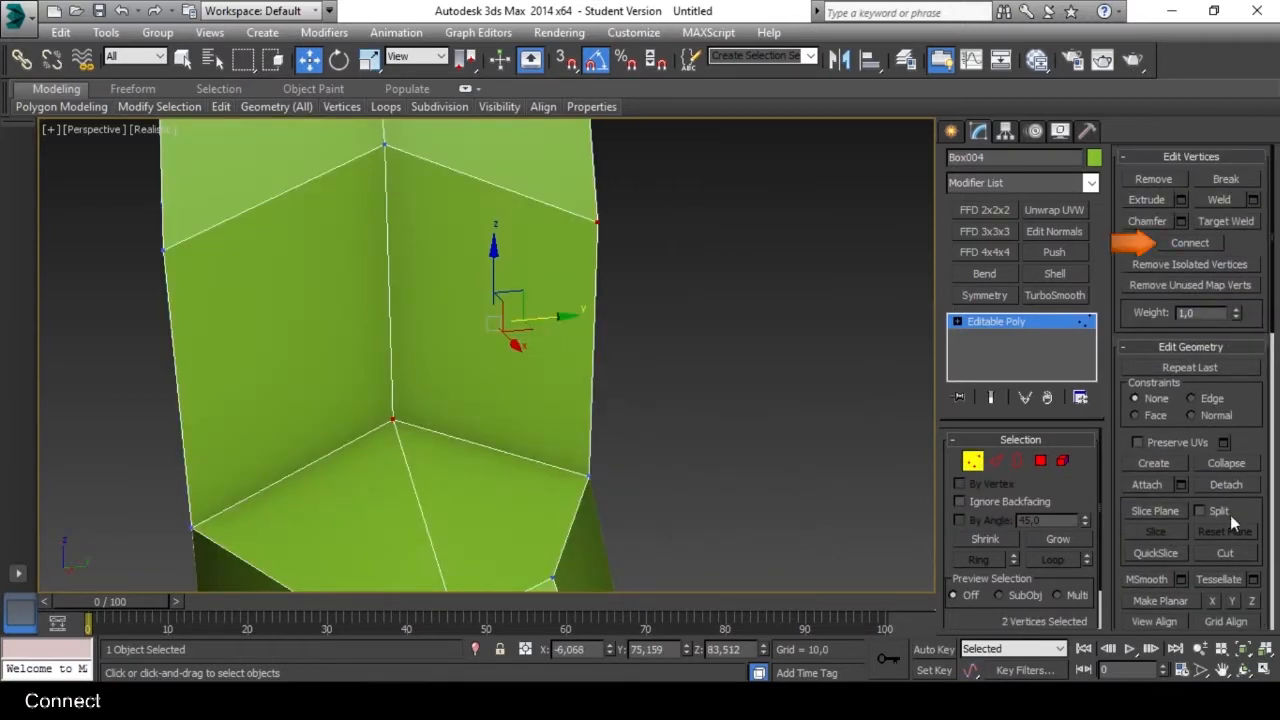
{"action": "left_click", "coordinate": [1187, 242]}
{"action": "middle_click_drag", "start_coordinate": [690, 340], "coordinate": [550, 335], "text": "alt"}
{"action": "middle_click_drag", "start_coordinate": [437, 329], "coordinate": [511, 351]}
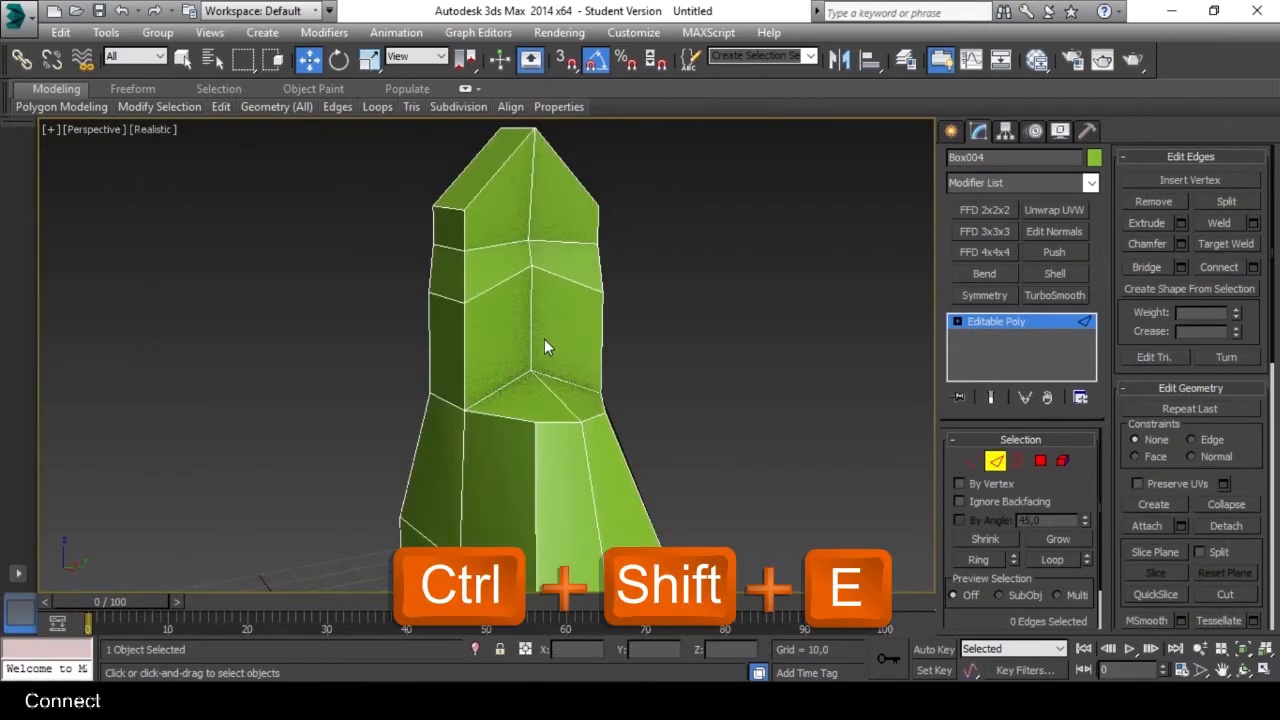
Connect the two vertical edges of a front shaft polygon above the instep with one new edge and undo it.
{"action": "scroll", "coordinate": [544, 346], "scroll_direction": "up", "scroll_amount": 4}
{"action": "left_click", "coordinate": [525, 316]}
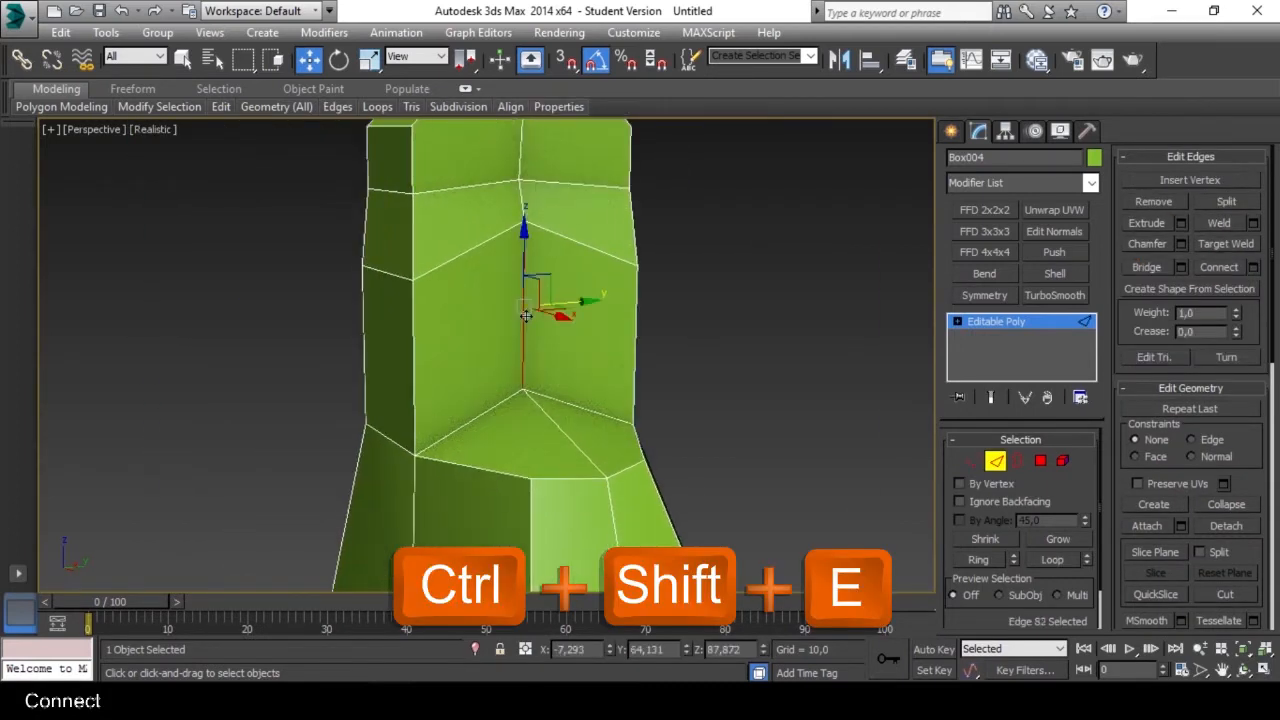
{"action": "left_click", "coordinate": [414, 356], "text": "ctrl"}
{"action": "middle_click_drag", "start_coordinate": [466, 363], "coordinate": [550, 355], "text": "alt"}
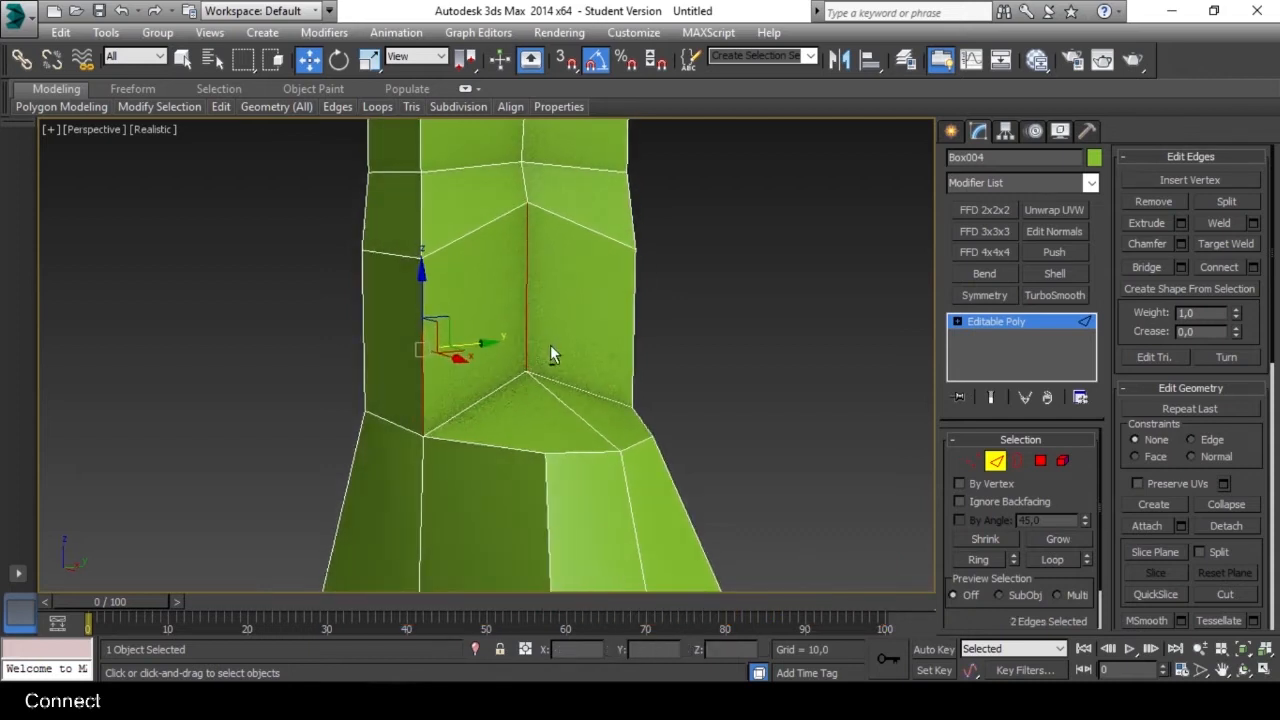
{"action": "left_click", "coordinate": [1216, 268]}
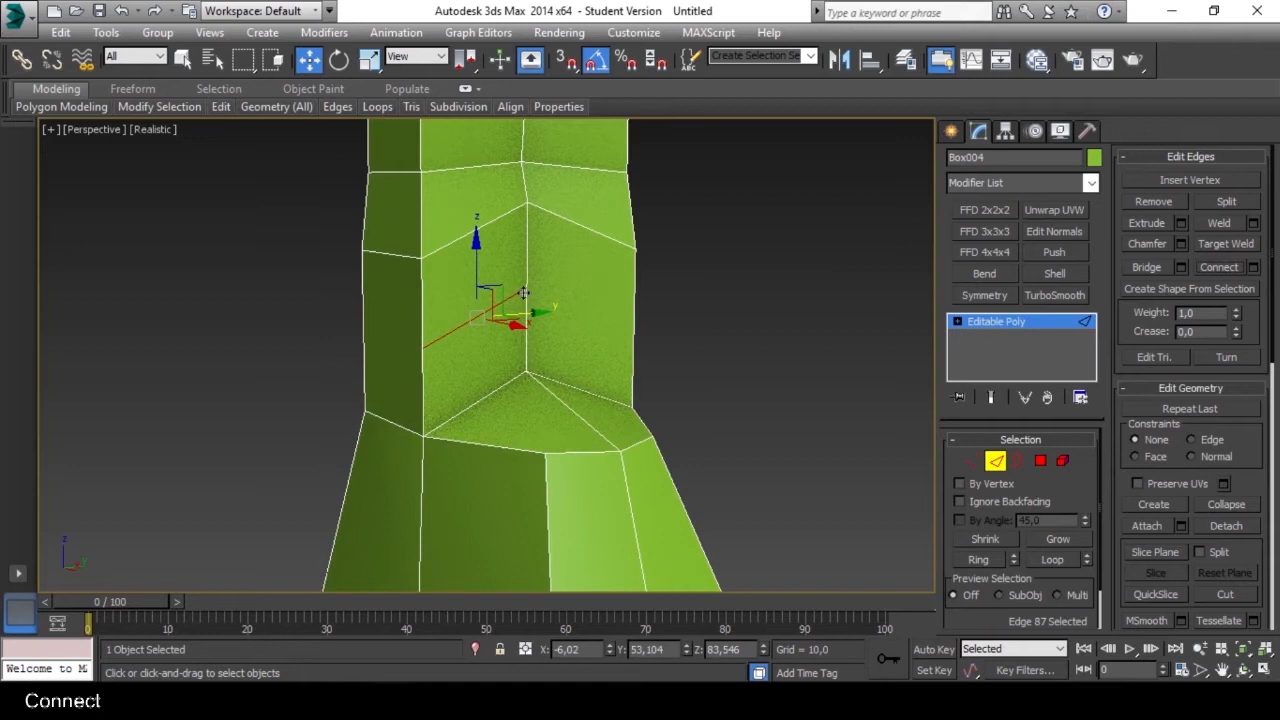
{"action": "mouse_move", "coordinate": [502, 300]}
{"action": "middle_mouse_down", "text": "alt"}
{"action": "mouse_move", "coordinate": [481, 317]}
{"action": "mouse_move", "coordinate": [512, 314]}
{"action": "middle_mouse_up", "text": "alt"}
{"action": "scroll", "coordinate": [484, 319], "scroll_direction": "up", "scroll_amount": 3}
{"action": "scroll", "coordinate": [484, 319], "scroll_direction": "down", "scroll_amount": 3}
{"action": "scroll", "coordinate": [512, 301], "scroll_direction": "up", "scroll_amount": 2}
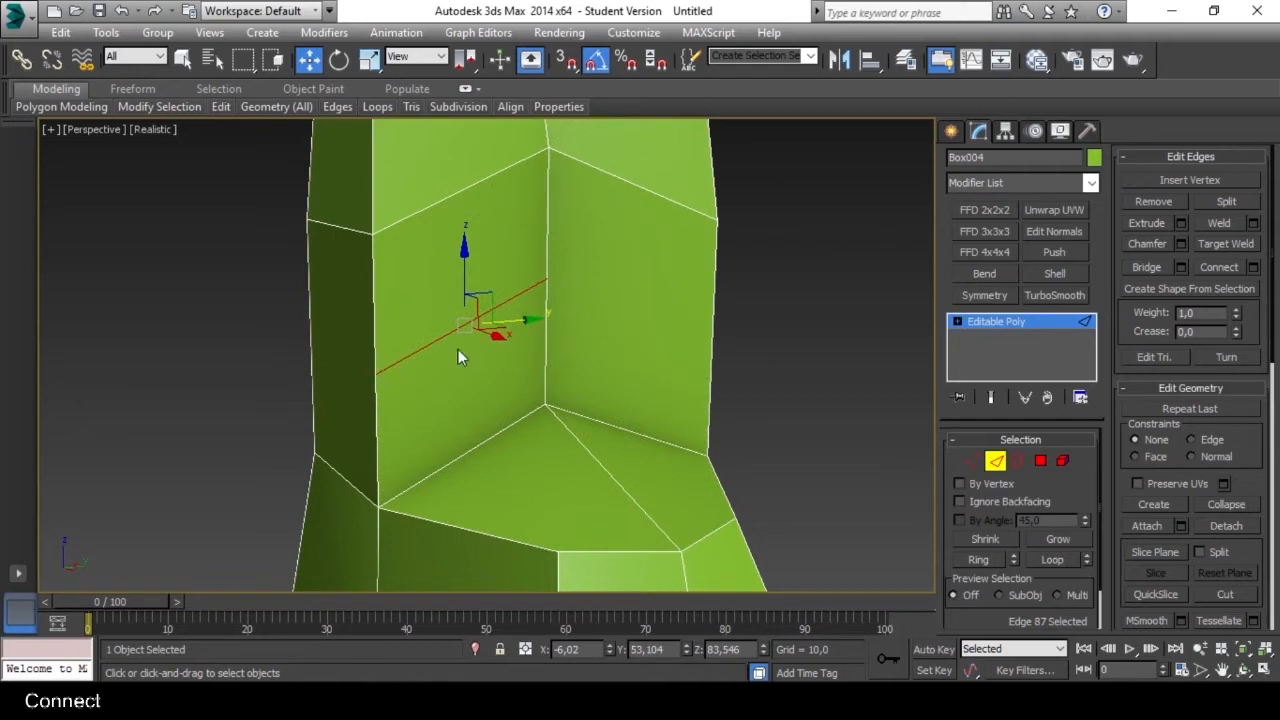
{"action": "scroll", "coordinate": [460, 360], "scroll_direction": "down", "scroll_amount": 3}
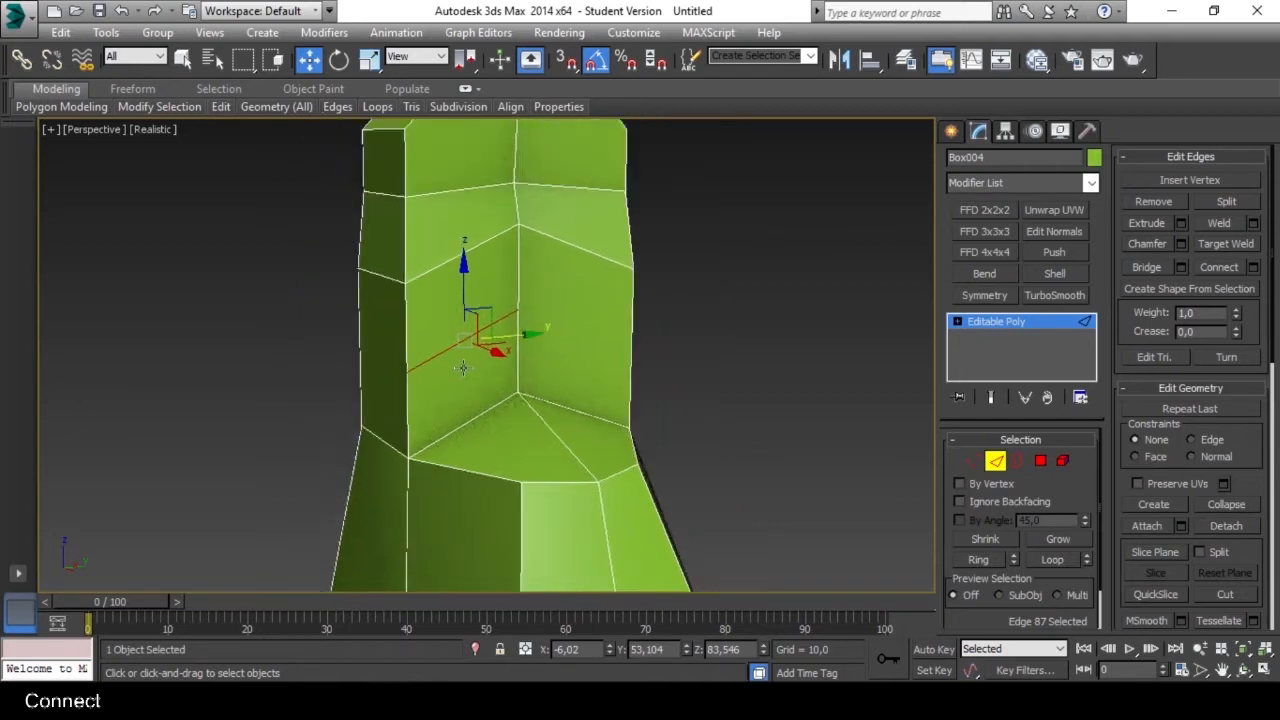
{"action": "middle_click_drag", "start_coordinate": [466, 368], "coordinate": [439, 348]}
{"action": "key", "text": "ctrl+z"}
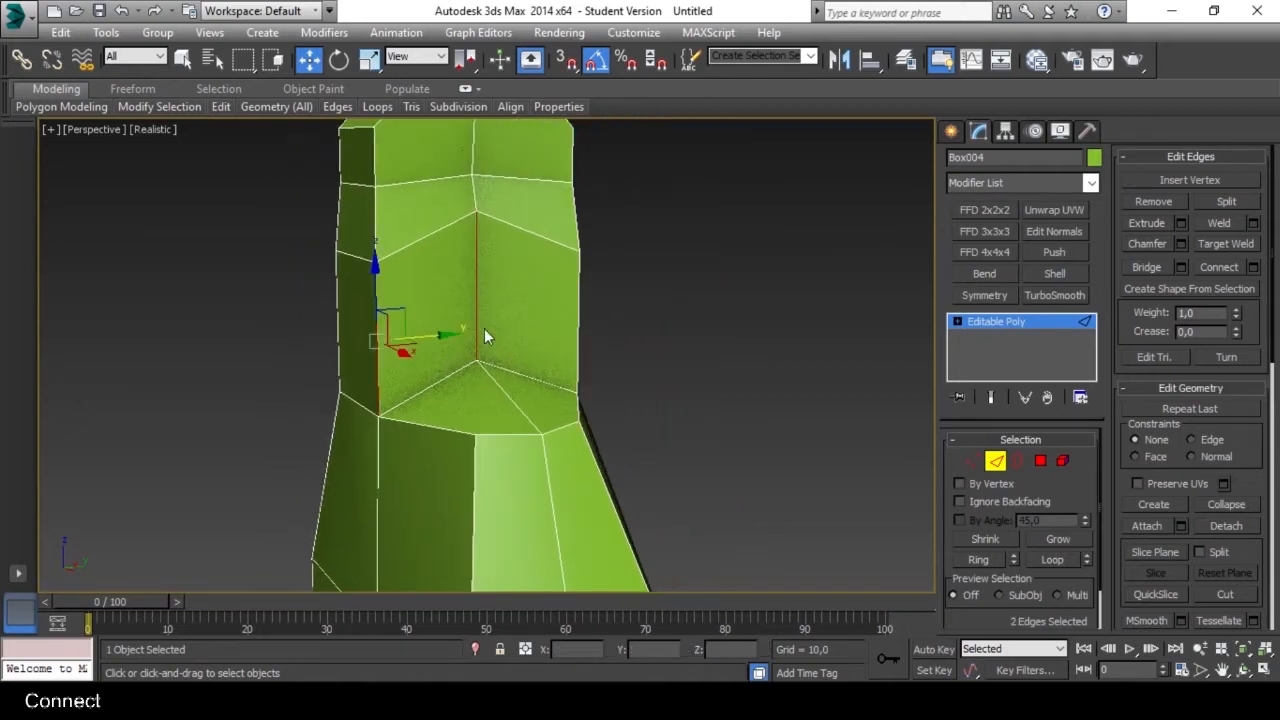
Open the Connect Edges settings for the two vertical edges and try different segment counts, ending at 4.
{"action": "scroll", "coordinate": [462, 326], "scroll_direction": "up", "scroll_amount": 2}
{"action": "middle_click_drag", "start_coordinate": [429, 284], "coordinate": [520, 290]}
{"action": "scroll", "coordinate": [446, 303], "scroll_direction": "down", "scroll_amount": 1}
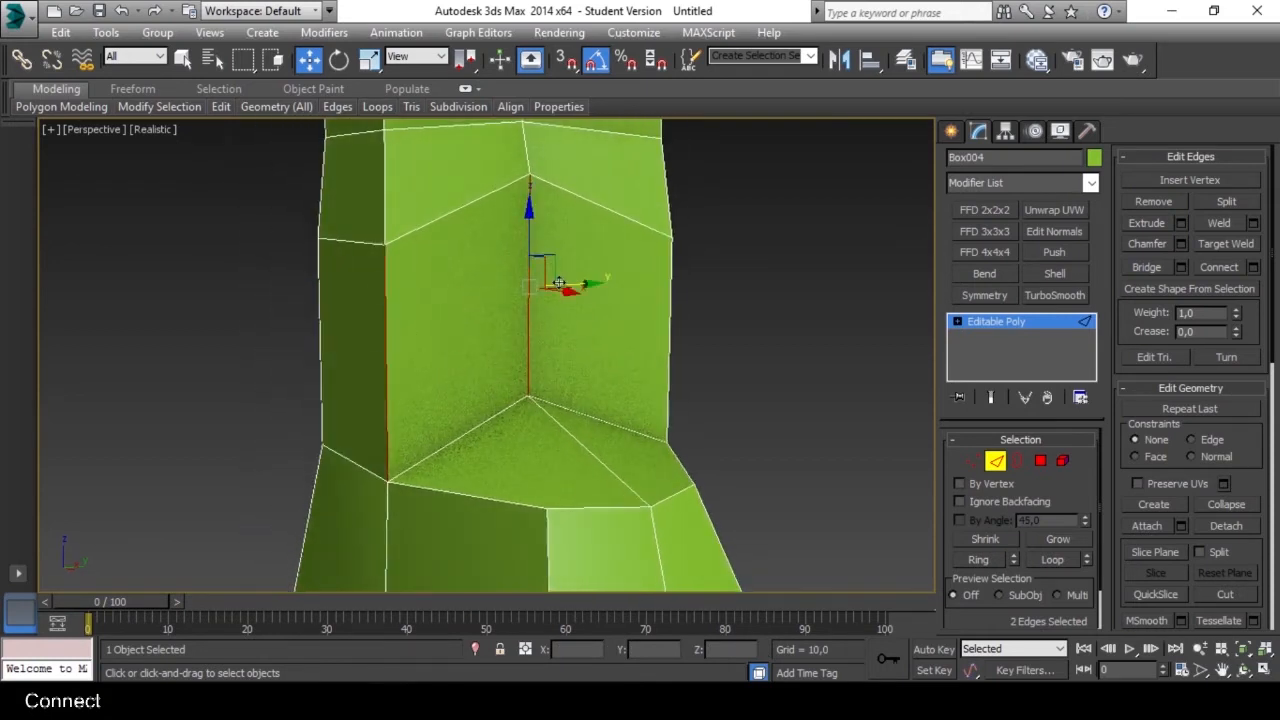
{"action": "left_click", "coordinate": [1255, 268]}
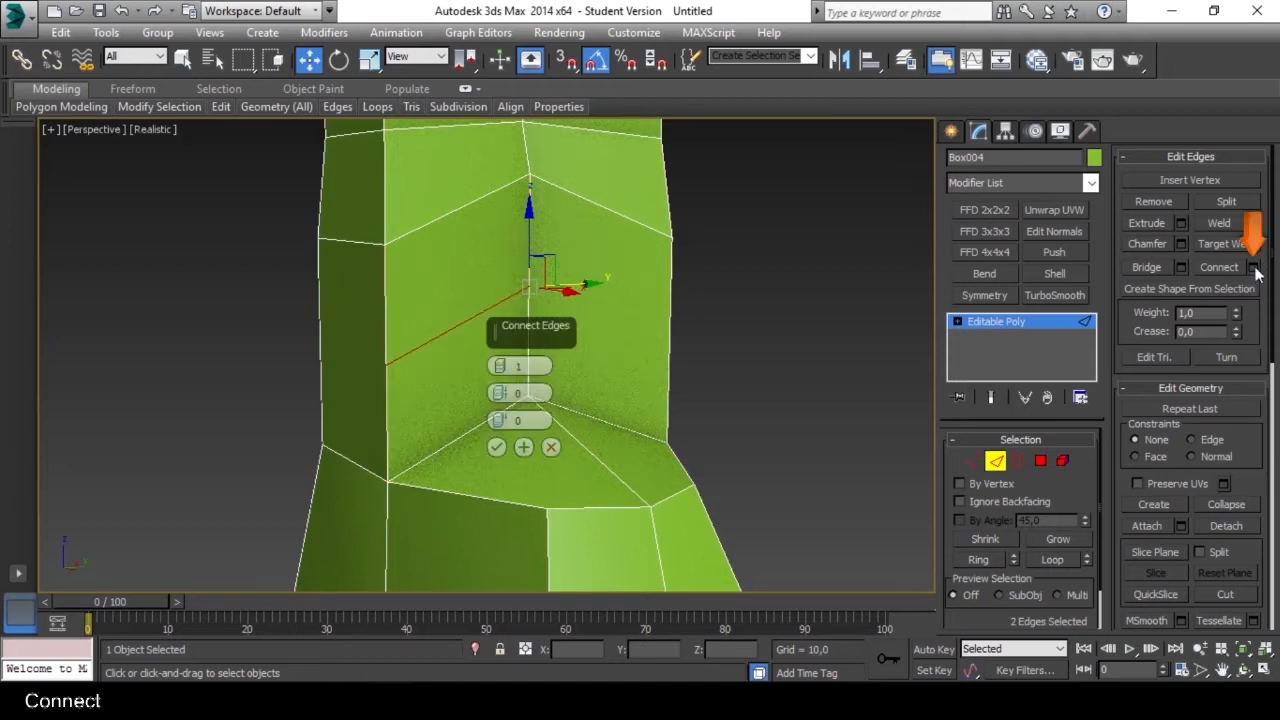
{"action": "left_click", "coordinate": [502, 364]}
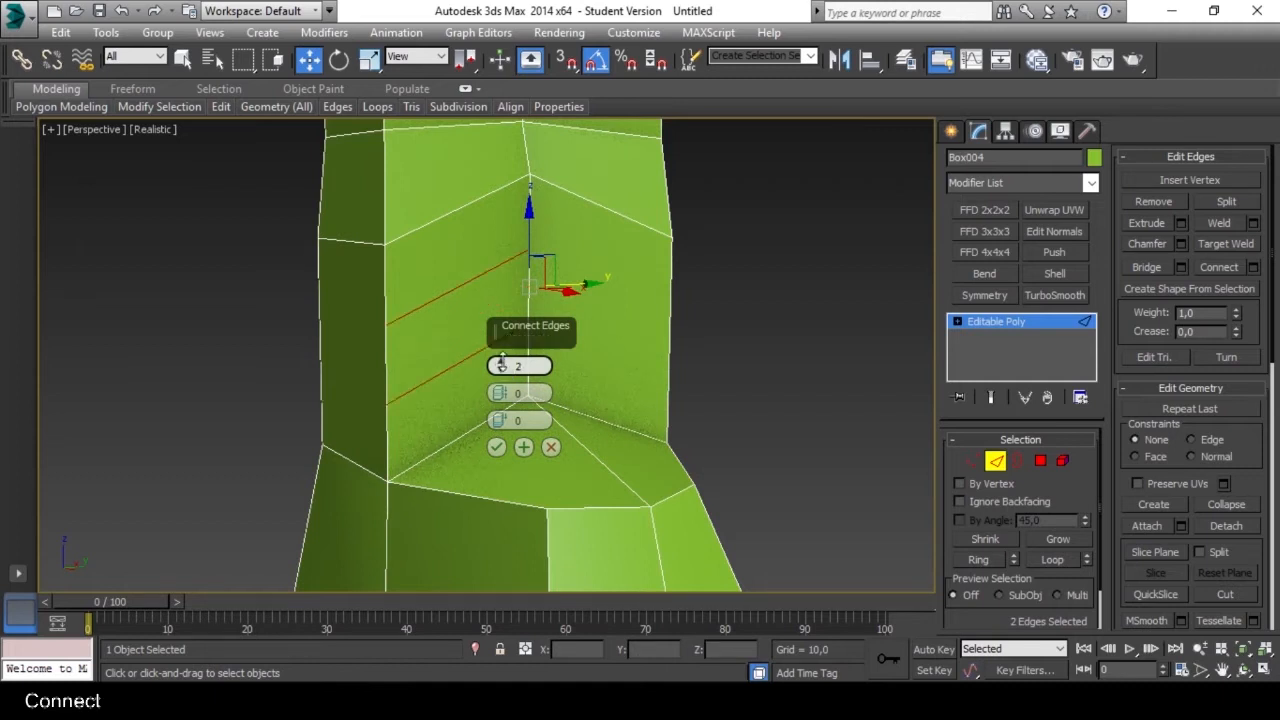
{"action": "left_click", "coordinate": [501, 364]}
{"action": "left_click", "coordinate": [501, 364]}
{"action": "left_click", "coordinate": [501, 364]}
{"action": "left_click", "coordinate": [503, 371]}
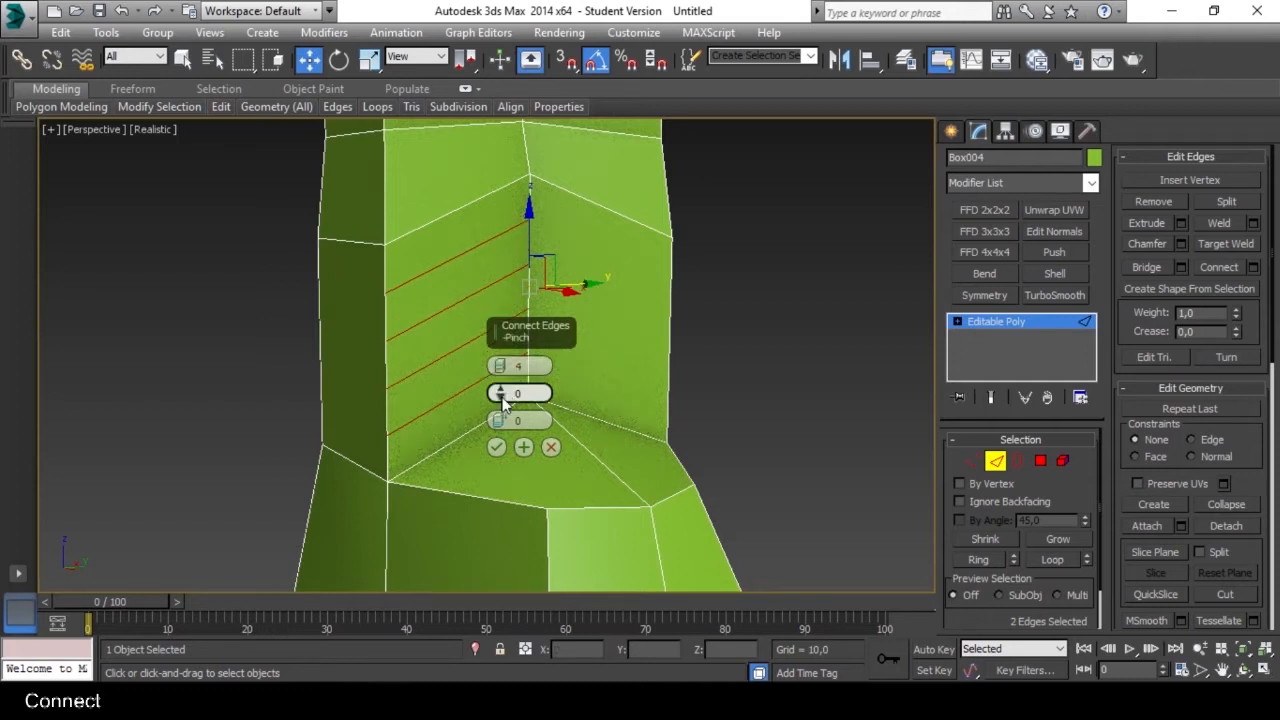
Try a Pinch of -35 and Slide values such as 663, reset the values and cancel the Connect Edges operation.
{"action": "left_click_drag", "start_coordinate": [501, 393], "coordinate": [502, 531]}
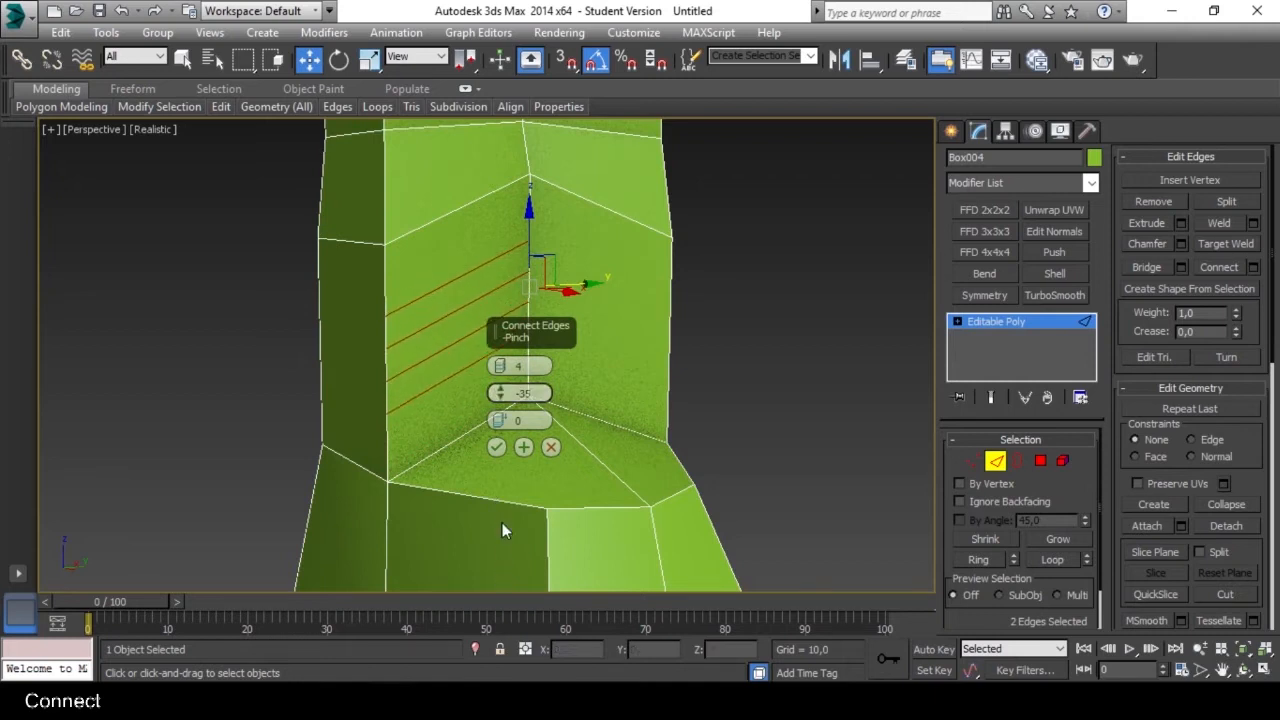
{"action": "left_click_drag", "start_coordinate": [499, 421], "coordinate": [462, 88]}
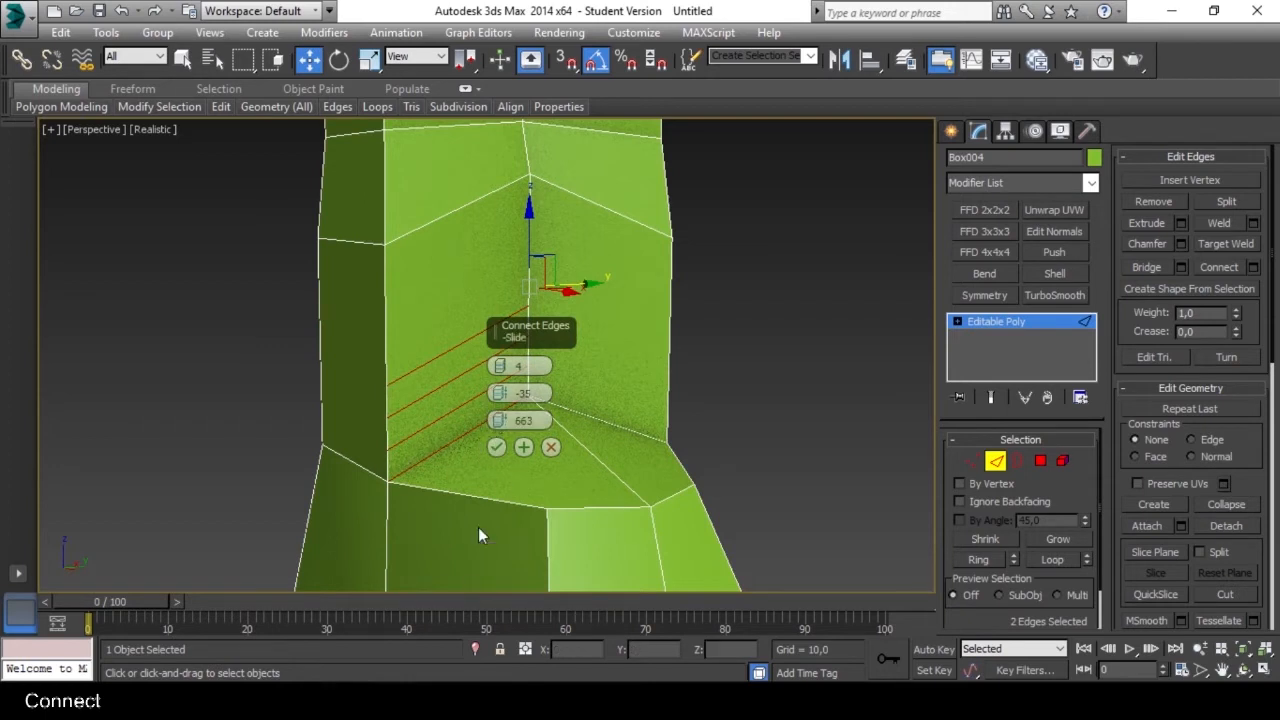
{"action": "right_click", "coordinate": [499, 421]}
{"action": "left_click_drag", "start_coordinate": [501, 406], "coordinate": [505, 459]}
{"action": "right_click", "coordinate": [499, 421]}
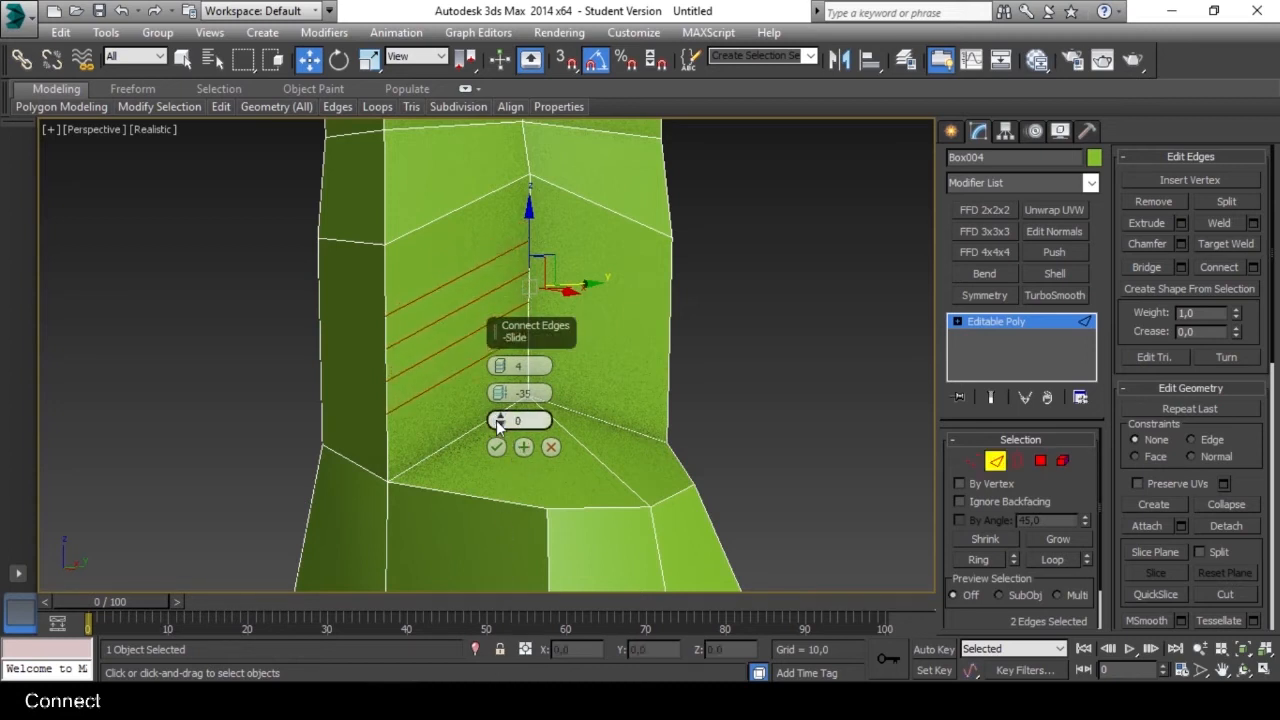
{"action": "right_click", "coordinate": [499, 395]}
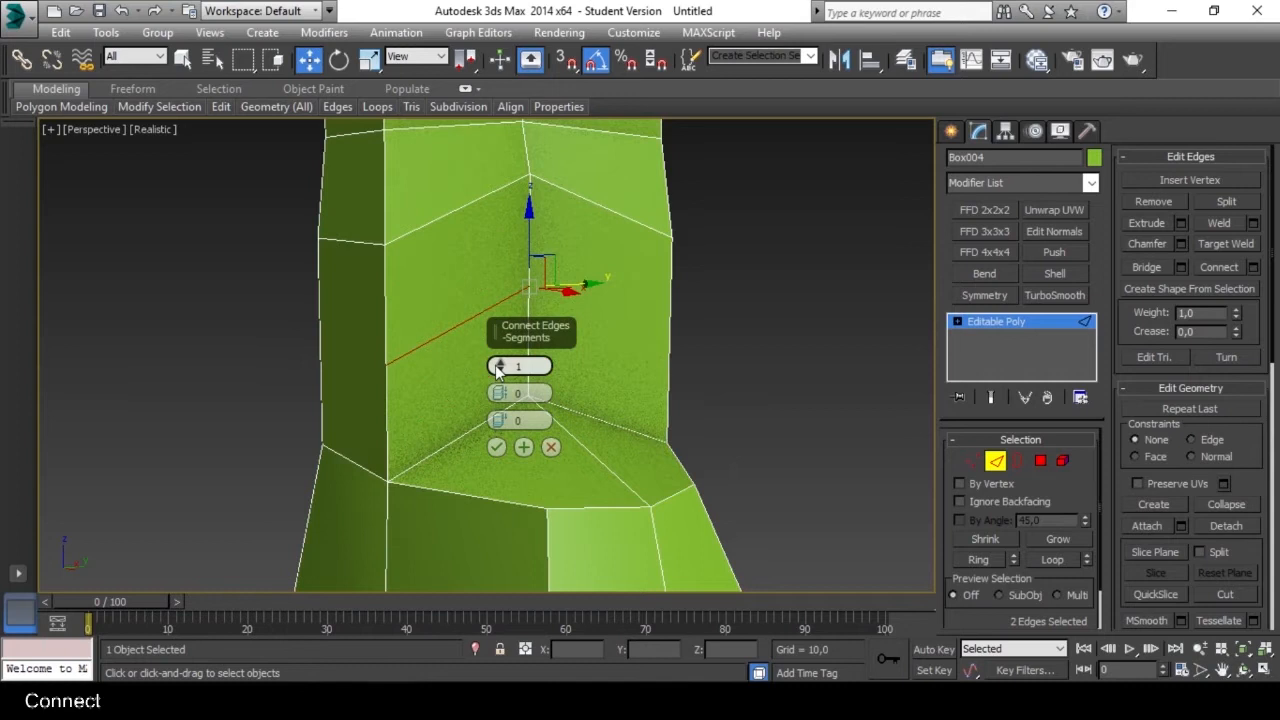
{"action": "left_click", "coordinate": [551, 448]}
Select one vertical edge of the shaft just above the instep and extend the selection to its full edge ring.
{"action": "mouse_move", "coordinate": [505, 337]}
{"action": "middle_mouse_down", "text": "alt"}
{"action": "mouse_move", "coordinate": [448, 352]}
{"action": "mouse_move", "coordinate": [502, 333]}
{"action": "middle_mouse_up", "text": "alt"}
{"action": "scroll", "coordinate": [479, 340], "scroll_direction": "up", "scroll_amount": 5}
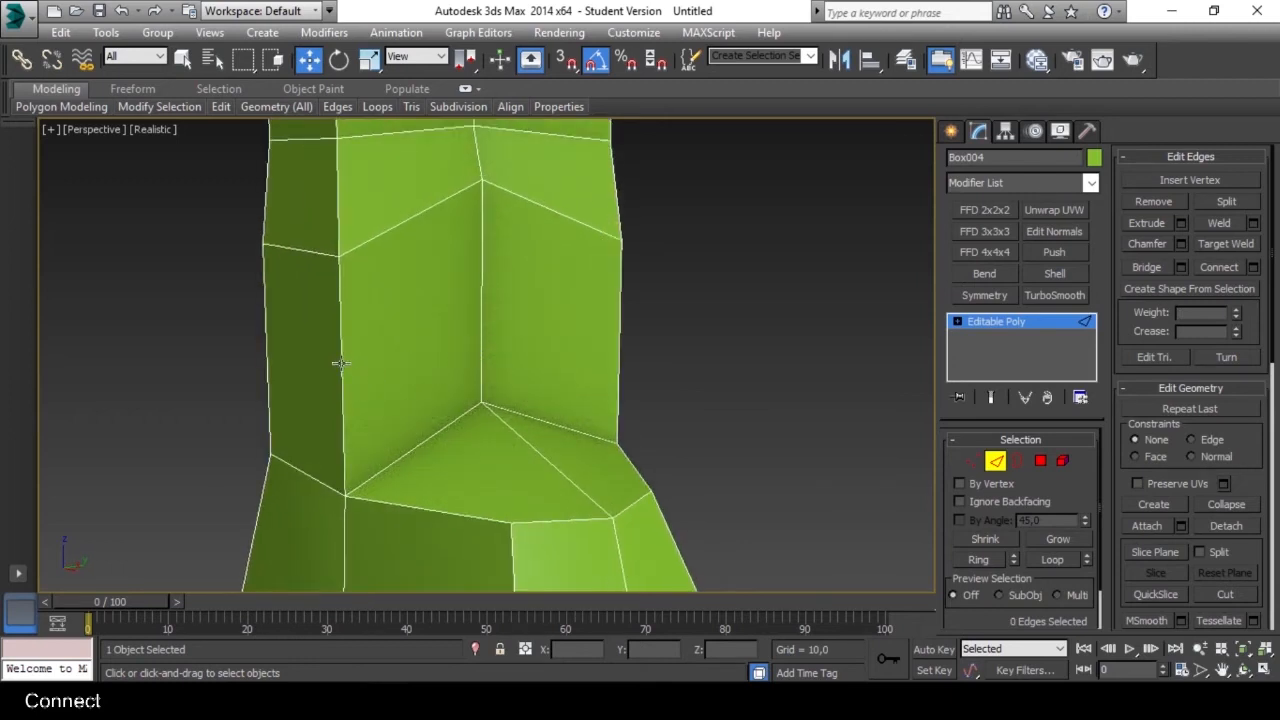
{"action": "middle_click_drag", "start_coordinate": [340, 363], "coordinate": [395, 327]}
{"action": "left_click", "coordinate": [397, 325]}
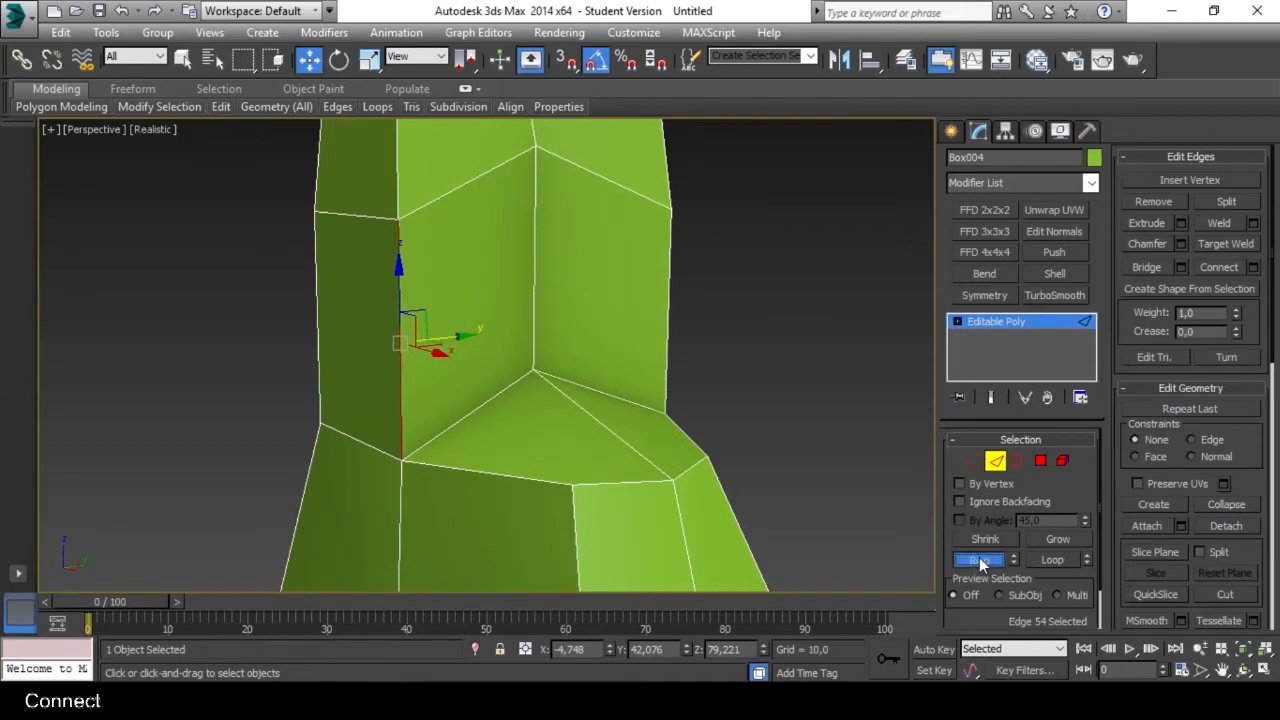
{"action": "left_click", "coordinate": [979, 559]}
{"action": "middle_click_drag", "start_coordinate": [600, 360], "coordinate": [424, 357], "text": "alt"}
{"action": "middle_click_drag", "start_coordinate": [682, 342], "coordinate": [540, 367], "text": "alt"}
{"action": "scroll", "coordinate": [540, 358], "scroll_direction": "up", "scroll_amount": 1}
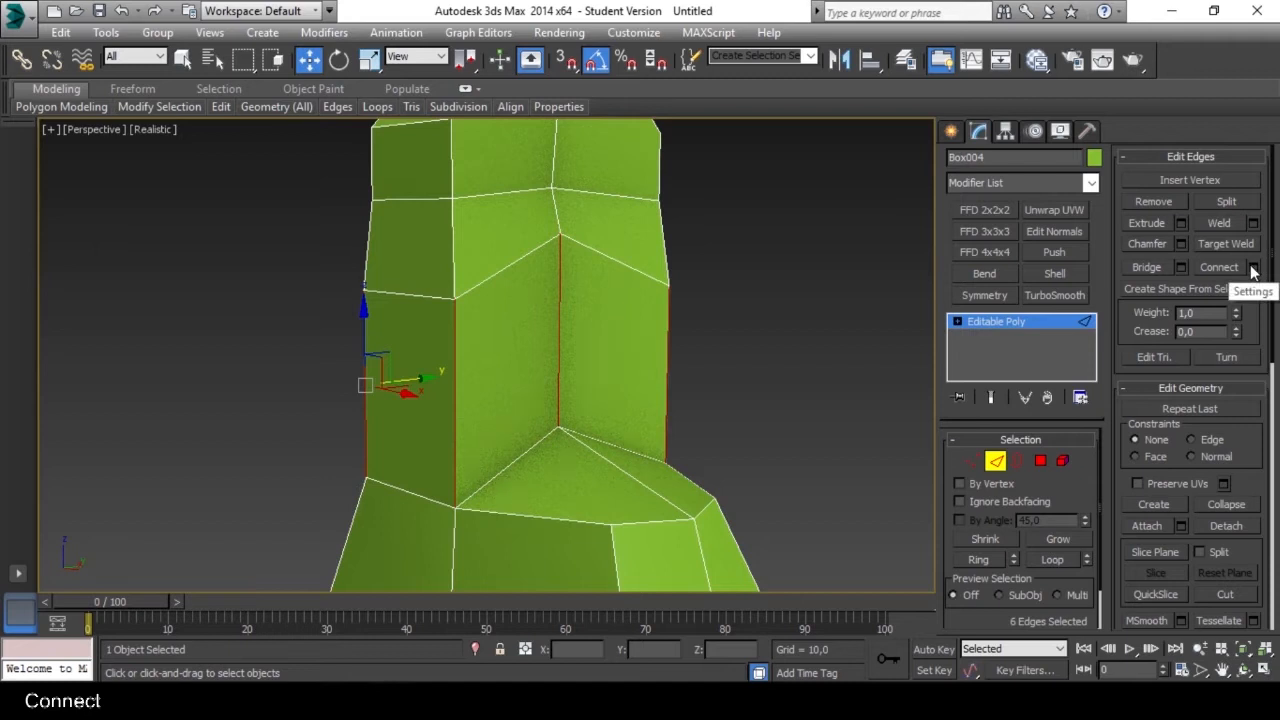
Connect the selected edge ring with 2 segments, keeping Pinch and Slide at 0.
{"action": "left_click", "coordinate": [1252, 268]}
{"action": "middle_click_drag", "start_coordinate": [630, 390], "coordinate": [442, 354], "text": "alt"}
{"action": "left_click", "coordinate": [501, 361]}
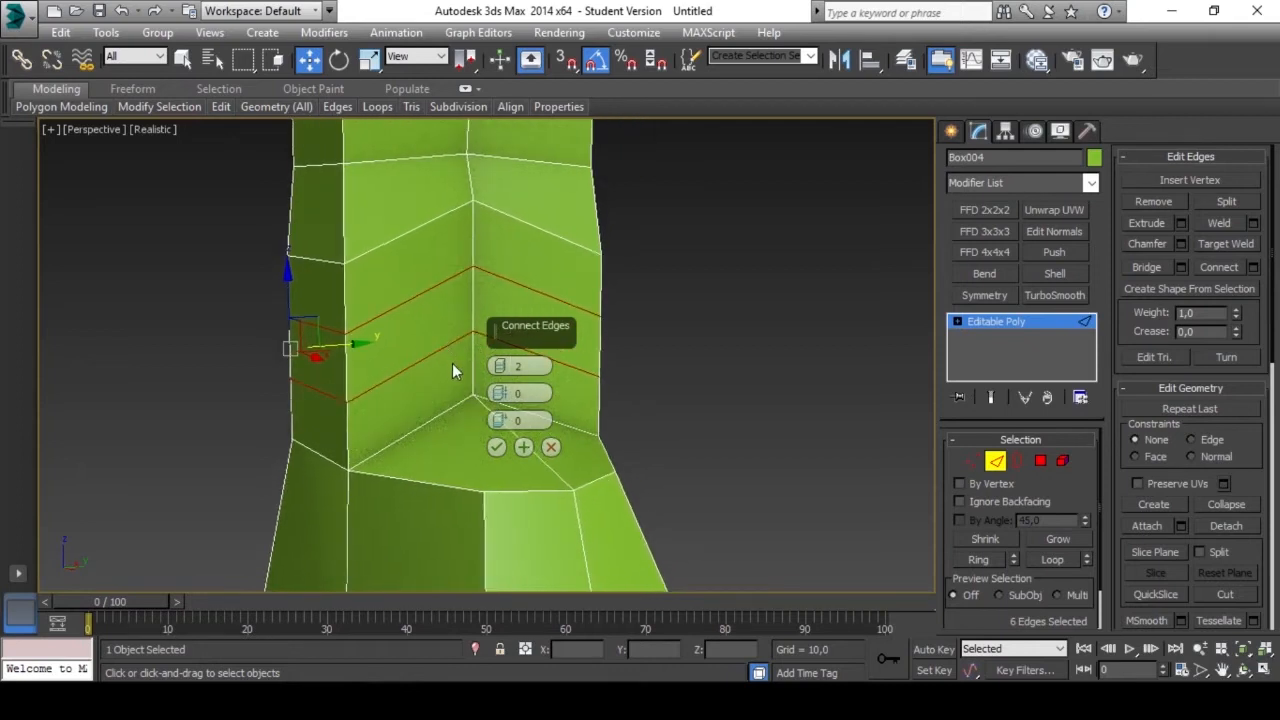
{"action": "left_click", "coordinate": [496, 448]}
Select one edge of the lower new row and extend it to the complete edge loop around the shaft.
{"action": "middle_click_drag", "start_coordinate": [491, 448], "coordinate": [460, 311], "text": "alt"}
{"action": "left_click", "coordinate": [575, 357]}
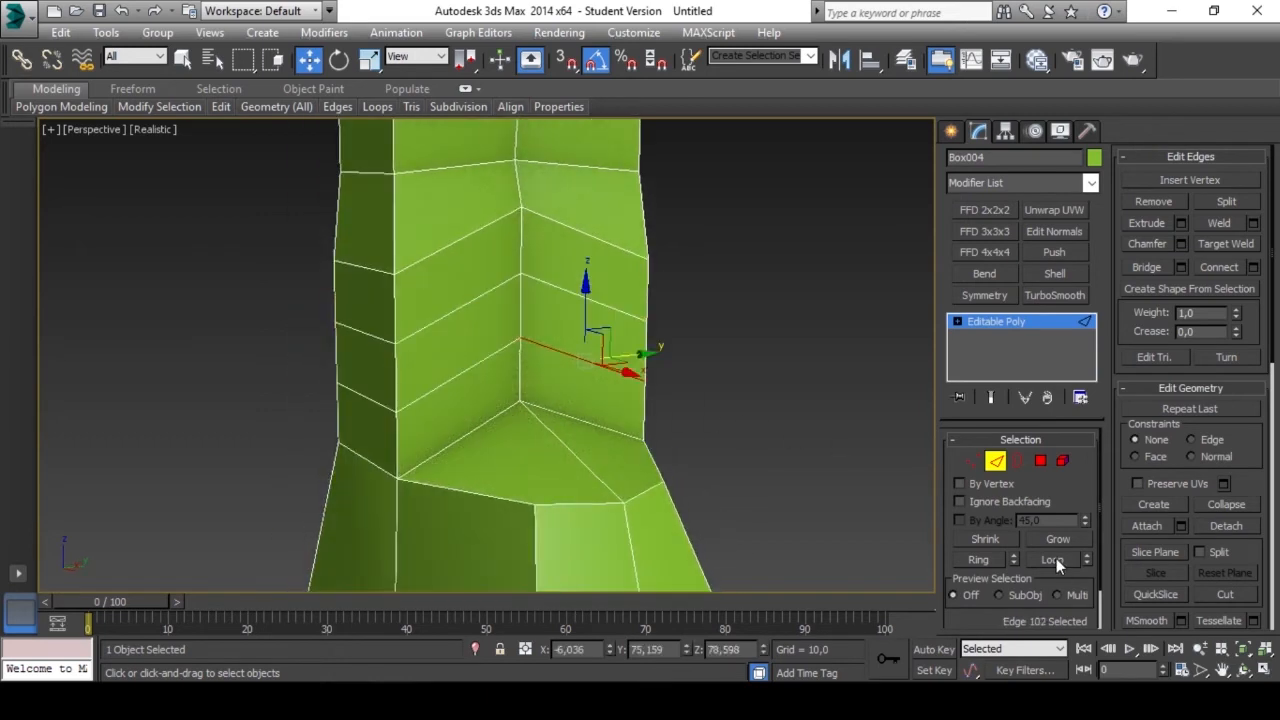
{"action": "left_click", "coordinate": [1058, 560]}
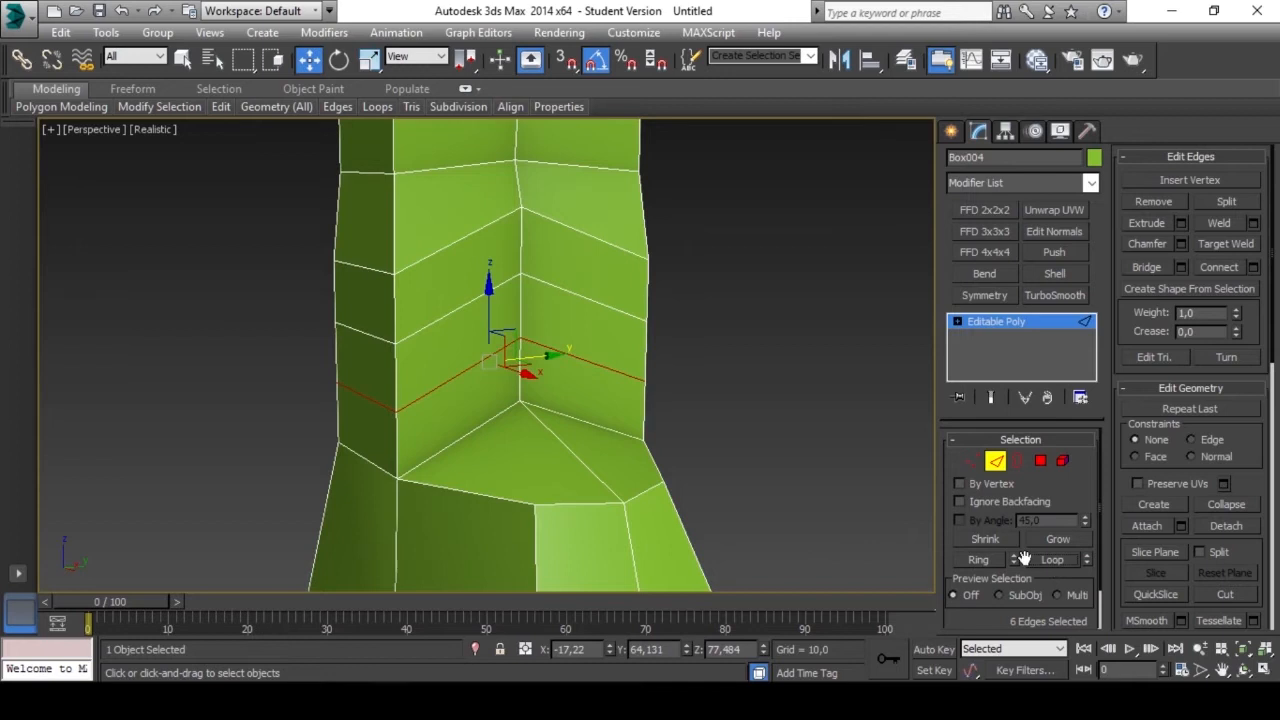
Flatten the selected lower edge loop along the Z axis with Make Planar.
{"action": "middle_click_drag", "start_coordinate": [576, 407], "coordinate": [595, 382]}
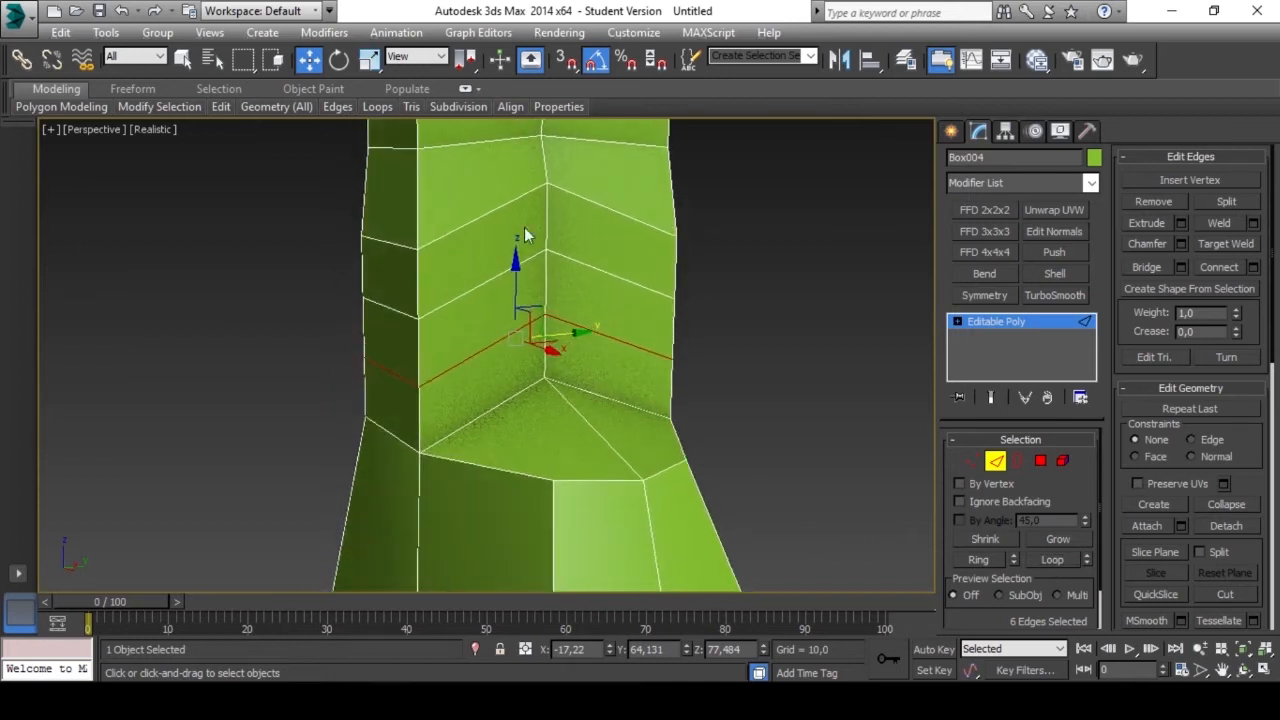
{"action": "middle_click_drag", "start_coordinate": [565, 332], "coordinate": [592, 325], "text": "alt"}
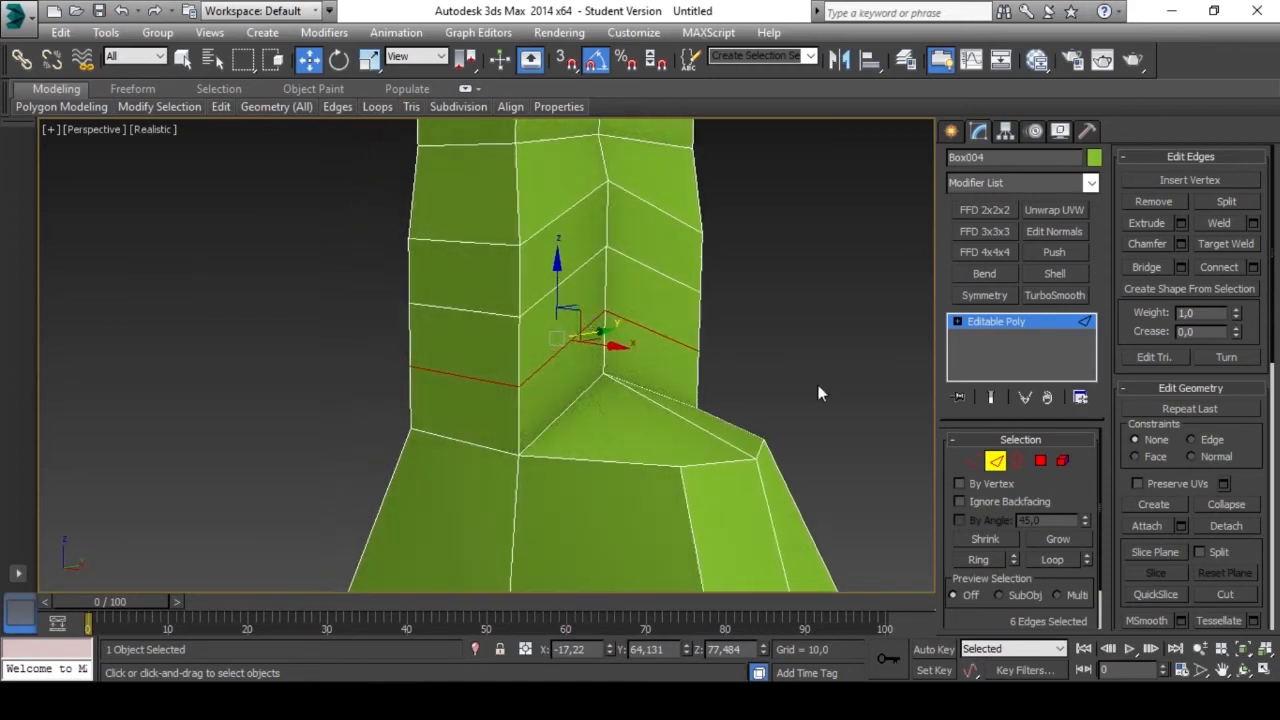
{"action": "left_click_drag", "start_coordinate": [1258, 481], "coordinate": [1260, 272]}
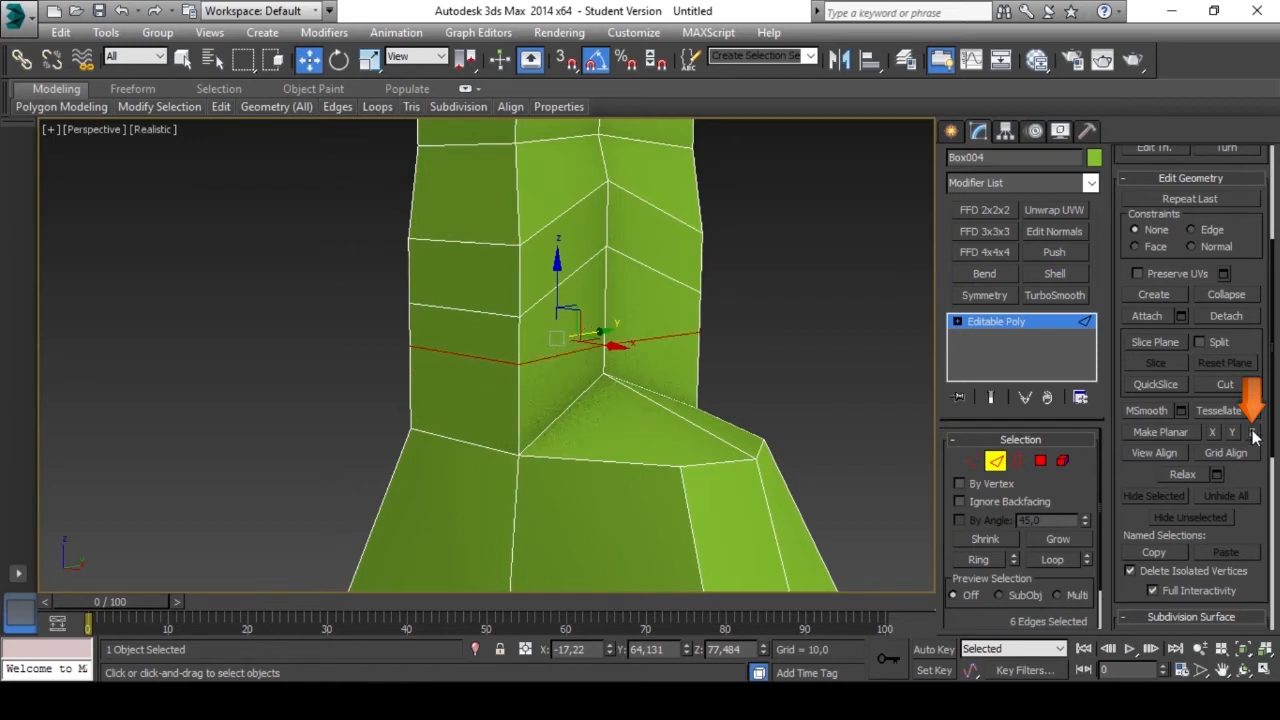
Select the upper new edge loop around the shaft and flatten it by scaling it along Z to about 11%.
{"action": "middle_click_drag", "start_coordinate": [819, 327], "coordinate": [673, 312], "text": "alt"}
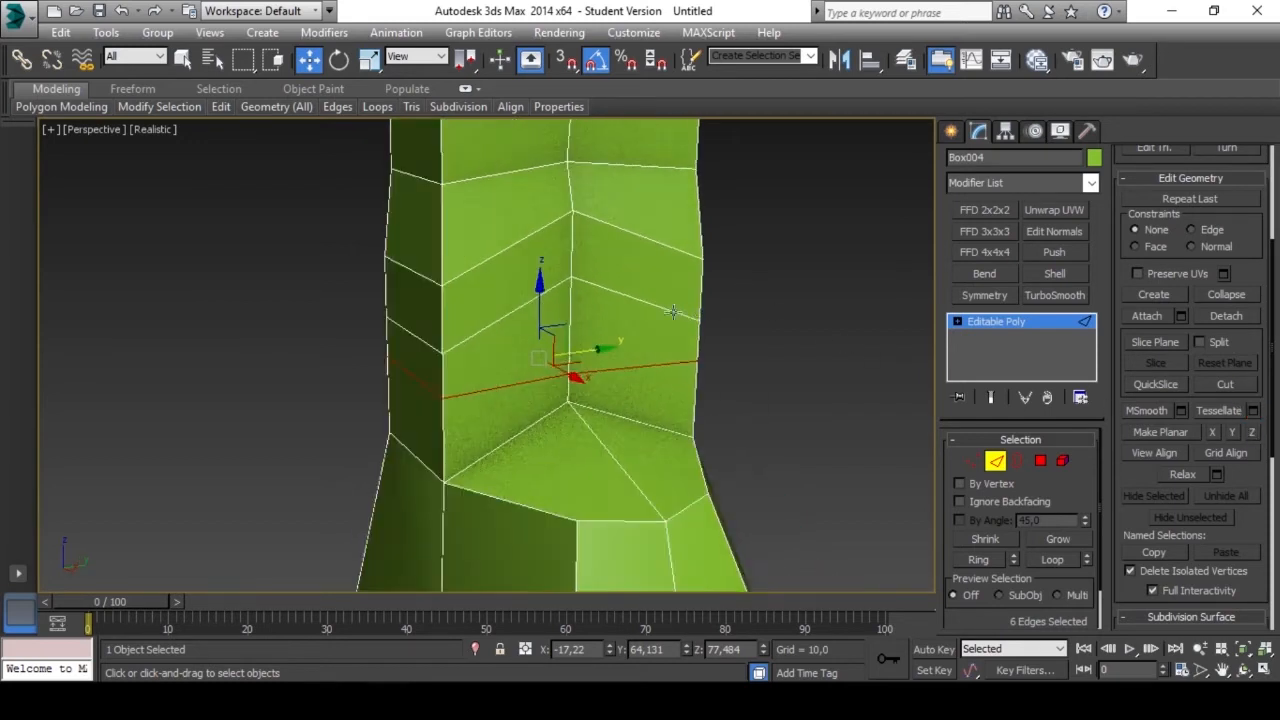
{"action": "left_click", "coordinate": [639, 300]}
{"action": "left_click", "coordinate": [1071, 562]}
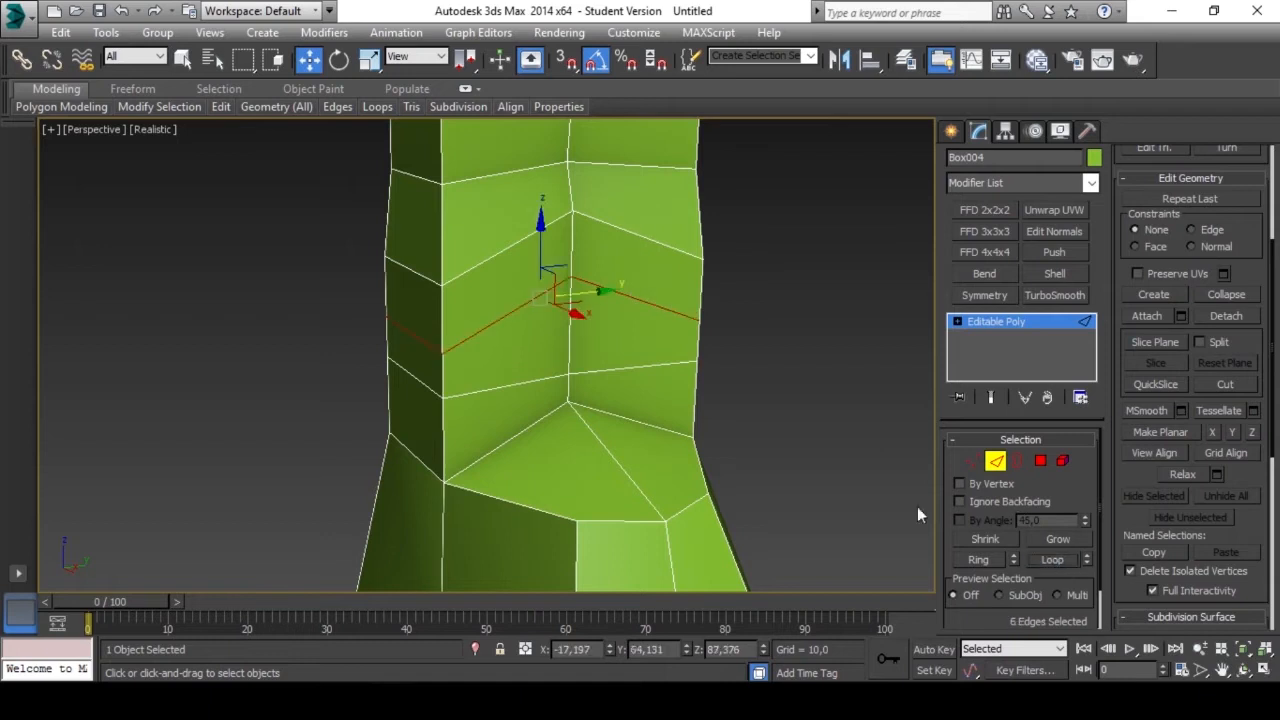
{"action": "left_click", "coordinate": [369, 60]}
{"action": "left_click_drag", "start_coordinate": [535, 198], "coordinate": [552, 328]}
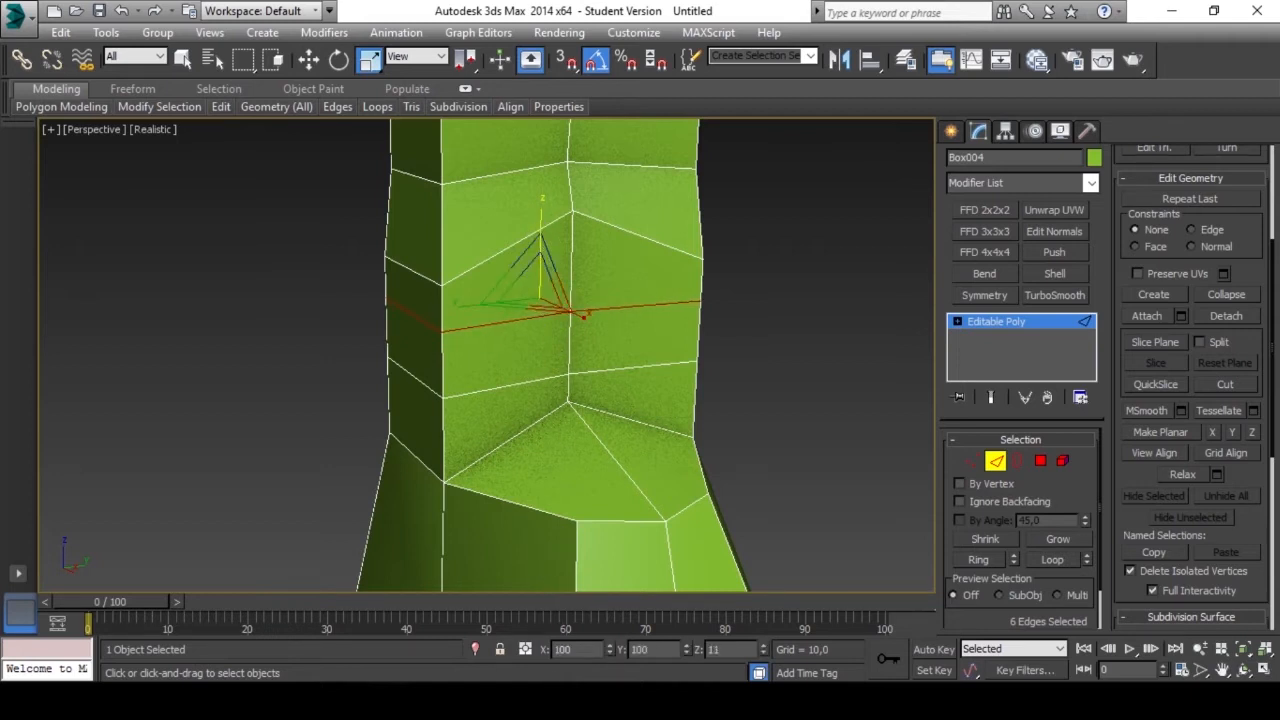
Extrude one sloping side polygon of the foot outward freehand, and extrude it once more through the Extrude height setting.
{"action": "left_click", "coordinate": [996, 461]}
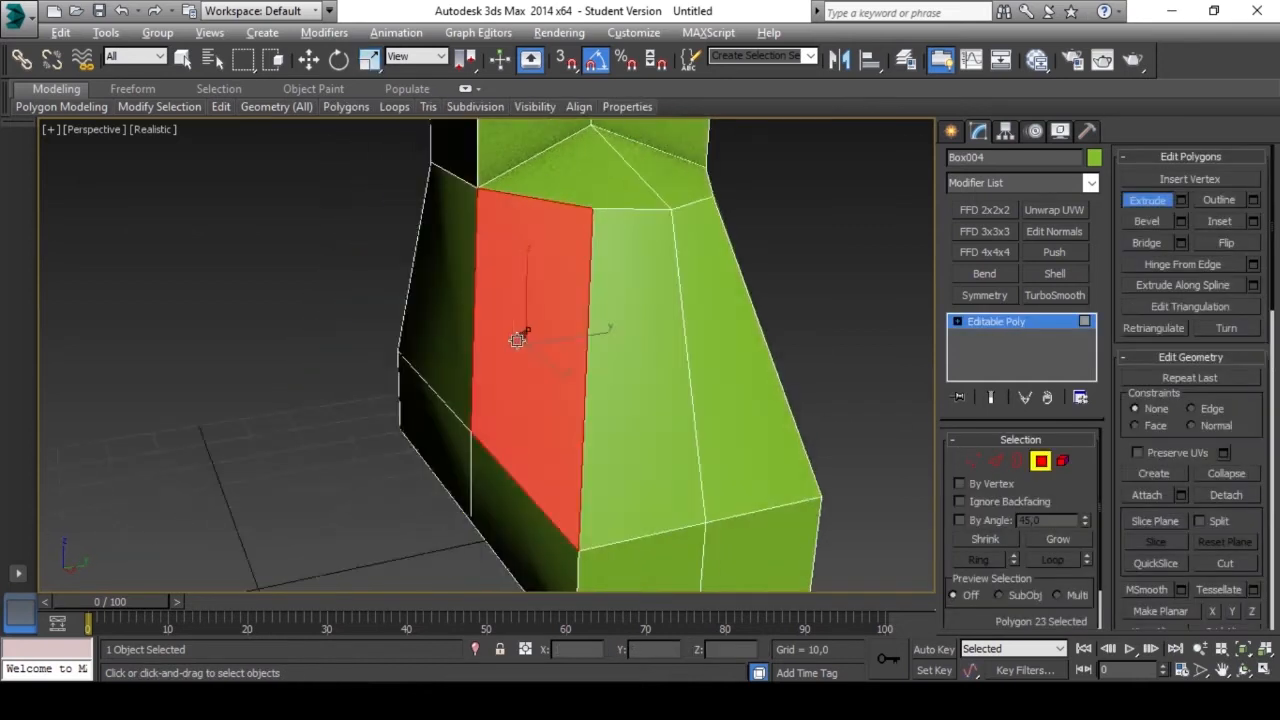
{"action": "left_click_drag", "start_coordinate": [522, 325], "coordinate": [488, 217]}
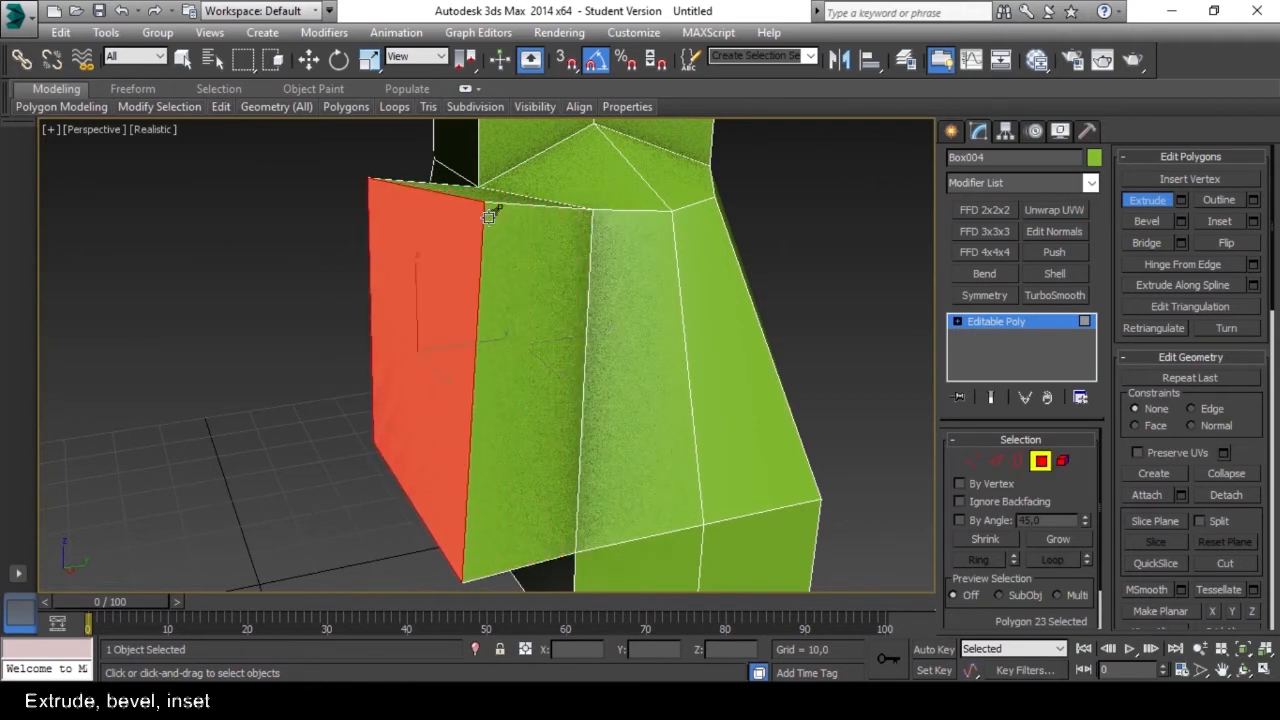
{"action": "middle_click_drag", "start_coordinate": [407, 293], "coordinate": [577, 302], "text": "alt"}
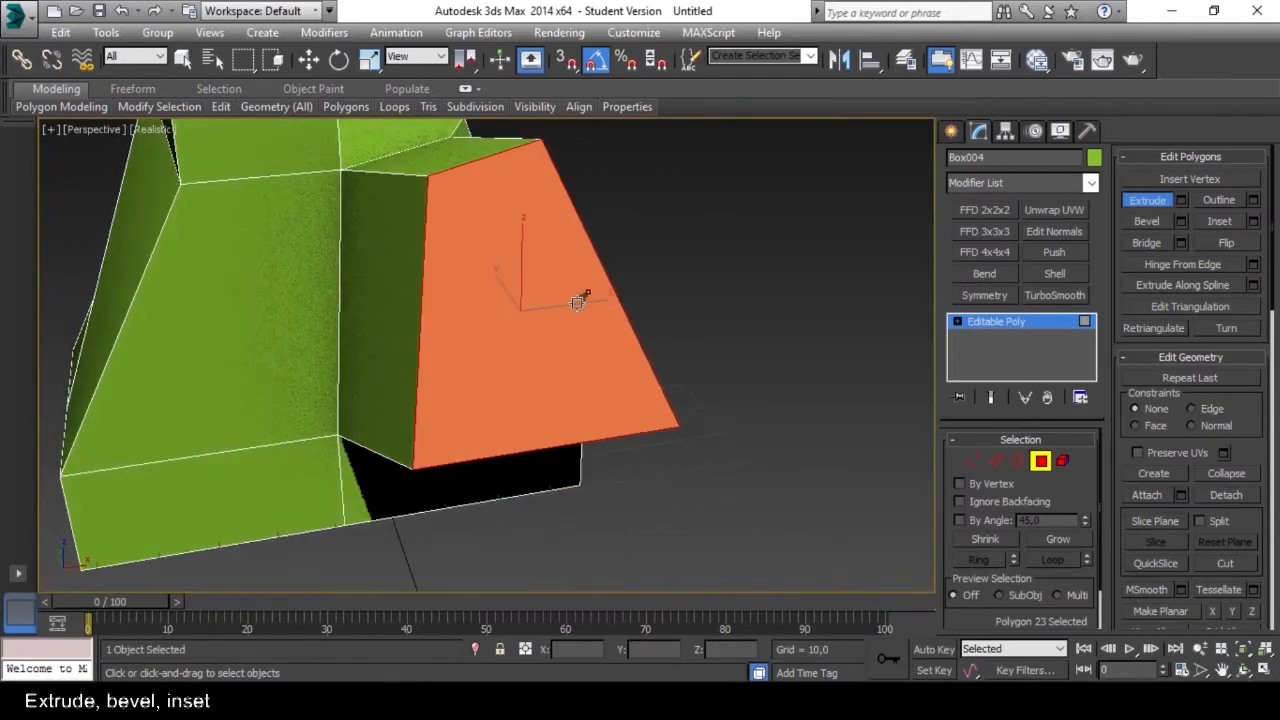
{"action": "left_click", "coordinate": [1182, 200]}
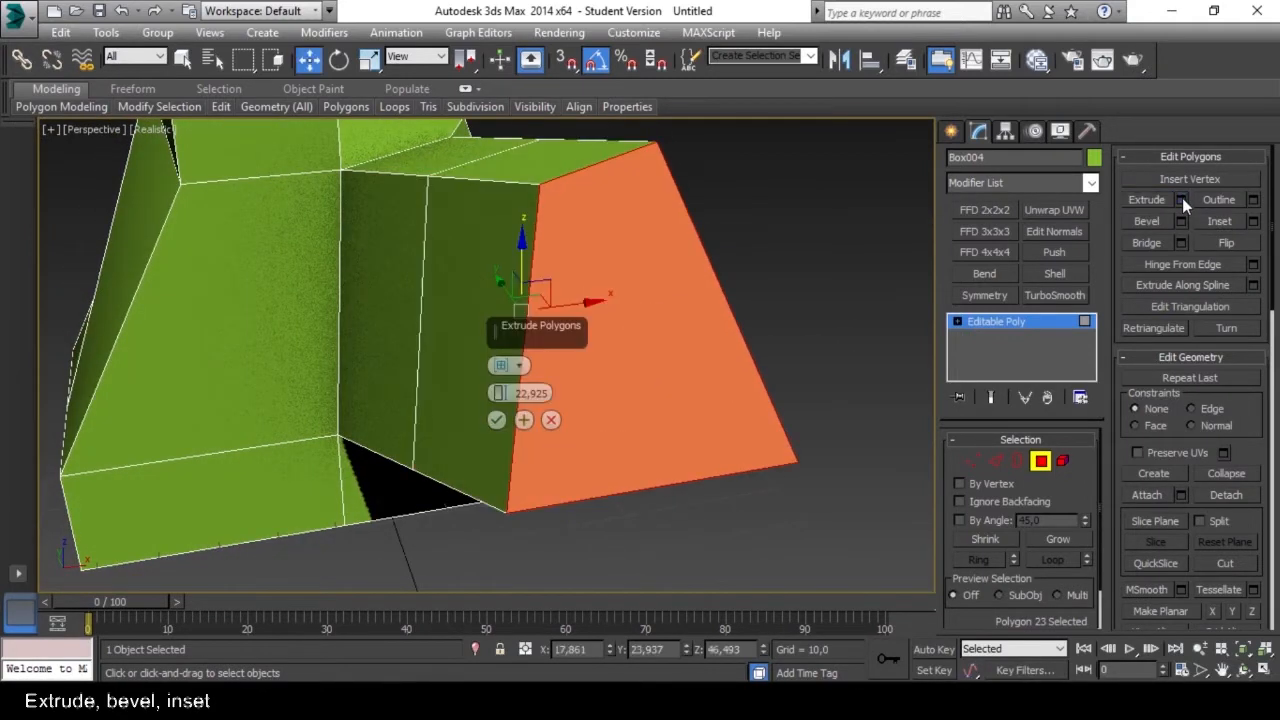
{"action": "left_click_drag", "start_coordinate": [500, 393], "coordinate": [500, 453]}
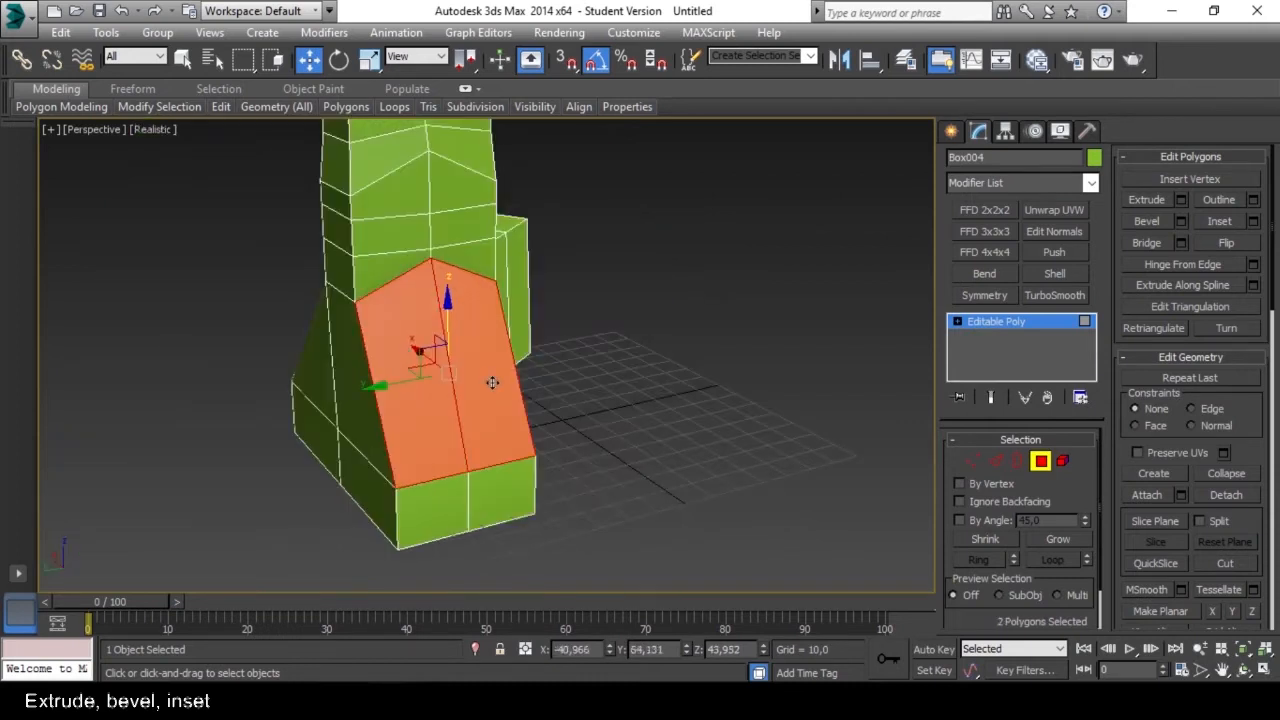
Extrude the two adjacent sloping polygons at the back of the foot as a Group with a height of 11,115.
{"action": "middle_click_drag", "start_coordinate": [492, 383], "coordinate": [557, 369], "text": "alt"}
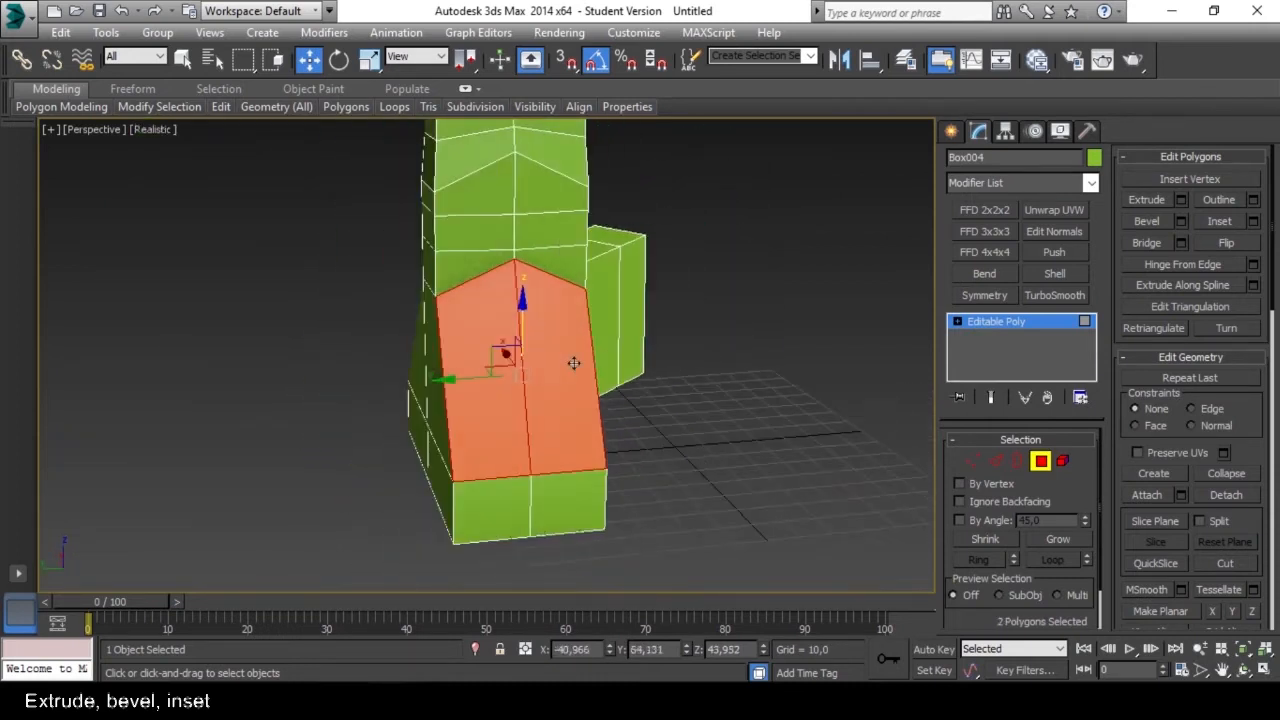
{"action": "left_click", "coordinate": [1180, 201]}
{"action": "middle_click_drag", "start_coordinate": [632, 371], "coordinate": [649, 371], "text": "alt"}
{"action": "scroll", "coordinate": [544, 380], "scroll_direction": "up", "scroll_amount": 5}
{"action": "scroll", "coordinate": [545, 379], "scroll_direction": "down", "scroll_amount": 3}
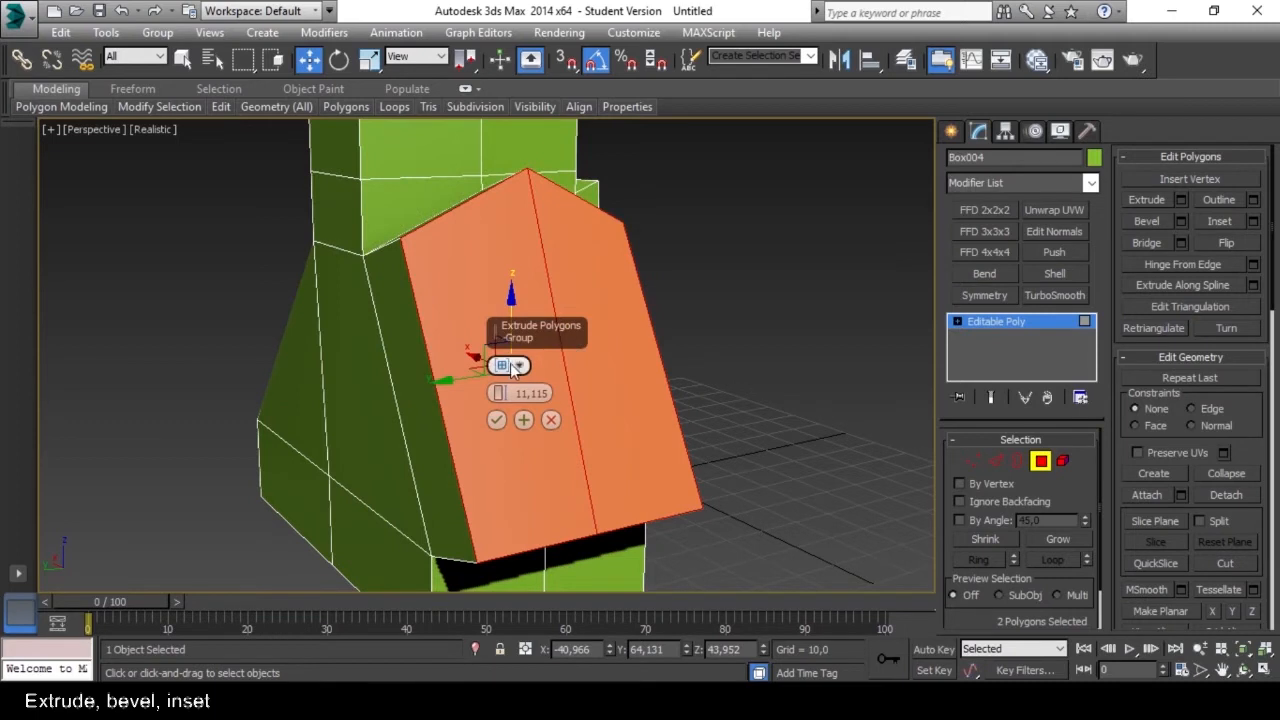
{"action": "middle_click_drag", "start_coordinate": [511, 368], "coordinate": [548, 308], "text": "alt"}
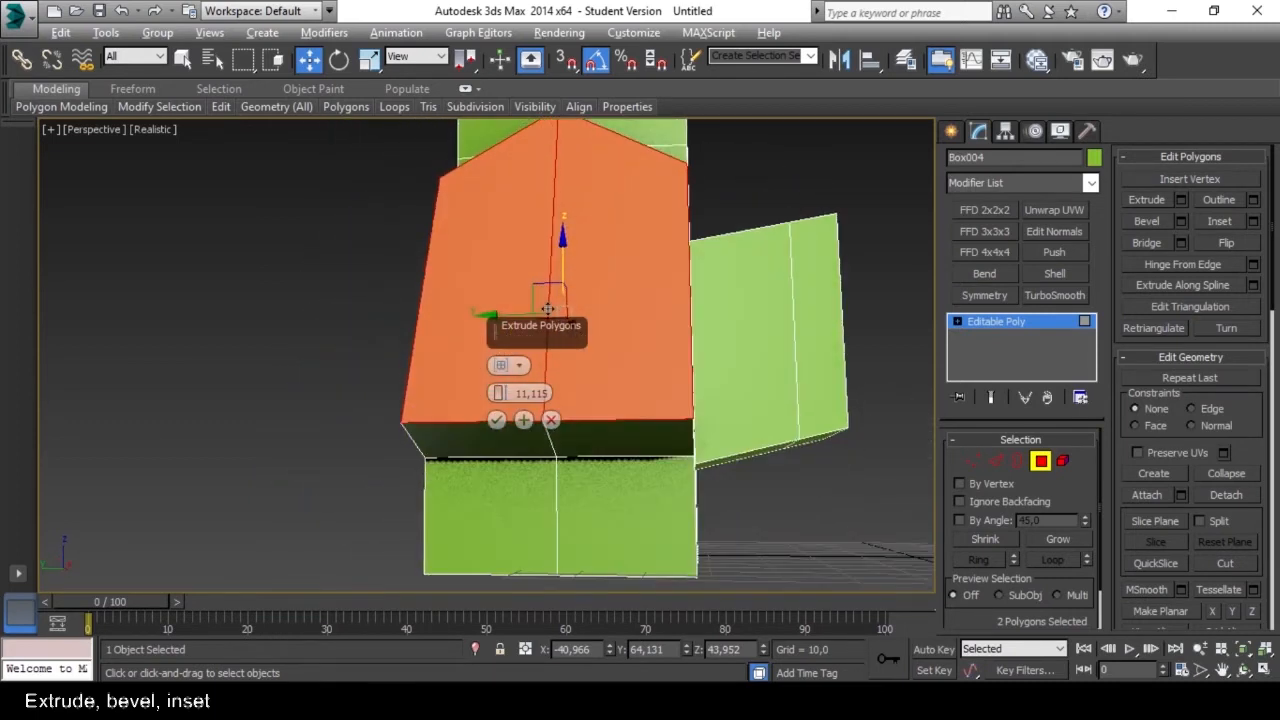
{"action": "scroll", "coordinate": [548, 308], "scroll_direction": "up", "scroll_amount": 4}
{"action": "scroll", "coordinate": [527, 350], "scroll_direction": "down", "scroll_amount": 2}
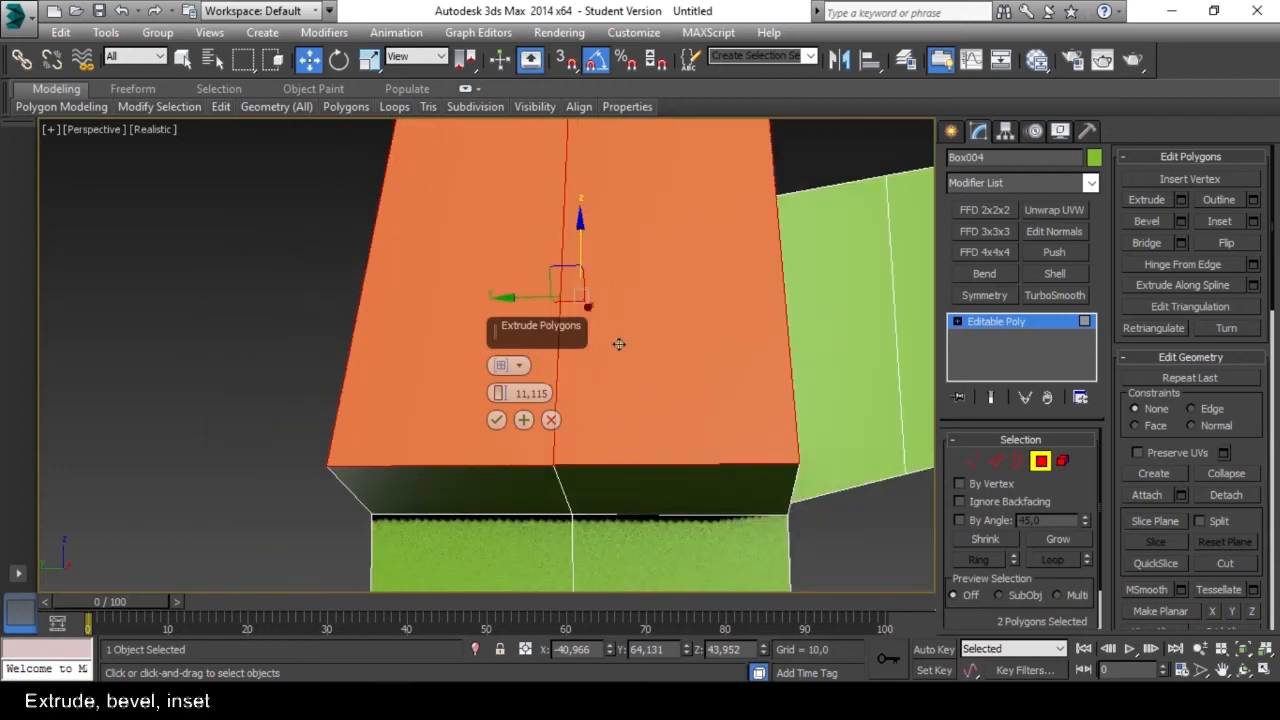
{"action": "scroll", "coordinate": [602, 368], "scroll_direction": "down", "scroll_amount": 2}
{"action": "middle_click_drag", "start_coordinate": [580, 366], "coordinate": [551, 366], "text": "alt"}
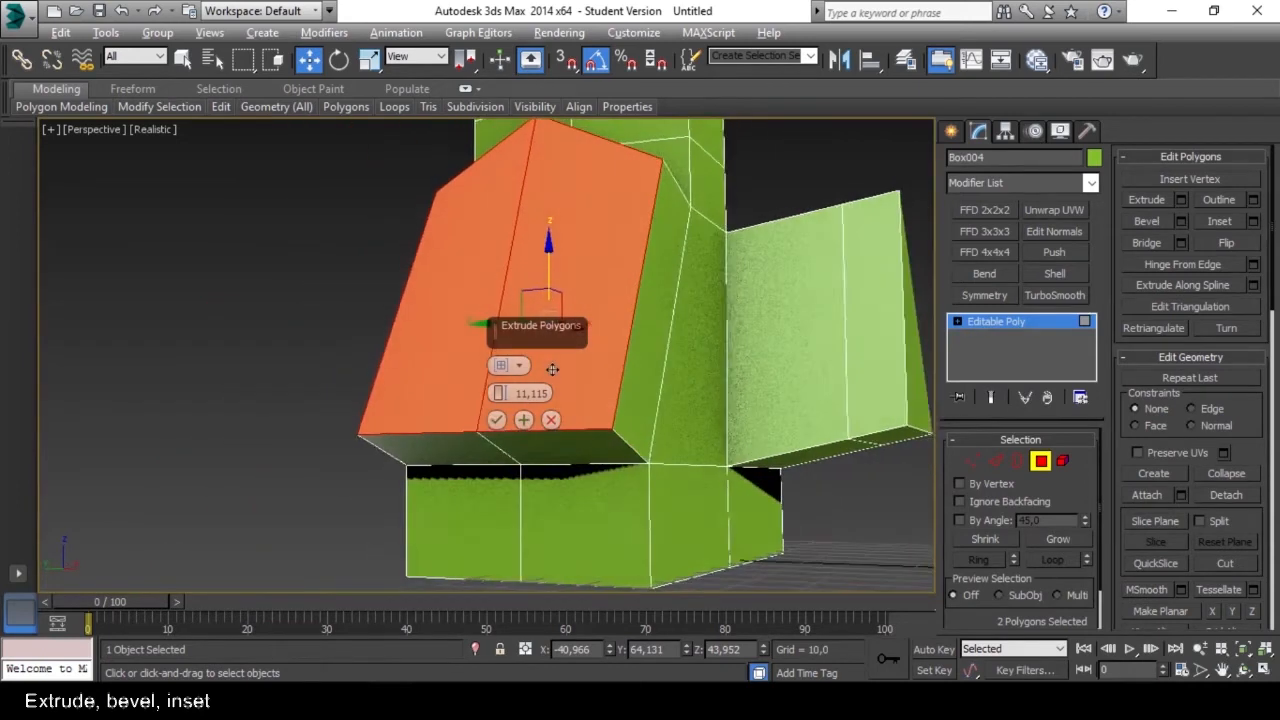
{"action": "scroll", "coordinate": [538, 371], "scroll_direction": "up", "scroll_amount": 2}
{"action": "scroll", "coordinate": [538, 371], "scroll_direction": "down", "scroll_amount": 2}
{"action": "scroll", "coordinate": [532, 370], "scroll_direction": "up", "scroll_amount": 2}
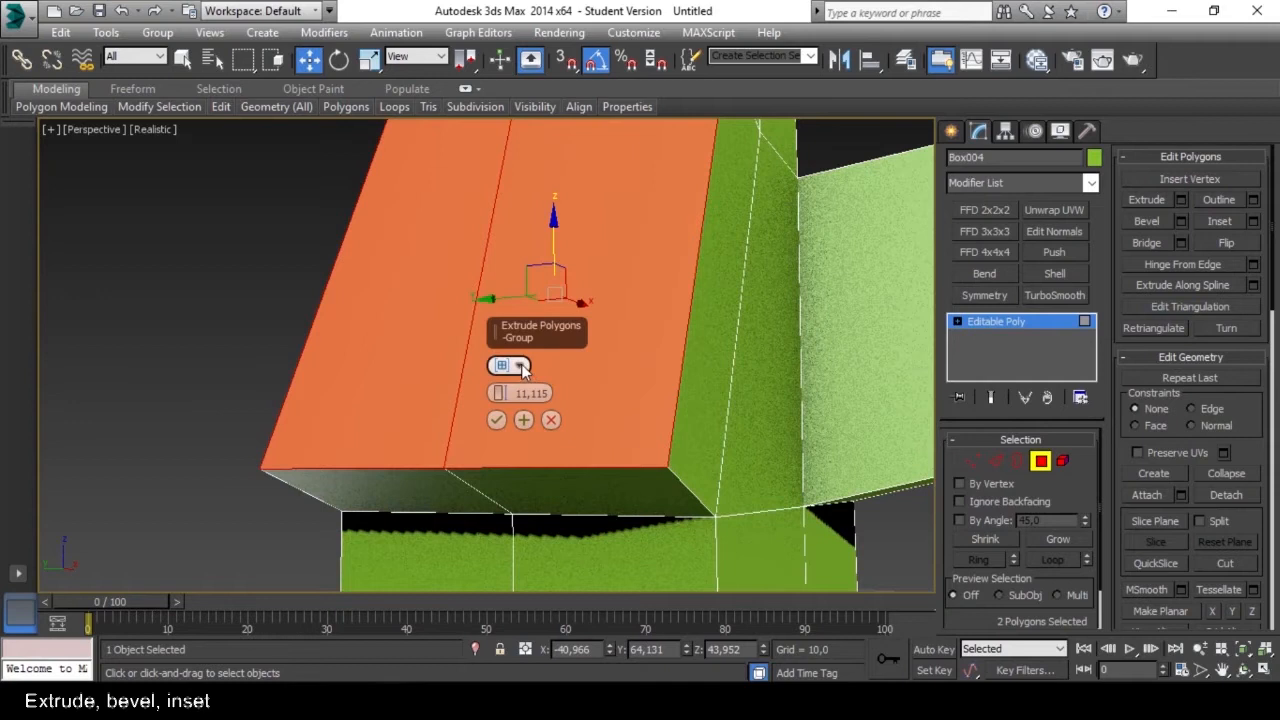
Try the Local Normal extrusion type on the two back polygons and inspect the extruded shape from several sides.
{"action": "left_click", "coordinate": [521, 368]}
{"action": "left_click", "coordinate": [551, 392]}
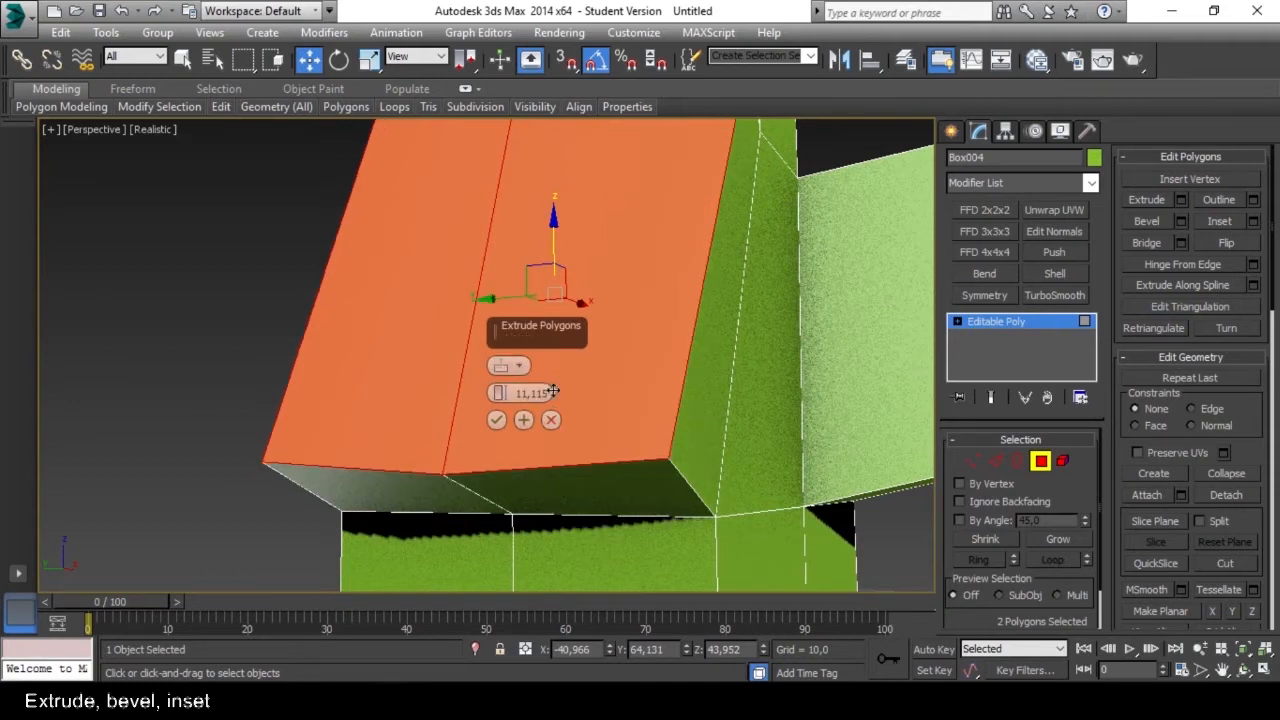
{"action": "scroll", "coordinate": [553, 392], "scroll_direction": "down", "scroll_amount": 2}
{"action": "middle_click_drag", "start_coordinate": [553, 392], "coordinate": [651, 444], "text": "alt"}
{"action": "middle_click_drag", "start_coordinate": [519, 520], "coordinate": [505, 398], "text": "alt"}
{"action": "middle_click_drag", "start_coordinate": [591, 412], "coordinate": [533, 390], "text": "alt"}
Set the extrusion type to By Polygon, increase the height, and move the two separated end faces apart along Y.
{"action": "left_click", "coordinate": [520, 368]}
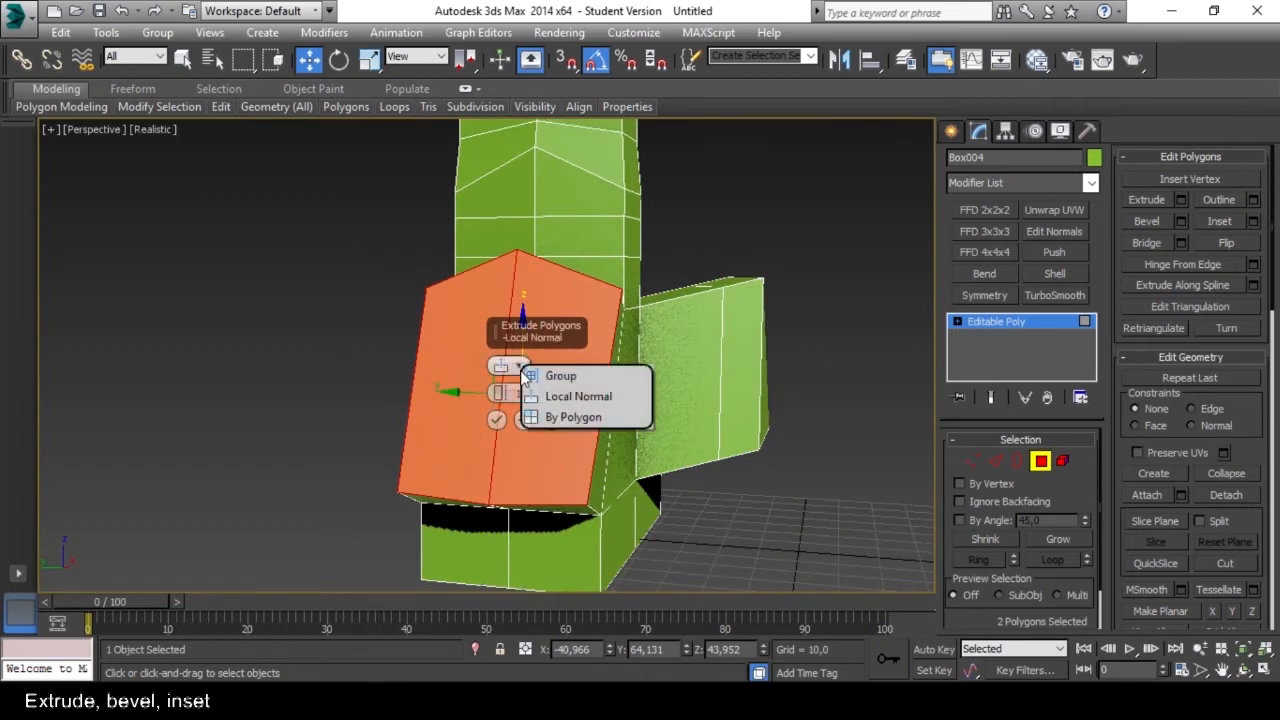
{"action": "left_click", "coordinate": [553, 418]}
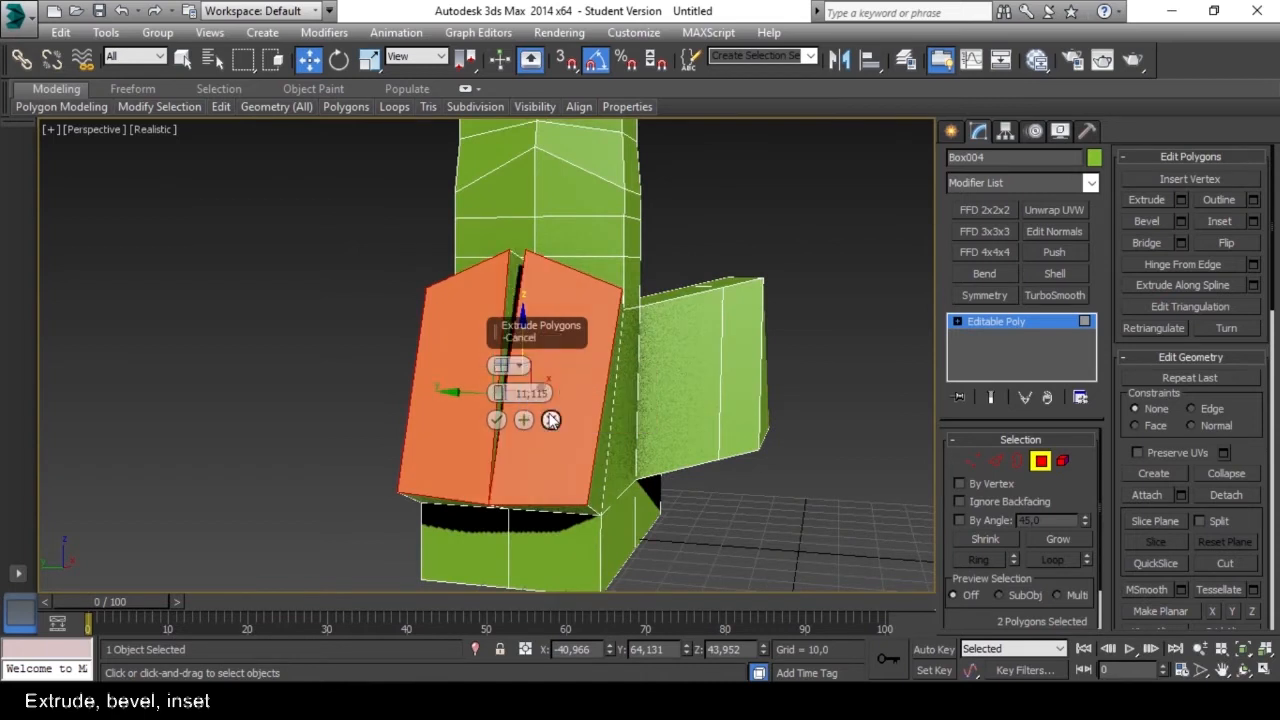
{"action": "middle_click_drag", "start_coordinate": [535, 412], "coordinate": [545, 313], "text": "alt"}
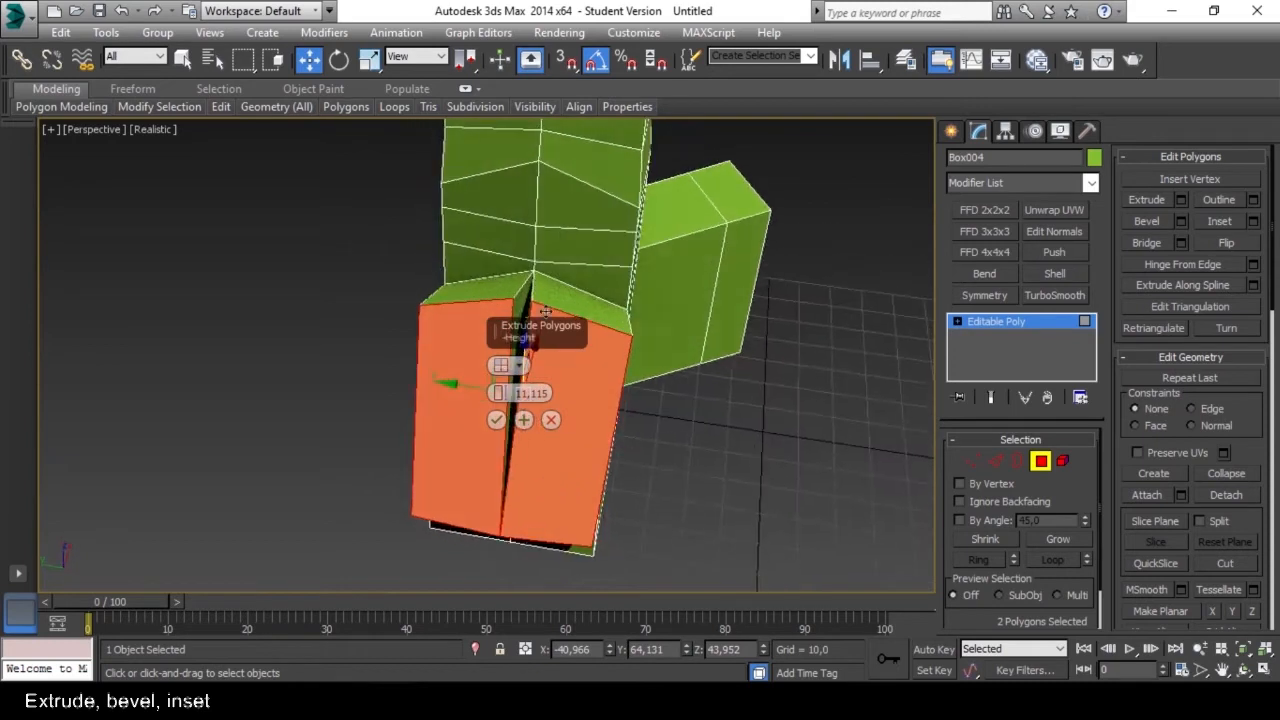
{"action": "left_click_drag", "start_coordinate": [503, 395], "coordinate": [549, 283]}
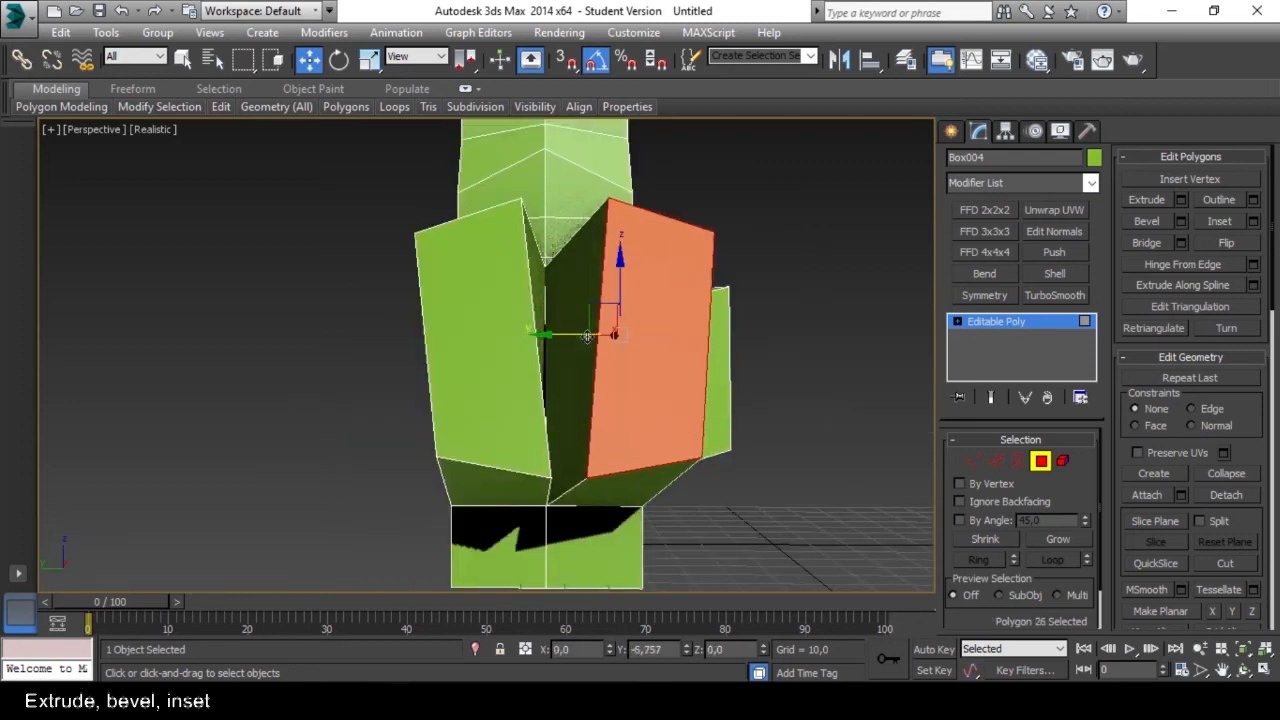
{"action": "left_click", "coordinate": [512, 342]}
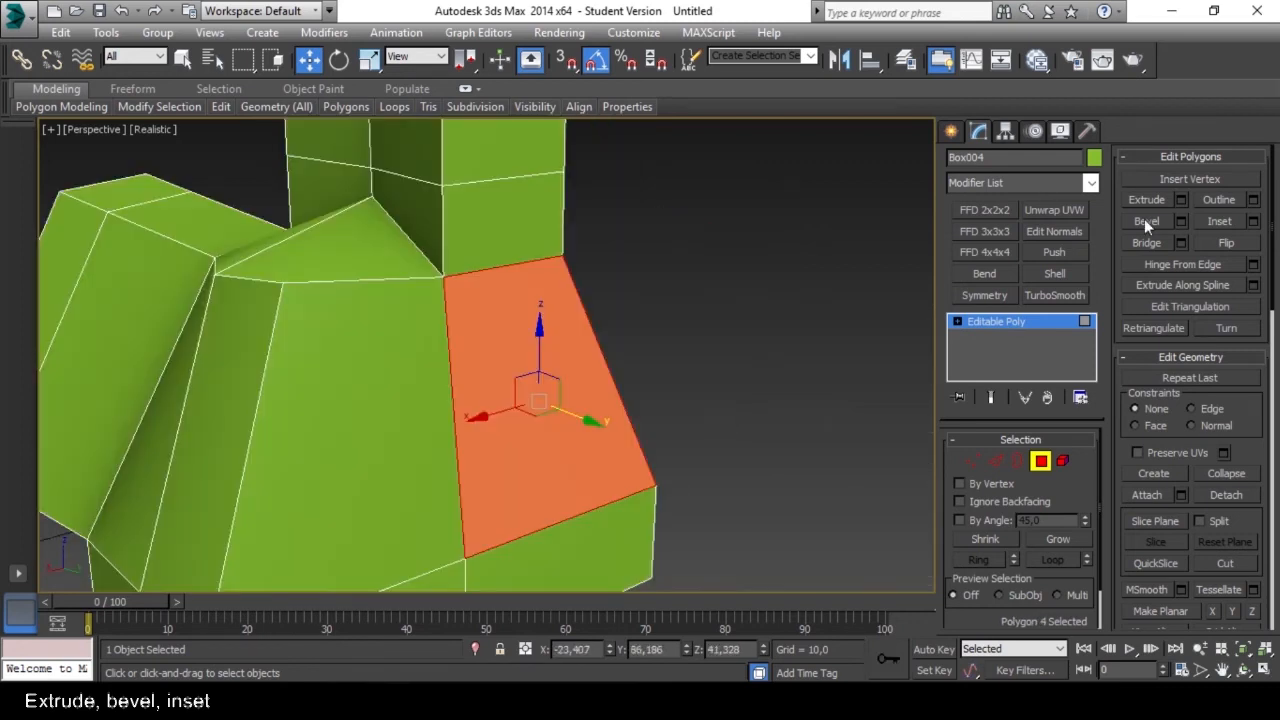
Bevel the sloping side polygon opposite the extruded block outward with a tapered outline, and bevel it again inward as a recess.
{"action": "left_click", "coordinate": [1144, 219]}
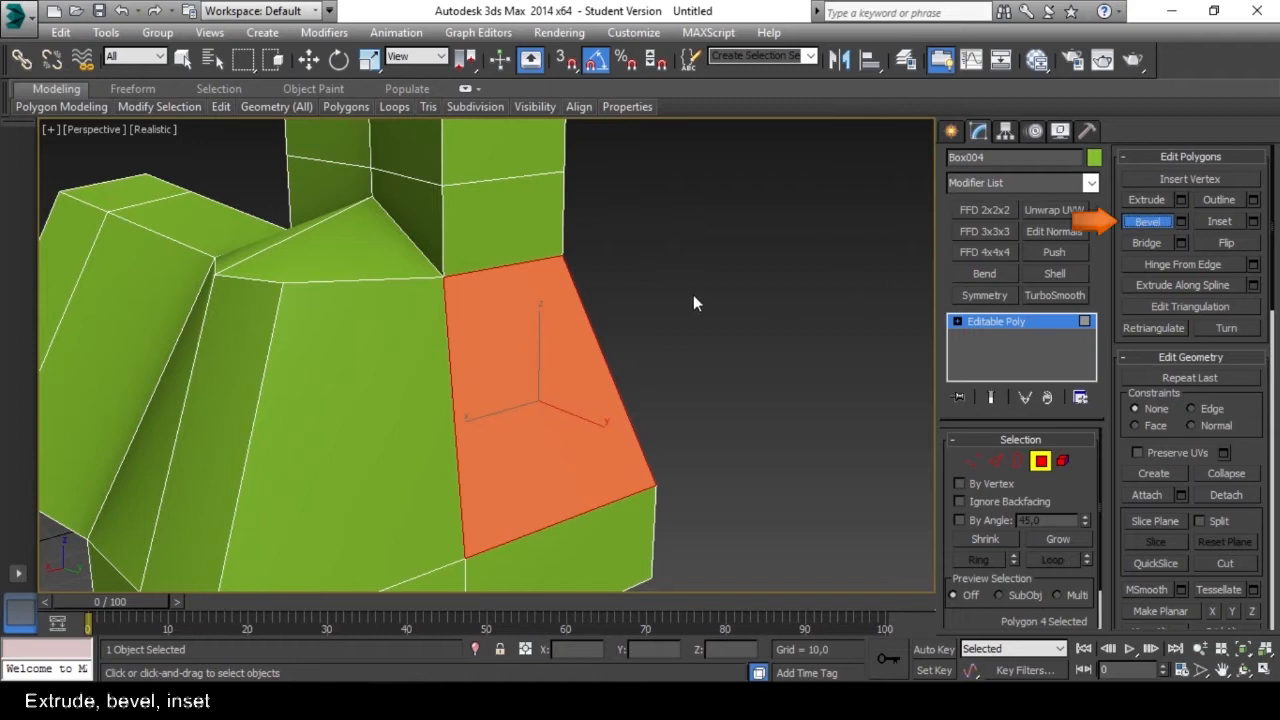
{"action": "left_click_drag", "start_coordinate": [544, 388], "coordinate": [604, 330]}
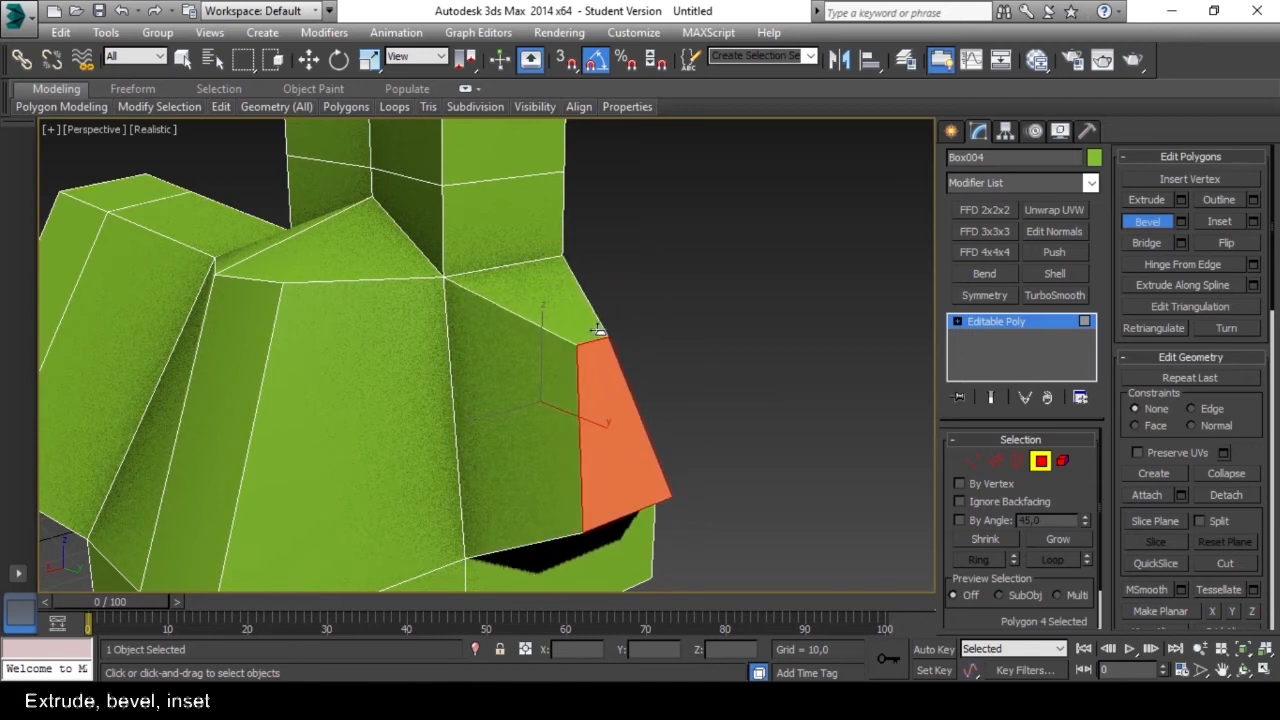
{"action": "middle_click_drag", "start_coordinate": [622, 358], "coordinate": [670, 323], "text": "alt"}
{"action": "left_click_drag", "start_coordinate": [670, 322], "coordinate": [659, 372]}
{"action": "mouse_move", "coordinate": [659, 372]}
{"action": "middle_mouse_down", "text": "alt"}
{"action": "mouse_move", "coordinate": [646, 333]}
{"action": "mouse_move", "coordinate": [620, 341]}
{"action": "mouse_move", "coordinate": [680, 372]}
{"action": "middle_mouse_up", "text": "alt"}
Move the recessed polygon outward along the Y axis and bevel it once more.
{"action": "key", "text": "w"}
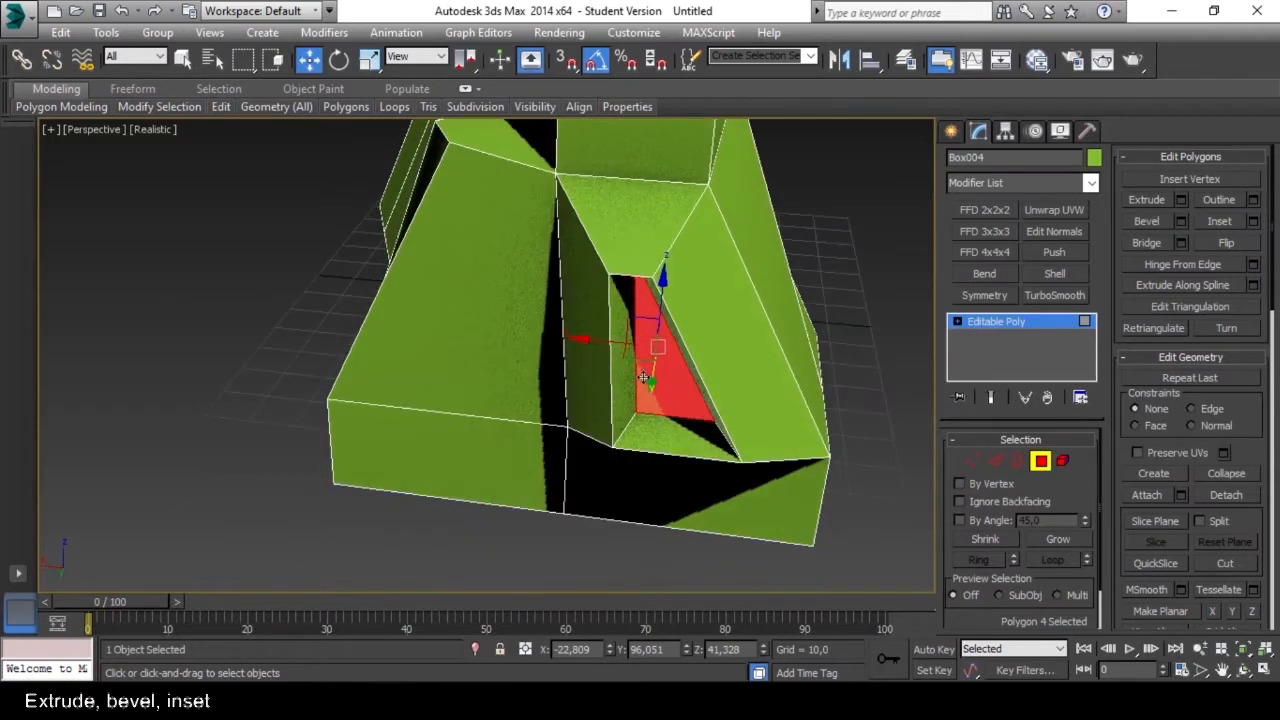
{"action": "left_click_drag", "start_coordinate": [648, 380], "coordinate": [650, 394]}
{"action": "left_click_drag", "start_coordinate": [649, 400], "coordinate": [657, 404]}
{"action": "middle_click_drag", "start_coordinate": [672, 403], "coordinate": [625, 432], "text": "alt"}
{"action": "scroll", "coordinate": [579, 480], "scroll_direction": "up", "scroll_amount": 4}
{"action": "scroll", "coordinate": [591, 451], "scroll_direction": "down", "scroll_amount": 2}
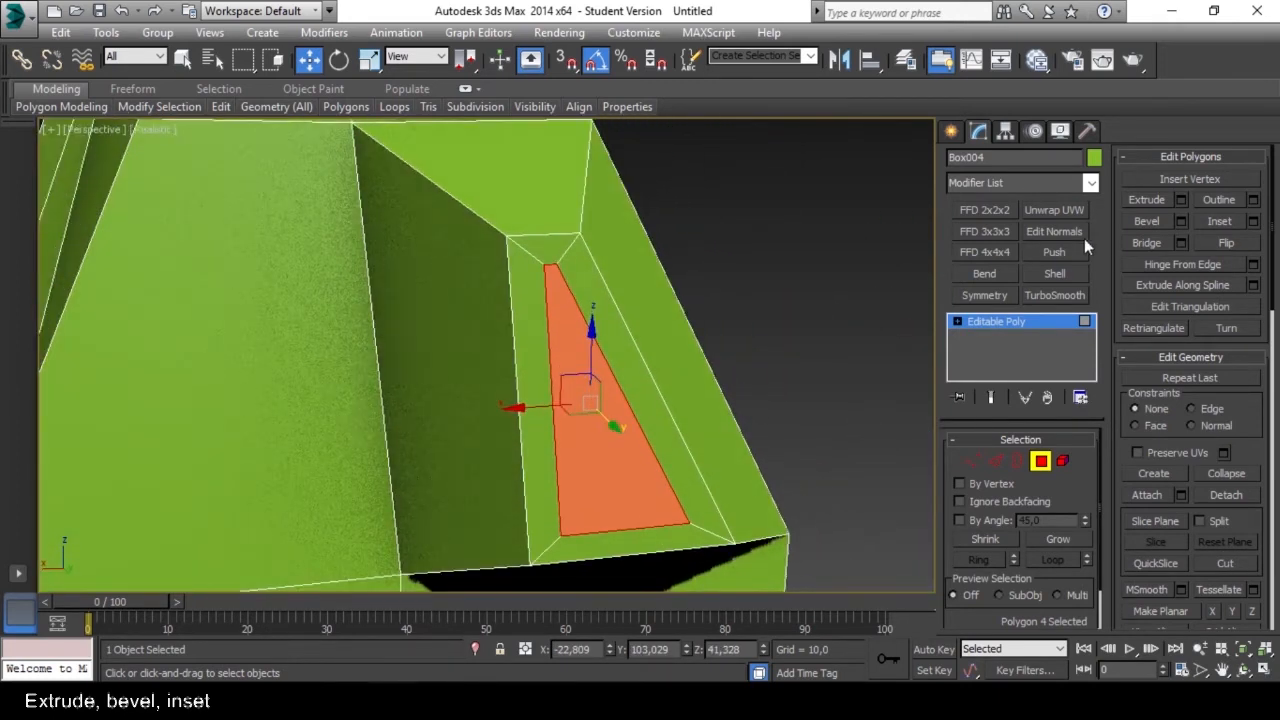
{"action": "left_click", "coordinate": [1149, 225]}
{"action": "mouse_move", "coordinate": [581, 389]}
{"action": "left_mouse_down"}
{"action": "mouse_move", "coordinate": [570, 378]}
{"action": "mouse_move", "coordinate": [571, 405]}
{"action": "mouse_move", "coordinate": [537, 417]}
{"action": "mouse_move", "coordinate": [565, 399]}
{"action": "left_mouse_up"}
{"action": "middle_click_drag", "start_coordinate": [565, 399], "coordinate": [605, 366], "text": "alt"}
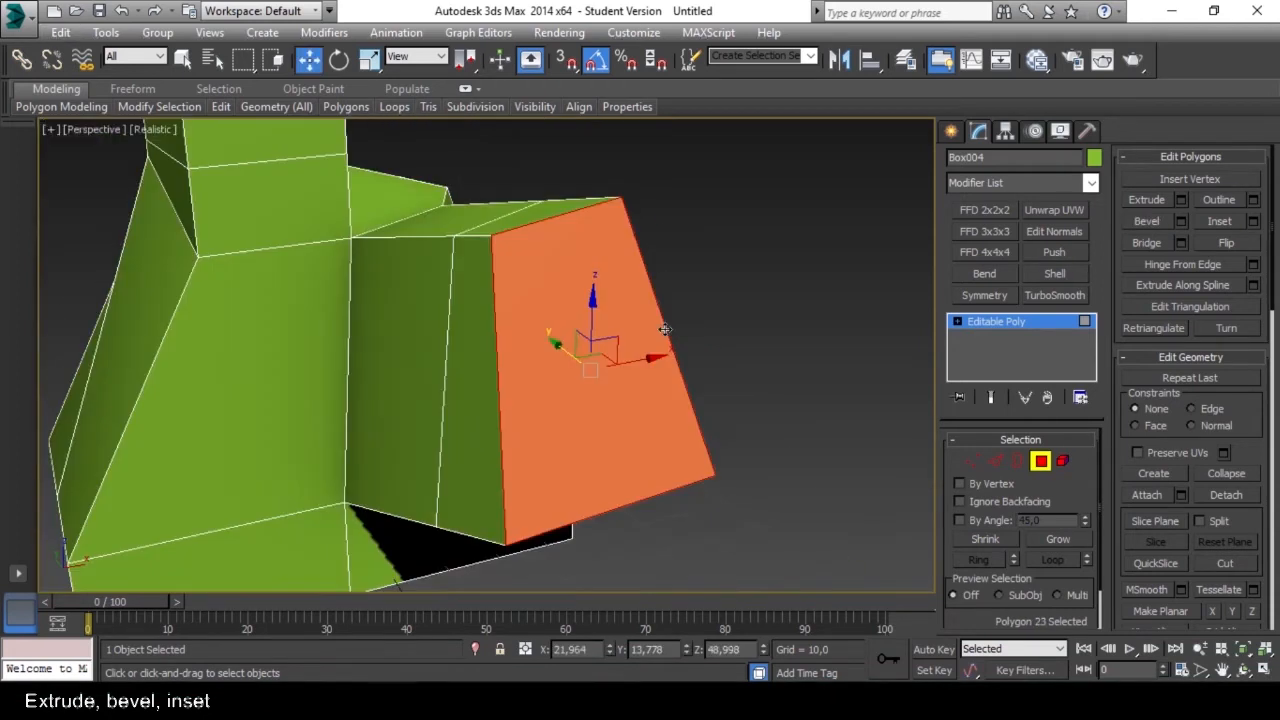
Delete the end polygon of the extruded side block and select the open border around the hole.
{"action": "key", "text": "Delete"}
{"action": "left_click", "coordinate": [1040, 460]}
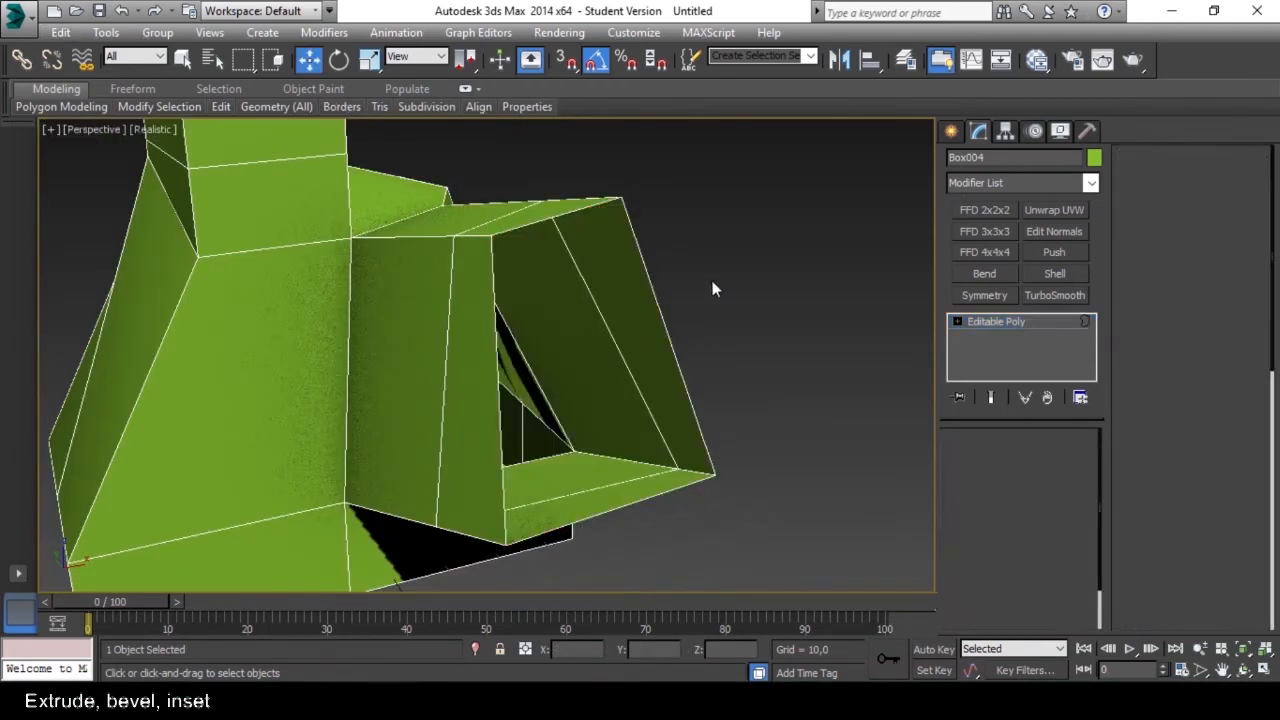
{"action": "left_click", "coordinate": [1017, 460]}
{"action": "left_click", "coordinate": [650, 263]}
Extrude the selected open border of the side block freehand.
{"action": "middle_click_drag", "start_coordinate": [700, 310], "coordinate": [765, 323], "text": "alt"}
{"action": "left_click", "coordinate": [1145, 180]}
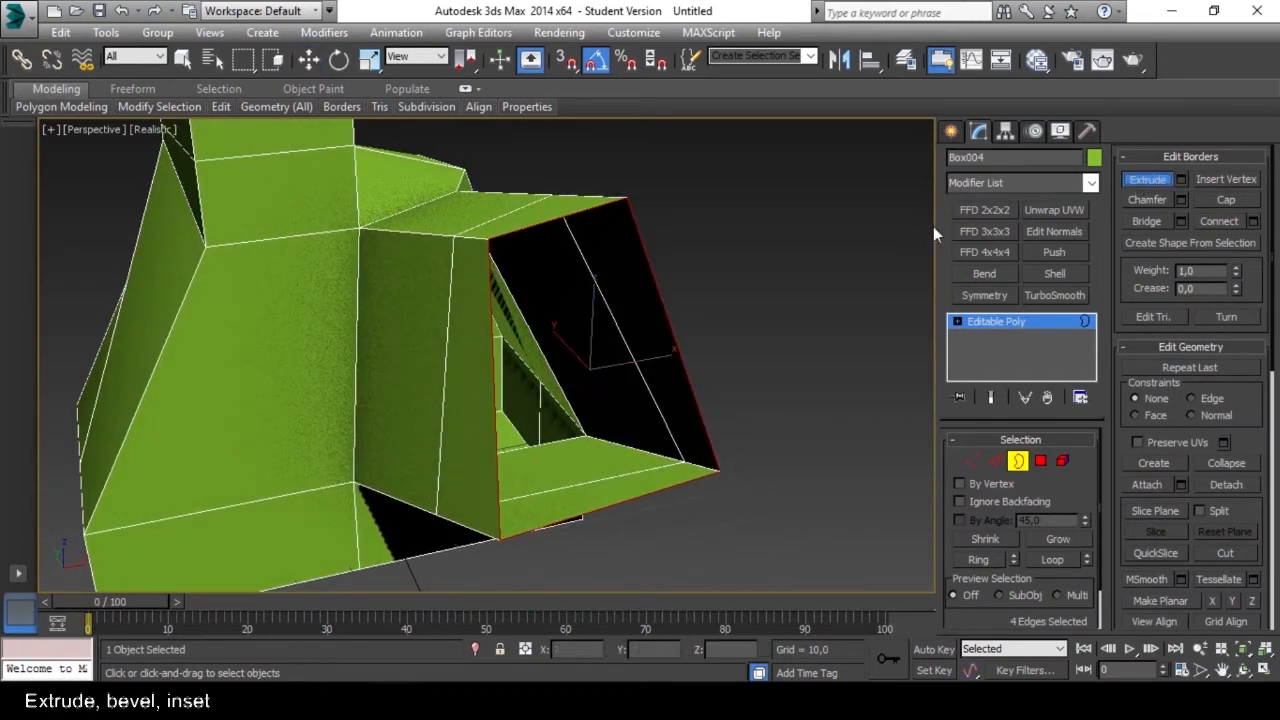
{"action": "left_click_drag", "start_coordinate": [639, 253], "coordinate": [674, 247]}
{"action": "middle_click_drag", "start_coordinate": [664, 264], "coordinate": [623, 209], "text": "alt"}
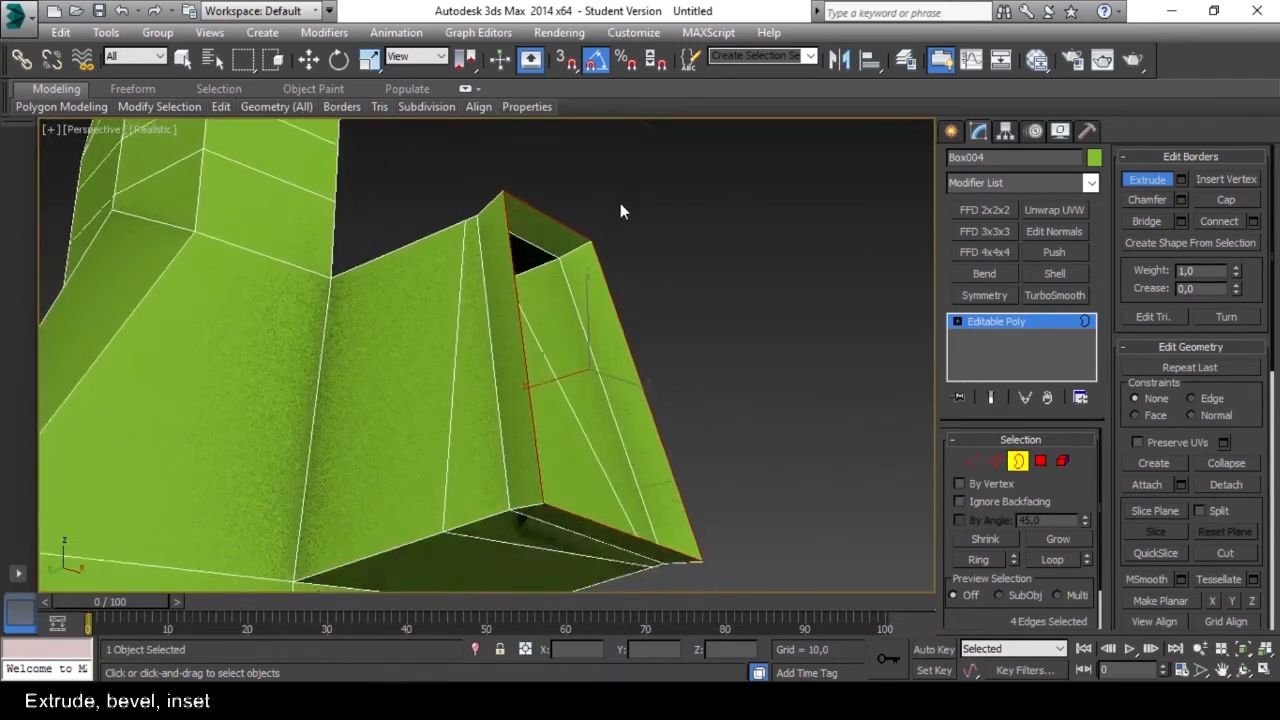
Inset one sloping front polygon of the foot freehand and flatten the inner face with Make Planar.
{"action": "middle_click_drag", "start_coordinate": [754, 276], "coordinate": [562, 387], "text": "alt"}
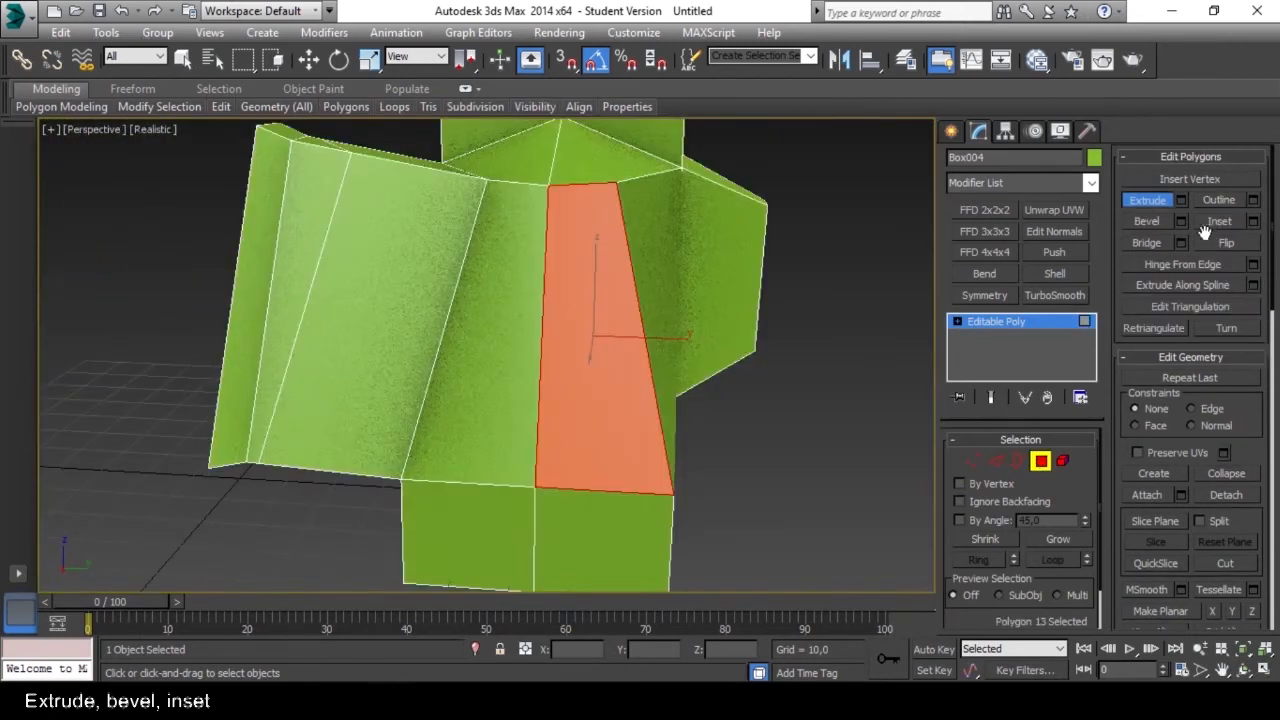
{"action": "left_click", "coordinate": [1221, 221]}
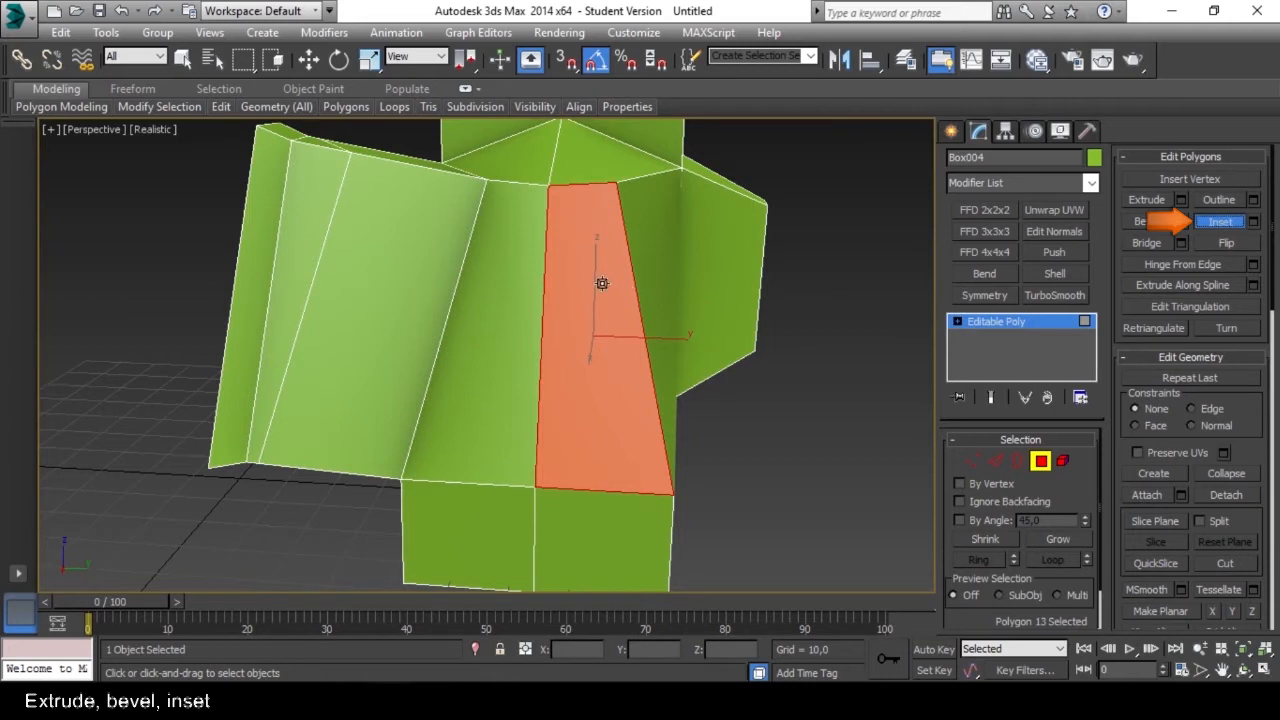
{"action": "left_click_drag", "start_coordinate": [602, 283], "coordinate": [601, 306]}
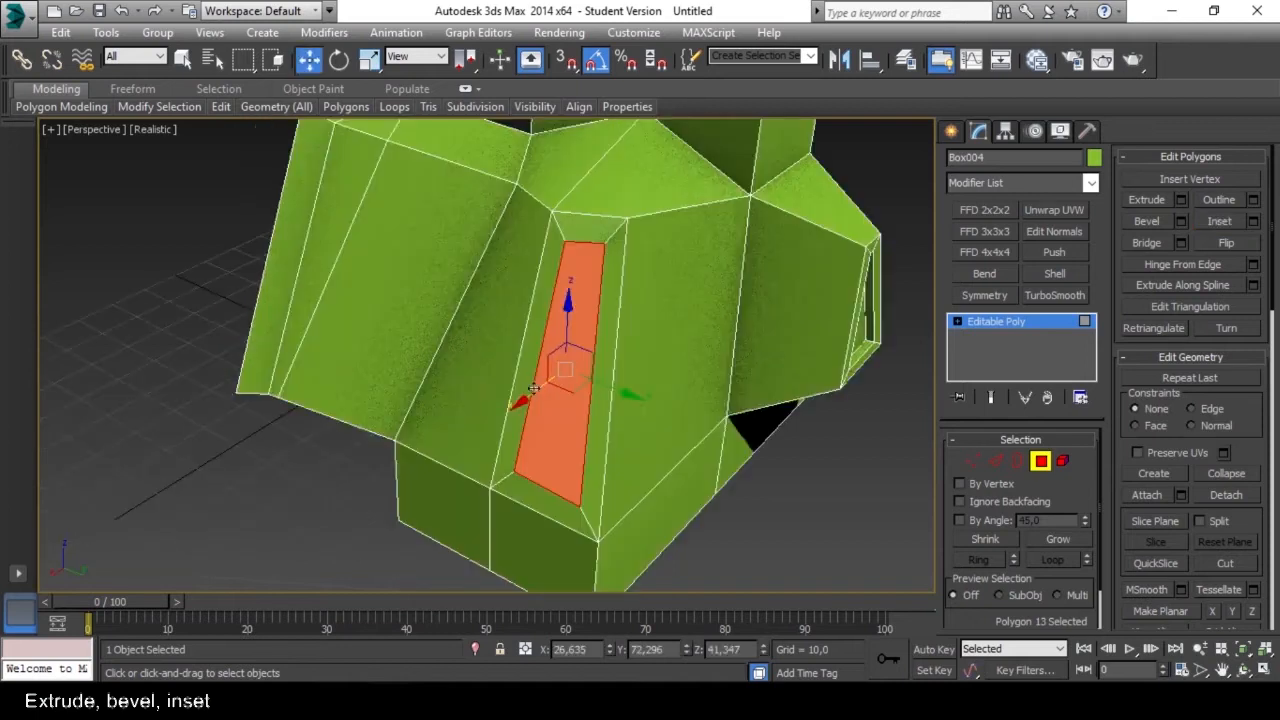
{"action": "mouse_move", "coordinate": [527, 392]}
{"action": "left_mouse_down"}
{"action": "mouse_move", "coordinate": [501, 406]}
{"action": "mouse_move", "coordinate": [540, 400]}
{"action": "mouse_move", "coordinate": [501, 410]}
{"action": "mouse_move", "coordinate": [513, 407]}
{"action": "left_mouse_up"}
{"action": "middle_click_drag", "start_coordinate": [465, 408], "coordinate": [395, 297], "text": "alt"}
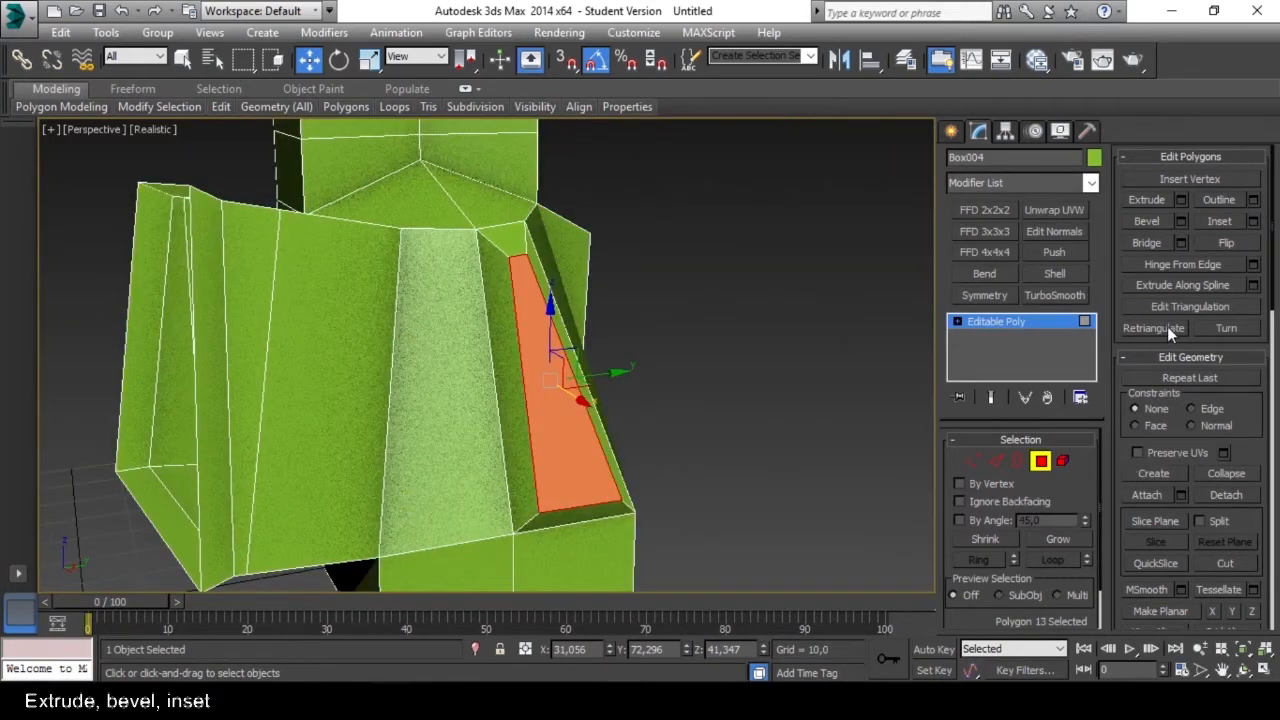
{"action": "left_click", "coordinate": [1158, 610]}
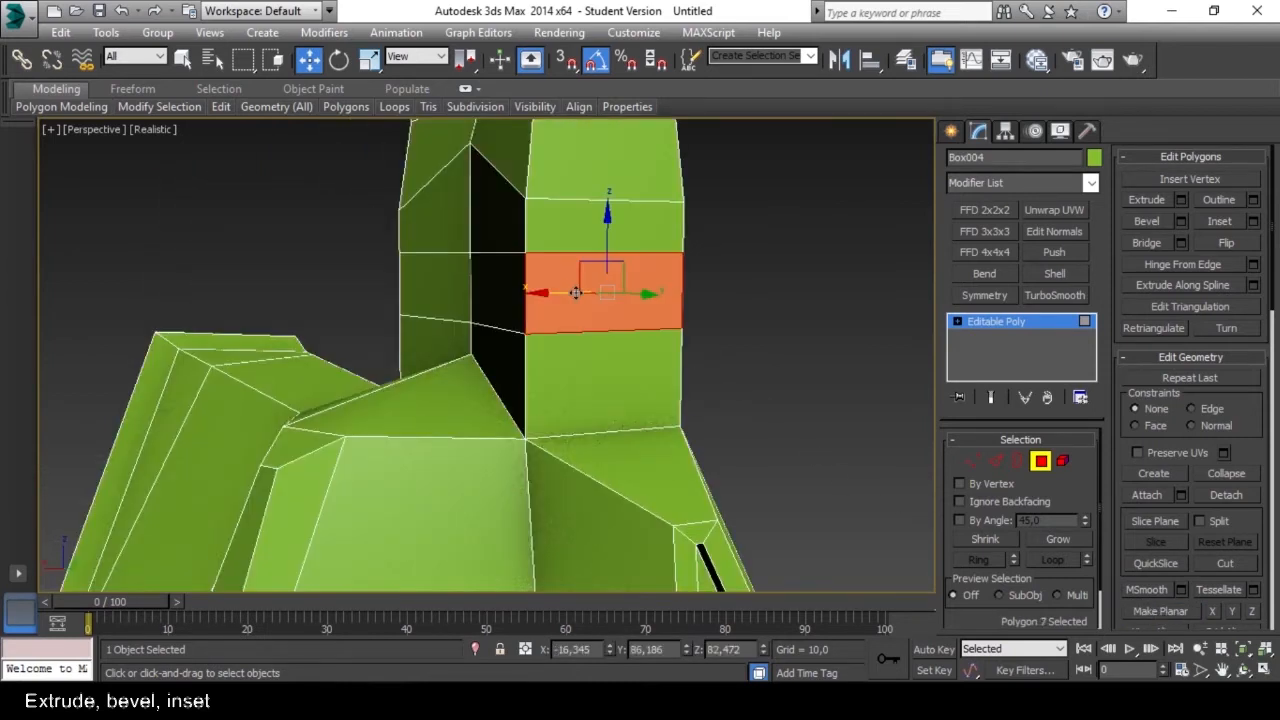
Select the complete loop of six polygons around the shaft just above the foot.
{"action": "scroll", "coordinate": [576, 293], "scroll_direction": "down", "scroll_amount": 3}
{"action": "middle_click_drag", "start_coordinate": [503, 286], "coordinate": [463, 291], "text": "alt"}
{"action": "mouse_move", "coordinate": [588, 288]}
{"action": "middle_mouse_down", "text": "alt"}
{"action": "mouse_move", "coordinate": [575, 287]}
{"action": "mouse_move", "coordinate": [604, 289]}
{"action": "middle_mouse_up", "text": "alt"}
{"action": "scroll", "coordinate": [604, 289], "scroll_direction": "up", "scroll_amount": 4}
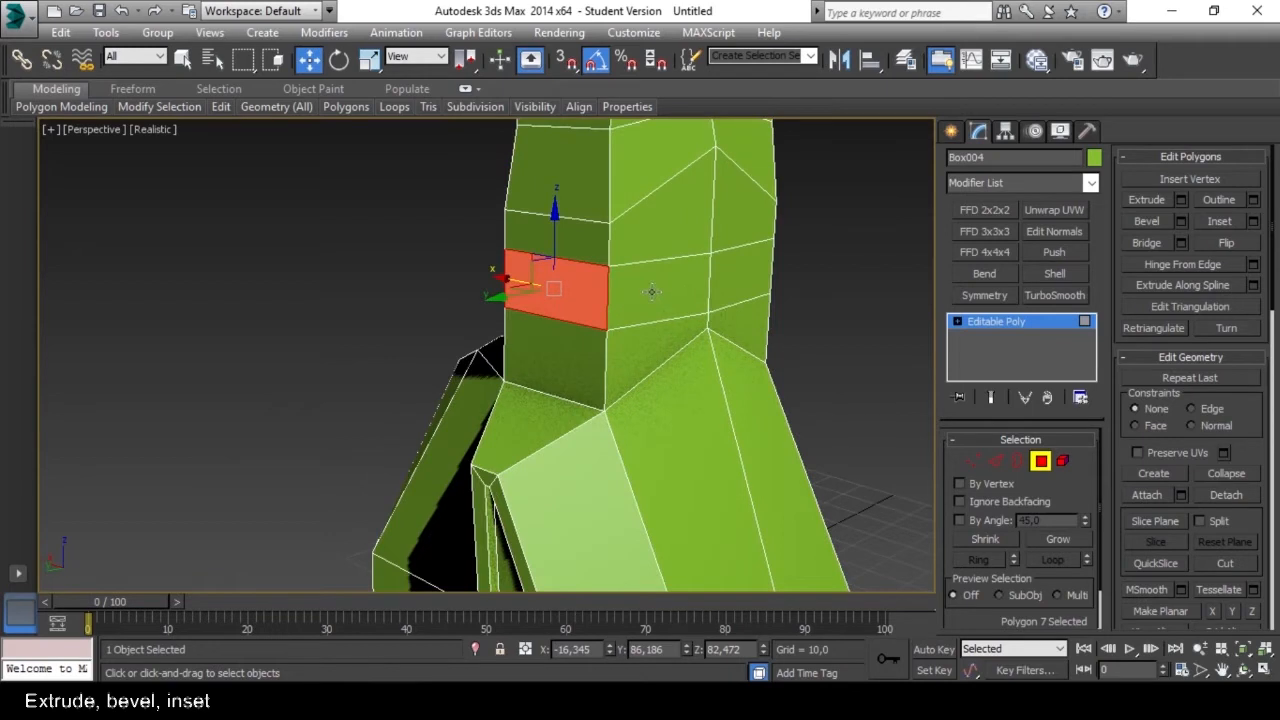
{"action": "left_click", "coordinate": [650, 288], "text": "shift"}
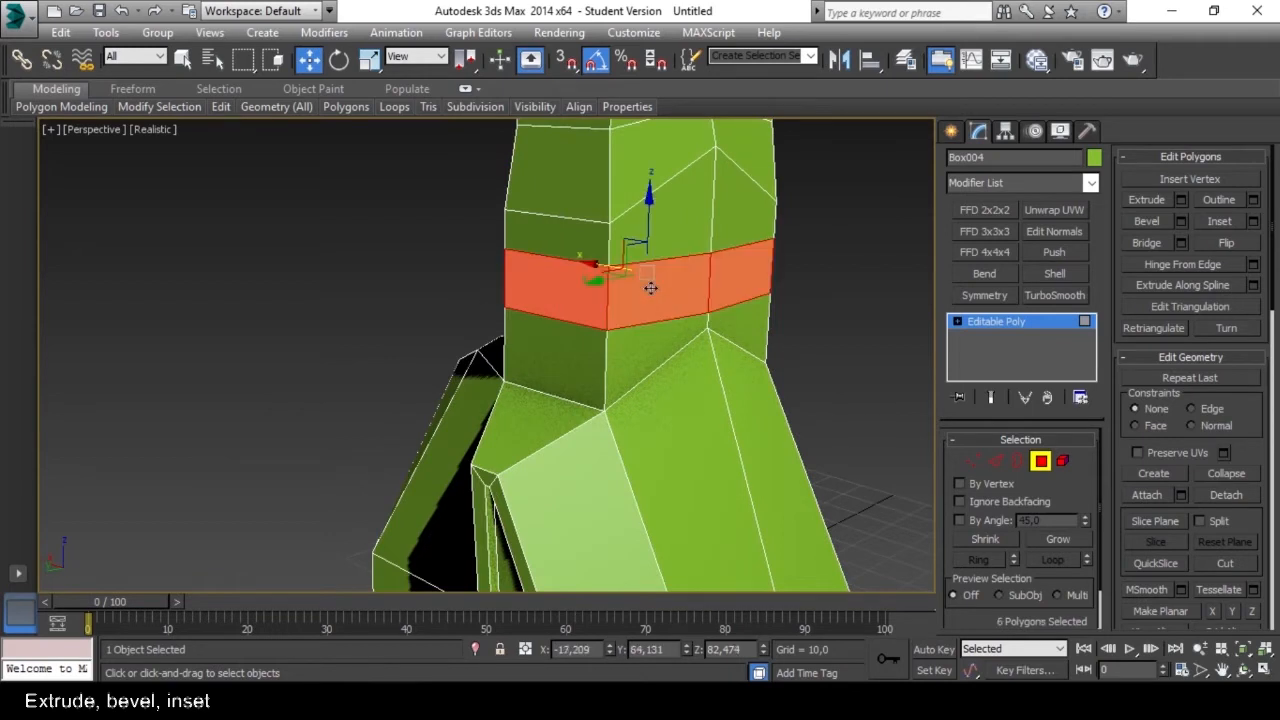
Extrude the selected six-polygon loop around the shaft inward by Local Normal with a height of about -4.168.
{"action": "scroll", "coordinate": [650, 288], "scroll_direction": "down", "scroll_amount": 3}
{"action": "middle_click_drag", "start_coordinate": [650, 288], "coordinate": [644, 284], "text": "alt"}
{"action": "scroll", "coordinate": [642, 282], "scroll_direction": "up", "scroll_amount": 3}
{"action": "left_click", "coordinate": [1180, 200]}
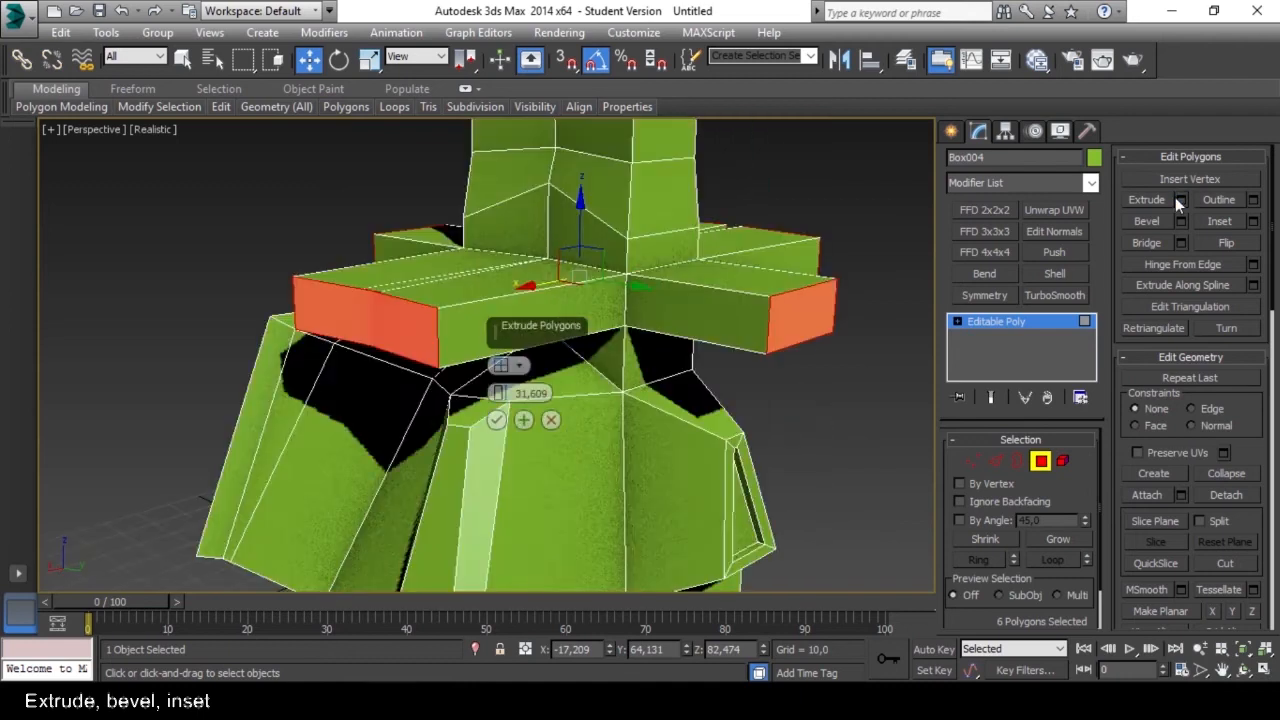
{"action": "middle_click_drag", "start_coordinate": [652, 228], "coordinate": [588, 326], "text": "alt"}
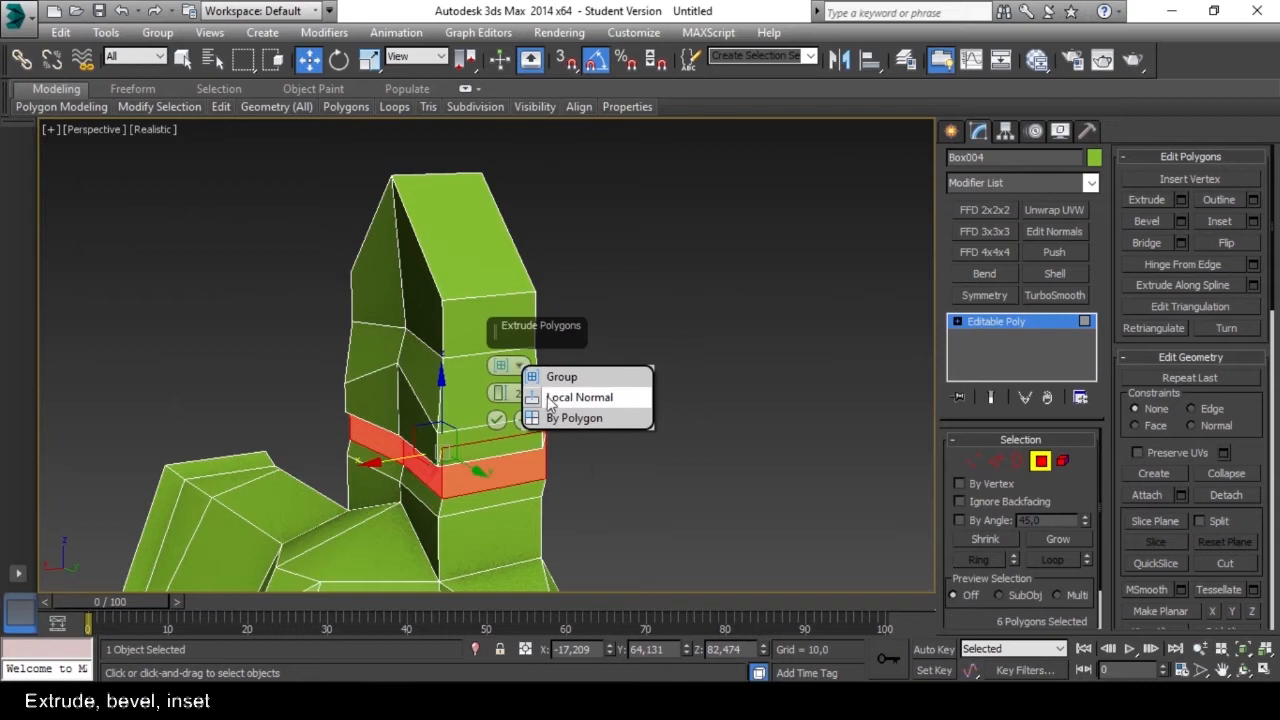
{"action": "left_click", "coordinate": [545, 398]}
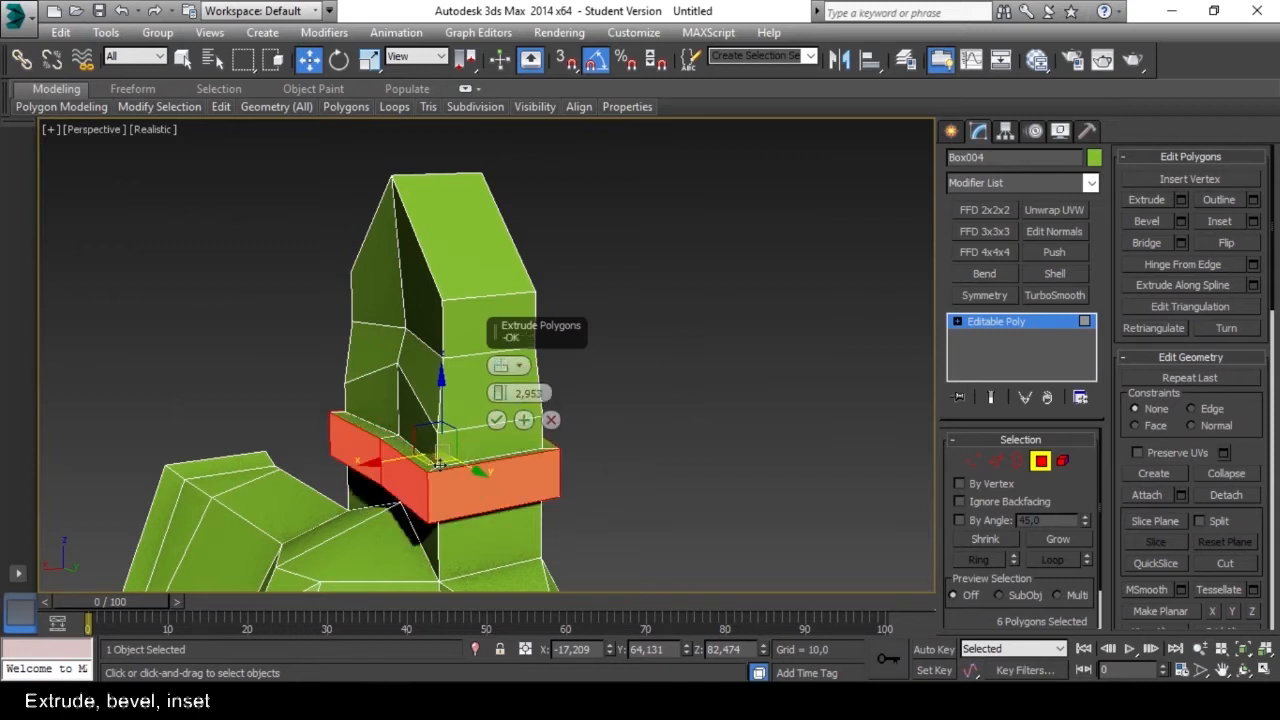
{"action": "middle_click_drag", "start_coordinate": [434, 502], "coordinate": [450, 440], "text": "alt"}
{"action": "left_click_drag", "start_coordinate": [499, 394], "coordinate": [494, 431]}
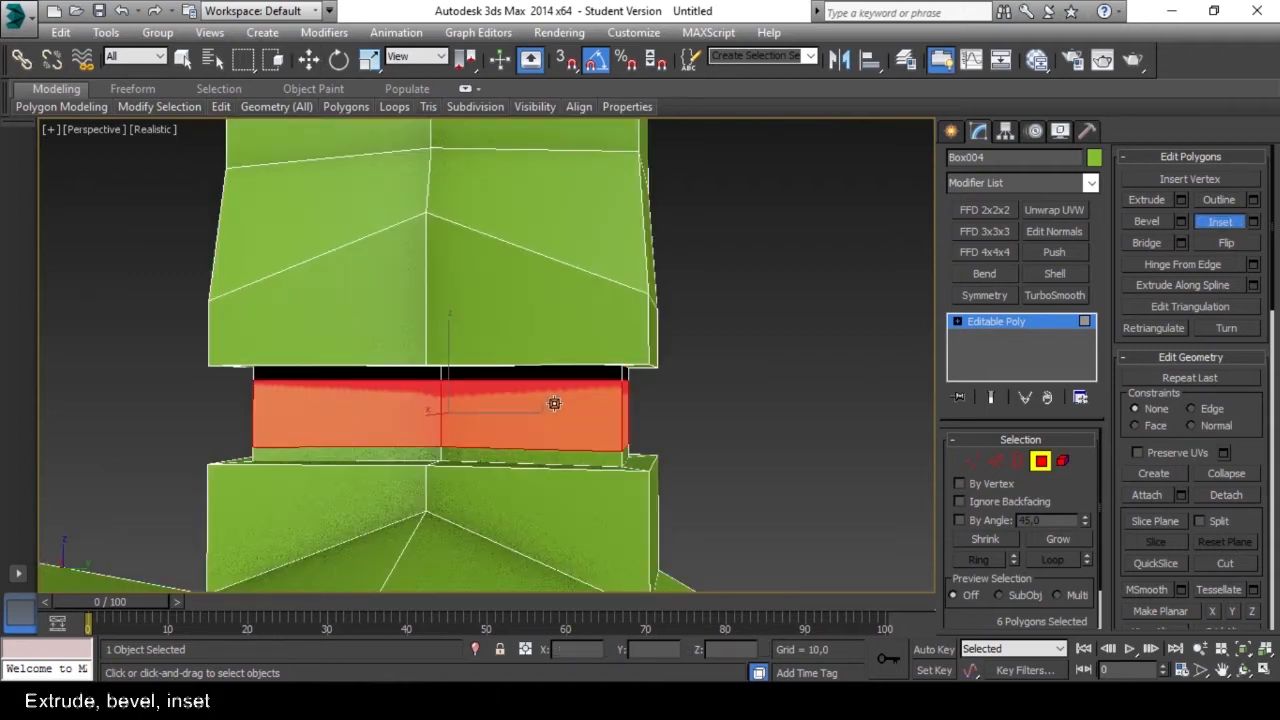
{"action": "left_click_drag", "start_coordinate": [552, 406], "coordinate": [551, 407]}
Inset the recessed polygon loop of the shaft freehand and extrude the inner polygons further inward.
{"action": "middle_click_drag", "start_coordinate": [588, 415], "coordinate": [397, 411], "text": "alt"}
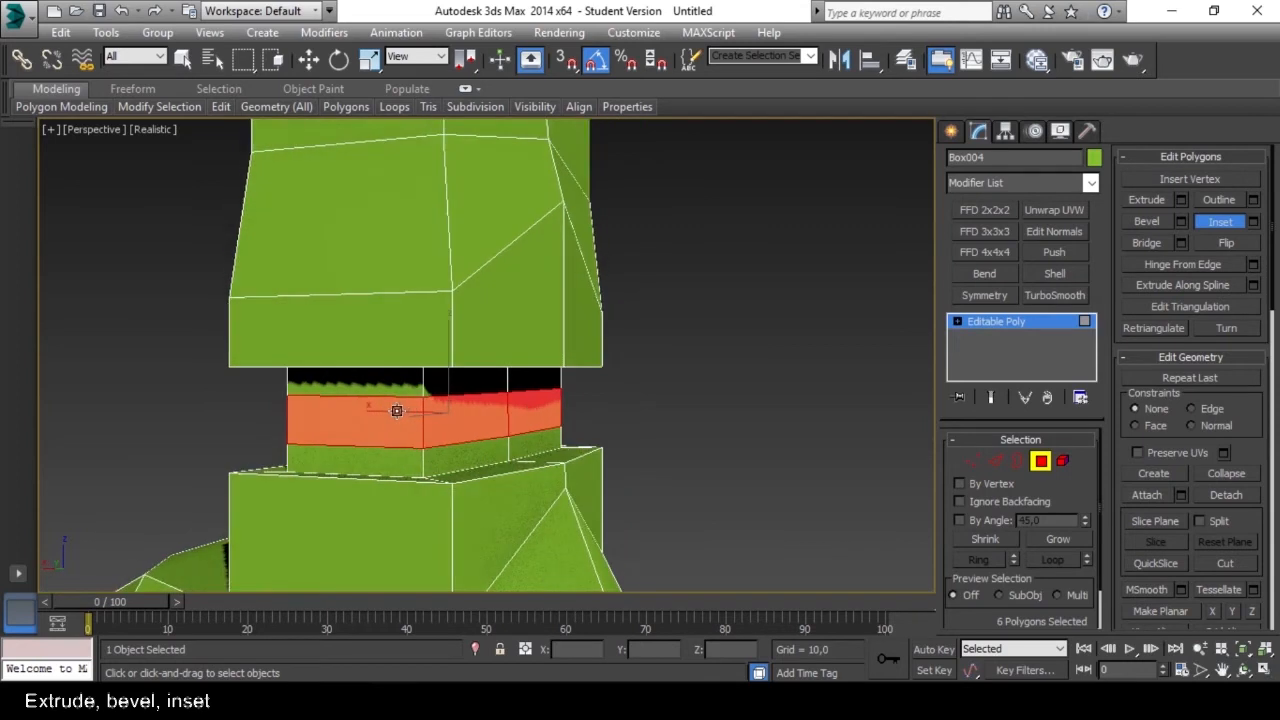
{"action": "left_click", "coordinate": [1152, 200]}
{"action": "left_click_drag", "start_coordinate": [468, 407], "coordinate": [465, 427]}
{"action": "mouse_move", "coordinate": [465, 427]}
{"action": "middle_mouse_down", "text": "alt"}
{"action": "mouse_move", "coordinate": [745, 425]}
{"action": "mouse_move", "coordinate": [411, 425]}
{"action": "mouse_move", "coordinate": [429, 410]}
{"action": "mouse_move", "coordinate": [480, 417]}
{"action": "middle_mouse_up", "text": "alt"}
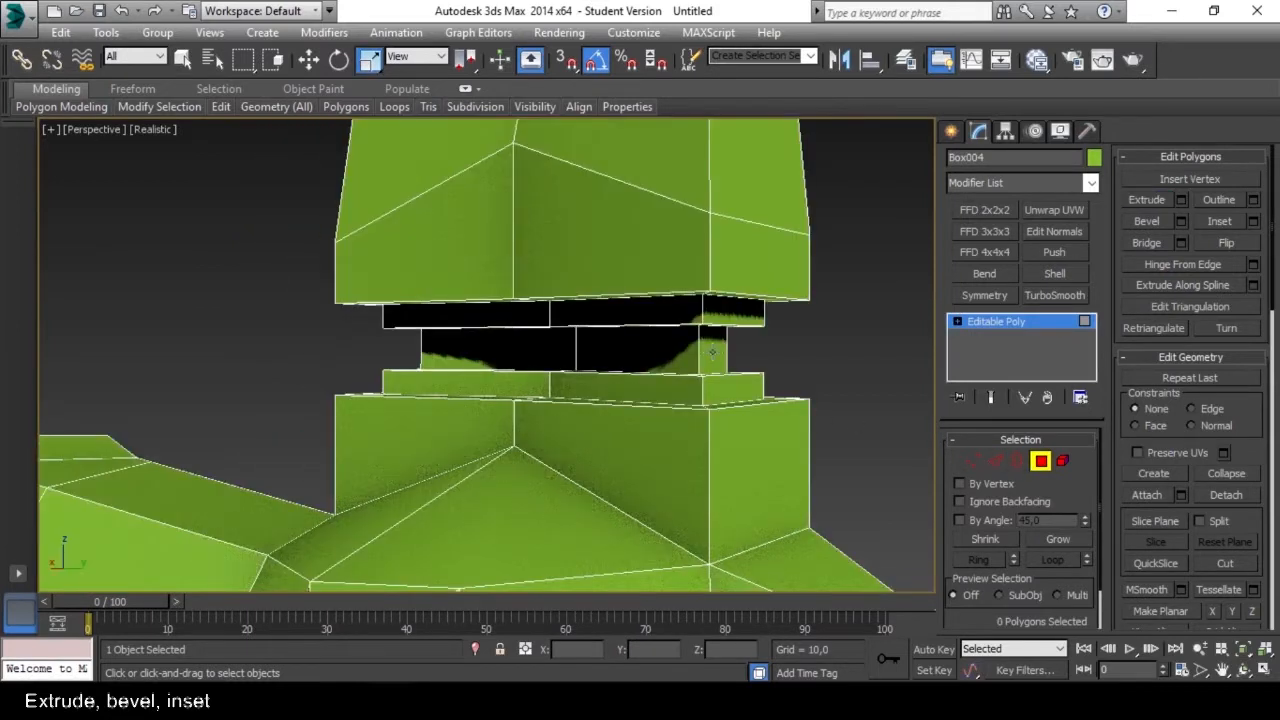
Select the complete loop of six polygons at the innermost level of the shaft's recess.
{"action": "left_click", "coordinate": [713, 356]}
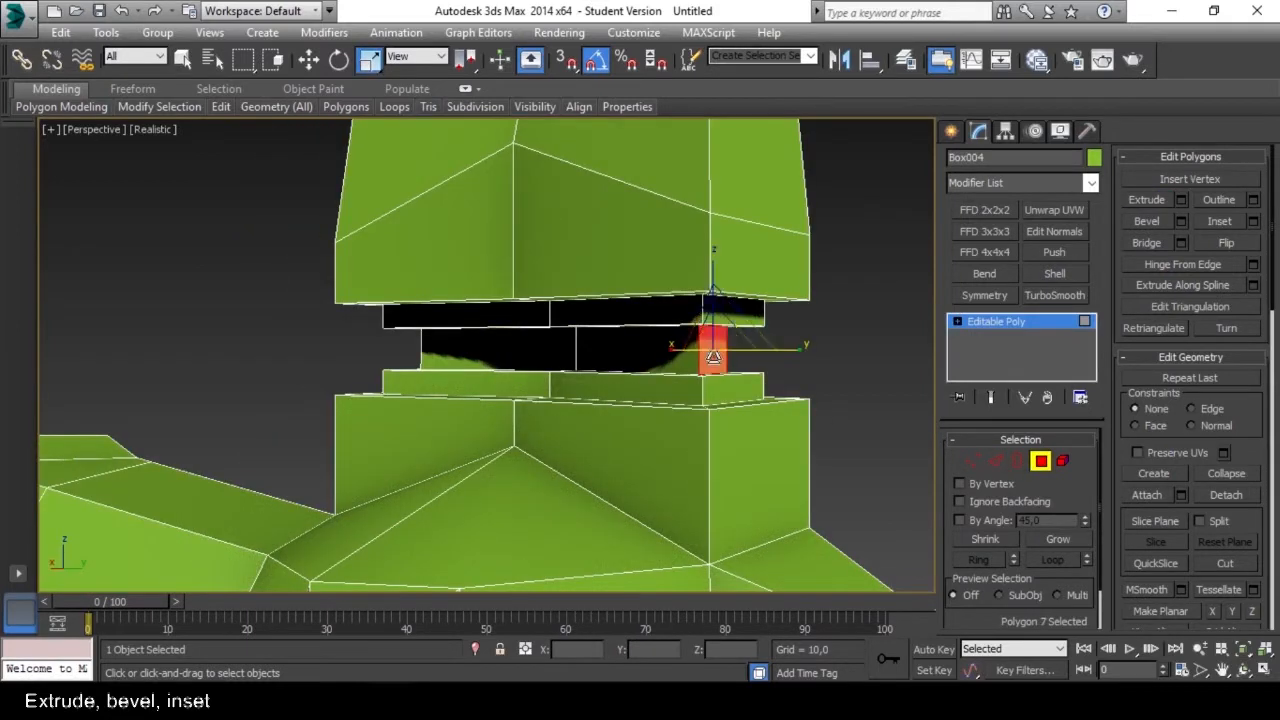
{"action": "middle_click_drag", "start_coordinate": [713, 356], "coordinate": [679, 370], "text": "alt"}
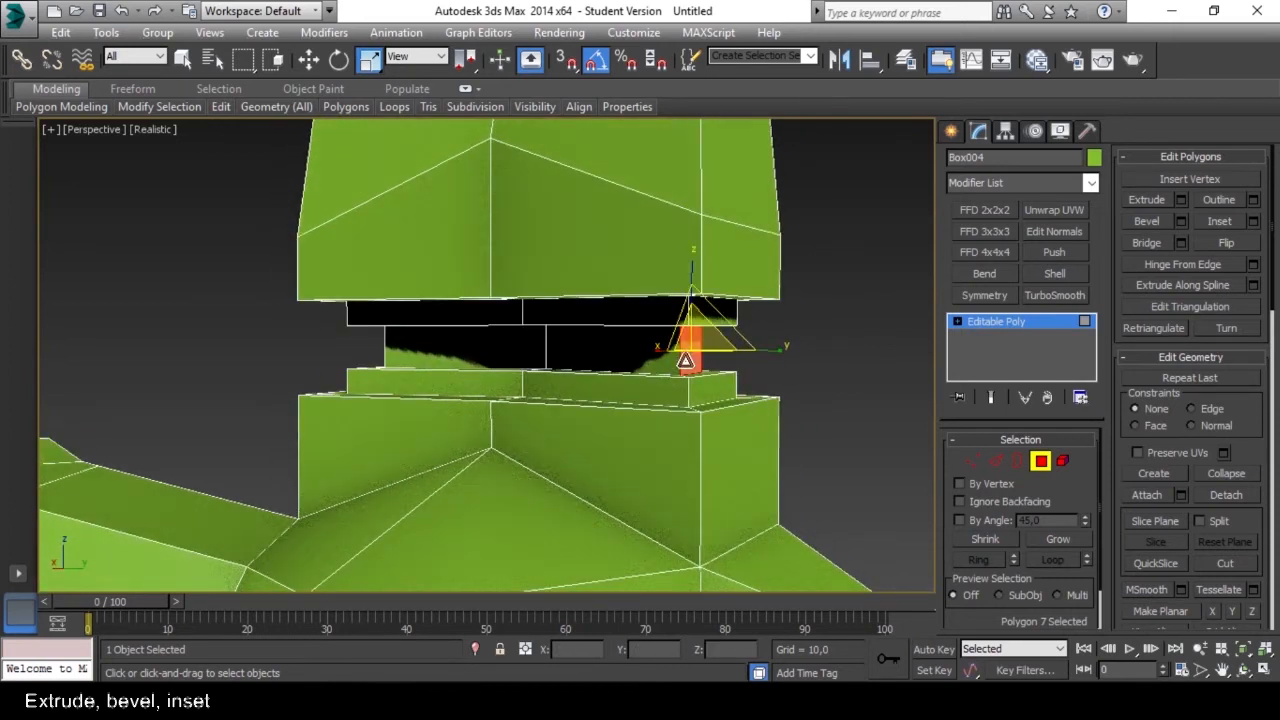
{"action": "key", "text": "w"}
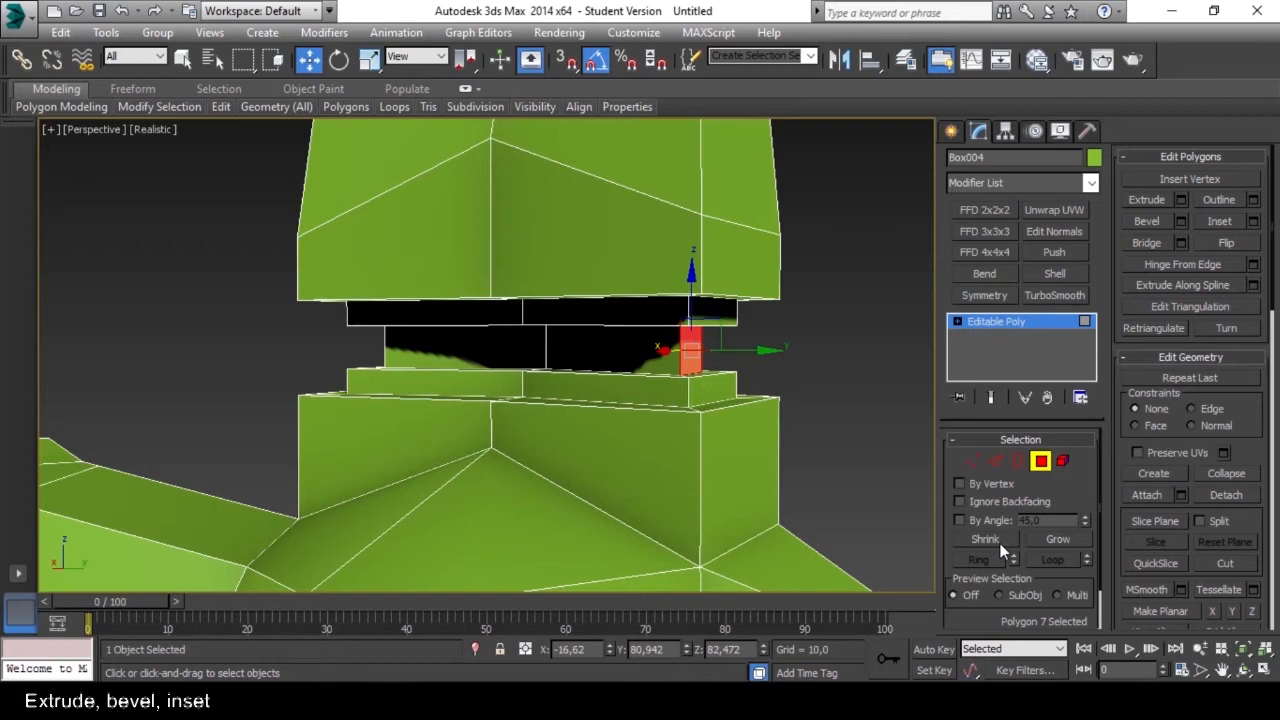
{"action": "left_click", "coordinate": [633, 349], "text": "shift"}
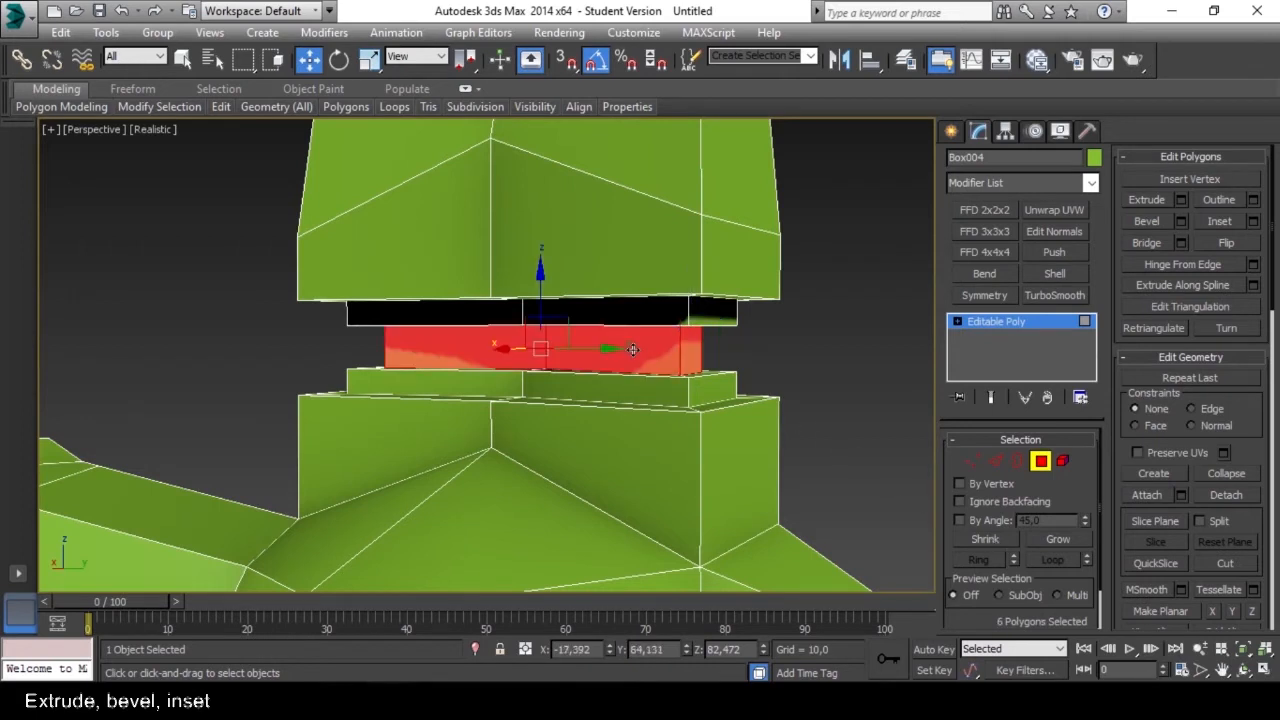
{"action": "middle_click_drag", "start_coordinate": [702, 380], "coordinate": [642, 359], "text": "alt"}
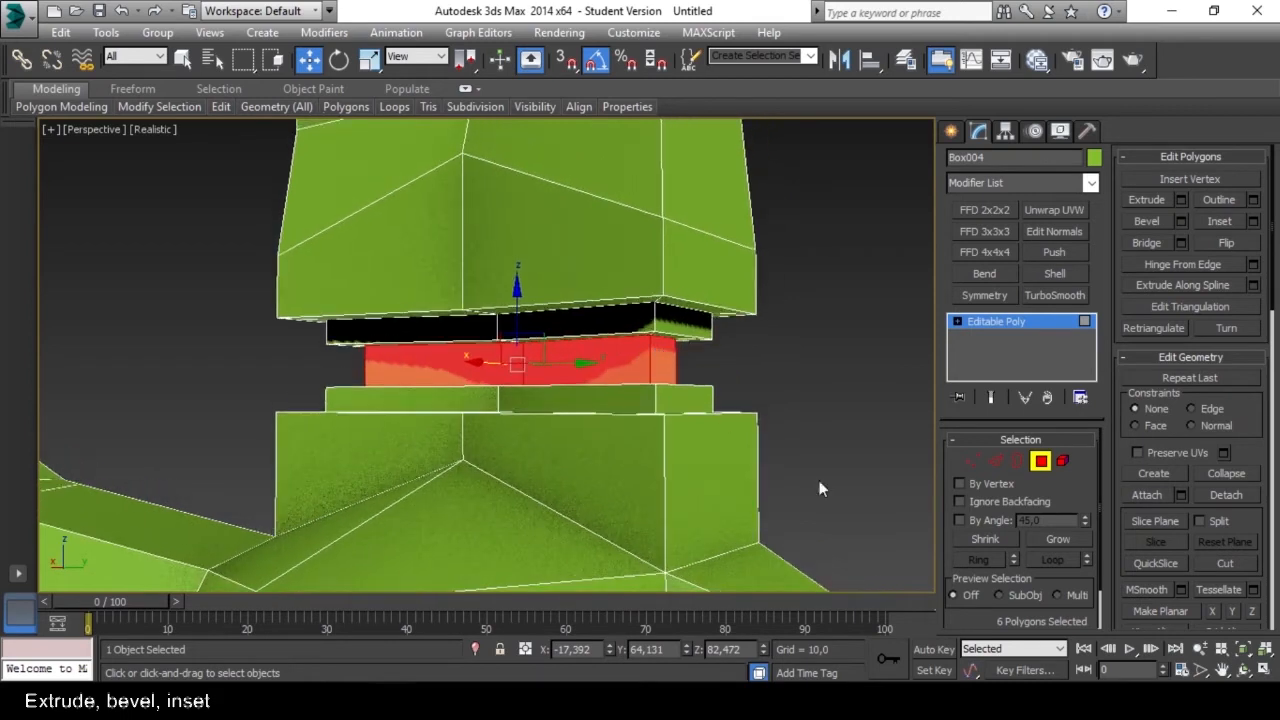
Grow the selection twice to cover the whole stepped recess and delete the selected polygons.
{"action": "left_click", "coordinate": [1047, 540]}
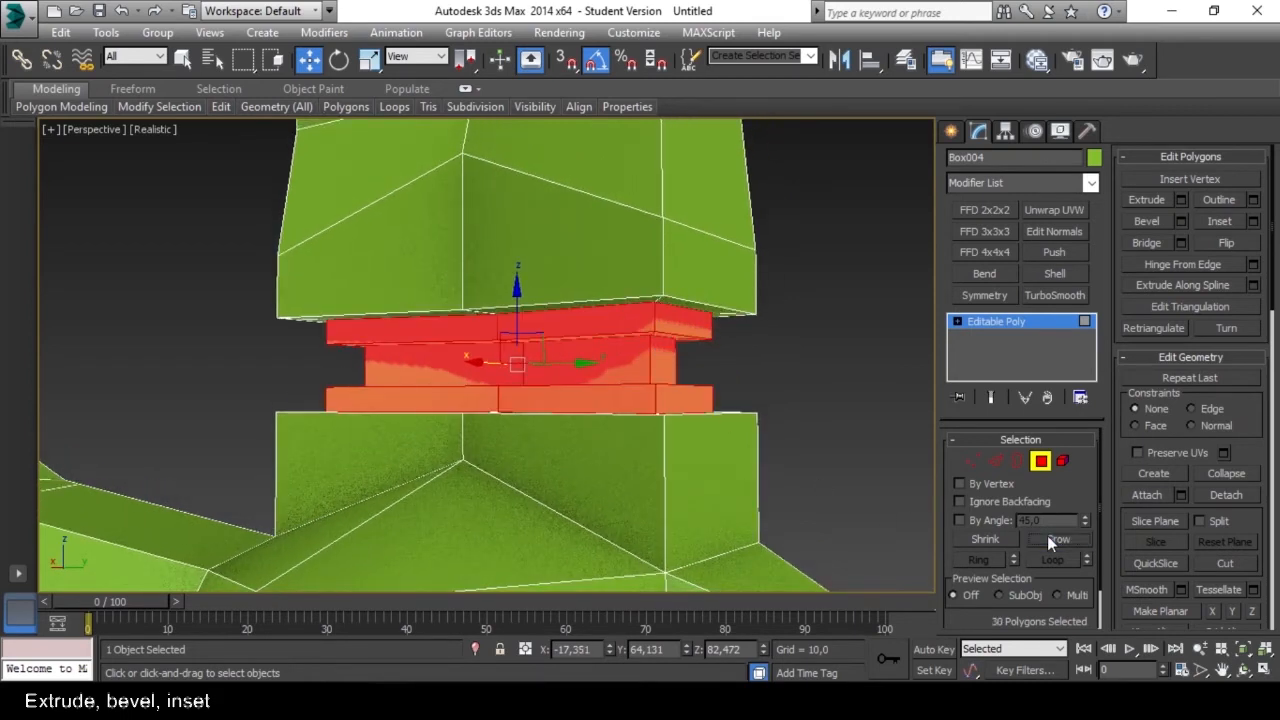
{"action": "left_click", "coordinate": [1047, 540]}
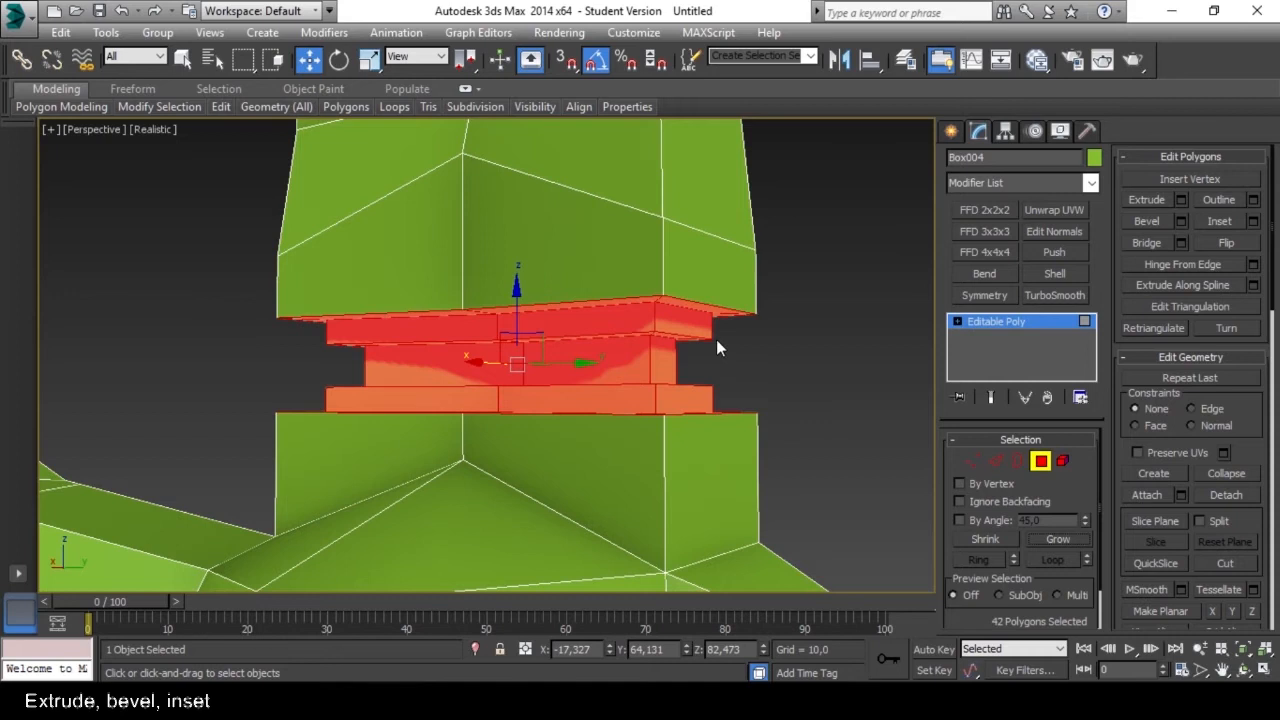
{"action": "middle_click_drag", "start_coordinate": [773, 350], "coordinate": [810, 424], "text": "alt"}
{"action": "key", "text": "Delete"}
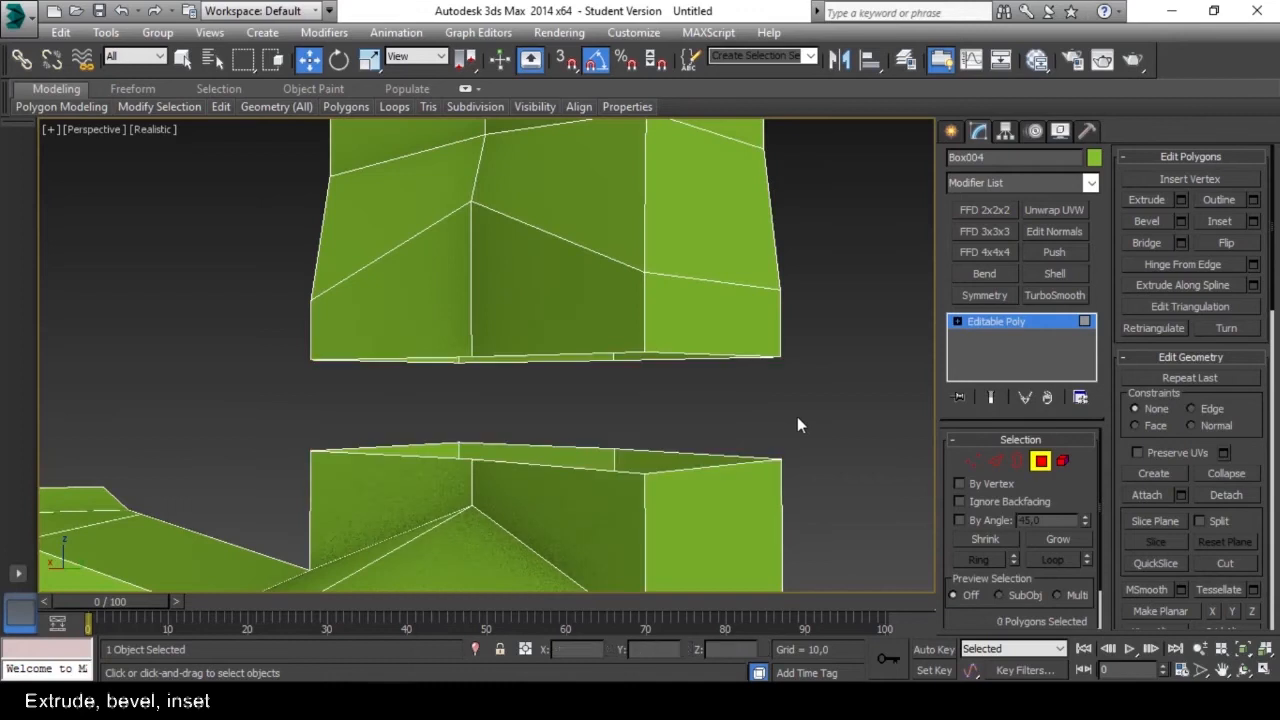
{"action": "middle_click_drag", "start_coordinate": [665, 442], "coordinate": [694, 428], "text": "alt"}
Select the two facing open borders of the separated shaft and bridge the gap between them.
{"action": "key", "text": "5"}
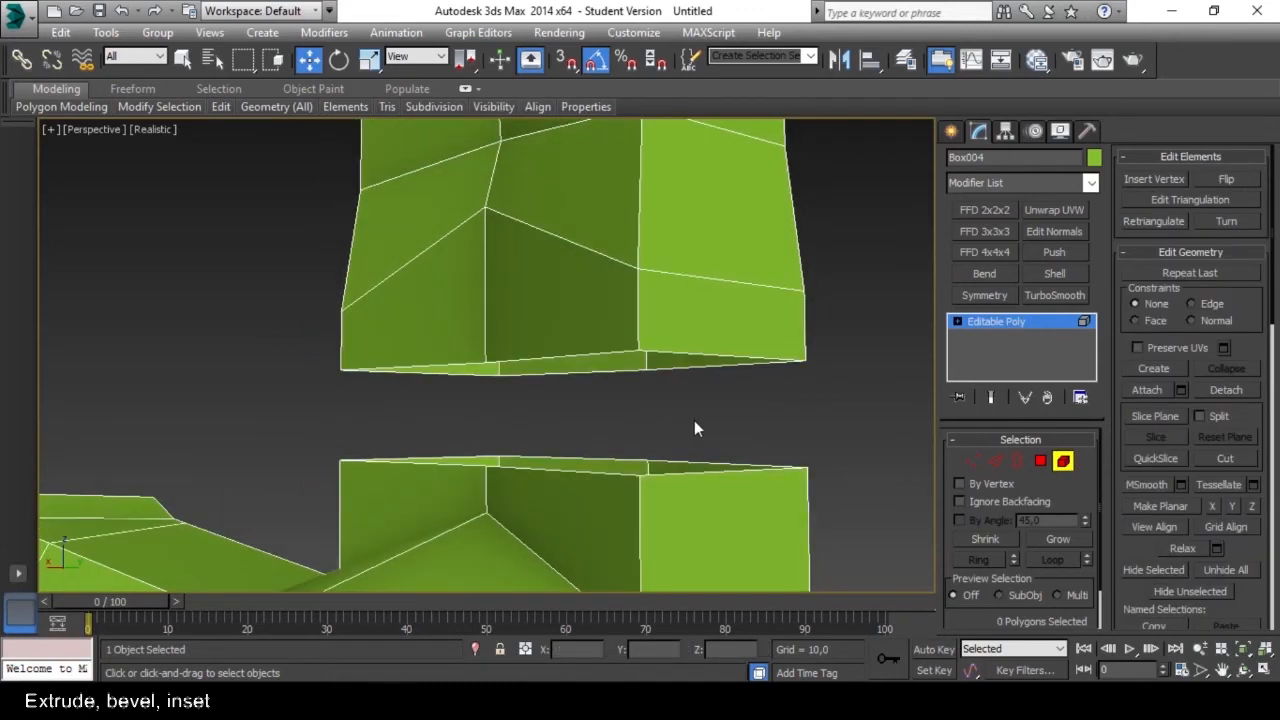
{"action": "left_click", "coordinate": [1017, 462]}
{"action": "left_click", "coordinate": [736, 357]}
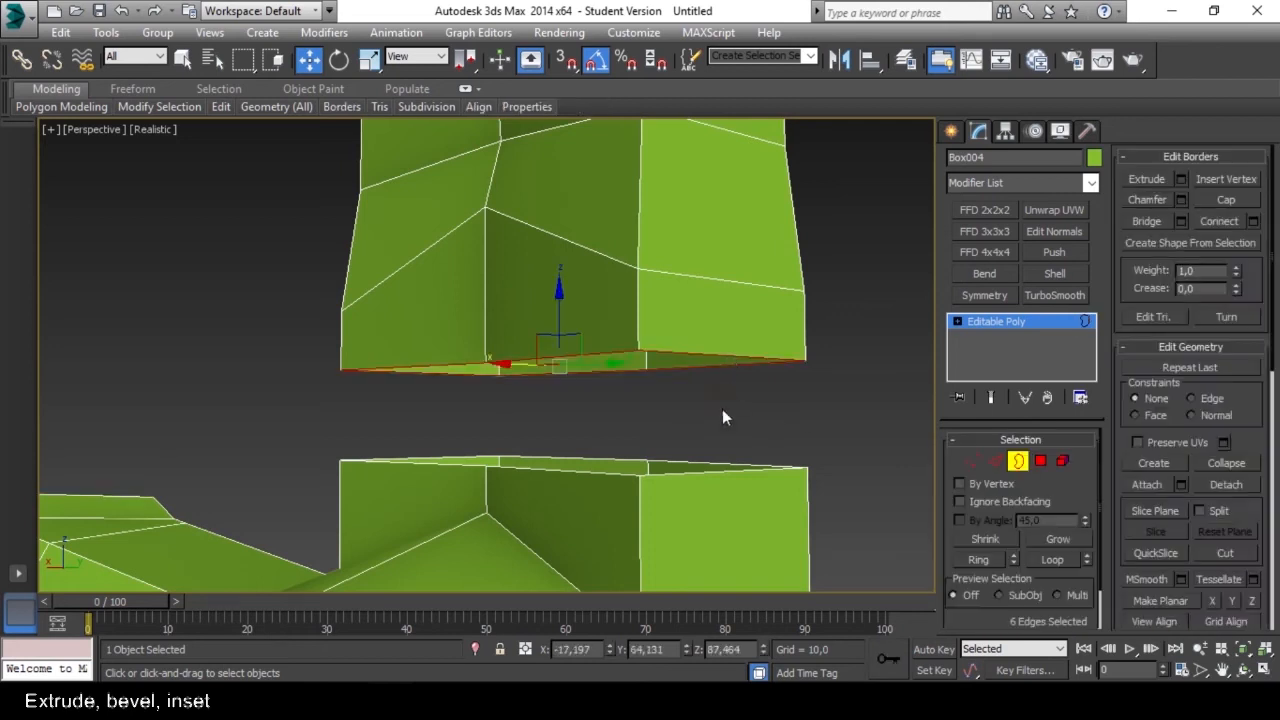
{"action": "middle_click_drag", "start_coordinate": [723, 417], "coordinate": [651, 423], "text": "alt"}
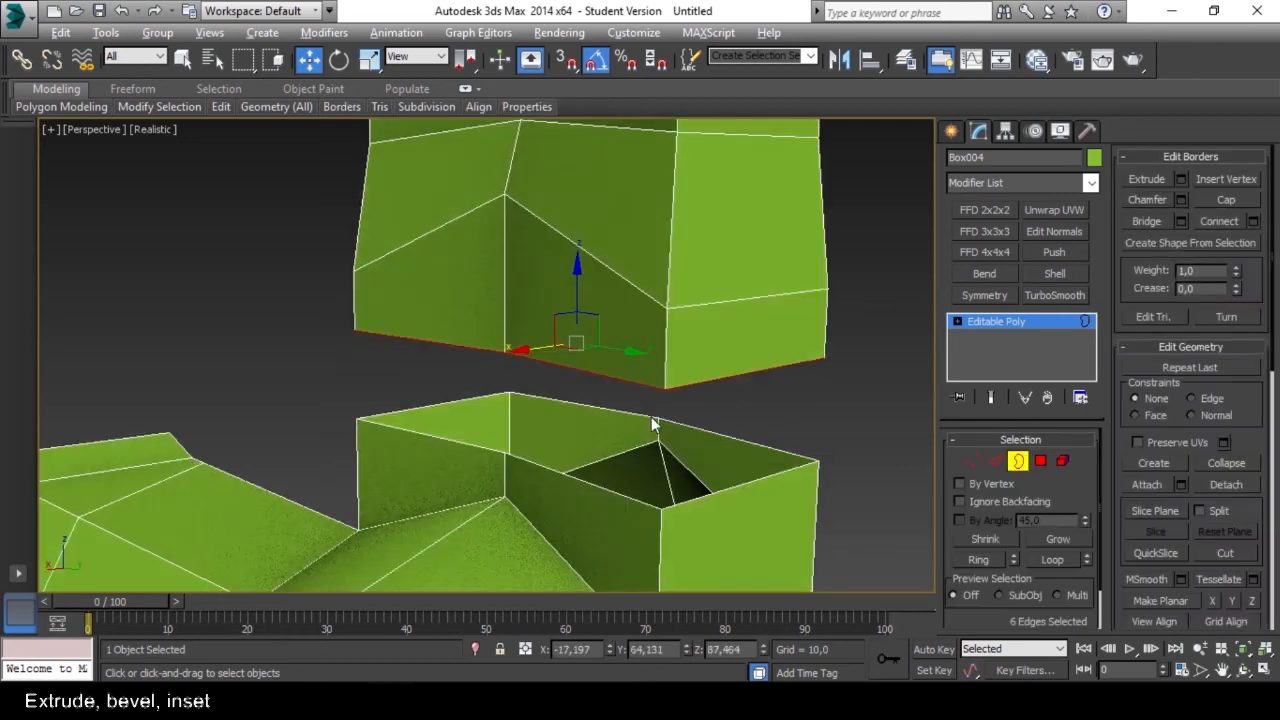
{"action": "left_click", "coordinate": [745, 483], "text": "ctrl"}
{"action": "middle_click_drag", "start_coordinate": [740, 482], "coordinate": [708, 461], "text": "alt"}
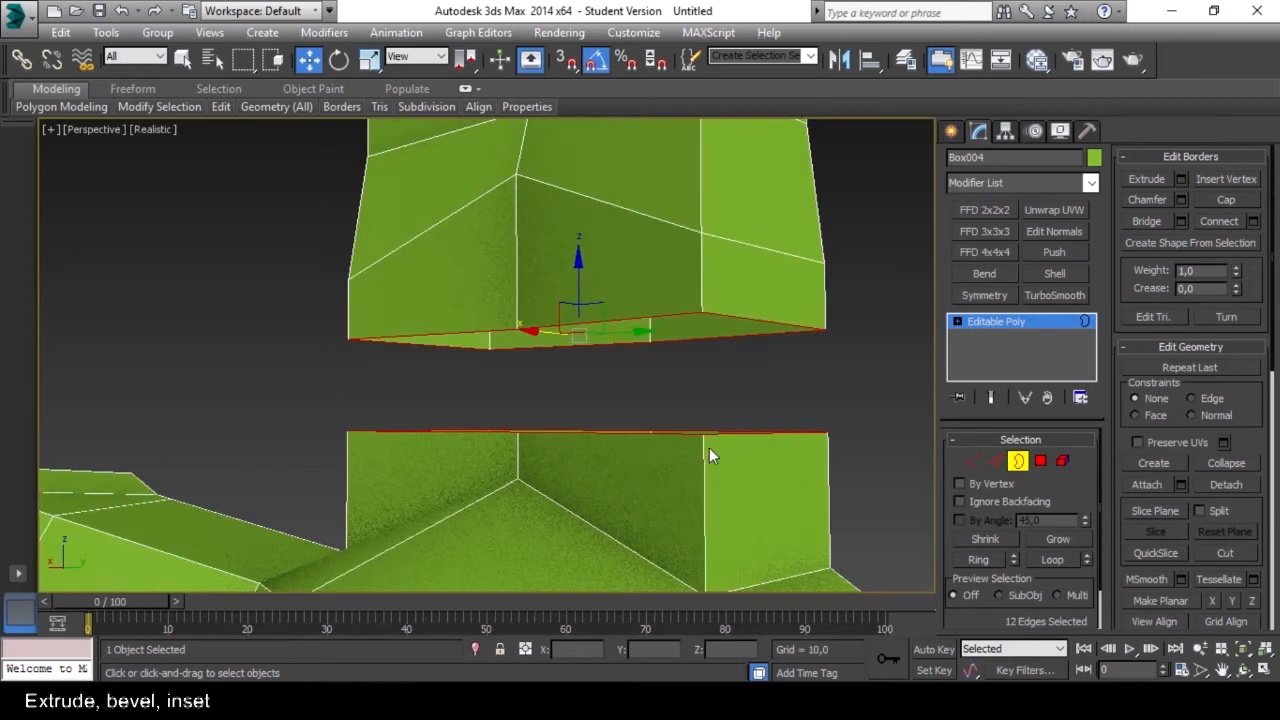
{"action": "left_click", "coordinate": [1146, 224]}
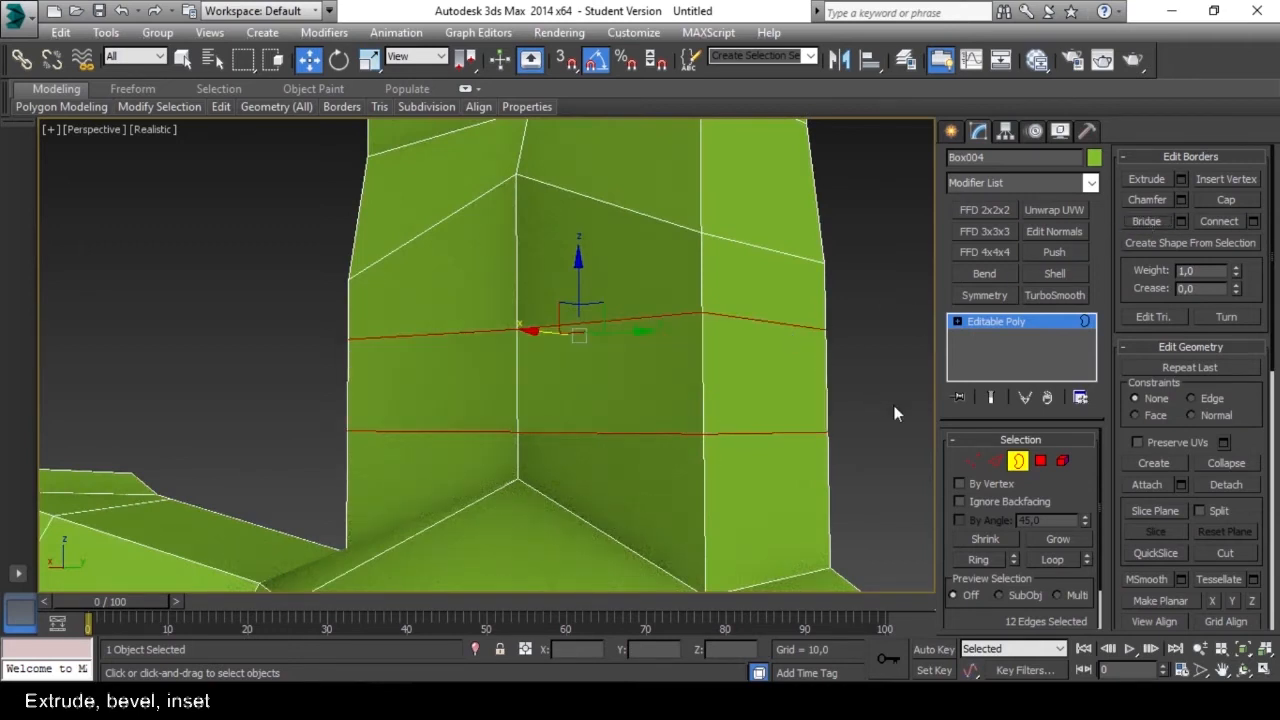
{"action": "left_click", "coordinate": [1017, 462]}
{"action": "middle_click_drag", "start_coordinate": [790, 370], "coordinate": [803, 413], "text": "alt"}
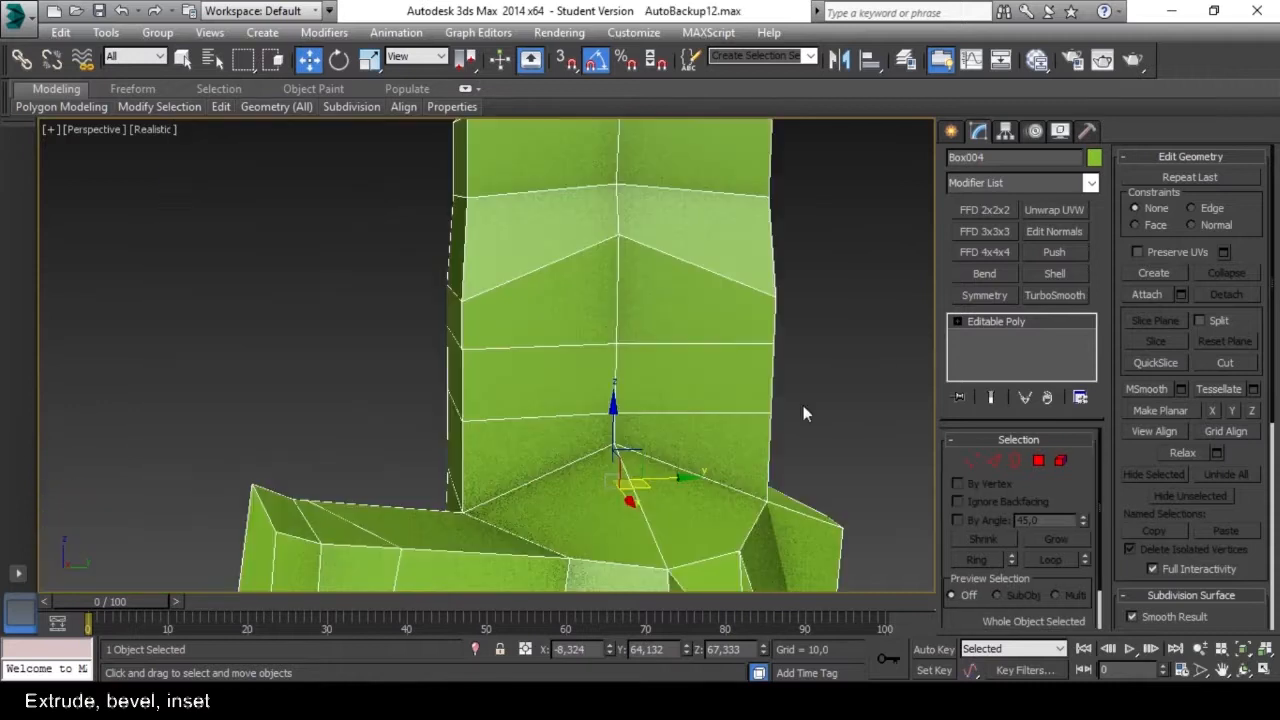
Select the two adjacent polygons in the shaft band above the foot and check their smoothing group assignment.
{"action": "left_click", "coordinate": [803, 408]}
{"action": "middle_click_drag", "start_coordinate": [666, 391], "coordinate": [633, 397], "text": "alt"}
{"action": "middle_click_drag", "start_coordinate": [525, 356], "coordinate": [623, 363], "text": "alt"}
{"action": "left_click", "coordinate": [678, 368]}
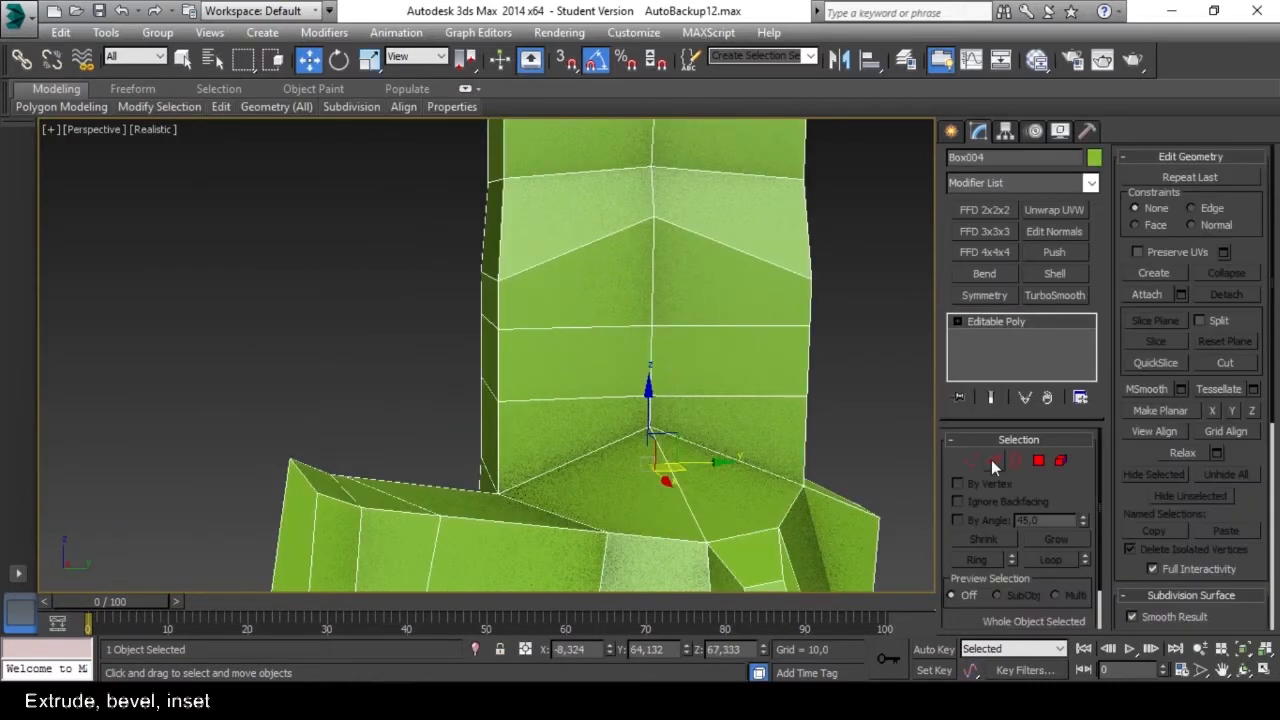
{"action": "left_click", "coordinate": [1038, 460]}
{"action": "left_click", "coordinate": [688, 369]}
{"action": "left_click", "coordinate": [616, 364], "text": "ctrl"}
{"action": "middle_click_drag", "start_coordinate": [758, 412], "coordinate": [737, 408], "text": "alt"}
{"action": "left_click_drag", "start_coordinate": [1254, 525], "coordinate": [1266, 201]}
{"action": "left_click_drag", "start_coordinate": [1262, 460], "coordinate": [1274, 255]}
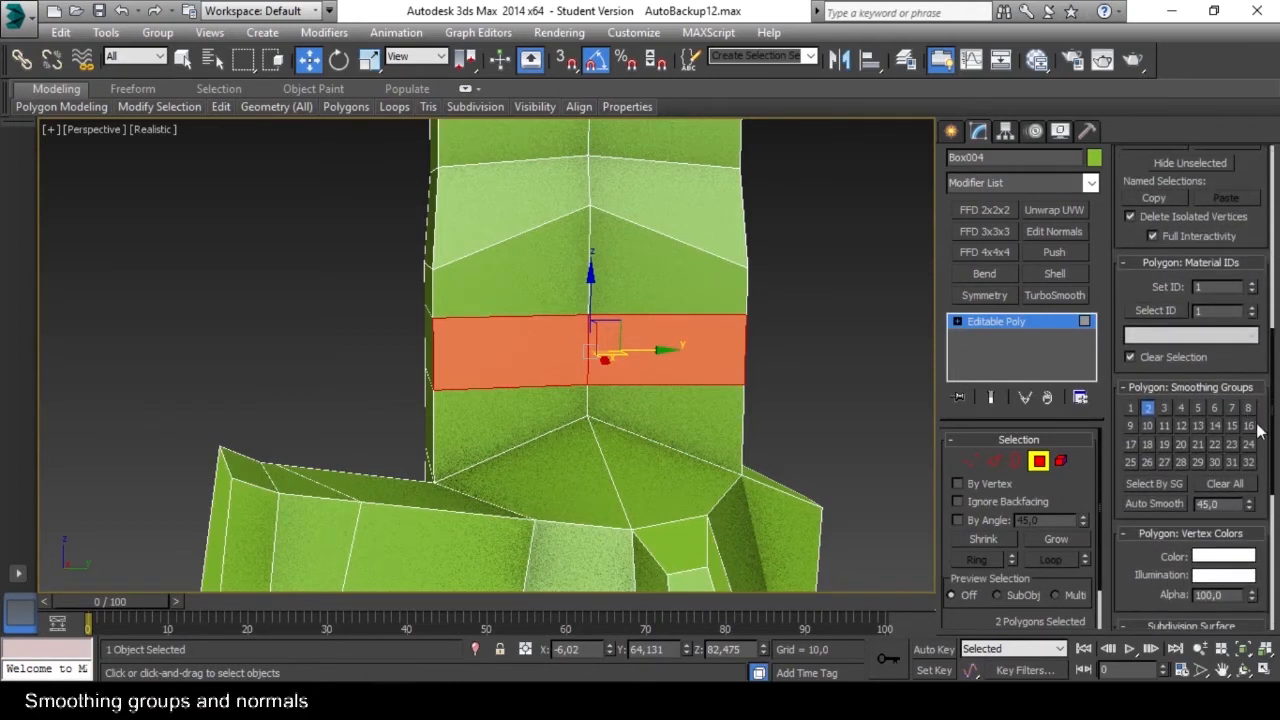
{"action": "left_click_drag", "start_coordinate": [1262, 441], "coordinate": [1207, 437]}
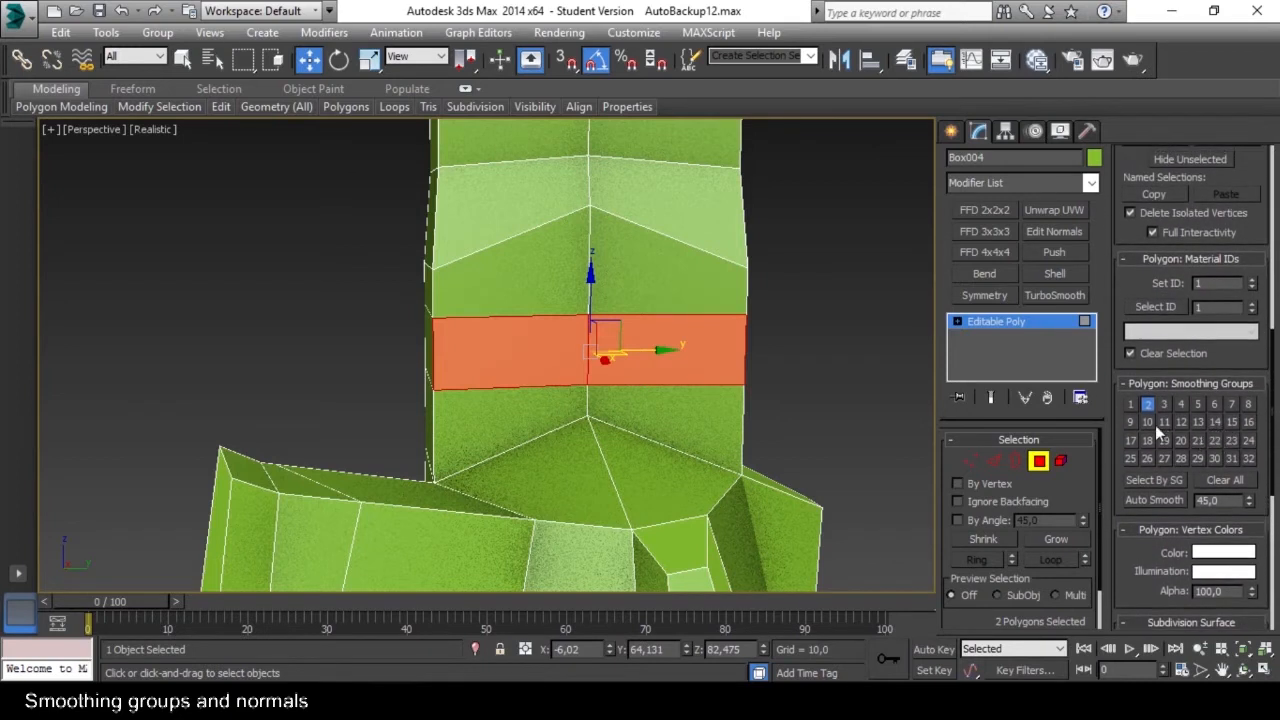
{"action": "left_click", "coordinate": [1148, 406]}
Deselect everything and inspect the shading of the shaft and foot from several sides without the edge display.
{"action": "left_click", "coordinate": [832, 380]}
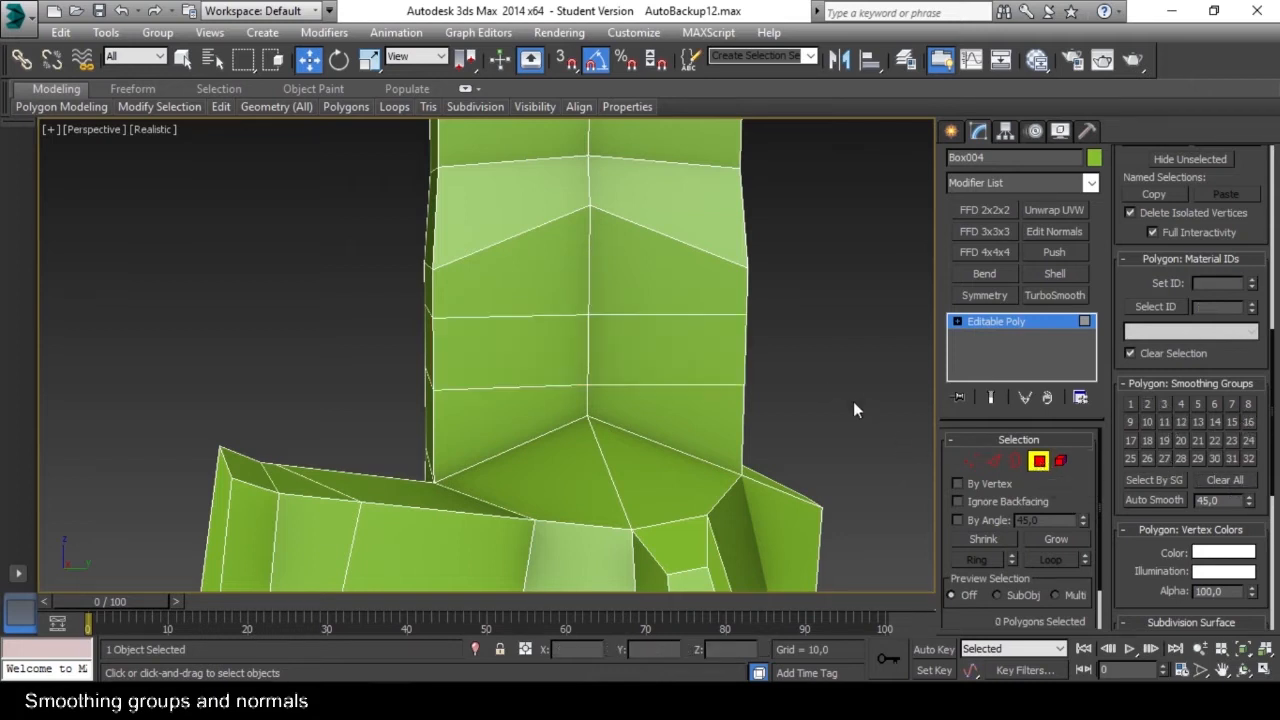
{"action": "left_click", "coordinate": [1040, 460]}
{"action": "left_click", "coordinate": [792, 388]}
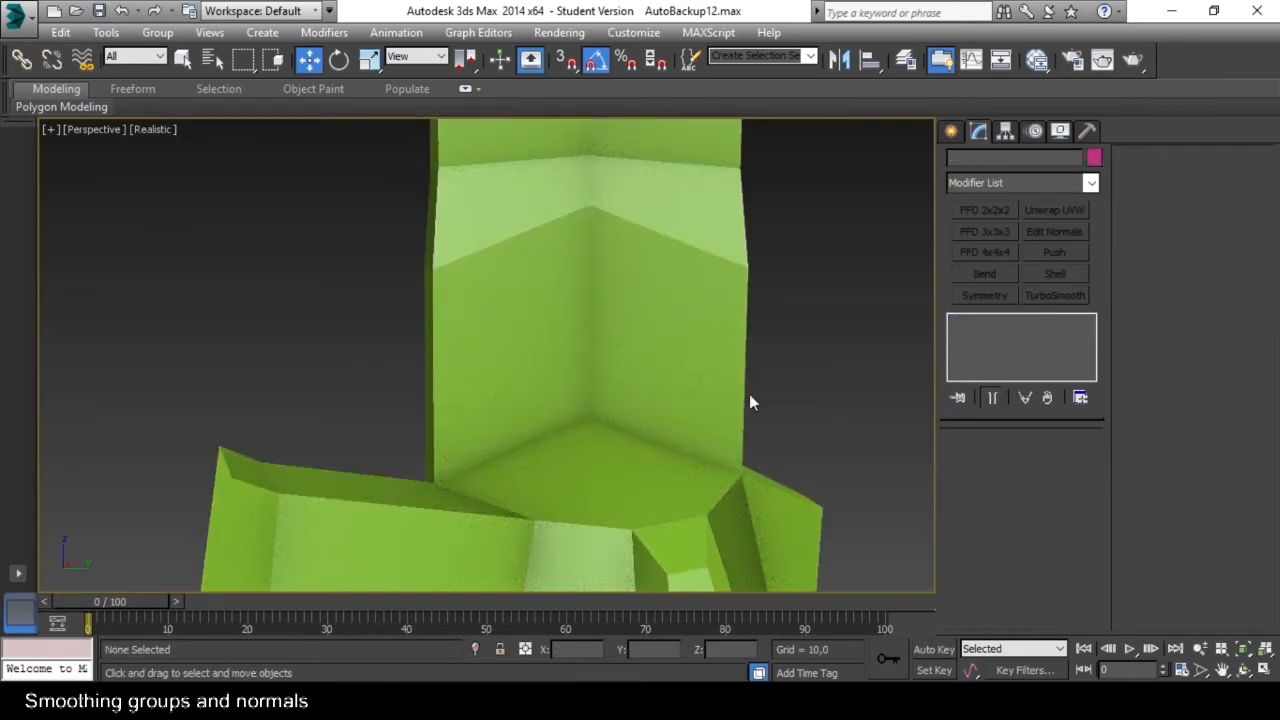
{"action": "middle_click_drag", "start_coordinate": [595, 382], "coordinate": [565, 350]}
{"action": "scroll", "coordinate": [560, 347], "scroll_direction": "up", "scroll_amount": 2}
{"action": "middle_click_drag", "start_coordinate": [495, 282], "coordinate": [480, 340]}
{"action": "left_click", "coordinate": [777, 394]}
{"action": "middle_click_drag", "start_coordinate": [777, 394], "coordinate": [802, 358], "text": "alt"}
{"action": "scroll", "coordinate": [743, 352], "scroll_direction": "up", "scroll_amount": 3}
{"action": "left_click", "coordinate": [857, 359]}
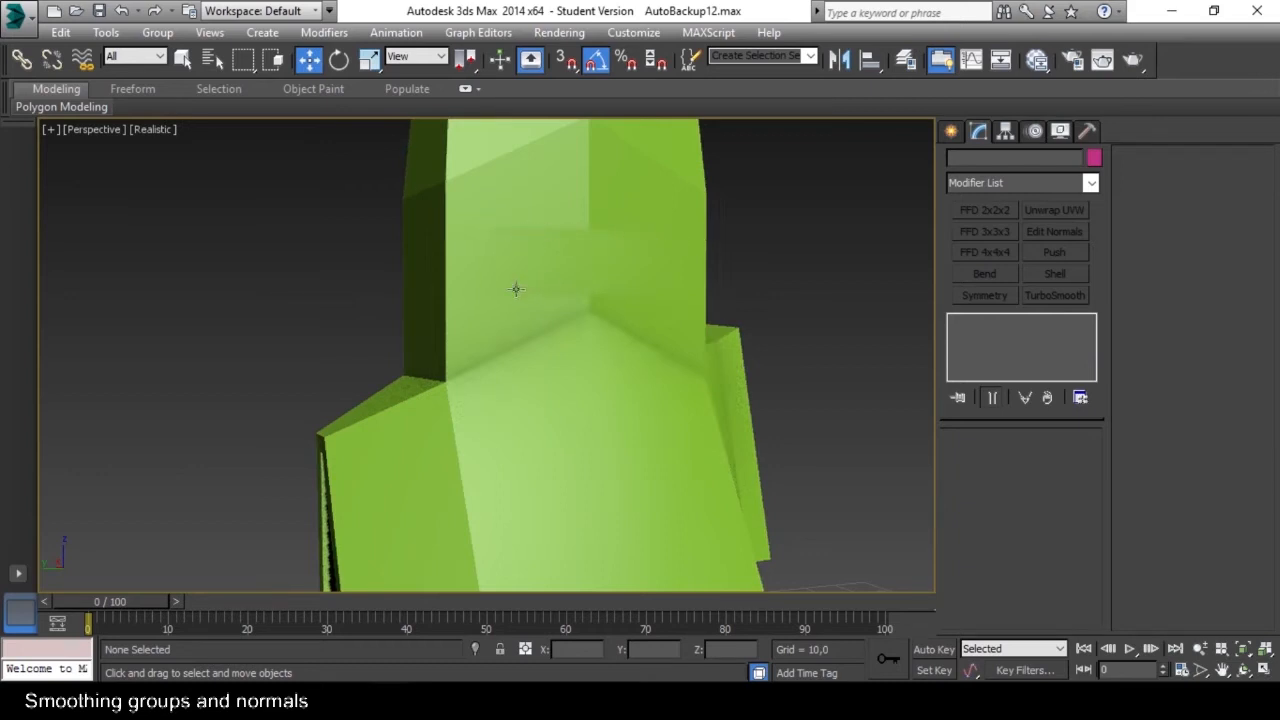
{"action": "middle_click_drag", "start_coordinate": [745, 295], "coordinate": [734, 309], "text": "alt"}
Select the two polygons of the same shaft band on the opposite side and check their smoothing groups.
{"action": "left_click", "coordinate": [634, 349]}
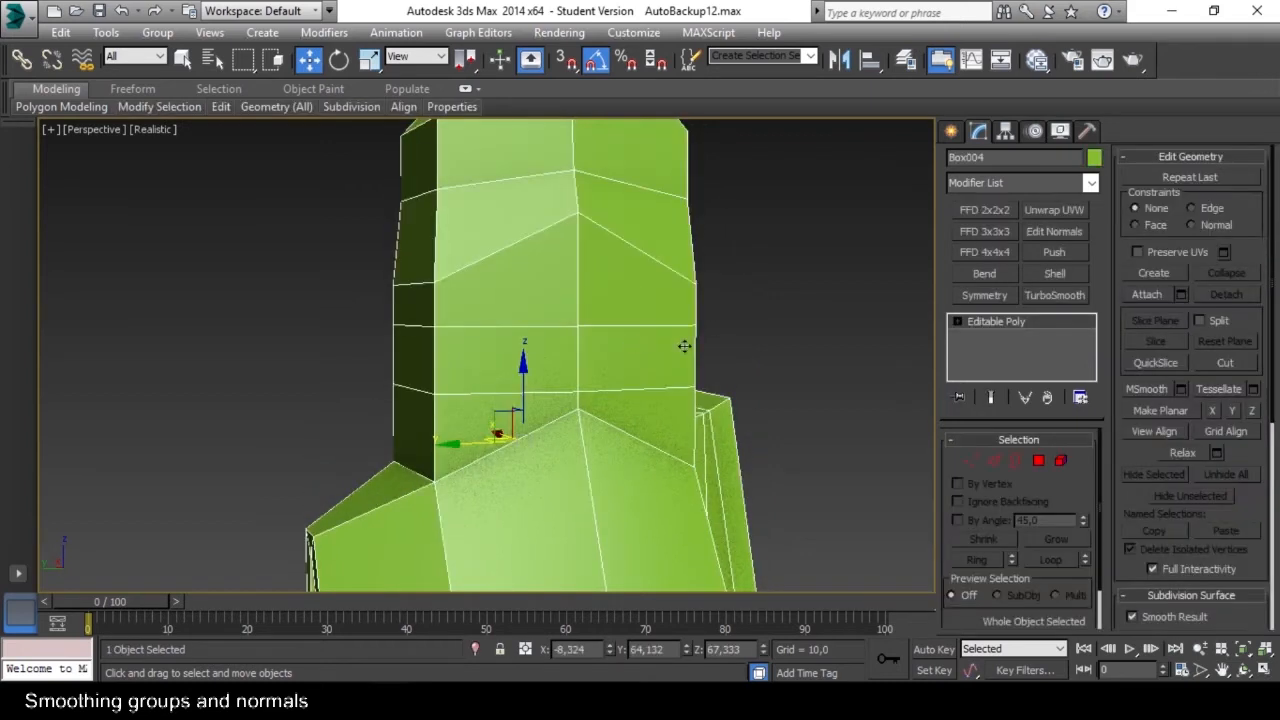
{"action": "left_click", "coordinate": [1040, 461]}
{"action": "left_click", "coordinate": [596, 362]}
{"action": "left_click", "coordinate": [522, 366], "text": "ctrl"}
{"action": "left_click_drag", "start_coordinate": [1258, 453], "coordinate": [1236, 122]}
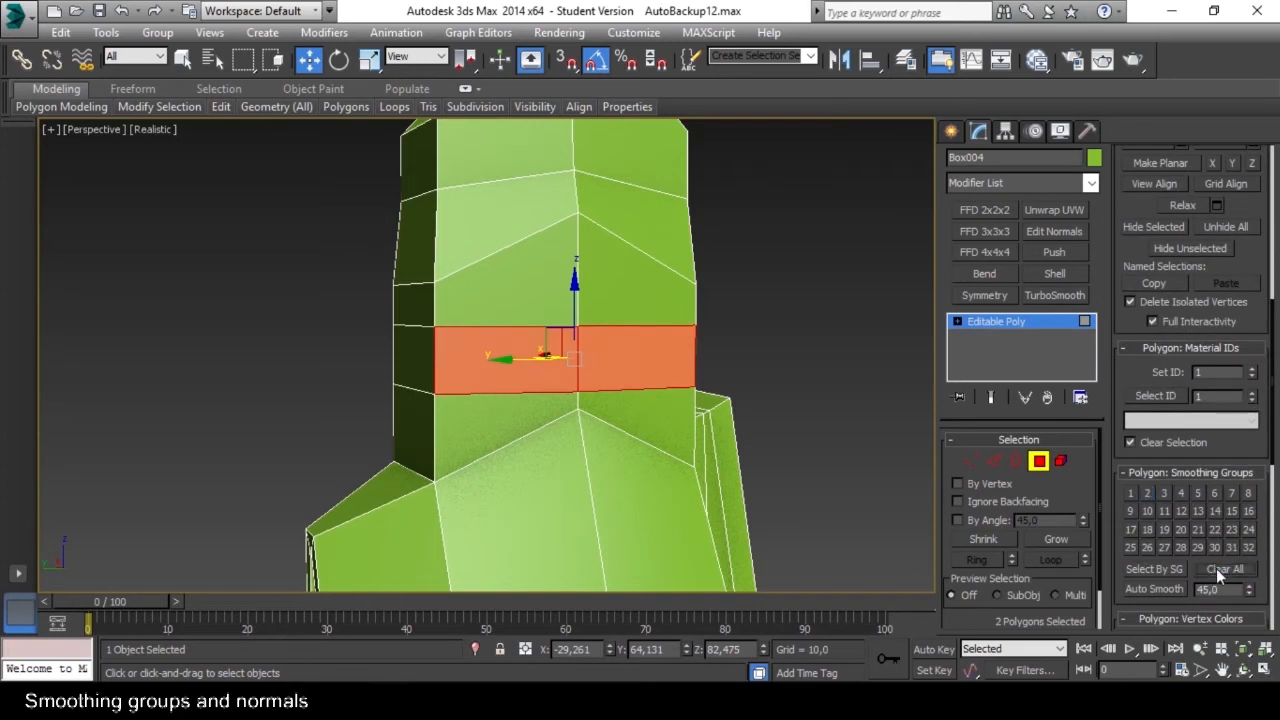
{"action": "left_click", "coordinate": [1040, 461]}
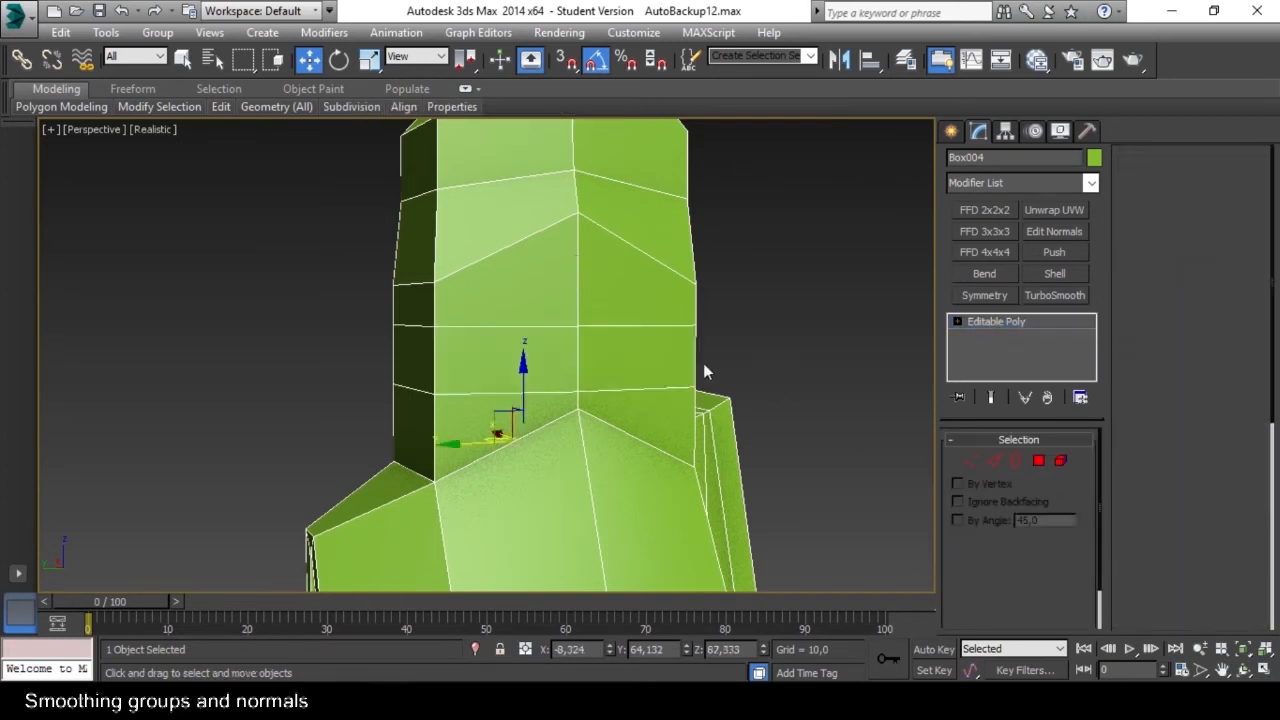
Deselect the mesh and examine how the surface shading looks across the whole model.
{"action": "left_click", "coordinate": [739, 365]}
{"action": "left_click", "coordinate": [633, 344]}
{"action": "middle_click_drag", "start_coordinate": [569, 357], "coordinate": [692, 352], "text": "alt"}
{"action": "left_click", "coordinate": [810, 325]}
{"action": "scroll", "coordinate": [638, 359], "scroll_direction": "down", "scroll_amount": 1}
{"action": "scroll", "coordinate": [638, 359], "scroll_direction": "down", "scroll_amount": 4}
{"action": "middle_click_drag", "start_coordinate": [606, 357], "coordinate": [705, 370], "text": "alt"}
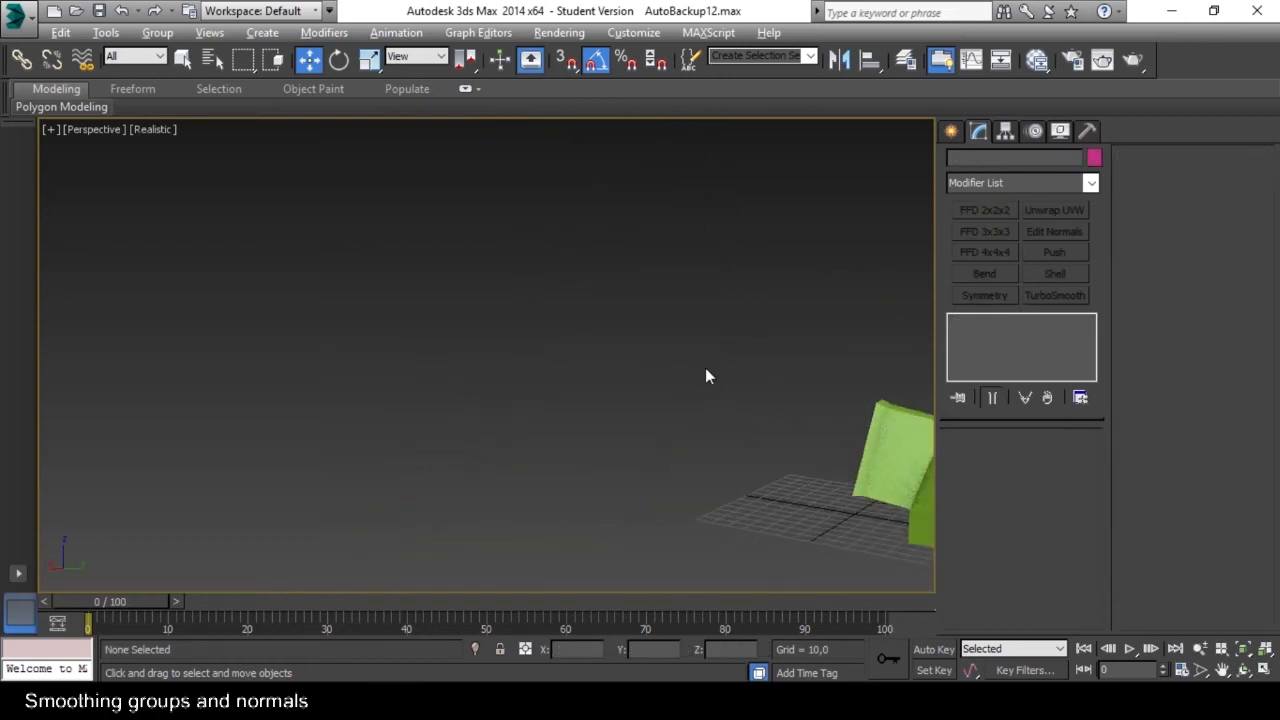
{"action": "middle_click_drag", "start_coordinate": [872, 390], "coordinate": [597, 357]}
Select the whole mesh as an element and review its smoothing group options.
{"action": "left_click", "coordinate": [663, 384]}
{"action": "middle_click_drag", "start_coordinate": [663, 384], "coordinate": [690, 384], "text": "alt"}
{"action": "middle_click_drag", "start_coordinate": [690, 384], "coordinate": [765, 416]}
{"action": "scroll", "coordinate": [598, 381], "scroll_direction": "up", "scroll_amount": 2}
{"action": "left_click", "coordinate": [1064, 466]}
{"action": "left_click", "coordinate": [625, 406]}
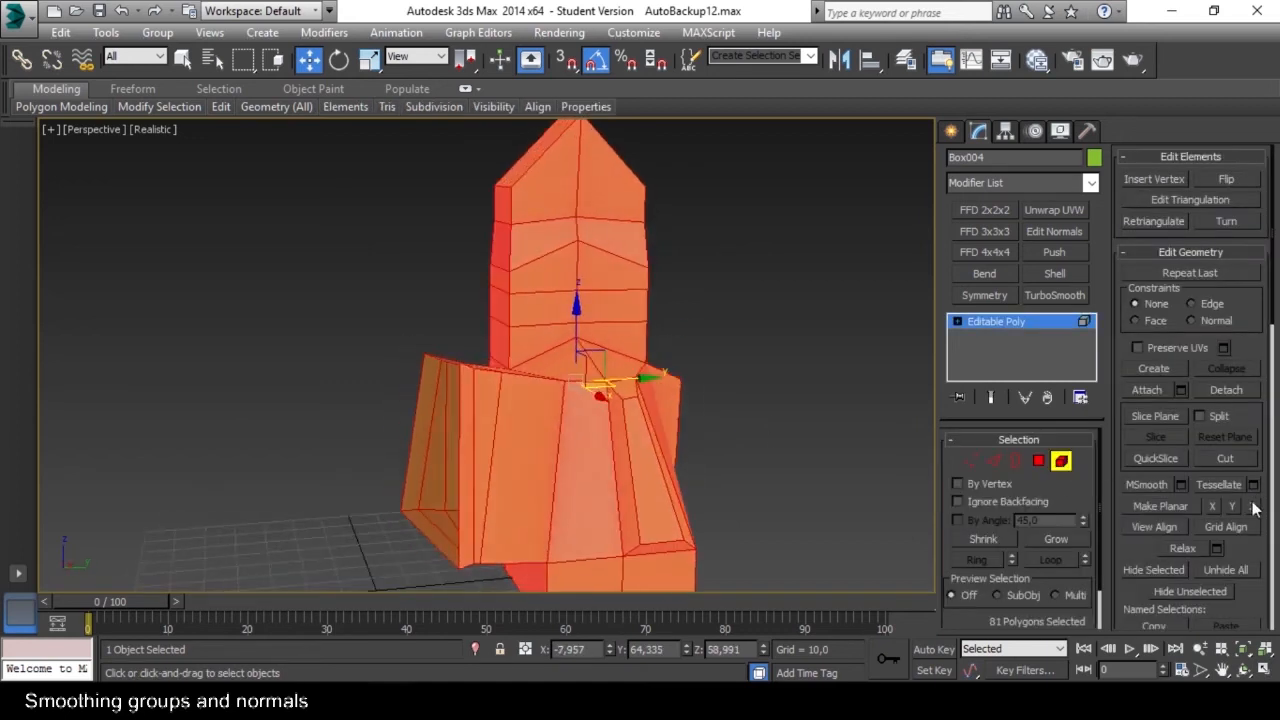
{"action": "scroll", "coordinate": [1257, 554], "scroll_direction": "down", "scroll_amount": 10}
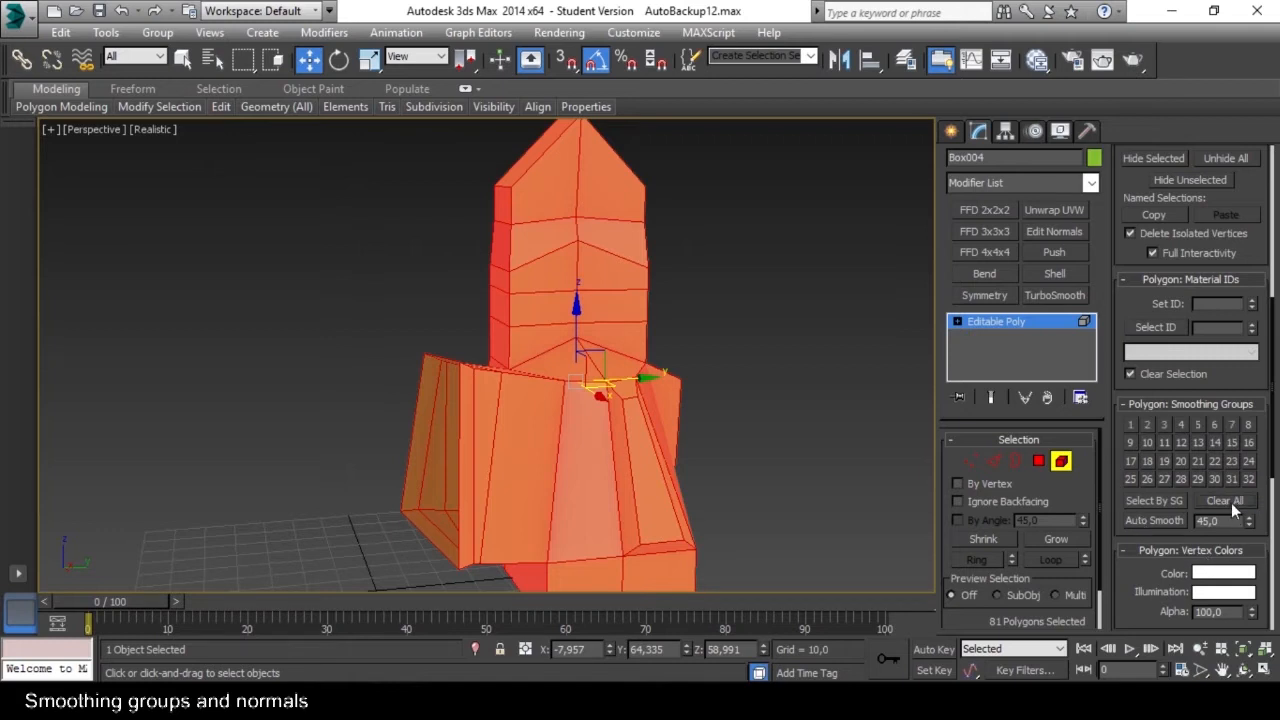
{"action": "left_click", "coordinate": [1061, 461]}
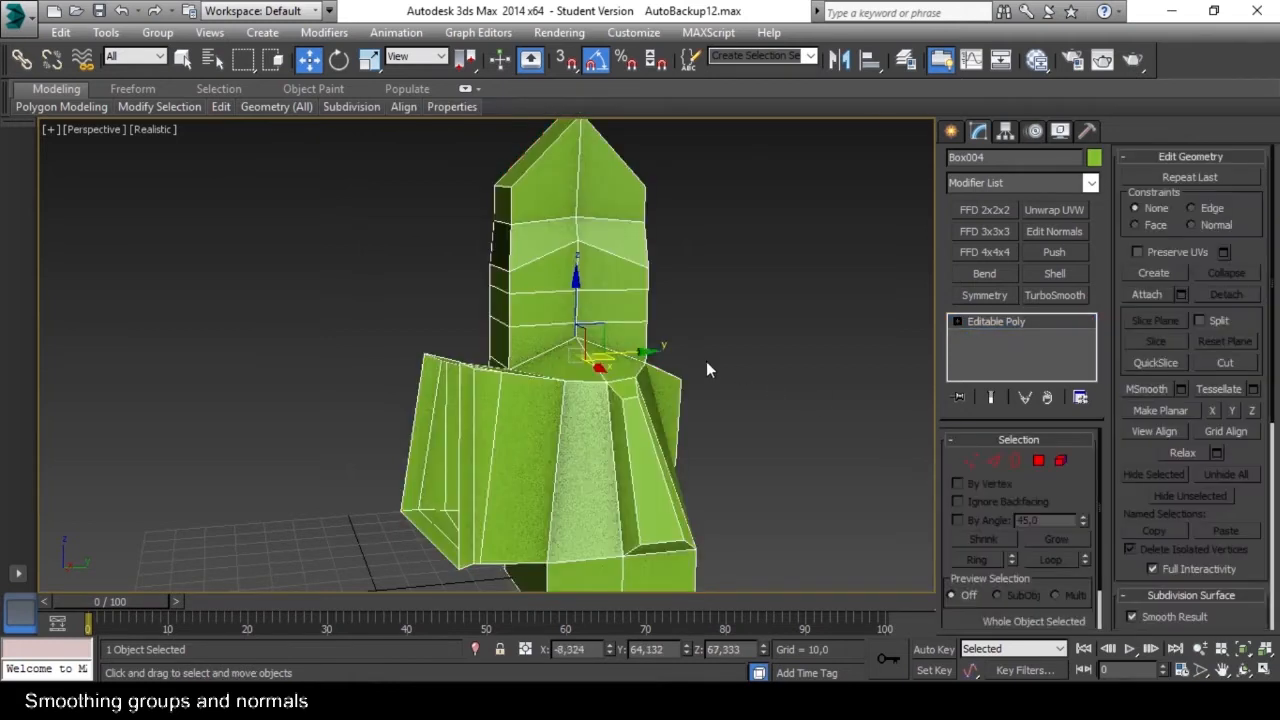
{"action": "left_click", "coordinate": [706, 368]}
{"action": "middle_click_drag", "start_coordinate": [686, 380], "coordinate": [654, 329], "text": "alt"}
{"action": "left_click", "coordinate": [531, 335]}
{"action": "scroll", "coordinate": [691, 369], "scroll_direction": "up", "scroll_amount": 6}
{"action": "middle_click_drag", "start_coordinate": [600, 270], "coordinate": [616, 278], "text": "alt"}
Activate Swift Loop at edge level and preview loop placements across the foot, its base and side block.
{"action": "mouse_move", "coordinate": [221, 107]}
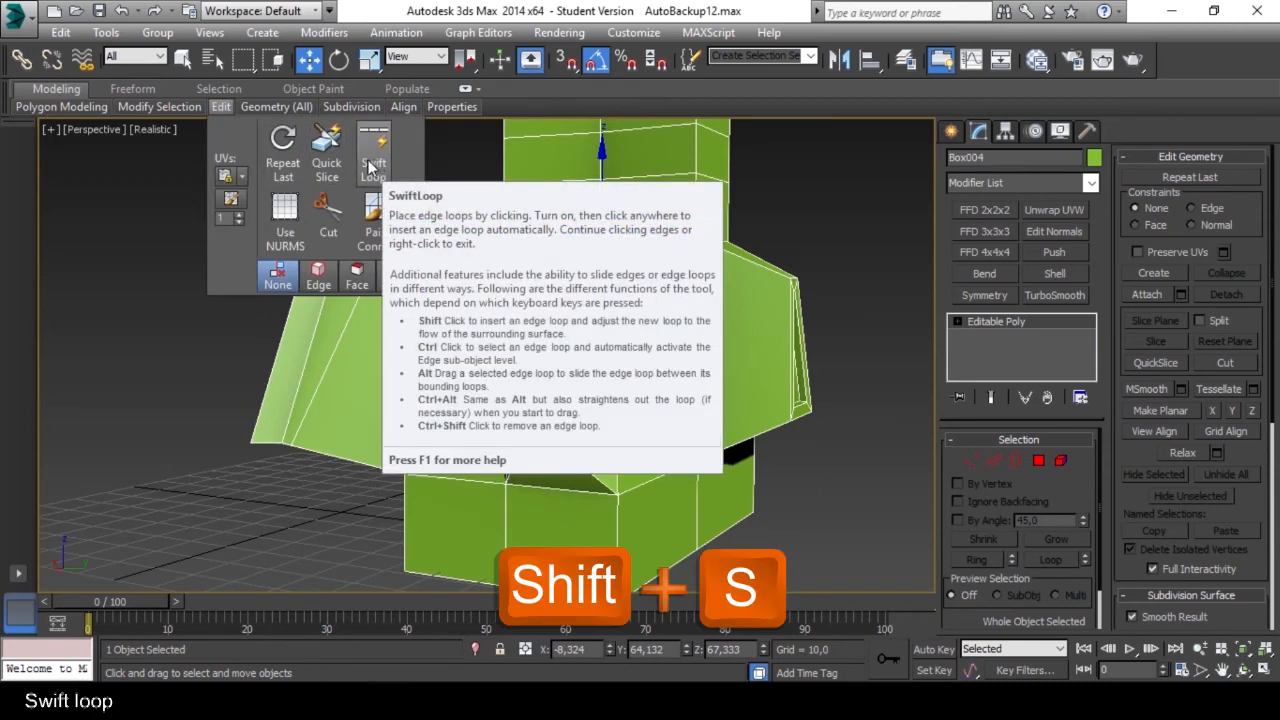
{"action": "left_click", "coordinate": [996, 461]}
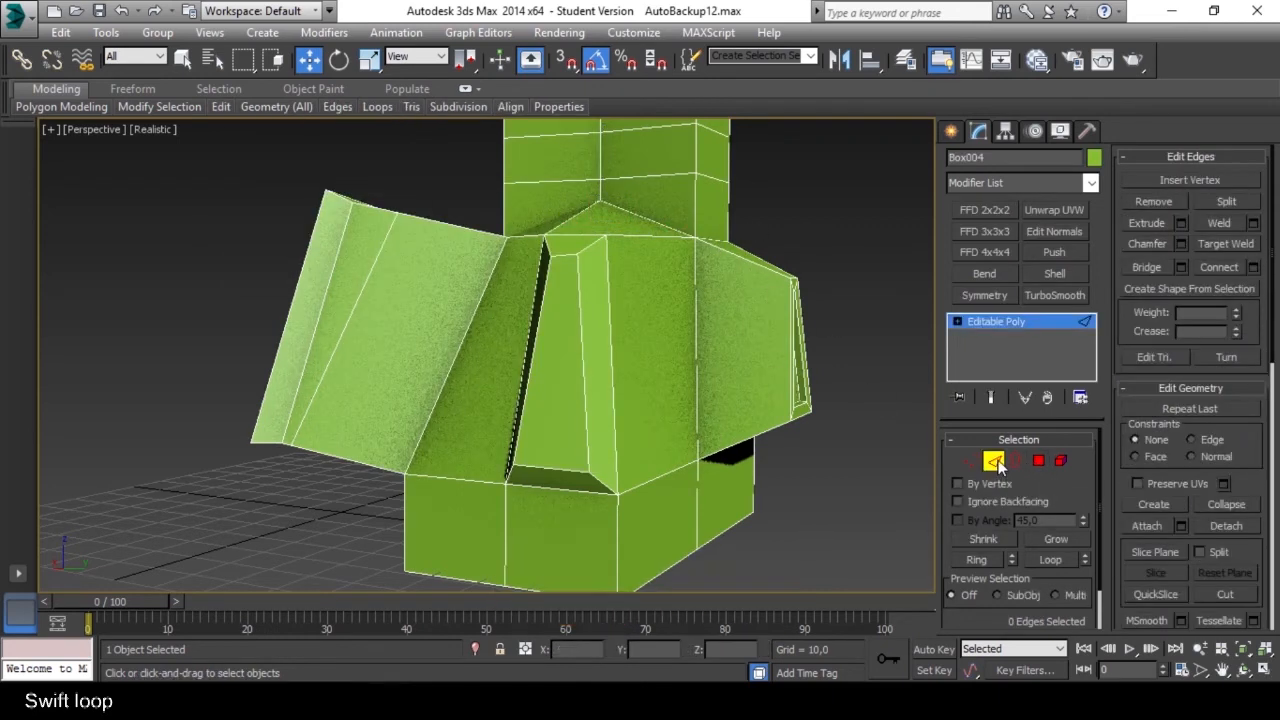
{"action": "middle_click_drag", "start_coordinate": [628, 236], "coordinate": [606, 250], "text": "alt"}
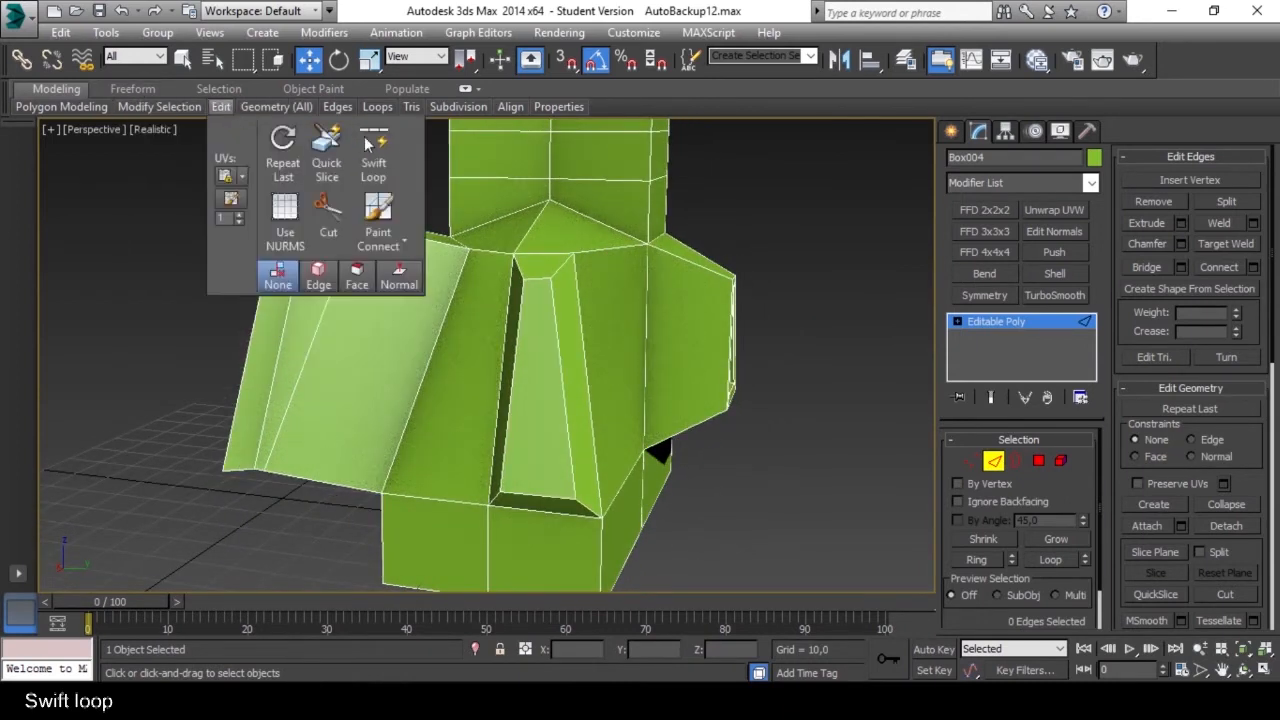
{"action": "left_click", "coordinate": [373, 150]}
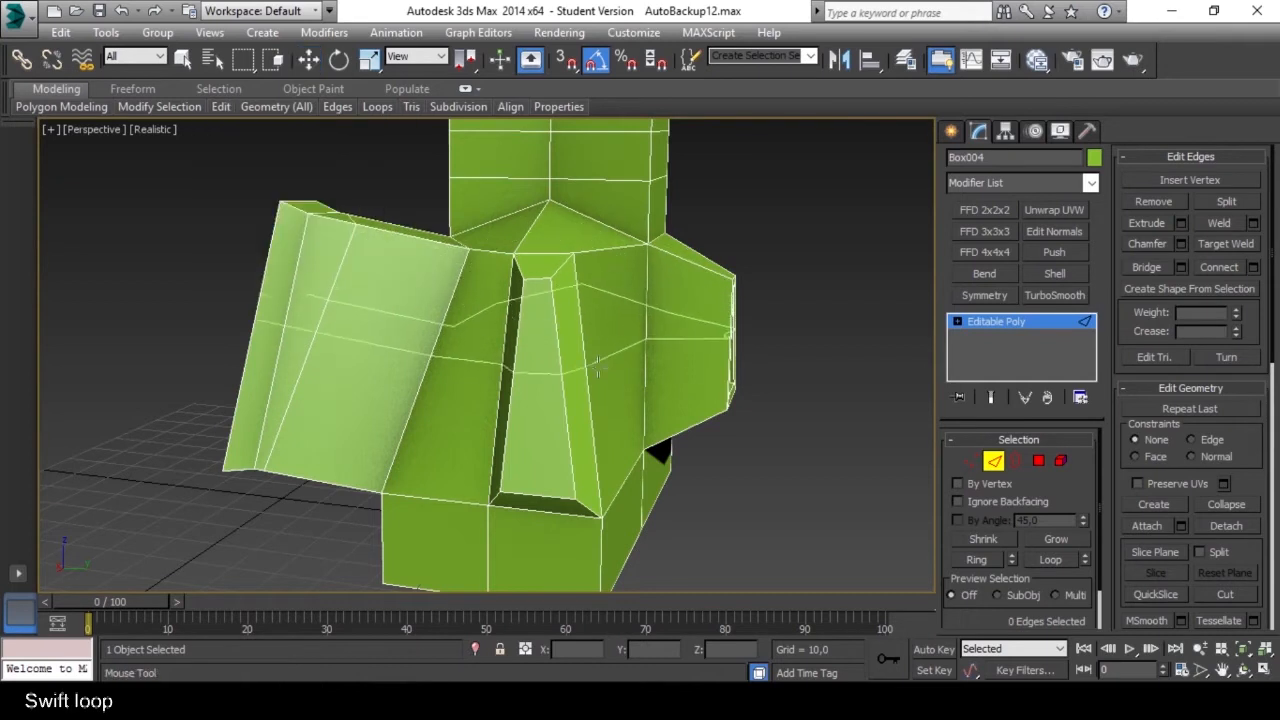
{"action": "middle_click_drag", "start_coordinate": [622, 345], "coordinate": [530, 340], "text": "alt"}
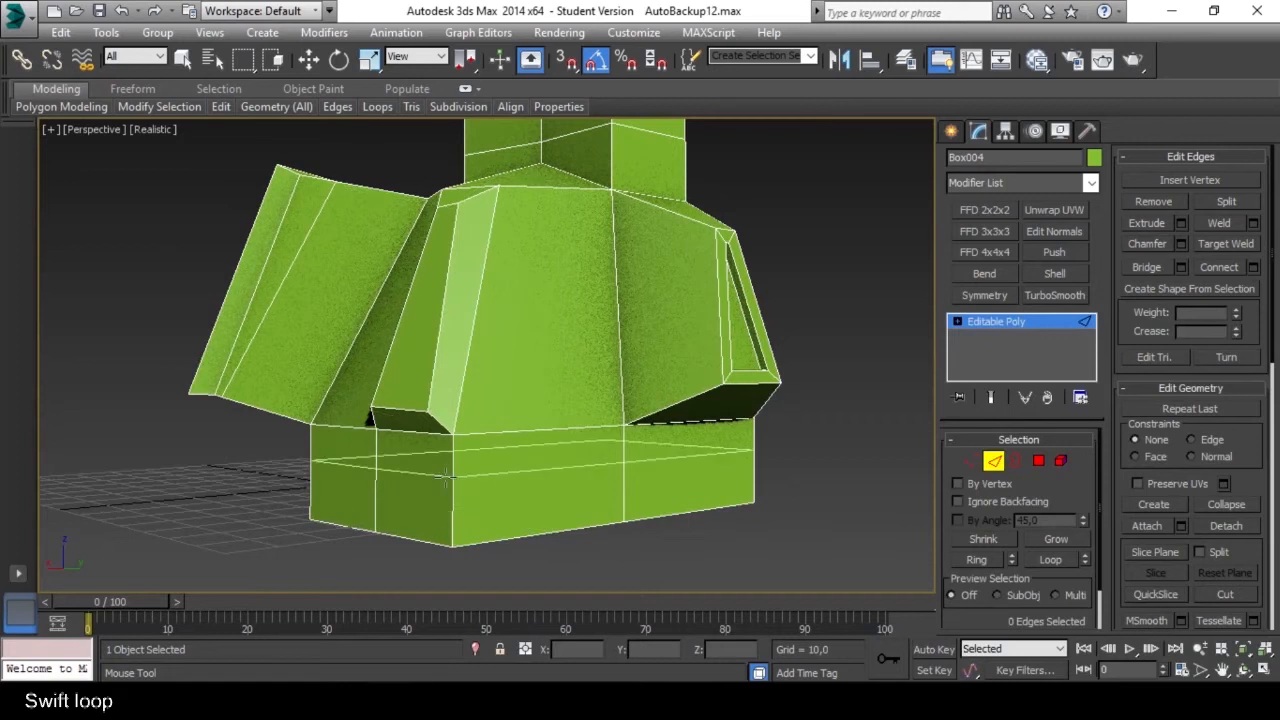
{"action": "middle_click_drag", "start_coordinate": [470, 470], "coordinate": [481, 419], "text": "alt"}
{"action": "middle_click_drag", "start_coordinate": [553, 318], "coordinate": [328, 343], "text": "alt"}
{"action": "middle_click_drag", "start_coordinate": [177, 349], "coordinate": [606, 252], "text": "alt"}
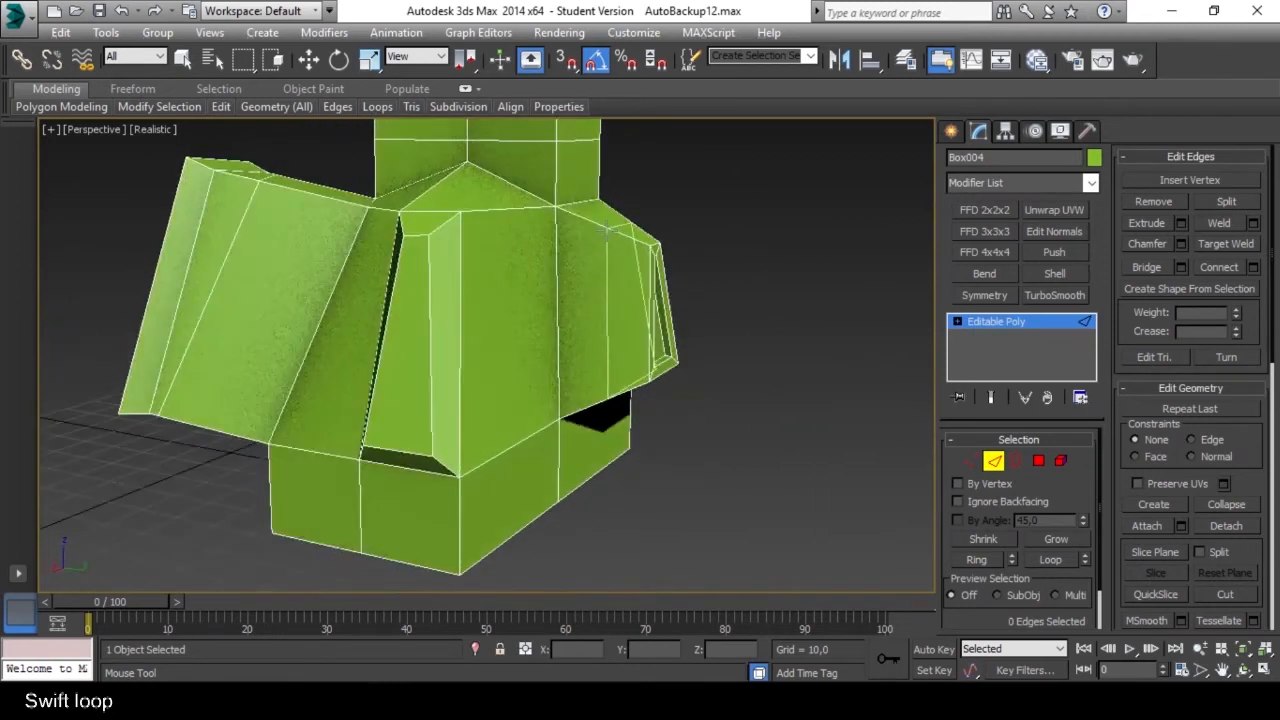
Insert extra edge loops through the foot and its base with Swift Loop, and exit the tool.
{"action": "middle_click_drag", "start_coordinate": [677, 368], "coordinate": [624, 270], "text": "alt"}
{"action": "left_click", "coordinate": [640, 447]}
{"action": "middle_click_drag", "start_coordinate": [604, 457], "coordinate": [560, 443], "text": "alt"}
{"action": "middle_click_drag", "start_coordinate": [524, 370], "coordinate": [546, 386], "text": "alt"}
{"action": "left_click", "coordinate": [413, 341]}
{"action": "right_click", "coordinate": [493, 381]}
Select the slanted edge loop near the outer end of the protruding side block and convert it to its four vertices.
{"action": "left_click", "coordinate": [611, 370]}
{"action": "left_click", "coordinate": [434, 347]}
{"action": "middle_click_drag", "start_coordinate": [417, 348], "coordinate": [493, 427], "text": "alt"}
{"action": "left_click", "coordinate": [1052, 559]}
{"action": "scroll", "coordinate": [422, 352], "scroll_direction": "up", "scroll_amount": 3}
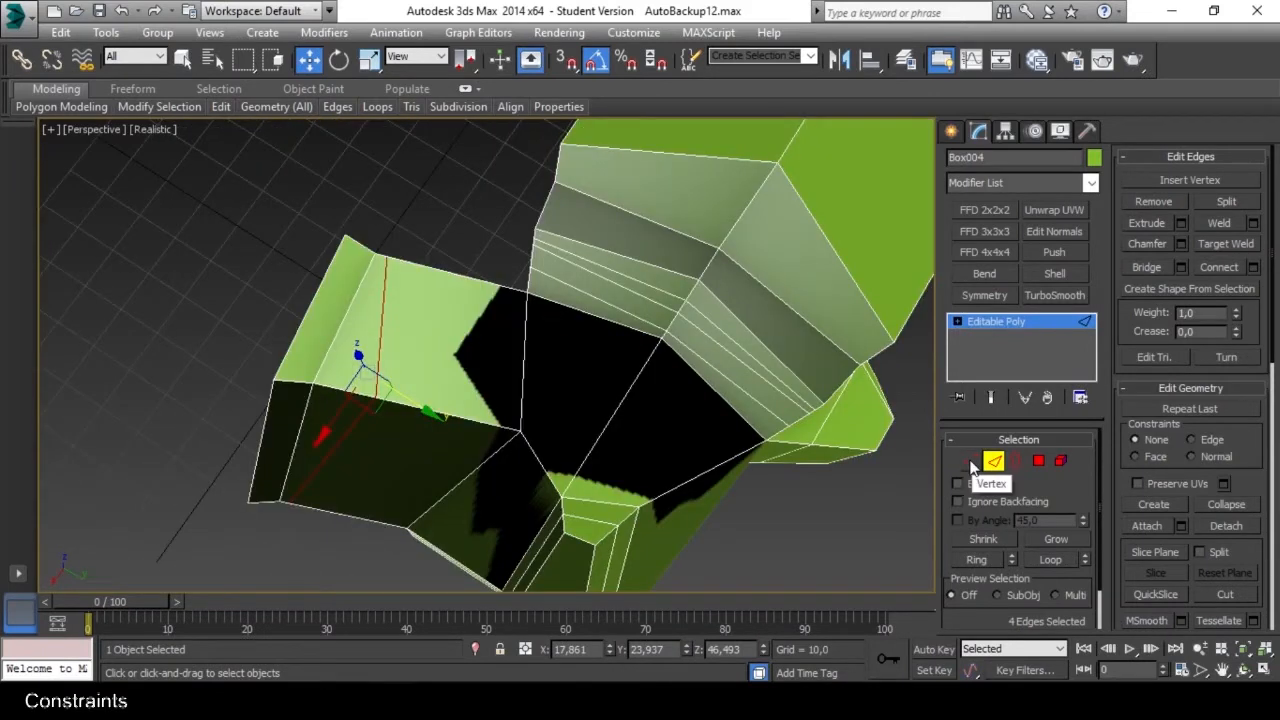
{"action": "left_click", "coordinate": [971, 462]}
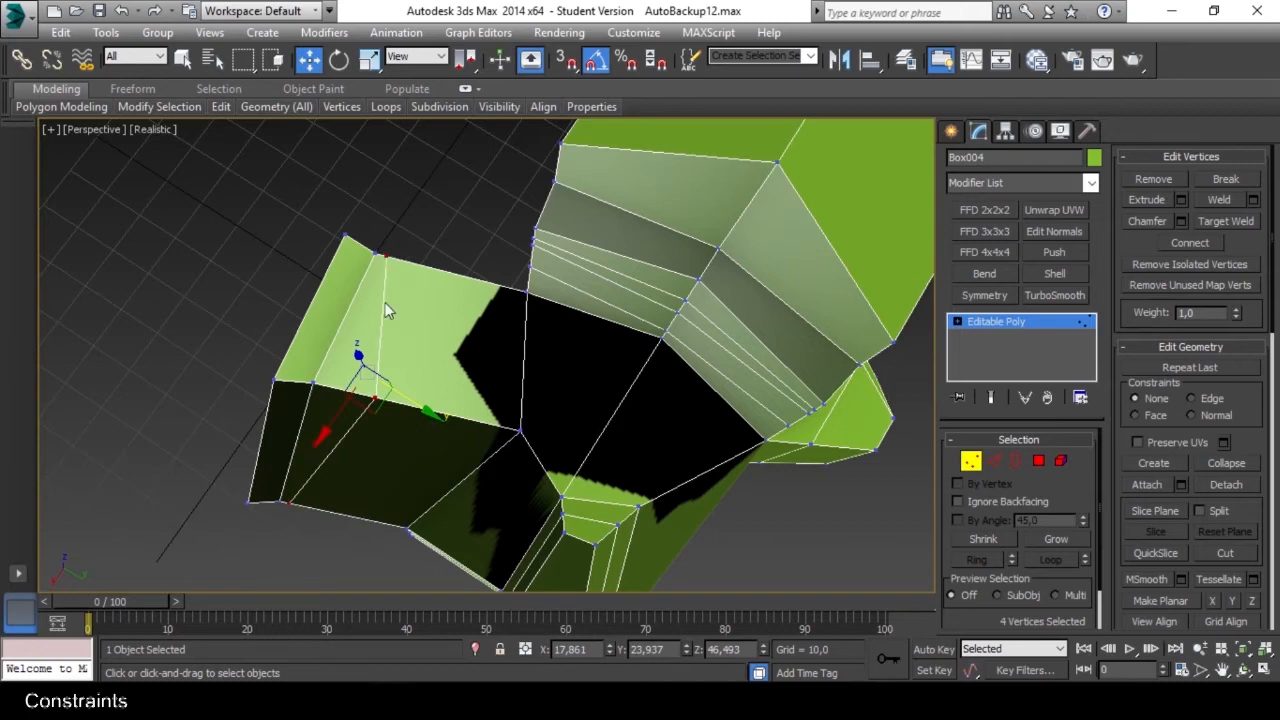
{"action": "middle_click_drag", "start_coordinate": [360, 433], "coordinate": [436, 310], "text": "alt"}
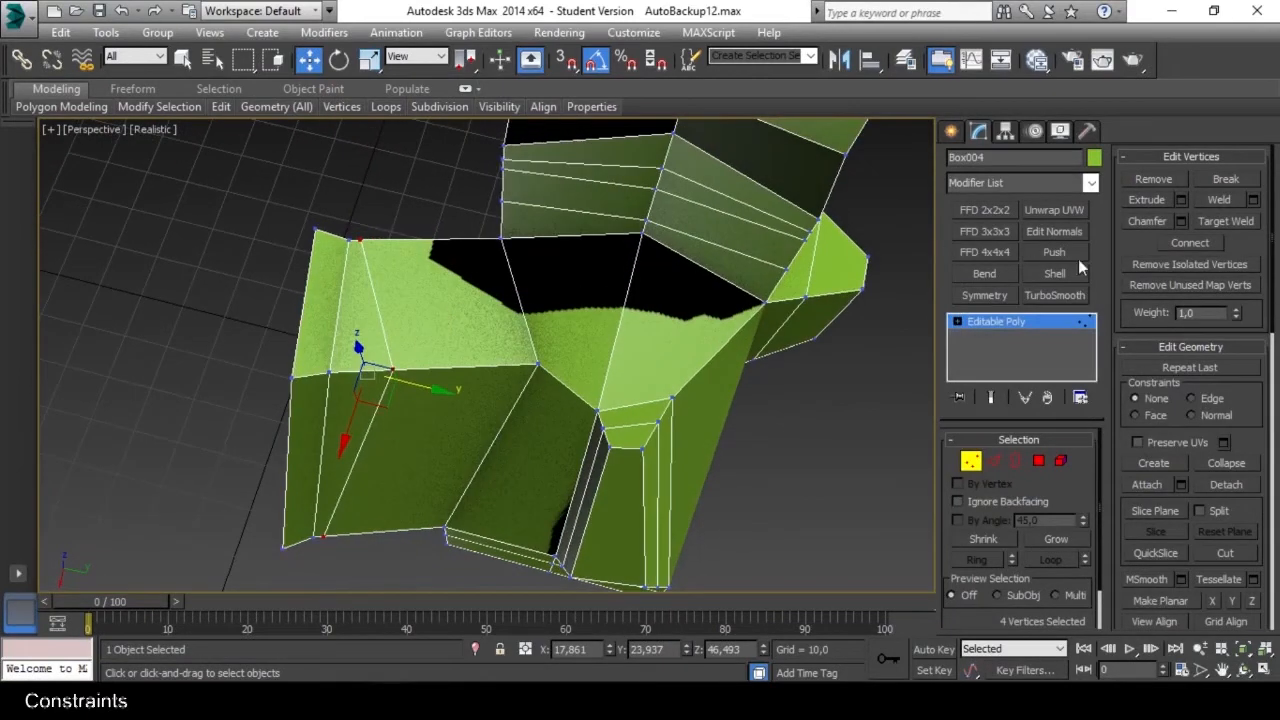
Set the geometry constraint to Edge and slide the four vertices along the Y axis toward the body.
{"action": "left_click_drag", "start_coordinate": [1232, 390], "coordinate": [1175, 358]}
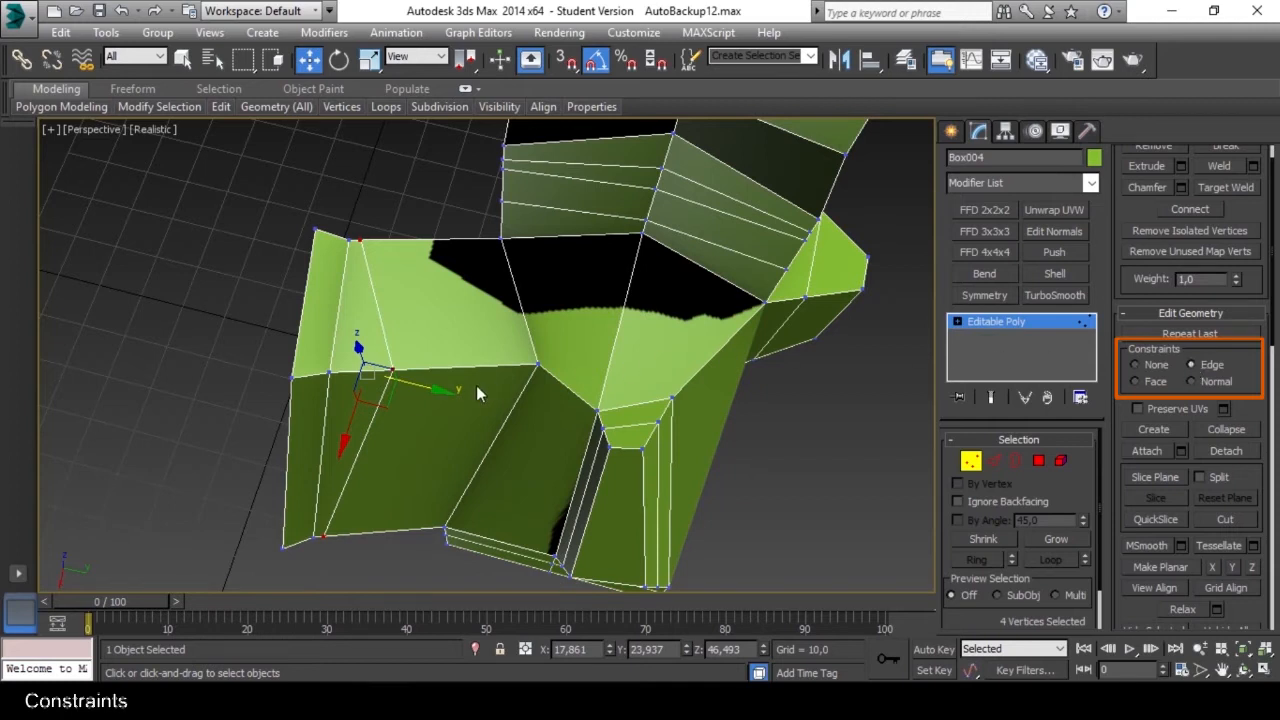
{"action": "mouse_move", "coordinate": [438, 389]}
{"action": "left_mouse_down"}
{"action": "mouse_move", "coordinate": [522, 394]}
{"action": "mouse_move", "coordinate": [468, 394]}
{"action": "mouse_move", "coordinate": [505, 394]}
{"action": "mouse_move", "coordinate": [475, 393]}
{"action": "mouse_move", "coordinate": [487, 391]}
{"action": "left_mouse_up"}
{"action": "key", "text": "e"}
{"action": "key", "text": "w"}
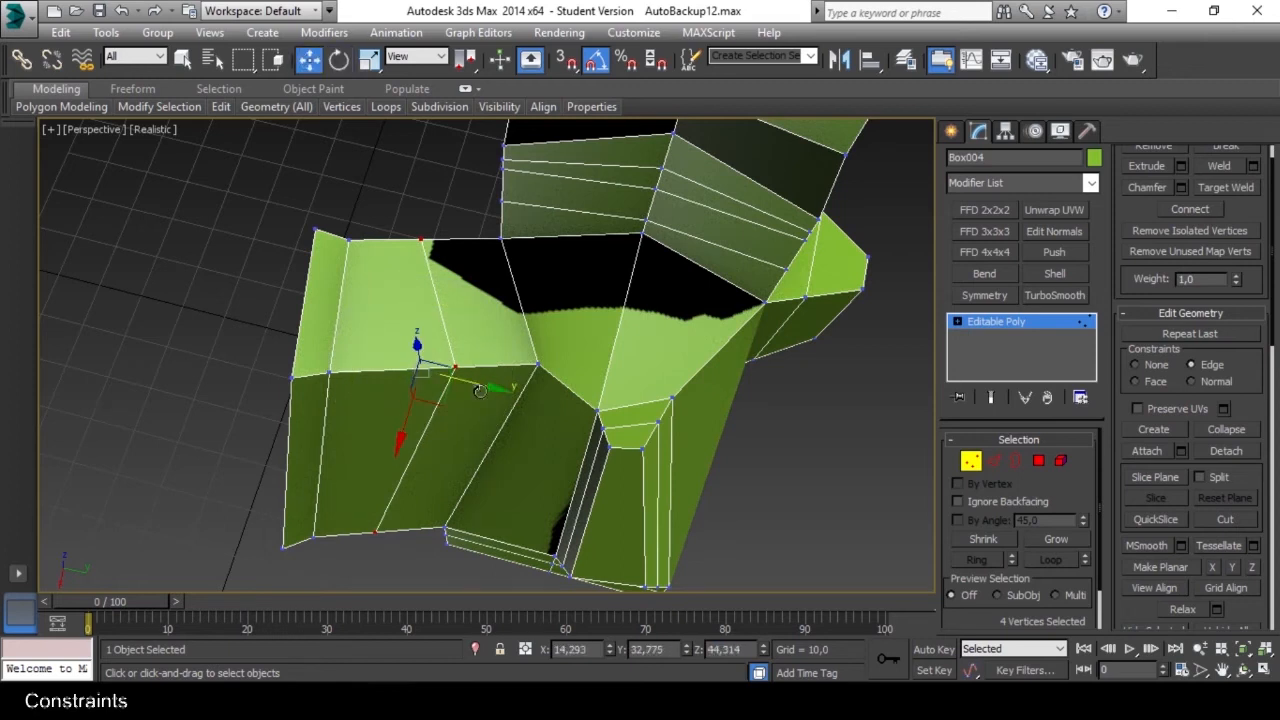
Scale the four constrained vertices along Y to about 9% so the slanted loop straightens.
{"action": "key", "text": "r"}
{"action": "left_click_drag", "start_coordinate": [488, 386], "coordinate": [344, 382]}
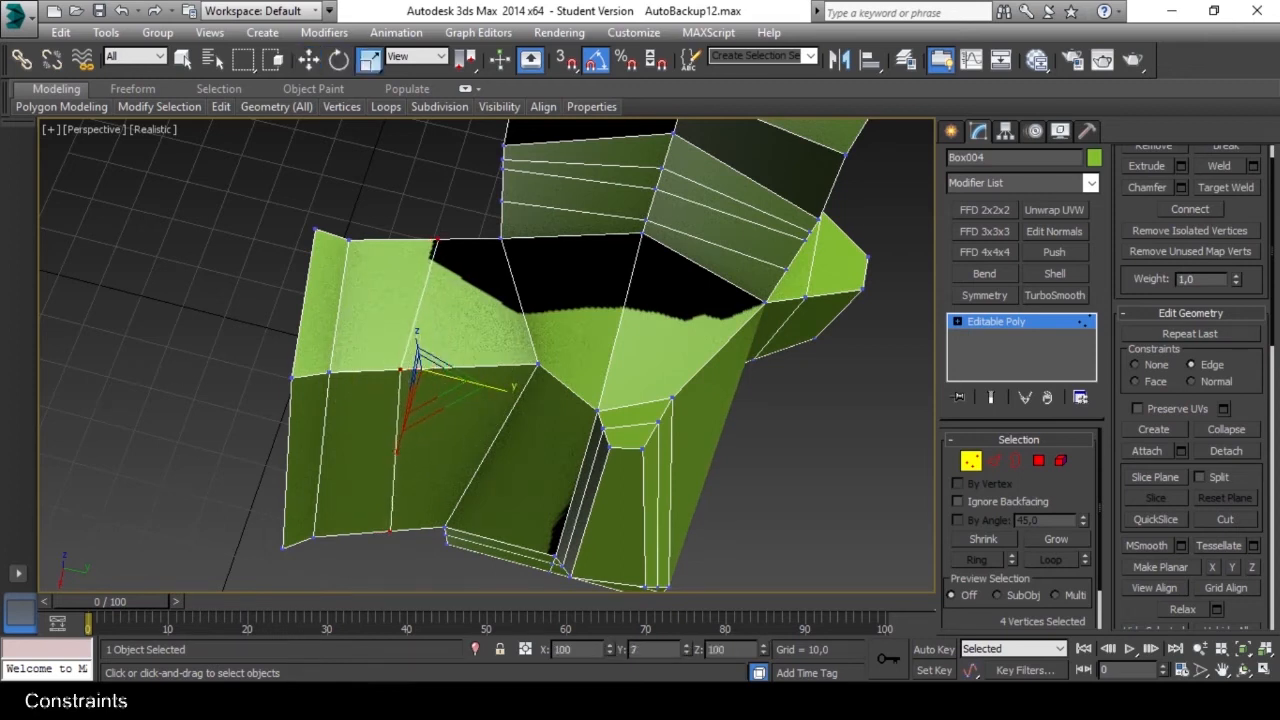
{"action": "left_click_drag", "start_coordinate": [231, 347], "coordinate": [214, 348]}
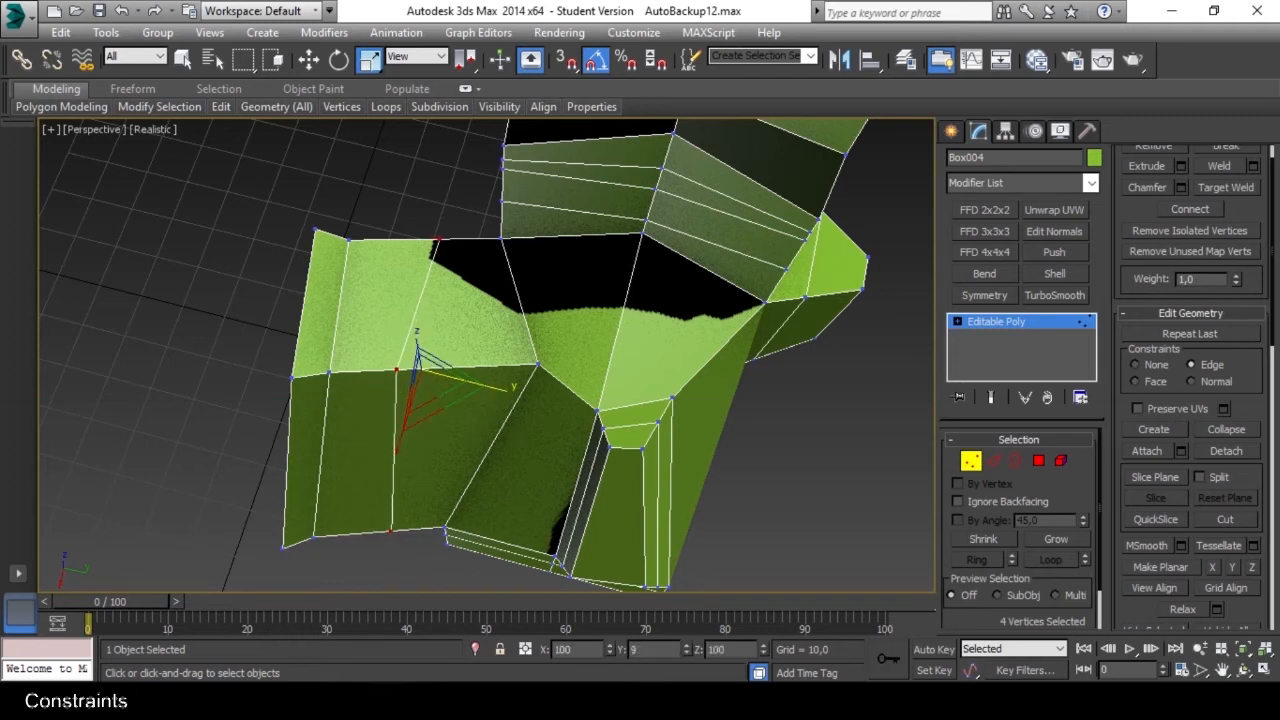
{"action": "middle_click_drag", "start_coordinate": [437, 338], "coordinate": [437, 224]}
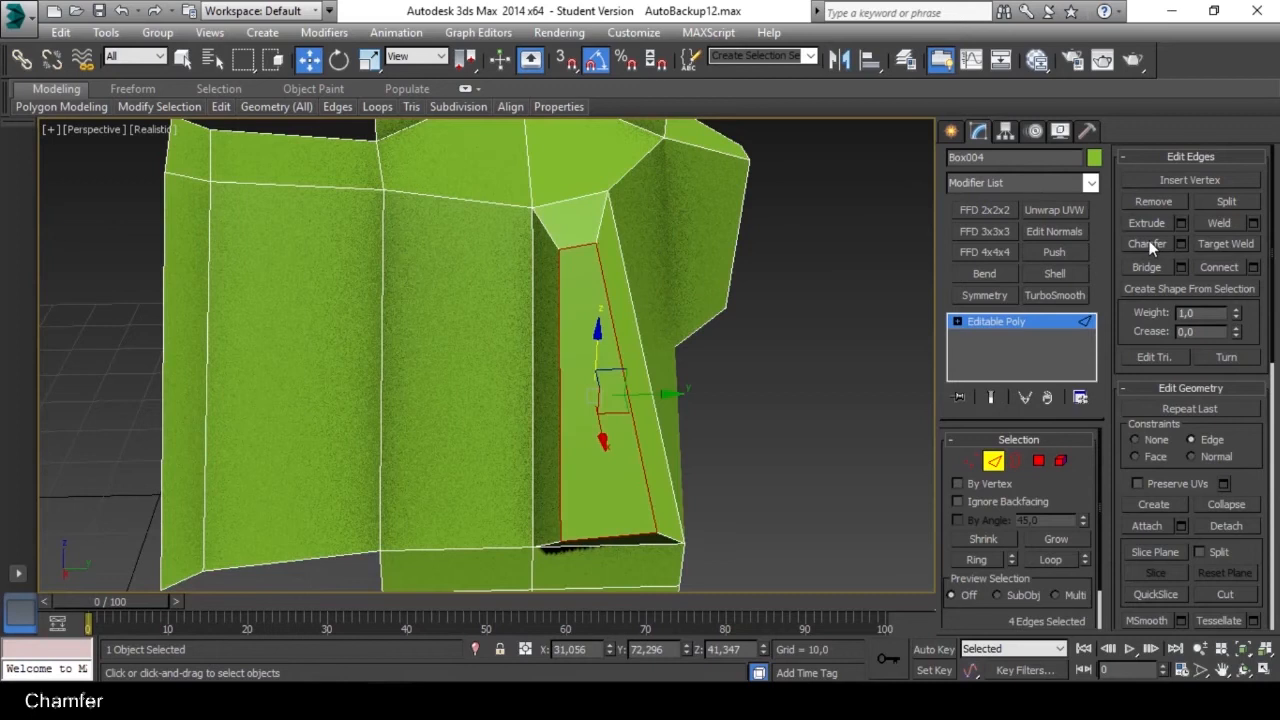
Chamfer the four edges around the raised panel's front face and clear the selection.
{"action": "left_click", "coordinate": [1148, 243]}
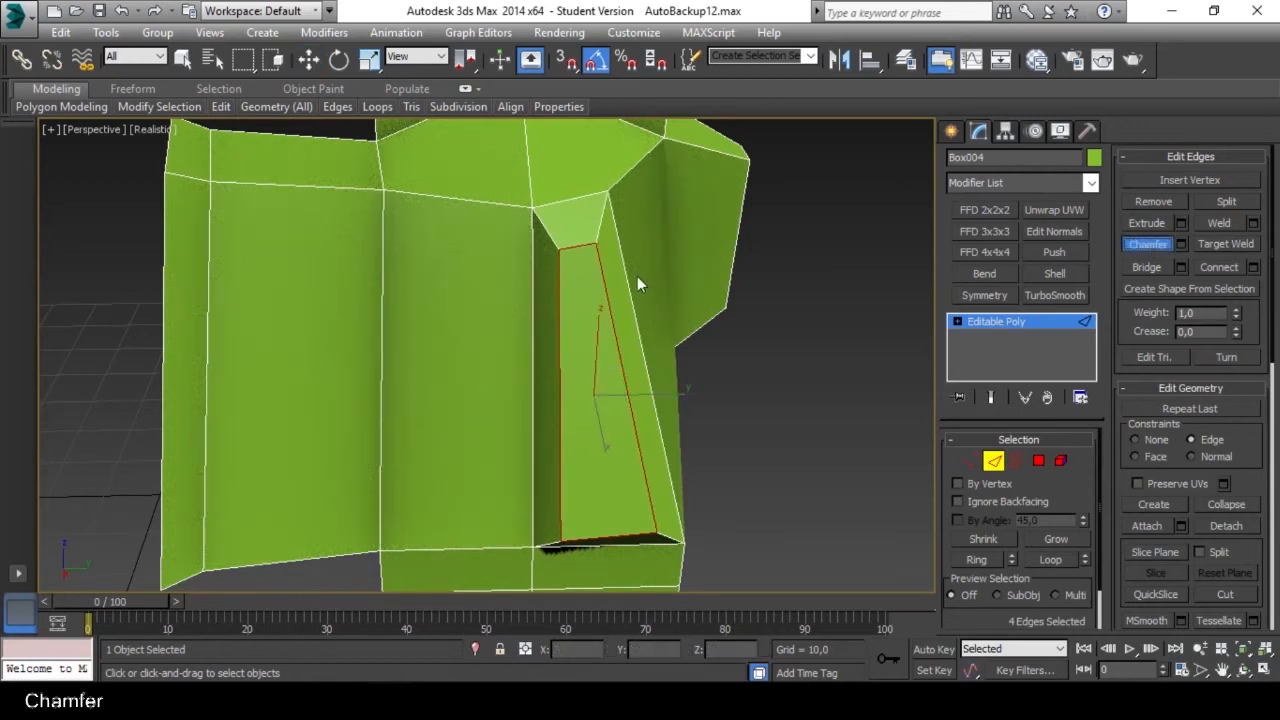
{"action": "left_click_drag", "start_coordinate": [605, 284], "coordinate": [610, 278]}
{"action": "left_click", "coordinate": [733, 337]}
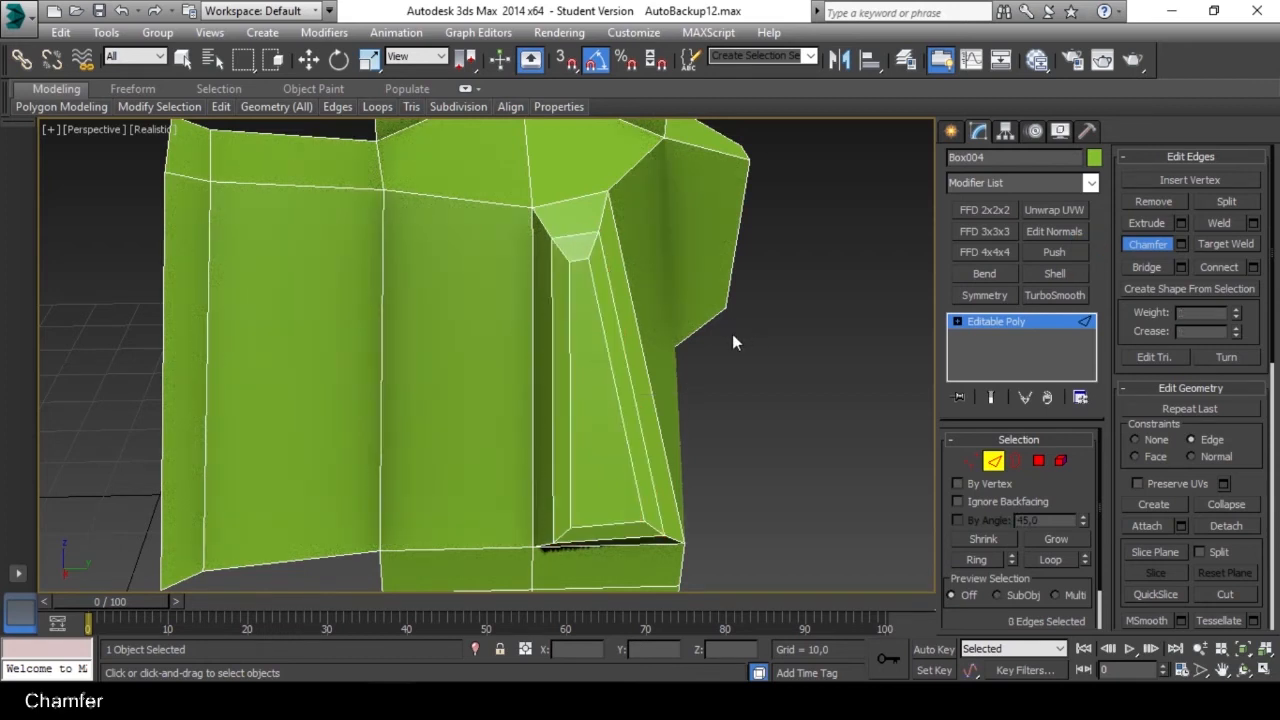
Chamfer the upper horizontal edges of the side block and of the neighbouring foot face.
{"action": "middle_click_drag", "start_coordinate": [466, 269], "coordinate": [494, 285], "text": "alt"}
{"action": "left_click_drag", "start_coordinate": [366, 229], "coordinate": [367, 210]}
{"action": "left_click_drag", "start_coordinate": [509, 215], "coordinate": [511, 204]}
{"action": "middle_click_drag", "start_coordinate": [511, 204], "coordinate": [455, 255], "text": "alt"}
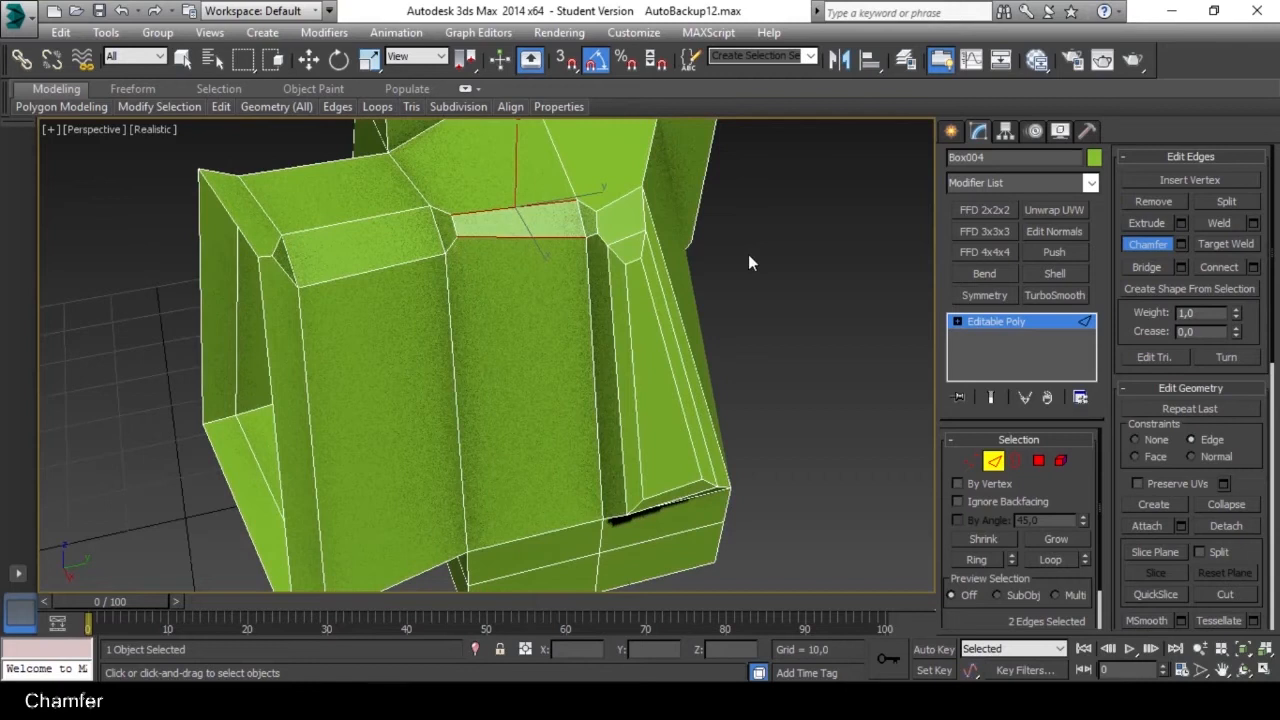
Increase the segment count in the Chamfer settings and confirm.
{"action": "left_click", "coordinate": [1181, 244]}
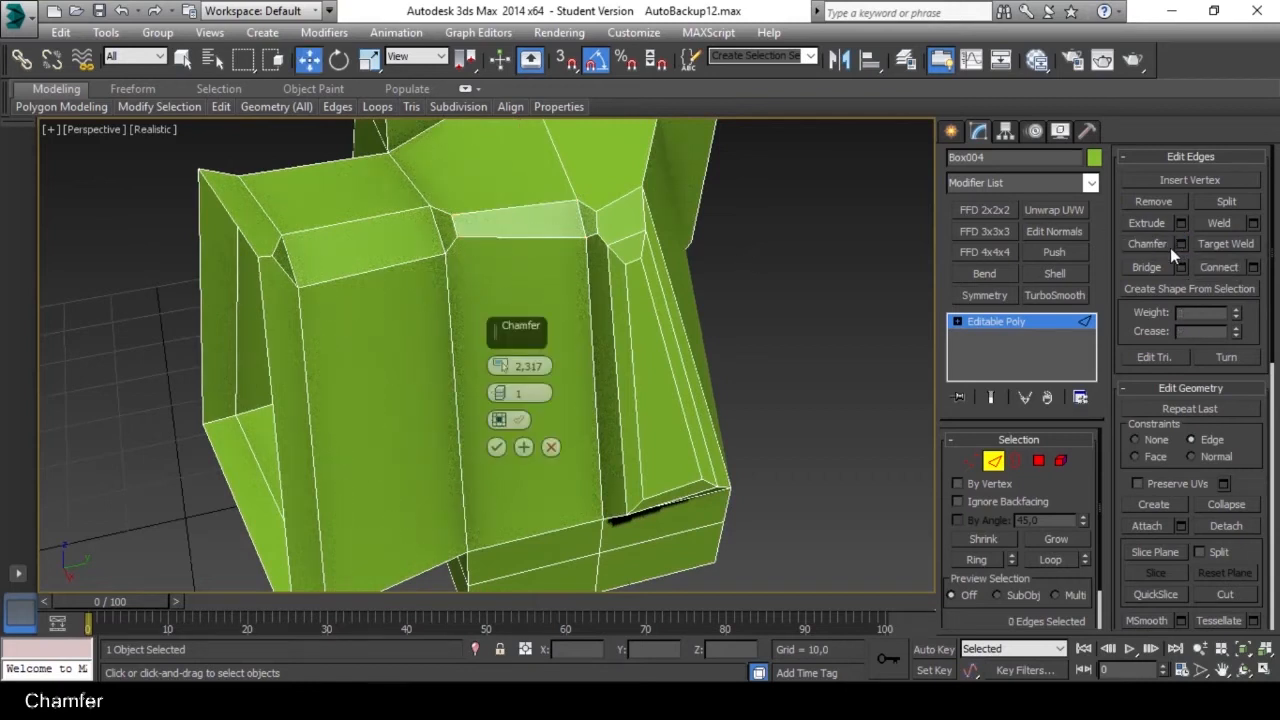
{"action": "left_click", "coordinate": [503, 393]}
{"action": "left_click", "coordinate": [497, 448]}
Try a multi-segment chamfer on the vertical edge between the side block and the foot face, and undo it.
{"action": "left_click", "coordinate": [456, 364]}
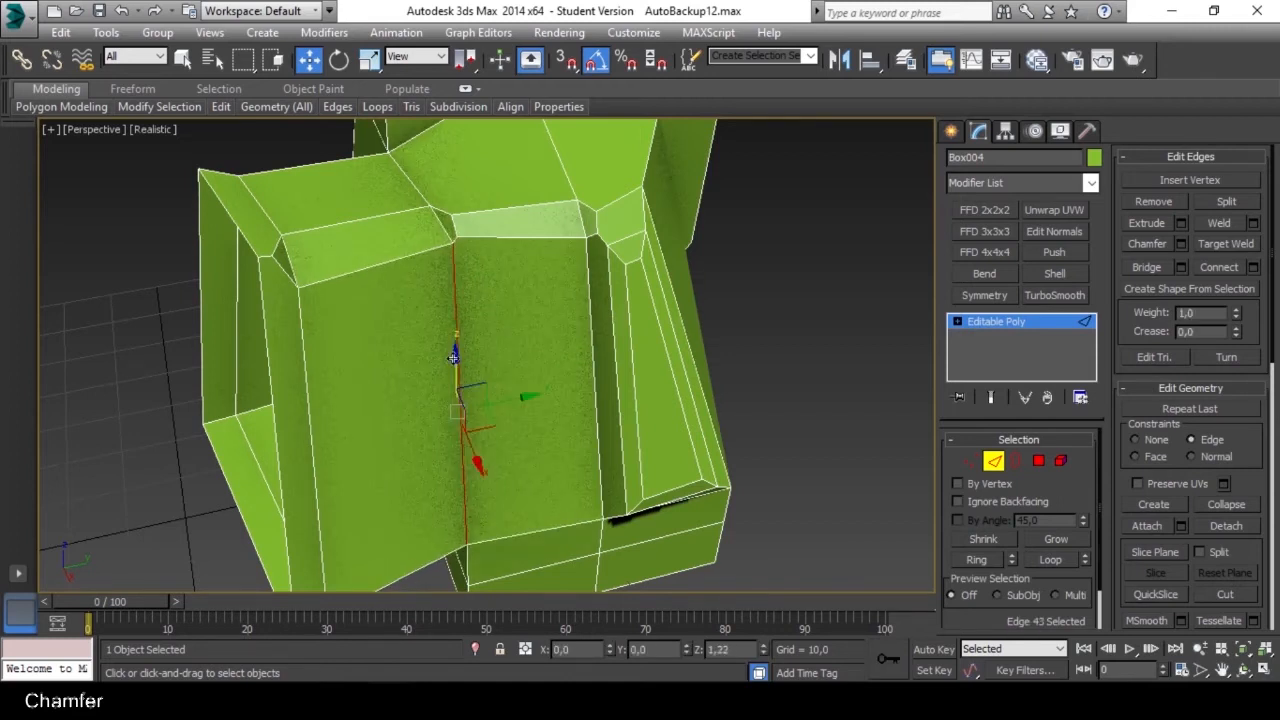
{"action": "left_click", "coordinate": [820, 323]}
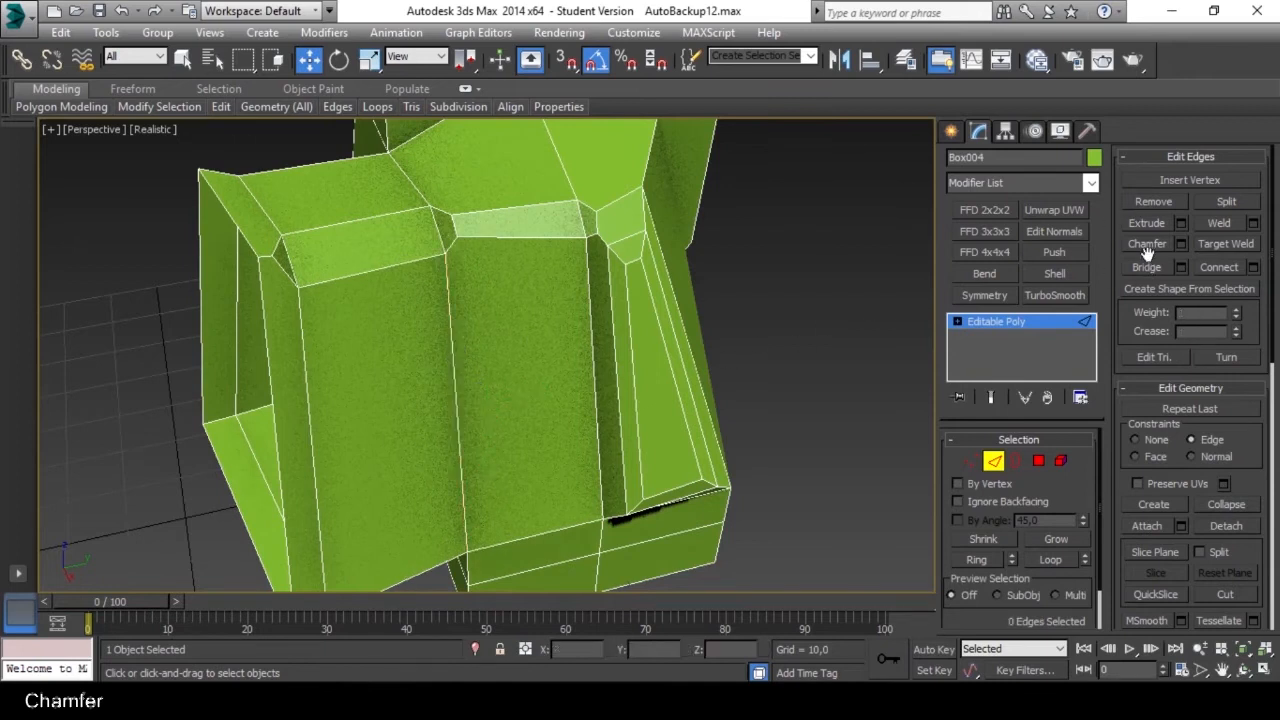
{"action": "mouse_move", "coordinate": [451, 347]}
{"action": "left_mouse_down"}
{"action": "mouse_move", "coordinate": [452, 315]}
{"action": "mouse_move", "coordinate": [423, 363]}
{"action": "mouse_move", "coordinate": [449, 334]}
{"action": "left_mouse_up"}
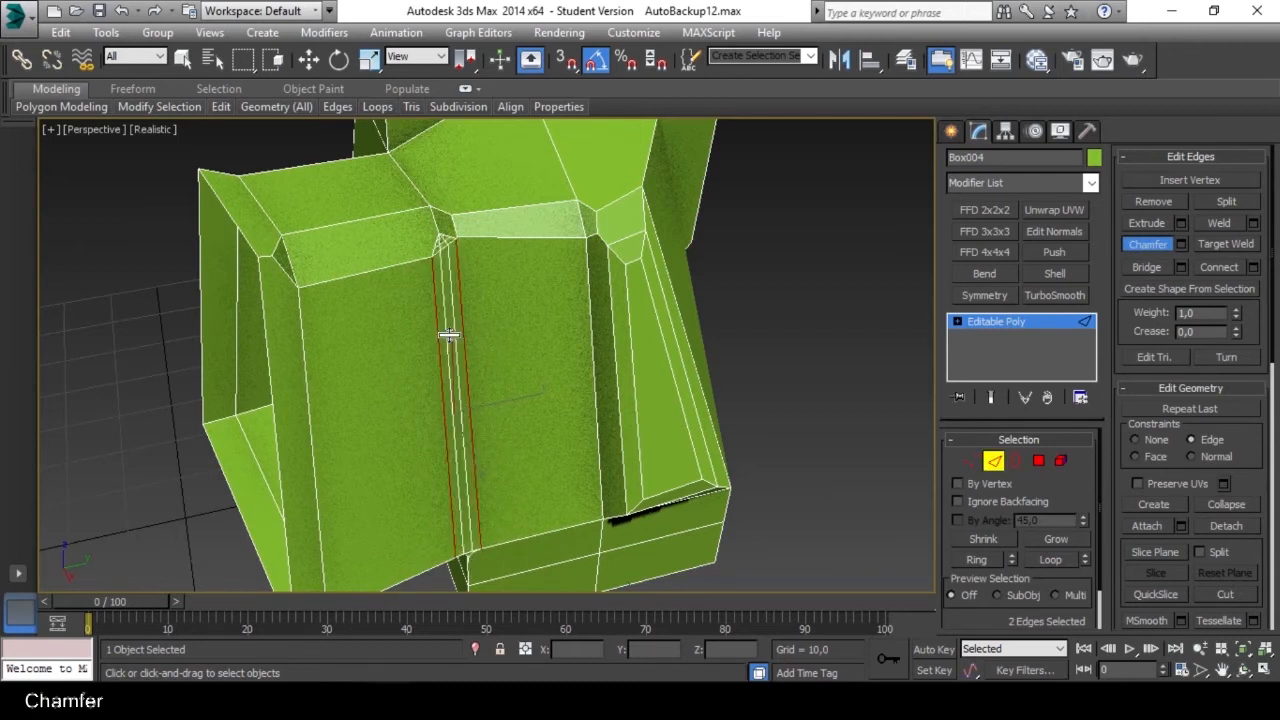
{"action": "key", "text": "ctrl+z"}
{"action": "middle_click_drag", "start_coordinate": [422, 327], "coordinate": [536, 430], "text": "alt"}
{"action": "left_click", "coordinate": [401, 360], "text": "ctrl"}
{"action": "left_click", "coordinate": [536, 424], "text": "alt"}
{"action": "middle_click_drag", "start_coordinate": [489, 256], "coordinate": [600, 455]}
{"action": "scroll", "coordinate": [400, 265], "scroll_direction": "down", "scroll_amount": 4}
{"action": "middle_click_drag", "start_coordinate": [398, 262], "coordinate": [366, 374]}
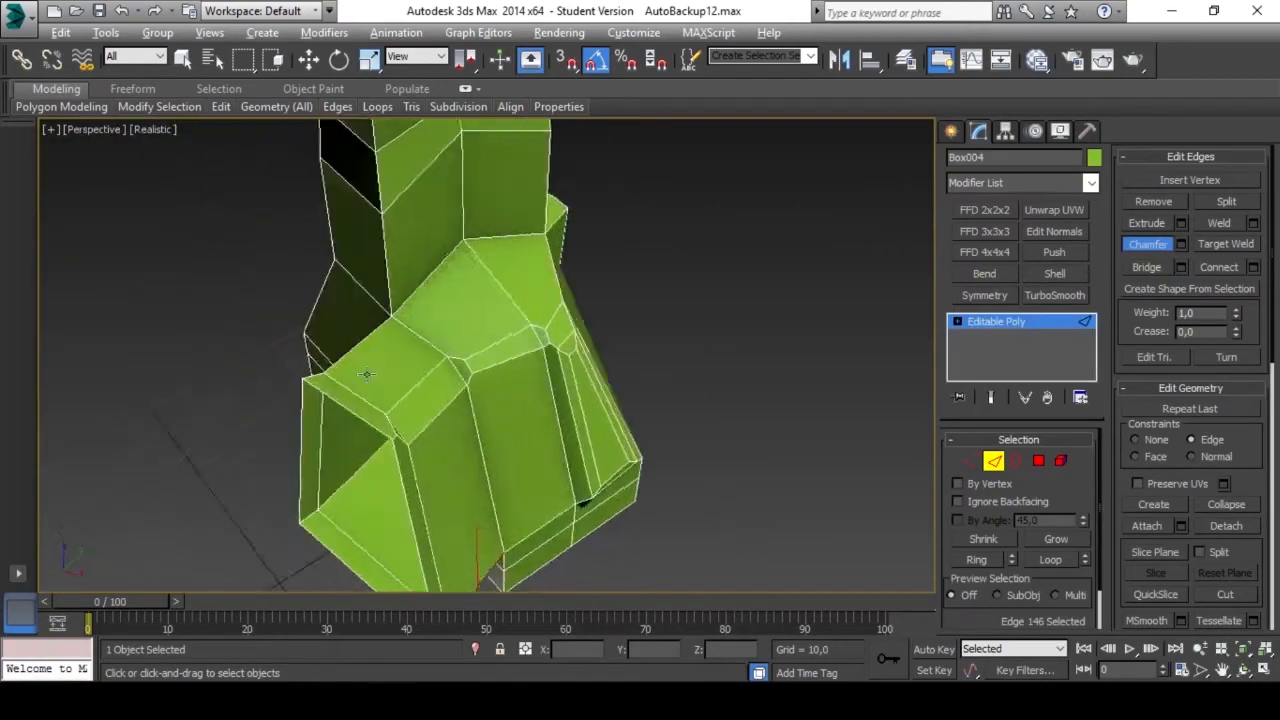
Connect the four short edges crossing the two chamfered strips with a single segment.
{"action": "scroll", "coordinate": [617, 336], "scroll_direction": "up", "scroll_amount": 5}
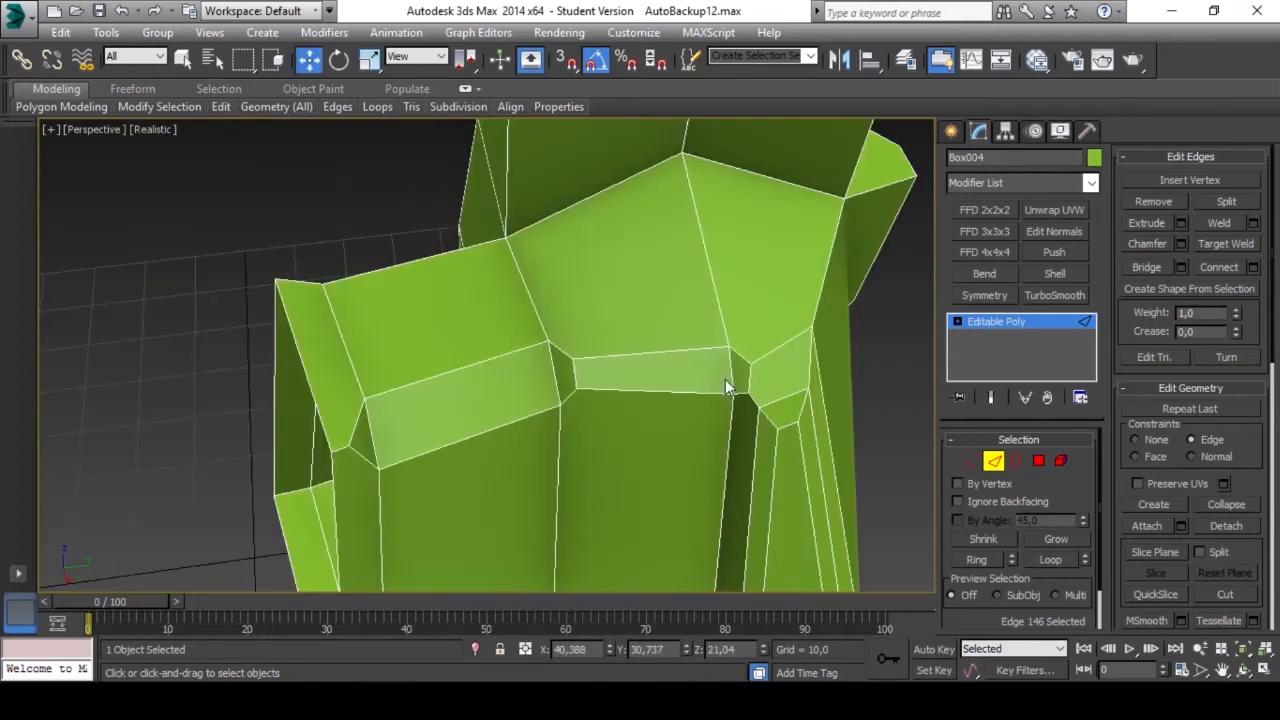
{"action": "left_click", "coordinate": [728, 376]}
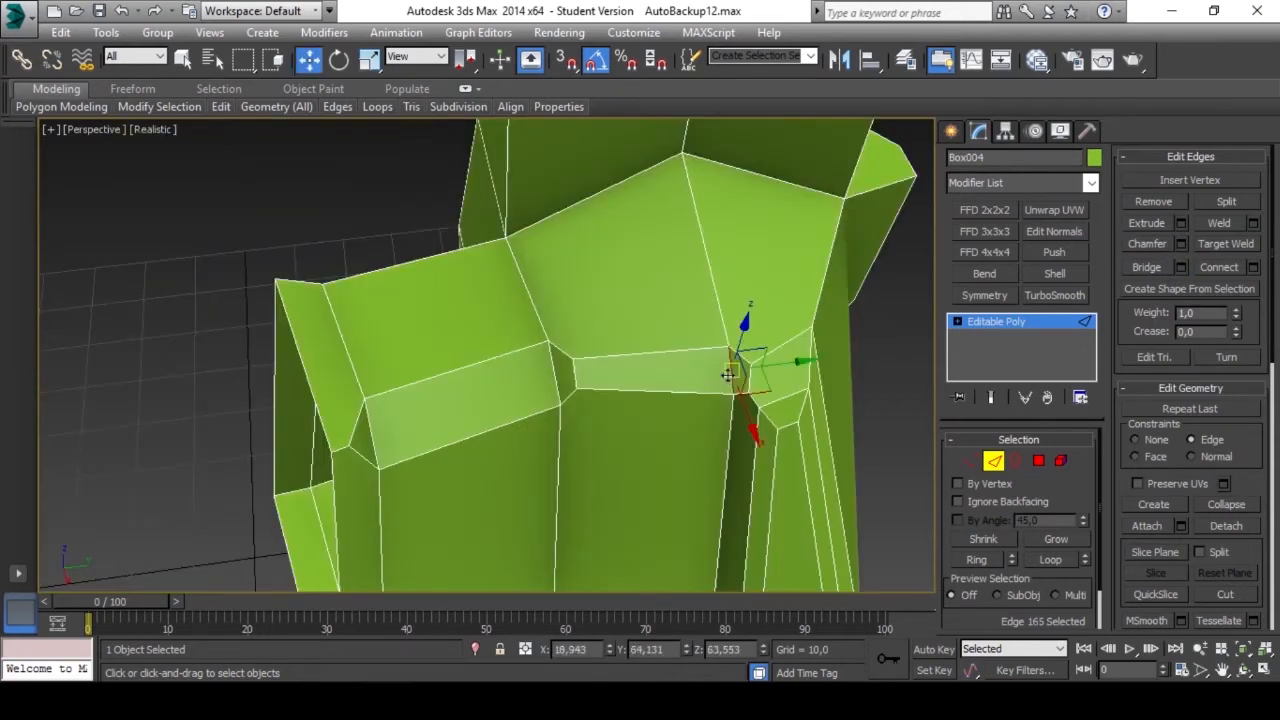
{"action": "left_click", "coordinate": [573, 372], "text": "ctrl"}
{"action": "left_click", "coordinate": [552, 370], "text": "ctrl"}
{"action": "left_click", "coordinate": [372, 430], "text": "ctrl"}
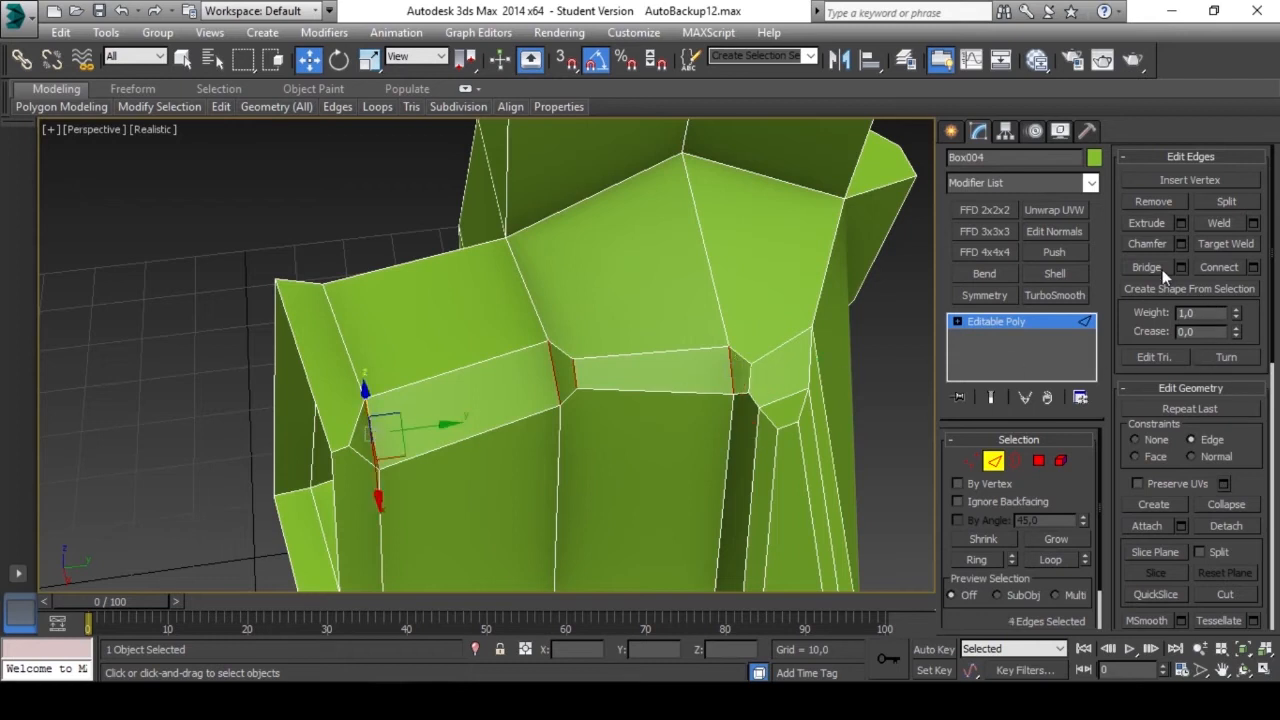
{"action": "left_click", "coordinate": [1214, 268]}
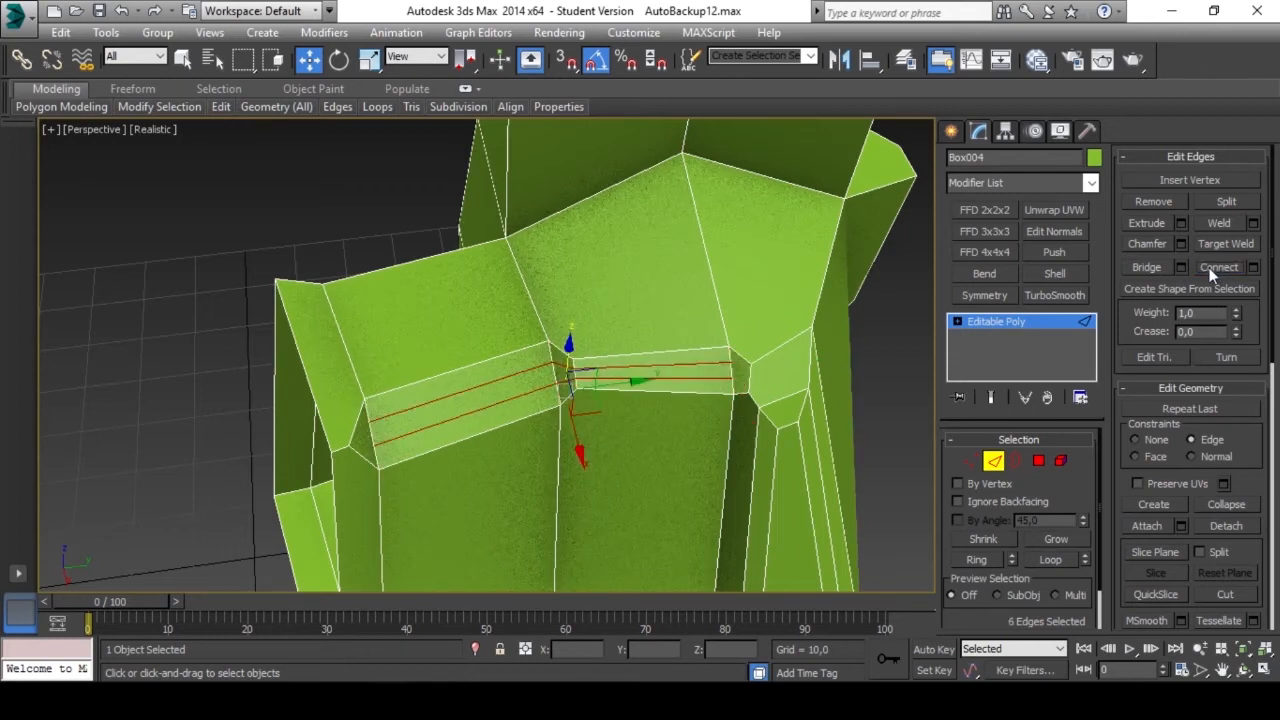
{"action": "key", "text": "ctrl+z"}
{"action": "left_click", "coordinate": [1253, 267]}
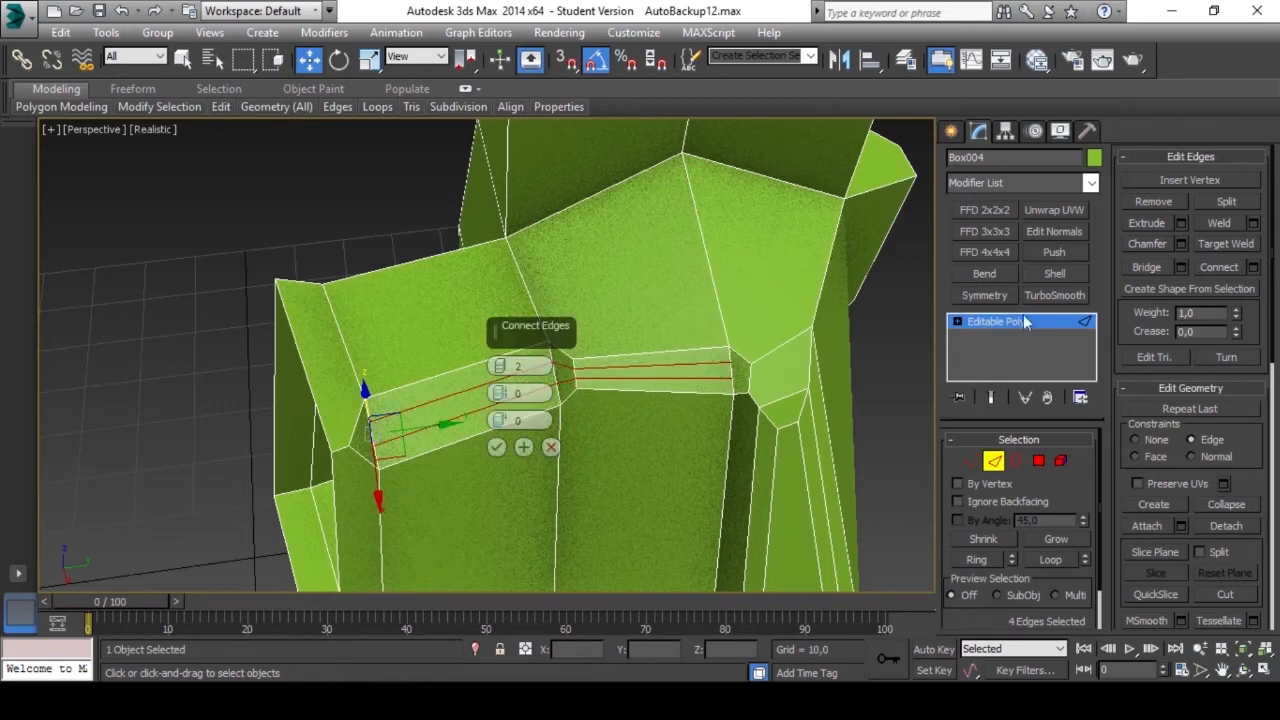
{"action": "left_click", "coordinate": [501, 371]}
{"action": "left_click", "coordinate": [498, 447]}
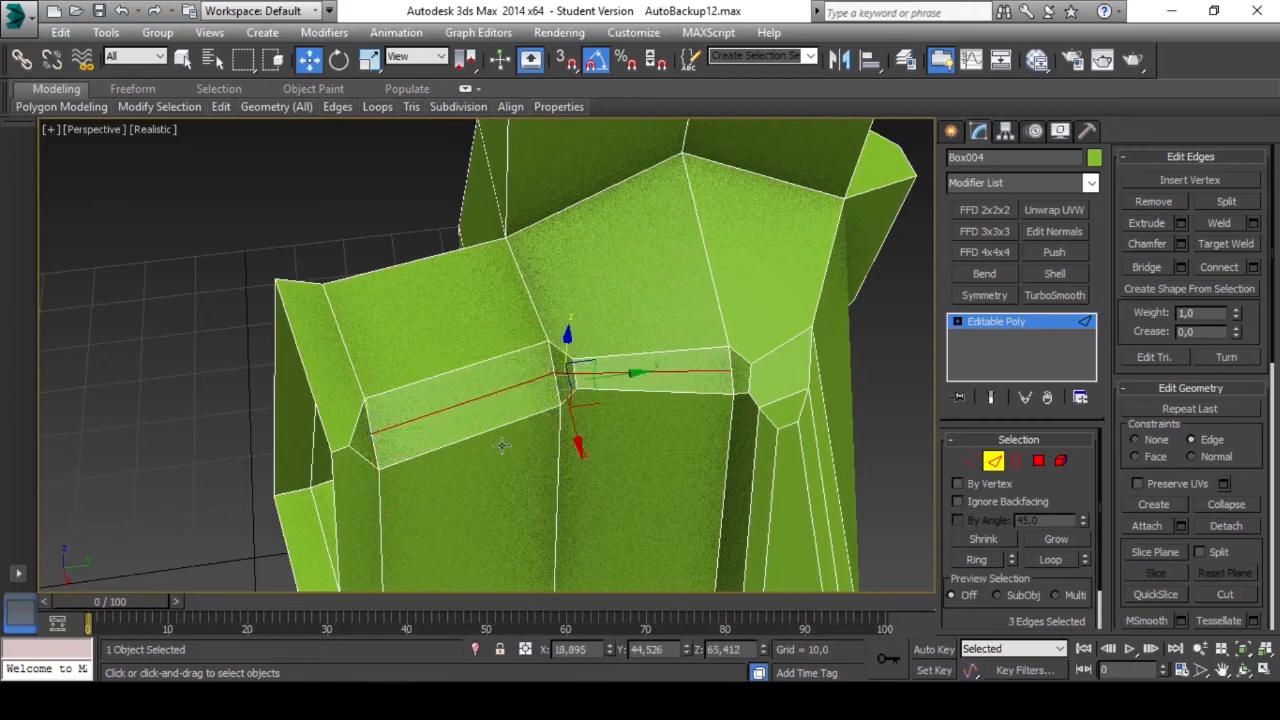
Target Weld the upper vertices at both ends of the side block's chamfered strip to its middle vertices.
{"action": "scroll", "coordinate": [655, 392], "scroll_direction": "up", "scroll_amount": 5}
{"action": "left_click", "coordinate": [637, 379]}
{"action": "middle_click_drag", "start_coordinate": [637, 379], "coordinate": [463, 358], "text": "alt"}
{"action": "left_click", "coordinate": [971, 461]}
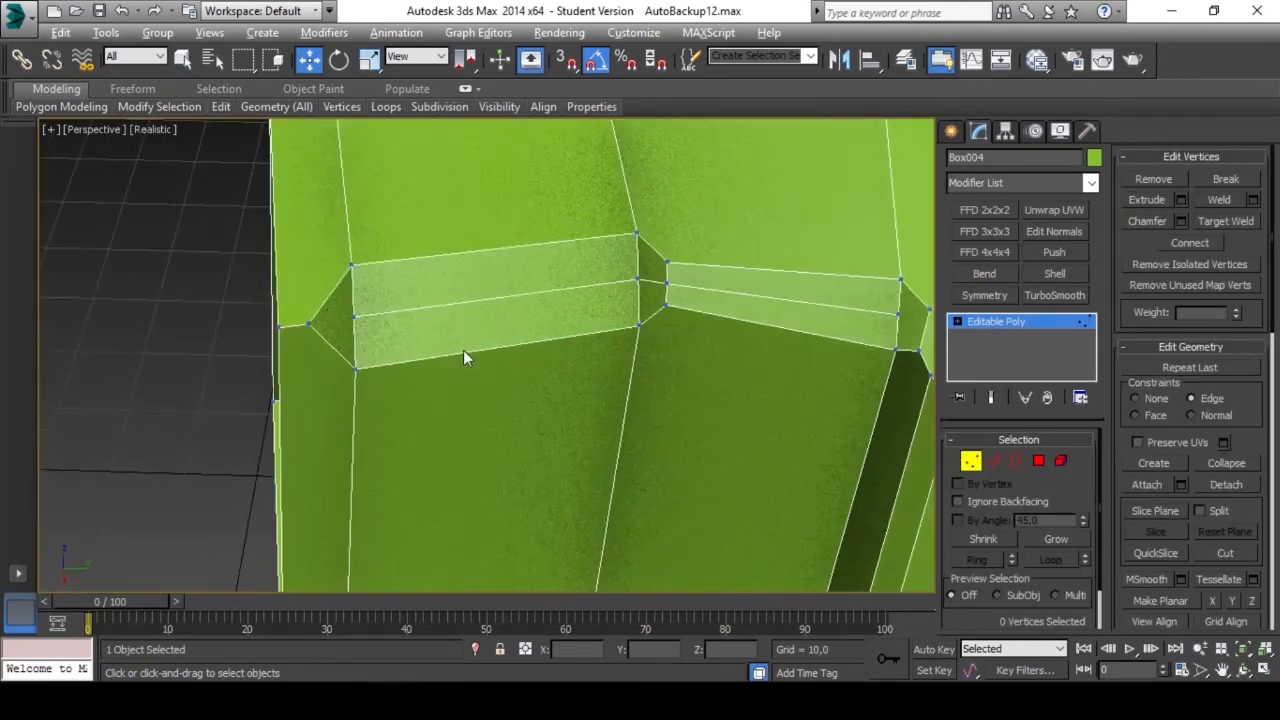
{"action": "left_click", "coordinate": [1227, 220]}
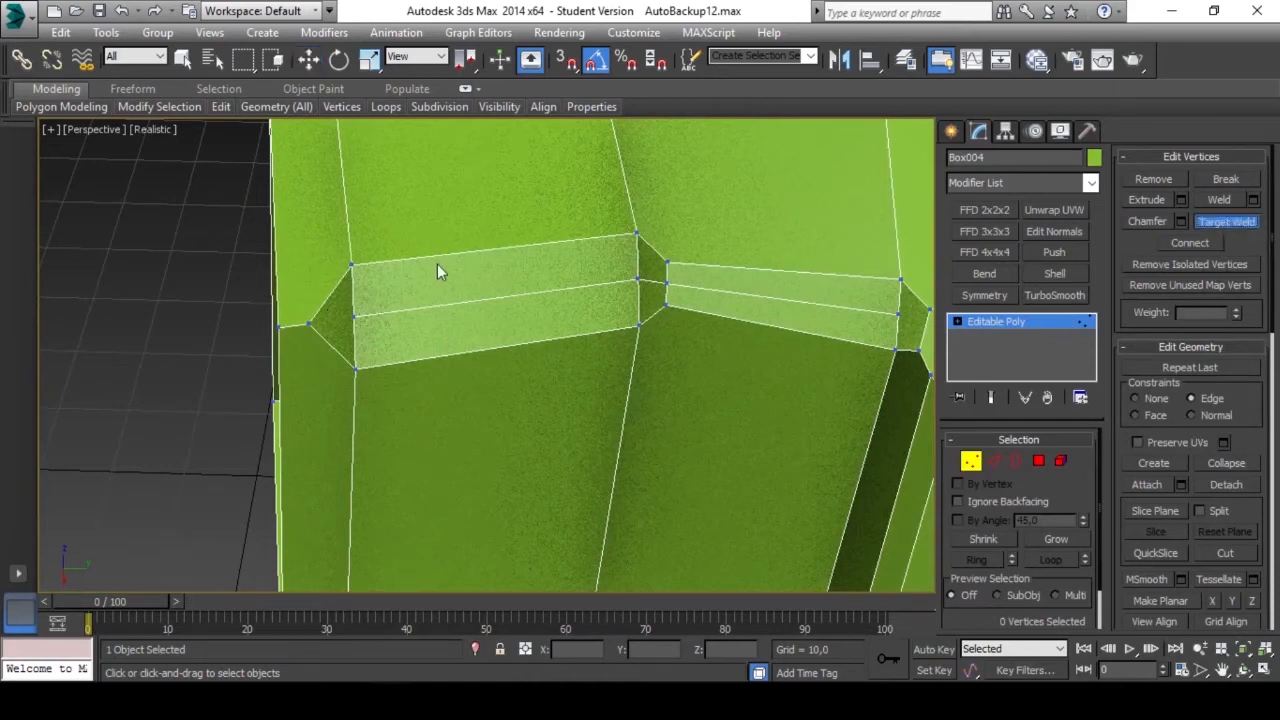
{"action": "left_click", "coordinate": [352, 317]}
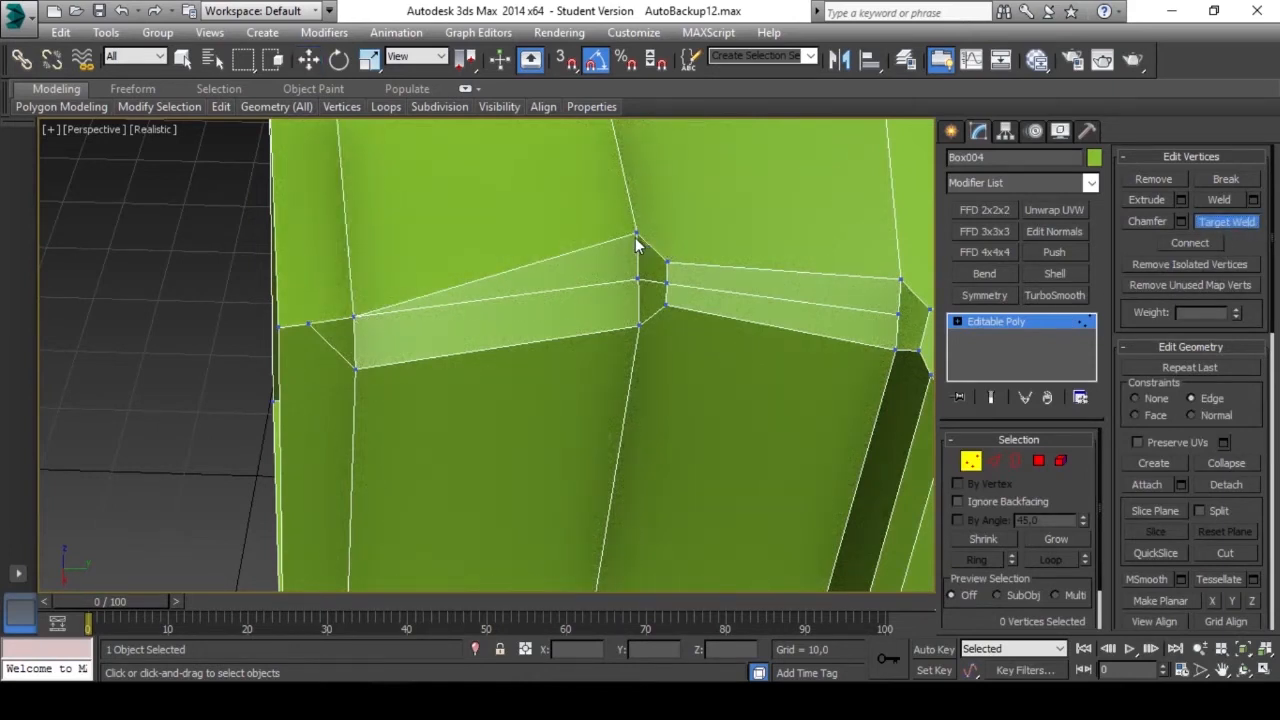
{"action": "left_click", "coordinate": [638, 280]}
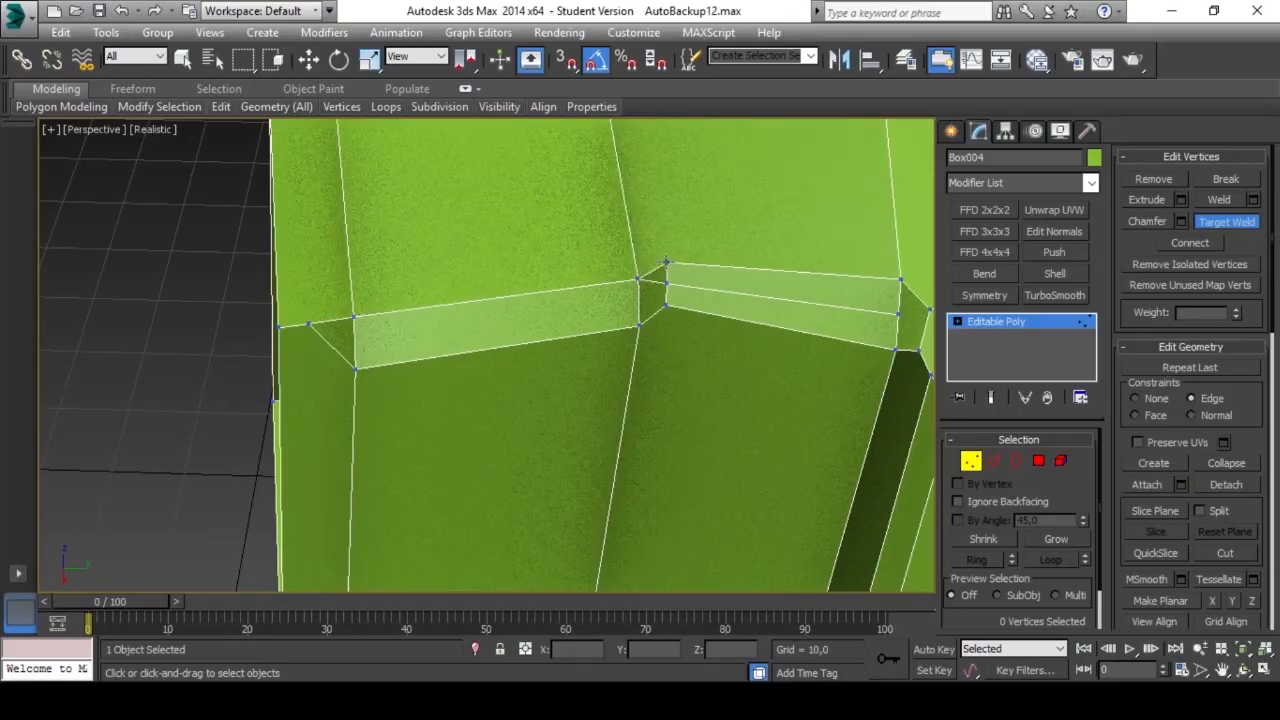
Target Weld the side block strip's vertices at the end beside the tapered inset into a single corner vertex.
{"action": "left_click", "coordinate": [667, 285]}
{"action": "middle_click_drag", "start_coordinate": [748, 291], "coordinate": [641, 303]}
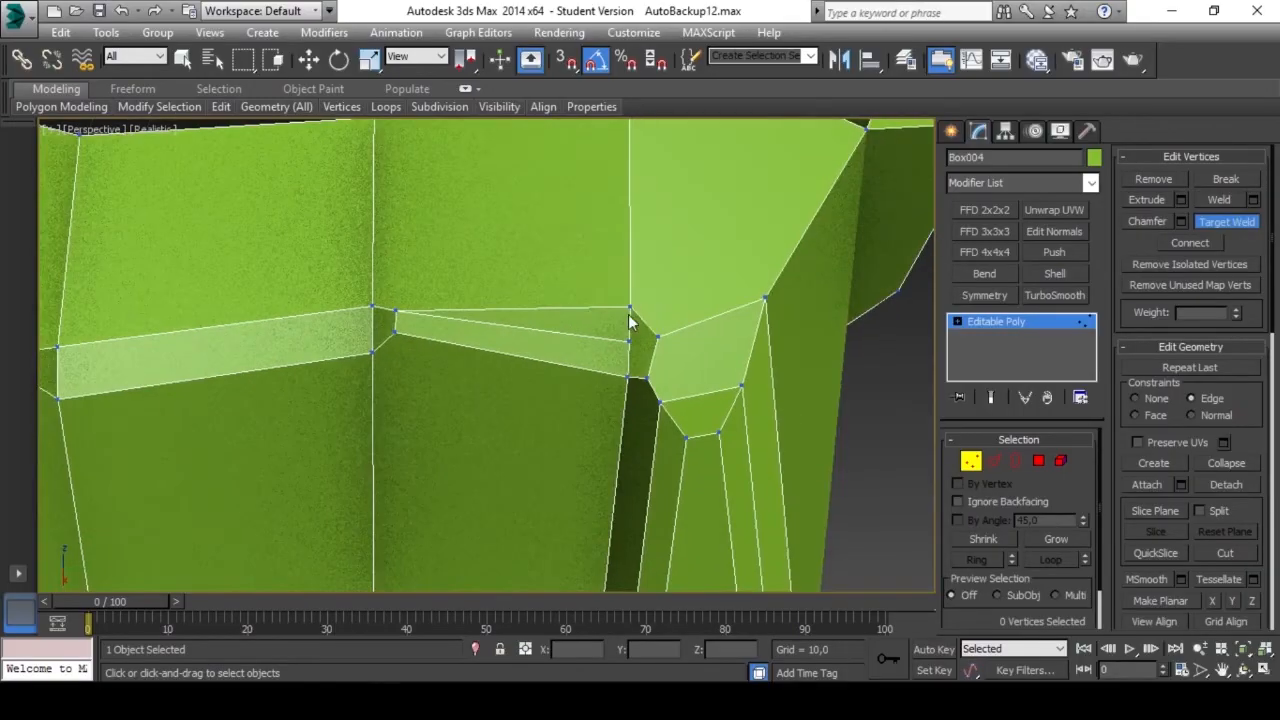
{"action": "left_click", "coordinate": [631, 342]}
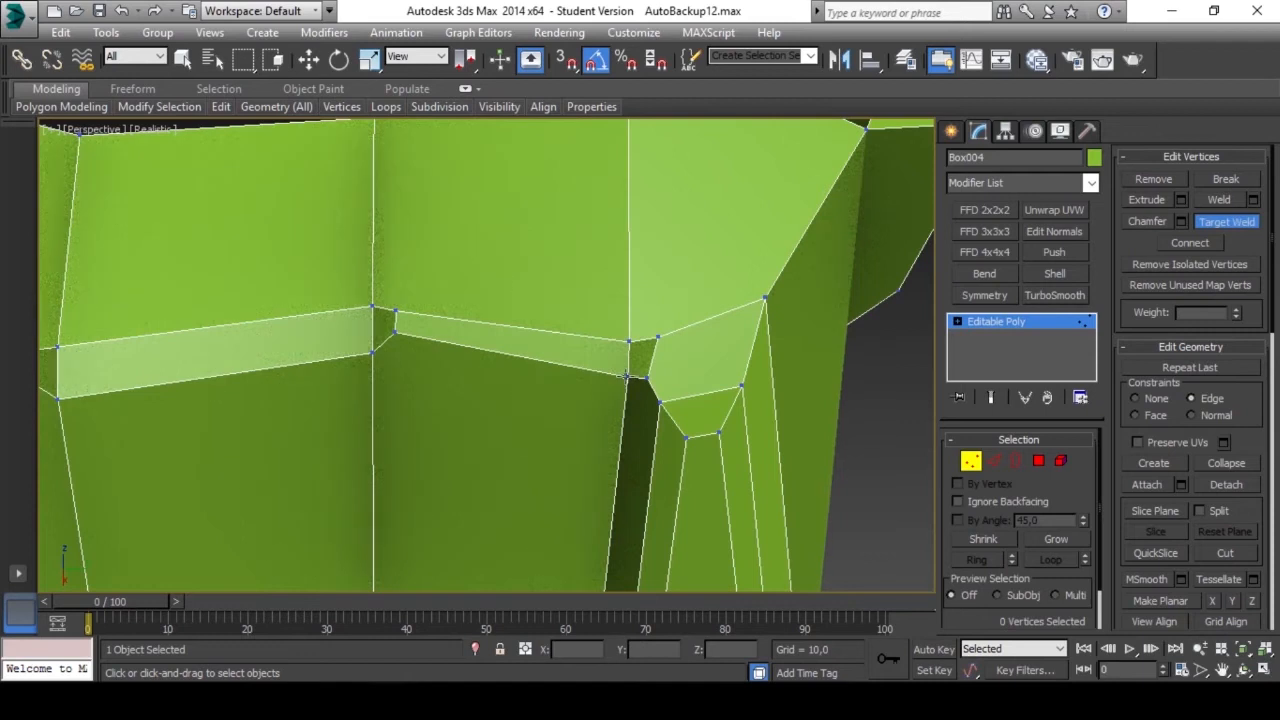
{"action": "left_click", "coordinate": [628, 341]}
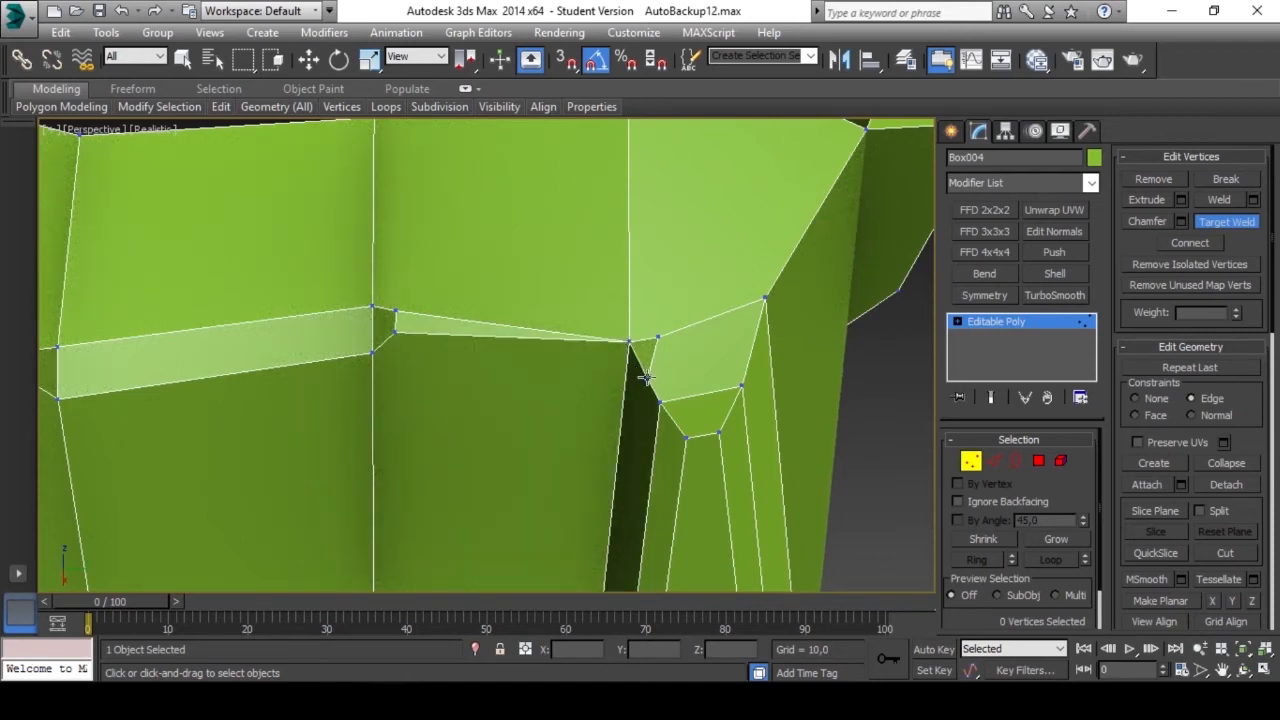
{"action": "left_click", "coordinate": [629, 341]}
{"action": "left_click", "coordinate": [631, 341]}
Target Weld the remaining chamfer strip vertices at the side block's inner corner and outer edge to close the strip.
{"action": "middle_click_drag", "start_coordinate": [465, 352], "coordinate": [641, 346]}
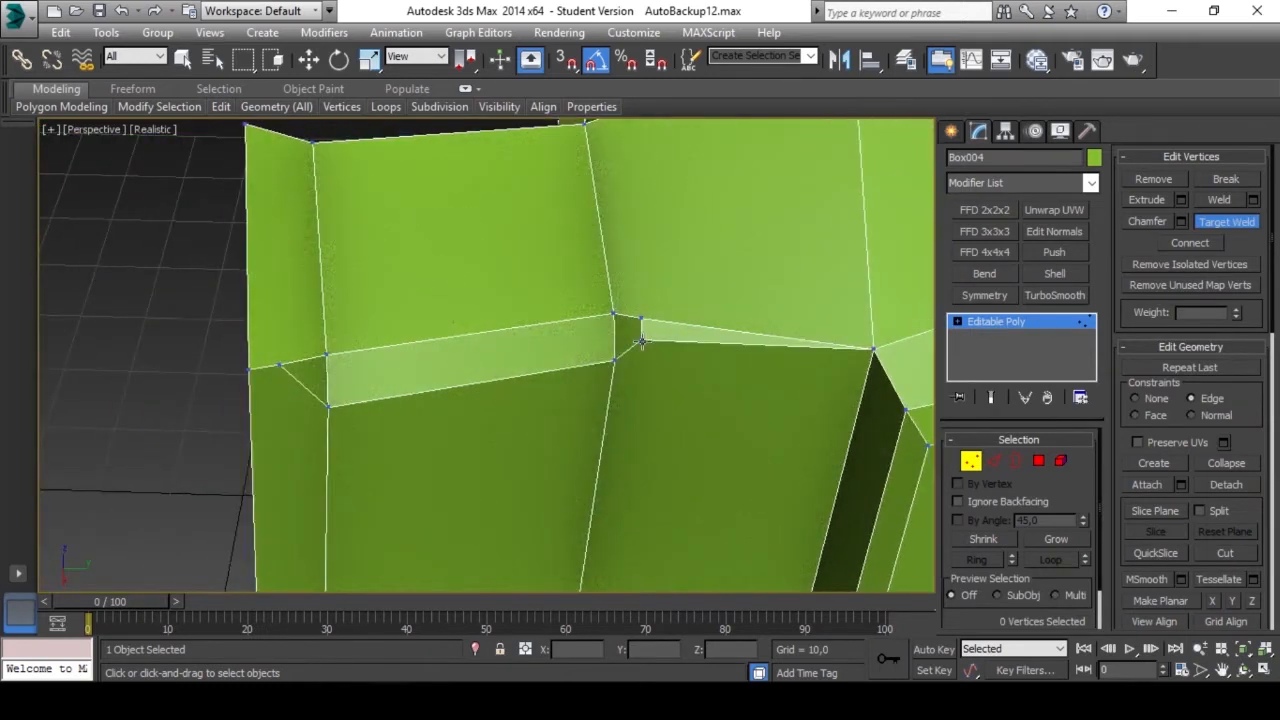
{"action": "left_click", "coordinate": [644, 320]}
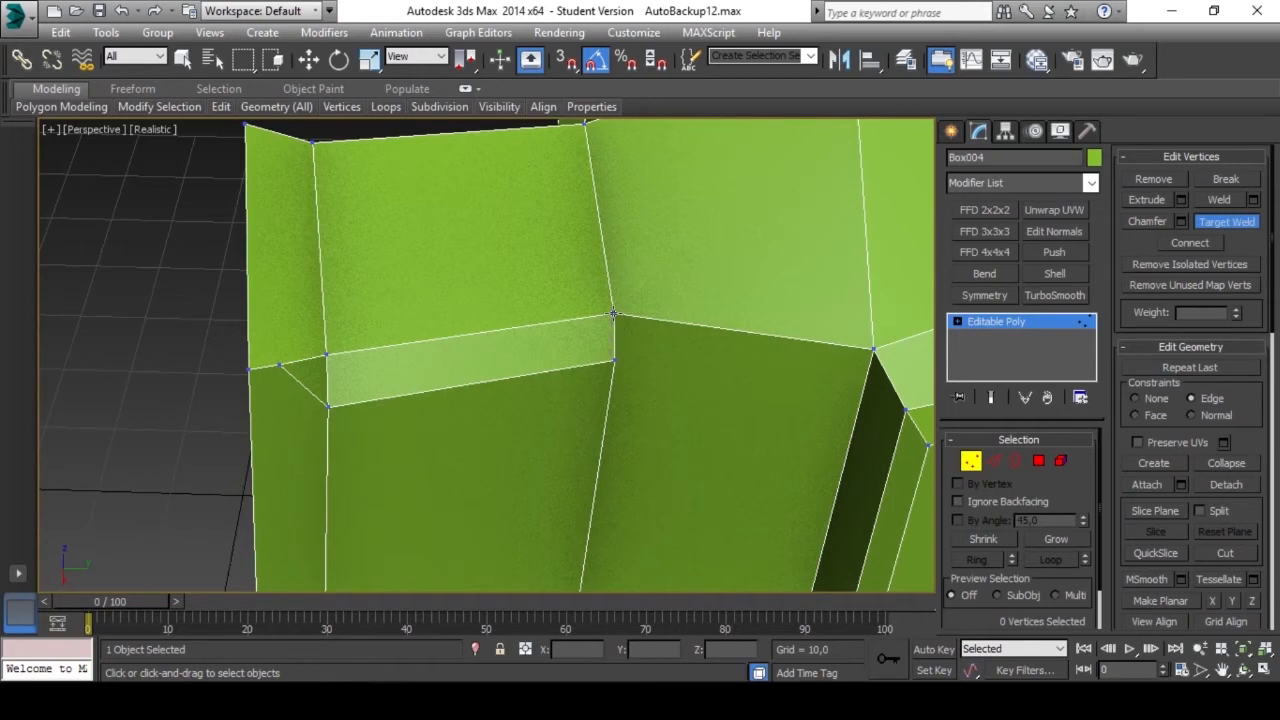
{"action": "left_click", "coordinate": [613, 314]}
{"action": "left_click", "coordinate": [326, 356]}
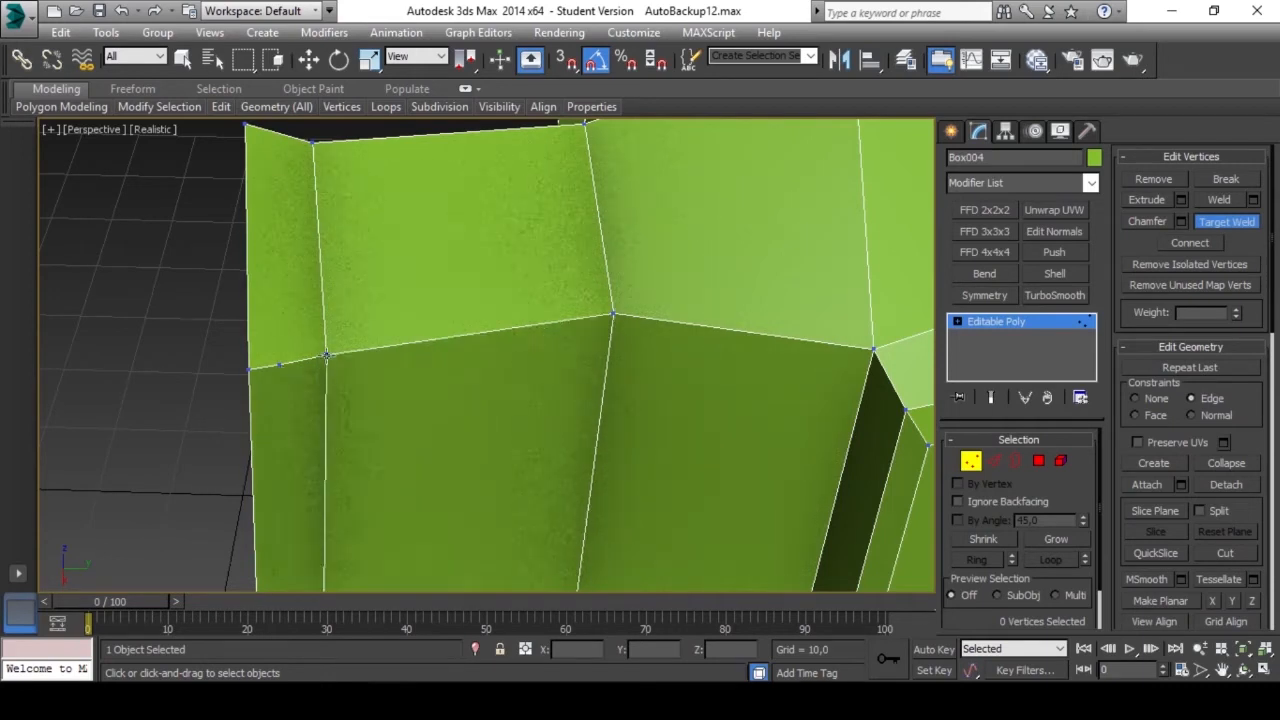
{"action": "middle_click_drag", "start_coordinate": [326, 356], "coordinate": [743, 429], "text": "alt"}
{"action": "right_click", "coordinate": [743, 429]}
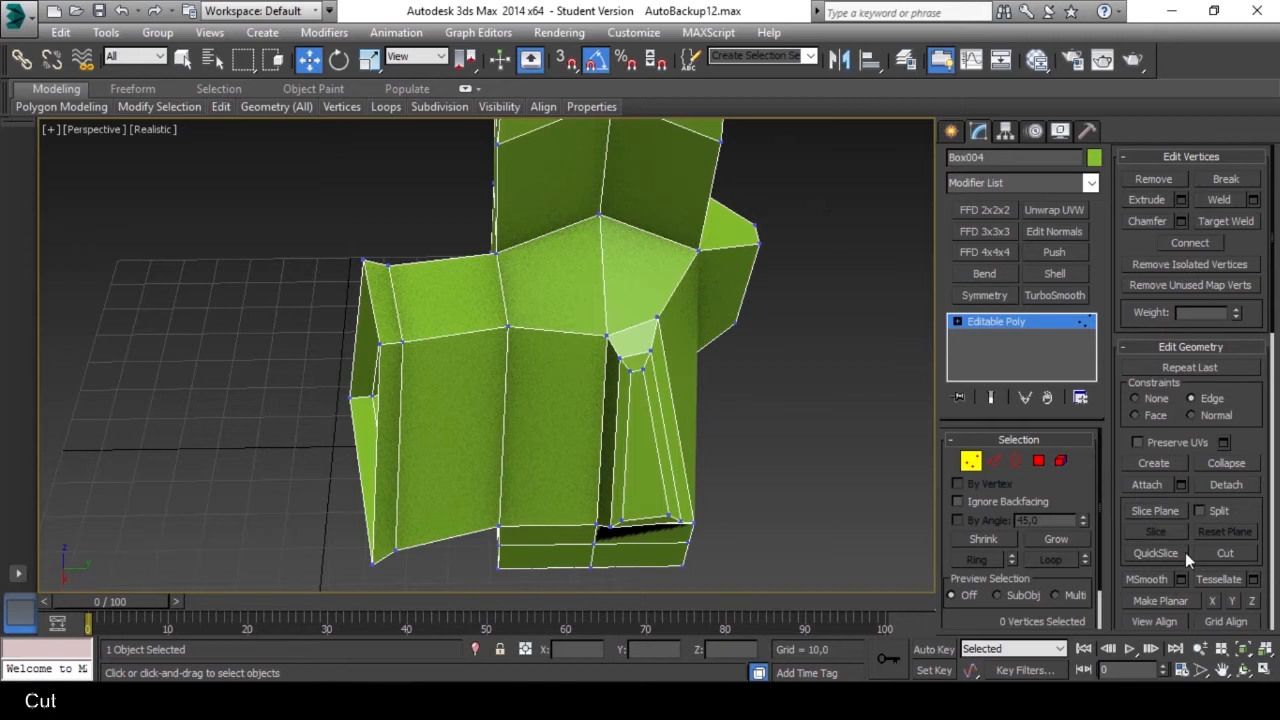
Cut a freehand polygonal outline across the side block's upper and front faces, extending it to the outer vertical edge.
{"action": "left_click", "coordinate": [1226, 553]}
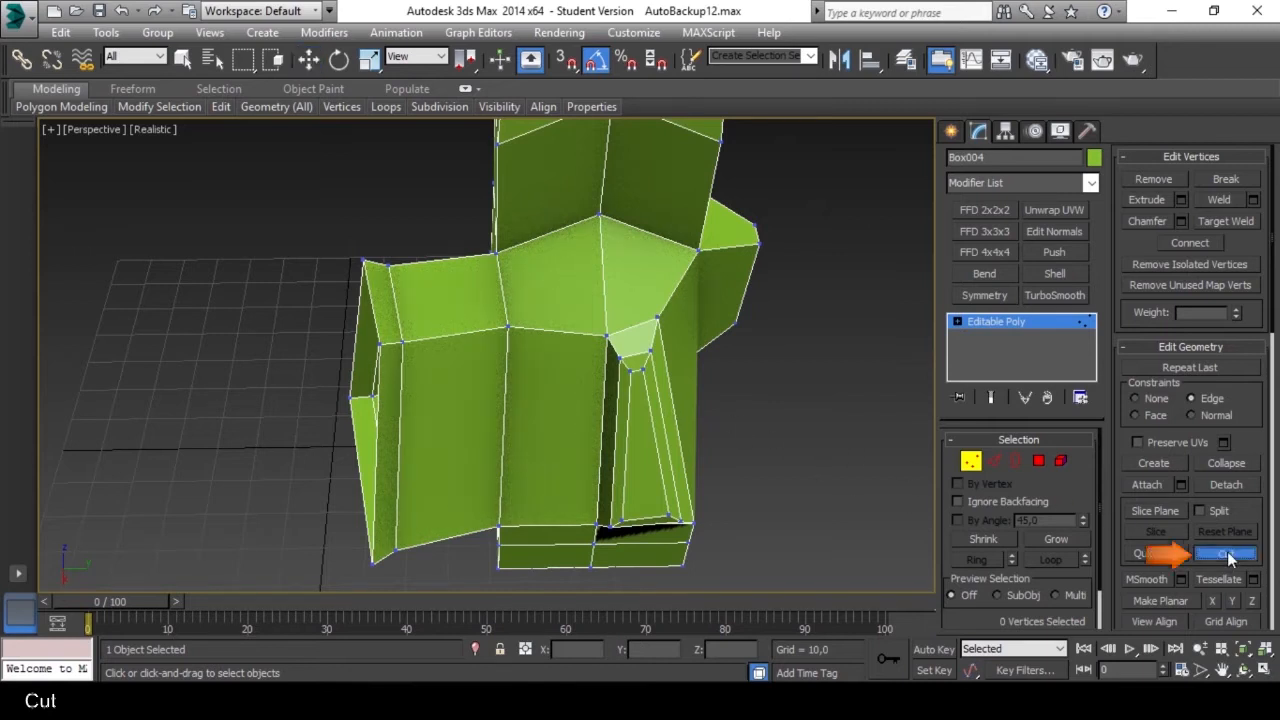
{"action": "middle_click_drag", "start_coordinate": [600, 377], "coordinate": [612, 388]}
{"action": "scroll", "coordinate": [530, 346], "scroll_direction": "up", "scroll_amount": 3}
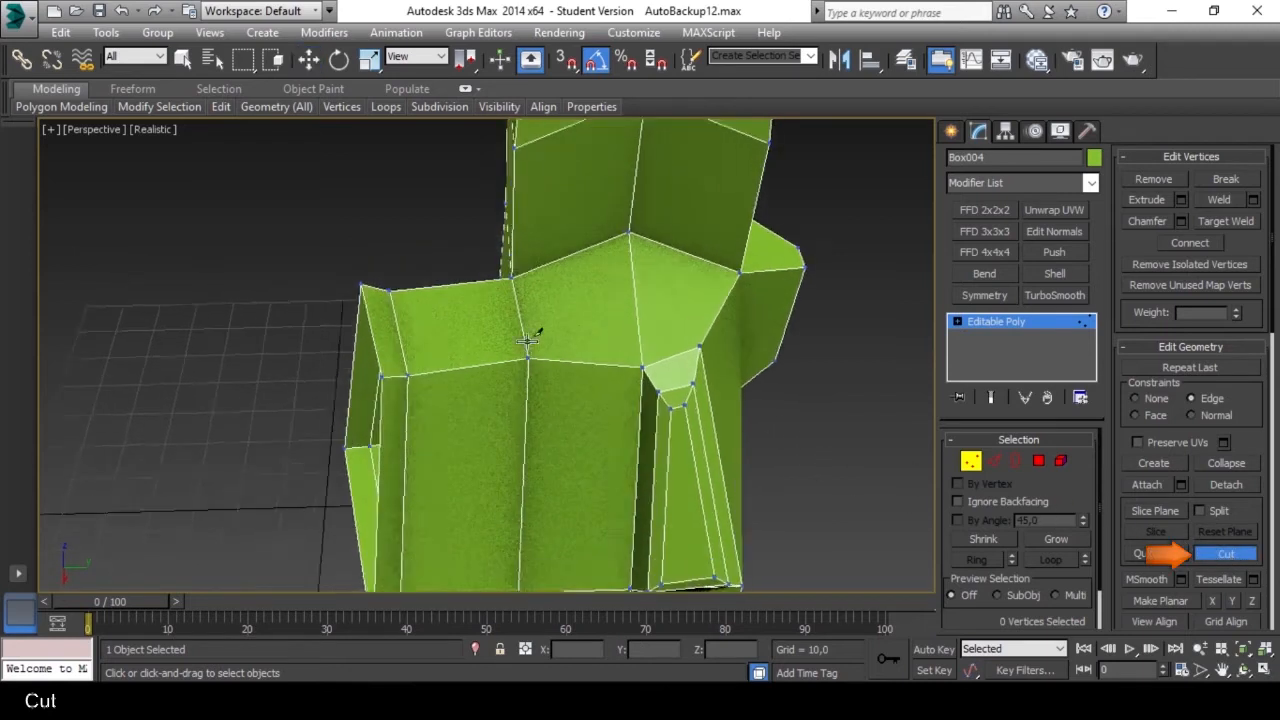
{"action": "left_click", "coordinate": [530, 369]}
{"action": "left_click", "coordinate": [437, 314]}
{"action": "left_click", "coordinate": [361, 333]}
{"action": "left_click", "coordinate": [381, 461]}
{"action": "left_click", "coordinate": [485, 483]}
{"action": "left_click", "coordinate": [600, 461]}
{"action": "left_click", "coordinate": [596, 327]}
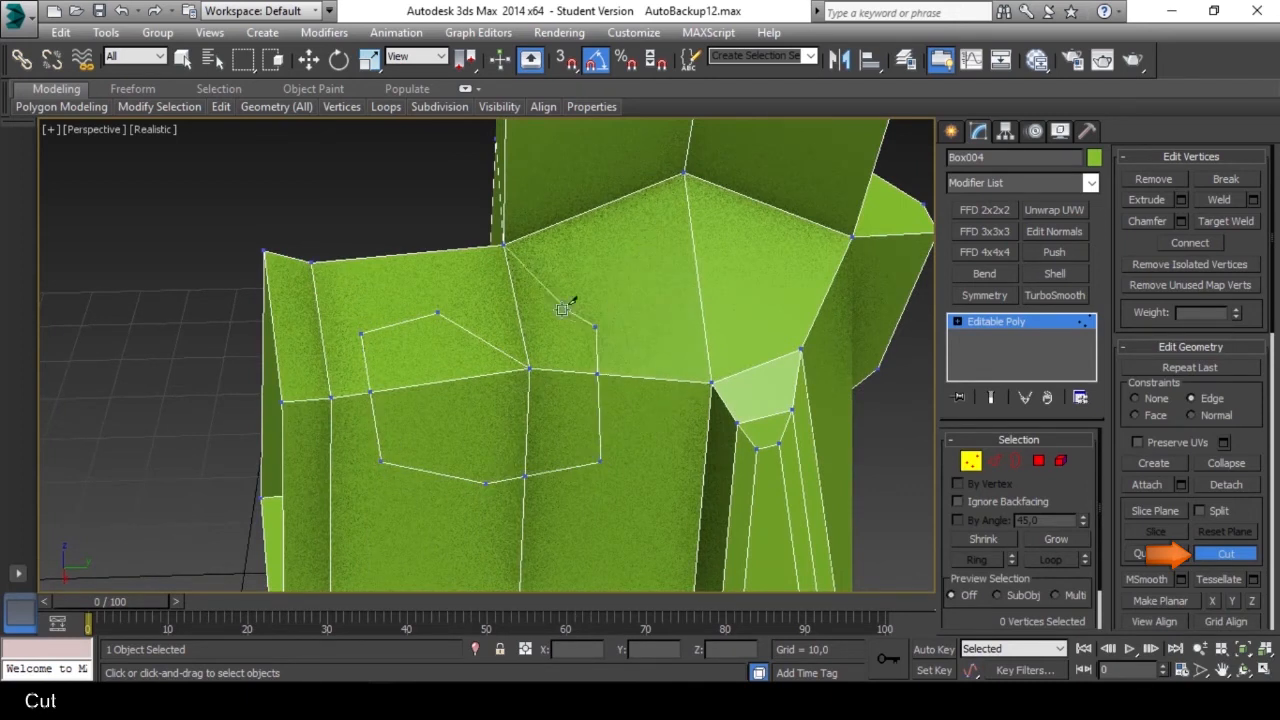
{"action": "left_click", "coordinate": [438, 286]}
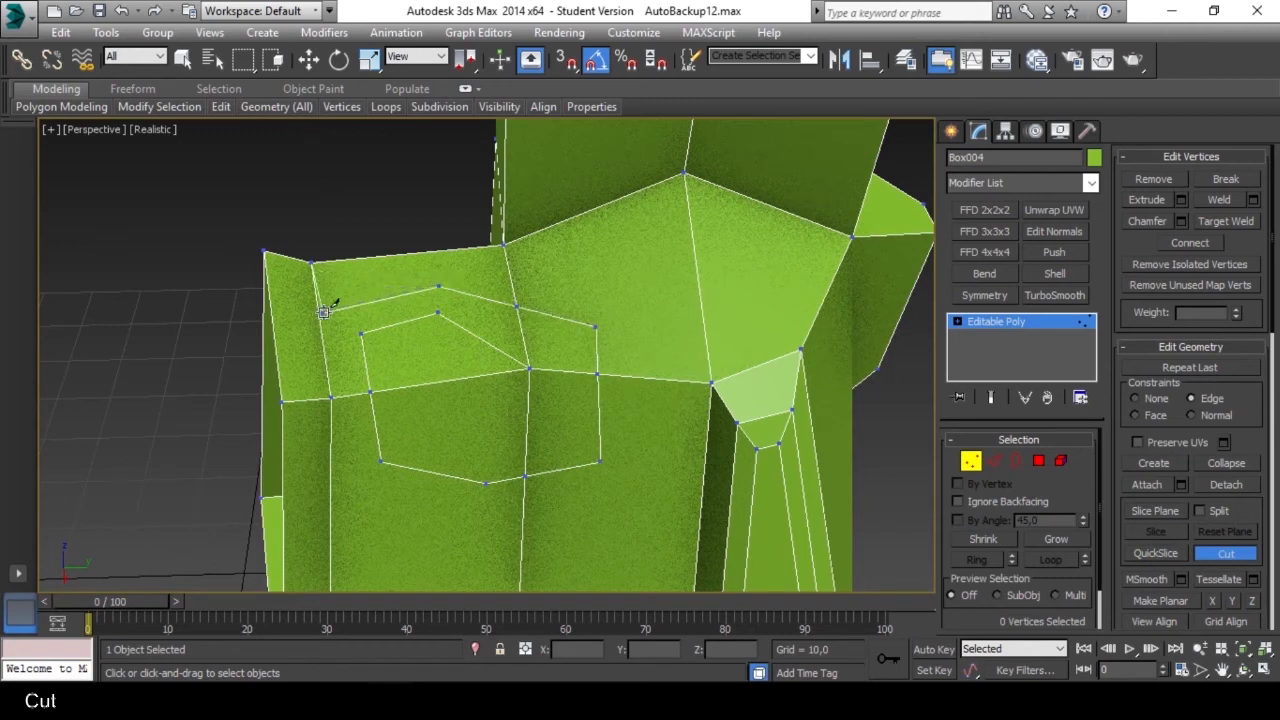
{"action": "left_click", "coordinate": [319, 316]}
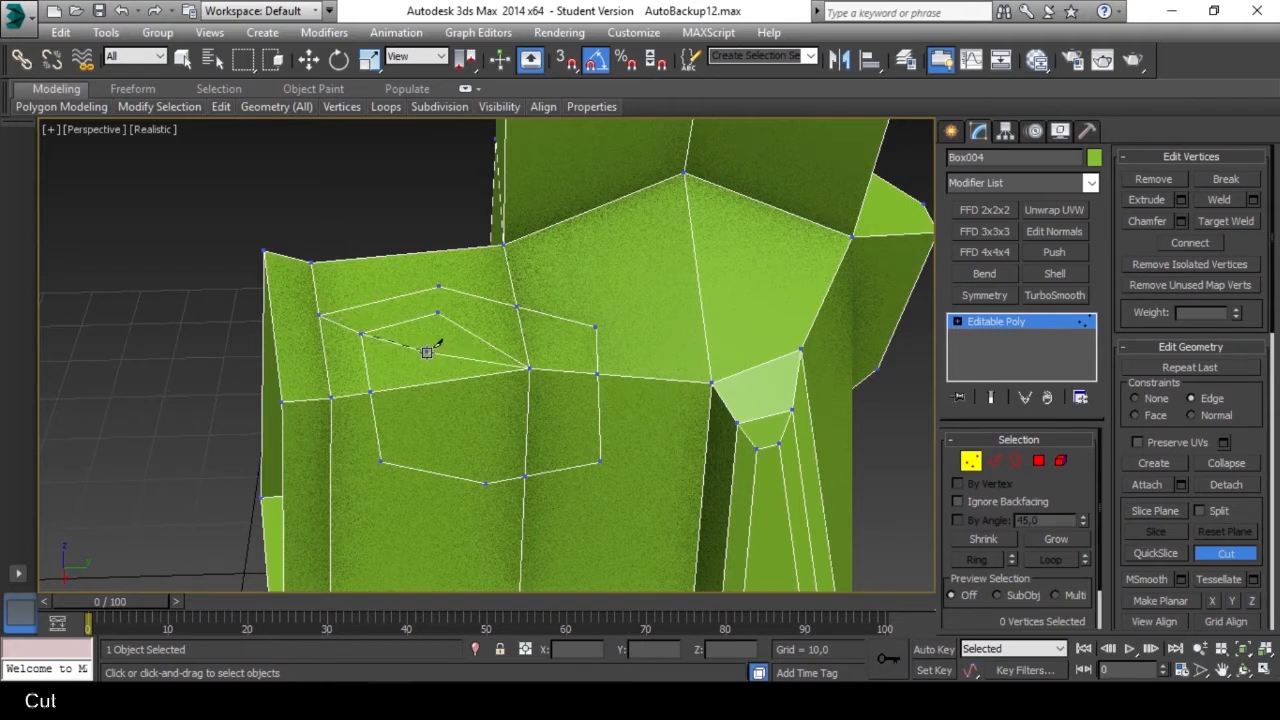
Cut an edge from the outline's inner upper vertex to the corner at the base of the upper column.
{"action": "scroll", "coordinate": [431, 361], "scroll_direction": "down", "scroll_amount": 3}
{"action": "middle_click_drag", "start_coordinate": [431, 361], "coordinate": [473, 364], "text": "alt"}
{"action": "scroll", "coordinate": [455, 336], "scroll_direction": "up", "scroll_amount": 3}
{"action": "scroll", "coordinate": [455, 336], "scroll_direction": "down", "scroll_amount": 2}
{"action": "scroll", "coordinate": [523, 334], "scroll_direction": "up", "scroll_amount": 4}
{"action": "scroll", "coordinate": [529, 331], "scroll_direction": "down", "scroll_amount": 4}
{"action": "scroll", "coordinate": [571, 314], "scroll_direction": "up", "scroll_amount": 3}
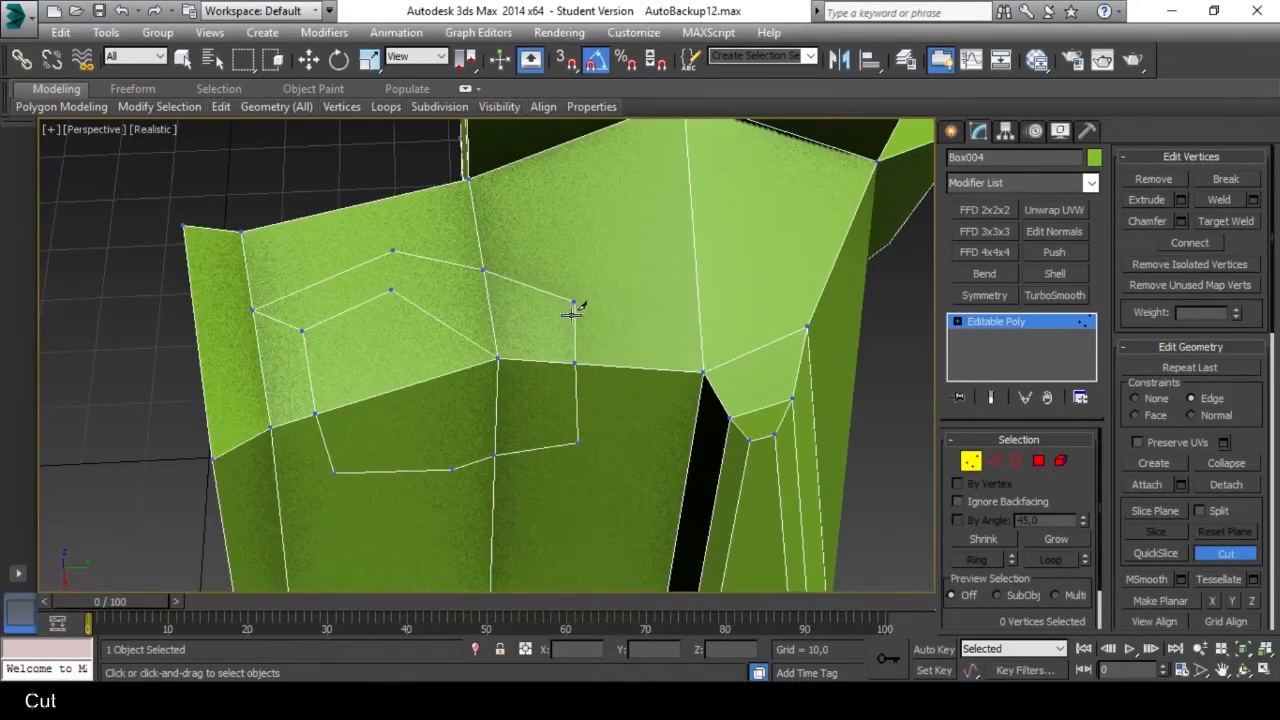
{"action": "middle_click_drag", "start_coordinate": [578, 292], "coordinate": [500, 373], "text": "alt"}
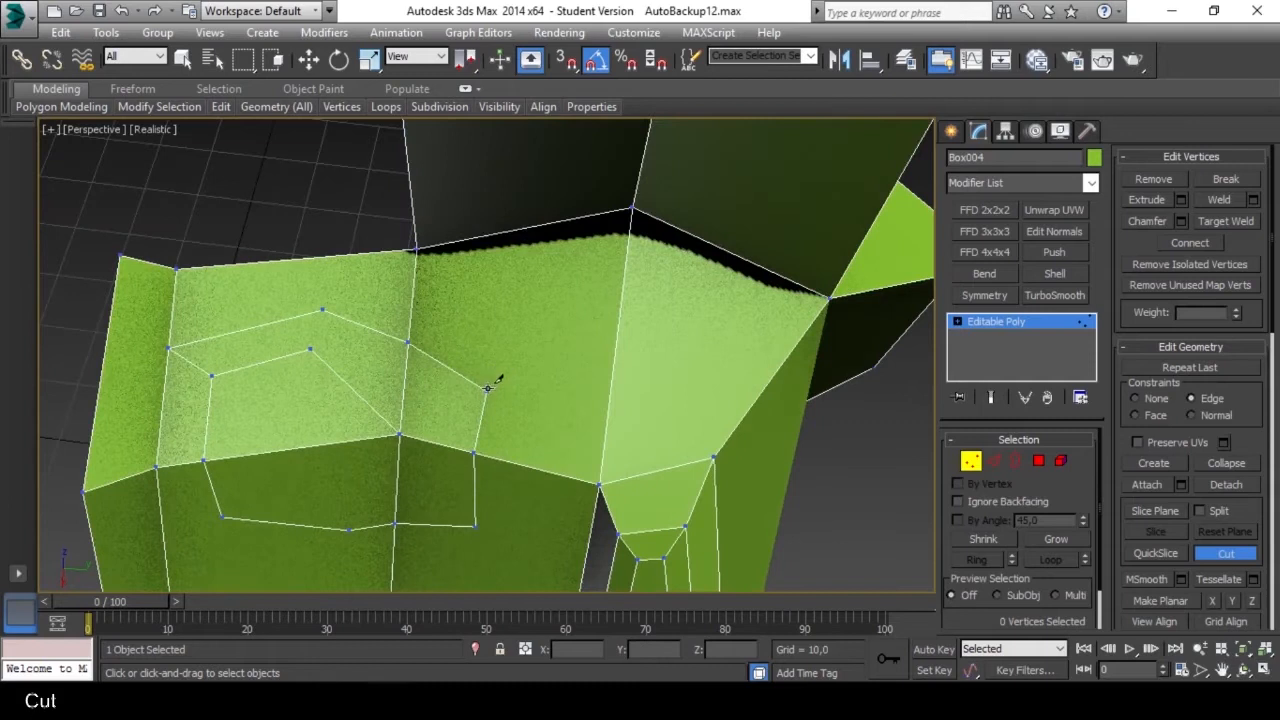
{"action": "left_click", "coordinate": [487, 390]}
{"action": "left_click", "coordinate": [627, 212]}
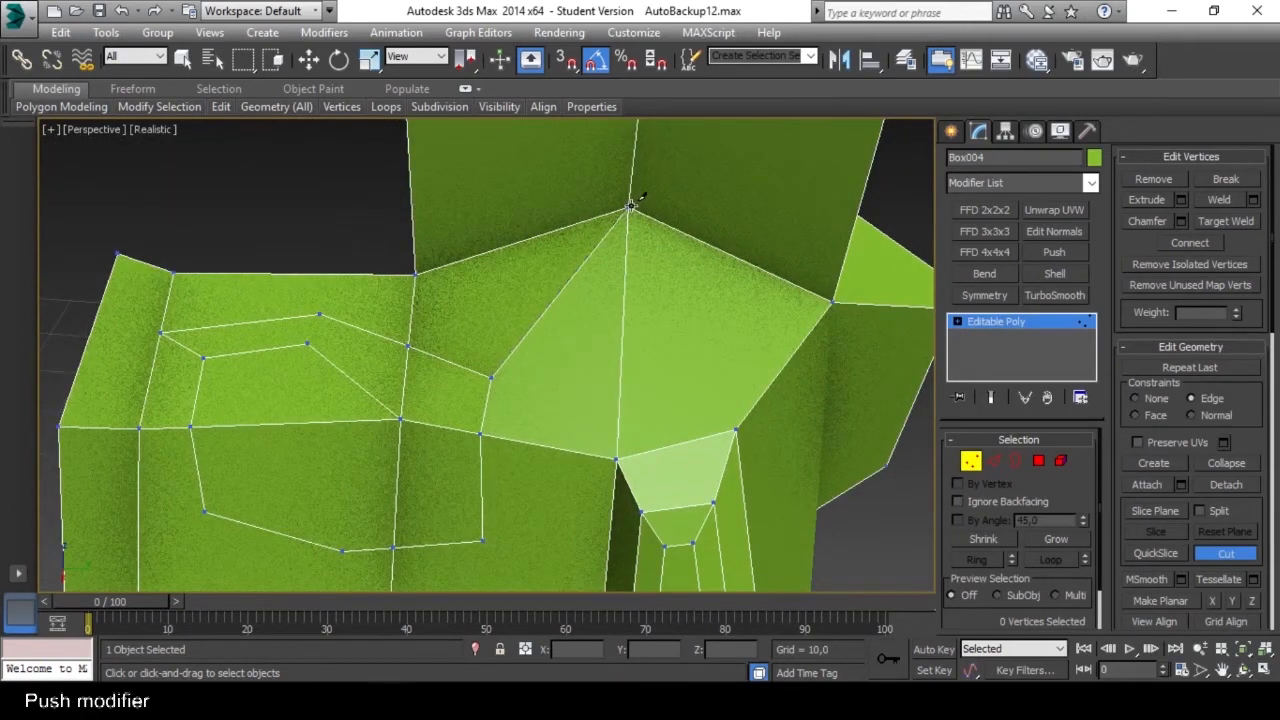
{"action": "right_click", "coordinate": [441, 354]}
Select the vertices along the edge loop near the side block's outer end and set the constraints to None.
{"action": "middle_click_drag", "start_coordinate": [411, 372], "coordinate": [518, 287], "text": "alt"}
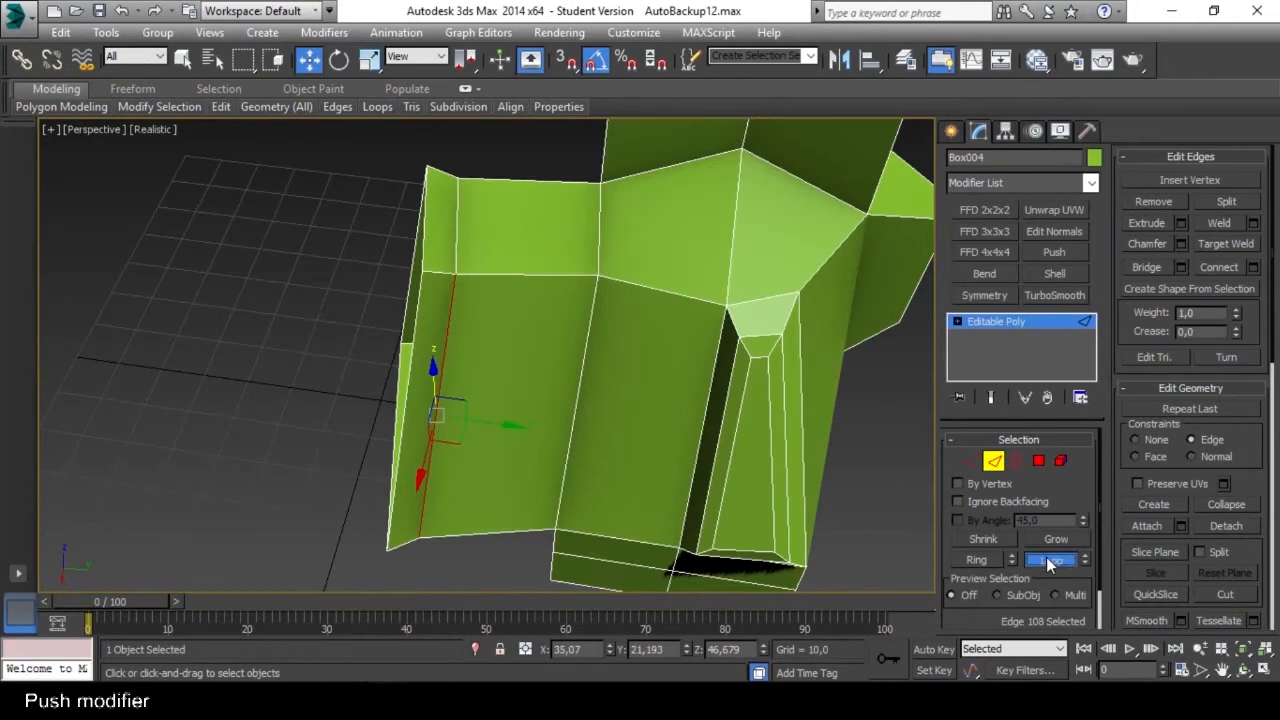
{"action": "left_click", "coordinate": [1047, 560]}
{"action": "middle_click_drag", "start_coordinate": [522, 300], "coordinate": [491, 327], "text": "alt"}
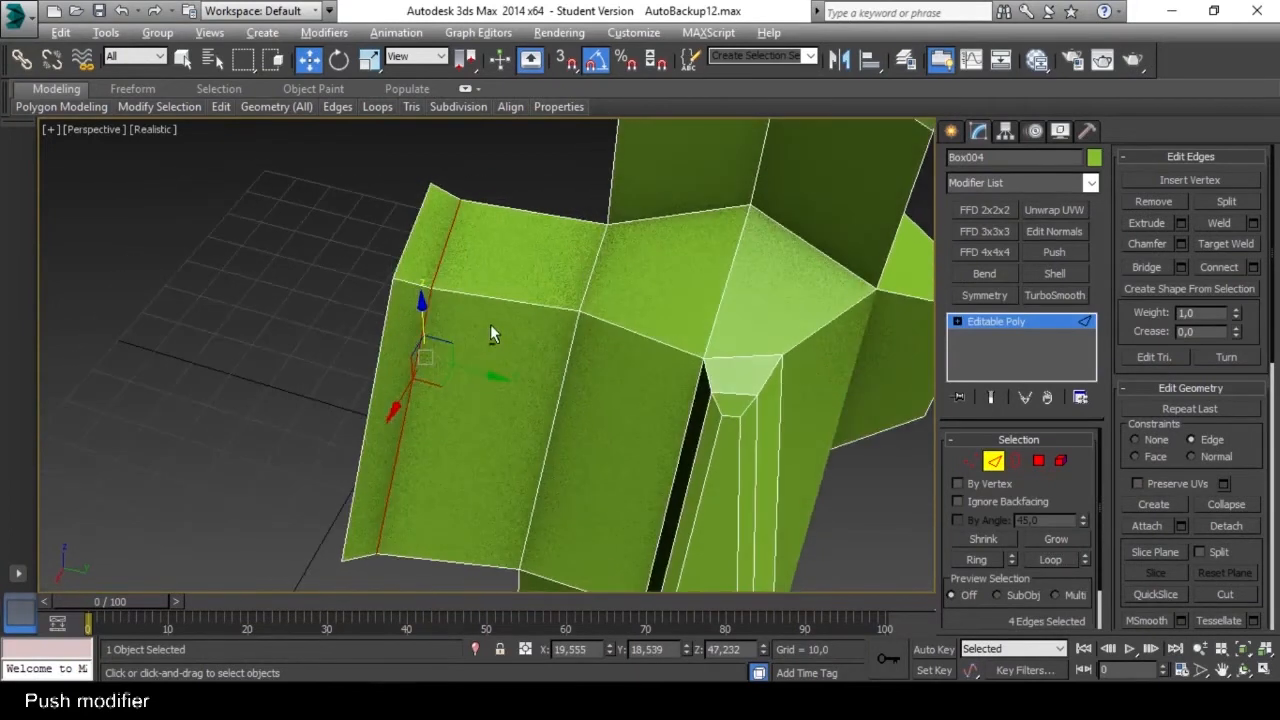
{"action": "left_click", "coordinate": [973, 463]}
{"action": "middle_click_drag", "start_coordinate": [453, 306], "coordinate": [450, 270], "text": "alt"}
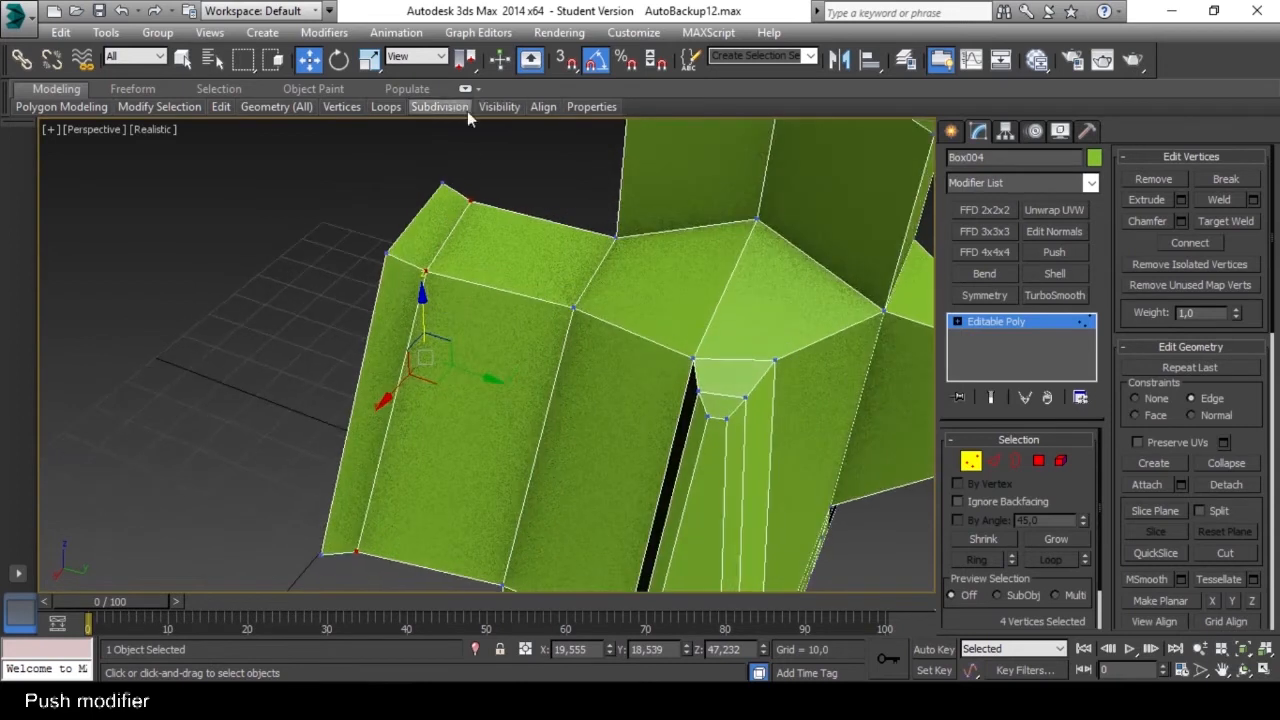
{"action": "middle_click_drag", "start_coordinate": [477, 286], "coordinate": [461, 202], "text": "alt"}
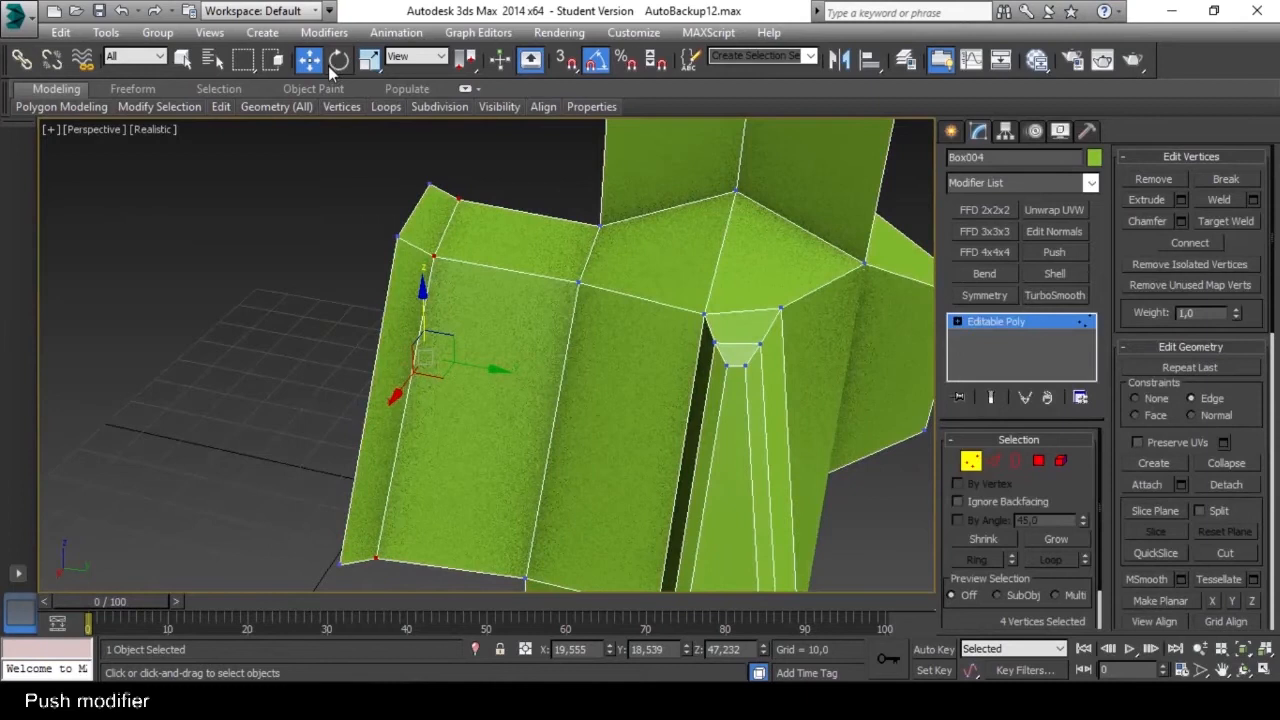
{"action": "left_click", "coordinate": [369, 61]}
{"action": "middle_click_drag", "start_coordinate": [449, 309], "coordinate": [413, 335], "text": "alt"}
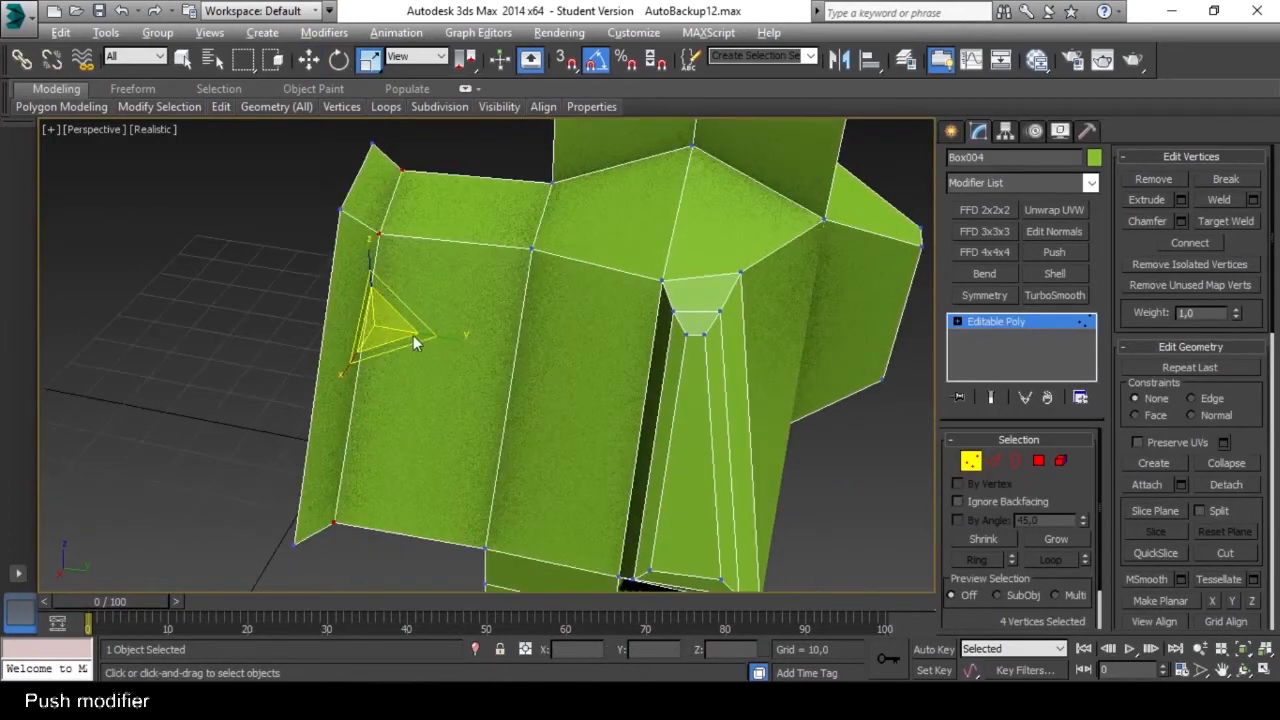
{"action": "middle_click_drag", "start_coordinate": [413, 234], "coordinate": [505, 236]}
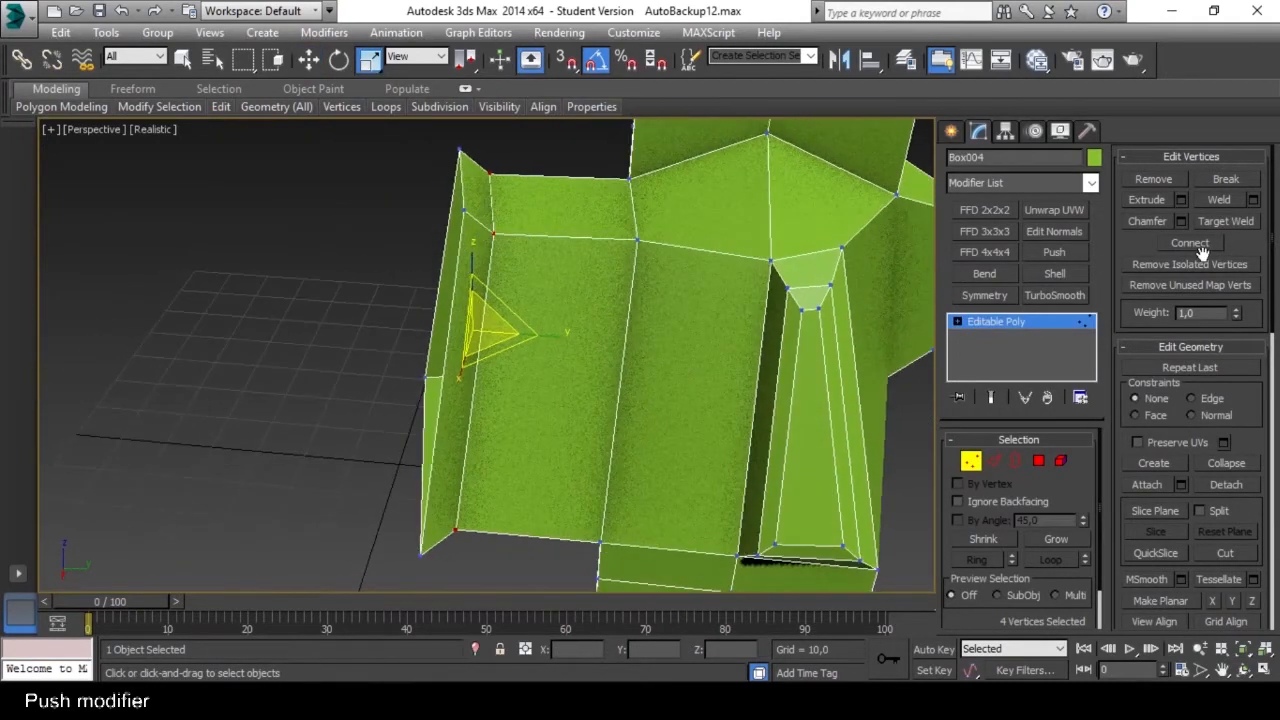
Push the selected vertices outward with a Push modifier and collapse it into the Editable Poly.
{"action": "left_click", "coordinate": [1057, 252]}
{"action": "middle_click_drag", "start_coordinate": [798, 221], "coordinate": [749, 250], "text": "alt"}
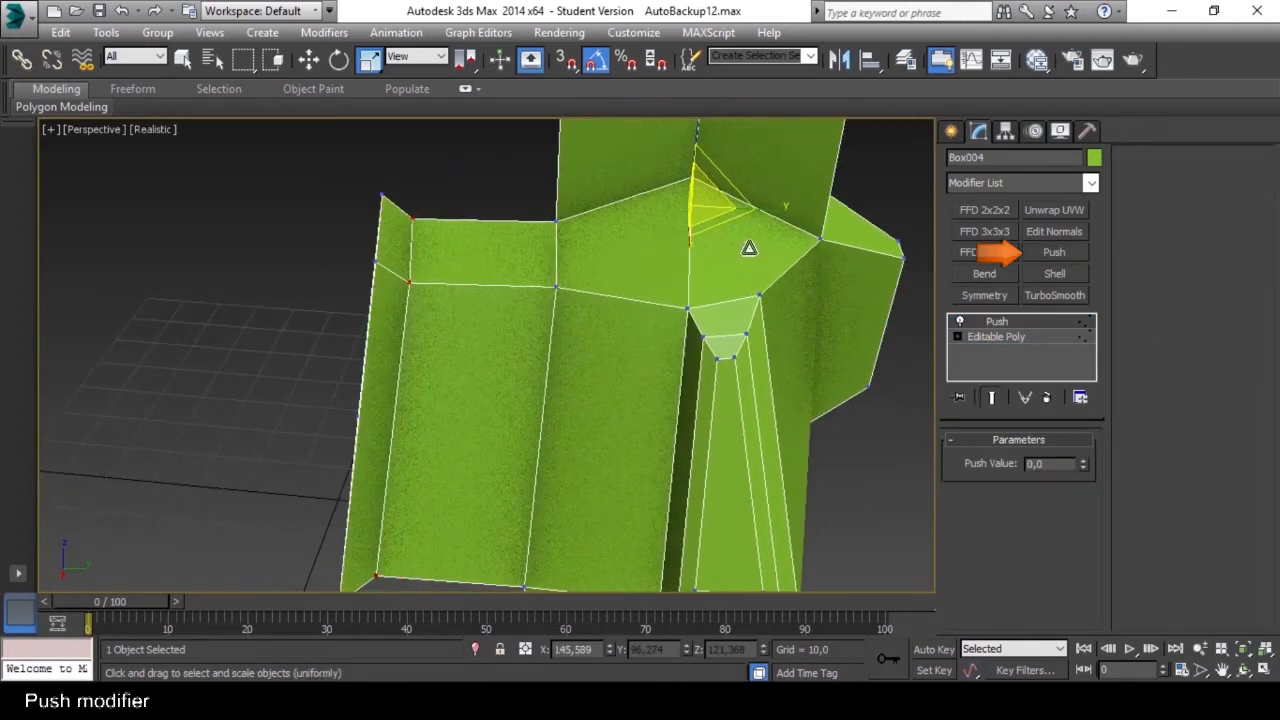
{"action": "left_click_drag", "start_coordinate": [1081, 461], "coordinate": [1029, 500]}
{"action": "right_click", "coordinate": [1028, 330]}
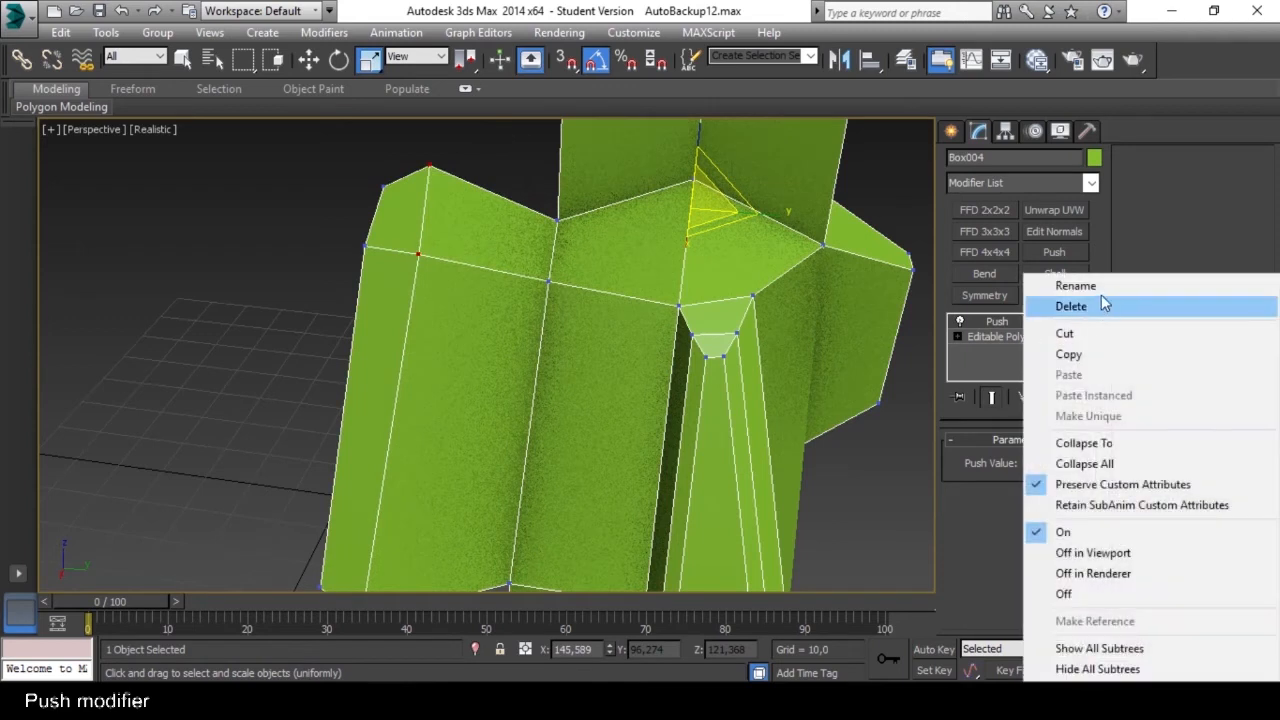
{"action": "left_click", "coordinate": [1081, 444]}
{"action": "left_click", "coordinate": [745, 426]}
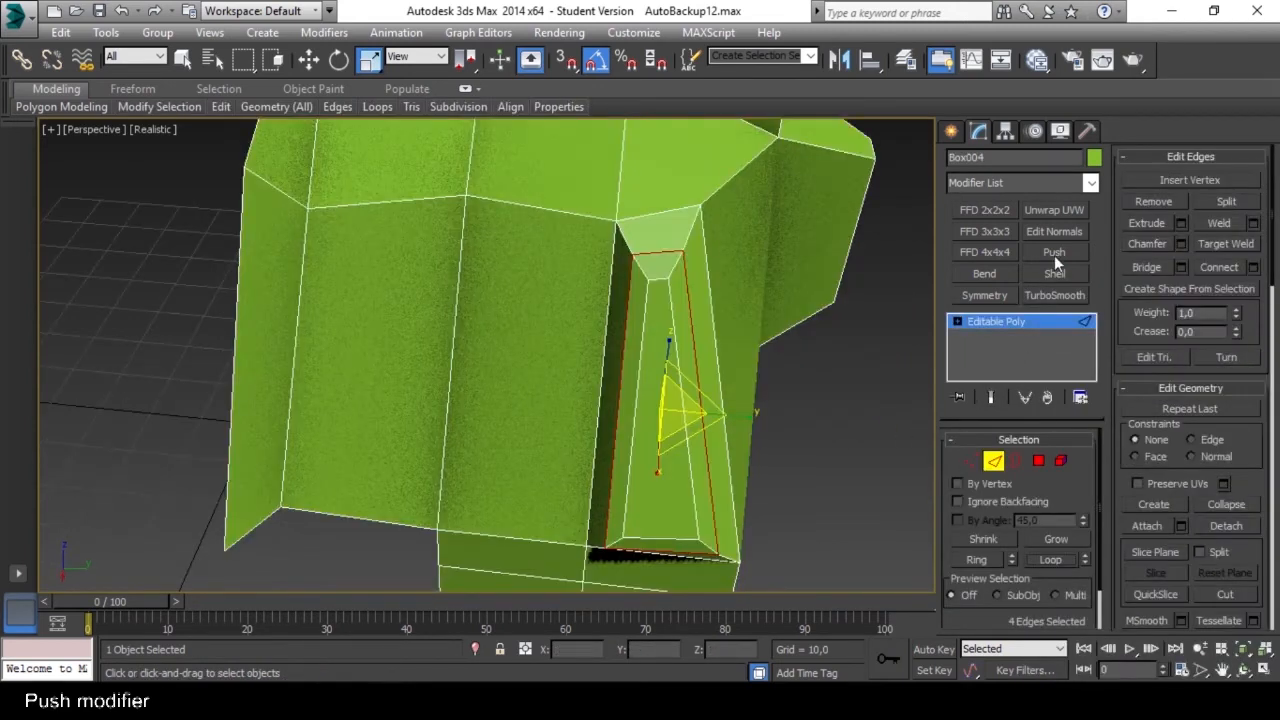
Push the edge loop around the tapered inset by a value of 1,55 and collapse the Push modifier into the Editable Poly.
{"action": "left_click", "coordinate": [1054, 252]}
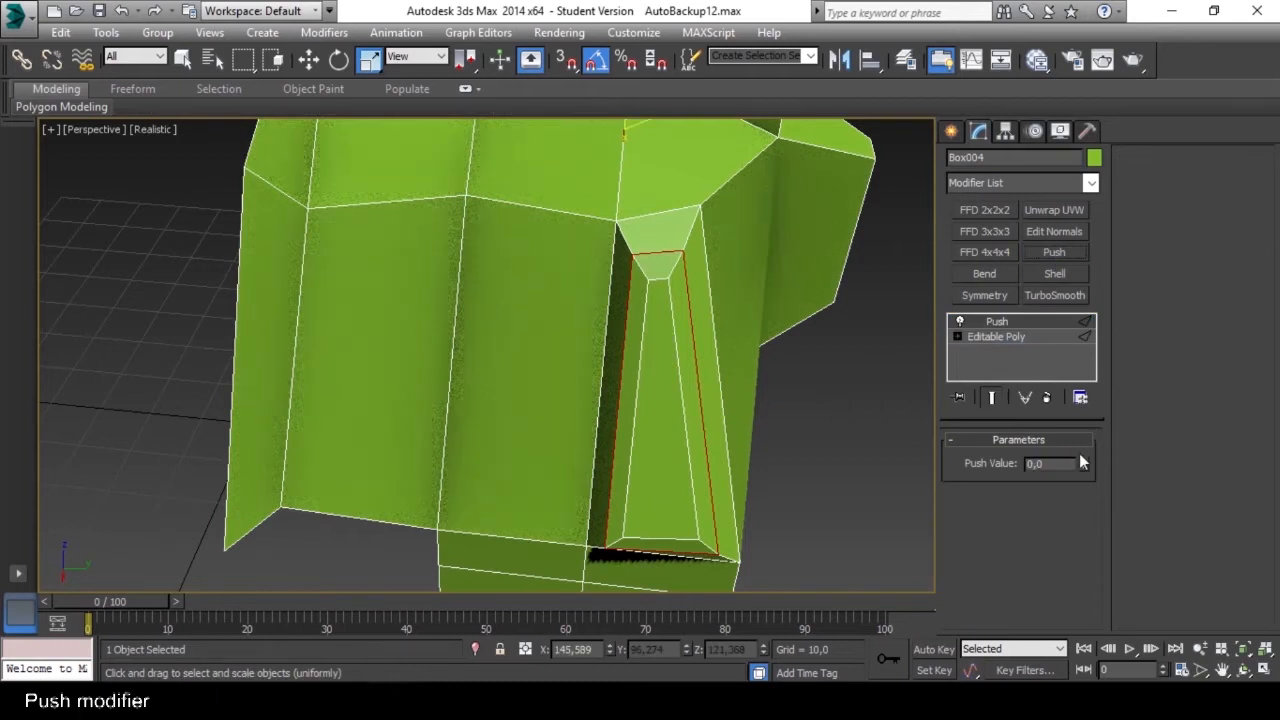
{"action": "left_click_drag", "start_coordinate": [1084, 467], "coordinate": [1084, 380]}
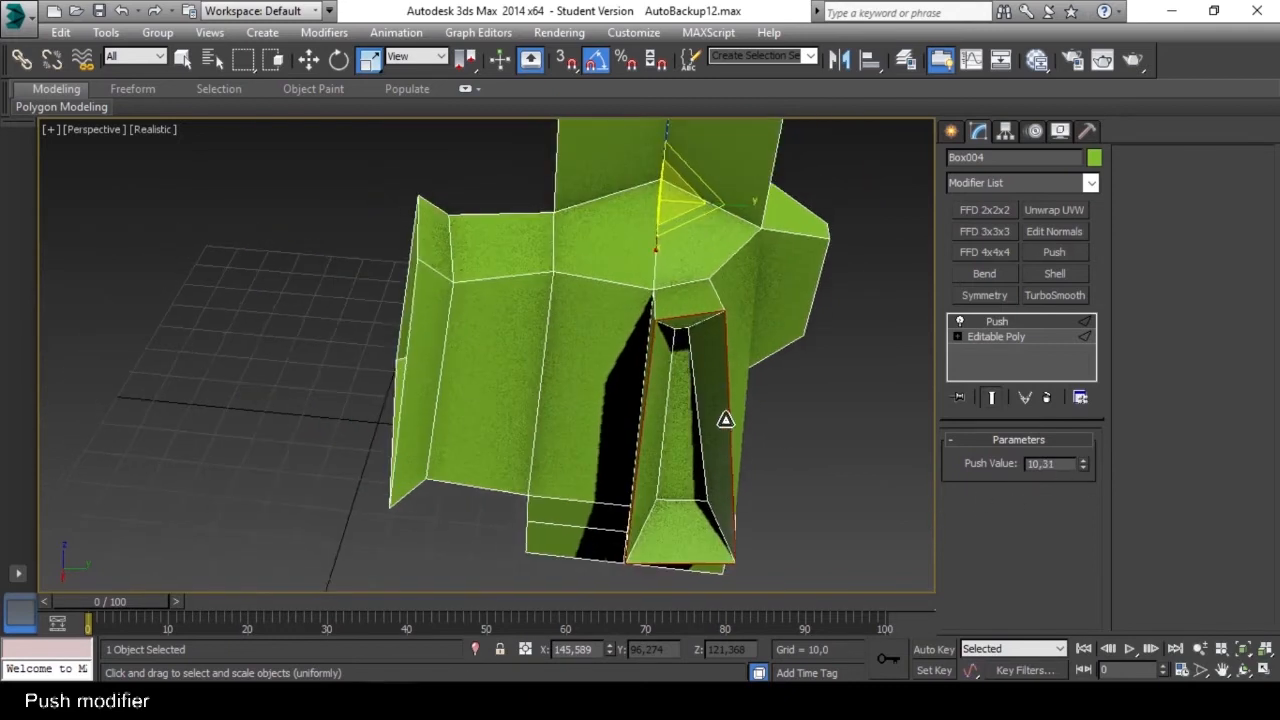
{"action": "middle_click_drag", "start_coordinate": [725, 420], "coordinate": [757, 400], "text": "alt"}
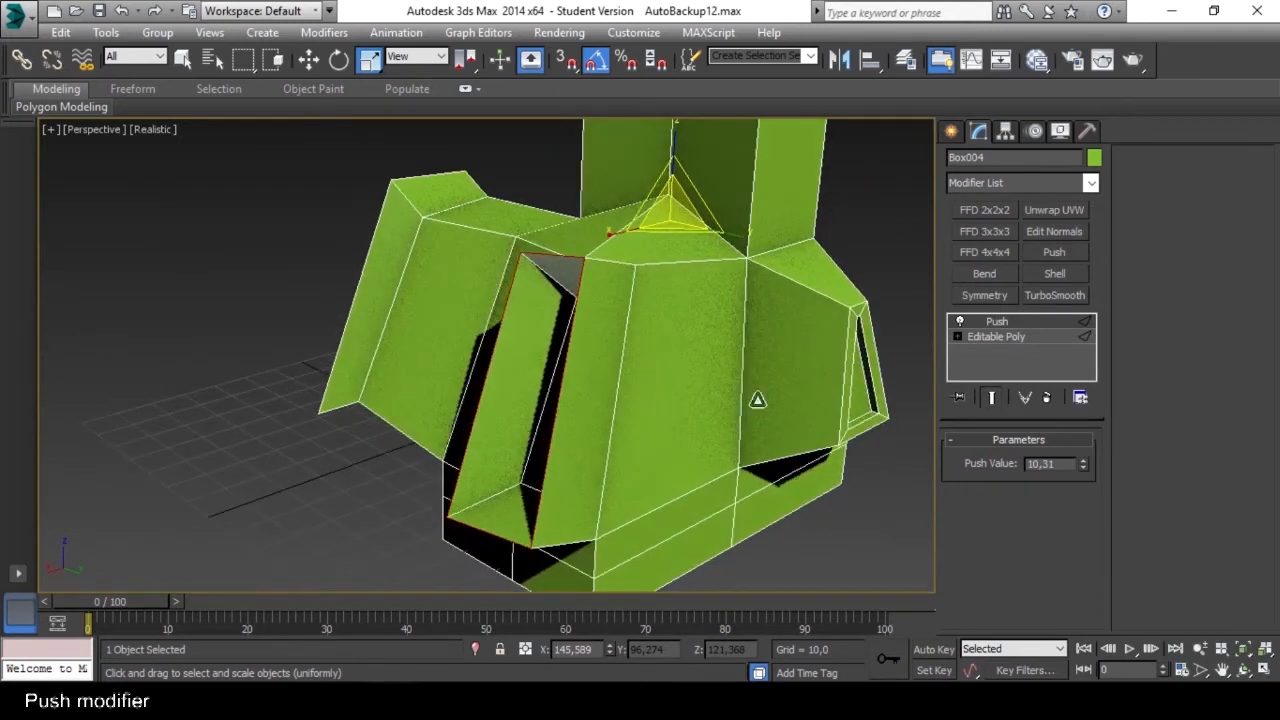
{"action": "right_click", "coordinate": [1082, 464]}
{"action": "left_click_drag", "start_coordinate": [1082, 464], "coordinate": [1107, 316]}
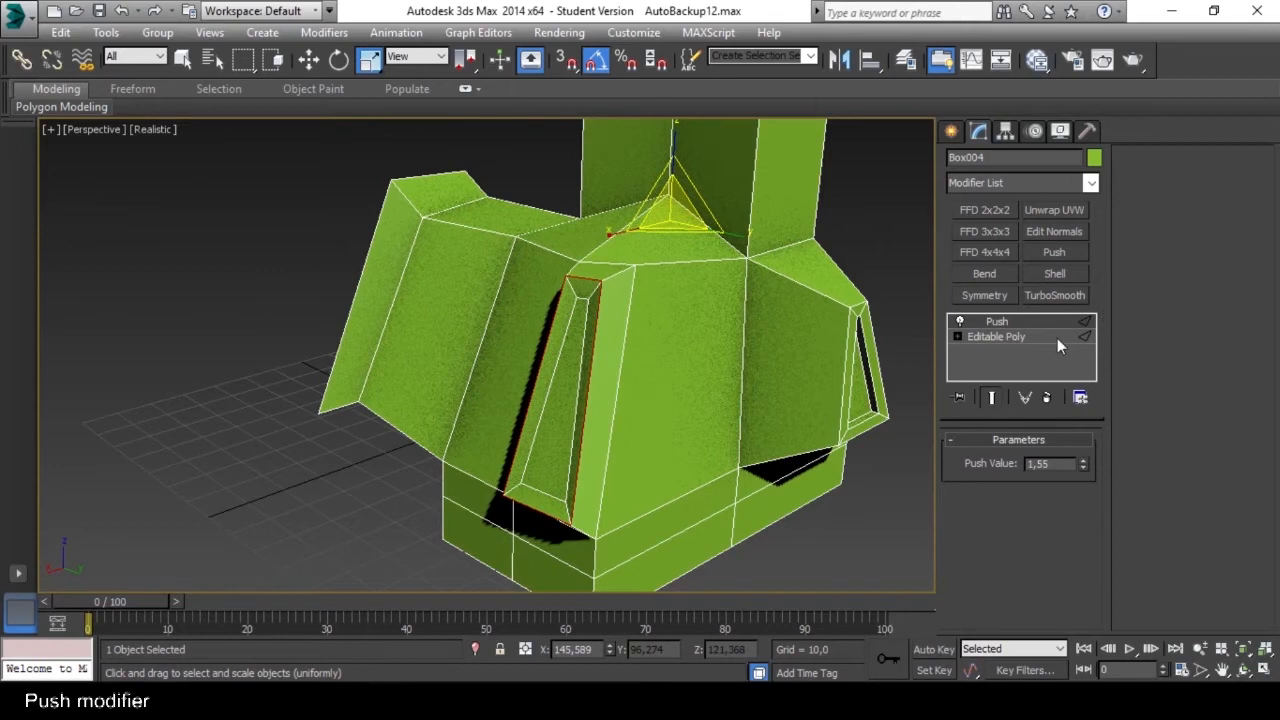
{"action": "right_click", "coordinate": [996, 322]}
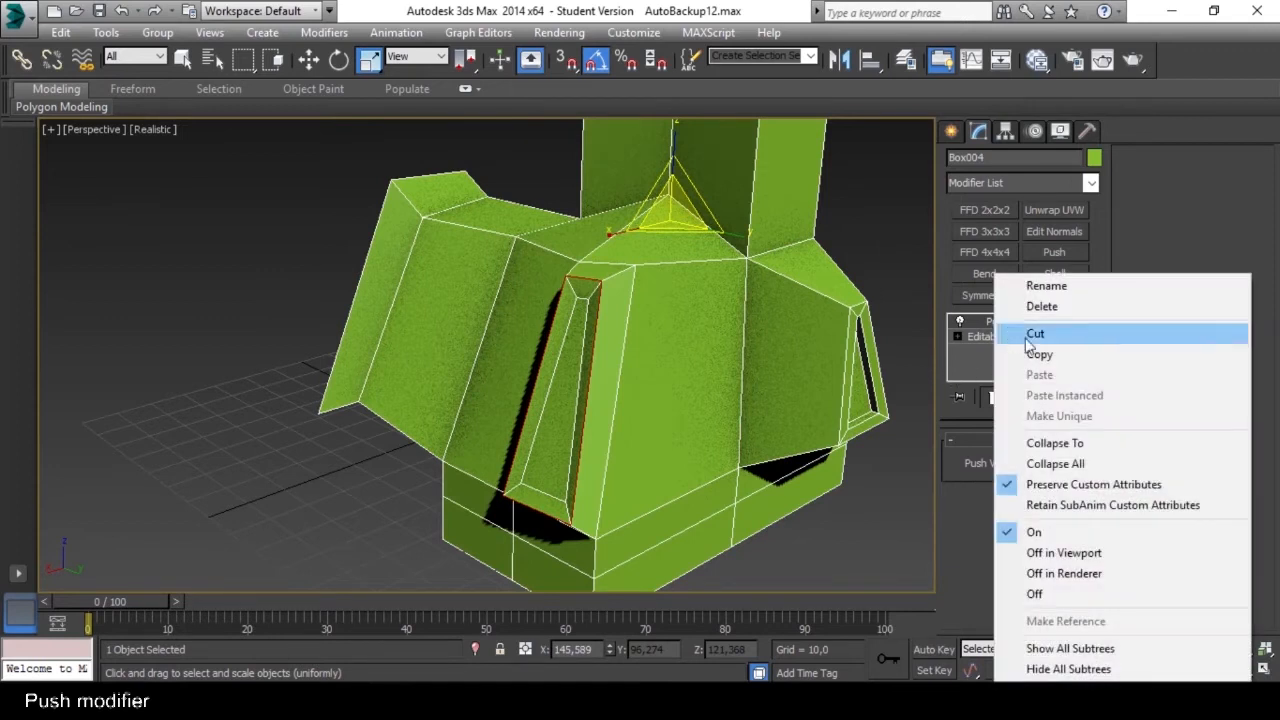
{"action": "left_click", "coordinate": [990, 443]}
{"action": "left_click", "coordinate": [726, 426]}
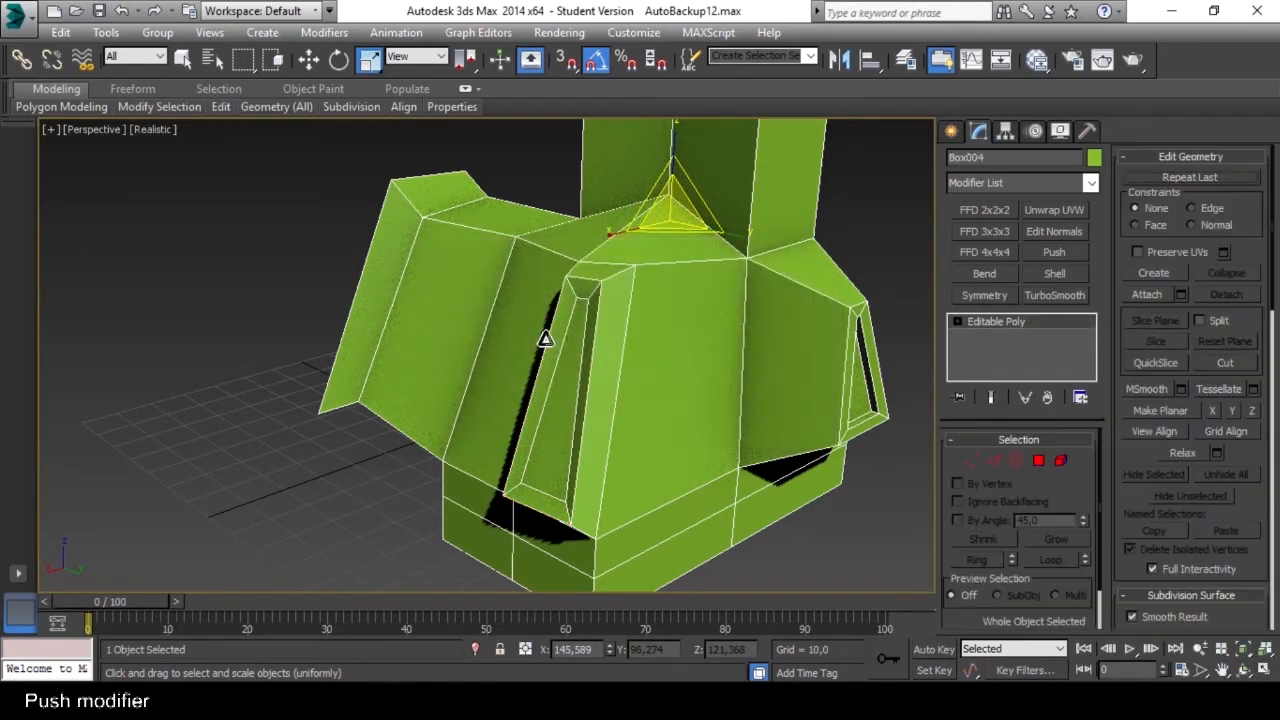
Try a Push modifier with varying values on the side block's large front polygon.
{"action": "middle_click_drag", "start_coordinate": [543, 337], "coordinate": [645, 383], "text": "alt"}
{"action": "left_click", "coordinate": [1038, 461]}
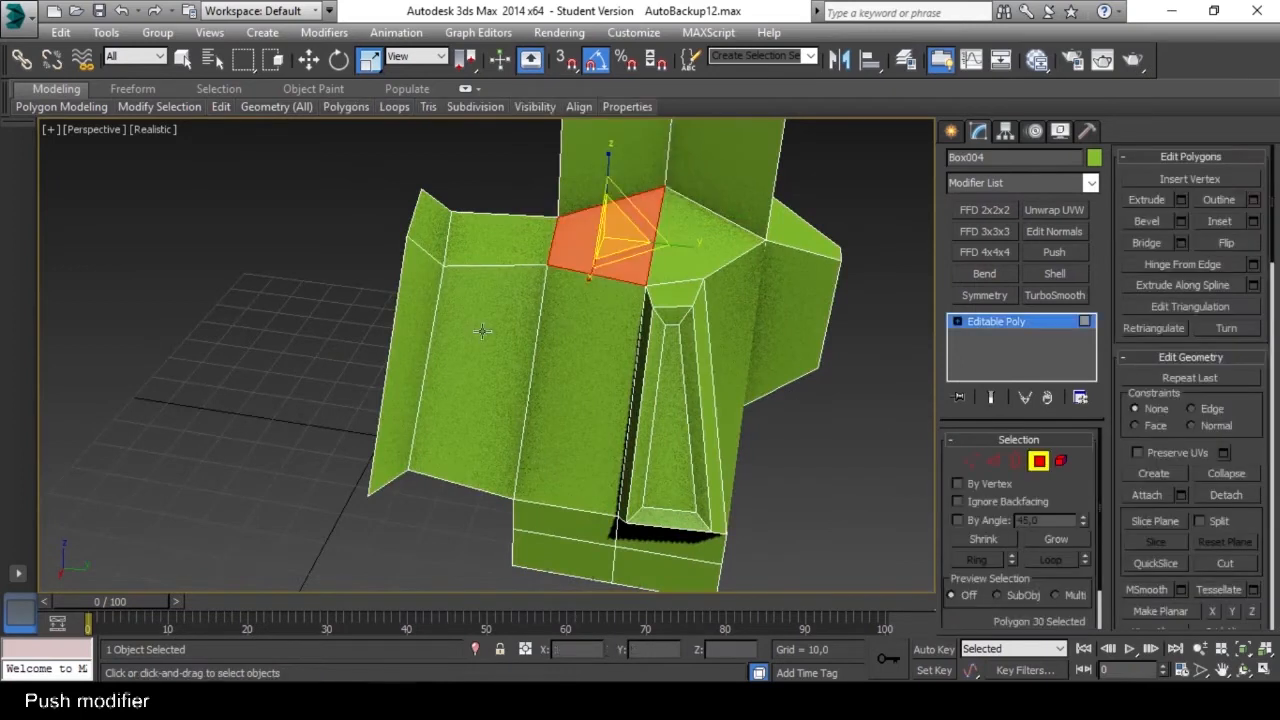
{"action": "left_click", "coordinate": [485, 385]}
{"action": "left_click", "coordinate": [1054, 252]}
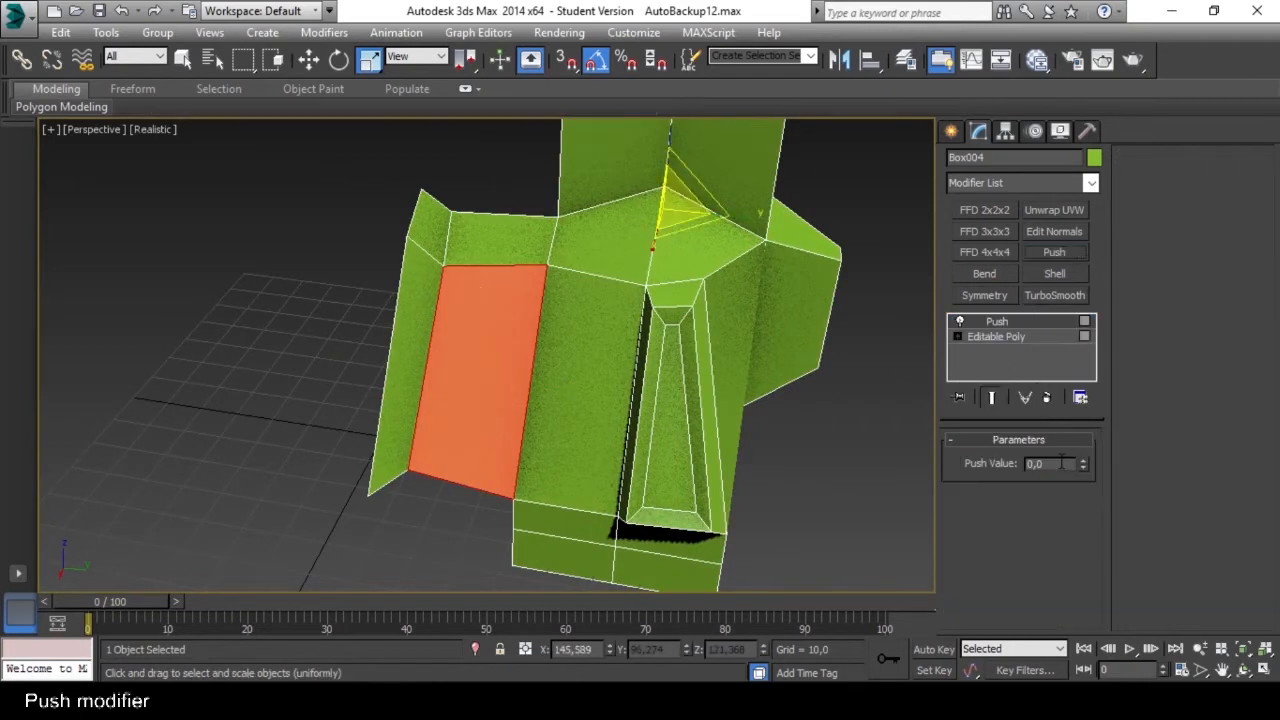
{"action": "left_click_drag", "start_coordinate": [1082, 463], "coordinate": [1035, 408]}
{"action": "middle_click_drag", "start_coordinate": [587, 405], "coordinate": [640, 388], "text": "alt"}
{"action": "left_click_drag", "start_coordinate": [1081, 468], "coordinate": [994, 545]}
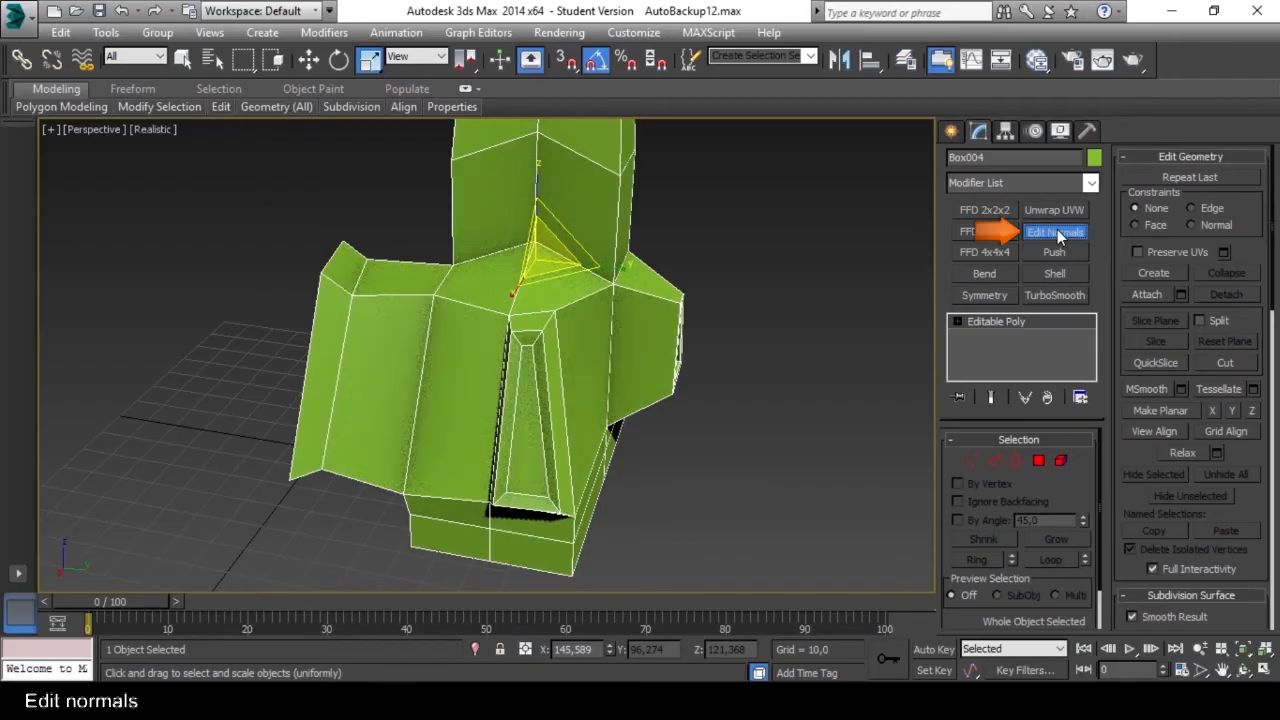
Apply an Edit Normals modifier to the whole model and select its vertex normals.
{"action": "left_click", "coordinate": [1057, 233]}
{"action": "middle_click_drag", "start_coordinate": [654, 352], "coordinate": [697, 350], "text": "alt"}
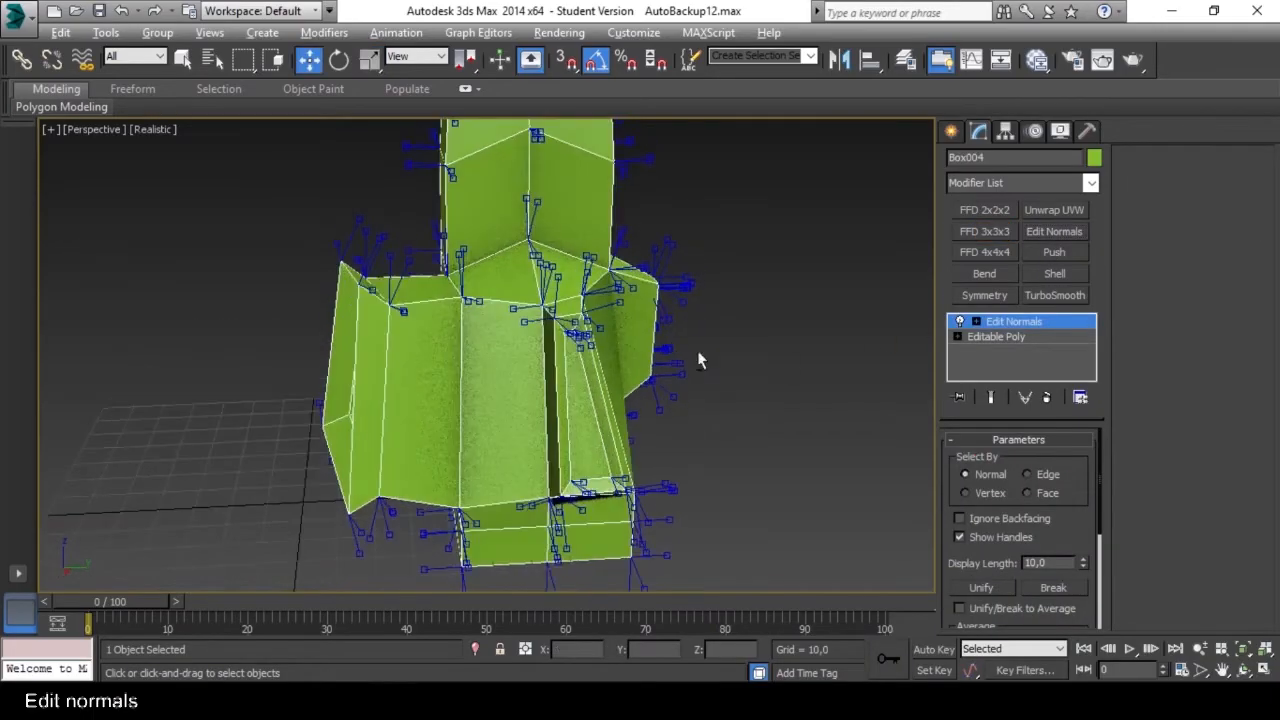
{"action": "scroll", "coordinate": [418, 317], "scroll_direction": "up", "scroll_amount": 4}
{"action": "middle_click_drag", "start_coordinate": [517, 287], "coordinate": [422, 346], "text": "alt"}
{"action": "scroll", "coordinate": [493, 345], "scroll_direction": "up", "scroll_amount": 4}
{"action": "scroll", "coordinate": [493, 345], "scroll_direction": "up", "scroll_amount": 1}
{"action": "scroll", "coordinate": [438, 338], "scroll_direction": "down", "scroll_amount": 3}
{"action": "scroll", "coordinate": [443, 322], "scroll_direction": "up", "scroll_amount": 7}
{"action": "scroll", "coordinate": [428, 320], "scroll_direction": "down", "scroll_amount": 4}
{"action": "left_click", "coordinate": [419, 402]}
{"action": "mouse_move", "coordinate": [473, 348]}
{"action": "left_mouse_down"}
{"action": "mouse_move", "coordinate": [523, 346]}
{"action": "mouse_move", "coordinate": [425, 361]}
{"action": "mouse_move", "coordinate": [574, 349]}
{"action": "mouse_move", "coordinate": [470, 347]}
{"action": "mouse_move", "coordinate": [517, 340]}
{"action": "mouse_move", "coordinate": [485, 342]}
{"action": "left_mouse_up"}
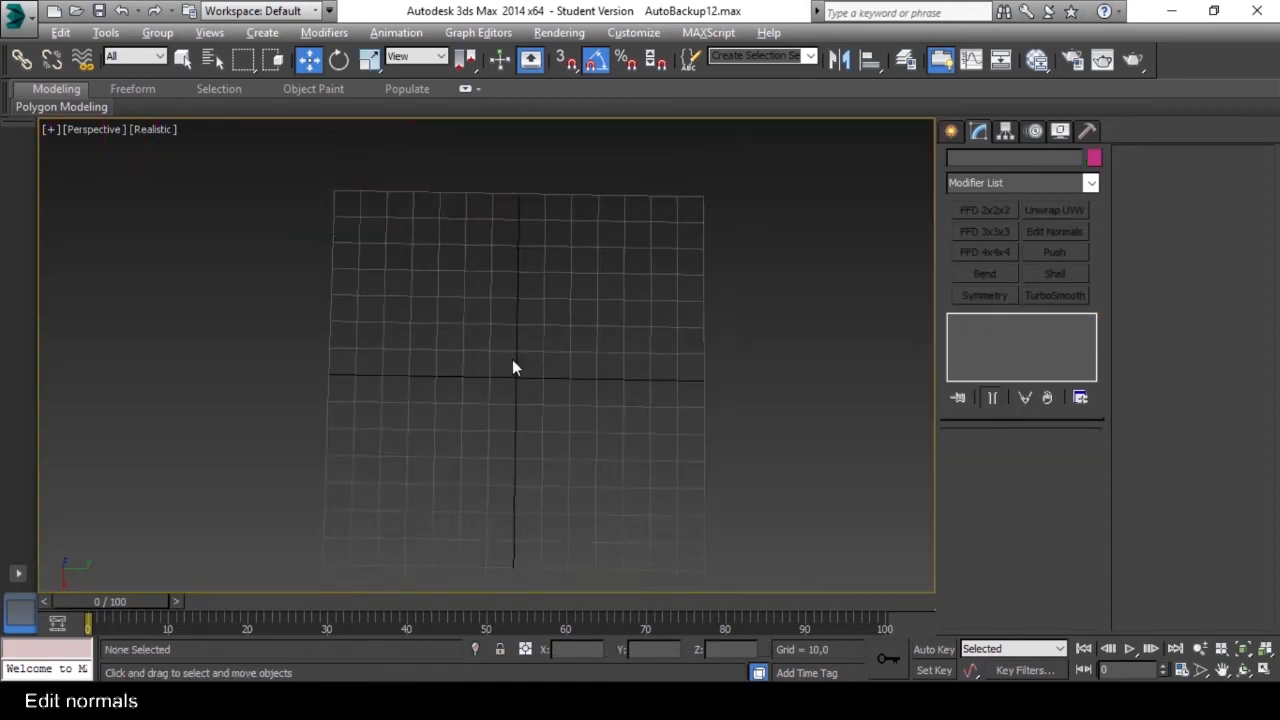
{"action": "middle_click_drag", "start_coordinate": [516, 367], "coordinate": [538, 350], "text": "alt"}
Switch to a maximized Top view with nothing selected and open the object creation tools.
{"action": "key", "text": "alt+w"}
{"action": "left_click", "coordinate": [684, 230]}
{"action": "left_click", "coordinate": [320, 266]}
{"action": "key", "text": "alt+w"}
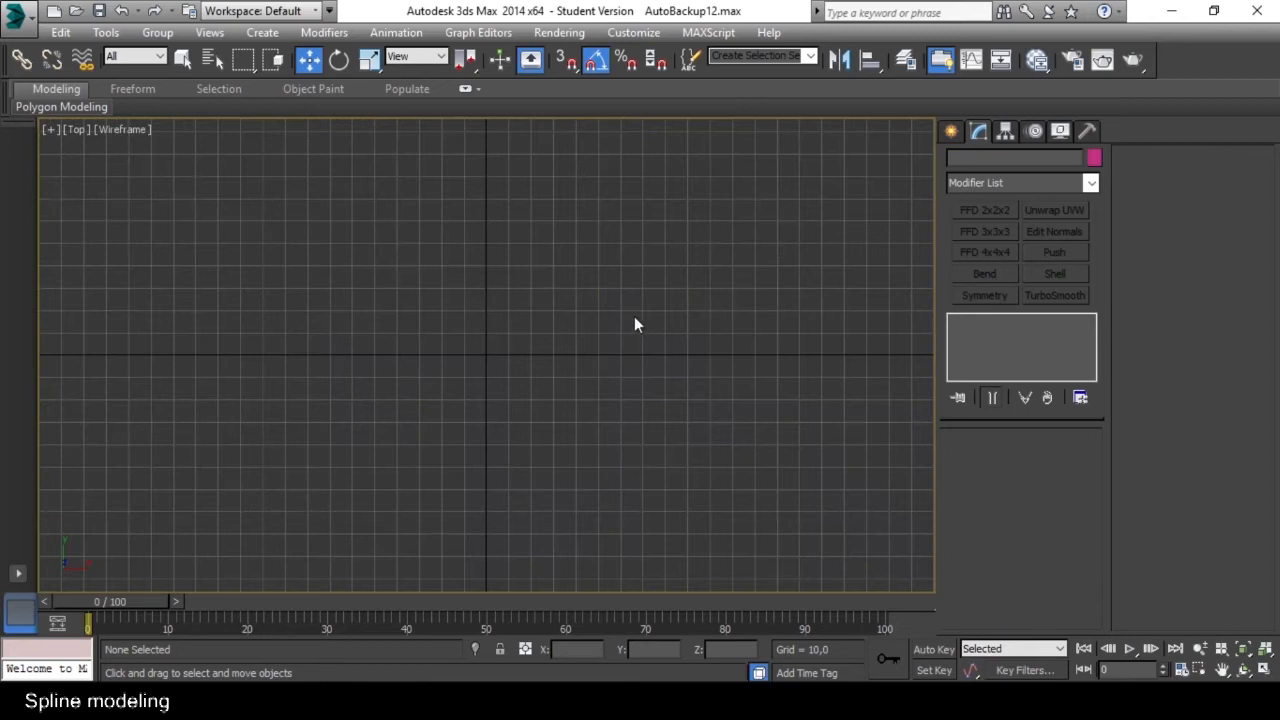
{"action": "left_click", "coordinate": [952, 132]}
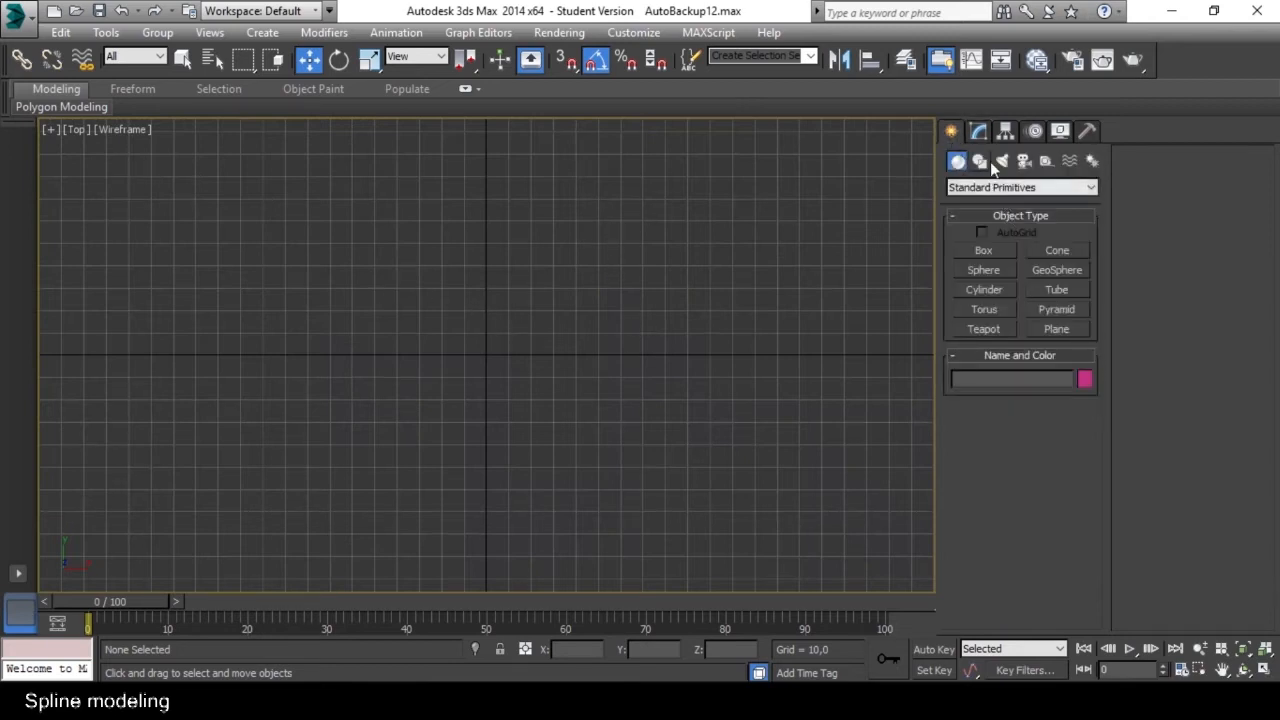
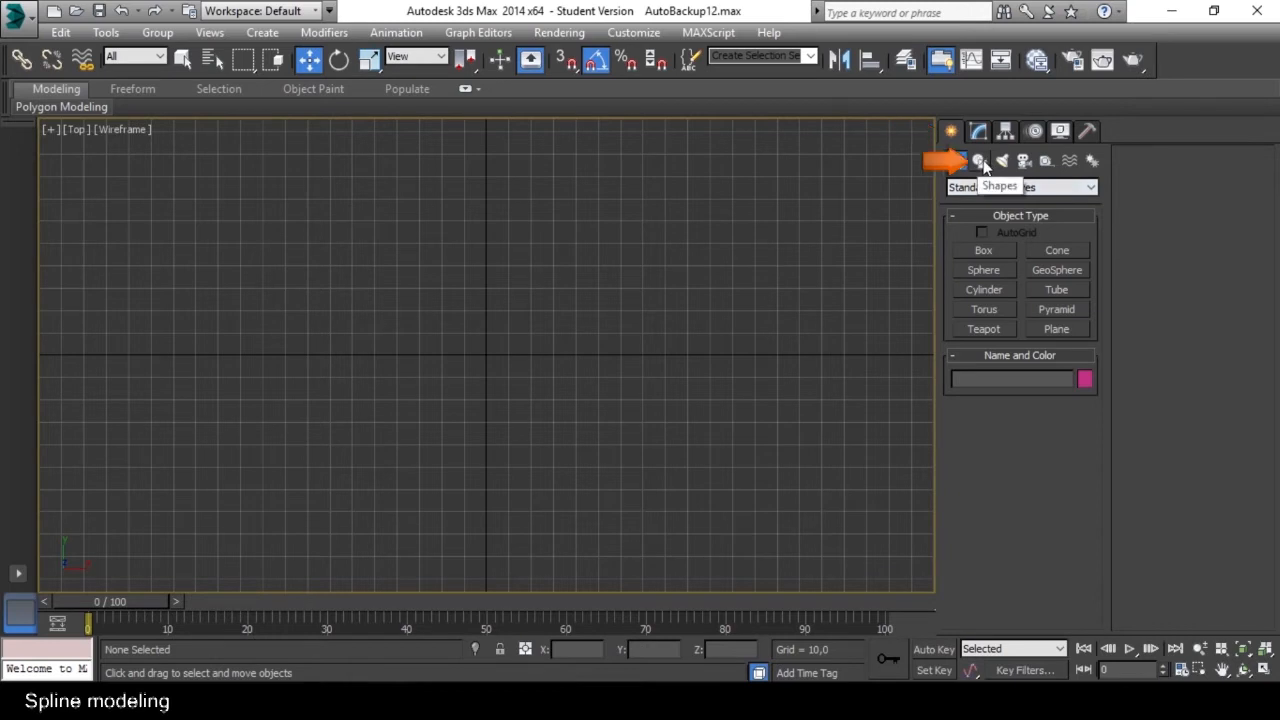
Draw a closed six-point spline around the origin with the Line tool, snapping the points to the grid.
{"action": "left_click", "coordinate": [980, 162]}
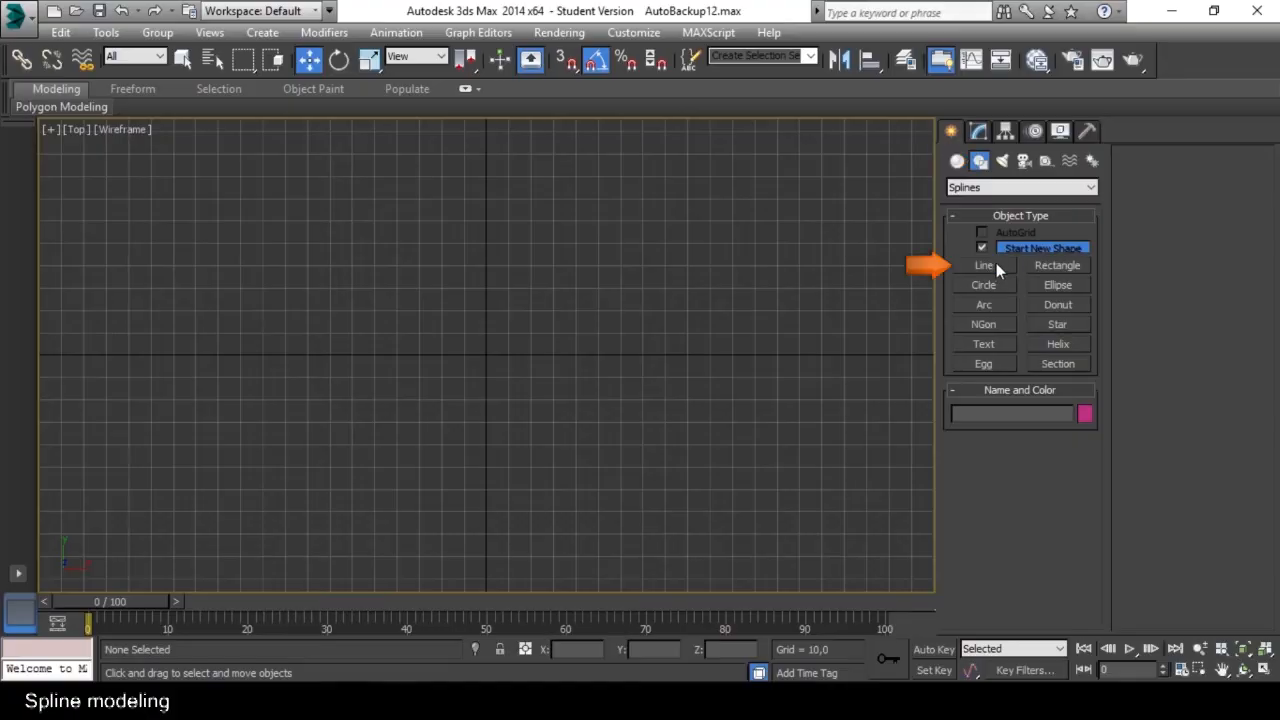
{"action": "left_click", "coordinate": [990, 265]}
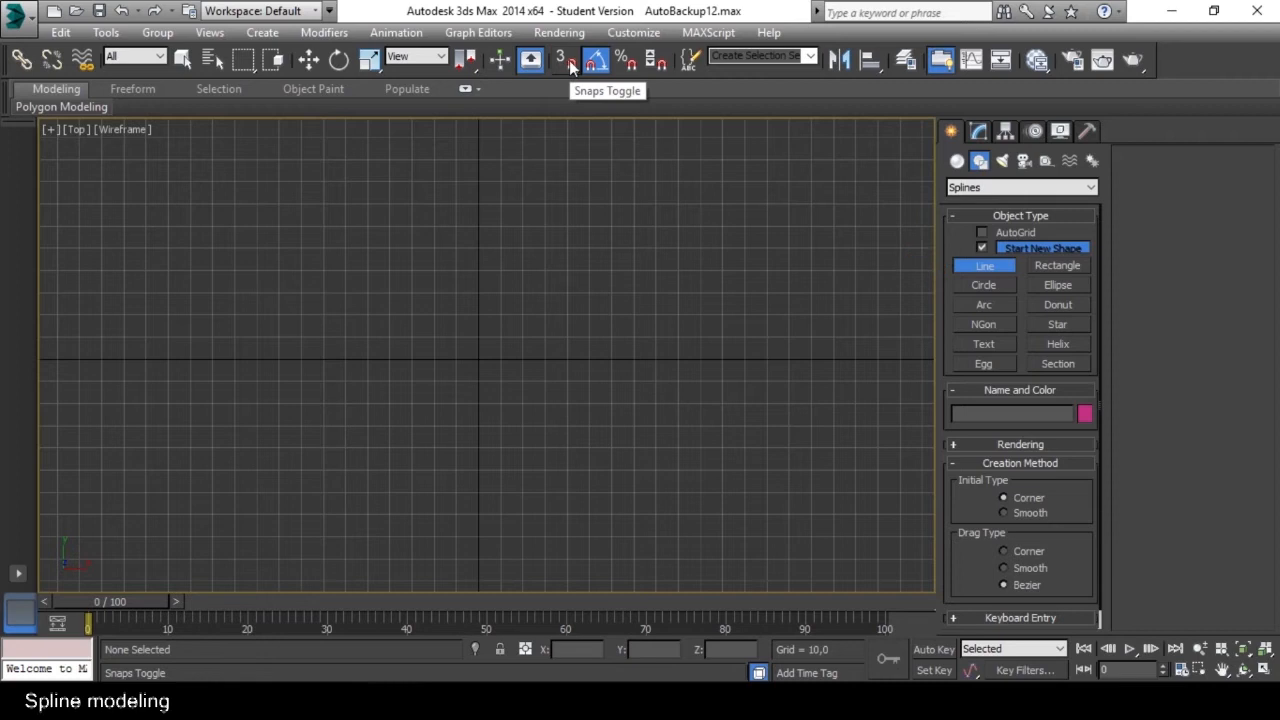
{"action": "left_click", "coordinate": [566, 62]}
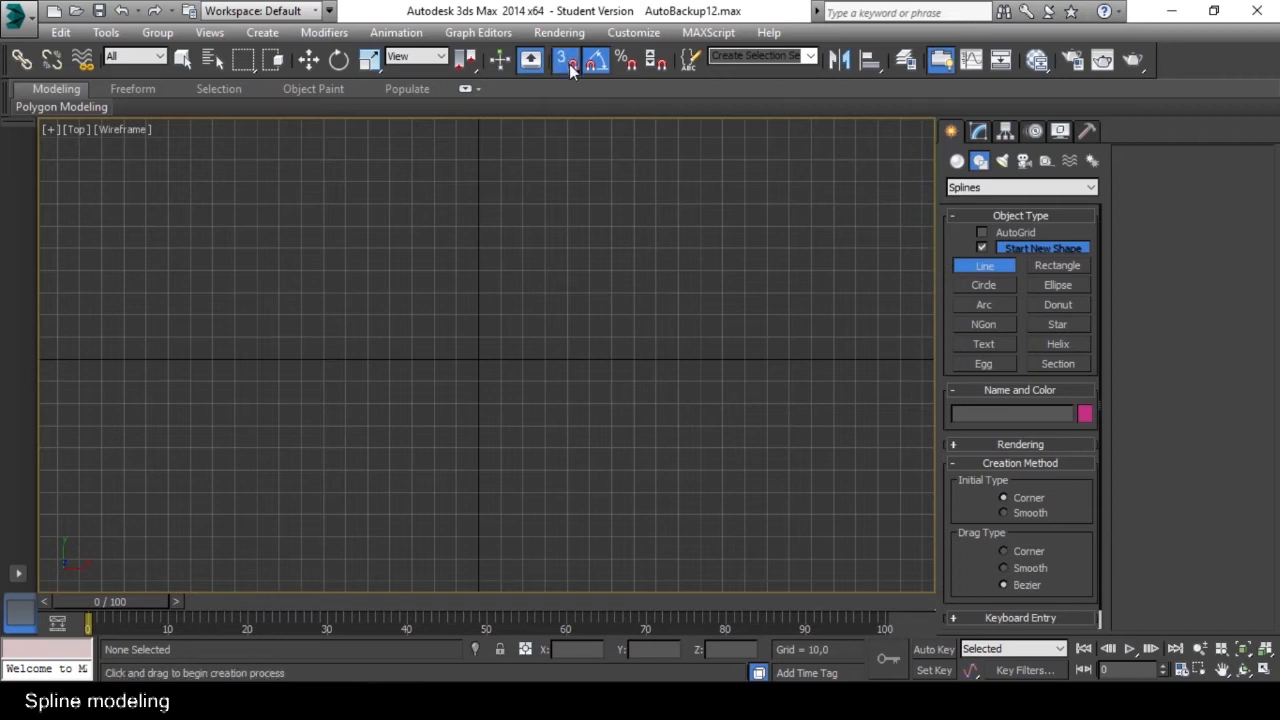
{"action": "left_click", "coordinate": [502, 226]}
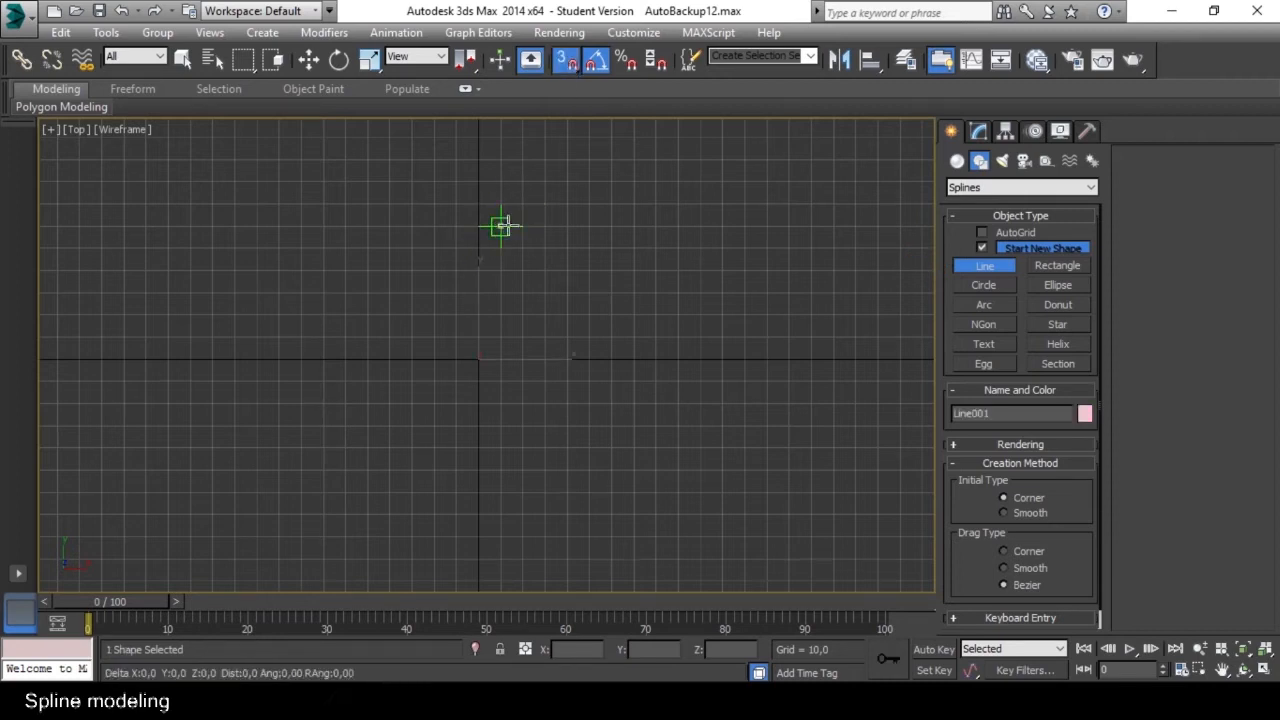
{"action": "left_click", "coordinate": [611, 247]}
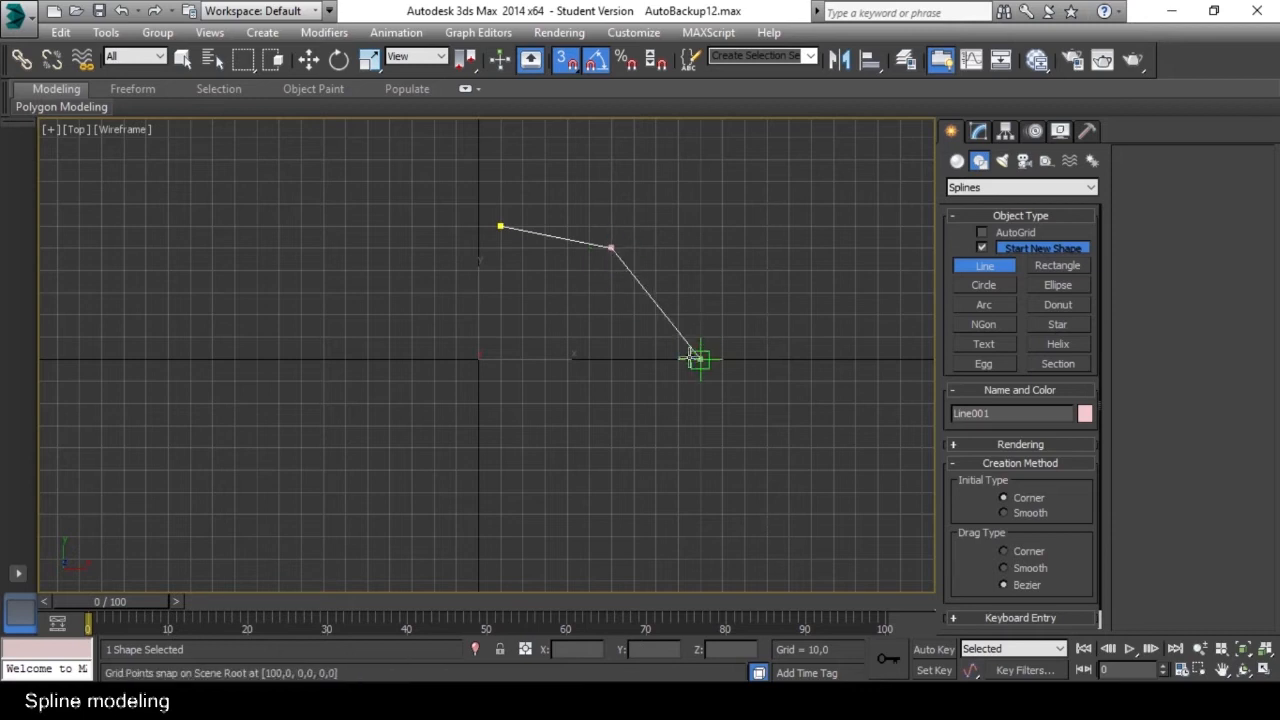
{"action": "left_click", "coordinate": [655, 358]}
{"action": "left_click", "coordinate": [500, 491]}
{"action": "left_click", "coordinate": [345, 403]}
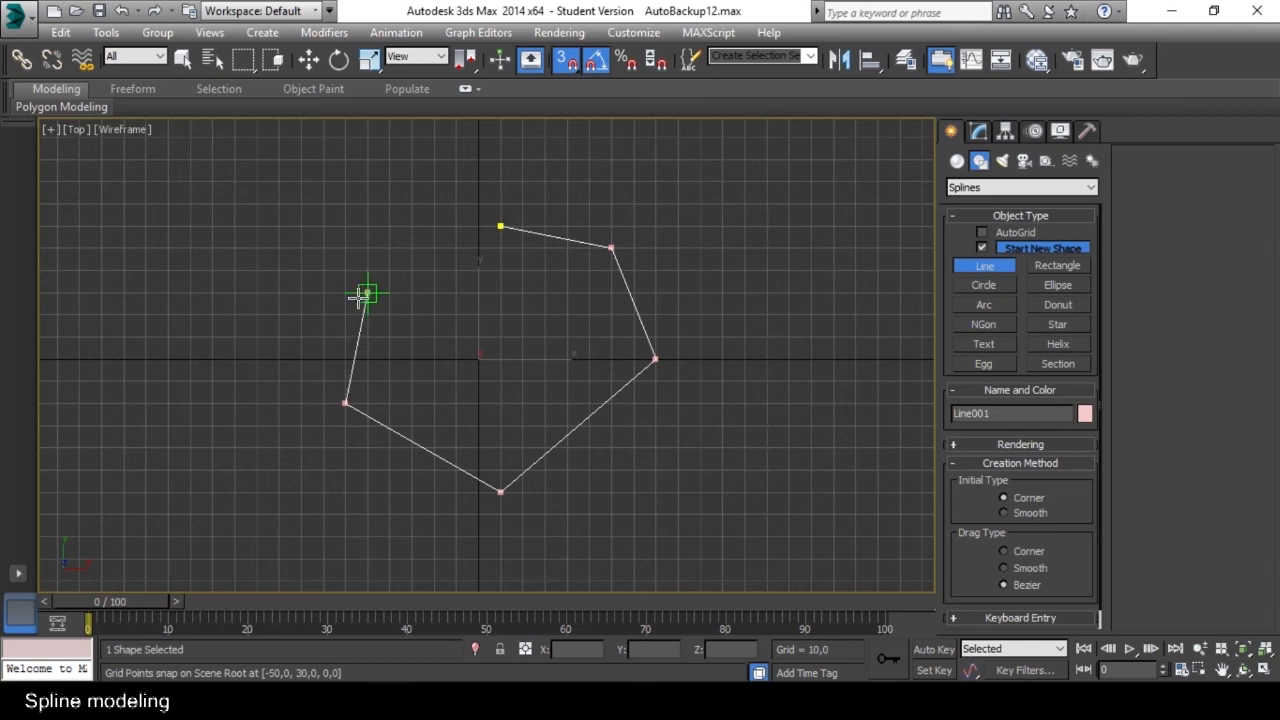
{"action": "left_click", "coordinate": [367, 269]}
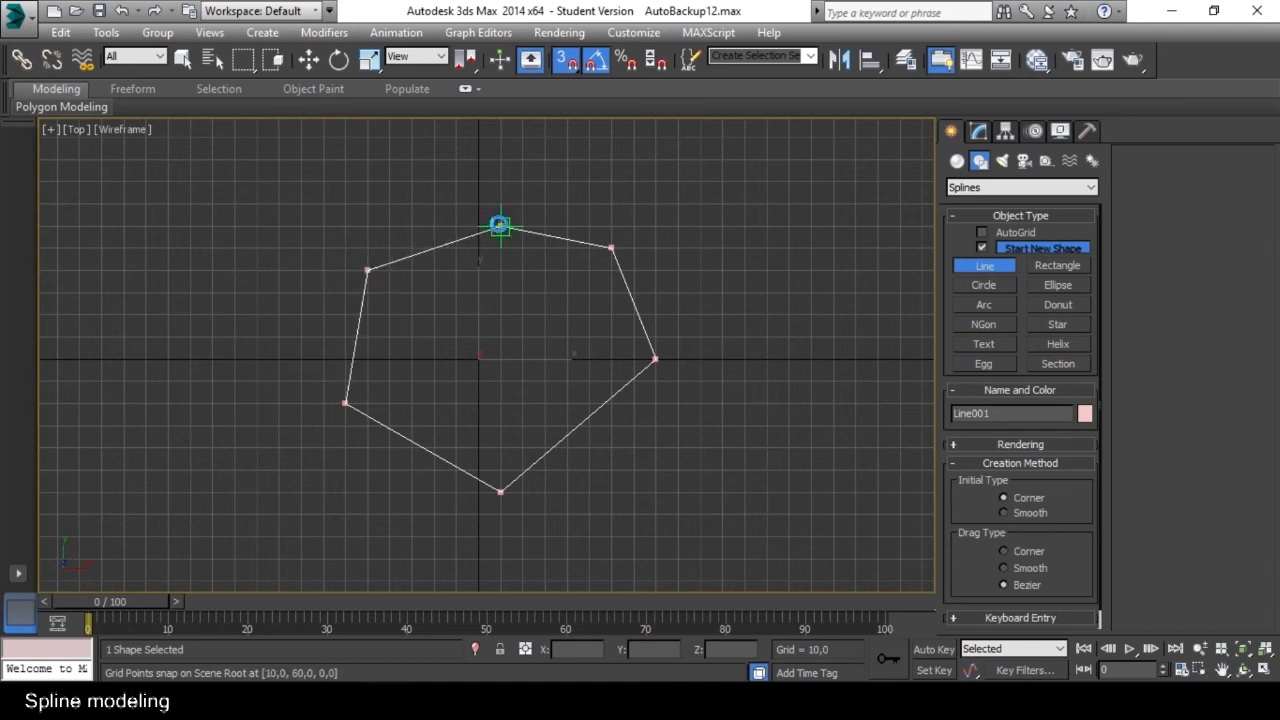
{"action": "left_click", "coordinate": [499, 225]}
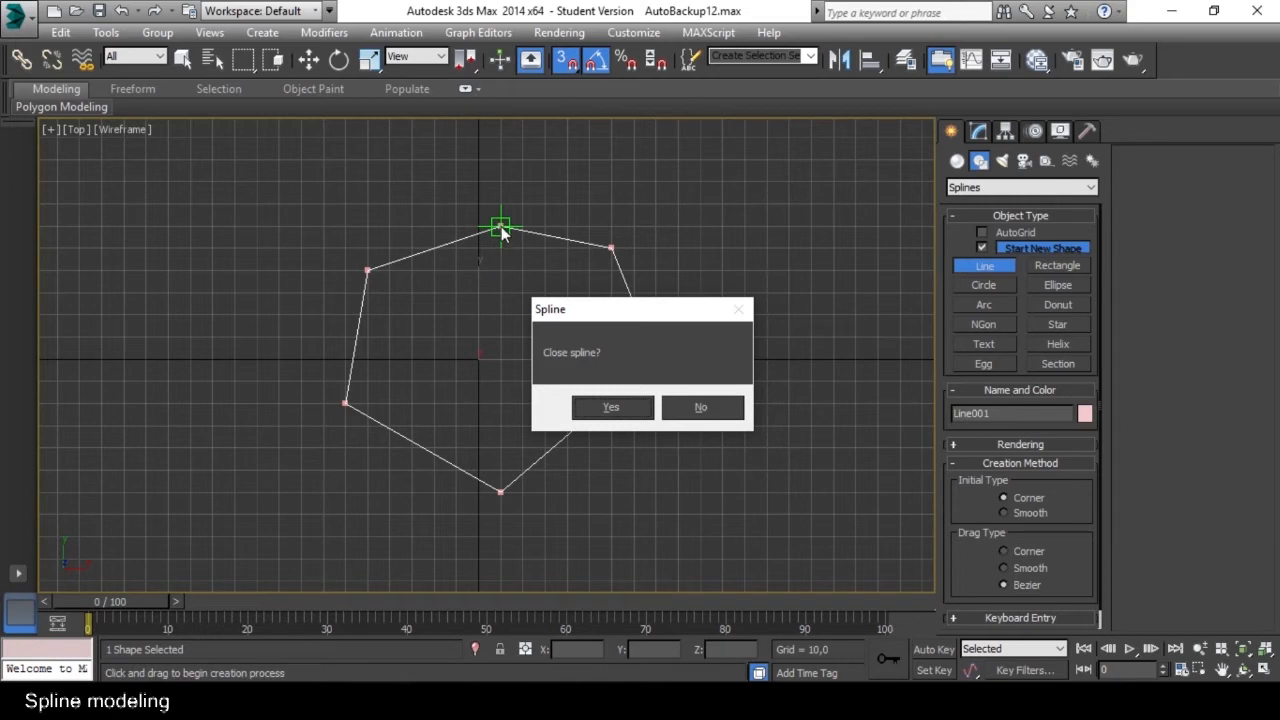
{"action": "left_click", "coordinate": [611, 408]}
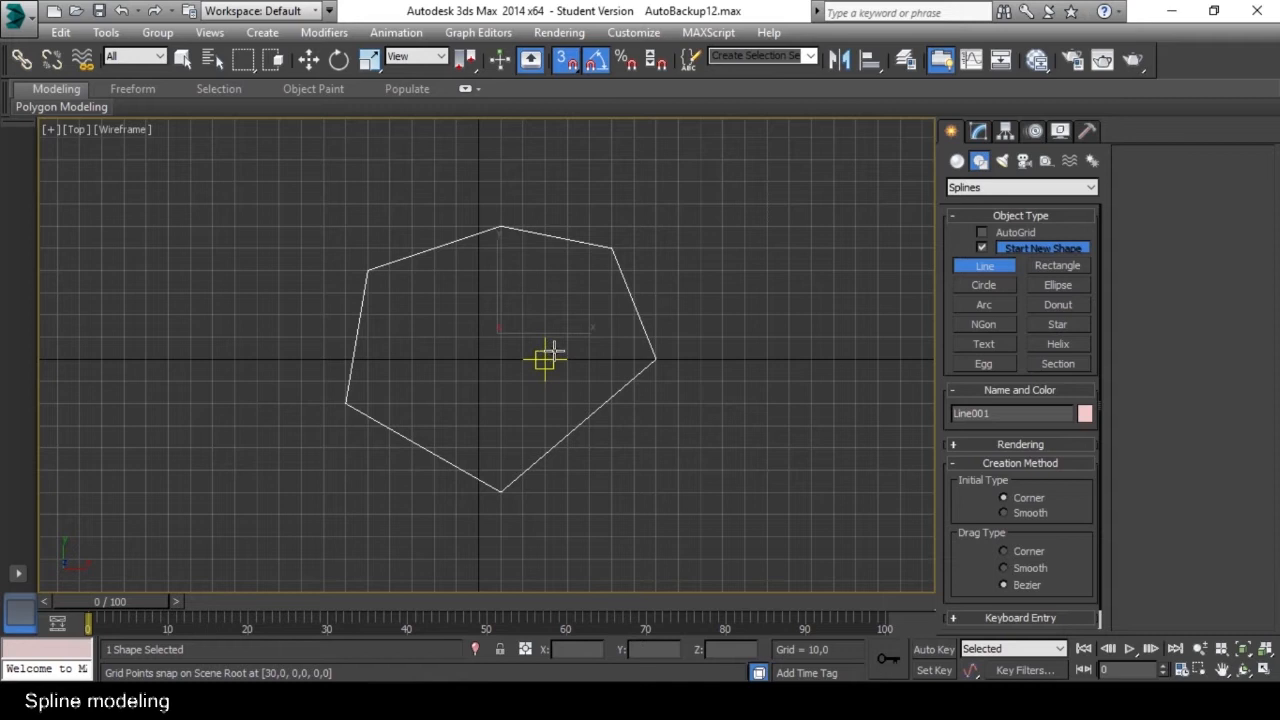
Leave line drawing, turn snapping off and convert the closed spline to an Editable Poly.
{"action": "key", "text": "w"}
{"action": "left_click", "coordinate": [566, 62]}
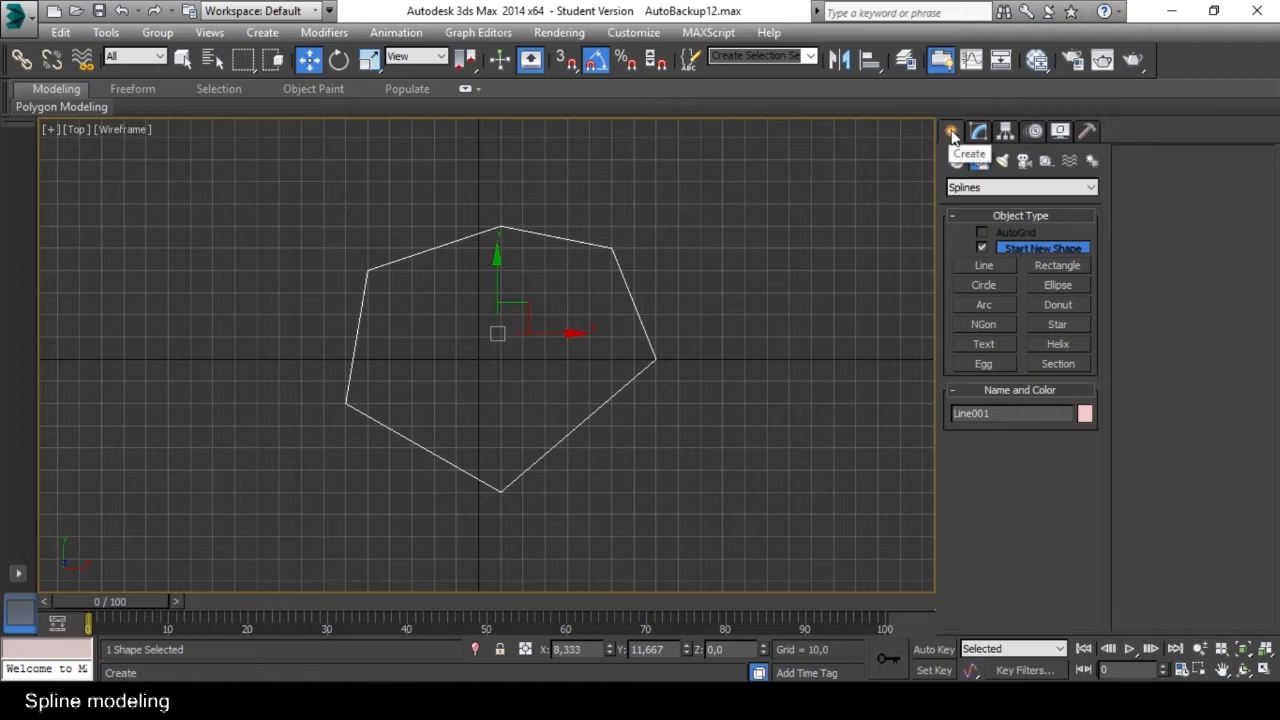
{"action": "right_click", "coordinate": [639, 322]}
{"action": "mouse_move", "coordinate": [693, 488]}
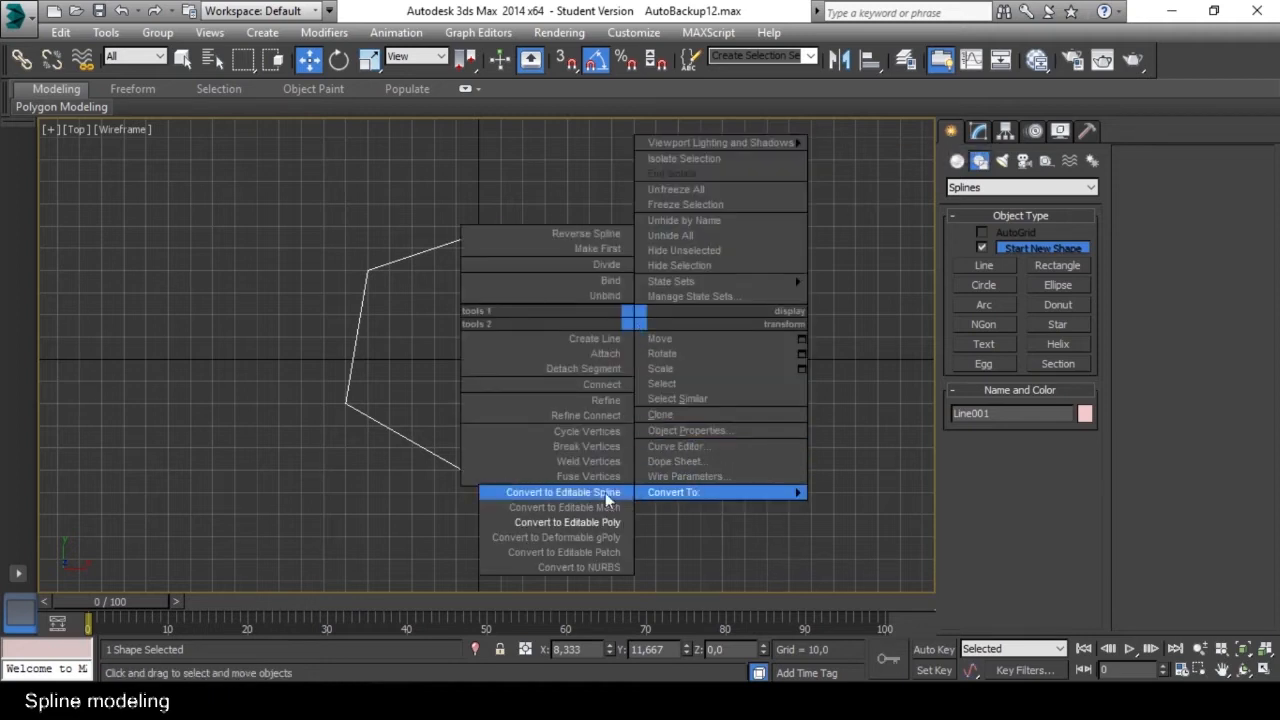
{"action": "left_click", "coordinate": [570, 522]}
Raise the flat polygon to Z 13,733 in the Perspective view and maximize that view.
{"action": "key", "text": "alt+w"}
{"action": "mouse_move", "coordinate": [687, 477]}
{"action": "middle_mouse_down"}
{"action": "mouse_move", "coordinate": [671, 463]}
{"action": "mouse_move", "coordinate": [703, 484]}
{"action": "middle_mouse_up"}
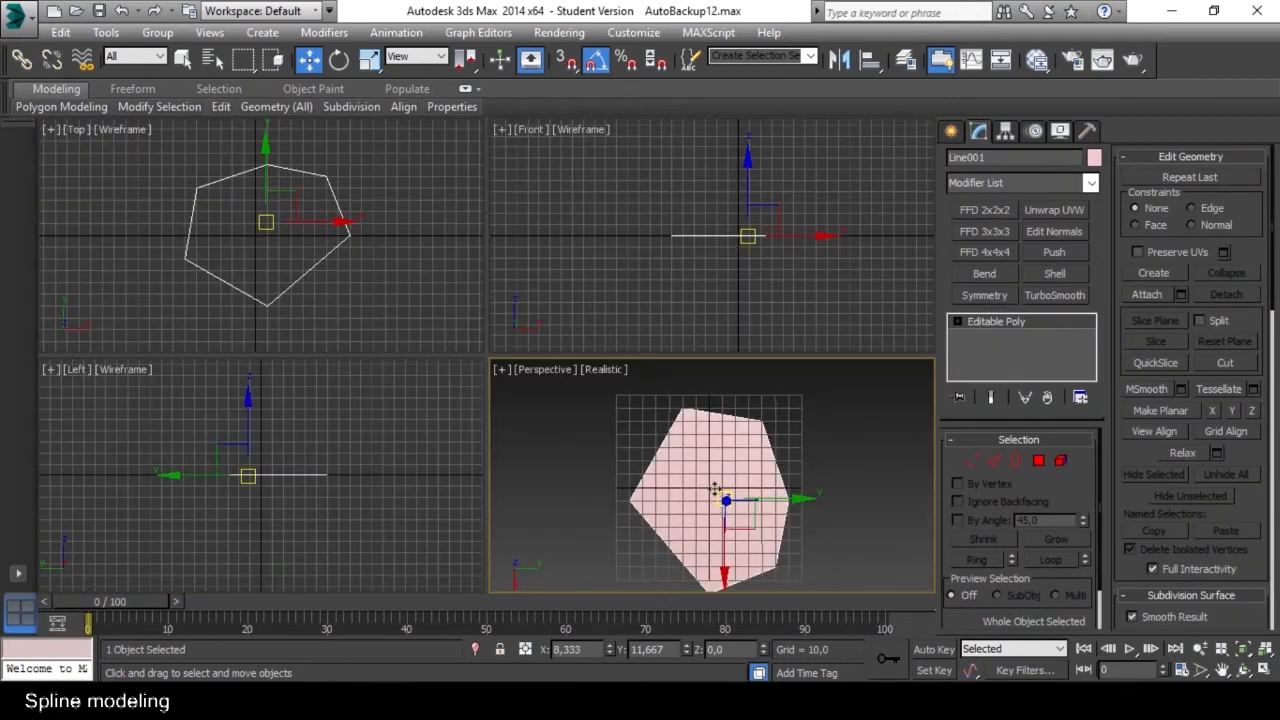
{"action": "left_click", "coordinate": [583, 468]}
{"action": "left_click", "coordinate": [718, 471]}
{"action": "middle_click_drag", "start_coordinate": [692, 475], "coordinate": [625, 445]}
{"action": "key", "text": "alt+w"}
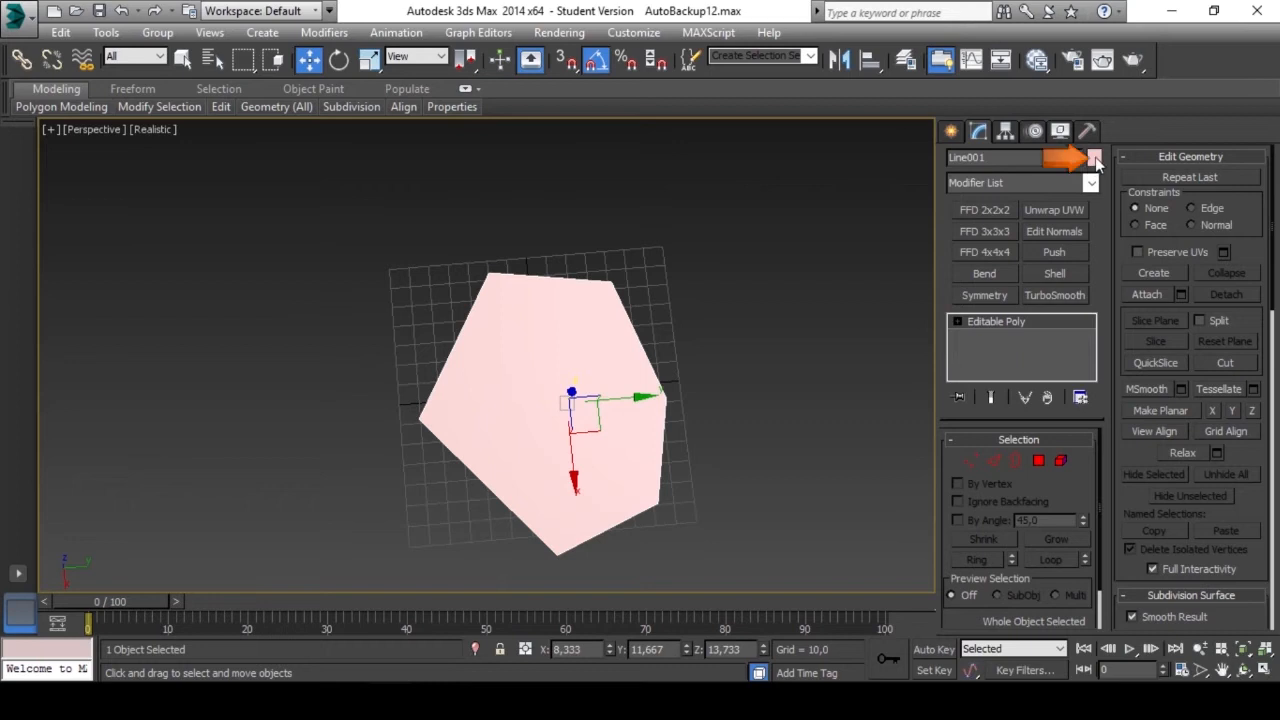
Change the polygon object's color to a dark purple from the basic palette.
{"action": "left_click", "coordinate": [1094, 158]}
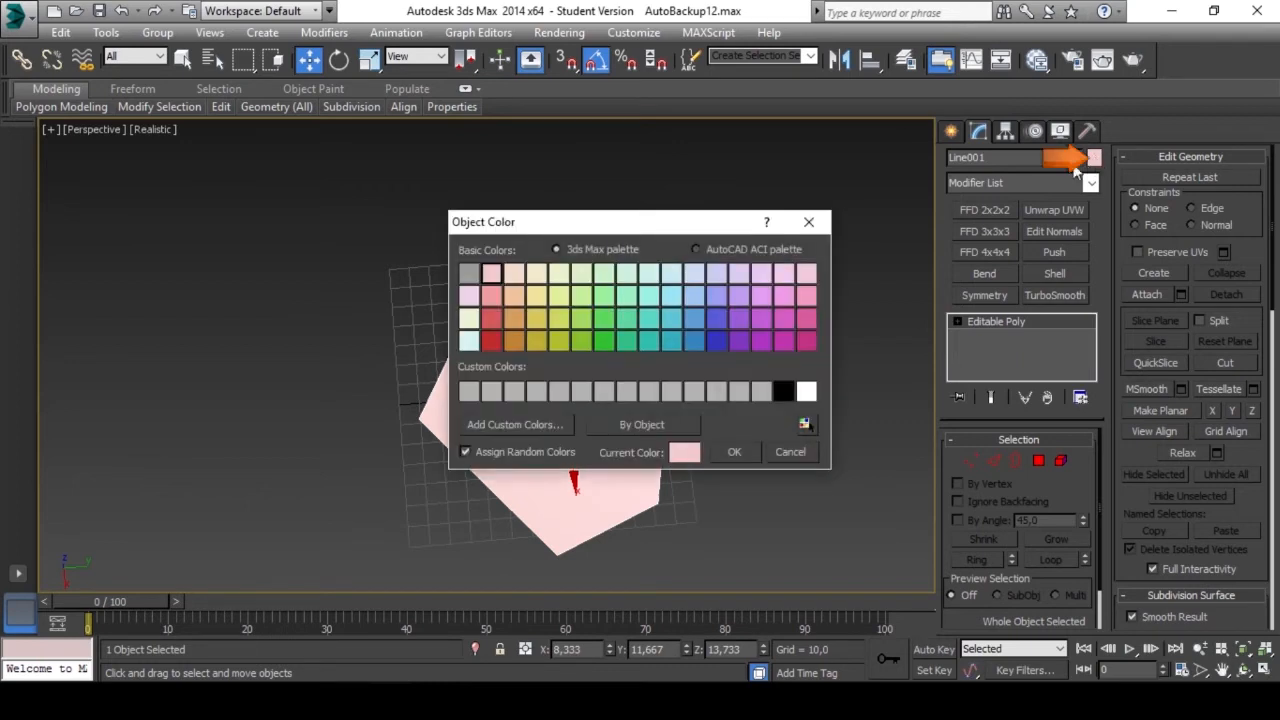
{"action": "left_click", "coordinate": [717, 318]}
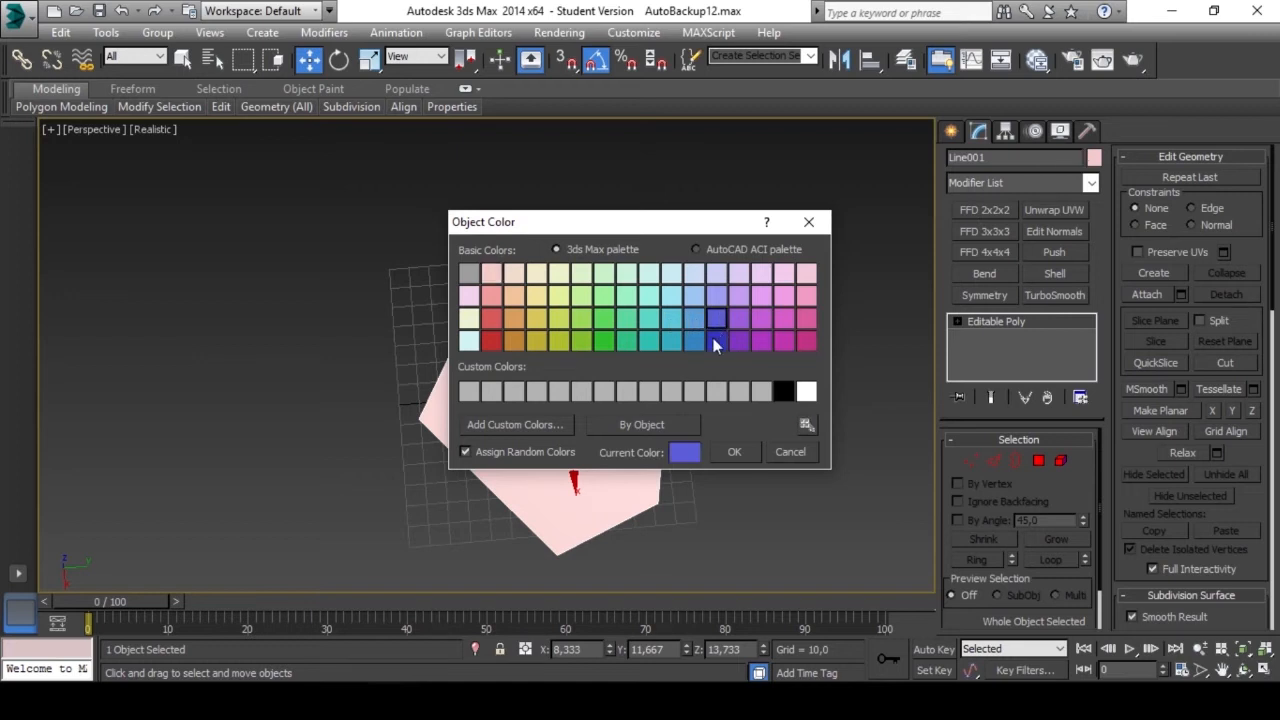
{"action": "left_click", "coordinate": [692, 341]}
{"action": "left_click", "coordinate": [715, 316]}
{"action": "left_click", "coordinate": [740, 336]}
{"action": "left_click", "coordinate": [734, 452]}
Extrude the outer edges of the flat polygon downward to form side walls.
{"action": "mouse_move", "coordinate": [573, 323]}
{"action": "middle_mouse_down", "text": "alt"}
{"action": "mouse_move", "coordinate": [557, 268]}
{"action": "mouse_move", "coordinate": [580, 363]}
{"action": "mouse_move", "coordinate": [567, 401]}
{"action": "mouse_move", "coordinate": [552, 326]}
{"action": "mouse_move", "coordinate": [551, 351]}
{"action": "mouse_move", "coordinate": [569, 329]}
{"action": "mouse_move", "coordinate": [569, 354]}
{"action": "mouse_move", "coordinate": [580, 345]}
{"action": "middle_mouse_up", "text": "alt"}
{"action": "scroll", "coordinate": [567, 401], "scroll_direction": "up", "scroll_amount": 3}
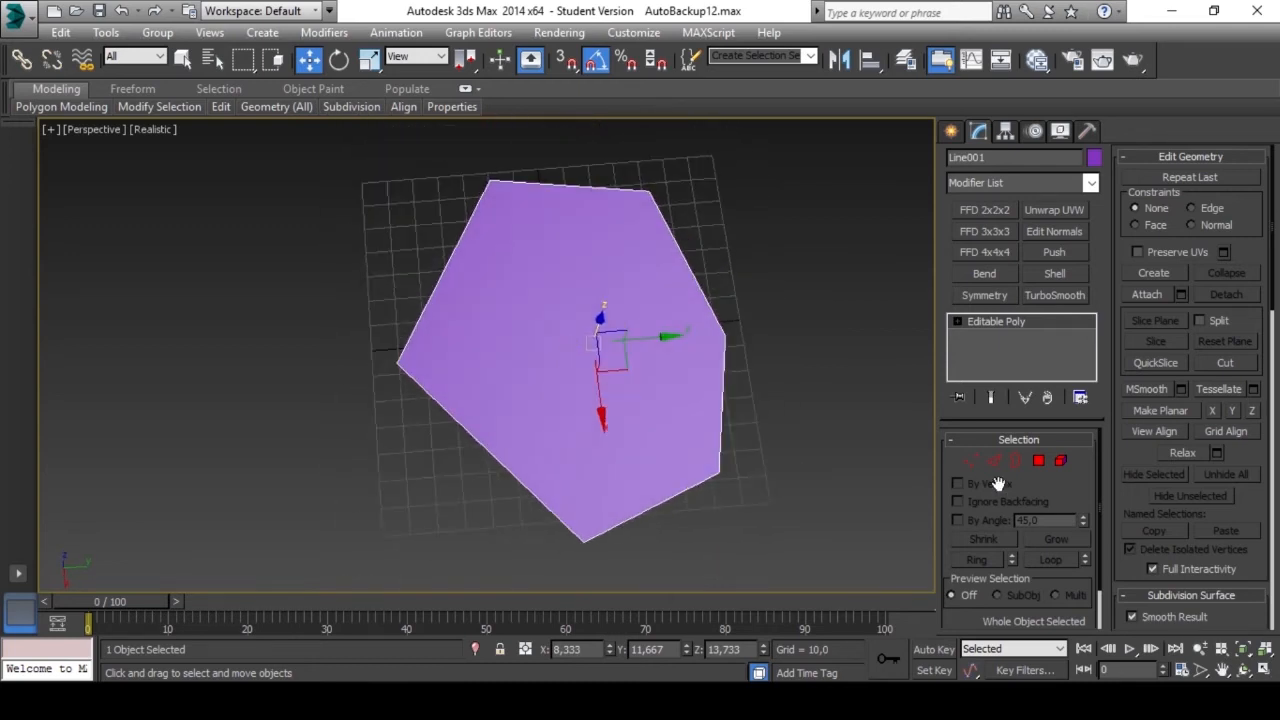
{"action": "left_click", "coordinate": [970, 460]}
{"action": "middle_click_drag", "start_coordinate": [690, 335], "coordinate": [673, 364]}
{"action": "scroll", "coordinate": [675, 369], "scroll_direction": "down", "scroll_amount": 2}
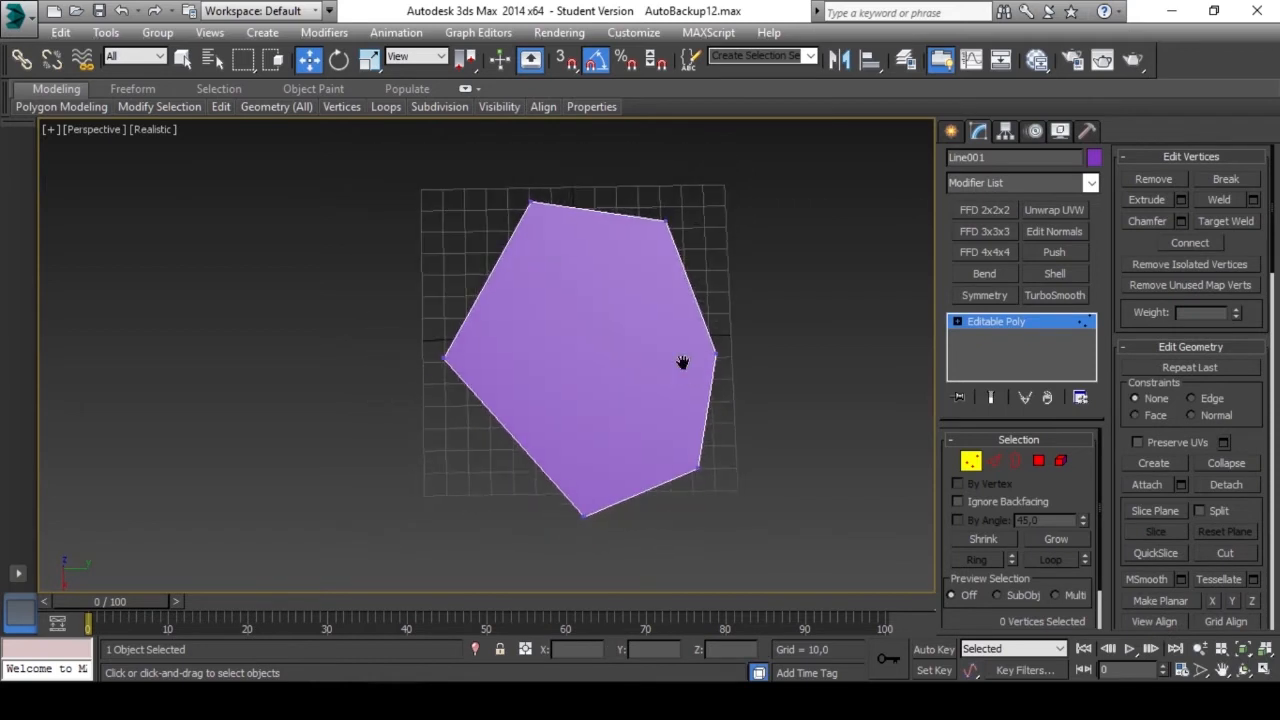
{"action": "left_click_drag", "start_coordinate": [452, 541], "coordinate": [452, 541]}
{"action": "mouse_move", "coordinate": [606, 432]}
{"action": "middle_mouse_down", "text": "alt"}
{"action": "mouse_move", "coordinate": [579, 440]}
{"action": "mouse_move", "coordinate": [590, 449]}
{"action": "middle_mouse_up", "text": "alt"}
{"action": "key", "text": "ctrl+shift+e"}
{"action": "middle_click_drag", "start_coordinate": [617, 405], "coordinate": [623, 411], "text": "alt"}
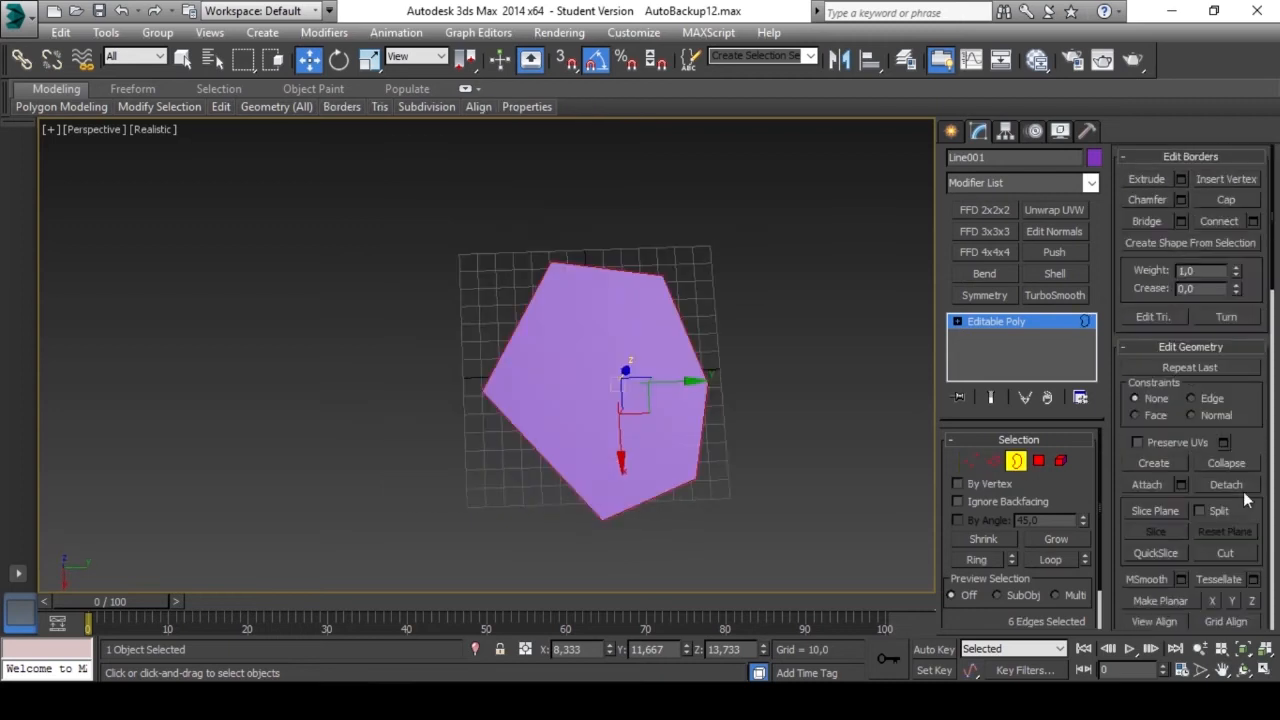
{"action": "middle_click_drag", "start_coordinate": [706, 455], "coordinate": [672, 400], "text": "alt"}
{"action": "left_click_drag", "start_coordinate": [621, 330], "coordinate": [623, 358], "text": "shift"}
Scale the lower border of the side walls outward so the sides flare.
{"action": "key", "text": "e"}
{"action": "key", "text": "r"}
{"action": "left_click_drag", "start_coordinate": [610, 415], "coordinate": [612, 388]}
{"action": "middle_click_drag", "start_coordinate": [612, 388], "coordinate": [645, 384], "text": "alt"}
Inset the top polygon to leave a wide rim around its edge.
{"action": "left_click", "coordinate": [1041, 460]}
{"action": "left_click", "coordinate": [1219, 221]}
{"action": "left_click_drag", "start_coordinate": [611, 404], "coordinate": [586, 437]}
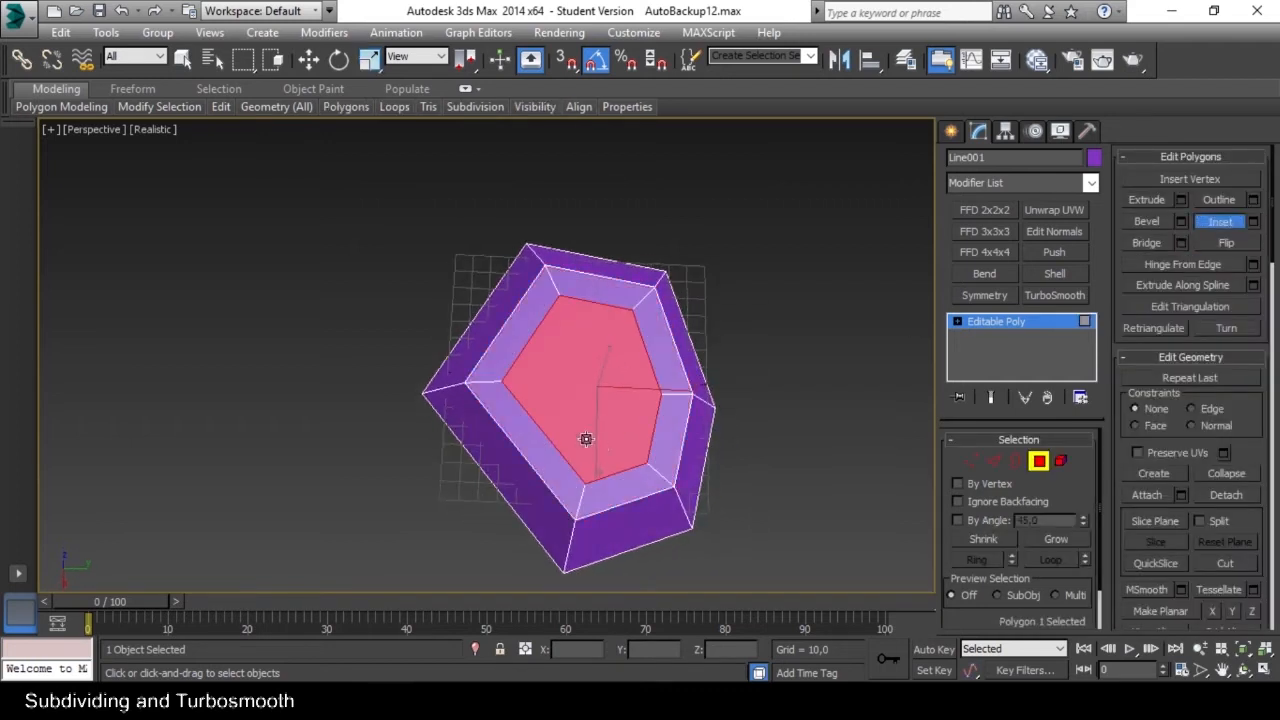
{"action": "middle_click_drag", "start_coordinate": [586, 437], "coordinate": [613, 379], "text": "alt"}
{"action": "key", "text": "r"}
{"action": "left_click_drag", "start_coordinate": [612, 381], "coordinate": [578, 430]}
Extrude the inset polygon downward and delete it, leaving an open hole with inner walls.
{"action": "left_click", "coordinate": [1147, 200]}
{"action": "scroll", "coordinate": [574, 431], "scroll_direction": "up", "scroll_amount": 3}
{"action": "mouse_move", "coordinate": [594, 391]}
{"action": "middle_mouse_down", "text": "alt"}
{"action": "mouse_move", "coordinate": [574, 431]}
{"action": "mouse_move", "coordinate": [594, 412]}
{"action": "middle_mouse_up", "text": "alt"}
{"action": "scroll", "coordinate": [574, 431], "scroll_direction": "down", "scroll_amount": 2}
{"action": "key", "text": "w"}
{"action": "left_click_drag", "start_coordinate": [591, 414], "coordinate": [582, 455]}
{"action": "middle_click_drag", "start_coordinate": [582, 455], "coordinate": [588, 424], "text": "alt"}
{"action": "left_click_drag", "start_coordinate": [588, 418], "coordinate": [586, 388]}
{"action": "key", "text": "Delete"}
{"action": "middle_click_drag", "start_coordinate": [586, 396], "coordinate": [560, 410], "text": "alt"}
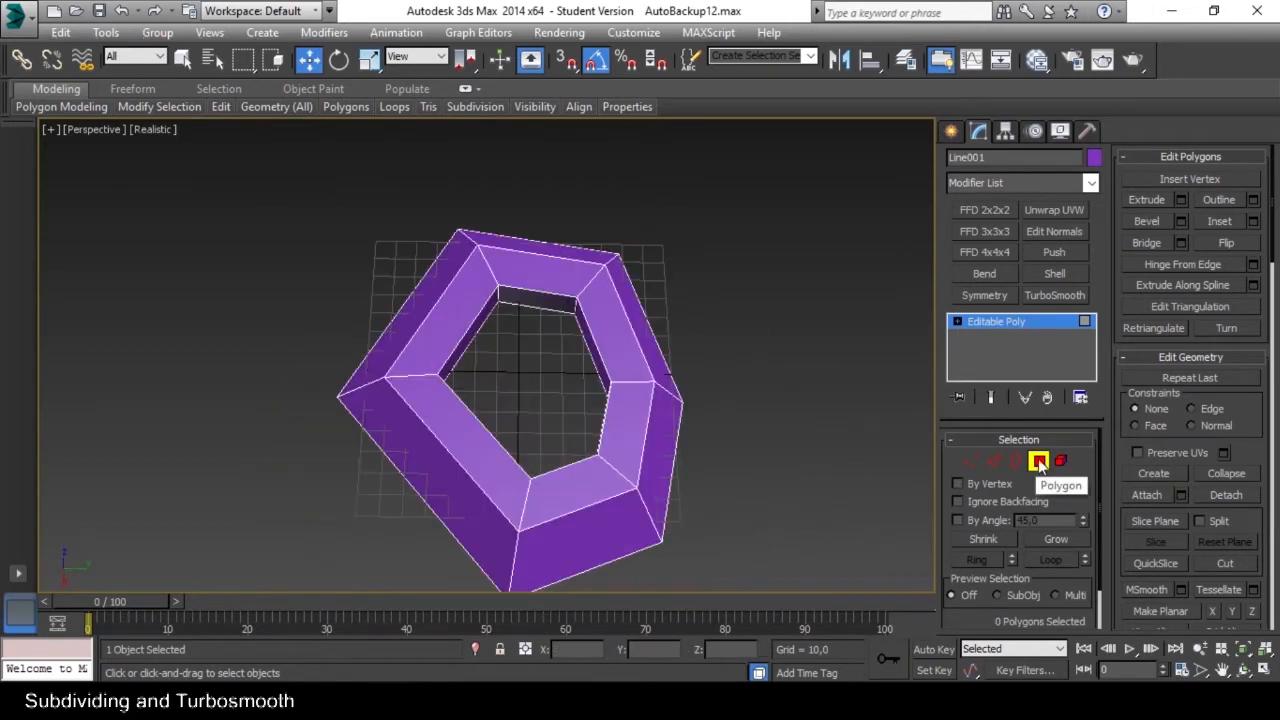
Apply a TurboSmooth modifier to the whole object and set its iterations to 0 to inspect the unsmoothed shape.
{"action": "left_click", "coordinate": [1038, 460]}
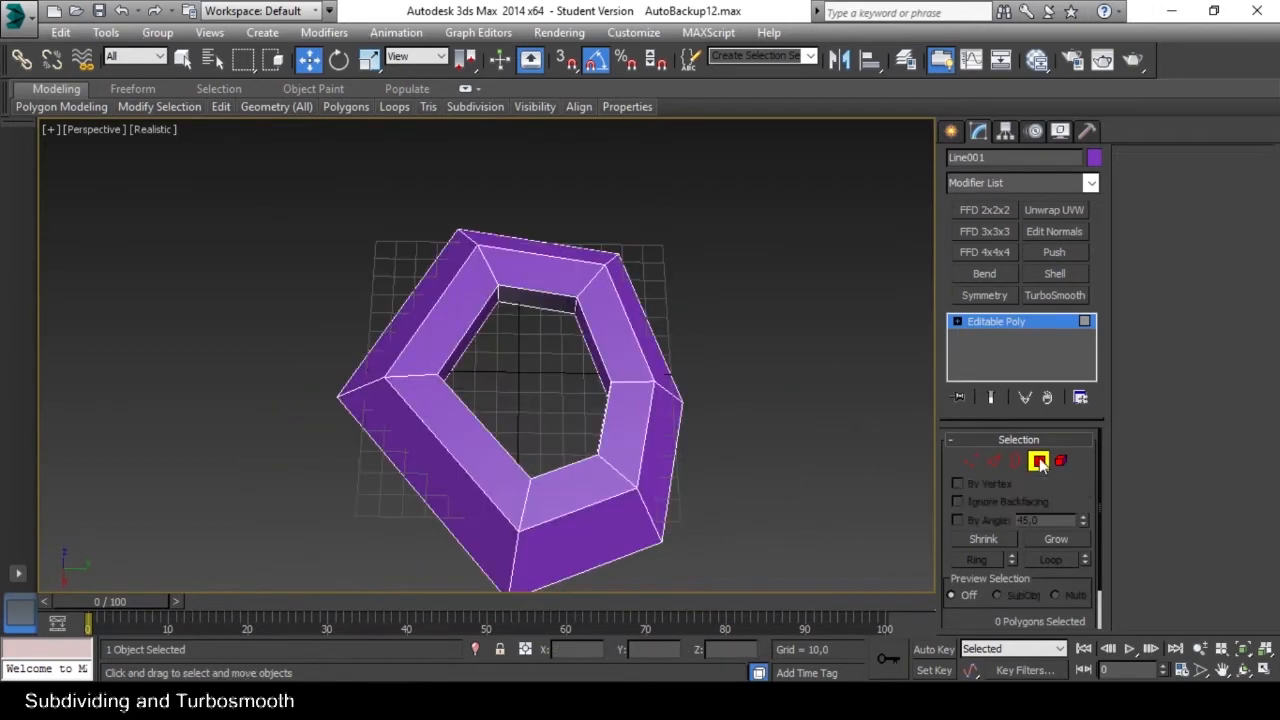
{"action": "left_click", "coordinate": [1069, 297]}
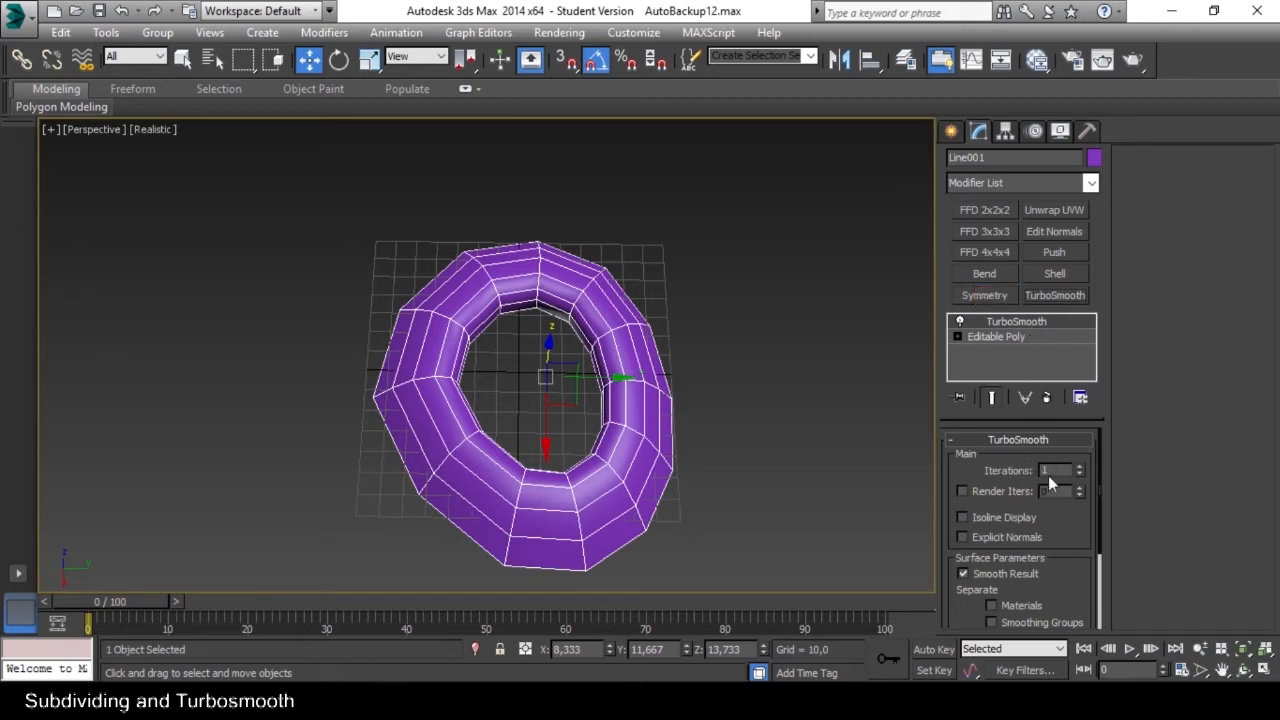
{"action": "left_click", "coordinate": [1079, 475]}
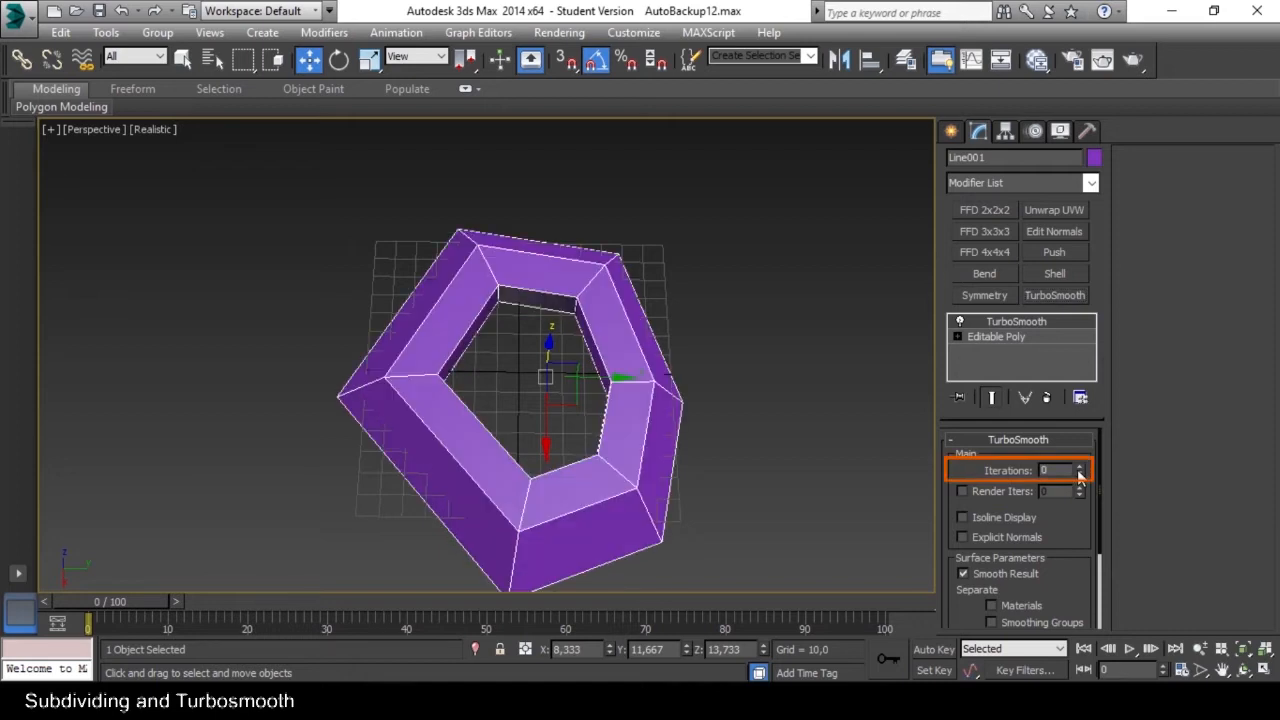
{"action": "middle_click_drag", "start_coordinate": [612, 515], "coordinate": [594, 474], "text": "alt"}
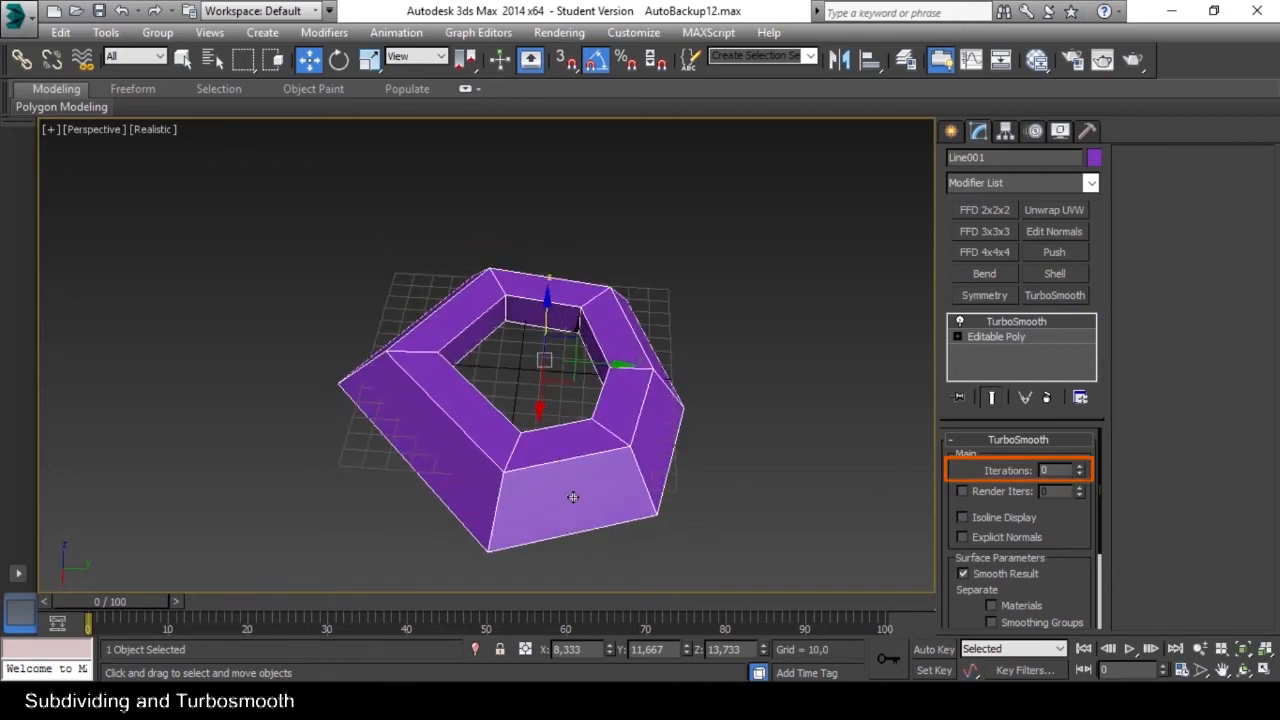
{"action": "middle_click_drag", "start_coordinate": [571, 478], "coordinate": [578, 460], "text": "alt"}
{"action": "scroll", "coordinate": [566, 444], "scroll_direction": "up", "scroll_amount": 3}
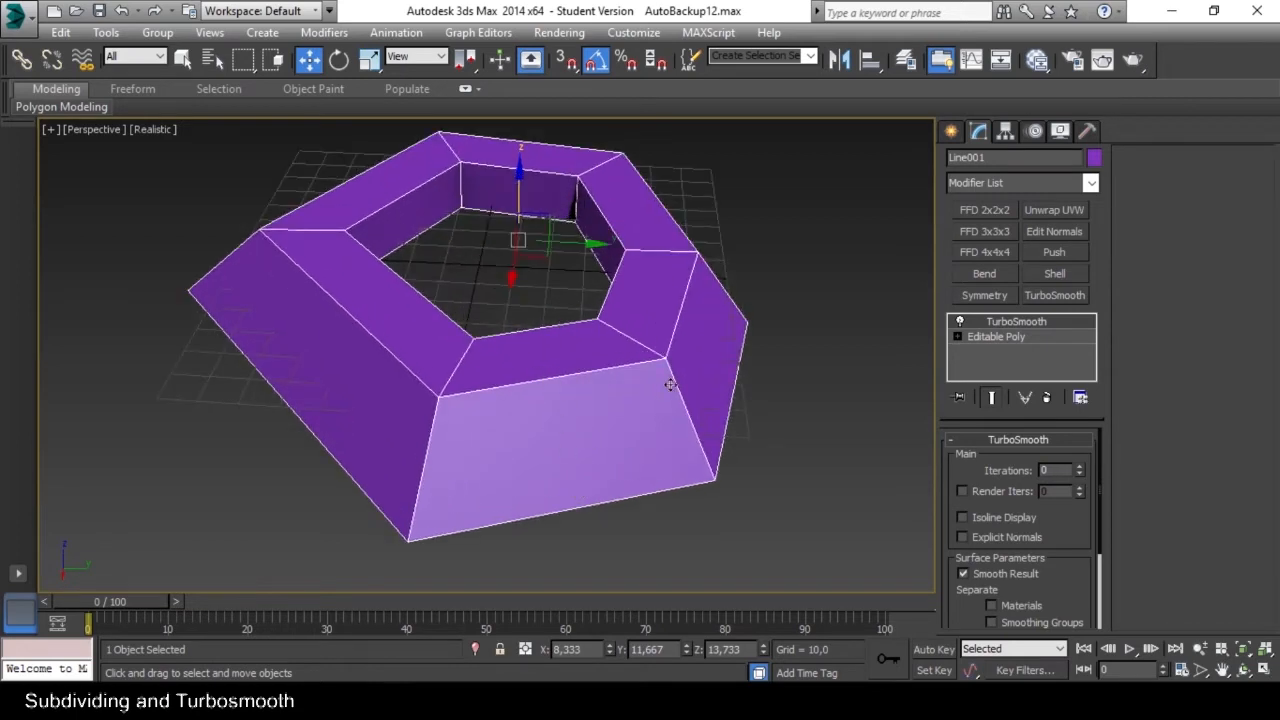
{"action": "middle_click_drag", "start_coordinate": [407, 454], "coordinate": [588, 462], "text": "alt"}
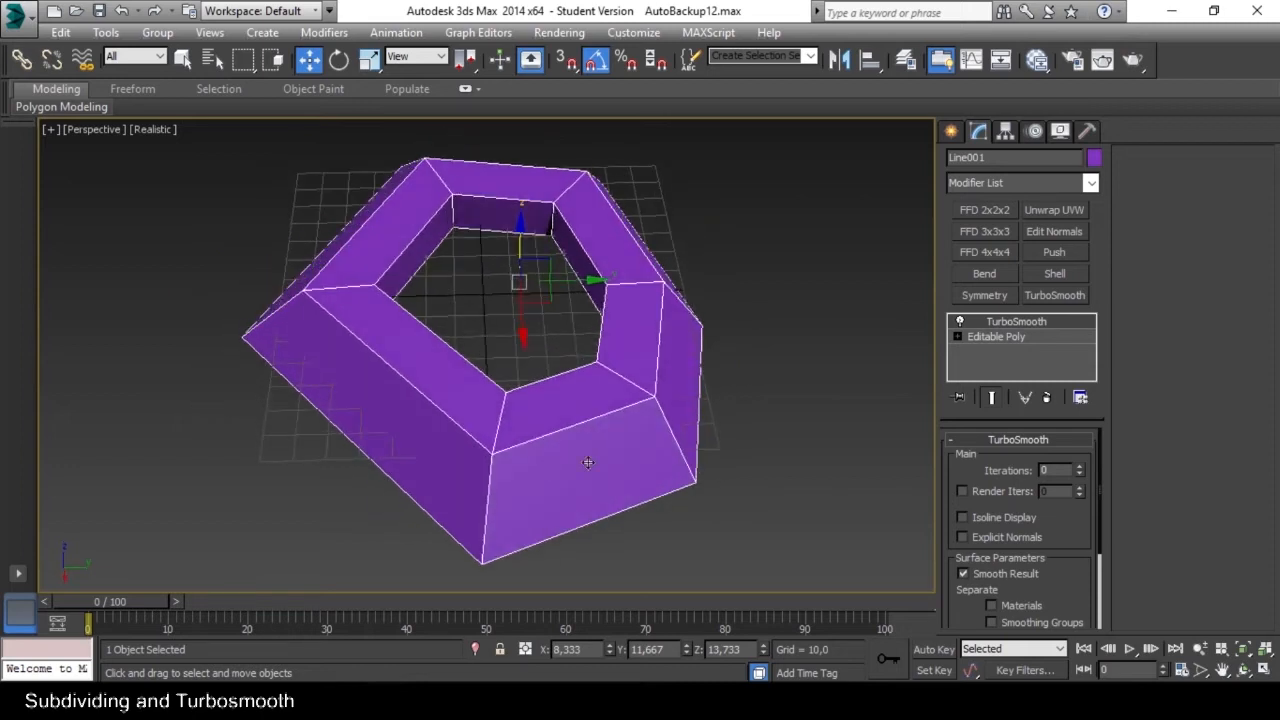
Raise the TurboSmooth iterations to 1 and one level further, examining the subdivided ring from several angles.
{"action": "left_click", "coordinate": [1079, 466]}
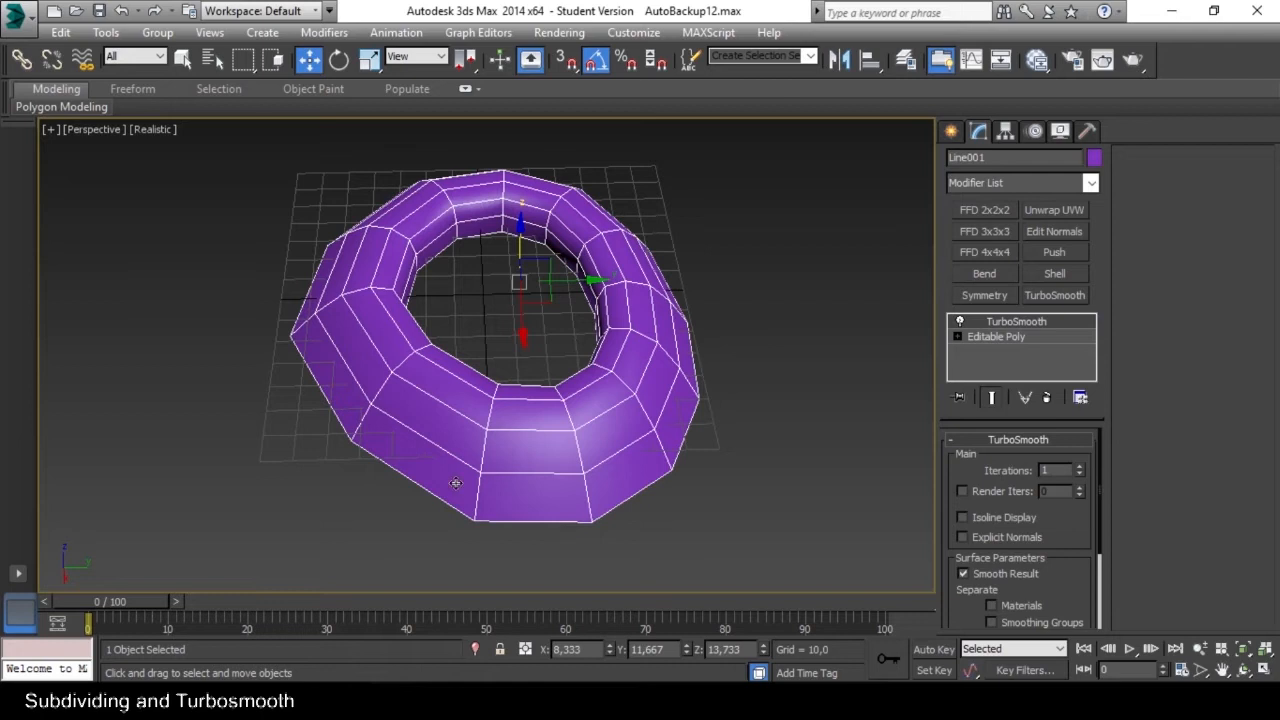
{"action": "middle_click_drag", "start_coordinate": [510, 385], "coordinate": [479, 367], "text": "alt"}
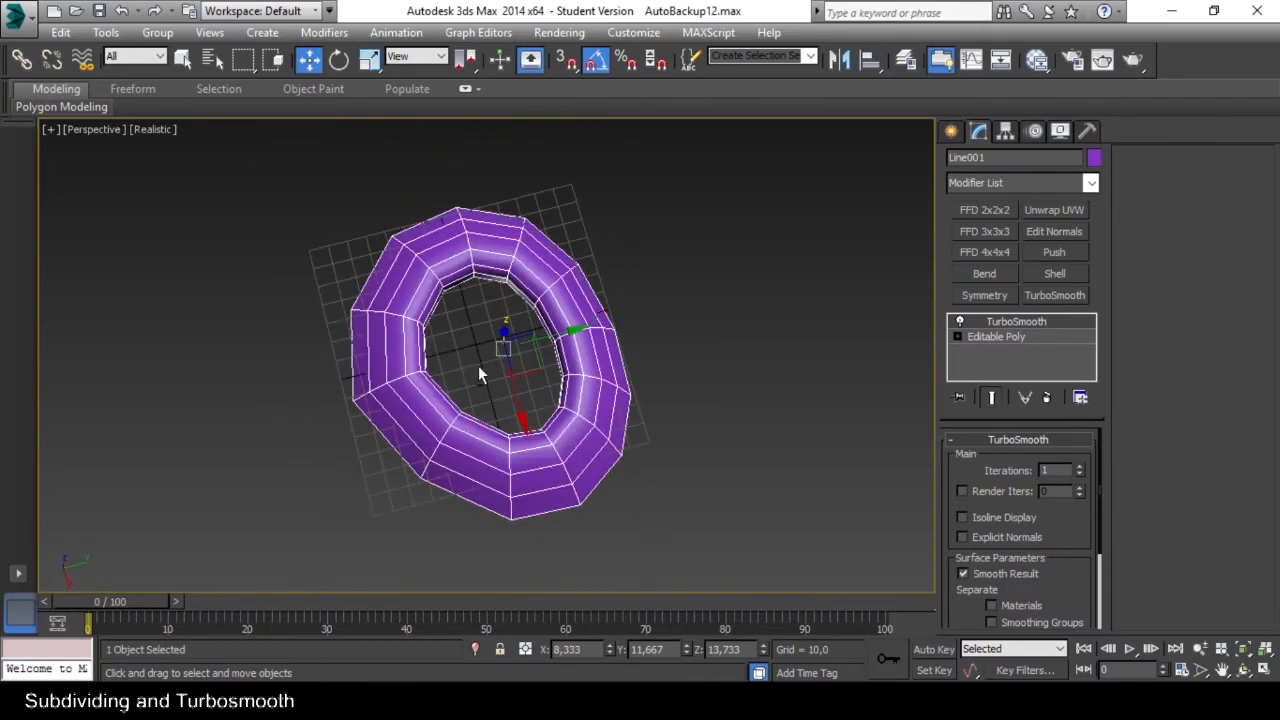
{"action": "left_click", "coordinate": [1078, 465]}
{"action": "middle_click_drag", "start_coordinate": [632, 430], "coordinate": [544, 364], "text": "alt"}
{"action": "scroll", "coordinate": [560, 374], "scroll_direction": "down", "scroll_amount": 2}
{"action": "scroll", "coordinate": [578, 378], "scroll_direction": "up", "scroll_amount": 4}
{"action": "scroll", "coordinate": [557, 363], "scroll_direction": "down", "scroll_amount": 1}
{"action": "middle_click_drag", "start_coordinate": [677, 366], "coordinate": [643, 408], "text": "alt"}
{"action": "scroll", "coordinate": [571, 408], "scroll_direction": "up", "scroll_amount": 5}
{"action": "scroll", "coordinate": [590, 395], "scroll_direction": "down", "scroll_amount": 3}
{"action": "scroll", "coordinate": [607, 398], "scroll_direction": "down", "scroll_amount": 3}
Select the edge loop around the outer top rim in the Editable Poly and scale it inward toward the hole.
{"action": "key", "text": "2"}
{"action": "left_click", "coordinate": [633, 418]}
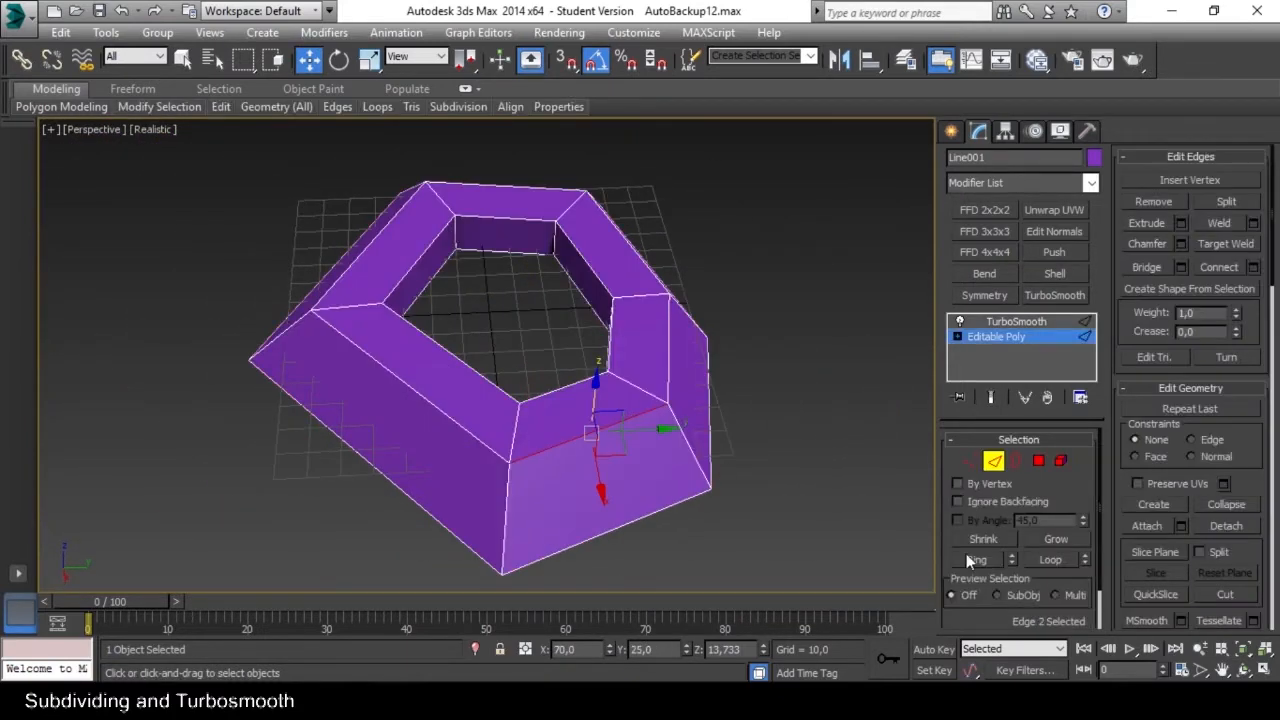
{"action": "left_click", "coordinate": [1050, 560]}
{"action": "middle_click_drag", "start_coordinate": [623, 323], "coordinate": [593, 348], "text": "alt"}
{"action": "key", "text": "e"}
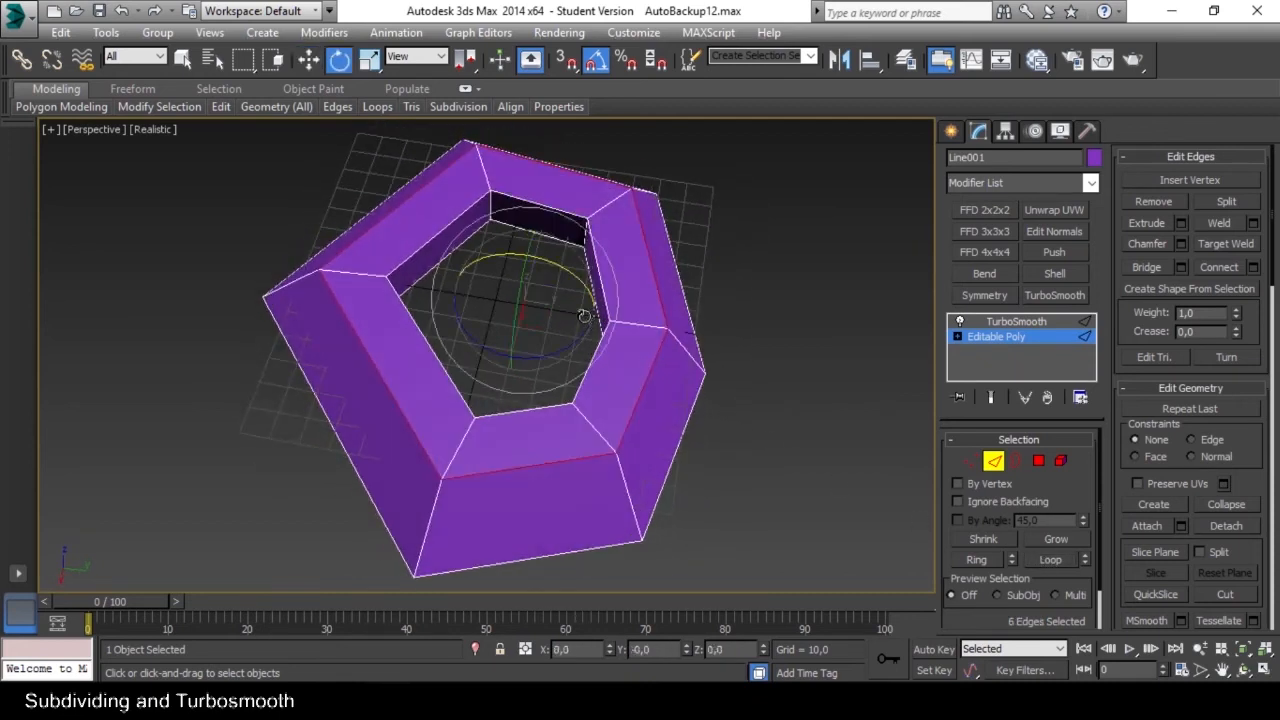
{"action": "key", "text": "r"}
{"action": "left_click_drag", "start_coordinate": [543, 302], "coordinate": [540, 337]}
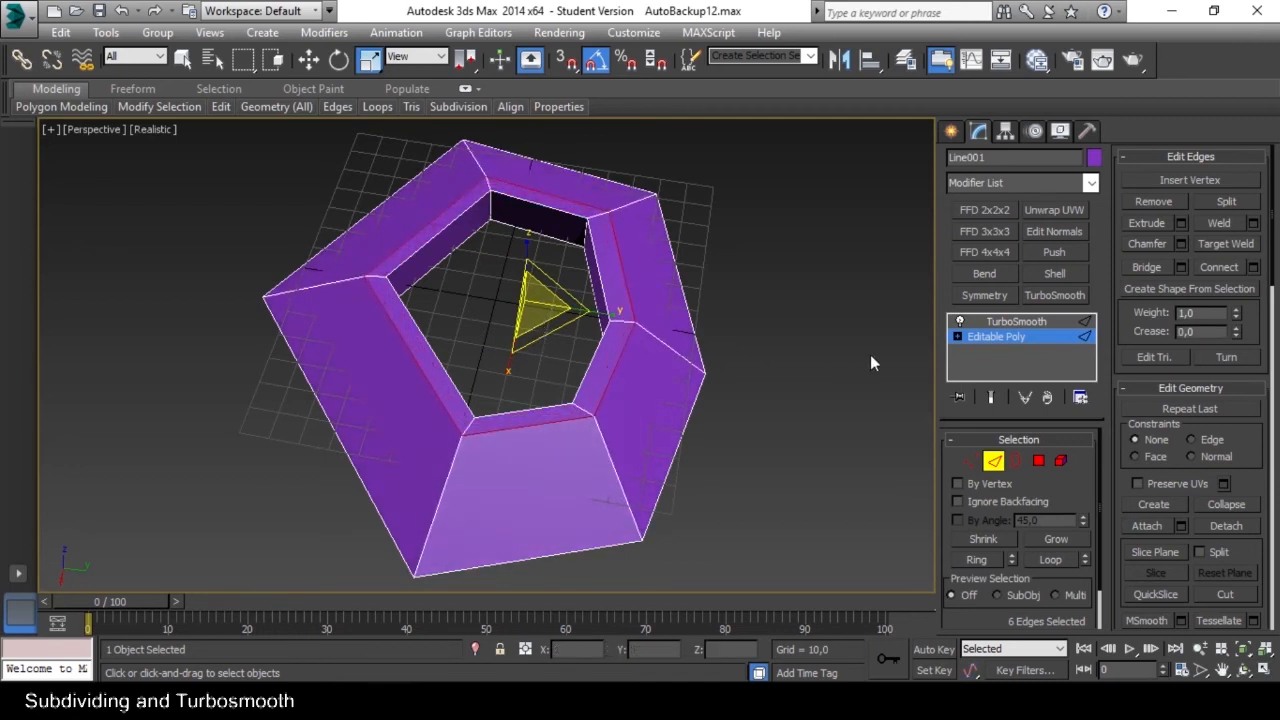
Show the smoothed end result while editing and raise the selected rim loop to about Z 18,3.
{"action": "left_click", "coordinate": [991, 399]}
{"action": "mouse_move", "coordinate": [583, 379]}
{"action": "middle_mouse_down", "text": "alt"}
{"action": "mouse_move", "coordinate": [610, 315]}
{"action": "mouse_move", "coordinate": [588, 366]}
{"action": "mouse_move", "coordinate": [597, 376]}
{"action": "middle_mouse_up", "text": "alt"}
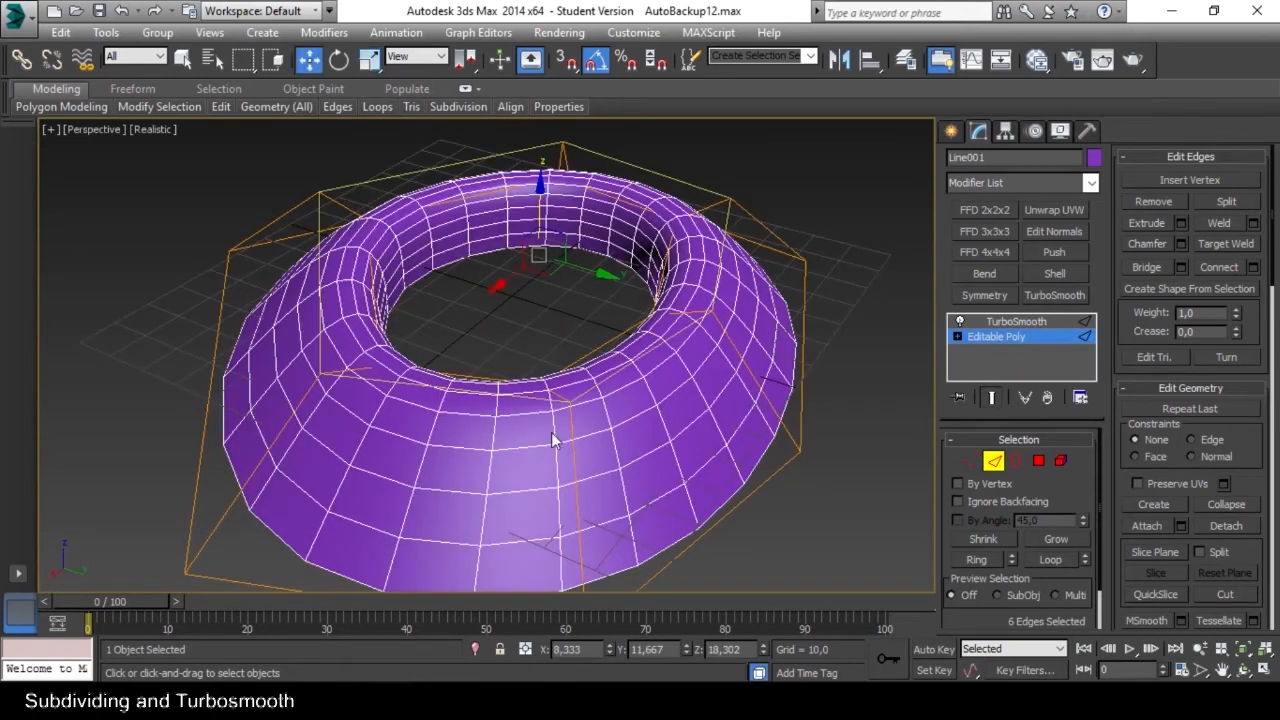
{"action": "middle_click_drag", "start_coordinate": [545, 440], "coordinate": [537, 417]}
{"action": "middle_click_drag", "start_coordinate": [577, 430], "coordinate": [631, 404], "text": "alt"}
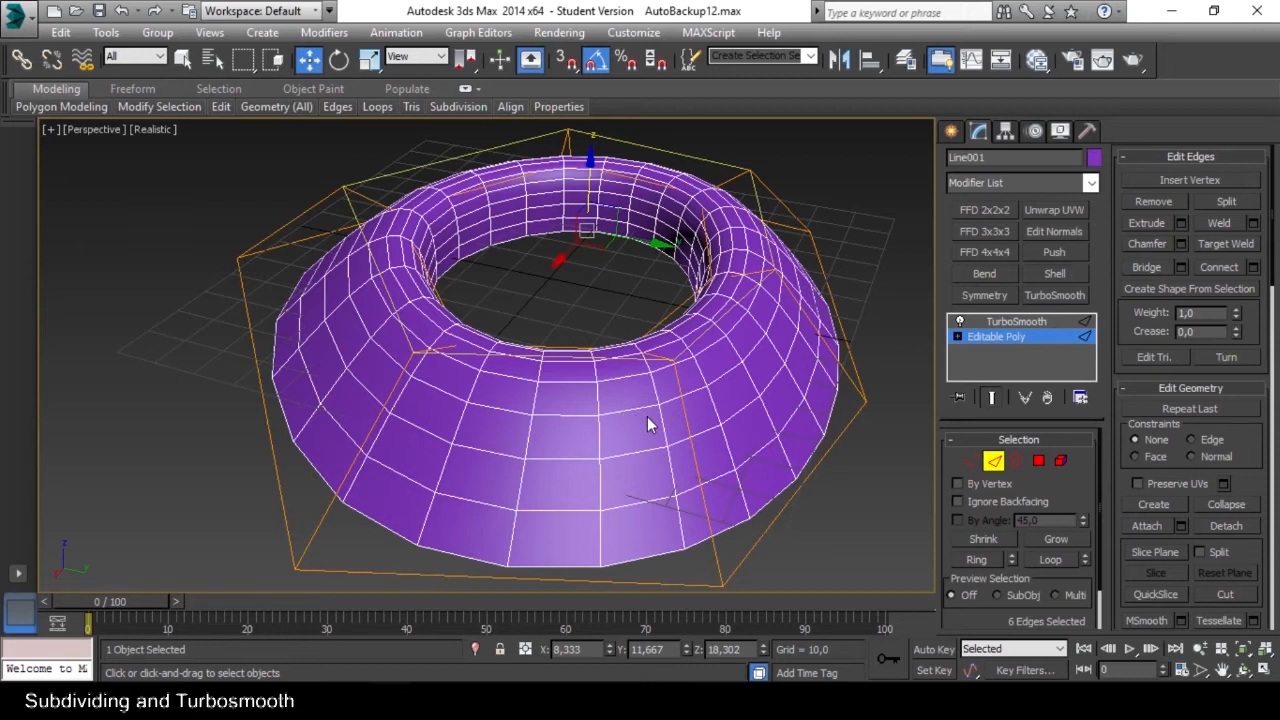
Insert a new edge loop just below the top rim with SwiftLoop and hide the smoothed end result.
{"action": "middle_click_drag", "start_coordinate": [648, 416], "coordinate": [677, 382], "text": "alt"}
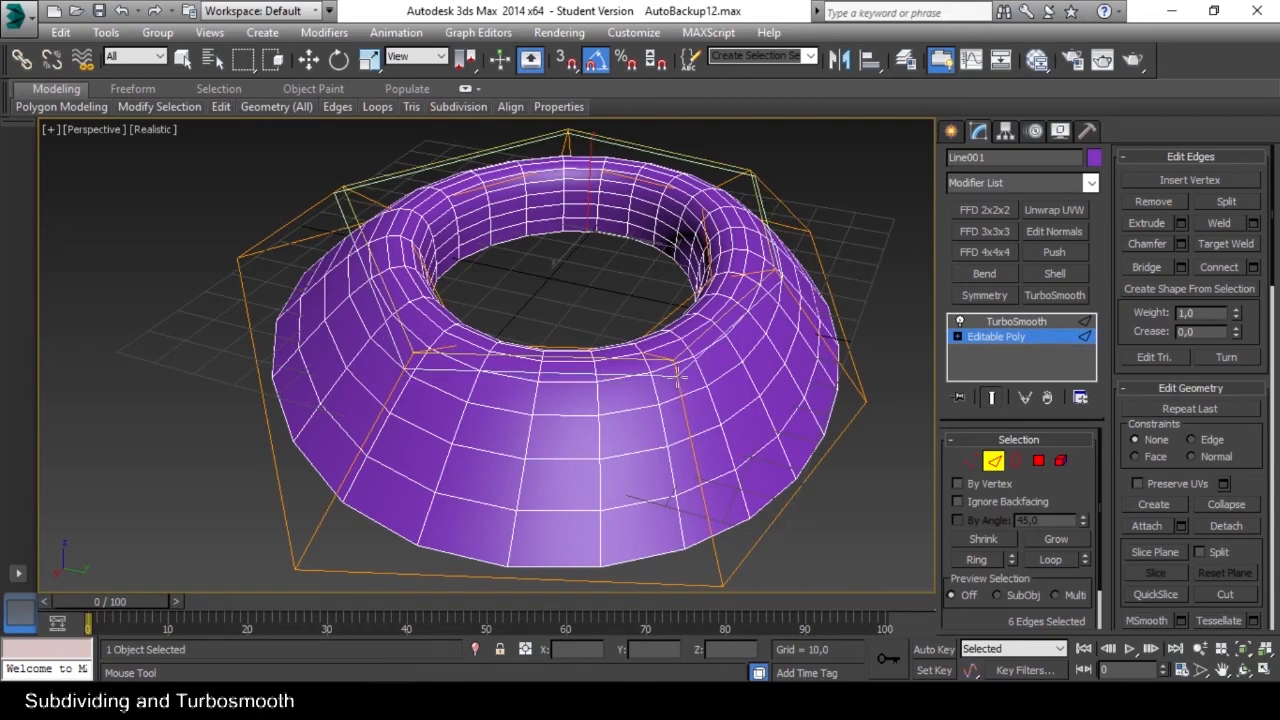
{"action": "left_click", "coordinate": [677, 378]}
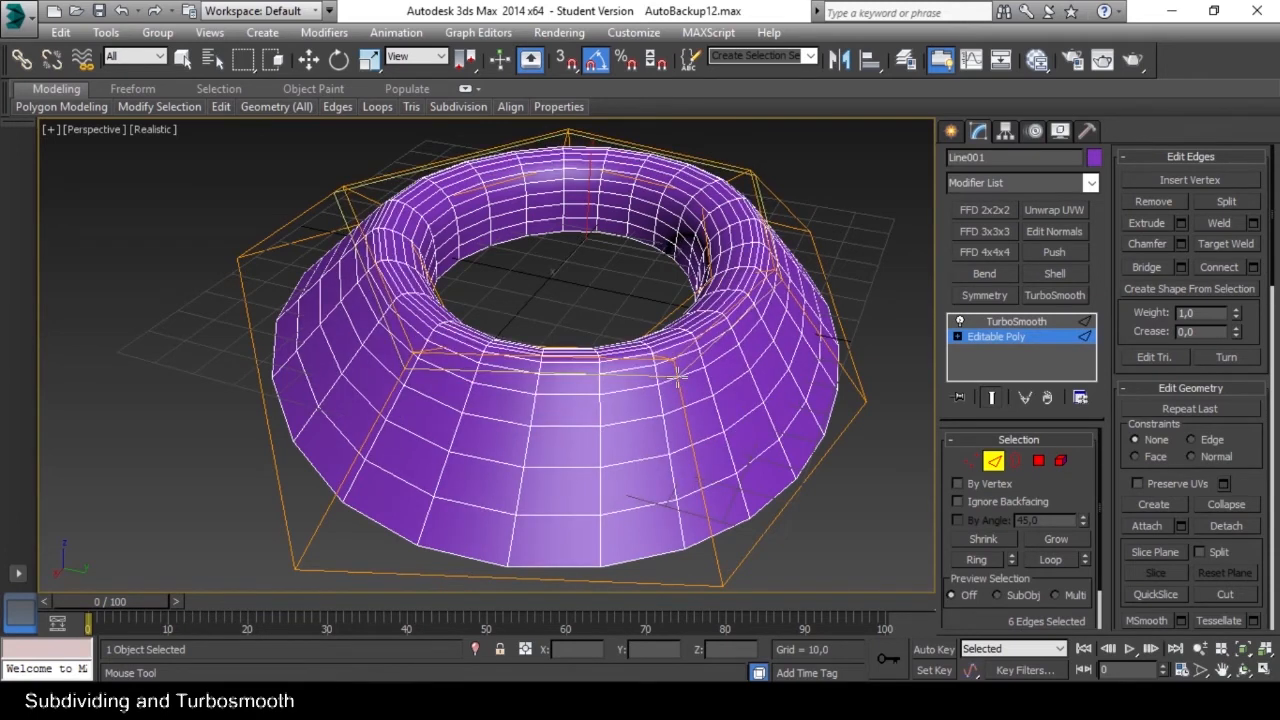
{"action": "key", "text": "shift+e"}
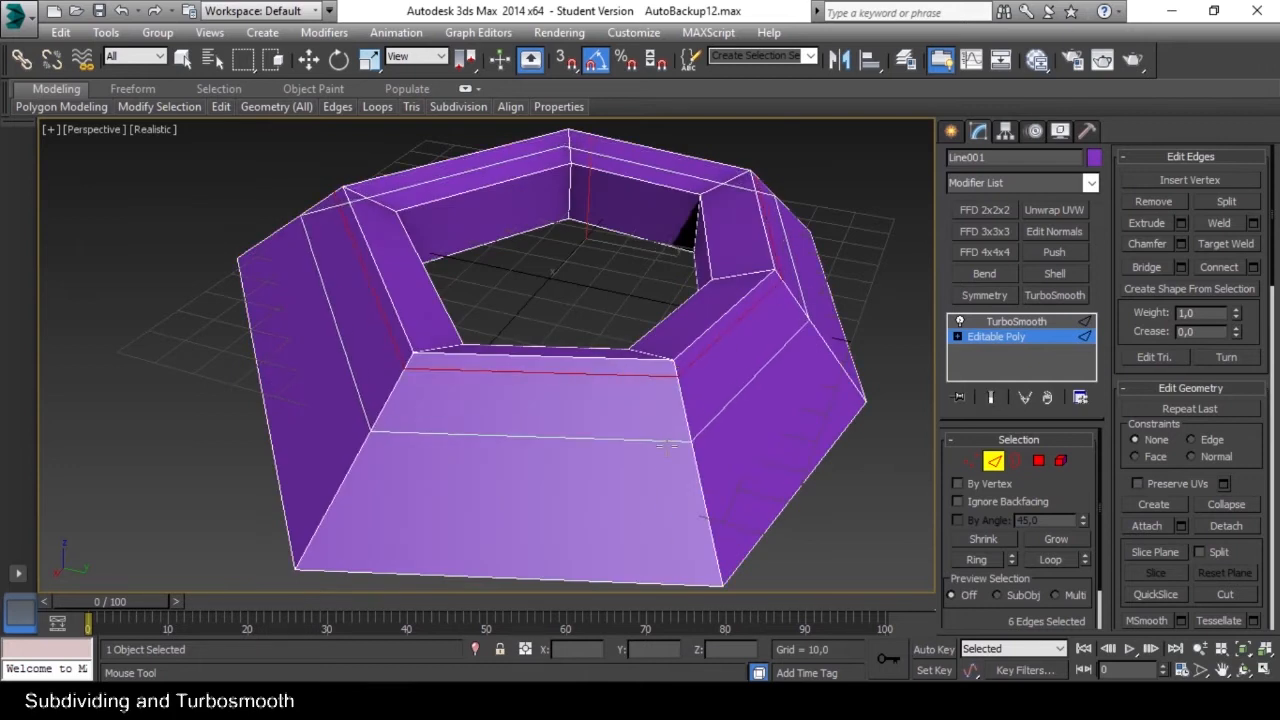
Compare the ring's low-poly cage with its smoothed end result.
{"action": "key", "text": "shift+e"}
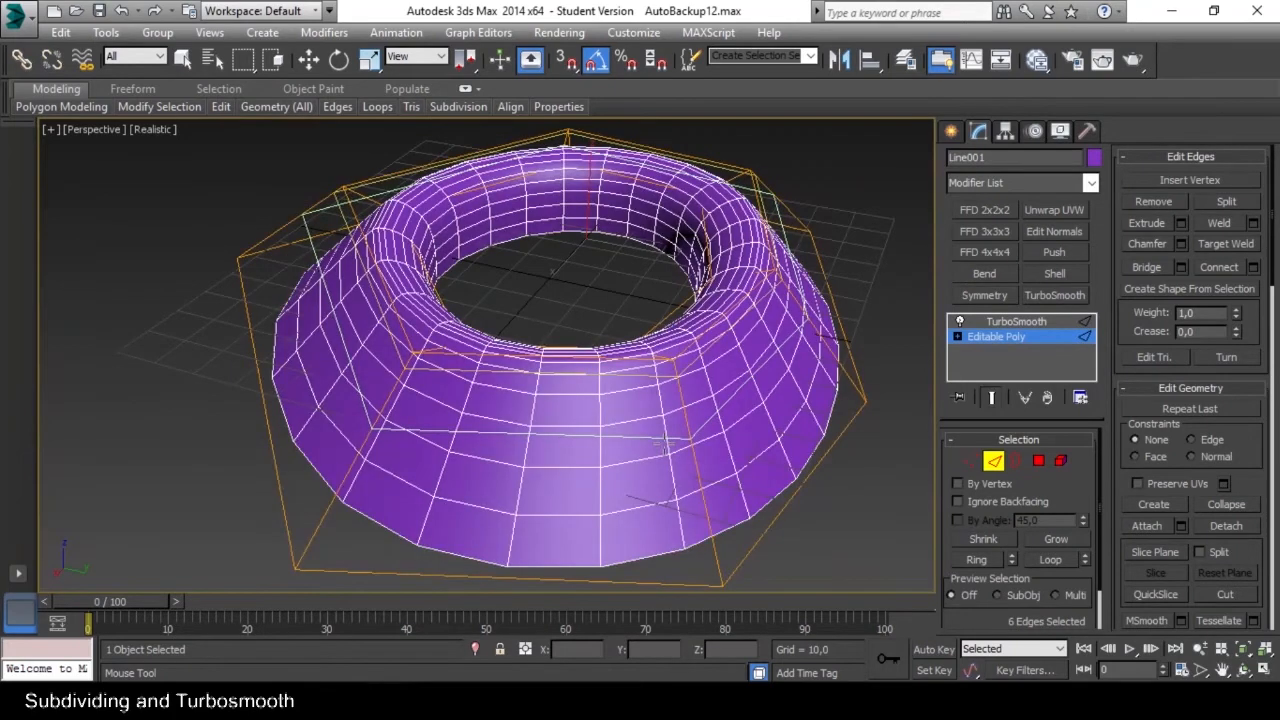
{"action": "key", "text": "shift+e"}
{"action": "key", "text": "shift+e"}
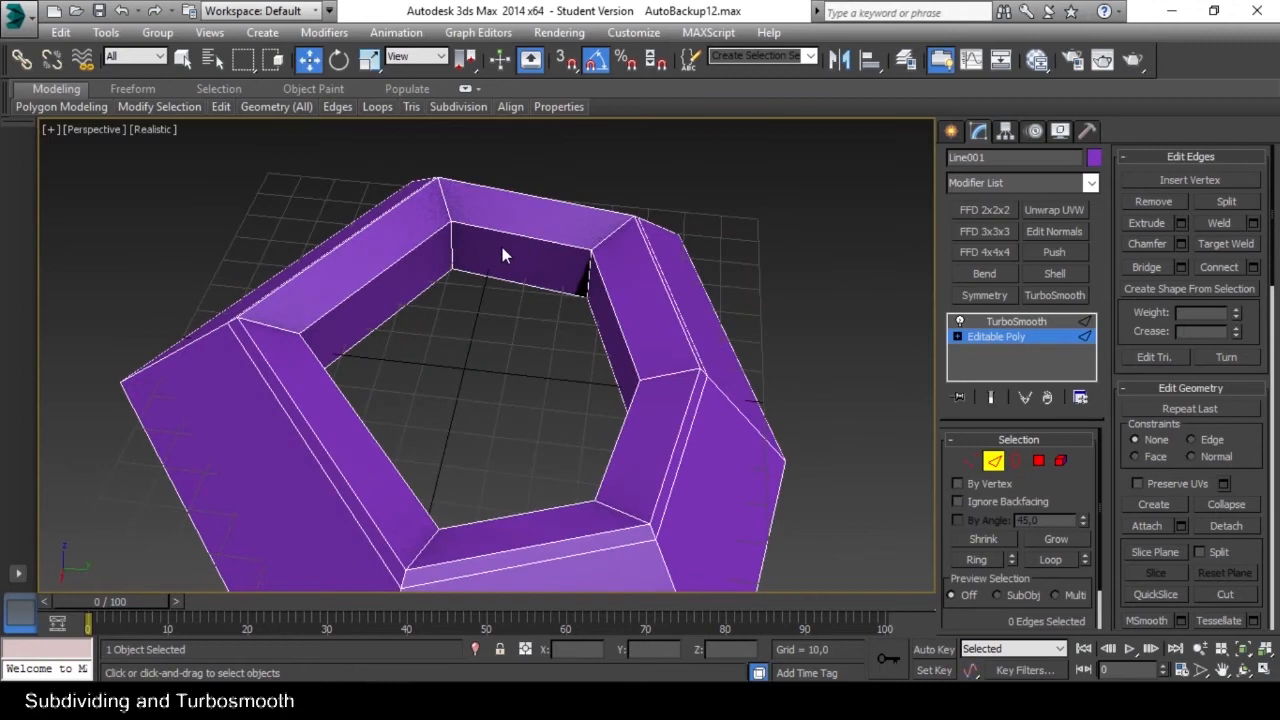
Insert an edge loop with SwiftLoop around the inner wall just below the hole's rim and inspect the smoothed ring.
{"action": "key", "text": "alt+1"}
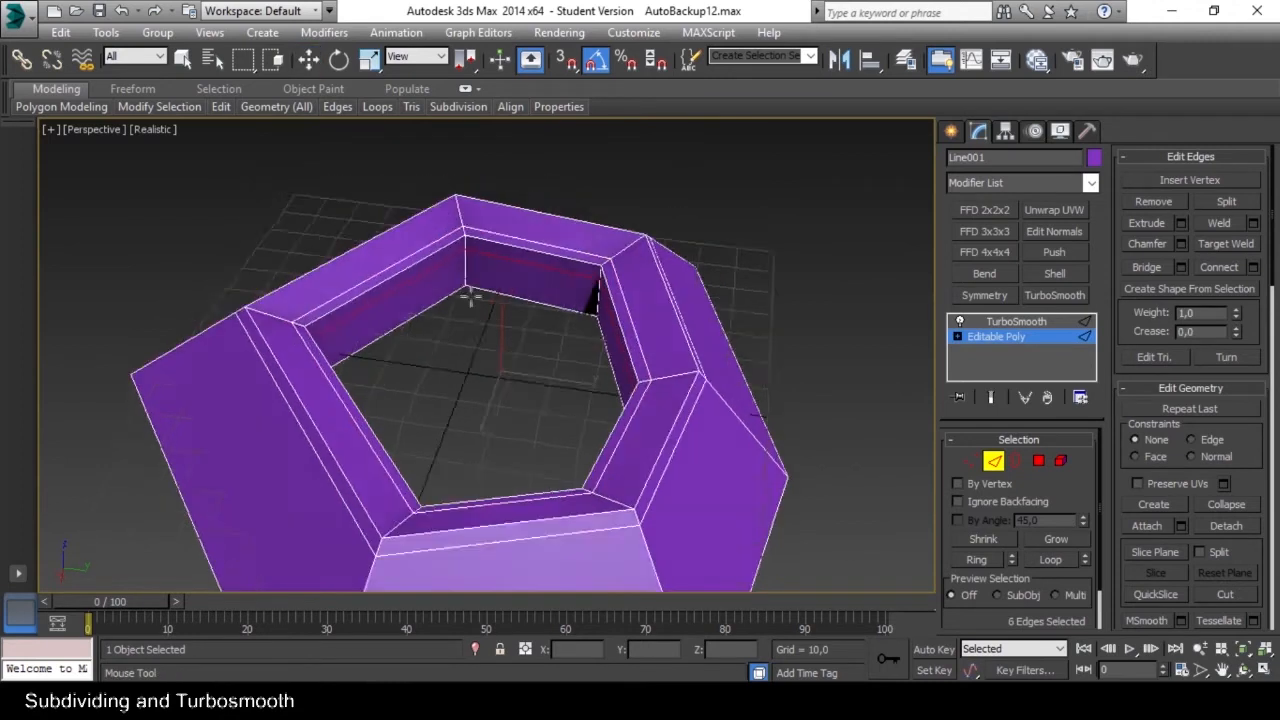
{"action": "middle_click_drag", "start_coordinate": [471, 297], "coordinate": [474, 337], "text": "alt"}
{"action": "right_click", "coordinate": [485, 325]}
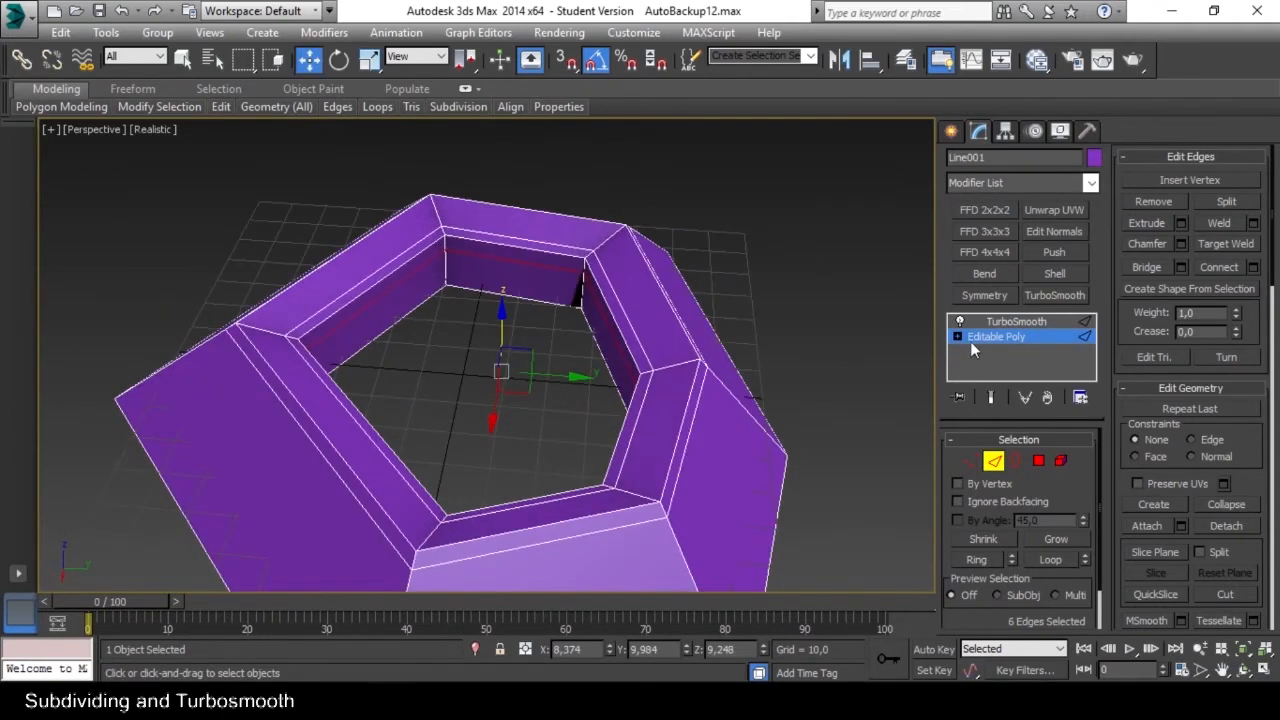
{"action": "left_click", "coordinate": [993, 462]}
{"action": "left_click", "coordinate": [849, 376]}
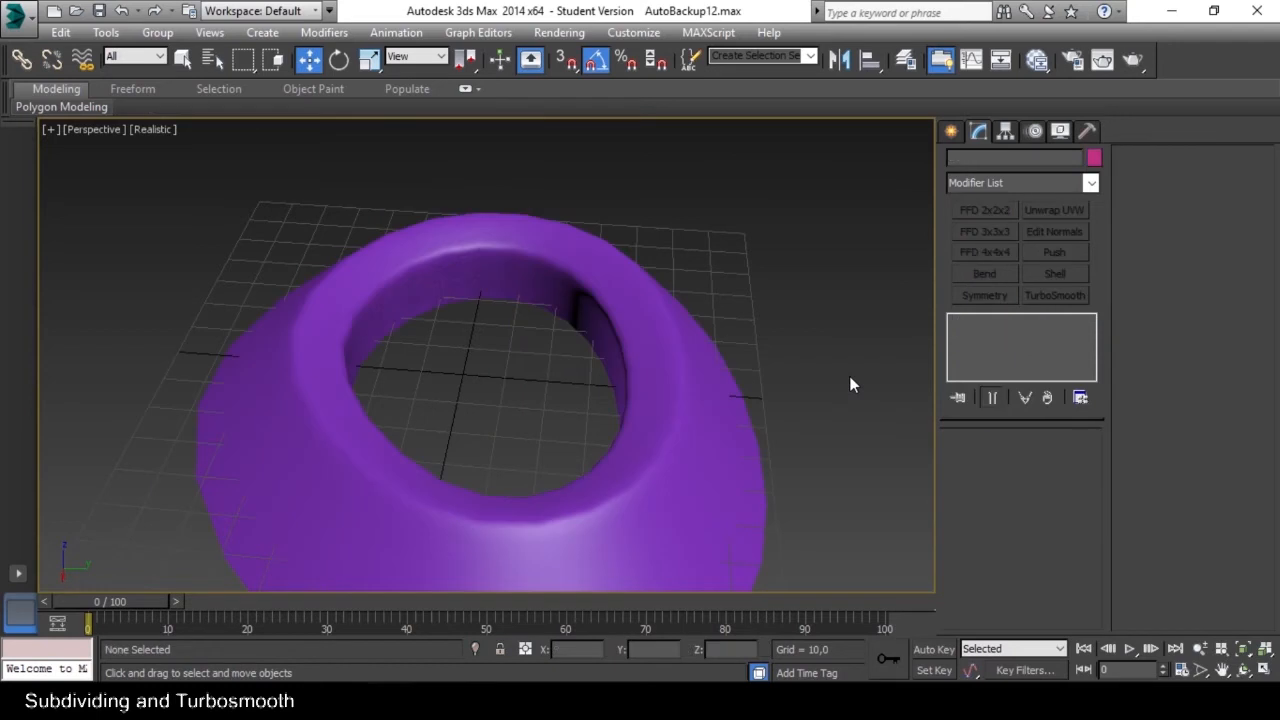
{"action": "middle_click_drag", "start_coordinate": [707, 393], "coordinate": [529, 277], "text": "alt"}
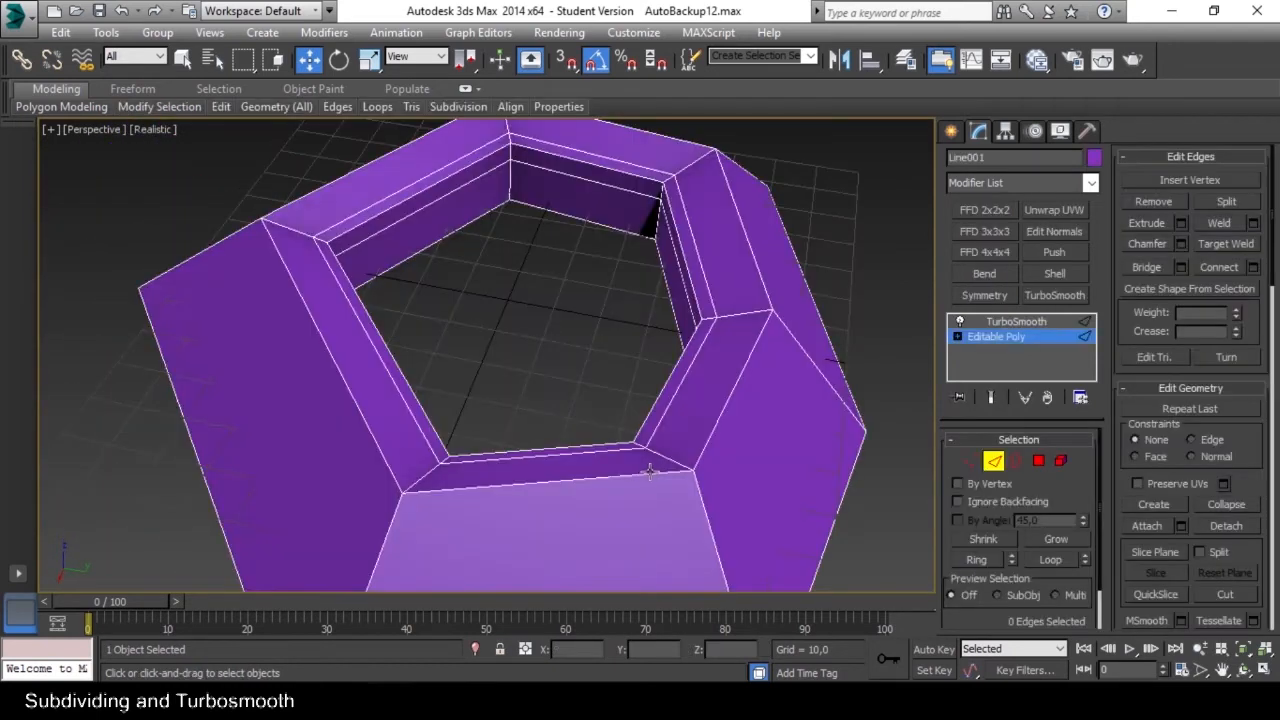
Select the edge loop around the outer top rim, chamfer it by a small amount and inspect the smoothed ring.
{"action": "left_click", "coordinate": [682, 472]}
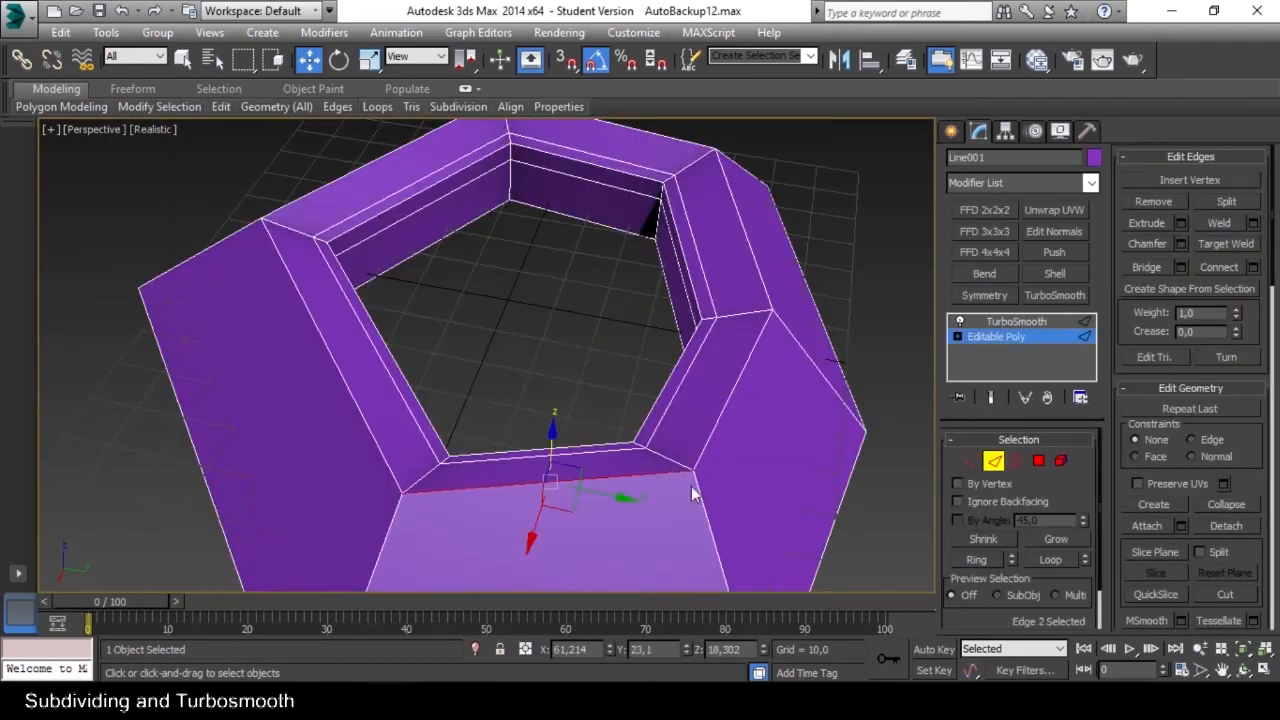
{"action": "left_click", "coordinate": [1068, 564]}
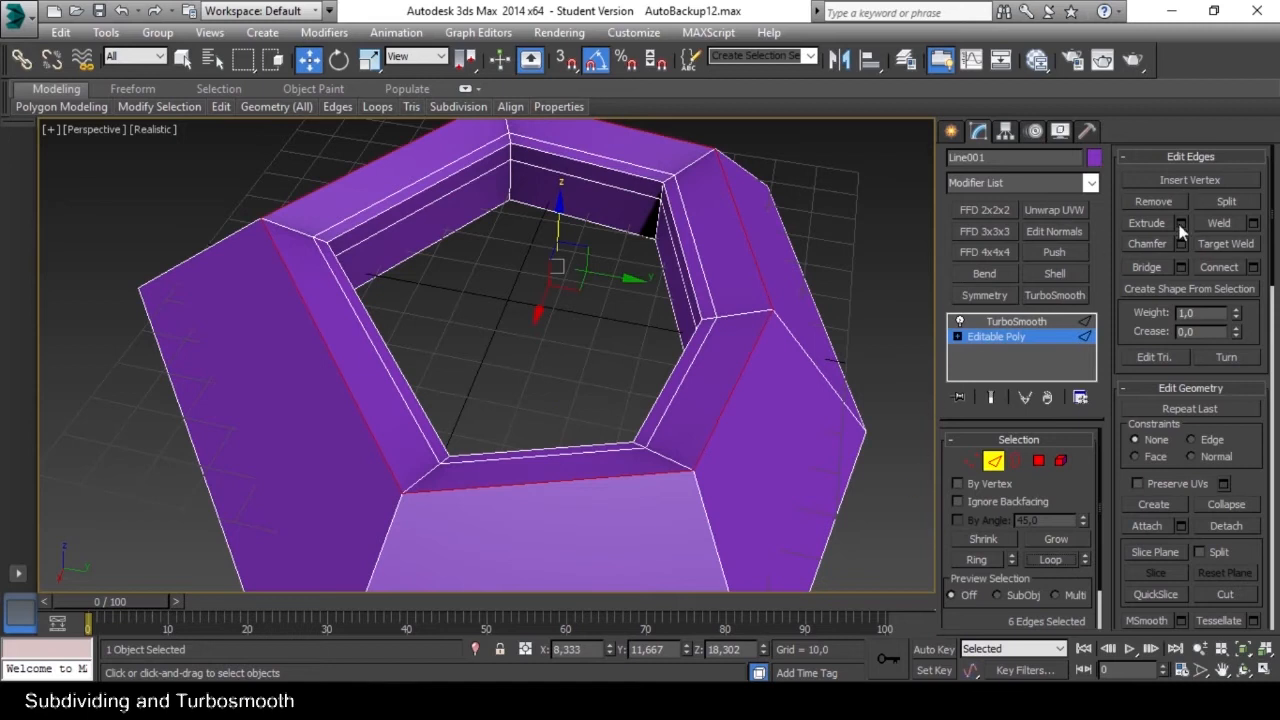
{"action": "left_click", "coordinate": [1149, 245]}
{"action": "mouse_move", "coordinate": [727, 400]}
{"action": "left_mouse_down"}
{"action": "mouse_move", "coordinate": [731, 380]}
{"action": "mouse_move", "coordinate": [727, 397]}
{"action": "left_mouse_up"}
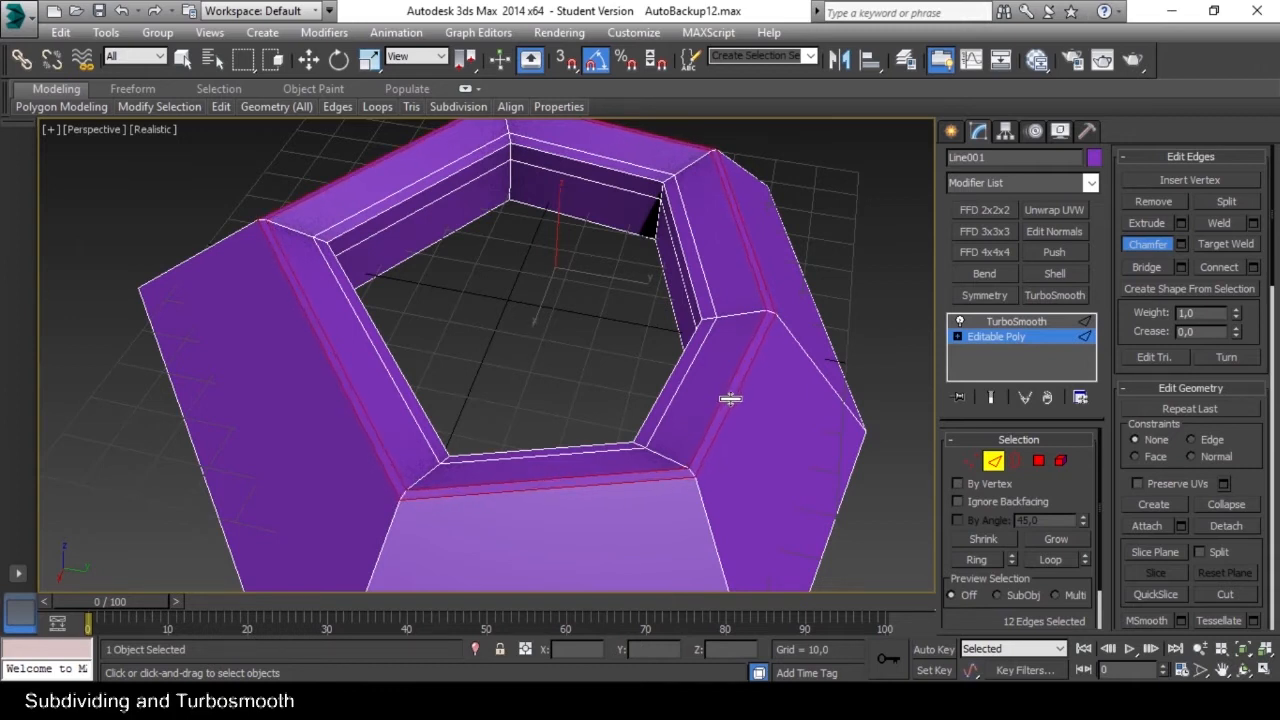
{"action": "left_click", "coordinate": [993, 460]}
{"action": "left_click", "coordinate": [895, 415]}
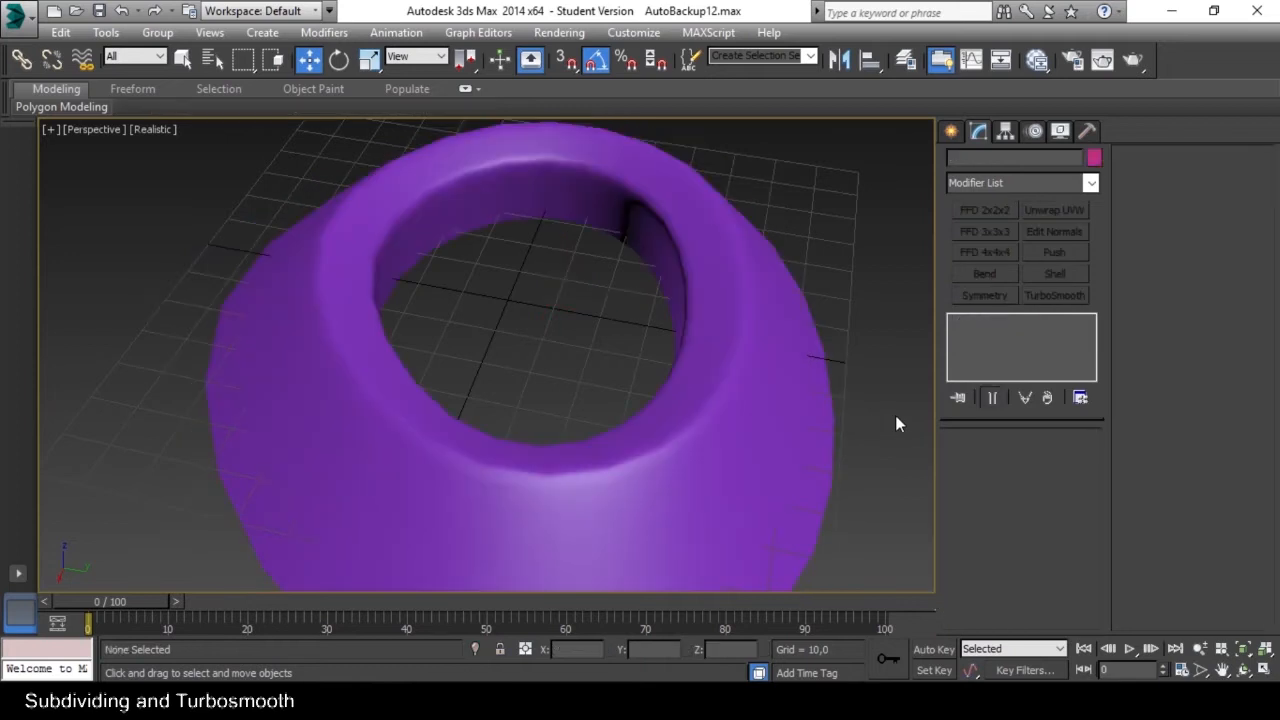
{"action": "middle_click_drag", "start_coordinate": [654, 443], "coordinate": [663, 491], "text": "alt"}
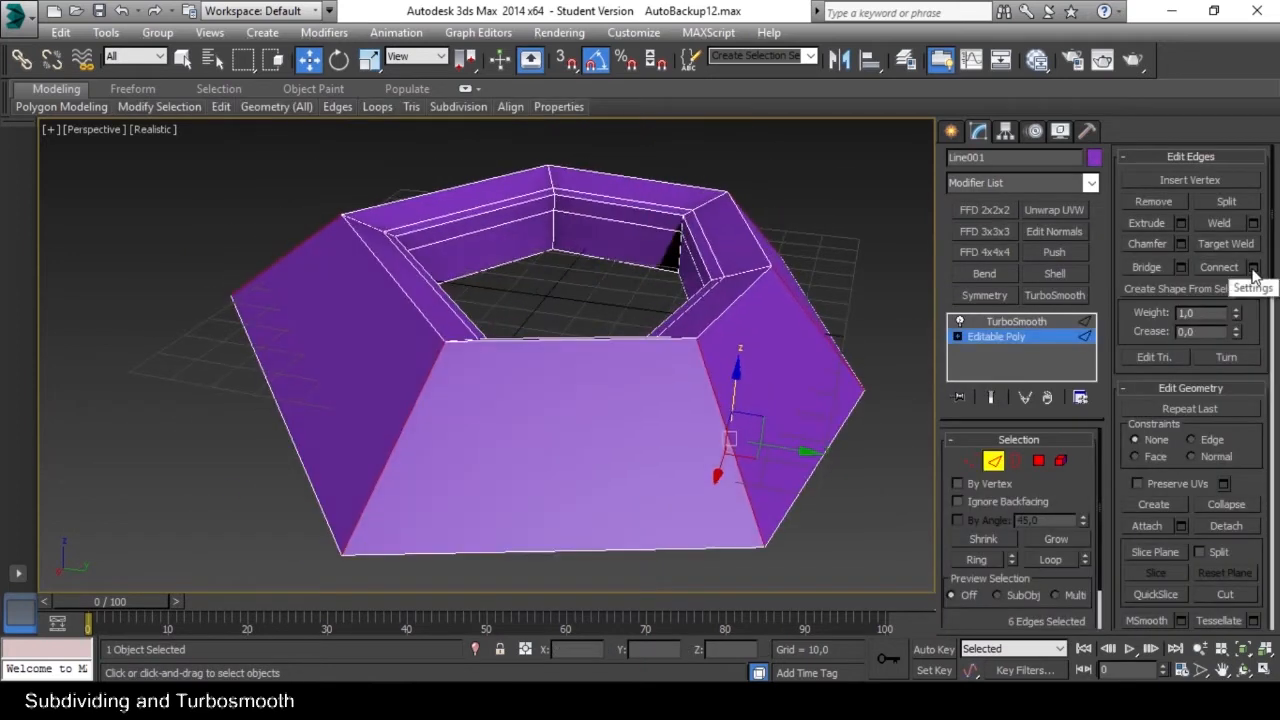
Connect the outer wall's edge ring with 1 segment, pinch -5 and slide -87, placing a loop just below the top rim.
{"action": "left_click", "coordinate": [1253, 269]}
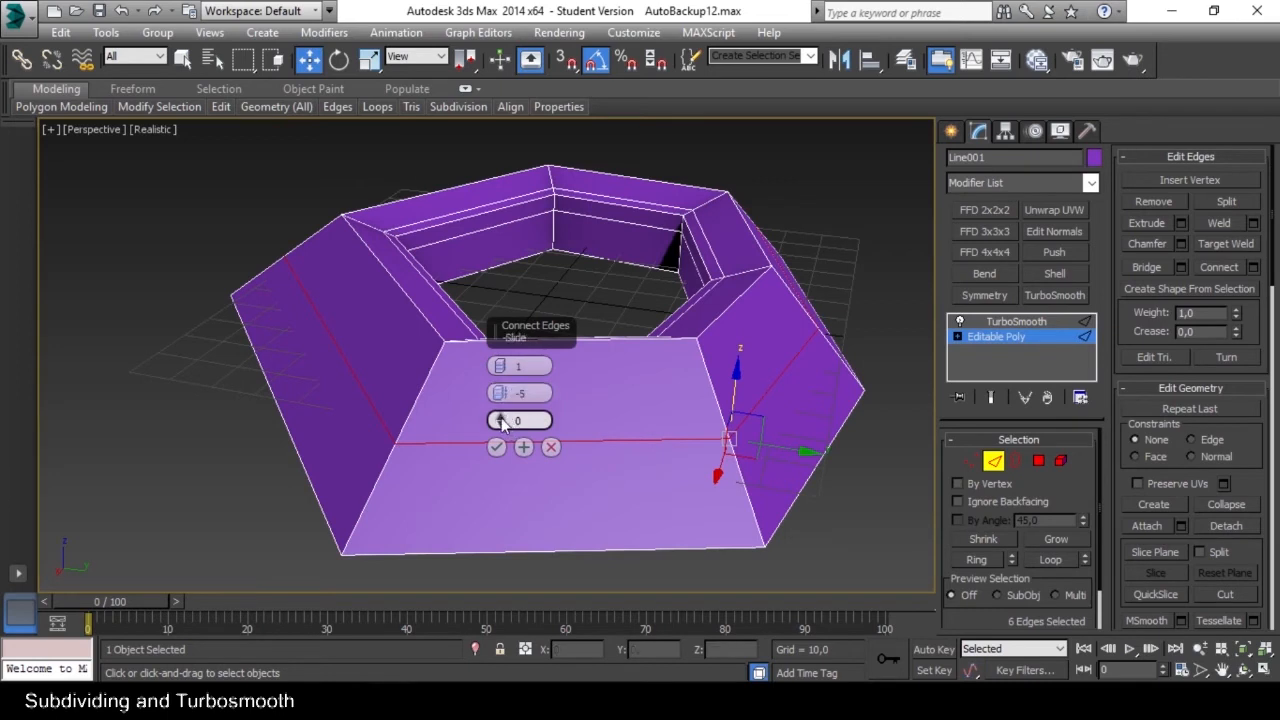
{"action": "left_click_drag", "start_coordinate": [501, 420], "coordinate": [518, 688]}
{"action": "left_click_drag", "start_coordinate": [500, 419], "coordinate": [518, 462]}
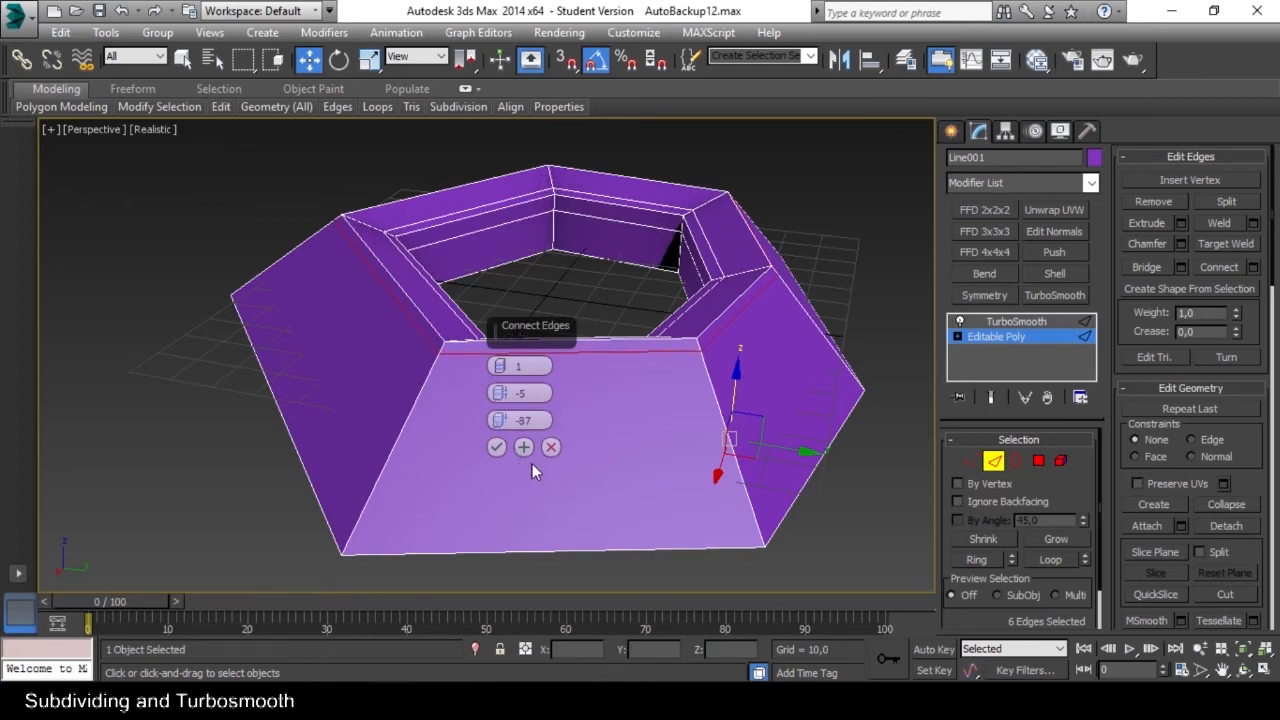
{"action": "left_click", "coordinate": [496, 447]}
{"action": "middle_click_drag", "start_coordinate": [534, 440], "coordinate": [680, 420], "text": "alt"}
{"action": "scroll", "coordinate": [648, 415], "scroll_direction": "up", "scroll_amount": 4}
{"action": "scroll", "coordinate": [659, 404], "scroll_direction": "down", "scroll_amount": 1}
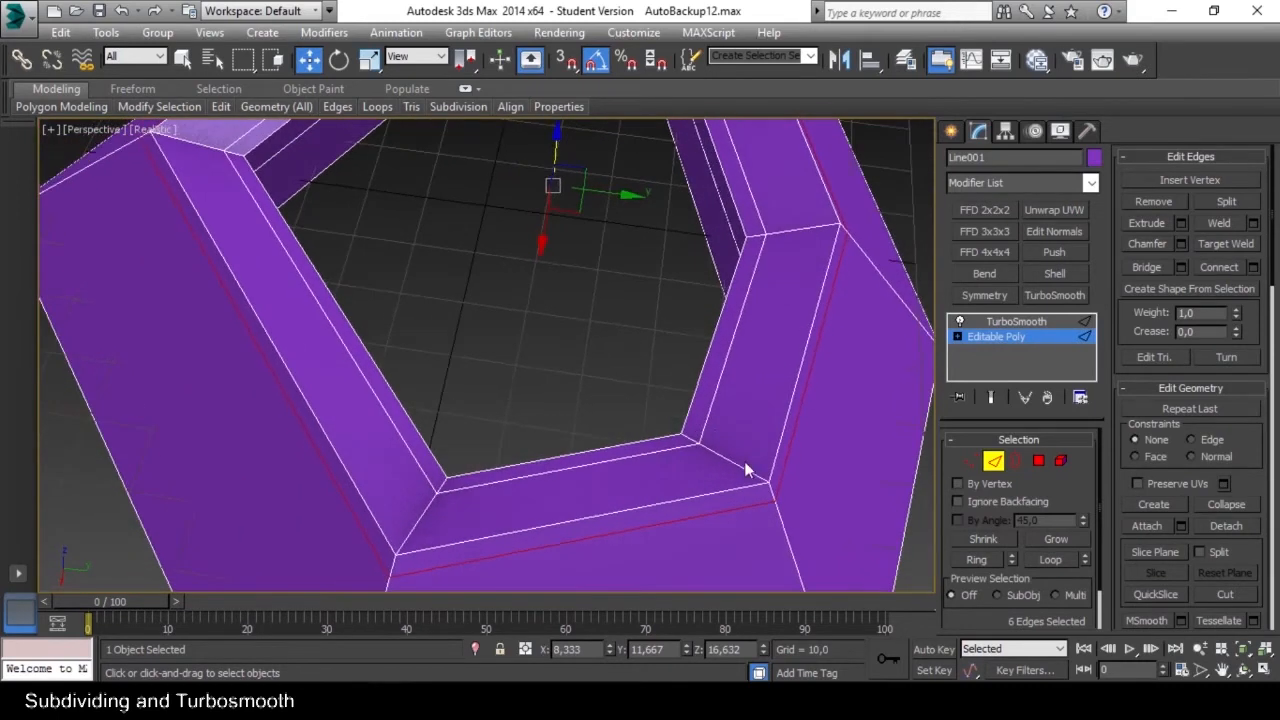
Insert an edge loop with SwiftLoop on the ring's top face, close to its outer rim.
{"action": "middle_click_drag", "start_coordinate": [697, 473], "coordinate": [701, 441]}
{"action": "key", "text": "alt+1"}
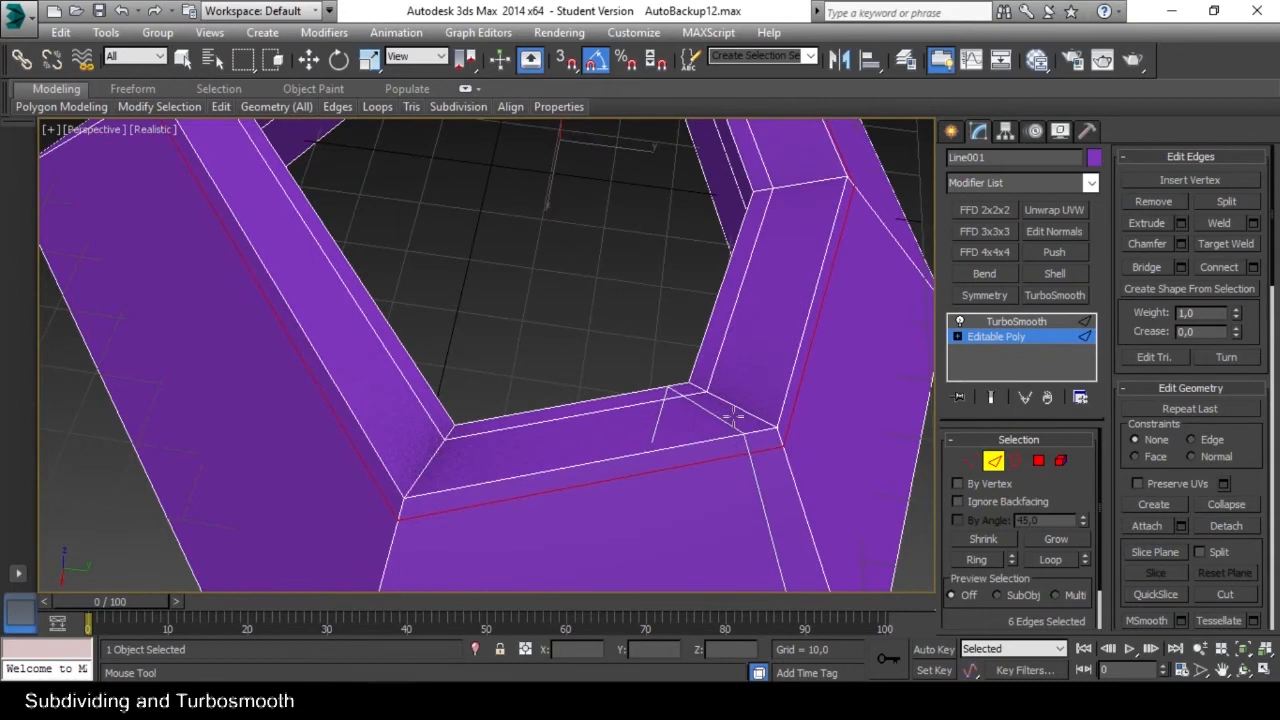
{"action": "left_click", "coordinate": [757, 419]}
{"action": "scroll", "coordinate": [746, 419], "scroll_direction": "down", "scroll_amount": 2}
{"action": "middle_click_drag", "start_coordinate": [734, 428], "coordinate": [758, 427], "text": "alt"}
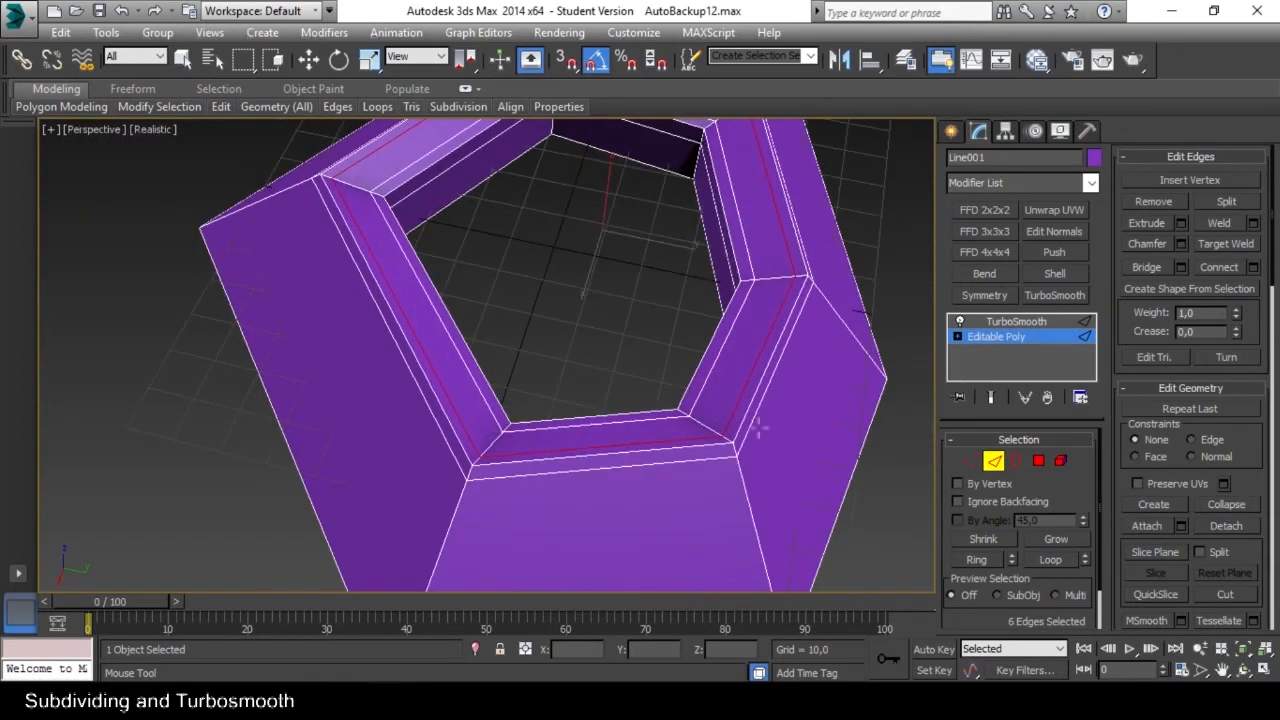
Leave edge editing, deselect the ring and examine the smoothed rim from several angles.
{"action": "left_click", "coordinate": [993, 465]}
{"action": "scroll", "coordinate": [725, 388], "scroll_direction": "down", "scroll_amount": 3}
{"action": "middle_click_drag", "start_coordinate": [722, 389], "coordinate": [693, 396], "text": "alt"}
{"action": "key", "text": "w"}
{"action": "left_click", "coordinate": [873, 370]}
{"action": "scroll", "coordinate": [767, 379], "scroll_direction": "down", "scroll_amount": 2}
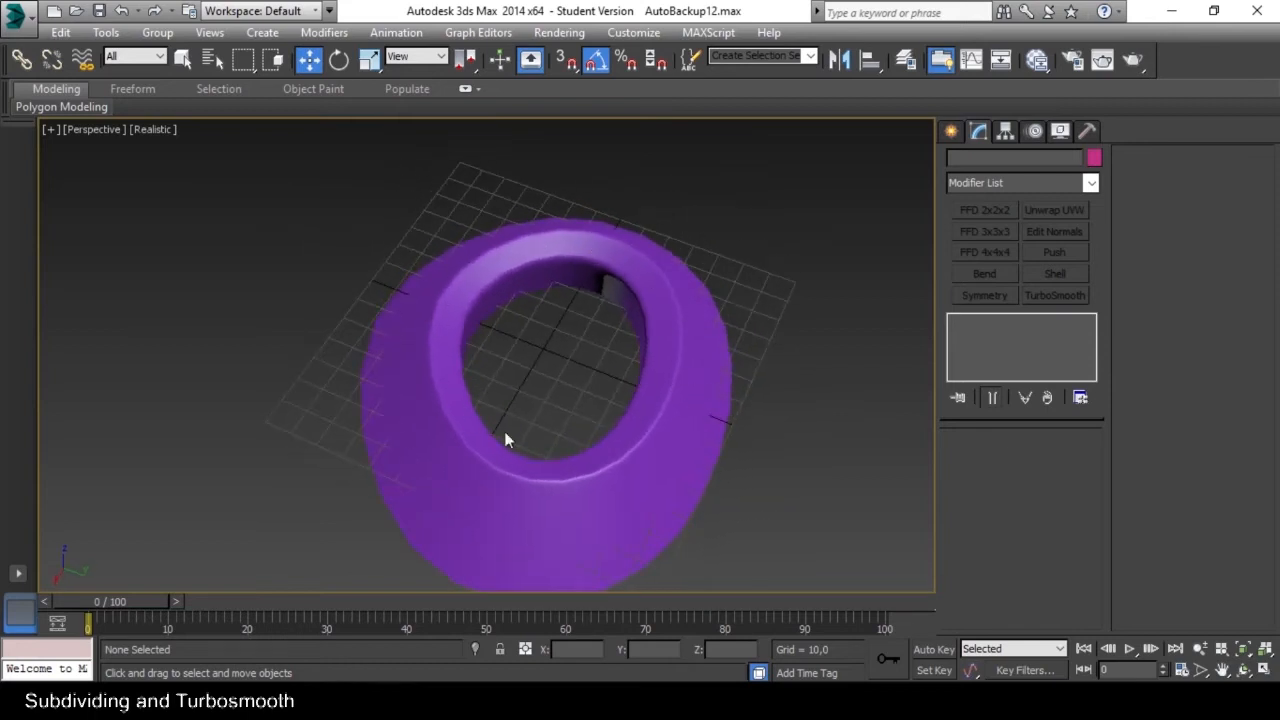
{"action": "middle_click_drag", "start_coordinate": [504, 435], "coordinate": [608, 397], "text": "alt"}
{"action": "scroll", "coordinate": [689, 325], "scroll_direction": "up", "scroll_amount": 5}
{"action": "scroll", "coordinate": [680, 311], "scroll_direction": "down", "scroll_amount": 2}
{"action": "middle_click_drag", "start_coordinate": [678, 315], "coordinate": [767, 418], "text": "alt"}
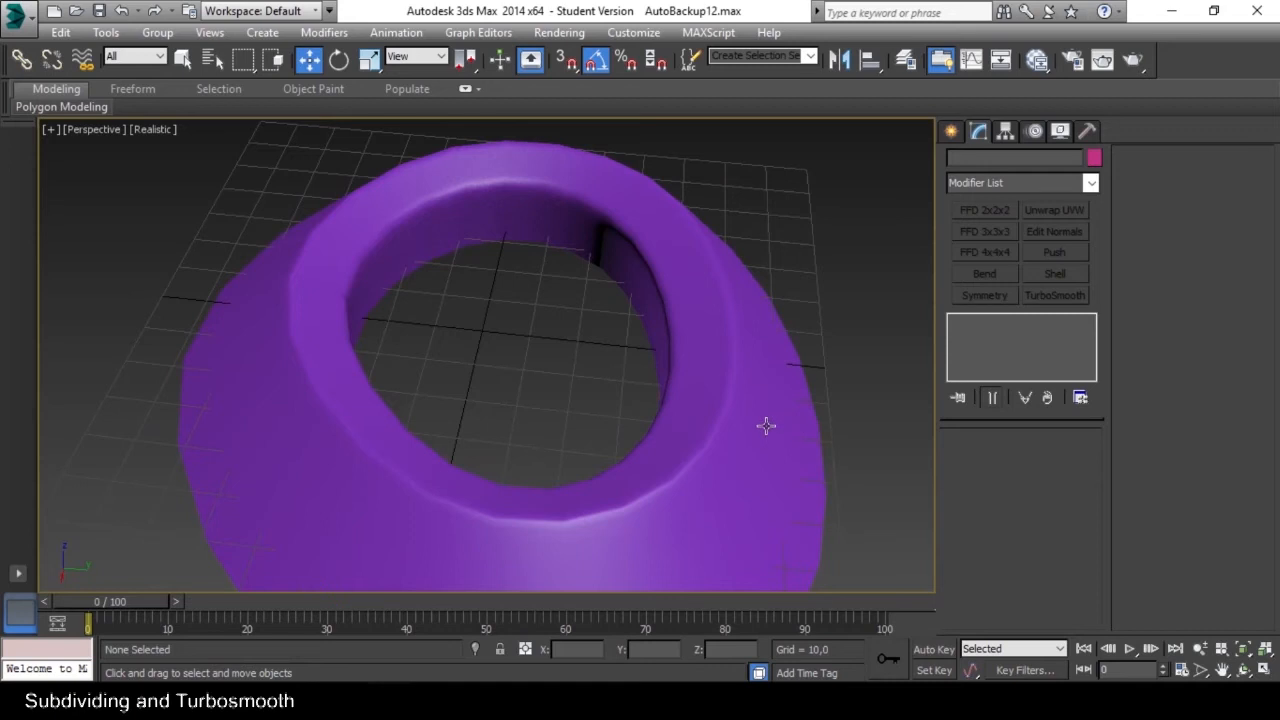
Examine the ring's open underside in the Editable Poly cage and compare it with the smoothed shape.
{"action": "scroll", "coordinate": [767, 426], "scroll_direction": "down", "scroll_amount": 2}
{"action": "left_click", "coordinate": [769, 426]}
{"action": "middle_click_drag", "start_coordinate": [752, 433], "coordinate": [752, 330], "text": "alt"}
{"action": "scroll", "coordinate": [751, 383], "scroll_direction": "up", "scroll_amount": 3}
{"action": "scroll", "coordinate": [751, 383], "scroll_direction": "down", "scroll_amount": 3}
{"action": "left_click", "coordinate": [995, 338]}
{"action": "middle_click_drag", "start_coordinate": [755, 385], "coordinate": [735, 337], "text": "alt"}
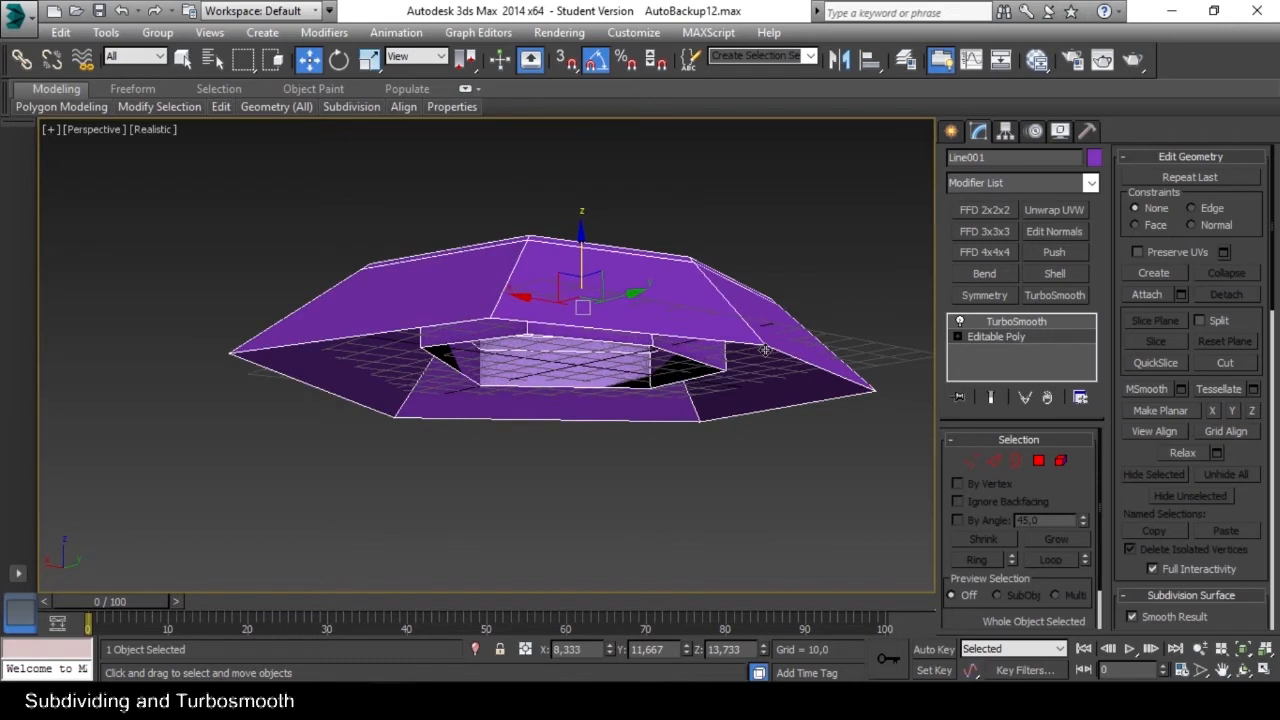
{"action": "middle_click_drag", "start_coordinate": [657, 340], "coordinate": [742, 421], "text": "alt"}
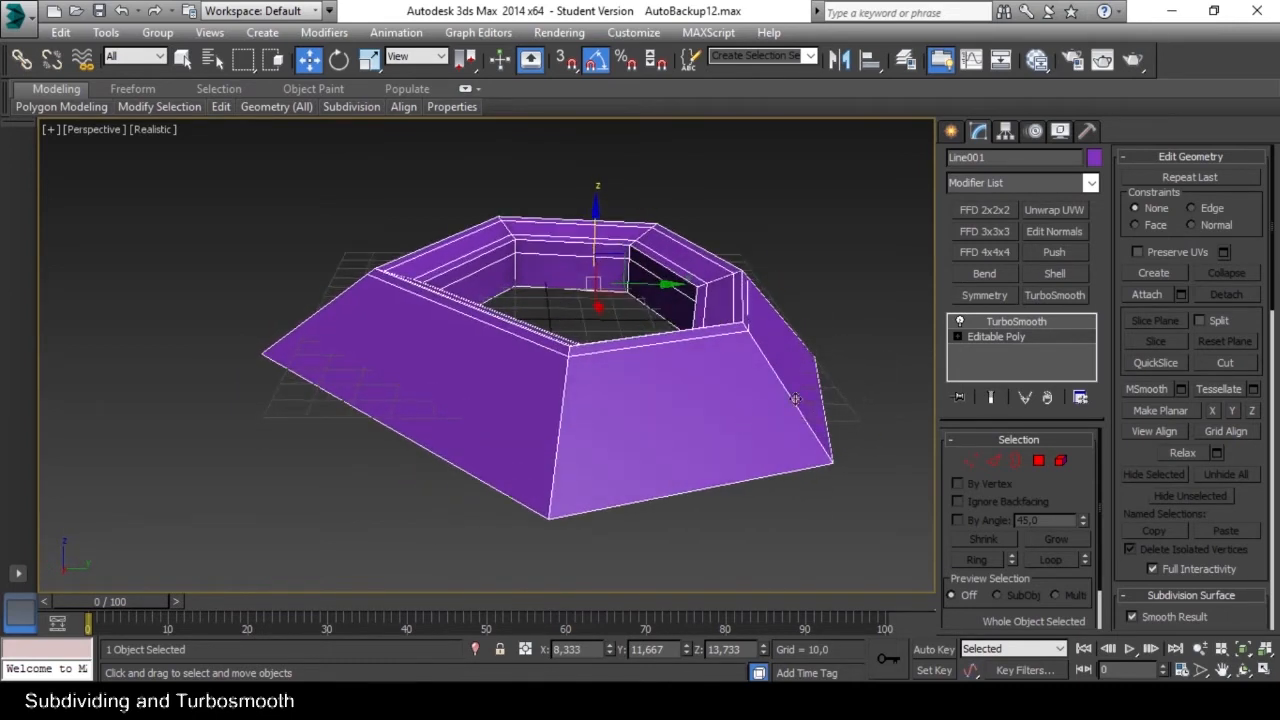
{"action": "key", "text": "Up"}
{"action": "left_click", "coordinate": [854, 395]}
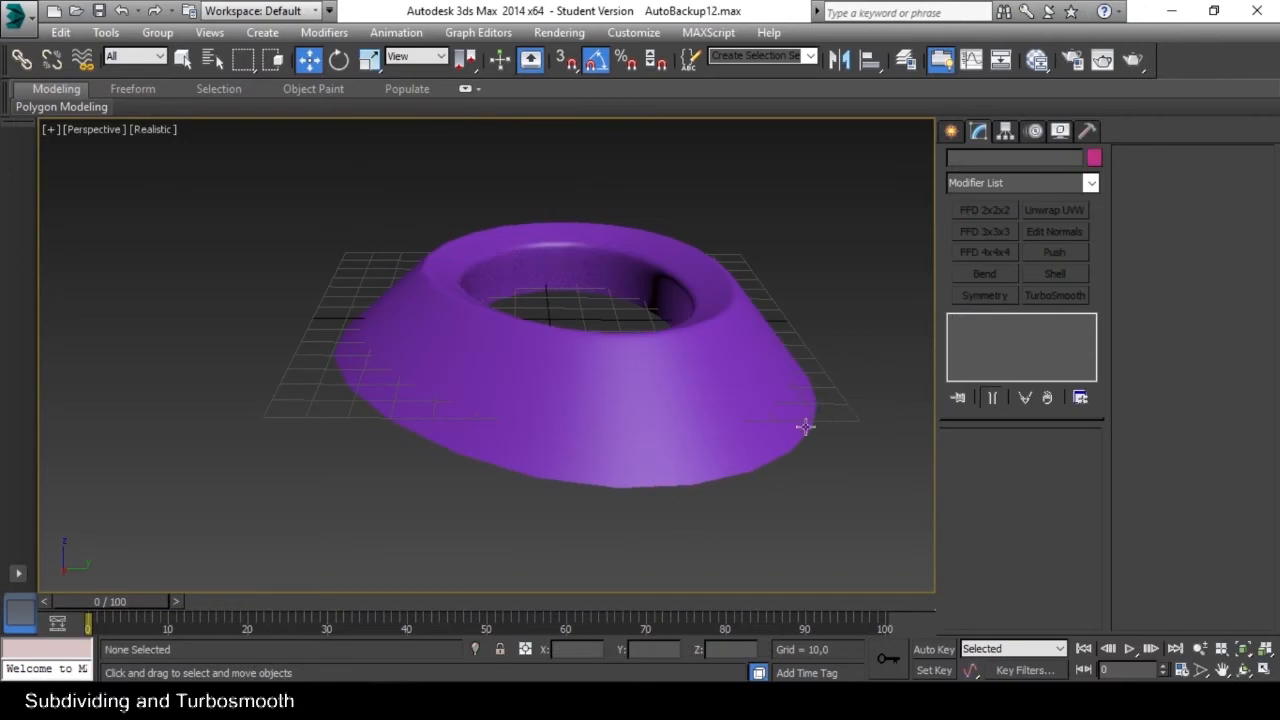
{"action": "left_click", "coordinate": [800, 398]}
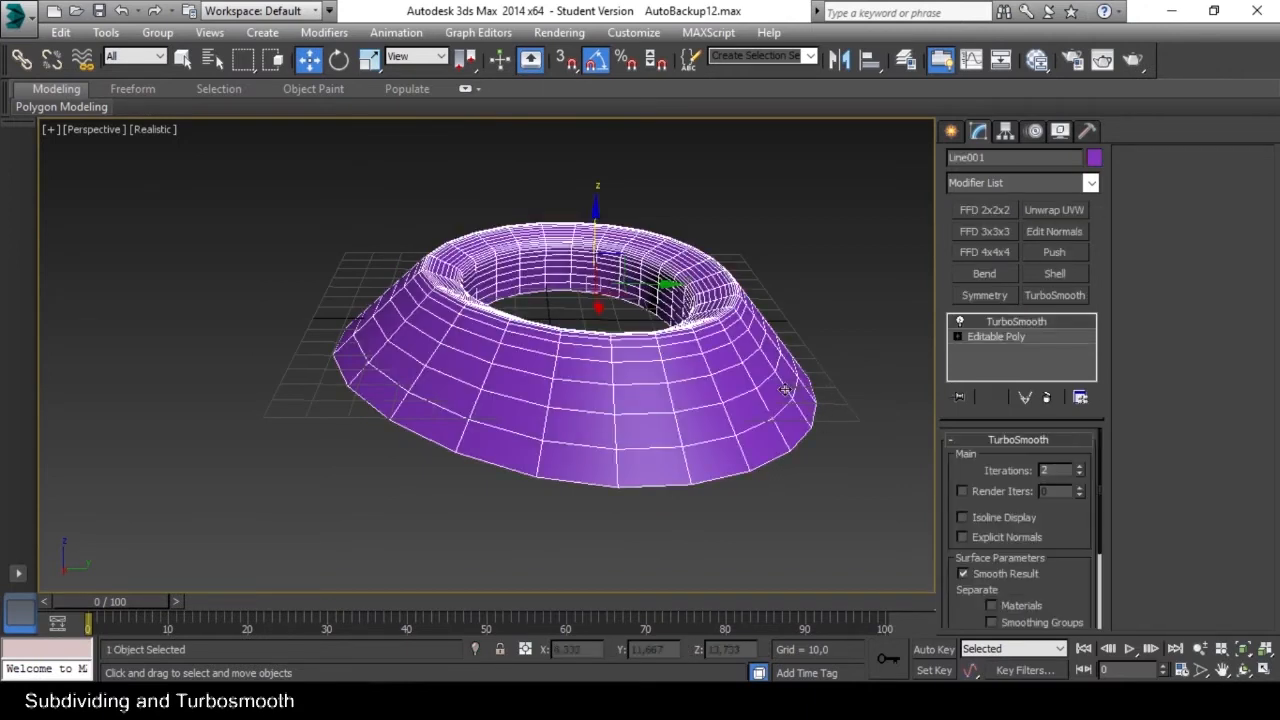
Cap the open border on the underside of the Editable Poly and inspect the smoothed ring.
{"action": "left_click", "coordinate": [995, 337]}
{"action": "middle_click_drag", "start_coordinate": [741, 414], "coordinate": [724, 375], "text": "alt"}
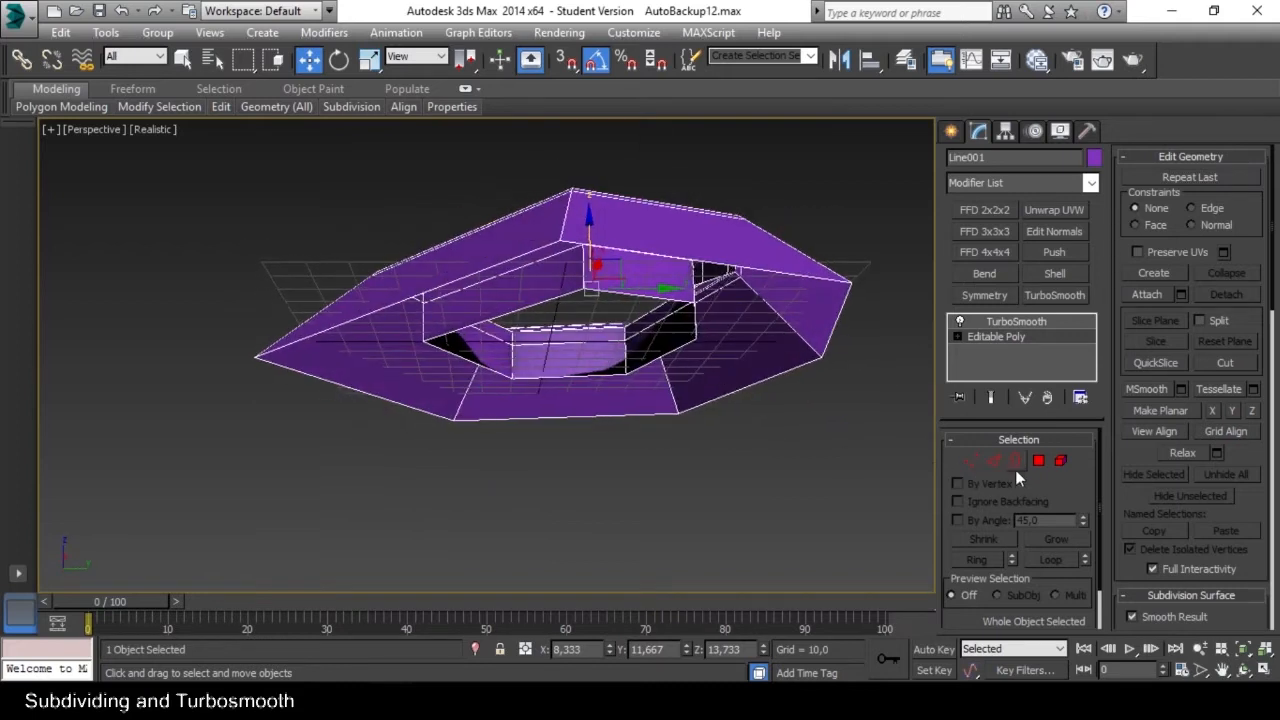
{"action": "middle_click_drag", "start_coordinate": [849, 435], "coordinate": [935, 428], "text": "alt"}
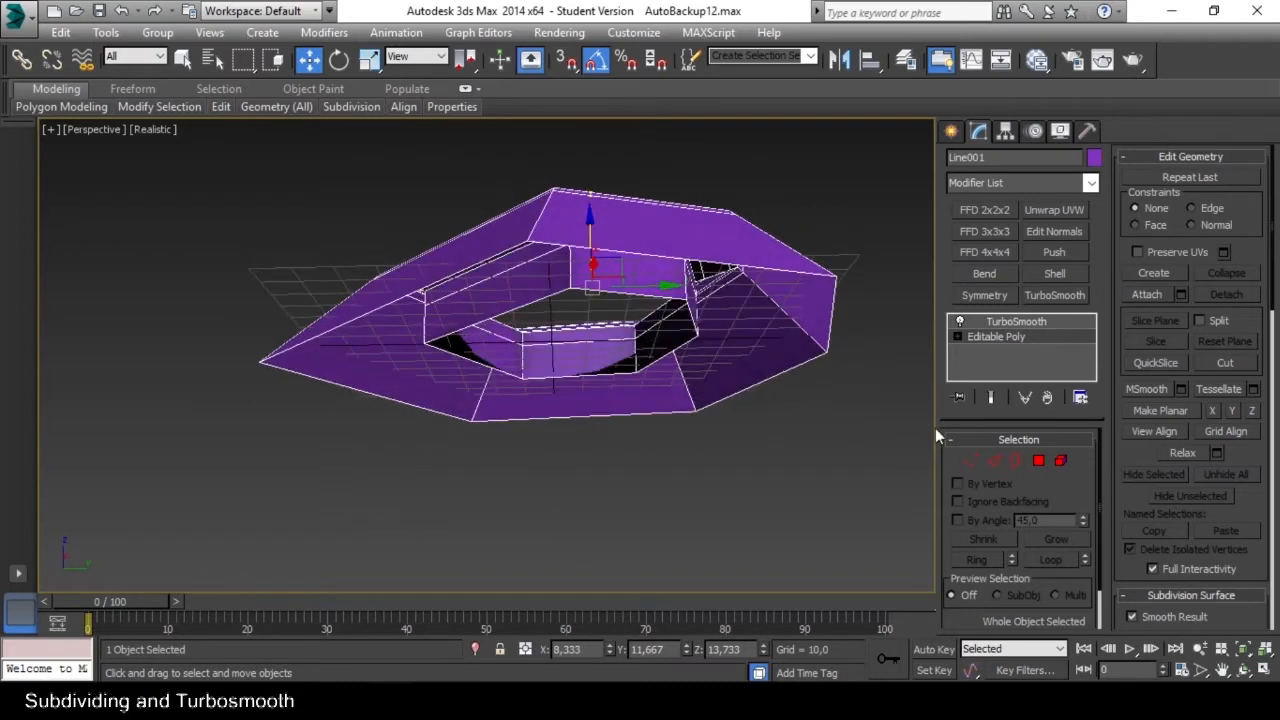
{"action": "left_click", "coordinate": [1016, 460]}
{"action": "left_click", "coordinate": [834, 322]}
{"action": "middle_click_drag", "start_coordinate": [834, 322], "coordinate": [838, 355], "text": "alt"}
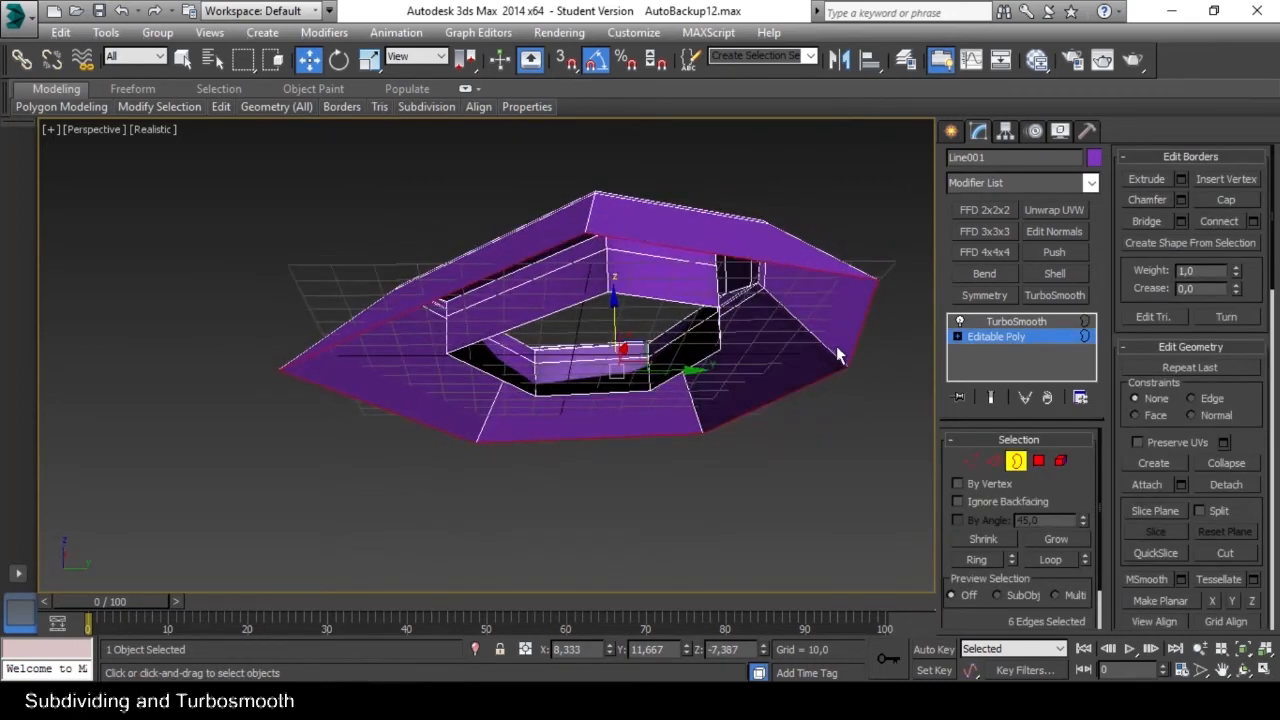
{"action": "left_click", "coordinate": [1226, 200]}
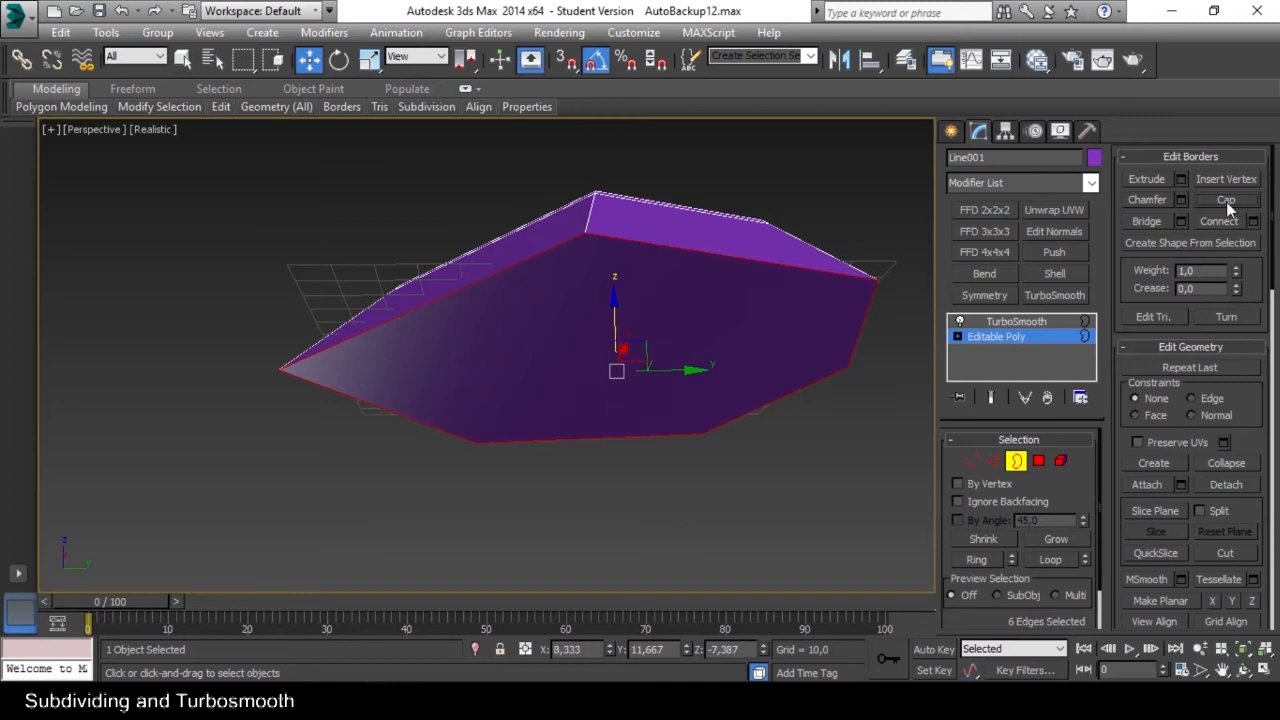
{"action": "middle_click_drag", "start_coordinate": [700, 325], "coordinate": [685, 357], "text": "alt"}
{"action": "left_click", "coordinate": [1013, 463]}
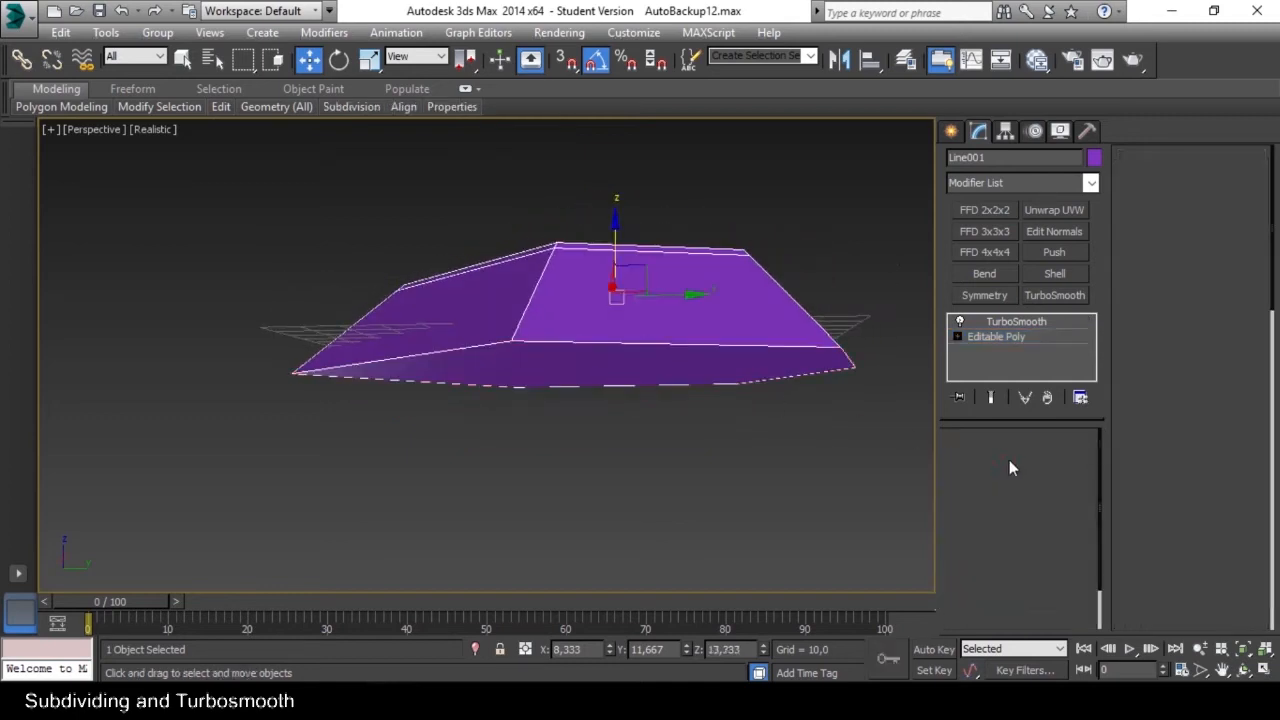
{"action": "middle_click_drag", "start_coordinate": [814, 348], "coordinate": [775, 378], "text": "alt"}
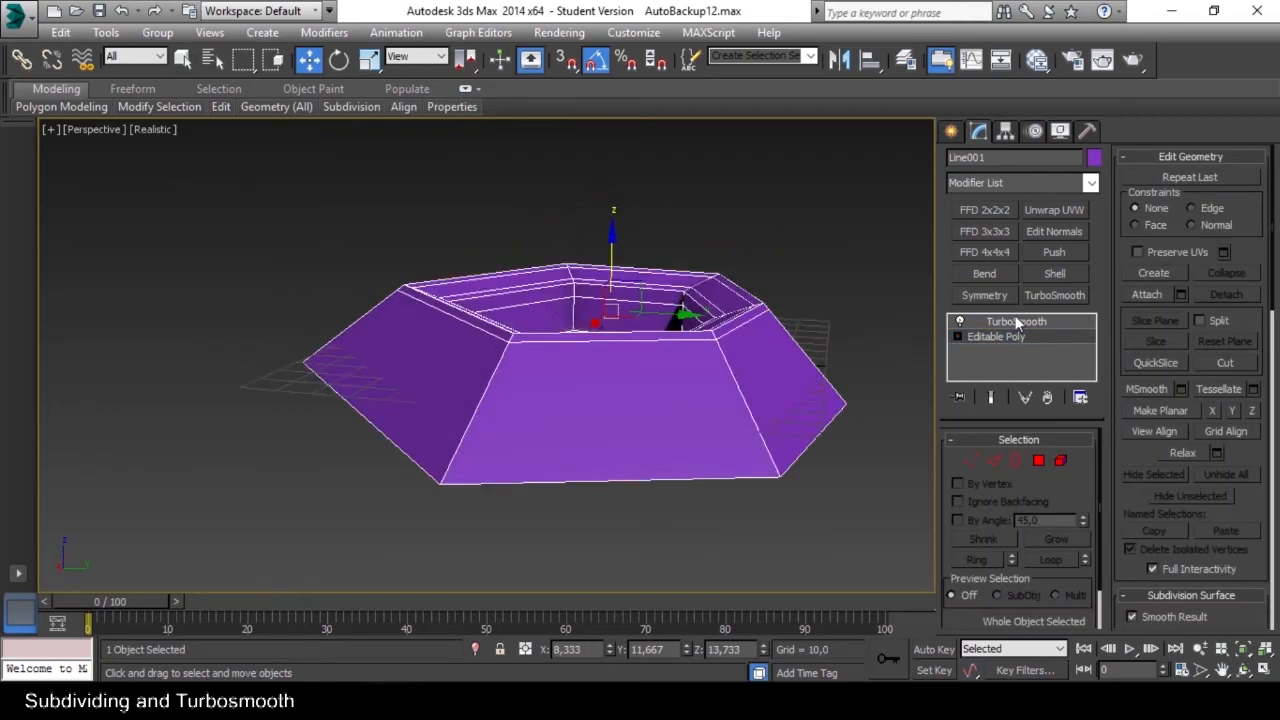
{"action": "left_click", "coordinate": [881, 325]}
{"action": "mouse_move", "coordinate": [765, 363]}
{"action": "middle_mouse_down", "text": "alt"}
{"action": "mouse_move", "coordinate": [731, 420]}
{"action": "mouse_move", "coordinate": [737, 463]}
{"action": "mouse_move", "coordinate": [751, 326]}
{"action": "mouse_move", "coordinate": [757, 370]}
{"action": "middle_mouse_up", "text": "alt"}
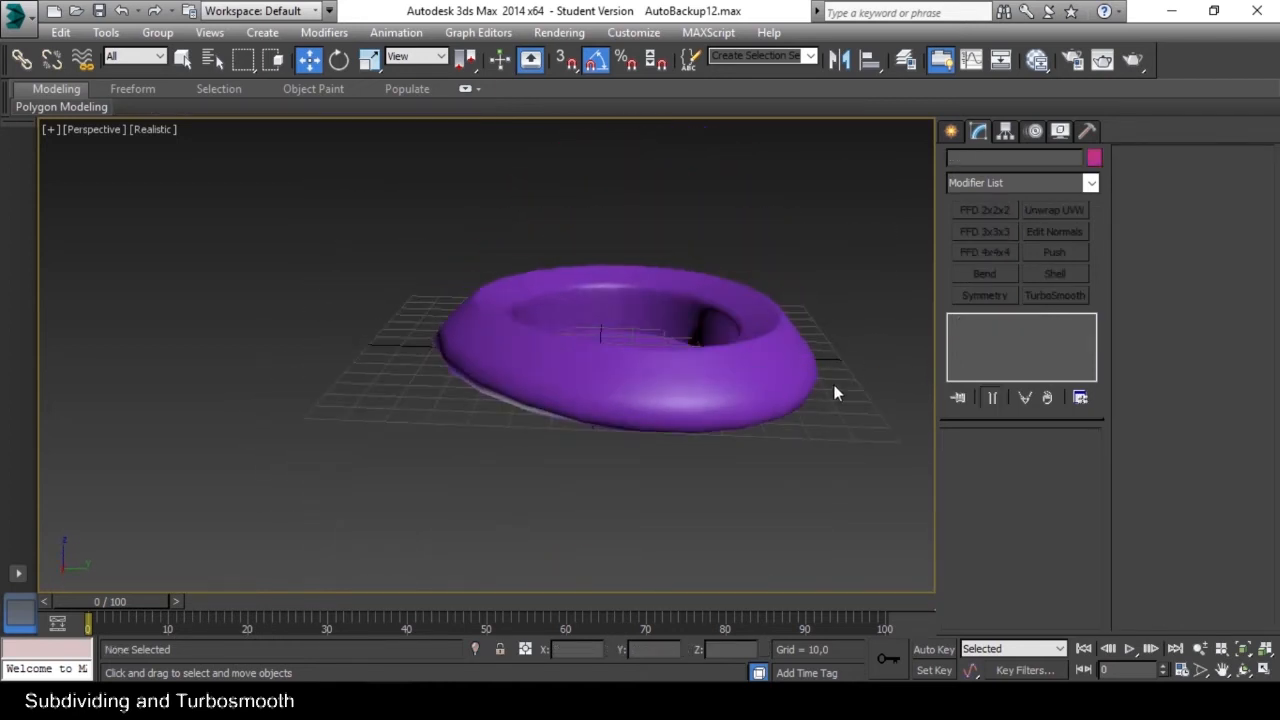
Select the polygon that closes the ring's underside and inset it slightly.
{"action": "left_click", "coordinate": [759, 388]}
{"action": "left_click", "coordinate": [1010, 339]}
{"action": "middle_click_drag", "start_coordinate": [873, 390], "coordinate": [783, 304], "text": "alt"}
{"action": "left_click", "coordinate": [1035, 463]}
{"action": "left_click", "coordinate": [764, 341]}
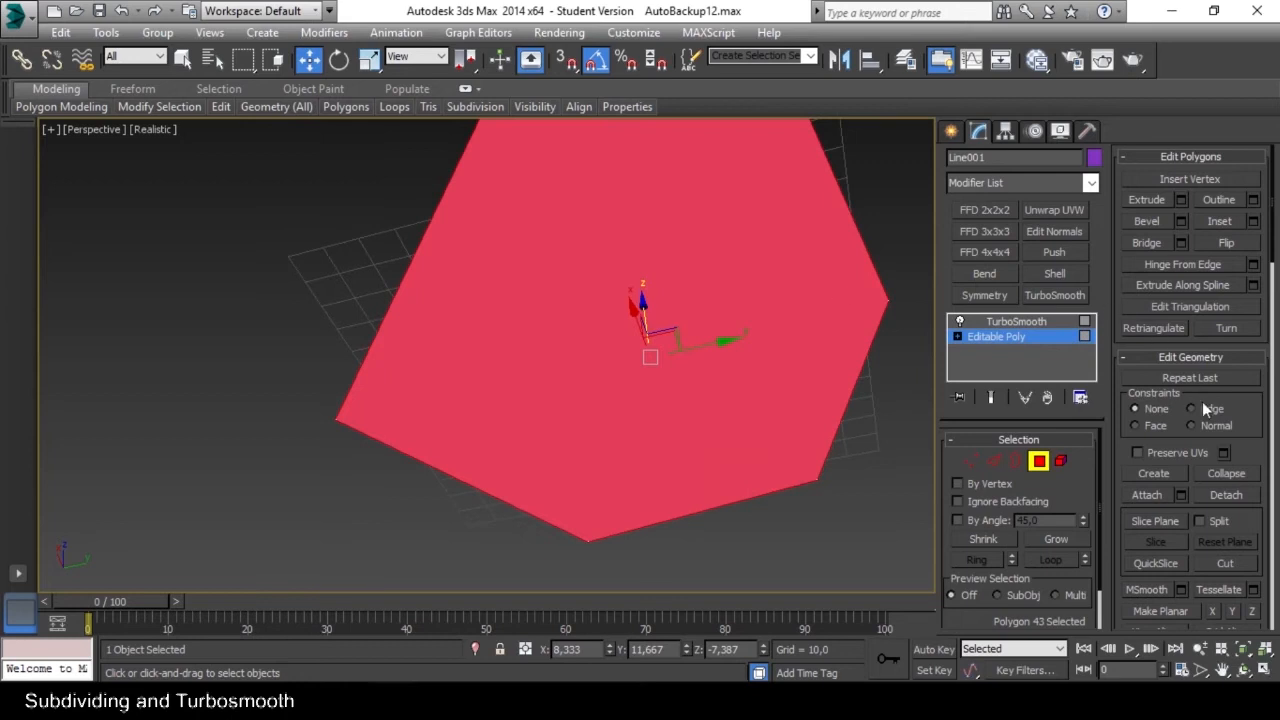
{"action": "left_click", "coordinate": [1222, 223]}
{"action": "middle_click_drag", "start_coordinate": [821, 256], "coordinate": [793, 283]}
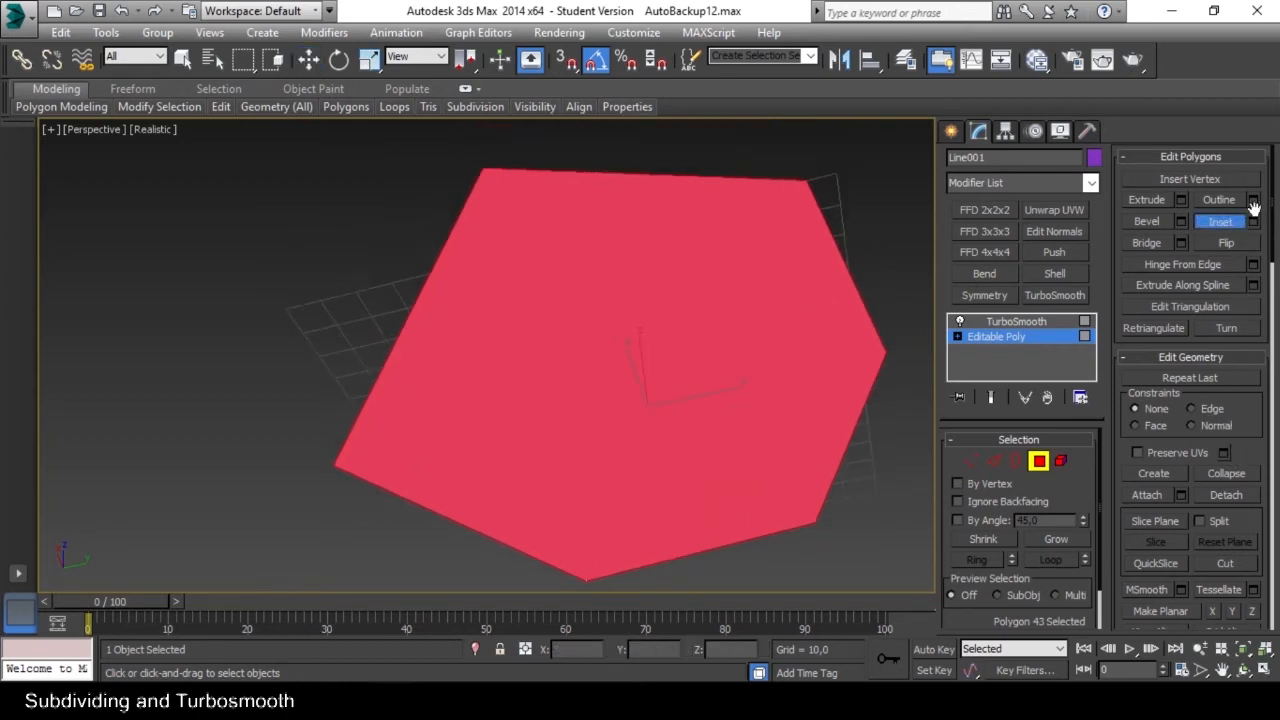
{"action": "left_click_drag", "start_coordinate": [785, 277], "coordinate": [777, 297]}
{"action": "middle_click_drag", "start_coordinate": [778, 297], "coordinate": [684, 371], "text": "alt"}
{"action": "middle_click_drag", "start_coordinate": [698, 448], "coordinate": [689, 429], "text": "alt"}
Lower the inset bottom polygon to about Z -10,5 and inspect the smoothed ring.
{"action": "key", "text": "w"}
{"action": "left_click_drag", "start_coordinate": [590, 340], "coordinate": [590, 349]}
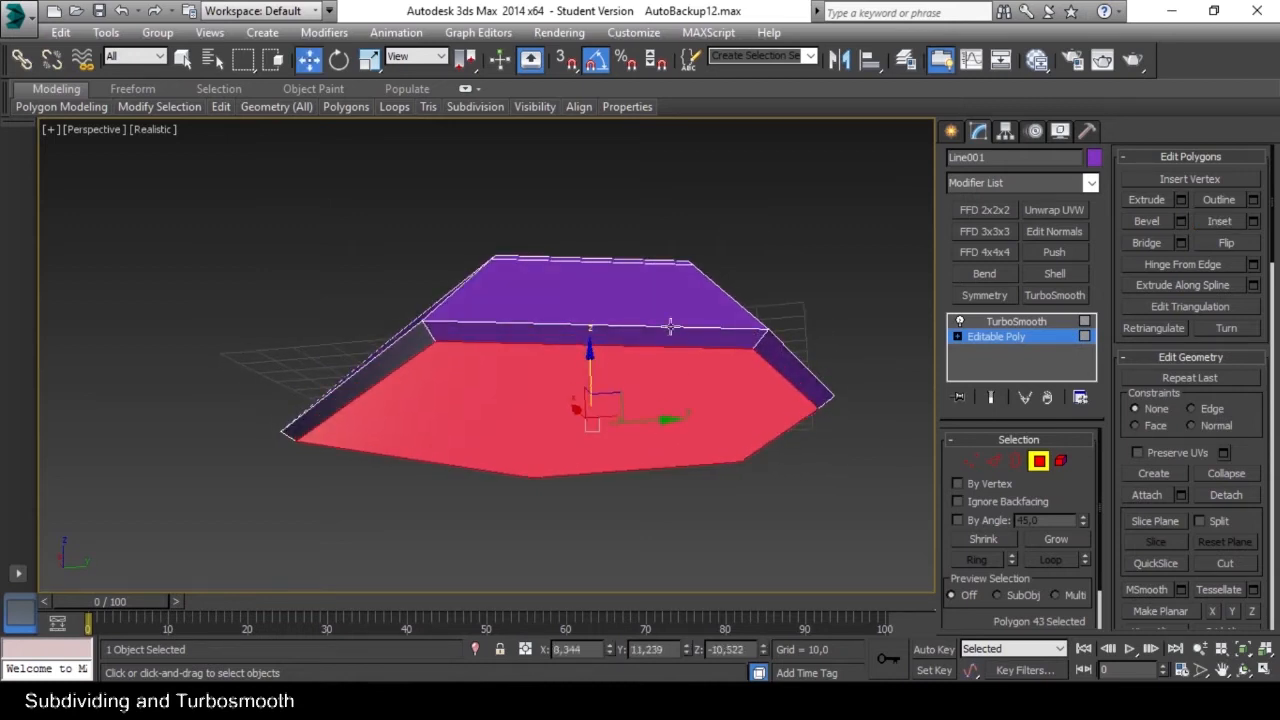
{"action": "middle_click_drag", "start_coordinate": [672, 326], "coordinate": [669, 364], "text": "alt"}
{"action": "middle_click_drag", "start_coordinate": [785, 423], "coordinate": [777, 406], "text": "alt"}
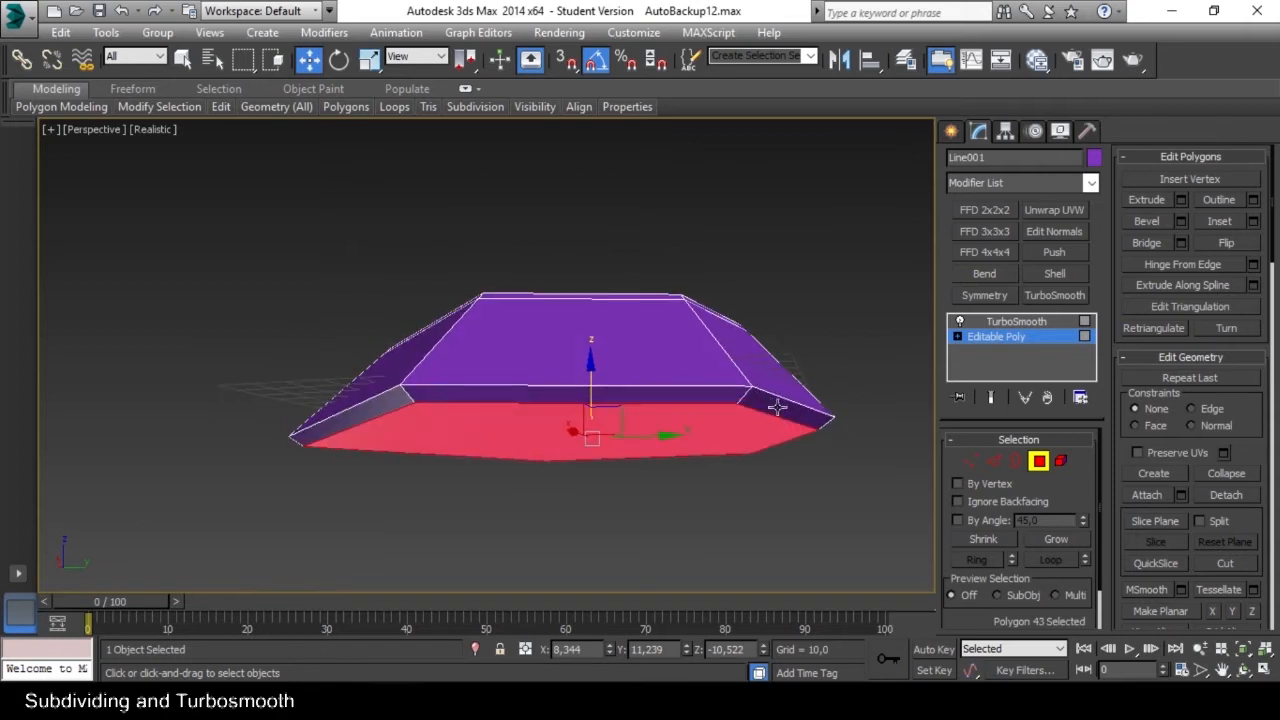
{"action": "left_click", "coordinate": [1038, 463]}
{"action": "left_click", "coordinate": [877, 407]}
{"action": "middle_click_drag", "start_coordinate": [836, 352], "coordinate": [797, 340], "text": "alt"}
Insert an edge loop with SwiftLoop around the outer wall just above its bottom edge and inspect the smoothed ring.
{"action": "left_click", "coordinate": [722, 376]}
{"action": "middle_click_drag", "start_coordinate": [722, 376], "coordinate": [1041, 353], "text": "alt"}
{"action": "left_click", "coordinate": [996, 337]}
{"action": "middle_click_drag", "start_coordinate": [761, 466], "coordinate": [721, 405], "text": "alt"}
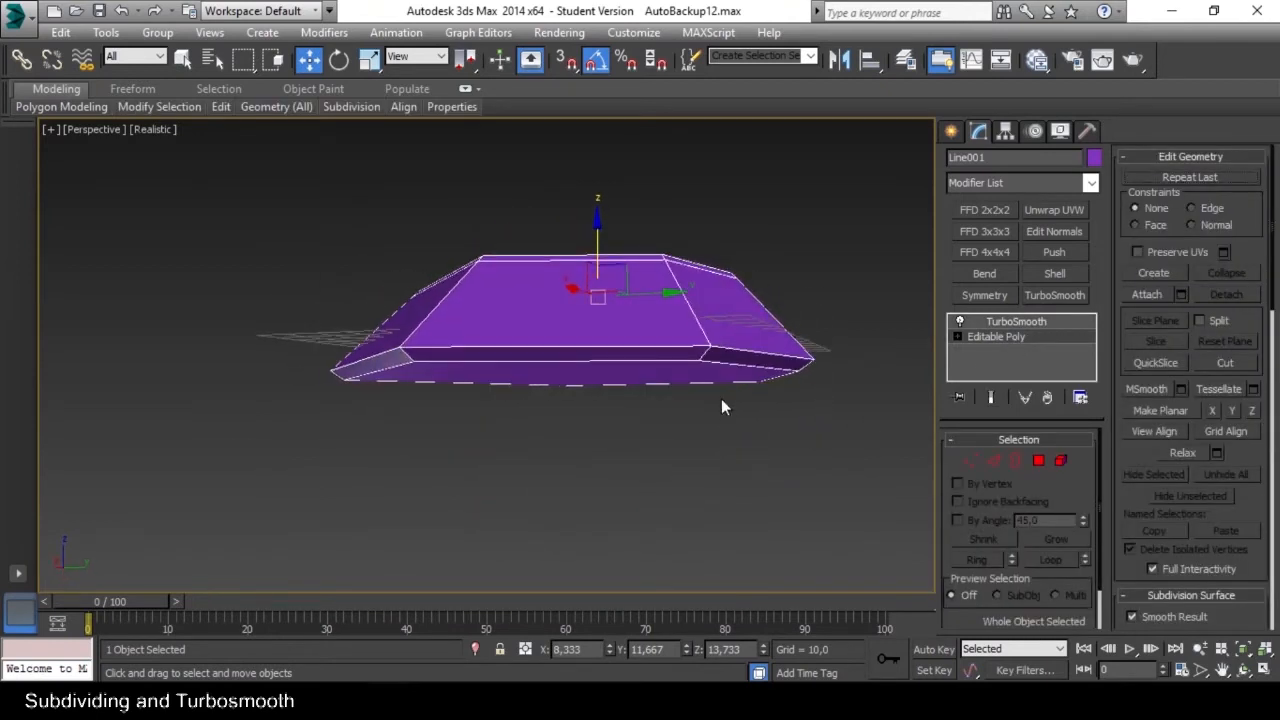
{"action": "key", "text": "alt+1"}
{"action": "left_click", "coordinate": [717, 342]}
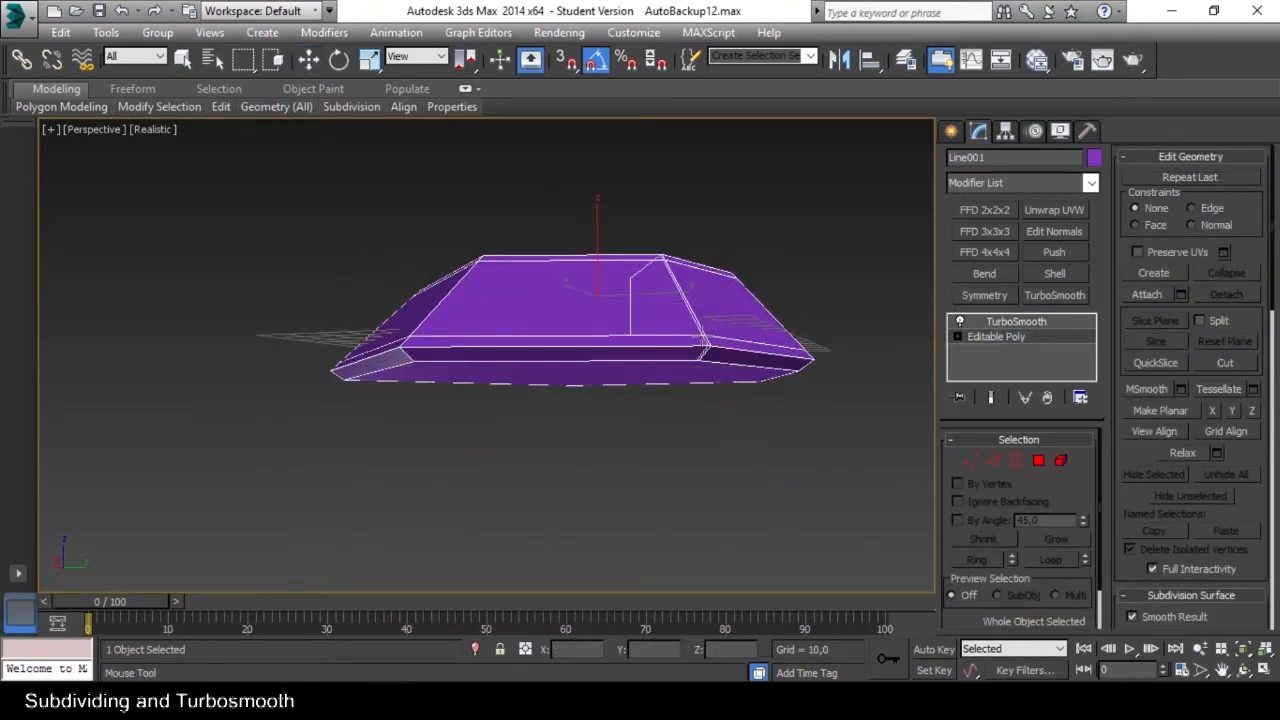
{"action": "middle_click_drag", "start_coordinate": [609, 338], "coordinate": [631, 349], "text": "alt"}
{"action": "right_click", "coordinate": [879, 382]}
{"action": "middle_click_drag", "start_coordinate": [876, 345], "coordinate": [882, 382], "text": "alt"}
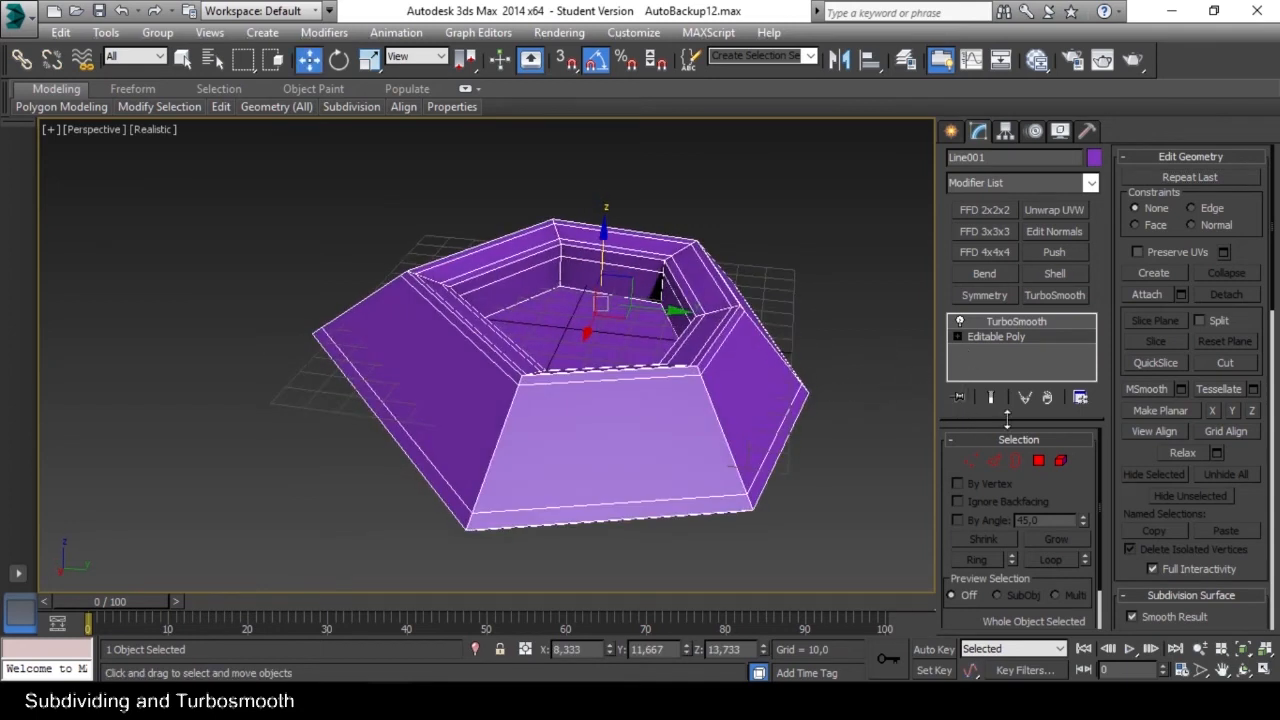
{"action": "left_click", "coordinate": [830, 343]}
{"action": "middle_click_drag", "start_coordinate": [830, 343], "coordinate": [830, 385], "text": "alt"}
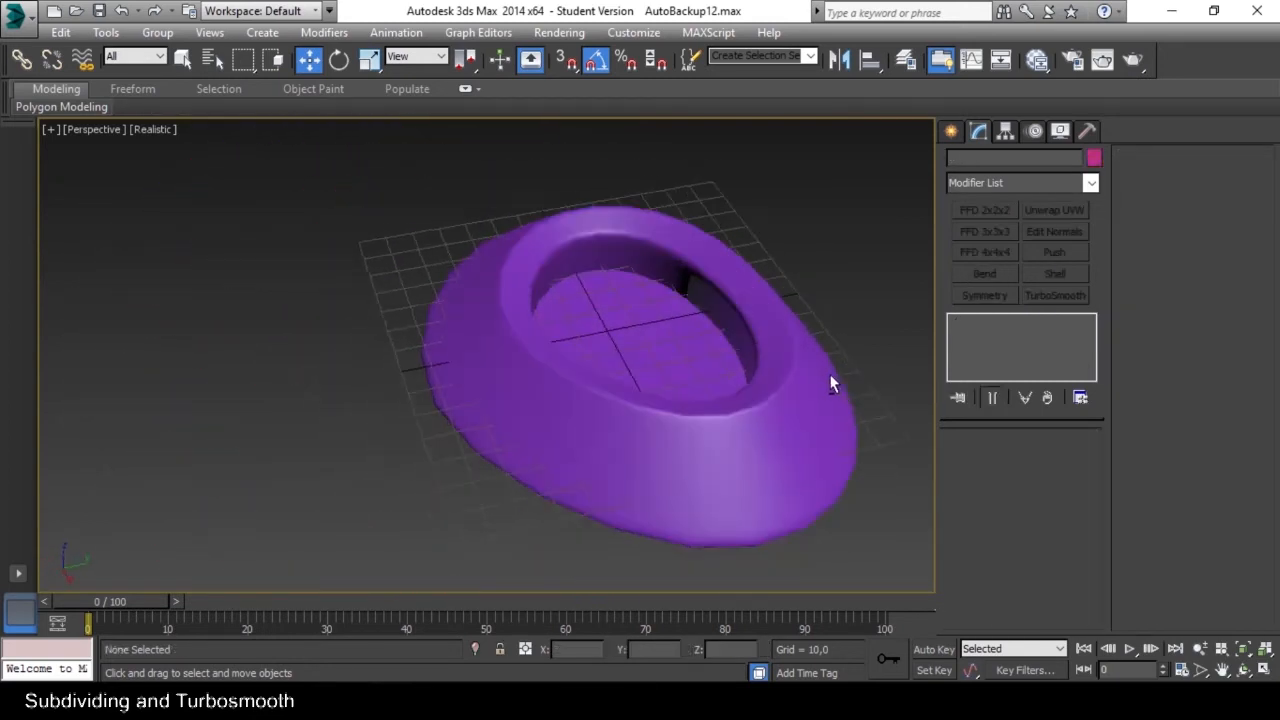
Select the open border at the foot of the ring's inner wall and extend it inward by scaling, forming a narrow and a wider band.
{"action": "scroll", "coordinate": [606, 291], "scroll_direction": "up", "scroll_amount": 5}
{"action": "left_click", "coordinate": [683, 328]}
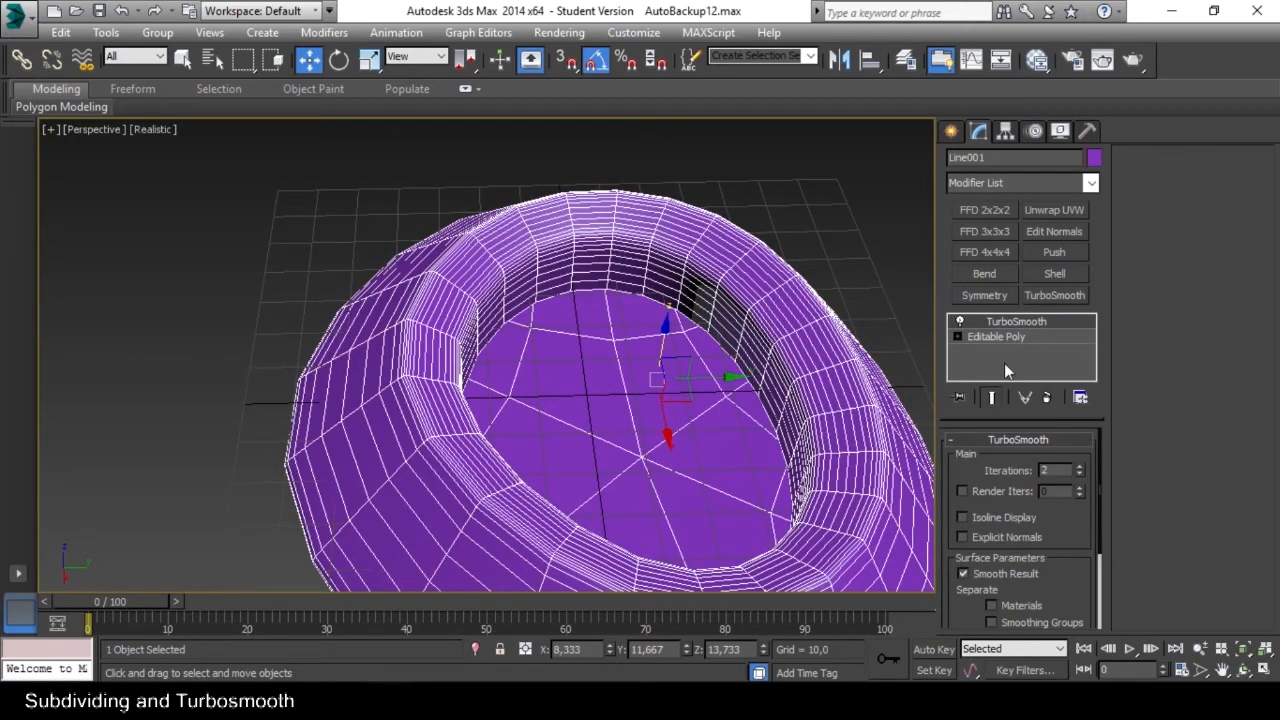
{"action": "left_click", "coordinate": [1002, 336]}
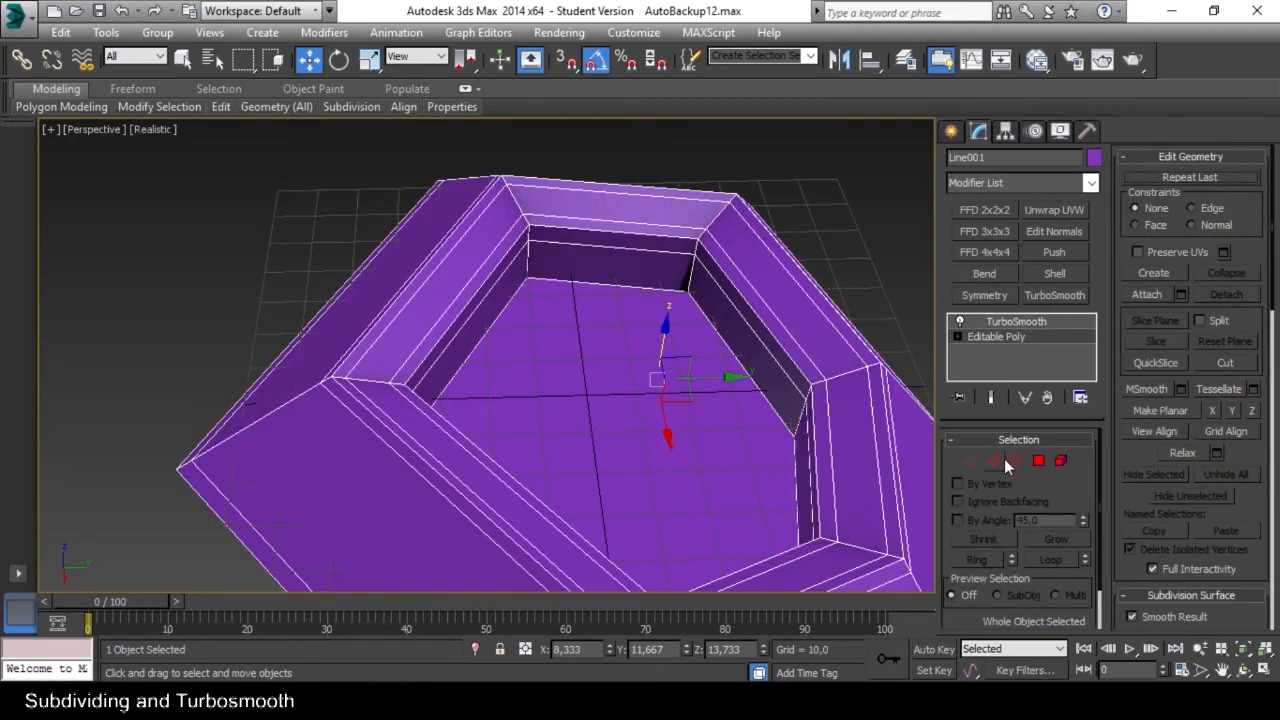
{"action": "left_click", "coordinate": [1012, 460]}
{"action": "middle_click_drag", "start_coordinate": [627, 311], "coordinate": [651, 365], "text": "alt"}
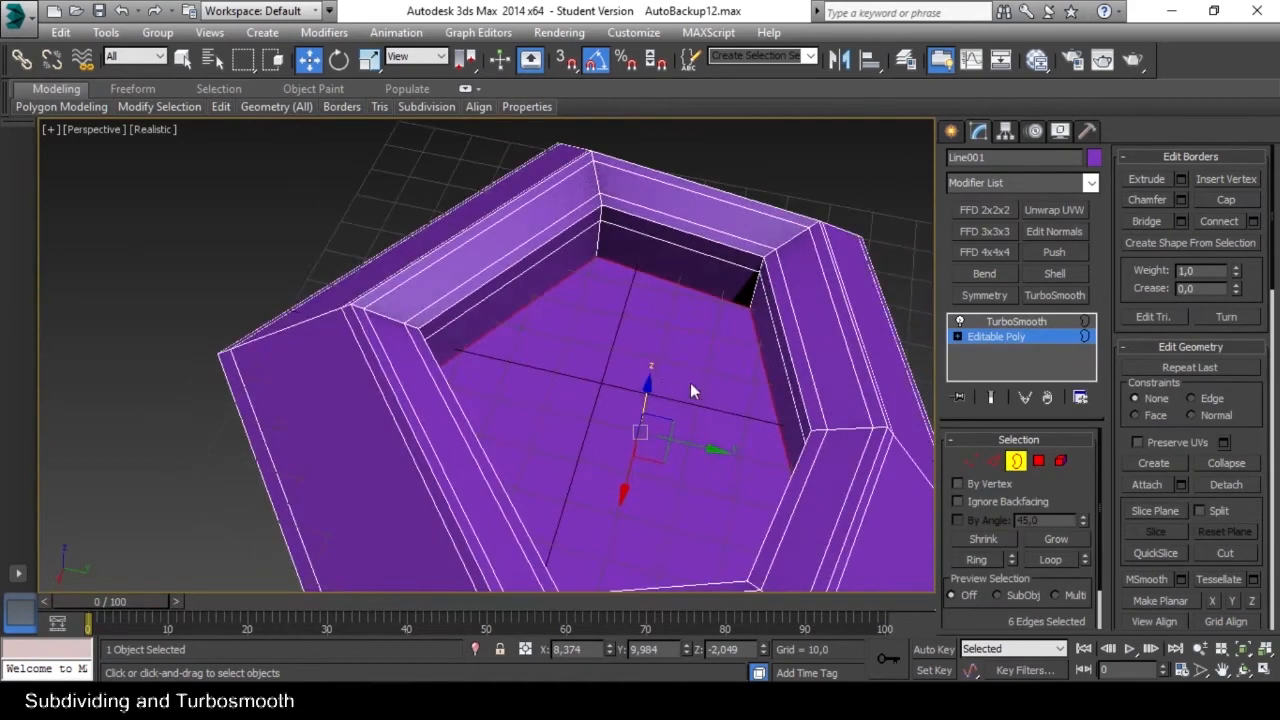
{"action": "key", "text": "e"}
{"action": "key", "text": "r"}
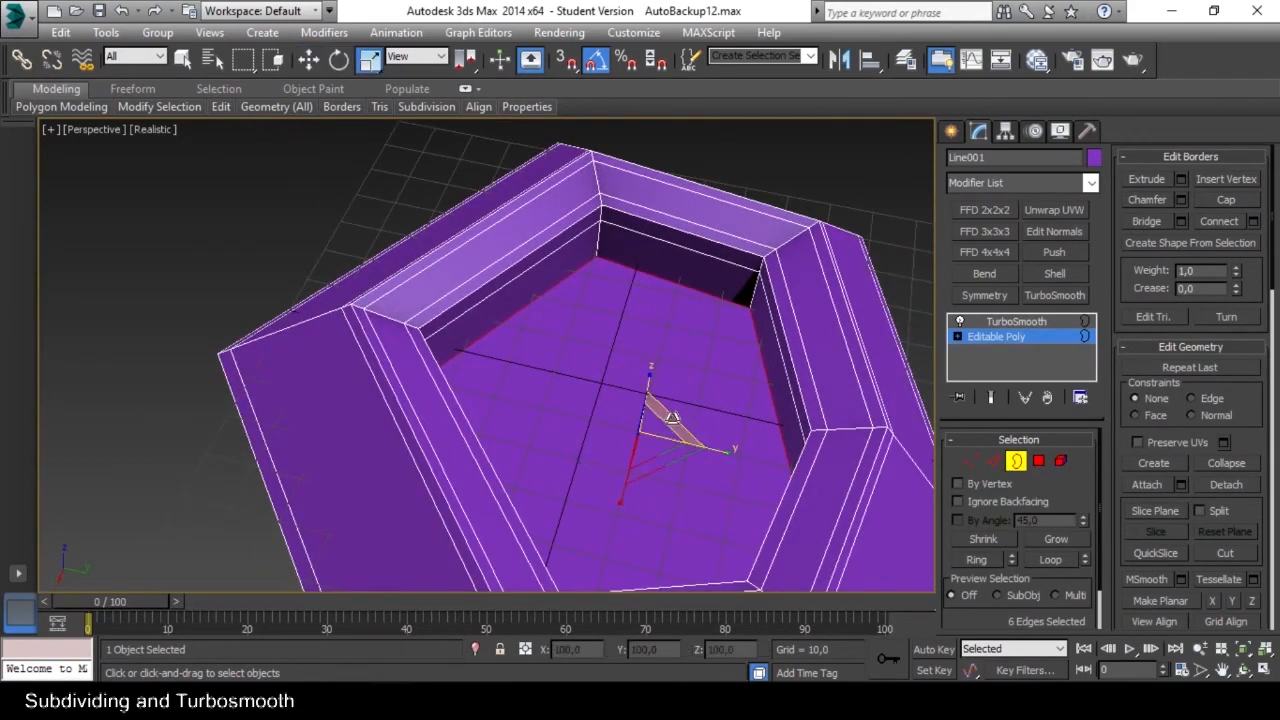
{"action": "left_click_drag", "start_coordinate": [655, 442], "coordinate": [645, 536], "text": "shift"}
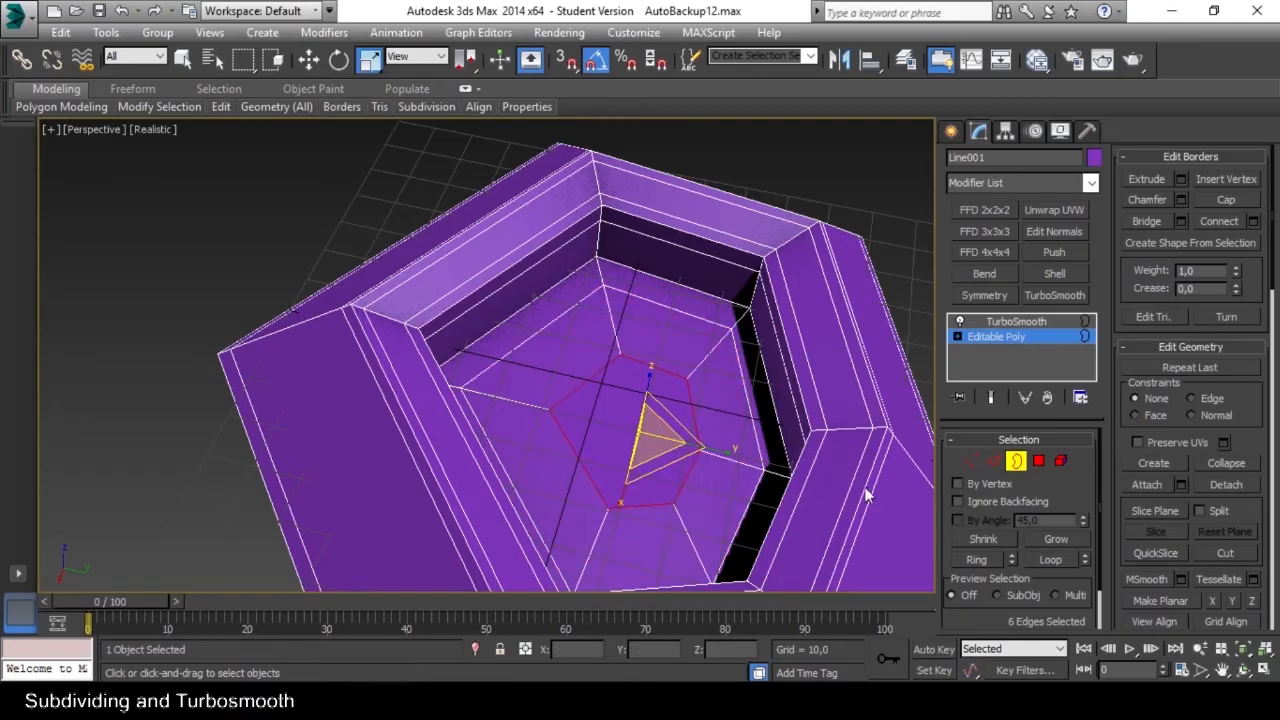
Collapse the six vertices of the inner border into a single vertex to close the ring's floor.
{"action": "left_click", "coordinate": [969, 460]}
{"action": "middle_click_drag", "start_coordinate": [700, 437], "coordinate": [668, 422]}
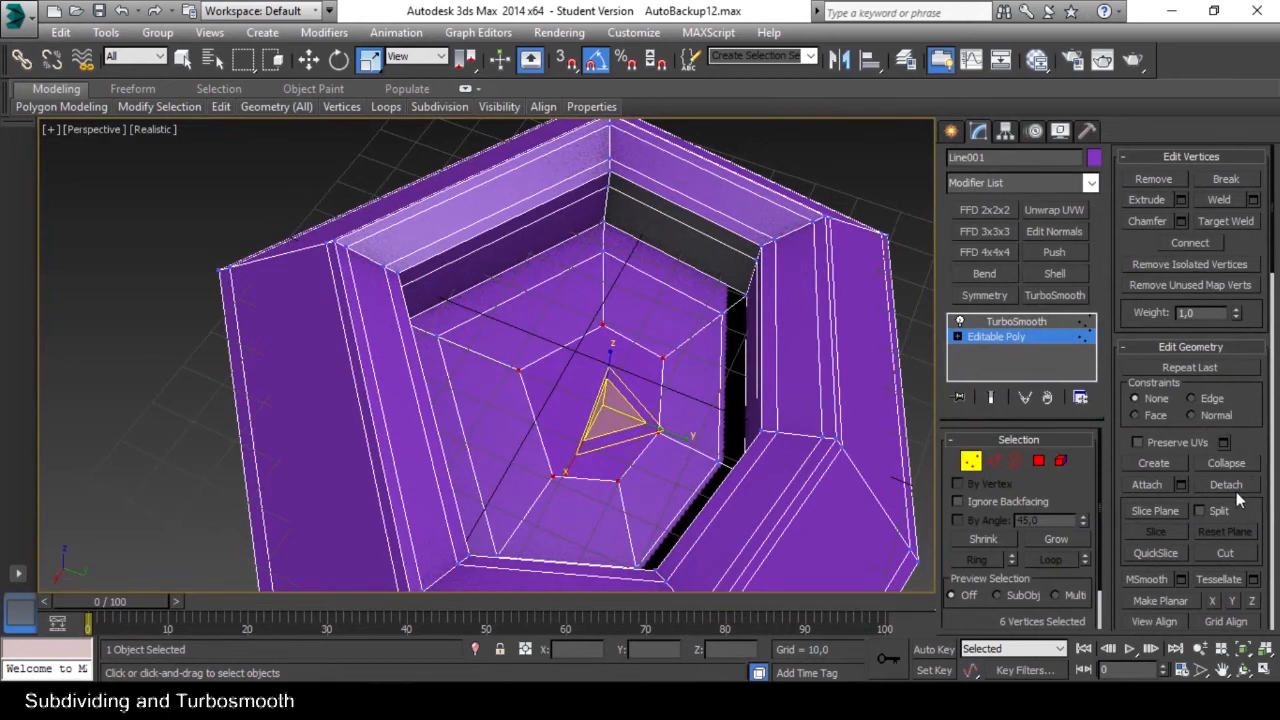
{"action": "left_click", "coordinate": [1226, 464]}
{"action": "middle_click_drag", "start_coordinate": [705, 399], "coordinate": [679, 387], "text": "alt"}
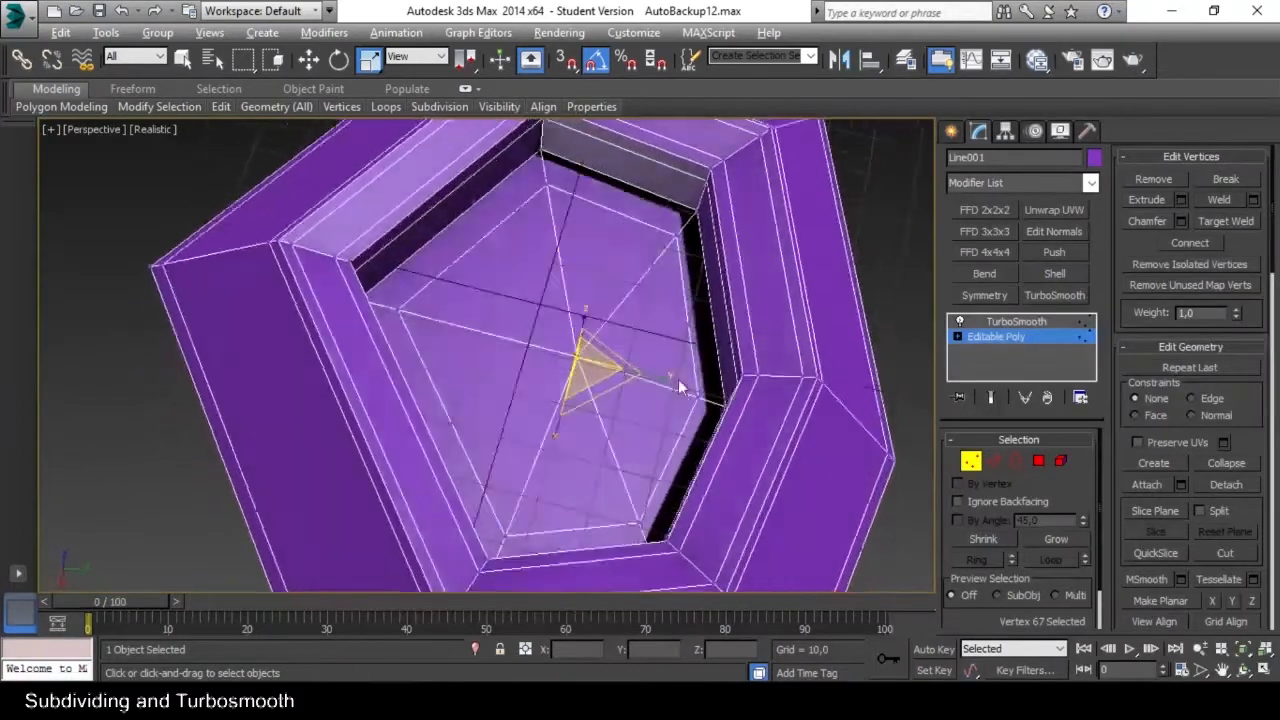
Enable Split, select the whole ring element and cut it with a vertical slice plane at about X 28,4.
{"action": "left_click", "coordinate": [1198, 521]}
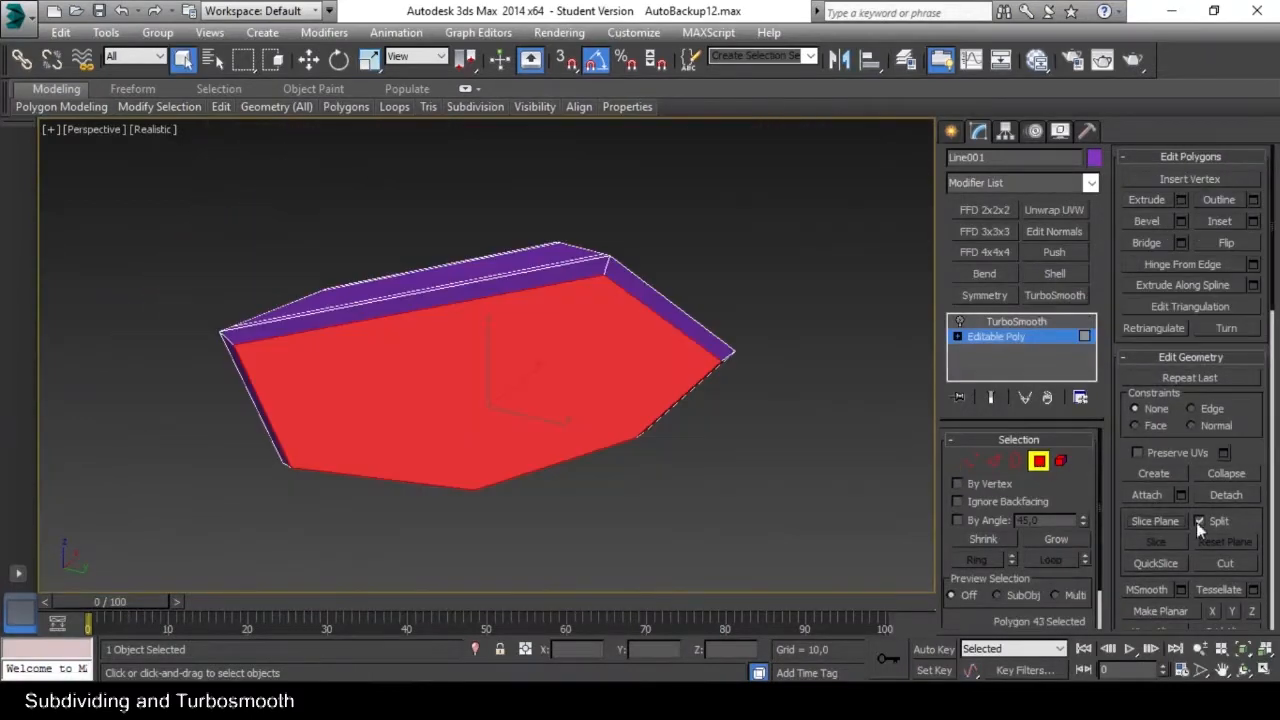
{"action": "left_click", "coordinate": [1060, 460]}
{"action": "left_click", "coordinate": [541, 281]}
{"action": "middle_click_drag", "start_coordinate": [541, 281], "coordinate": [655, 410], "text": "alt"}
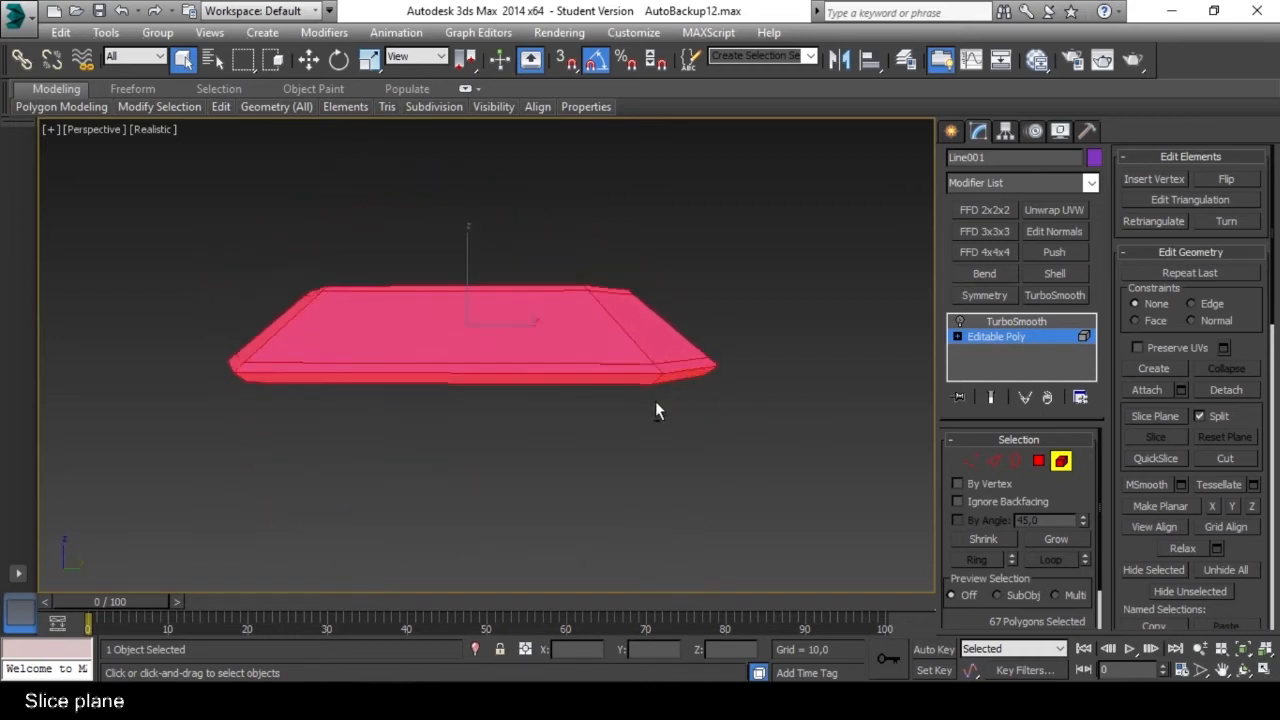
{"action": "left_click", "coordinate": [1163, 415]}
{"action": "middle_click_drag", "start_coordinate": [447, 298], "coordinate": [503, 452], "text": "alt"}
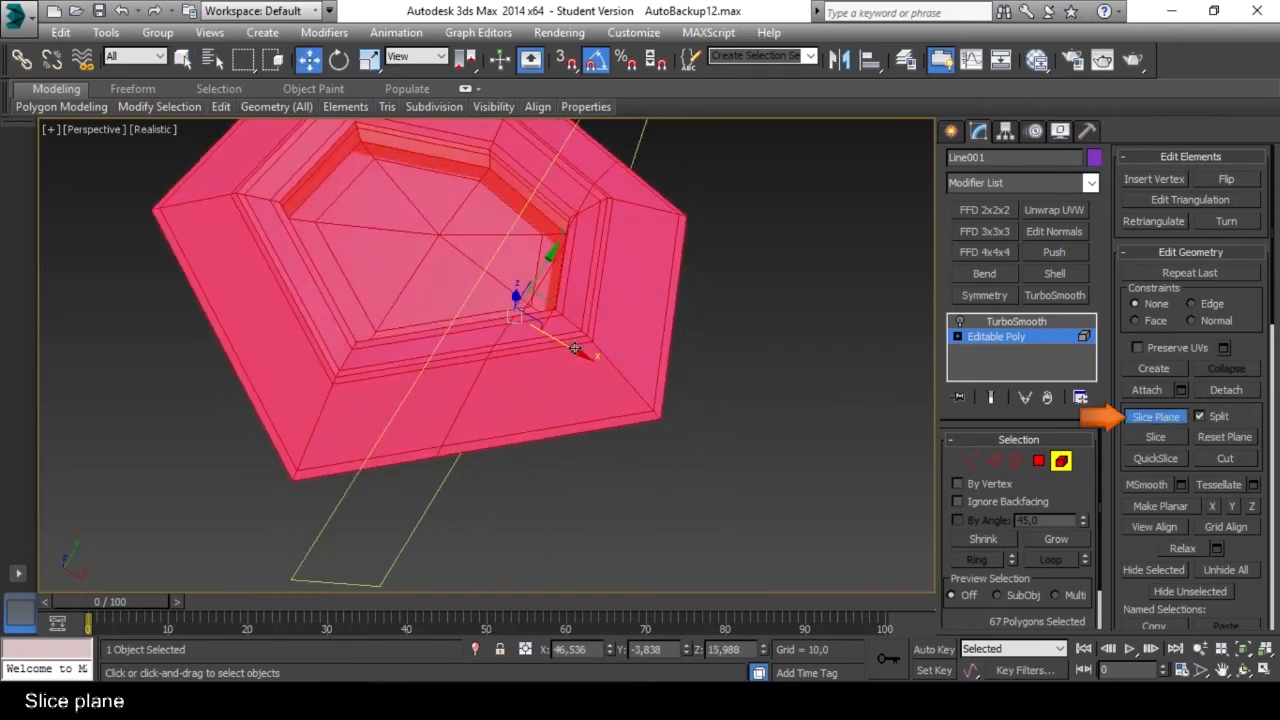
{"action": "middle_click_drag", "start_coordinate": [523, 388], "coordinate": [532, 359], "text": "alt"}
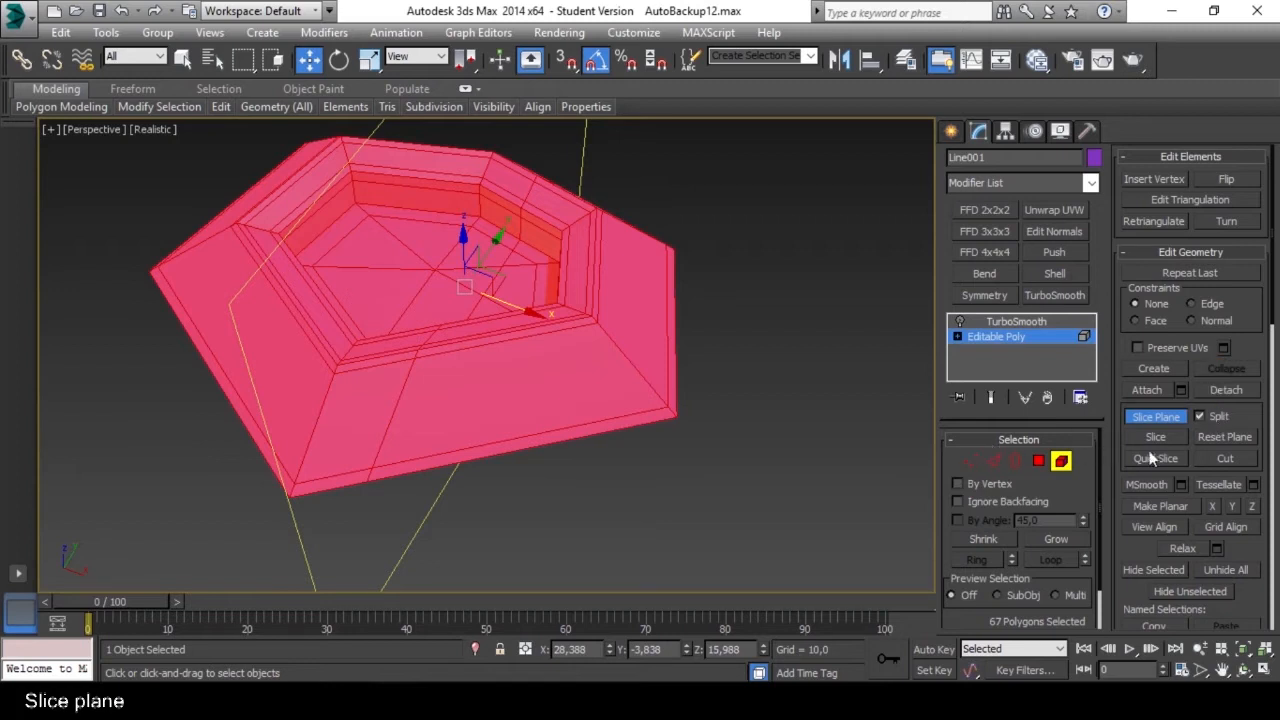
{"action": "middle_click_drag", "start_coordinate": [770, 392], "coordinate": [797, 410], "text": "alt"}
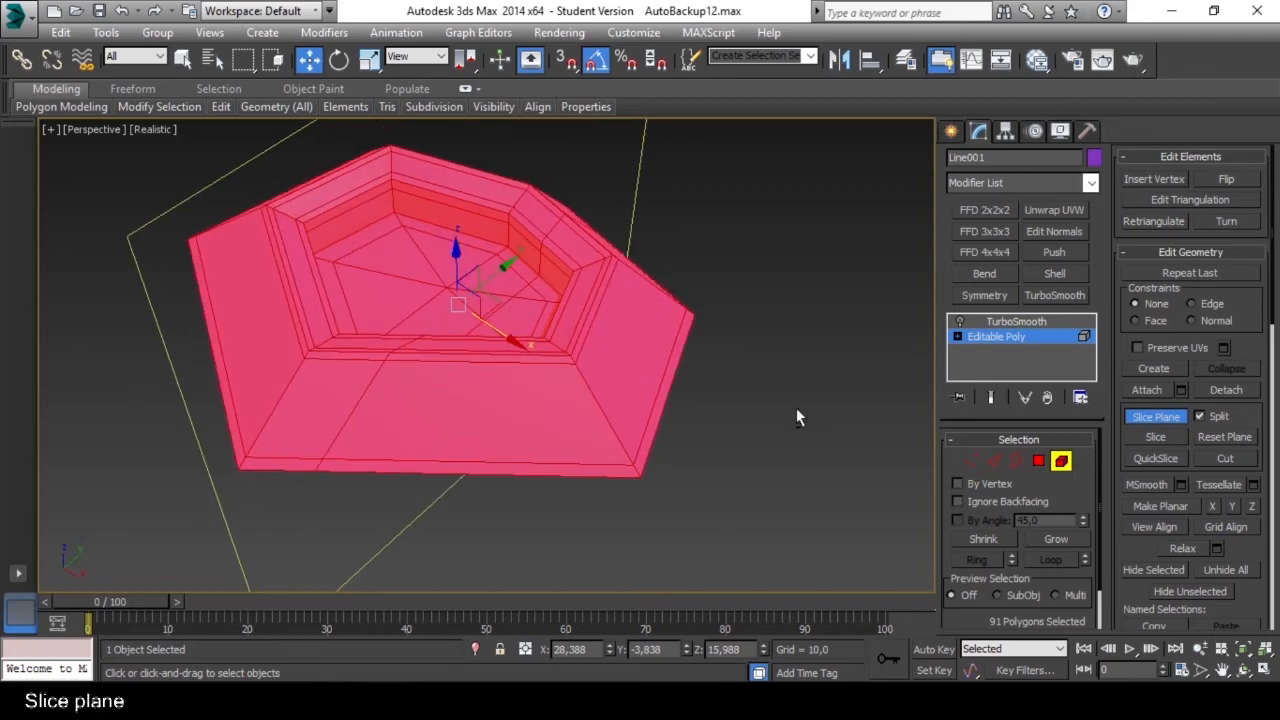
Select the smaller cut-off end of the ring as an element and move it away along X.
{"action": "left_click", "coordinate": [1060, 461]}
{"action": "middle_click_drag", "start_coordinate": [593, 357], "coordinate": [637, 404], "text": "alt"}
{"action": "left_click", "coordinate": [1060, 461]}
{"action": "left_click", "coordinate": [621, 318]}
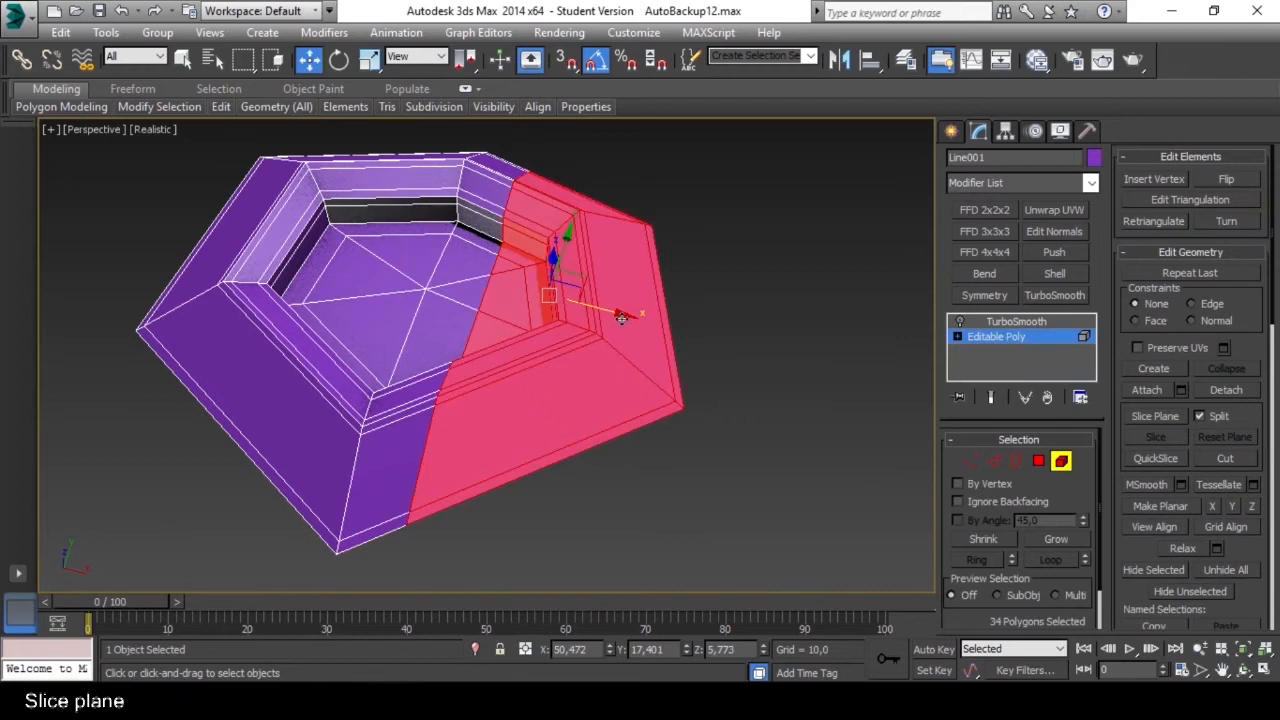
{"action": "left_click_drag", "start_coordinate": [640, 318], "coordinate": [665, 345]}
{"action": "middle_click_drag", "start_coordinate": [700, 391], "coordinate": [591, 342], "text": "alt"}
Select the remaining larger piece and slice it with Split disabled, placing the slice plane at about X -13,4.
{"action": "left_click", "coordinate": [505, 332]}
{"action": "middle_click_drag", "start_coordinate": [490, 326], "coordinate": [554, 319]}
{"action": "left_click", "coordinate": [1157, 416]}
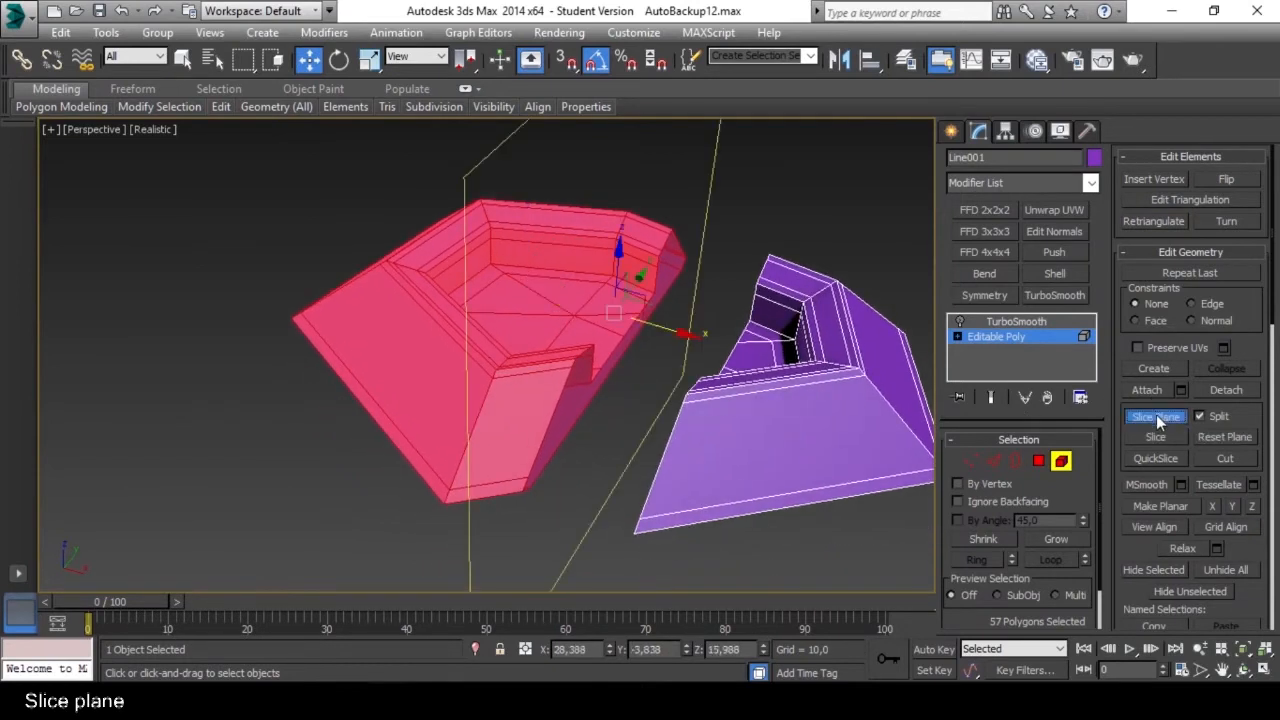
{"action": "left_click", "coordinate": [1200, 417]}
{"action": "left_click_drag", "start_coordinate": [686, 336], "coordinate": [571, 310]}
{"action": "middle_click_drag", "start_coordinate": [472, 314], "coordinate": [488, 332], "text": "alt"}
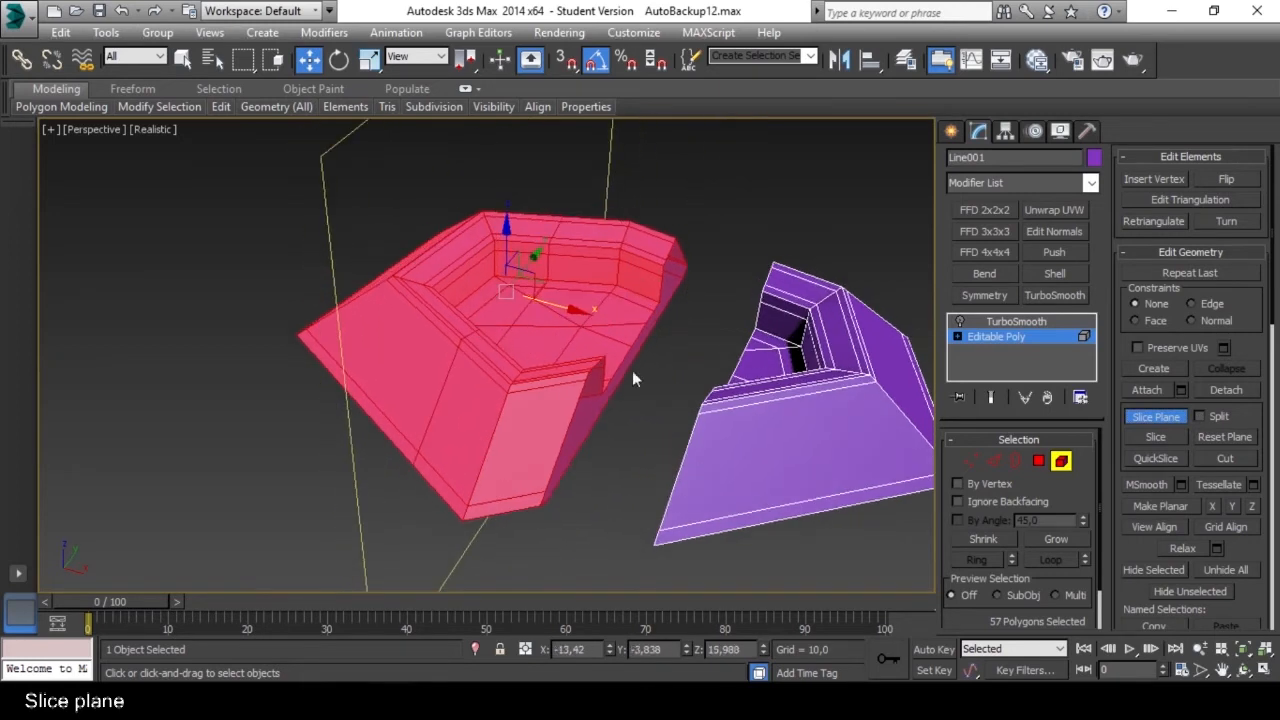
{"action": "left_click", "coordinate": [1160, 437]}
{"action": "middle_click_drag", "start_coordinate": [605, 330], "coordinate": [620, 352], "text": "alt"}
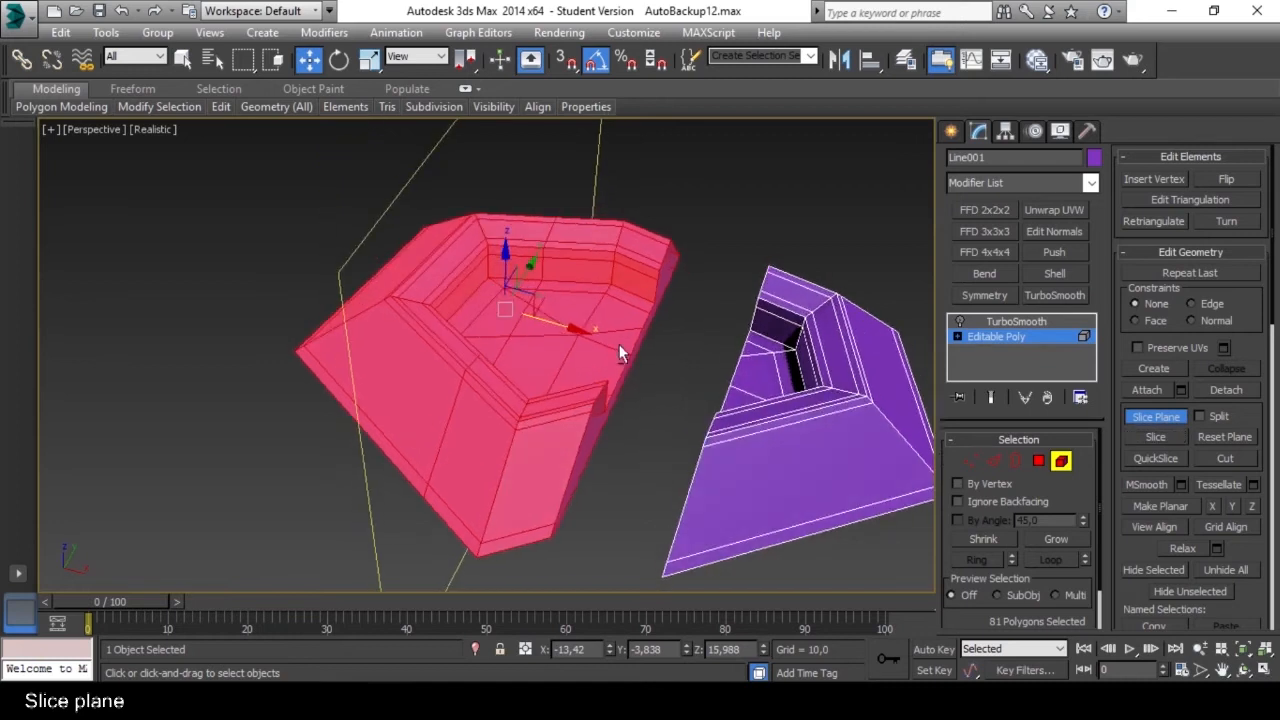
{"action": "left_click", "coordinate": [1153, 417]}
{"action": "left_click", "coordinate": [1016, 321]}
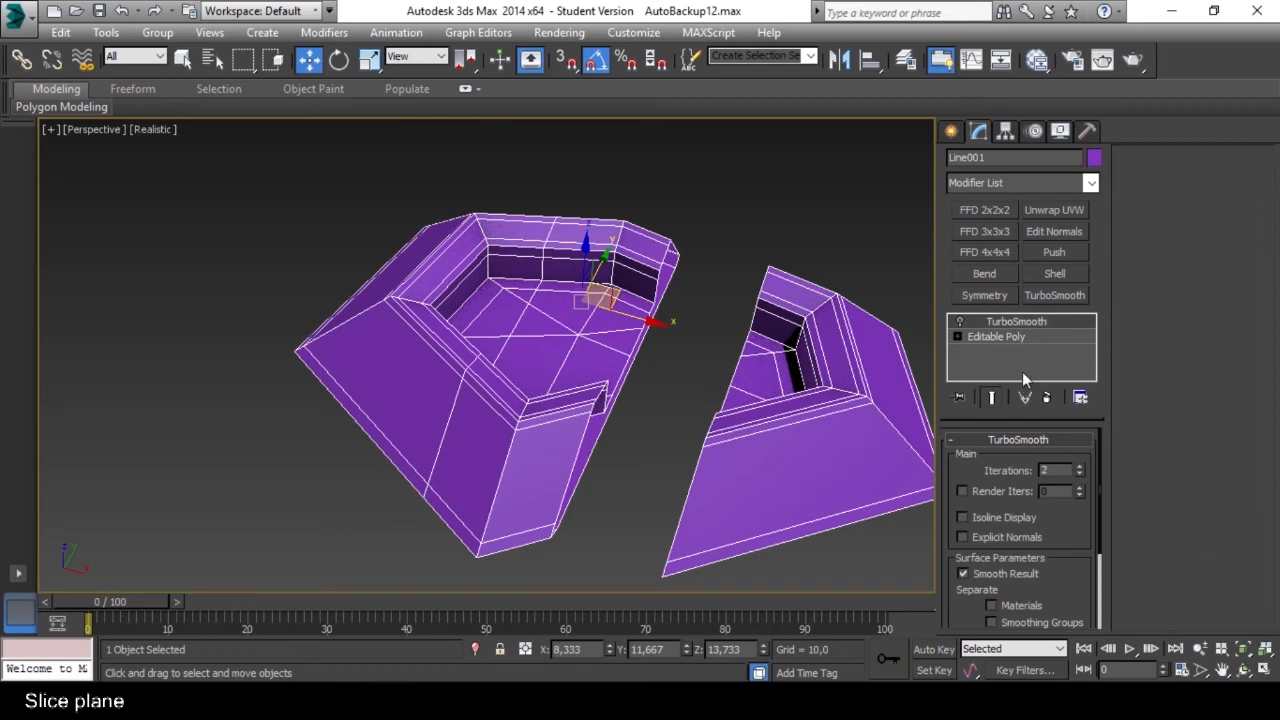
Select the complete edge loop made by the second slice across the larger piece and split the mesh along it.
{"action": "left_click", "coordinate": [1009, 335]}
{"action": "key", "text": "4"}
{"action": "middle_click_drag", "start_coordinate": [565, 356], "coordinate": [910, 475], "text": "alt"}
{"action": "left_click", "coordinate": [647, 351]}
{"action": "left_click", "coordinate": [994, 461]}
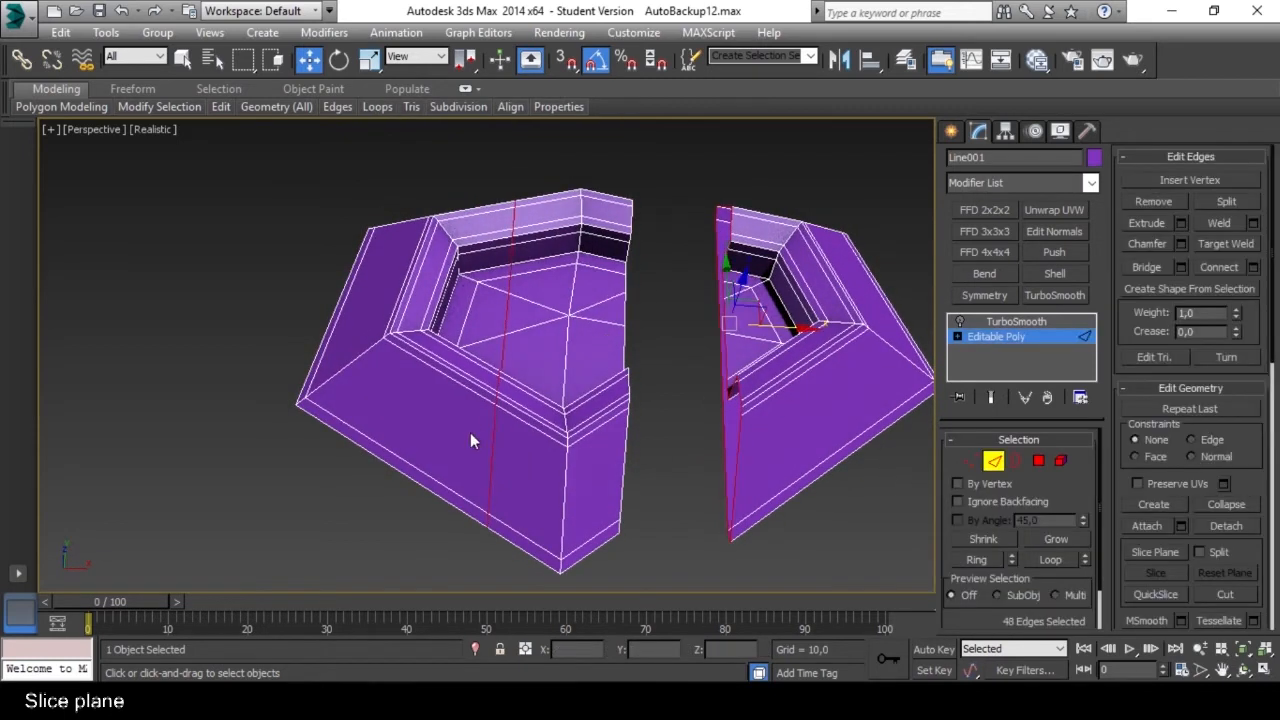
{"action": "left_click", "coordinate": [557, 451]}
{"action": "left_click", "coordinate": [489, 451]}
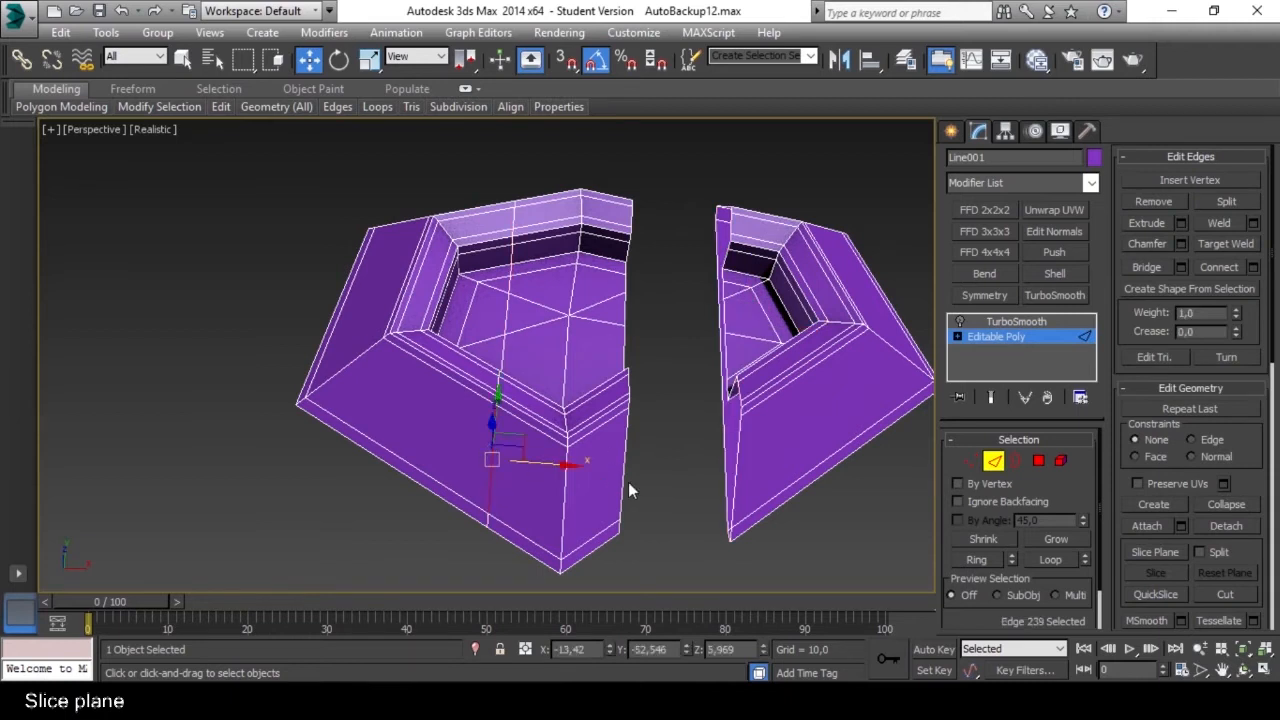
{"action": "left_click", "coordinate": [1048, 560]}
{"action": "mouse_move", "coordinate": [520, 455]}
{"action": "middle_mouse_down", "text": "alt"}
{"action": "mouse_move", "coordinate": [457, 529]}
{"action": "mouse_move", "coordinate": [519, 453]}
{"action": "middle_mouse_up", "text": "alt"}
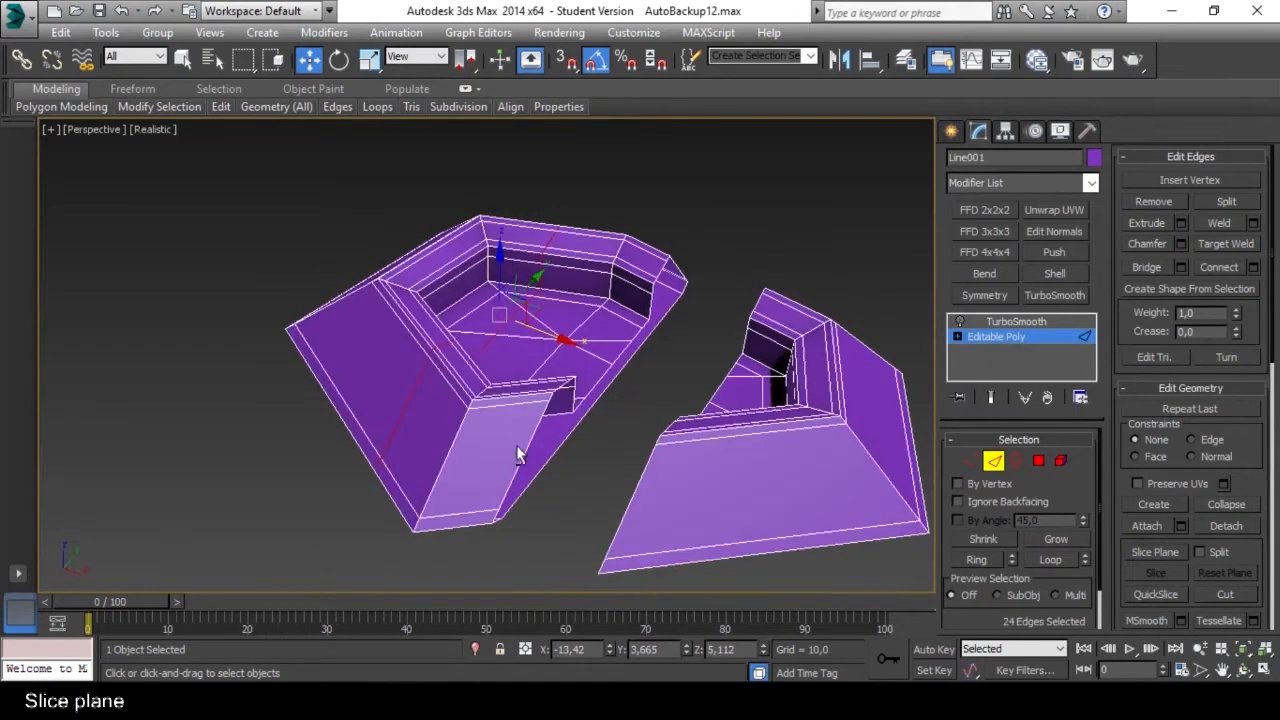
{"action": "left_click", "coordinate": [1221, 208]}
{"action": "middle_click_drag", "start_coordinate": [608, 270], "coordinate": [625, 304], "text": "alt"}
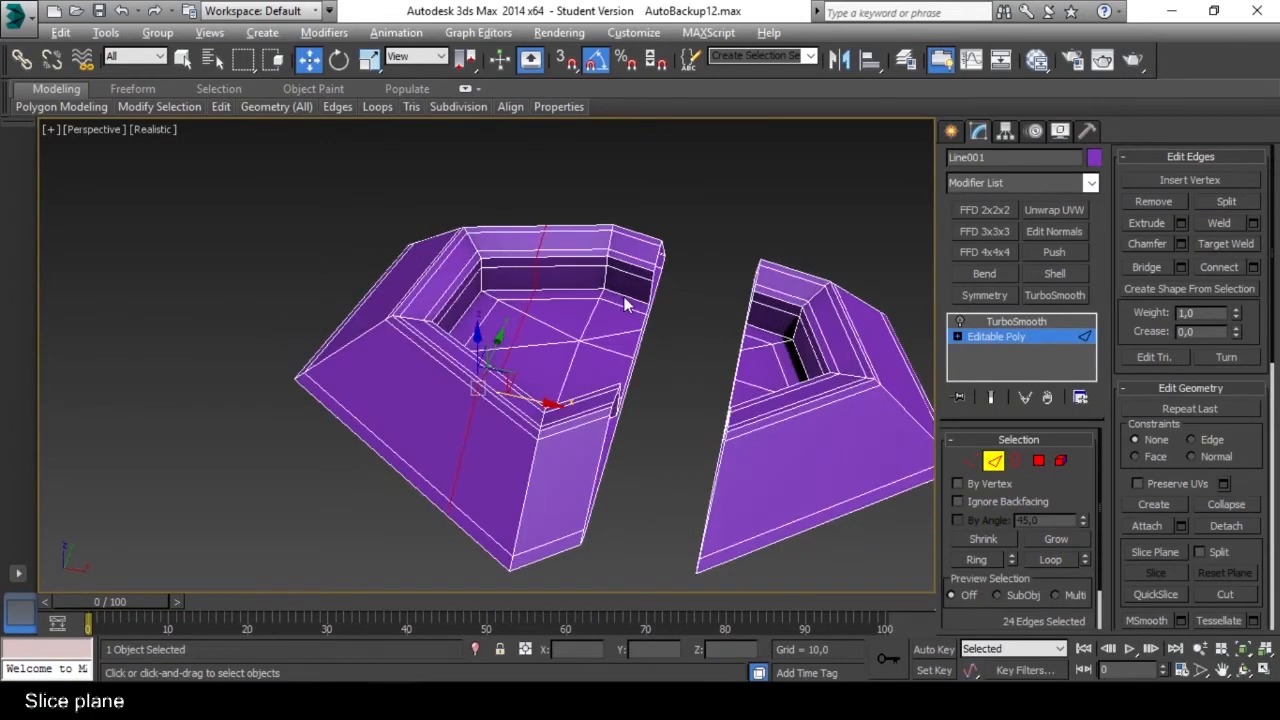
Select the middle section of the ring as an element and move it along X to separate it from its neighbour.
{"action": "left_click", "coordinate": [1060, 465]}
{"action": "left_click", "coordinate": [576, 337]}
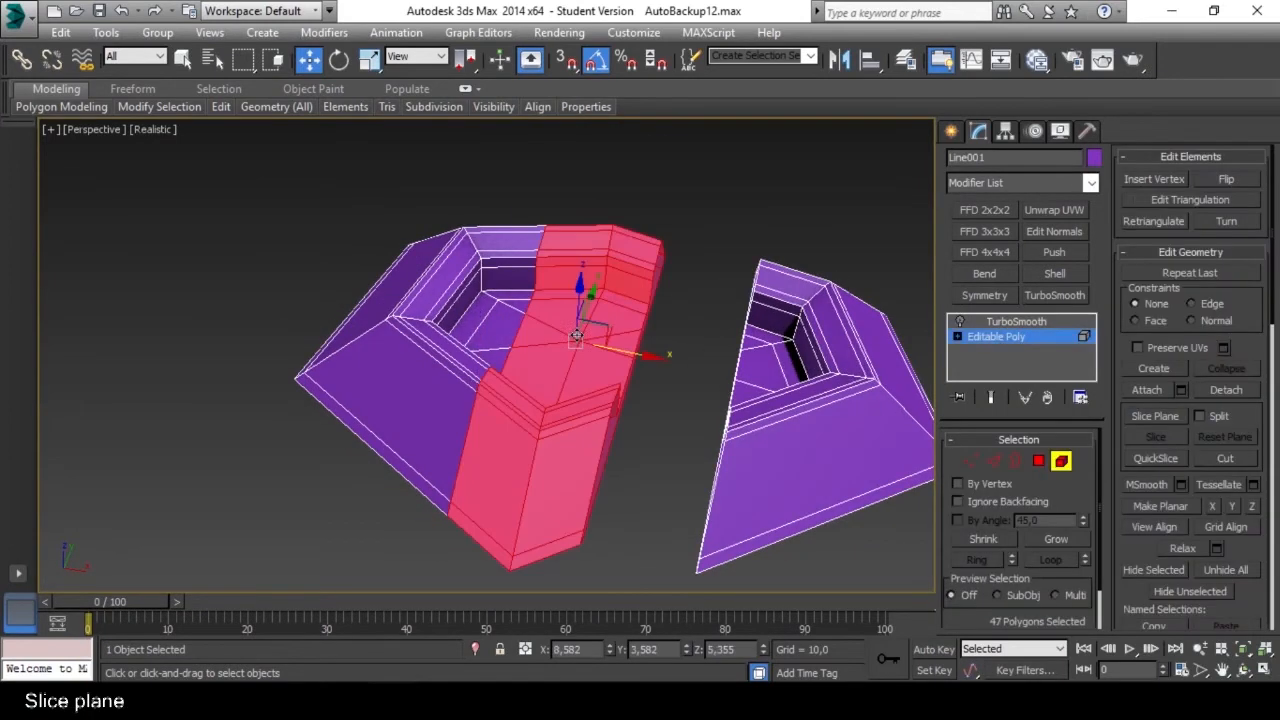
{"action": "left_click_drag", "start_coordinate": [654, 356], "coordinate": [702, 366]}
{"action": "left_click", "coordinate": [690, 431]}
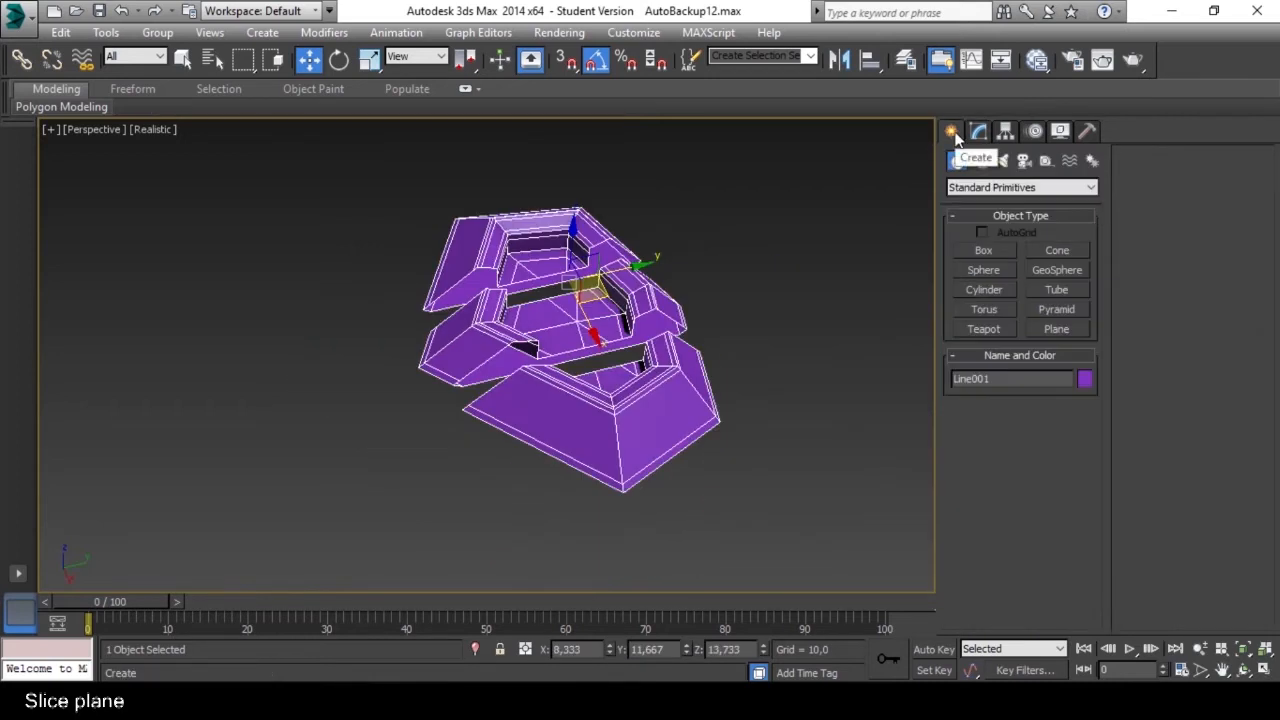
Create a box primitive beside the sliced ring and leave box creation.
{"action": "left_click", "coordinate": [985, 250]}
{"action": "left_click_drag", "start_coordinate": [195, 336], "coordinate": [357, 414]}
{"action": "left_click", "coordinate": [335, 292]}
{"action": "middle_click_drag", "start_coordinate": [392, 372], "coordinate": [424, 368], "text": "alt"}
{"action": "left_click", "coordinate": [968, 253]}
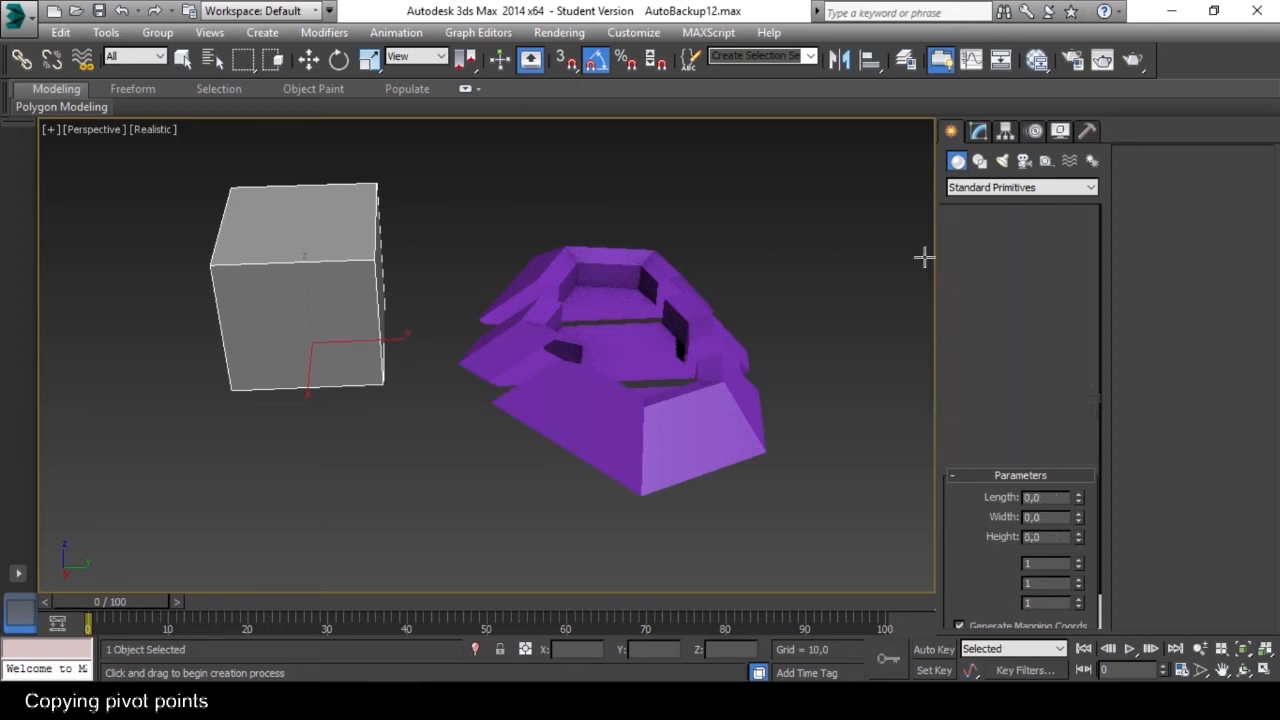
{"action": "right_click", "coordinate": [318, 327]}
Convert the new box to an Editable Poly.
{"action": "right_click", "coordinate": [350, 337]}
{"action": "mouse_move", "coordinate": [413, 508]}
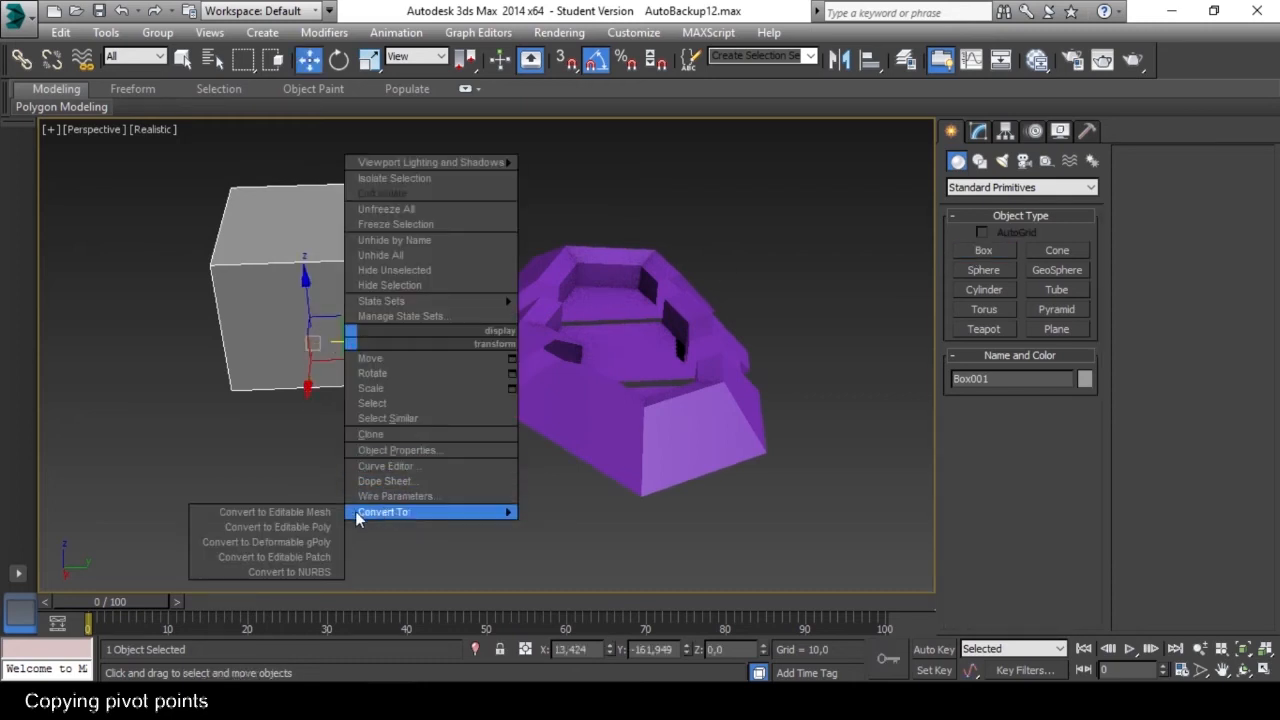
{"action": "left_click", "coordinate": [320, 528]}
{"action": "mouse_move", "coordinate": [343, 483]}
{"action": "middle_mouse_down", "text": "alt"}
{"action": "mouse_move", "coordinate": [386, 335]}
{"action": "mouse_move", "coordinate": [335, 306]}
{"action": "mouse_move", "coordinate": [377, 317]}
{"action": "mouse_move", "coordinate": [334, 417]}
{"action": "mouse_move", "coordinate": [300, 368]}
{"action": "mouse_move", "coordinate": [380, 374]}
{"action": "middle_mouse_up", "text": "alt"}
{"action": "left_click", "coordinate": [375, 371]}
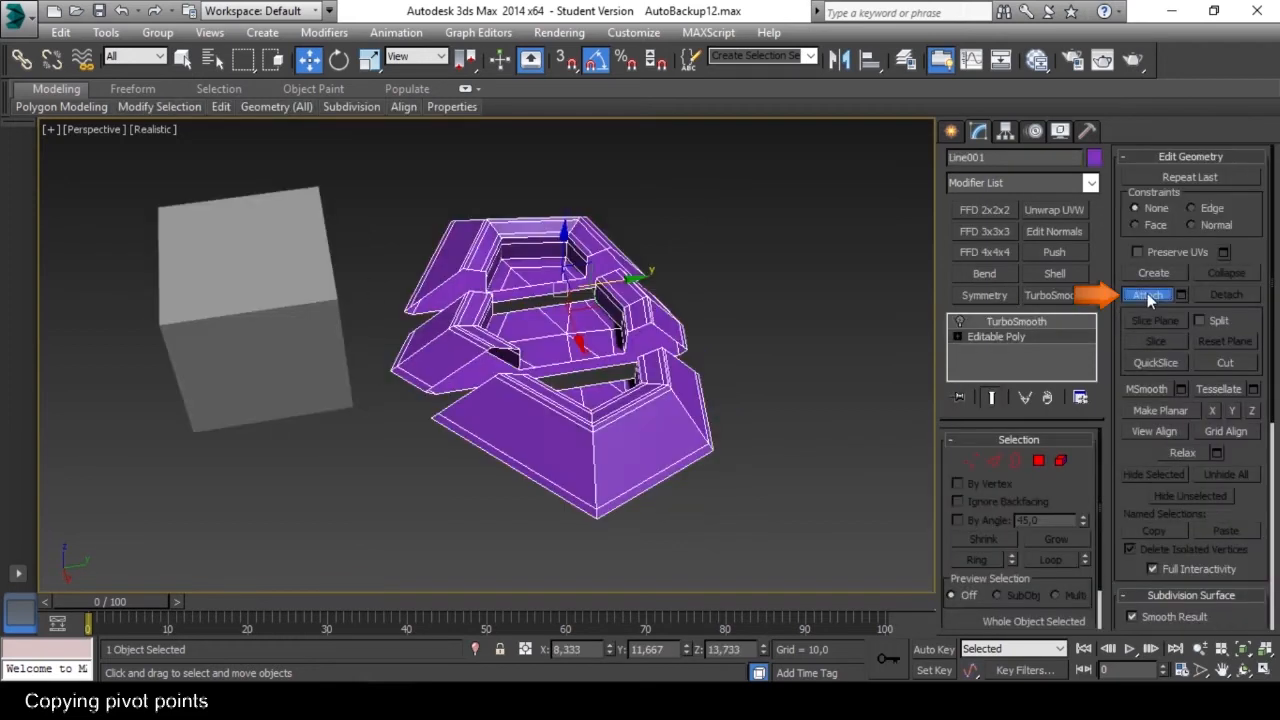
Attach the box to the sliced ring's Editable Poly and leave the Attach command.
{"action": "left_click", "coordinate": [1148, 296]}
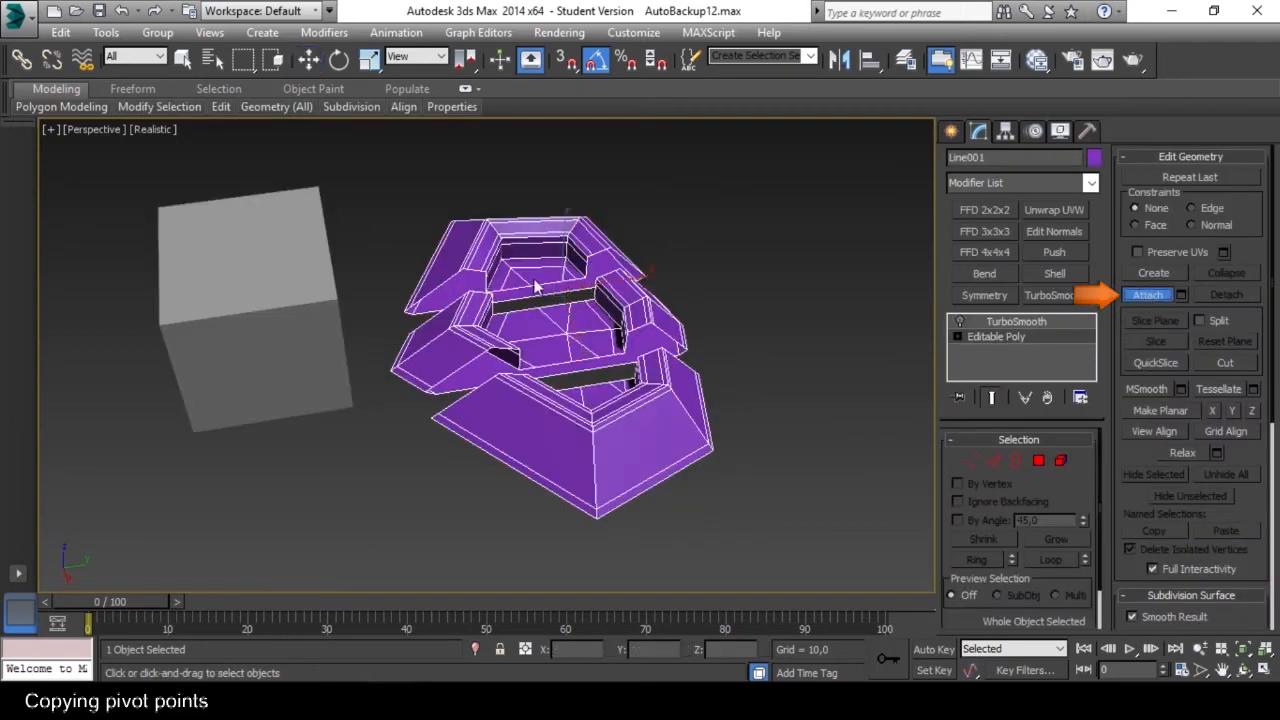
{"action": "left_click", "coordinate": [274, 306]}
{"action": "middle_click_drag", "start_coordinate": [363, 371], "coordinate": [390, 350], "text": "alt"}
{"action": "left_click", "coordinate": [1157, 300]}
Select the combined ring and box object and move it along Y to about 29,1.
{"action": "left_click", "coordinate": [775, 304]}
{"action": "left_click", "coordinate": [594, 291]}
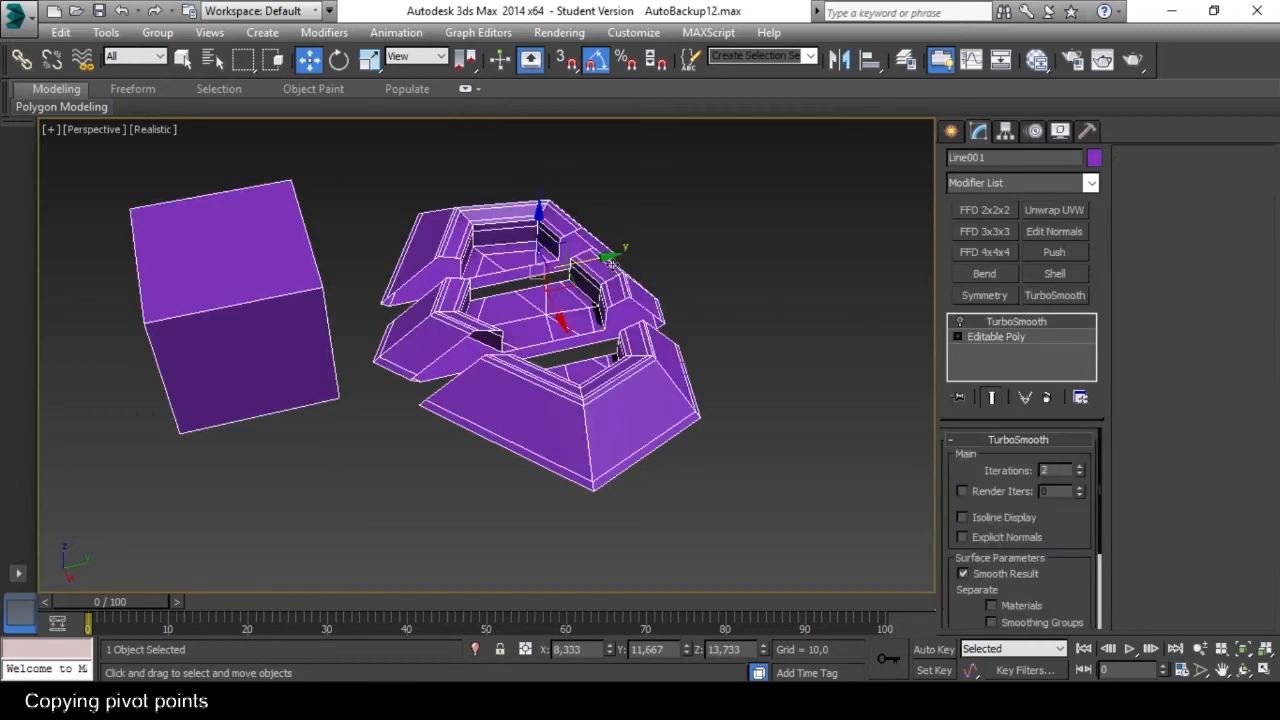
{"action": "left_click_drag", "start_coordinate": [604, 257], "coordinate": [637, 249]}
{"action": "mouse_move", "coordinate": [610, 310]}
{"action": "middle_mouse_down", "text": "alt"}
{"action": "mouse_move", "coordinate": [577, 301]}
{"action": "mouse_move", "coordinate": [590, 300]}
{"action": "middle_mouse_up", "text": "alt"}
Select the box as an element of the combined mesh and detach it as a separate object.
{"action": "left_click", "coordinate": [1012, 335]}
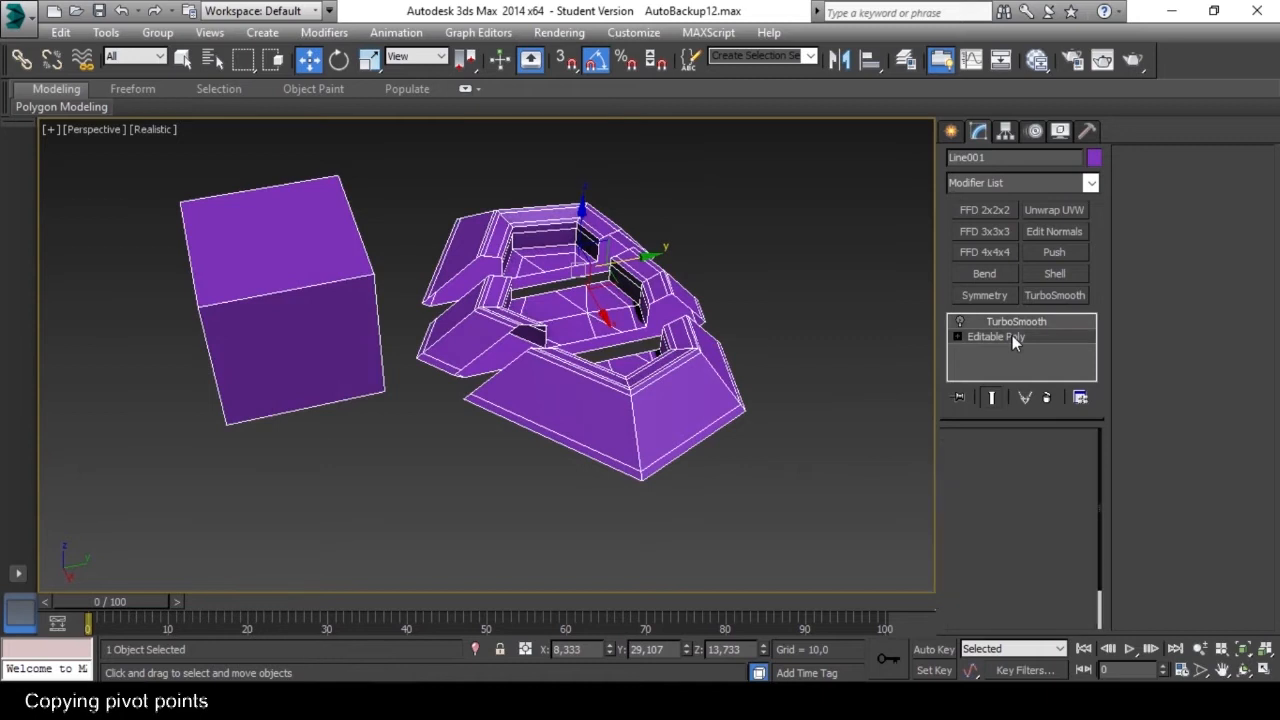
{"action": "left_click", "coordinate": [1061, 462]}
{"action": "left_click", "coordinate": [305, 300]}
{"action": "left_click", "coordinate": [398, 437]}
{"action": "left_click", "coordinate": [331, 337]}
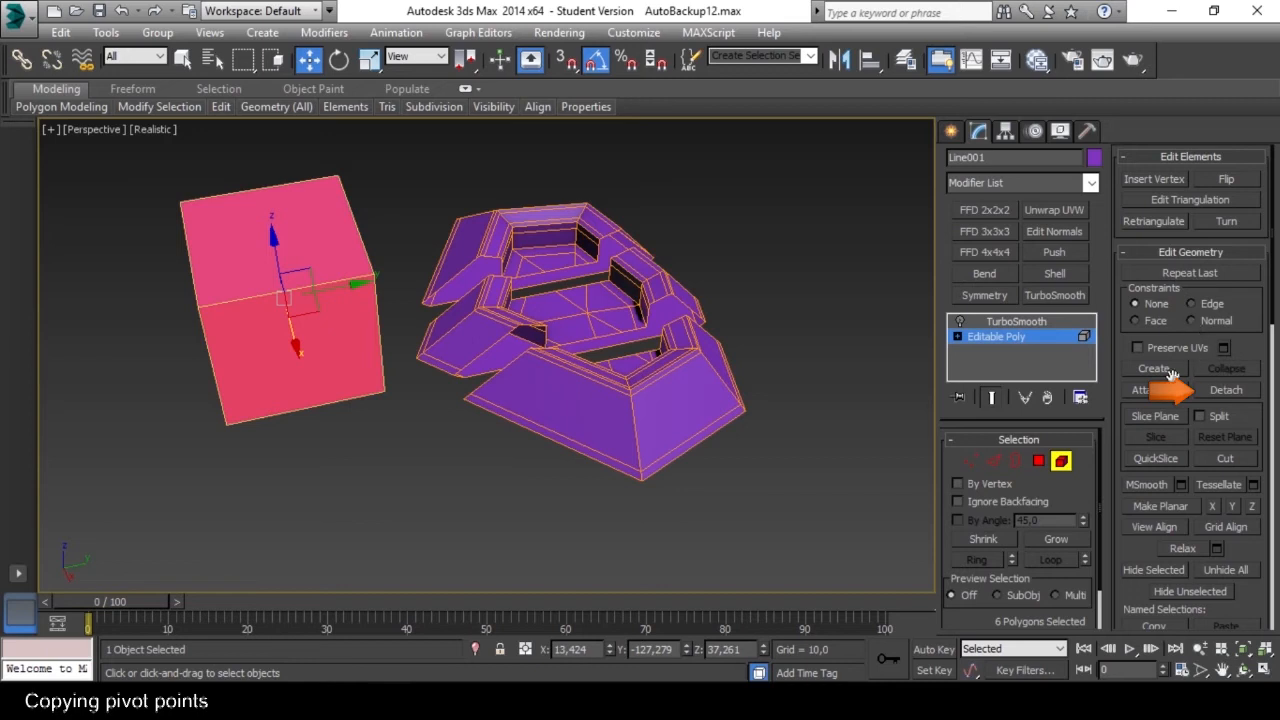
{"action": "left_click", "coordinate": [1225, 389]}
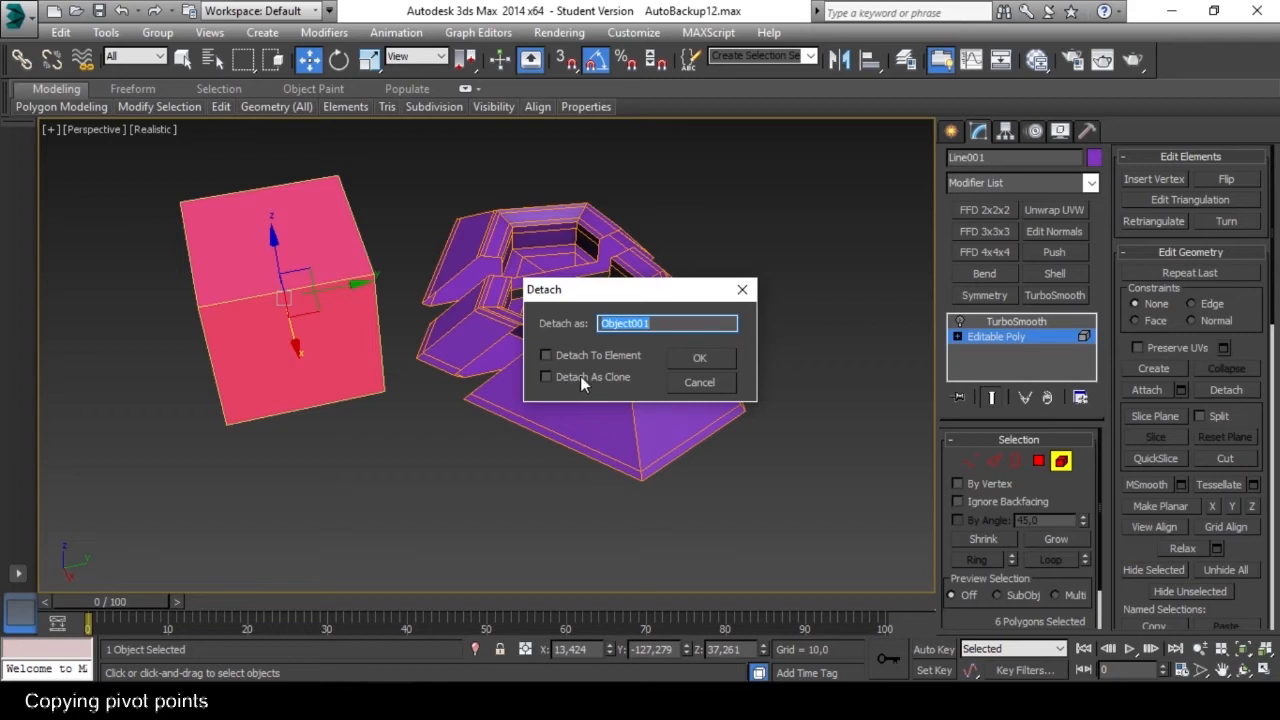
{"action": "left_click", "coordinate": [700, 358]}
Leave Element level, select the detached box and move it along Y away from the sliced ring.
{"action": "left_click", "coordinate": [1061, 461]}
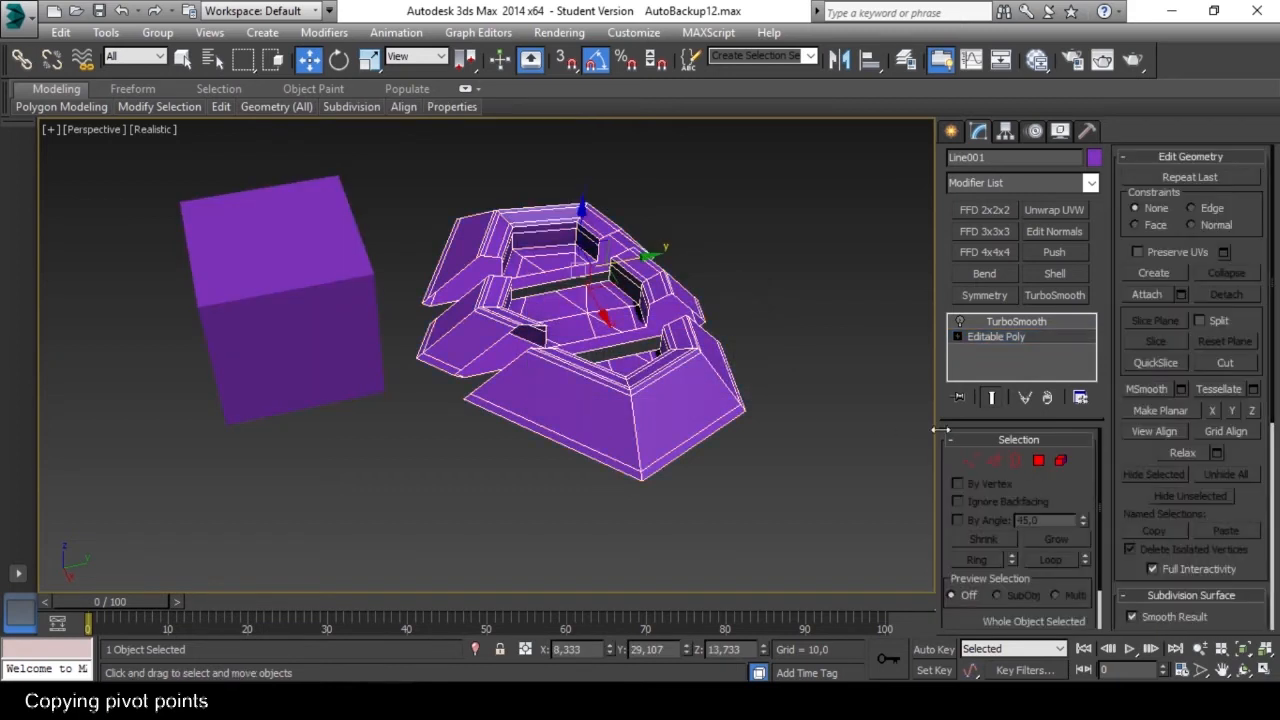
{"action": "left_click", "coordinate": [350, 328]}
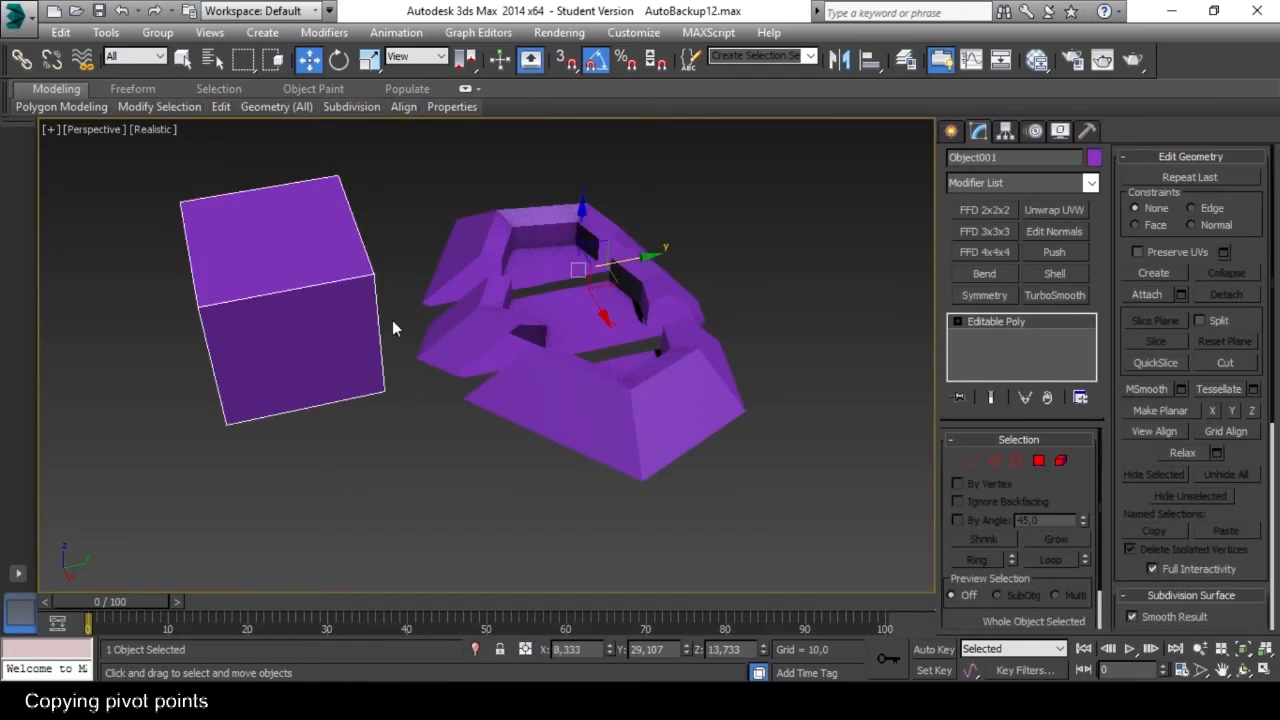
{"action": "middle_click_drag", "start_coordinate": [513, 309], "coordinate": [501, 293], "text": "alt"}
{"action": "mouse_move", "coordinate": [653, 291]}
{"action": "left_mouse_down"}
{"action": "mouse_move", "coordinate": [490, 305]}
{"action": "mouse_move", "coordinate": [660, 288]}
{"action": "mouse_move", "coordinate": [631, 296]}
{"action": "left_mouse_up"}
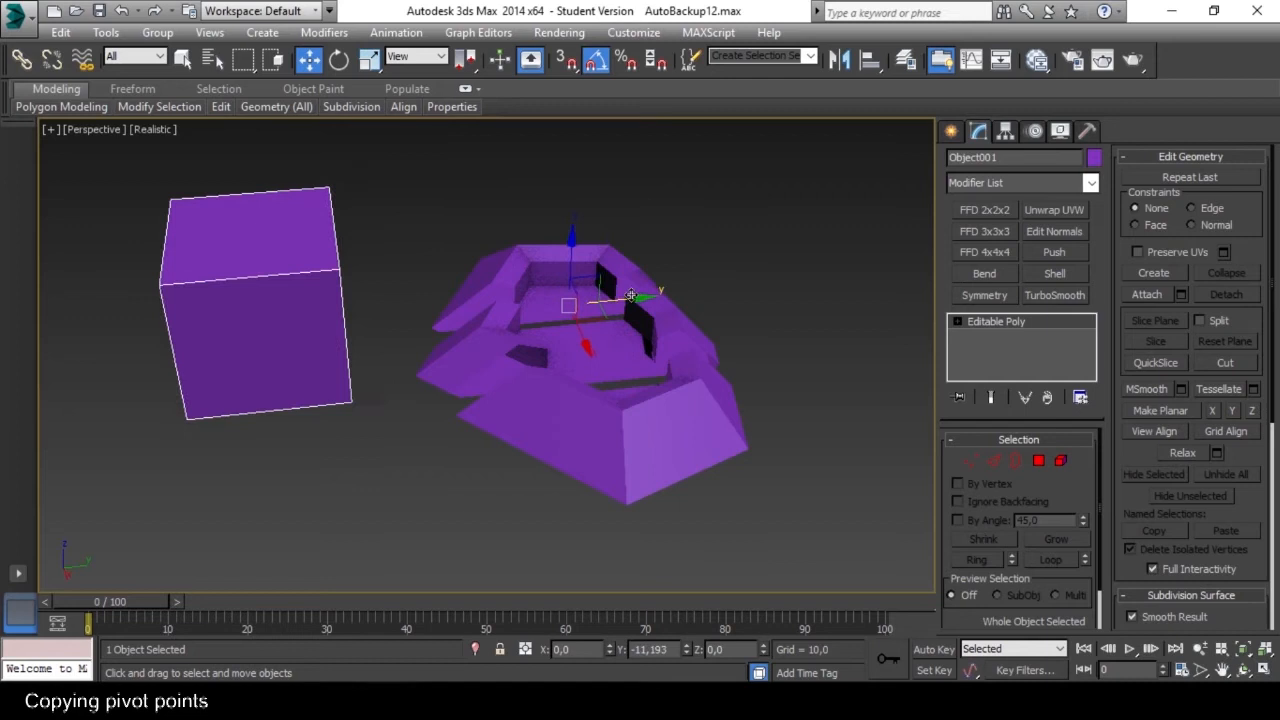
{"action": "middle_click_drag", "start_coordinate": [631, 296], "coordinate": [500, 300], "text": "alt"}
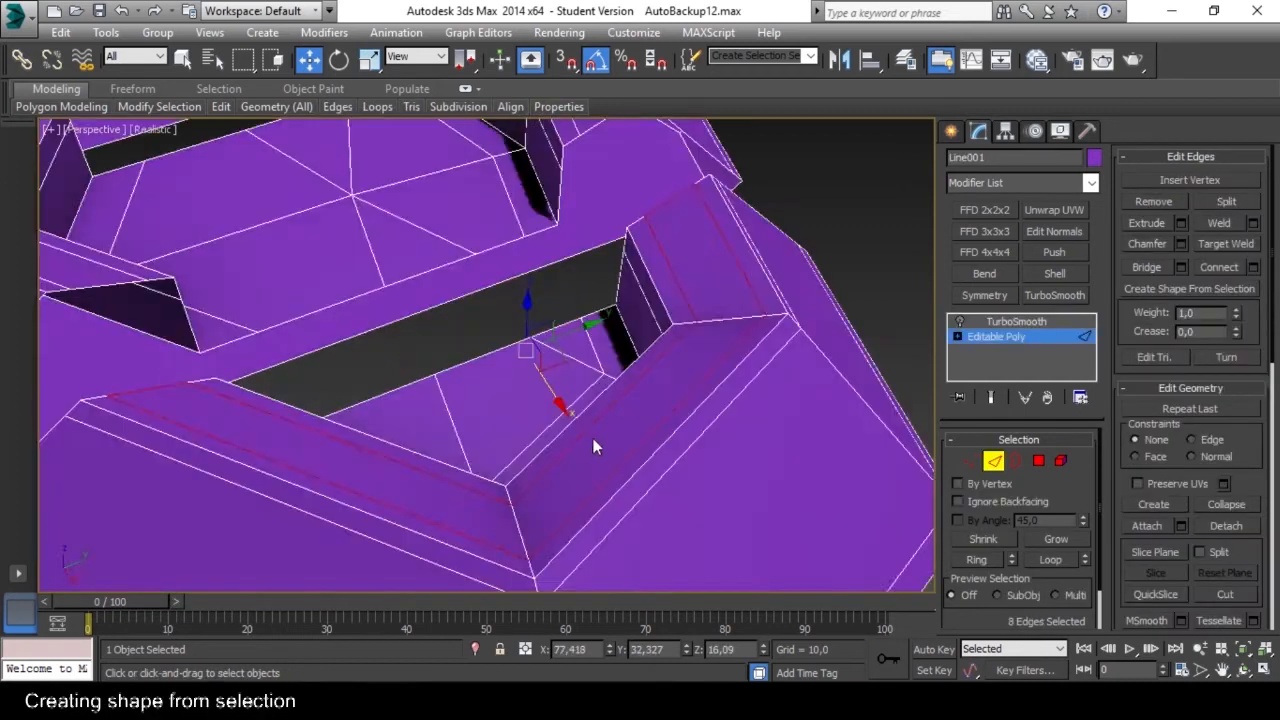
Create a linear shape from the eight selected edges around the front segment's rim.
{"action": "scroll", "coordinate": [593, 446], "scroll_direction": "down", "scroll_amount": 5}
{"action": "middle_click_drag", "start_coordinate": [594, 447], "coordinate": [591, 455], "text": "alt"}
{"action": "scroll", "coordinate": [607, 427], "scroll_direction": "up", "scroll_amount": 5}
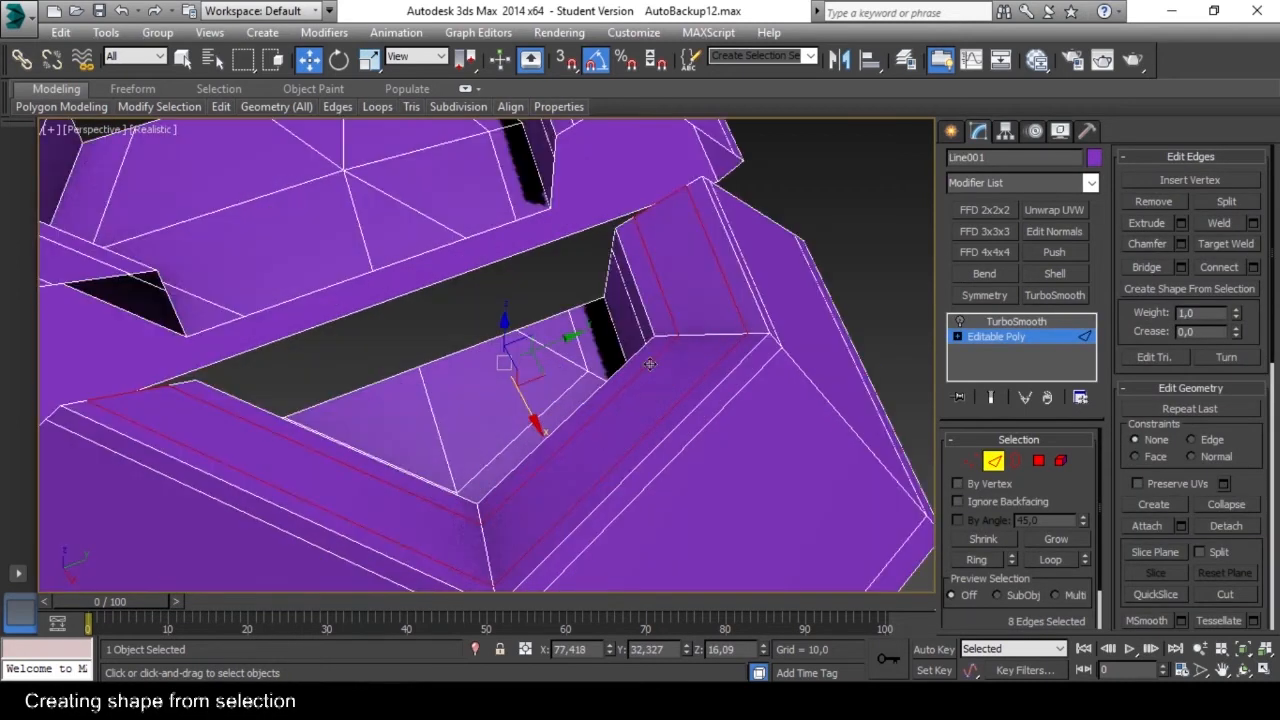
{"action": "scroll", "coordinate": [650, 365], "scroll_direction": "down", "scroll_amount": 5}
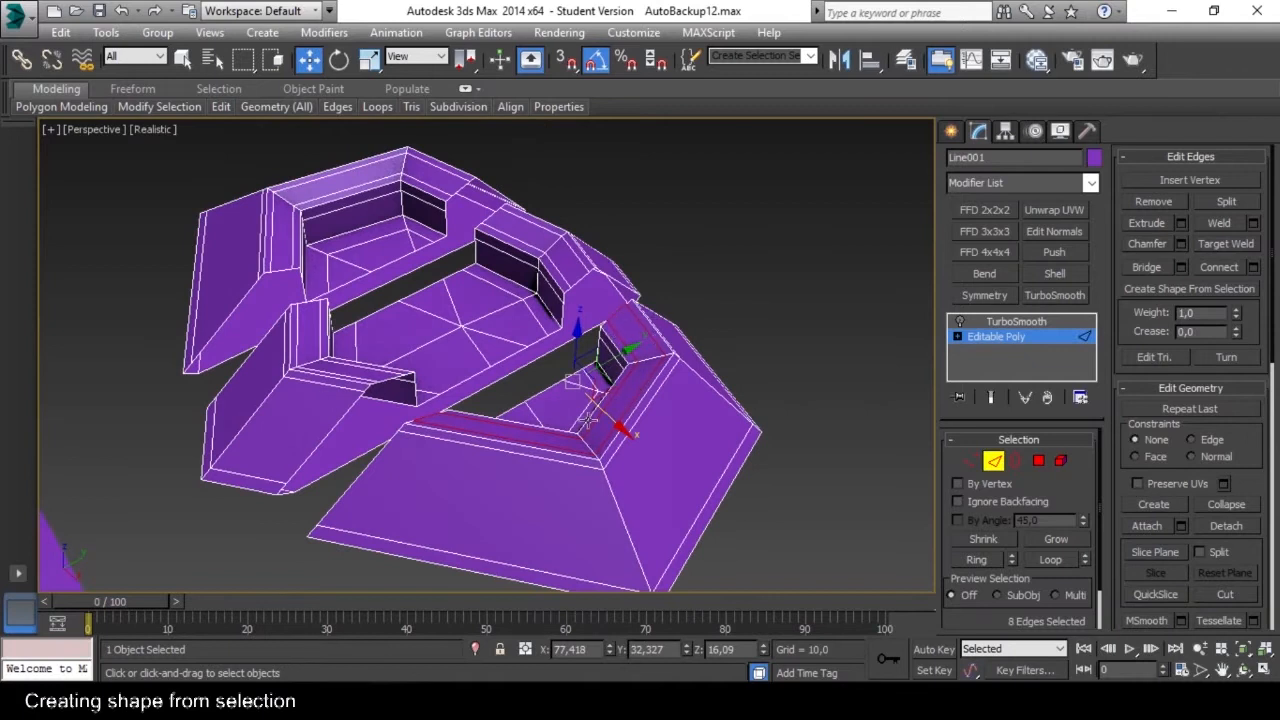
{"action": "middle_click_drag", "start_coordinate": [569, 428], "coordinate": [570, 395], "text": "alt"}
{"action": "scroll", "coordinate": [559, 415], "scroll_direction": "down", "scroll_amount": 5}
{"action": "scroll", "coordinate": [580, 377], "scroll_direction": "up", "scroll_amount": 5}
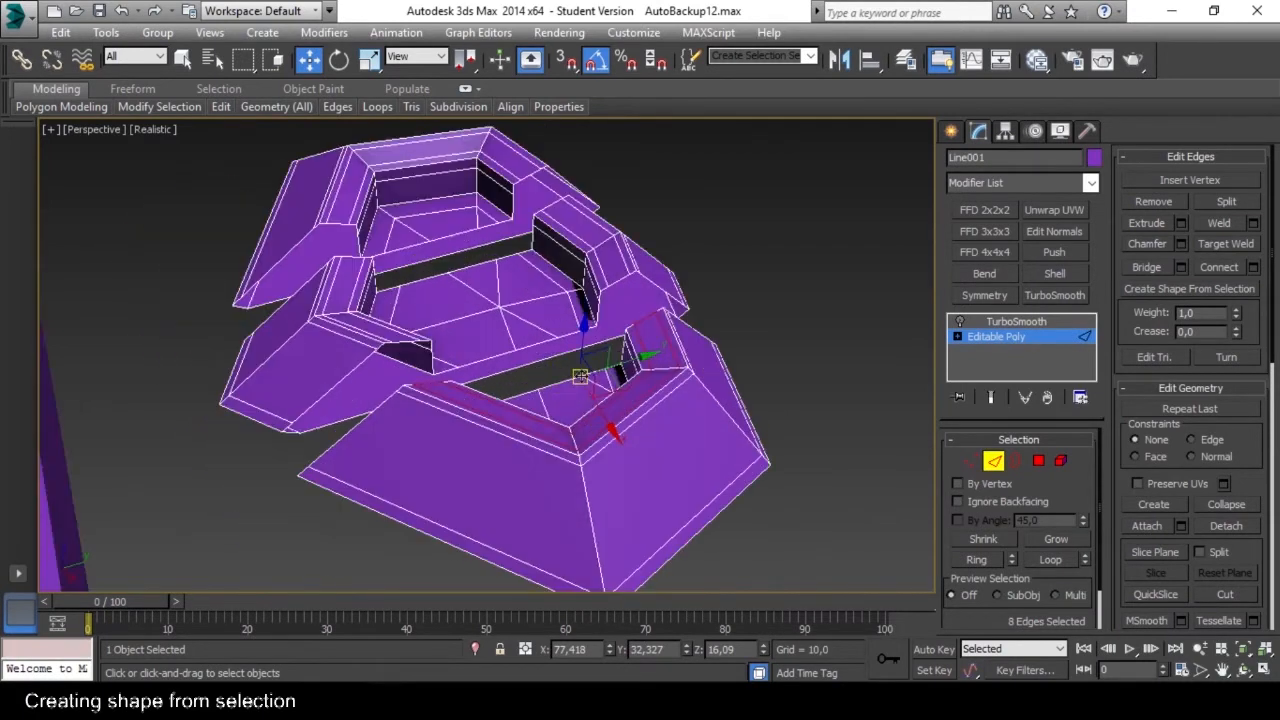
{"action": "left_click", "coordinate": [1178, 287]}
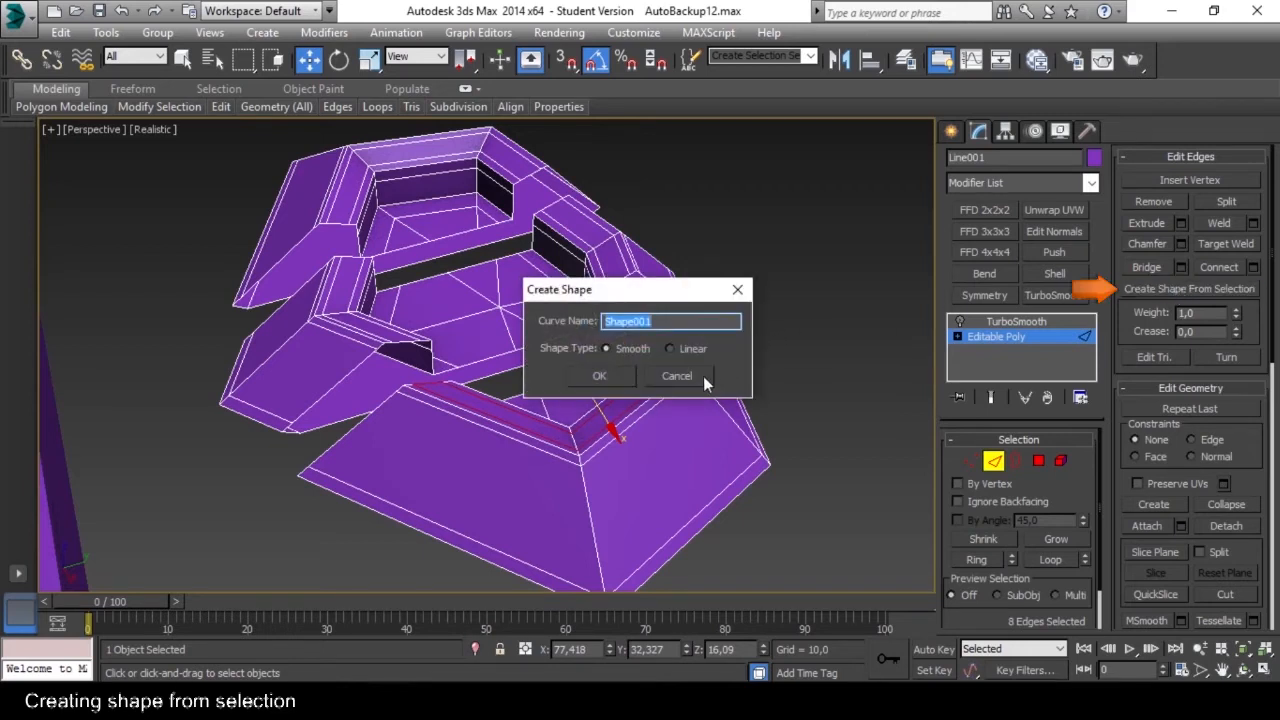
{"action": "left_click", "coordinate": [669, 349]}
{"action": "left_click", "coordinate": [608, 376]}
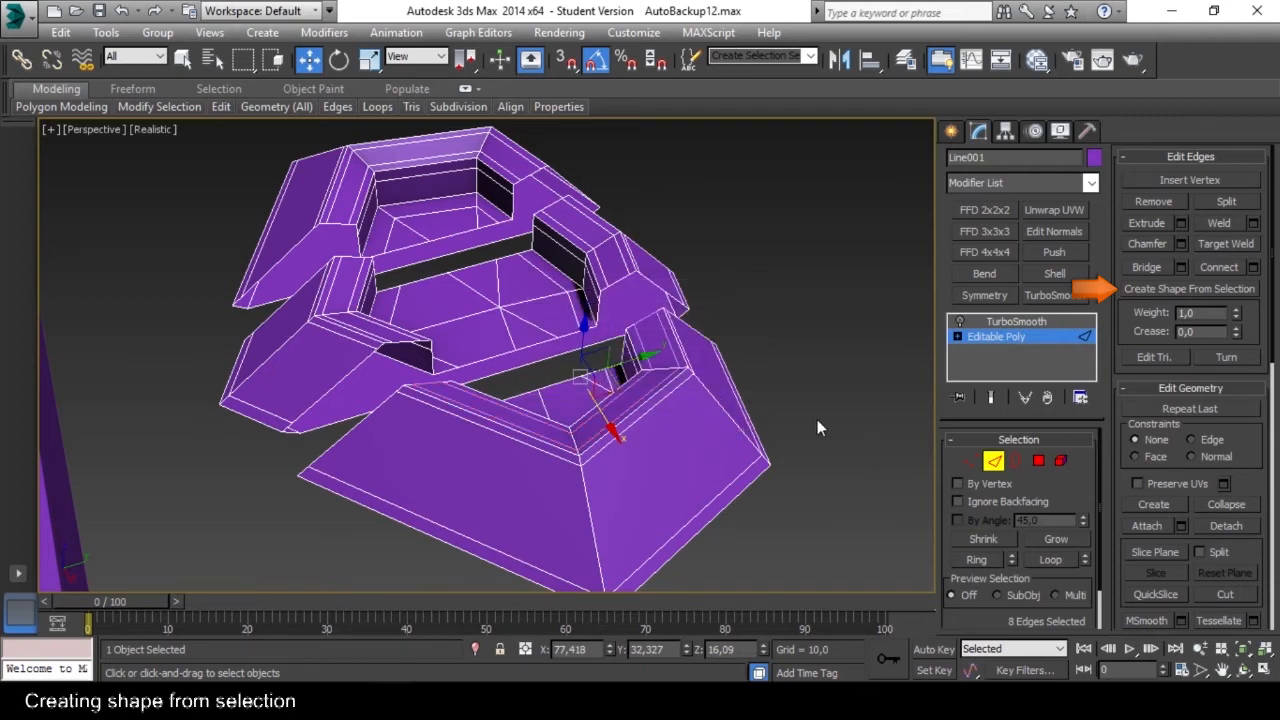
Leave Edge level, select the new shape and raise it along Z to about 29,6 above the mesh.
{"action": "left_click", "coordinate": [993, 462]}
{"action": "left_click", "coordinate": [760, 400]}
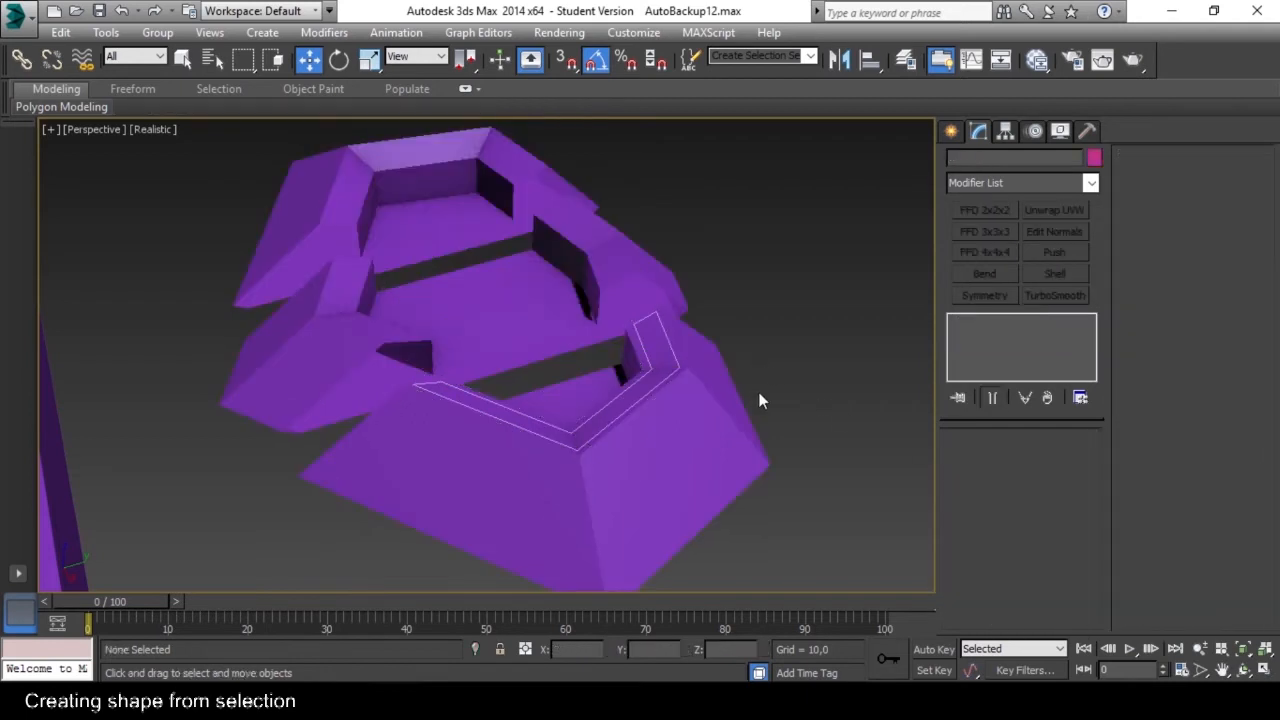
{"action": "left_click", "coordinate": [675, 372]}
{"action": "left_click", "coordinate": [763, 393]}
{"action": "left_click_drag", "start_coordinate": [661, 357], "coordinate": [664, 360]}
{"action": "left_click", "coordinate": [704, 400], "text": "alt"}
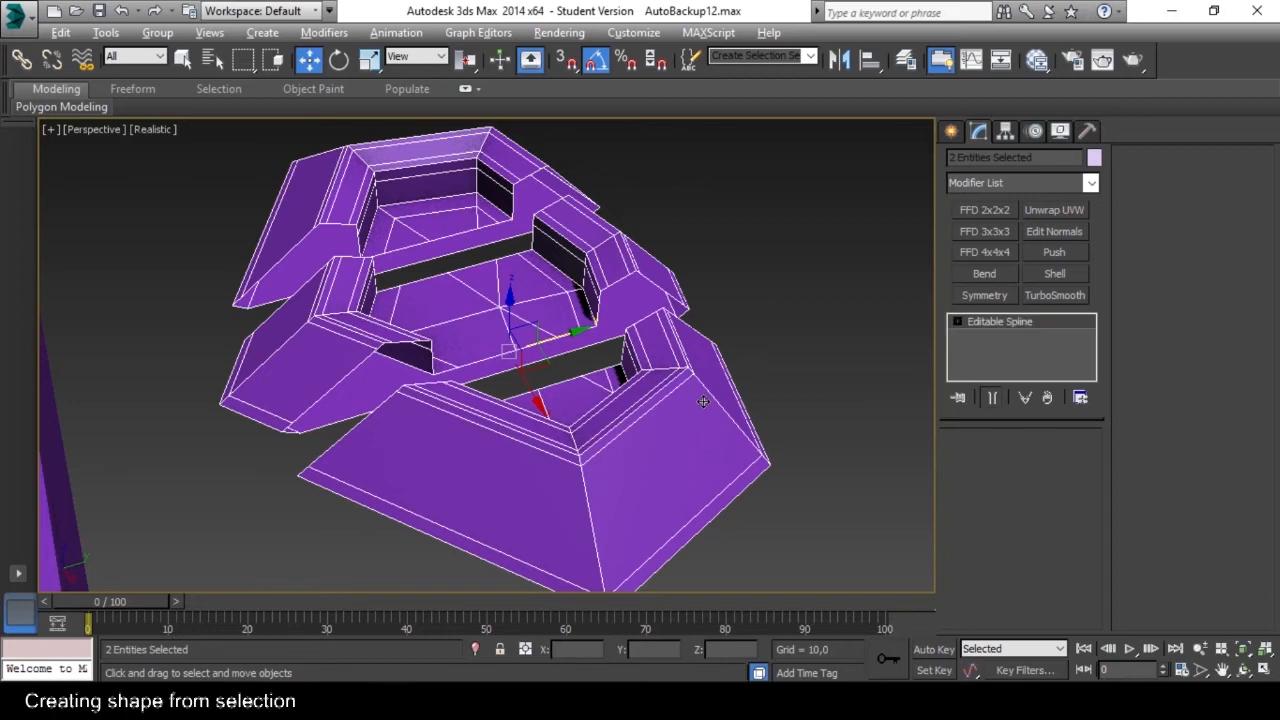
{"action": "left_click_drag", "start_coordinate": [484, 186], "coordinate": [484, 148]}
{"action": "mouse_move", "coordinate": [620, 352]}
{"action": "middle_mouse_down", "text": "alt"}
{"action": "mouse_move", "coordinate": [629, 337]}
{"action": "mouse_move", "coordinate": [643, 347]}
{"action": "middle_mouse_up", "text": "alt"}
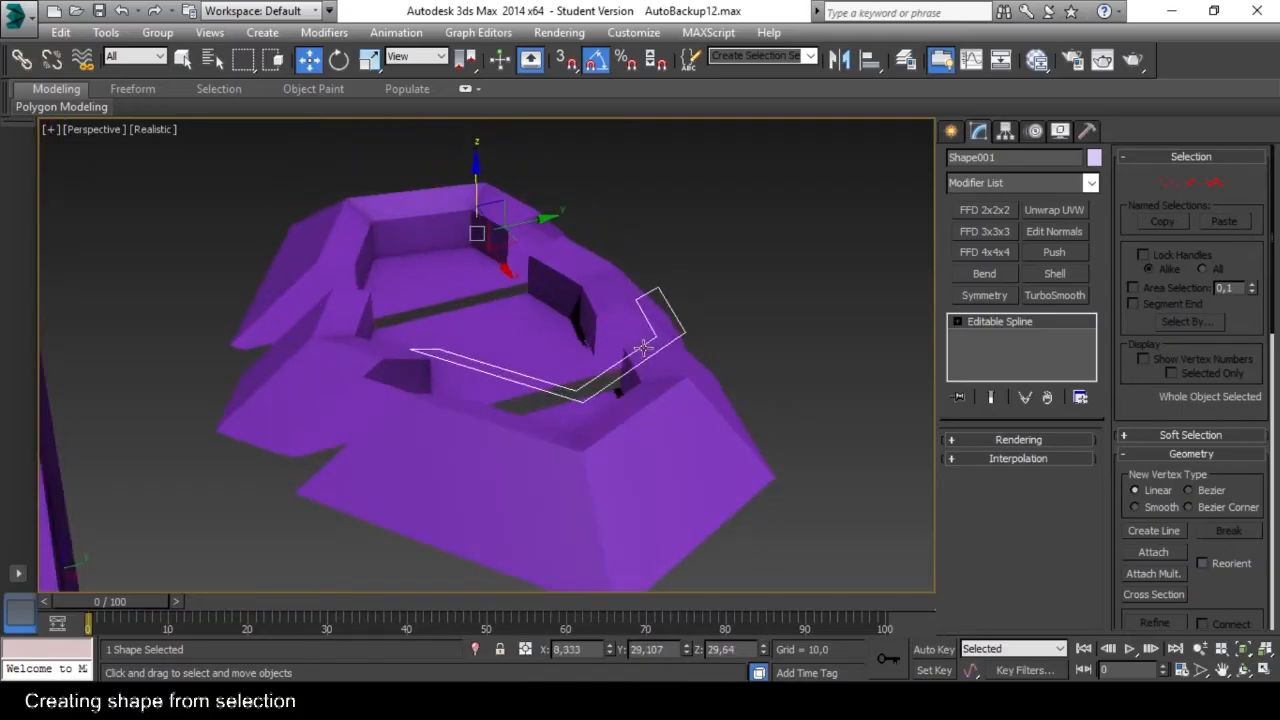
Convert the raised shape to an Editable Poly.
{"action": "right_click", "coordinate": [651, 343]}
{"action": "mouse_move", "coordinate": [709, 513]}
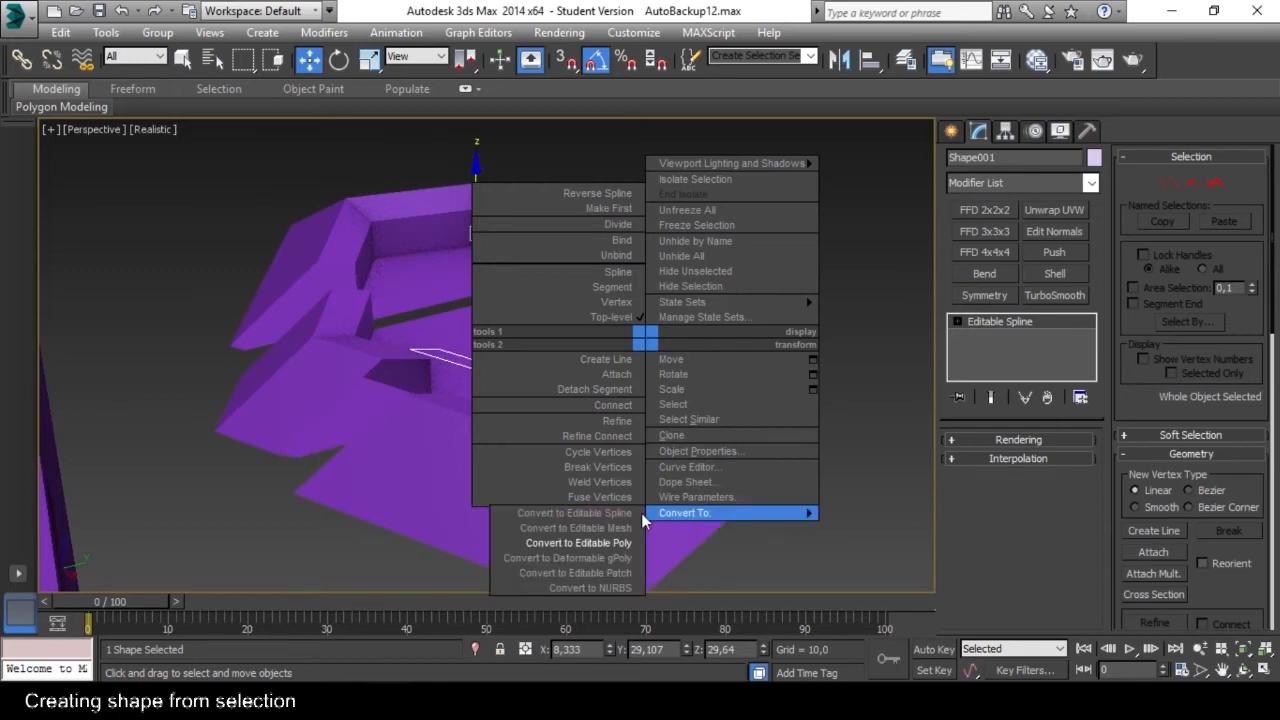
{"action": "left_click", "coordinate": [603, 543]}
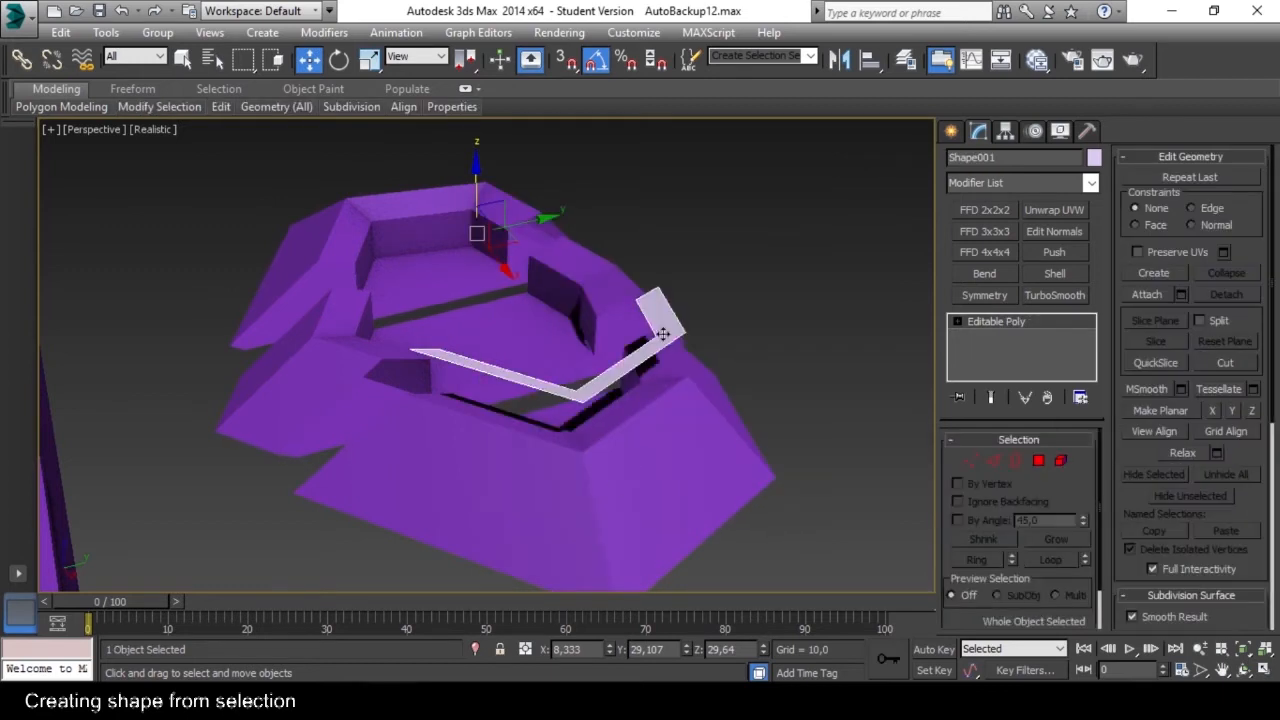
{"action": "middle_click_drag", "start_coordinate": [729, 374], "coordinate": [674, 382], "text": "alt"}
Extrude the shape's polygon upward to form a wall and leave Polygon level.
{"action": "left_click", "coordinate": [1039, 460]}
{"action": "left_click", "coordinate": [682, 345]}
{"action": "left_click", "coordinate": [1148, 200]}
{"action": "left_click_drag", "start_coordinate": [688, 322], "coordinate": [692, 254]}
{"action": "left_click", "coordinate": [1037, 461]}
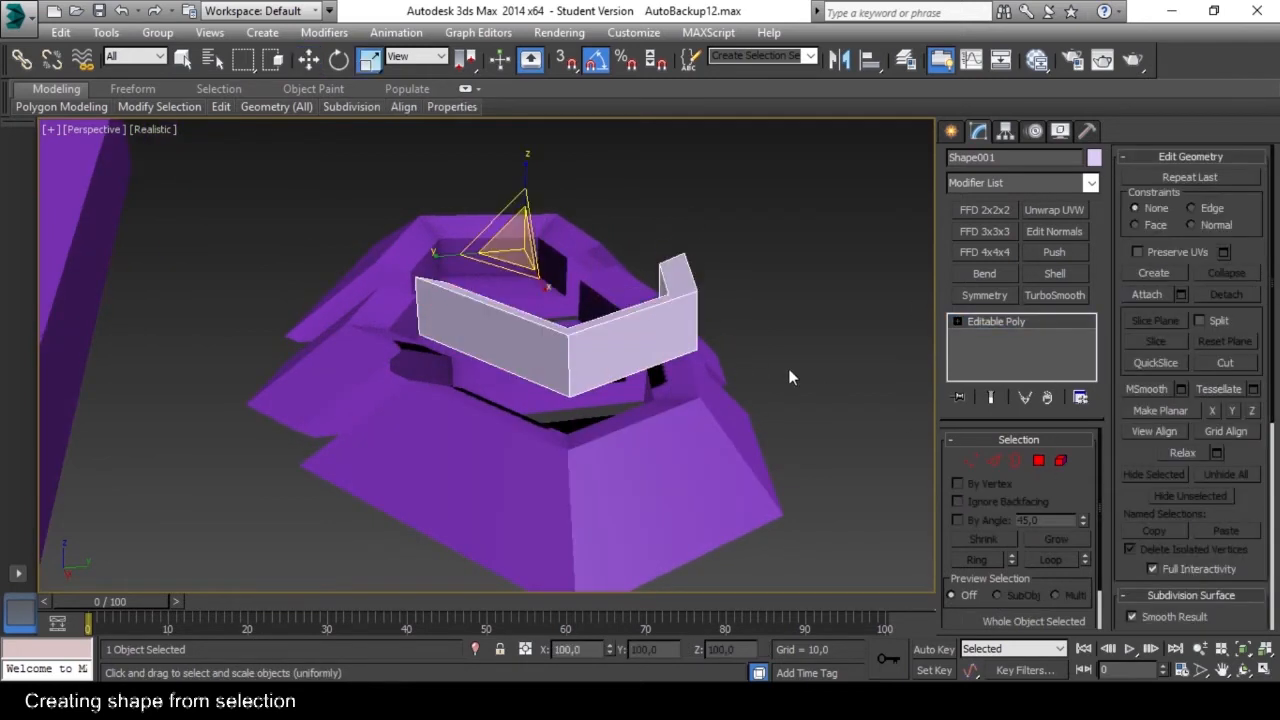
Move the extruded wall down along Z onto the sliced ring and delete one of its polygons.
{"action": "key", "text": "w"}
{"action": "middle_click_drag", "start_coordinate": [791, 374], "coordinate": [835, 400], "text": "alt"}
{"action": "left_click_drag", "start_coordinate": [430, 197], "coordinate": [430, 238]}
{"action": "middle_click_drag", "start_coordinate": [480, 280], "coordinate": [769, 277], "text": "alt"}
{"action": "key", "text": "4"}
{"action": "left_click", "coordinate": [433, 396]}
{"action": "key", "text": "Delete"}
{"action": "left_click", "coordinate": [1039, 461]}
Select the sliced ring's Editable Poly and attach the extruded wall to it.
{"action": "left_click", "coordinate": [715, 468]}
{"action": "middle_click_drag", "start_coordinate": [715, 468], "coordinate": [366, 442], "text": "alt"}
{"action": "left_click", "coordinate": [1006, 337]}
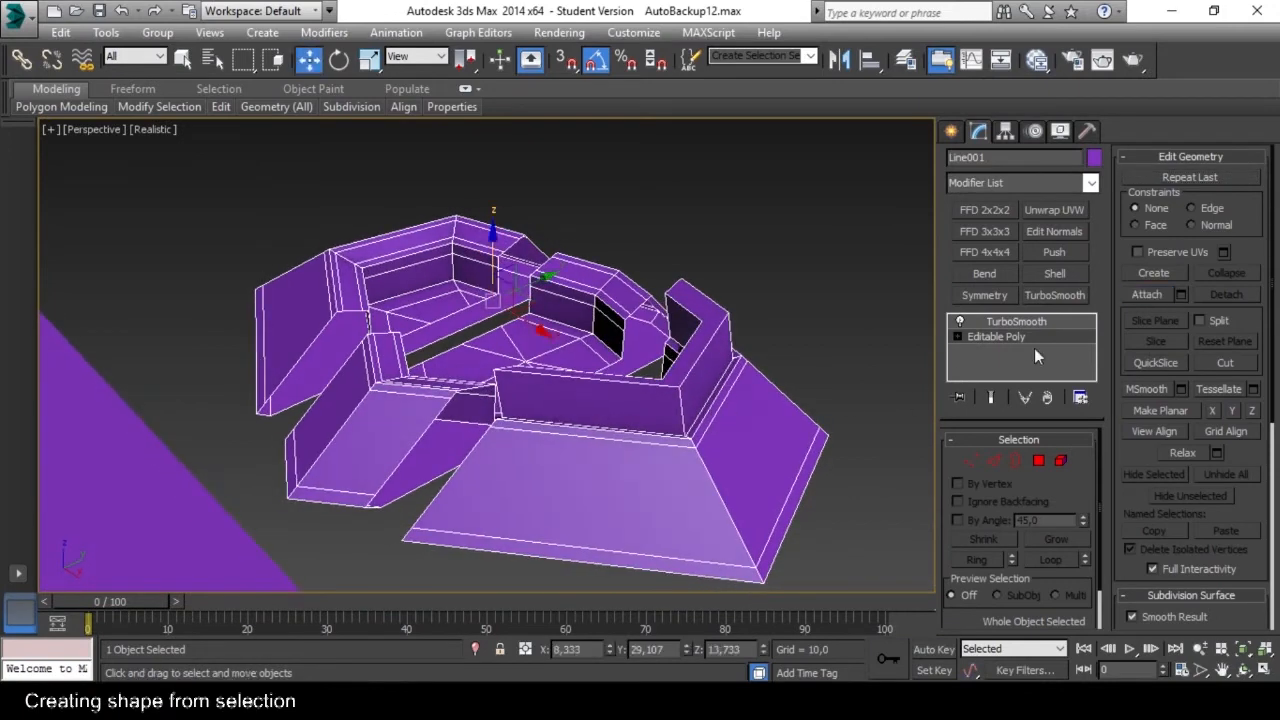
{"action": "left_click", "coordinate": [991, 397]}
{"action": "middle_click_drag", "start_coordinate": [880, 390], "coordinate": [925, 385], "text": "alt"}
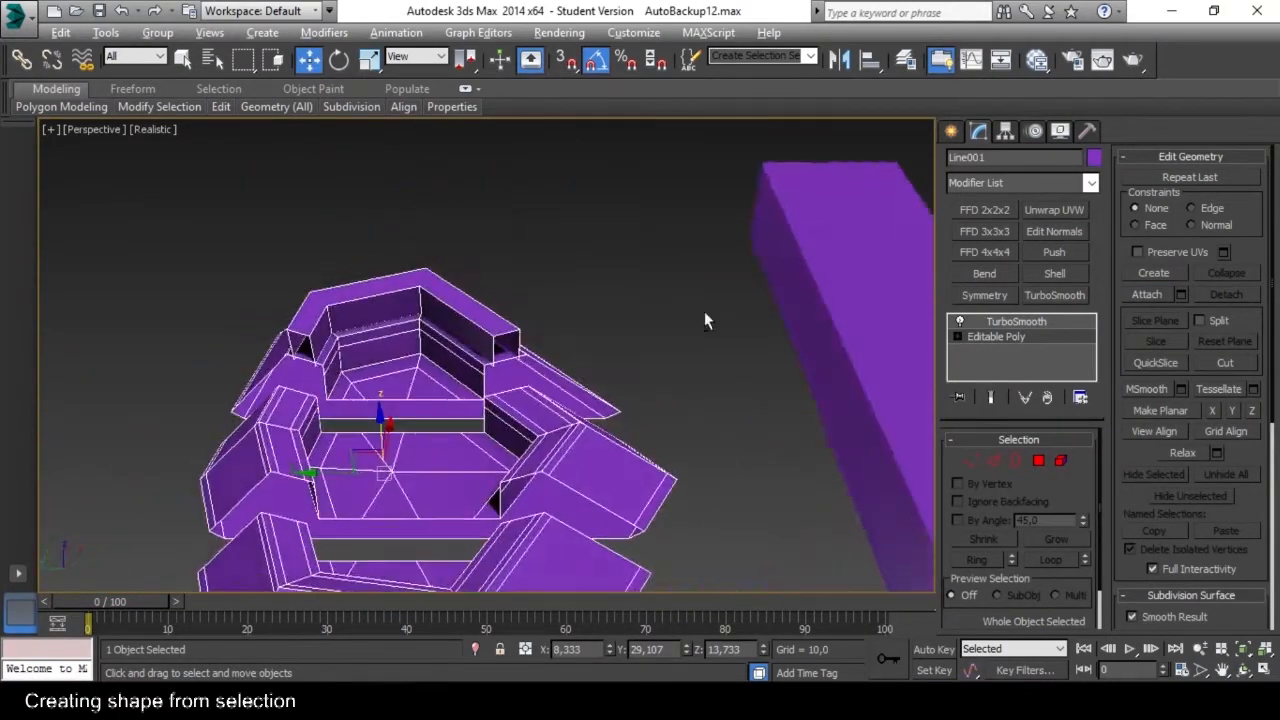
Select two vertices on the combined mesh at Vertex level to examine them, and clear the selection.
{"action": "middle_click_drag", "start_coordinate": [628, 300], "coordinate": [630, 338], "text": "alt"}
{"action": "left_click", "coordinate": [611, 254], "text": "ctrl"}
{"action": "scroll", "coordinate": [613, 262], "scroll_direction": "down", "scroll_amount": 5}
{"action": "scroll", "coordinate": [530, 340], "scroll_direction": "up", "scroll_amount": 3}
{"action": "left_click", "coordinate": [434, 352]}
{"action": "middle_click_drag", "start_coordinate": [434, 352], "coordinate": [558, 303], "text": "alt"}
{"action": "left_click", "coordinate": [557, 309], "text": "ctrl"}
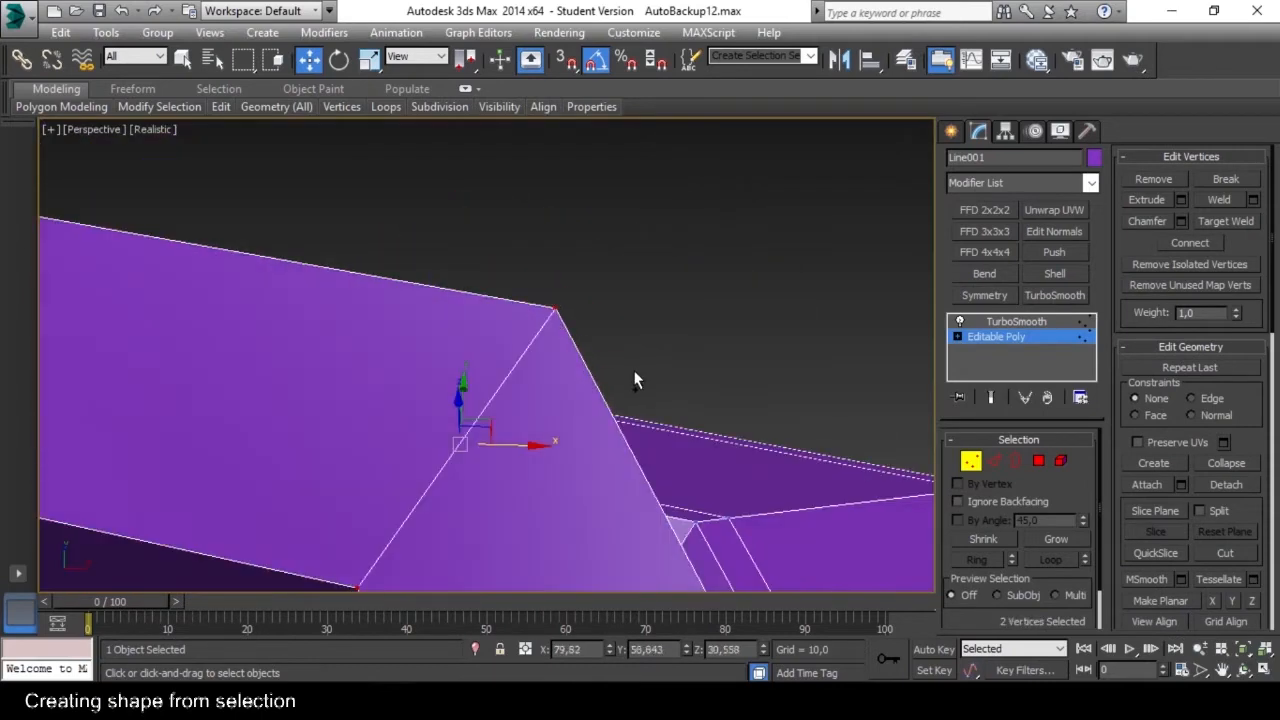
{"action": "scroll", "coordinate": [690, 330], "scroll_direction": "down", "scroll_amount": 5}
{"action": "middle_click_drag", "start_coordinate": [690, 330], "coordinate": [737, 340], "text": "alt"}
{"action": "left_click", "coordinate": [806, 272]}
{"action": "middle_click_drag", "start_coordinate": [806, 272], "coordinate": [563, 257], "text": "alt"}
{"action": "scroll", "coordinate": [563, 257], "scroll_direction": "down", "scroll_amount": 5}
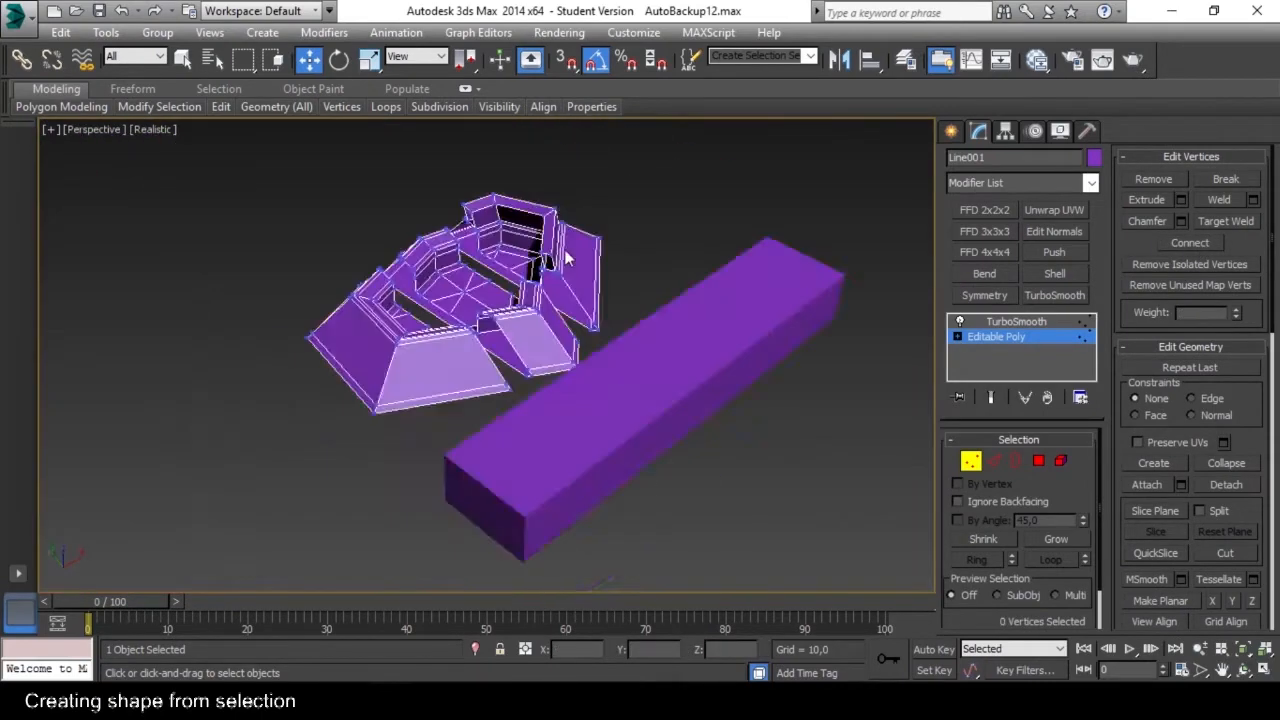
{"action": "scroll", "coordinate": [563, 257], "scroll_direction": "up", "scroll_amount": 4}
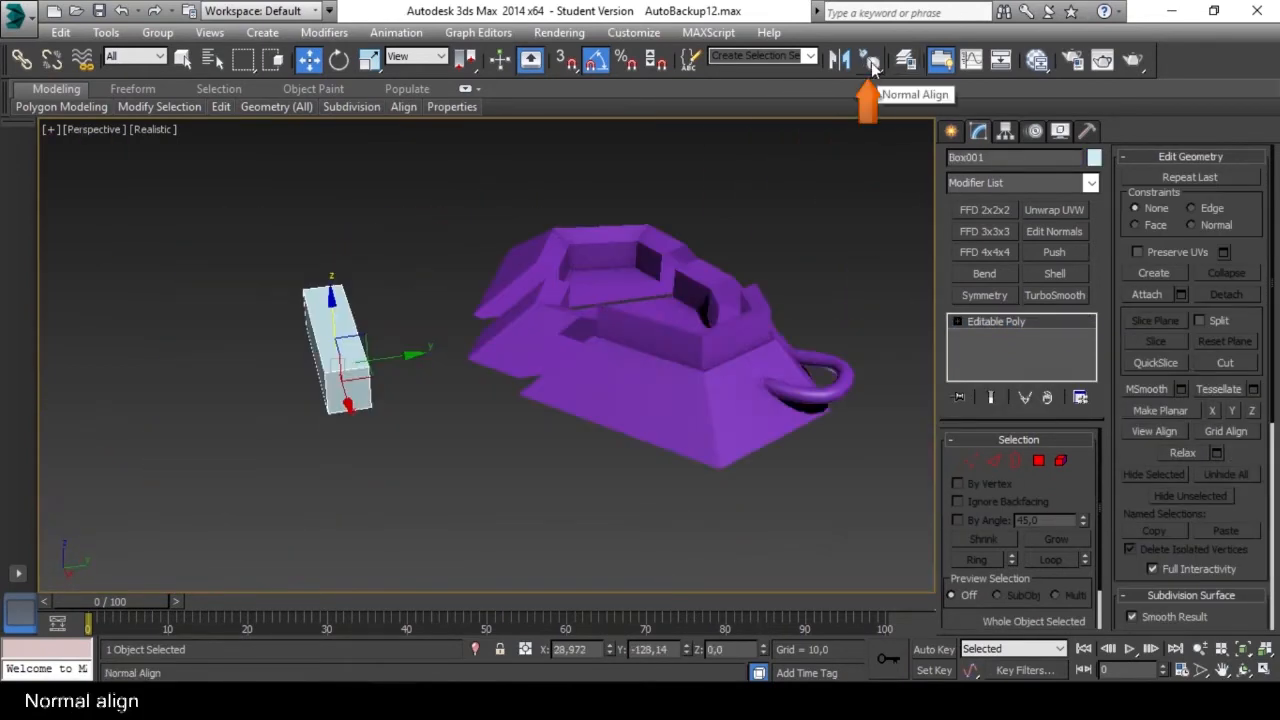
Use Normal Align to place the light blue box's end face against the front segment's sloped side.
{"action": "left_click", "coordinate": [873, 64]}
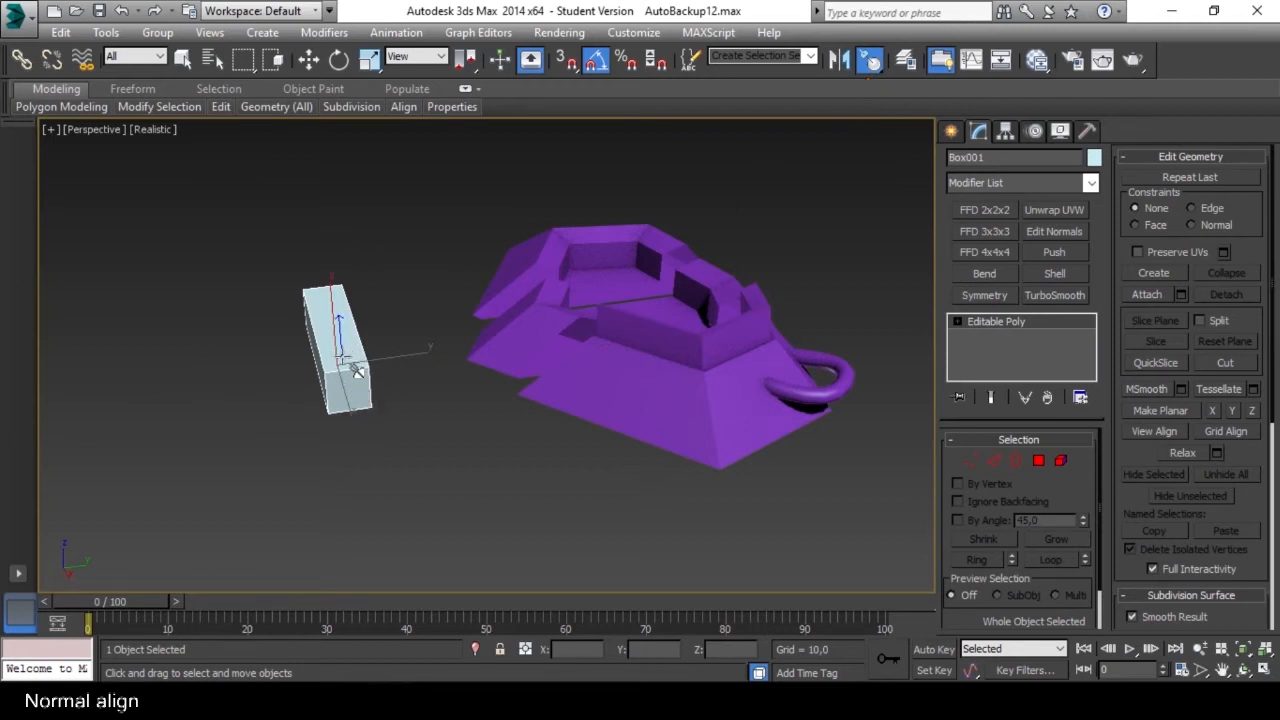
{"action": "scroll", "coordinate": [355, 370], "scroll_direction": "up", "scroll_amount": 5}
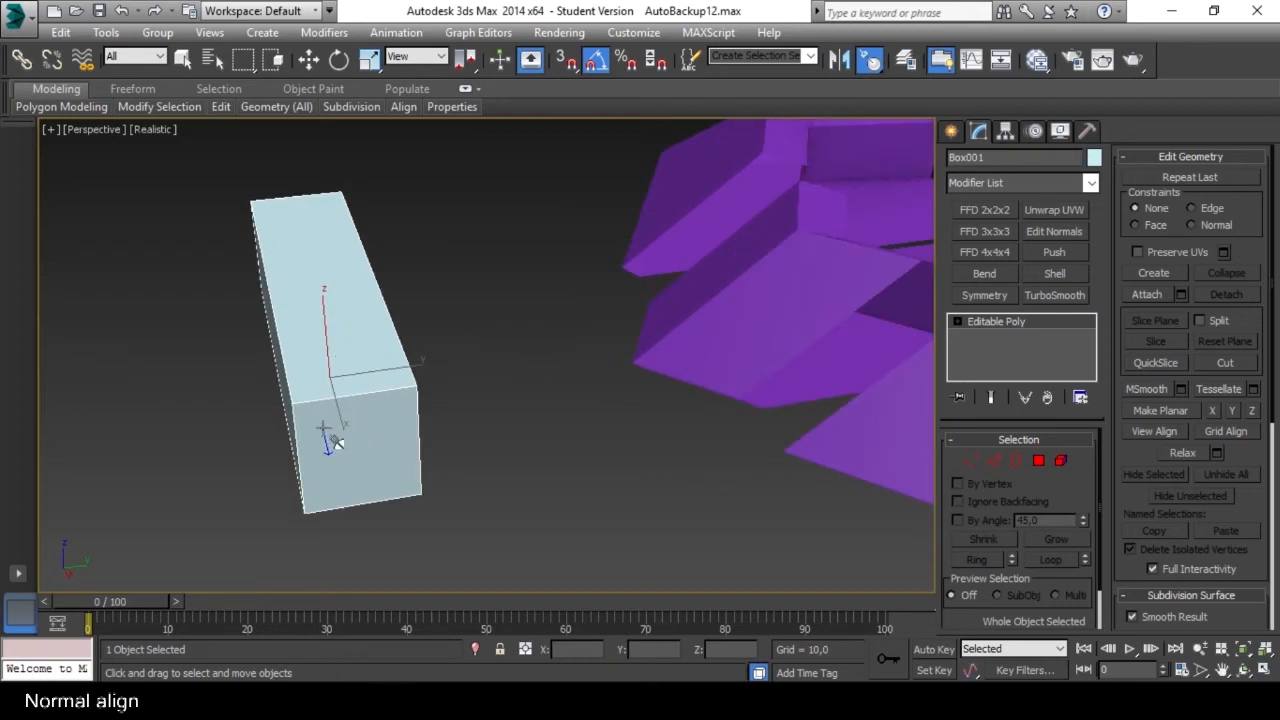
{"action": "middle_click_drag", "start_coordinate": [335, 398], "coordinate": [393, 410], "text": "alt"}
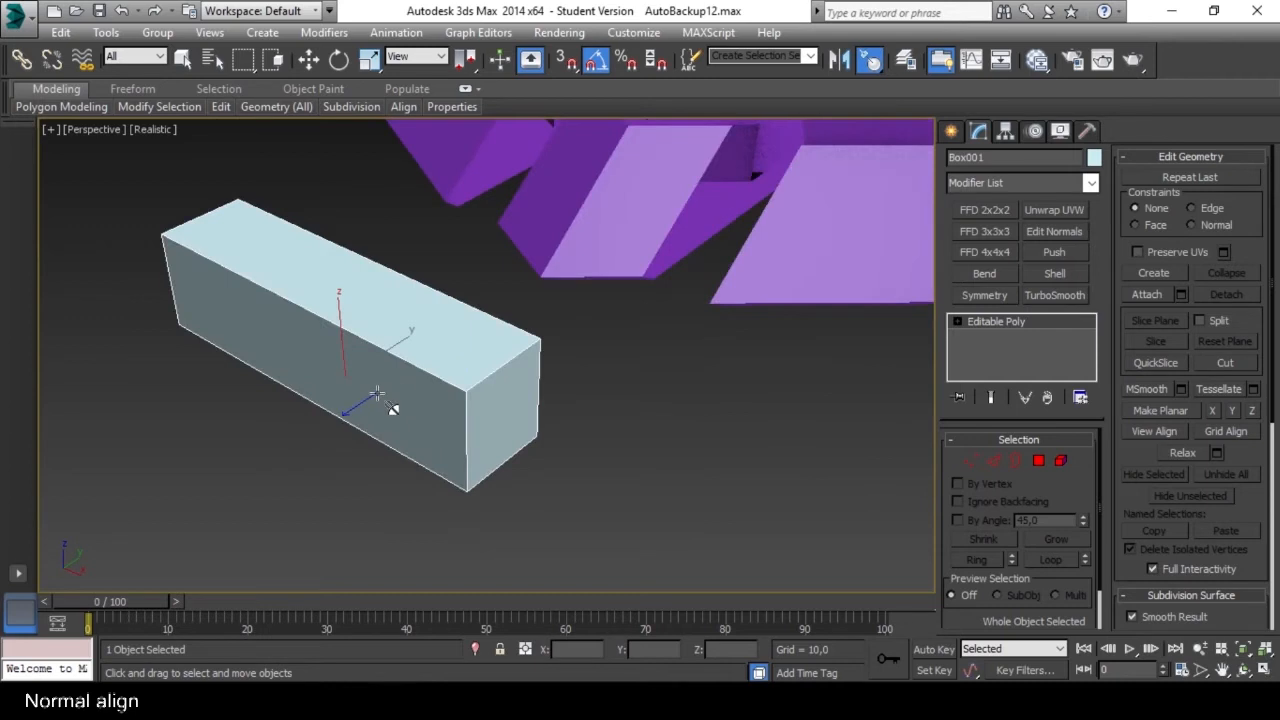
{"action": "middle_click_drag", "start_coordinate": [512, 422], "coordinate": [401, 399], "text": "alt"}
{"action": "scroll", "coordinate": [362, 405], "scroll_direction": "down", "scroll_amount": 5}
{"action": "scroll", "coordinate": [357, 405], "scroll_direction": "up", "scroll_amount": 3}
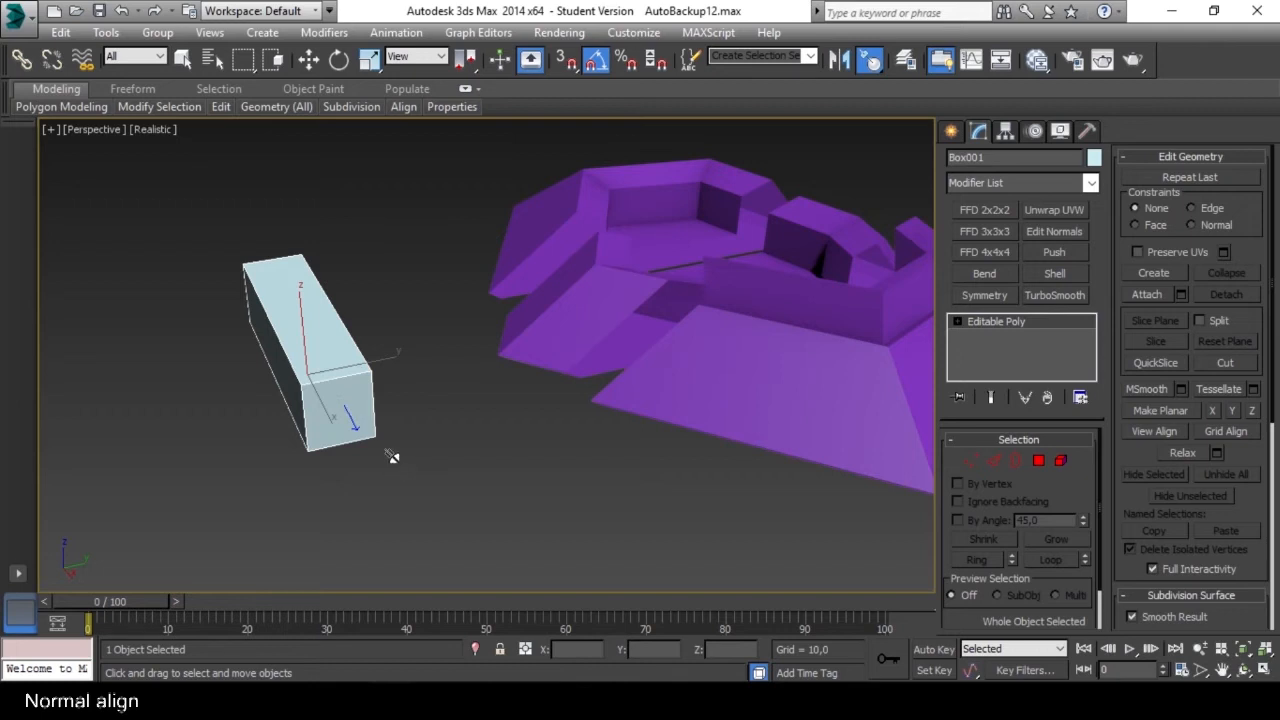
{"action": "middle_click_drag", "start_coordinate": [568, 471], "coordinate": [530, 465]}
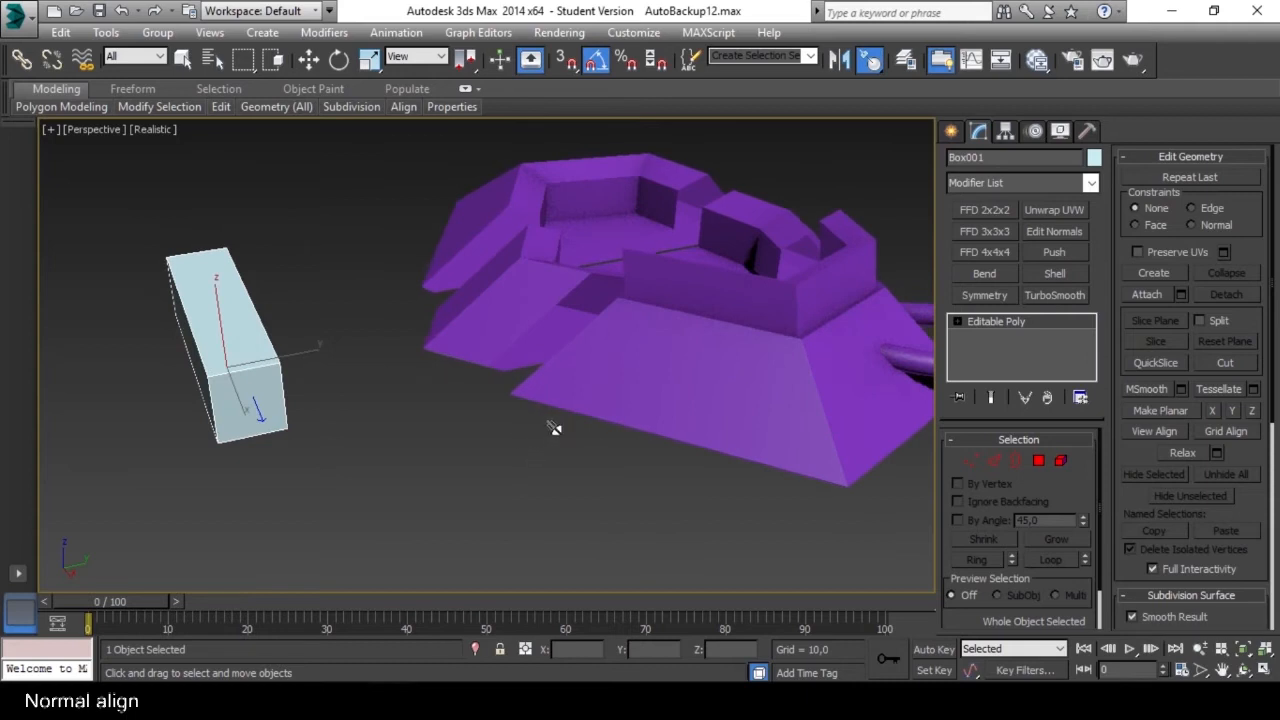
{"action": "left_click", "coordinate": [677, 372]}
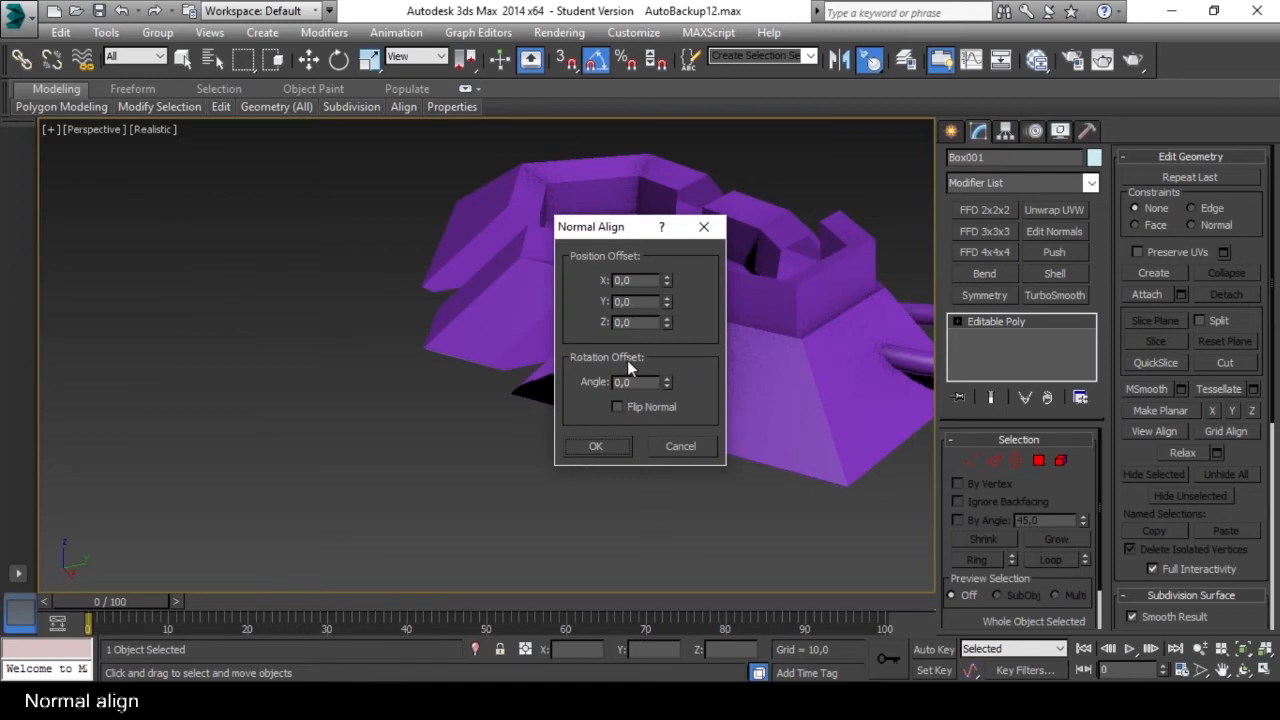
Try out rotation and position offsets for the aligned box, reset them to 0,0 and accept the alignment.
{"action": "left_click_drag", "start_coordinate": [620, 228], "coordinate": [383, 223]}
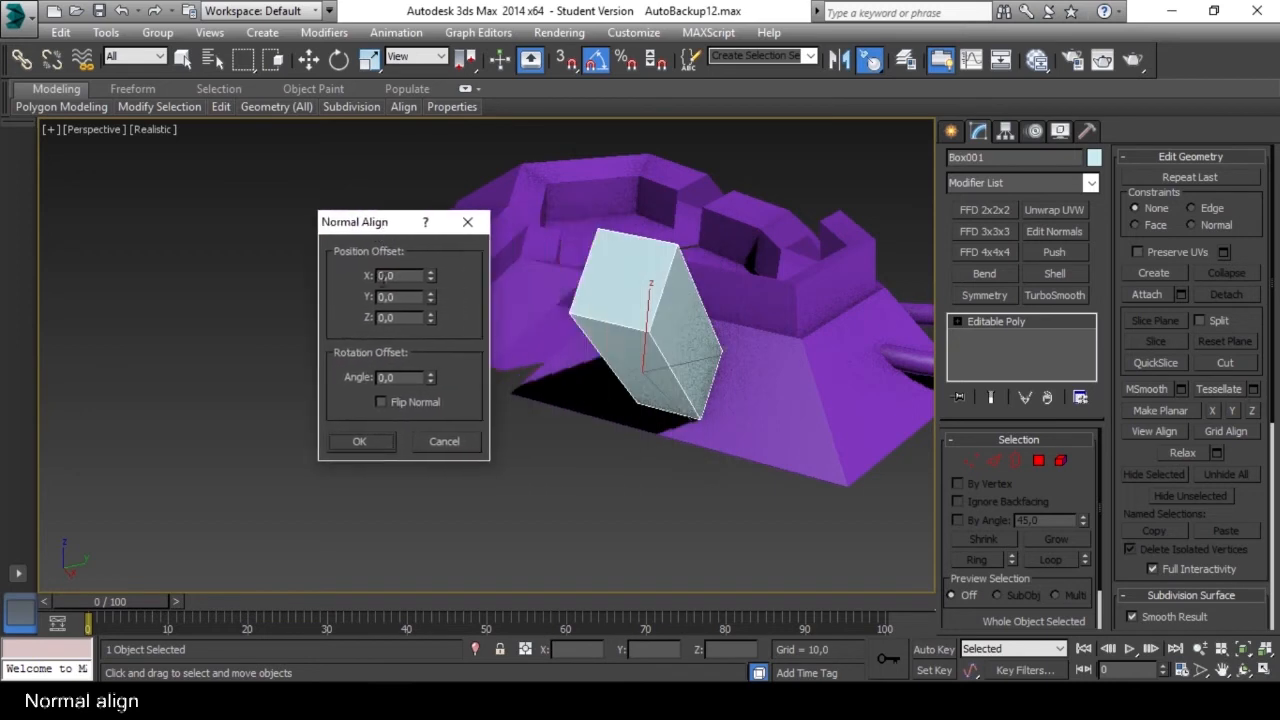
{"action": "mouse_move", "coordinate": [432, 378]}
{"action": "left_mouse_down"}
{"action": "mouse_move", "coordinate": [439, 262]}
{"action": "mouse_move", "coordinate": [450, 377]}
{"action": "left_mouse_up"}
{"action": "left_click_drag", "start_coordinate": [433, 277], "coordinate": [434, 289]}
{"action": "right_click", "coordinate": [434, 289]}
{"action": "left_click_drag", "start_coordinate": [430, 319], "coordinate": [463, 612]}
{"action": "right_click", "coordinate": [463, 612]}
{"action": "left_click", "coordinate": [360, 443]}
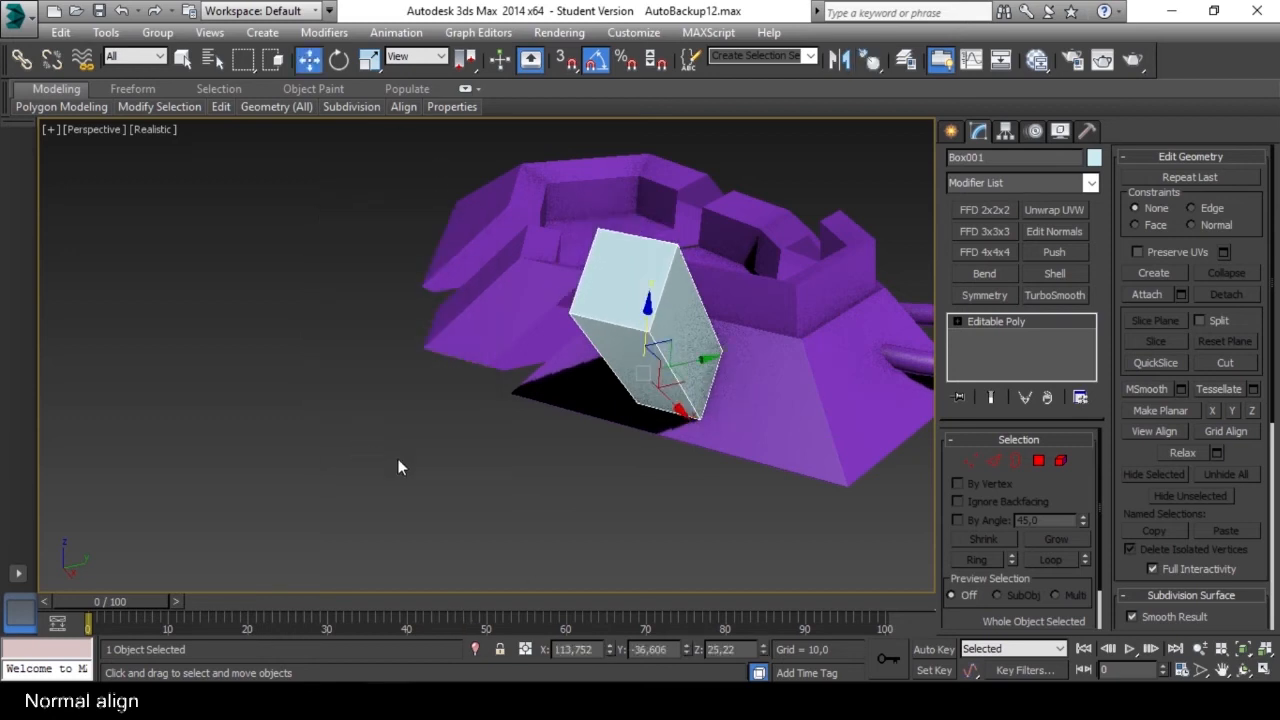
Isolate the aligned box, delete the end polygon that touches the ring and leave isolation.
{"action": "middle_click_drag", "start_coordinate": [708, 430], "coordinate": [528, 455], "text": "alt"}
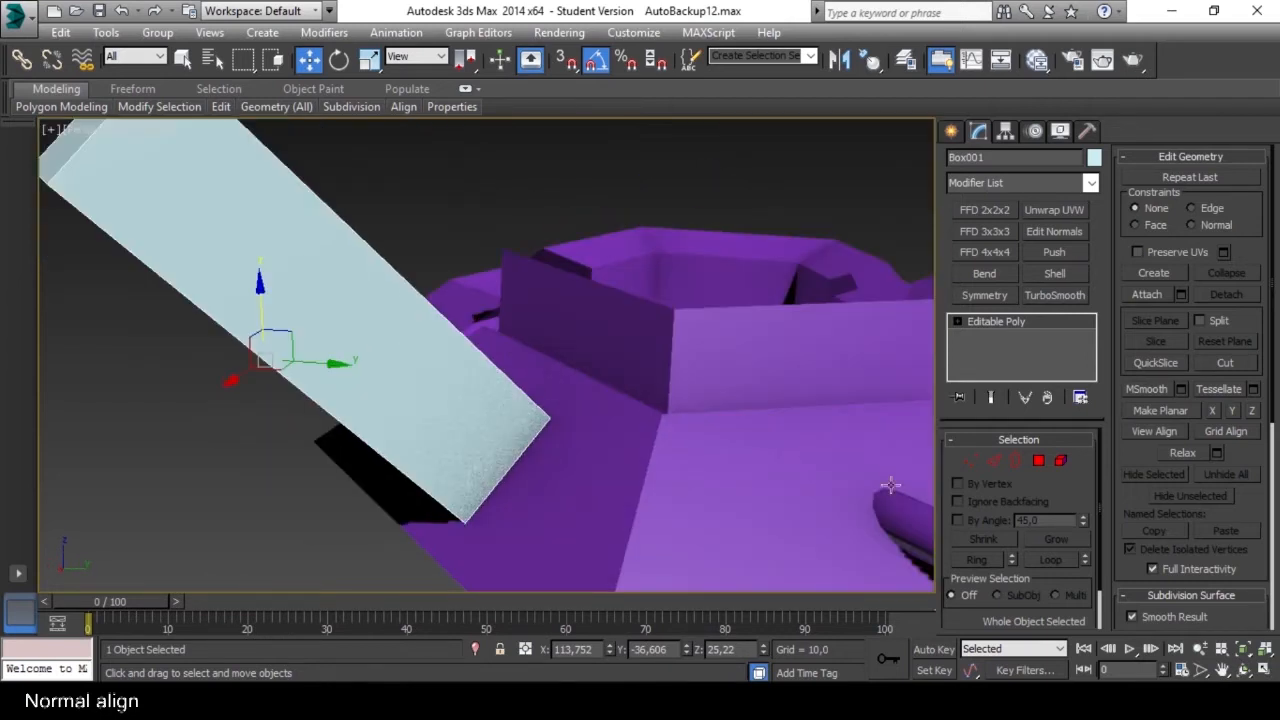
{"action": "key", "text": "4"}
{"action": "left_click", "coordinate": [451, 416]}
{"action": "key", "text": "4"}
{"action": "key", "text": "alt+q"}
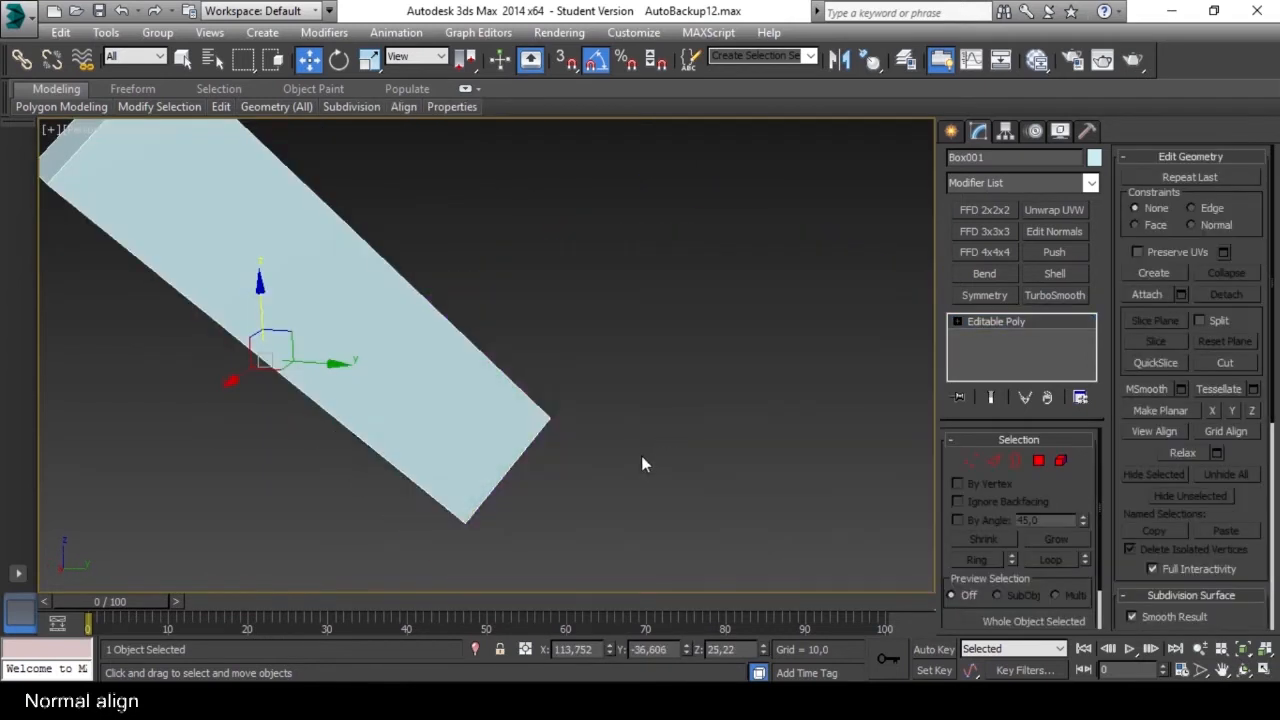
{"action": "middle_click_drag", "start_coordinate": [641, 455], "coordinate": [560, 452], "text": "alt"}
{"action": "key", "text": "4"}
{"action": "left_click", "coordinate": [507, 455]}
{"action": "key", "text": "Delete"}
{"action": "scroll", "coordinate": [540, 470], "scroll_direction": "down", "scroll_amount": 3}
{"action": "key", "text": "4"}
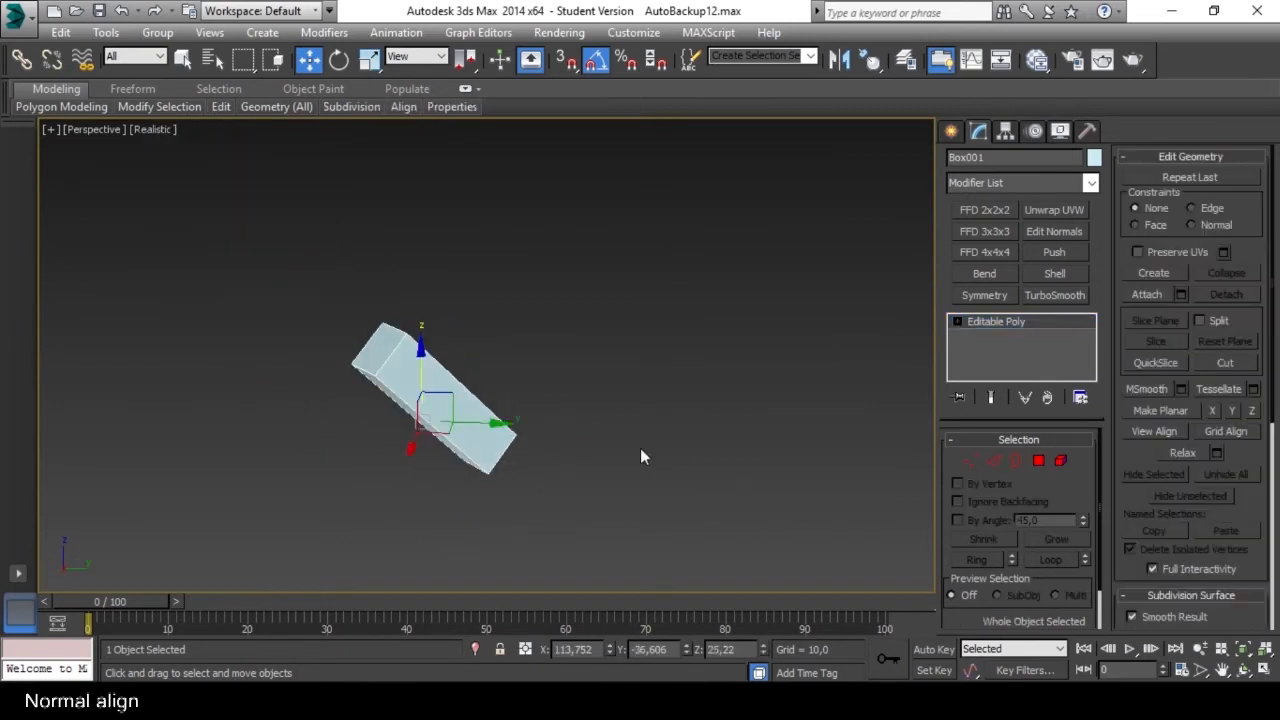
{"action": "key", "text": "alt+q"}
Attach the aligned box to the ring's Editable Poly and leave the Attach command.
{"action": "left_click", "coordinate": [625, 472]}
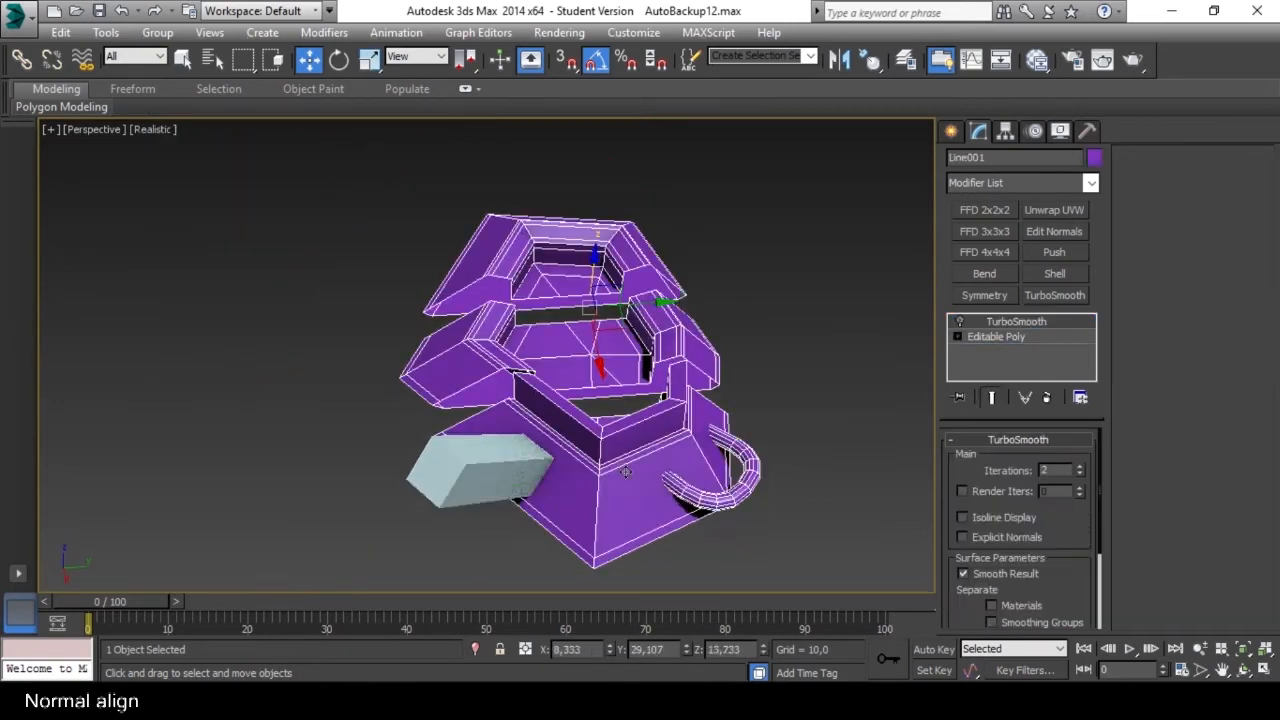
{"action": "left_click", "coordinate": [996, 336]}
{"action": "left_click", "coordinate": [1061, 460]}
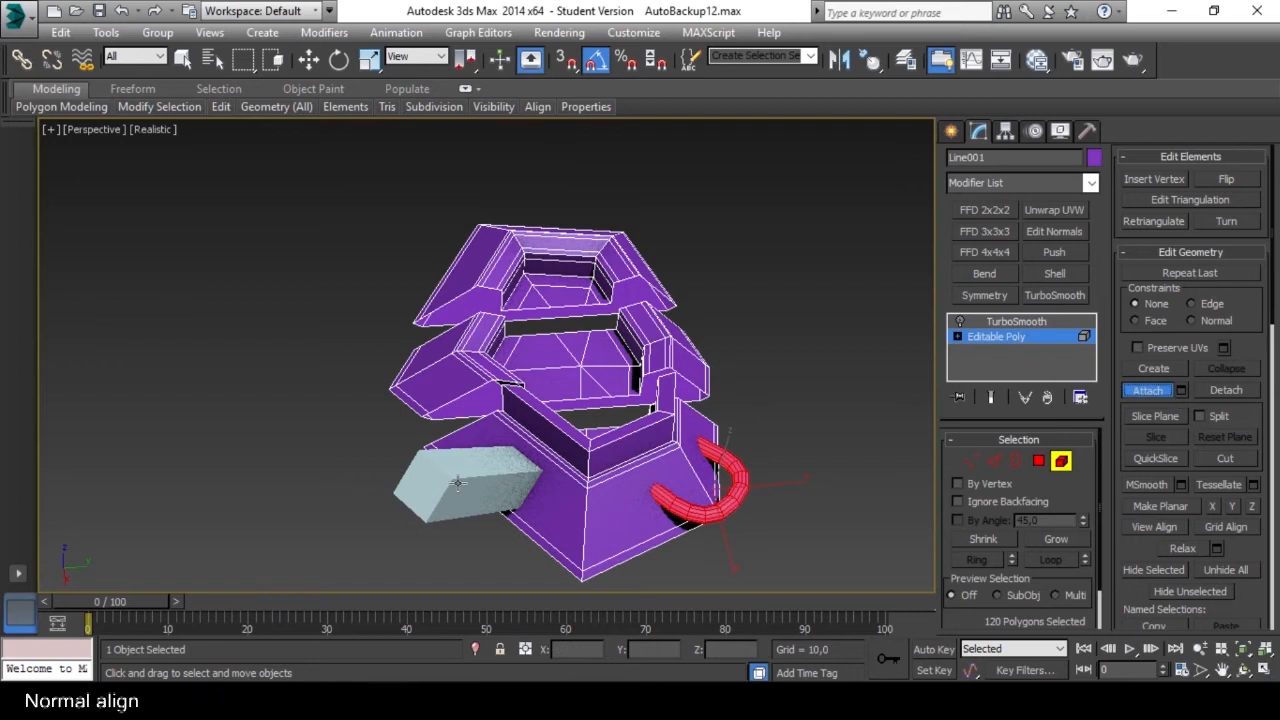
{"action": "left_click", "coordinate": [457, 483]}
{"action": "left_click", "coordinate": [1147, 390]}
{"action": "left_click", "coordinate": [1061, 460]}
{"action": "left_click", "coordinate": [859, 445]}
Select the rear ring segment as an element, detach it as a separate object and leave Element level.
{"action": "middle_click_drag", "start_coordinate": [570, 450], "coordinate": [657, 388], "text": "alt"}
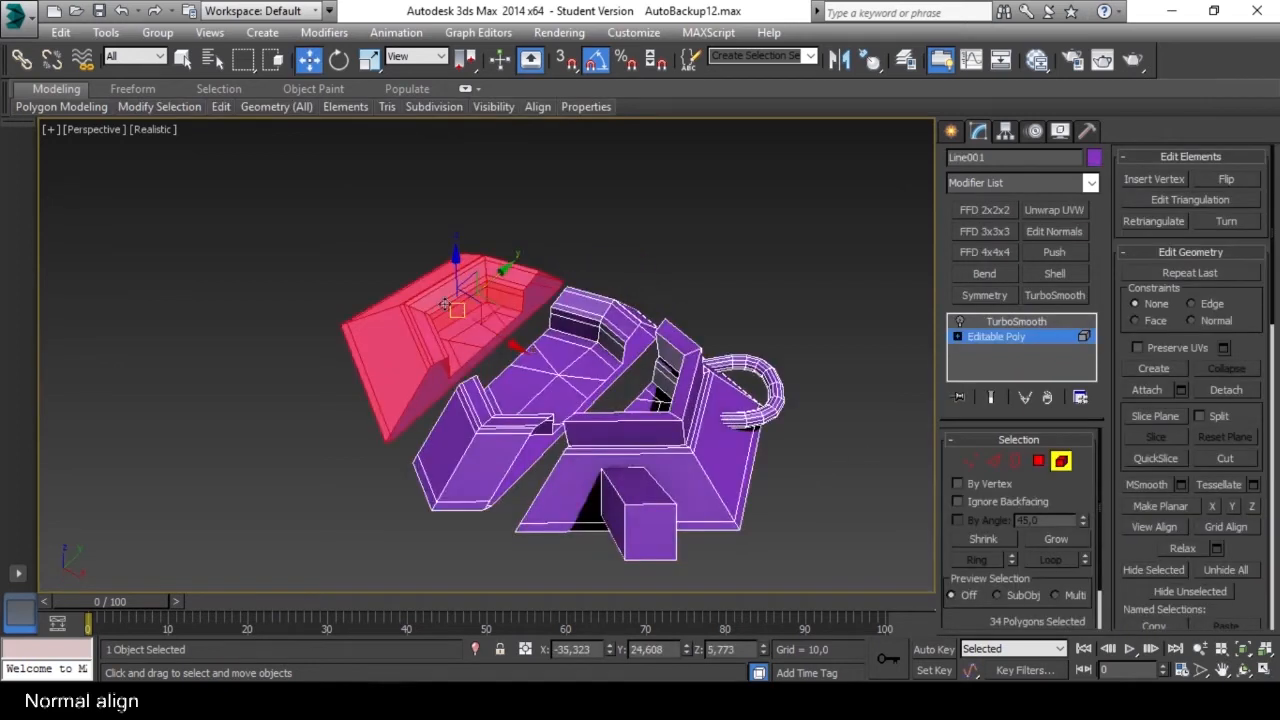
{"action": "middle_click_drag", "start_coordinate": [445, 305], "coordinate": [549, 313]}
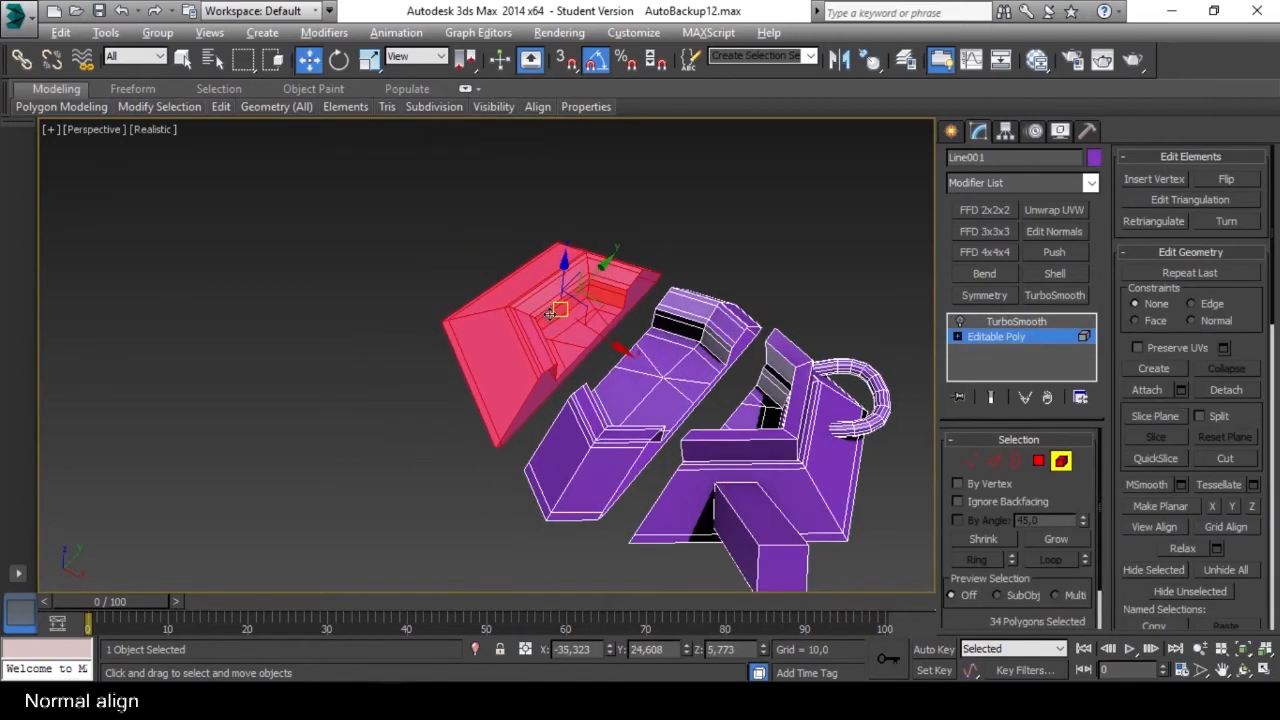
{"action": "left_click", "coordinate": [1221, 389]}
{"action": "left_click", "coordinate": [701, 365]}
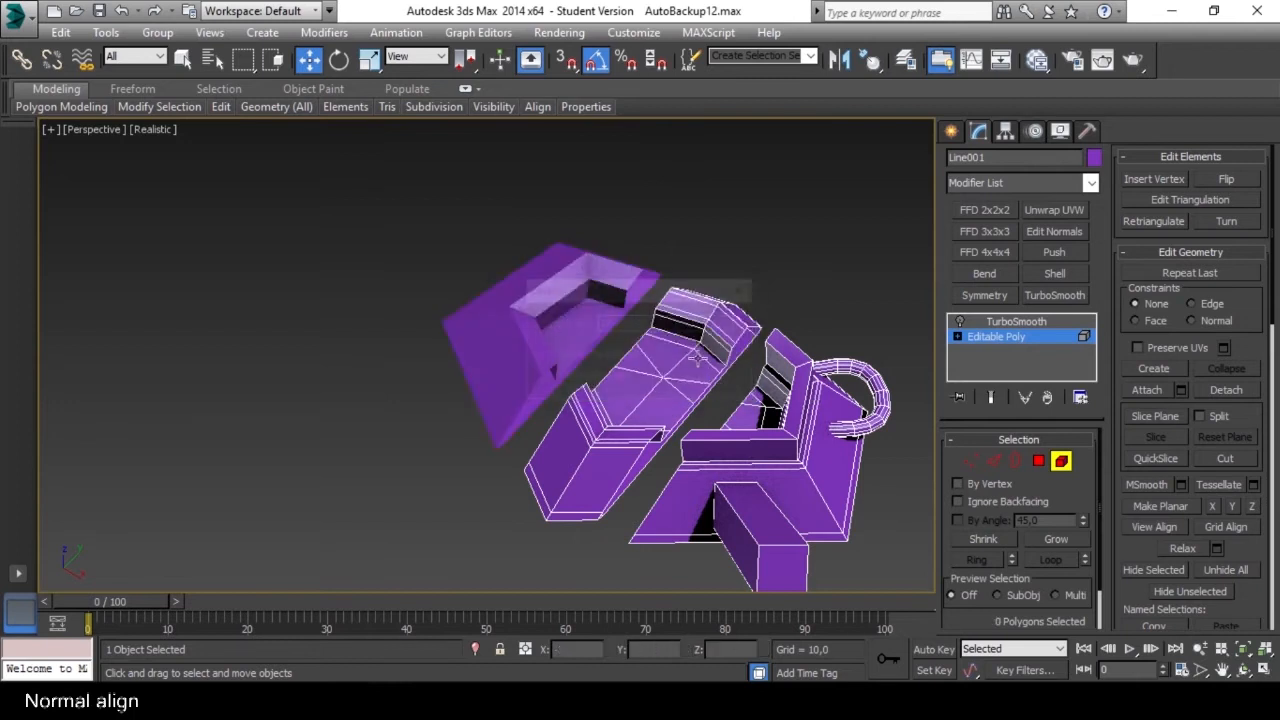
{"action": "left_click", "coordinate": [1062, 465]}
Select the detached rear segment, center its pivot on the object and isolate it.
{"action": "middle_click_drag", "start_coordinate": [785, 345], "coordinate": [685, 351], "text": "alt"}
{"action": "left_click", "coordinate": [604, 254]}
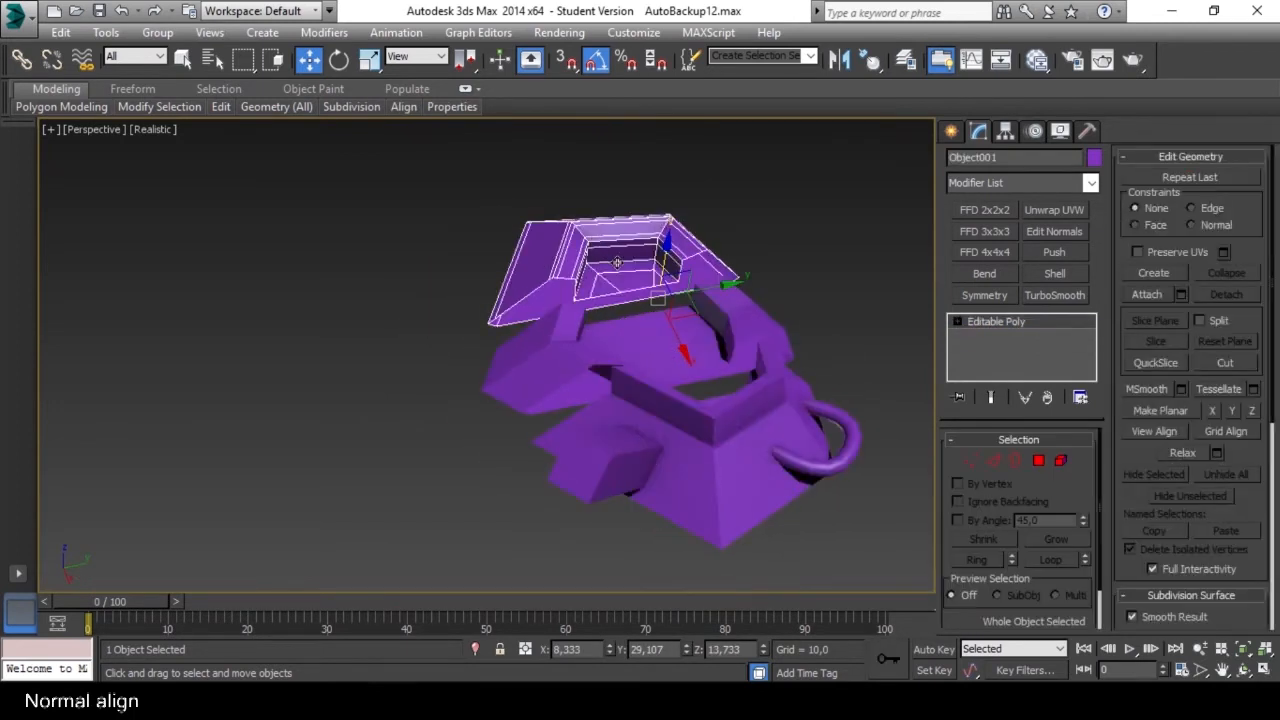
{"action": "key", "text": "alt+c"}
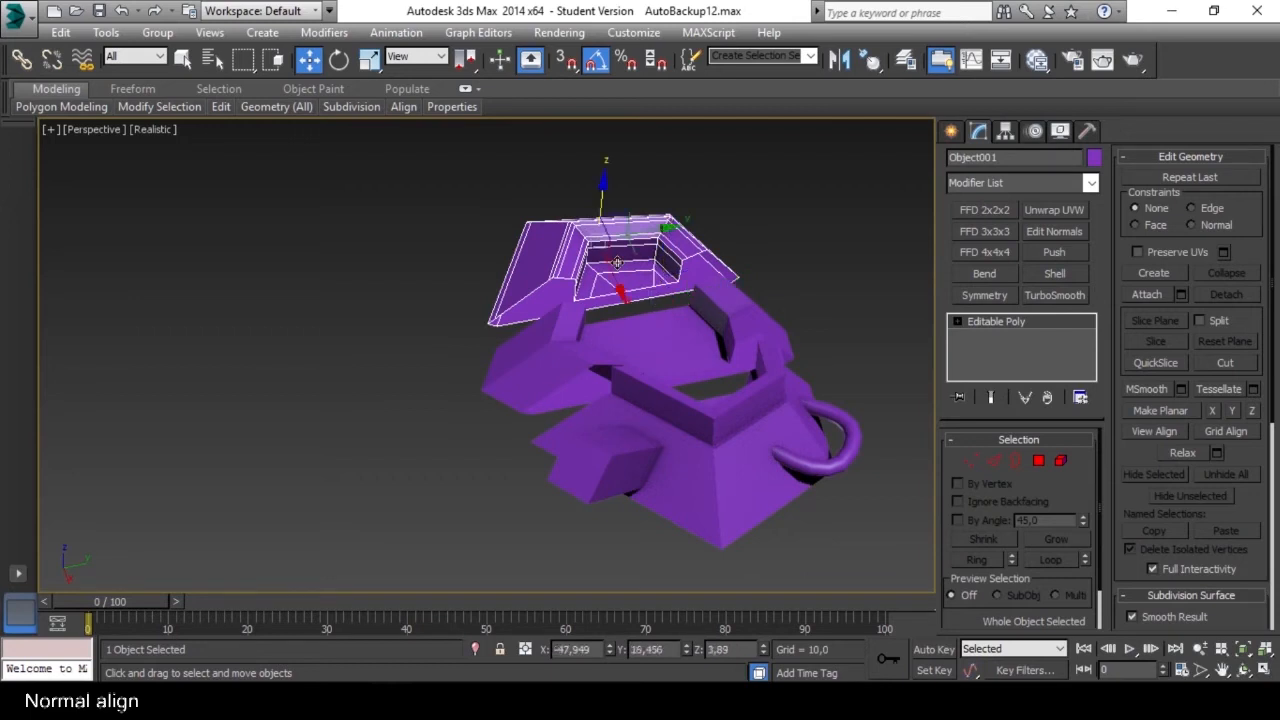
{"action": "key", "text": "alt+q"}
Move the isolated segment along X to about -3,1 and deselect it.
{"action": "middle_click_drag", "start_coordinate": [693, 304], "coordinate": [672, 320], "text": "alt"}
{"action": "left_click_drag", "start_coordinate": [625, 304], "coordinate": [657, 375]}
{"action": "middle_click_drag", "start_coordinate": [760, 400], "coordinate": [650, 355], "text": "alt"}
{"action": "left_click", "coordinate": [732, 393]}
Select the isolated segment and apply an FFD 2x2x2 modifier to it.
{"action": "scroll", "coordinate": [658, 329], "scroll_direction": "up", "scroll_amount": 5}
{"action": "left_click", "coordinate": [623, 319]}
{"action": "scroll", "coordinate": [646, 342], "scroll_direction": "down", "scroll_amount": 3}
{"action": "left_click", "coordinate": [990, 212]}
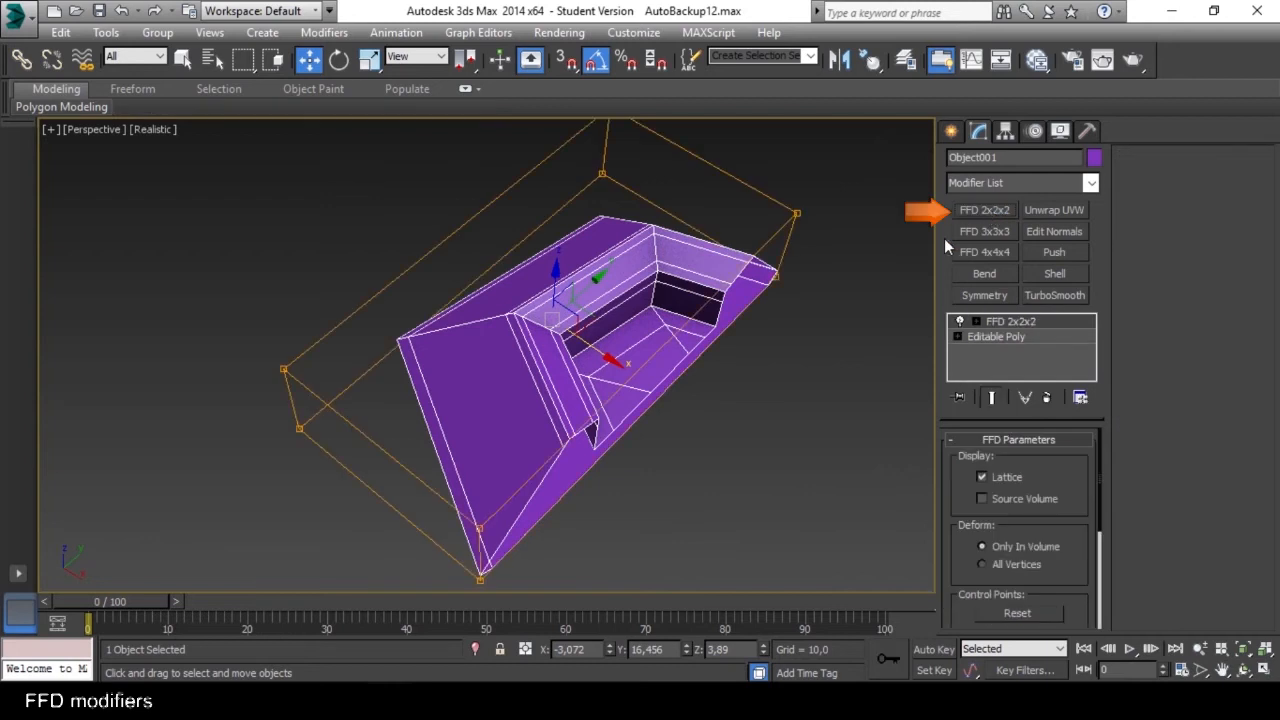
{"action": "middle_click_drag", "start_coordinate": [756, 333], "coordinate": [820, 300], "text": "alt"}
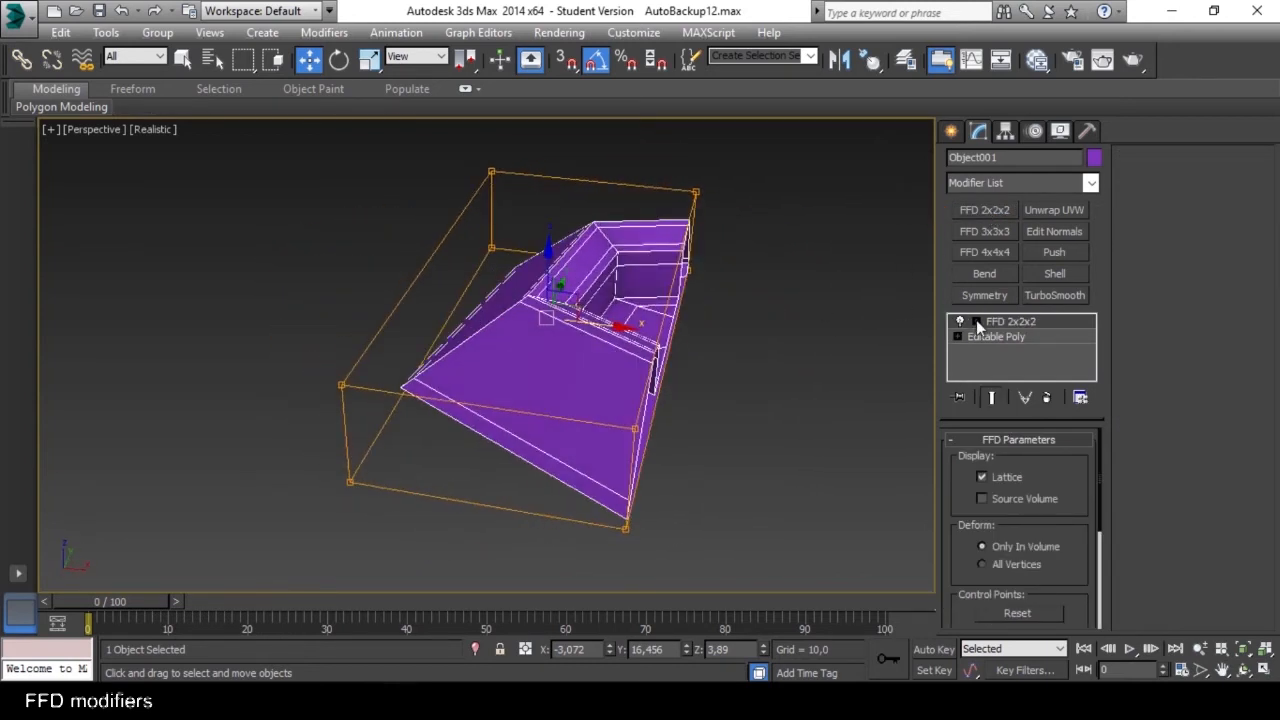
Enter the Control Points level of the FFD 2x2x2 modifier and move groups of lattice points to deform the rear segment.
{"action": "left_click", "coordinate": [977, 322]}
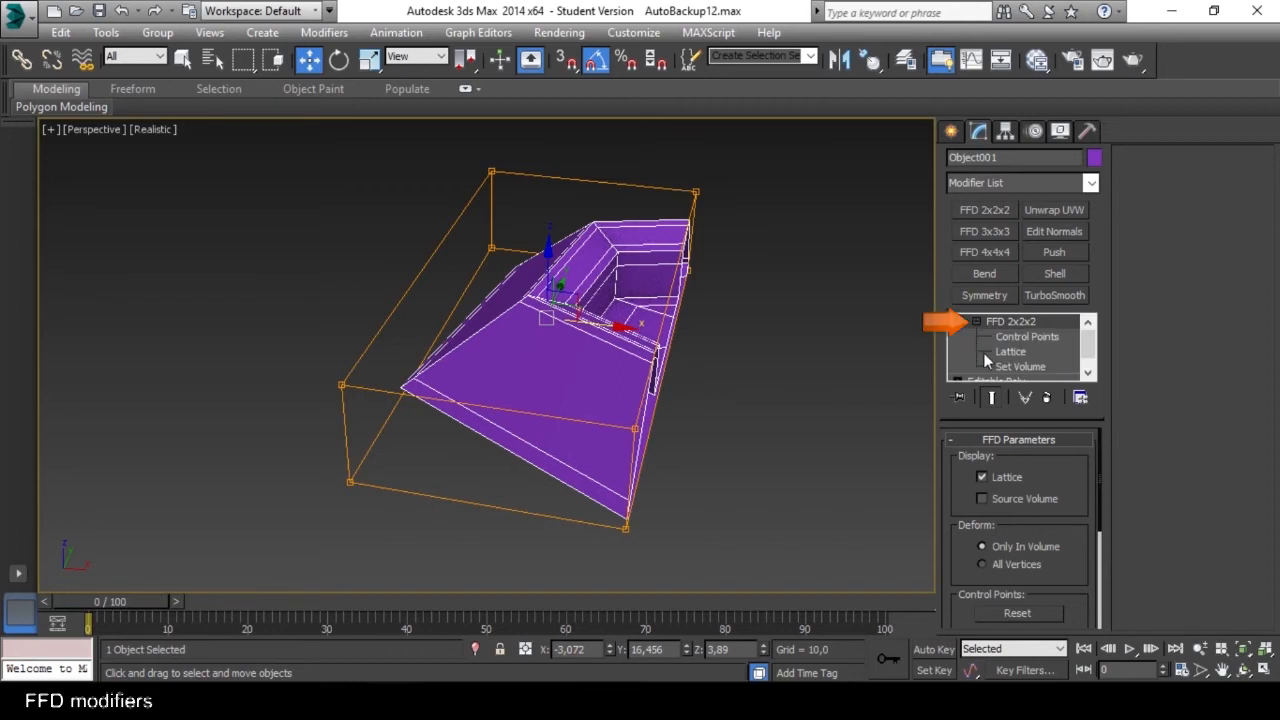
{"action": "left_click", "coordinate": [1027, 337]}
{"action": "middle_click_drag", "start_coordinate": [752, 359], "coordinate": [728, 345], "text": "alt"}
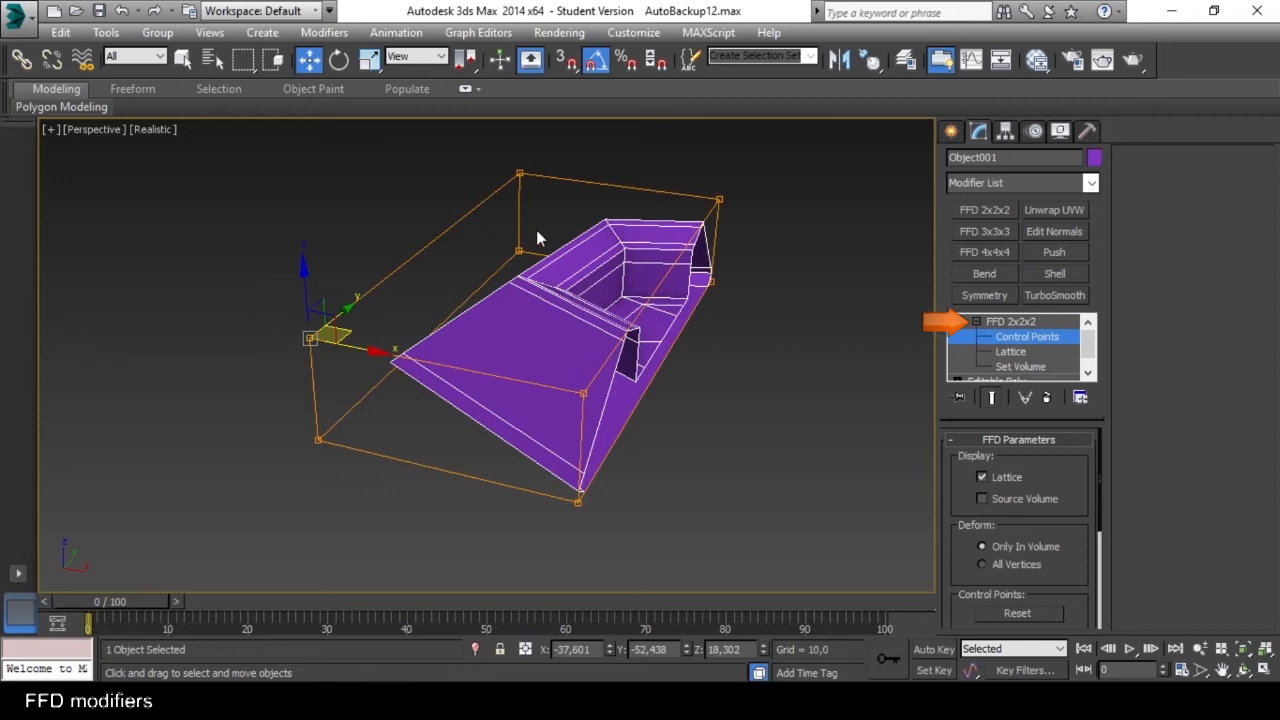
{"action": "left_click_drag", "start_coordinate": [487, 158], "coordinate": [529, 272]}
{"action": "left_click_drag", "start_coordinate": [356, 464], "coordinate": [356, 464]}
{"action": "middle_click_drag", "start_coordinate": [356, 464], "coordinate": [391, 434], "text": "alt"}
{"action": "left_click_drag", "start_coordinate": [372, 368], "coordinate": [287, 442]}
{"action": "middle_click_drag", "start_coordinate": [287, 442], "coordinate": [566, 432]}
{"action": "middle_click_drag", "start_coordinate": [566, 432], "coordinate": [672, 377], "text": "alt"}
{"action": "scroll", "coordinate": [672, 377], "scroll_direction": "down", "scroll_amount": 5}
{"action": "middle_click_drag", "start_coordinate": [462, 352], "coordinate": [500, 394], "text": "alt"}
{"action": "middle_click_drag", "start_coordinate": [450, 460], "coordinate": [501, 445], "text": "alt"}
{"action": "left_click_drag", "start_coordinate": [475, 456], "coordinate": [469, 549]}
{"action": "middle_click_drag", "start_coordinate": [469, 549], "coordinate": [615, 357], "text": "alt"}
{"action": "middle_click_drag", "start_coordinate": [578, 415], "coordinate": [568, 357], "text": "alt"}
{"action": "left_click_drag", "start_coordinate": [587, 340], "coordinate": [586, 368]}
{"action": "middle_click_drag", "start_coordinate": [586, 368], "coordinate": [612, 415], "text": "alt"}
{"action": "left_click_drag", "start_coordinate": [519, 427], "coordinate": [479, 424]}
{"action": "middle_click_drag", "start_coordinate": [479, 424], "coordinate": [401, 397], "text": "alt"}
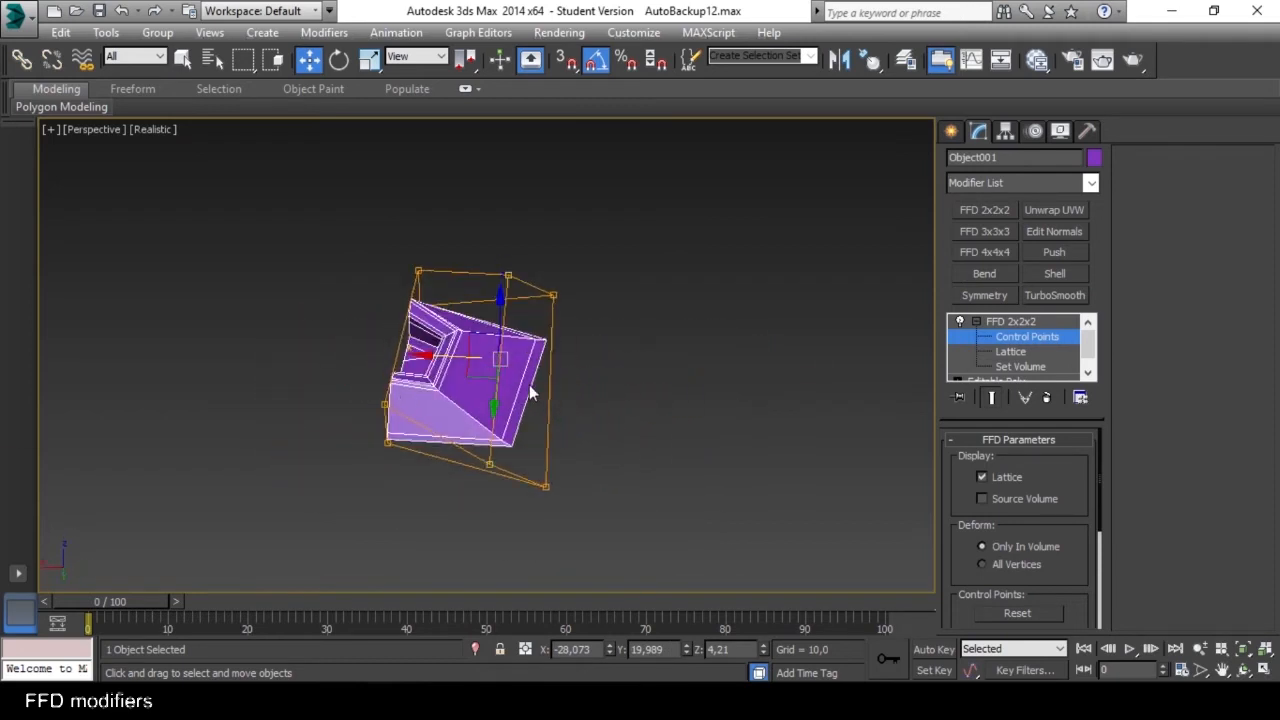
Leave the Control Points level and collapse the FFD 2x2x2 modifier into the Editable Poly.
{"action": "left_click", "coordinate": [1005, 334]}
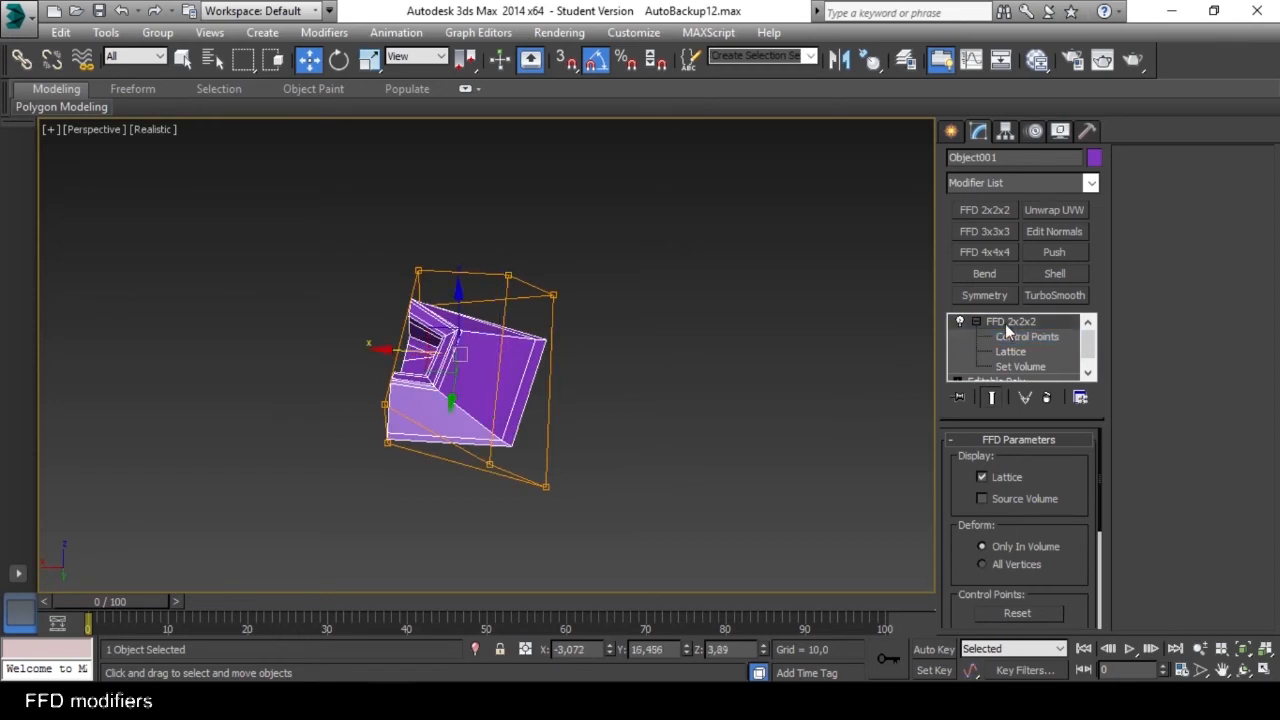
{"action": "right_click", "coordinate": [1006, 326]}
{"action": "left_click", "coordinate": [1035, 440]}
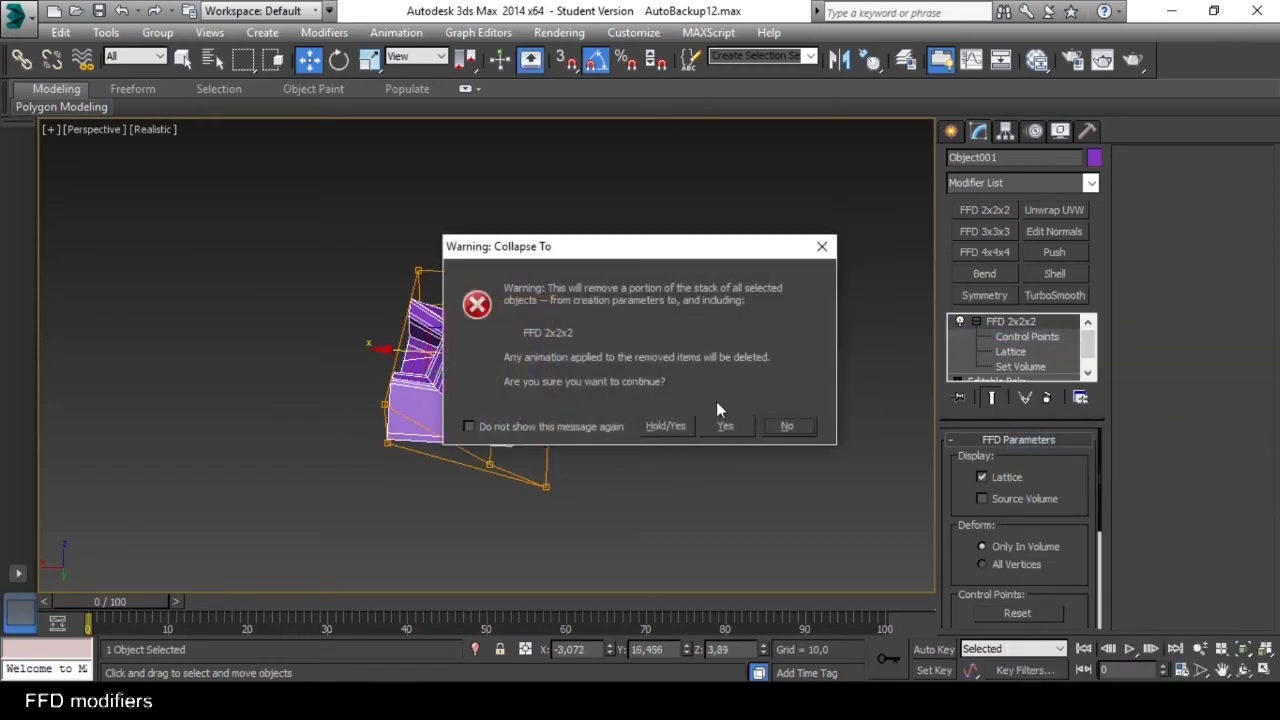
{"action": "left_click", "coordinate": [723, 425]}
{"action": "middle_click_drag", "start_coordinate": [677, 420], "coordinate": [586, 347], "text": "alt"}
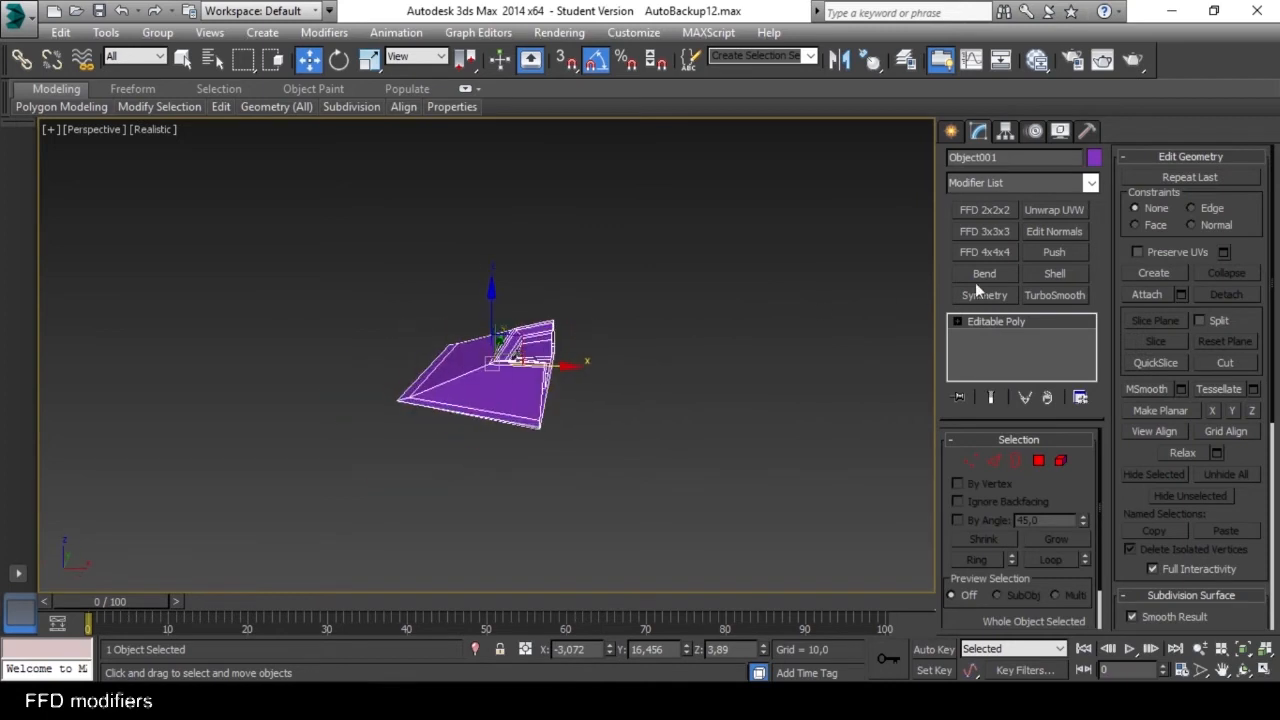
Apply an FFD 3x3x3 modifier to the segment and enter its Control Points level.
{"action": "left_click", "coordinate": [985, 231]}
{"action": "middle_click_drag", "start_coordinate": [683, 320], "coordinate": [670, 364], "text": "alt"}
{"action": "scroll", "coordinate": [670, 364], "scroll_direction": "up", "scroll_amount": 5}
{"action": "middle_click_drag", "start_coordinate": [503, 366], "coordinate": [586, 322]}
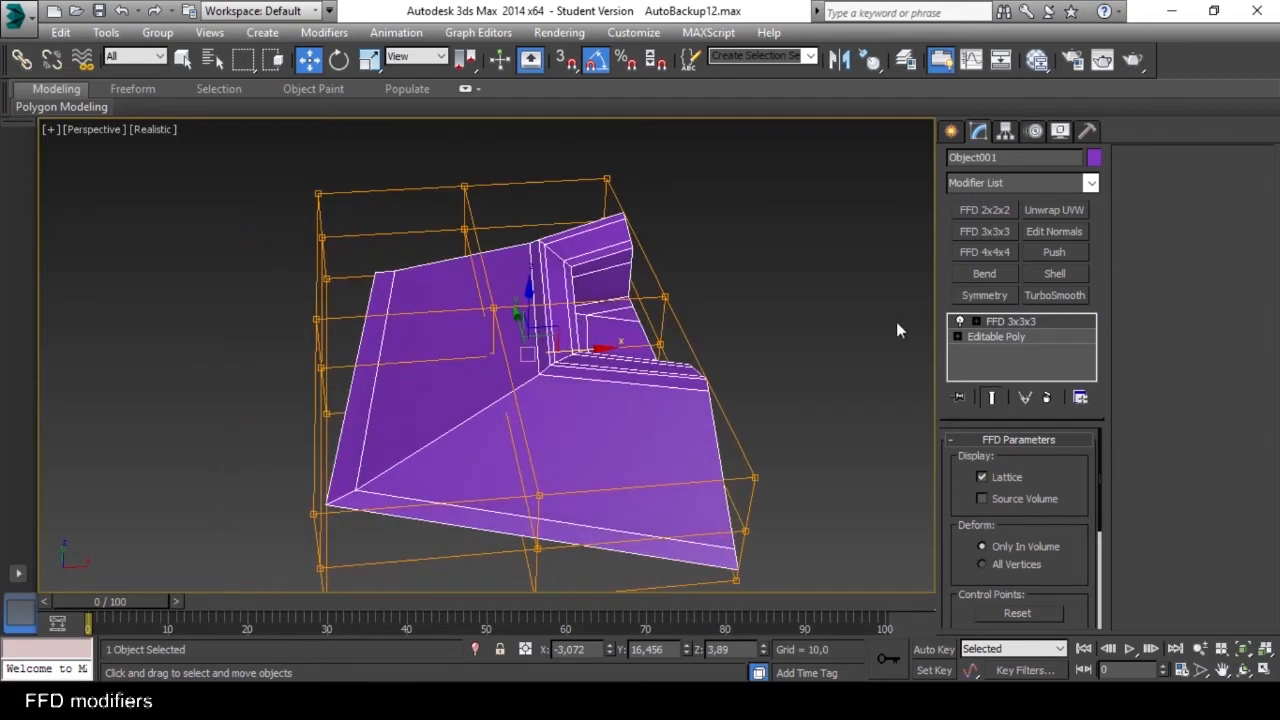
{"action": "left_click", "coordinate": [976, 321]}
{"action": "left_click", "coordinate": [1026, 337]}
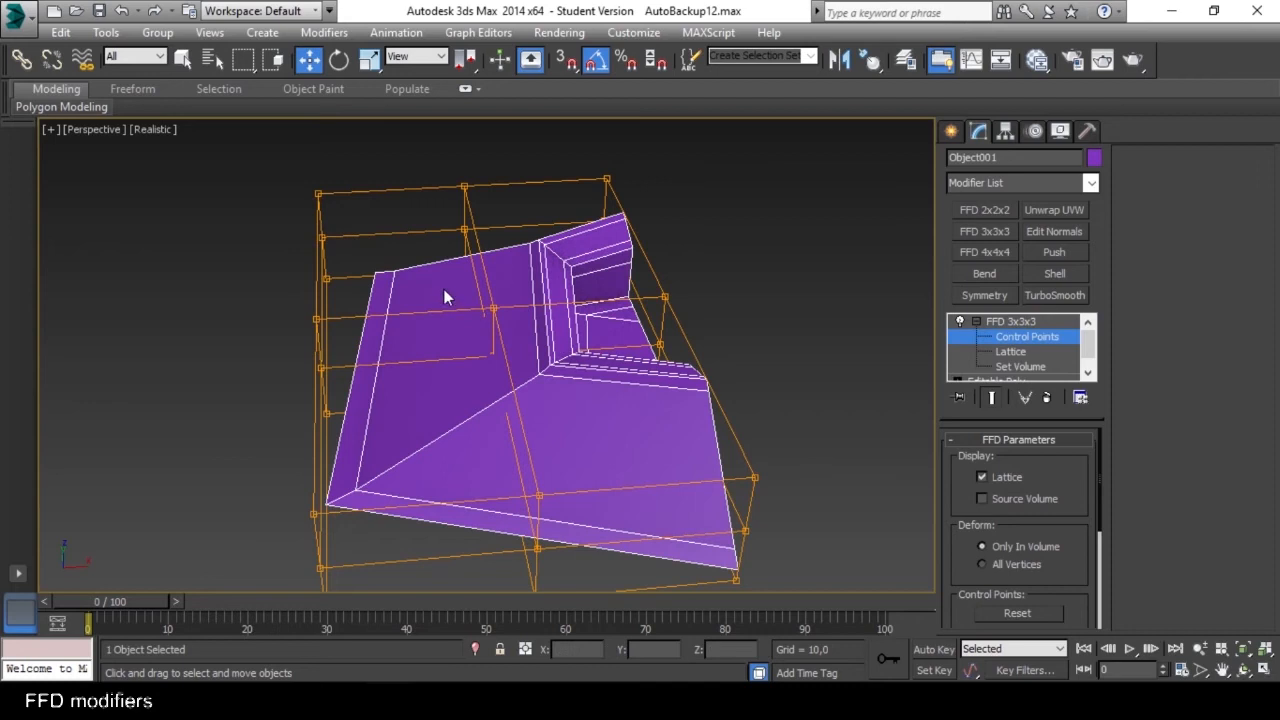
Select the middle groups of FFD 3x3x3 control points and move them to bend the segment.
{"action": "left_click_drag", "start_coordinate": [444, 290], "coordinate": [526, 437]}
{"action": "middle_click_drag", "start_coordinate": [522, 396], "coordinate": [447, 354], "text": "alt"}
{"action": "left_click_drag", "start_coordinate": [491, 287], "coordinate": [486, 190]}
{"action": "middle_click_drag", "start_coordinate": [486, 300], "coordinate": [640, 350], "text": "alt"}
{"action": "left_click_drag", "start_coordinate": [594, 285], "coordinate": [512, 408]}
{"action": "middle_click_drag", "start_coordinate": [512, 408], "coordinate": [491, 289], "text": "alt"}
{"action": "left_click_drag", "start_coordinate": [524, 262], "coordinate": [522, 144]}
{"action": "middle_click_drag", "start_coordinate": [397, 246], "coordinate": [606, 272], "text": "alt"}
{"action": "left_click_drag", "start_coordinate": [540, 352], "coordinate": [503, 440]}
{"action": "left_click_drag", "start_coordinate": [520, 337], "coordinate": [520, 303]}
{"action": "middle_click_drag", "start_coordinate": [520, 303], "coordinate": [370, 325], "text": "alt"}
Collapse the FFD 3x3x3 modifier into the Editable Poly and add a TurboSmooth modifier to the segment.
{"action": "right_click", "coordinate": [996, 324]}
{"action": "left_click", "coordinate": [1057, 446]}
{"action": "left_click", "coordinate": [640, 433]}
{"action": "middle_click_drag", "start_coordinate": [640, 420], "coordinate": [690, 410], "text": "alt"}
{"action": "left_click", "coordinate": [1049, 299]}
{"action": "middle_click_drag", "start_coordinate": [933, 425], "coordinate": [760, 330], "text": "alt"}
Apply an FFD 3x3x3 modifier above TurboSmooth and move its control points to deform the smoothed segment.
{"action": "left_click", "coordinate": [985, 231]}
{"action": "middle_click_drag", "start_coordinate": [580, 380], "coordinate": [612, 338], "text": "alt"}
{"action": "left_click", "coordinate": [976, 321]}
{"action": "left_click", "coordinate": [1005, 338]}
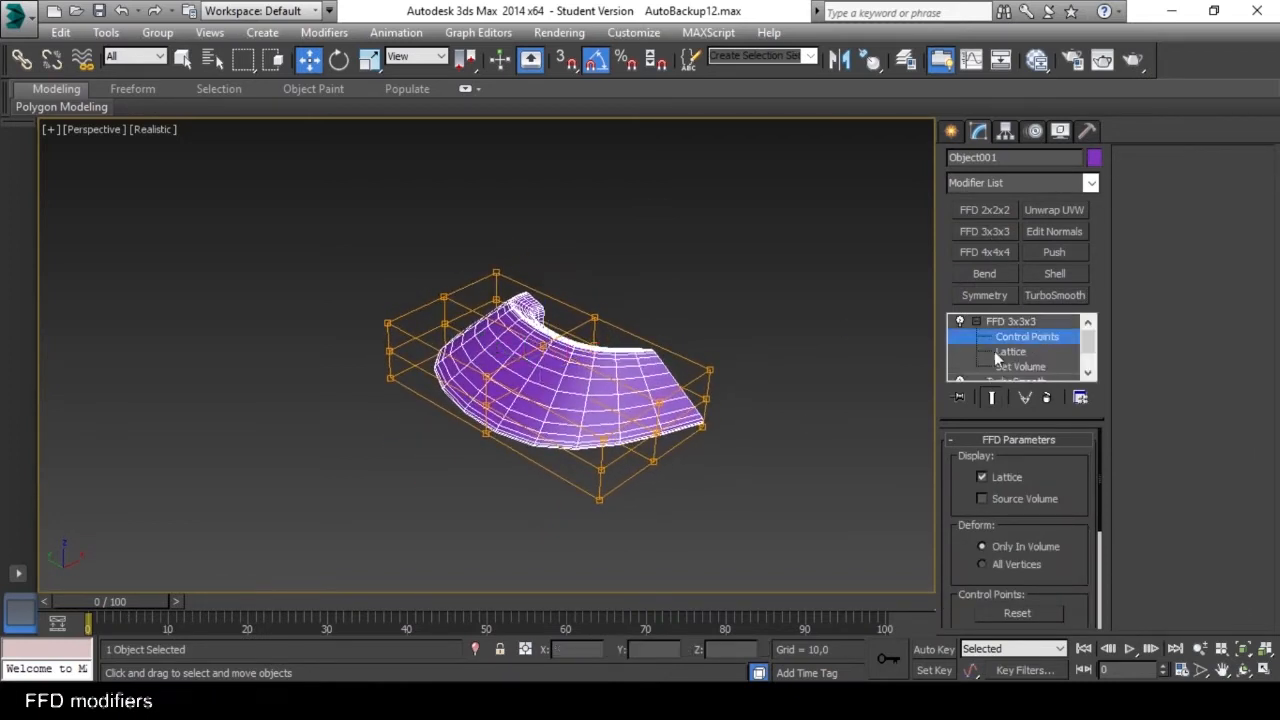
{"action": "middle_click_drag", "start_coordinate": [560, 420], "coordinate": [610, 393]}
{"action": "left_click_drag", "start_coordinate": [562, 325], "coordinate": [517, 443]}
{"action": "middle_click_drag", "start_coordinate": [517, 443], "coordinate": [770, 392], "text": "alt"}
{"action": "left_click_drag", "start_coordinate": [547, 303], "coordinate": [551, 271]}
{"action": "middle_click_drag", "start_coordinate": [551, 290], "coordinate": [560, 400], "text": "alt"}
Go down to the Editable Poly level beneath TurboSmooth and FFD 3x3x3 and toggle the end result display.
{"action": "left_click_drag", "start_coordinate": [1093, 342], "coordinate": [1091, 337]}
{"action": "left_click", "coordinate": [977, 322]}
{"action": "middle_click_drag", "start_coordinate": [791, 369], "coordinate": [854, 357], "text": "alt"}
{"action": "left_click", "coordinate": [1006, 354]}
{"action": "key", "text": "ctrl+q"}
{"action": "key", "text": "ctrl+q"}
{"action": "middle_click_drag", "start_coordinate": [691, 379], "coordinate": [729, 406], "text": "alt"}
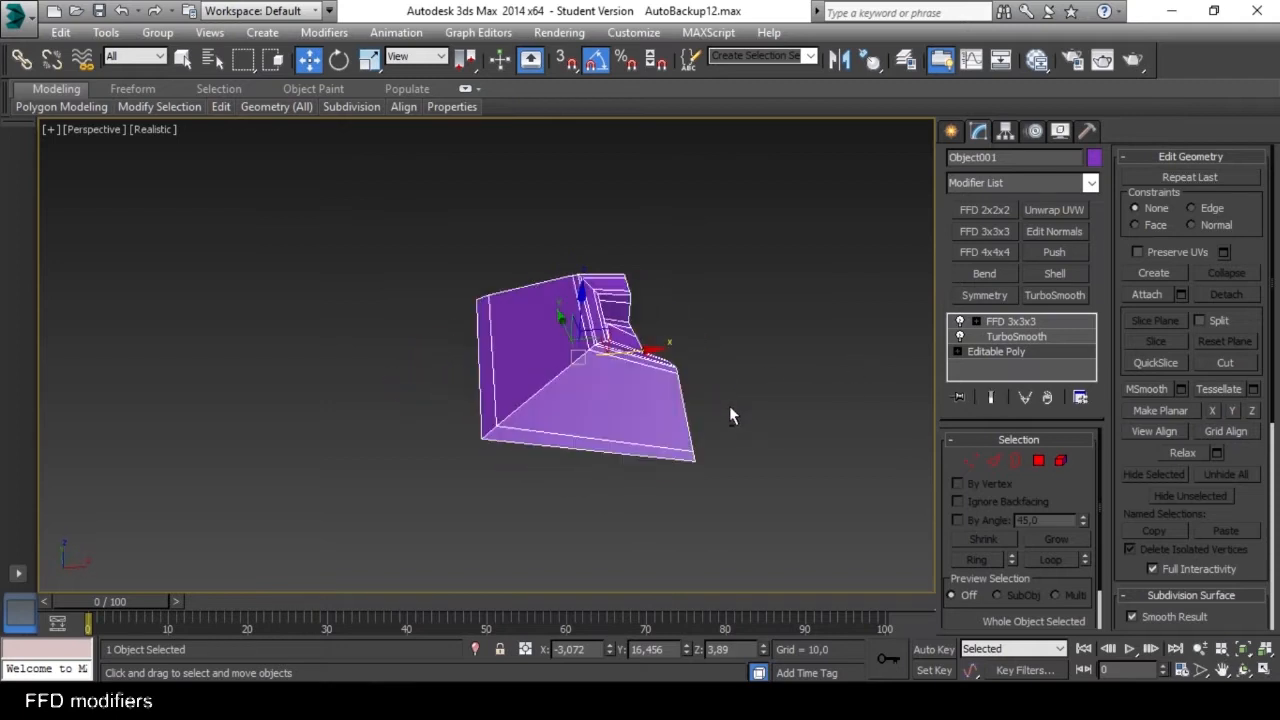
Insert two edge loops into the segment's base mesh, checking the smoothed end result after each one.
{"action": "key", "text": "alt+1"}
{"action": "left_click", "coordinate": [645, 409]}
{"action": "middle_click_drag", "start_coordinate": [645, 409], "coordinate": [604, 396], "text": "alt"}
{"action": "key", "text": "w"}
{"action": "key", "text": "ctrl+q"}
{"action": "key", "text": "ctrl+q"}
{"action": "key", "text": "alt+1"}
{"action": "left_click", "coordinate": [514, 411]}
{"action": "key", "text": "ctrl+q"}
{"action": "key", "text": "ctrl+q"}
{"action": "key", "text": "w"}
Deselect and reselect the deformed segment, turn on the edged faces display and zoom to the segment.
{"action": "middle_click_drag", "start_coordinate": [684, 392], "coordinate": [775, 392], "text": "alt"}
{"action": "left_click", "coordinate": [782, 368]}
{"action": "left_click", "coordinate": [717, 365]}
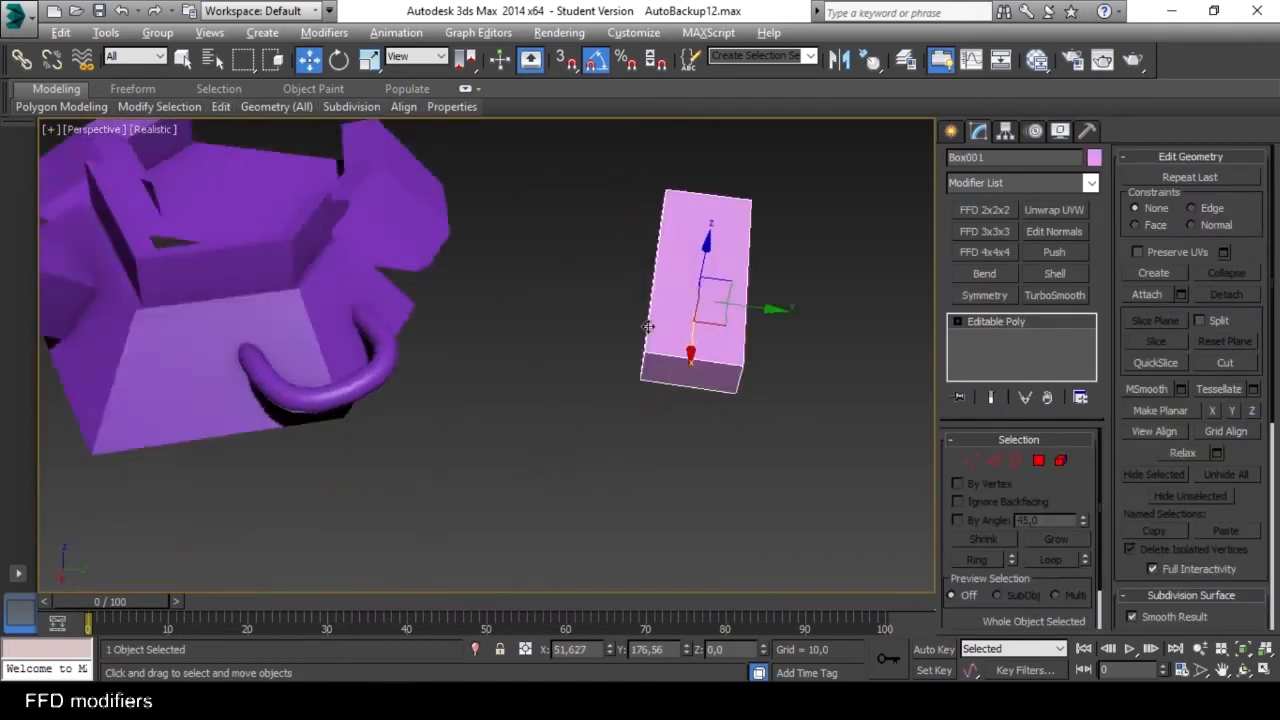
{"action": "middle_click_drag", "start_coordinate": [660, 380], "coordinate": [600, 349], "text": "alt"}
{"action": "key", "text": "F4"}
{"action": "key", "text": "z"}
{"action": "middle_click_drag", "start_coordinate": [573, 424], "coordinate": [622, 378], "text": "alt"}
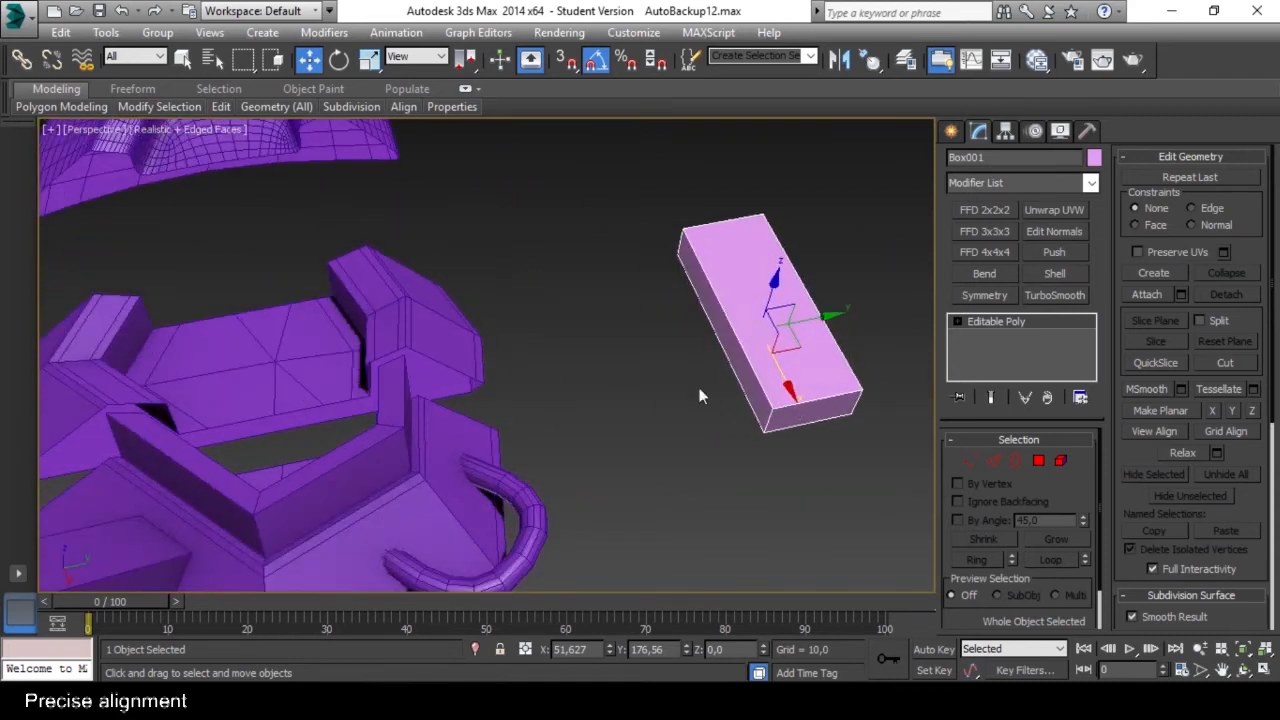
Turn on Affect Pivot Only for the pink box.
{"action": "middle_click_drag", "start_coordinate": [700, 396], "coordinate": [659, 410], "text": "alt"}
{"action": "scroll", "coordinate": [522, 256], "scroll_direction": "up", "scroll_amount": 4}
{"action": "scroll", "coordinate": [525, 268], "scroll_direction": "down", "scroll_amount": 5}
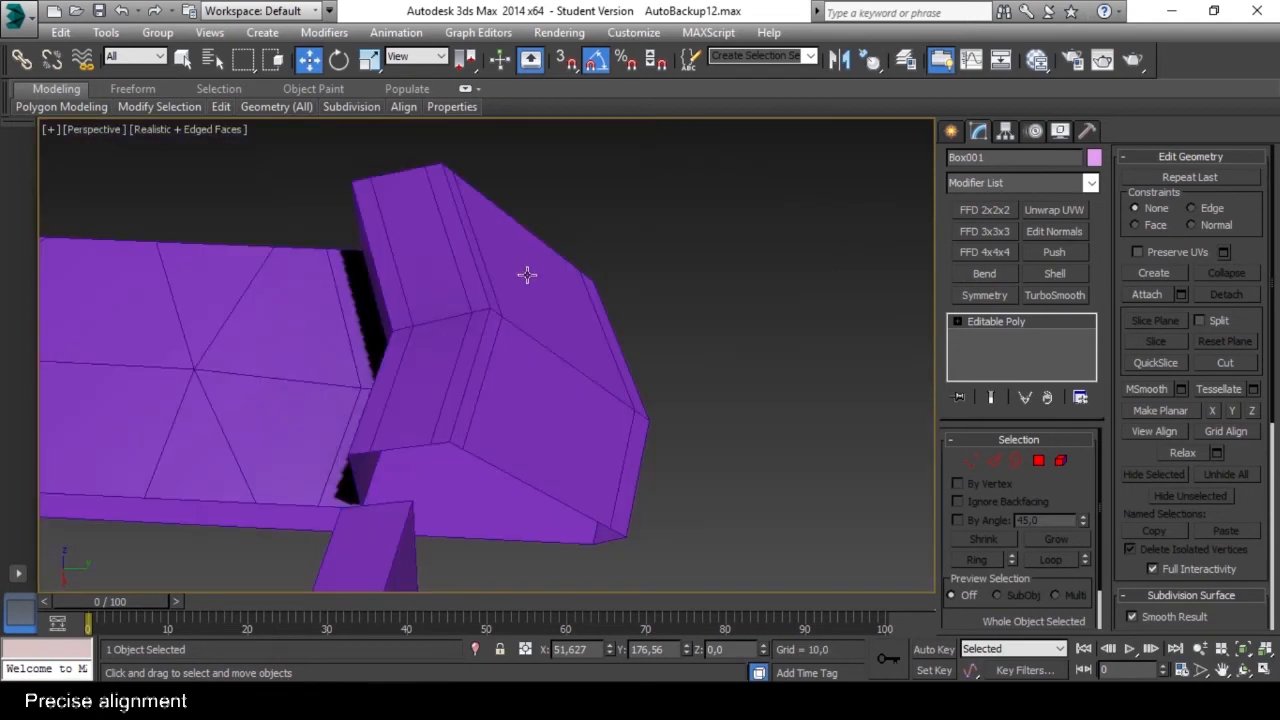
{"action": "scroll", "coordinate": [514, 312], "scroll_direction": "down", "scroll_amount": 6}
{"action": "middle_click_drag", "start_coordinate": [523, 310], "coordinate": [548, 292], "text": "alt"}
{"action": "scroll", "coordinate": [724, 376], "scroll_direction": "up", "scroll_amount": 3}
{"action": "middle_click_drag", "start_coordinate": [653, 363], "coordinate": [677, 351], "text": "alt"}
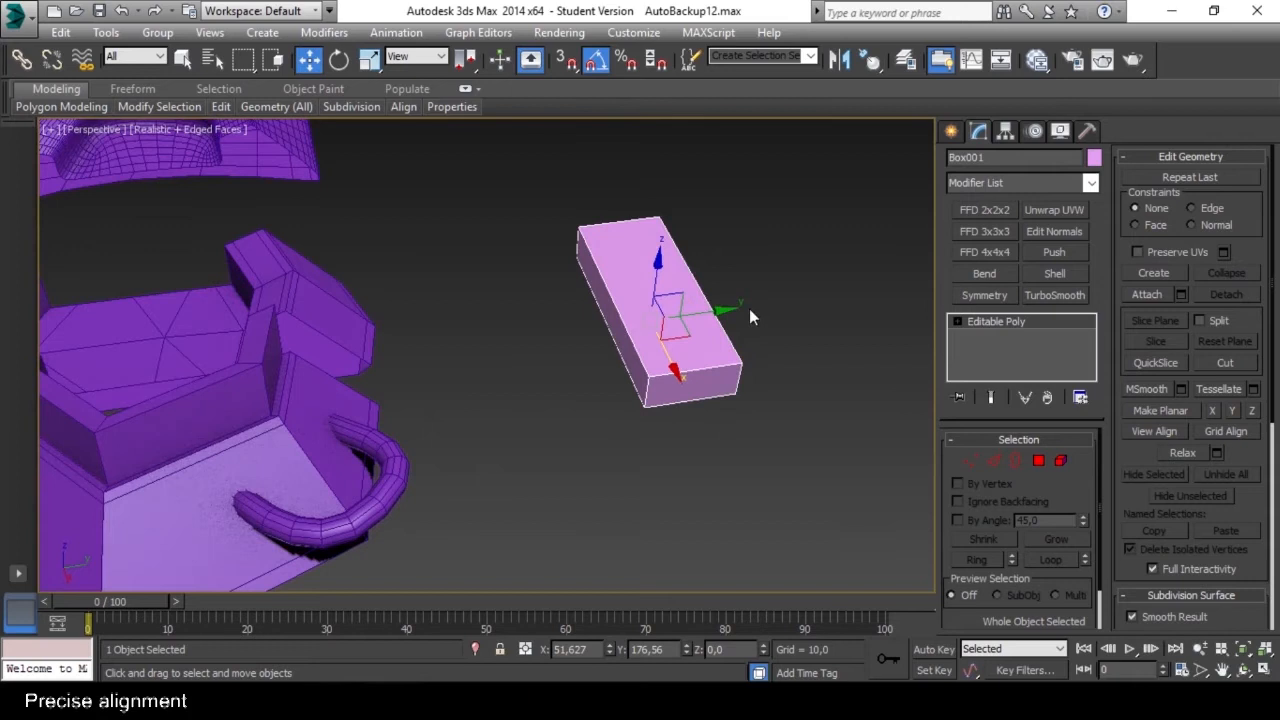
{"action": "left_click", "coordinate": [1006, 138]}
{"action": "scroll", "coordinate": [691, 331], "scroll_direction": "up", "scroll_amount": 5}
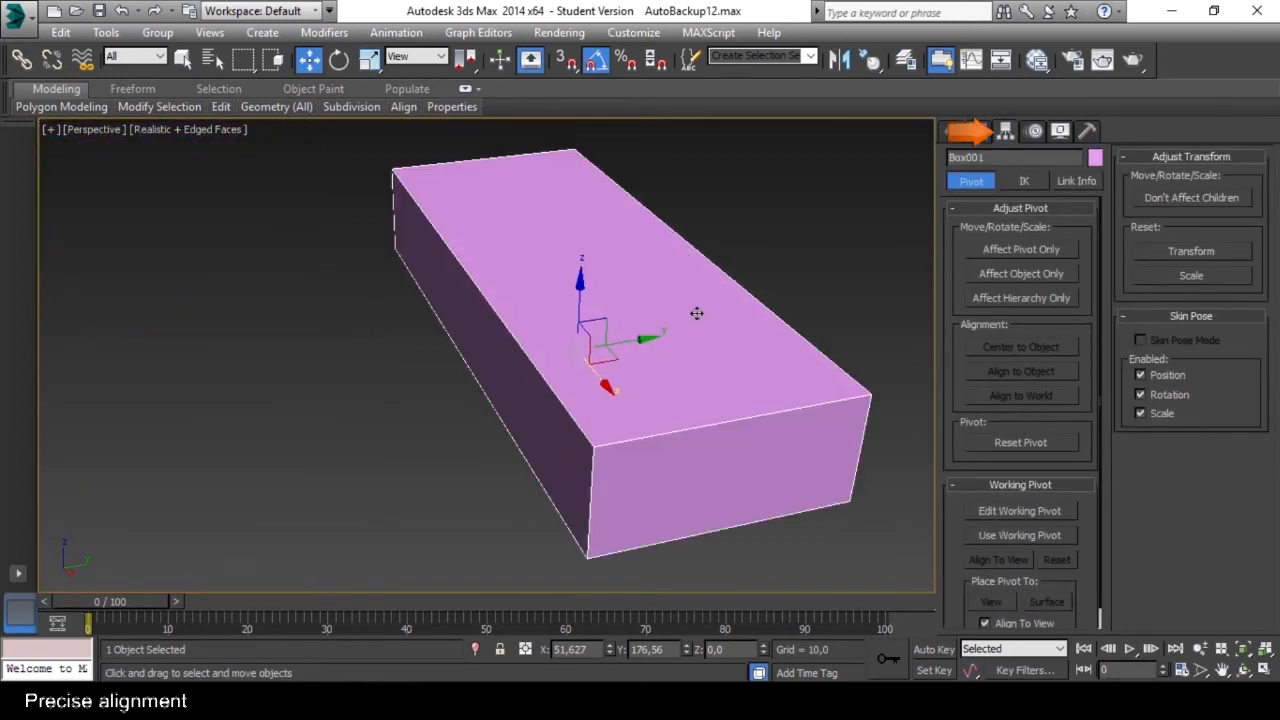
{"action": "left_click", "coordinate": [1030, 250]}
{"action": "mouse_move", "coordinate": [742, 366]}
{"action": "middle_mouse_down", "text": "alt"}
{"action": "mouse_move", "coordinate": [717, 360]}
{"action": "mouse_move", "coordinate": [724, 344]}
{"action": "mouse_move", "coordinate": [737, 351]}
{"action": "middle_mouse_up", "text": "alt"}
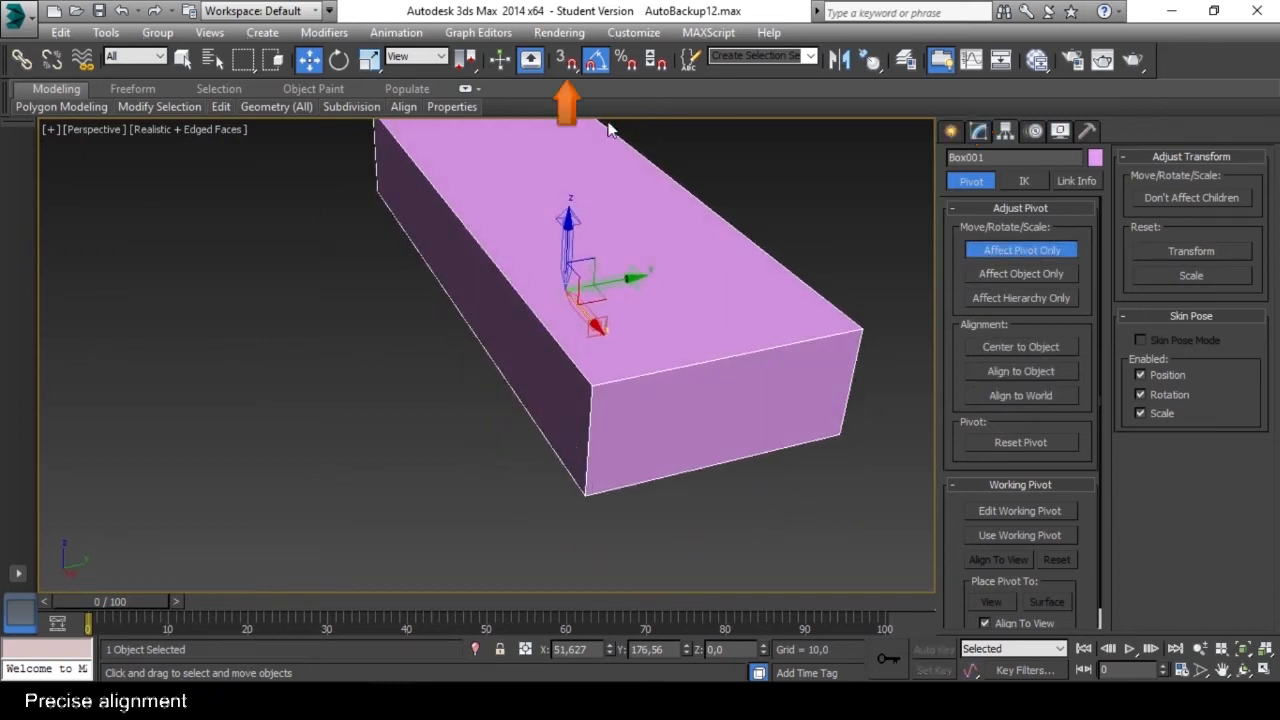
Turn on 3D snapping, disabling Grid Points and enabling Vertex alongside Face as snap targets.
{"action": "left_click", "coordinate": [570, 62]}
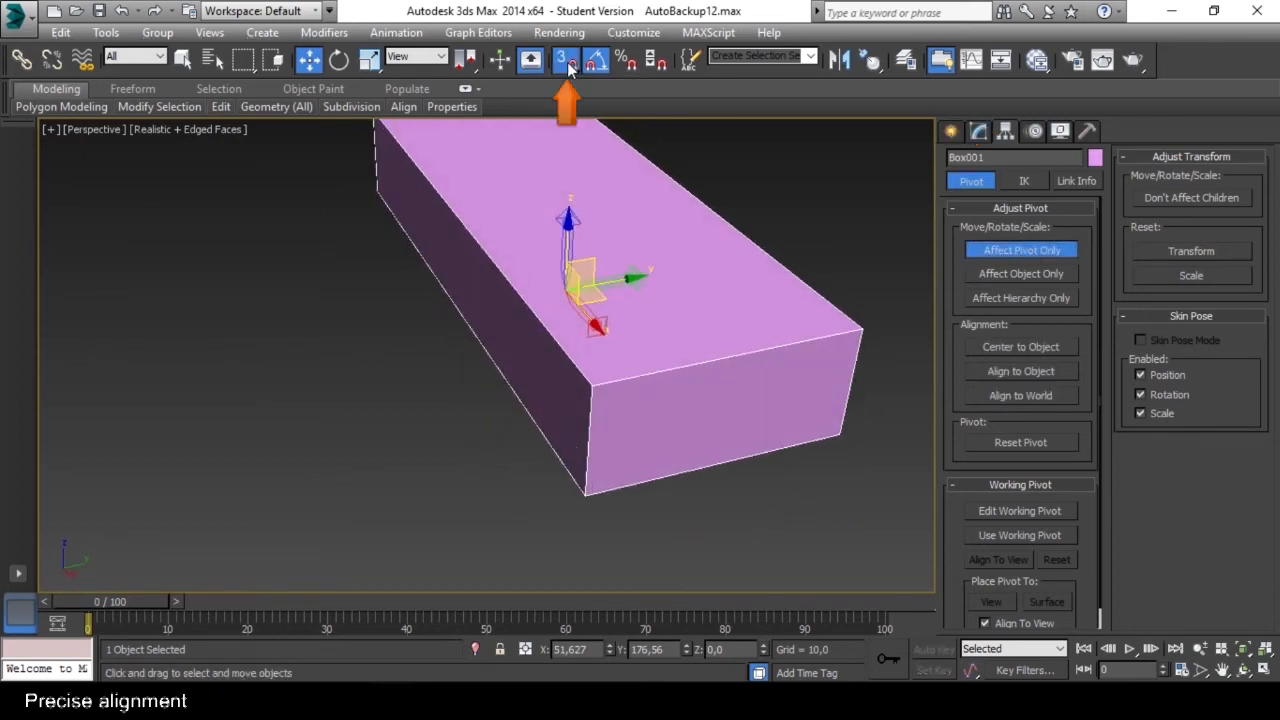
{"action": "right_click", "coordinate": [567, 62]}
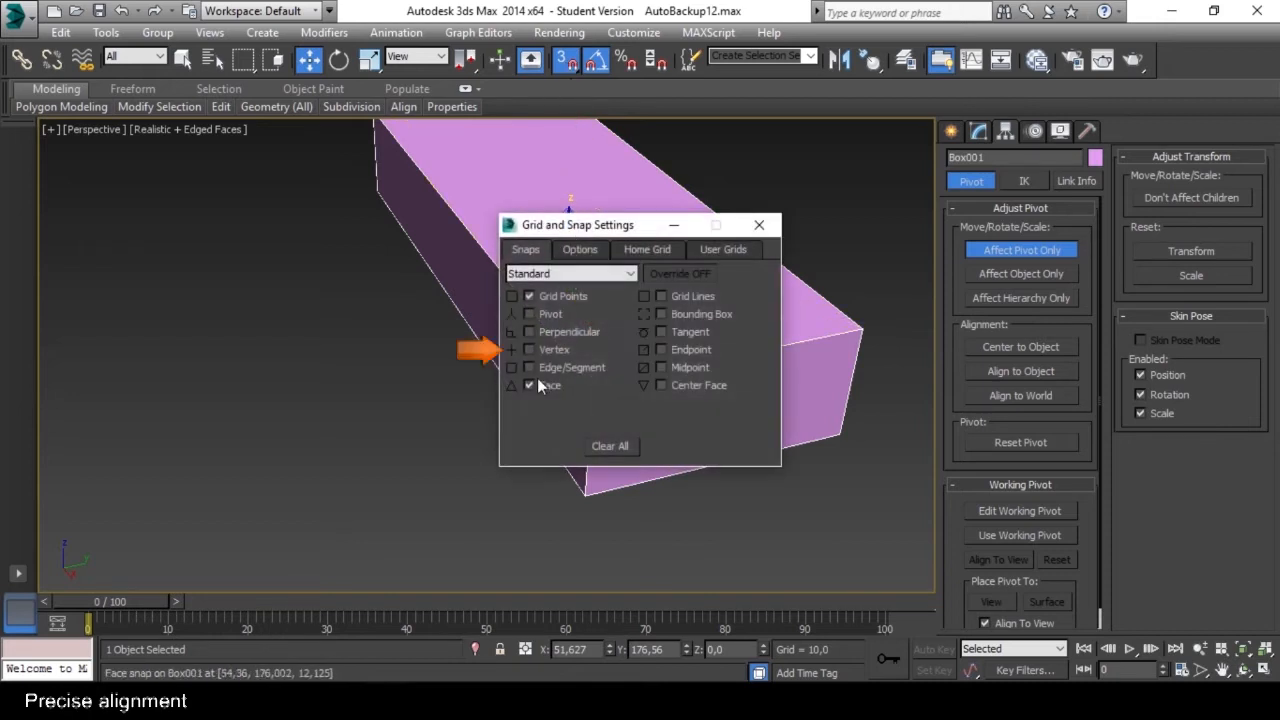
{"action": "left_click", "coordinate": [529, 296]}
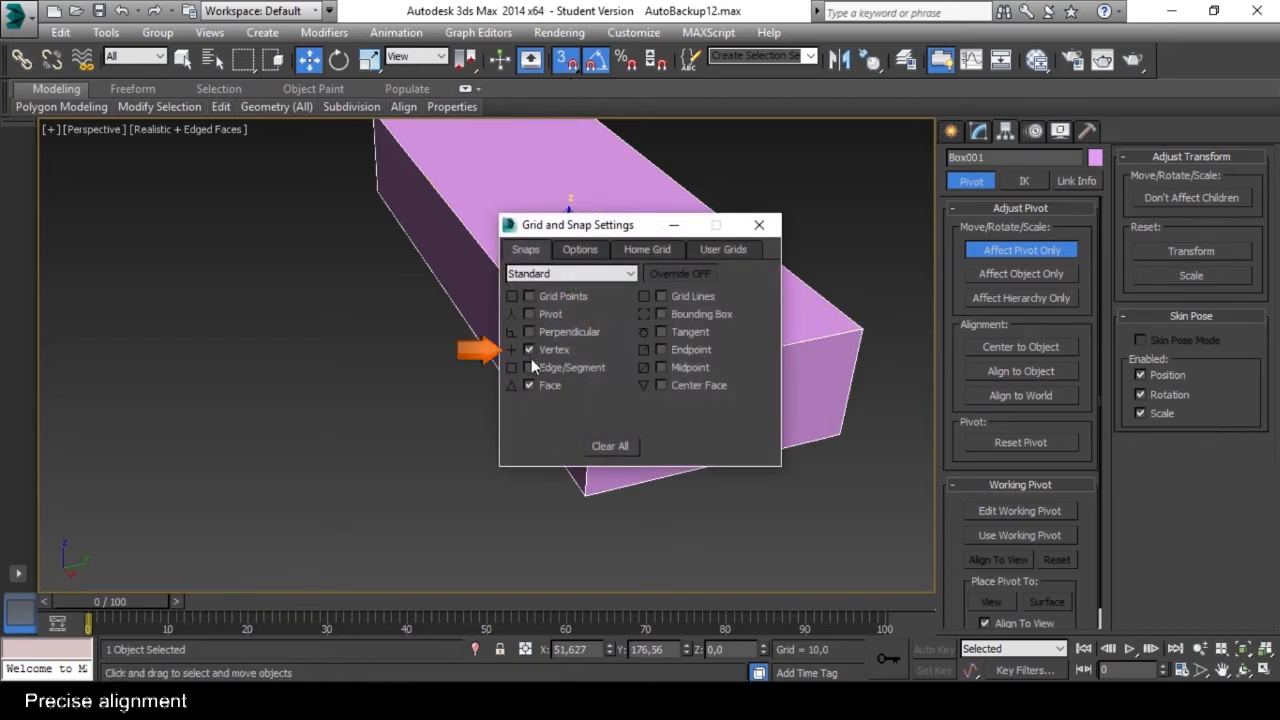
{"action": "left_click", "coordinate": [759, 225]}
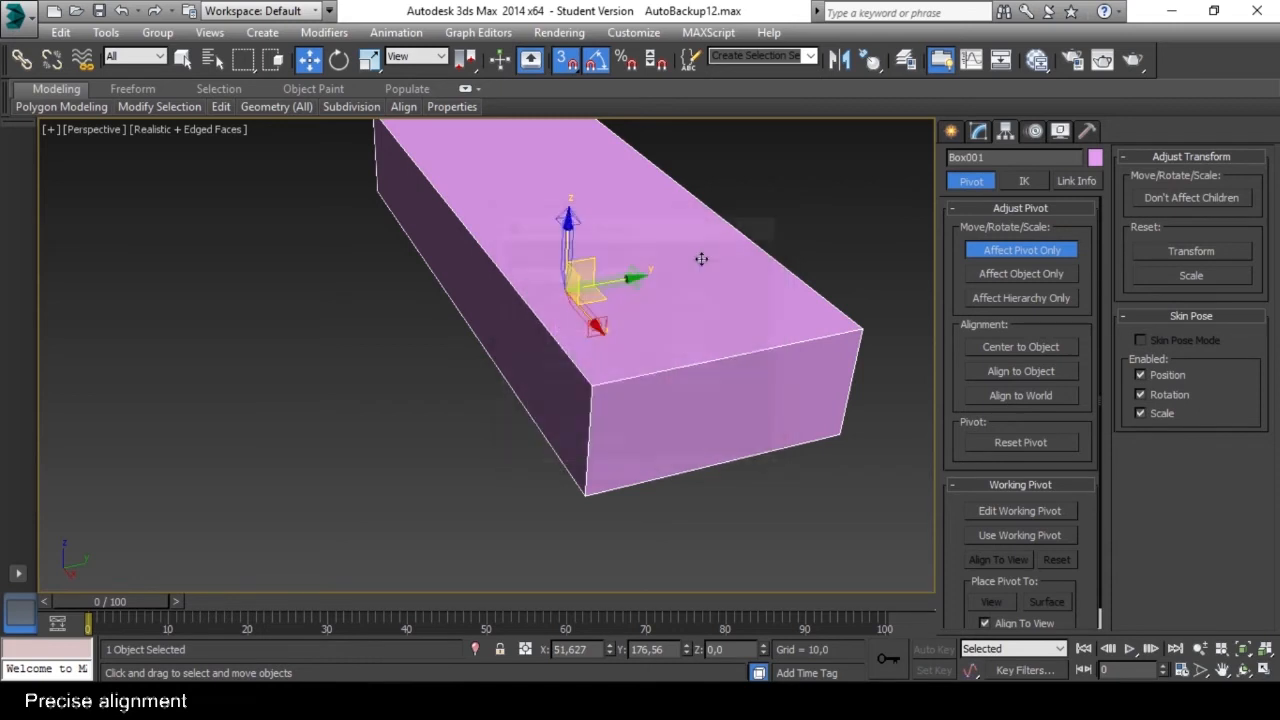
Snap the box's pivot to its upper front corner vertex and turn off Affect Pivot Only.
{"action": "left_click_drag", "start_coordinate": [568, 292], "coordinate": [599, 382]}
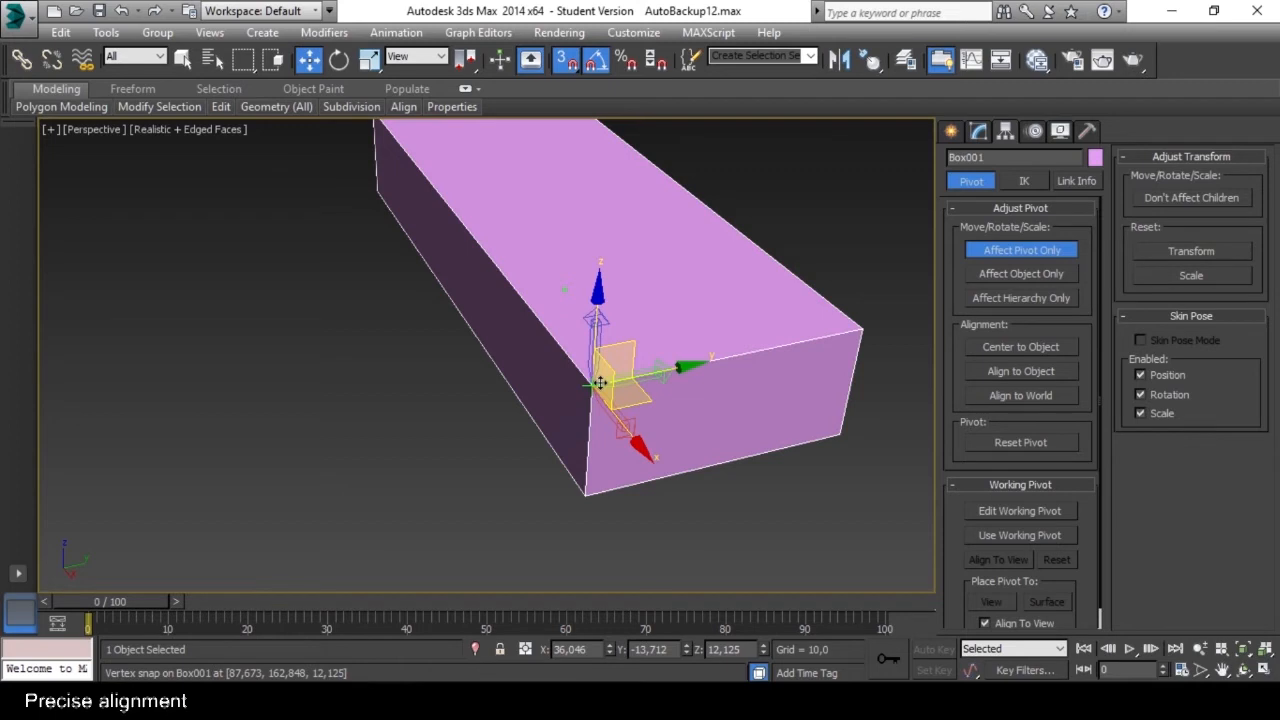
{"action": "middle_click_drag", "start_coordinate": [600, 385], "coordinate": [569, 396], "text": "alt"}
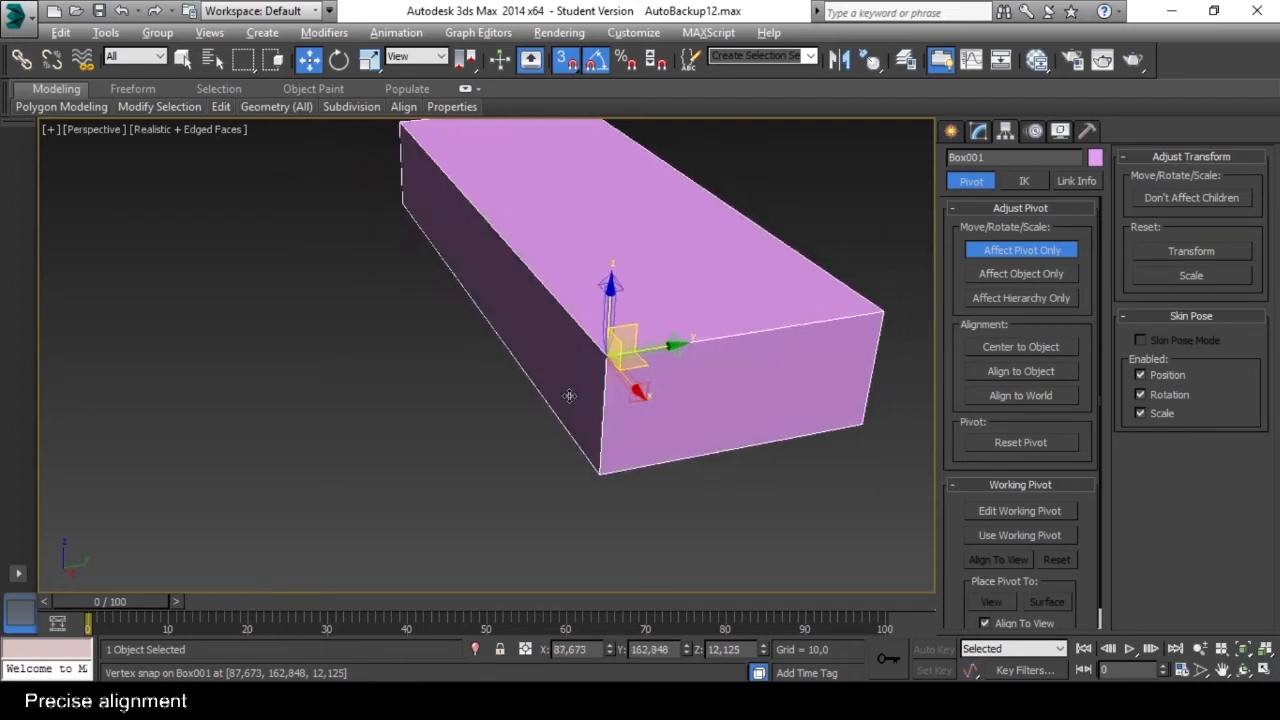
{"action": "scroll", "coordinate": [569, 396], "scroll_direction": "down", "scroll_amount": 5}
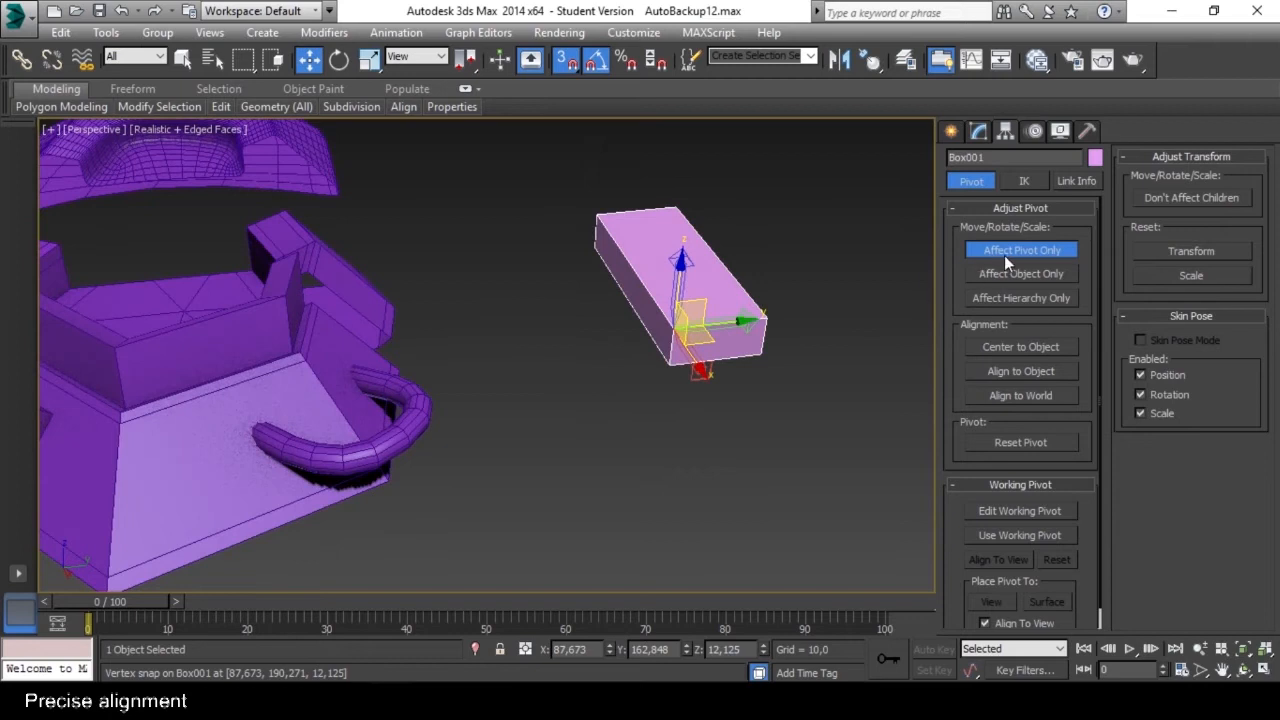
{"action": "left_click", "coordinate": [1020, 250]}
Move the box by its corner pivot onto the outer corner vertex of the purple ring segment and turn off snapping.
{"action": "middle_click_drag", "start_coordinate": [760, 365], "coordinate": [600, 356], "text": "alt"}
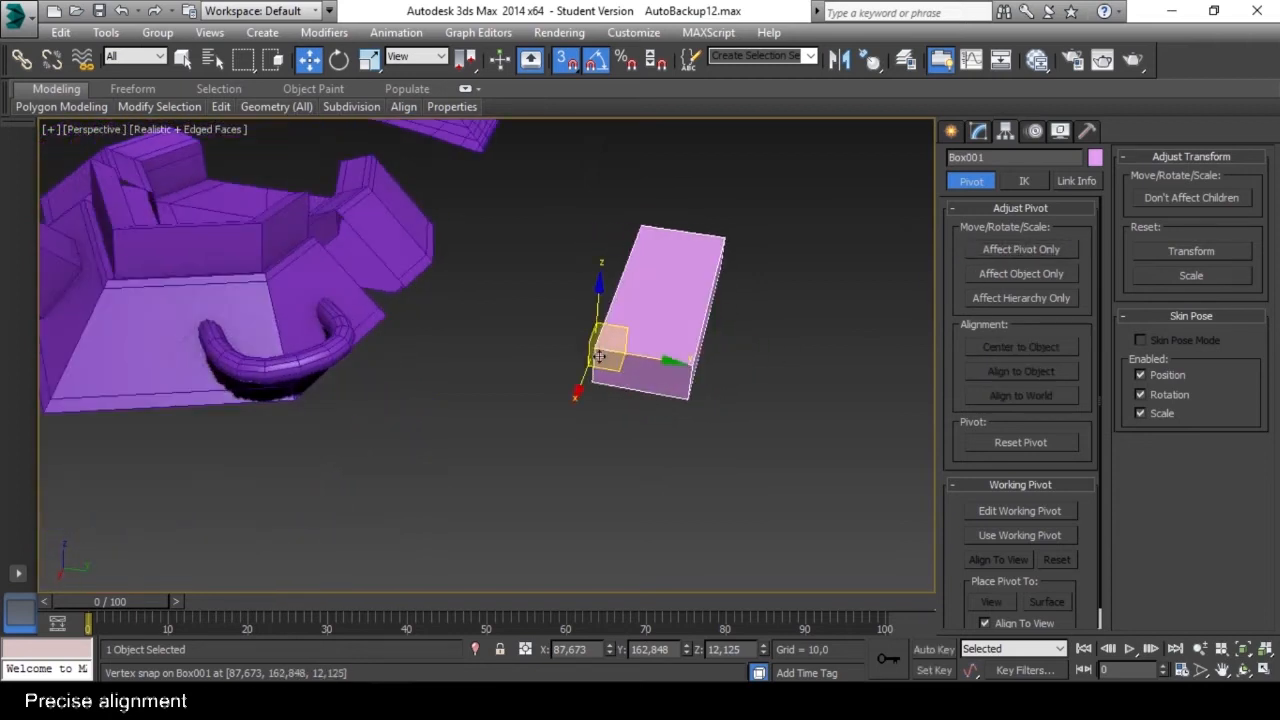
{"action": "left_click_drag", "start_coordinate": [600, 352], "coordinate": [363, 184]}
{"action": "middle_click_drag", "start_coordinate": [363, 184], "coordinate": [662, 340], "text": "alt"}
{"action": "scroll", "coordinate": [580, 322], "scroll_direction": "up", "scroll_amount": 5}
{"action": "scroll", "coordinate": [581, 322], "scroll_direction": "down", "scroll_amount": 3}
{"action": "scroll", "coordinate": [662, 340], "scroll_direction": "up", "scroll_amount": 5}
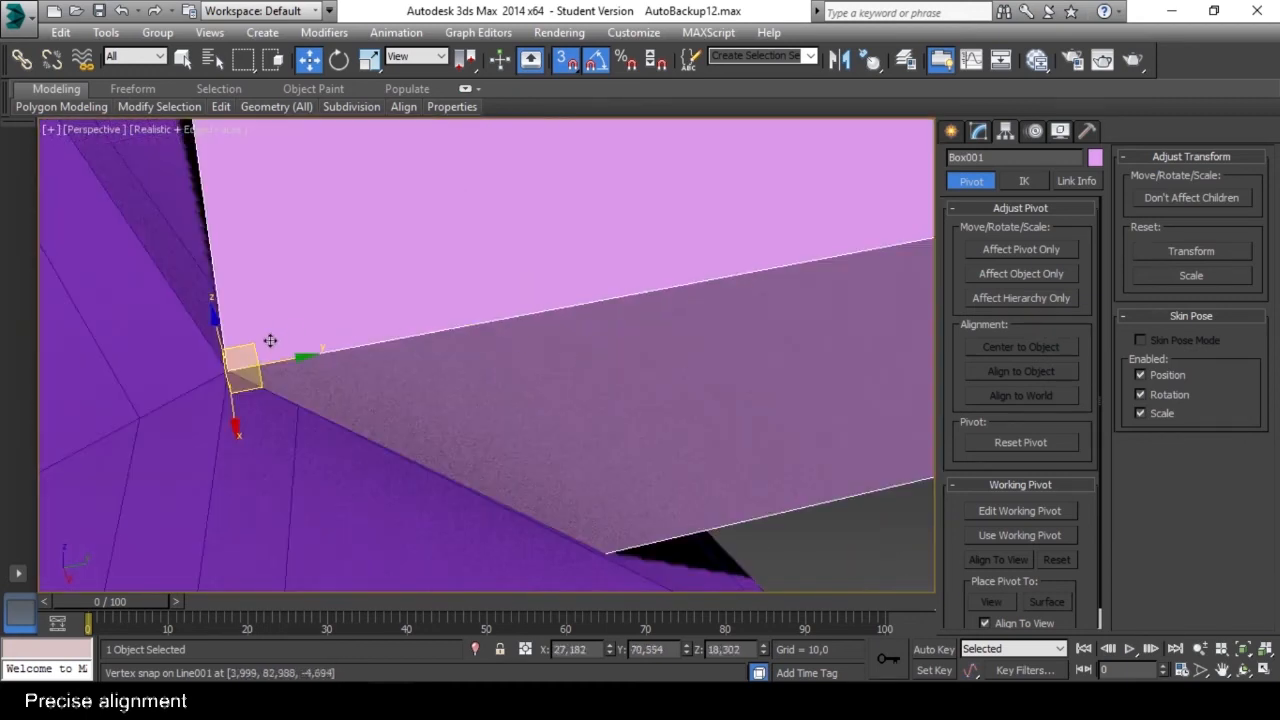
{"action": "mouse_move", "coordinate": [230, 373]}
{"action": "left_mouse_down"}
{"action": "mouse_move", "coordinate": [300, 360]}
{"action": "mouse_move", "coordinate": [245, 371]}
{"action": "left_mouse_up"}
{"action": "scroll", "coordinate": [246, 372], "scroll_direction": "down", "scroll_amount": 5}
{"action": "middle_click_drag", "start_coordinate": [246, 372], "coordinate": [480, 314], "text": "alt"}
{"action": "scroll", "coordinate": [557, 306], "scroll_direction": "up", "scroll_amount": 2}
{"action": "key", "text": "s"}
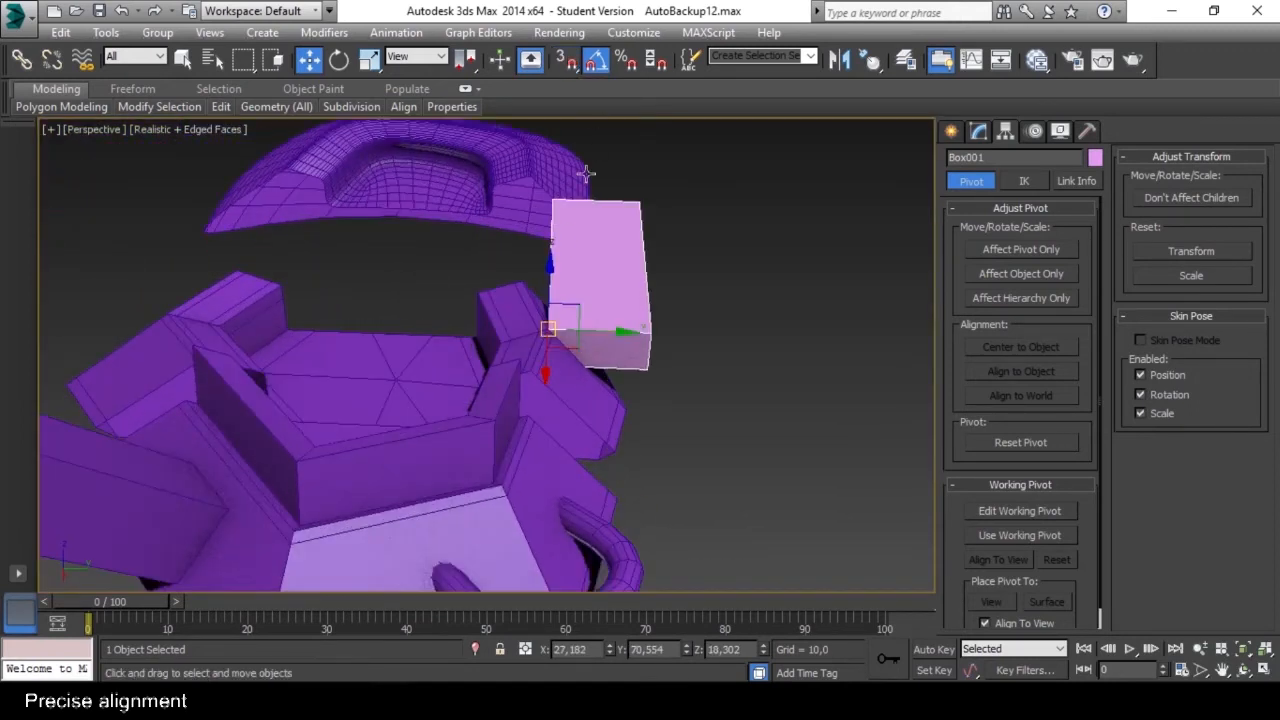
Rotate the box about its snapped corner to stand upright, with 90° about Y, and deselect it.
{"action": "key", "text": "e"}
{"action": "left_click_drag", "start_coordinate": [543, 294], "coordinate": [552, 341]}
{"action": "middle_click_drag", "start_coordinate": [552, 341], "coordinate": [605, 341], "text": "alt"}
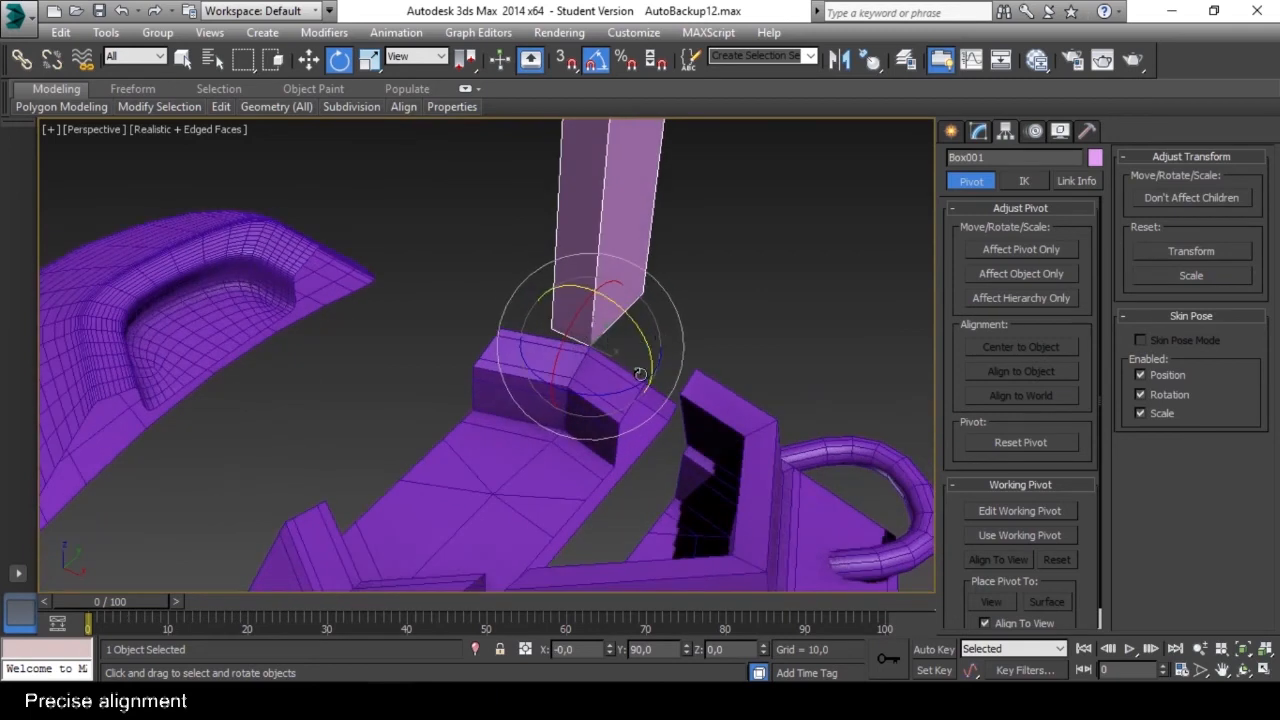
{"action": "mouse_move", "coordinate": [633, 390]}
{"action": "left_mouse_down"}
{"action": "mouse_move", "coordinate": [594, 418]}
{"action": "mouse_move", "coordinate": [632, 366]}
{"action": "mouse_move", "coordinate": [630, 402]}
{"action": "mouse_move", "coordinate": [652, 376]}
{"action": "left_mouse_up"}
{"action": "middle_click_drag", "start_coordinate": [753, 369], "coordinate": [636, 372], "text": "alt"}
{"action": "left_click", "coordinate": [714, 416]}
{"action": "mouse_move", "coordinate": [556, 377]}
{"action": "middle_mouse_down", "text": "alt"}
{"action": "mouse_move", "coordinate": [617, 363]}
{"action": "mouse_move", "coordinate": [571, 391]}
{"action": "middle_mouse_up", "text": "alt"}
{"action": "scroll", "coordinate": [618, 371], "scroll_direction": "down", "scroll_amount": 5}
{"action": "scroll", "coordinate": [571, 391], "scroll_direction": "up", "scroll_amount": 8}
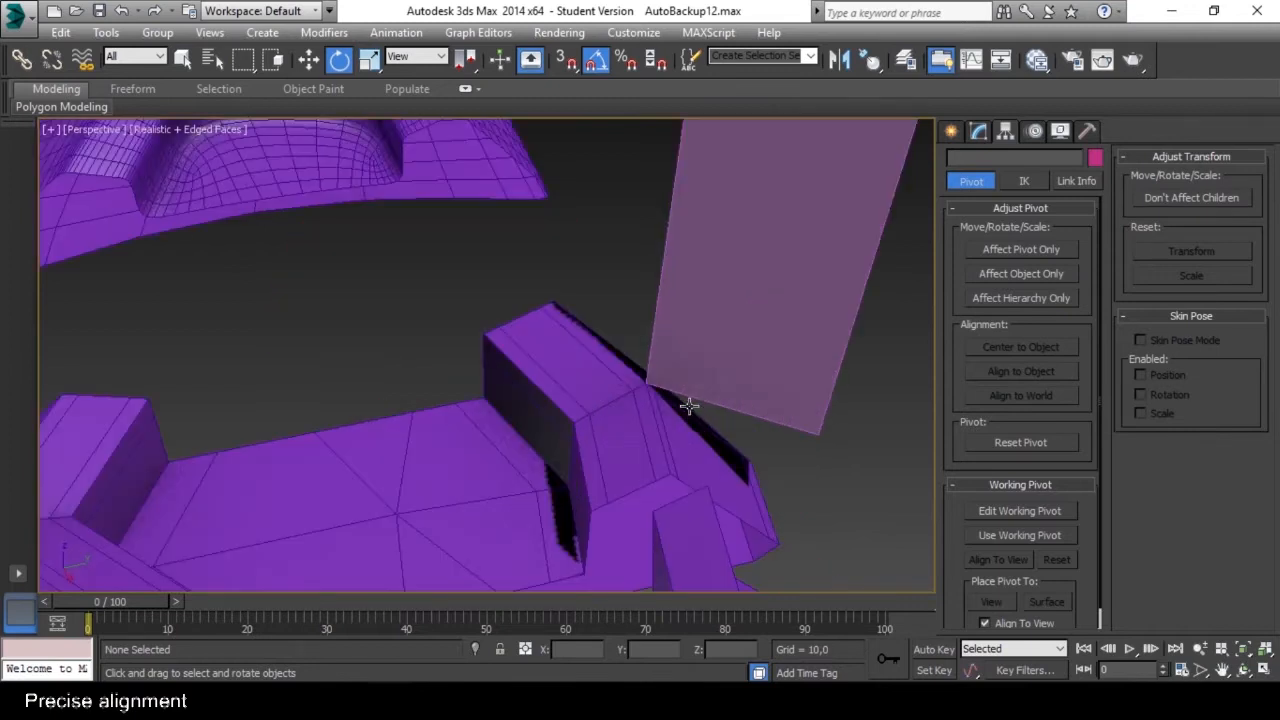
{"action": "mouse_move", "coordinate": [660, 407]}
{"action": "middle_mouse_down", "text": "alt"}
{"action": "mouse_move", "coordinate": [643, 412]}
{"action": "mouse_move", "coordinate": [655, 407]}
{"action": "middle_mouse_up", "text": "alt"}
{"action": "scroll", "coordinate": [657, 355], "scroll_direction": "down", "scroll_amount": 6}
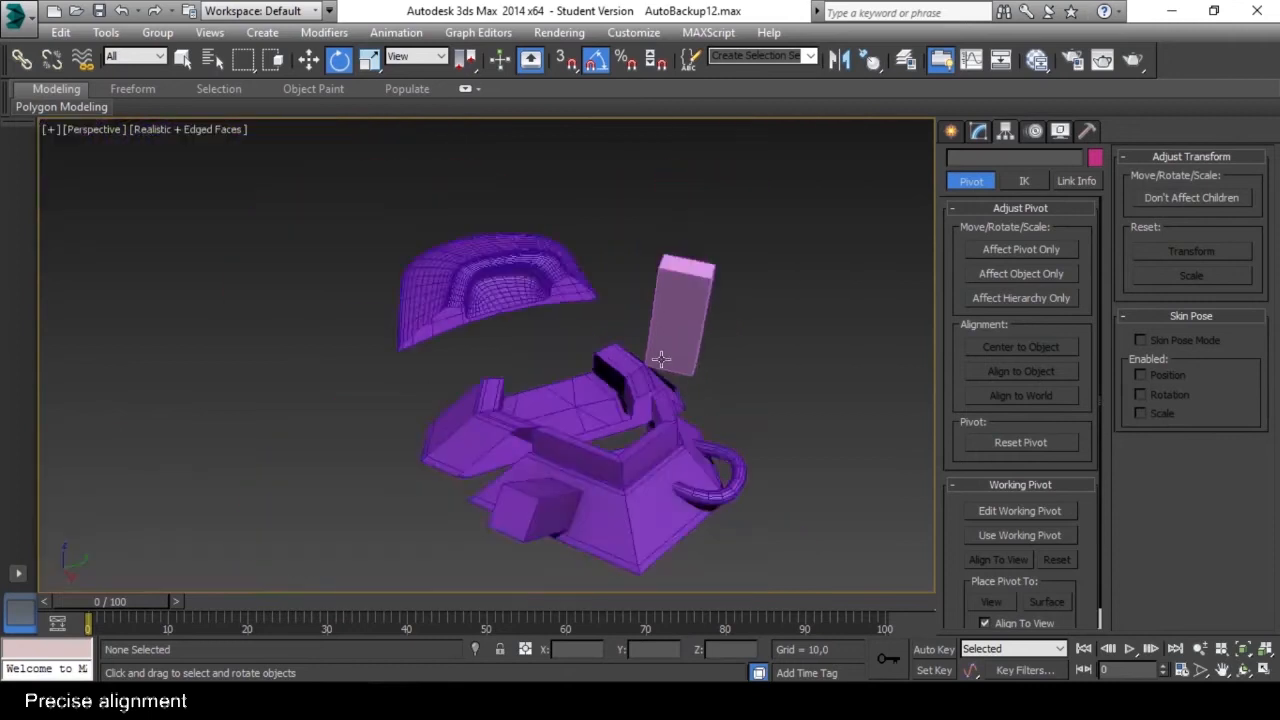
{"action": "scroll", "coordinate": [634, 320], "scroll_direction": "up", "scroll_amount": 5}
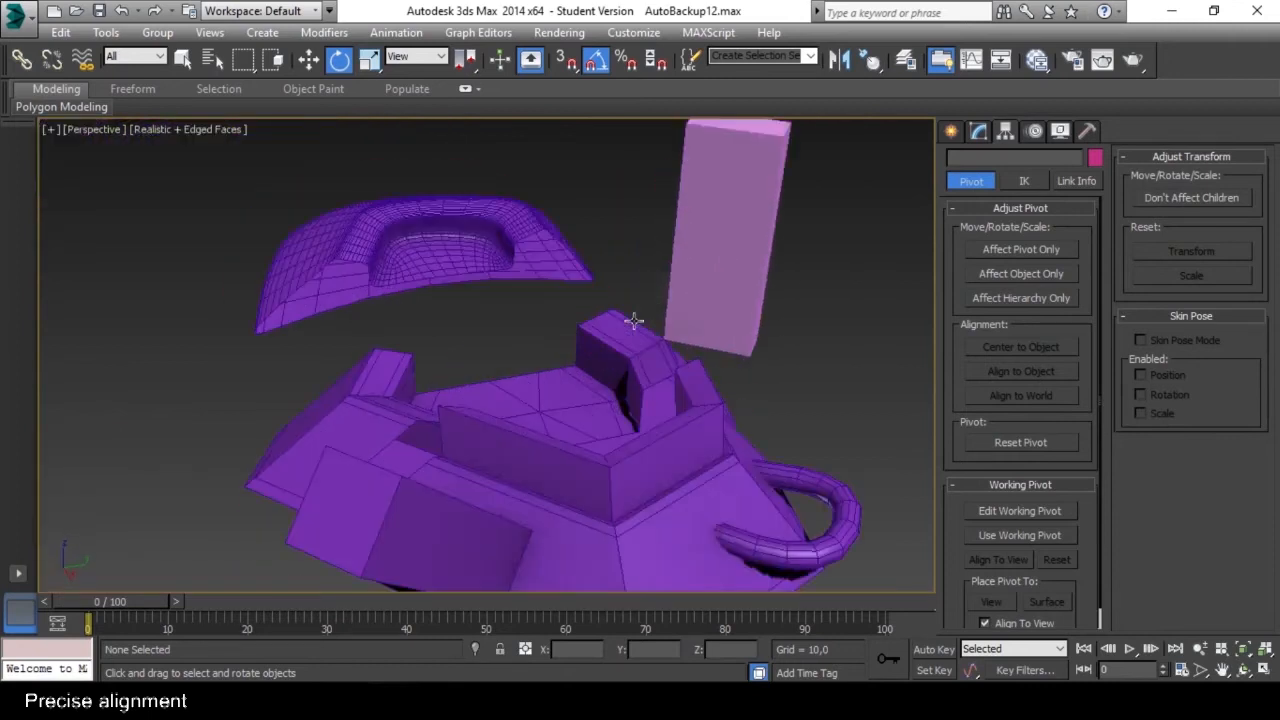
Select the purple base object and clone it along Y as one instance named Line002, beside the original.
{"action": "left_click", "coordinate": [979, 133]}
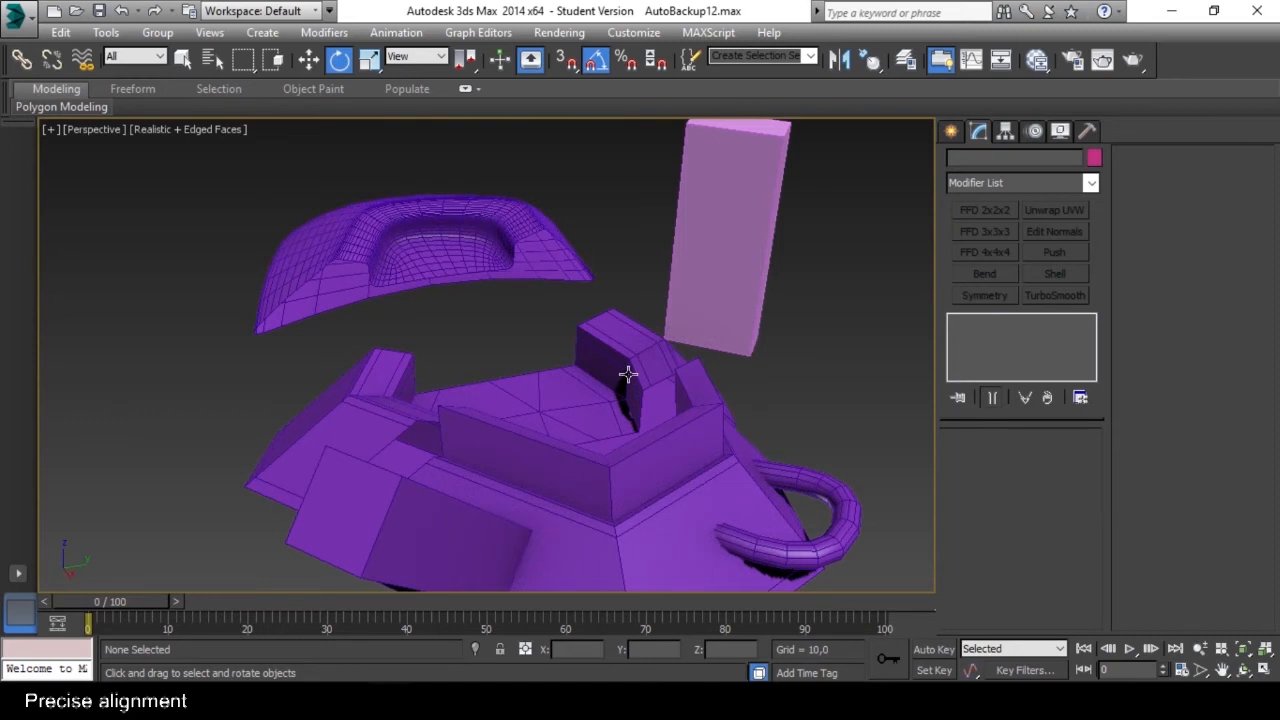
{"action": "scroll", "coordinate": [630, 341], "scroll_direction": "down", "scroll_amount": 4}
{"action": "middle_click_drag", "start_coordinate": [630, 341], "coordinate": [628, 372], "text": "alt"}
{"action": "left_click", "coordinate": [640, 421]}
{"action": "middle_click_drag", "start_coordinate": [612, 438], "coordinate": [687, 373]}
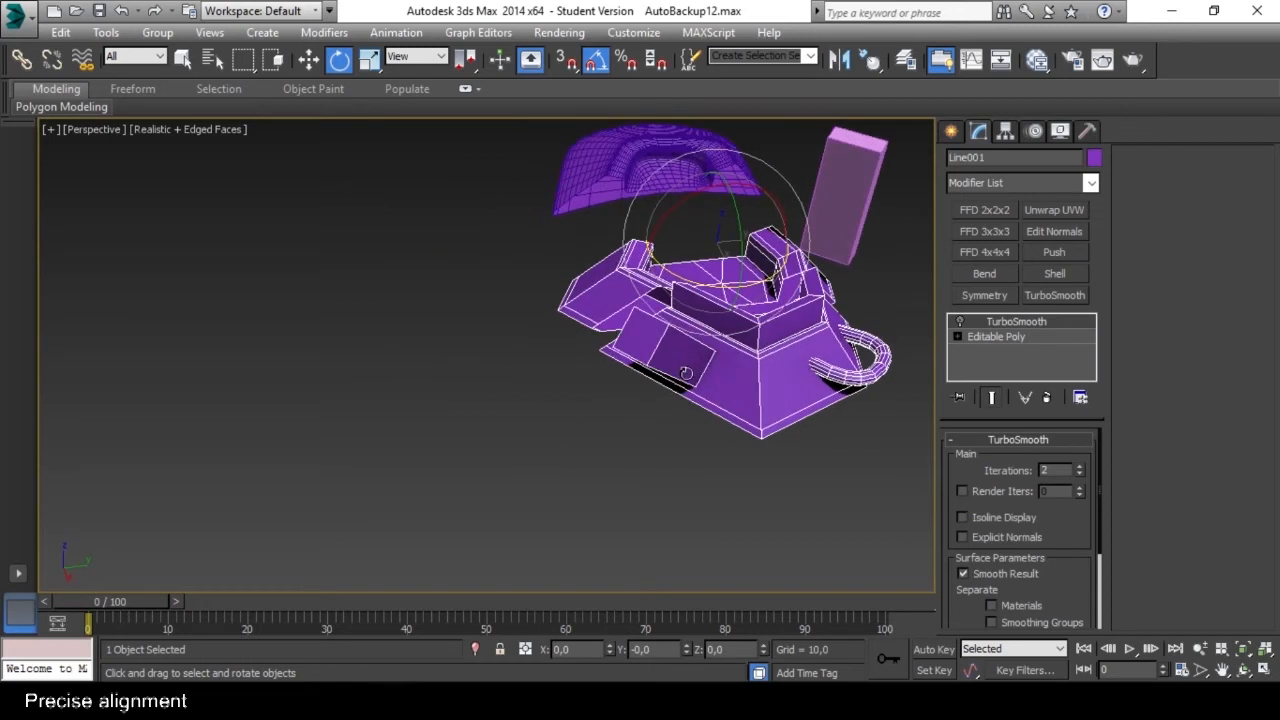
{"action": "key", "text": "w"}
{"action": "middle_click_drag", "start_coordinate": [698, 323], "coordinate": [690, 377]}
{"action": "middle_click_drag", "start_coordinate": [786, 296], "coordinate": [756, 293], "text": "alt"}
{"action": "mouse_move", "coordinate": [756, 293]}
{"action": "left_mouse_down", "text": "shift"}
{"action": "mouse_move", "coordinate": [690, 315]}
{"action": "mouse_move", "coordinate": [460, 310]}
{"action": "mouse_move", "coordinate": [445, 318]}
{"action": "mouse_move", "coordinate": [455, 347]}
{"action": "left_mouse_up", "text": "shift"}
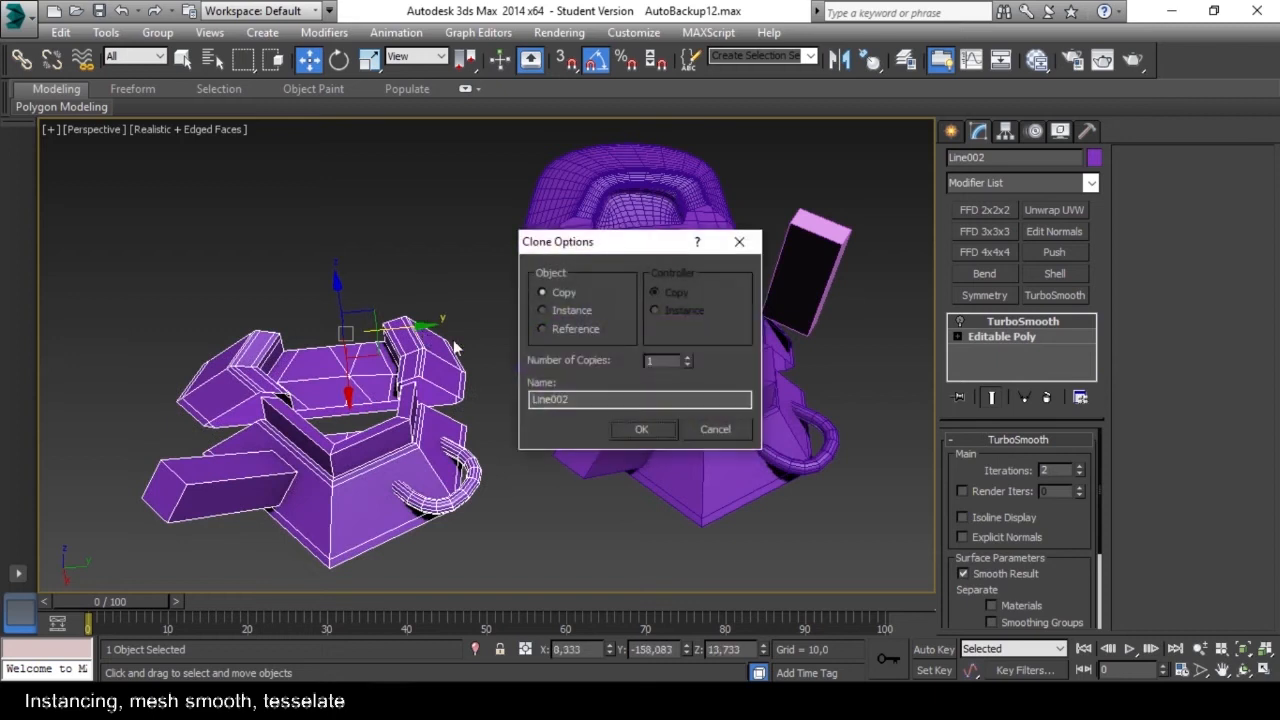
{"action": "left_click", "coordinate": [541, 311]}
{"action": "left_click", "coordinate": [643, 428]}
Select the original purple base and reshape its front side polygon into a smaller inner face at the Editable Poly level.
{"action": "mouse_move", "coordinate": [606, 414]}
{"action": "middle_mouse_down", "text": "alt"}
{"action": "mouse_move", "coordinate": [668, 363]}
{"action": "mouse_move", "coordinate": [676, 372]}
{"action": "middle_mouse_up", "text": "alt"}
{"action": "left_click", "coordinate": [704, 424]}
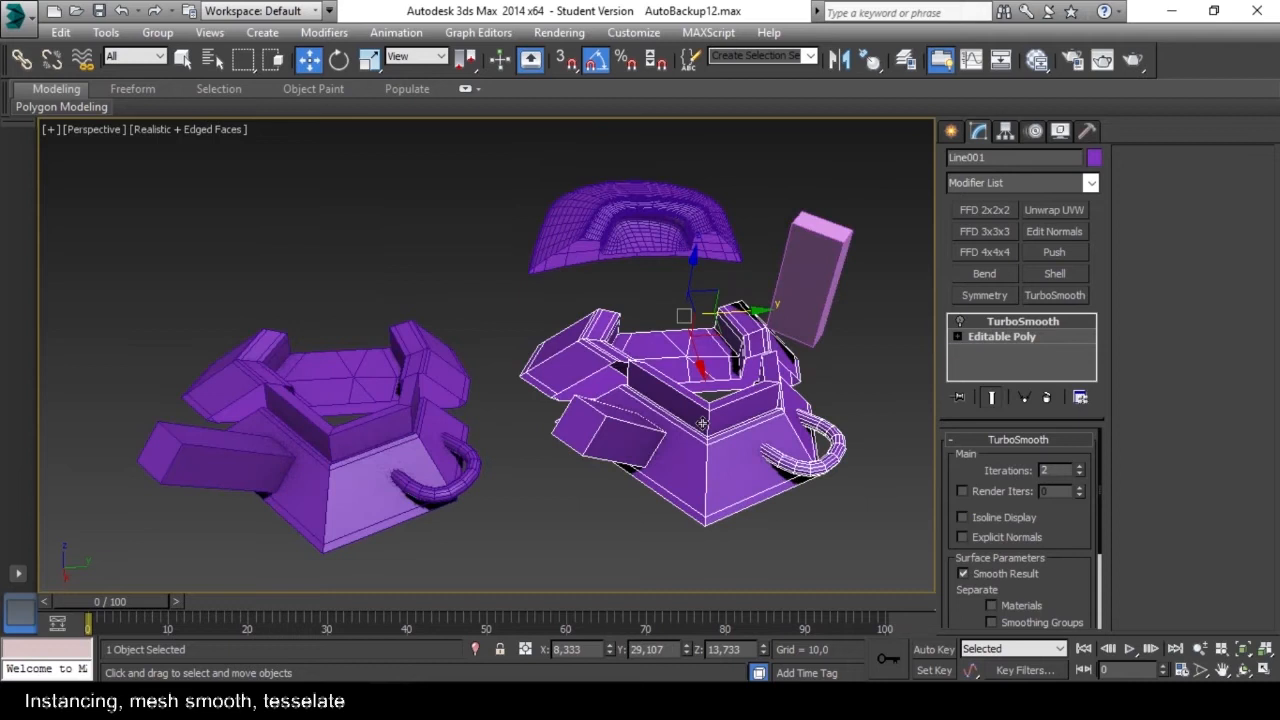
{"action": "mouse_move", "coordinate": [731, 418]}
{"action": "middle_mouse_down", "text": "alt"}
{"action": "mouse_move", "coordinate": [716, 393]}
{"action": "mouse_move", "coordinate": [736, 415]}
{"action": "middle_mouse_up", "text": "alt"}
{"action": "scroll", "coordinate": [722, 423], "scroll_direction": "up", "scroll_amount": 3}
{"action": "scroll", "coordinate": [721, 423], "scroll_direction": "down", "scroll_amount": 3}
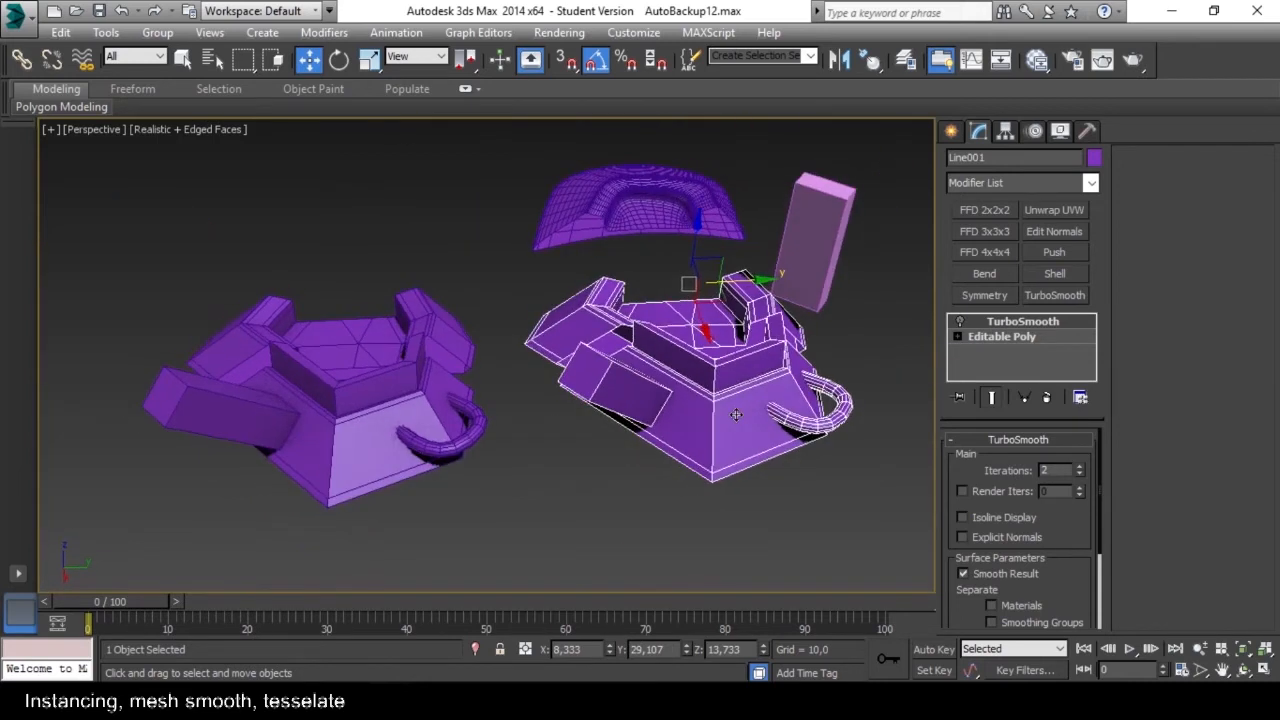
{"action": "left_click", "coordinate": [1003, 337]}
{"action": "left_click", "coordinate": [1039, 460]}
{"action": "middle_click_drag", "start_coordinate": [760, 360], "coordinate": [660, 430], "text": "alt"}
{"action": "left_click", "coordinate": [1058, 252]}
{"action": "right_click", "coordinate": [1030, 336]}
{"action": "left_click", "coordinate": [1063, 449]}
{"action": "left_click", "coordinate": [722, 424]}
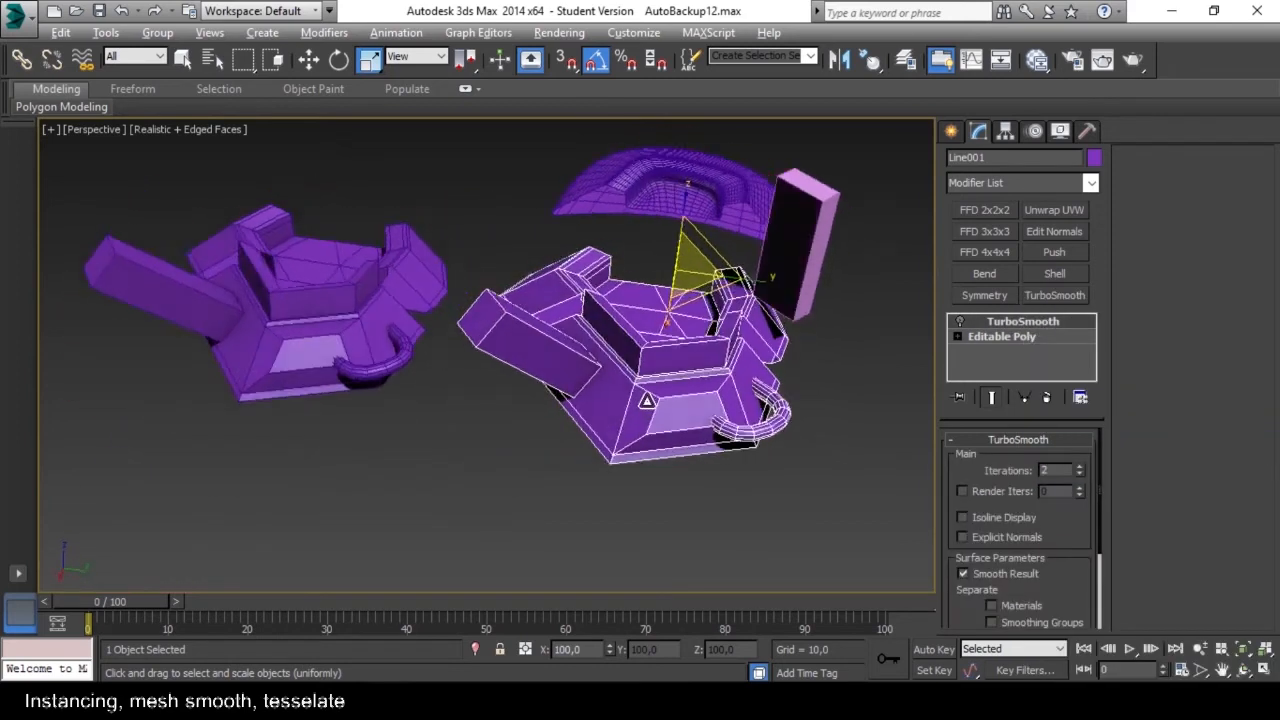
Select the hoop element on the side of the original base, rotate and move it, and clear the element selection.
{"action": "left_click", "coordinate": [1011, 337]}
{"action": "left_click", "coordinate": [1061, 461]}
{"action": "left_click", "coordinate": [786, 418]}
{"action": "middle_click_drag", "start_coordinate": [786, 418], "coordinate": [800, 385], "text": "alt"}
{"action": "key", "text": "e"}
{"action": "left_click_drag", "start_coordinate": [766, 430], "coordinate": [768, 400]}
{"action": "key", "text": "w"}
{"action": "middle_click_drag", "start_coordinate": [820, 415], "coordinate": [765, 357], "text": "alt"}
{"action": "left_click", "coordinate": [745, 478]}
{"action": "middle_click_drag", "start_coordinate": [745, 478], "coordinate": [720, 384], "text": "alt"}
{"action": "scroll", "coordinate": [712, 373], "scroll_direction": "down", "scroll_amount": 3}
{"action": "scroll", "coordinate": [714, 361], "scroll_direction": "up", "scroll_amount": 3}
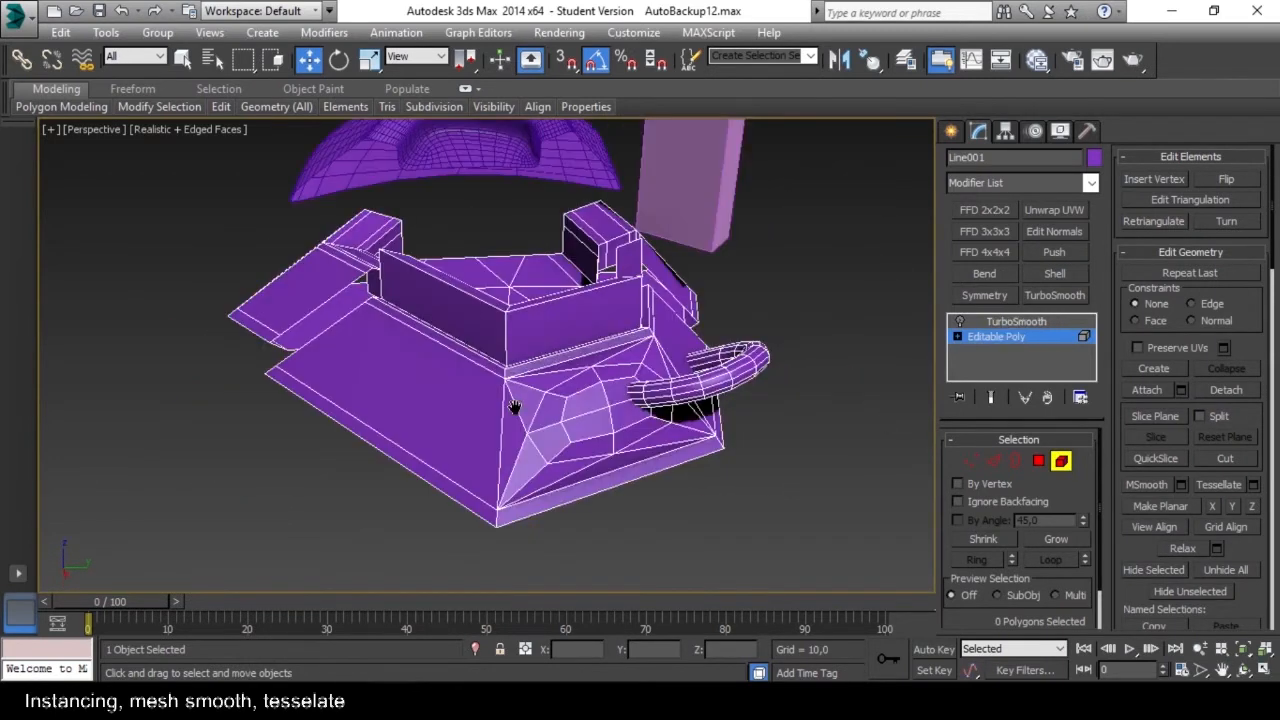
Select the large sloped side polygon of the original base and tessellate it twice.
{"action": "middle_click_drag", "start_coordinate": [514, 409], "coordinate": [586, 427], "text": "alt"}
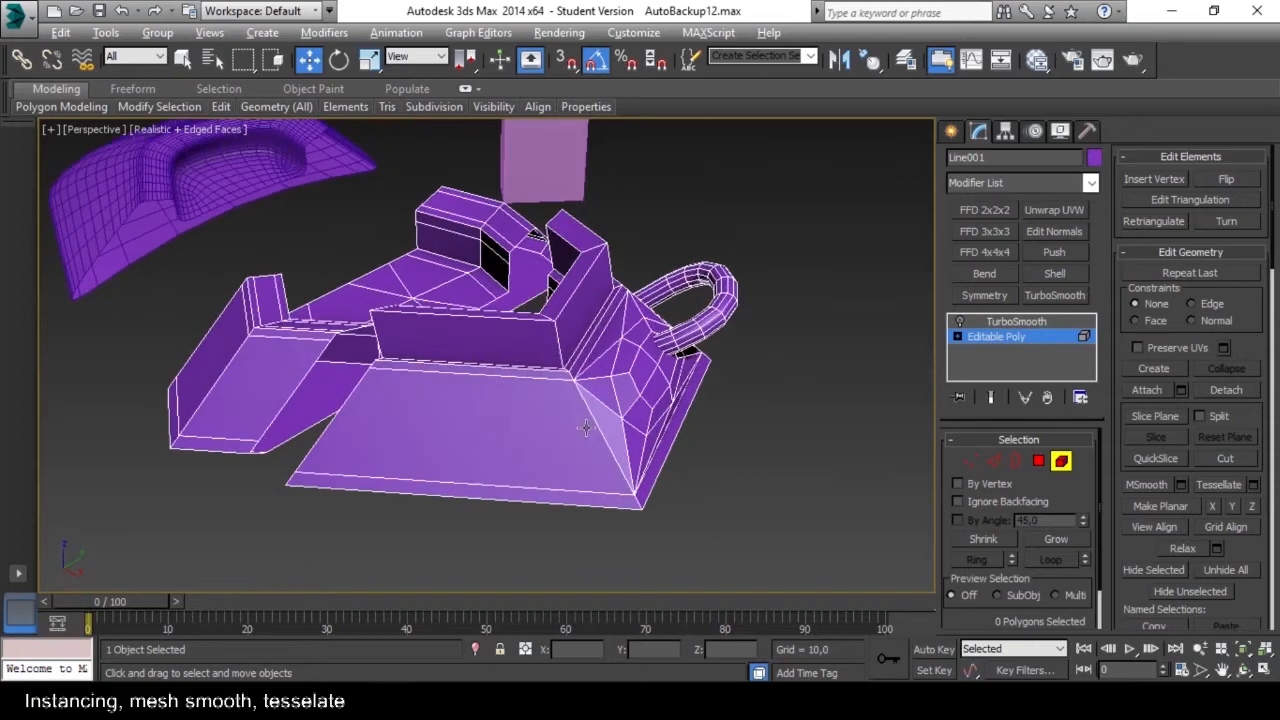
{"action": "left_click", "coordinate": [470, 424]}
{"action": "middle_click_drag", "start_coordinate": [451, 420], "coordinate": [481, 425], "text": "alt"}
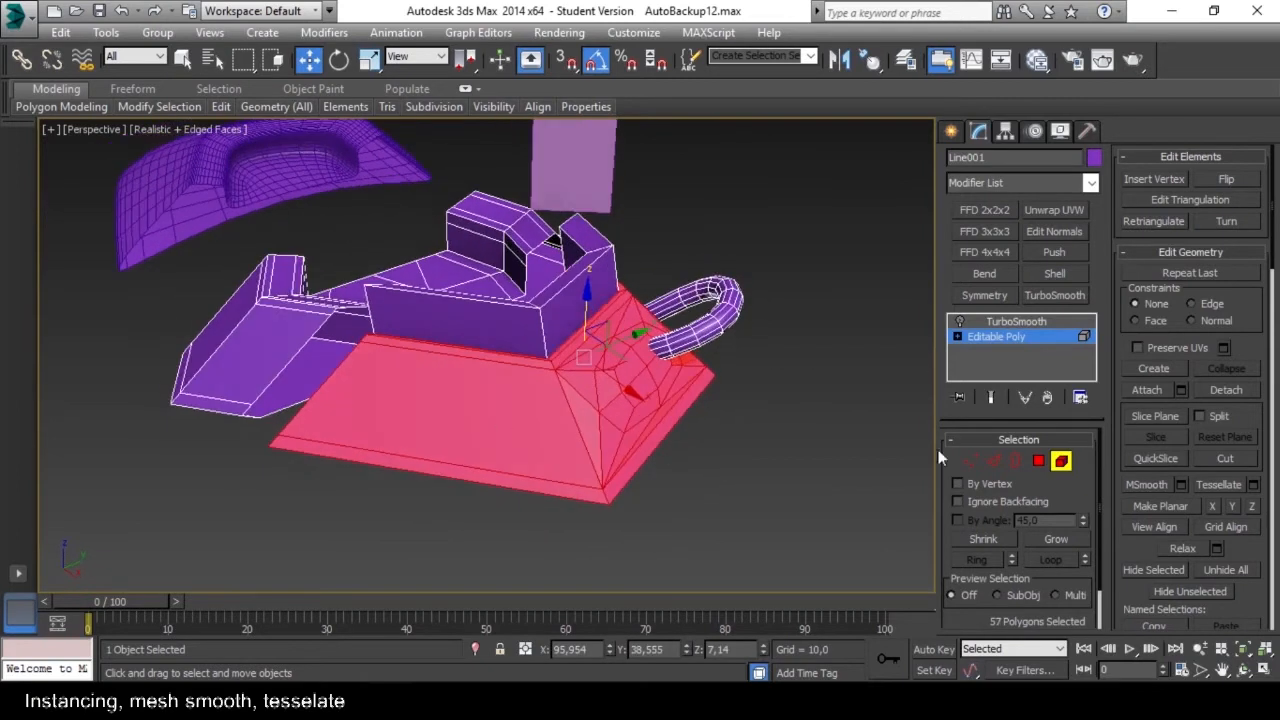
{"action": "left_click", "coordinate": [1039, 461]}
{"action": "left_click", "coordinate": [481, 397]}
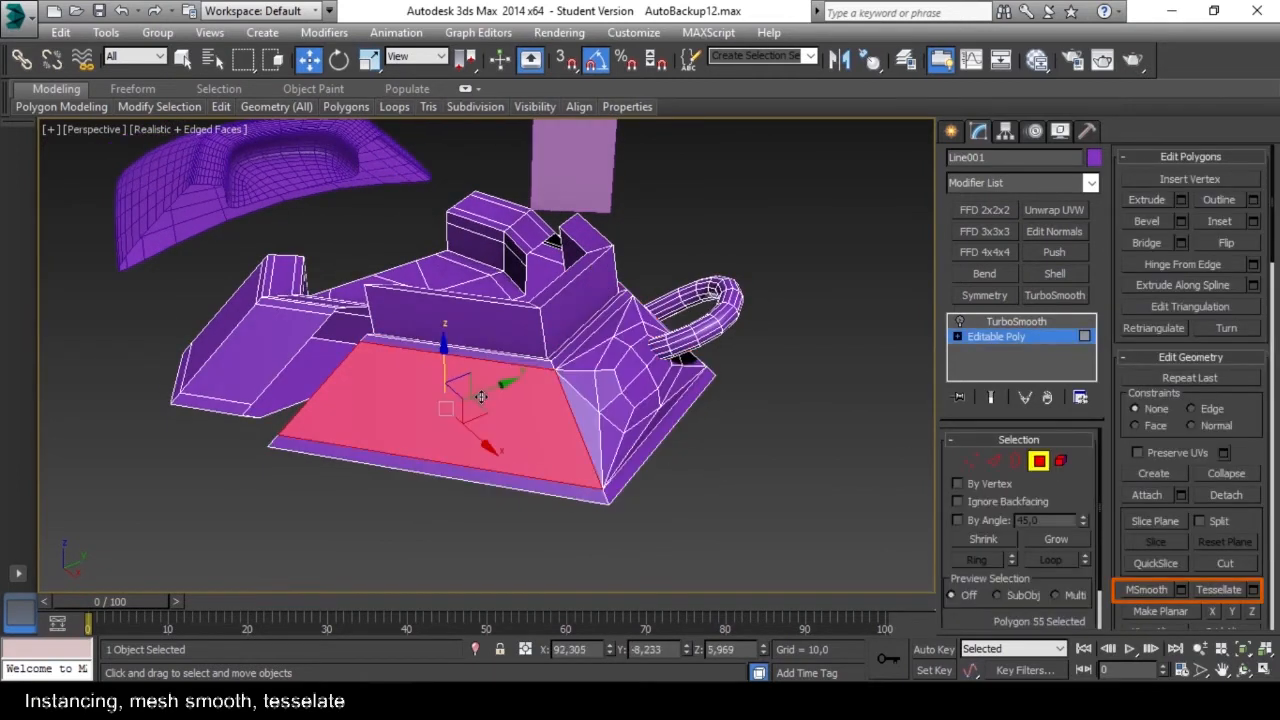
{"action": "left_click", "coordinate": [1222, 590]}
{"action": "left_click", "coordinate": [1226, 592]}
{"action": "left_click", "coordinate": [641, 482]}
Select the raised wall element above the sloped base, tessellate it once, and leave the element level.
{"action": "middle_click_drag", "start_coordinate": [576, 418], "coordinate": [495, 415], "text": "alt"}
{"action": "left_click", "coordinate": [523, 345]}
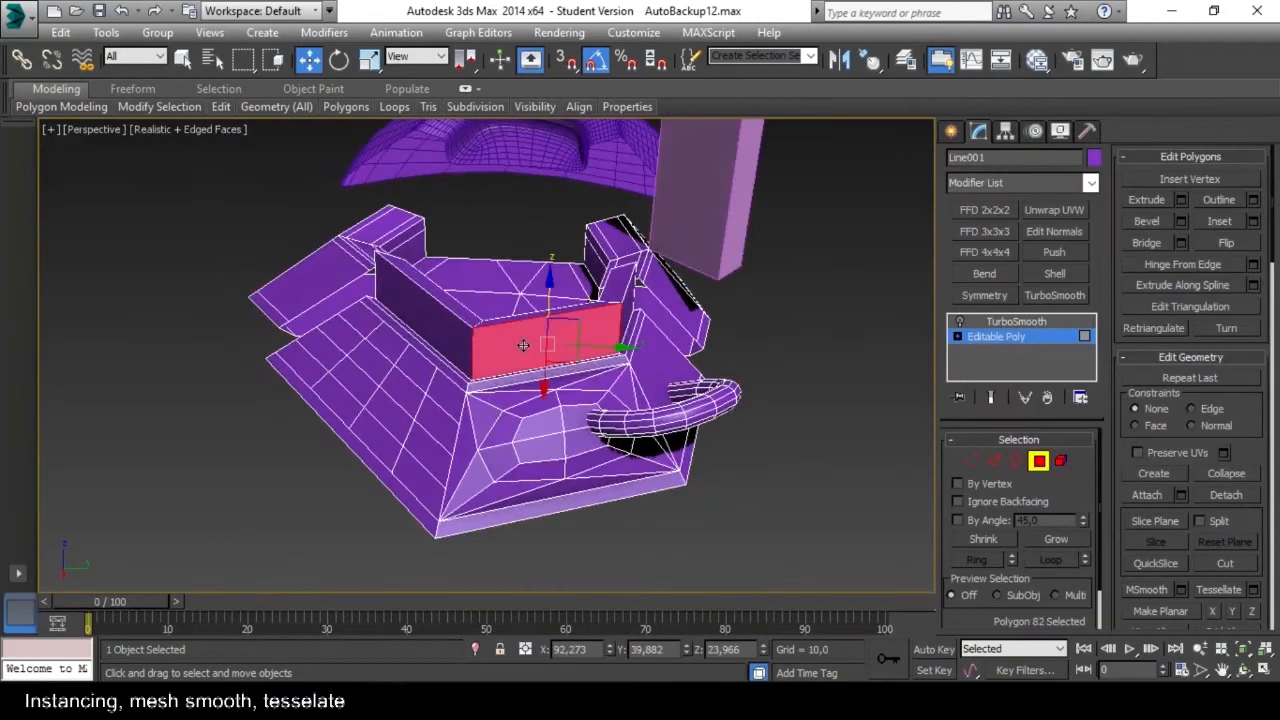
{"action": "left_click", "coordinate": [1060, 461]}
{"action": "left_click", "coordinate": [610, 340]}
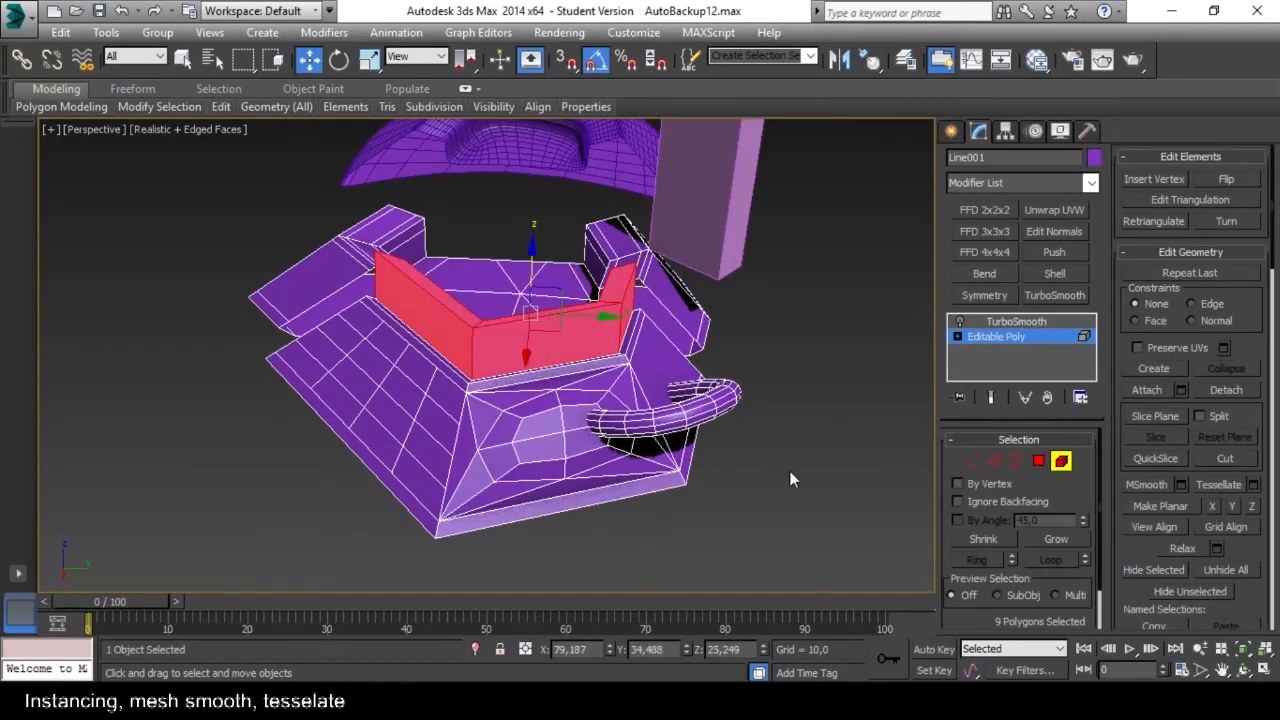
{"action": "middle_click_drag", "start_coordinate": [665, 441], "coordinate": [702, 447], "text": "alt"}
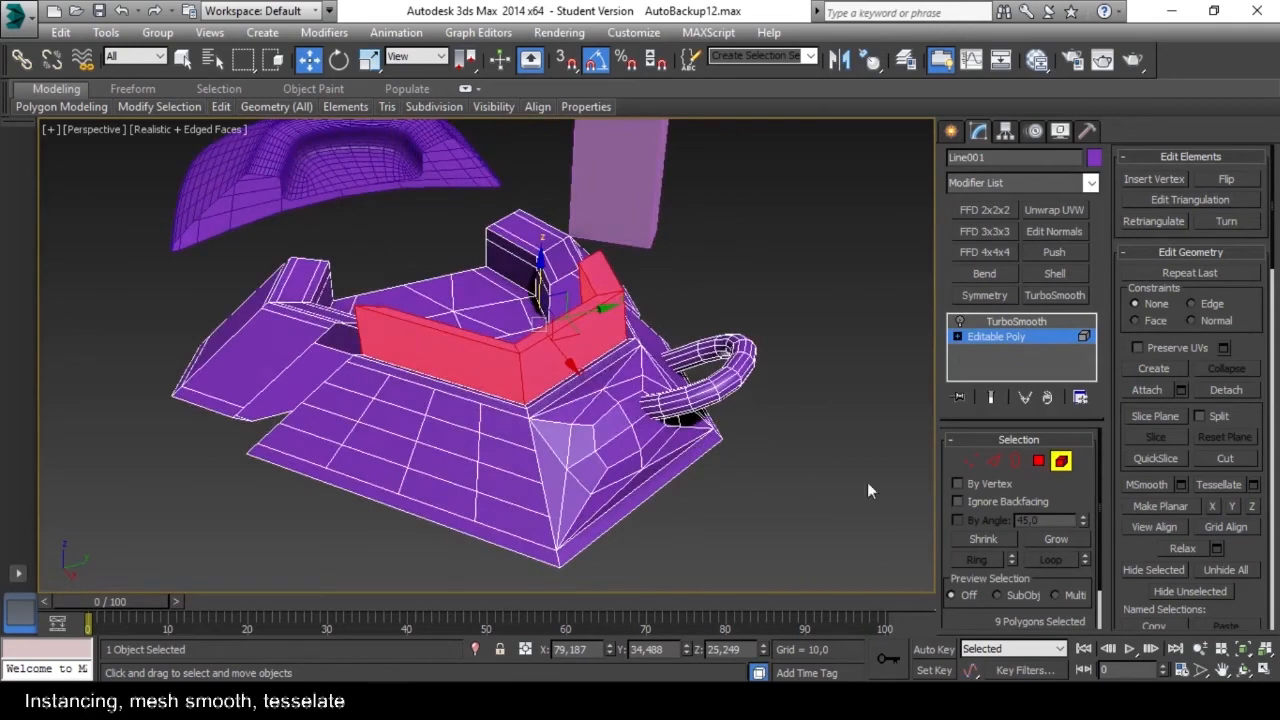
{"action": "left_click", "coordinate": [1217, 484]}
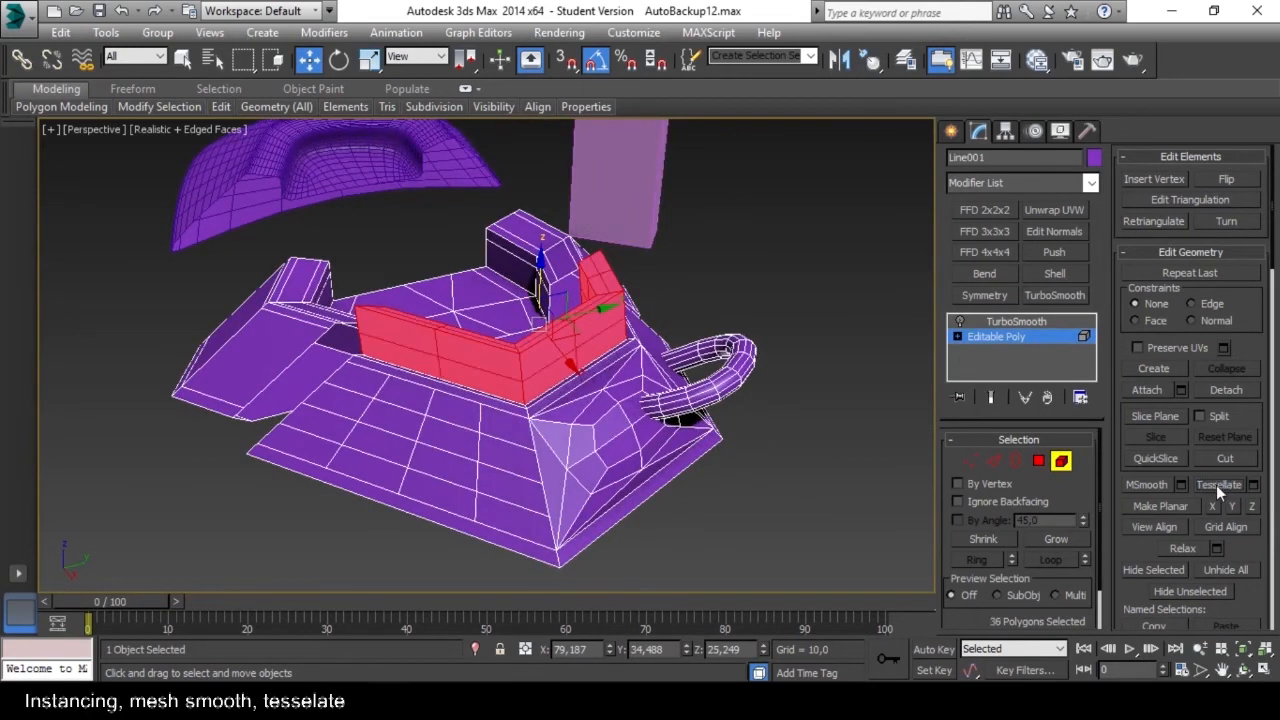
{"action": "left_click", "coordinate": [1061, 460]}
{"action": "middle_click_drag", "start_coordinate": [688, 400], "coordinate": [638, 390], "text": "alt"}
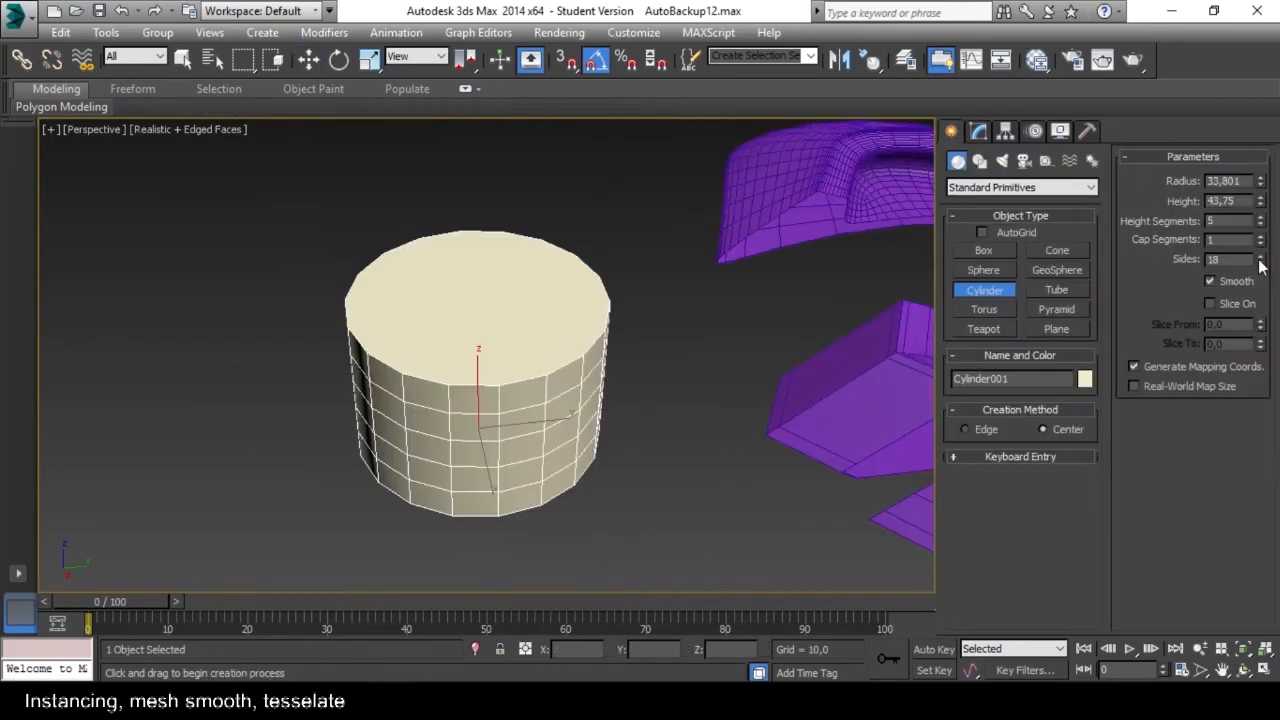
Set the new cylinder to 8 sides, a height of about 11.04 and 1 height segment.
{"action": "left_click_drag", "start_coordinate": [1261, 263], "coordinate": [1268, 355]}
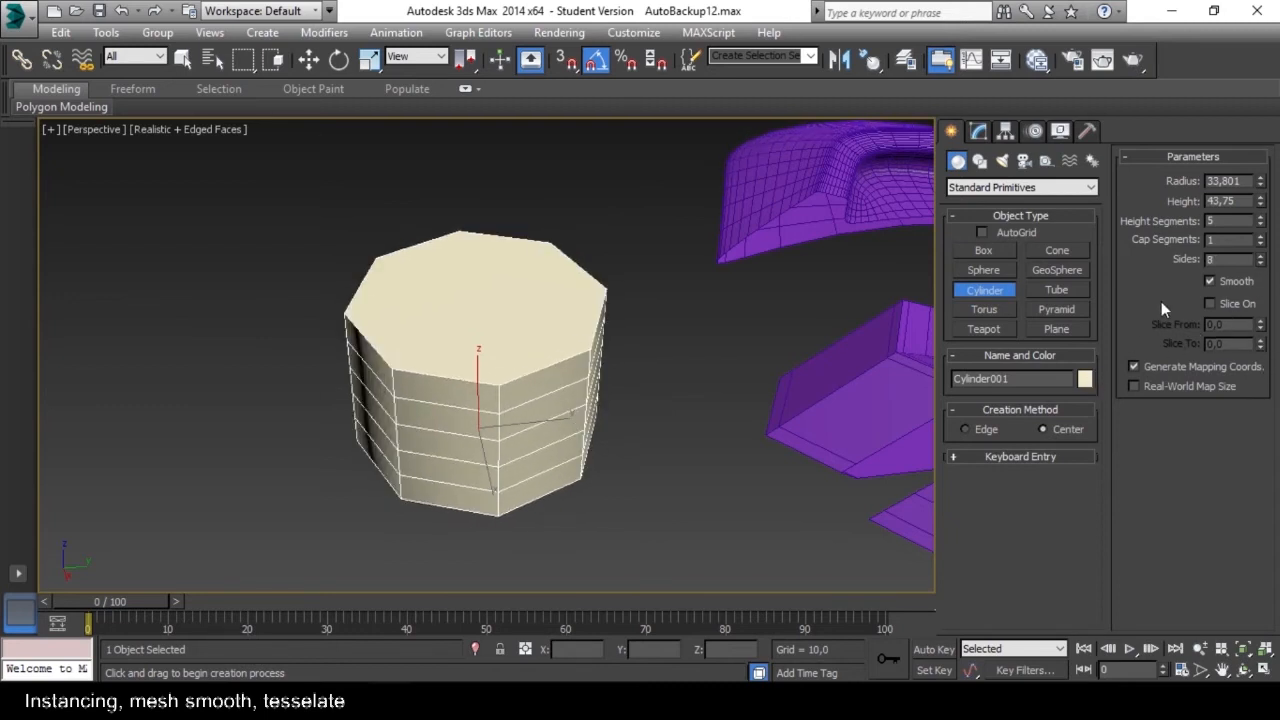
{"action": "right_click", "coordinate": [1261, 206]}
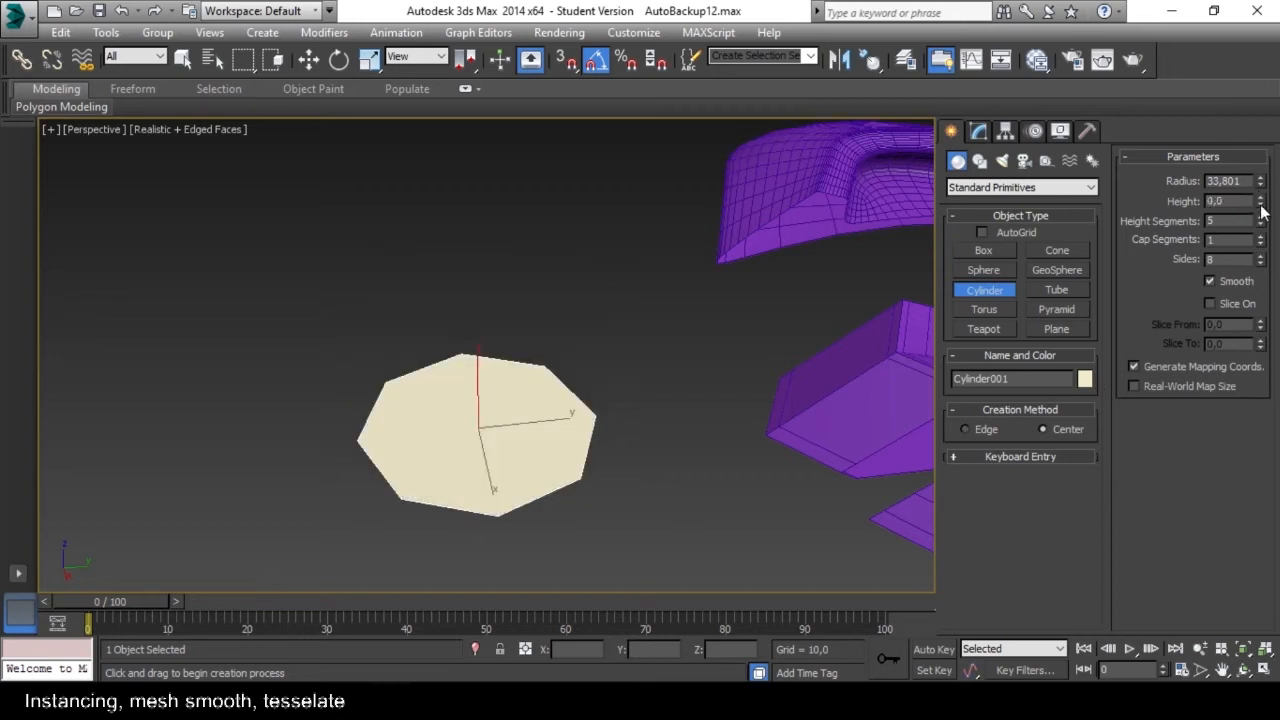
{"action": "left_click_drag", "start_coordinate": [1263, 203], "coordinate": [1264, 162]}
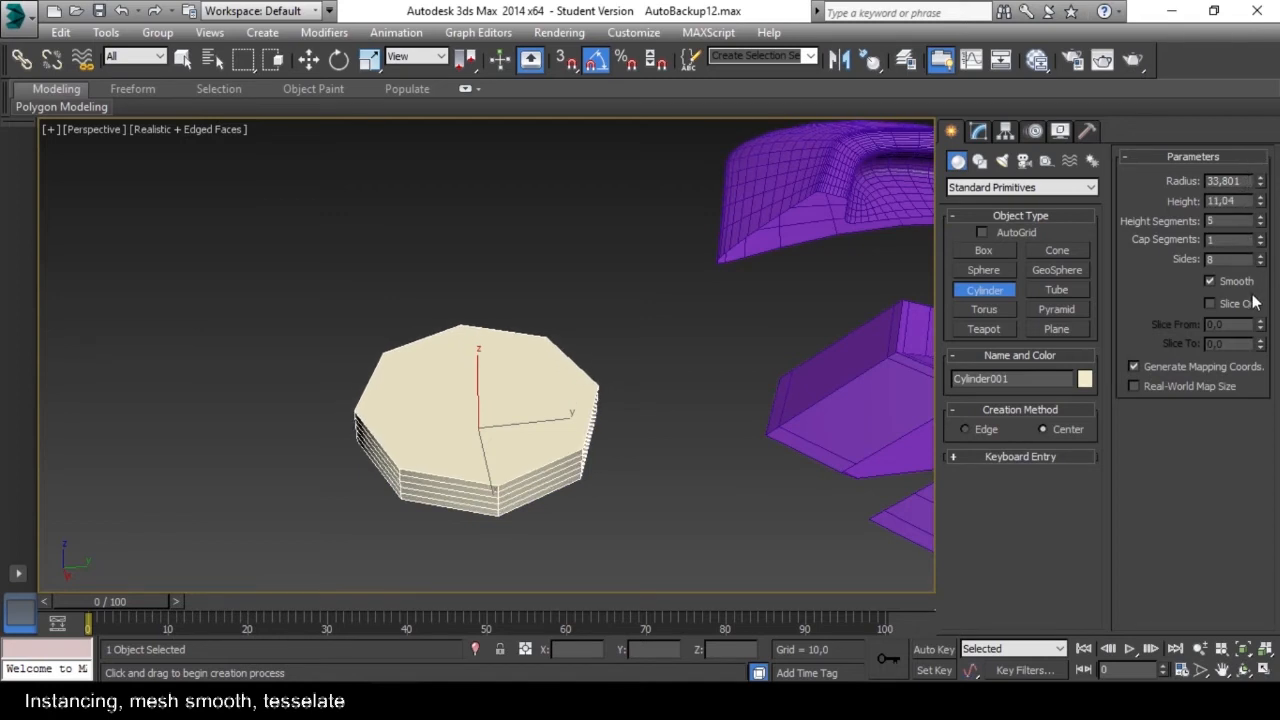
{"action": "right_click", "coordinate": [1263, 224]}
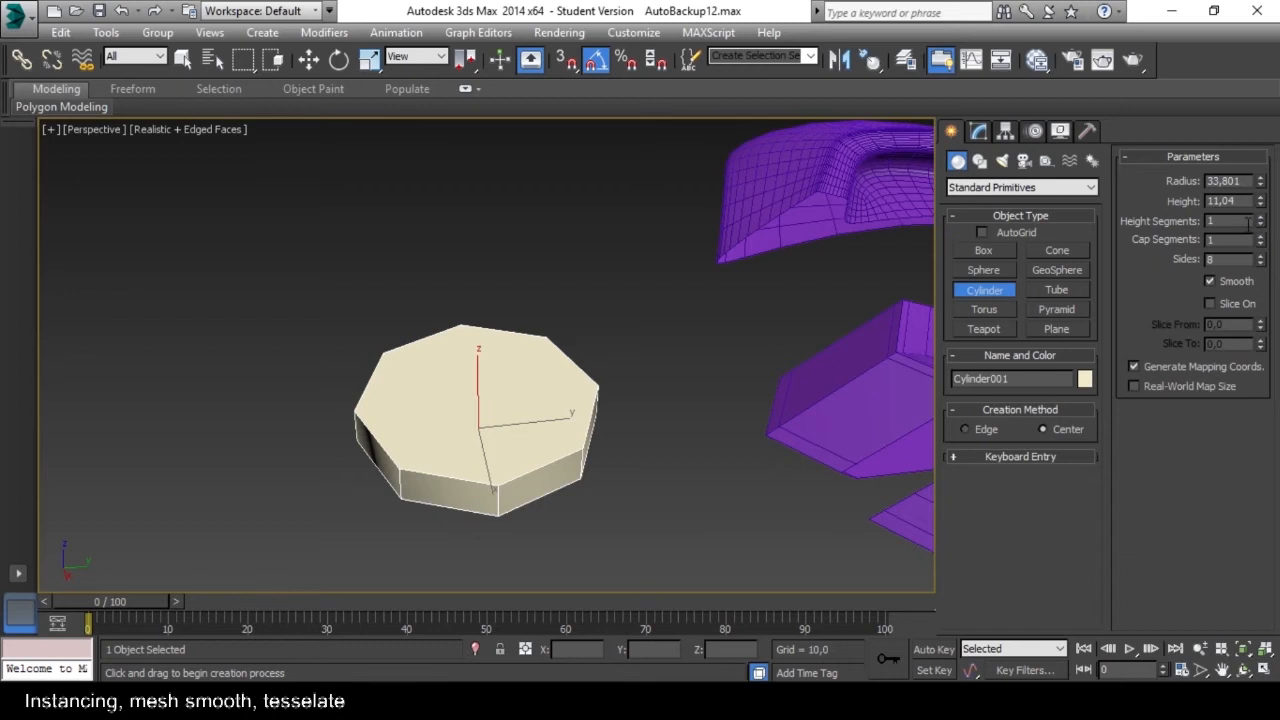
{"action": "middle_click_drag", "start_coordinate": [593, 364], "coordinate": [558, 405], "text": "alt"}
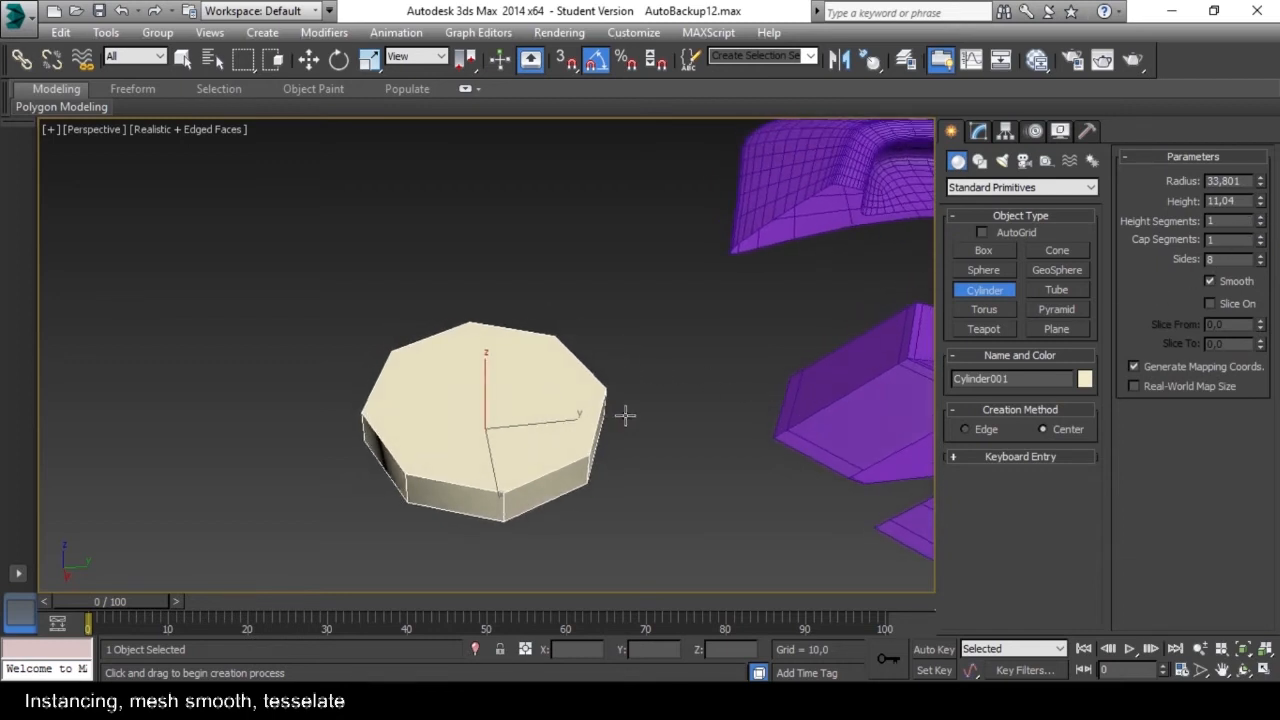
Convert the eight-sided cylinder to an Editable Poly.
{"action": "key", "text": "e"}
{"action": "right_click", "coordinate": [573, 432]}
{"action": "mouse_move", "coordinate": [606, 606]}
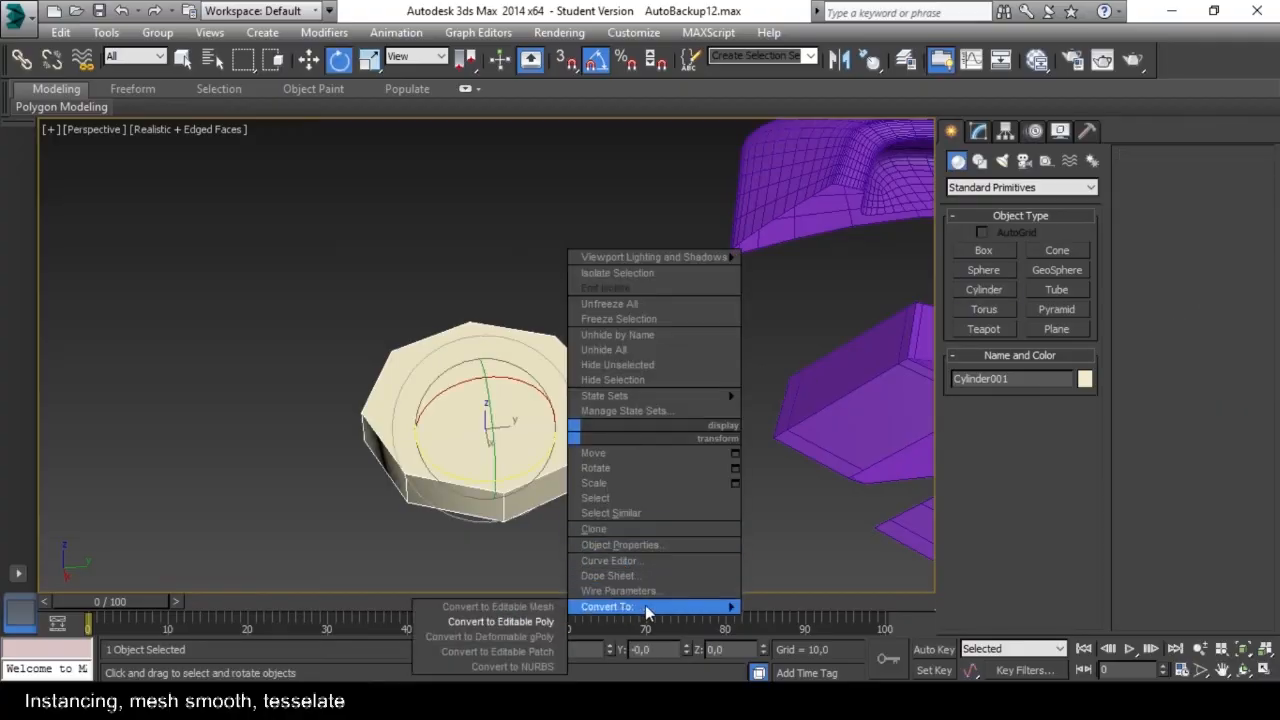
{"action": "left_click", "coordinate": [510, 613]}
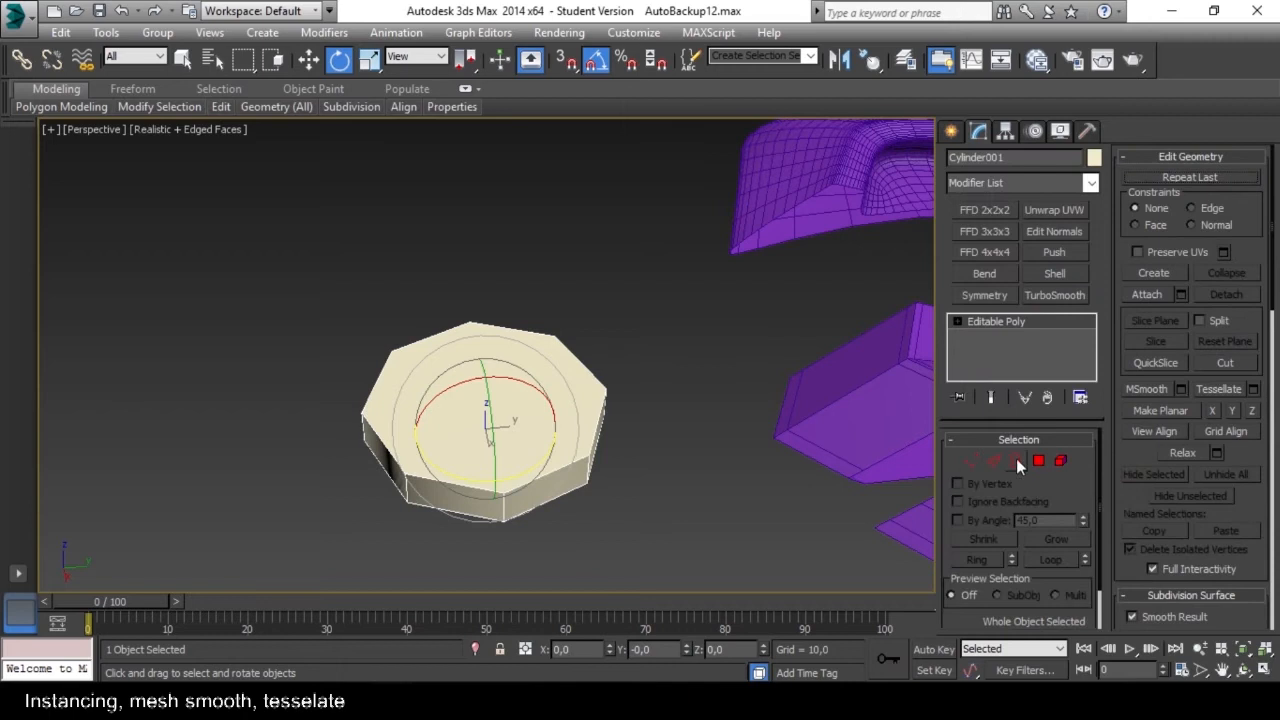
Detach the front side polygon of the cylinder as a separate object and leave the polygon level.
{"action": "left_click", "coordinate": [1039, 460]}
{"action": "left_click", "coordinate": [456, 500]}
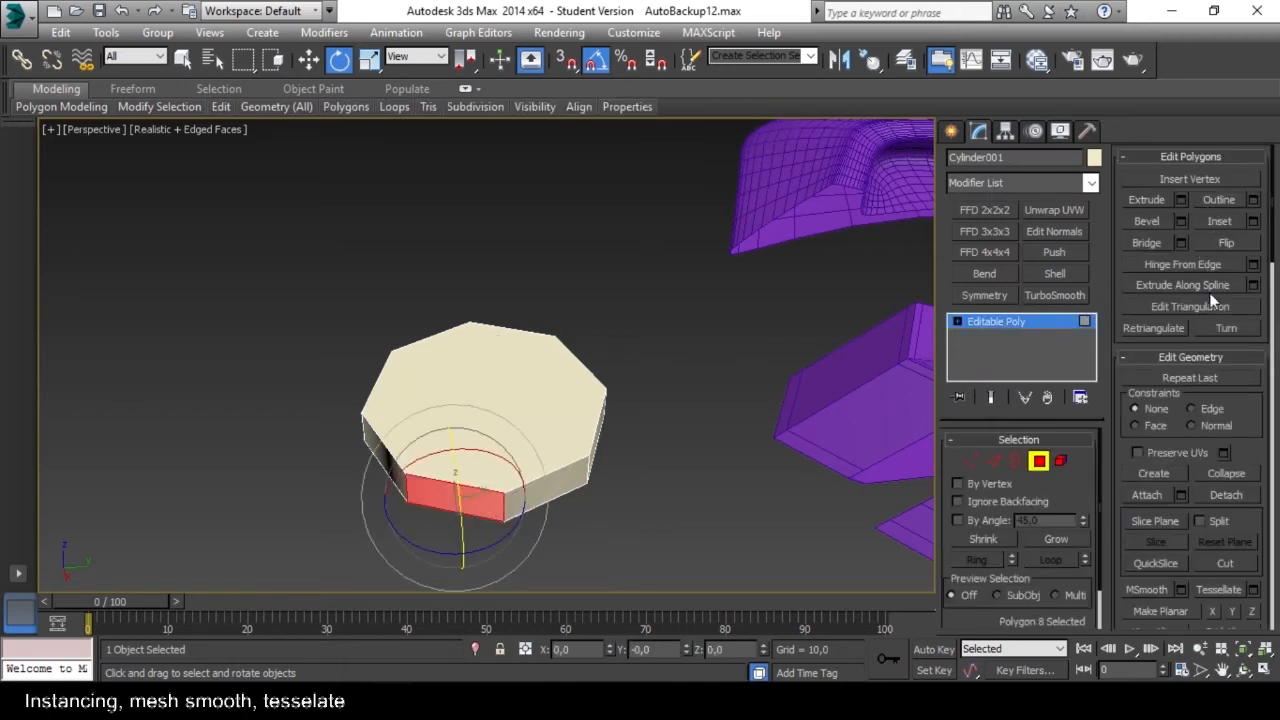
{"action": "left_click", "coordinate": [1224, 495]}
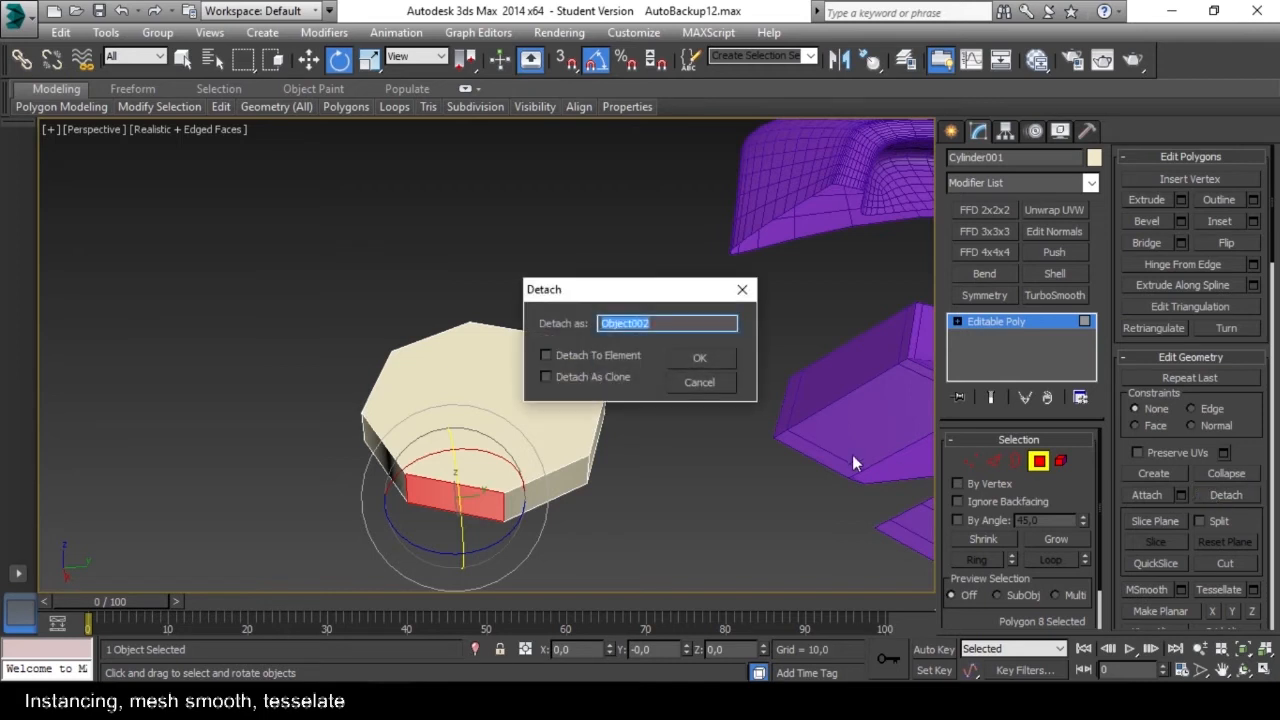
{"action": "left_click", "coordinate": [700, 360]}
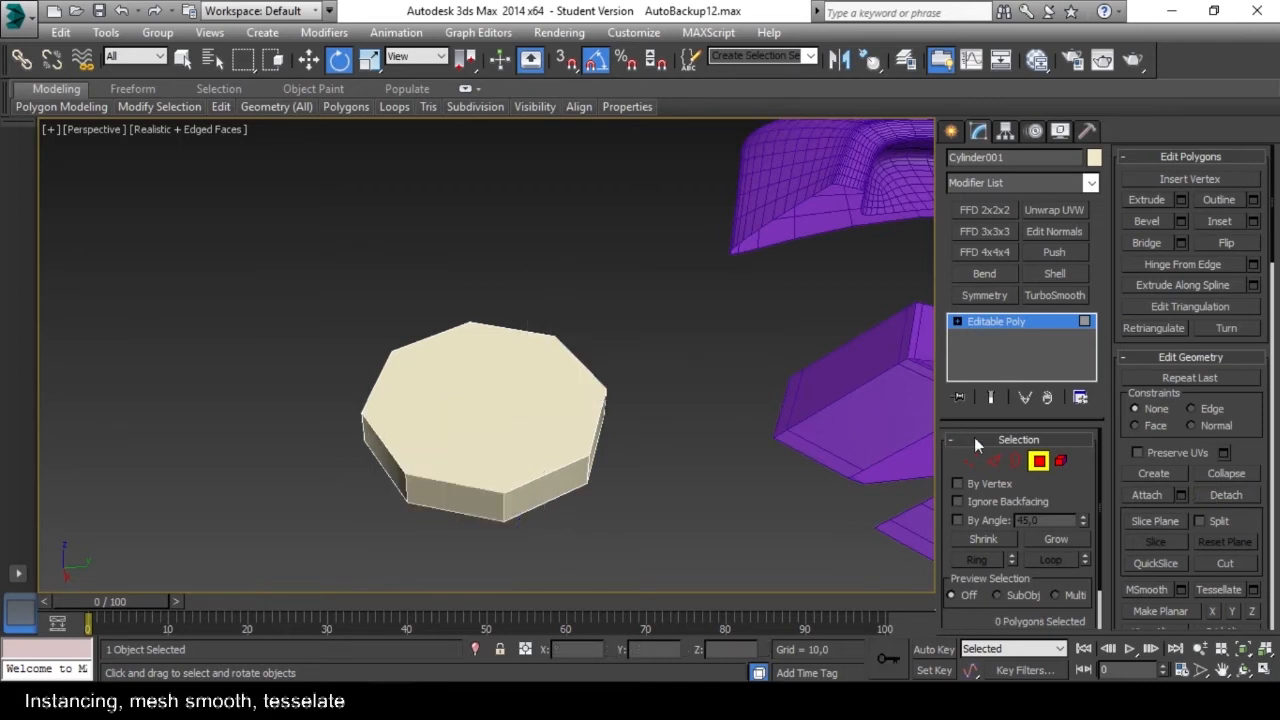
{"action": "left_click", "coordinate": [1039, 460]}
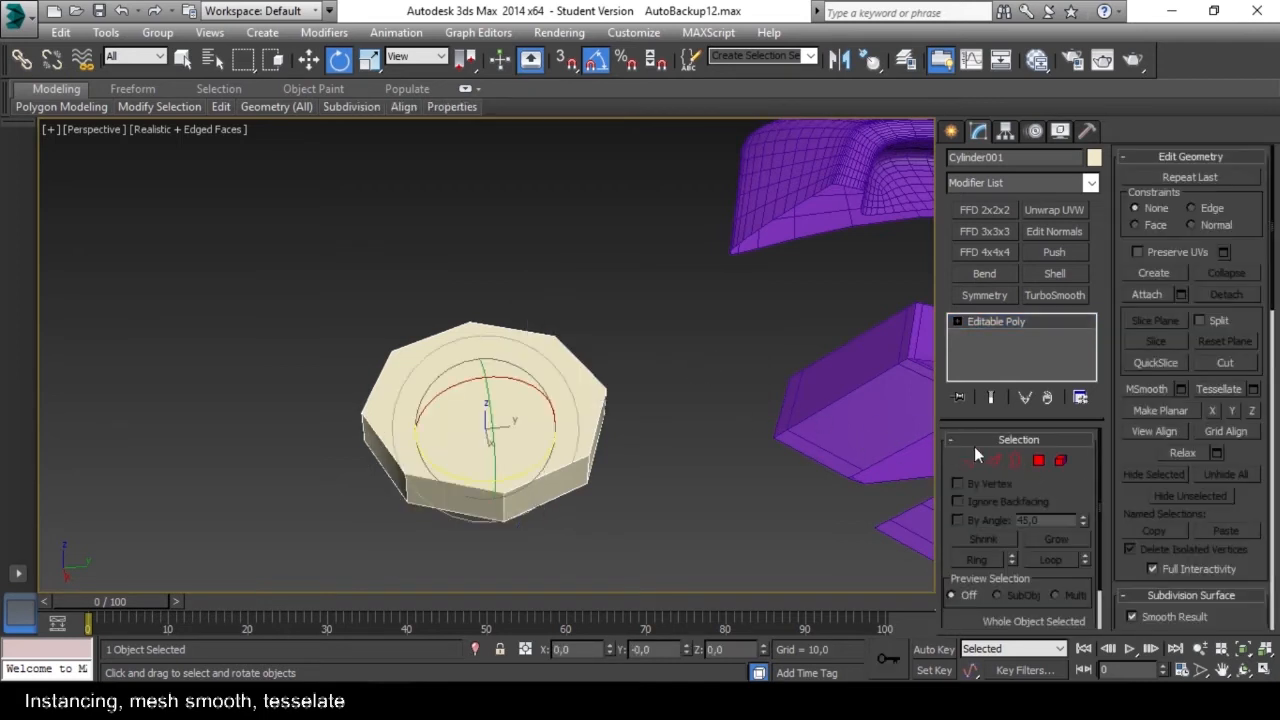
Delete the remaining cylinder body and select the detached side panel.
{"action": "left_click", "coordinate": [1061, 460]}
{"action": "left_click", "coordinate": [1061, 460]}
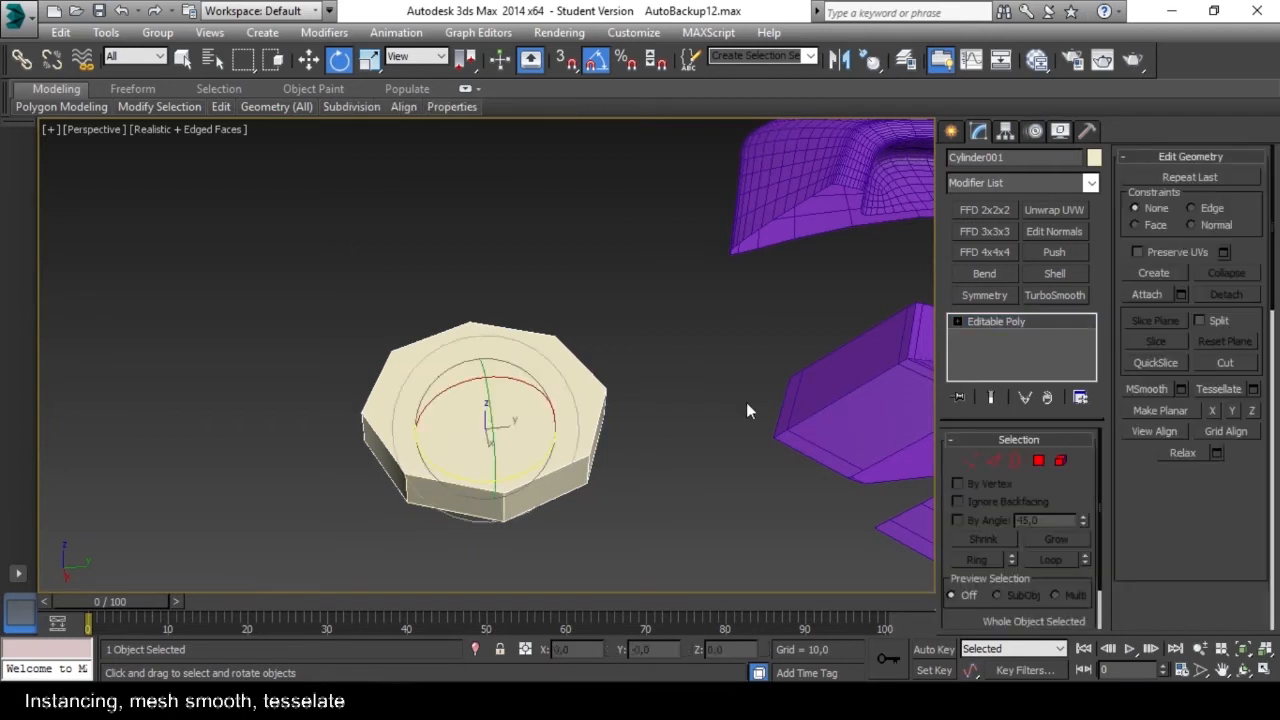
{"action": "key", "text": "Delete"}
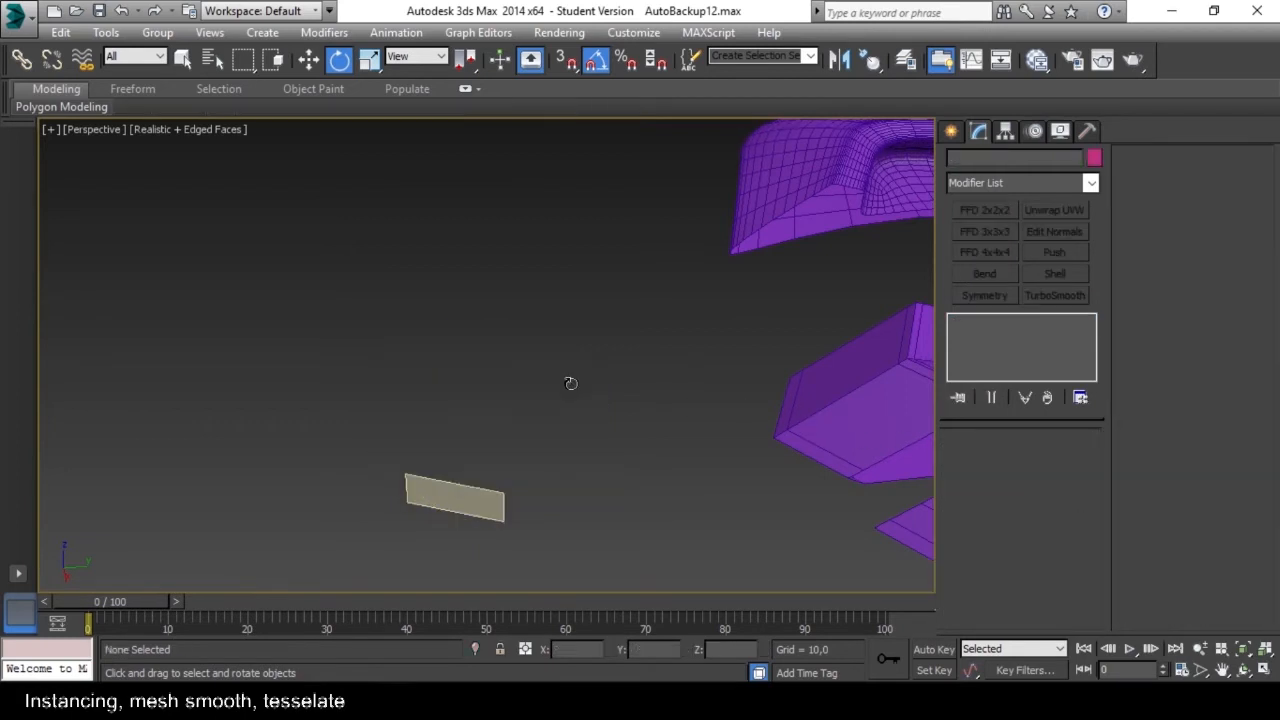
{"action": "left_click", "coordinate": [466, 494]}
{"action": "middle_click_drag", "start_coordinate": [535, 467], "coordinate": [519, 433], "text": "alt"}
{"action": "left_click_drag", "start_coordinate": [497, 432], "coordinate": [540, 436], "text": "shift"}
{"action": "left_click", "coordinate": [702, 430]}
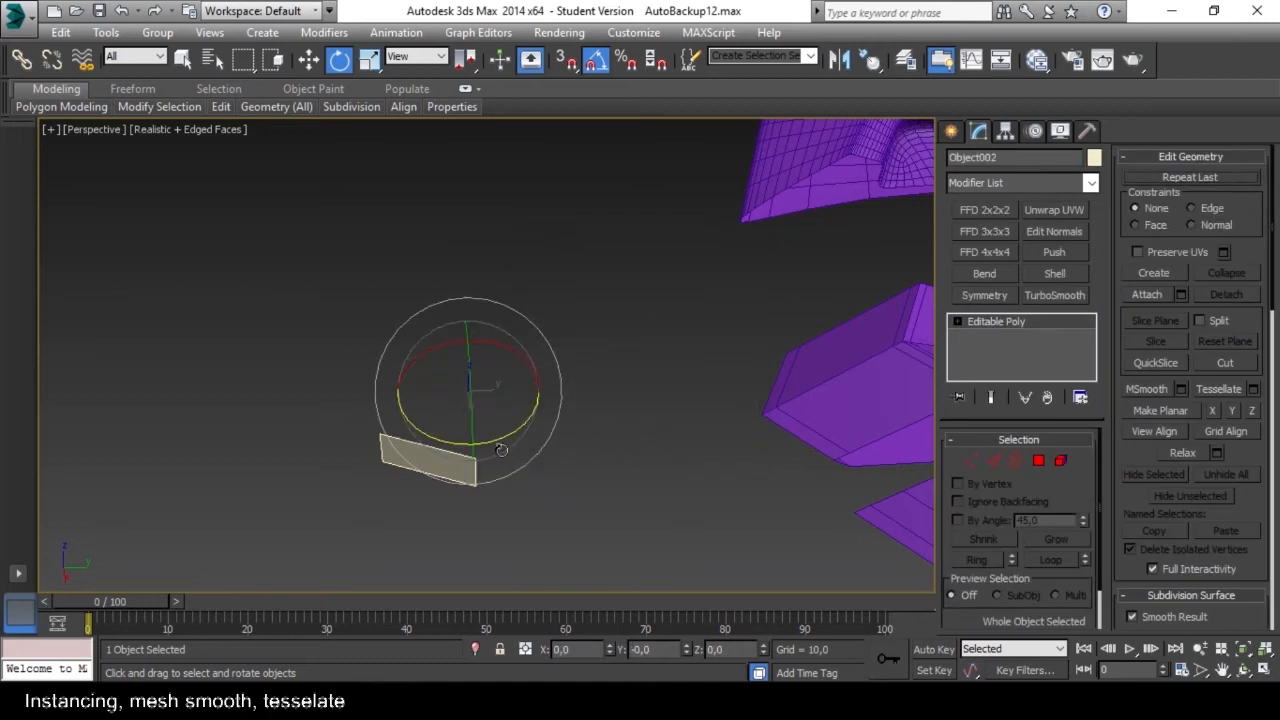
{"action": "middle_click_drag", "start_coordinate": [519, 463], "coordinate": [521, 421], "text": "alt"}
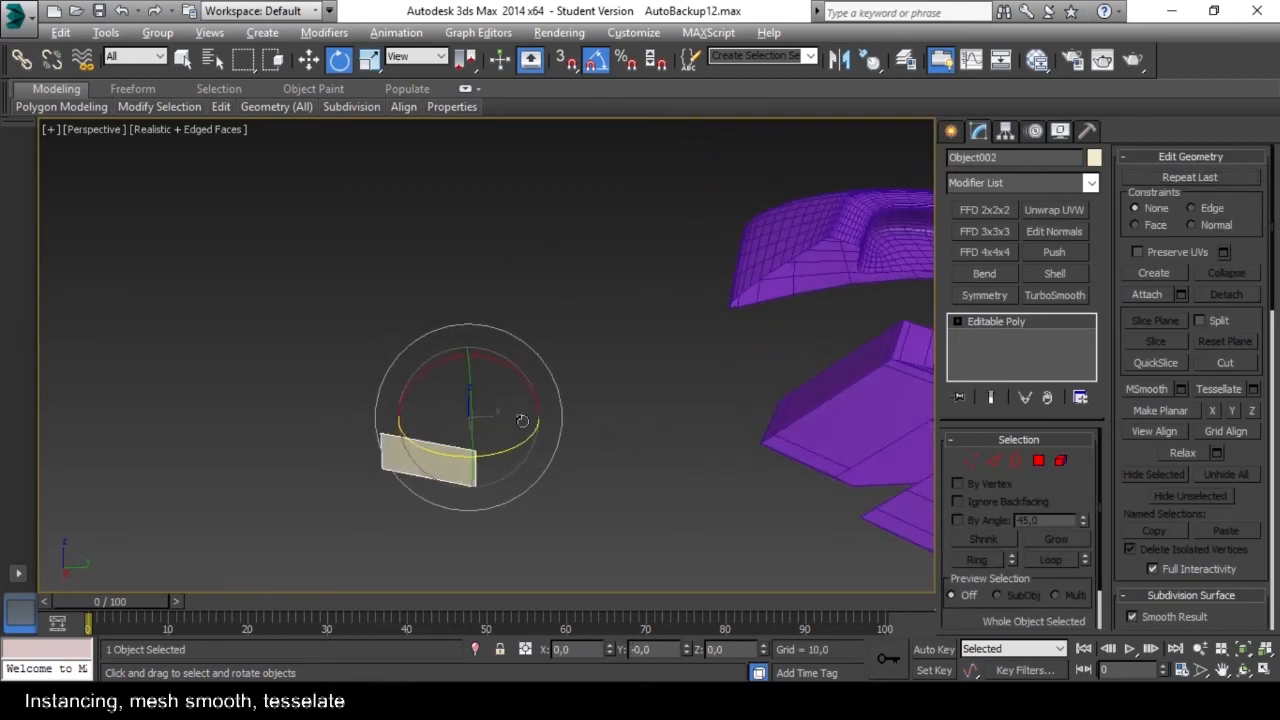
{"action": "mouse_move", "coordinate": [497, 453]}
{"action": "left_mouse_down"}
{"action": "mouse_move", "coordinate": [545, 440]}
{"action": "mouse_move", "coordinate": [497, 457]}
{"action": "left_mouse_up"}
{"action": "left_click_drag", "start_coordinate": [502, 456], "coordinate": [549, 447], "text": "shift"}
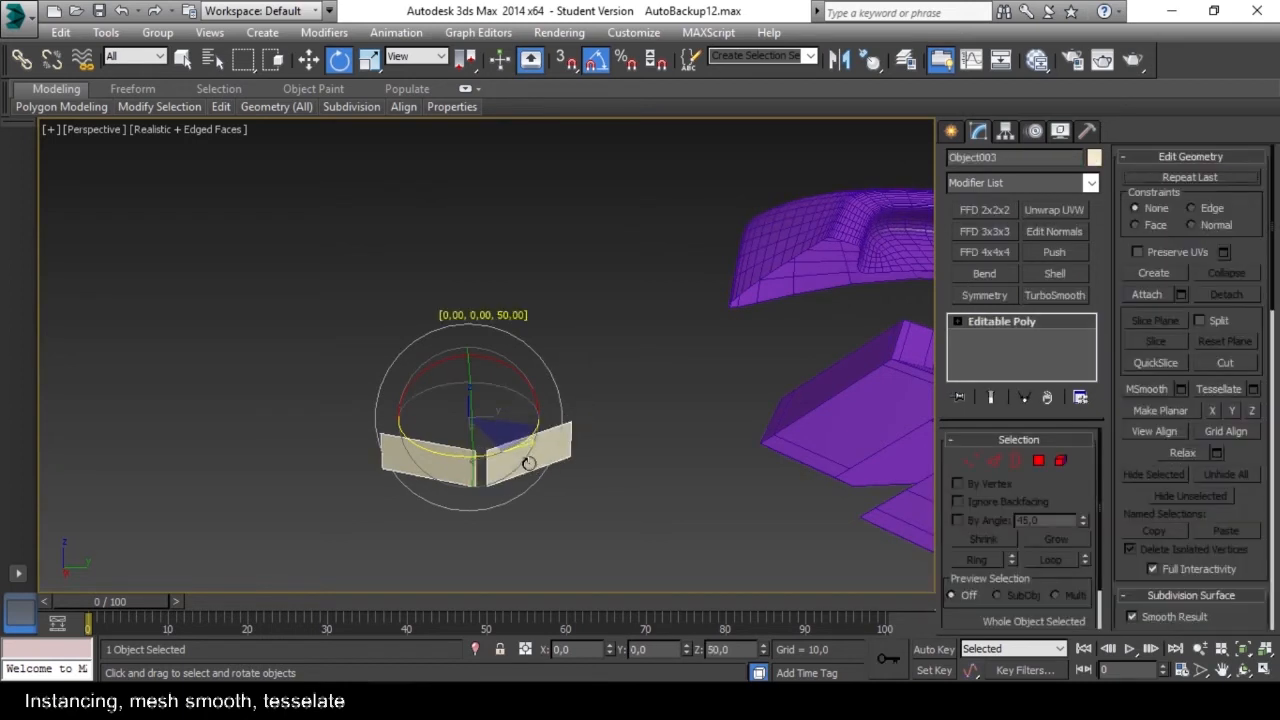
{"action": "left_click_drag", "start_coordinate": [530, 462], "coordinate": [530, 462], "text": "shift"}
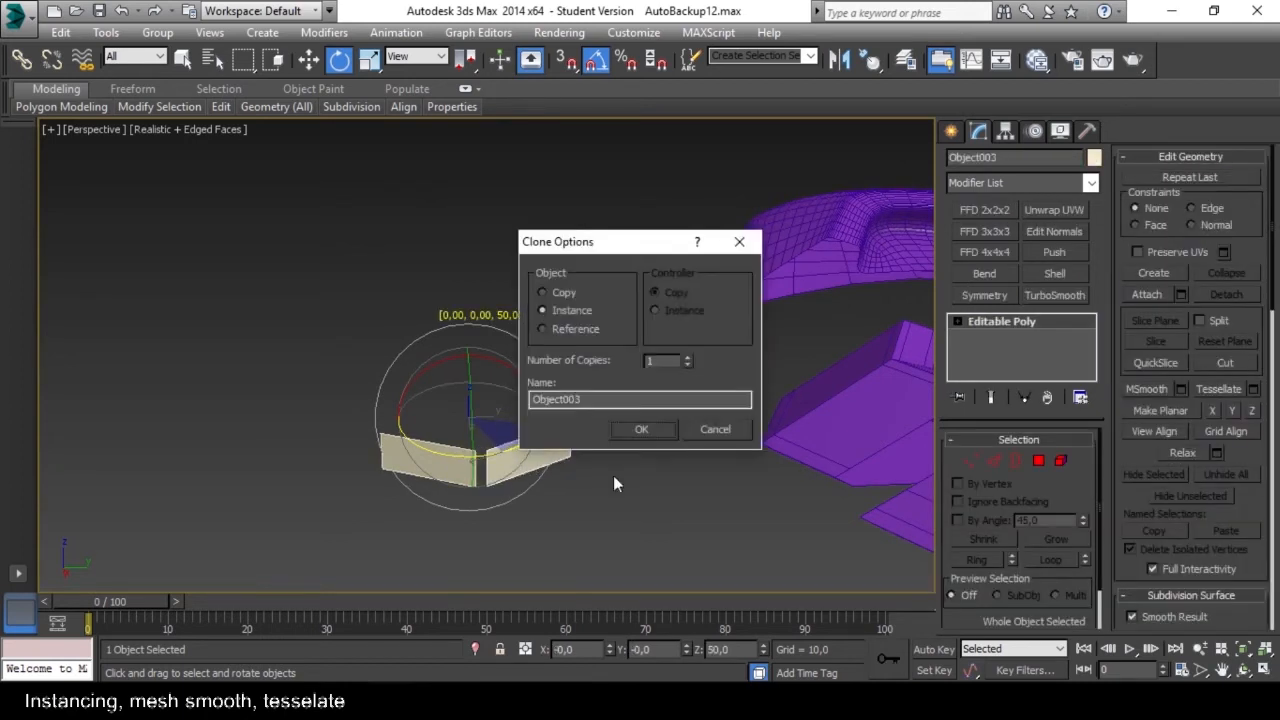
{"action": "left_click", "coordinate": [713, 433]}
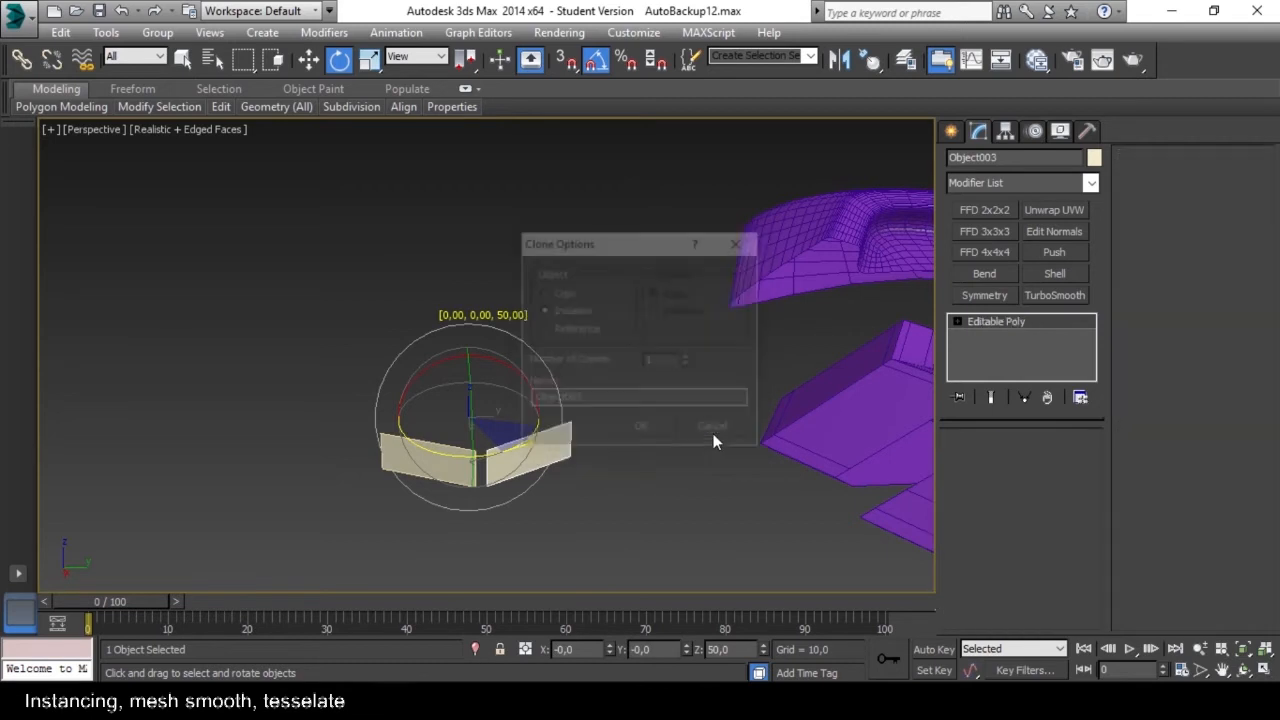
Set the angle snap increment to 45 degrees in the Grid and Snap Settings and close them.
{"action": "right_click", "coordinate": [604, 68]}
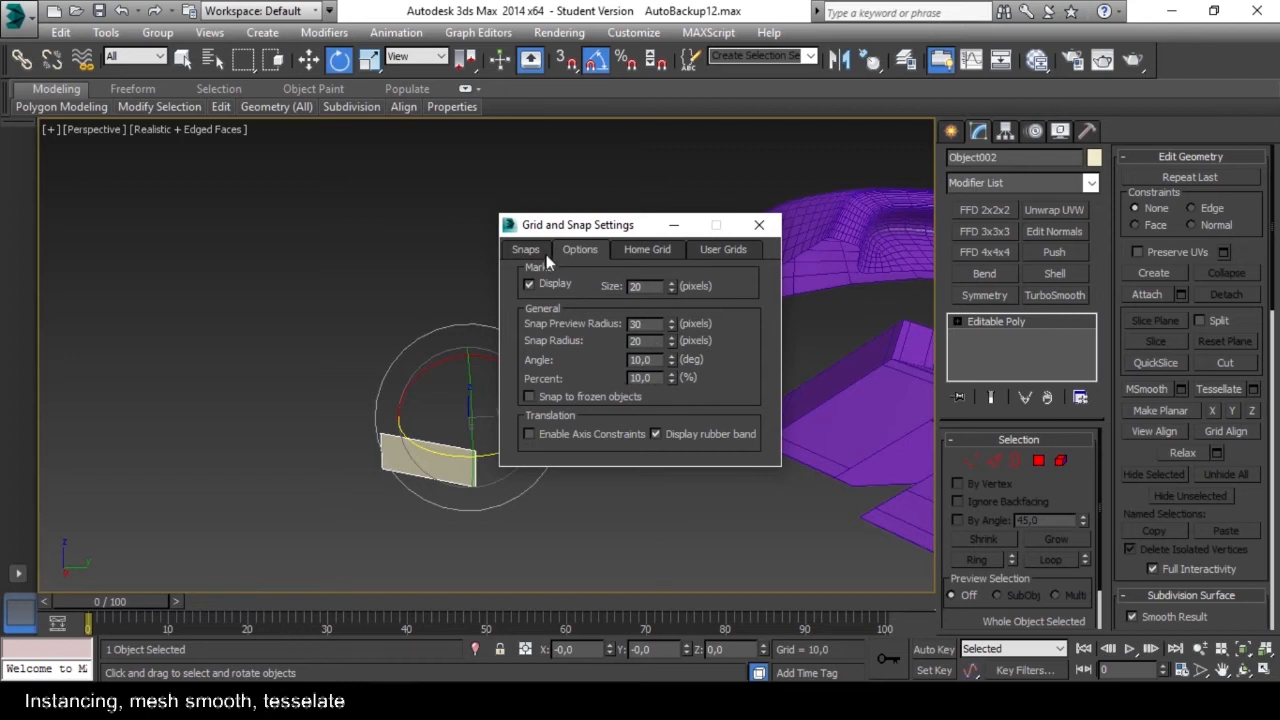
{"action": "left_click", "coordinate": [527, 251]}
{"action": "left_click", "coordinate": [576, 252]}
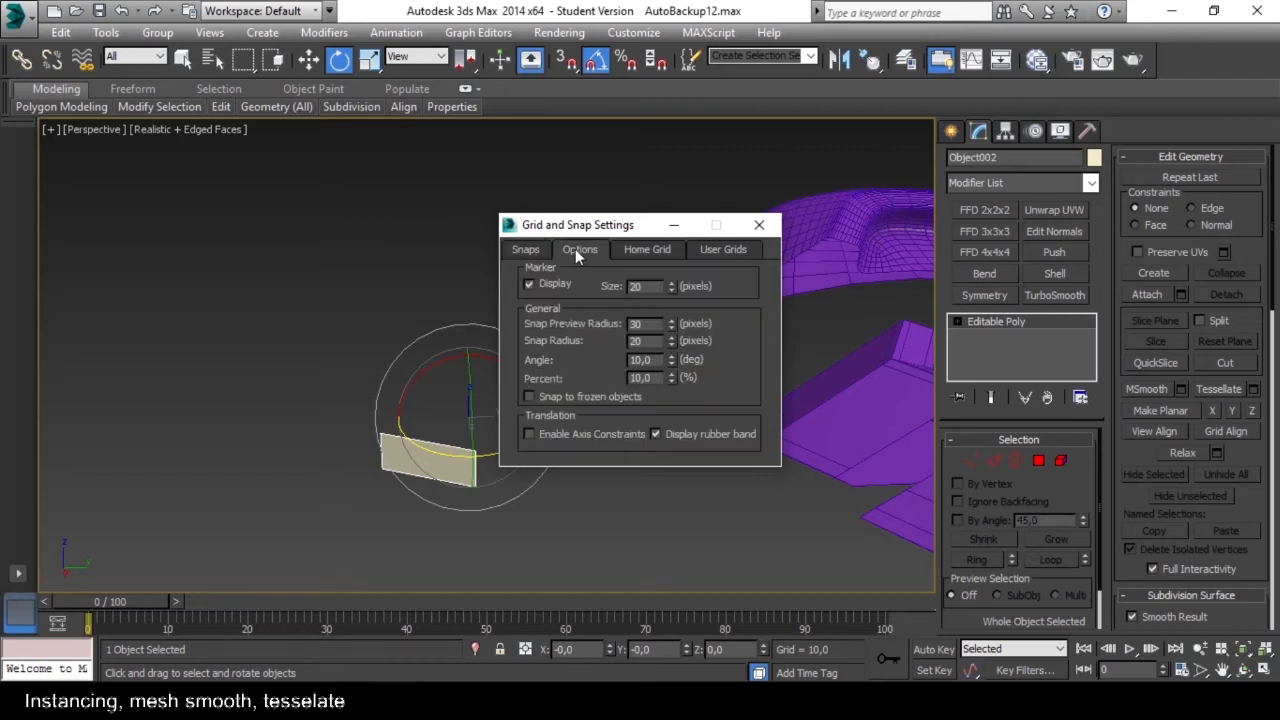
{"action": "left_click", "coordinate": [758, 227]}
{"action": "right_click", "coordinate": [602, 66]}
{"action": "left_click", "coordinate": [759, 225]}
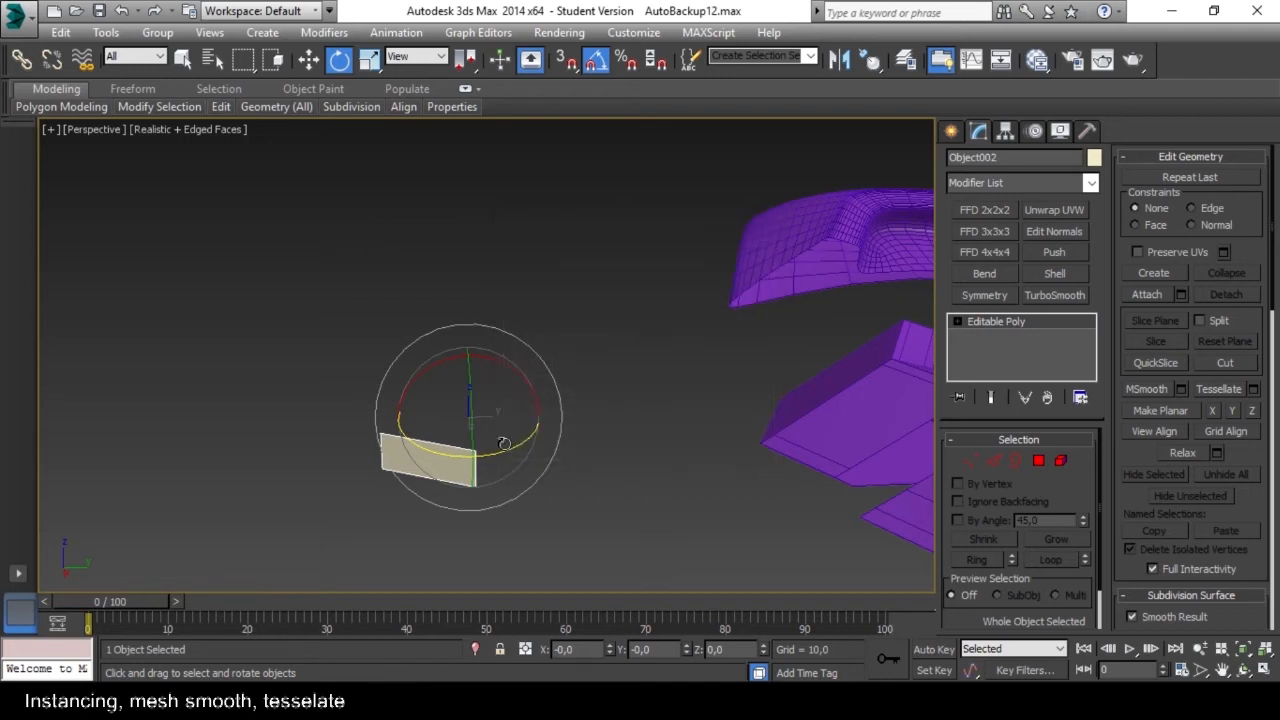
Clone the side panel as seven instances rotated in 45-degree increments about the Z axis to close the eight-sided ring.
{"action": "left_click_drag", "start_coordinate": [497, 450], "coordinate": [510, 450], "text": "shift"}
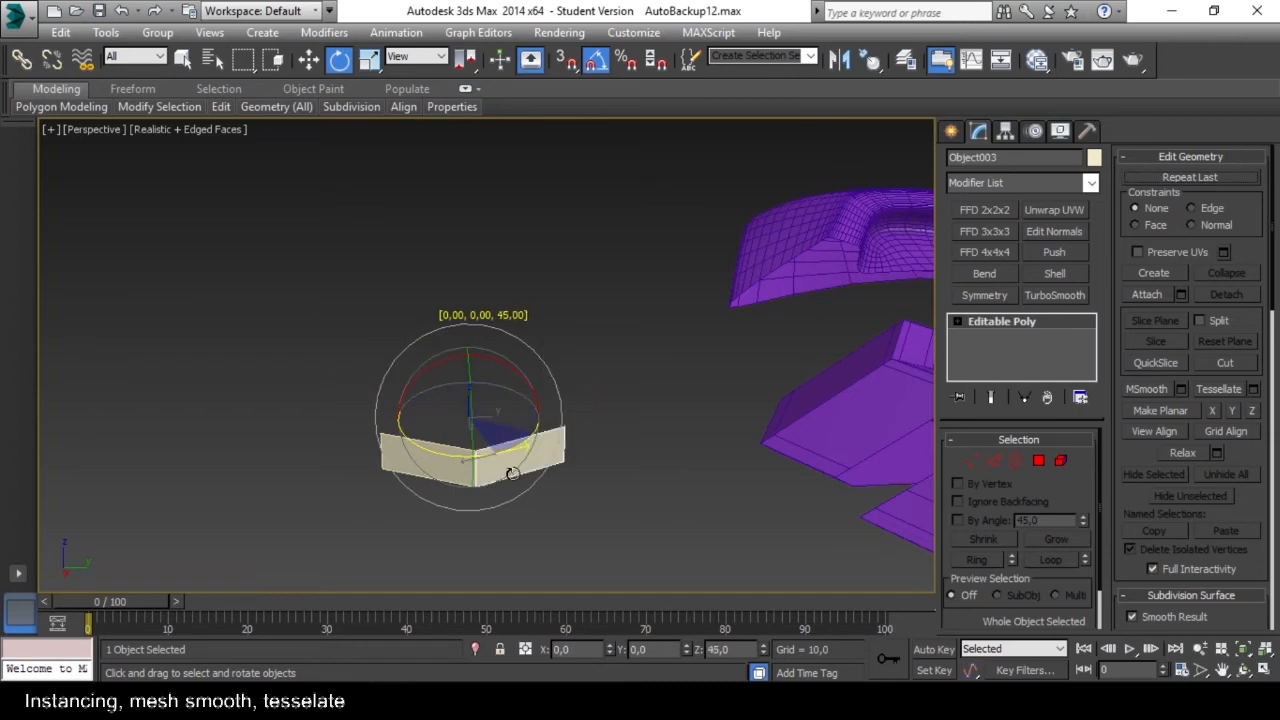
{"action": "left_click_drag", "start_coordinate": [511, 474], "coordinate": [511, 474], "text": "shift"}
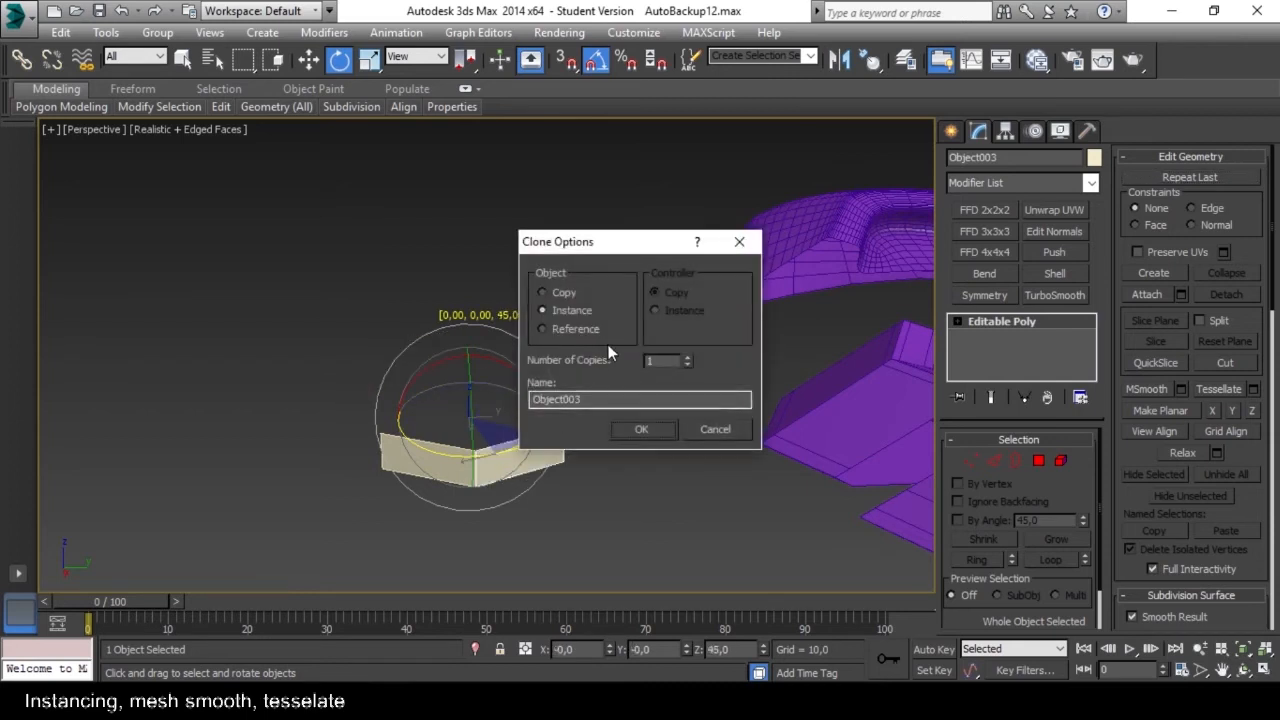
{"action": "left_click", "coordinate": [688, 357]}
{"action": "left_click", "coordinate": [637, 432]}
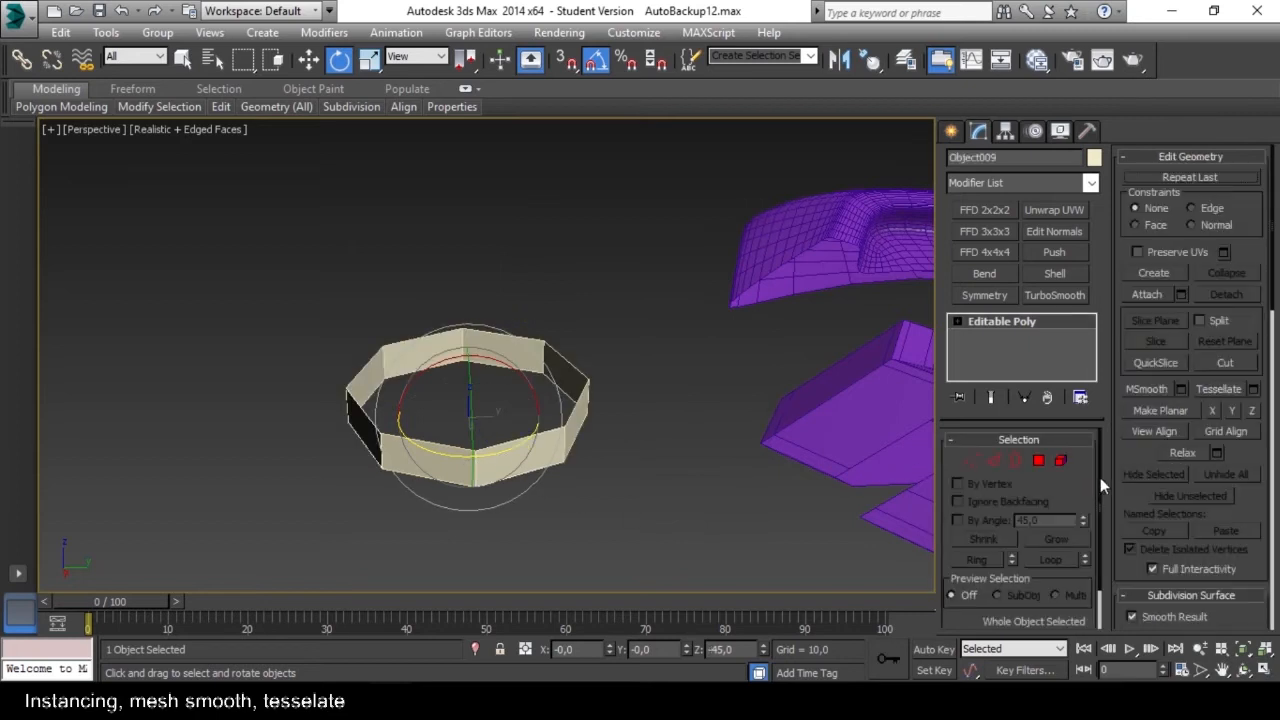
Raise the upper edge of one instanced panel at edge level so all the ring's panels become much taller.
{"action": "left_click", "coordinate": [1039, 461]}
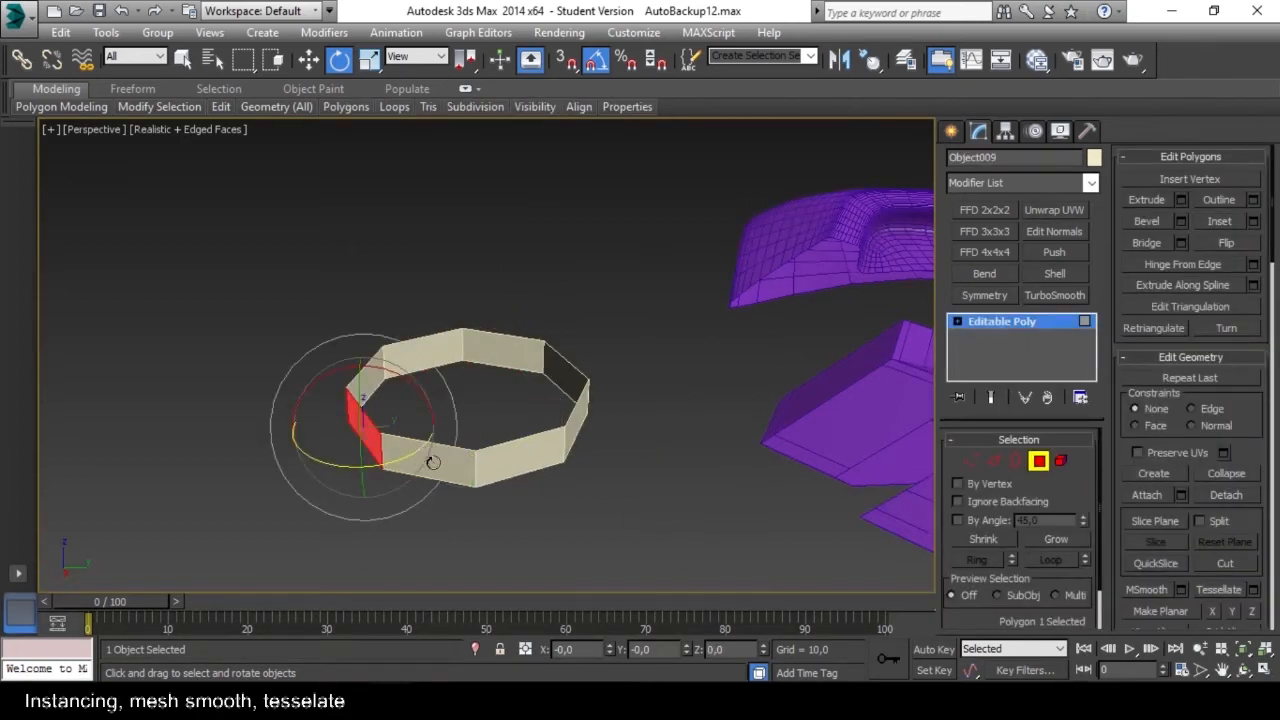
{"action": "left_click", "coordinate": [370, 434]}
{"action": "middle_click_drag", "start_coordinate": [370, 434], "coordinate": [467, 413], "text": "alt"}
{"action": "left_click", "coordinate": [993, 461]}
{"action": "left_click", "coordinate": [395, 416]}
{"action": "left_click_drag", "start_coordinate": [431, 403], "coordinate": [438, 132]}
{"action": "middle_click_drag", "start_coordinate": [460, 245], "coordinate": [577, 371]}
Leave the edge level, select all eight panels of the ring and isolate them.
{"action": "scroll", "coordinate": [577, 371], "scroll_direction": "down", "scroll_amount": 3}
{"action": "key", "text": "alt+q"}
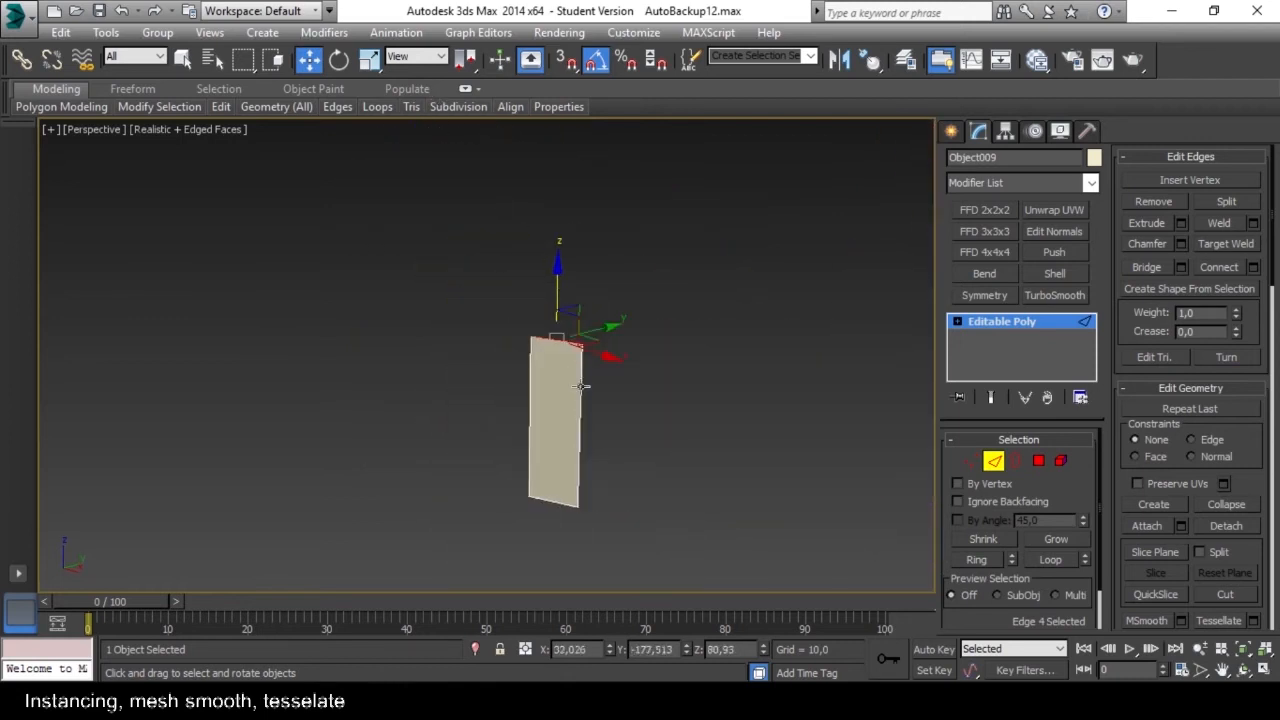
{"action": "key", "text": "alt+q"}
{"action": "middle_click_drag", "start_coordinate": [655, 407], "coordinate": [441, 317], "text": "alt"}
{"action": "left_click", "coordinate": [988, 461]}
{"action": "key", "text": "alt+q"}
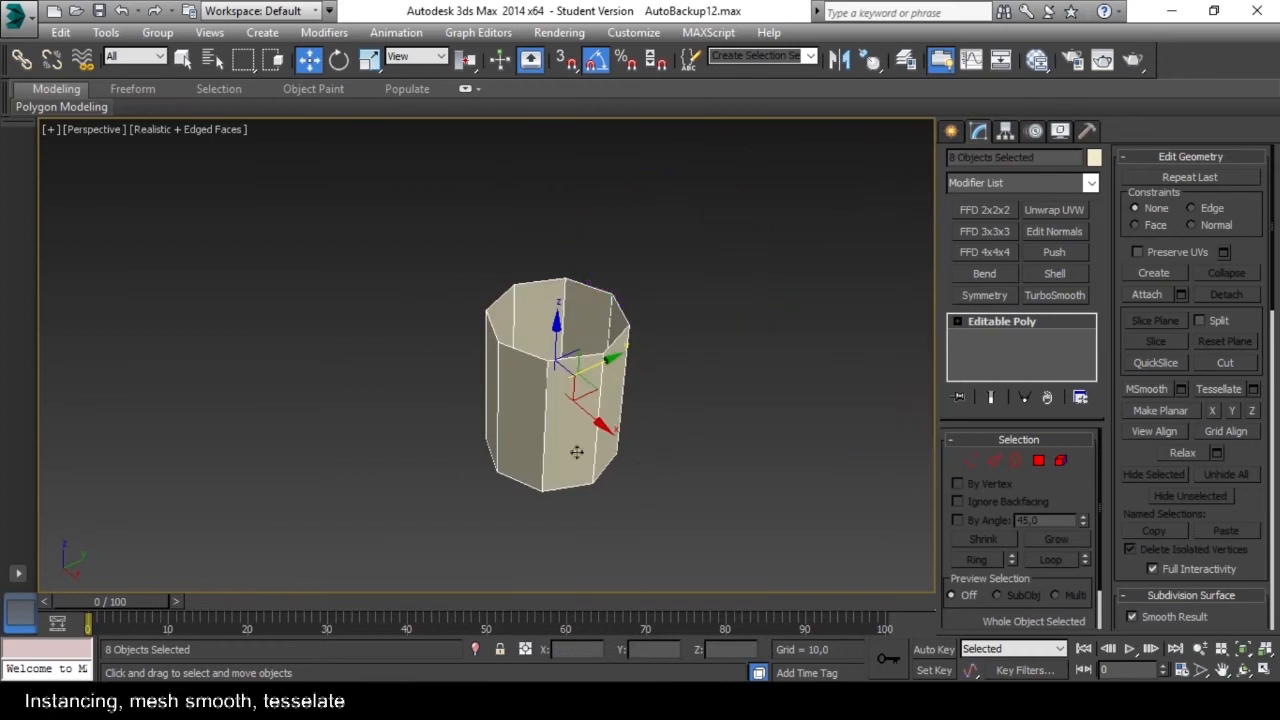
Push the polygon of the instanced panels outward at polygon level, tapering it toward a smaller outer face.
{"action": "left_click", "coordinate": [1038, 460]}
{"action": "middle_click_drag", "start_coordinate": [541, 400], "coordinate": [549, 383]}
{"action": "scroll", "coordinate": [549, 383], "scroll_direction": "up", "scroll_amount": 1}
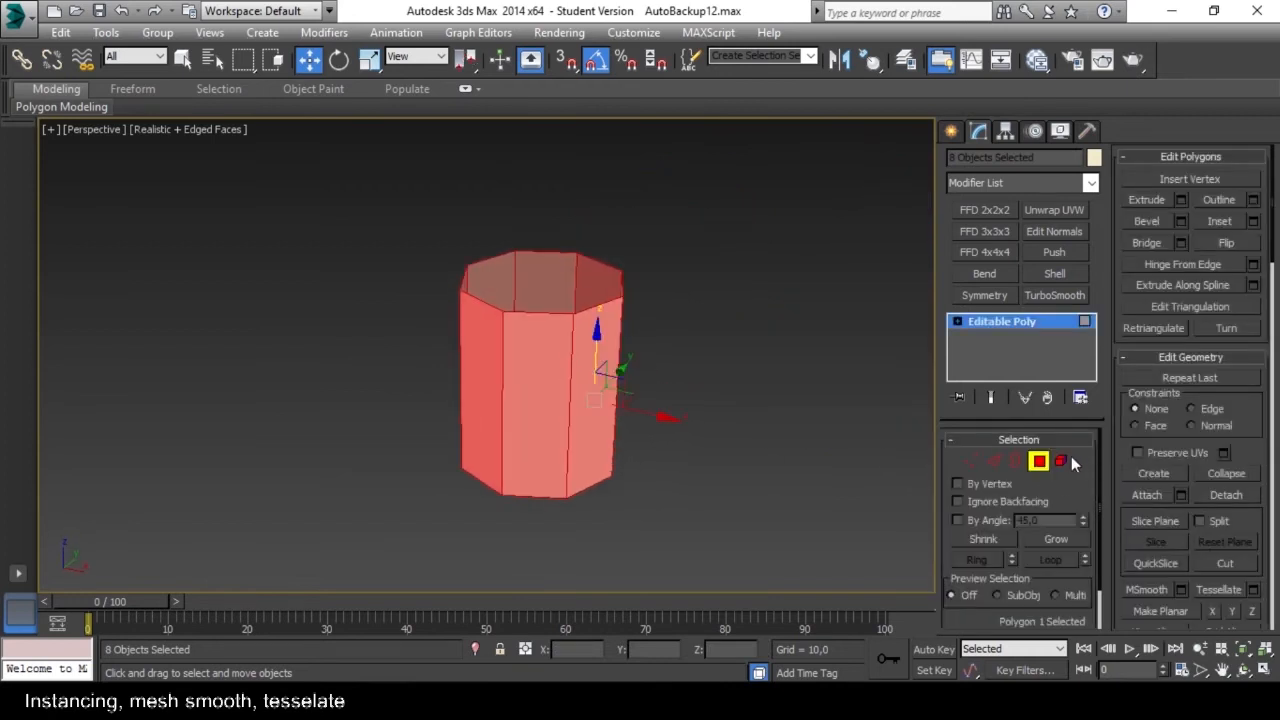
{"action": "key", "text": "alt+q"}
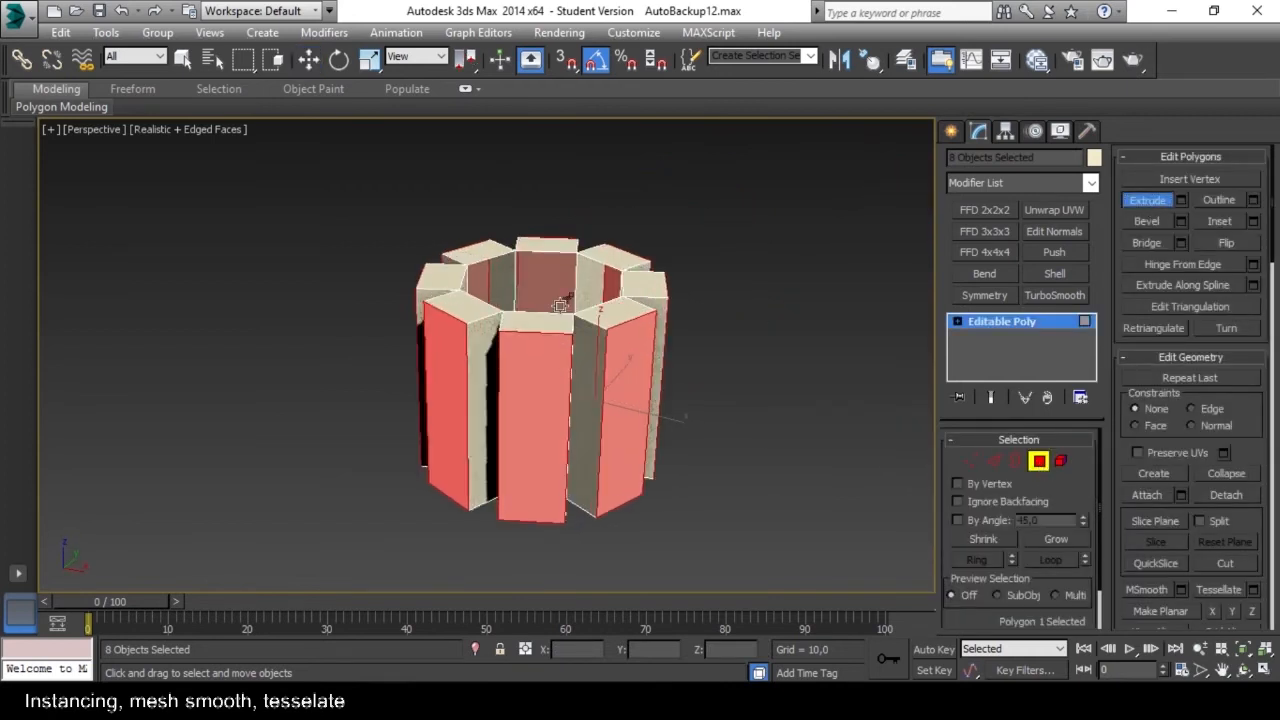
{"action": "left_click_drag", "start_coordinate": [548, 367], "coordinate": [546, 426]}
{"action": "middle_click_drag", "start_coordinate": [546, 426], "coordinate": [597, 363], "text": "alt"}
{"action": "key", "text": "w"}
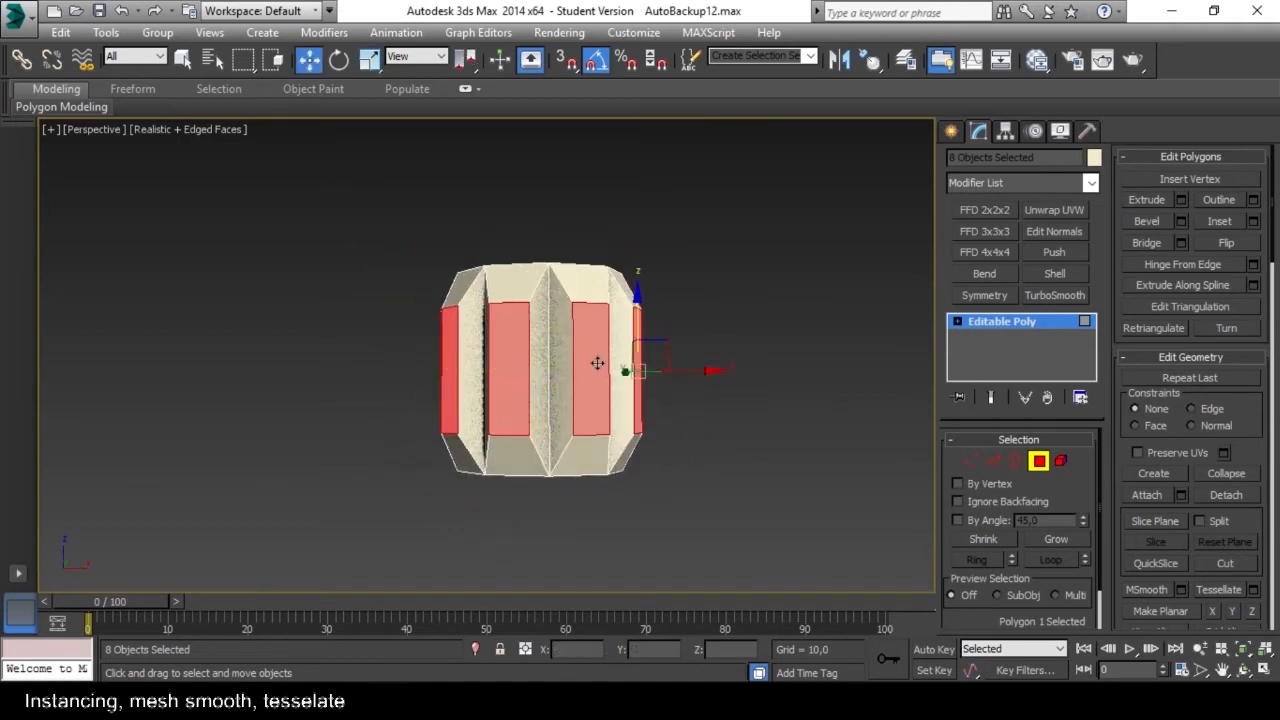
Move the tapered outer polygon down along the Z axis to lengthen the sloped face above it.
{"action": "left_click_drag", "start_coordinate": [643, 303], "coordinate": [643, 306]}
{"action": "middle_click_drag", "start_coordinate": [643, 306], "coordinate": [651, 364], "text": "alt"}
{"action": "scroll", "coordinate": [600, 360], "scroll_direction": "up", "scroll_amount": 3}
{"action": "scroll", "coordinate": [600, 360], "scroll_direction": "down", "scroll_amount": 3}
{"action": "middle_click_drag", "start_coordinate": [569, 346], "coordinate": [600, 372], "text": "alt"}
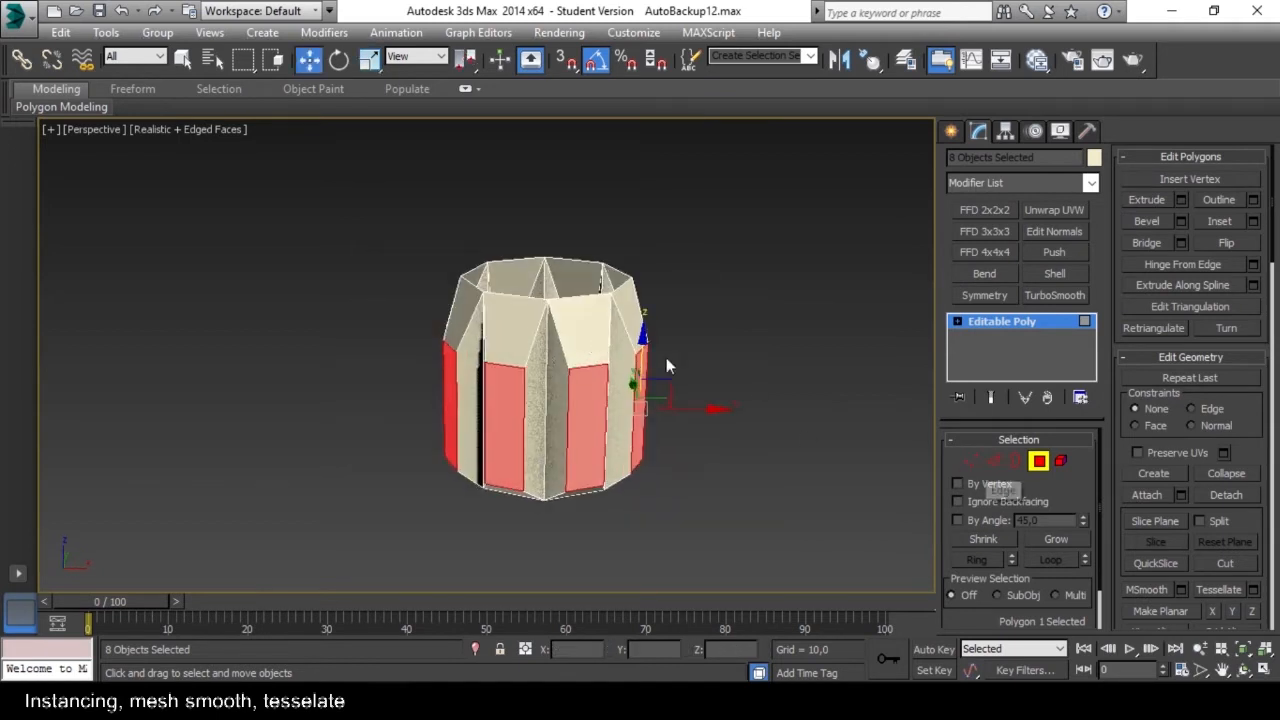
Bevel the sloped polygon near the panel's upper end outward to start an arm on every instance.
{"action": "left_click", "coordinate": [579, 337]}
{"action": "left_click_drag", "start_coordinate": [590, 329], "coordinate": [621, 231]}
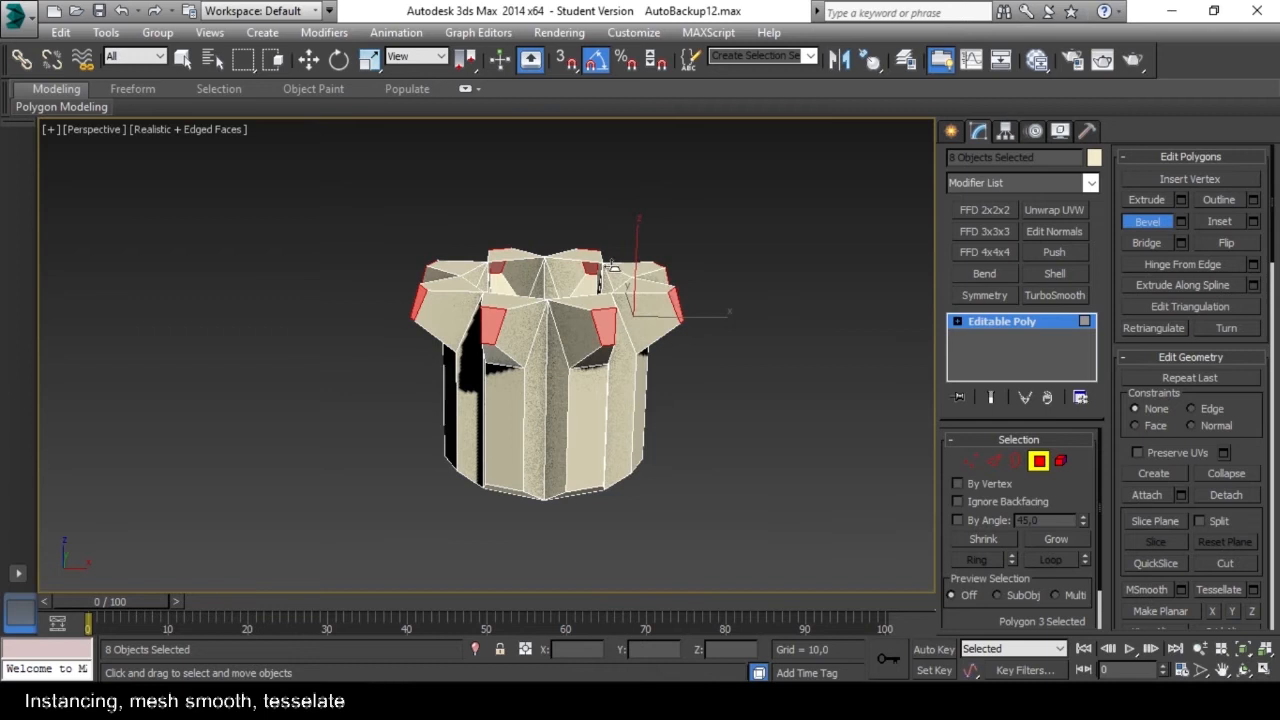
{"action": "left_click", "coordinate": [616, 278]}
{"action": "middle_click_drag", "start_coordinate": [616, 278], "coordinate": [598, 235], "text": "alt"}
Bevel the arm's end polygon further so that long segmented arms extend outward and downward around the ring.
{"action": "left_click_drag", "start_coordinate": [575, 303], "coordinate": [597, 216]}
{"action": "left_click", "coordinate": [591, 173]}
{"action": "scroll", "coordinate": [620, 290], "scroll_direction": "up", "scroll_amount": 3}
{"action": "middle_click_drag", "start_coordinate": [625, 345], "coordinate": [643, 320], "text": "alt"}
{"action": "left_click_drag", "start_coordinate": [643, 320], "coordinate": [769, 166]}
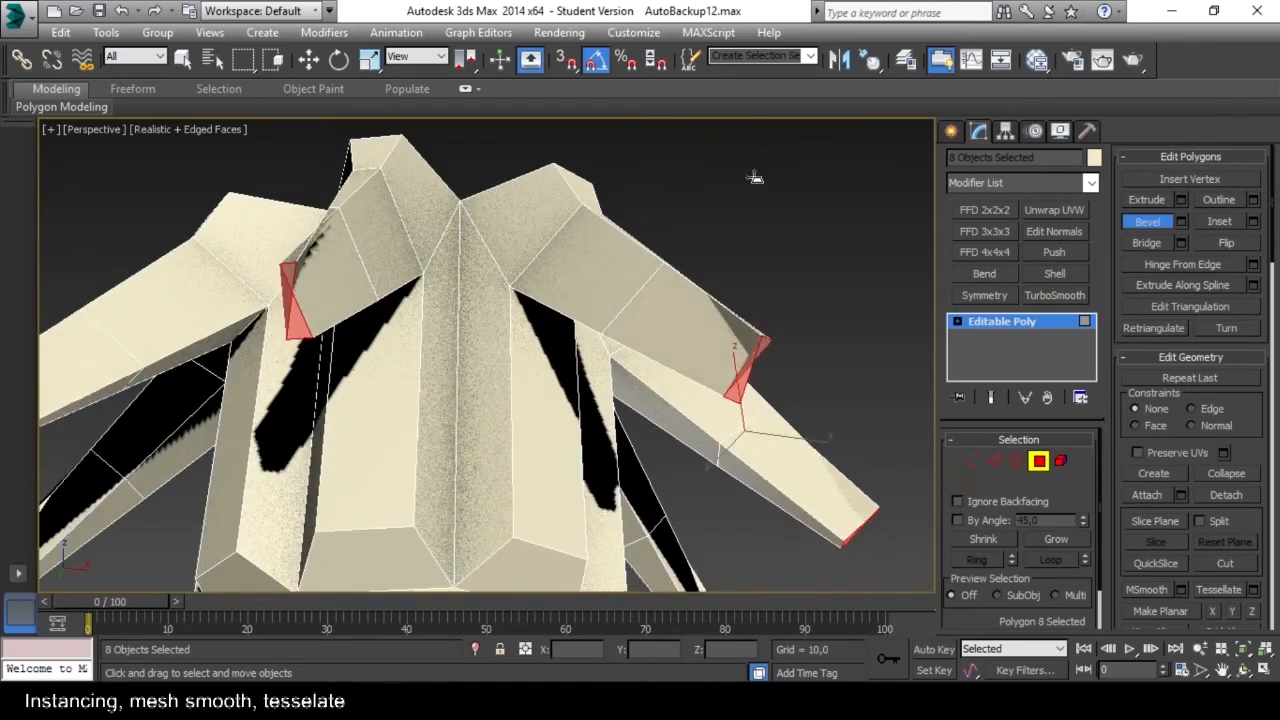
{"action": "left_click", "coordinate": [750, 161]}
Reshape the arm tip at edge level by moving the upper edge of its end face.
{"action": "middle_click_drag", "start_coordinate": [785, 325], "coordinate": [536, 371], "text": "alt"}
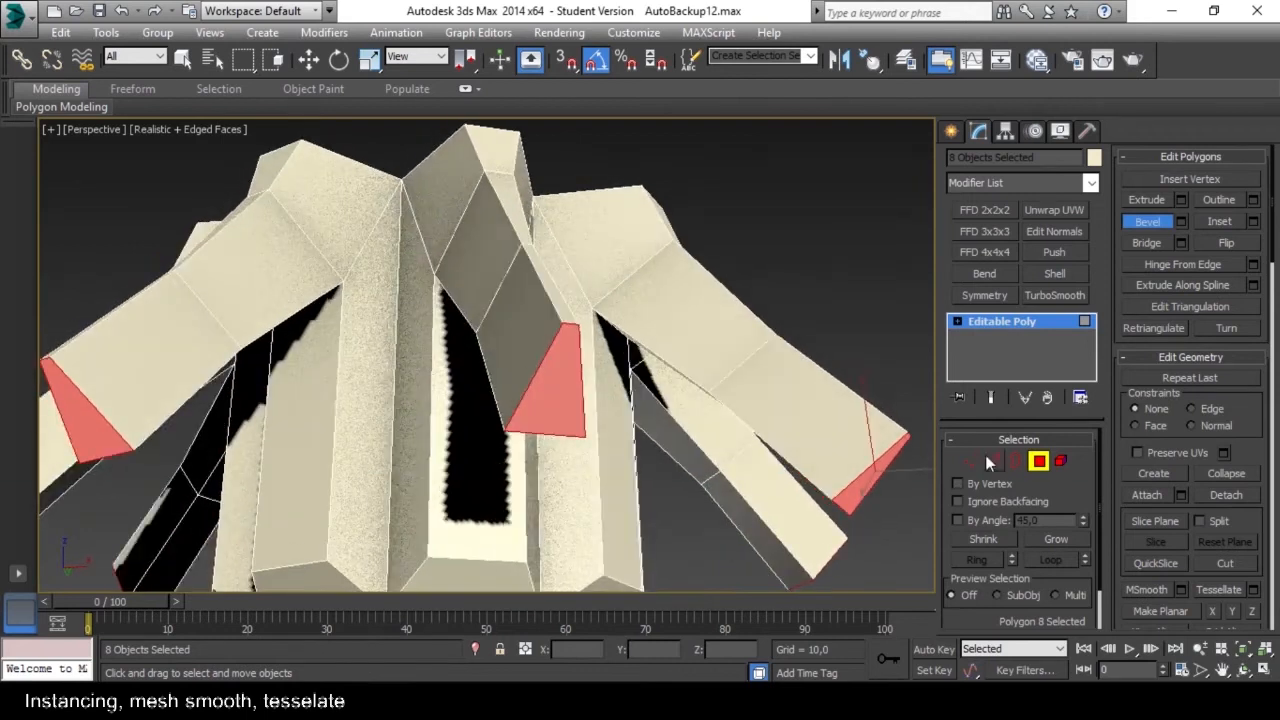
{"action": "left_click", "coordinate": [992, 461]}
{"action": "left_click", "coordinate": [563, 323]}
{"action": "middle_click_drag", "start_coordinate": [563, 330], "coordinate": [567, 379], "text": "alt"}
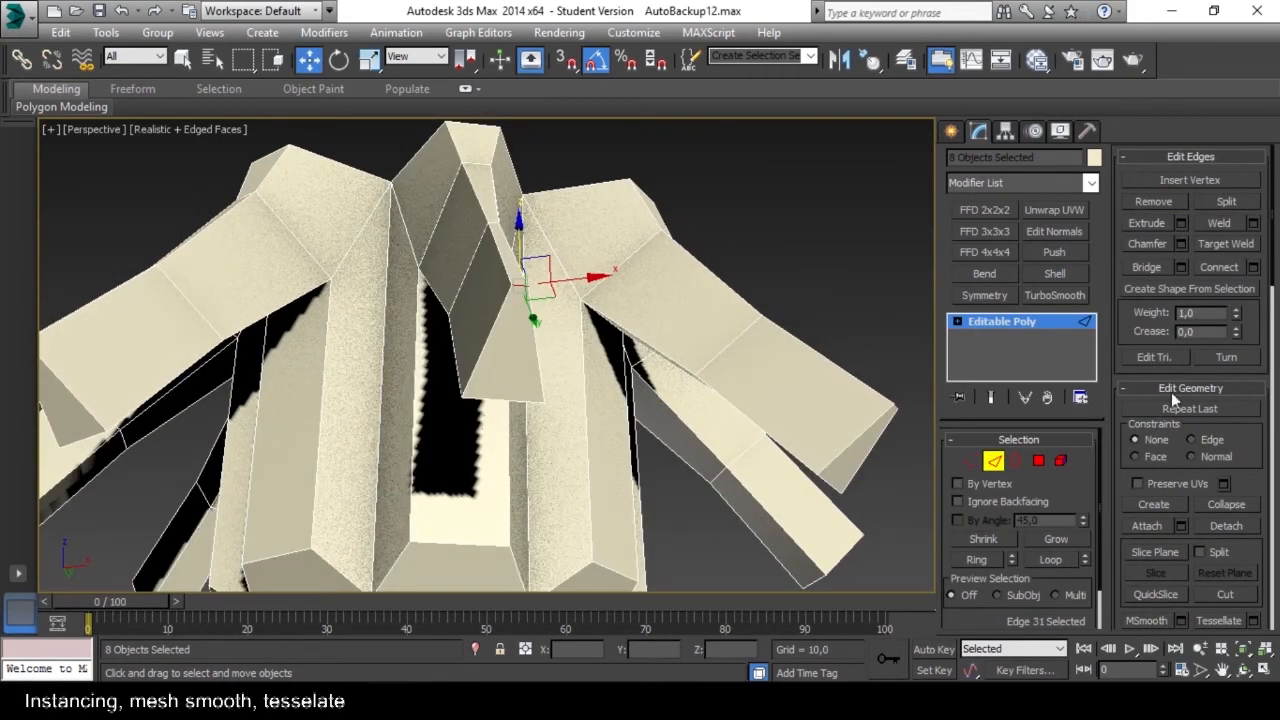
{"action": "left_click_drag", "start_coordinate": [523, 290], "coordinate": [556, 378]}
{"action": "right_click", "coordinate": [556, 378]}
{"action": "middle_click_drag", "start_coordinate": [556, 378], "coordinate": [531, 387], "text": "alt"}
Constrain vertex movement to Edge and slide the arm-tip vertices along their edges to reshape the tip.
{"action": "left_click", "coordinate": [970, 461]}
{"action": "left_click", "coordinate": [1193, 400]}
{"action": "middle_click_drag", "start_coordinate": [672, 350], "coordinate": [756, 350], "text": "alt"}
{"action": "left_click_drag", "start_coordinate": [630, 266], "coordinate": [632, 288]}
{"action": "middle_click_drag", "start_coordinate": [632, 288], "coordinate": [646, 398], "text": "alt"}
{"action": "middle_click_drag", "start_coordinate": [488, 418], "coordinate": [466, 302], "text": "alt"}
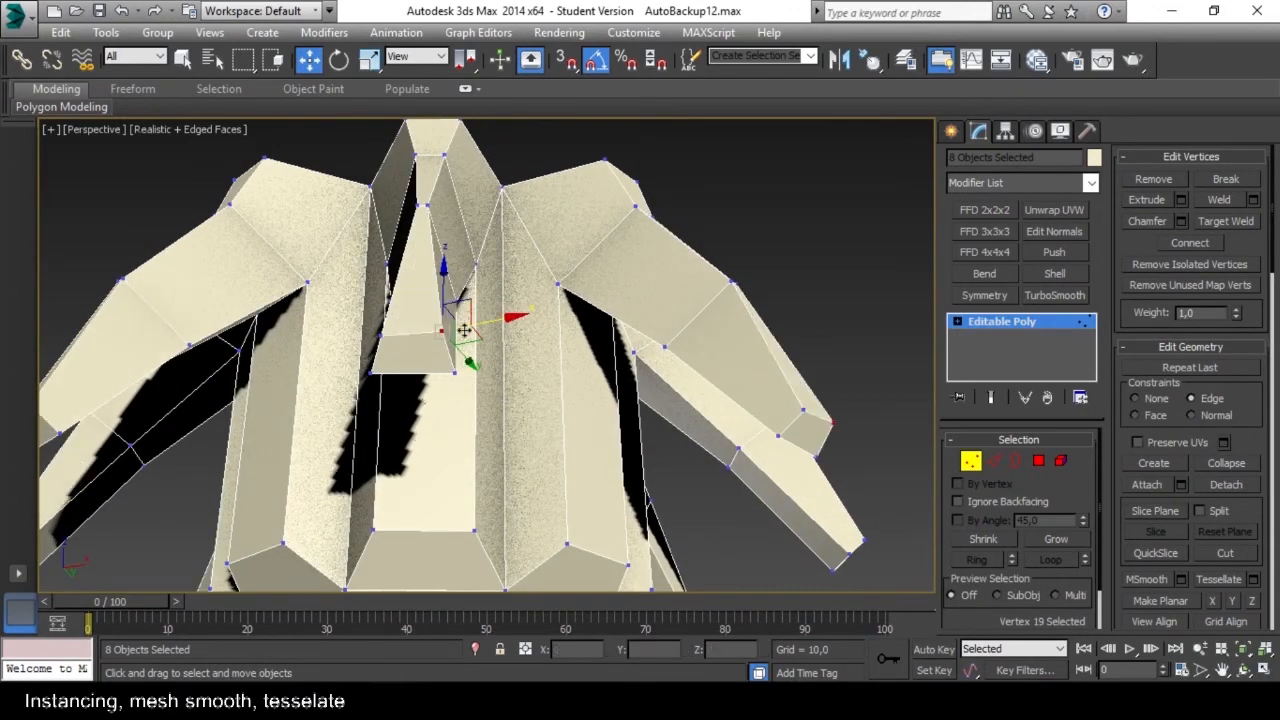
Slide the two outer vertices at the arm's middle joint down along their edges toward the tip.
{"action": "scroll", "coordinate": [720, 390], "scroll_direction": "down", "scroll_amount": 5}
{"action": "middle_click_drag", "start_coordinate": [409, 342], "coordinate": [768, 472], "text": "alt"}
{"action": "scroll", "coordinate": [768, 472], "scroll_direction": "up", "scroll_amount": 5}
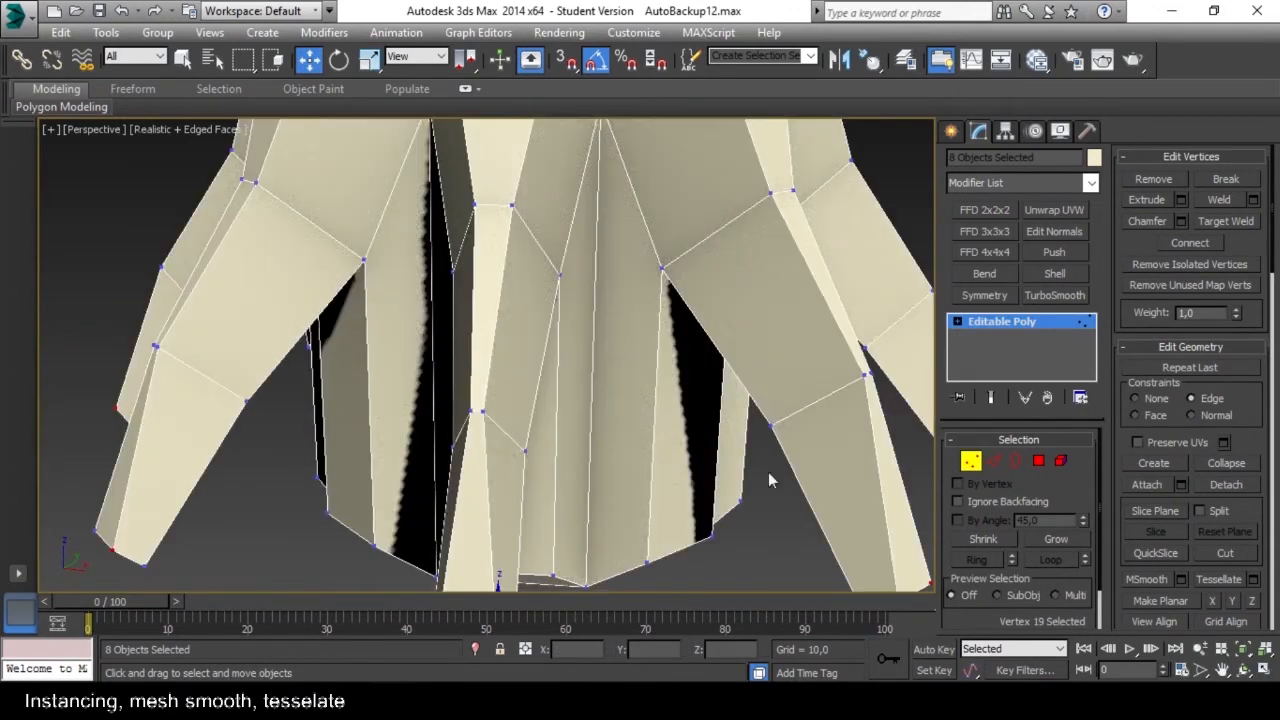
{"action": "left_click", "coordinate": [472, 413], "text": "ctrl"}
{"action": "middle_click_drag", "start_coordinate": [472, 413], "coordinate": [462, 533], "text": "alt"}
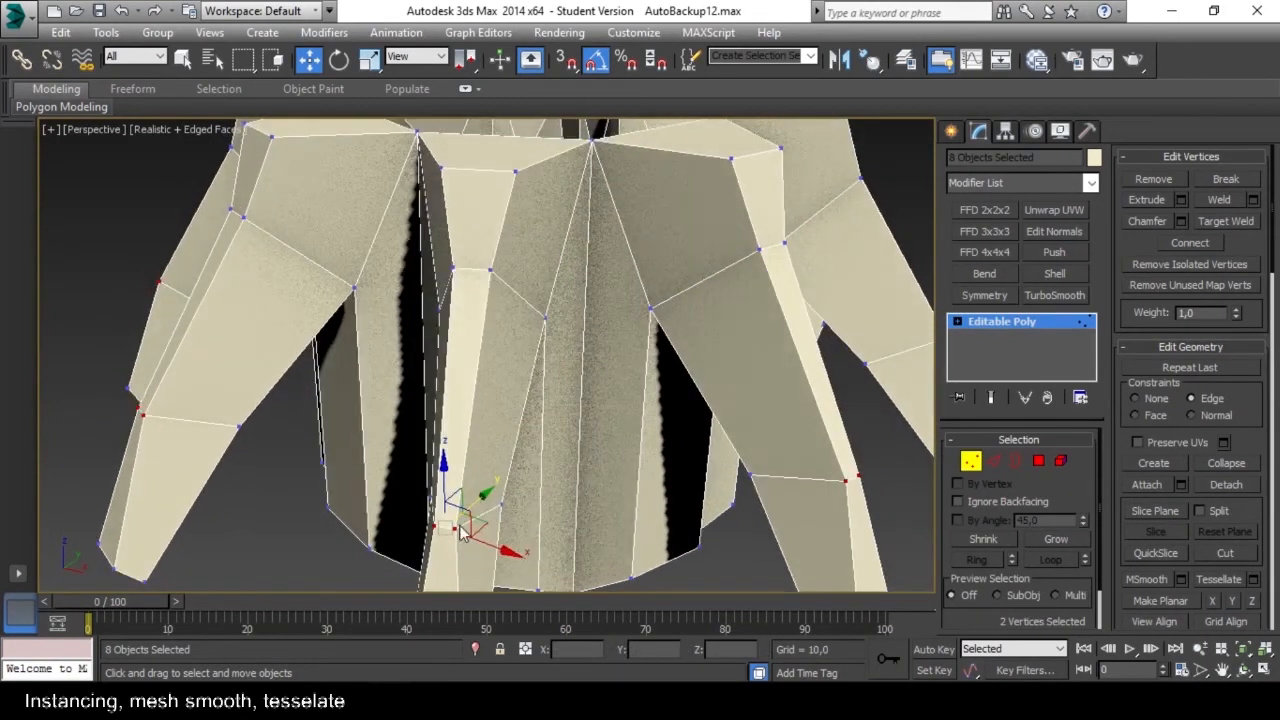
{"action": "scroll", "coordinate": [598, 468], "scroll_direction": "down", "scroll_amount": 5}
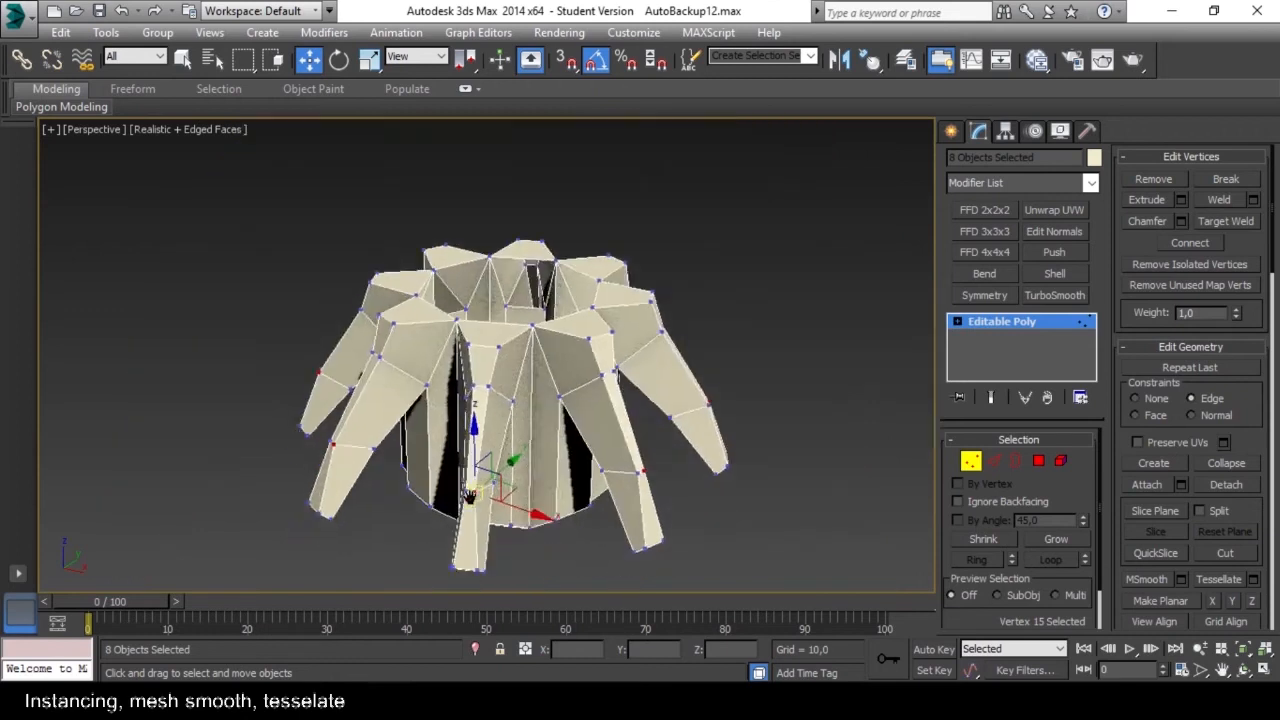
Leave the vertex level and deselect all the arm segments.
{"action": "left_click", "coordinate": [977, 466]}
{"action": "left_click", "coordinate": [838, 446]}
{"action": "middle_click_drag", "start_coordinate": [838, 446], "coordinate": [468, 414], "text": "alt"}
{"action": "scroll", "coordinate": [468, 414], "scroll_direction": "down", "scroll_amount": 4}
{"action": "scroll", "coordinate": [655, 390], "scroll_direction": "up", "scroll_amount": 6}
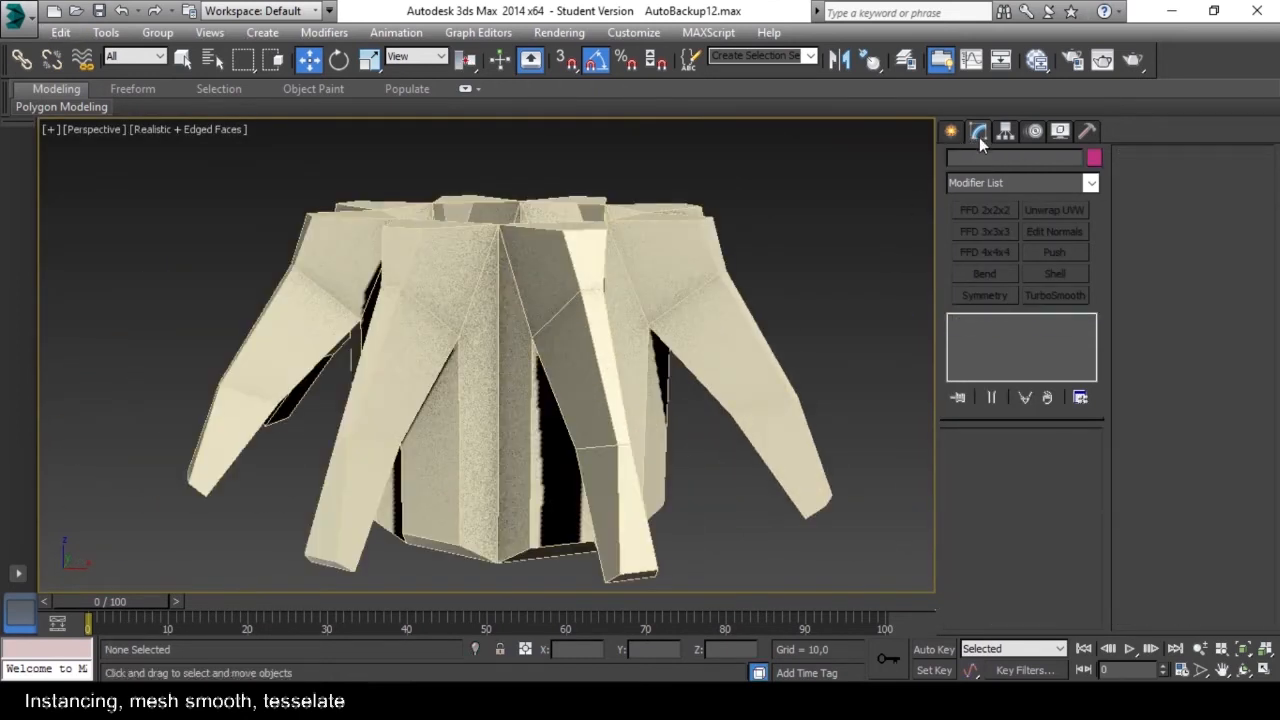
Select the single front arm segment of the radial object and delete it.
{"action": "left_click", "coordinate": [594, 323]}
{"action": "scroll", "coordinate": [630, 325], "scroll_direction": "down", "scroll_amount": 5}
{"action": "scroll", "coordinate": [632, 340], "scroll_direction": "up", "scroll_amount": 3}
{"action": "middle_click_drag", "start_coordinate": [630, 325], "coordinate": [628, 280], "text": "alt"}
{"action": "middle_click_drag", "start_coordinate": [628, 280], "coordinate": [621, 360]}
{"action": "scroll", "coordinate": [621, 360], "scroll_direction": "up", "scroll_amount": 4}
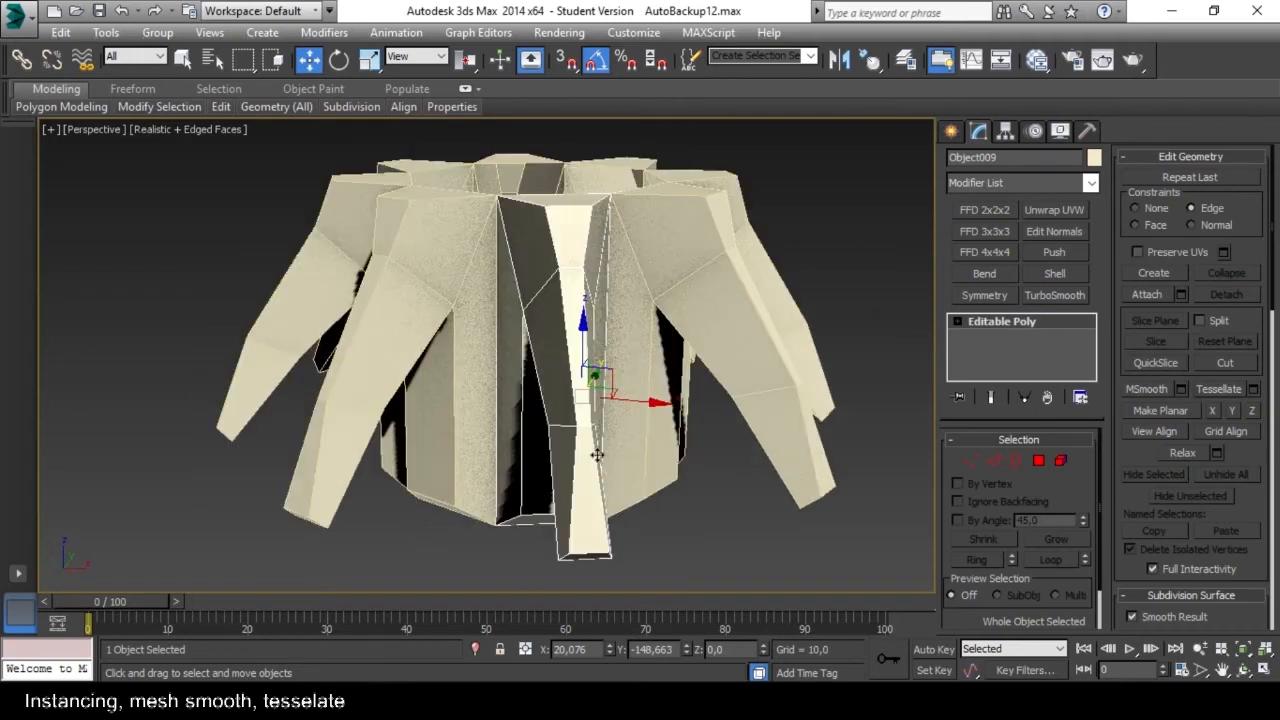
{"action": "key", "text": "Delete"}
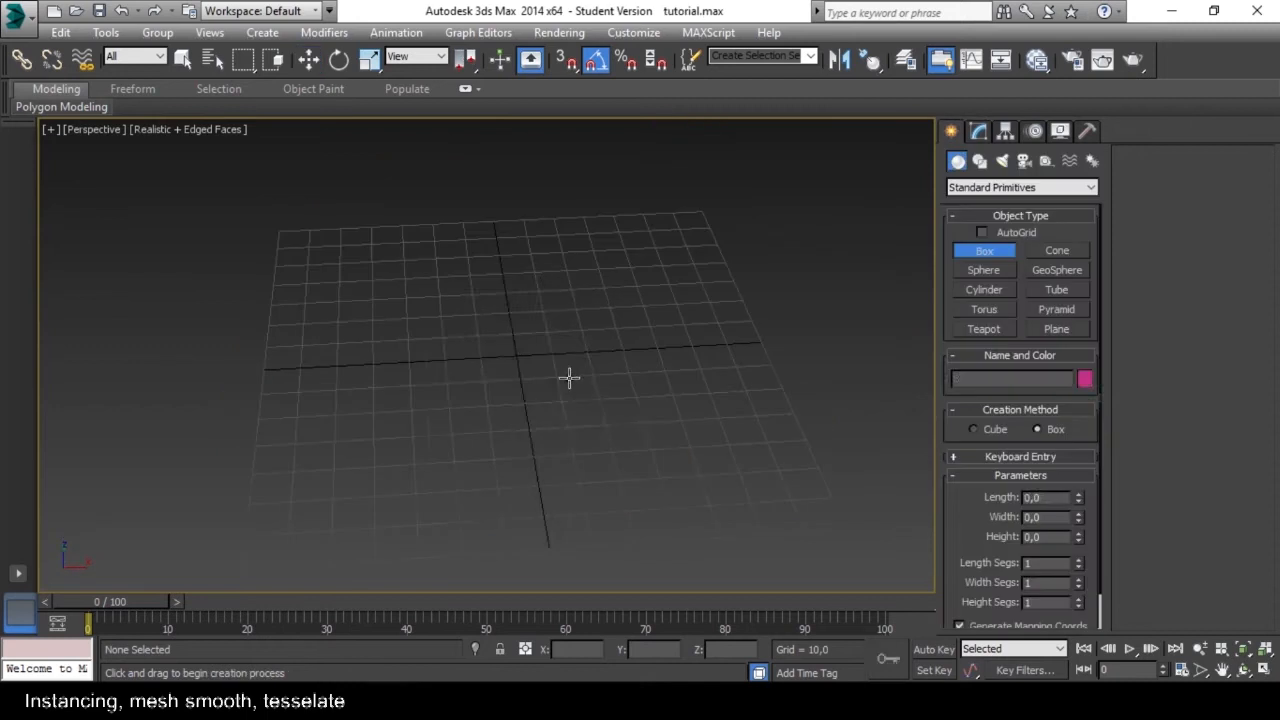
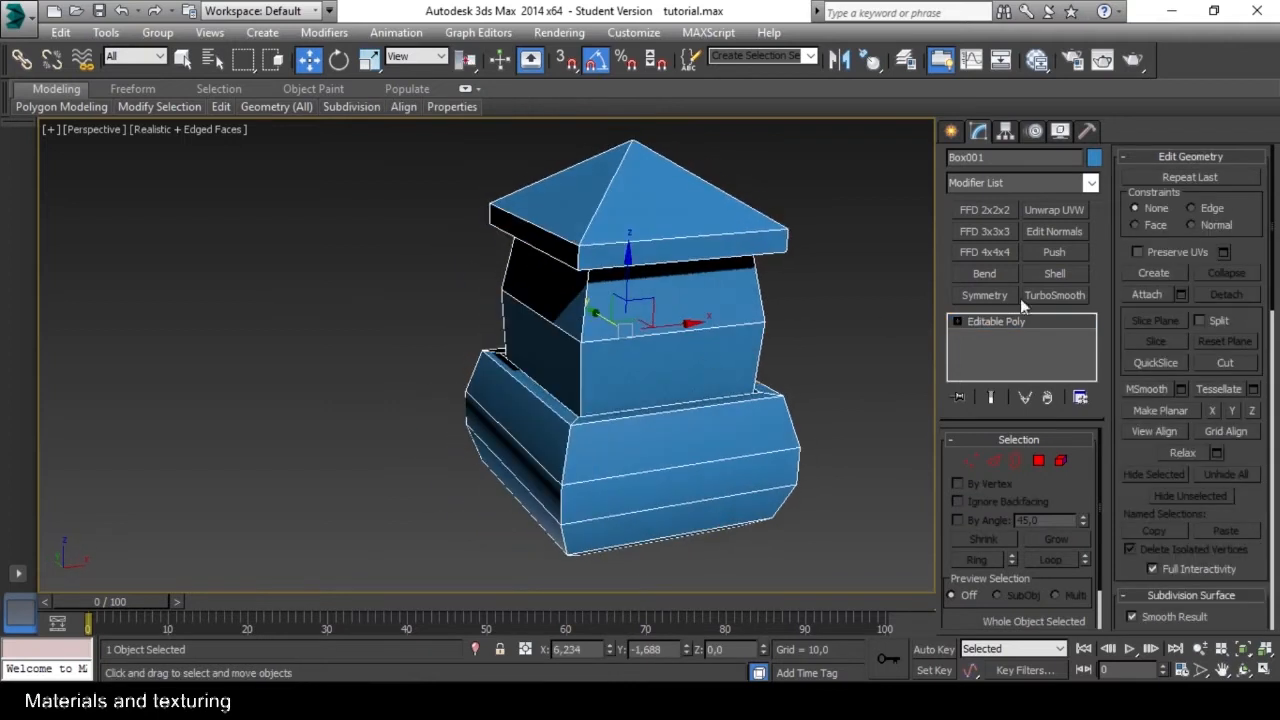
Apply TurboSmooth to the tower, return to its Editable Poly level and preview the smoothed shape.
{"action": "left_click", "coordinate": [1024, 296]}
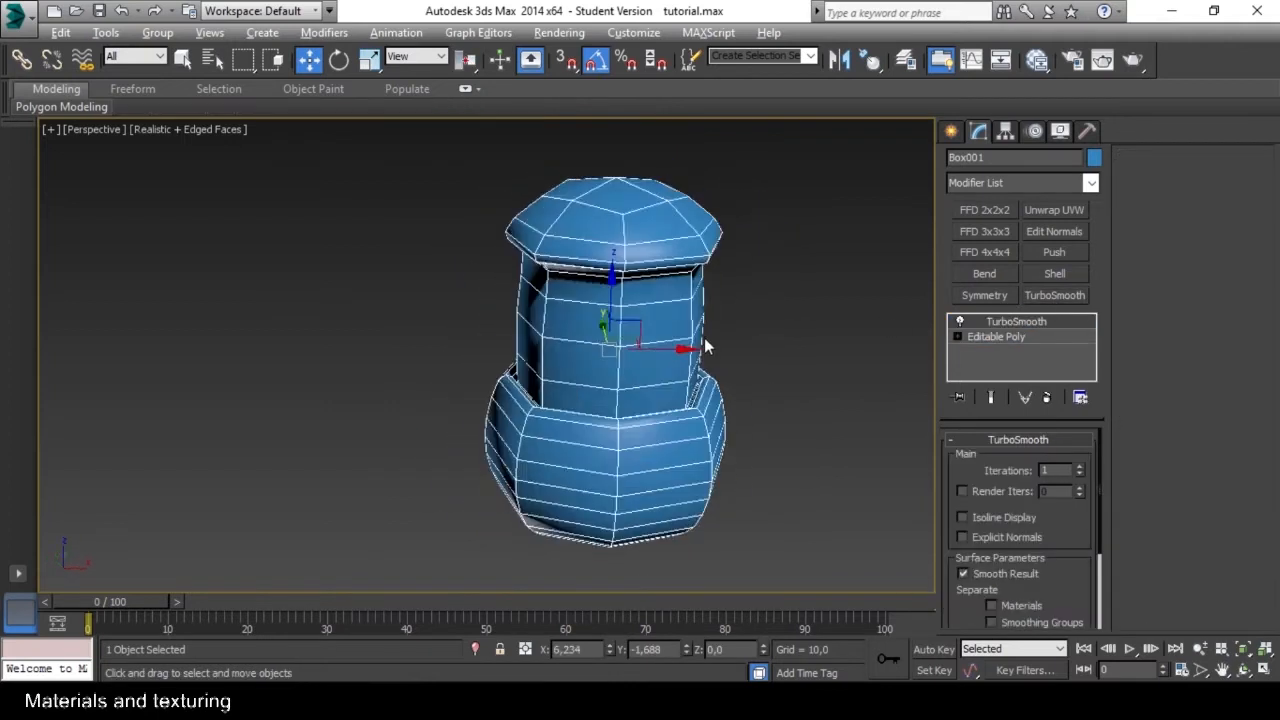
{"action": "left_click", "coordinate": [1029, 337]}
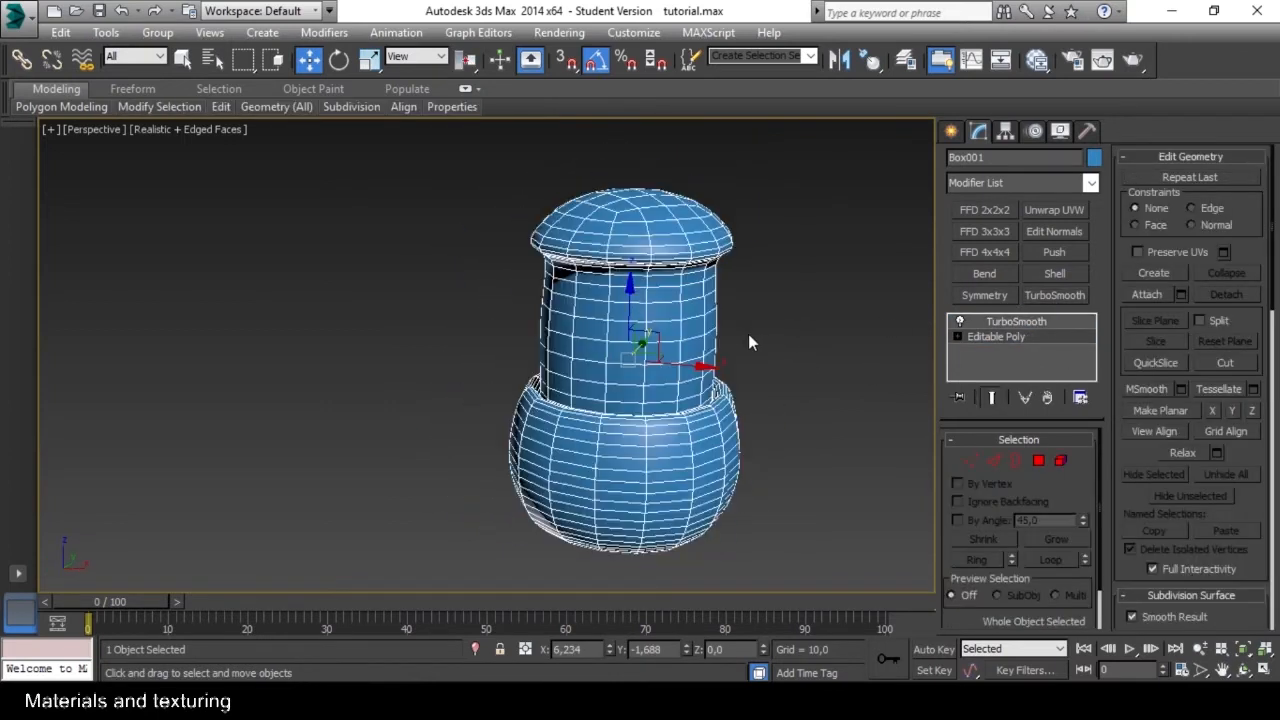
{"action": "middle_click_drag", "start_coordinate": [590, 445], "coordinate": [523, 377], "text": "alt"}
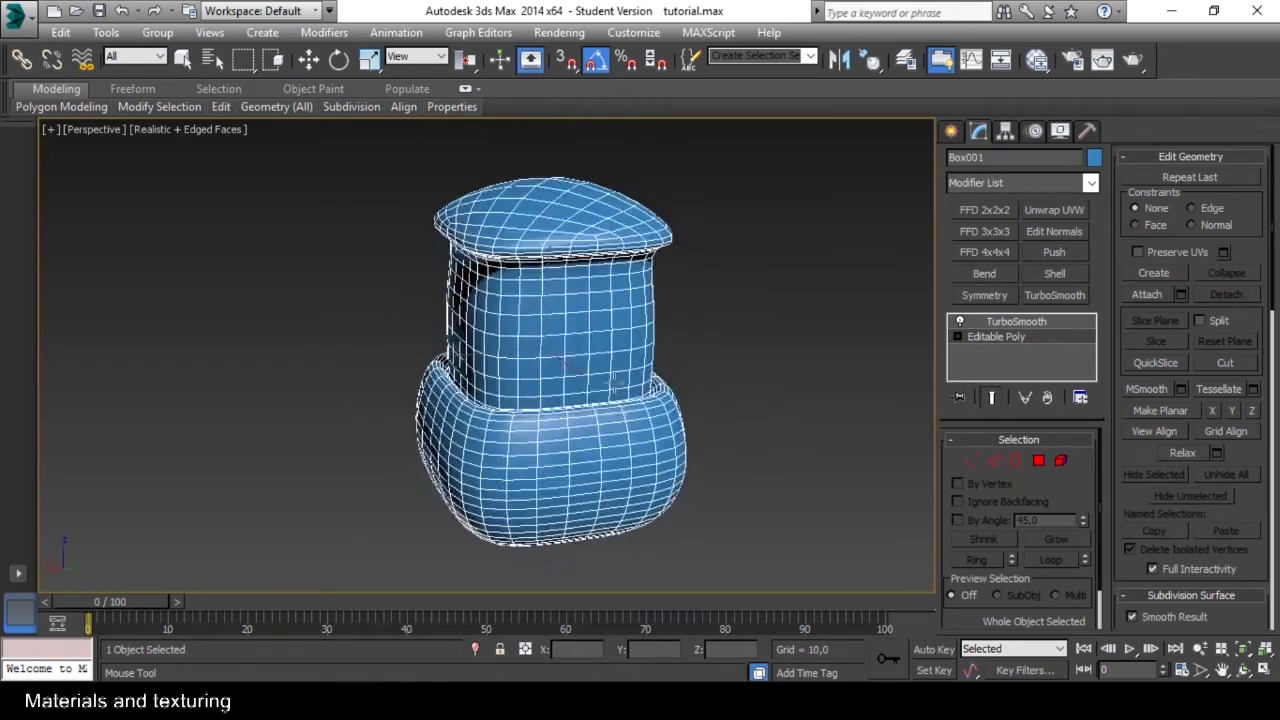
{"action": "middle_click_drag", "start_coordinate": [614, 380], "coordinate": [600, 375], "text": "alt"}
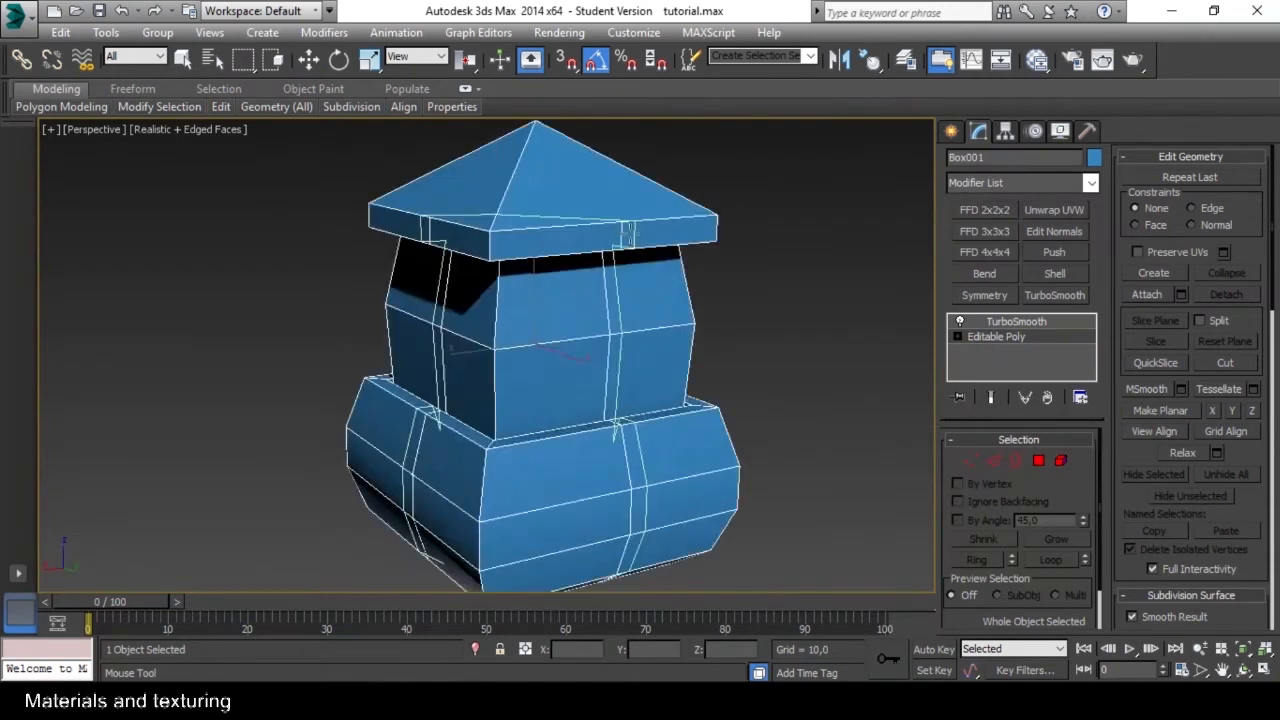
Add vertical edge loops down the middle of the tower's sides and a horizontal loop around the roof's rim.
{"action": "scroll", "coordinate": [560, 380], "scroll_direction": "up", "scroll_amount": 3}
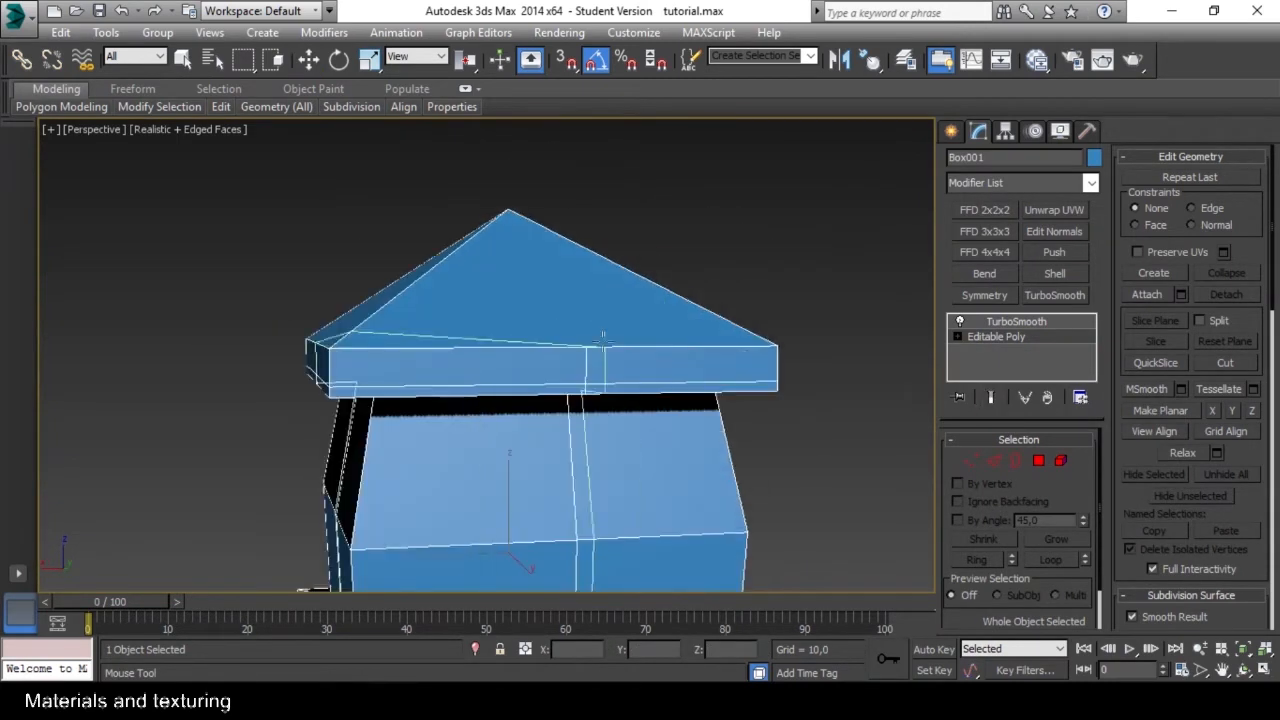
{"action": "middle_click_drag", "start_coordinate": [600, 380], "coordinate": [623, 369], "text": "alt"}
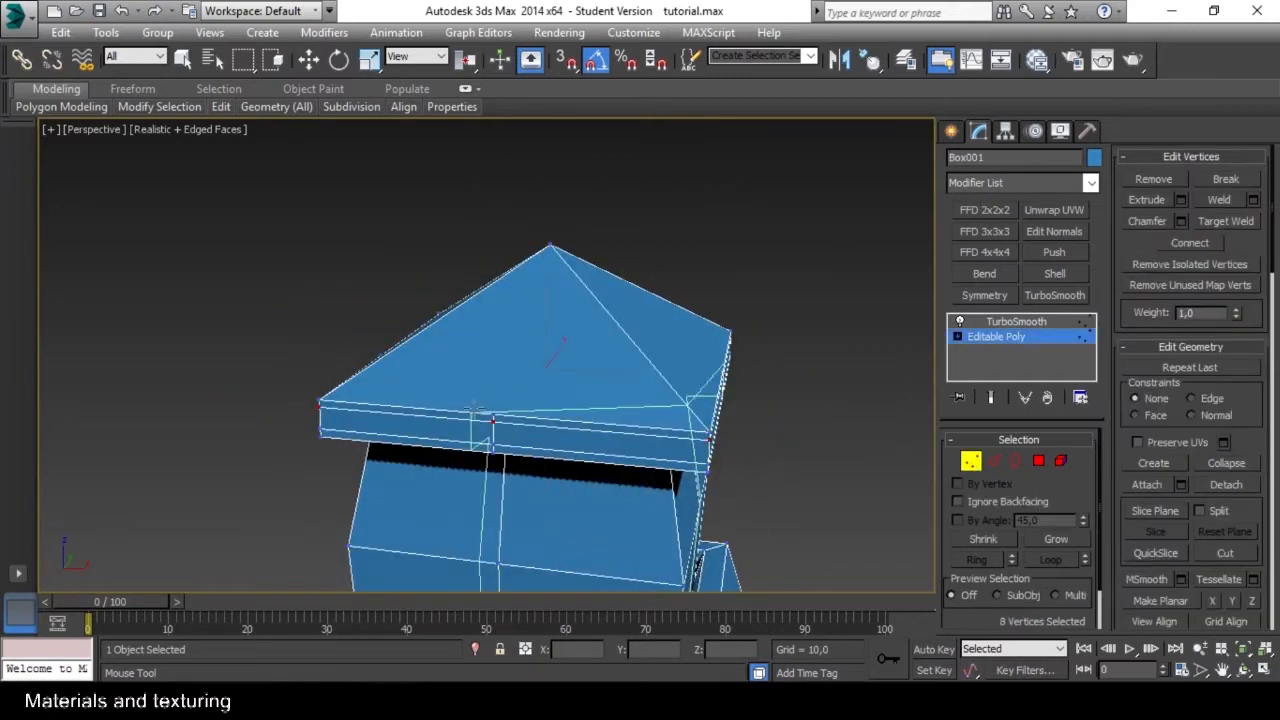
{"action": "middle_click_drag", "start_coordinate": [623, 369], "coordinate": [228, 470], "text": "alt"}
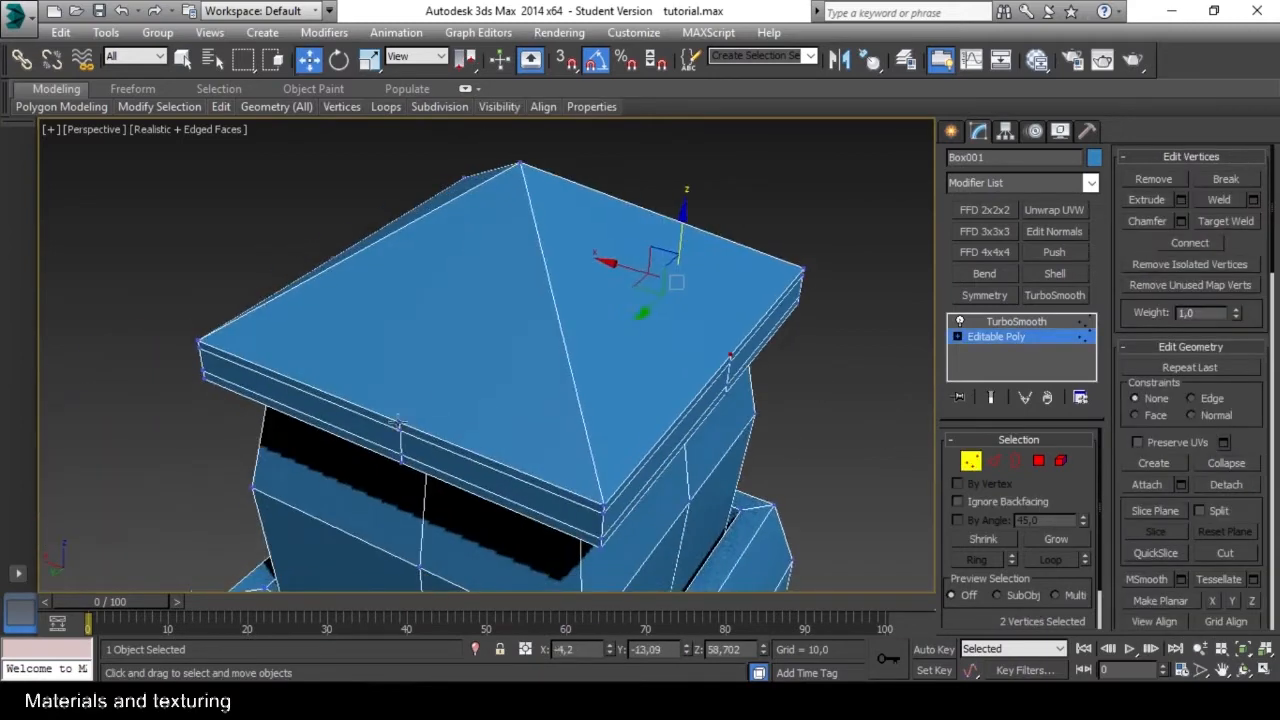
{"action": "middle_click_drag", "start_coordinate": [380, 400], "coordinate": [617, 352], "text": "alt"}
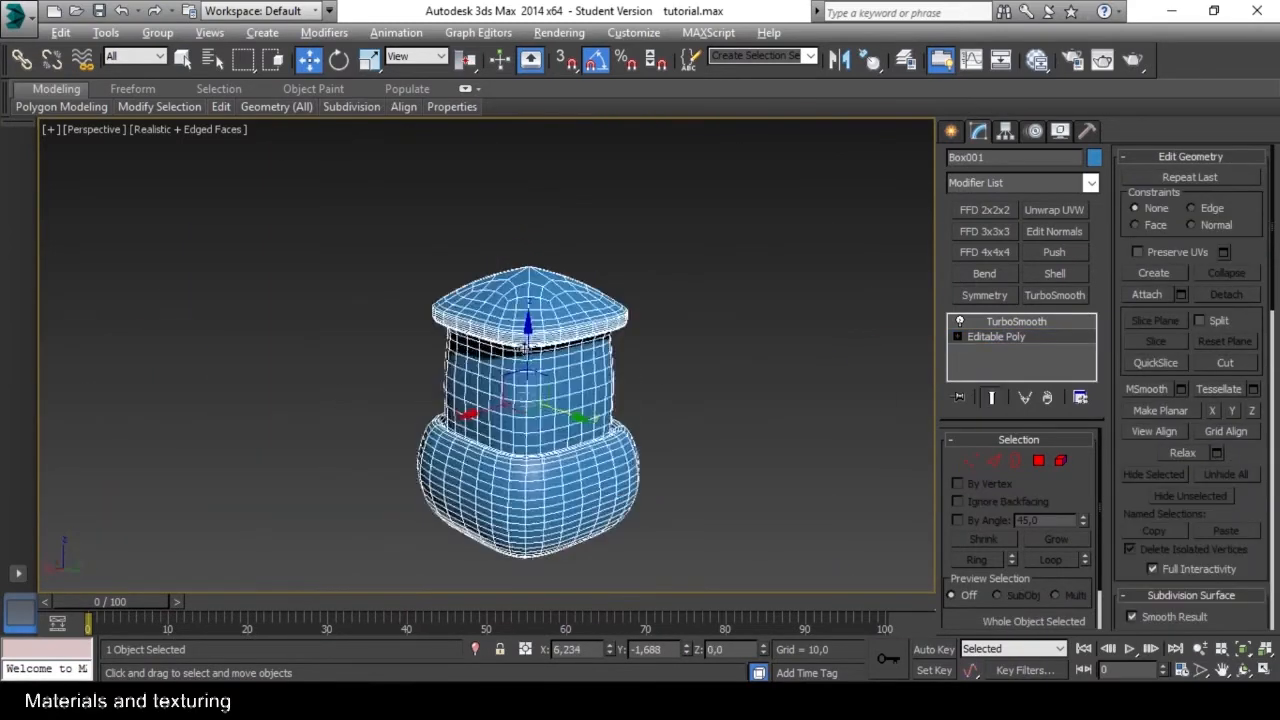
{"action": "scroll", "coordinate": [600, 360], "scroll_direction": "up", "scroll_amount": 3}
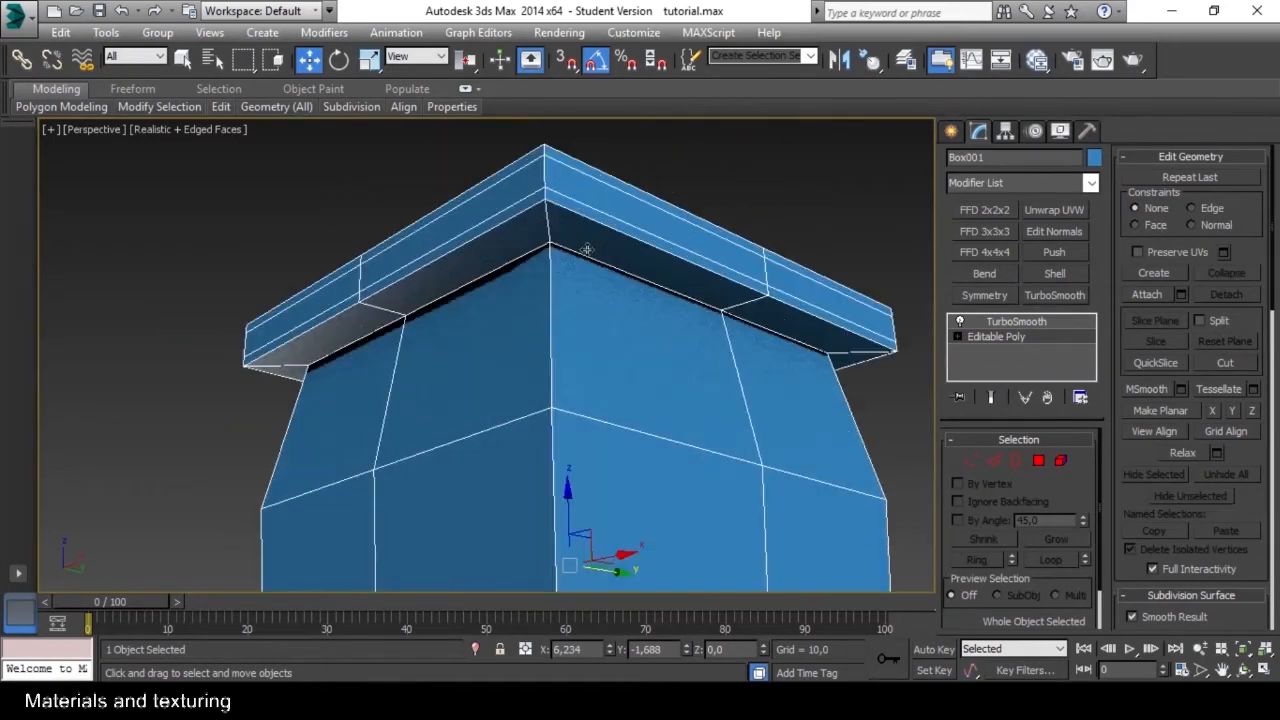
Add tight supporting edge loops on both sides of the roof's corner ridges.
{"action": "key", "text": "2"}
{"action": "middle_click_drag", "start_coordinate": [585, 252], "coordinate": [700, 325], "text": "alt"}
{"action": "left_click", "coordinate": [562, 323]}
{"action": "left_click", "coordinate": [538, 325]}
{"action": "left_click", "coordinate": [335, 330]}
{"action": "middle_click_drag", "start_coordinate": [335, 330], "coordinate": [480, 320], "text": "alt"}
{"action": "left_click", "coordinate": [345, 288]}
{"action": "middle_click_drag", "start_coordinate": [345, 288], "coordinate": [590, 360], "text": "alt"}
{"action": "left_click", "coordinate": [328, 280]}
{"action": "left_click", "coordinate": [568, 328]}
{"action": "left_click", "coordinate": [543, 321]}
{"action": "left_click", "coordinate": [974, 463]}
{"action": "middle_click_drag", "start_coordinate": [610, 310], "coordinate": [600, 350], "text": "alt"}
{"action": "scroll", "coordinate": [640, 380], "scroll_direction": "down", "scroll_amount": 4}
Select the sloped polygons on top of the roof and delete them to open the rim.
{"action": "left_click", "coordinate": [1038, 461]}
{"action": "left_click", "coordinate": [1038, 461]}
{"action": "key", "text": "w"}
{"action": "left_click", "coordinate": [1040, 463]}
{"action": "left_click_drag", "start_coordinate": [720, 290], "coordinate": [386, 397]}
{"action": "key", "text": "Delete"}
{"action": "middle_click_drag", "start_coordinate": [386, 397], "coordinate": [450, 470], "text": "alt"}
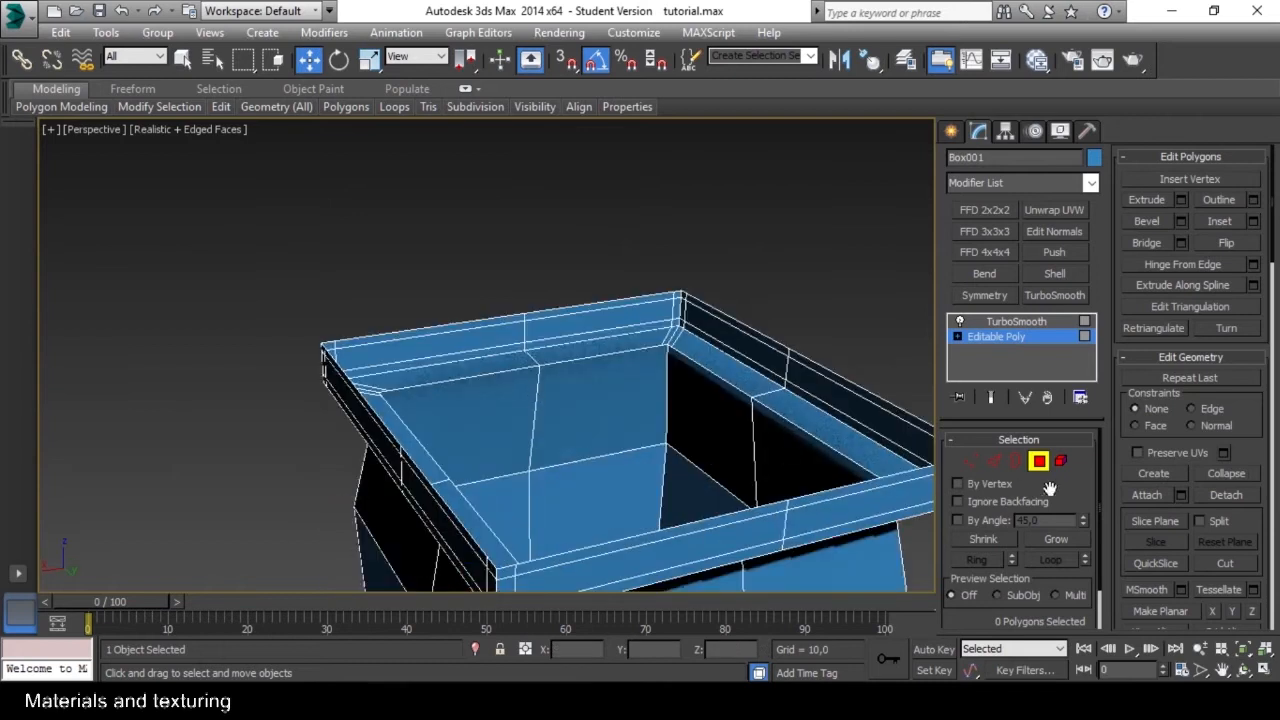
Select the roof opening's border, extend it upward and collapse it into a single apex.
{"action": "left_click", "coordinate": [1016, 461]}
{"action": "left_click", "coordinate": [660, 474]}
{"action": "middle_click_drag", "start_coordinate": [660, 474], "coordinate": [691, 446], "text": "alt"}
{"action": "left_click_drag", "start_coordinate": [569, 308], "coordinate": [571, 150], "text": "shift"}
{"action": "left_click", "coordinate": [1226, 465]}
{"action": "middle_click_drag", "start_coordinate": [580, 345], "coordinate": [710, 305], "text": "alt"}
{"action": "left_click", "coordinate": [1016, 461]}
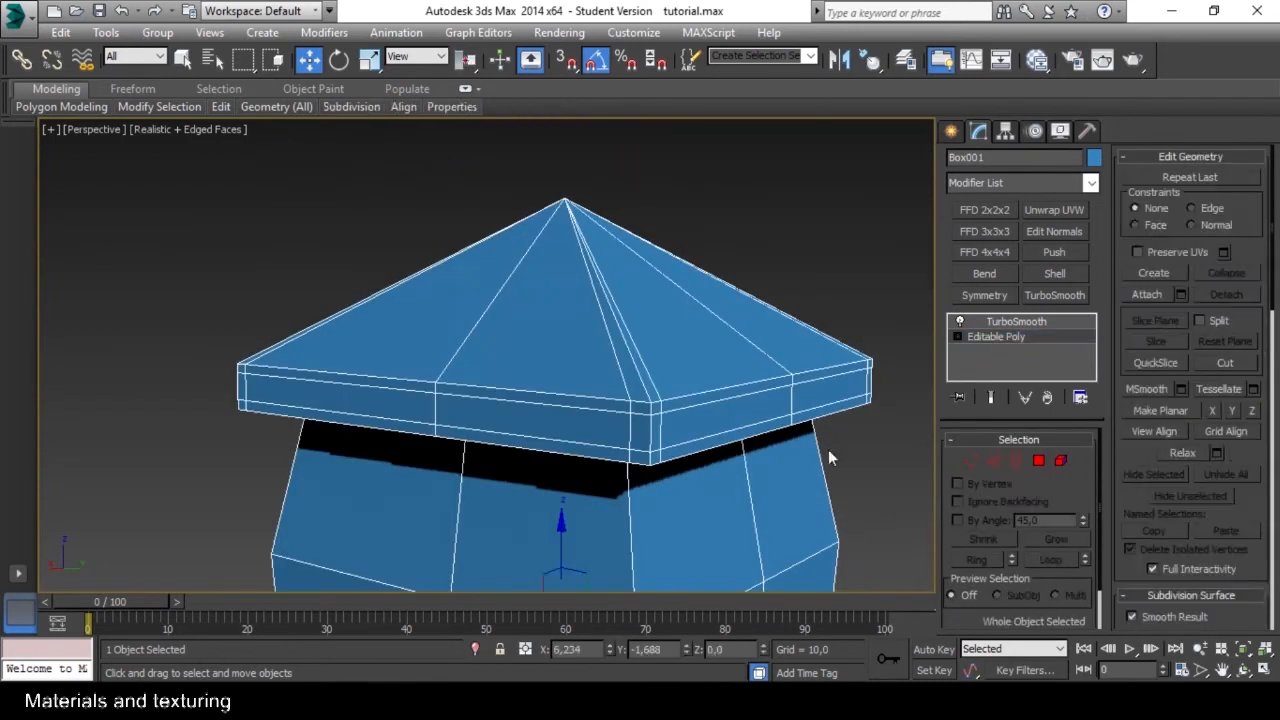
Compare the rebuilt roof with and without the TurboSmooth result from several angles.
{"action": "left_click", "coordinate": [991, 397]}
{"action": "left_click", "coordinate": [790, 285]}
{"action": "scroll", "coordinate": [686, 409], "scroll_direction": "down", "scroll_amount": 5}
{"action": "middle_click_drag", "start_coordinate": [686, 409], "coordinate": [552, 190], "text": "alt"}
{"action": "scroll", "coordinate": [531, 480], "scroll_direction": "up", "scroll_amount": 5}
{"action": "scroll", "coordinate": [600, 400], "scroll_direction": "down", "scroll_amount": 2}
{"action": "left_click", "coordinate": [611, 440]}
{"action": "middle_click_drag", "start_coordinate": [611, 440], "coordinate": [775, 383], "text": "alt"}
{"action": "left_click", "coordinate": [991, 397]}
Select the roof element of the Editable Poly and cut it horizontally with the Slice Plane.
{"action": "left_click", "coordinate": [996, 337]}
{"action": "middle_click_drag", "start_coordinate": [643, 364], "coordinate": [707, 365], "text": "alt"}
{"action": "left_click", "coordinate": [1062, 461]}
{"action": "left_click", "coordinate": [666, 345]}
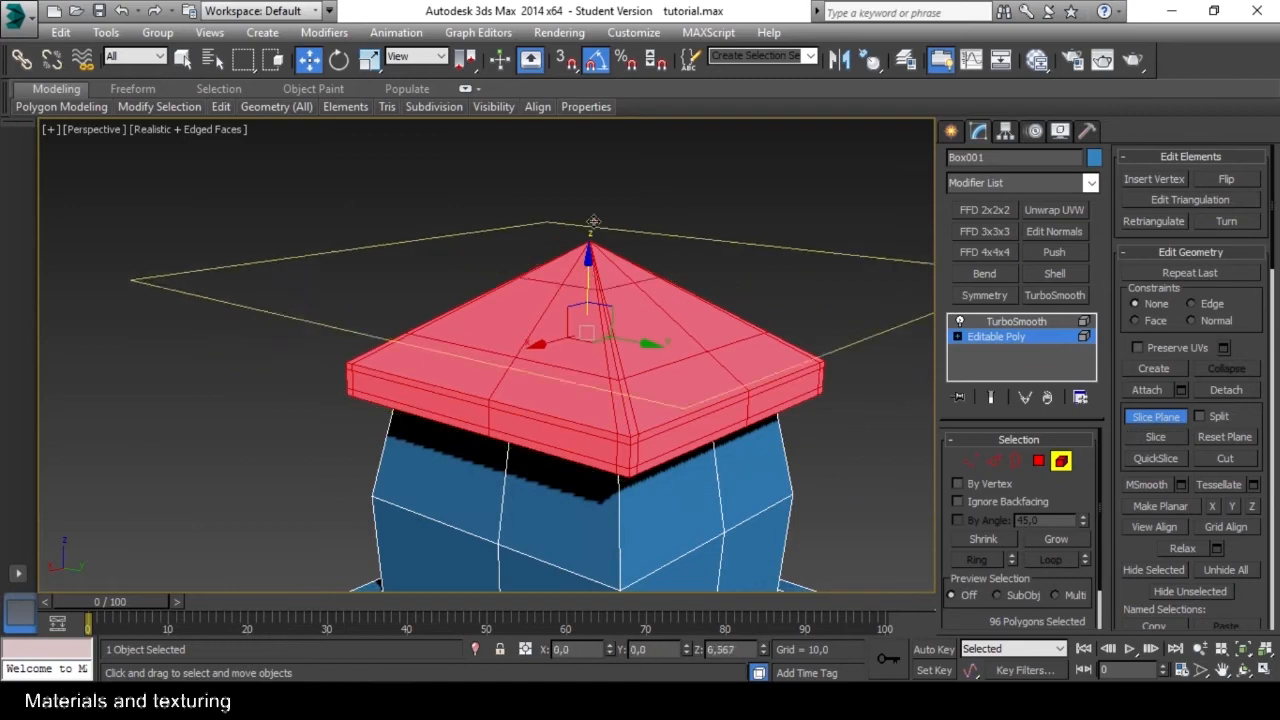
{"action": "left_click", "coordinate": [1061, 461]}
Check the junction under the roof with the TurboSmooth result switched on and off.
{"action": "left_click", "coordinate": [991, 397]}
{"action": "middle_click_drag", "start_coordinate": [760, 345], "coordinate": [566, 372], "text": "alt"}
{"action": "left_click", "coordinate": [991, 397]}
{"action": "scroll", "coordinate": [566, 372], "scroll_direction": "up", "scroll_amount": 4}
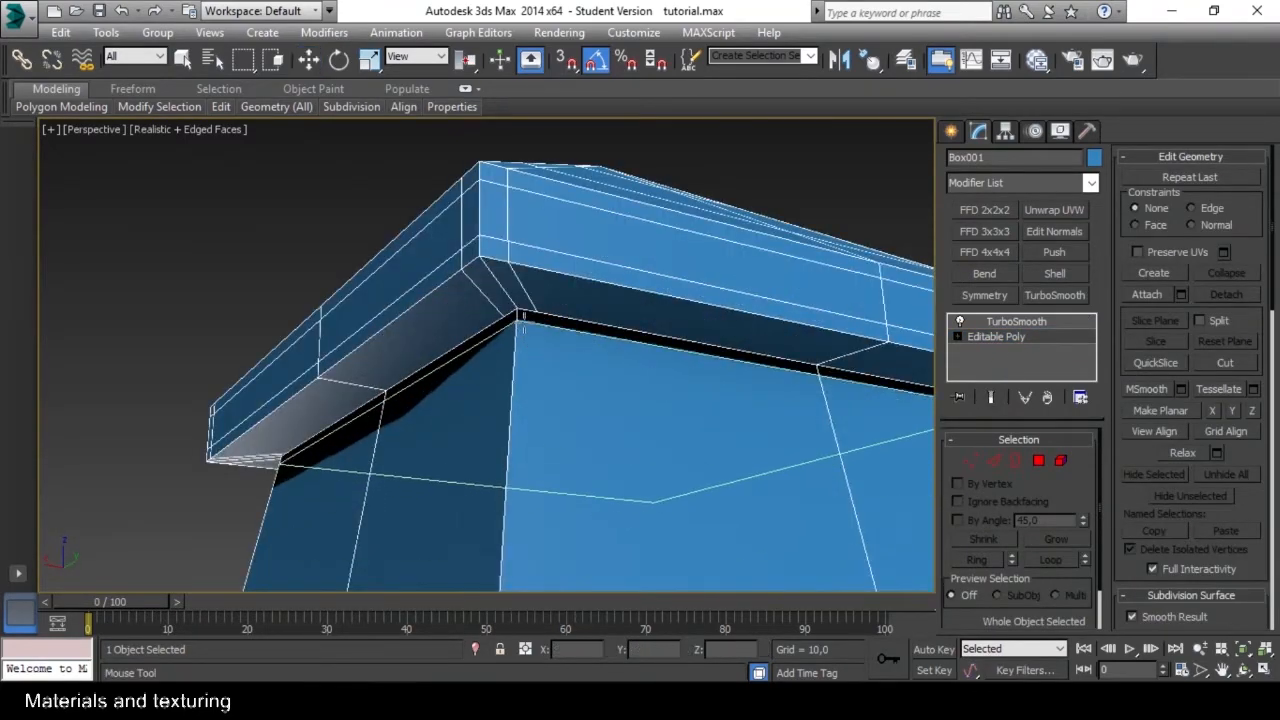
{"action": "scroll", "coordinate": [524, 322], "scroll_direction": "down", "scroll_amount": 5}
{"action": "left_click", "coordinate": [991, 397]}
{"action": "middle_click_drag", "start_coordinate": [736, 360], "coordinate": [591, 369], "text": "alt"}
{"action": "scroll", "coordinate": [557, 363], "scroll_direction": "up", "scroll_amount": 3}
{"action": "left_click", "coordinate": [991, 397]}
Select the roof element and raise it clear of the tower's body.
{"action": "left_click", "coordinate": [1060, 461]}
{"action": "left_click", "coordinate": [590, 307]}
{"action": "key", "text": "w"}
{"action": "left_click_drag", "start_coordinate": [534, 315], "coordinate": [534, 241]}
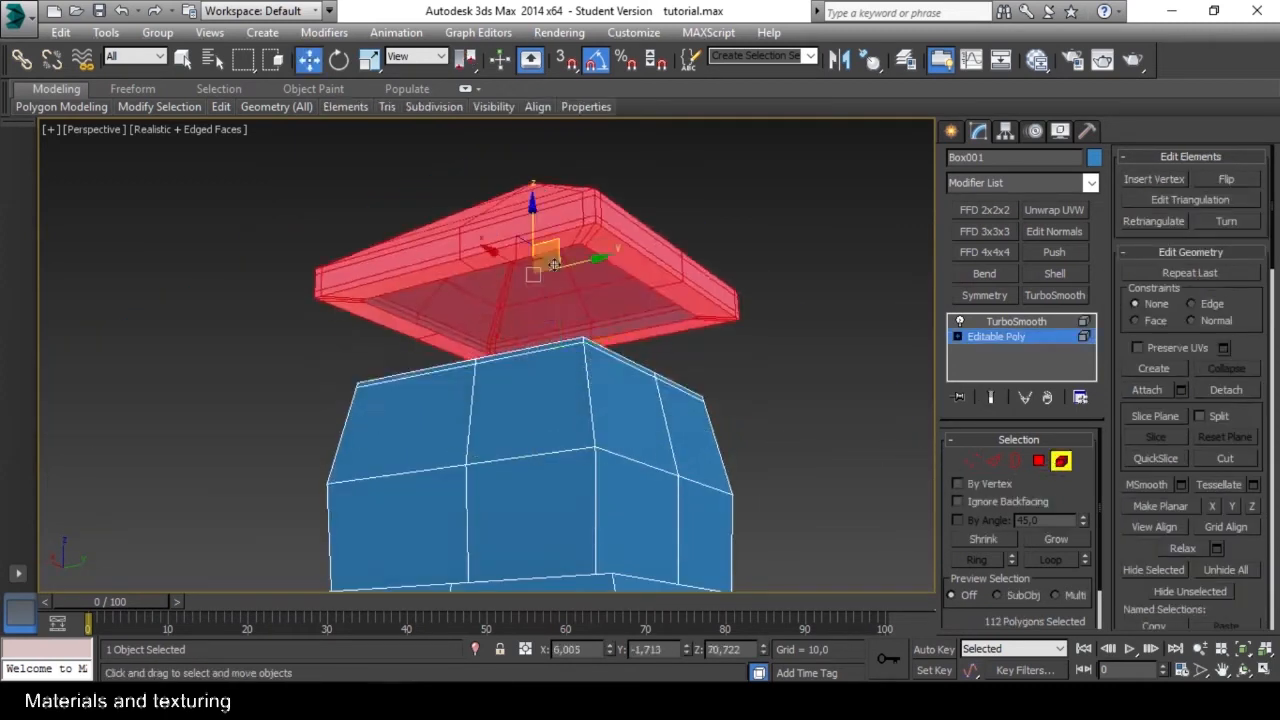
{"action": "middle_click_drag", "start_coordinate": [560, 300], "coordinate": [580, 380], "text": "alt"}
{"action": "scroll", "coordinate": [580, 380], "scroll_direction": "up", "scroll_amount": 4}
Extend the open upper border of the tower's body upward and scale the new edge ring.
{"action": "left_click", "coordinate": [1016, 461]}
{"action": "left_click", "coordinate": [684, 441]}
{"action": "left_click_drag", "start_coordinate": [507, 295], "coordinate": [508, 250]}
{"action": "key", "text": "r"}
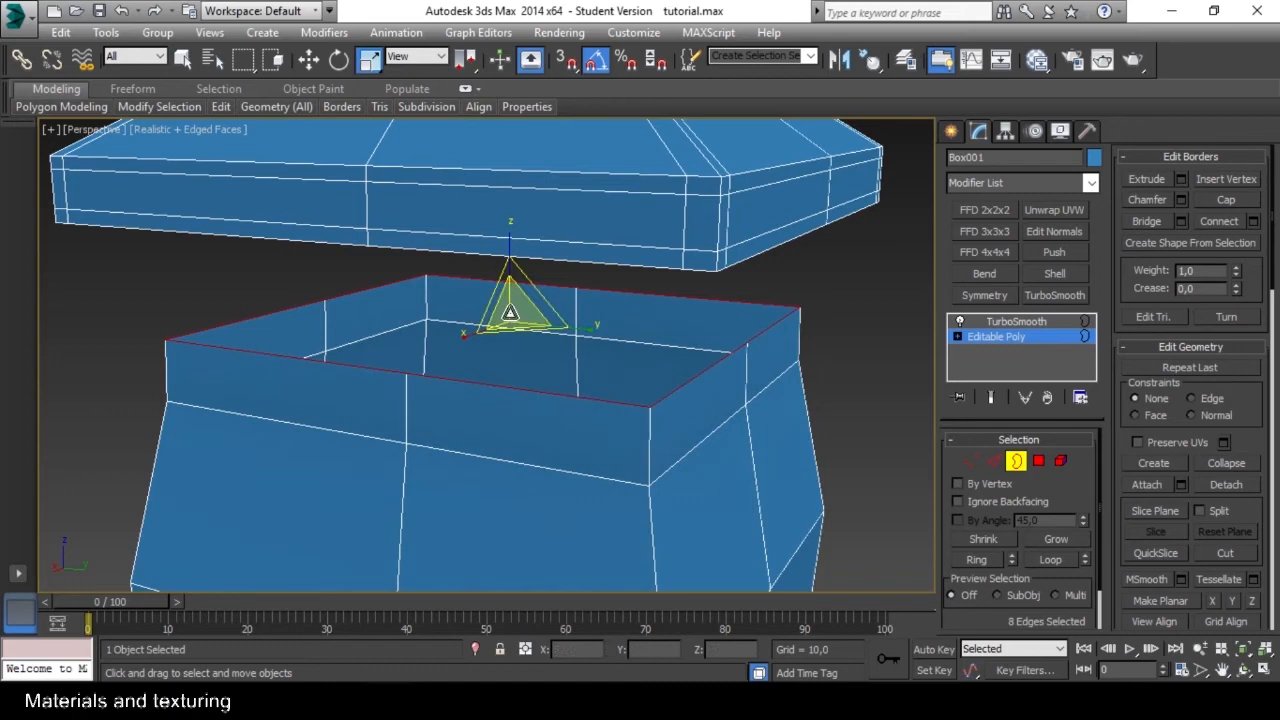
{"action": "left_click_drag", "start_coordinate": [511, 317], "coordinate": [512, 340]}
{"action": "left_click", "coordinate": [1016, 461]}
Select the roof element and lower it back onto the tower's body.
{"action": "left_click", "coordinate": [1060, 461]}
{"action": "left_click", "coordinate": [630, 220]}
{"action": "key", "text": "w"}
{"action": "left_click_drag", "start_coordinate": [617, 169], "coordinate": [617, 258]}
{"action": "middle_click_drag", "start_coordinate": [640, 370], "coordinate": [700, 335], "text": "alt"}
{"action": "left_click", "coordinate": [1060, 461]}
Lower the TurboSmooth iterations by one and convert the smoothed tower to an Editable Poly.
{"action": "left_click", "coordinate": [991, 397]}
{"action": "middle_click_drag", "start_coordinate": [800, 350], "coordinate": [766, 387], "text": "alt"}
{"action": "left_click", "coordinate": [998, 321]}
{"action": "left_click", "coordinate": [1080, 474]}
{"action": "right_click", "coordinate": [1012, 321]}
{"action": "left_click", "coordinate": [1091, 443]}
{"action": "left_click", "coordinate": [640, 430]}
{"action": "middle_click_drag", "start_coordinate": [640, 437], "coordinate": [565, 335]}
{"action": "right_click", "coordinate": [1003, 338]}
{"action": "right_click", "coordinate": [685, 359]}
{"action": "left_click", "coordinate": [815, 528]}
Select an edge on each side of the tower's lower body and extend the selection with Loop.
{"action": "mouse_move", "coordinate": [623, 283]}
{"action": "middle_mouse_down"}
{"action": "mouse_move", "coordinate": [716, 343]}
{"action": "mouse_move", "coordinate": [638, 300]}
{"action": "middle_mouse_up"}
{"action": "key", "text": "2"}
{"action": "left_click", "coordinate": [522, 350]}
{"action": "middle_click_drag", "start_coordinate": [522, 350], "coordinate": [430, 350], "text": "alt"}
{"action": "left_click", "coordinate": [735, 375], "text": "ctrl"}
{"action": "middle_click_drag", "start_coordinate": [735, 375], "coordinate": [660, 391], "text": "alt"}
{"action": "left_click", "coordinate": [788, 362], "text": "ctrl"}
{"action": "middle_click_drag", "start_coordinate": [788, 362], "coordinate": [705, 372], "text": "alt"}
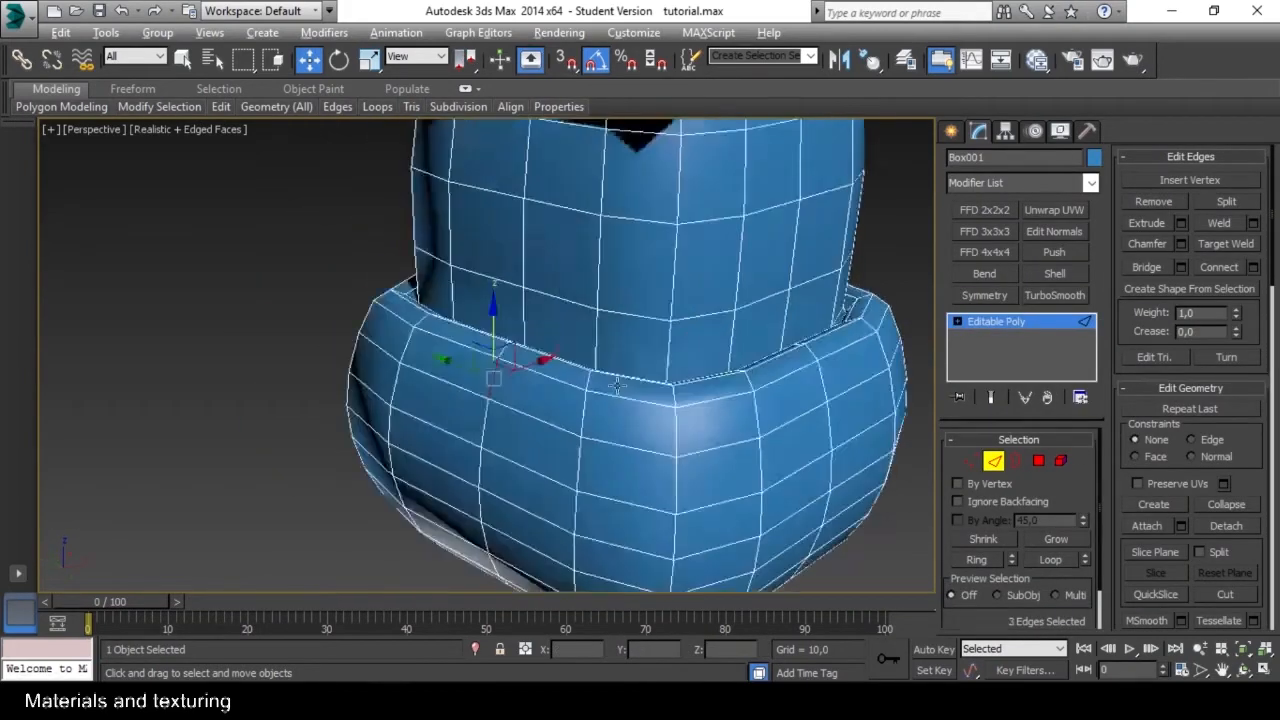
{"action": "left_click", "coordinate": [771, 374], "text": "ctrl"}
{"action": "scroll", "coordinate": [791, 379], "scroll_direction": "down", "scroll_amount": 4}
{"action": "middle_click_drag", "start_coordinate": [791, 379], "coordinate": [730, 382], "text": "alt"}
{"action": "left_click", "coordinate": [1042, 560]}
Select one edge on each roof face, extend the selection with Loop and remove those loops with their vertices.
{"action": "scroll", "coordinate": [603, 413], "scroll_direction": "up", "scroll_amount": 4}
{"action": "middle_click_drag", "start_coordinate": [753, 427], "coordinate": [690, 405], "text": "alt"}
{"action": "left_click", "coordinate": [597, 400]}
{"action": "left_click", "coordinate": [323, 423], "text": "ctrl"}
{"action": "middle_click_drag", "start_coordinate": [323, 423], "coordinate": [640, 428], "text": "alt"}
{"action": "left_click", "coordinate": [500, 457], "text": "ctrl"}
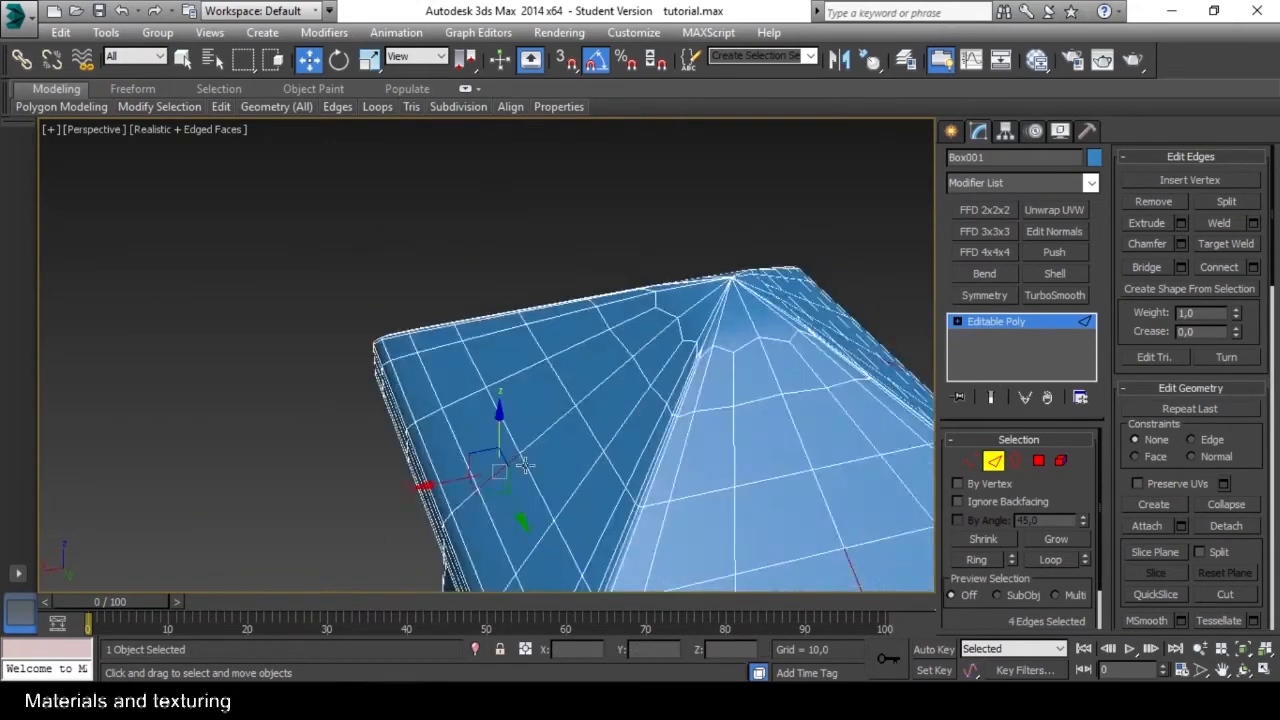
{"action": "scroll", "coordinate": [505, 450], "scroll_direction": "down", "scroll_amount": 5}
{"action": "left_click", "coordinate": [1050, 560]}
{"action": "key", "text": "ctrl+BackSpace"}
{"action": "middle_click_drag", "start_coordinate": [640, 370], "coordinate": [659, 402], "text": "alt"}
{"action": "scroll", "coordinate": [660, 431], "scroll_direction": "up", "scroll_amount": 5}
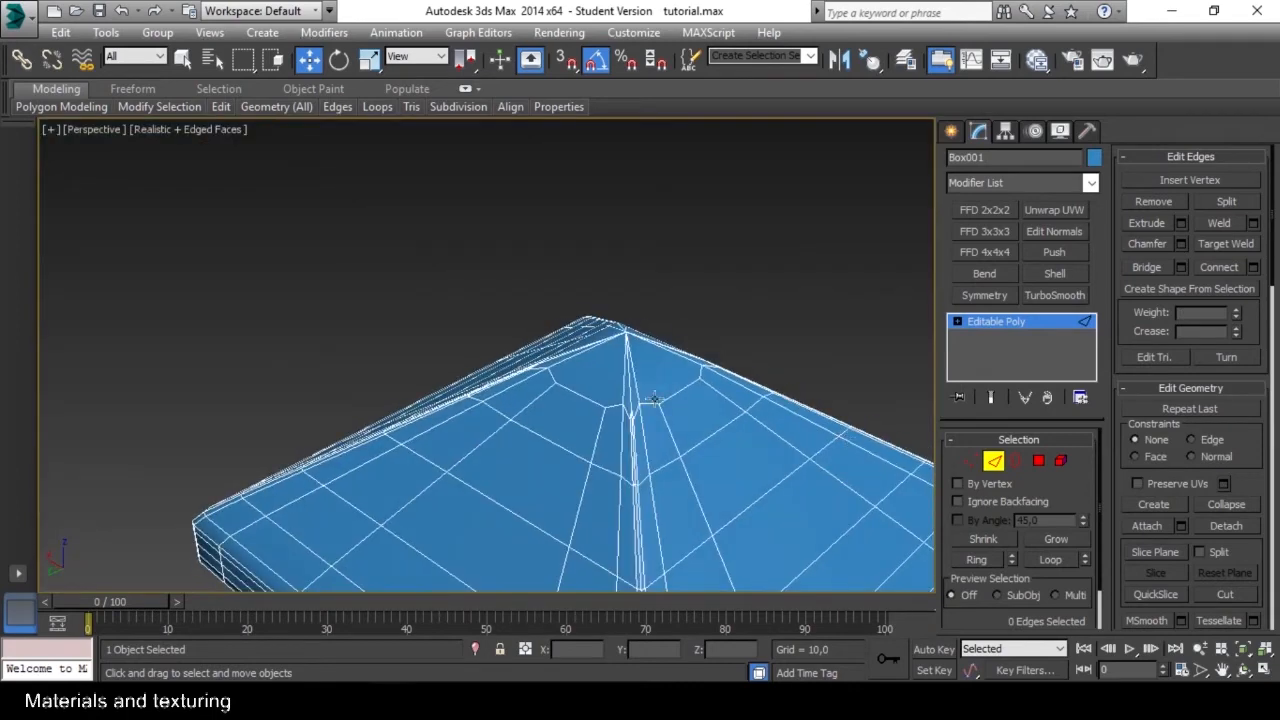
{"action": "left_click", "coordinate": [686, 400]}
{"action": "left_click", "coordinate": [979, 560]}
{"action": "left_click", "coordinate": [738, 390]}
{"action": "middle_click_drag", "start_coordinate": [738, 390], "coordinate": [594, 300], "text": "alt"}
{"action": "middle_click_drag", "start_coordinate": [862, 476], "coordinate": [552, 363], "text": "alt"}
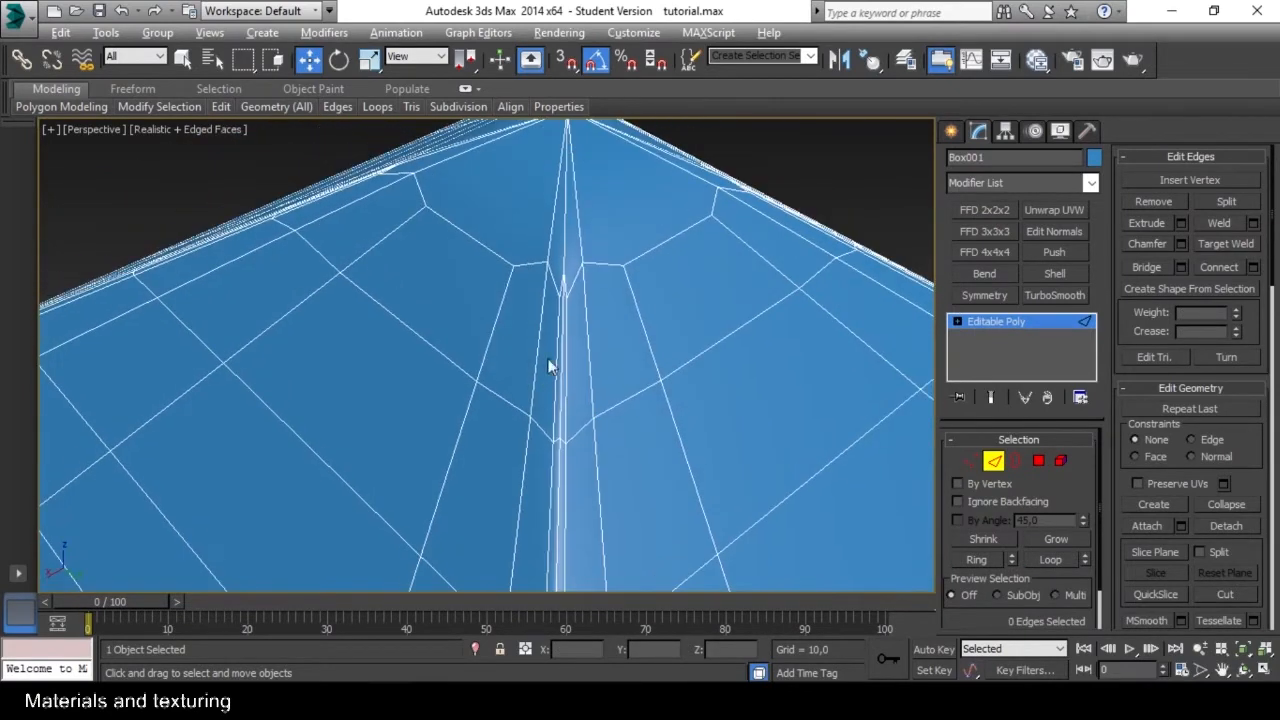
Weld the closely spaced vertices along the roof's front ridge near the apex, using the Weld settings.
{"action": "key", "text": "1"}
{"action": "middle_click_drag", "start_coordinate": [560, 457], "coordinate": [700, 400], "text": "alt"}
{"action": "left_click", "coordinate": [1255, 200]}
{"action": "left_click_drag", "start_coordinate": [500, 366], "coordinate": [501, 345]}
{"action": "left_click", "coordinate": [497, 431]}
{"action": "middle_click_drag", "start_coordinate": [520, 420], "coordinate": [560, 360], "text": "alt"}
{"action": "left_click_drag", "start_coordinate": [419, 297], "coordinate": [490, 338]}
{"action": "middle_click_drag", "start_coordinate": [490, 329], "coordinate": [495, 284], "text": "alt"}
{"action": "left_click", "coordinate": [1219, 202]}
Weld the closely spaced vertices near the apex on the roof's remaining ridges.
{"action": "scroll", "coordinate": [640, 350], "scroll_direction": "down", "scroll_amount": 5}
{"action": "middle_click_drag", "start_coordinate": [600, 365], "coordinate": [550, 365], "text": "alt"}
{"action": "scroll", "coordinate": [474, 420], "scroll_direction": "up", "scroll_amount": 6}
{"action": "left_click_drag", "start_coordinate": [532, 322], "coordinate": [600, 375]}
{"action": "left_click", "coordinate": [1220, 203]}
{"action": "scroll", "coordinate": [690, 340], "scroll_direction": "down", "scroll_amount": 8}
{"action": "middle_click_drag", "start_coordinate": [770, 440], "coordinate": [728, 500], "text": "alt"}
{"action": "scroll", "coordinate": [684, 438], "scroll_direction": "up", "scroll_amount": 8}
{"action": "left_click_drag", "start_coordinate": [682, 434], "coordinate": [677, 438]}
{"action": "left_click", "coordinate": [1220, 201]}
{"action": "scroll", "coordinate": [700, 380], "scroll_direction": "down", "scroll_amount": 8}
Select the vertices at the roof's apex and delete them to open the top.
{"action": "middle_click_drag", "start_coordinate": [690, 430], "coordinate": [665, 290], "text": "alt"}
{"action": "left_click_drag", "start_coordinate": [580, 311], "coordinate": [722, 375]}
{"action": "middle_click_drag", "start_coordinate": [740, 380], "coordinate": [560, 320], "text": "alt"}
{"action": "key", "text": "Delete"}
Select the ring of vertices around the roof's top opening and scale it.
{"action": "left_click_drag", "start_coordinate": [489, 268], "coordinate": [669, 323]}
{"action": "middle_click_drag", "start_coordinate": [669, 323], "coordinate": [562, 374], "text": "alt"}
{"action": "left_click_drag", "start_coordinate": [610, 340], "coordinate": [678, 304], "text": "alt"}
{"action": "middle_click_drag", "start_coordinate": [690, 335], "coordinate": [554, 474], "text": "alt"}
{"action": "key", "text": "e"}
{"action": "key", "text": "r"}
{"action": "scroll", "coordinate": [572, 330], "scroll_direction": "up", "scroll_amount": 6}
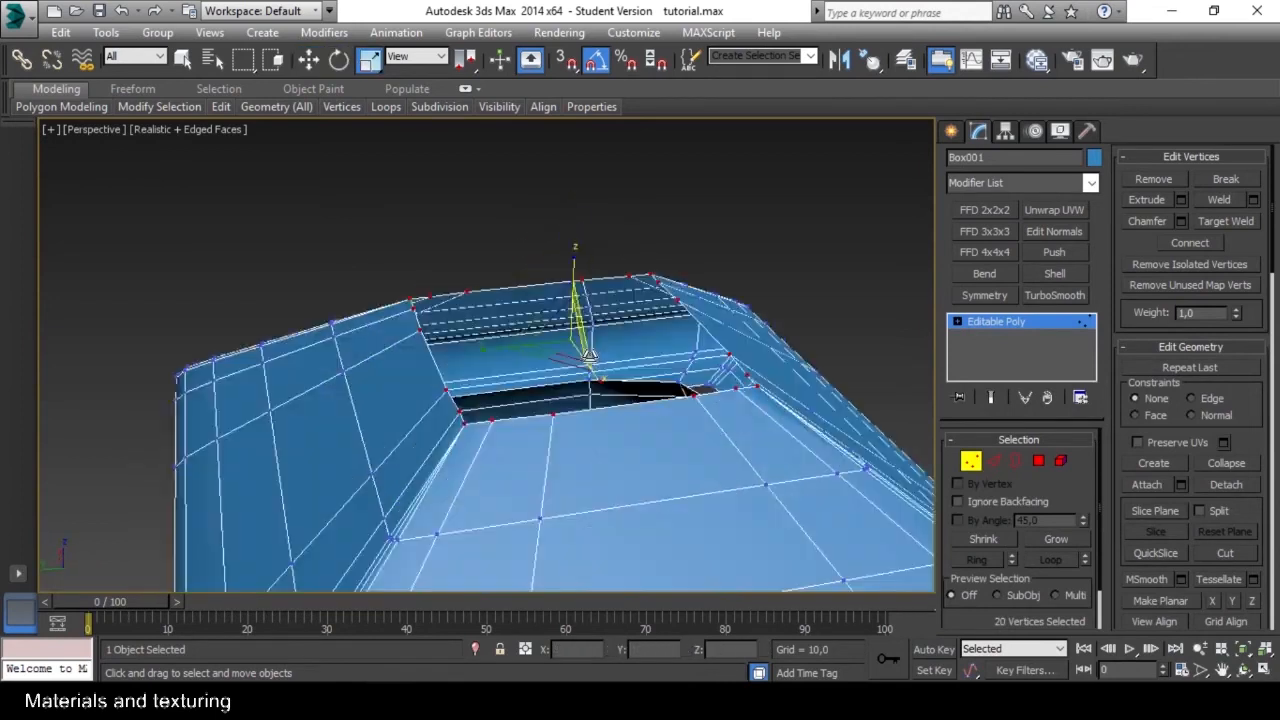
Select the border of the roof's top opening and extend it upward.
{"action": "left_click", "coordinate": [993, 461], "text": "ctrl"}
{"action": "middle_click_drag", "start_coordinate": [766, 423], "coordinate": [780, 365], "text": "alt"}
{"action": "left_click", "coordinate": [1017, 463]}
{"action": "key", "text": "w"}
{"action": "left_click_drag", "start_coordinate": [569, 272], "coordinate": [567, 174], "text": "shift"}
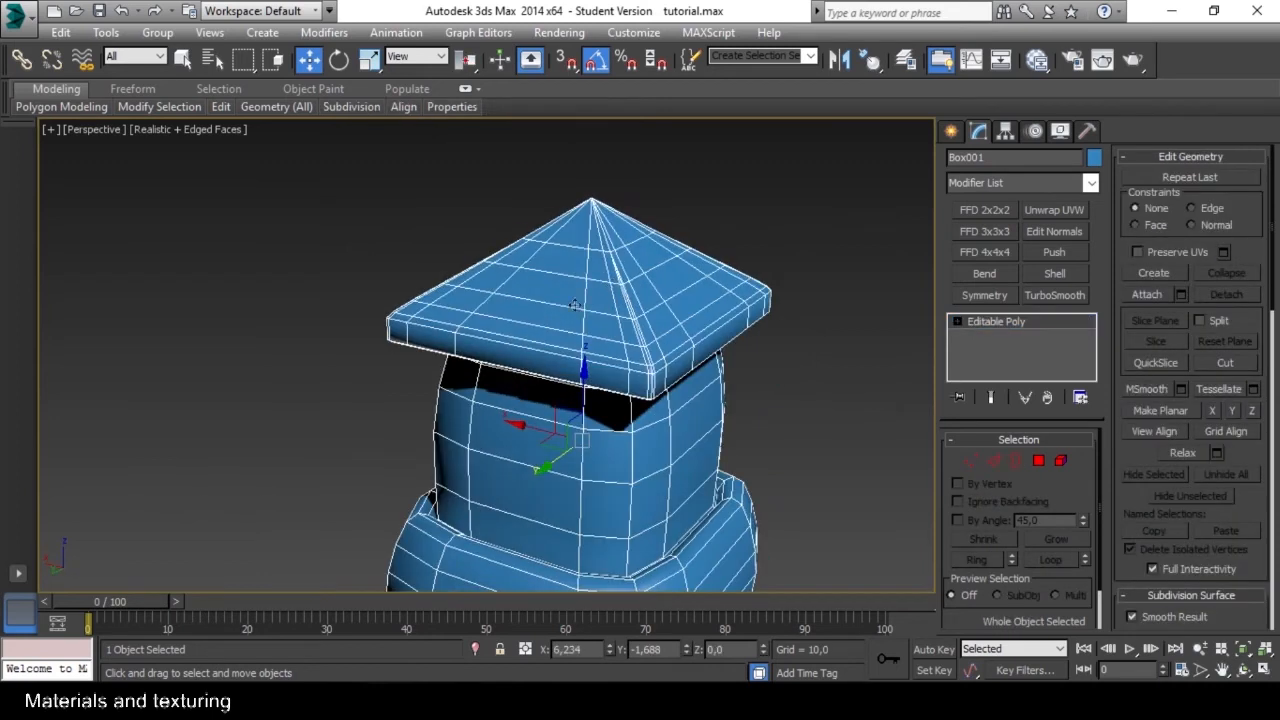
Collapse the selected top border of the roof into a single apex point and leave border editing.
{"action": "scroll", "coordinate": [580, 288], "scroll_direction": "down", "scroll_amount": 5}
{"action": "middle_click_drag", "start_coordinate": [580, 290], "coordinate": [441, 383], "text": "alt"}
{"action": "scroll", "coordinate": [623, 354], "scroll_direction": "up", "scroll_amount": 5}
{"action": "scroll", "coordinate": [623, 354], "scroll_direction": "down", "scroll_amount": 4}
{"action": "middle_click_drag", "start_coordinate": [560, 370], "coordinate": [620, 345], "text": "alt"}
{"action": "scroll", "coordinate": [600, 350], "scroll_direction": "up", "scroll_amount": 4}
{"action": "scroll", "coordinate": [560, 360], "scroll_direction": "down", "scroll_amount": 4}
{"action": "left_click", "coordinate": [418, 387]}
{"action": "left_click", "coordinate": [512, 360]}
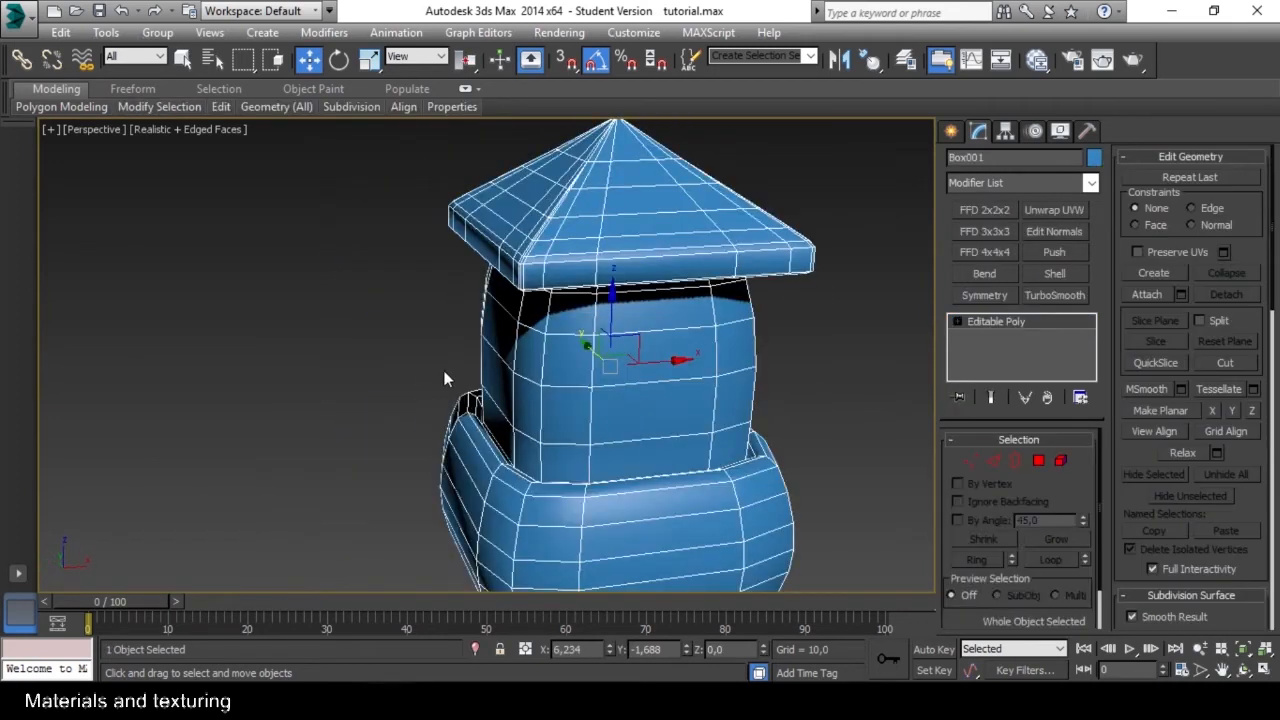
Open the Material Editor and switch it from Slate to compact mode.
{"action": "key", "text": "m"}
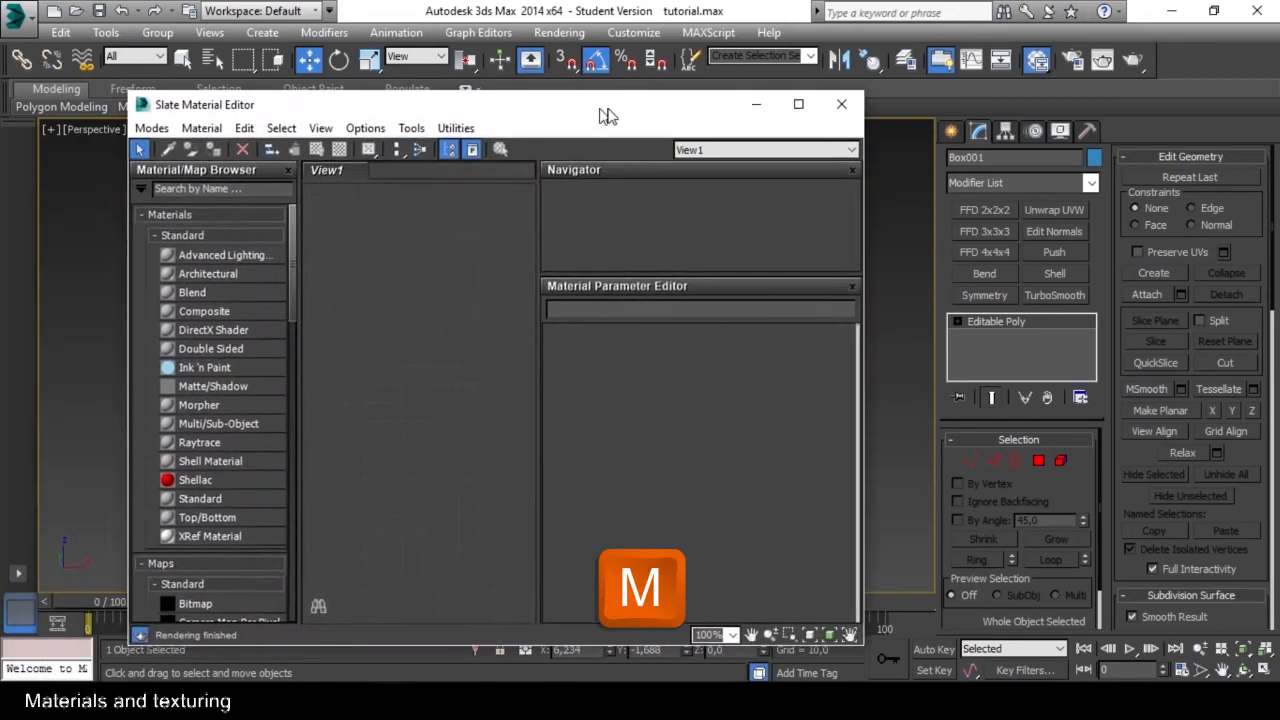
{"action": "left_click_drag", "start_coordinate": [600, 114], "coordinate": [620, 107]}
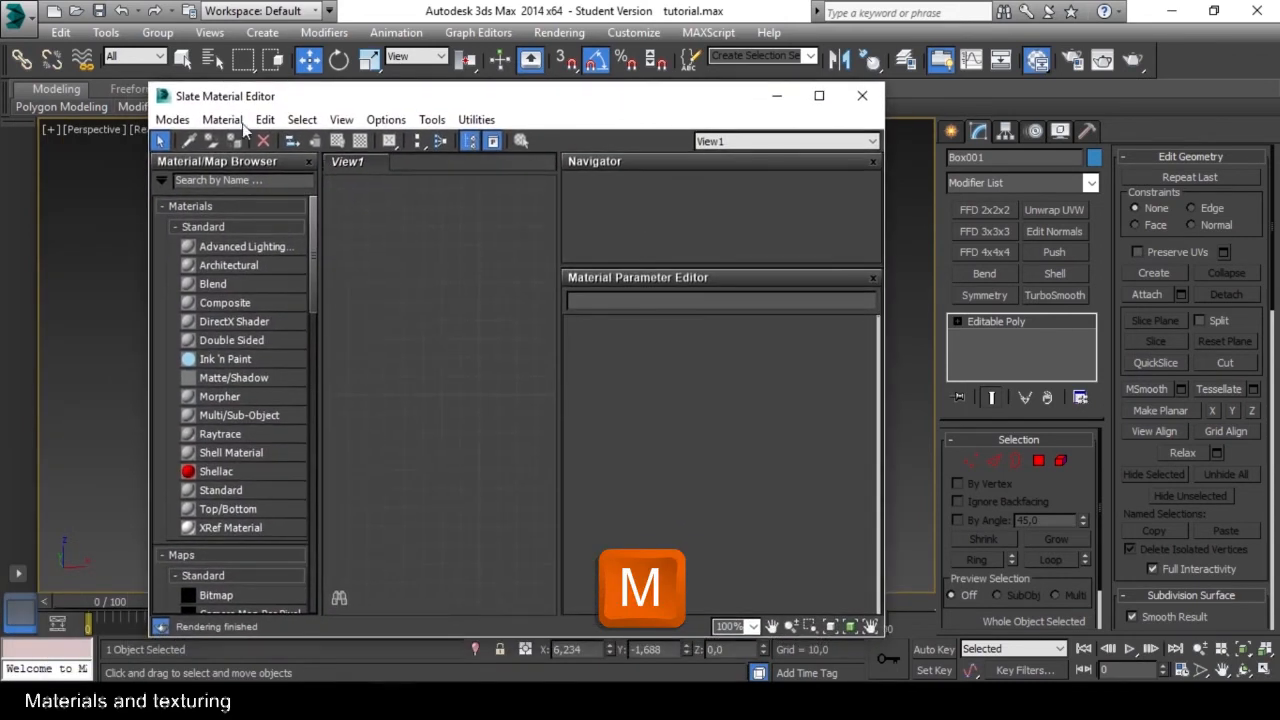
{"action": "left_click", "coordinate": [170, 120]}
{"action": "left_click", "coordinate": [187, 139]}
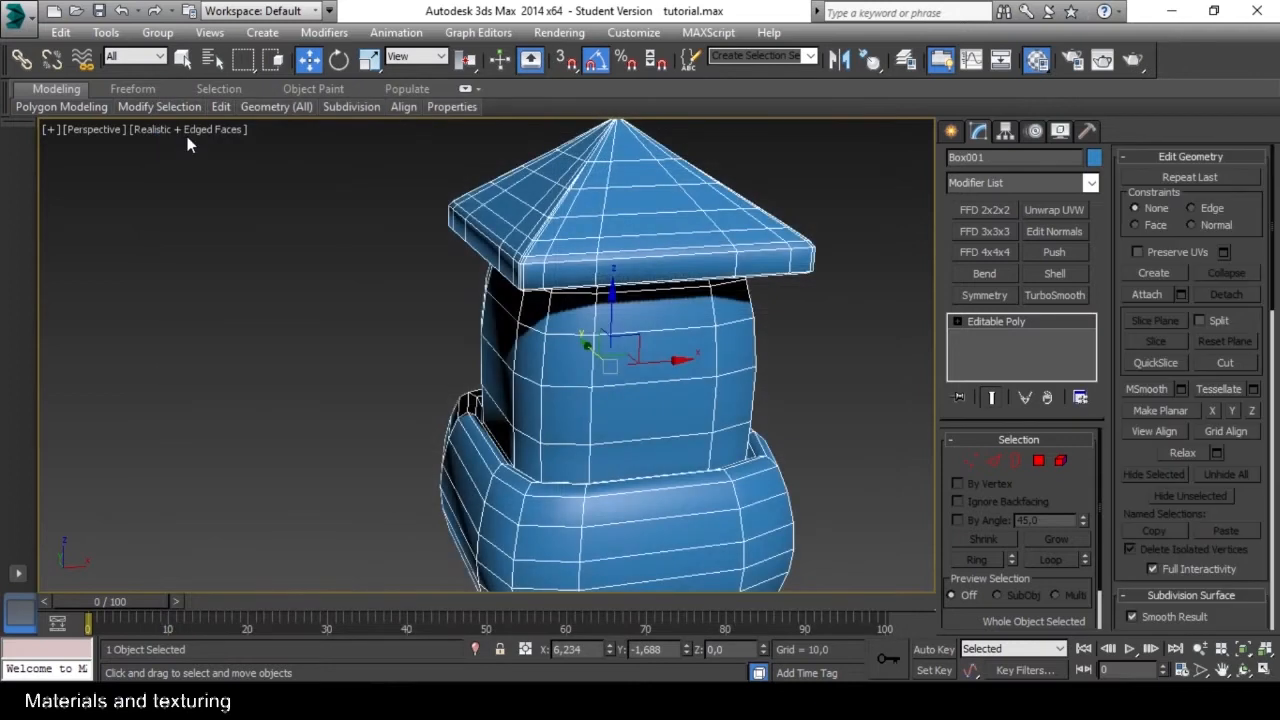
{"action": "left_click_drag", "start_coordinate": [30, 107], "coordinate": [455, 61]}
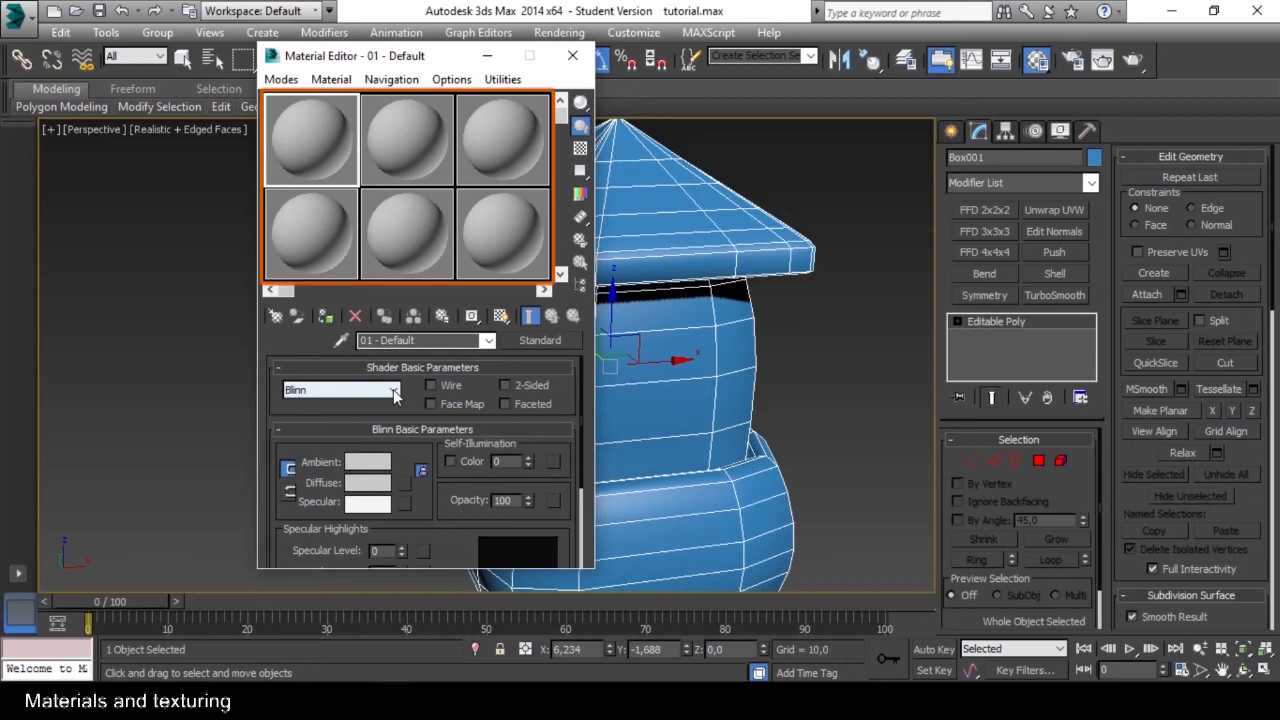
Change the first sample slot's material type to Multi/Sub-Object, discarding the old material.
{"action": "left_click", "coordinate": [393, 129]}
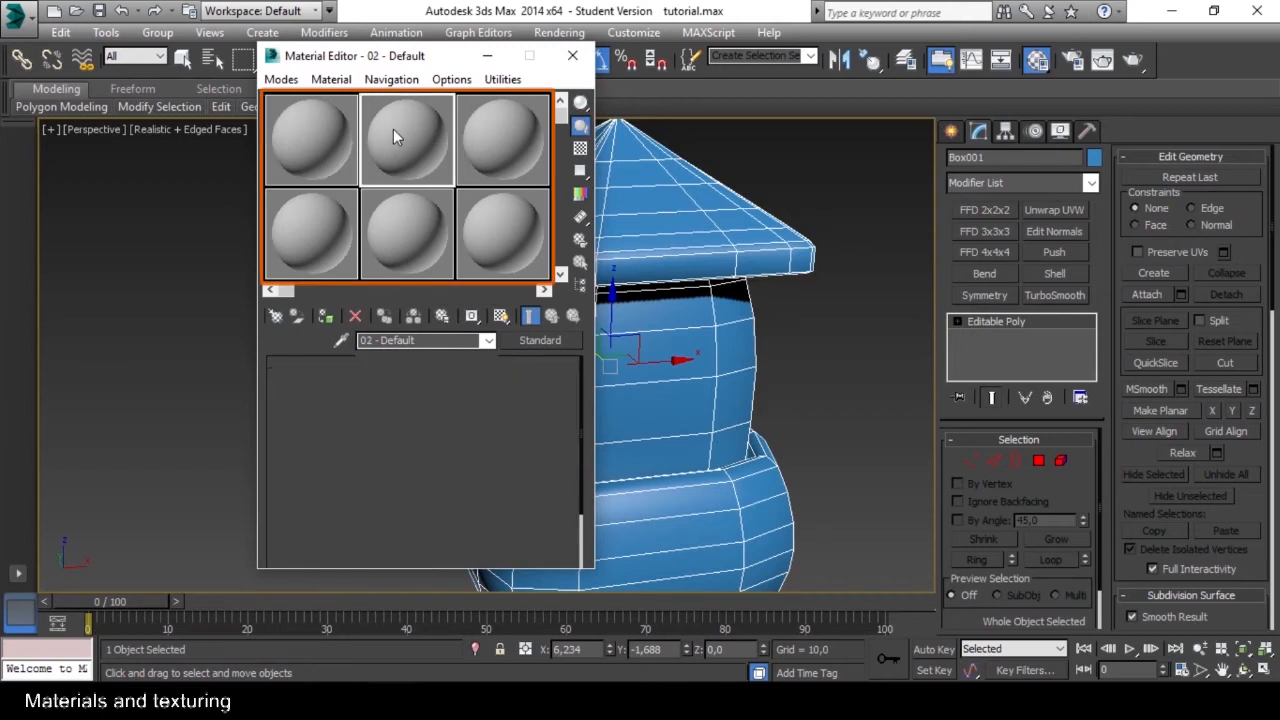
{"action": "left_click", "coordinate": [311, 134]}
{"action": "left_click", "coordinate": [543, 340]}
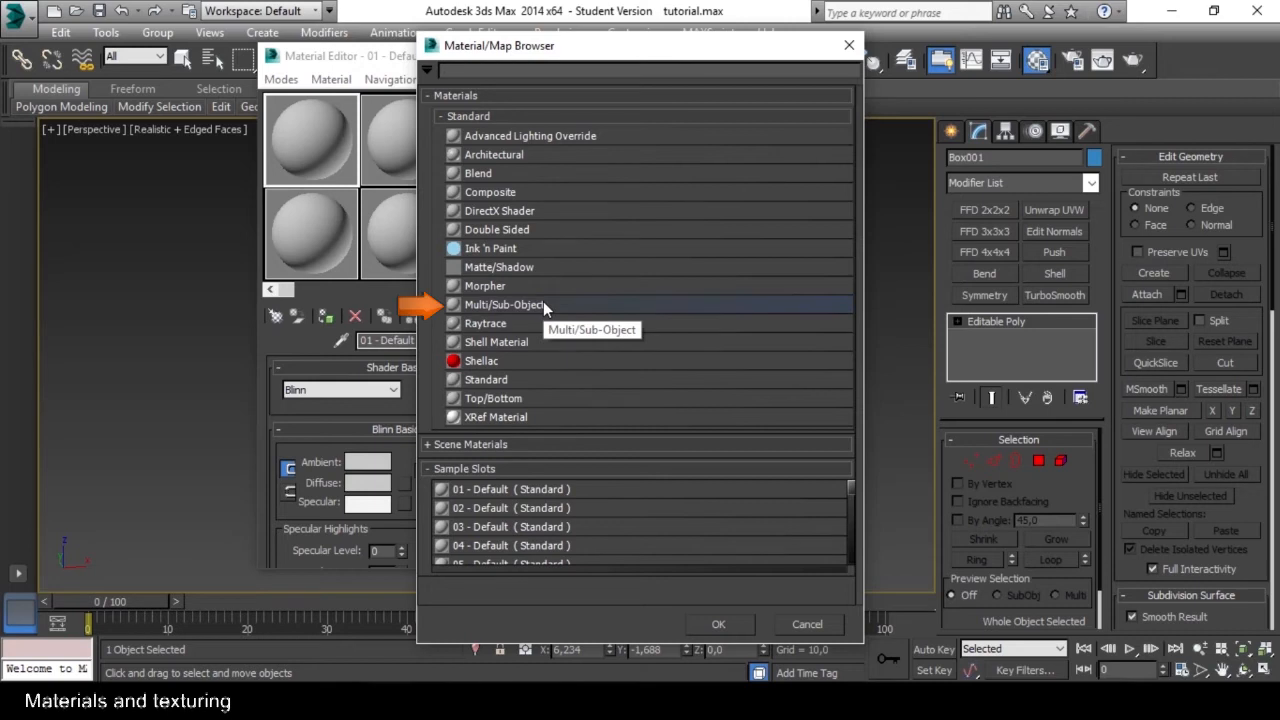
{"action": "left_click", "coordinate": [544, 305]}
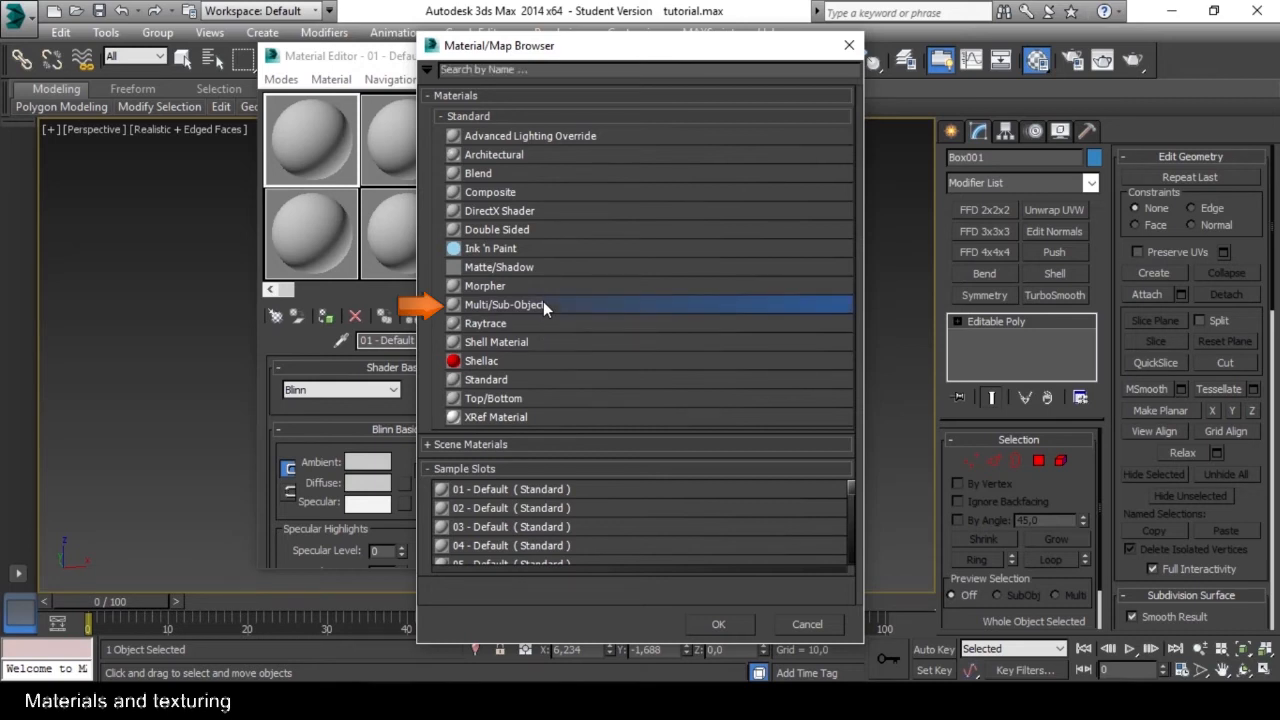
{"action": "left_click", "coordinate": [716, 624]}
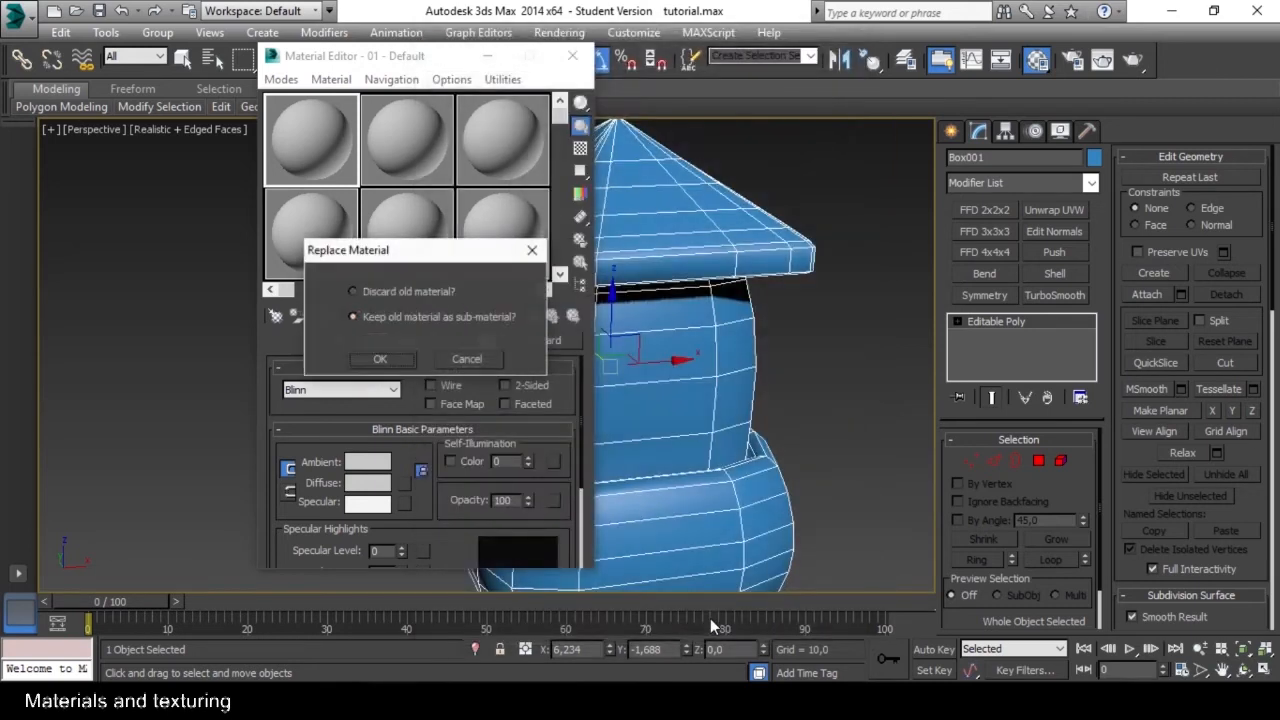
{"action": "left_click", "coordinate": [356, 291]}
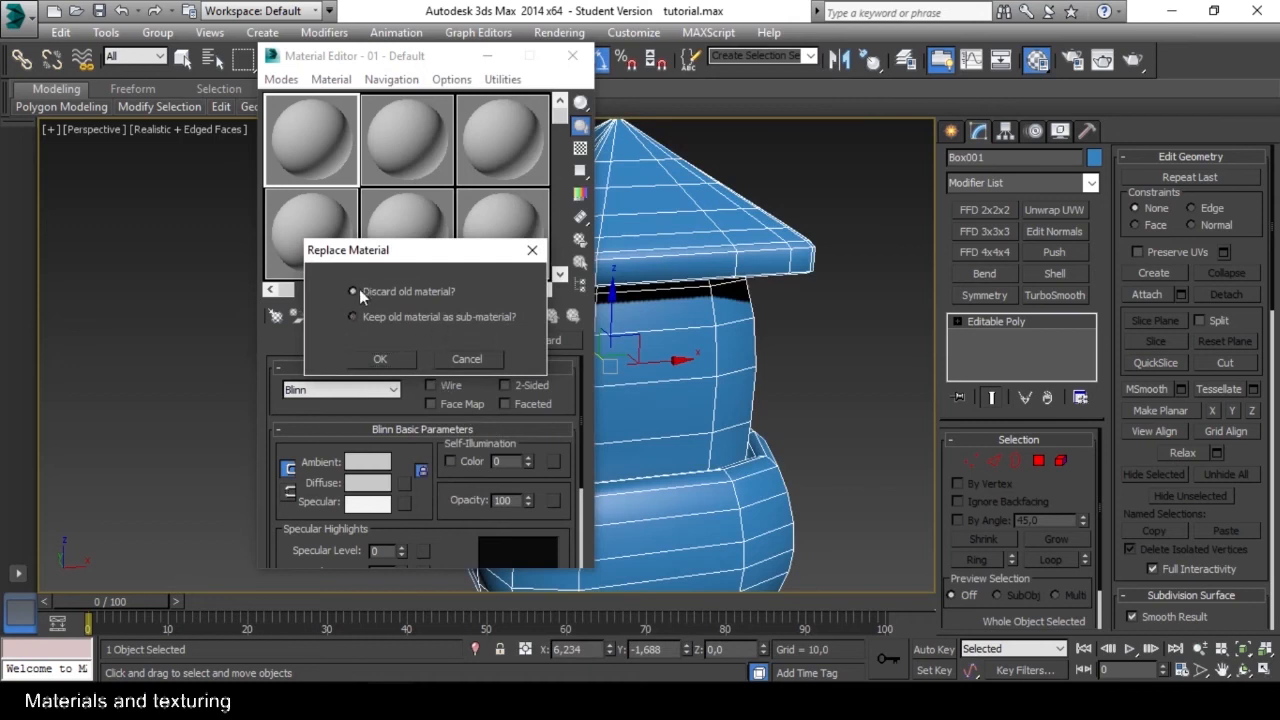
{"action": "left_click", "coordinate": [393, 356]}
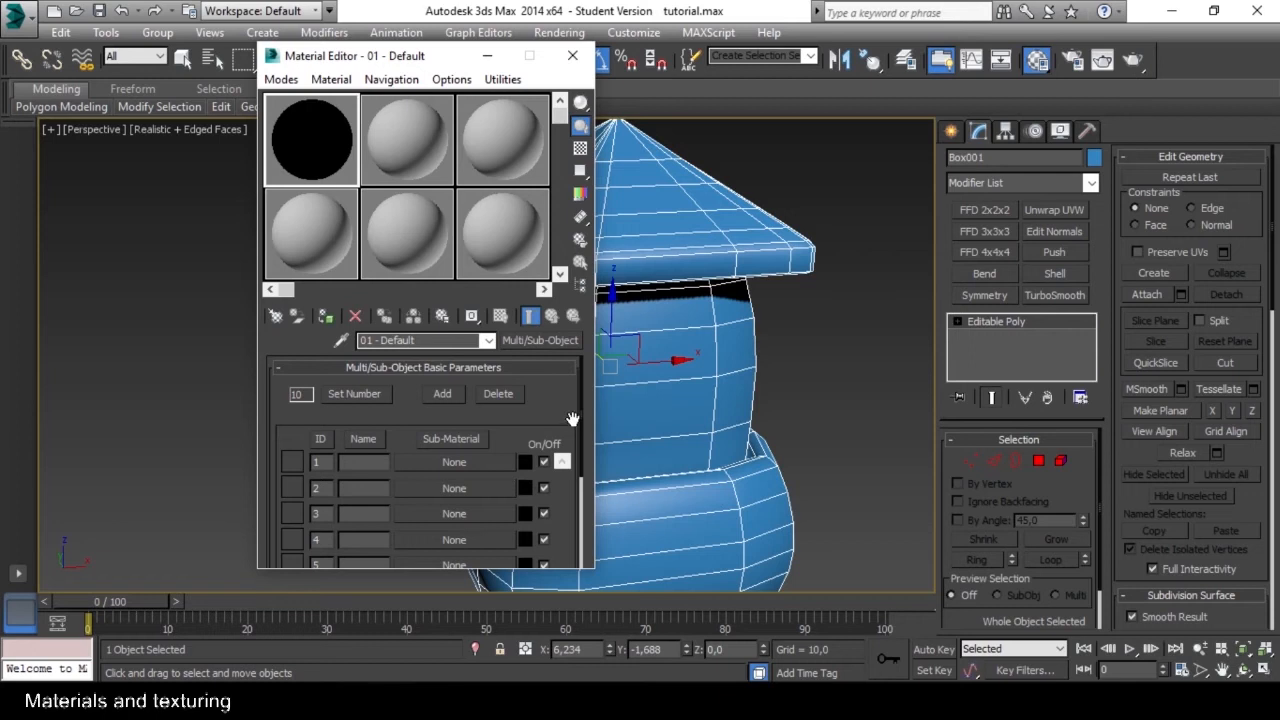
Examine the sub-material list of the Multi/Sub-Object material.
{"action": "mouse_move", "coordinate": [544, 422]}
{"action": "left_mouse_down"}
{"action": "mouse_move", "coordinate": [546, 388]}
{"action": "mouse_move", "coordinate": [540, 447]}
{"action": "left_mouse_up"}
{"action": "left_click_drag", "start_coordinate": [437, 56], "coordinate": [448, 36]}
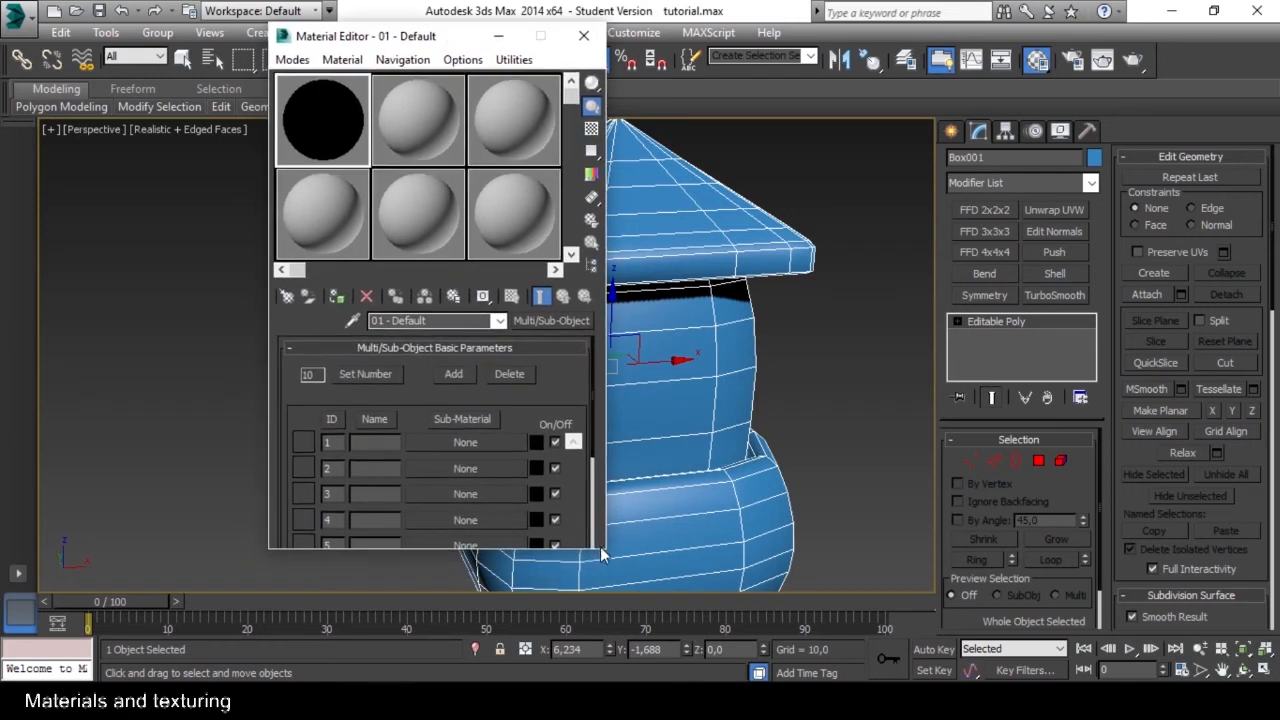
{"action": "scroll", "coordinate": [537, 471], "scroll_direction": "down", "scroll_amount": 5}
{"action": "scroll", "coordinate": [498, 466], "scroll_direction": "up", "scroll_amount": 5}
{"action": "scroll", "coordinate": [493, 419], "scroll_direction": "down", "scroll_amount": 1}
{"action": "scroll", "coordinate": [493, 419], "scroll_direction": "up", "scroll_amount": 1}
{"action": "scroll", "coordinate": [493, 419], "scroll_direction": "down", "scroll_amount": 1}
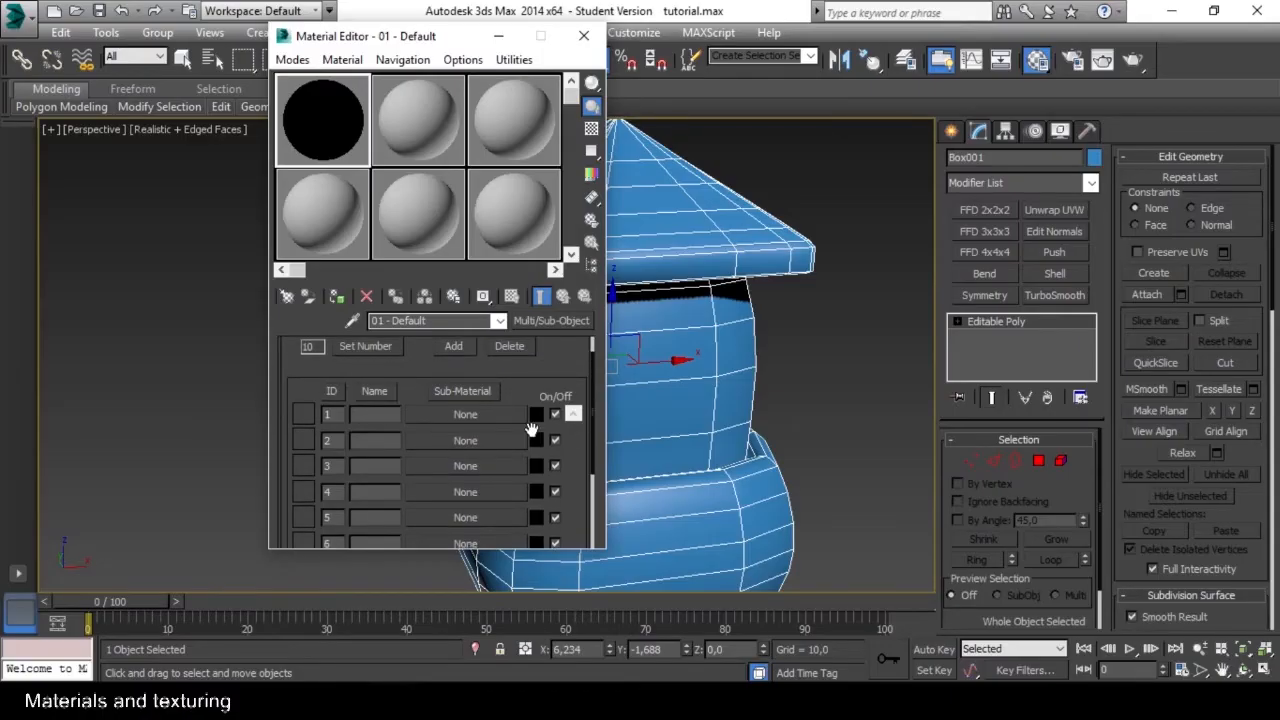
{"action": "scroll", "coordinate": [446, 430], "scroll_direction": "up", "scroll_amount": 1}
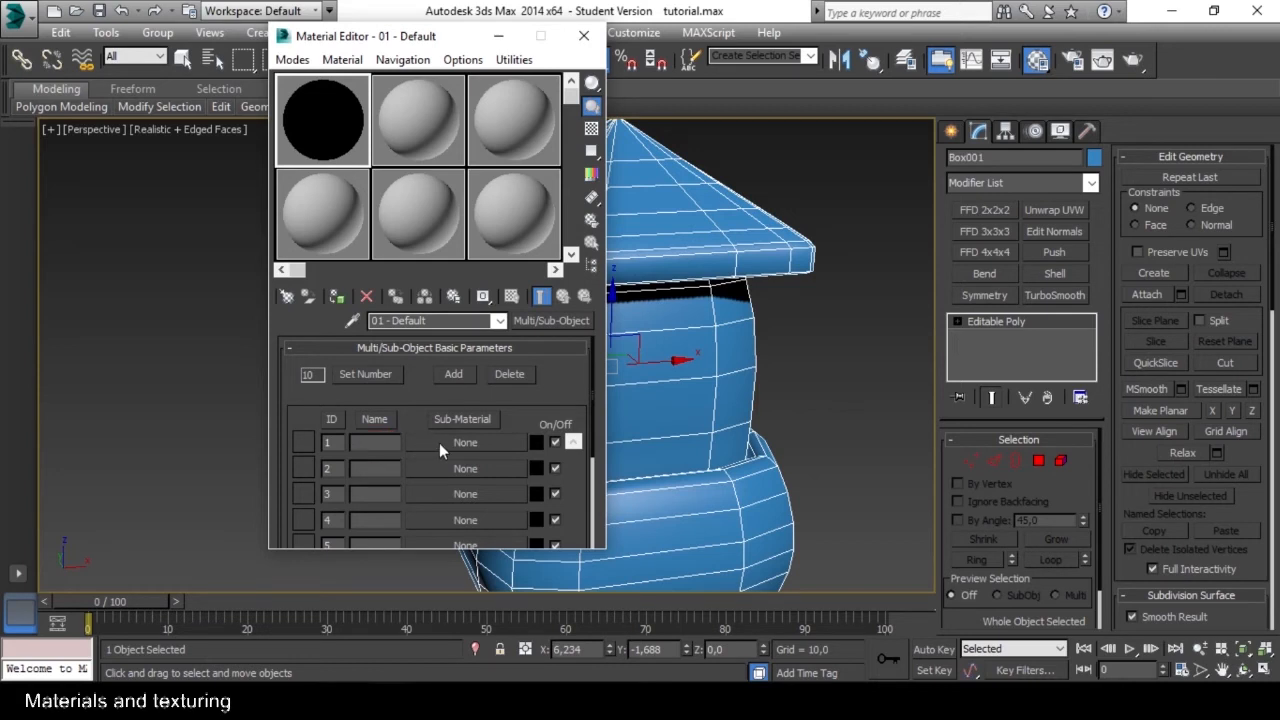
Assign a Standard material to the sub-material with ID 1 and return to the Multi/Sub-Object level.
{"action": "left_click", "coordinate": [439, 443]}
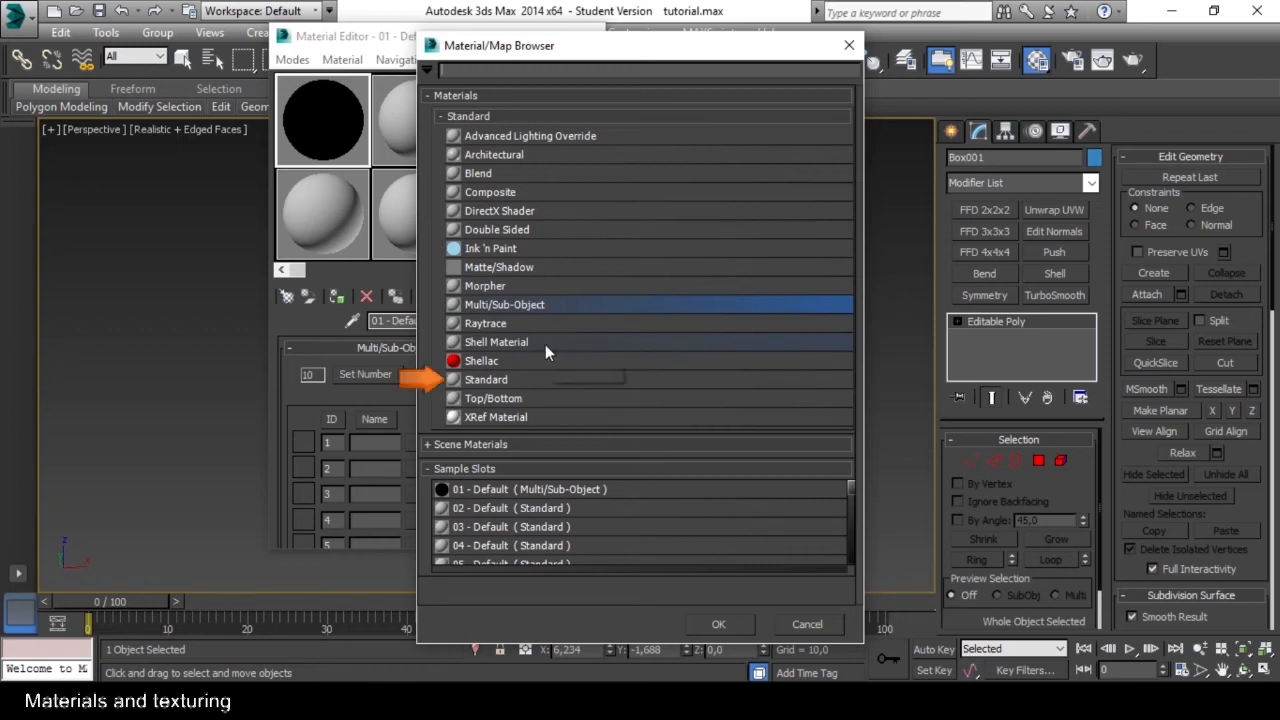
{"action": "left_click", "coordinate": [498, 380]}
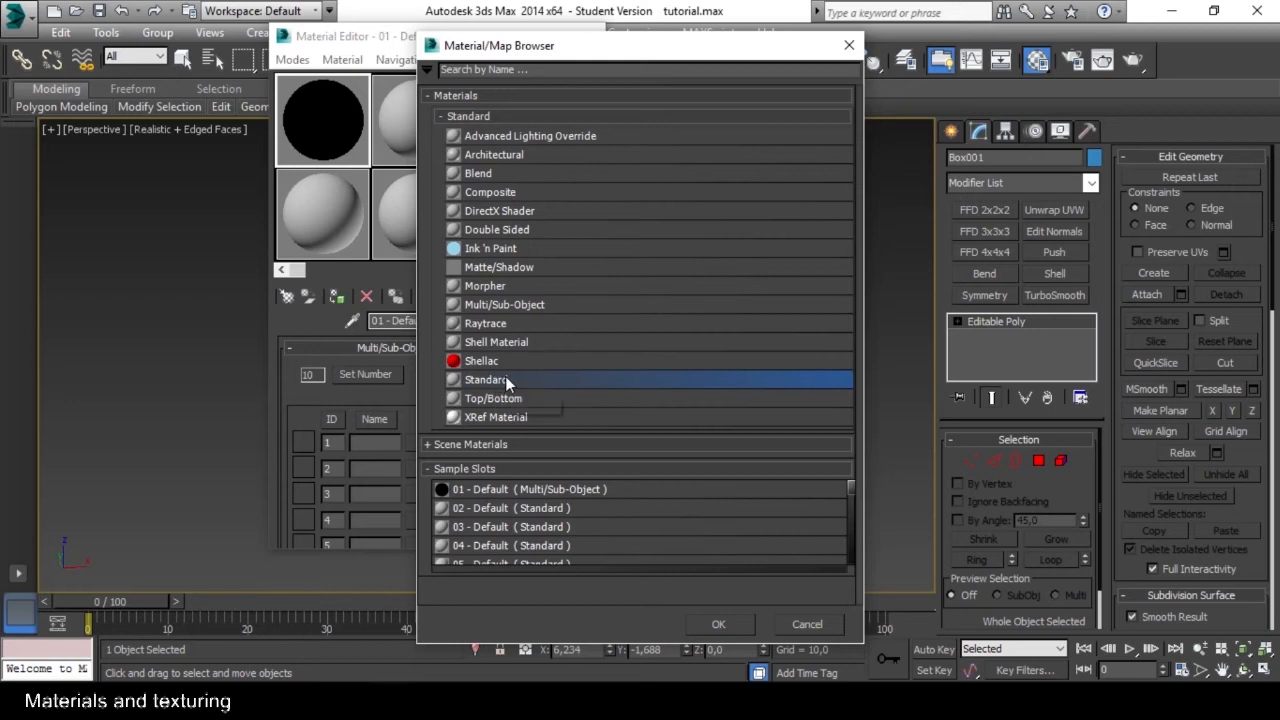
{"action": "left_click", "coordinate": [720, 624]}
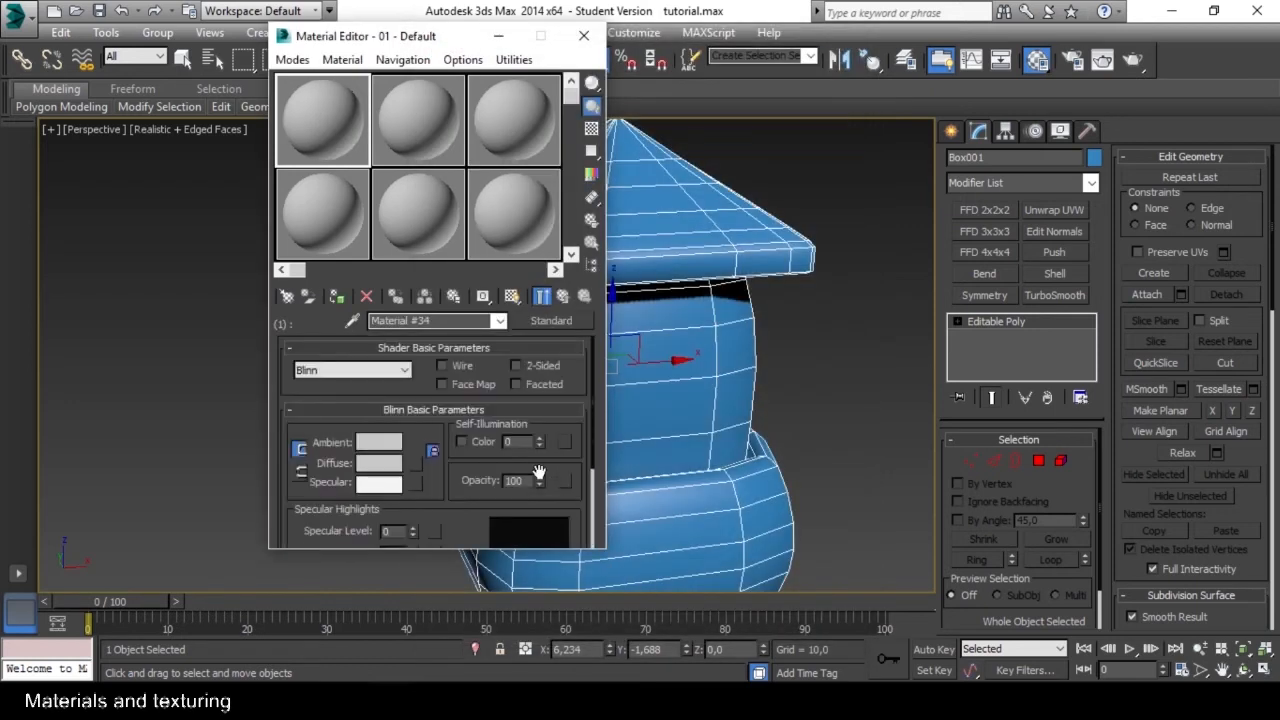
{"action": "left_click", "coordinate": [561, 299]}
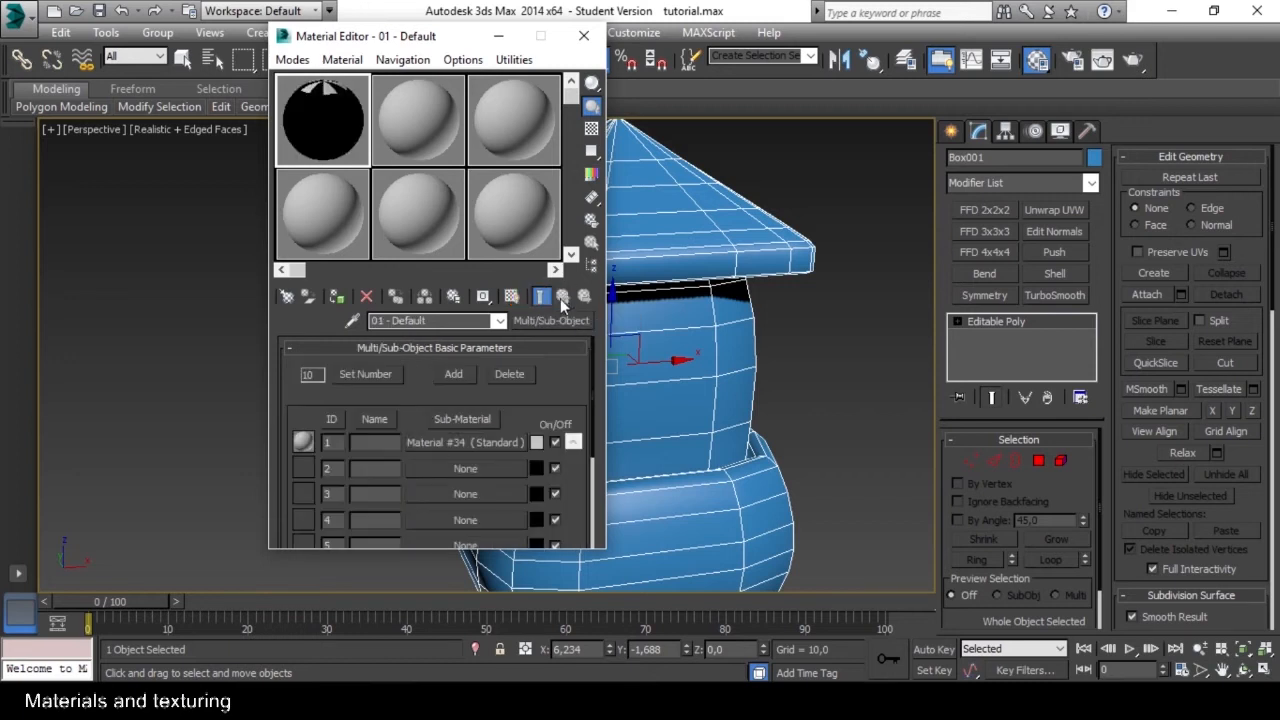
{"action": "left_click", "coordinate": [473, 445]}
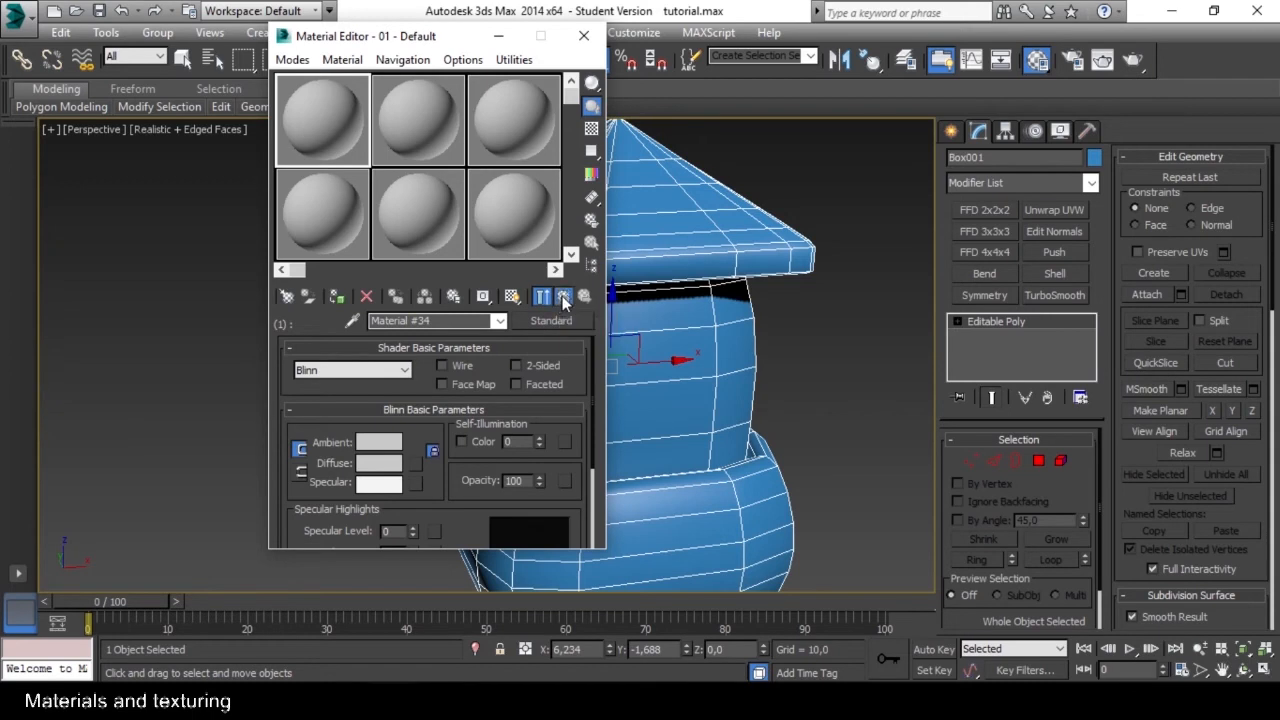
{"action": "left_click", "coordinate": [561, 297]}
Assign Standard materials to sub-material IDs 2, 3 and 4, returning to the Multi/Sub-Object level.
{"action": "left_click", "coordinate": [455, 414]}
{"action": "left_click", "coordinate": [721, 620]}
{"action": "left_click", "coordinate": [561, 297]}
{"action": "left_click", "coordinate": [478, 494]}
{"action": "left_click", "coordinate": [718, 624]}
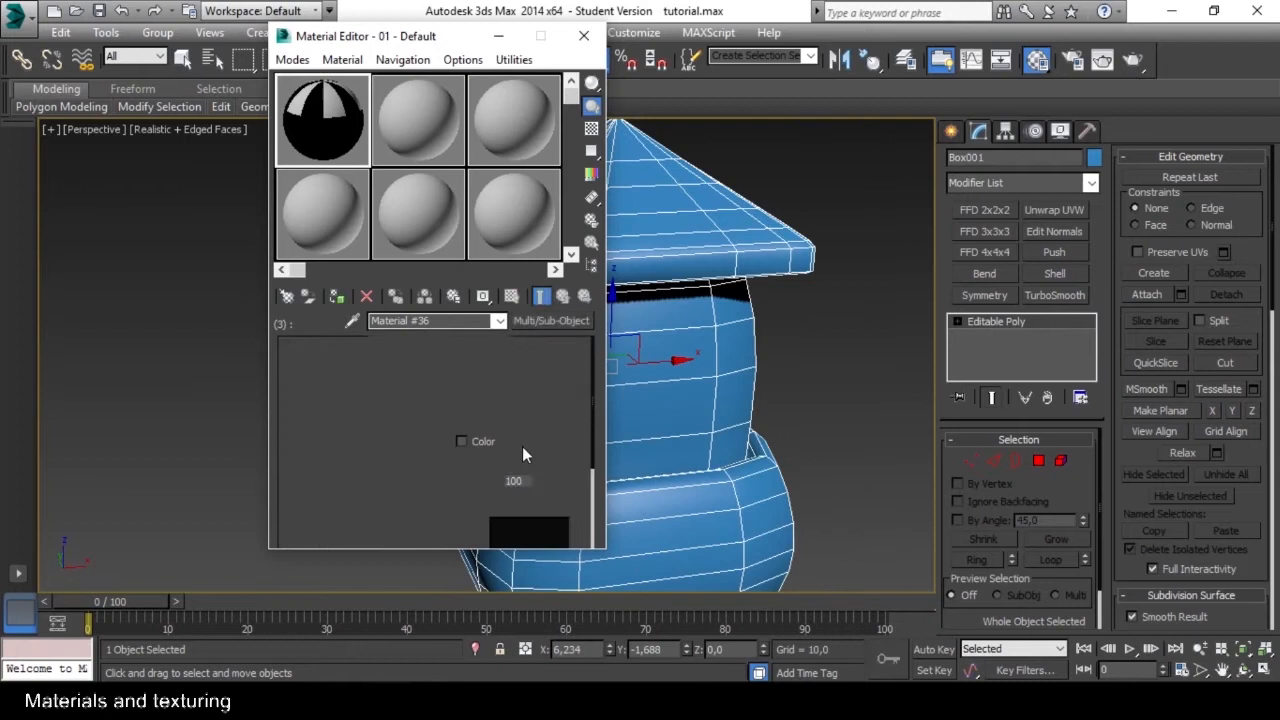
{"action": "left_click", "coordinate": [561, 297]}
{"action": "left_click", "coordinate": [478, 520]}
{"action": "left_click", "coordinate": [718, 622]}
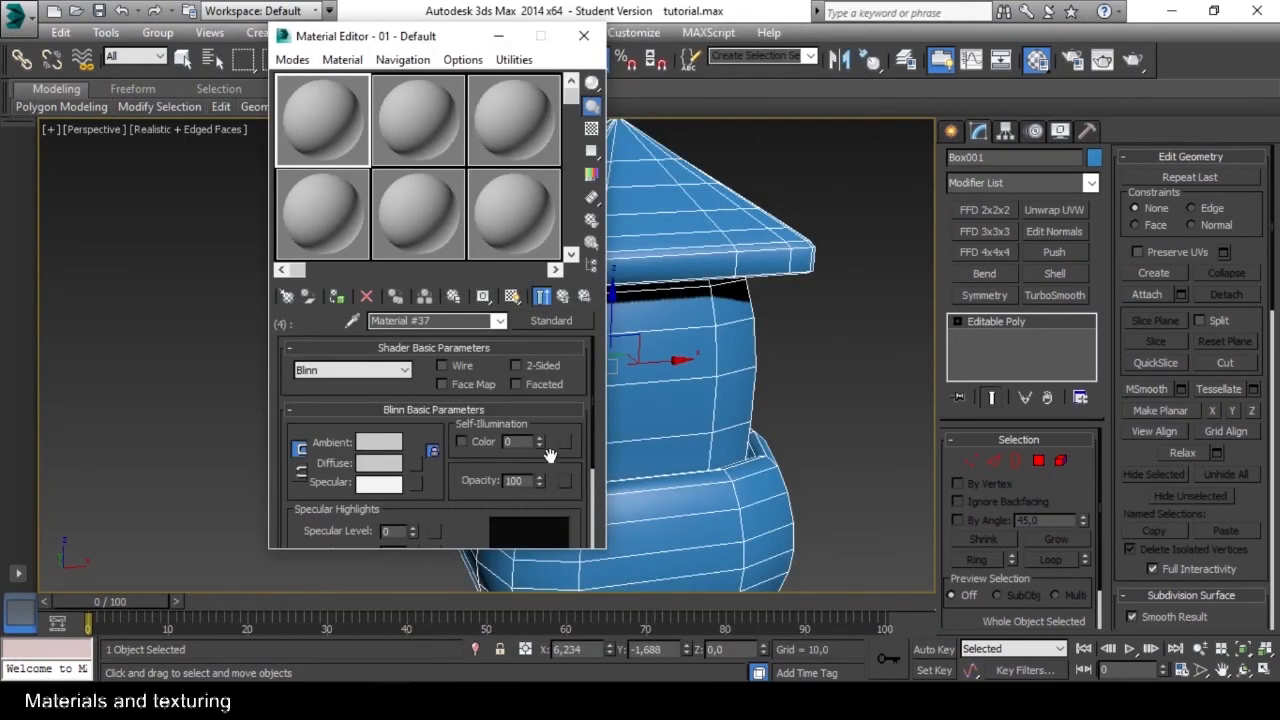
{"action": "left_click", "coordinate": [561, 299]}
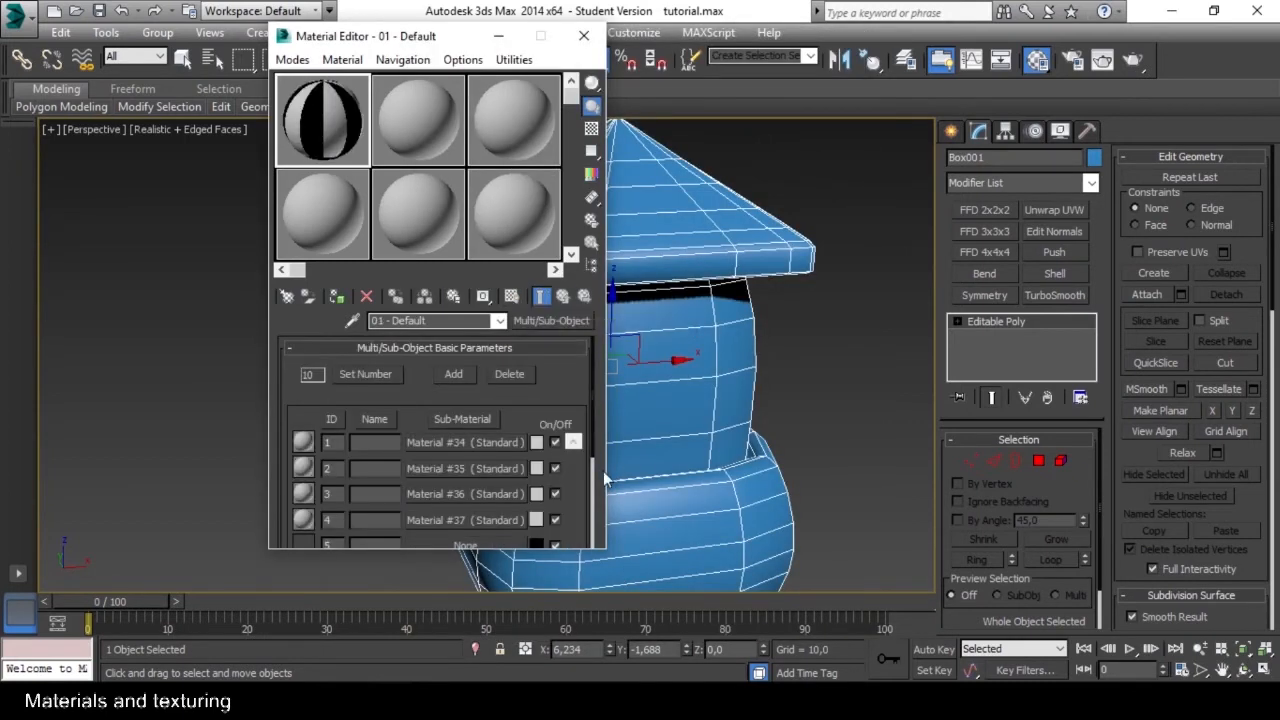
Open the sub-material with ID 1 and expand its Maps settings to expose the Diffuse Color map.
{"action": "scroll", "coordinate": [528, 400], "scroll_direction": "down", "scroll_amount": 2}
{"action": "left_click", "coordinate": [451, 387]}
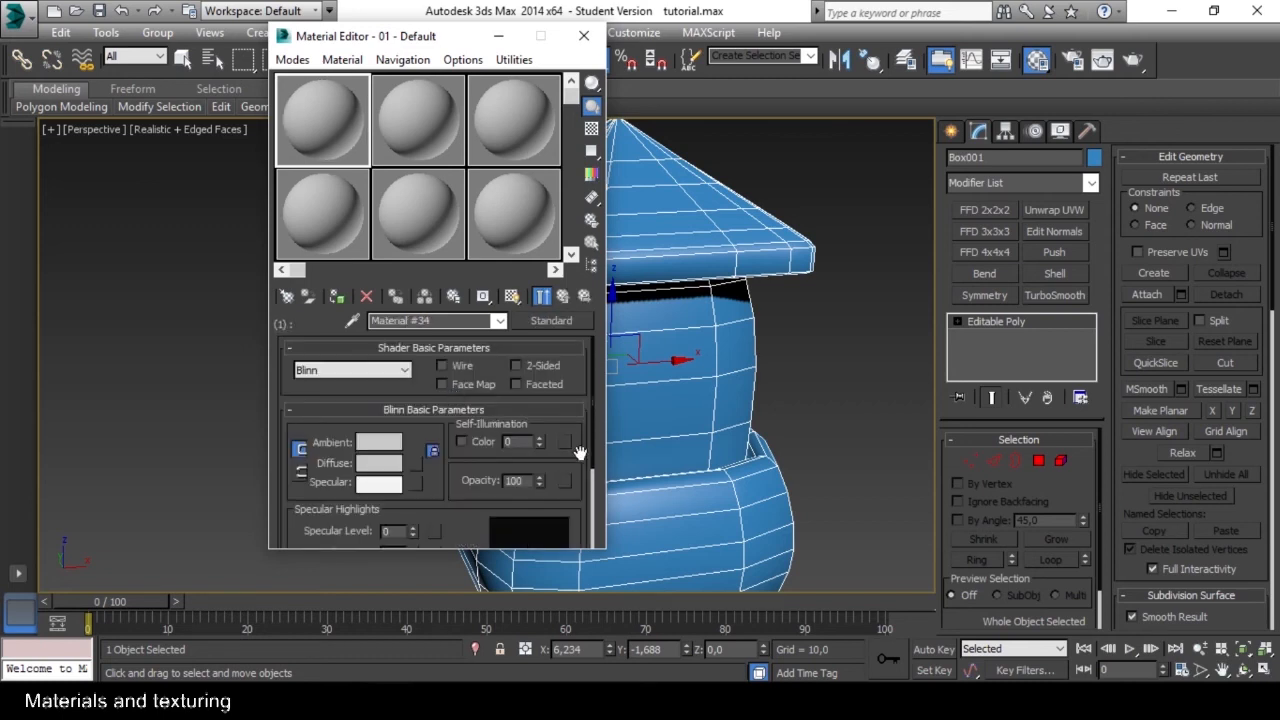
{"action": "scroll", "coordinate": [580, 453], "scroll_direction": "down", "scroll_amount": 5}
{"action": "scroll", "coordinate": [575, 386], "scroll_direction": "up", "scroll_amount": 4}
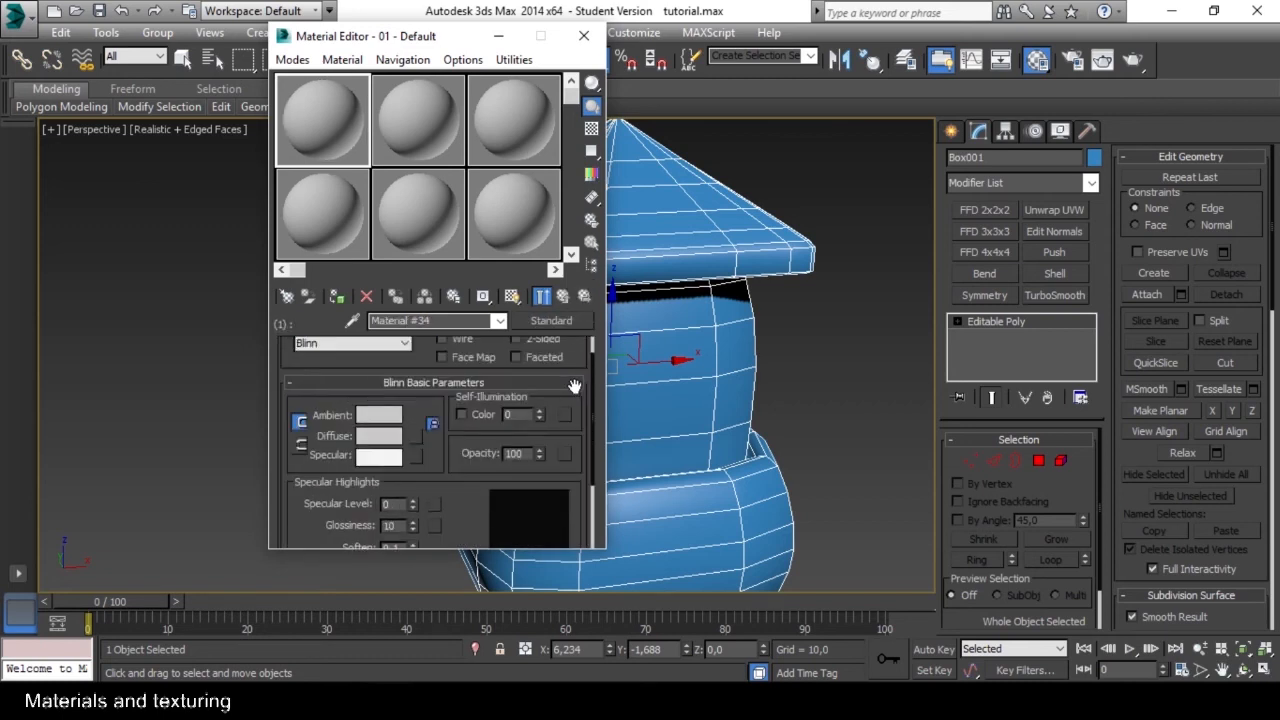
{"action": "scroll", "coordinate": [569, 400], "scroll_direction": "up", "scroll_amount": 3}
{"action": "scroll", "coordinate": [567, 460], "scroll_direction": "down", "scroll_amount": 6}
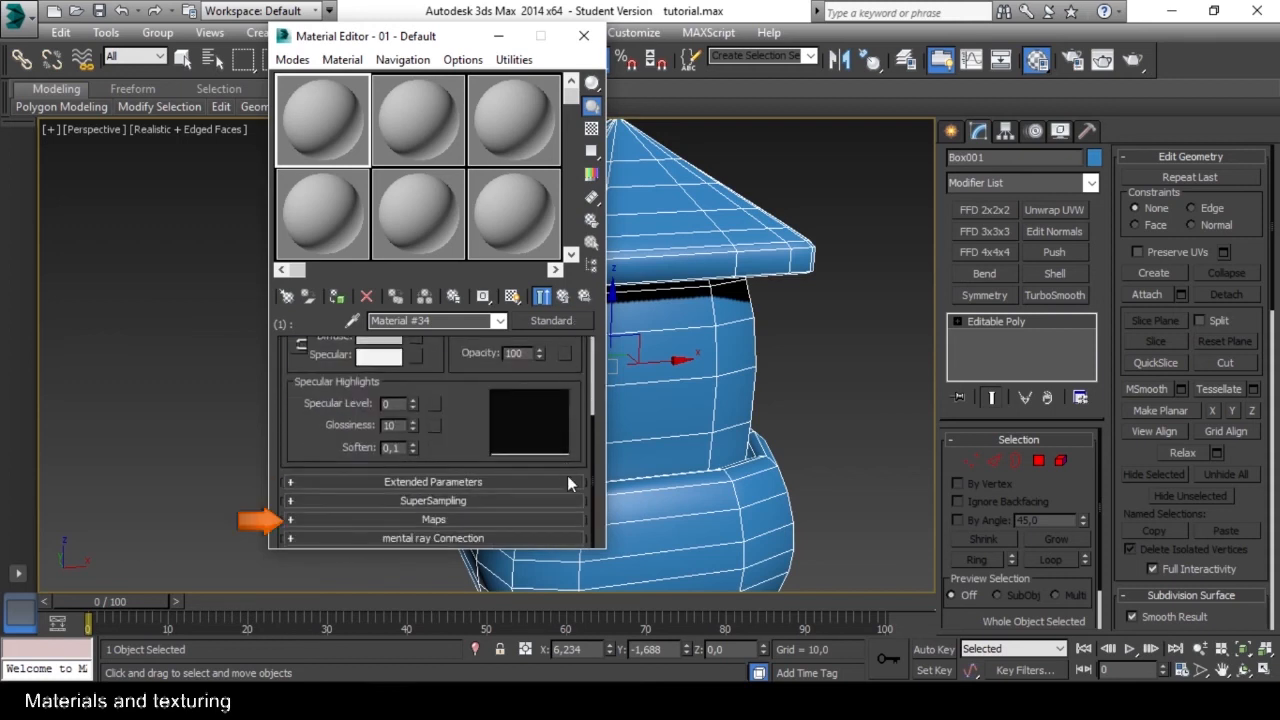
{"action": "left_click", "coordinate": [433, 519]}
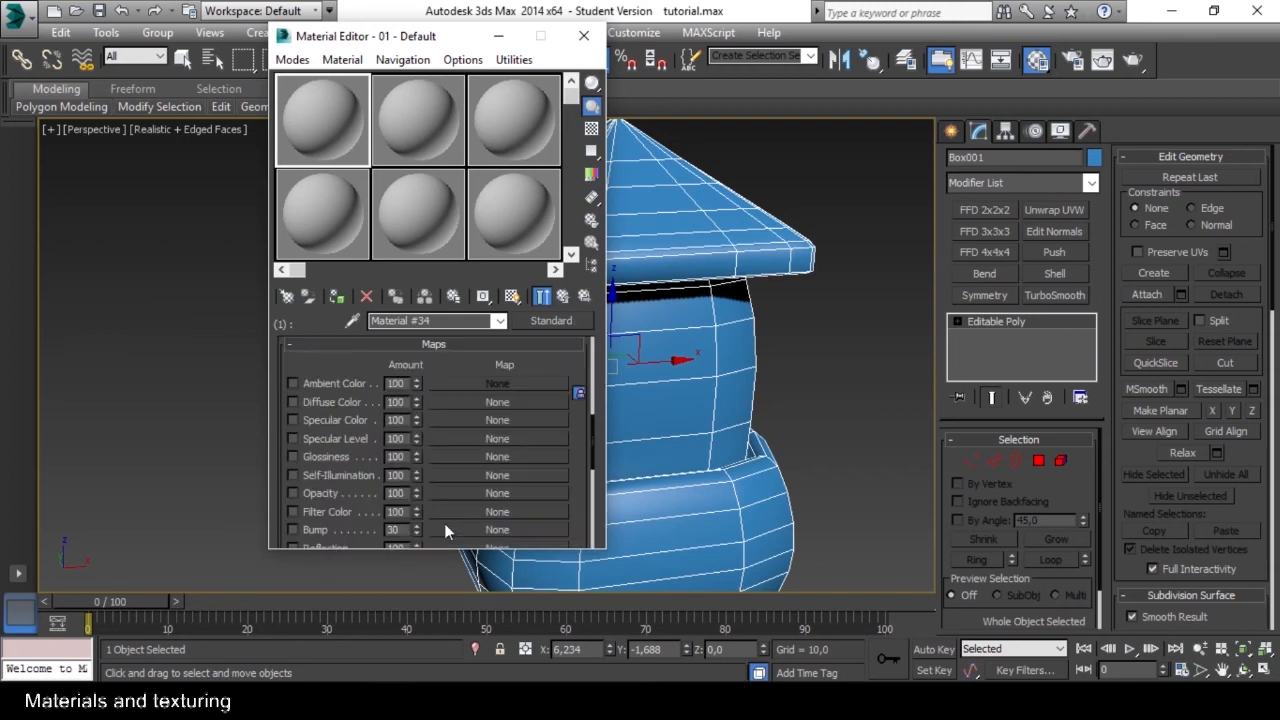
{"action": "left_click_drag", "start_coordinate": [576, 440], "coordinate": [580, 420]}
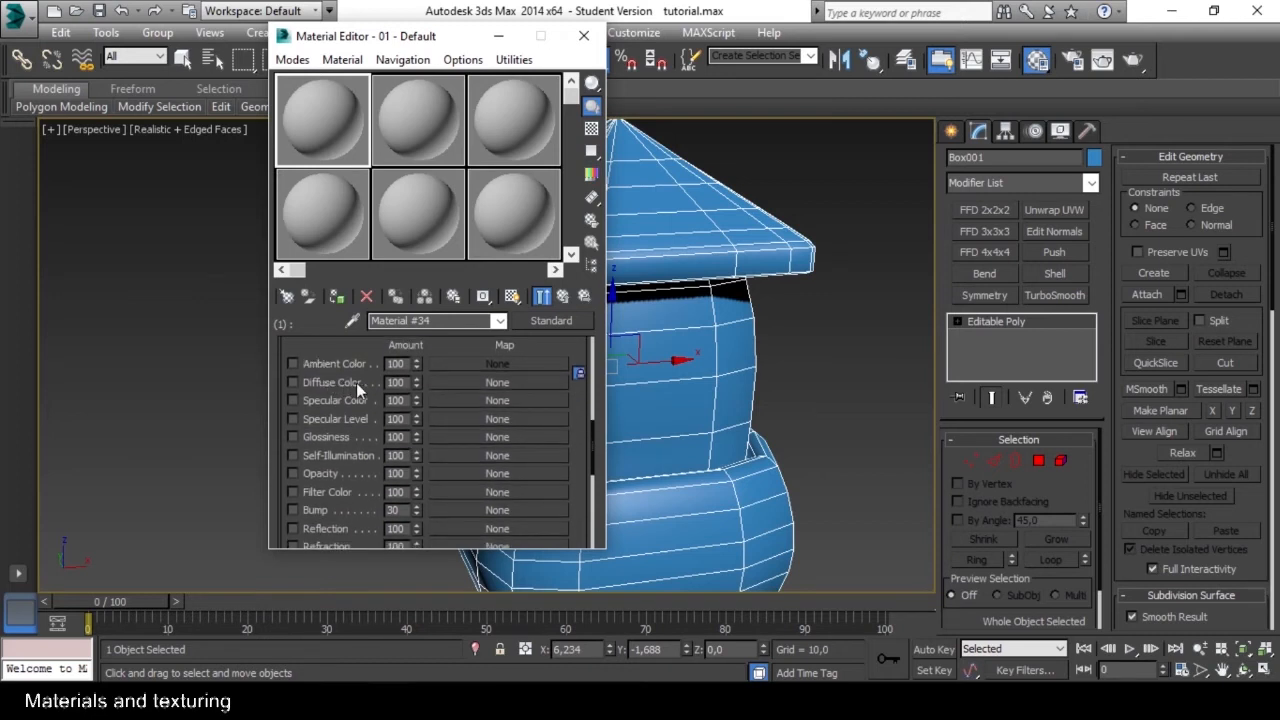
{"action": "left_click_drag", "start_coordinate": [577, 420], "coordinate": [589, 447]}
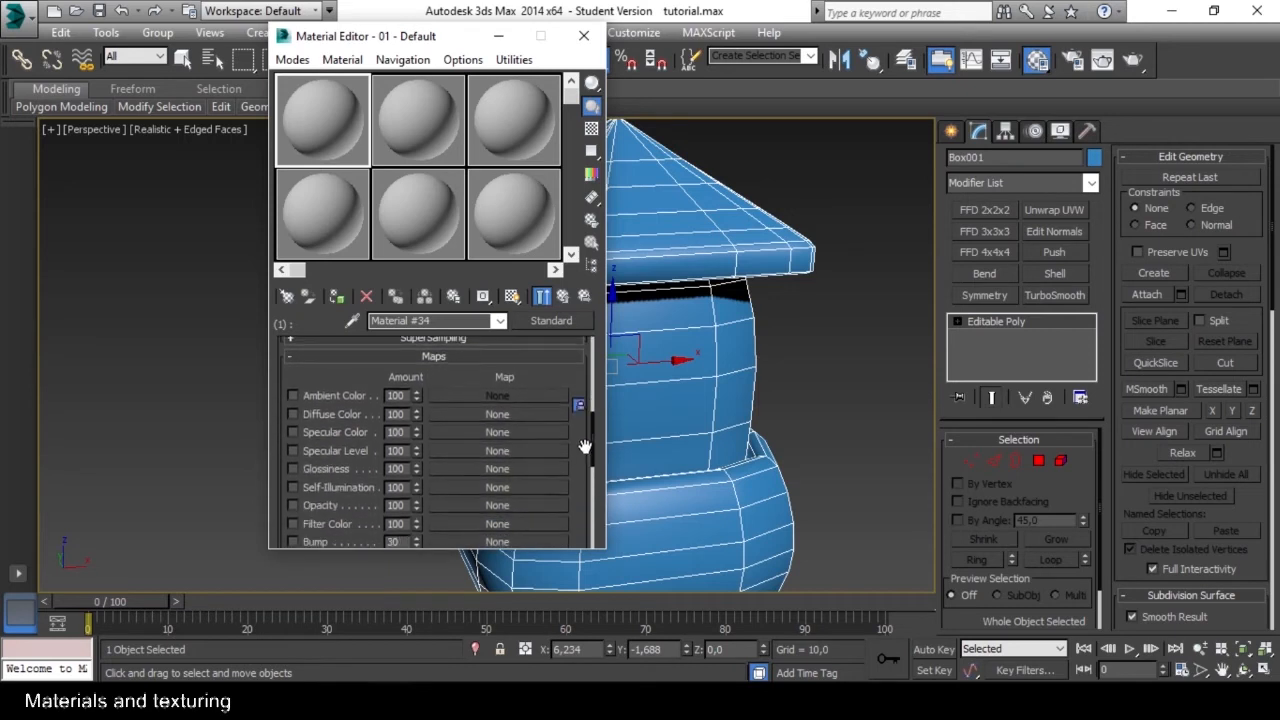
Choose Bitmap as the Diffuse Color map type for the sub-material with ID 1.
{"action": "left_click", "coordinate": [497, 415]}
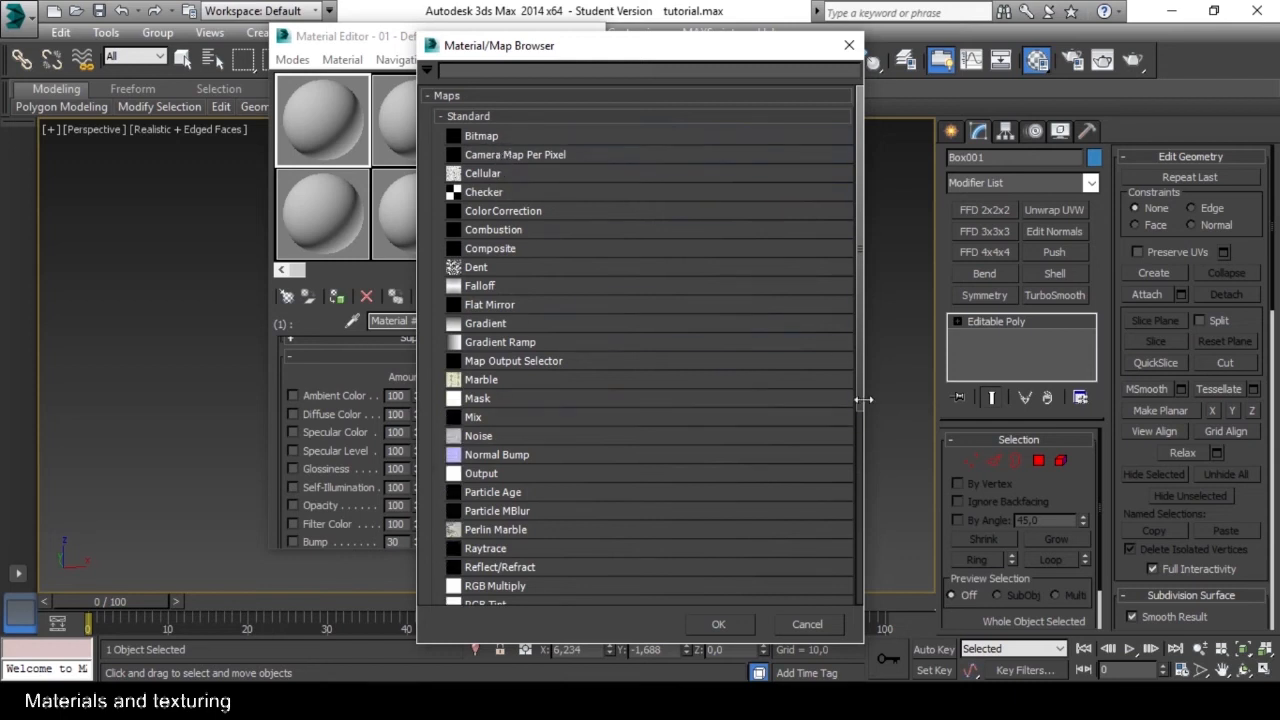
{"action": "left_click_drag", "start_coordinate": [859, 396], "coordinate": [869, 562]}
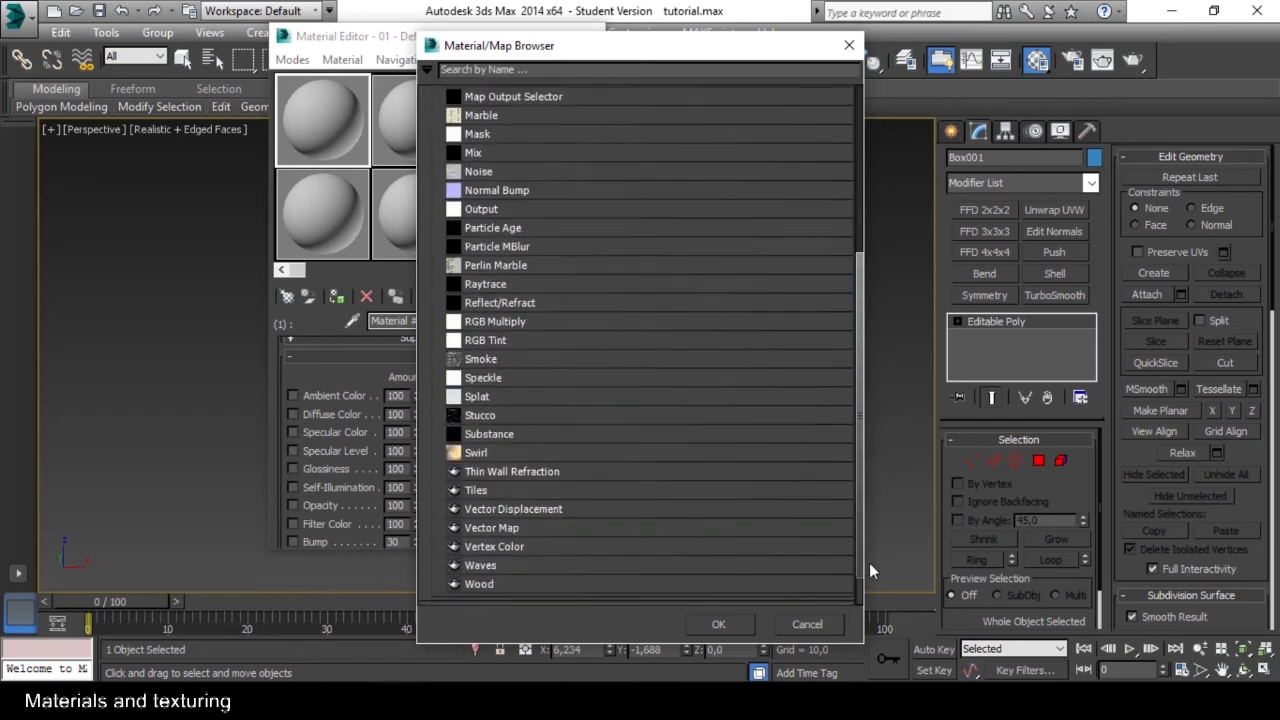
{"action": "left_click_drag", "start_coordinate": [869, 562], "coordinate": [872, 188]}
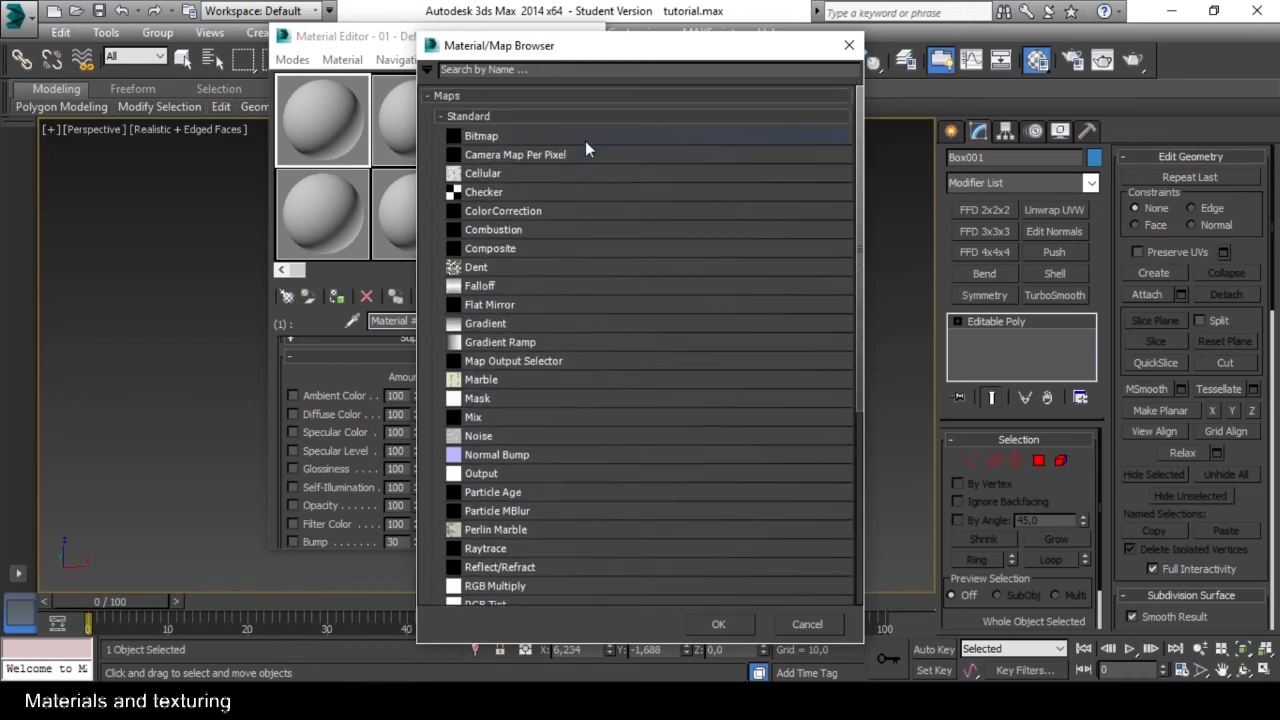
{"action": "left_click", "coordinate": [487, 137]}
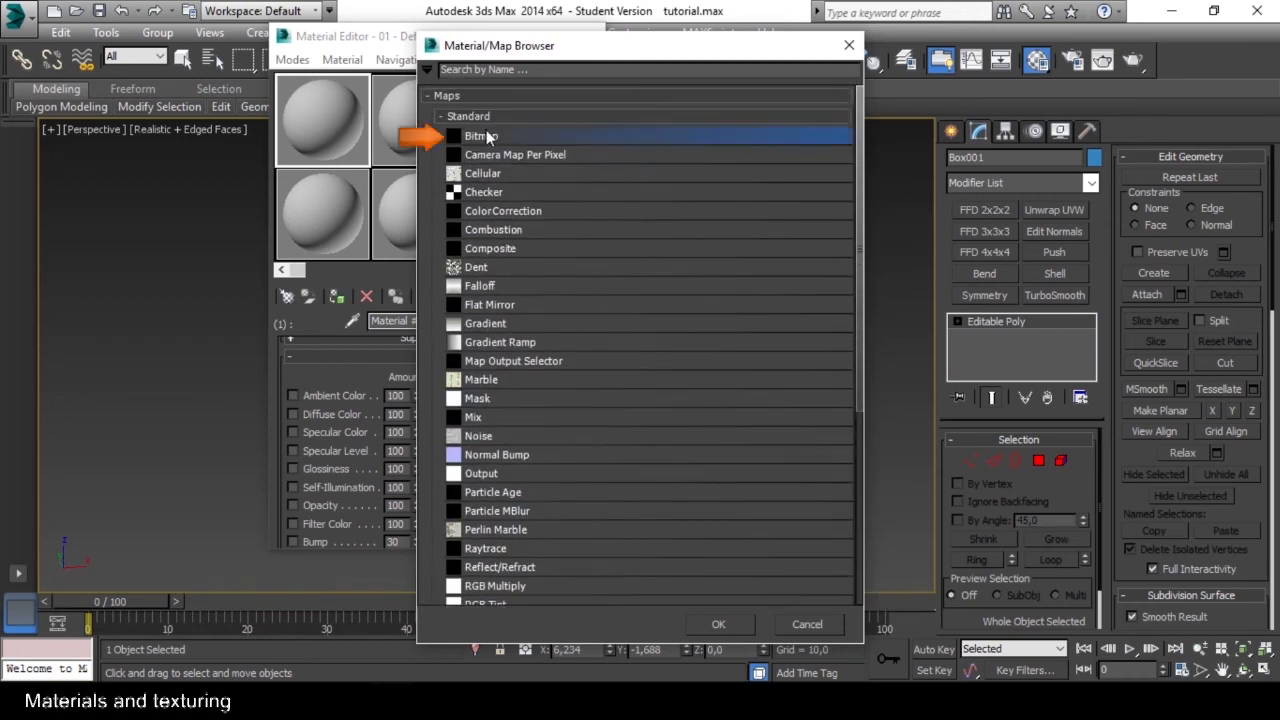
{"action": "left_click", "coordinate": [718, 624]}
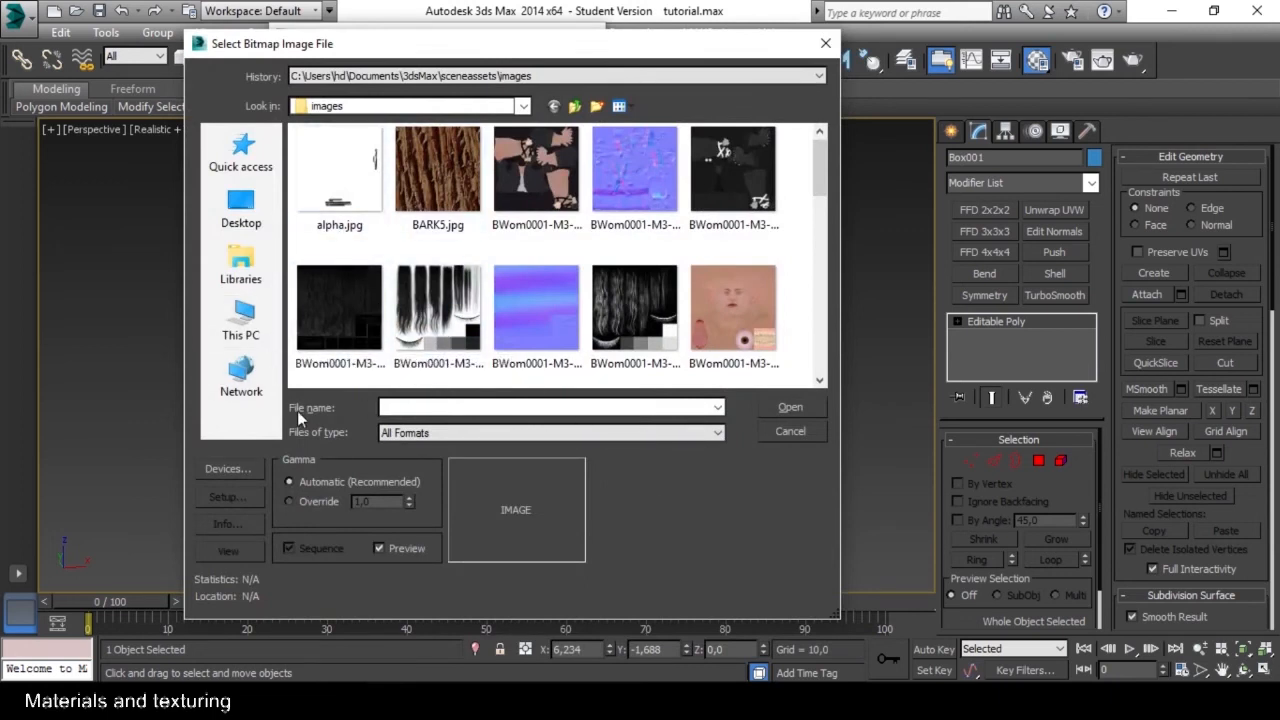
Load Plastic0090_1_S.jpg from D:\_is\yeni as the Diffuse Color bitmap of the sub-material with ID 1.
{"action": "left_click", "coordinate": [243, 320]}
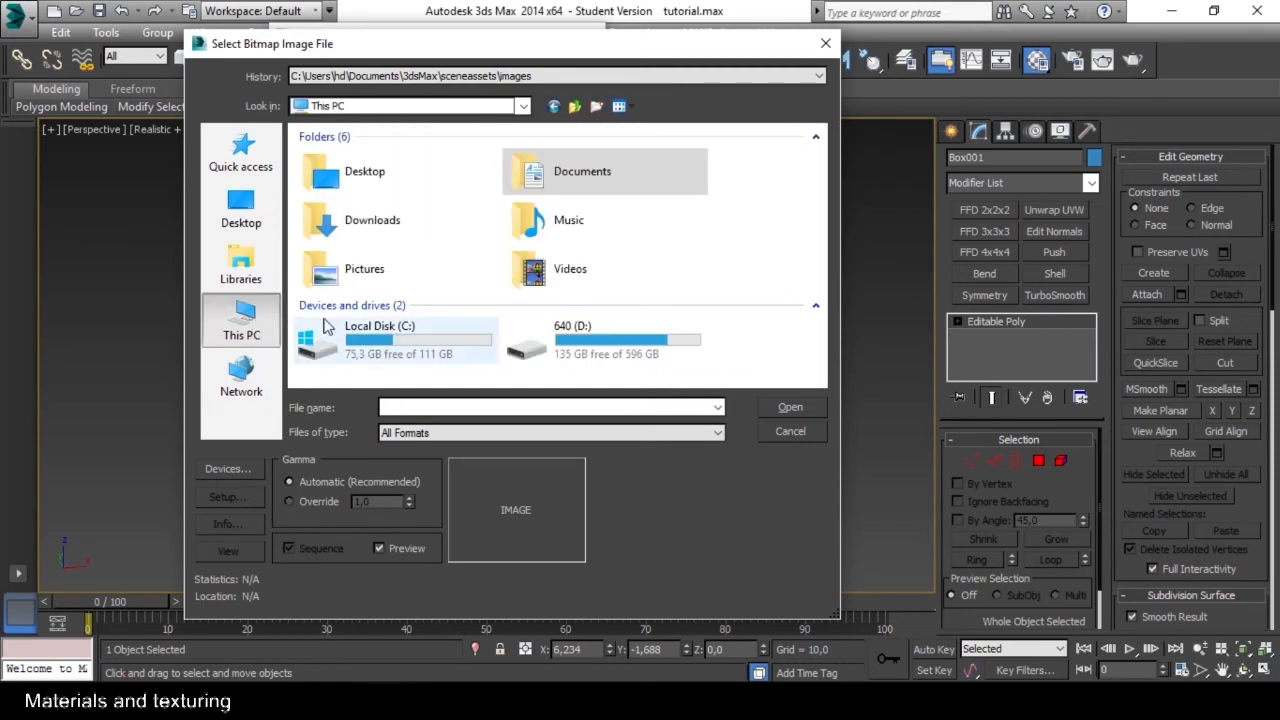
{"action": "double_click", "coordinate": [543, 349]}
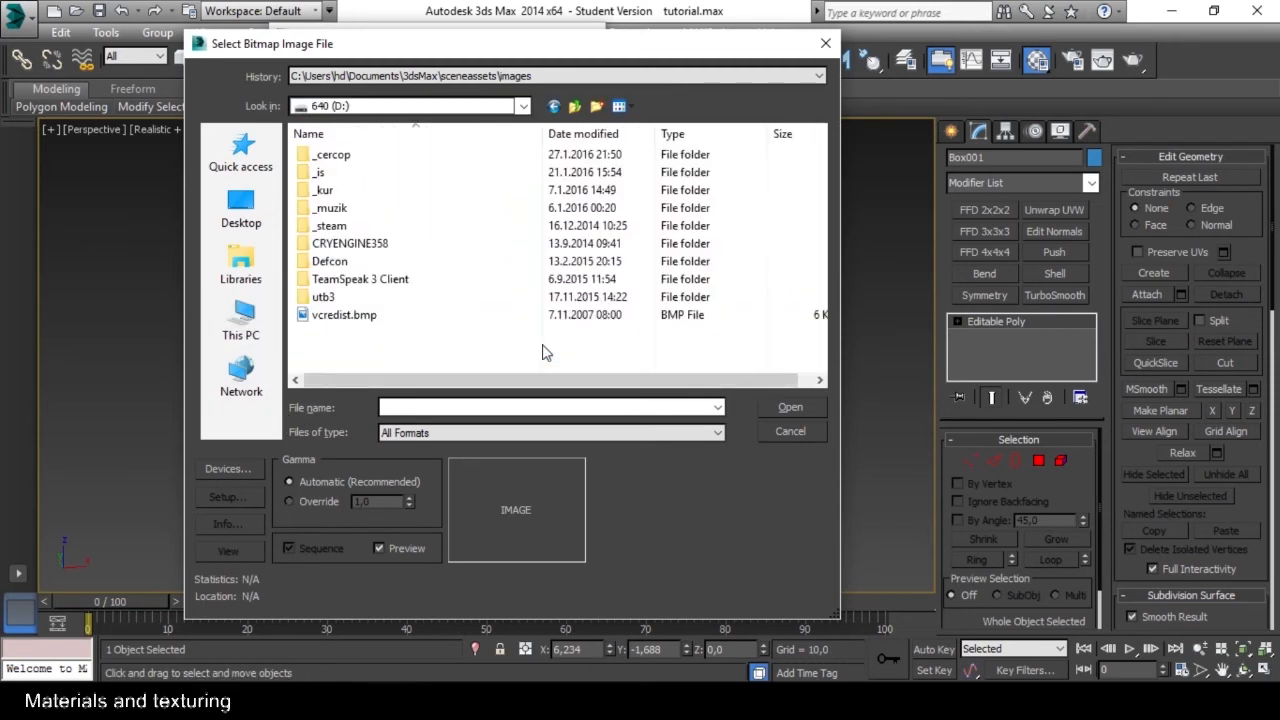
{"action": "double_click", "coordinate": [326, 170]}
{"action": "double_click", "coordinate": [330, 209]}
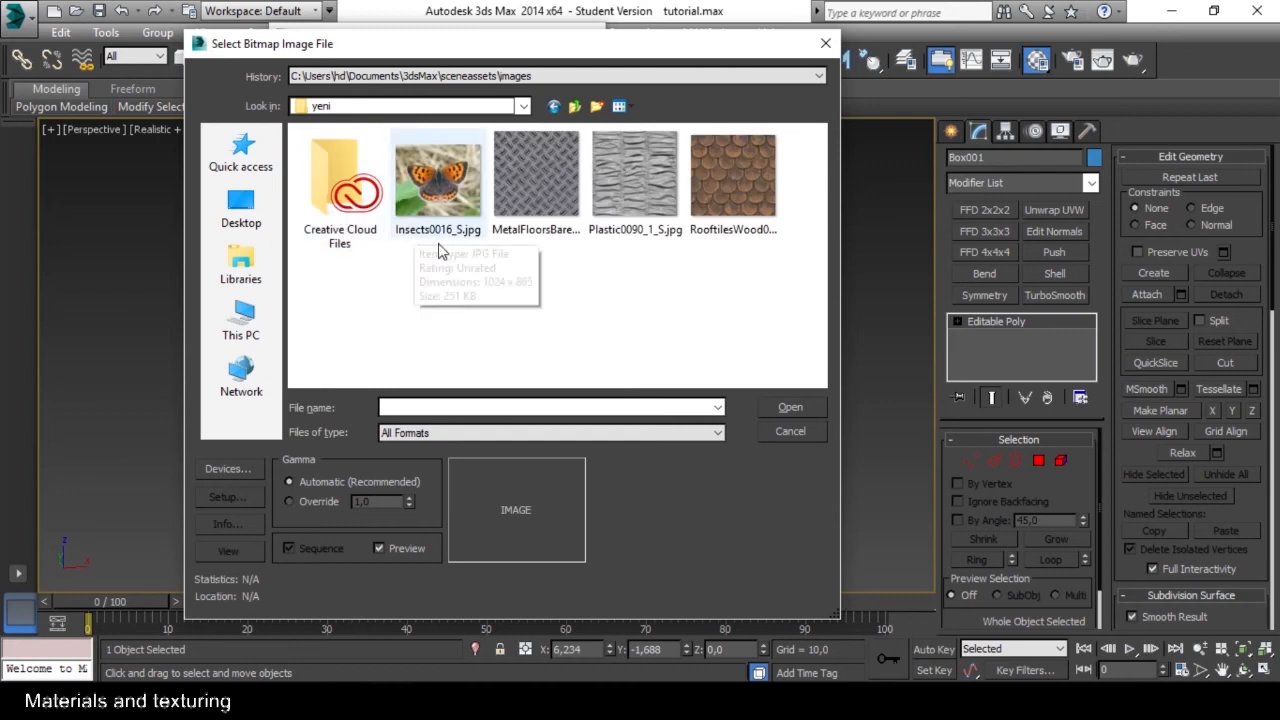
{"action": "left_click", "coordinate": [628, 212]}
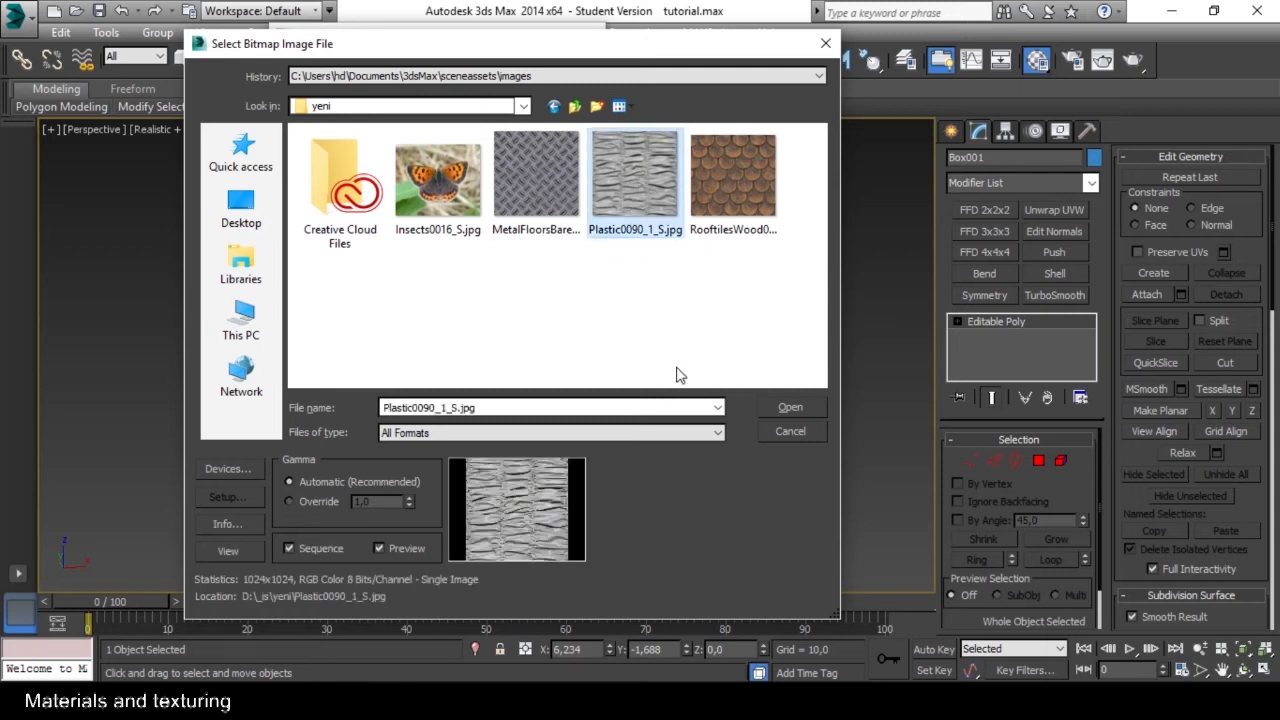
{"action": "left_click", "coordinate": [789, 407]}
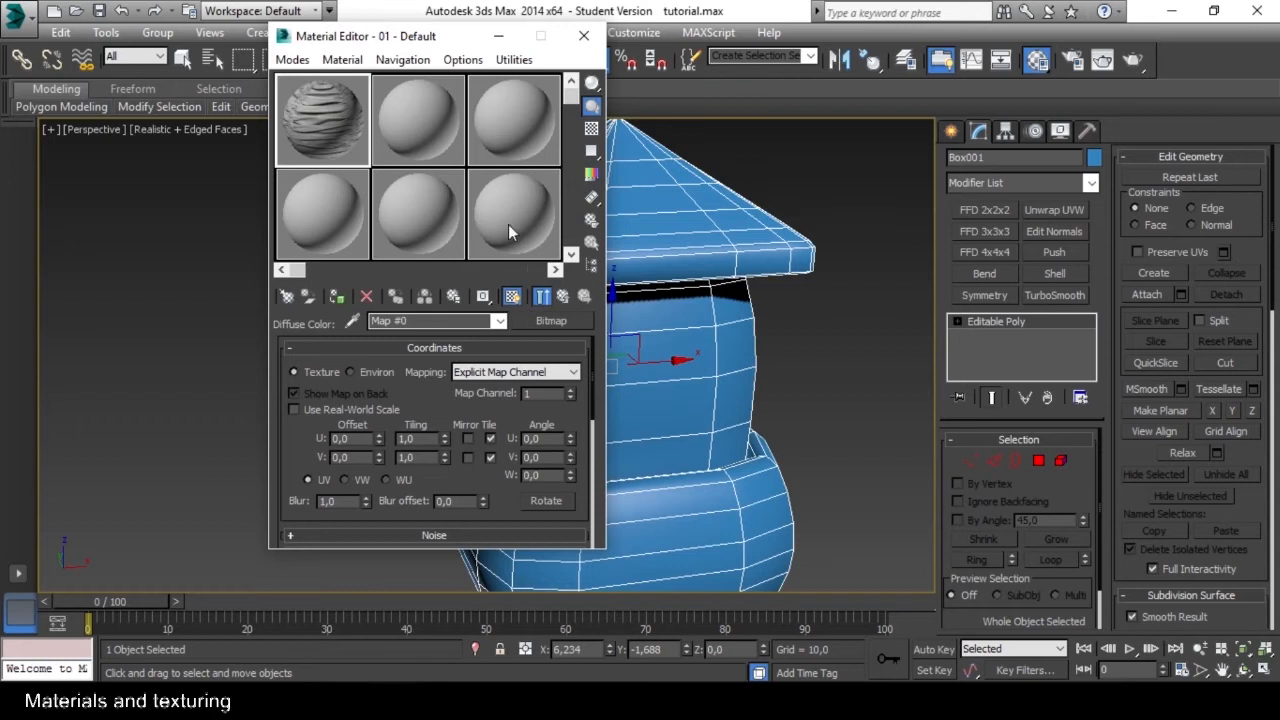
Return to the Multi/Sub-Object level and name the sub-material with ID 1 "wrapping".
{"action": "left_click_drag", "start_coordinate": [437, 38], "coordinate": [363, 37]}
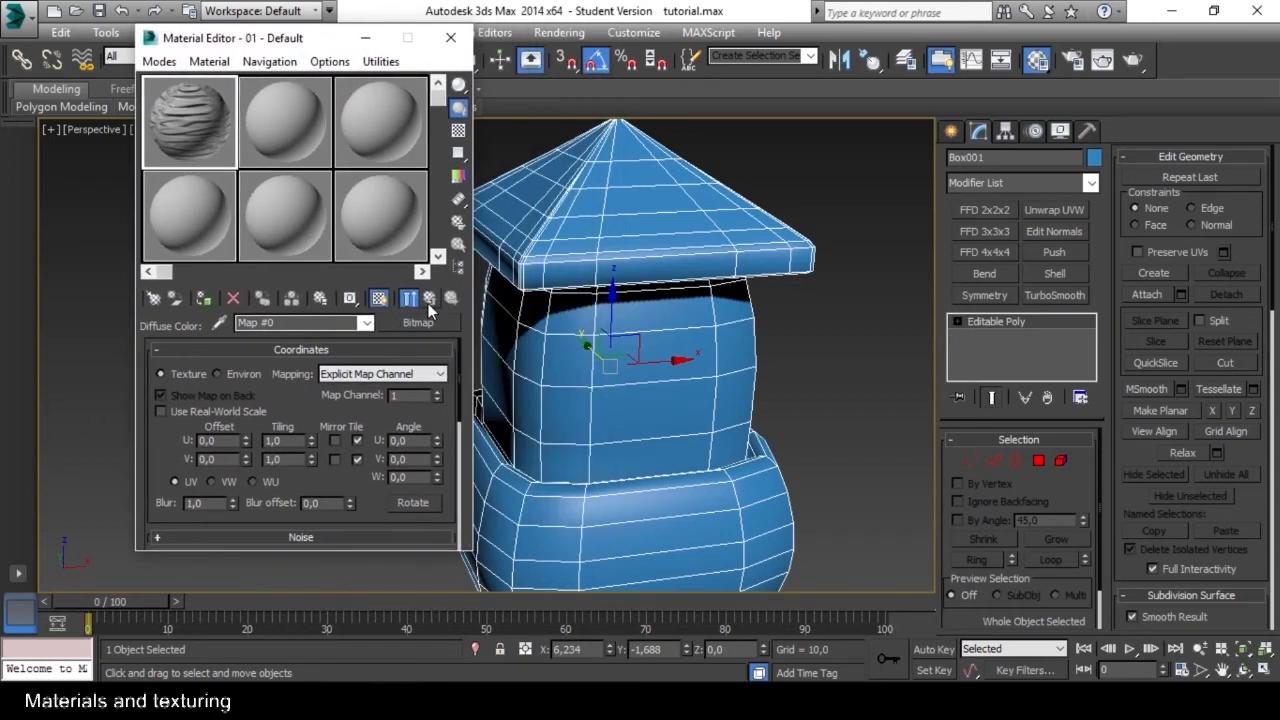
{"action": "left_click", "coordinate": [429, 300]}
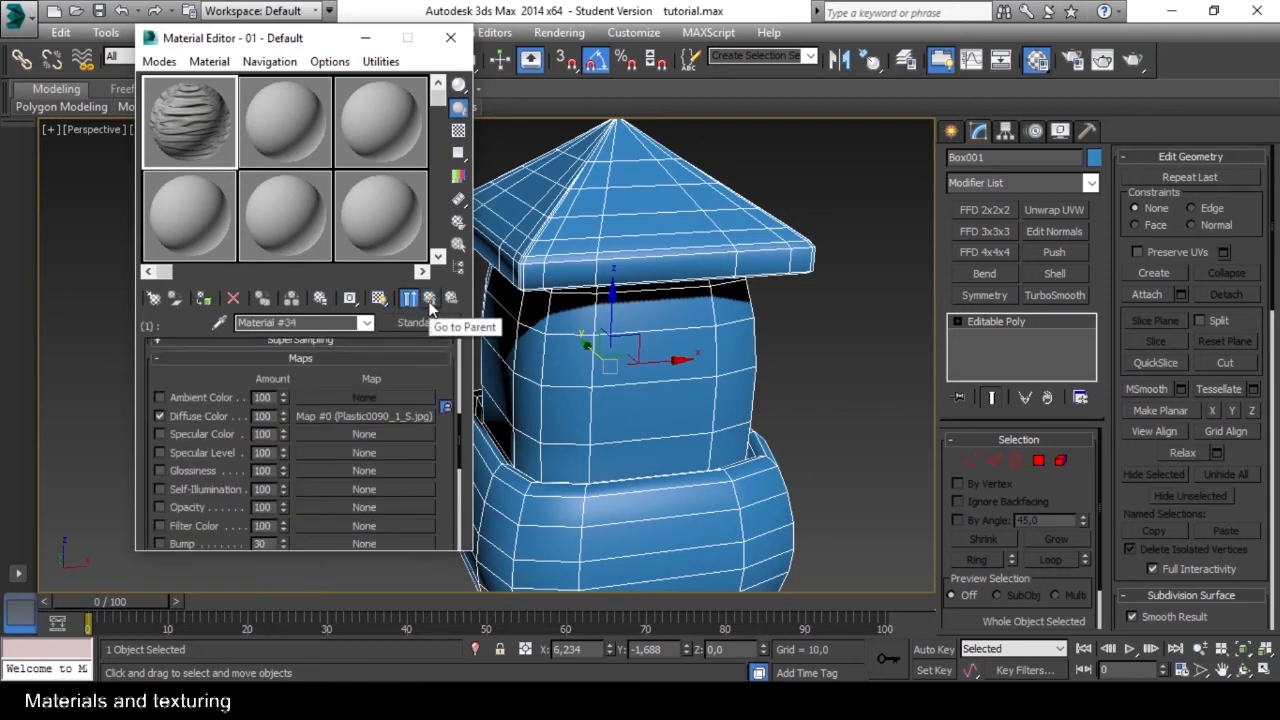
{"action": "left_click", "coordinate": [429, 299]}
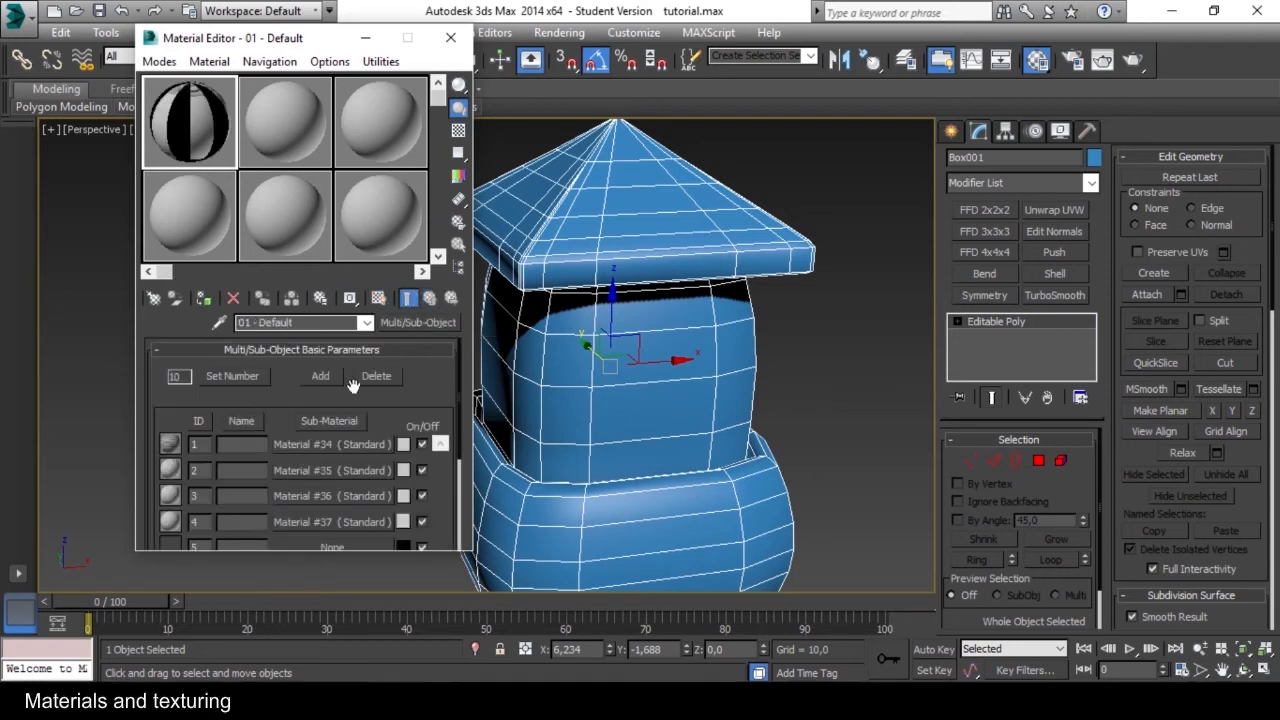
{"action": "left_click", "coordinate": [226, 448]}
{"action": "type", "text": "wra"}
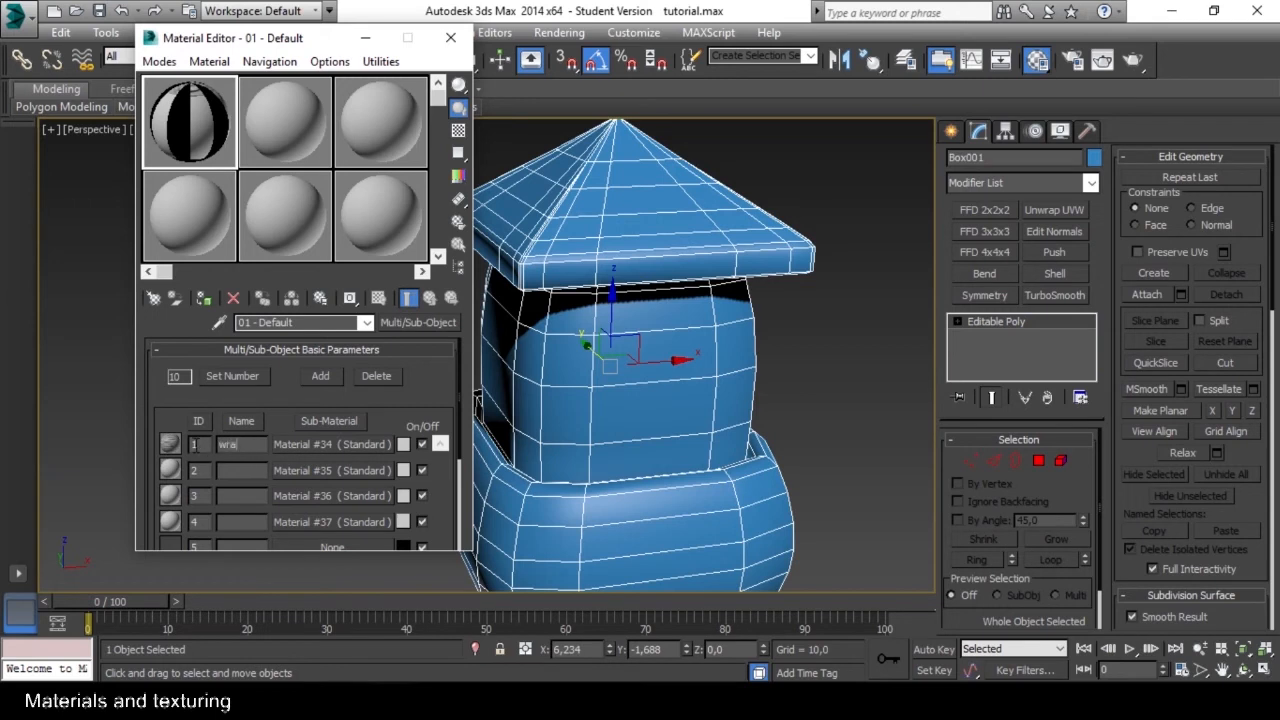
{"action": "type", "text": "pping"}
Give the sub-material with ID 2 a Diffuse Color bitmap using MetalFloorsBare0026_1_S.jpg and leave the map level.
{"action": "left_click", "coordinate": [326, 470]}
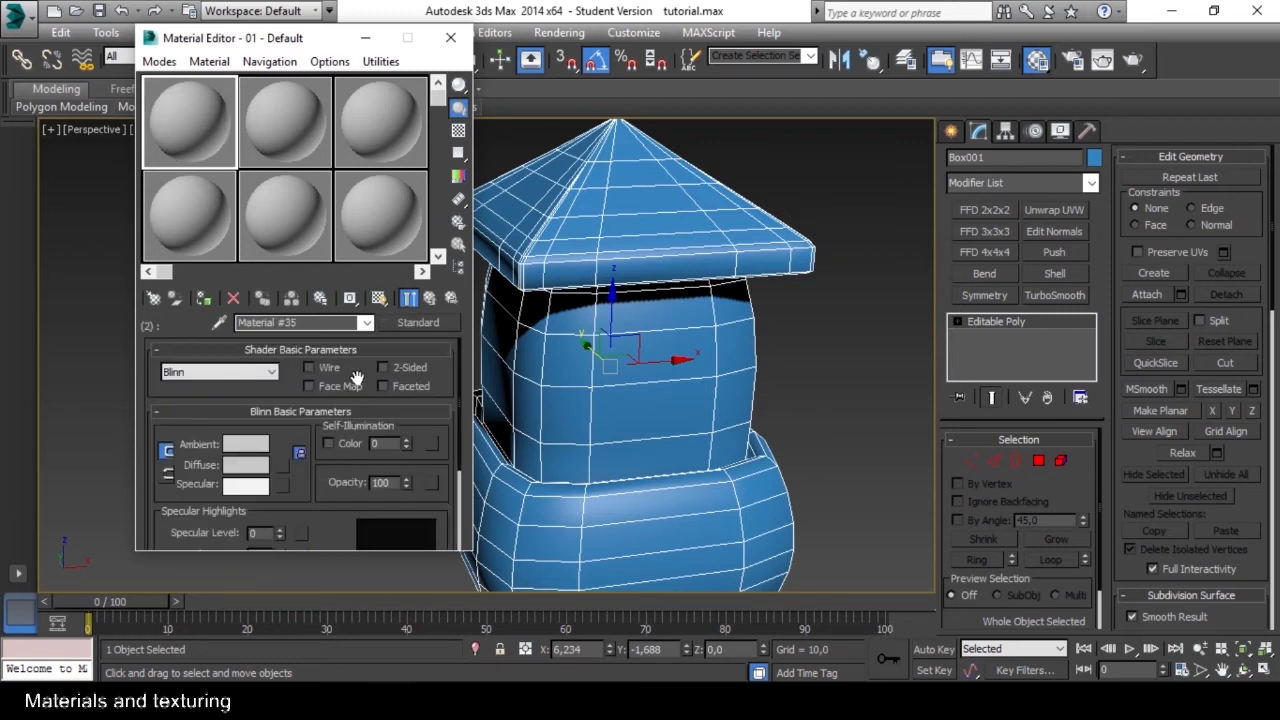
{"action": "left_click_drag", "start_coordinate": [440, 495], "coordinate": [432, 297]}
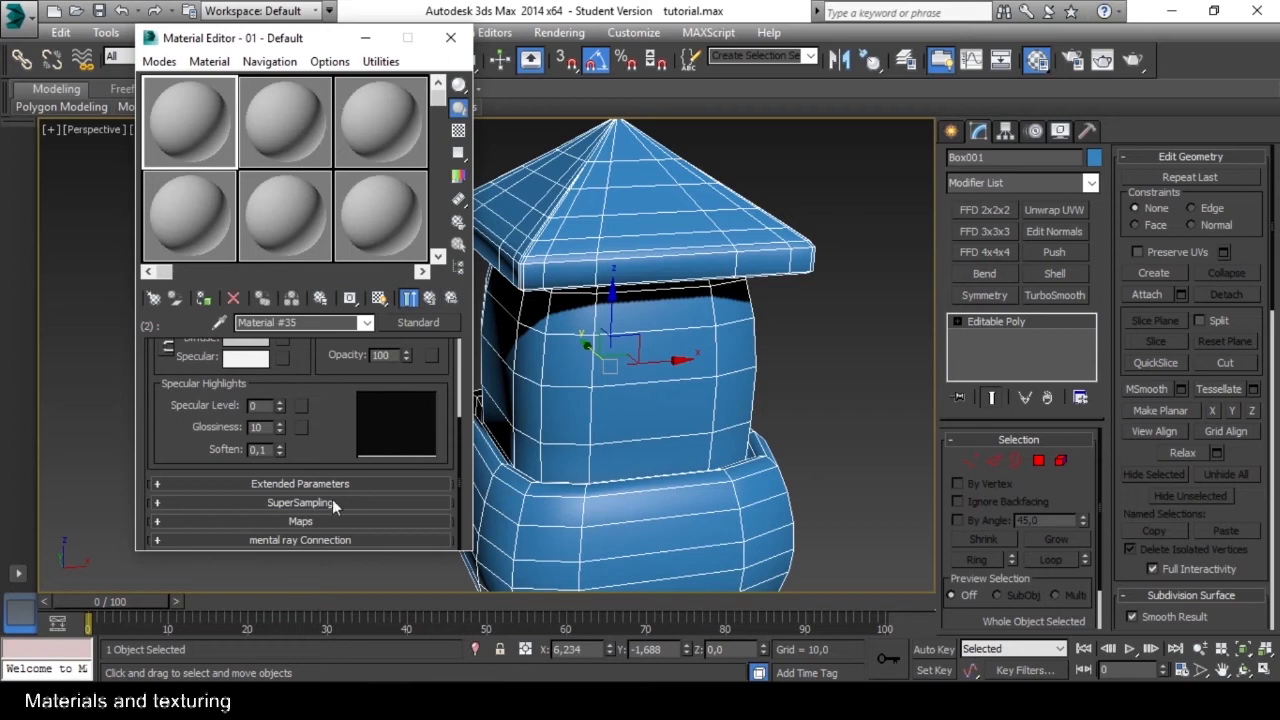
{"action": "left_click", "coordinate": [301, 521]}
{"action": "left_click", "coordinate": [363, 404]}
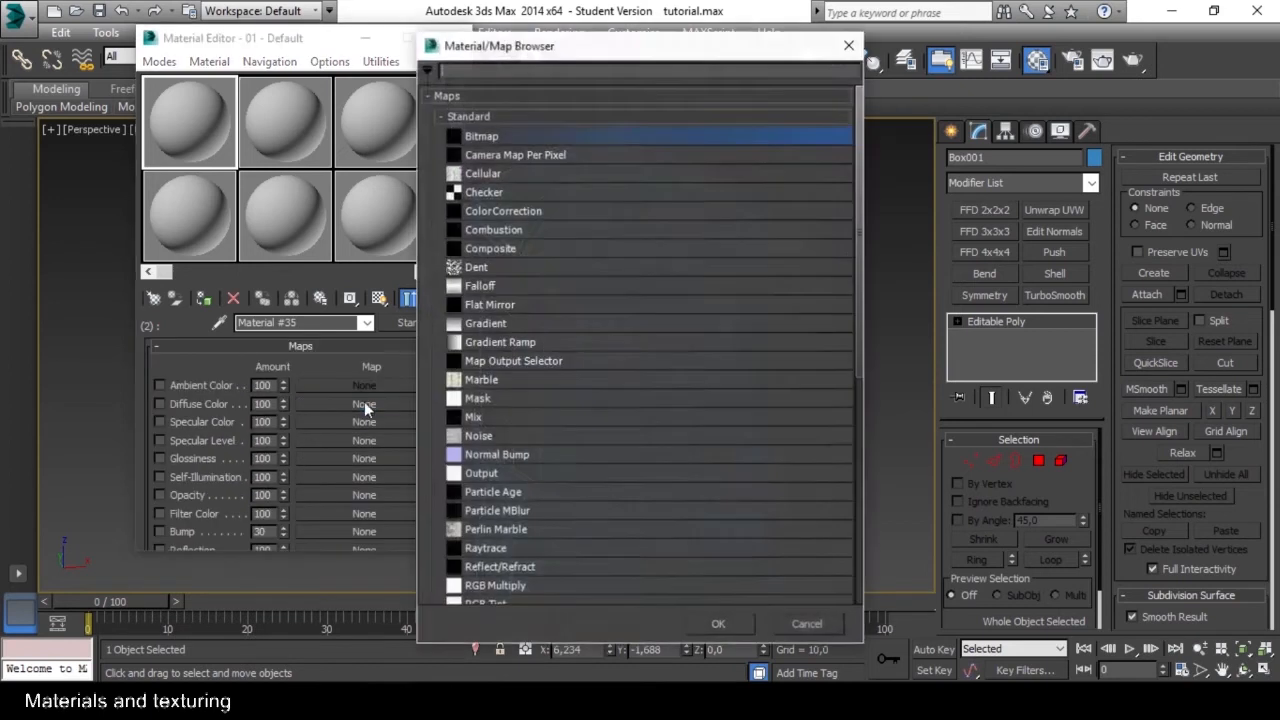
{"action": "left_click", "coordinate": [718, 624]}
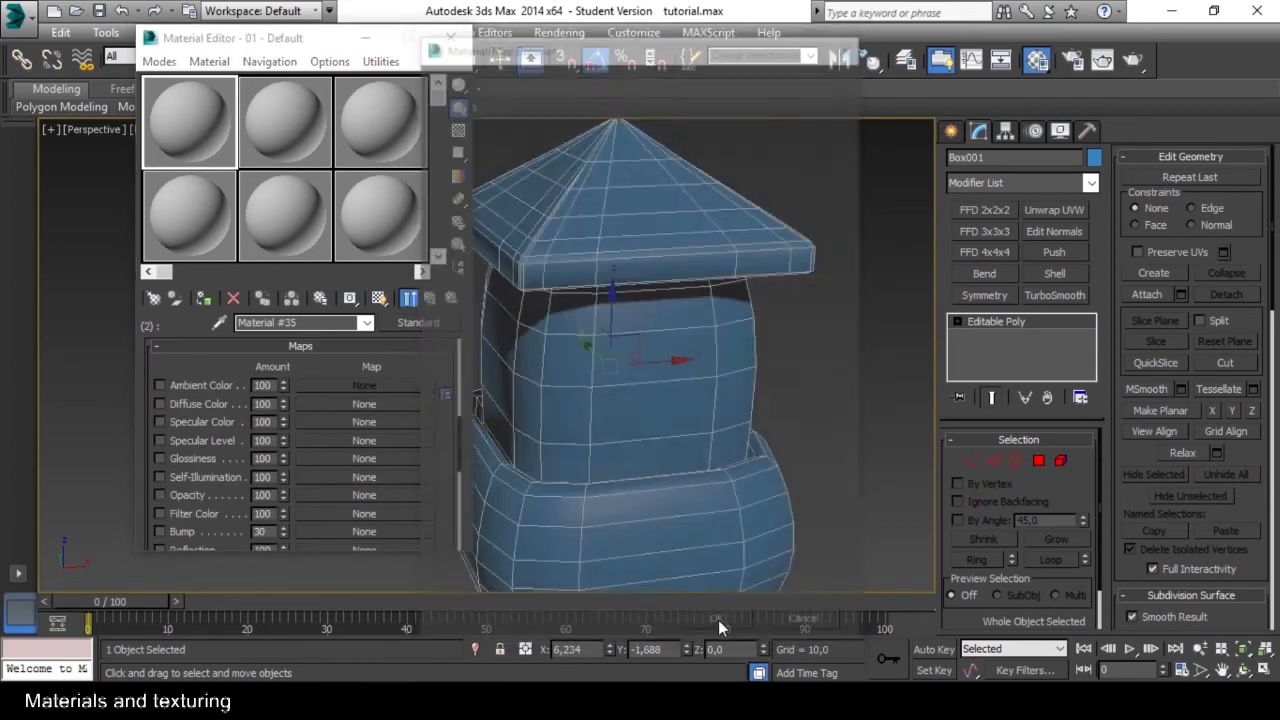
{"action": "left_click", "coordinate": [645, 218]}
{"action": "left_click", "coordinate": [536, 178]}
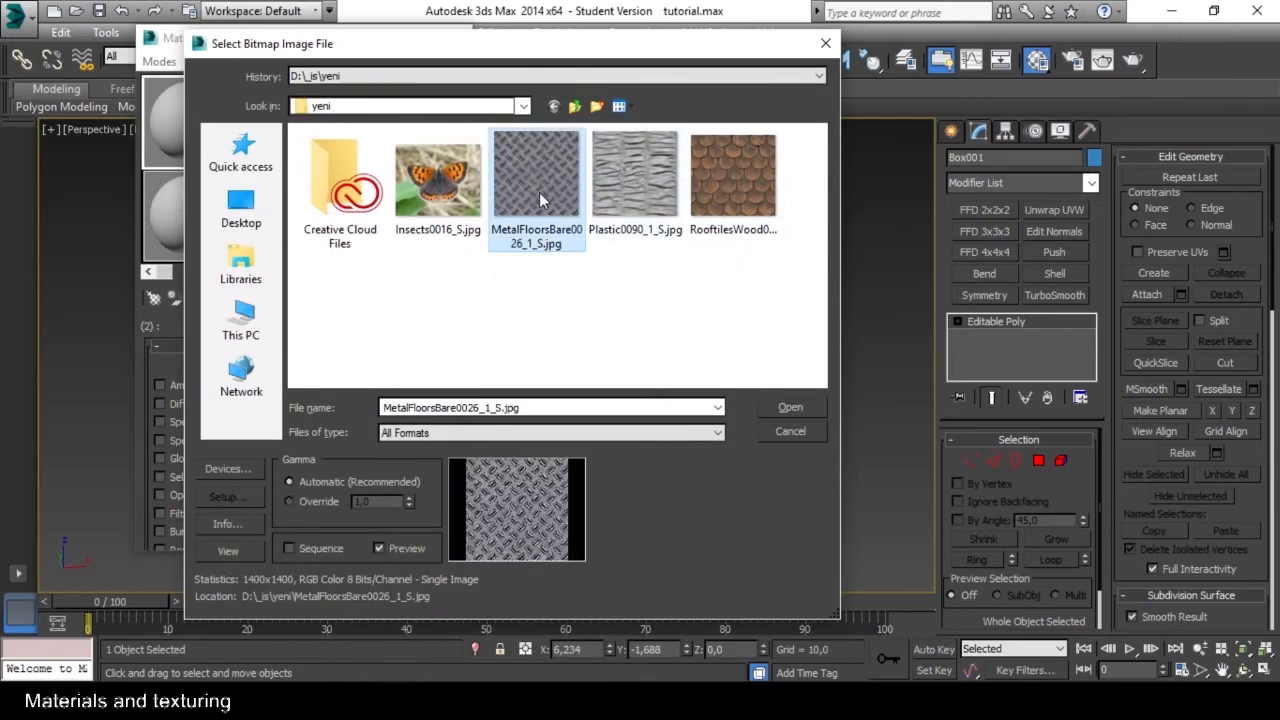
{"action": "left_click", "coordinate": [790, 408]}
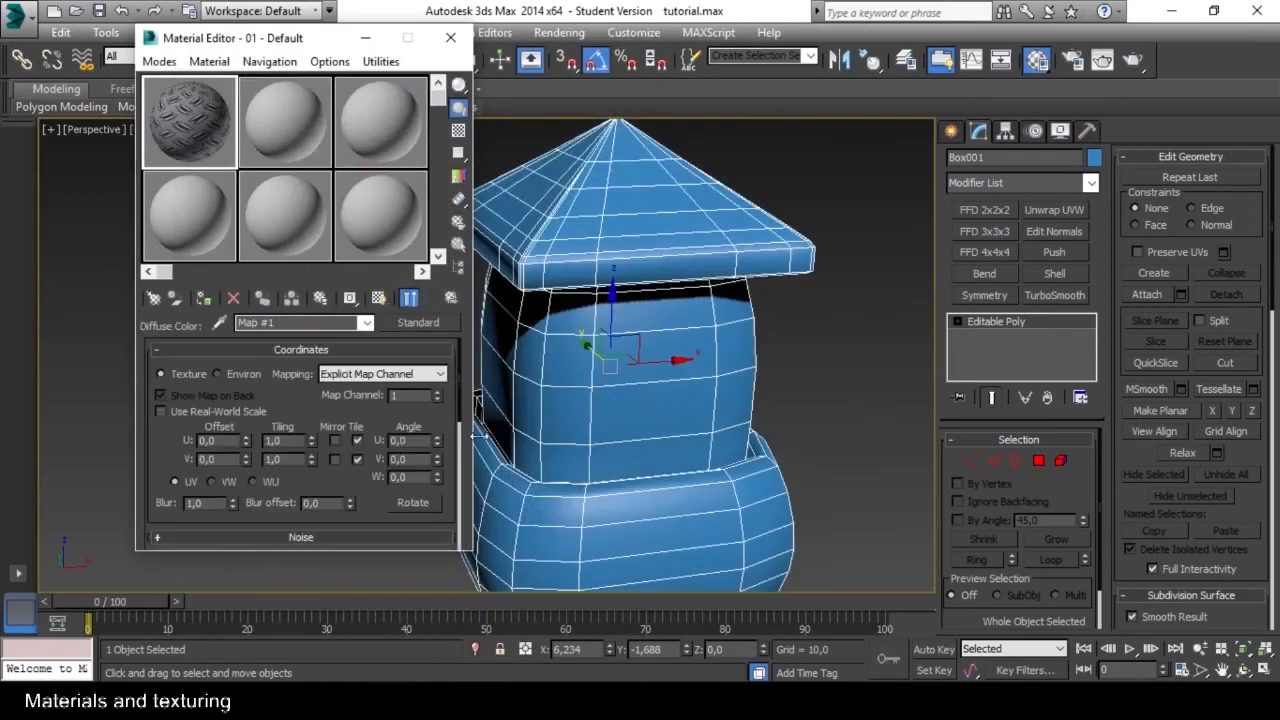
{"action": "left_click", "coordinate": [429, 298]}
Assign the Multi/Sub-Object material to the selected tower model.
{"action": "left_click_drag", "start_coordinate": [281, 42], "coordinate": [212, 65]}
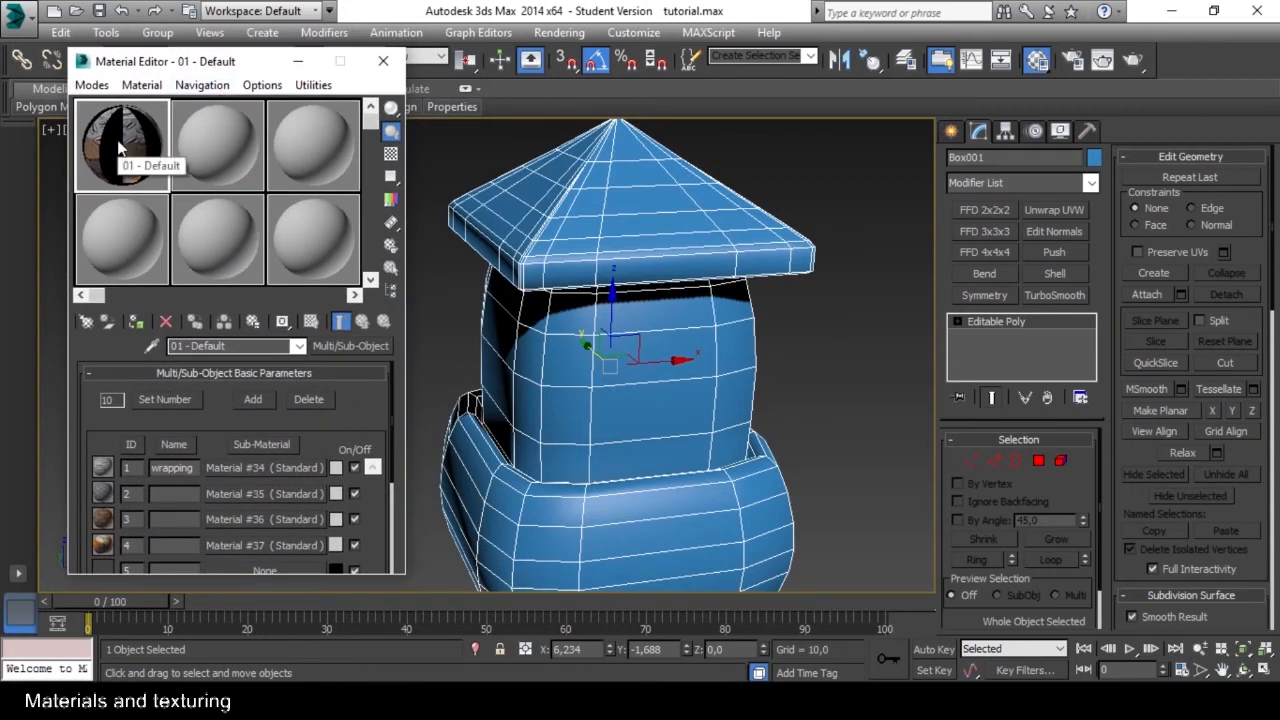
{"action": "left_click", "coordinate": [137, 325]}
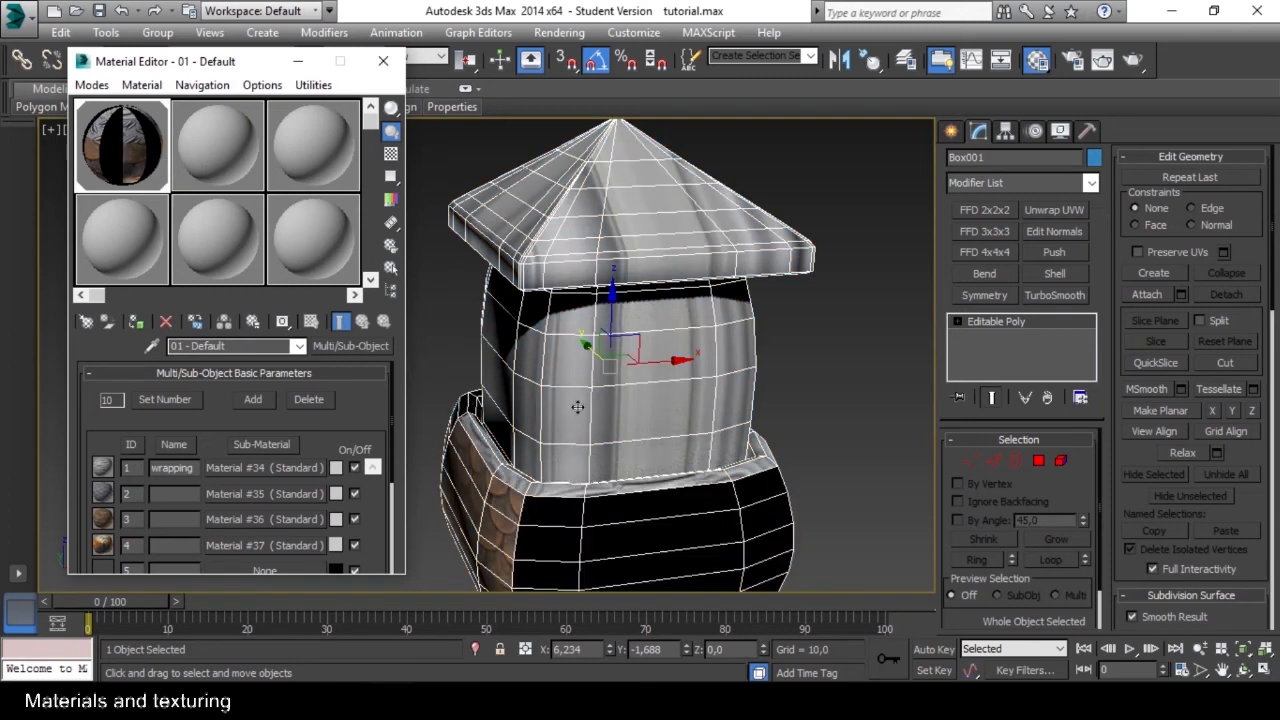
{"action": "middle_click_drag", "start_coordinate": [571, 403], "coordinate": [612, 400], "text": "alt"}
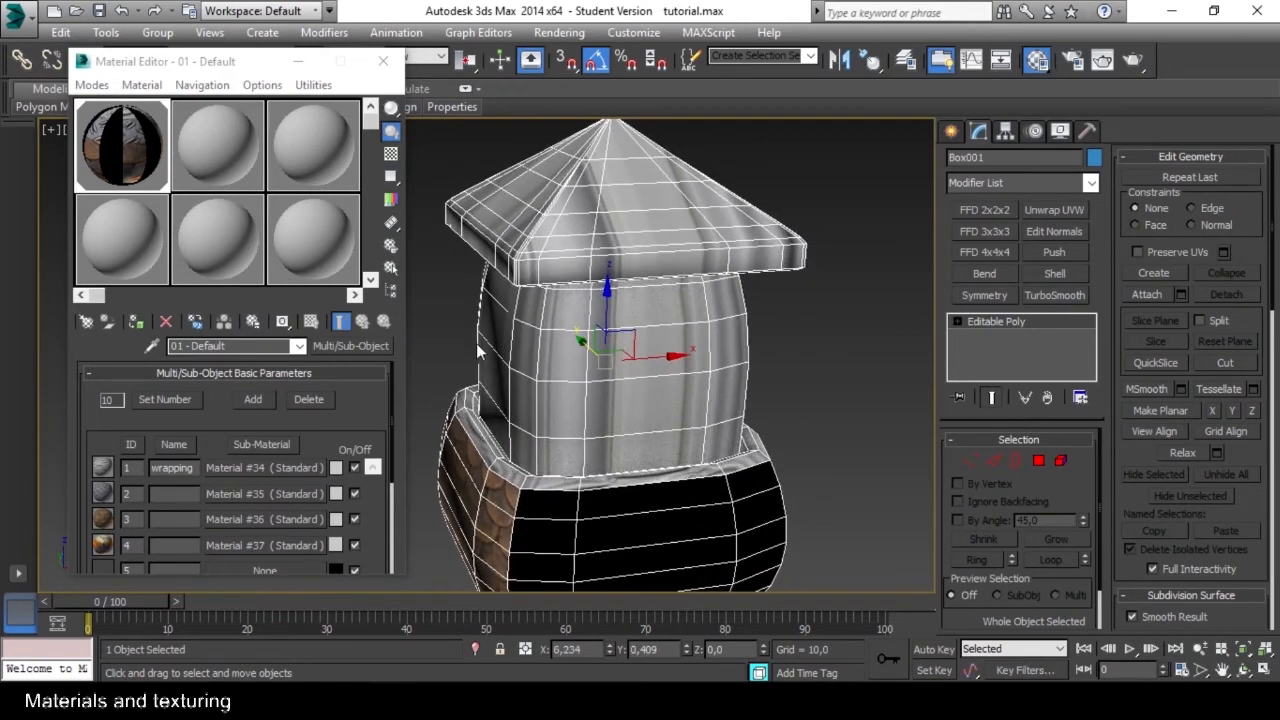
Name the sub-materials with IDs 2, 3 and 4 "metal", "roof" and "butterfly", and close the Material Editor.
{"action": "left_click", "coordinate": [175, 492]}
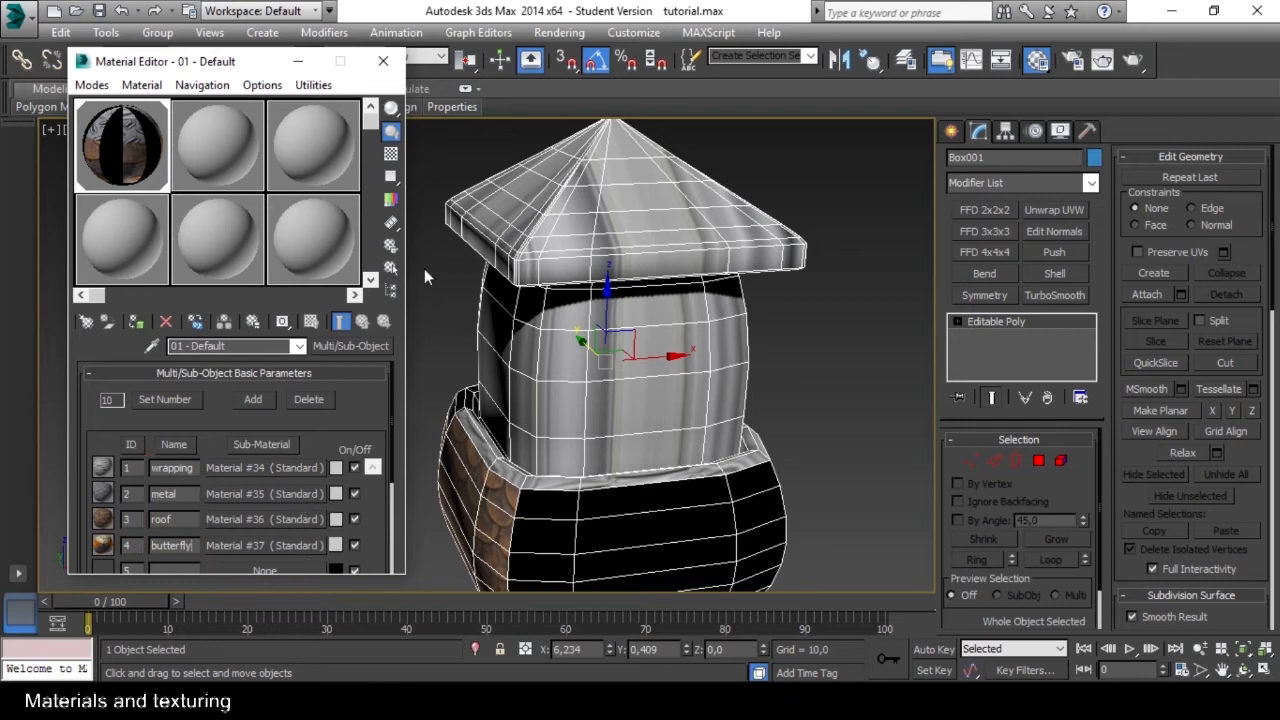
{"action": "mouse_move", "coordinate": [233, 65]}
{"action": "left_mouse_down"}
{"action": "mouse_move", "coordinate": [269, 63]}
{"action": "mouse_move", "coordinate": [250, 64]}
{"action": "left_mouse_up"}
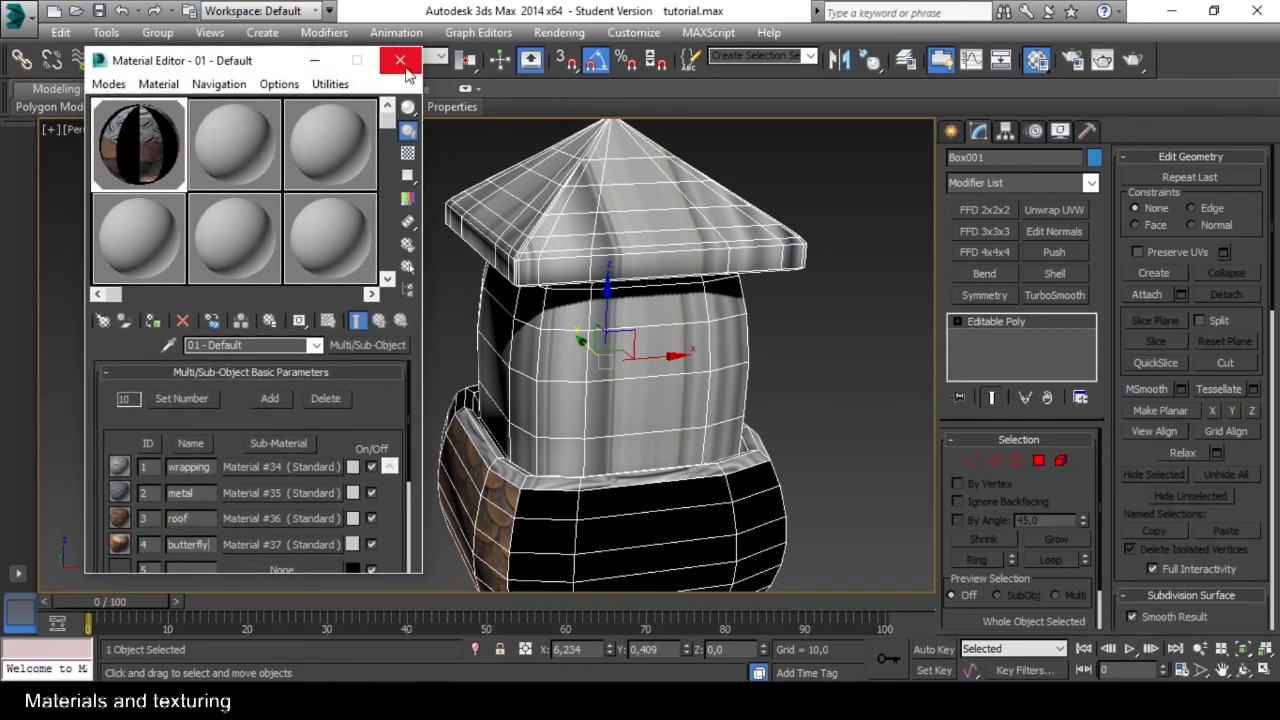
{"action": "left_click", "coordinate": [400, 62]}
Select the tower's roof as an element and bring up its Polygon: Material IDs settings.
{"action": "middle_click_drag", "start_coordinate": [631, 405], "coordinate": [537, 383]}
{"action": "middle_click_drag", "start_coordinate": [501, 453], "coordinate": [562, 283], "text": "alt"}
{"action": "middle_click_drag", "start_coordinate": [557, 215], "coordinate": [587, 273]}
{"action": "left_click", "coordinate": [1060, 461]}
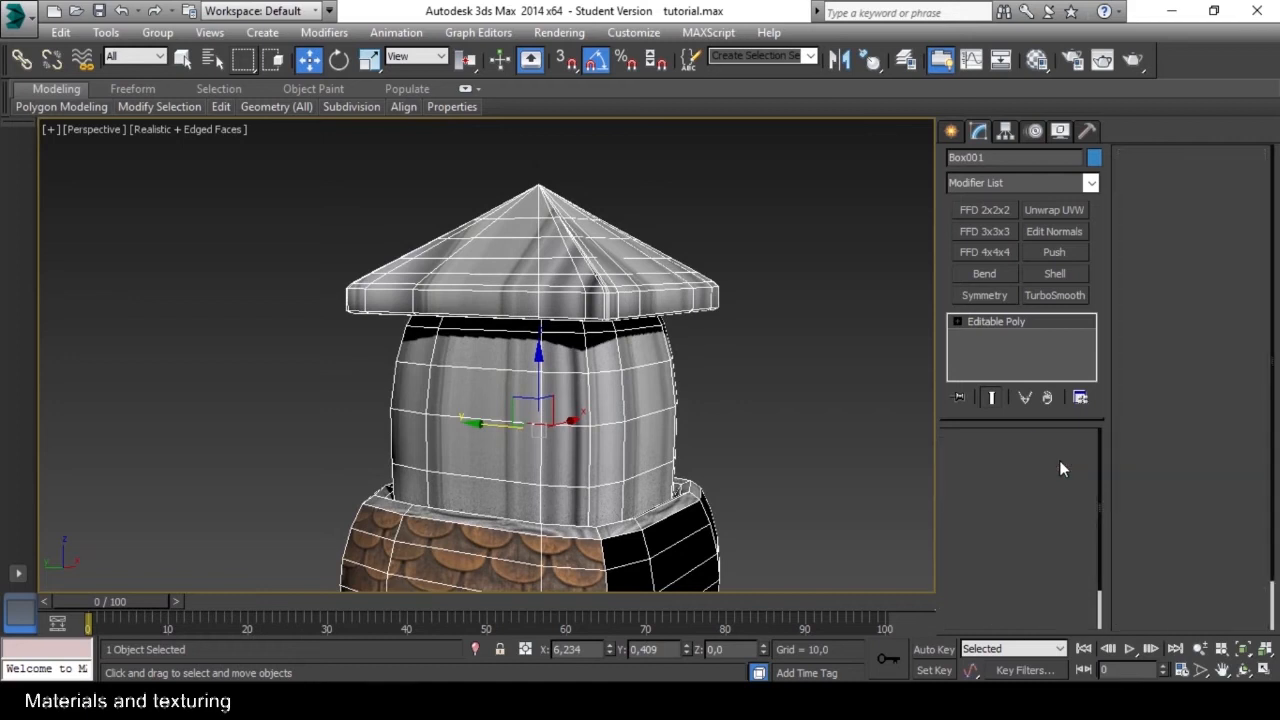
{"action": "middle_click_drag", "start_coordinate": [774, 397], "coordinate": [727, 395]}
{"action": "left_click_drag", "start_coordinate": [645, 160], "coordinate": [533, 195]}
{"action": "middle_click_drag", "start_coordinate": [743, 286], "coordinate": [705, 290], "text": "alt"}
{"action": "left_click_drag", "start_coordinate": [1262, 590], "coordinate": [1245, 209]}
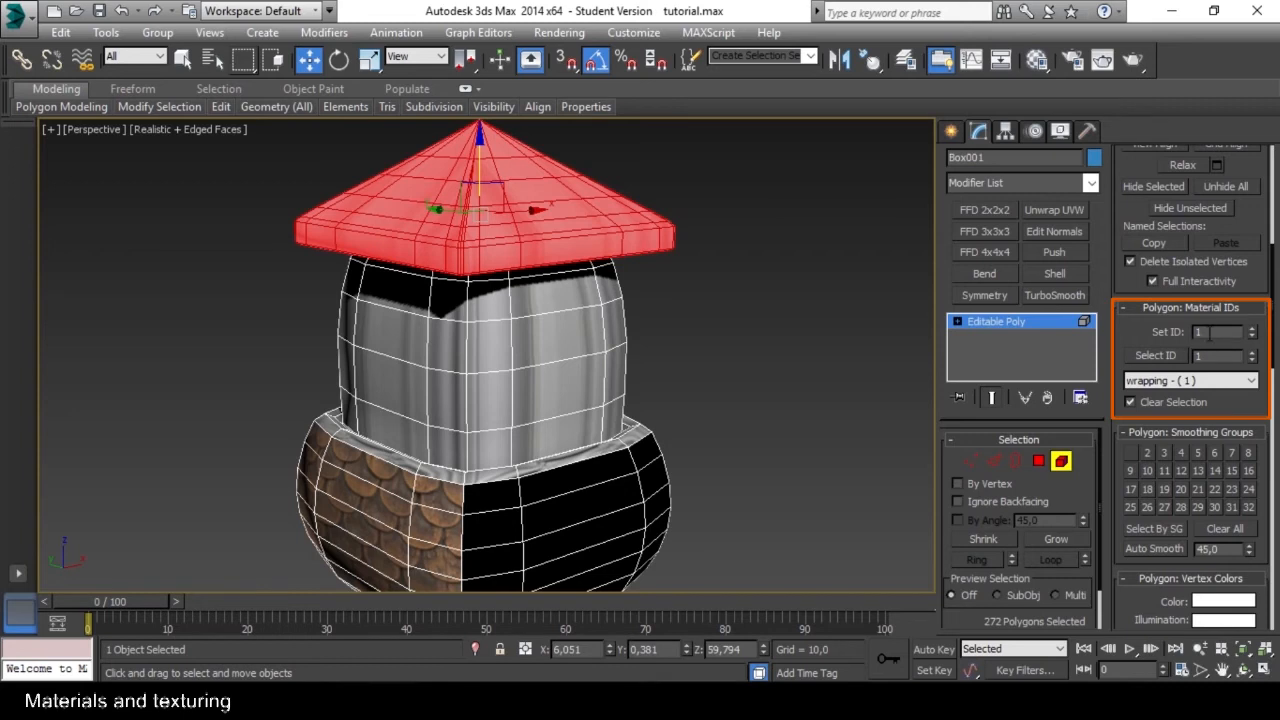
Select the polygons that use the roof sub-material (3) by name, clear the selection, and select them again.
{"action": "left_click", "coordinate": [1250, 380]}
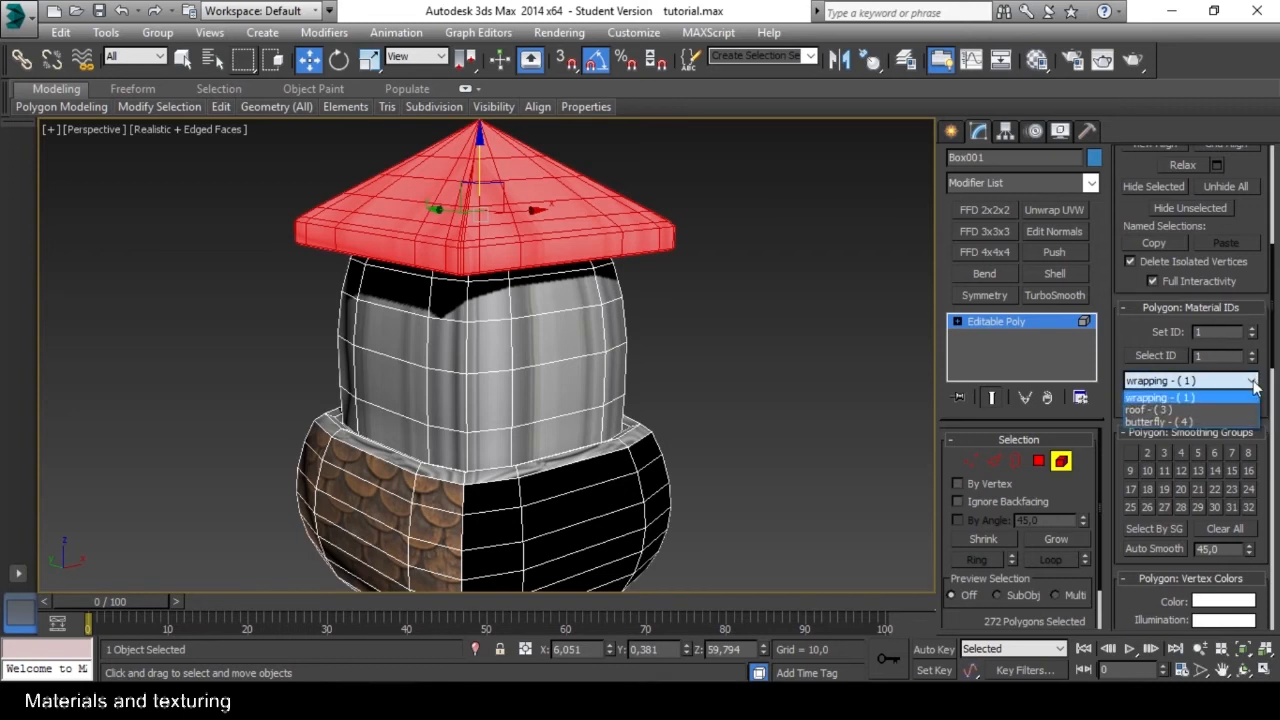
{"action": "left_click", "coordinate": [1203, 406]}
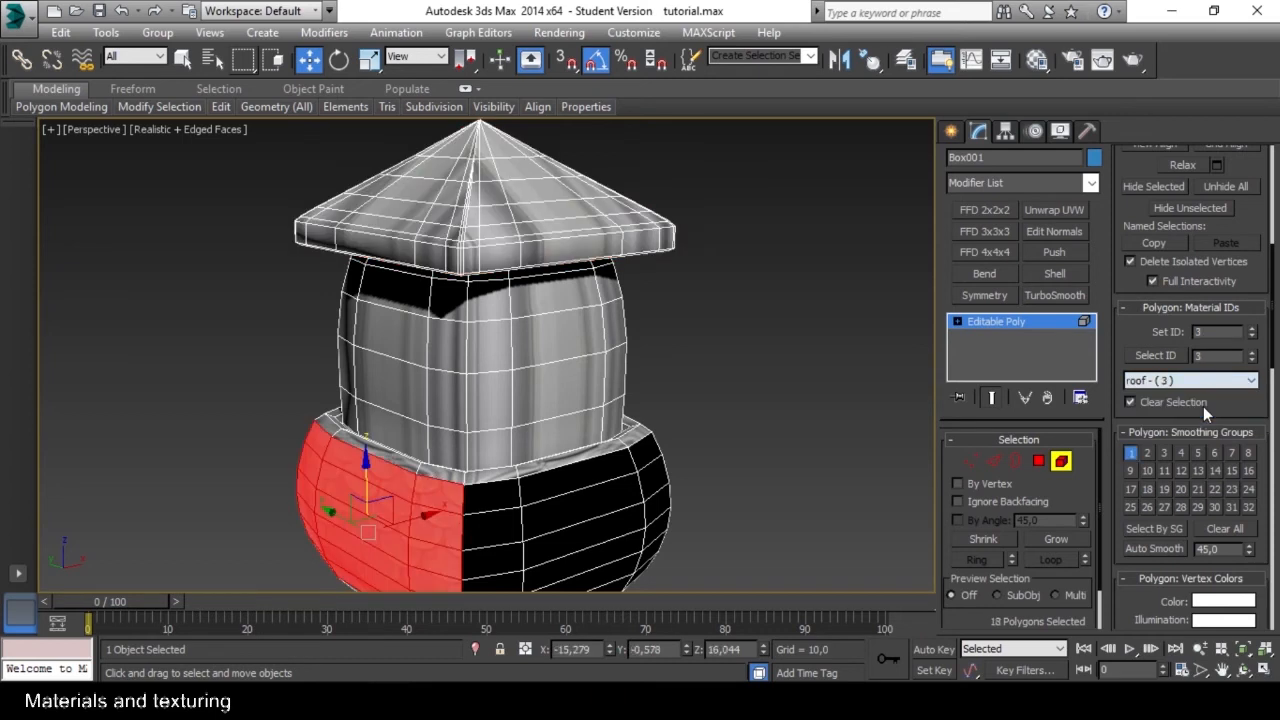
{"action": "left_click", "coordinate": [707, 367]}
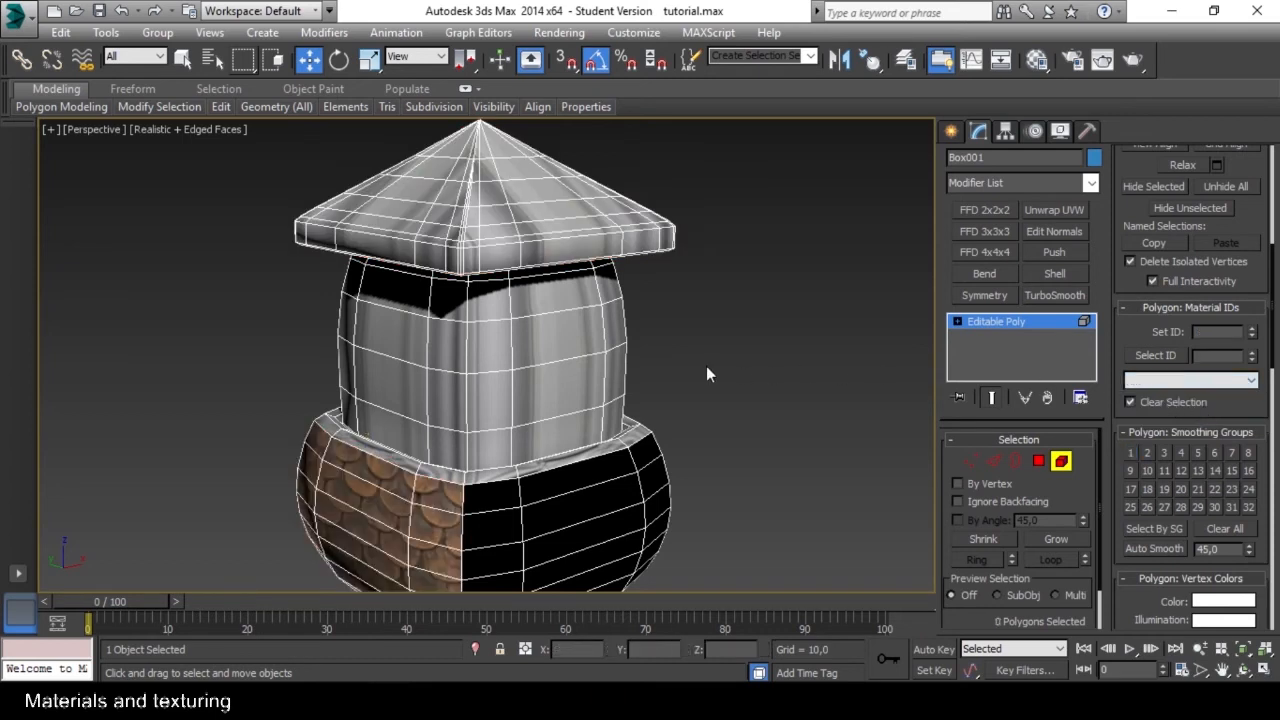
{"action": "left_click", "coordinate": [1243, 381]}
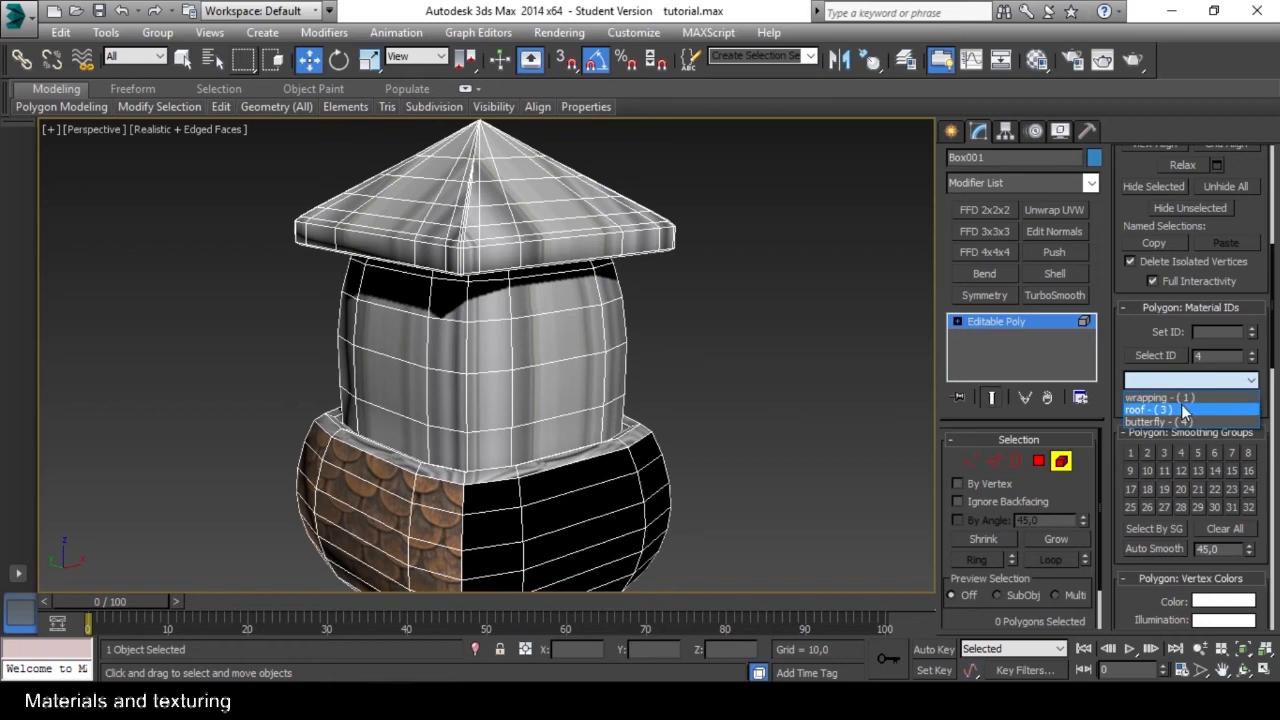
{"action": "left_click", "coordinate": [1181, 409]}
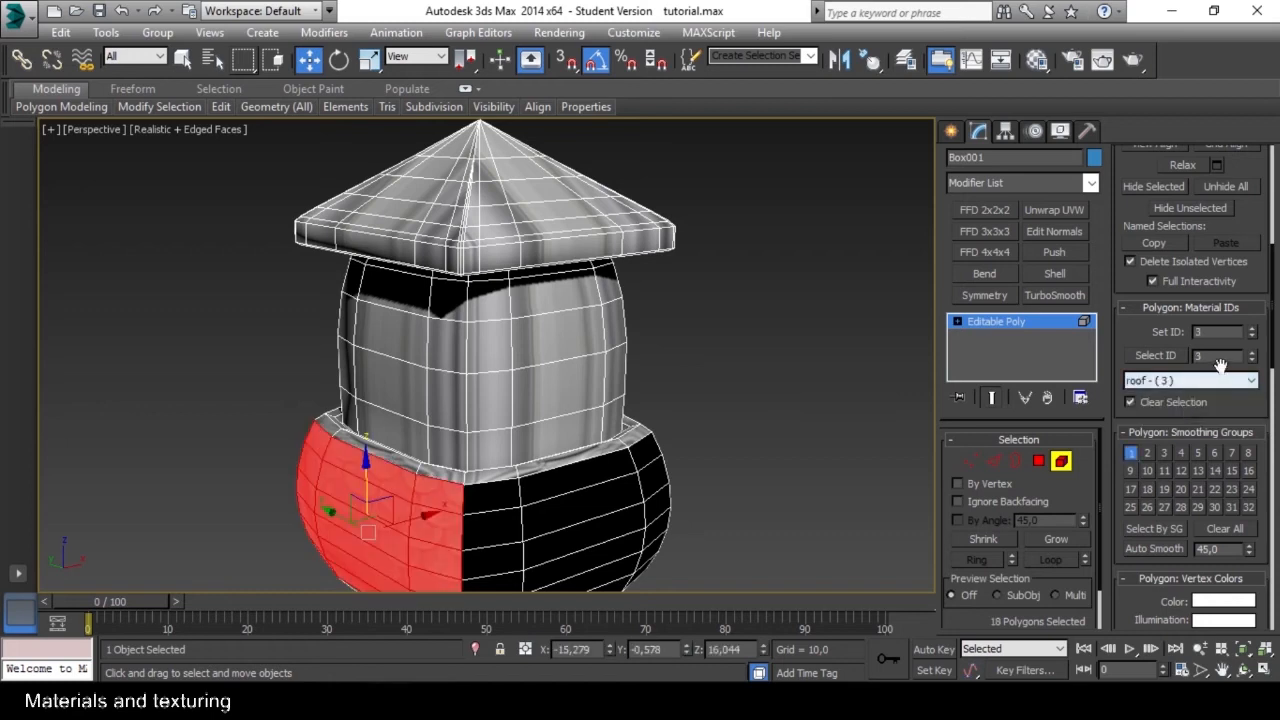
Set the material ID of the roof element to 3 and clear the selection.
{"action": "left_click", "coordinate": [565, 210]}
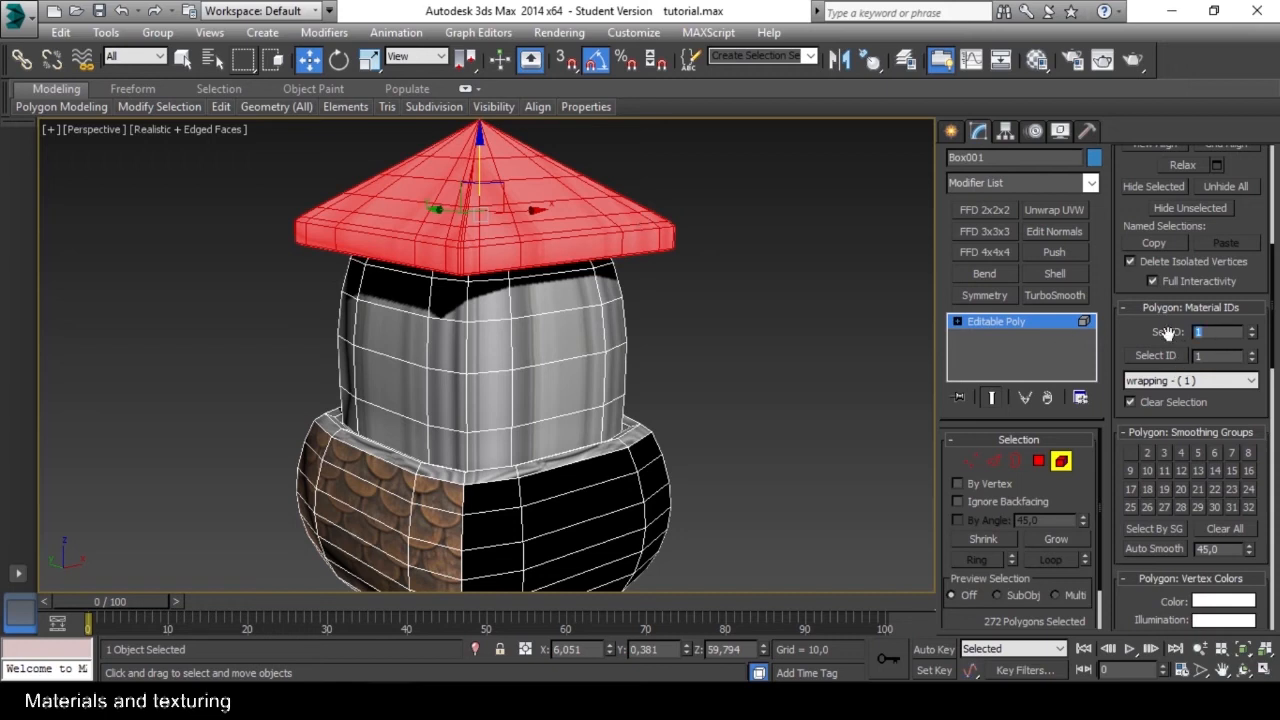
{"action": "key", "text": "Return"}
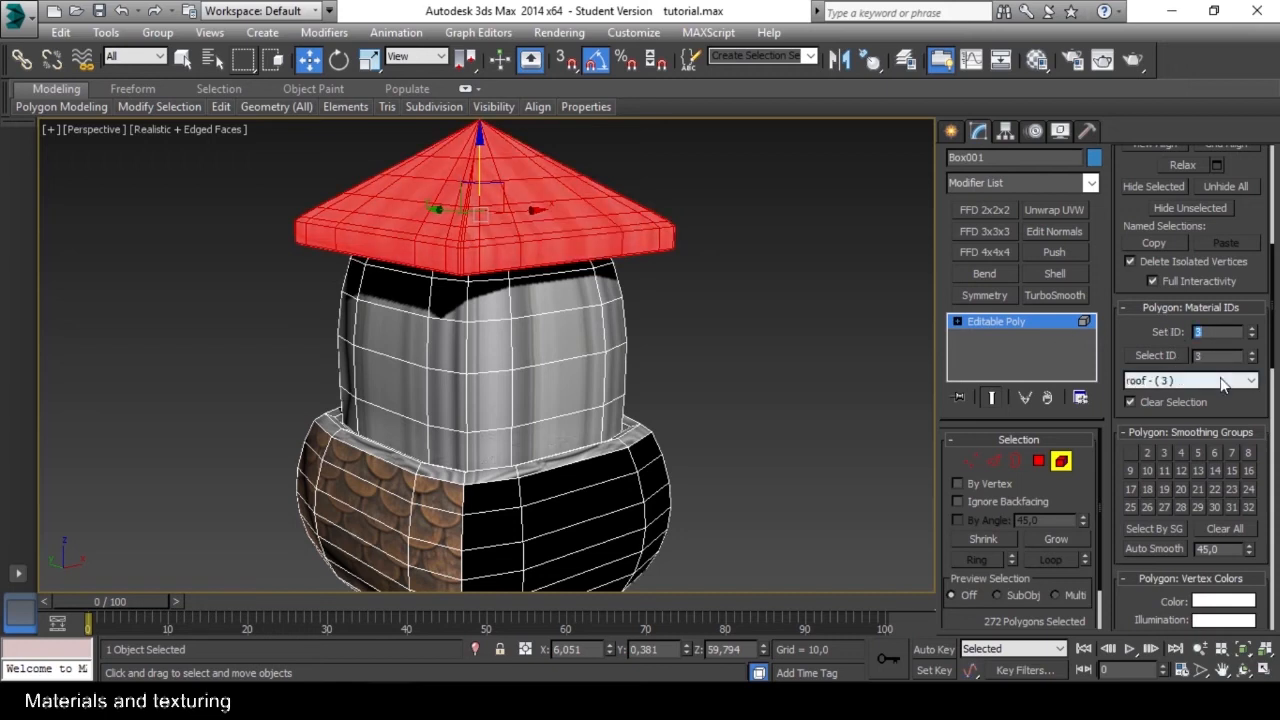
{"action": "left_click", "coordinate": [659, 280]}
Examine the roof's texture and the band of the tower beneath it from above and from the sides.
{"action": "middle_click_drag", "start_coordinate": [536, 220], "coordinate": [579, 266]}
{"action": "middle_click_drag", "start_coordinate": [579, 266], "coordinate": [591, 358], "text": "alt"}
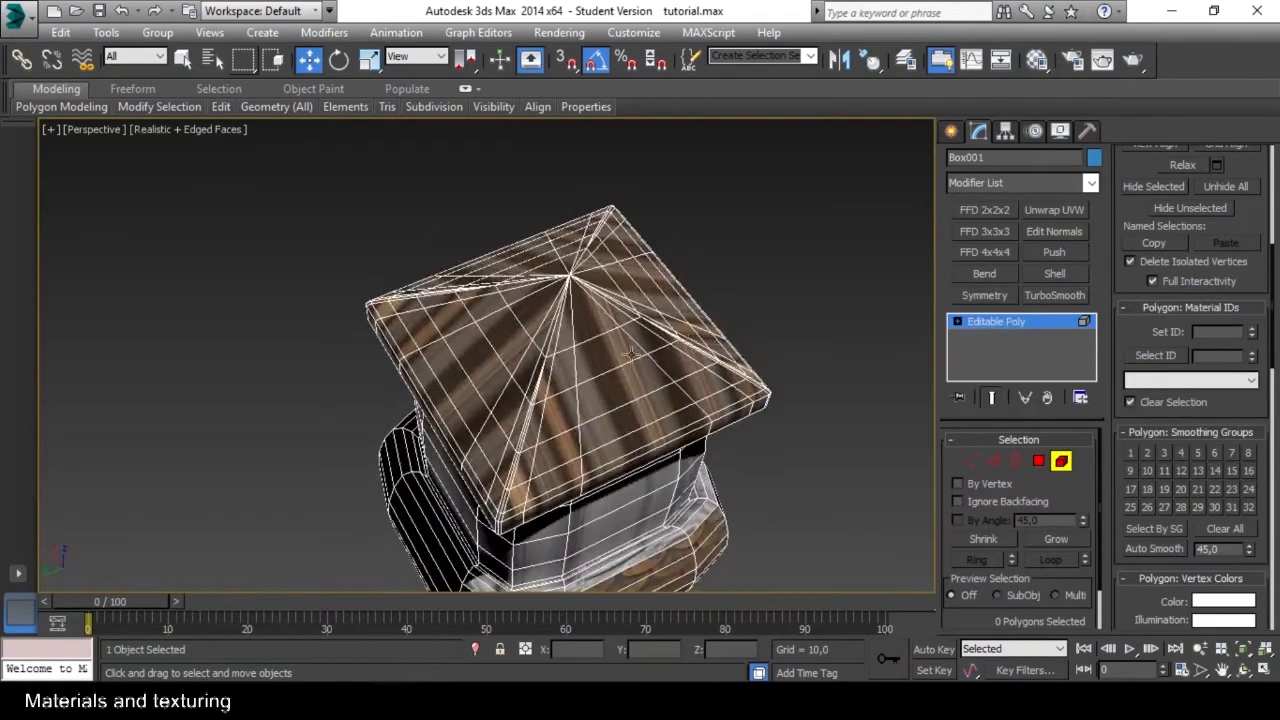
{"action": "scroll", "coordinate": [591, 358], "scroll_direction": "up", "scroll_amount": 8}
{"action": "scroll", "coordinate": [542, 347], "scroll_direction": "down", "scroll_amount": 8}
{"action": "scroll", "coordinate": [545, 330], "scroll_direction": "up", "scroll_amount": 3}
{"action": "scroll", "coordinate": [548, 318], "scroll_direction": "down", "scroll_amount": 2}
{"action": "scroll", "coordinate": [651, 353], "scroll_direction": "up", "scroll_amount": 3}
{"action": "middle_click_drag", "start_coordinate": [548, 318], "coordinate": [672, 440], "text": "alt"}
{"action": "scroll", "coordinate": [651, 353], "scroll_direction": "down", "scroll_amount": 3}
{"action": "middle_click_drag", "start_coordinate": [672, 440], "coordinate": [580, 248]}
{"action": "scroll", "coordinate": [651, 357], "scroll_direction": "up", "scroll_amount": 4}
{"action": "scroll", "coordinate": [626, 351], "scroll_direction": "down", "scroll_amount": 4}
{"action": "scroll", "coordinate": [564, 241], "scroll_direction": "up", "scroll_amount": 4}
In Polygon mode, select the ring of polygons just under the roof and grow the selection down over the tower's middle section.
{"action": "left_click", "coordinate": [1039, 463]}
{"action": "left_click", "coordinate": [564, 243]}
{"action": "left_click", "coordinate": [492, 227], "text": "shift"}
{"action": "middle_click_drag", "start_coordinate": [490, 232], "coordinate": [563, 309], "text": "alt"}
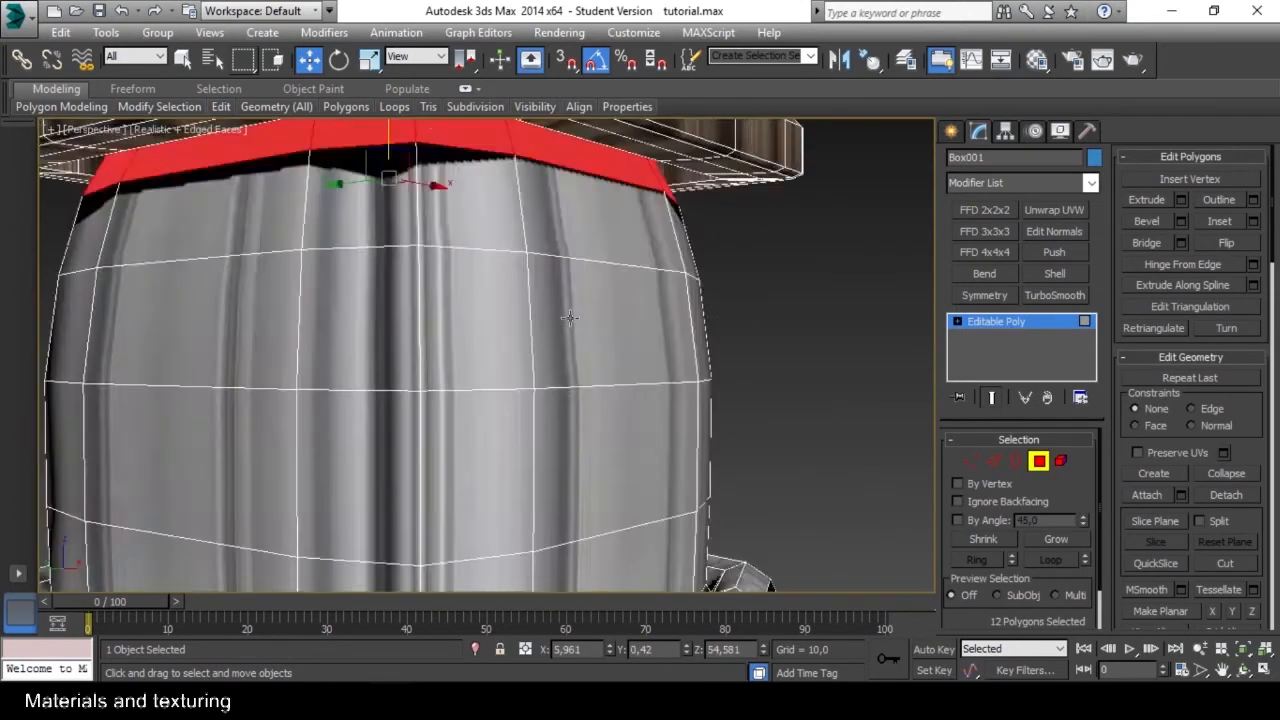
{"action": "scroll", "coordinate": [565, 309], "scroll_direction": "down", "scroll_amount": 5}
{"action": "left_click", "coordinate": [1054, 538]}
{"action": "left_click", "coordinate": [1054, 538]}
{"action": "left_click", "coordinate": [1054, 538]}
{"action": "left_click", "coordinate": [1054, 538]}
{"action": "middle_click_drag", "start_coordinate": [600, 400], "coordinate": [622, 492], "text": "alt"}
{"action": "scroll", "coordinate": [560, 480], "scroll_direction": "up", "scroll_amount": 5}
{"action": "scroll", "coordinate": [560, 480], "scroll_direction": "down", "scroll_amount": 3}
{"action": "left_click", "coordinate": [1047, 536]}
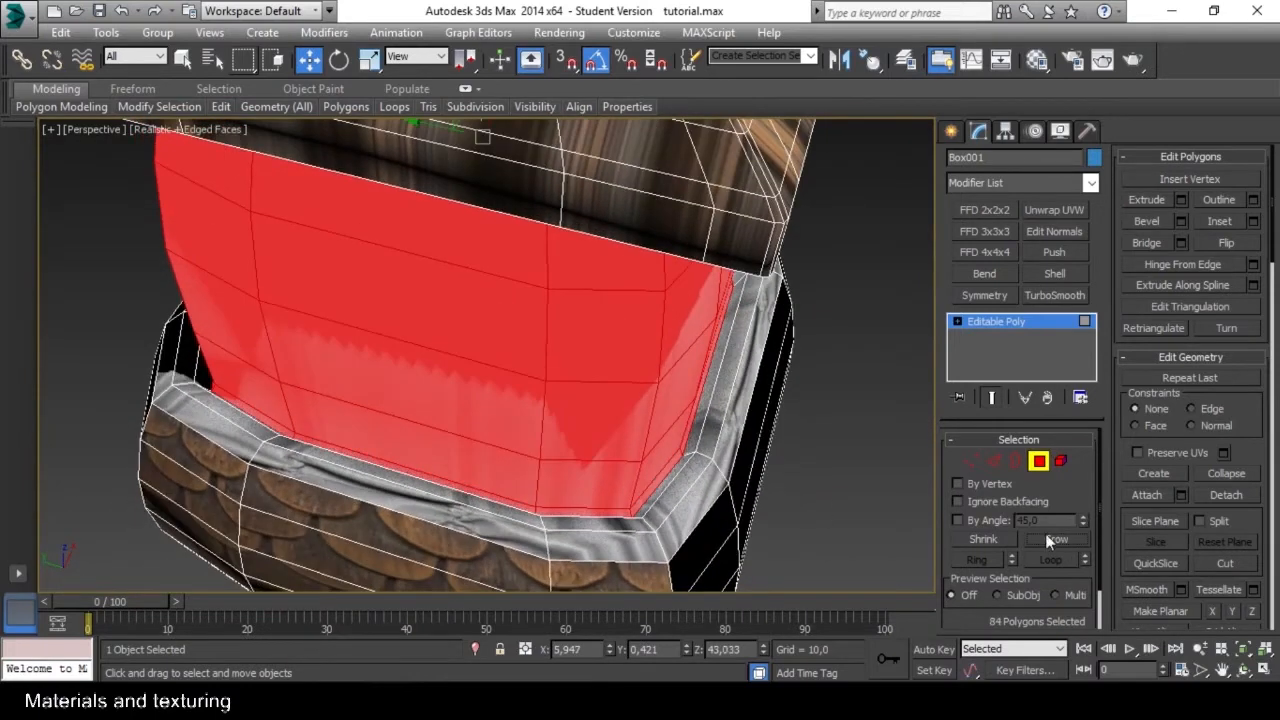
Try to switch the selected middle section to material ID 2 by entering 2 as the Select ID, and clear the selection.
{"action": "middle_click_drag", "start_coordinate": [690, 465], "coordinate": [682, 387], "text": "alt"}
{"action": "scroll", "coordinate": [1256, 565], "scroll_direction": "down", "scroll_amount": 8}
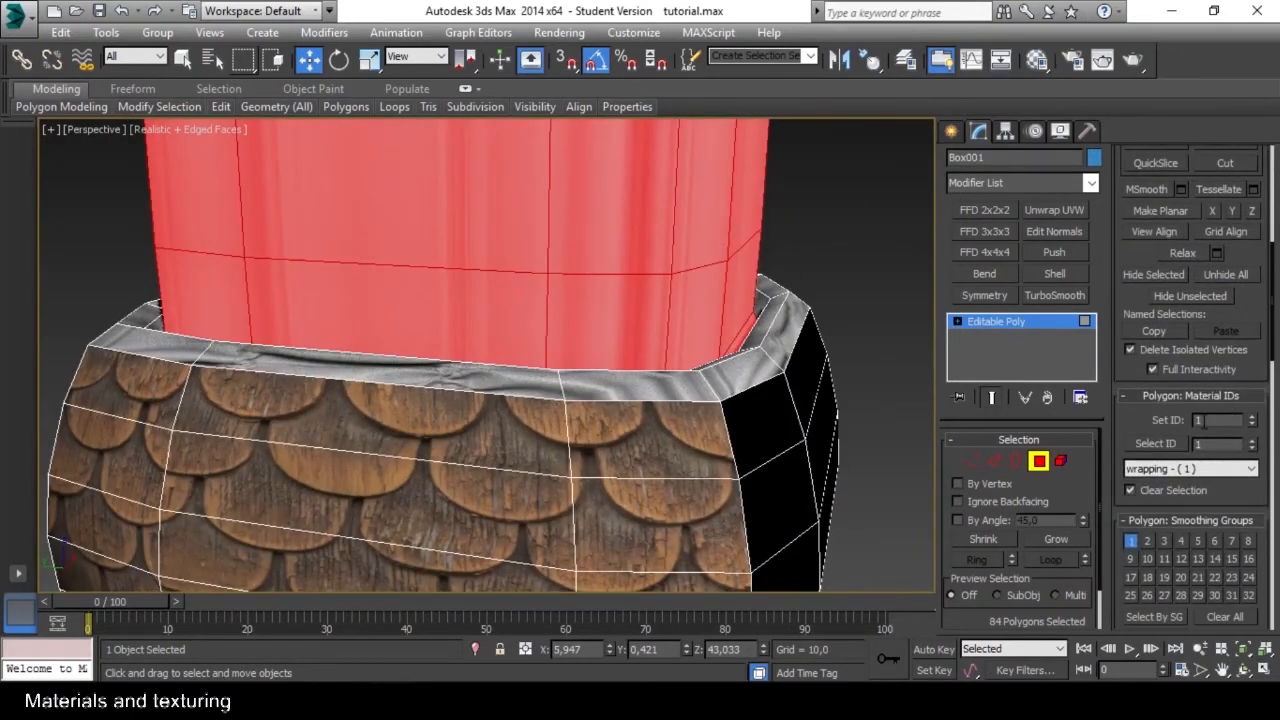
{"action": "left_click", "coordinate": [1253, 470]}
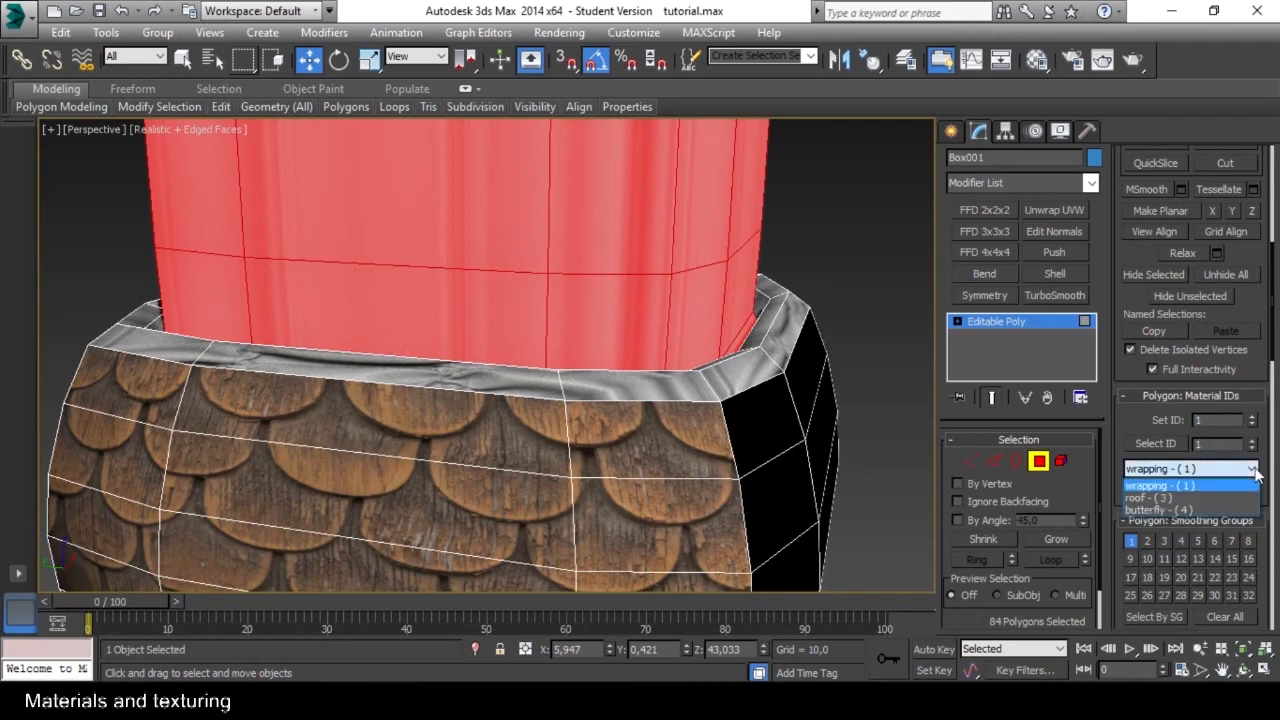
{"action": "left_click", "coordinate": [1256, 474]}
{"action": "double_click", "coordinate": [1234, 442]}
{"action": "type", "text": "2"}
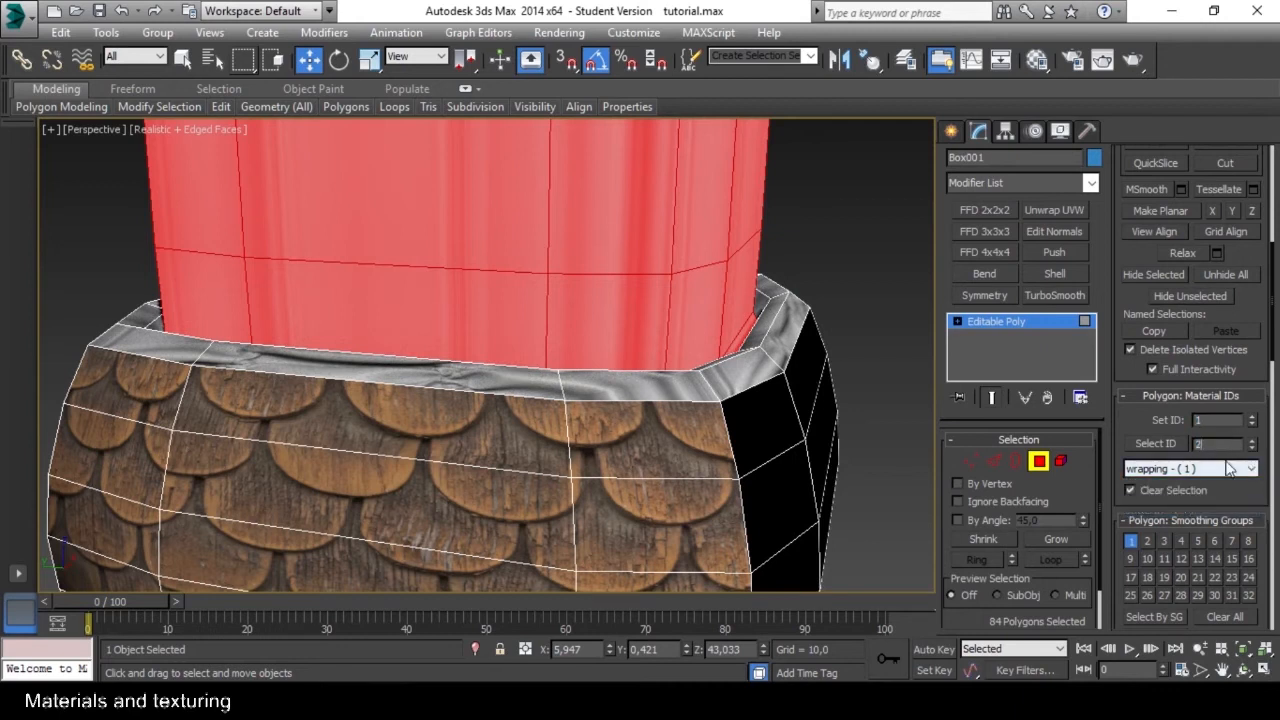
{"action": "left_click", "coordinate": [850, 322]}
Show the metal sub-material's map in the viewport from the Multi/Sub-Object material, return to its parent and close the Material Editor.
{"action": "scroll", "coordinate": [640, 335], "scroll_direction": "down", "scroll_amount": 4}
{"action": "middle_click_drag", "start_coordinate": [560, 335], "coordinate": [687, 313], "text": "alt"}
{"action": "scroll", "coordinate": [680, 345], "scroll_direction": "up", "scroll_amount": 4}
{"action": "left_click", "coordinate": [679, 343]}
{"action": "key", "text": "m"}
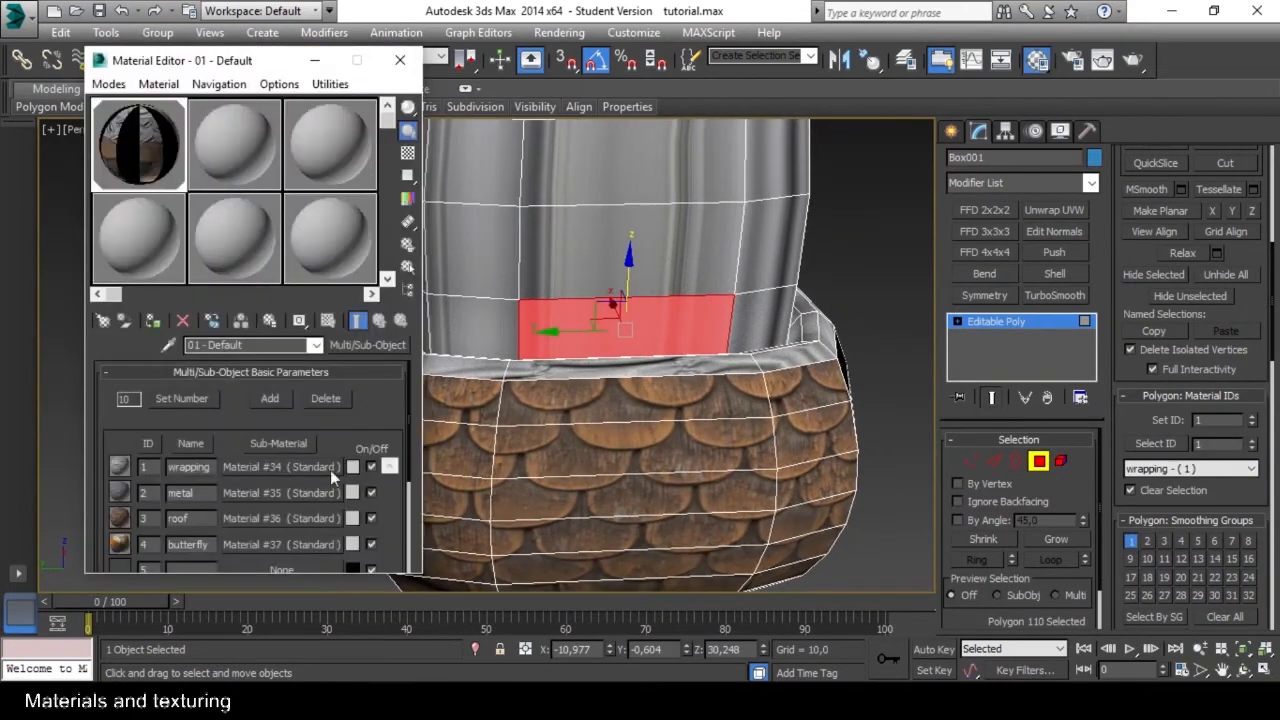
{"action": "left_click", "coordinate": [250, 508]}
{"action": "left_click", "coordinate": [328, 320]}
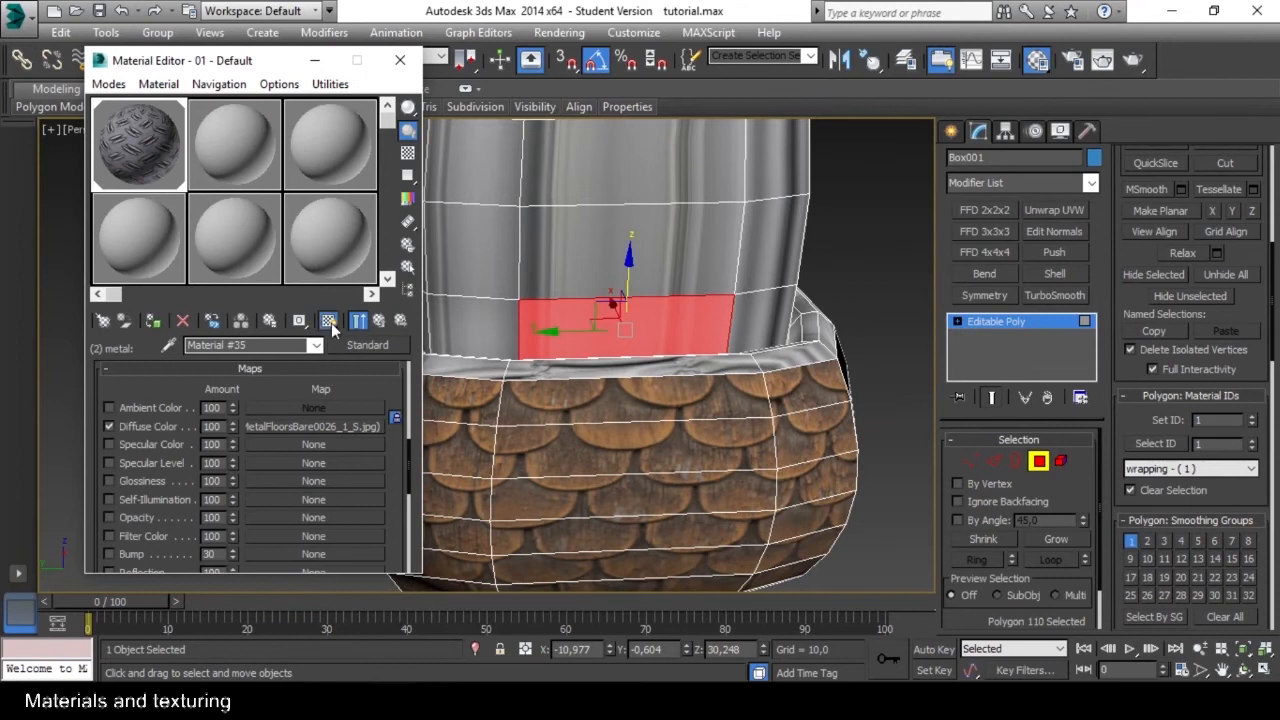
{"action": "left_click", "coordinate": [380, 320]}
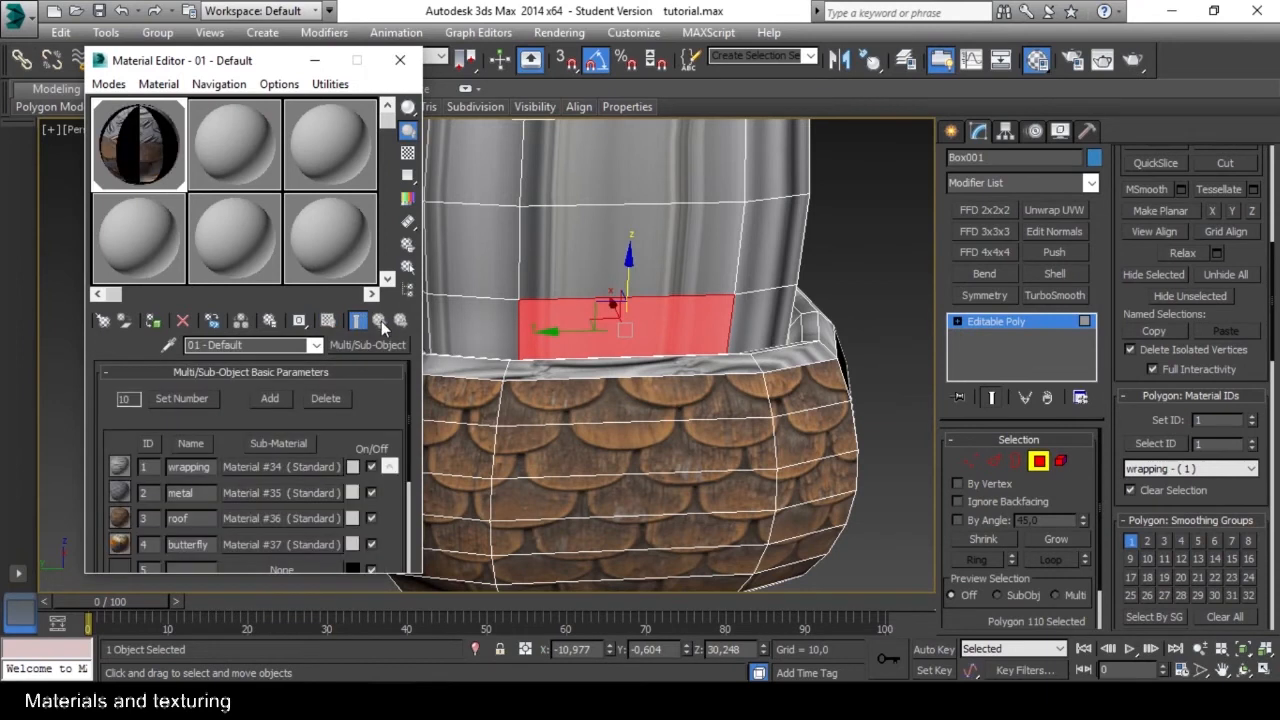
{"action": "left_click", "coordinate": [400, 60]}
Select the ring of polygons just under the roof and grow the selection down over the tower's whole middle section.
{"action": "left_click", "coordinate": [330, 230]}
{"action": "key", "text": "ctrl+z"}
{"action": "middle_click_drag", "start_coordinate": [686, 221], "coordinate": [690, 390]}
{"action": "middle_click_drag", "start_coordinate": [690, 390], "coordinate": [692, 319], "text": "alt"}
{"action": "left_click", "coordinate": [736, 203]}
{"action": "left_click", "coordinate": [687, 211], "text": "shift"}
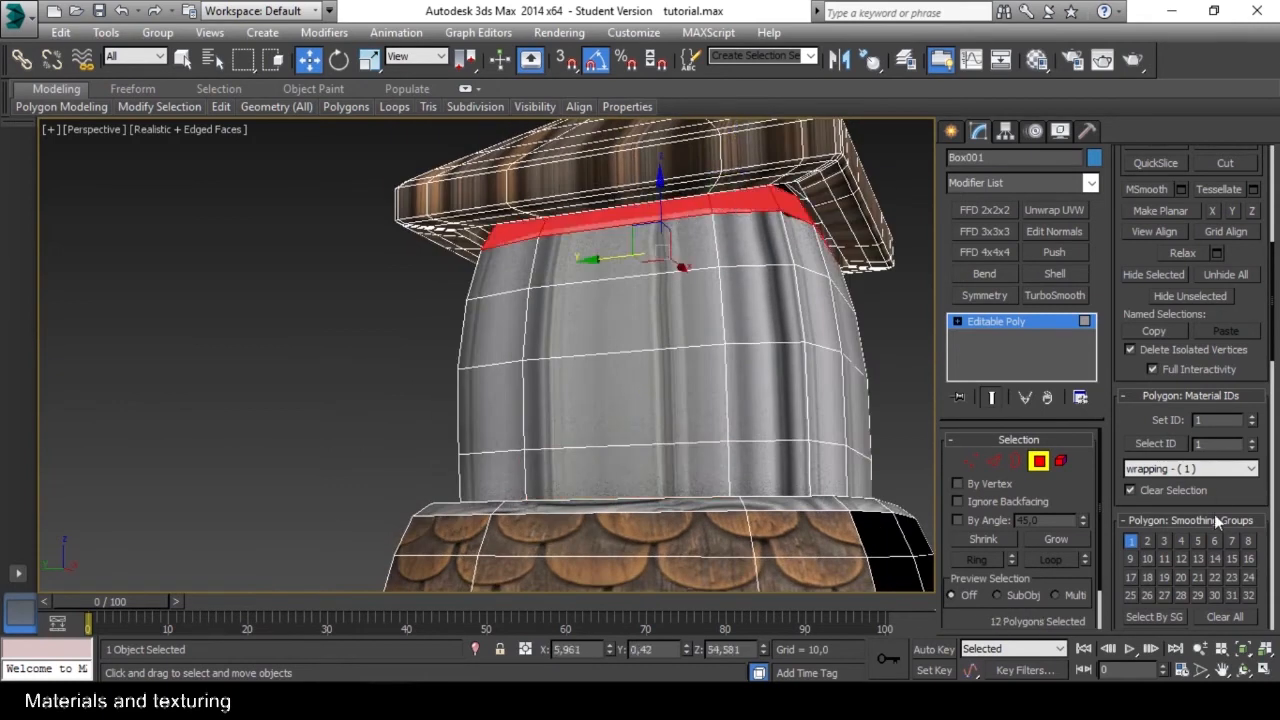
{"action": "left_click", "coordinate": [1067, 542]}
{"action": "left_click", "coordinate": [1067, 542]}
{"action": "left_click", "coordinate": [1067, 542]}
{"action": "left_click", "coordinate": [1067, 542]}
{"action": "middle_click_drag", "start_coordinate": [772, 376], "coordinate": [796, 404], "text": "alt"}
{"action": "left_click", "coordinate": [1064, 537]}
Set the material ID of the selected middle section to 2 and clear the selection.
{"action": "left_click", "coordinate": [1198, 420]}
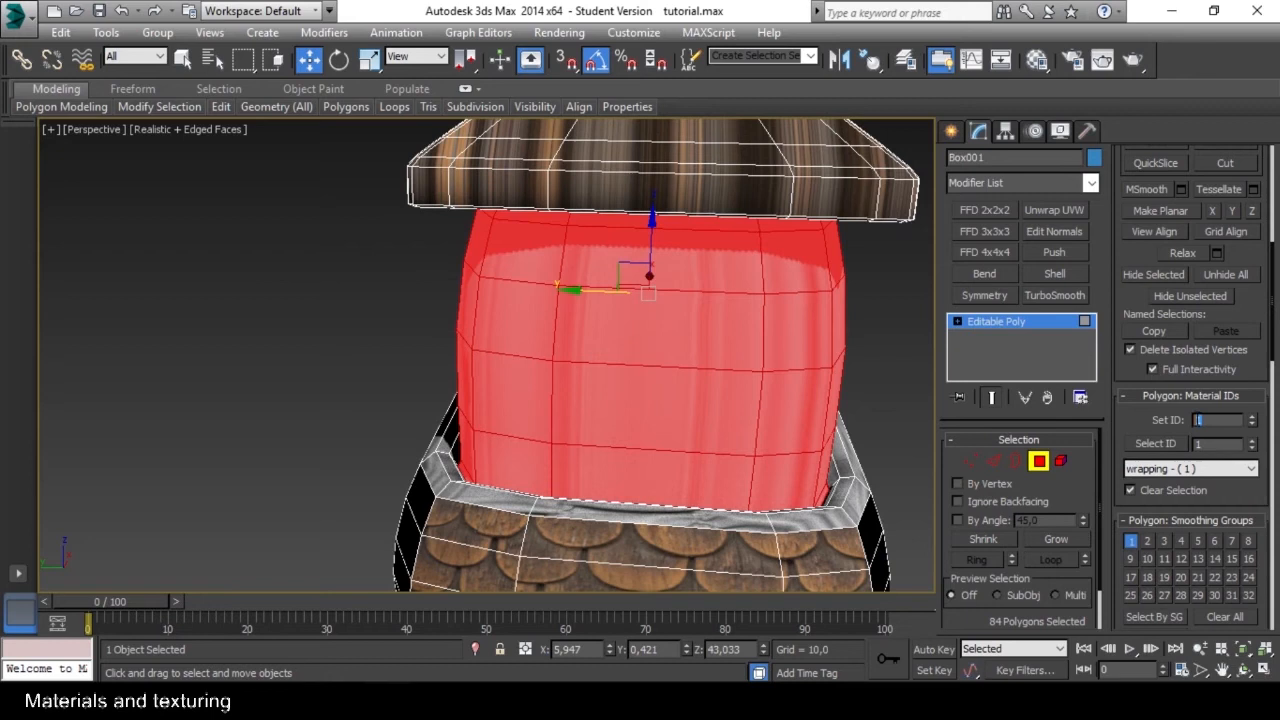
{"action": "type", "text": "2"}
{"action": "key", "text": "Return"}
{"action": "left_click", "coordinate": [887, 368]}
Select a ring of polygons around the tower's bulging base and grow the selection up to its upper rim.
{"action": "middle_click_drag", "start_coordinate": [790, 385], "coordinate": [702, 420], "text": "alt"}
{"action": "left_click", "coordinate": [694, 429]}
{"action": "left_click", "coordinate": [767, 428], "text": "shift"}
{"action": "left_click", "coordinate": [1056, 540]}
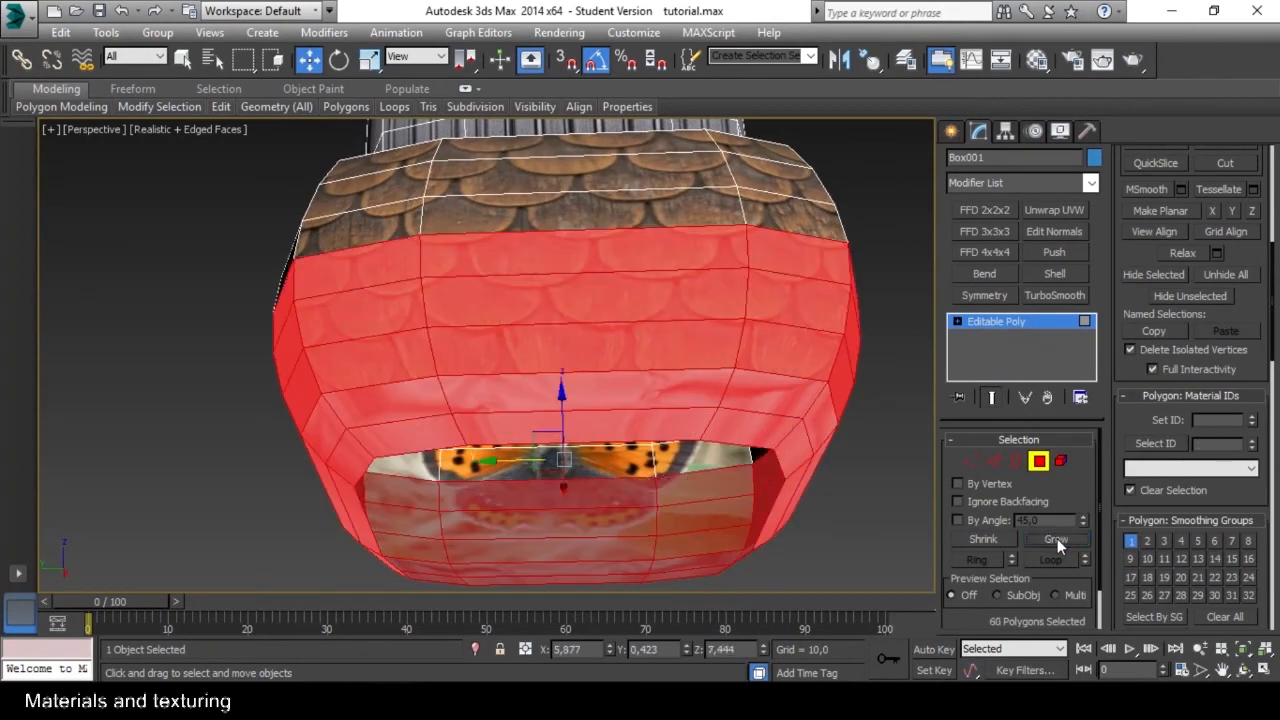
{"action": "left_click", "coordinate": [1056, 540]}
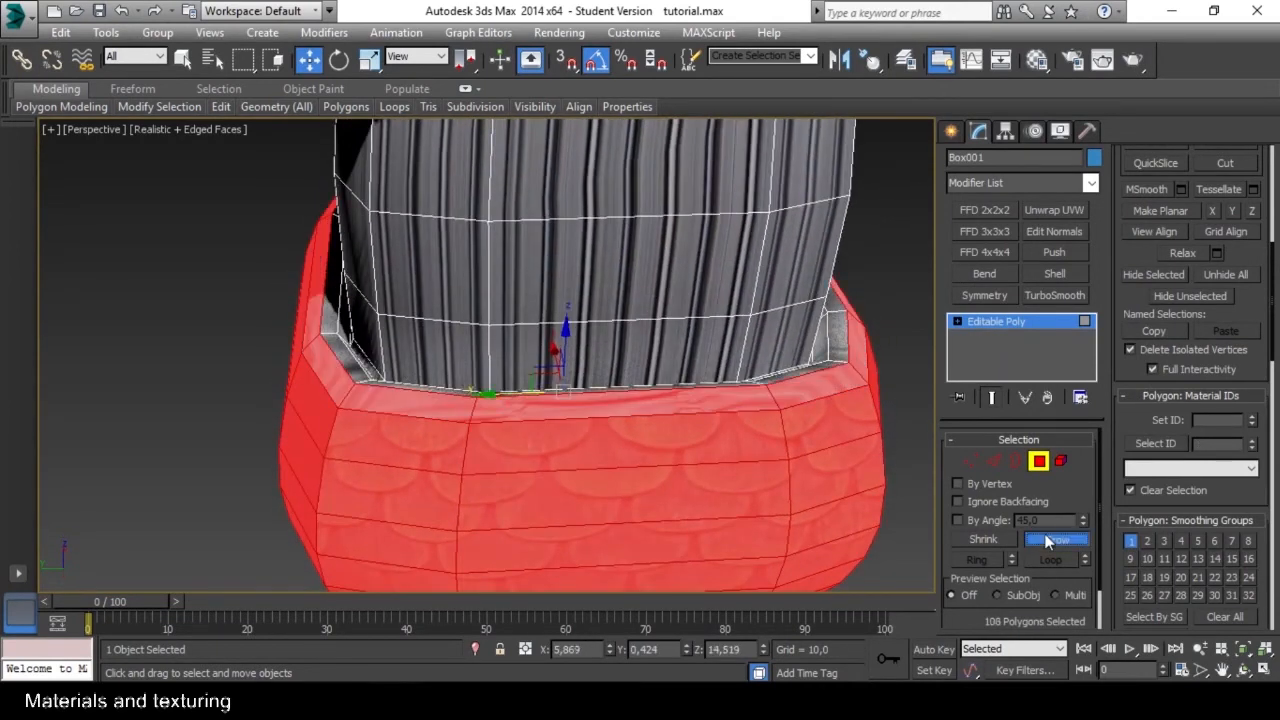
{"action": "left_click", "coordinate": [1047, 541]}
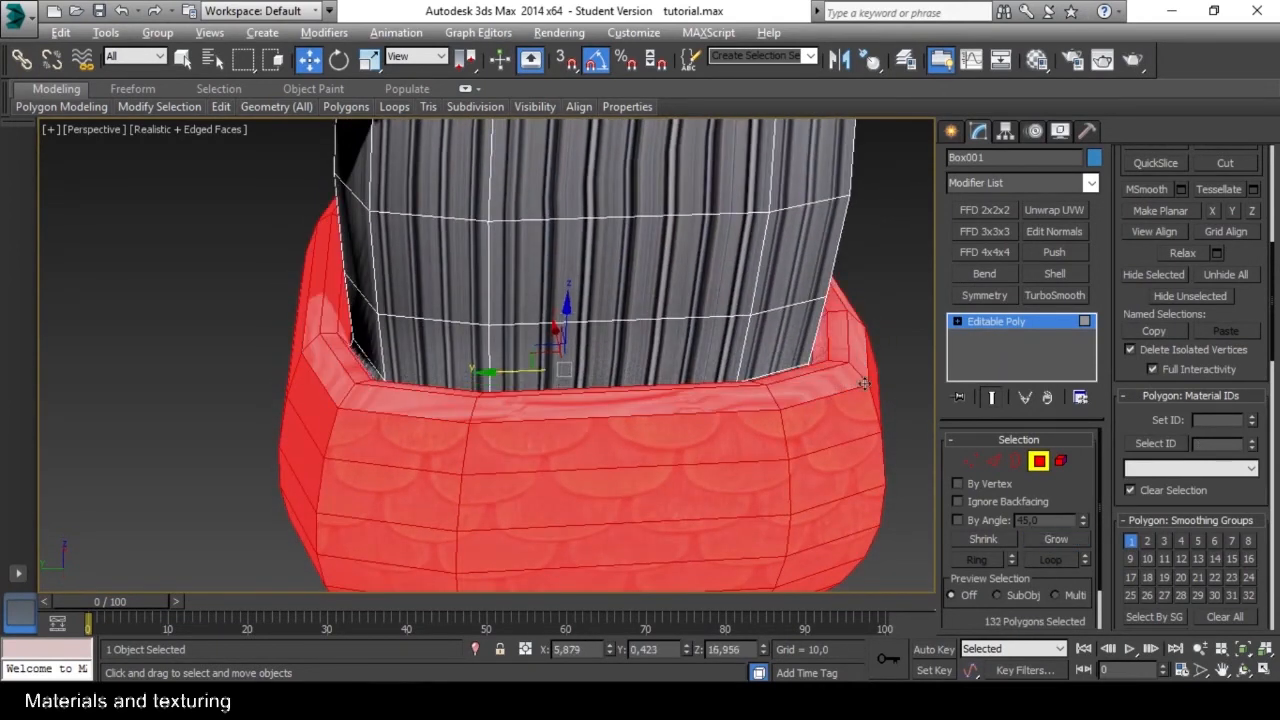
Set the material ID of the selected base section to 3.
{"action": "scroll", "coordinate": [774, 474], "scroll_direction": "up", "scroll_amount": 5}
{"action": "middle_click_drag", "start_coordinate": [774, 474], "coordinate": [800, 430], "text": "alt"}
{"action": "scroll", "coordinate": [793, 456], "scroll_direction": "down", "scroll_amount": 5}
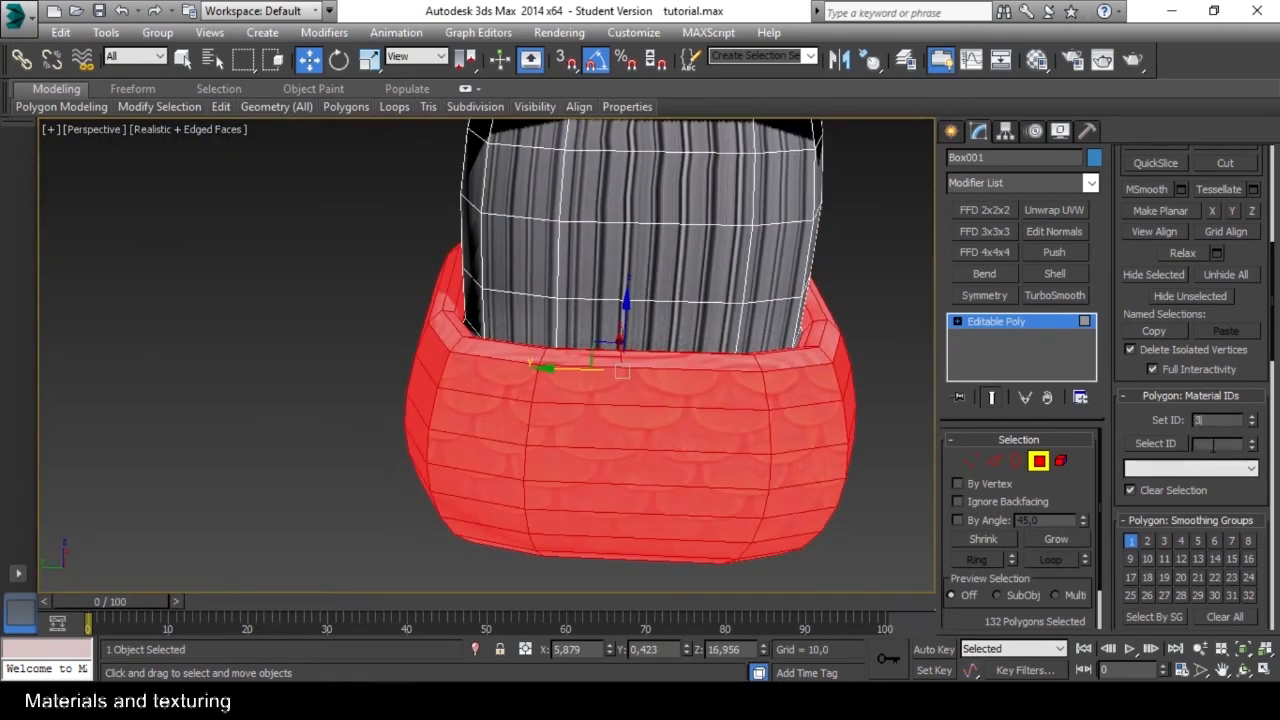
{"action": "key", "text": "Return"}
Set the material ID of the selected base section to 1 and clear the selection.
{"action": "middle_click_drag", "start_coordinate": [856, 385], "coordinate": [874, 395], "text": "alt"}
{"action": "left_click_drag", "start_coordinate": [1210, 422], "coordinate": [1053, 418]}
{"action": "type", "text": "1"}
{"action": "key", "text": "Return"}
{"action": "left_click", "coordinate": [890, 388]}
Leave polygon editing, turn off the edged faces display and select the whole tower object.
{"action": "middle_click_drag", "start_coordinate": [888, 390], "coordinate": [653, 329], "text": "alt"}
{"action": "scroll", "coordinate": [692, 367], "scroll_direction": "down", "scroll_amount": 5}
{"action": "scroll", "coordinate": [692, 367], "scroll_direction": "up", "scroll_amount": 3}
{"action": "scroll", "coordinate": [692, 367], "scroll_direction": "down", "scroll_amount": 3}
{"action": "left_click", "coordinate": [1043, 462]}
{"action": "left_click", "coordinate": [808, 388]}
{"action": "key", "text": "F4"}
{"action": "left_click", "coordinate": [643, 340]}
Add an Unwrap UVW modifier to the tower.
{"action": "scroll", "coordinate": [643, 340], "scroll_direction": "up", "scroll_amount": 4}
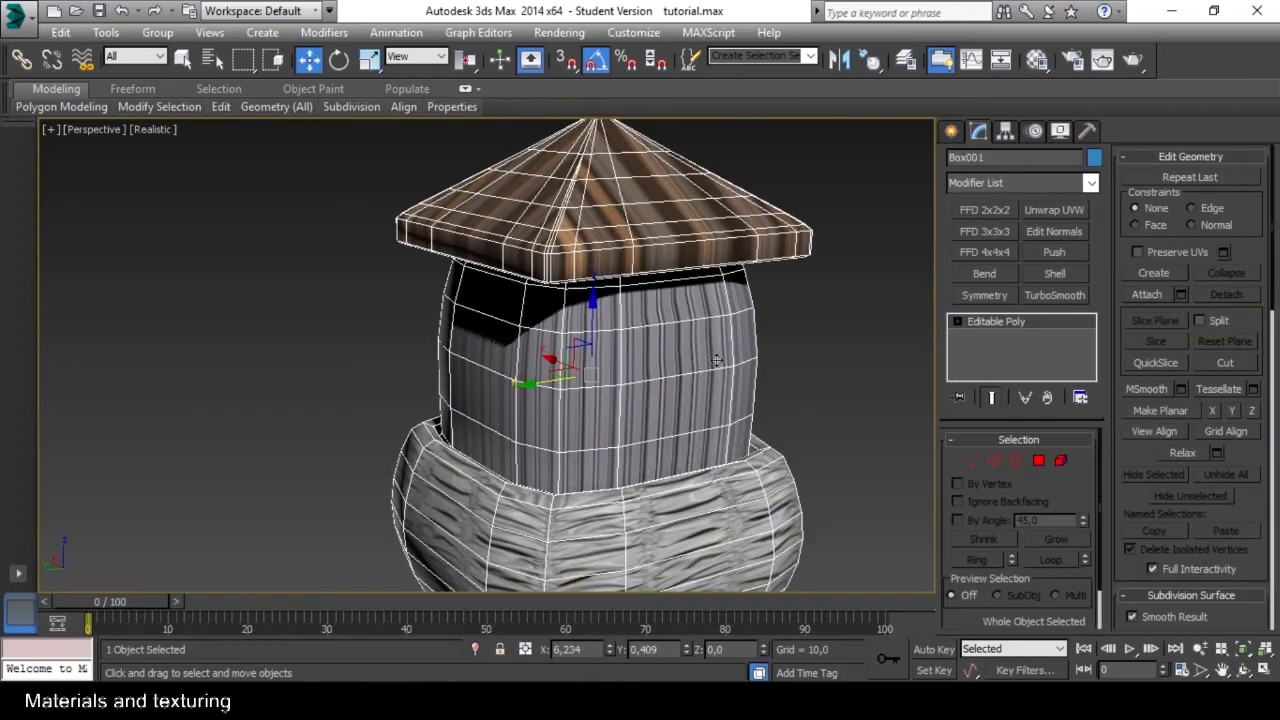
{"action": "middle_click_drag", "start_coordinate": [717, 360], "coordinate": [717, 356], "text": "alt"}
{"action": "left_click", "coordinate": [784, 357]}
{"action": "left_click", "coordinate": [727, 360]}
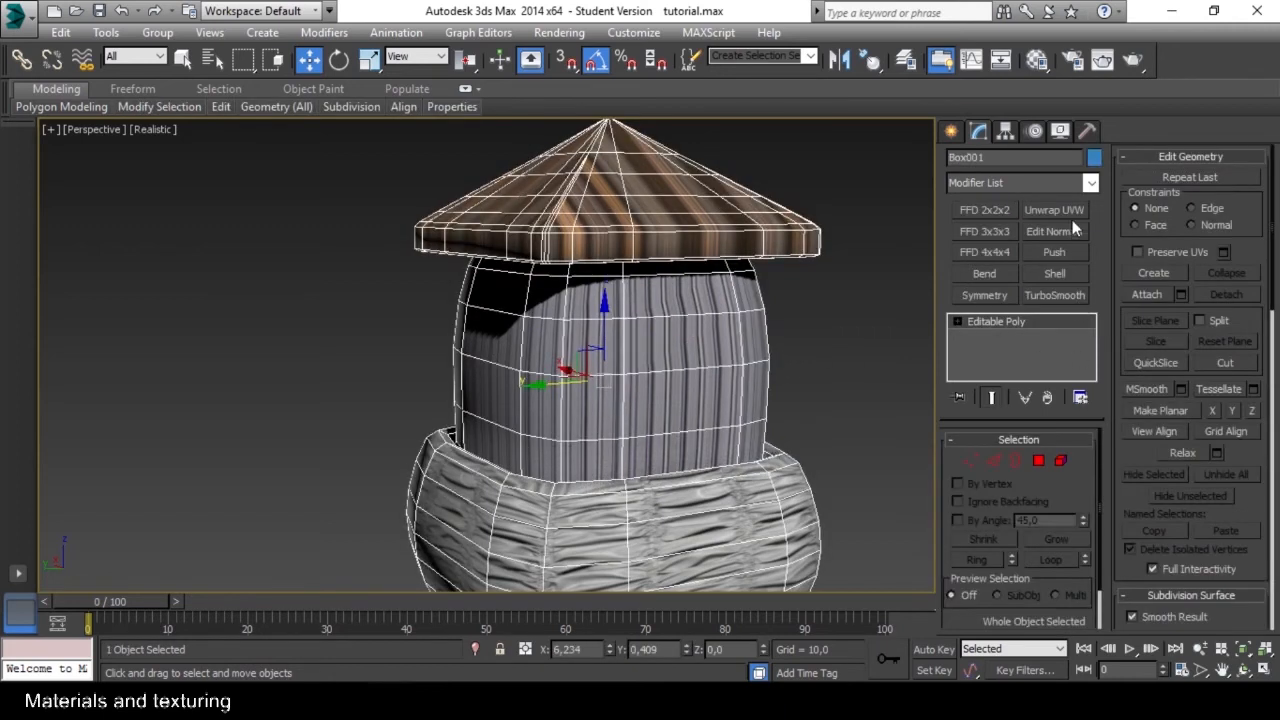
{"action": "middle_click_drag", "start_coordinate": [772, 322], "coordinate": [728, 328], "text": "alt"}
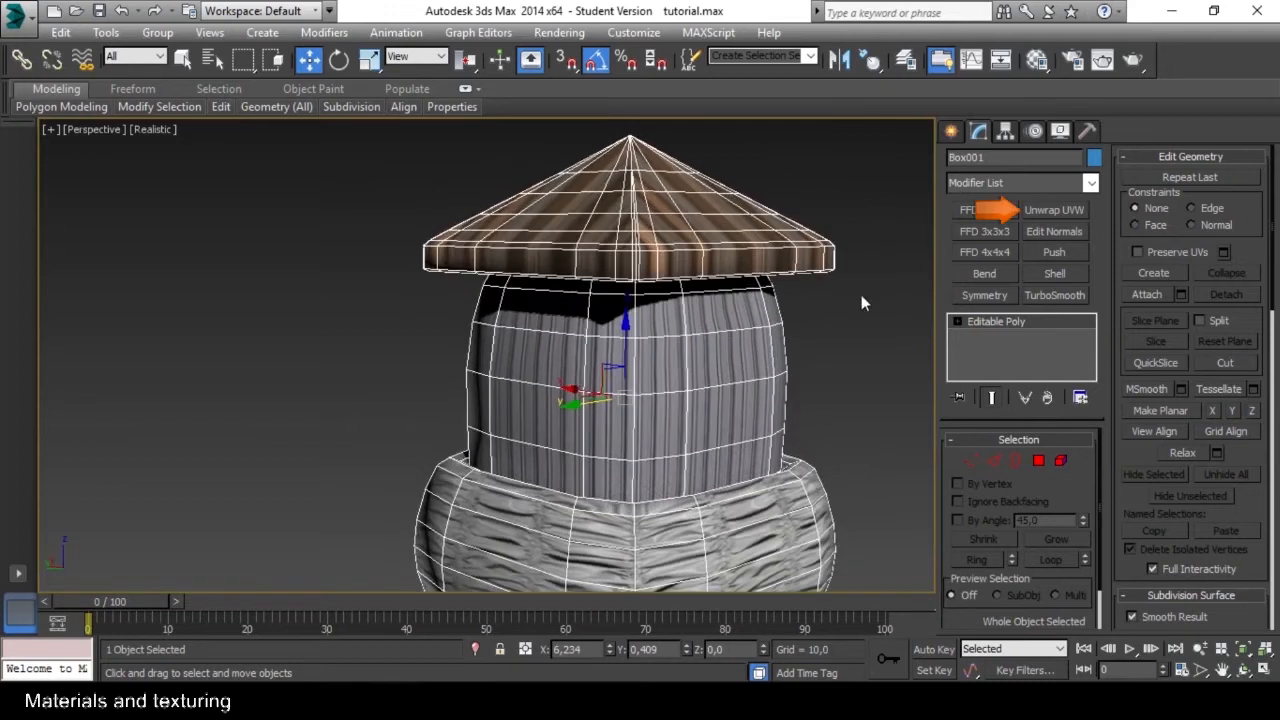
{"action": "left_click", "coordinate": [1054, 210]}
{"action": "middle_click_drag", "start_coordinate": [782, 340], "coordinate": [713, 411]}
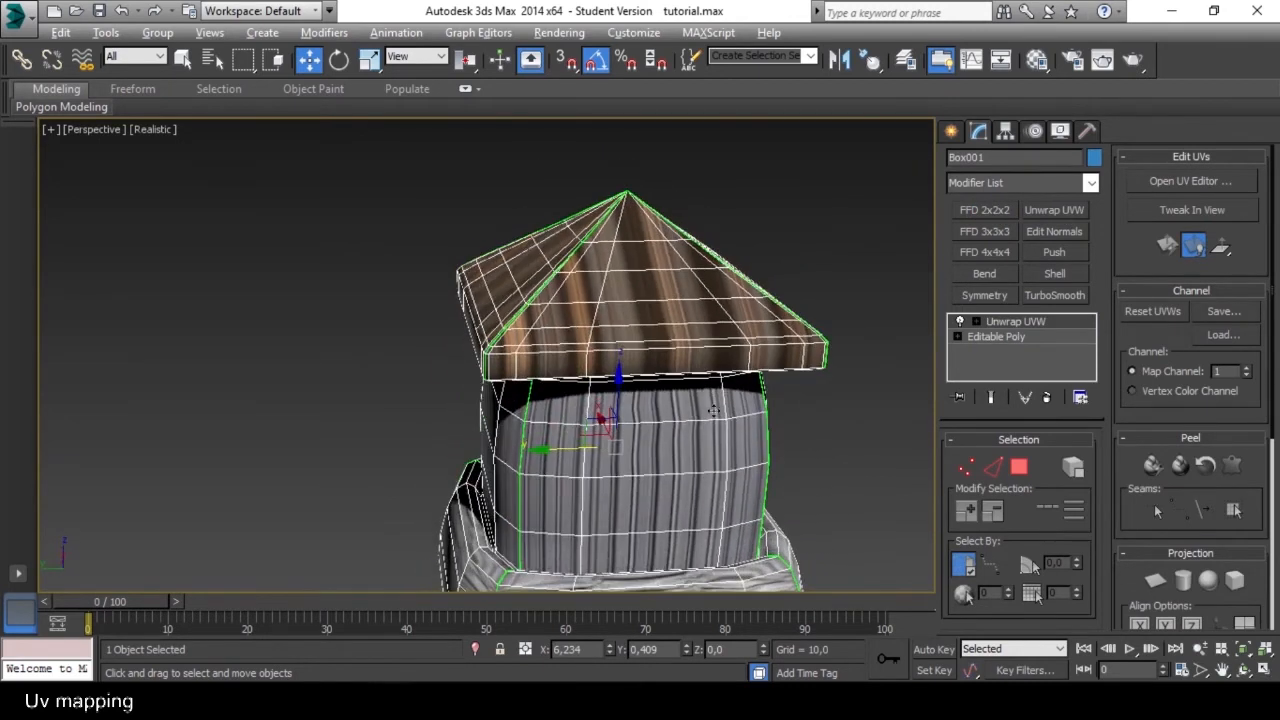
In the modifier's Polygon mode, select the polygons around the roof's tip and grow the selection down the slopes.
{"action": "left_click", "coordinate": [1019, 466]}
{"action": "left_click_drag", "start_coordinate": [707, 191], "coordinate": [651, 240]}
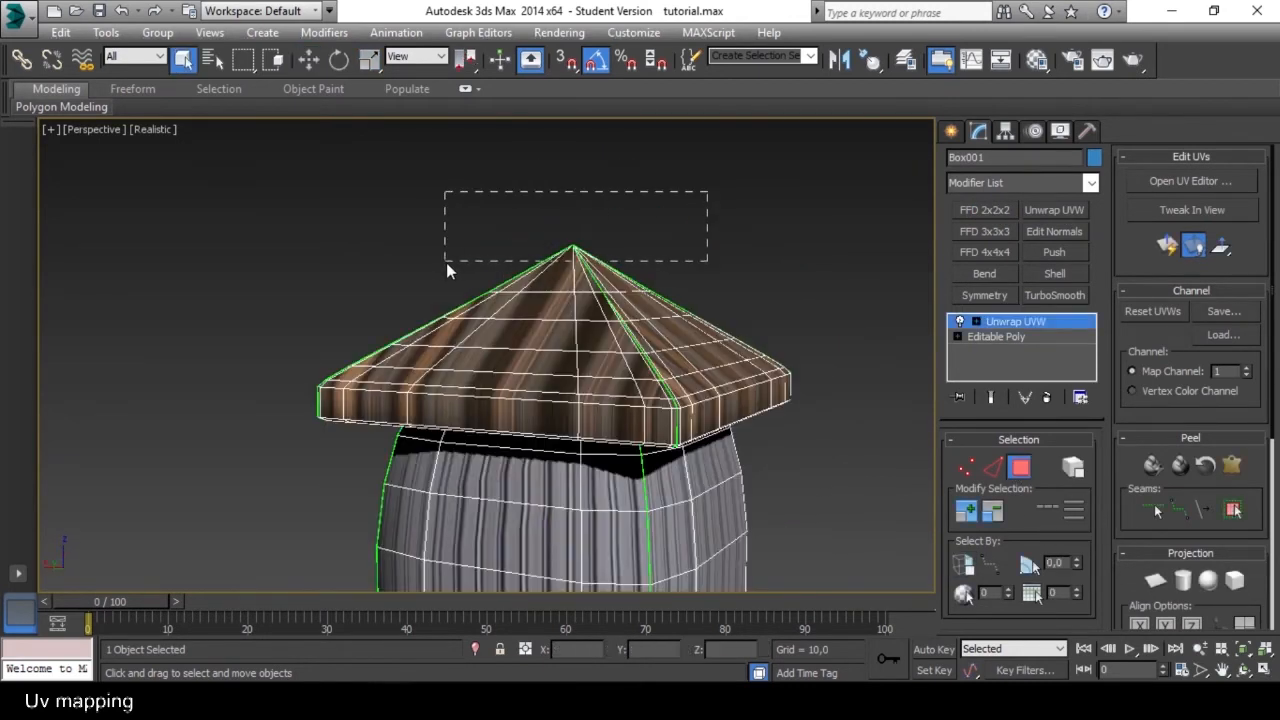
{"action": "left_click_drag", "start_coordinate": [446, 262], "coordinate": [443, 263]}
{"action": "middle_click_drag", "start_coordinate": [588, 278], "coordinate": [602, 324], "text": "alt"}
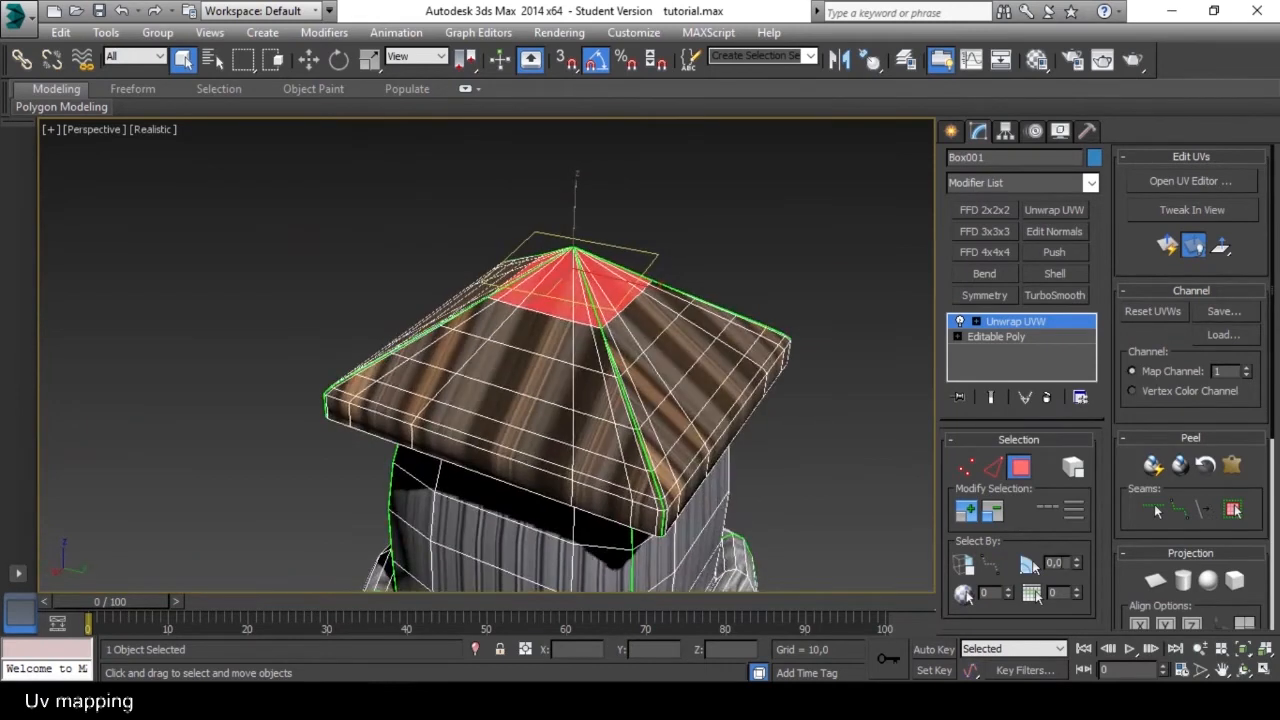
{"action": "left_click", "coordinate": [967, 513]}
{"action": "left_click", "coordinate": [967, 513]}
{"action": "left_click", "coordinate": [967, 517]}
Grow the selection over the roof's rim and underside to cover the entire roof.
{"action": "middle_click_drag", "start_coordinate": [808, 450], "coordinate": [790, 402], "text": "alt"}
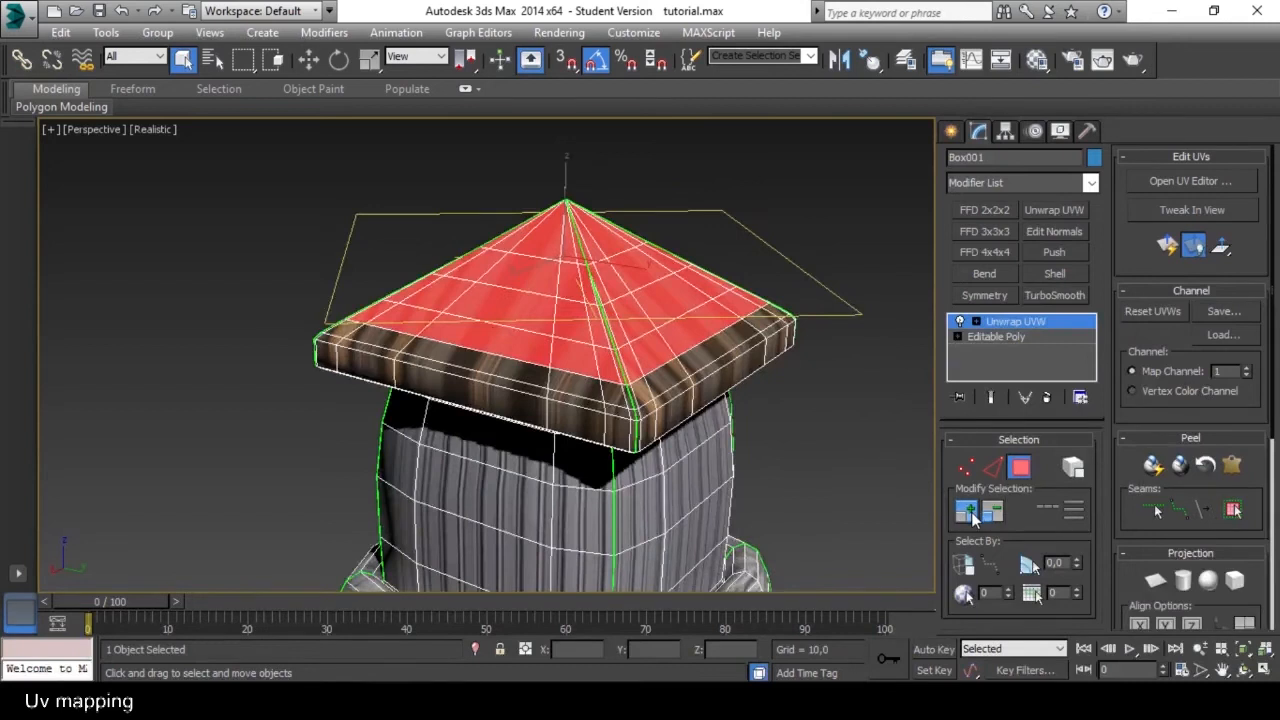
{"action": "left_click", "coordinate": [970, 516]}
{"action": "left_click", "coordinate": [970, 516]}
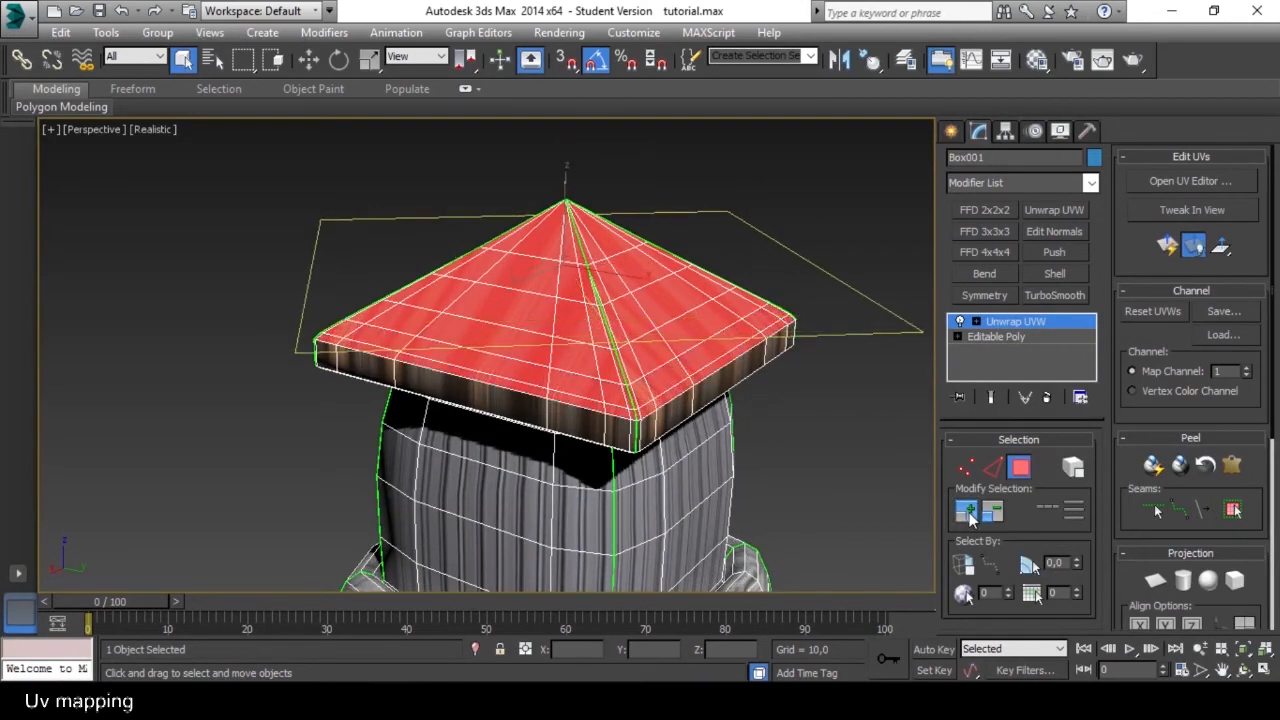
{"action": "left_click", "coordinate": [970, 516]}
{"action": "middle_click_drag", "start_coordinate": [771, 425], "coordinate": [767, 396], "text": "alt"}
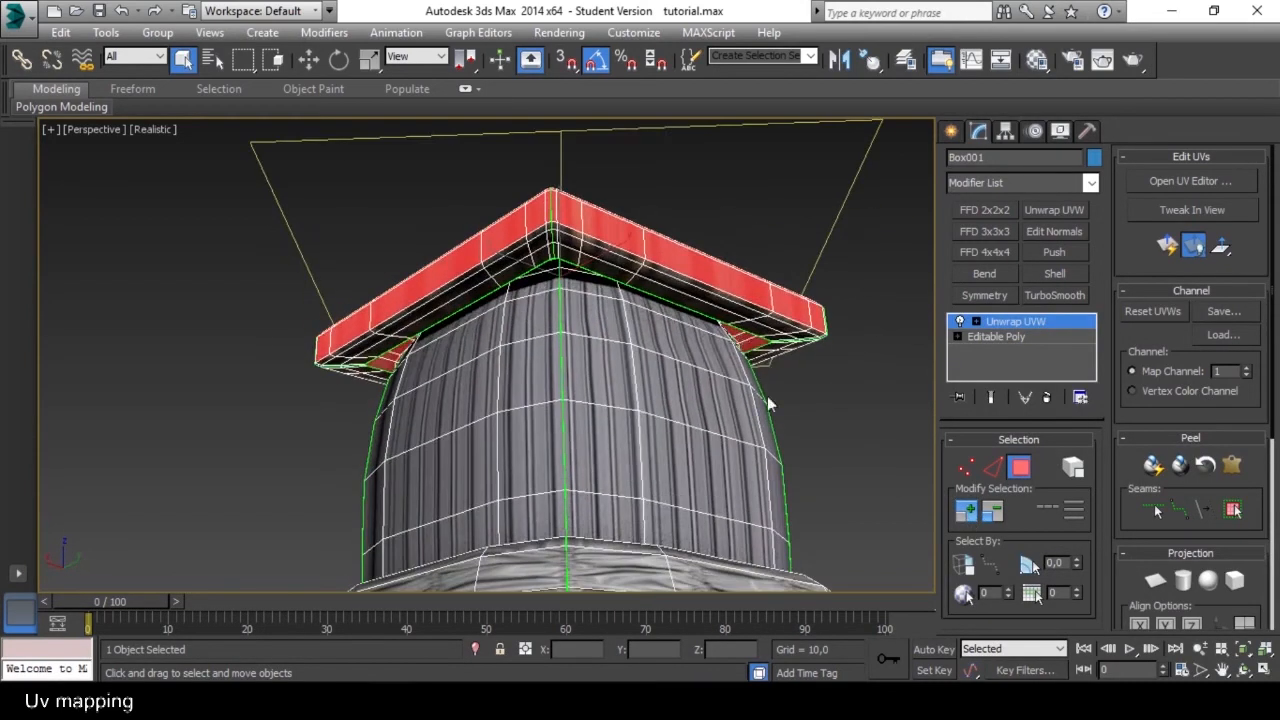
{"action": "left_click", "coordinate": [967, 512]}
{"action": "left_click", "coordinate": [967, 512]}
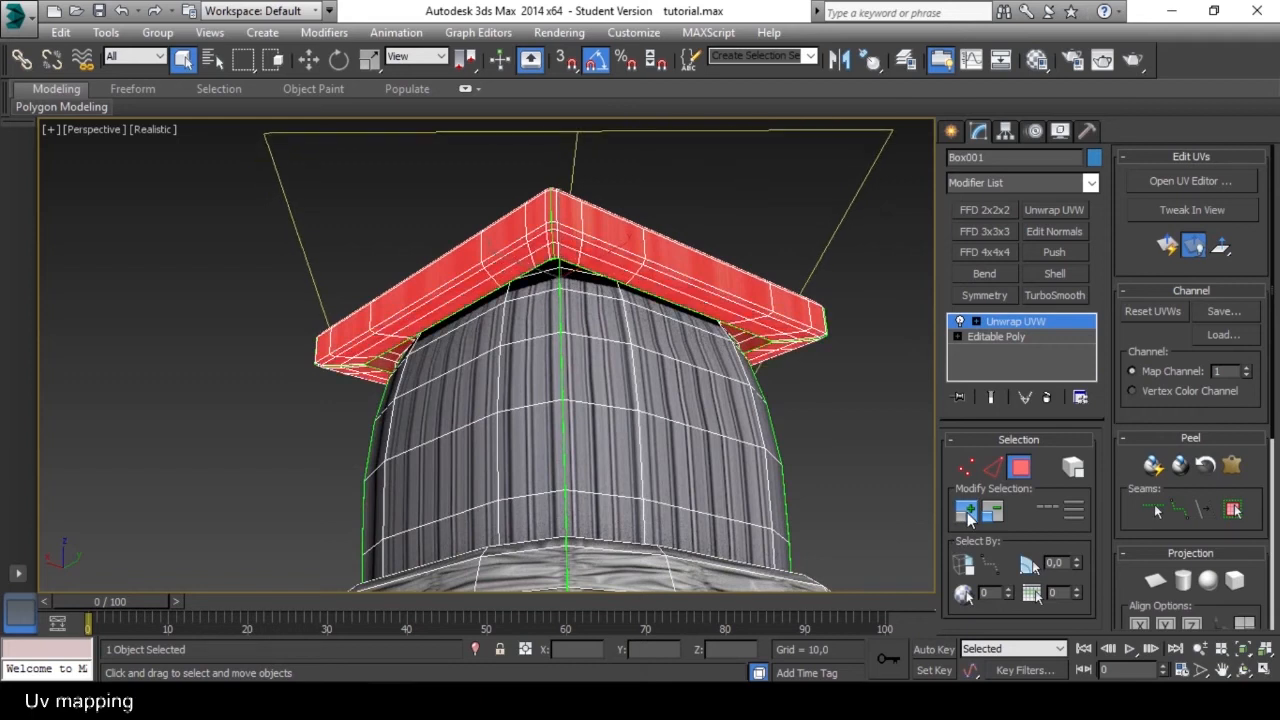
{"action": "middle_click_drag", "start_coordinate": [710, 330], "coordinate": [702, 439], "text": "alt"}
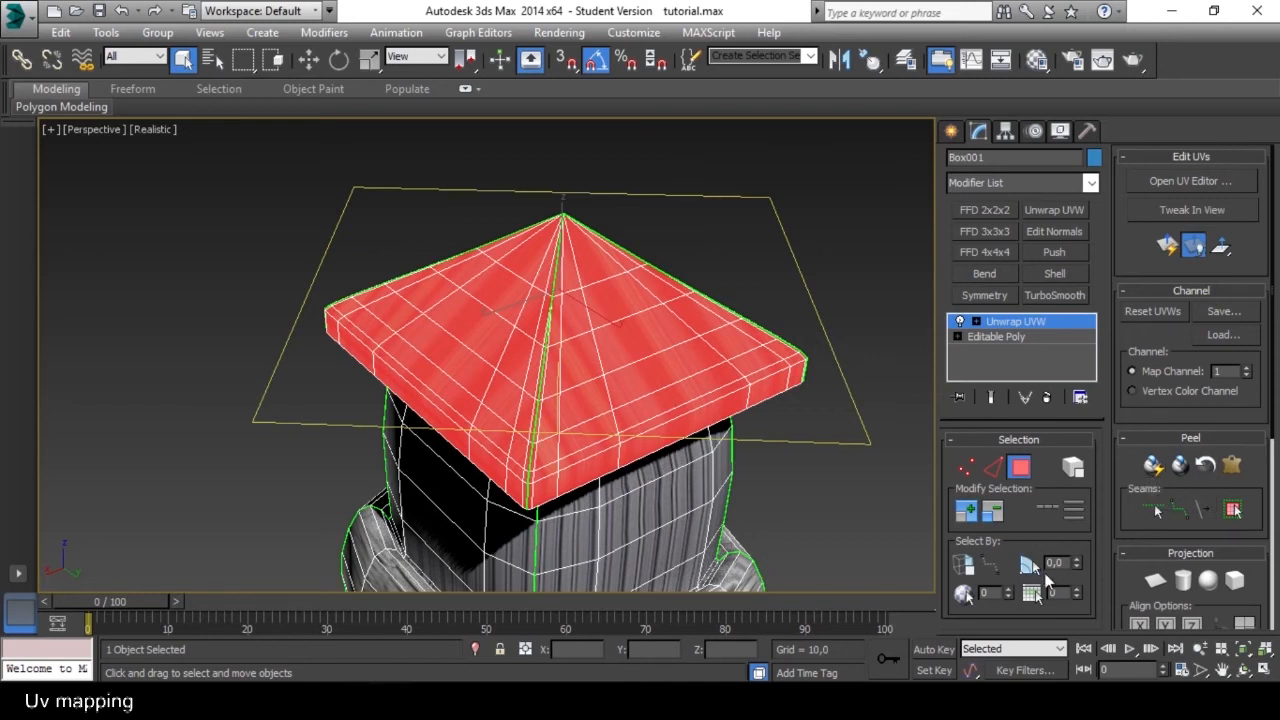
Apply a quick planar map to the selected roof polygons and open the UV Editor.
{"action": "left_click", "coordinate": [1165, 247]}
{"action": "mouse_move", "coordinate": [818, 302]}
{"action": "middle_mouse_down", "text": "alt"}
{"action": "mouse_move", "coordinate": [826, 272]}
{"action": "mouse_move", "coordinate": [824, 300]}
{"action": "middle_mouse_up", "text": "alt"}
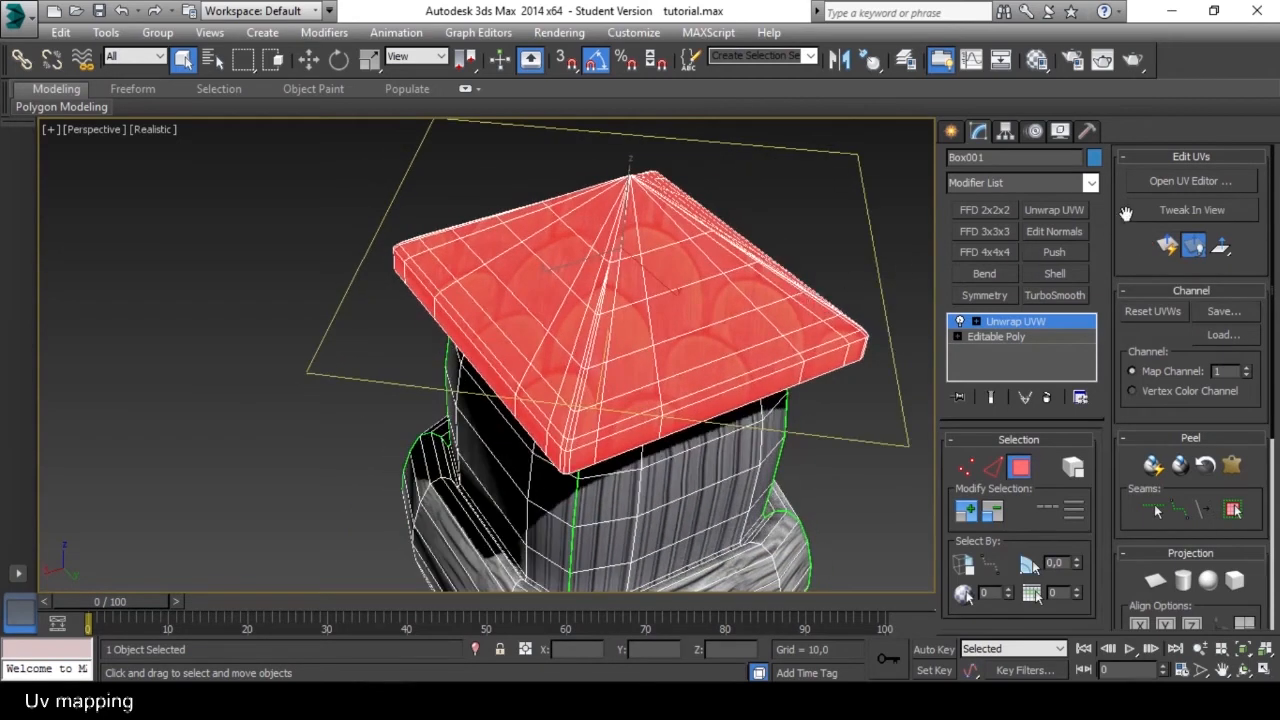
{"action": "left_click", "coordinate": [1186, 183]}
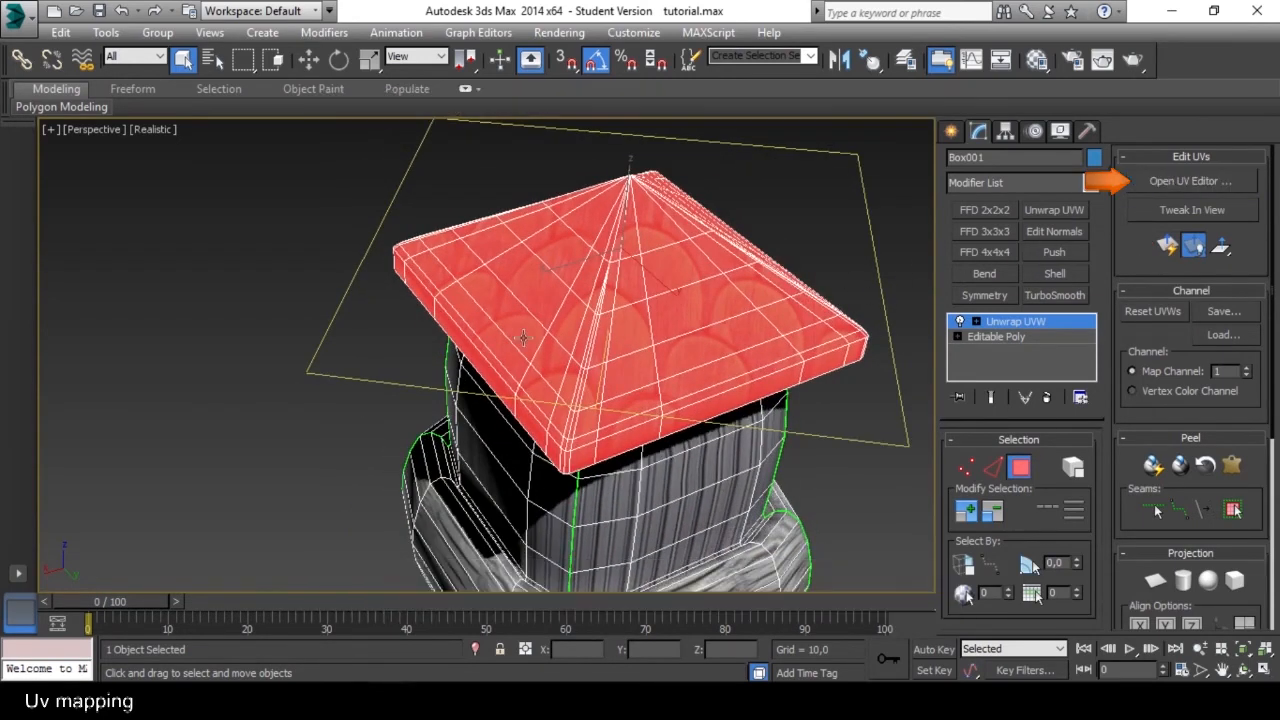
{"action": "left_click_drag", "start_coordinate": [0, 185], "coordinate": [257, 57]}
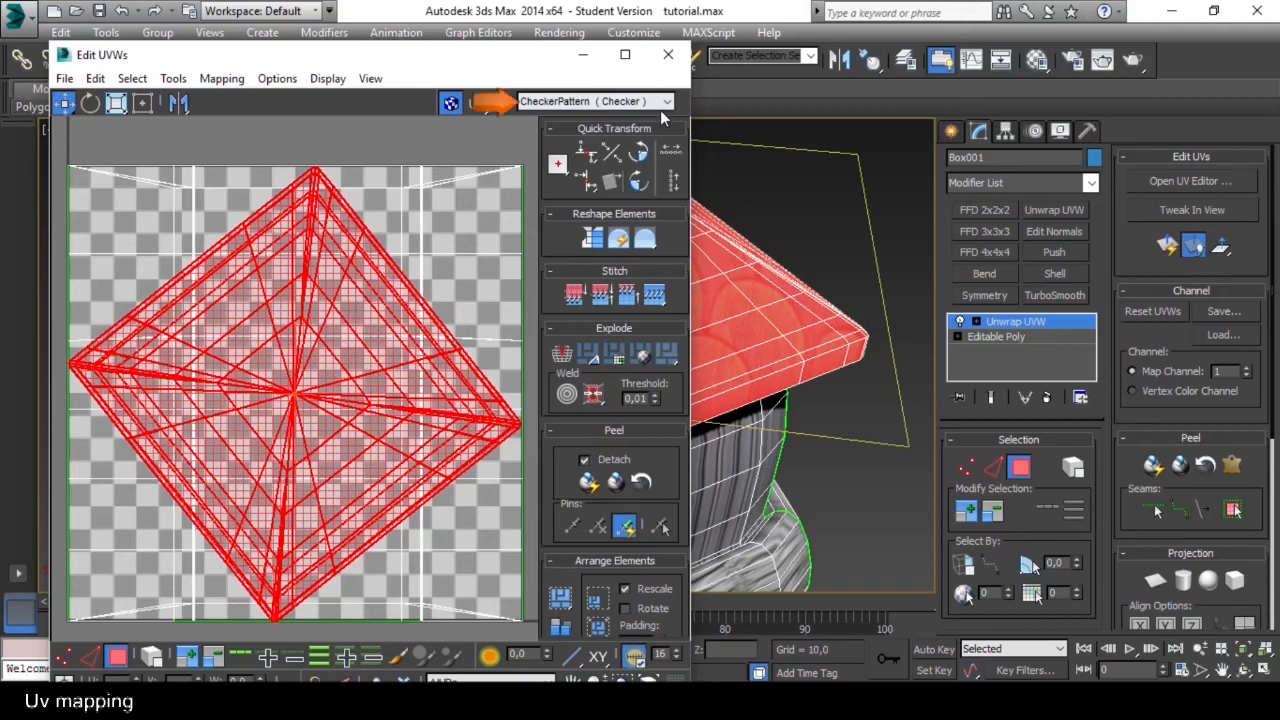
Display the RooftilesWood0076_2_S.jpg map behind the UVs and move the UV Editor window aside to uncover the roof.
{"action": "left_click", "coordinate": [664, 104]}
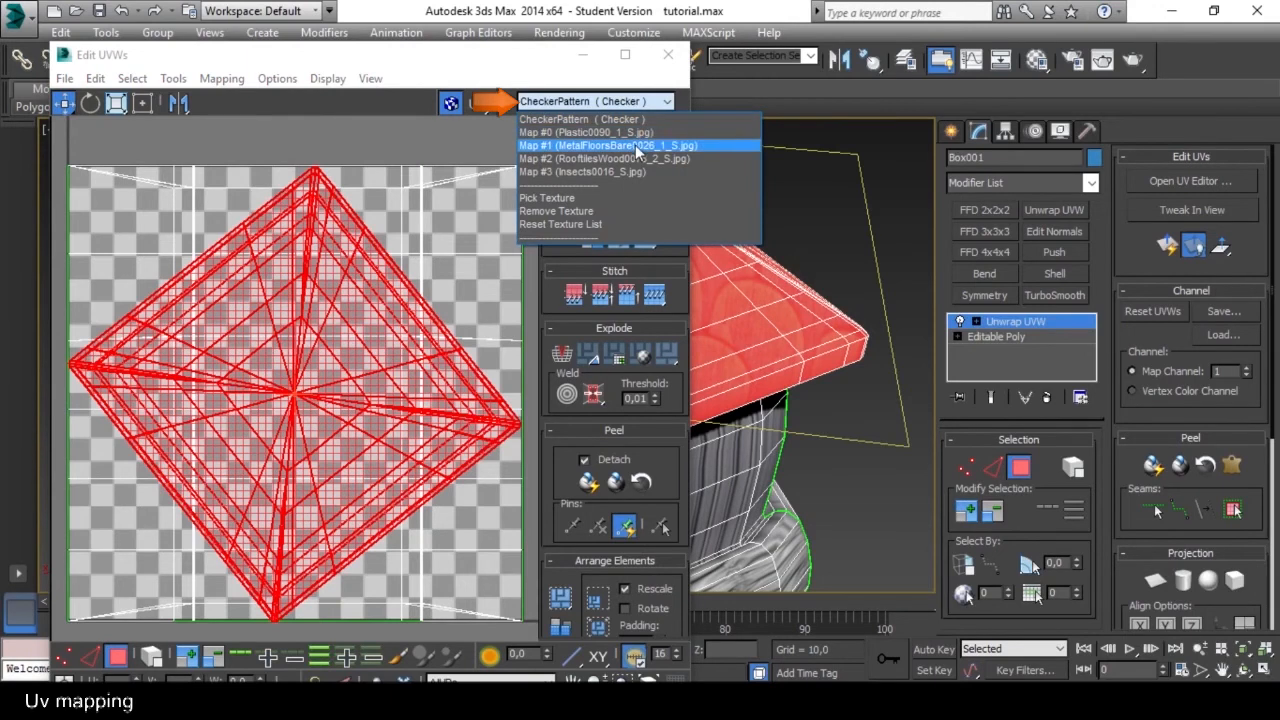
{"action": "left_click", "coordinate": [593, 160]}
{"action": "middle_click_drag", "start_coordinate": [405, 438], "coordinate": [383, 418]}
{"action": "middle_click_drag", "start_coordinate": [333, 361], "coordinate": [344, 366]}
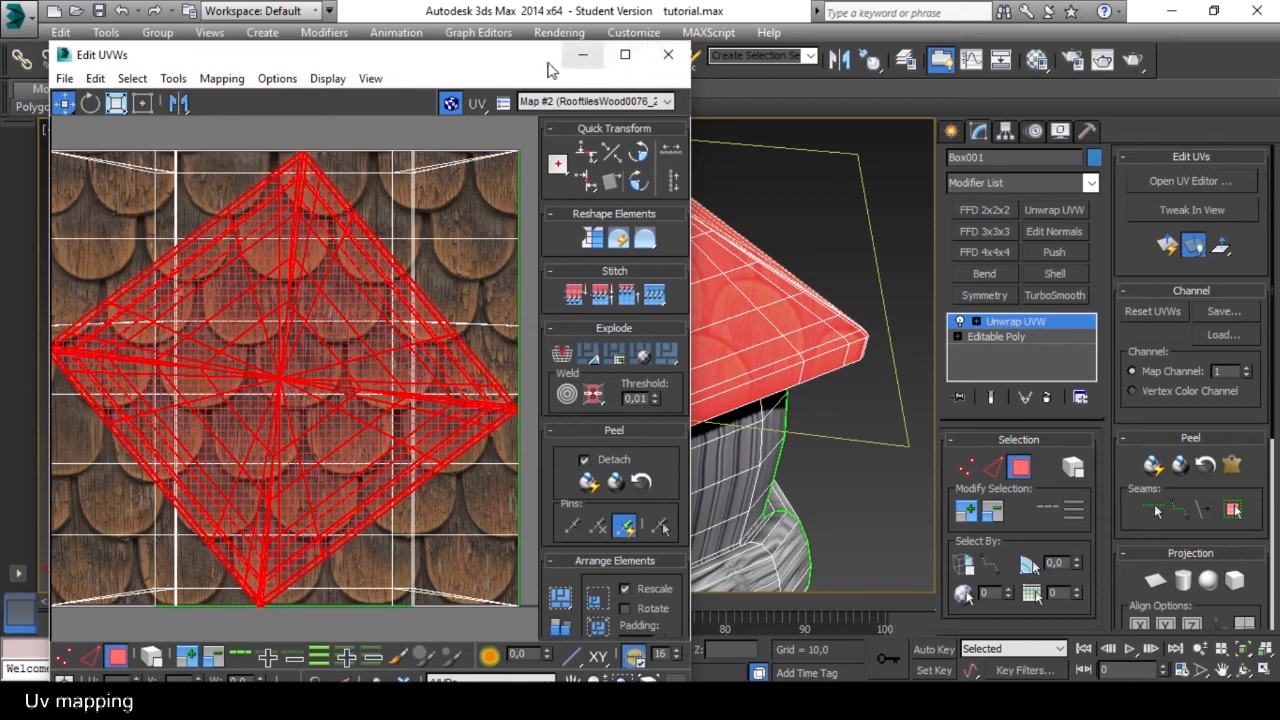
{"action": "left_click_drag", "start_coordinate": [502, 66], "coordinate": [186, 48]}
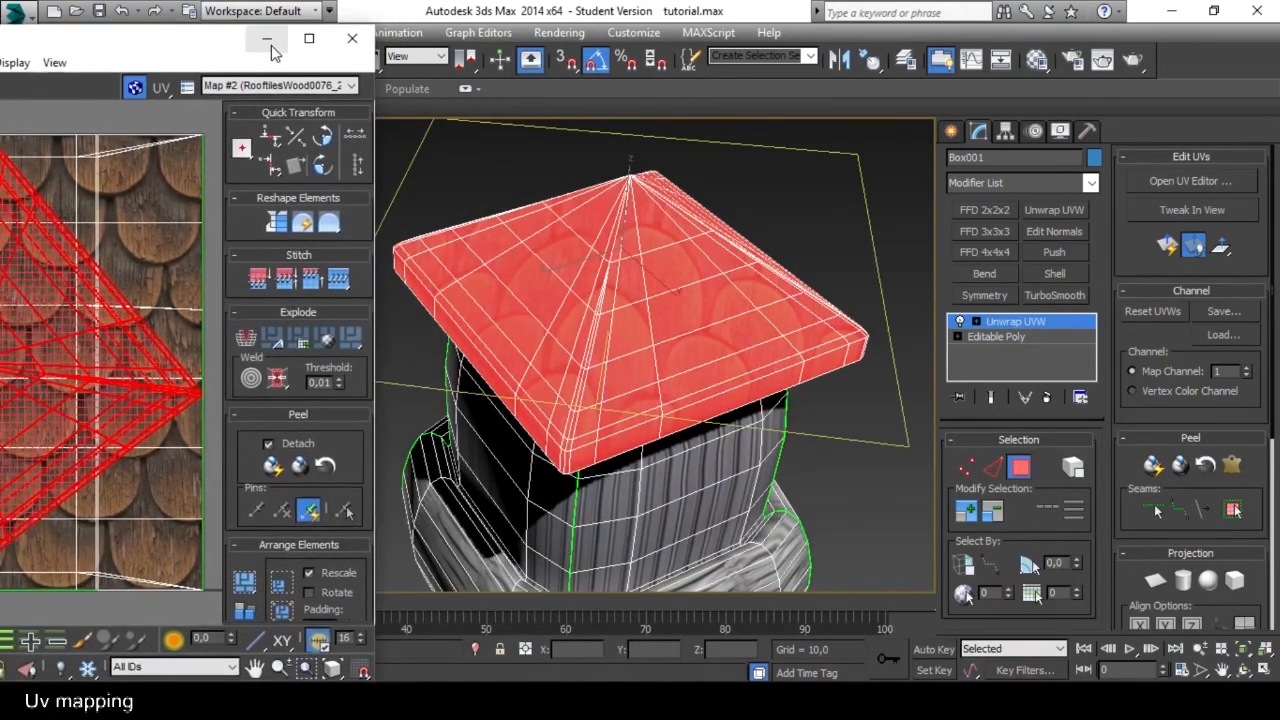
{"action": "left_click", "coordinate": [502, 177]}
{"action": "mouse_move", "coordinate": [697, 287]}
{"action": "middle_mouse_down", "text": "alt"}
{"action": "mouse_move", "coordinate": [748, 284]}
{"action": "mouse_move", "coordinate": [700, 328]}
{"action": "mouse_move", "coordinate": [666, 230]}
{"action": "mouse_move", "coordinate": [694, 312]}
{"action": "middle_mouse_up", "text": "alt"}
{"action": "scroll", "coordinate": [683, 280], "scroll_direction": "up", "scroll_amount": 5}
{"action": "scroll", "coordinate": [683, 280], "scroll_direction": "down", "scroll_amount": 5}
{"action": "left_click", "coordinate": [683, 282]}
{"action": "left_click", "coordinate": [684, 317], "text": "ctrl"}
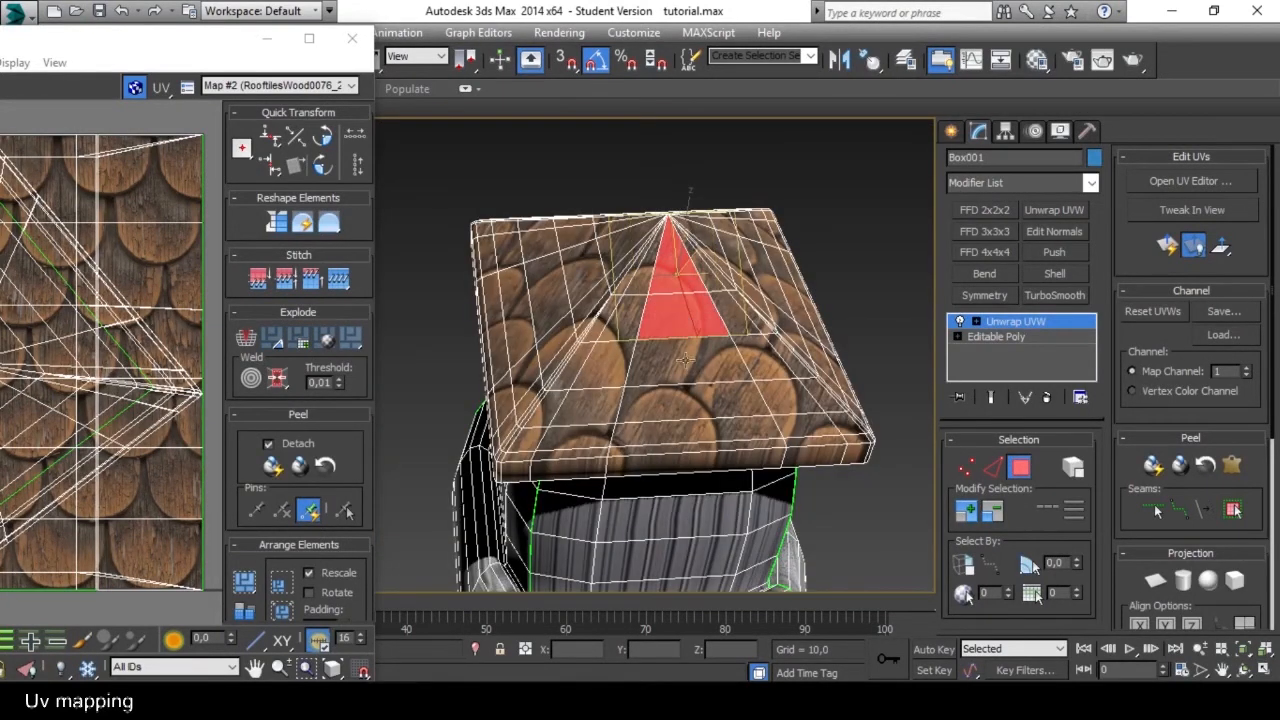
{"action": "left_click", "coordinate": [686, 361], "text": "ctrl"}
{"action": "left_click", "coordinate": [689, 412], "text": "ctrl"}
{"action": "middle_click_drag", "start_coordinate": [689, 412], "coordinate": [681, 371], "text": "alt"}
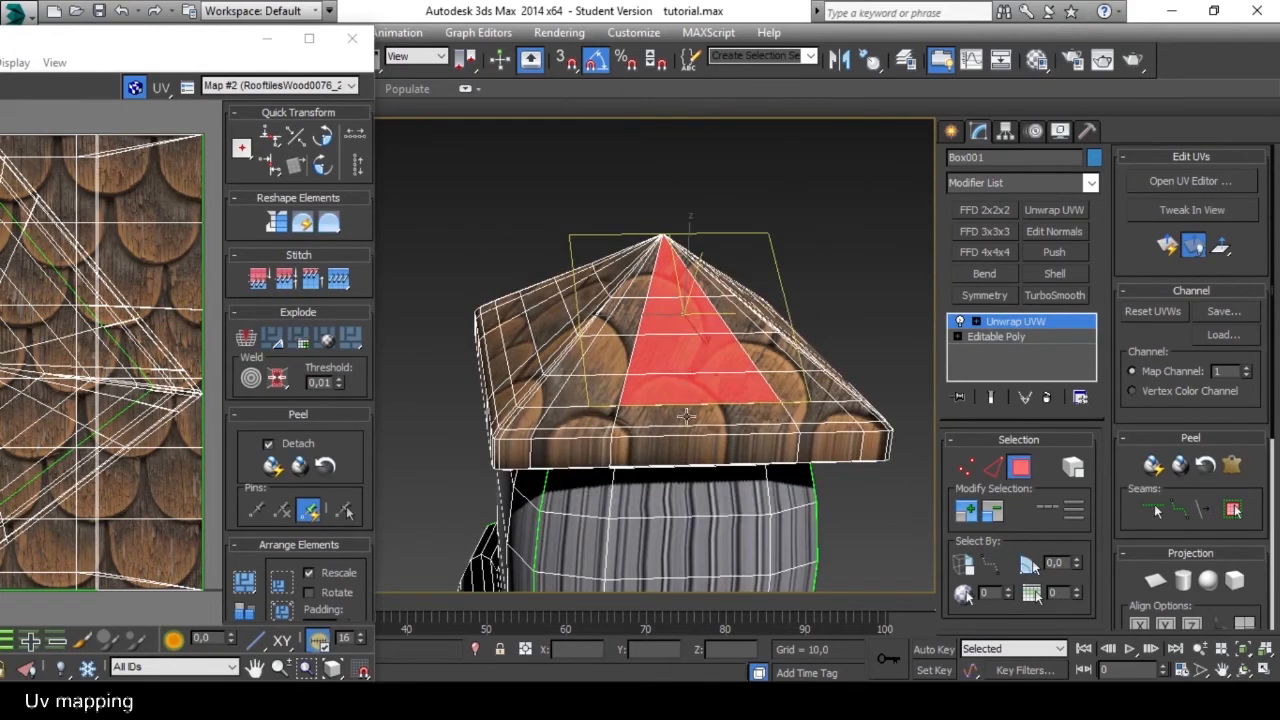
{"action": "left_click", "coordinate": [686, 416]}
{"action": "left_click", "coordinate": [686, 381]}
Select the middle column of polygons on one roof slope, from the tip down to the lower rim.
{"action": "left_click", "coordinate": [679, 363]}
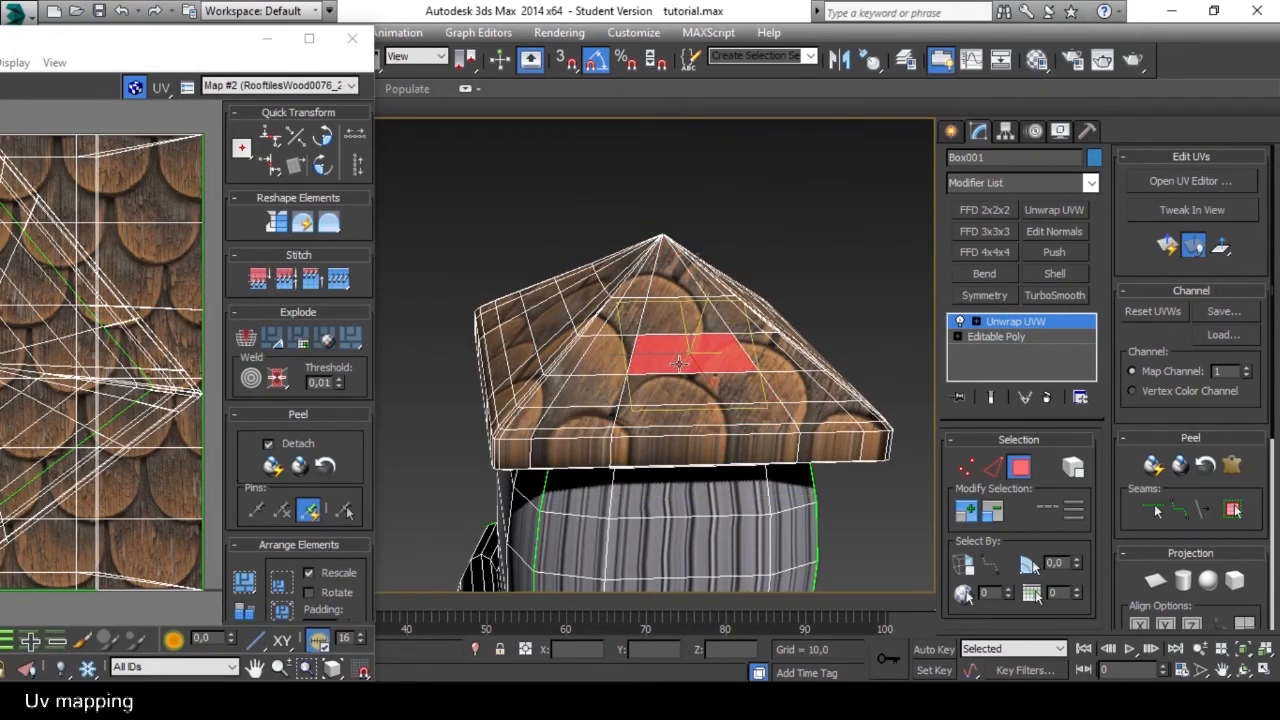
{"action": "left_click", "coordinate": [676, 318]}
{"action": "left_click", "coordinate": [668, 342], "text": "ctrl"}
{"action": "left_click", "coordinate": [676, 393], "text": "ctrl"}
{"action": "left_click", "coordinate": [678, 420], "text": "ctrl"}
{"action": "mouse_move", "coordinate": [679, 441]}
{"action": "middle_mouse_down", "text": "alt"}
{"action": "mouse_move", "coordinate": [690, 321]}
{"action": "mouse_move", "coordinate": [694, 445]}
{"action": "middle_mouse_up", "text": "alt"}
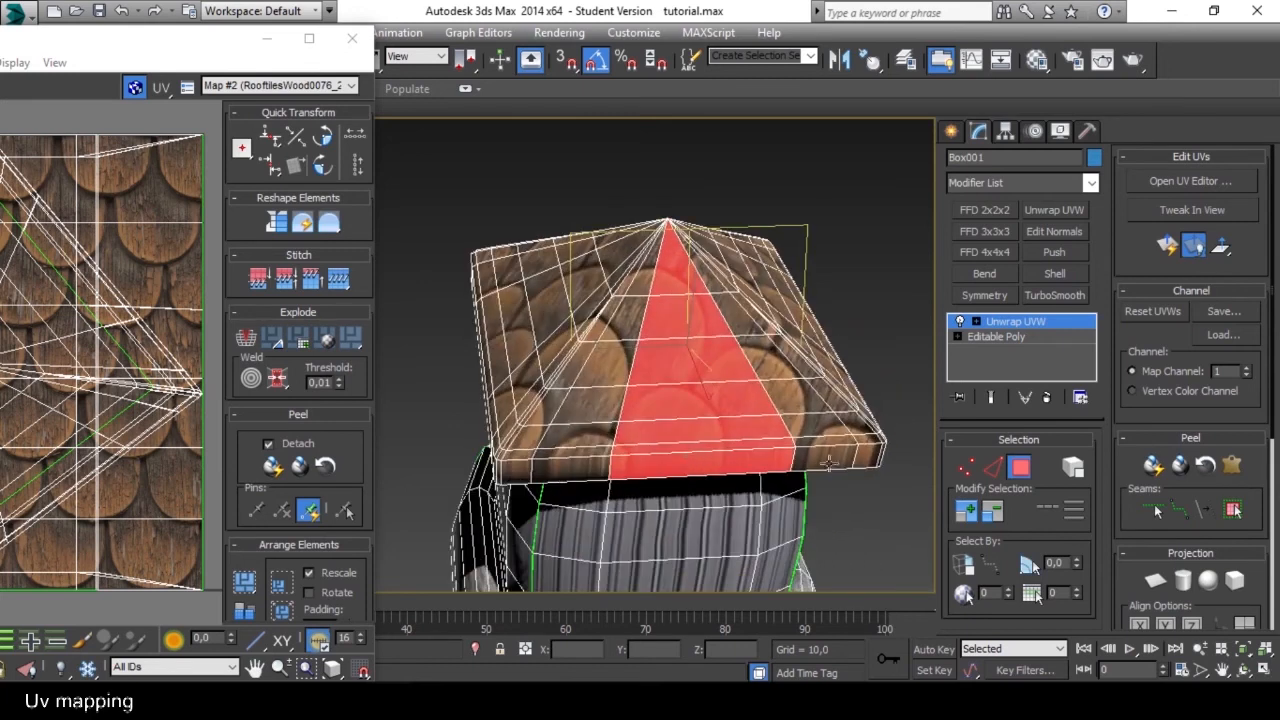
Grow the selected column sideways to cover the full width of the roof slope.
{"action": "left_click", "coordinate": [963, 514]}
{"action": "left_click", "coordinate": [960, 518]}
{"action": "middle_click_drag", "start_coordinate": [621, 436], "coordinate": [675, 396], "text": "alt"}
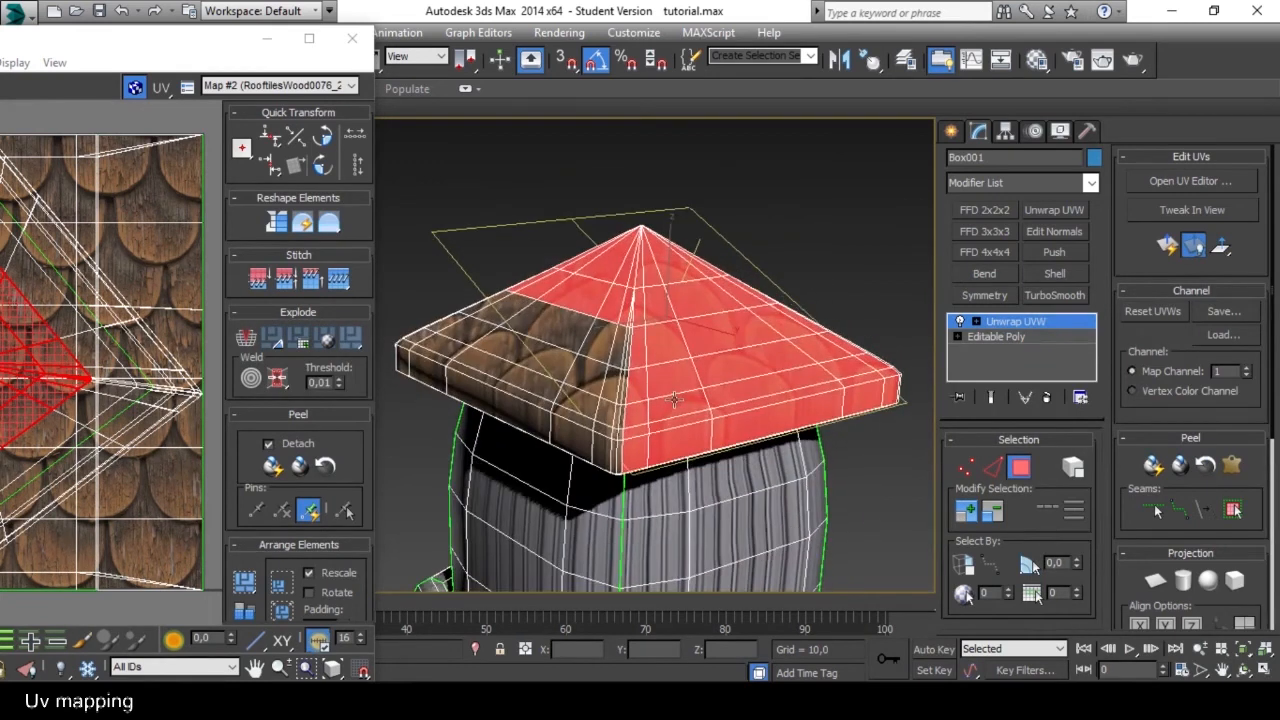
{"action": "left_click", "coordinate": [966, 512]}
Deselect the polygons that the grown selection covers on the neighbouring roof slopes, using selection windows.
{"action": "middle_click_drag", "start_coordinate": [642, 341], "coordinate": [608, 382], "text": "alt"}
{"action": "middle_click_drag", "start_coordinate": [567, 266], "coordinate": [549, 351], "text": "alt"}
{"action": "left_click_drag", "start_coordinate": [431, 241], "coordinate": [629, 487], "text": "alt"}
{"action": "left_click_drag", "start_coordinate": [508, 149], "coordinate": [765, 289], "text": "alt"}
{"action": "middle_click_drag", "start_coordinate": [818, 281], "coordinate": [648, 261], "text": "alt"}
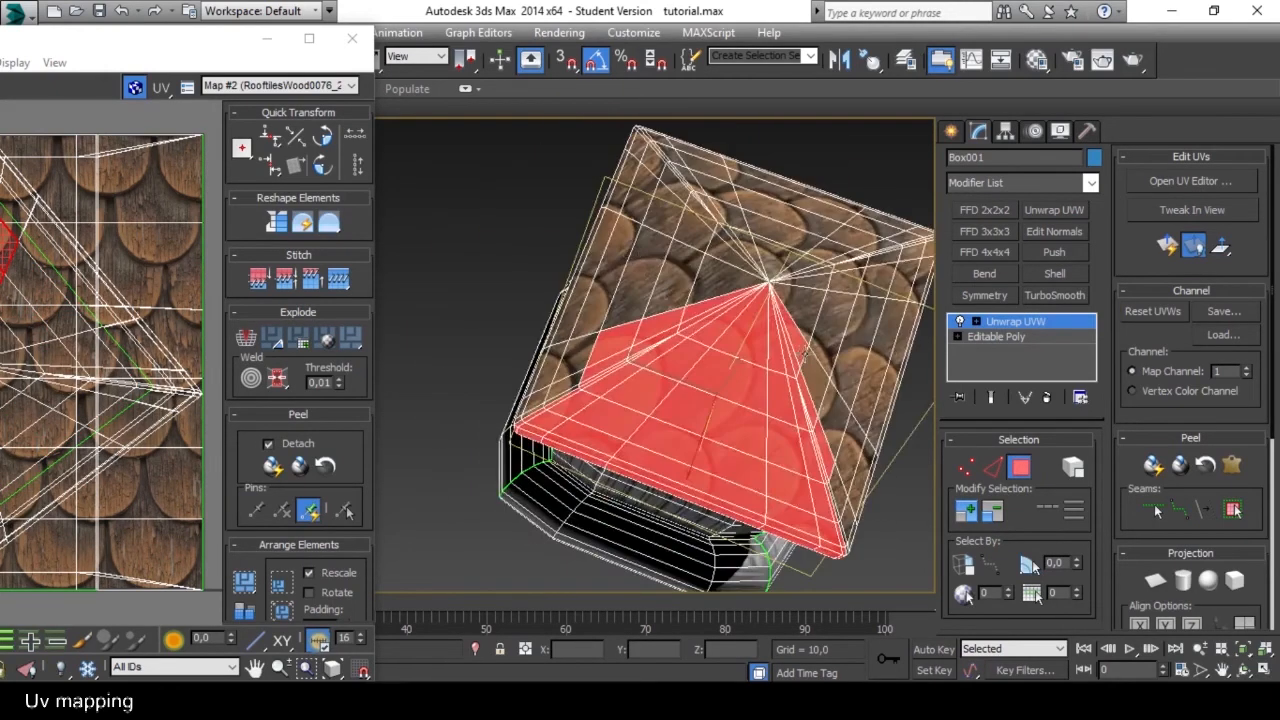
{"action": "middle_click_drag", "start_coordinate": [808, 354], "coordinate": [673, 313]}
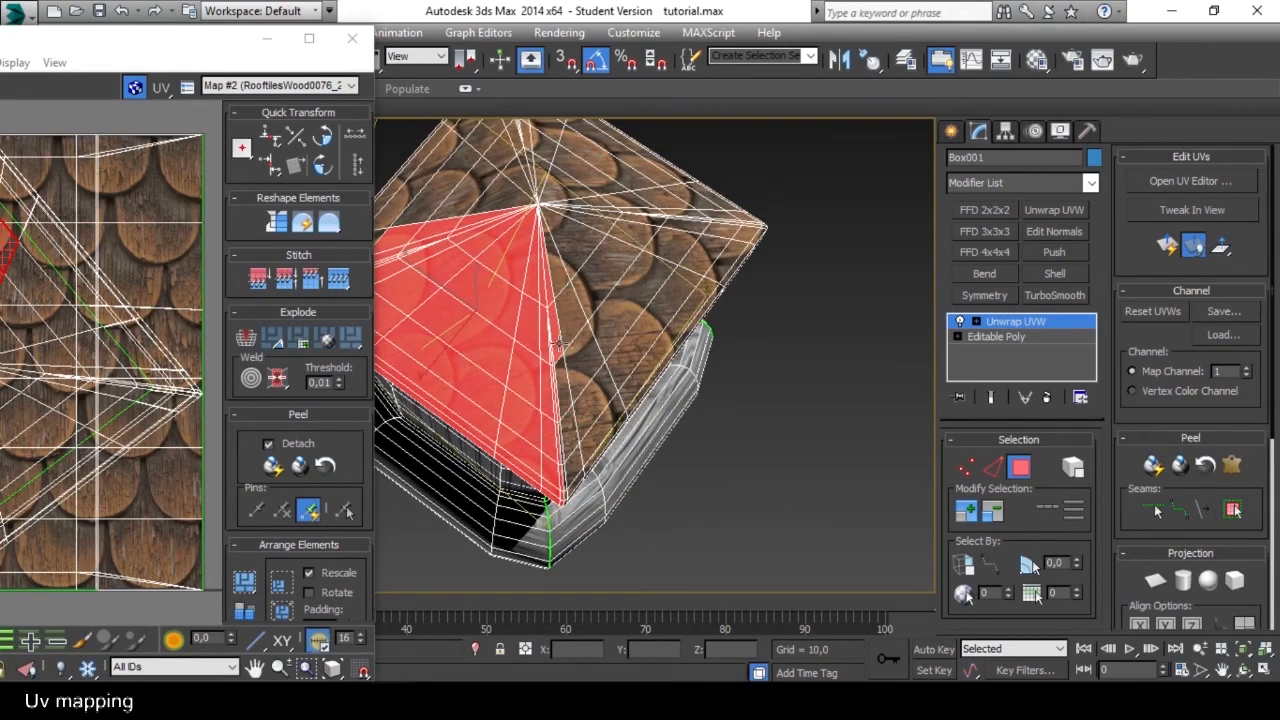
{"action": "middle_click_drag", "start_coordinate": [524, 270], "coordinate": [610, 318], "text": "alt"}
{"action": "middle_click_drag", "start_coordinate": [471, 379], "coordinate": [570, 361], "text": "alt"}
Deselect the narrow leftover polygons beyond the ridge next to the selected roof slope.
{"action": "scroll", "coordinate": [651, 387], "scroll_direction": "up", "scroll_amount": 10}
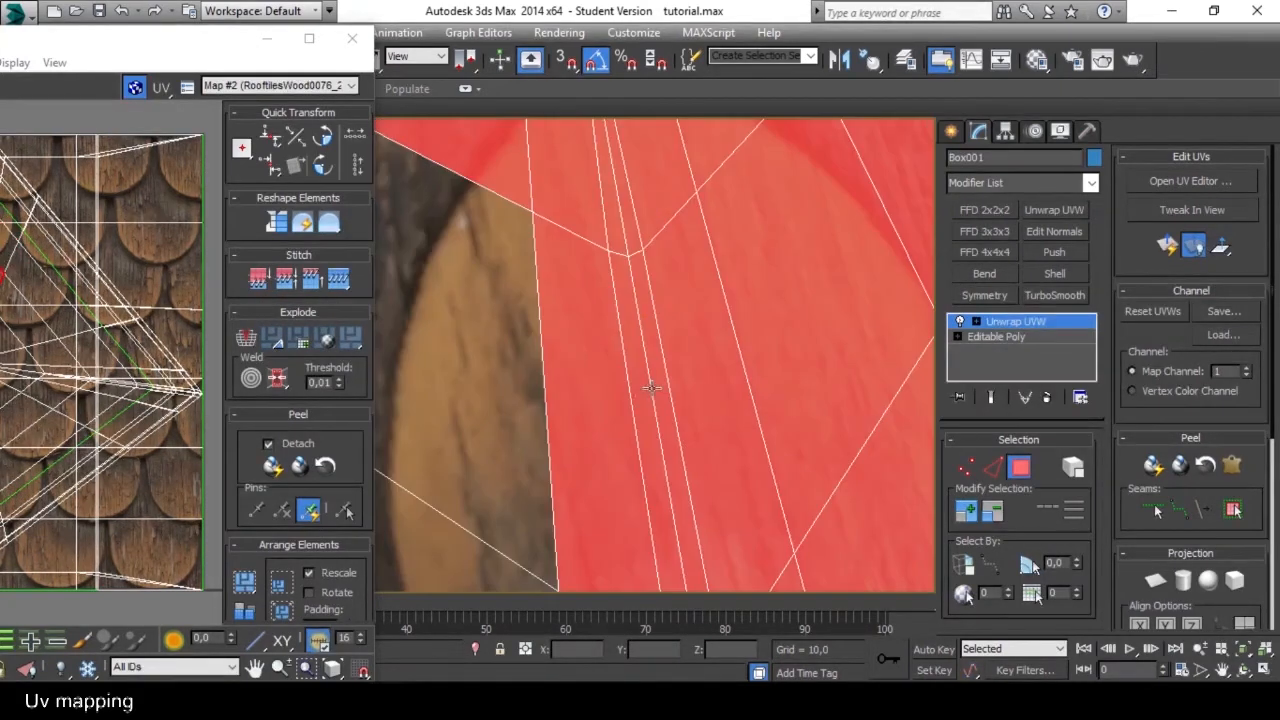
{"action": "left_click", "coordinate": [591, 412], "text": "alt"}
{"action": "scroll", "coordinate": [591, 412], "scroll_direction": "down", "scroll_amount": 10}
{"action": "middle_click_drag", "start_coordinate": [591, 412], "coordinate": [589, 373], "text": "alt"}
{"action": "scroll", "coordinate": [589, 351], "scroll_direction": "up", "scroll_amount": 10}
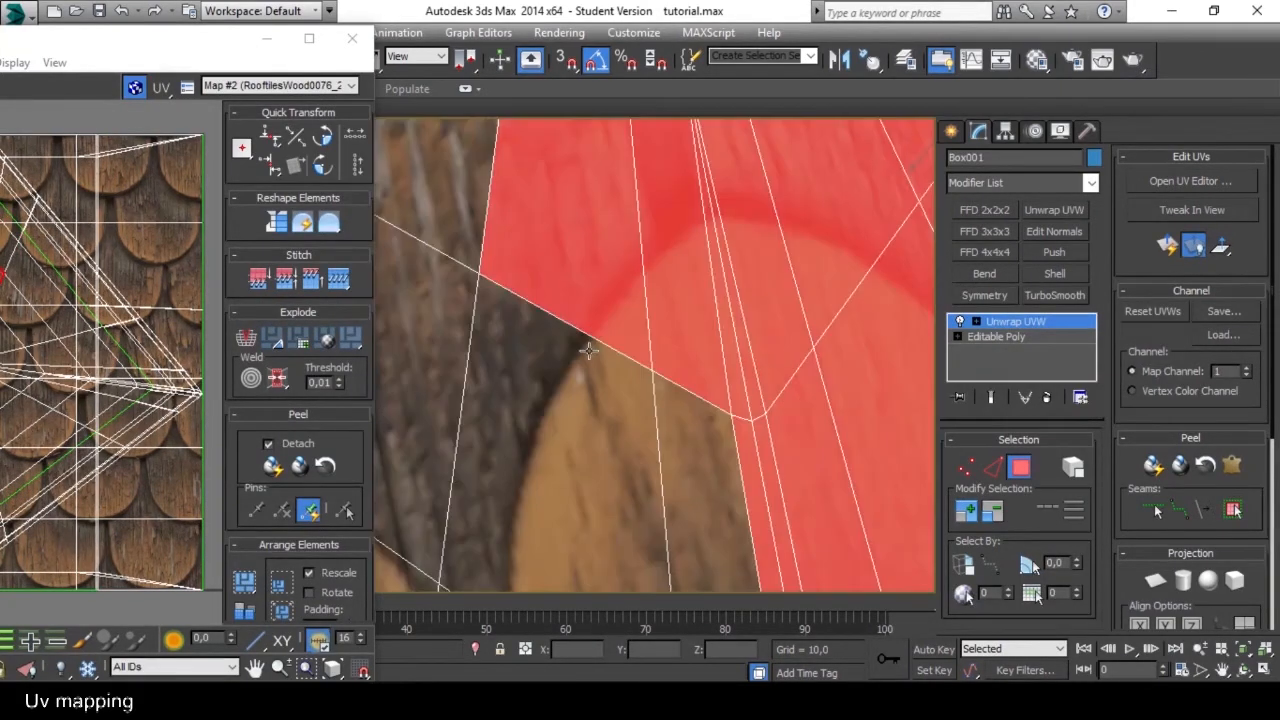
{"action": "left_click", "coordinate": [704, 372], "text": "alt"}
{"action": "left_click", "coordinate": [645, 340], "text": "alt"}
{"action": "scroll", "coordinate": [645, 340], "scroll_direction": "down", "scroll_amount": 10}
{"action": "middle_click_drag", "start_coordinate": [645, 340], "coordinate": [757, 289], "text": "alt"}
Check both ridges of the selected slope up close and remove remaining stray polygons from the selection.
{"action": "scroll", "coordinate": [742, 280], "scroll_direction": "up", "scroll_amount": 10}
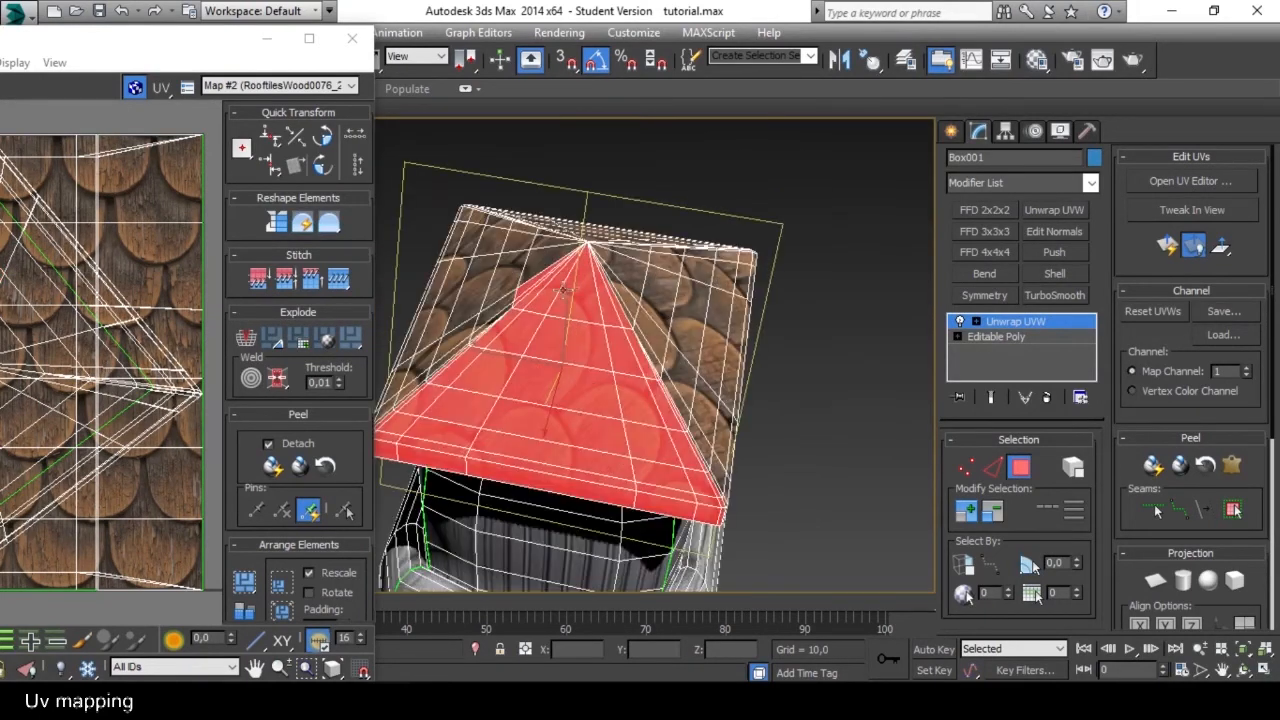
{"action": "scroll", "coordinate": [427, 275], "scroll_direction": "down", "scroll_amount": 10}
{"action": "middle_click_drag", "start_coordinate": [427, 275], "coordinate": [372, 332], "text": "alt"}
{"action": "scroll", "coordinate": [461, 349], "scroll_direction": "up", "scroll_amount": 10}
{"action": "scroll", "coordinate": [557, 349], "scroll_direction": "down", "scroll_amount": 10}
{"action": "scroll", "coordinate": [729, 333], "scroll_direction": "up", "scroll_amount": 8}
{"action": "scroll", "coordinate": [612, 383], "scroll_direction": "down", "scroll_amount": 8}
{"action": "scroll", "coordinate": [603, 329], "scroll_direction": "up", "scroll_amount": 8}
{"action": "middle_click_drag", "start_coordinate": [612, 383], "coordinate": [596, 308]}
{"action": "scroll", "coordinate": [603, 329], "scroll_direction": "down", "scroll_amount": 8}
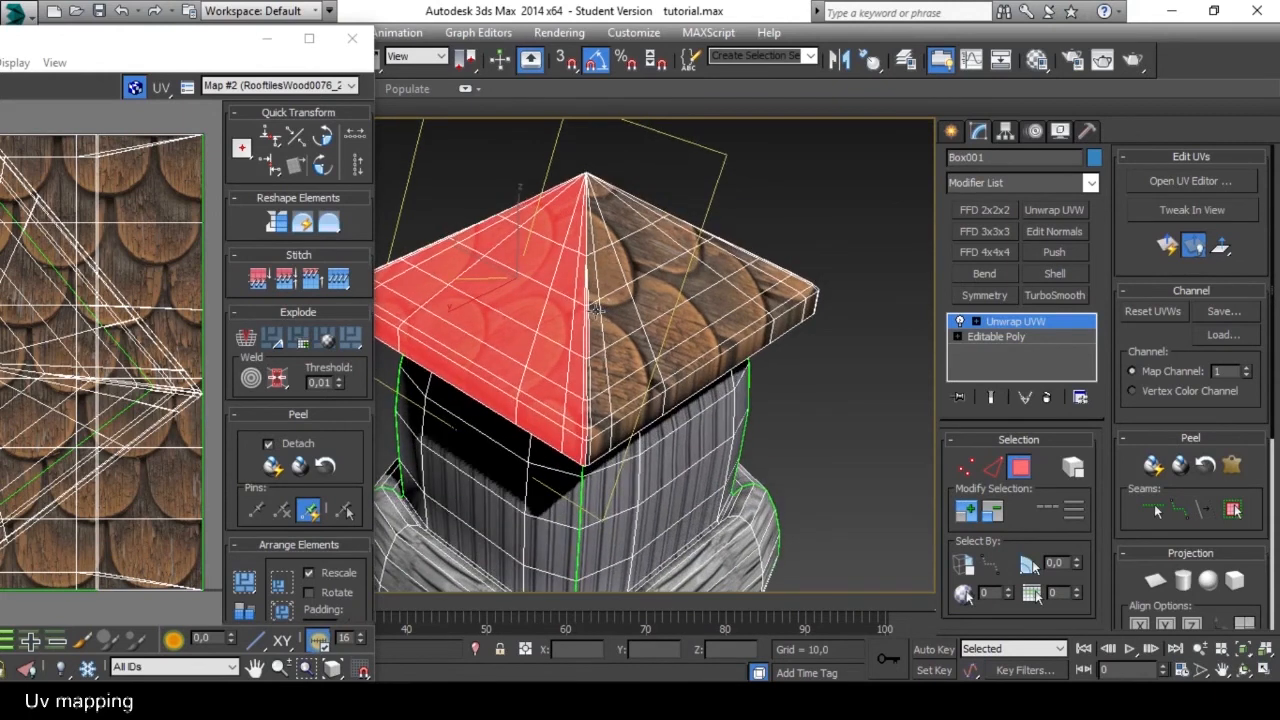
Check the ridges and eave of the selected roof slope, and apply a quick planar map to its polygons.
{"action": "scroll", "coordinate": [596, 310], "scroll_direction": "up", "scroll_amount": 8}
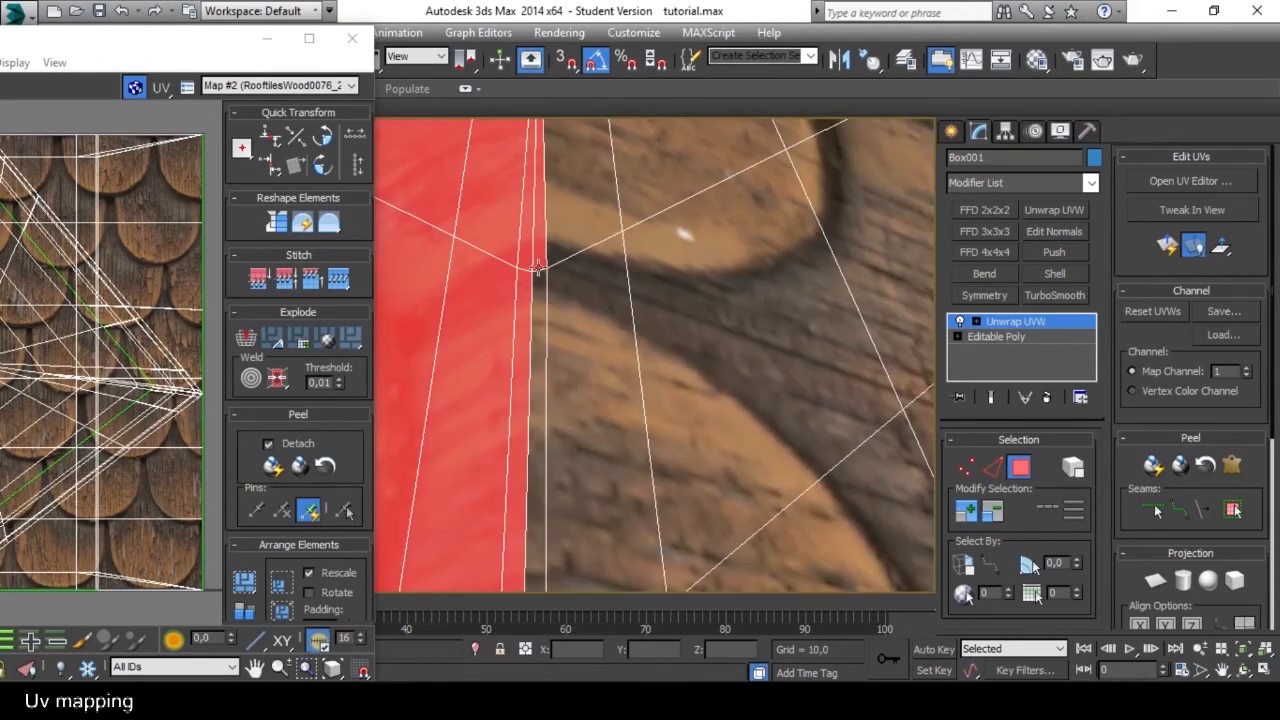
{"action": "scroll", "coordinate": [542, 284], "scroll_direction": "down", "scroll_amount": 8}
{"action": "scroll", "coordinate": [544, 296], "scroll_direction": "up", "scroll_amount": 3}
{"action": "scroll", "coordinate": [549, 307], "scroll_direction": "up", "scroll_amount": 8}
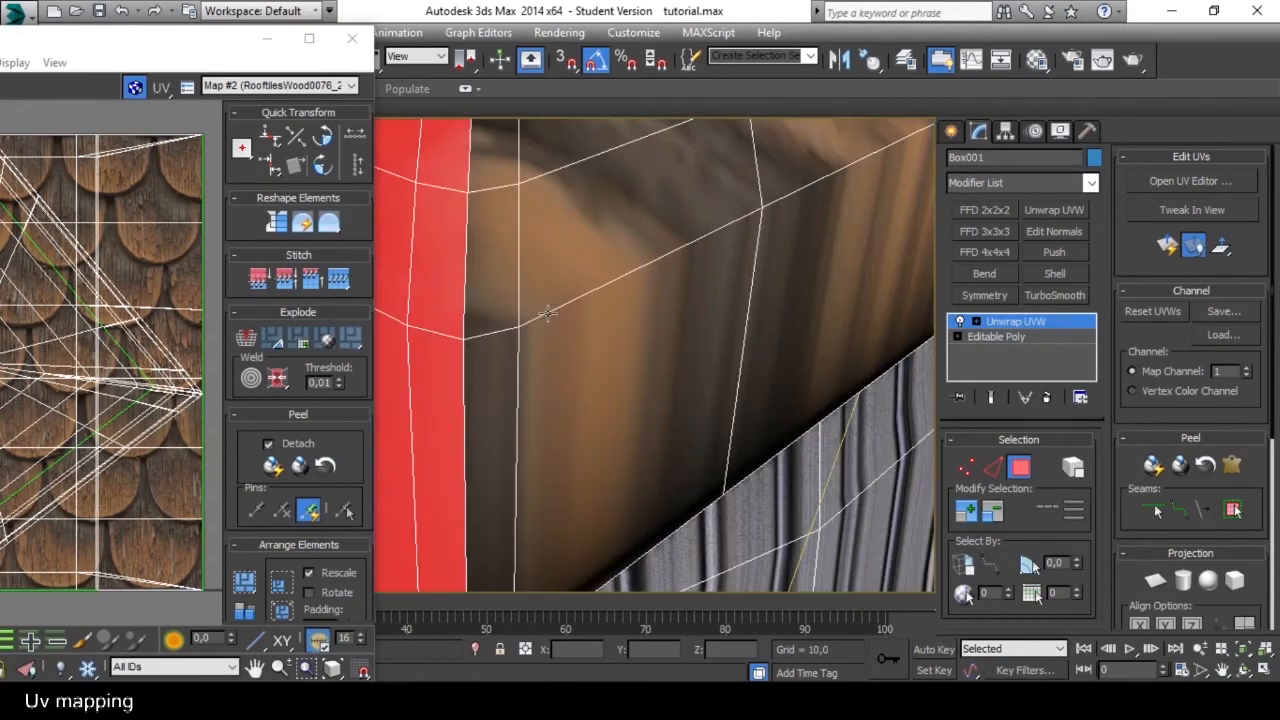
{"action": "scroll", "coordinate": [549, 305], "scroll_direction": "down", "scroll_amount": 11}
{"action": "middle_click_drag", "start_coordinate": [549, 303], "coordinate": [659, 349], "text": "alt"}
{"action": "scroll", "coordinate": [548, 299], "scroll_direction": "up", "scroll_amount": 3}
{"action": "mouse_move", "coordinate": [634, 307]}
{"action": "middle_mouse_down", "text": "alt"}
{"action": "mouse_move", "coordinate": [654, 374]}
{"action": "mouse_move", "coordinate": [638, 313]}
{"action": "middle_mouse_up", "text": "alt"}
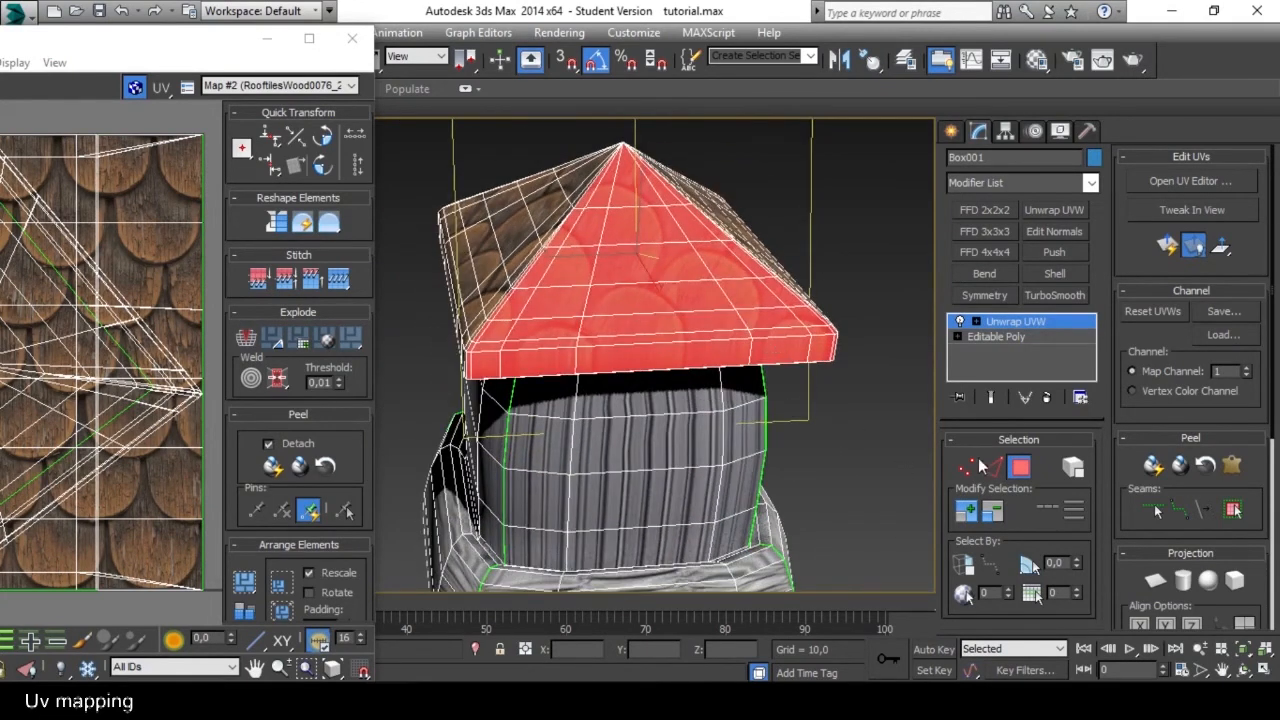
{"action": "left_click", "coordinate": [1166, 247]}
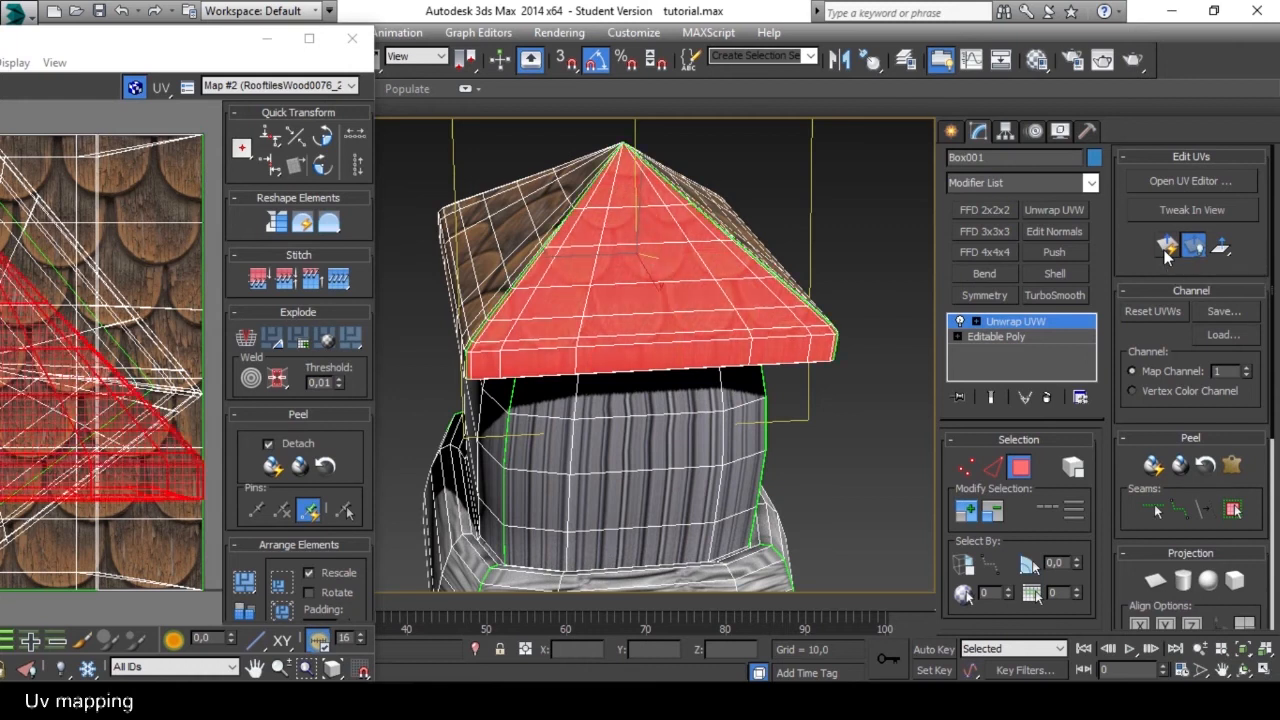
Clear the polygon selection and turn on selection by UV element in the UV editor.
{"action": "middle_click_drag", "start_coordinate": [381, 364], "coordinate": [397, 421], "text": "alt"}
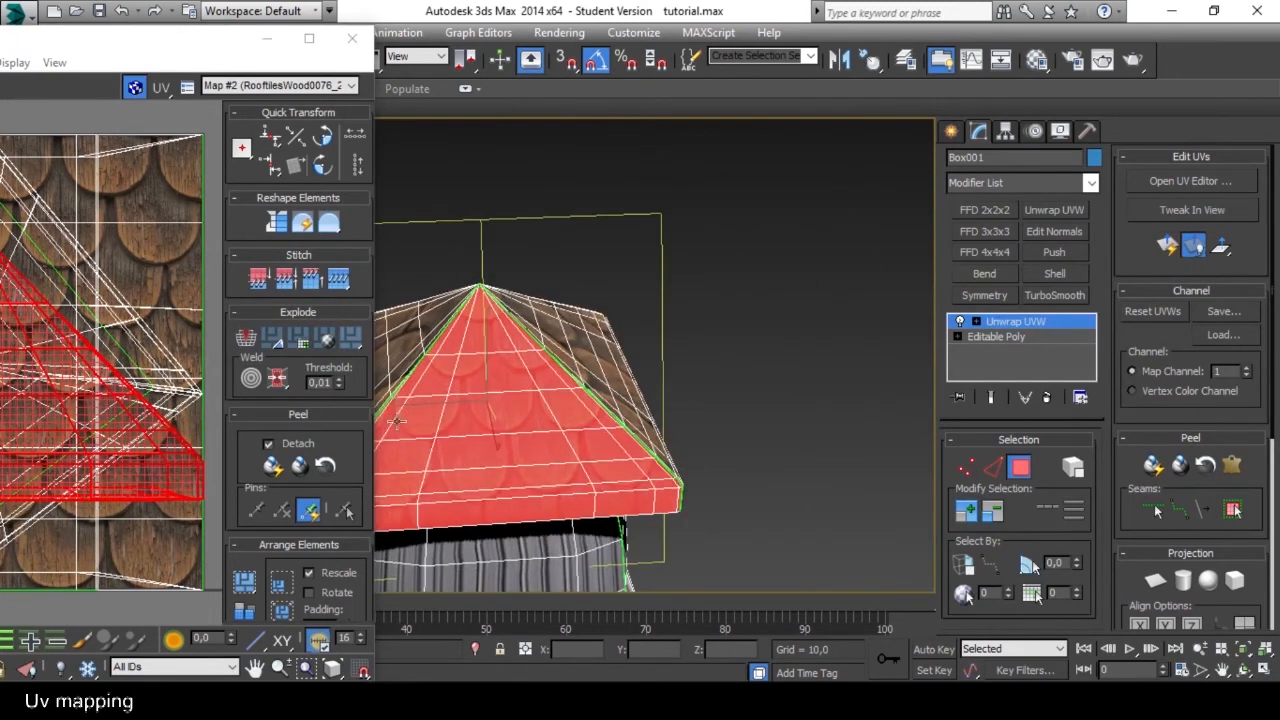
{"action": "left_click", "coordinate": [672, 392]}
{"action": "middle_click_drag", "start_coordinate": [672, 392], "coordinate": [386, 416], "text": "alt"}
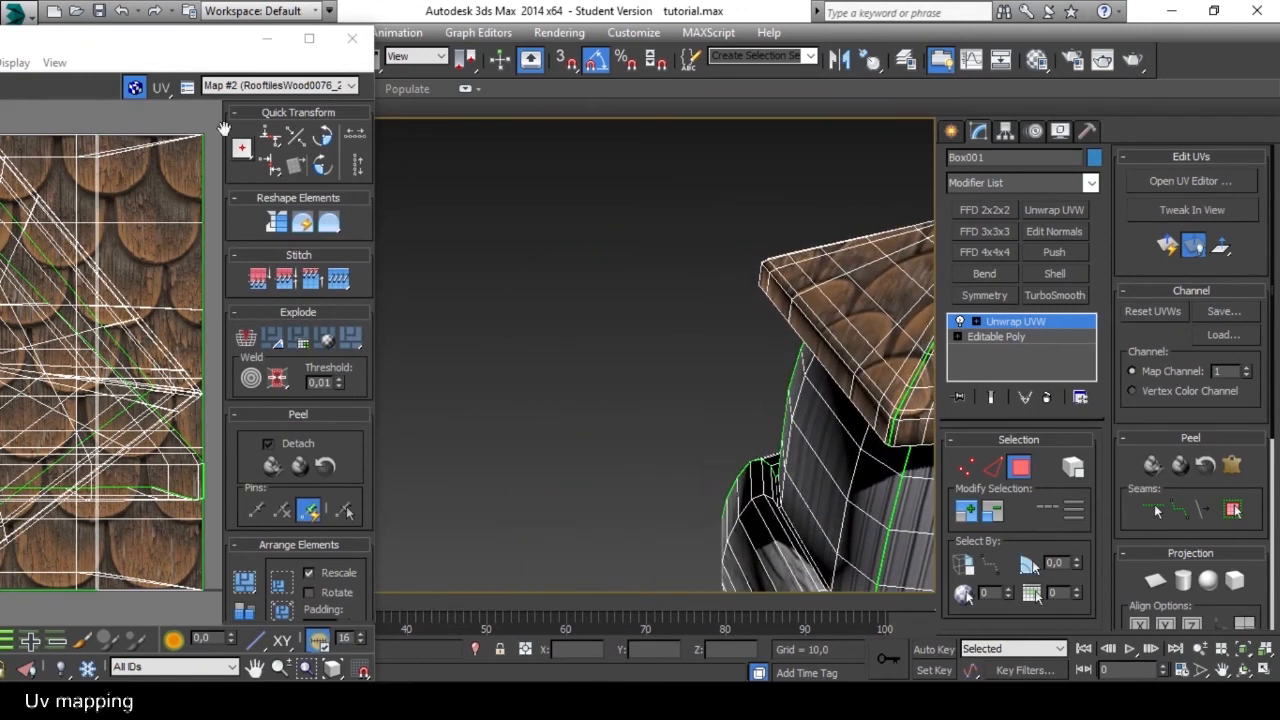
{"action": "left_click_drag", "start_coordinate": [157, 40], "coordinate": [585, 35]}
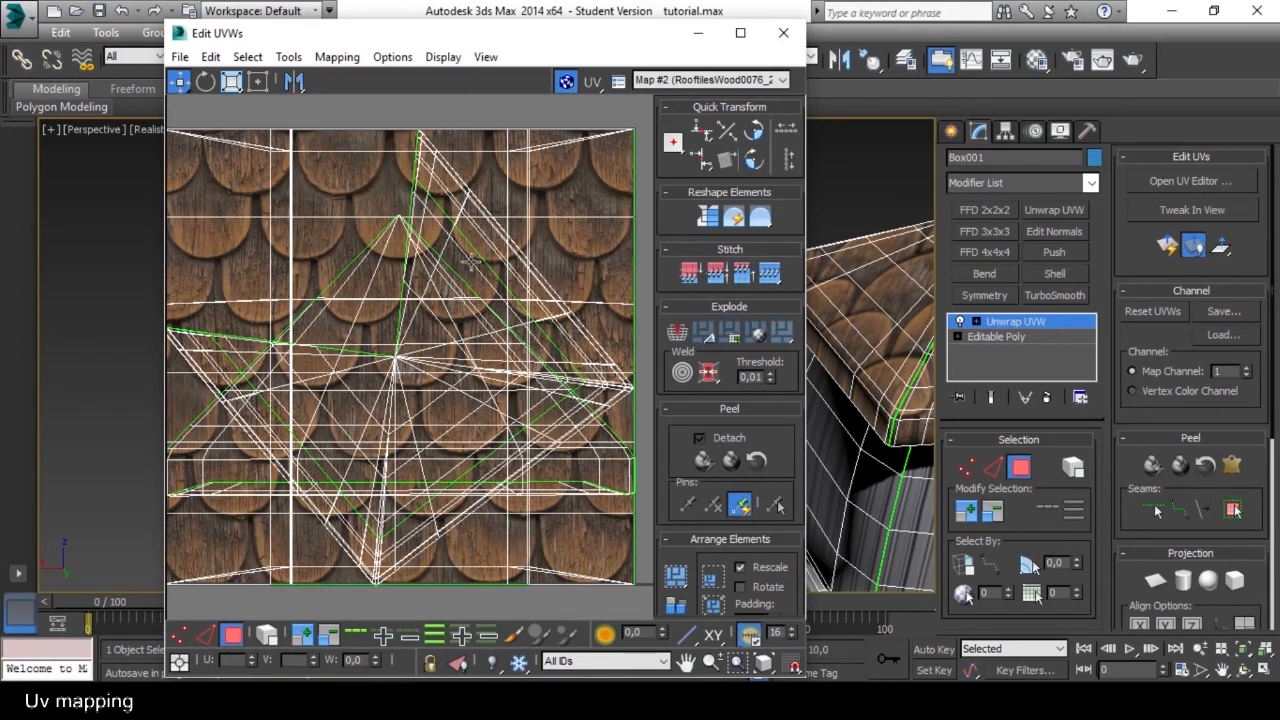
{"action": "left_click", "coordinate": [268, 636]}
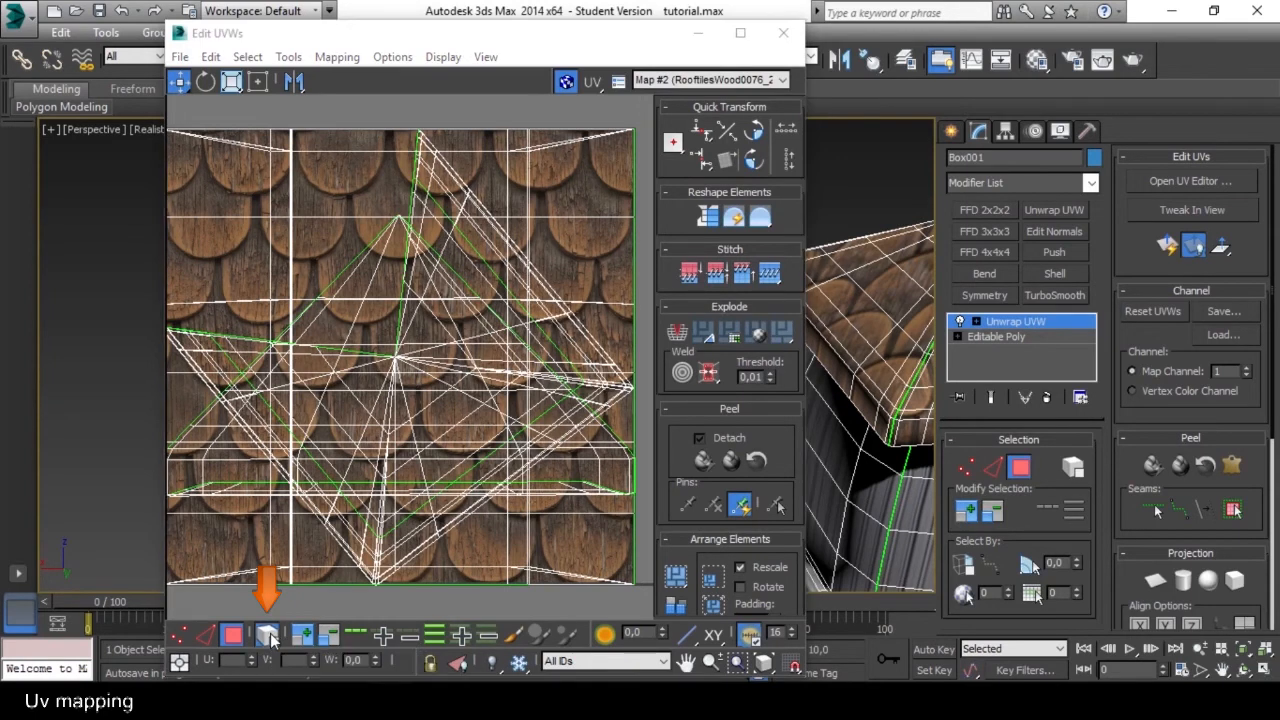
Move the overlapping rectangular UV shells one by one off the shingle texture tile to the empty area left of it.
{"action": "left_click", "coordinate": [369, 316]}
{"action": "scroll", "coordinate": [369, 316], "scroll_direction": "down", "scroll_amount": 3}
{"action": "middle_click_drag", "start_coordinate": [371, 309], "coordinate": [456, 240]}
{"action": "left_click_drag", "start_coordinate": [456, 240], "coordinate": [197, 337]}
{"action": "left_click", "coordinate": [441, 270]}
{"action": "left_click_drag", "start_coordinate": [460, 238], "coordinate": [243, 280]}
{"action": "left_click_drag", "start_coordinate": [303, 241], "coordinate": [215, 317]}
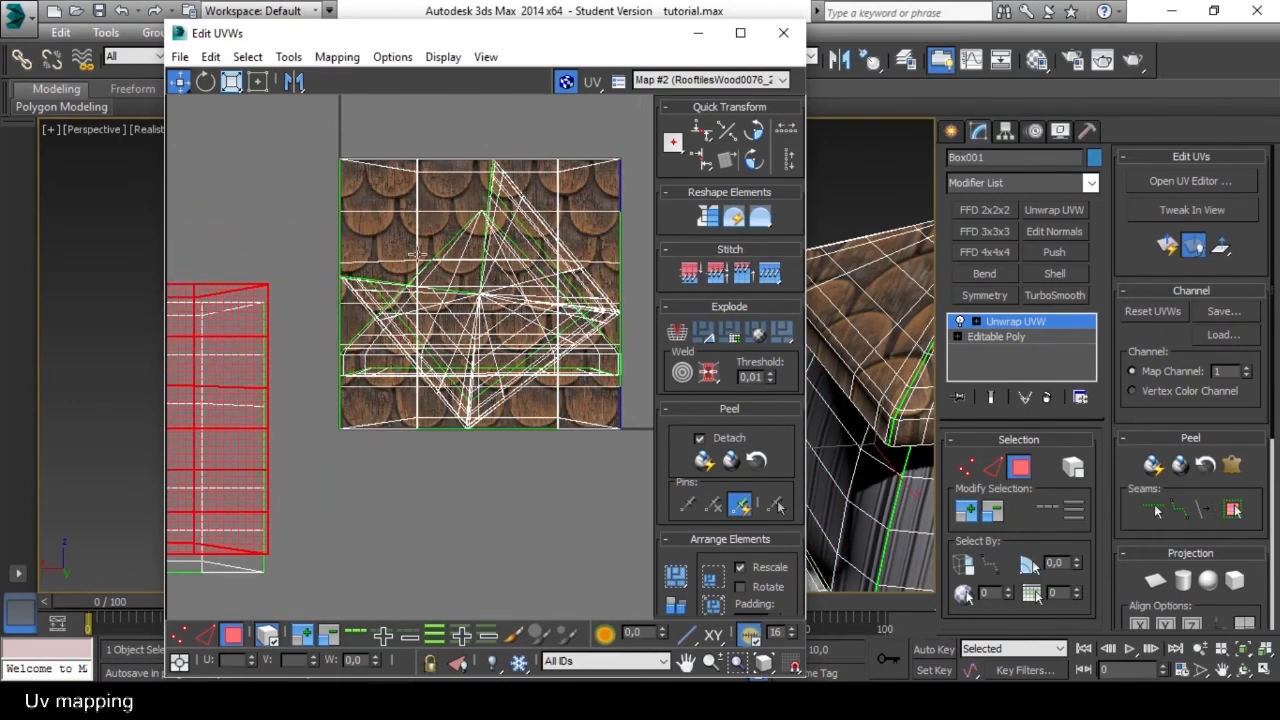
{"action": "left_click", "coordinate": [457, 268]}
{"action": "left_click_drag", "start_coordinate": [469, 227], "coordinate": [181, 331]}
{"action": "left_click_drag", "start_coordinate": [312, 287], "coordinate": [246, 315]}
{"action": "left_click", "coordinate": [467, 255]}
{"action": "left_click_drag", "start_coordinate": [440, 232], "coordinate": [205, 310]}
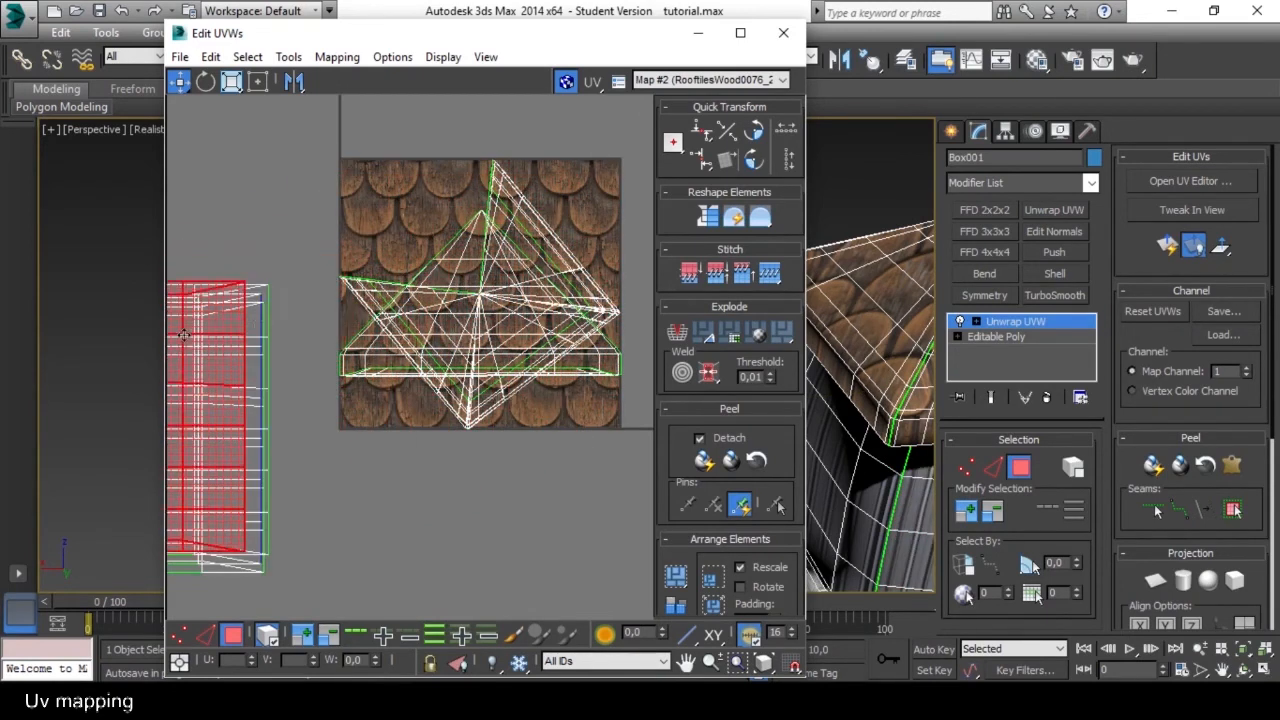
Separate the triangular slope shell from the star-shaped roof shell by moving it right of the tile and the star-shaped one below.
{"action": "left_click", "coordinate": [457, 262]}
{"action": "middle_click_drag", "start_coordinate": [491, 268], "coordinate": [385, 235]}
{"action": "left_click_drag", "start_coordinate": [385, 235], "coordinate": [592, 228]}
{"action": "left_click_drag", "start_coordinate": [545, 313], "coordinate": [640, 255]}
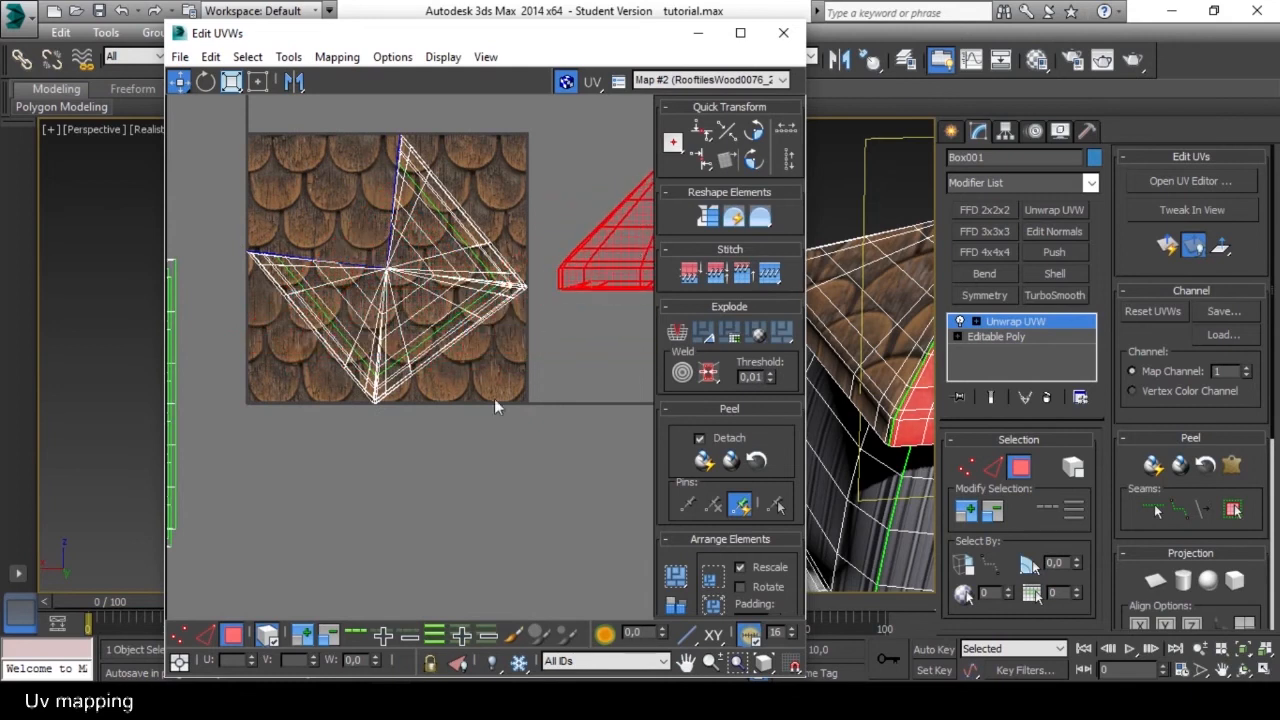
{"action": "left_click", "coordinate": [422, 252]}
{"action": "left_click_drag", "start_coordinate": [422, 252], "coordinate": [399, 588]}
Place the triangular slope shell back over the shingle texture tile and narrow the UV editor window.
{"action": "left_click", "coordinate": [605, 267]}
{"action": "left_click_drag", "start_coordinate": [604, 239], "coordinate": [316, 277]}
{"action": "left_click_drag", "start_coordinate": [315, 273], "coordinate": [314, 278]}
{"action": "left_click", "coordinate": [579, 307]}
{"action": "middle_click_drag", "start_coordinate": [577, 318], "coordinate": [515, 318]}
{"action": "left_click_drag", "start_coordinate": [801, 252], "coordinate": [660, 257]}
{"action": "middle_click_drag", "start_coordinate": [505, 300], "coordinate": [497, 341]}
{"action": "middle_click_drag", "start_coordinate": [383, 292], "coordinate": [390, 292]}
{"action": "left_click", "coordinate": [347, 281]}
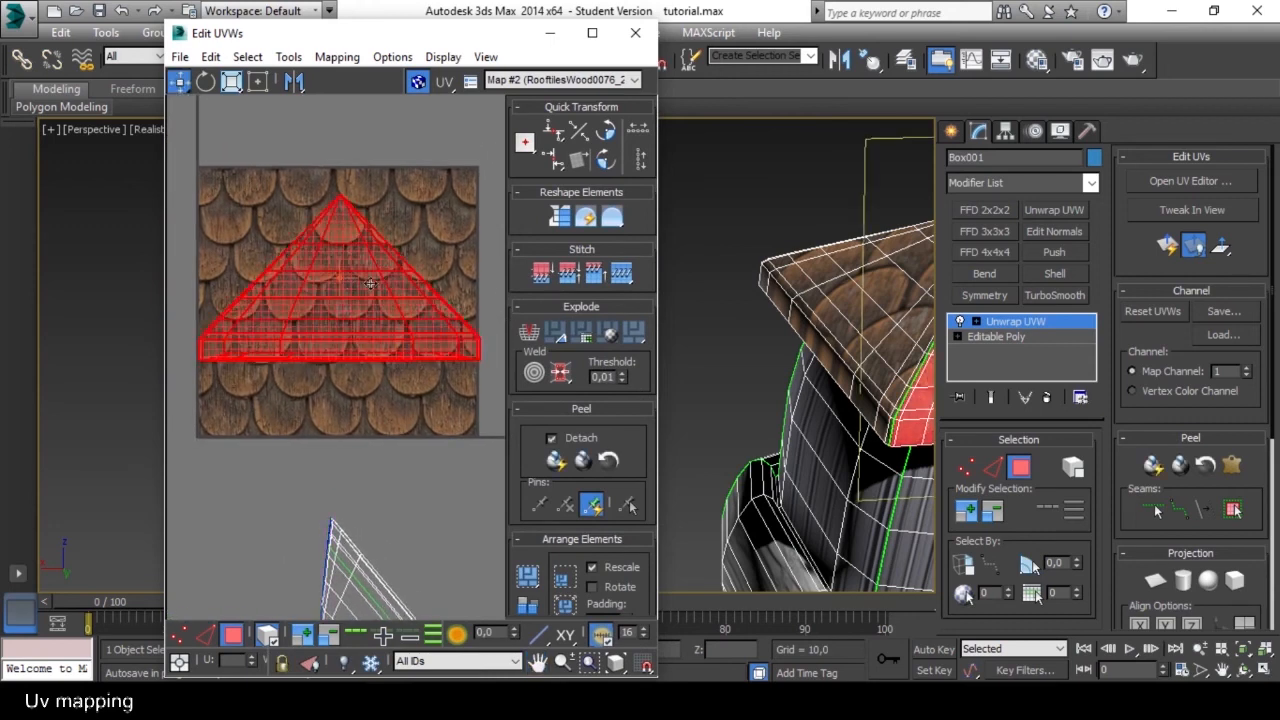
Uncover the roof in the viewport and turn off the red shading of selected faces to examine the slope's shingles.
{"action": "middle_click_drag", "start_coordinate": [861, 297], "coordinate": [792, 307], "text": "alt"}
{"action": "left_click_drag", "start_coordinate": [411, 41], "coordinate": [316, 43]}
{"action": "middle_click_drag", "start_coordinate": [761, 295], "coordinate": [704, 267]}
{"action": "key", "text": "F2"}
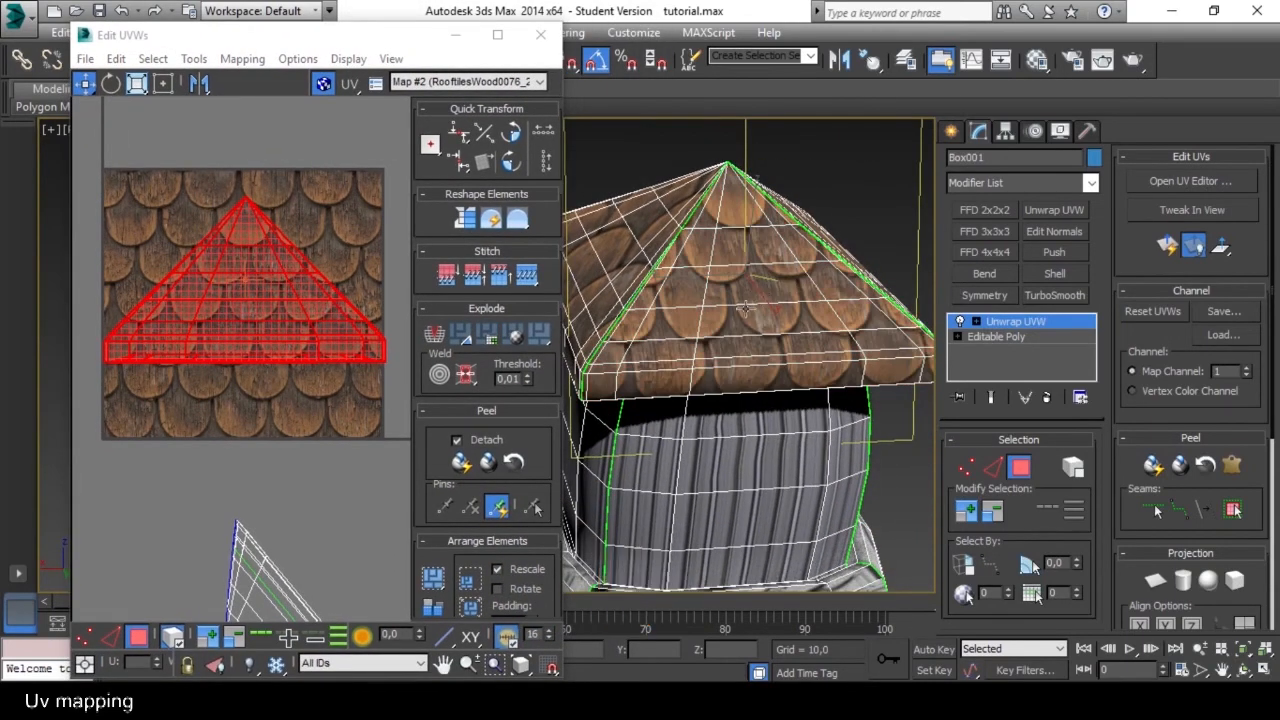
{"action": "mouse_move", "coordinate": [717, 331]}
{"action": "middle_mouse_down", "text": "alt"}
{"action": "mouse_move", "coordinate": [744, 334]}
{"action": "mouse_move", "coordinate": [704, 362]}
{"action": "mouse_move", "coordinate": [705, 345]}
{"action": "middle_mouse_up", "text": "alt"}
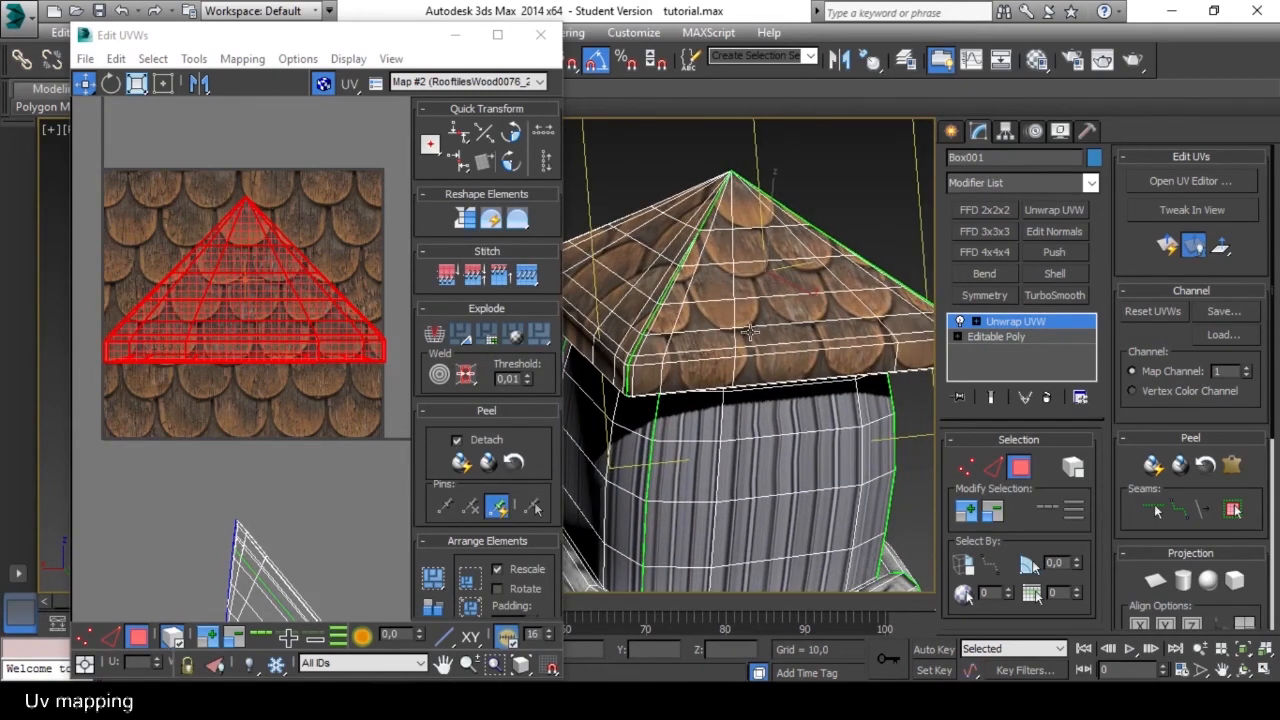
{"action": "mouse_move", "coordinate": [740, 339]}
{"action": "middle_mouse_down", "text": "alt"}
{"action": "mouse_move", "coordinate": [755, 354]}
{"action": "mouse_move", "coordinate": [752, 334]}
{"action": "mouse_move", "coordinate": [725, 355]}
{"action": "mouse_move", "coordinate": [779, 346]}
{"action": "mouse_move", "coordinate": [797, 361]}
{"action": "mouse_move", "coordinate": [783, 350]}
{"action": "middle_mouse_up", "text": "alt"}
{"action": "scroll", "coordinate": [724, 356], "scroll_direction": "up", "scroll_amount": 6}
{"action": "scroll", "coordinate": [724, 356], "scroll_direction": "down", "scroll_amount": 6}
Enlarge the slope shell proportionally in Freeform mode to about twice the width of the texture tile.
{"action": "left_click", "coordinate": [316, 288]}
{"action": "middle_click_drag", "start_coordinate": [285, 304], "coordinate": [291, 307]}
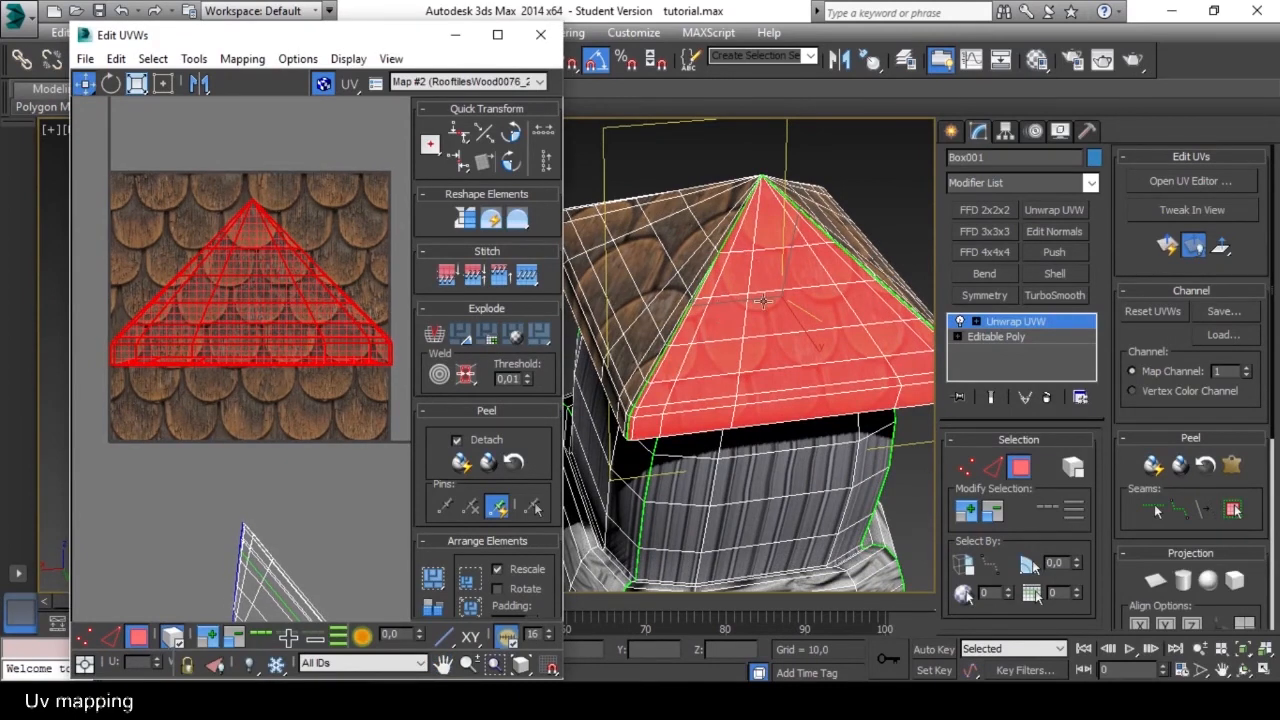
{"action": "left_click_drag", "start_coordinate": [301, 315], "coordinate": [300, 315]}
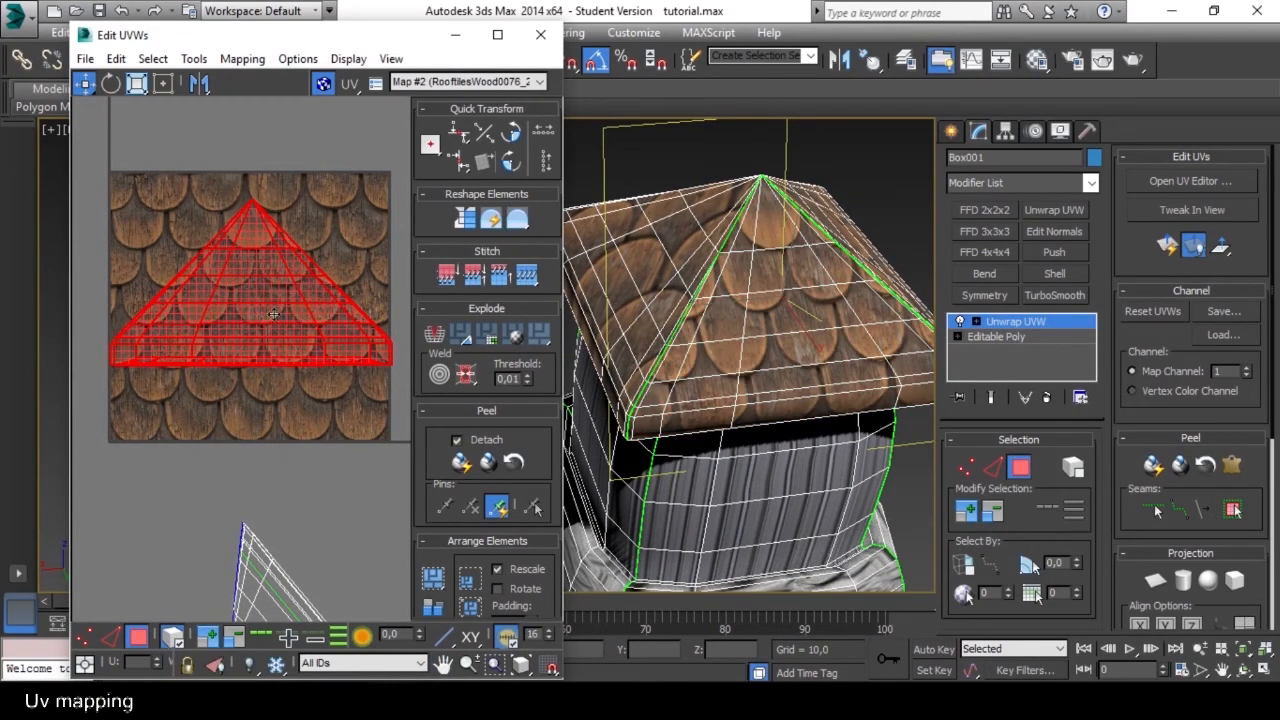
{"action": "middle_click_drag", "start_coordinate": [281, 314], "coordinate": [294, 319]}
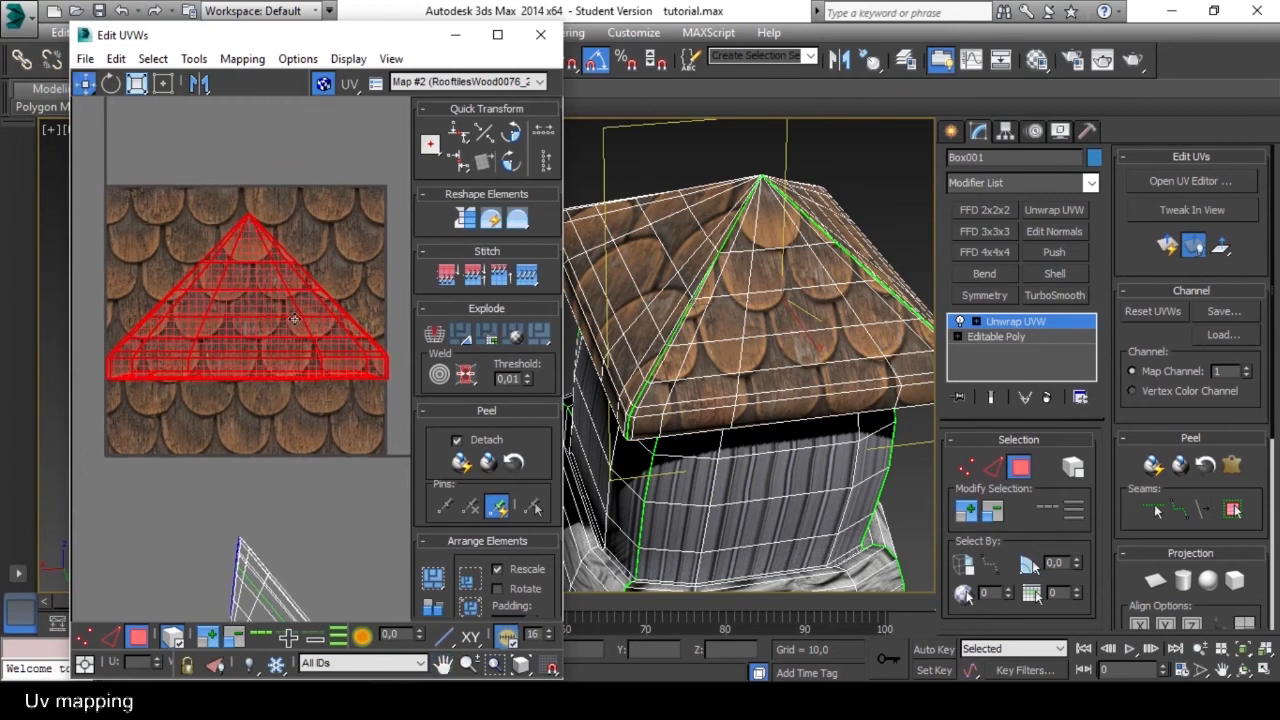
{"action": "left_click", "coordinate": [163, 88]}
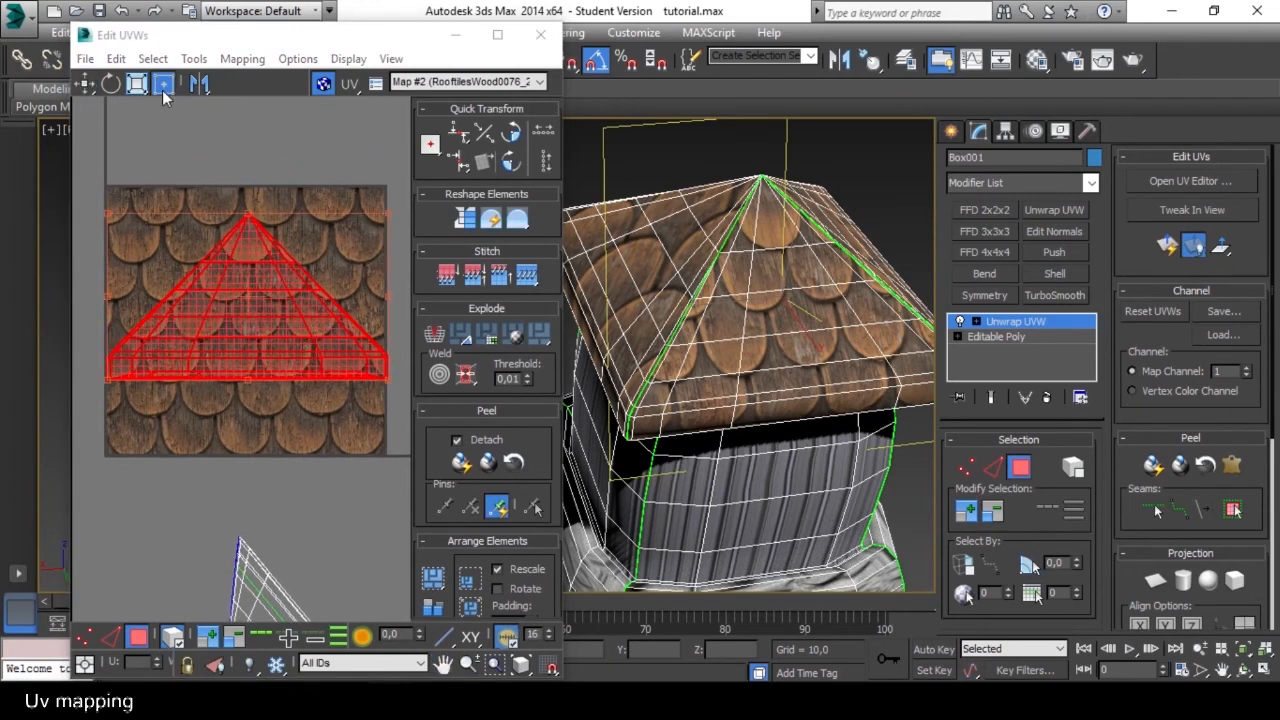
{"action": "middle_click_drag", "start_coordinate": [363, 277], "coordinate": [353, 290]}
{"action": "left_click_drag", "start_coordinate": [378, 235], "coordinate": [724, 42]}
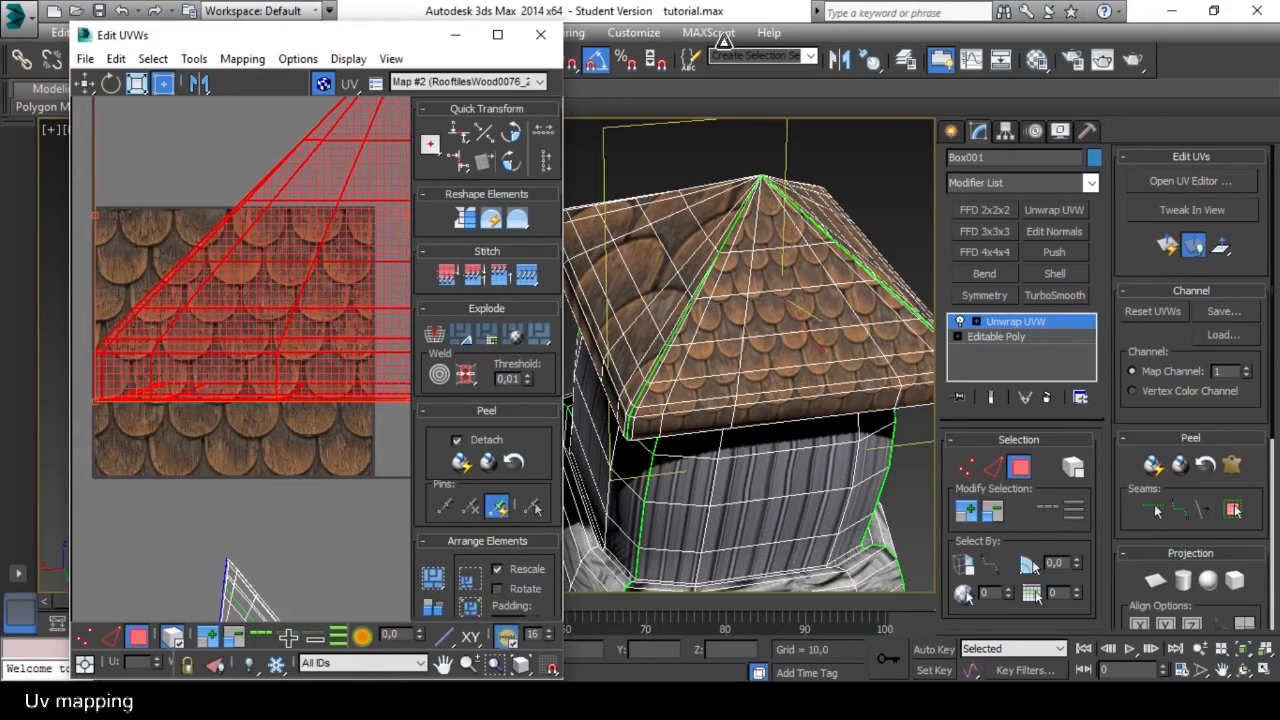
Examine the smaller shingles on the slope and the underside of its eave, and clear the shell selection.
{"action": "middle_click_drag", "start_coordinate": [840, 370], "coordinate": [765, 368], "text": "alt"}
{"action": "scroll", "coordinate": [817, 360], "scroll_direction": "up", "scroll_amount": 5}
{"action": "scroll", "coordinate": [830, 362], "scroll_direction": "down", "scroll_amount": 5}
{"action": "middle_click_drag", "start_coordinate": [880, 364], "coordinate": [847, 258], "text": "alt"}
{"action": "scroll", "coordinate": [760, 366], "scroll_direction": "up", "scroll_amount": 5}
{"action": "scroll", "coordinate": [710, 367], "scroll_direction": "down", "scroll_amount": 5}
{"action": "middle_click_drag", "start_coordinate": [341, 407], "coordinate": [320, 376]}
{"action": "left_click", "coordinate": [305, 407]}
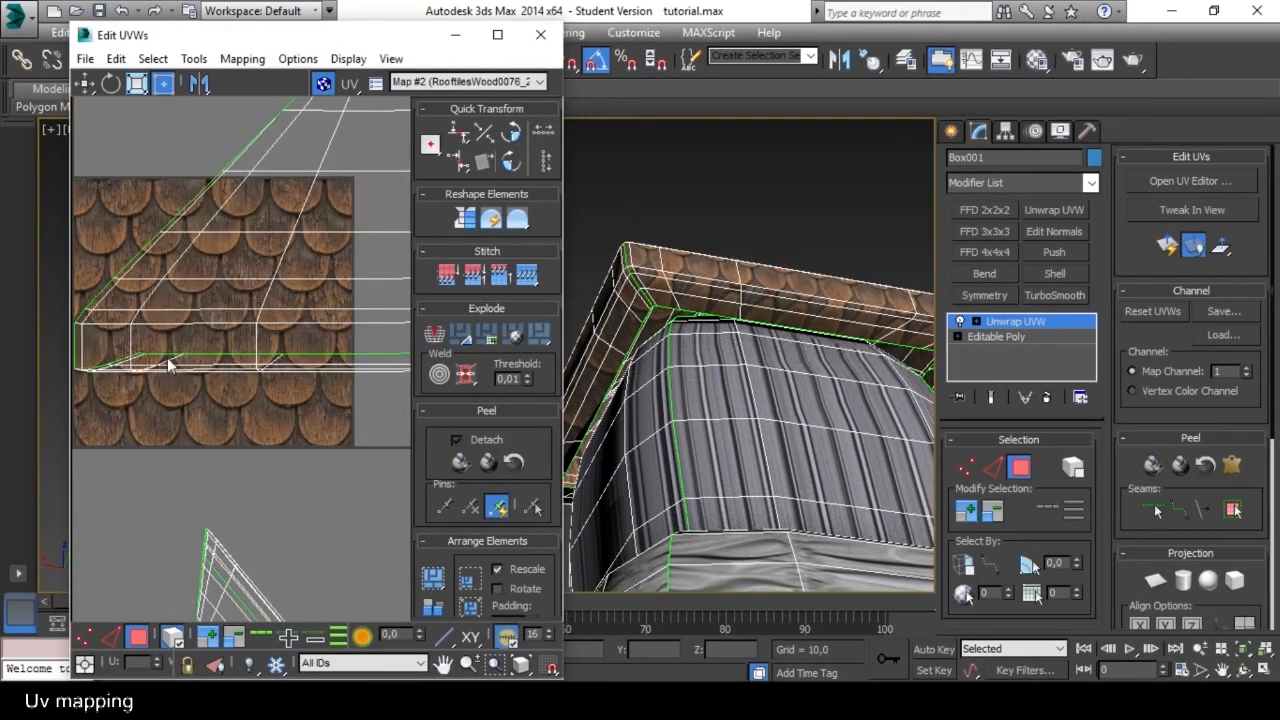
Select the inner underside row of UV vertices along the slope shell's base and move it below the shell's bottom edge.
{"action": "middle_click_drag", "start_coordinate": [205, 404], "coordinate": [295, 399]}
{"action": "scroll", "coordinate": [295, 399], "scroll_direction": "up", "scroll_amount": 2}
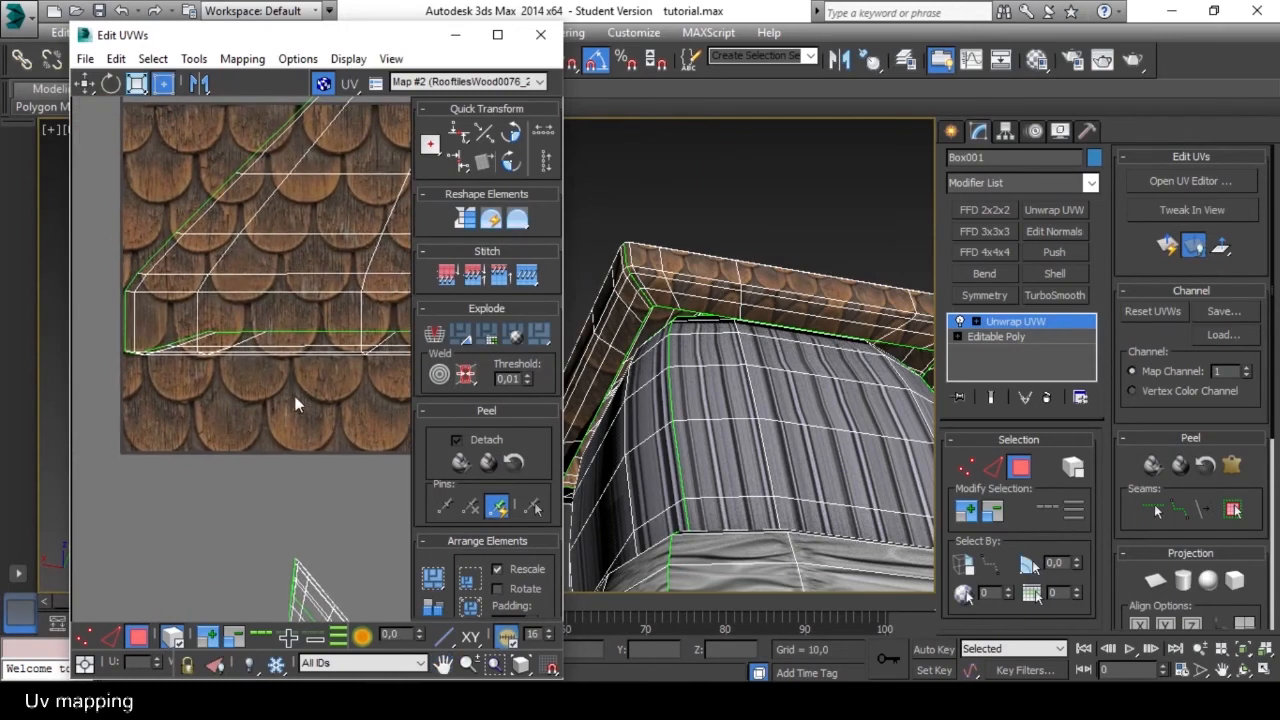
{"action": "left_click", "coordinate": [84, 637]}
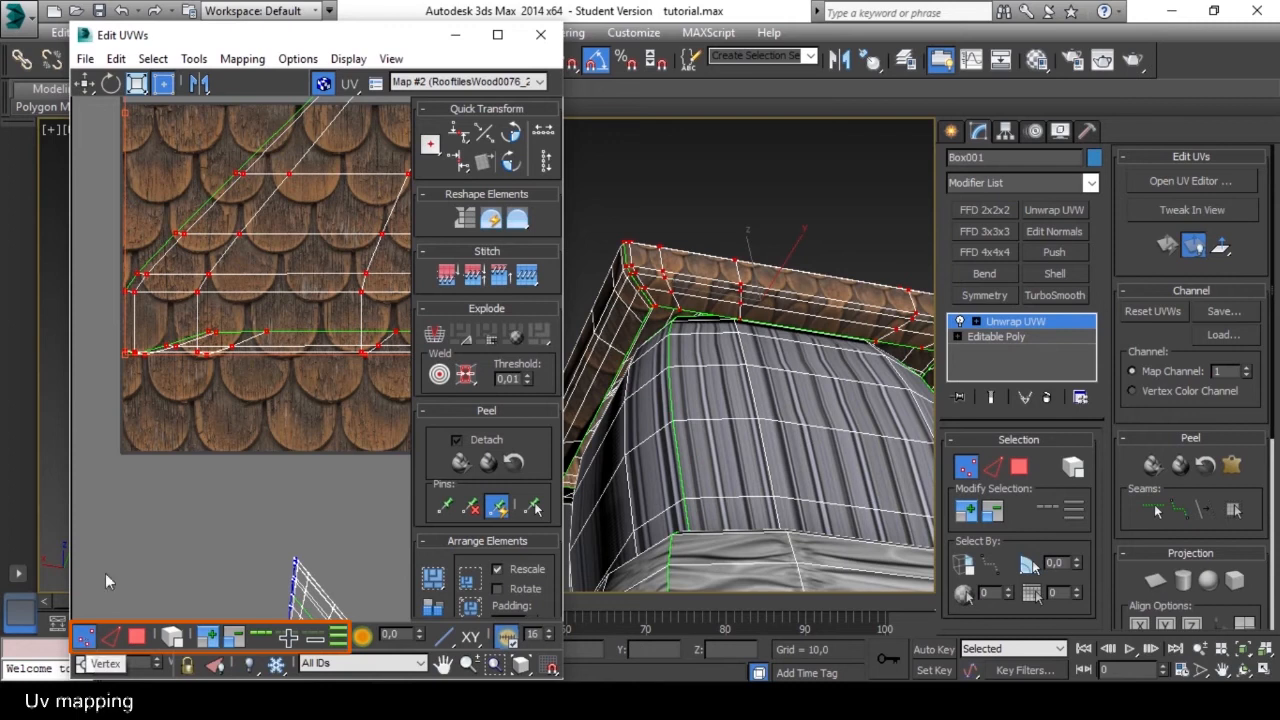
{"action": "left_click", "coordinate": [220, 445]}
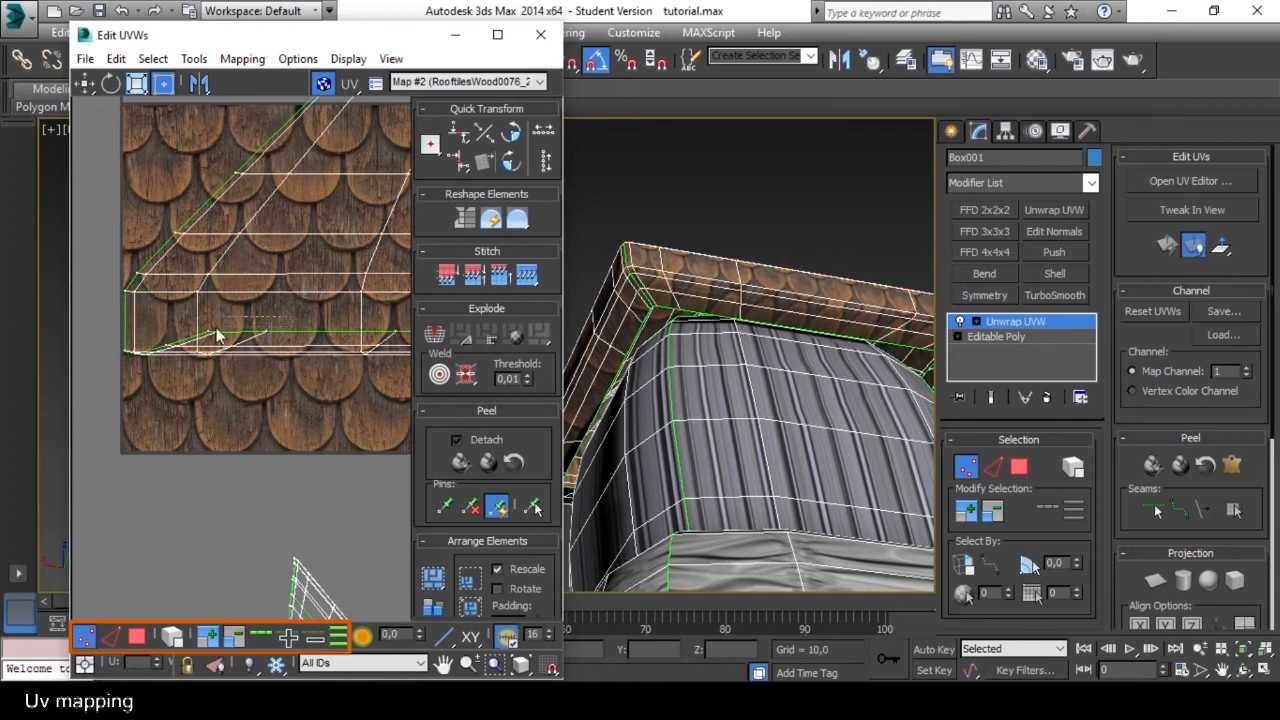
{"action": "middle_click_drag", "start_coordinate": [325, 355], "coordinate": [222, 350]}
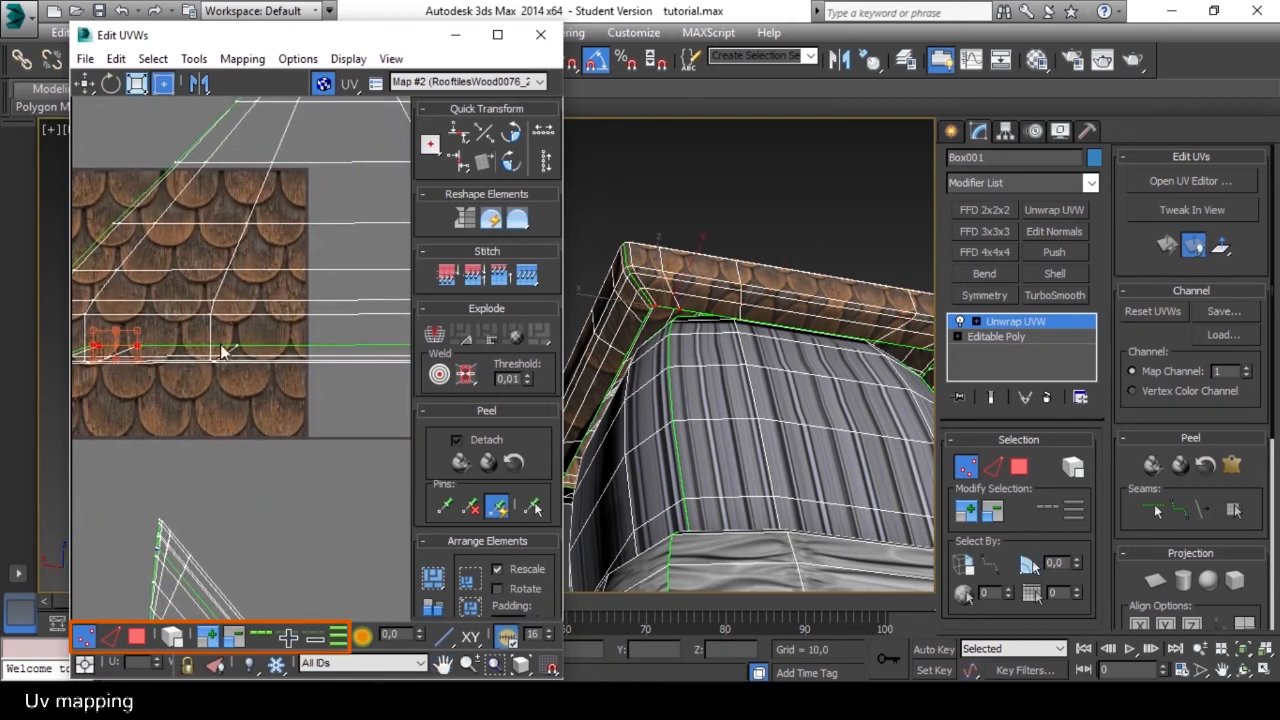
{"action": "scroll", "coordinate": [169, 357], "scroll_direction": "down", "scroll_amount": 3}
{"action": "middle_click_drag", "start_coordinate": [313, 355], "coordinate": [246, 363]}
{"action": "scroll", "coordinate": [227, 361], "scroll_direction": "up", "scroll_amount": 3}
{"action": "left_click_drag", "start_coordinate": [261, 367], "coordinate": [322, 362], "text": "ctrl"}
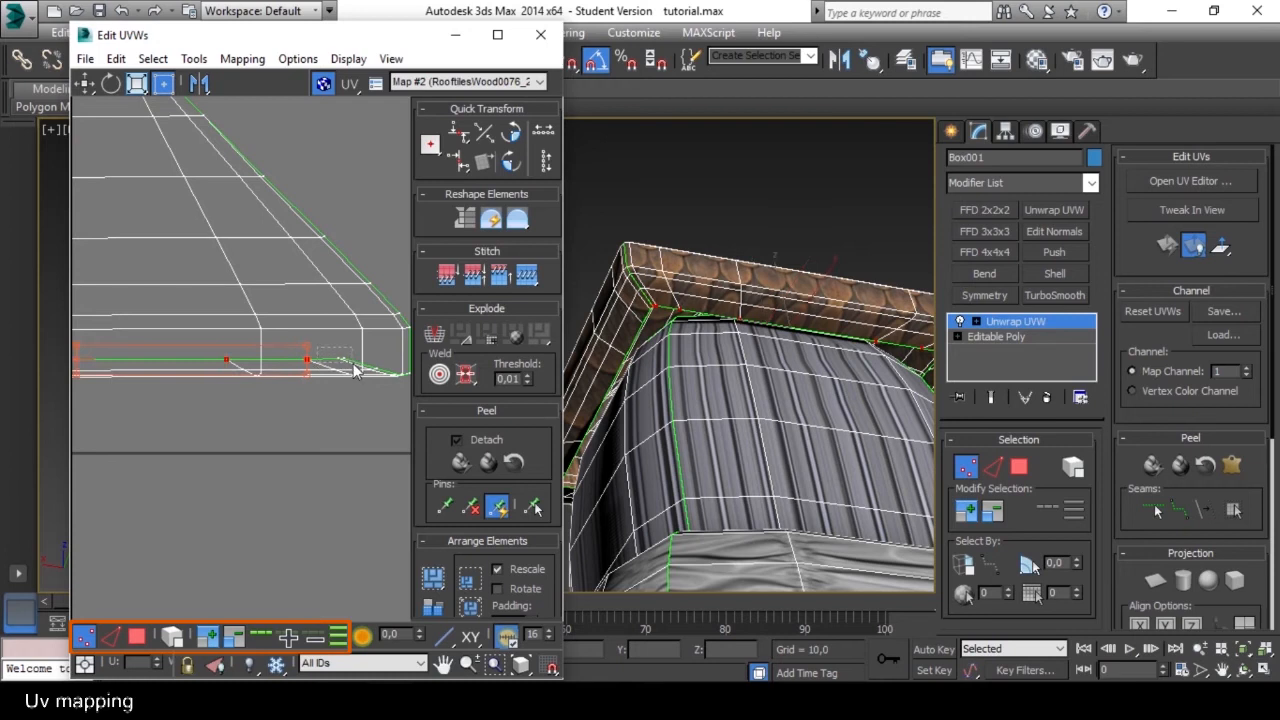
{"action": "scroll", "coordinate": [158, 378], "scroll_direction": "down", "scroll_amount": 3}
{"action": "middle_click_drag", "start_coordinate": [226, 374], "coordinate": [390, 346]}
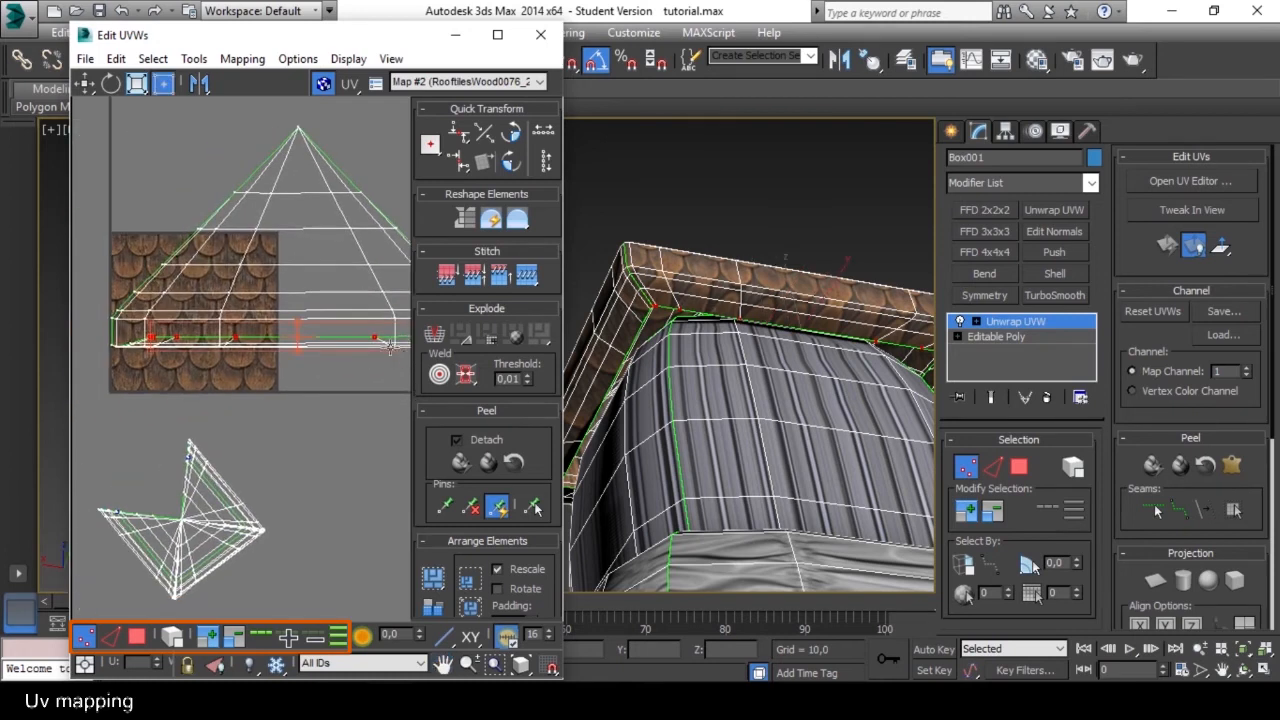
{"action": "left_click_drag", "start_coordinate": [312, 335], "coordinate": [308, 365]}
{"action": "scroll", "coordinate": [160, 346], "scroll_direction": "up", "scroll_amount": 5}
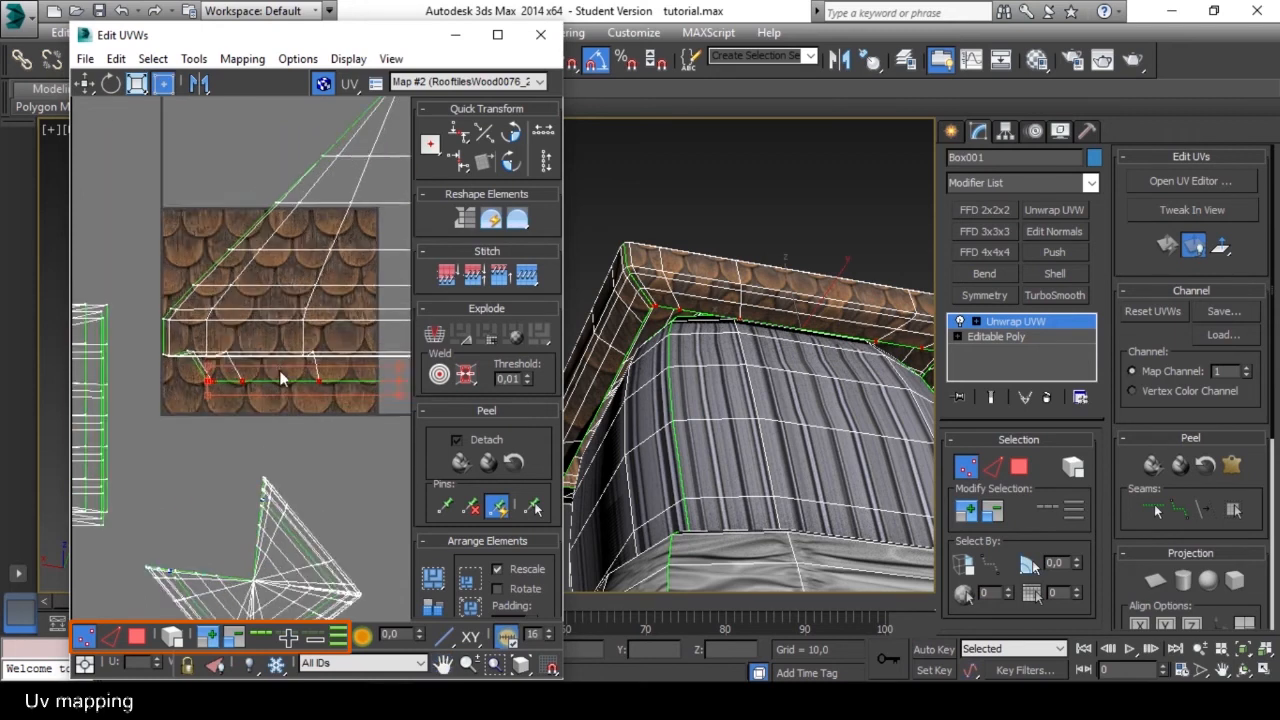
Select the next row of underside UV vertices across the whole base of the shell and move it slightly down.
{"action": "left_click_drag", "start_coordinate": [145, 355], "coordinate": [146, 354]}
{"action": "left_click_drag", "start_coordinate": [267, 345], "coordinate": [271, 351], "text": "ctrl"}
{"action": "scroll", "coordinate": [271, 351], "scroll_direction": "down", "scroll_amount": 4}
{"action": "middle_click_drag", "start_coordinate": [245, 347], "coordinate": [115, 351]}
{"action": "scroll", "coordinate": [328, 350], "scroll_direction": "up", "scroll_amount": 3}
{"action": "scroll", "coordinate": [308, 364], "scroll_direction": "down", "scroll_amount": 4}
{"action": "middle_click_drag", "start_coordinate": [308, 362], "coordinate": [134, 349]}
{"action": "middle_click_drag", "start_coordinate": [357, 357], "coordinate": [240, 351]}
{"action": "scroll", "coordinate": [240, 351], "scroll_direction": "up", "scroll_amount": 3}
{"action": "left_click_drag", "start_coordinate": [271, 363], "coordinate": [272, 365], "text": "ctrl"}
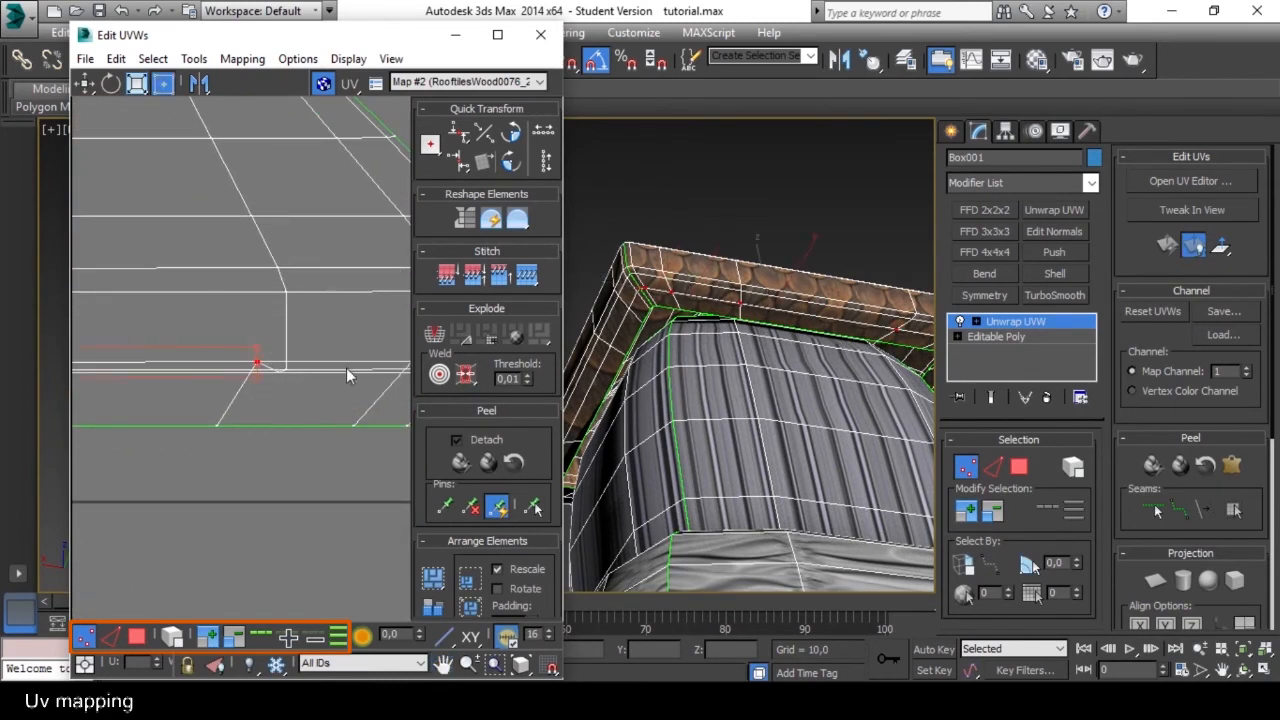
{"action": "scroll", "coordinate": [352, 368], "scroll_direction": "down", "scroll_amount": 3}
{"action": "middle_click_drag", "start_coordinate": [366, 367], "coordinate": [254, 361]}
{"action": "scroll", "coordinate": [281, 352], "scroll_direction": "up", "scroll_amount": 4}
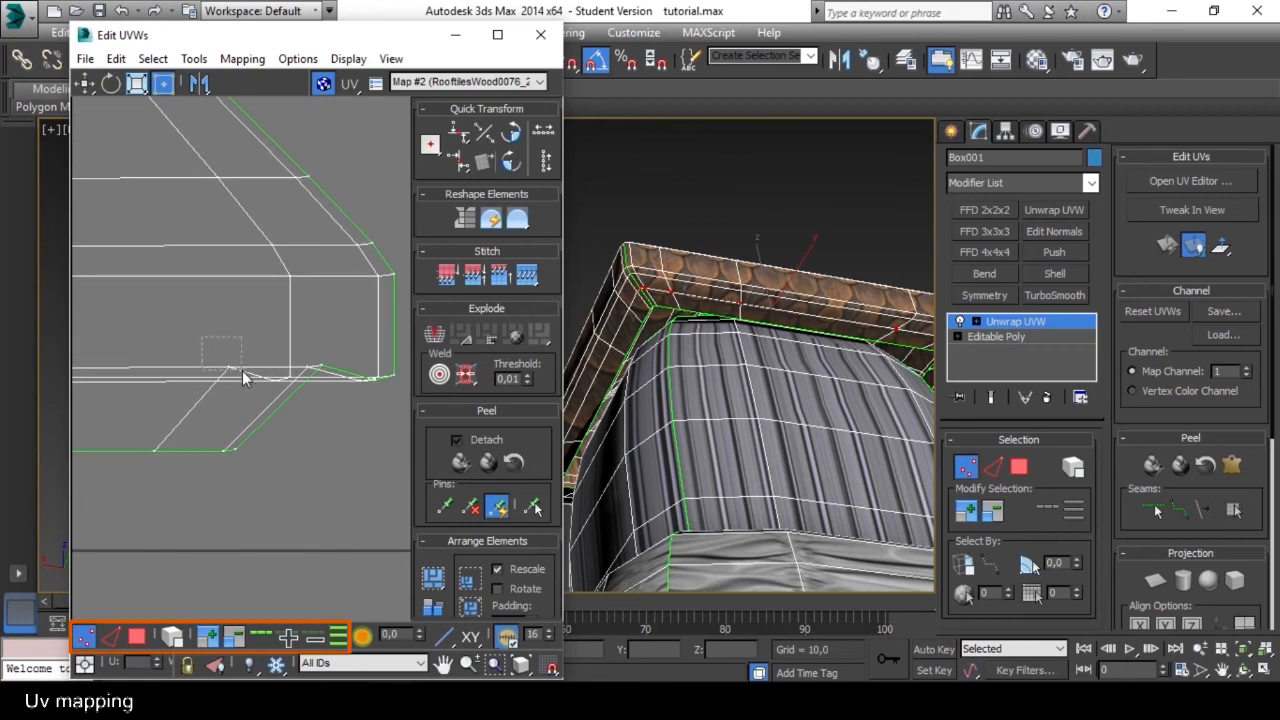
{"action": "scroll", "coordinate": [322, 370], "scroll_direction": "down", "scroll_amount": 5}
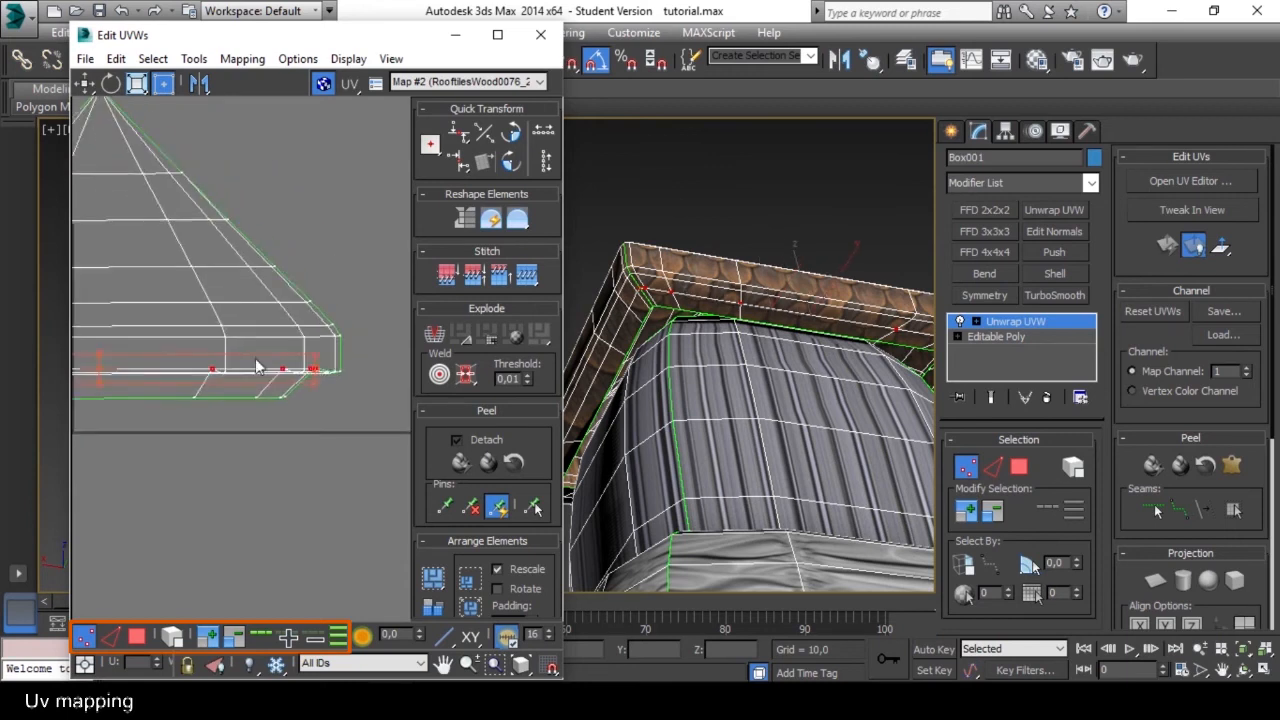
{"action": "left_click_drag", "start_coordinate": [260, 350], "coordinate": [261, 363]}
{"action": "left_click", "coordinate": [270, 392]}
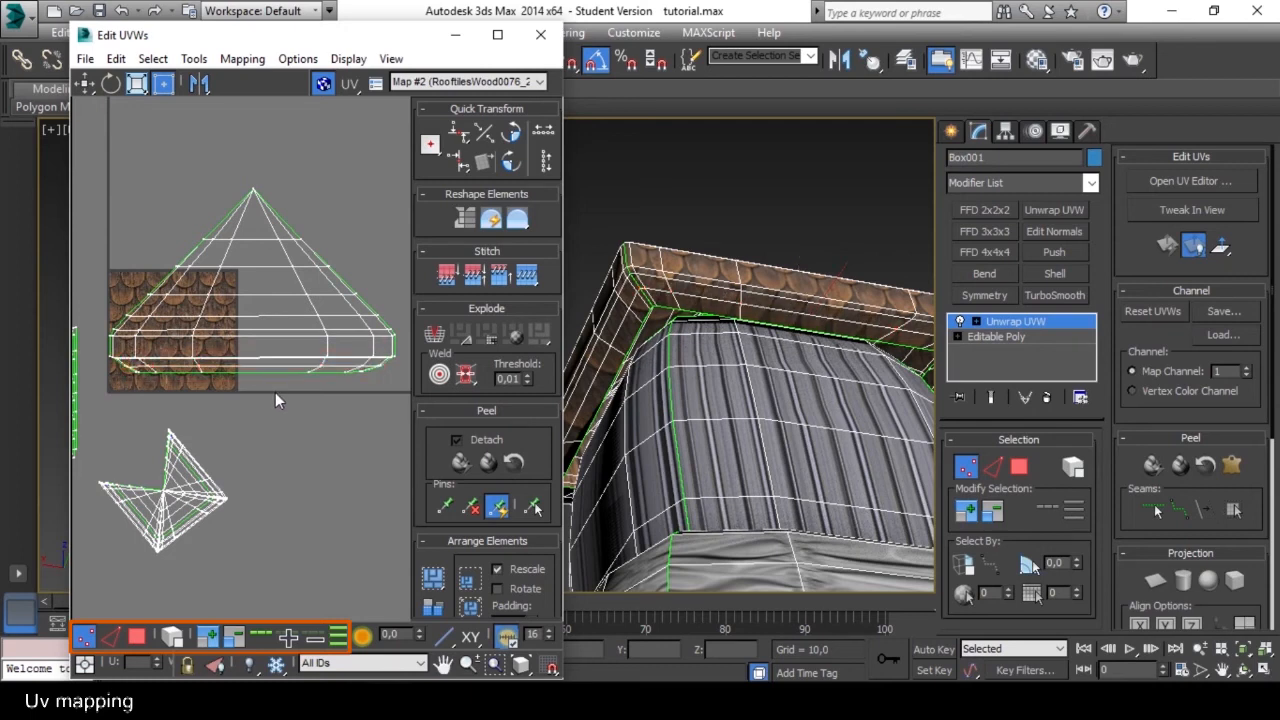
Examine the shingle texture along the eave's edge up close in the viewport.
{"action": "middle_click_drag", "start_coordinate": [285, 364], "coordinate": [295, 364]}
{"action": "middle_click_drag", "start_coordinate": [844, 299], "coordinate": [594, 345]}
{"action": "scroll", "coordinate": [664, 365], "scroll_direction": "up", "scroll_amount": 2}
{"action": "scroll", "coordinate": [664, 365], "scroll_direction": "down", "scroll_amount": 2}
{"action": "middle_click_drag", "start_coordinate": [664, 365], "coordinate": [787, 354]}
{"action": "scroll", "coordinate": [740, 345], "scroll_direction": "up", "scroll_amount": 5}
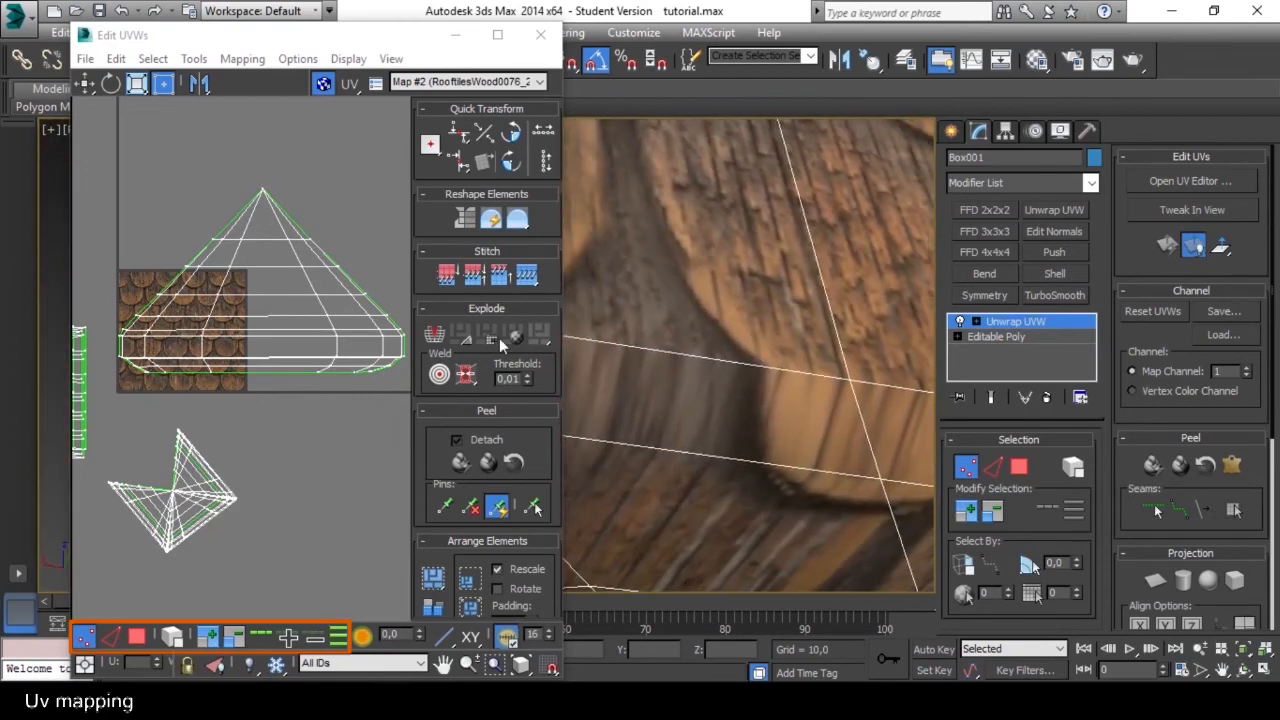
Select the full inner edge loop along the slope shell's base with Loop UV and move it down toward the shell's bottom border.
{"action": "scroll", "coordinate": [169, 347], "scroll_direction": "up", "scroll_amount": 10}
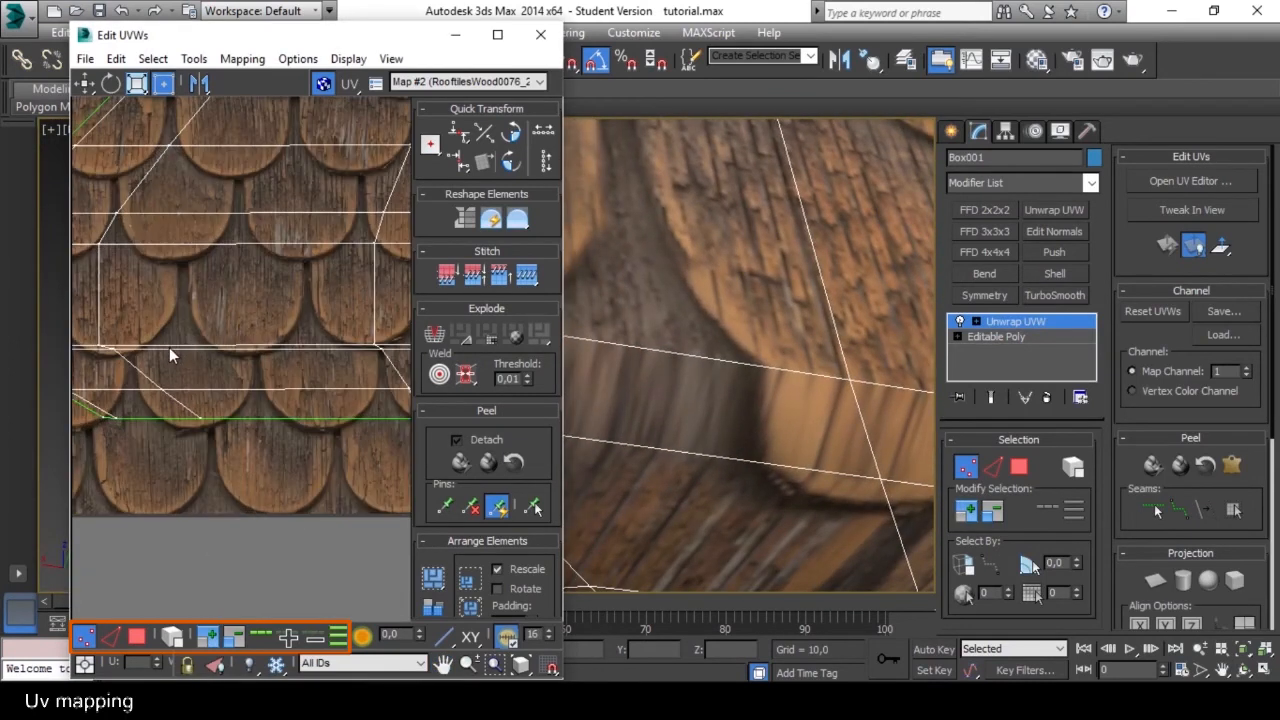
{"action": "middle_click_drag", "start_coordinate": [169, 347], "coordinate": [258, 354]}
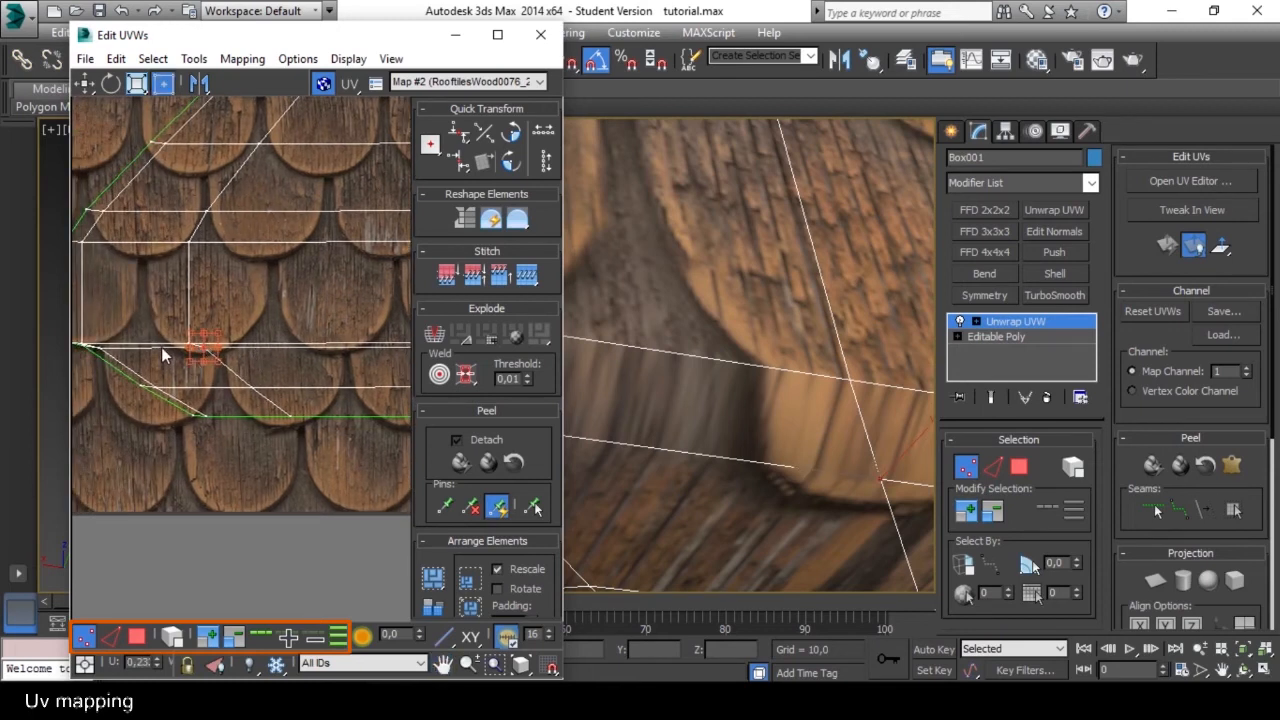
{"action": "middle_click_drag", "start_coordinate": [176, 362], "coordinate": [193, 357]}
{"action": "left_click", "coordinate": [113, 635]}
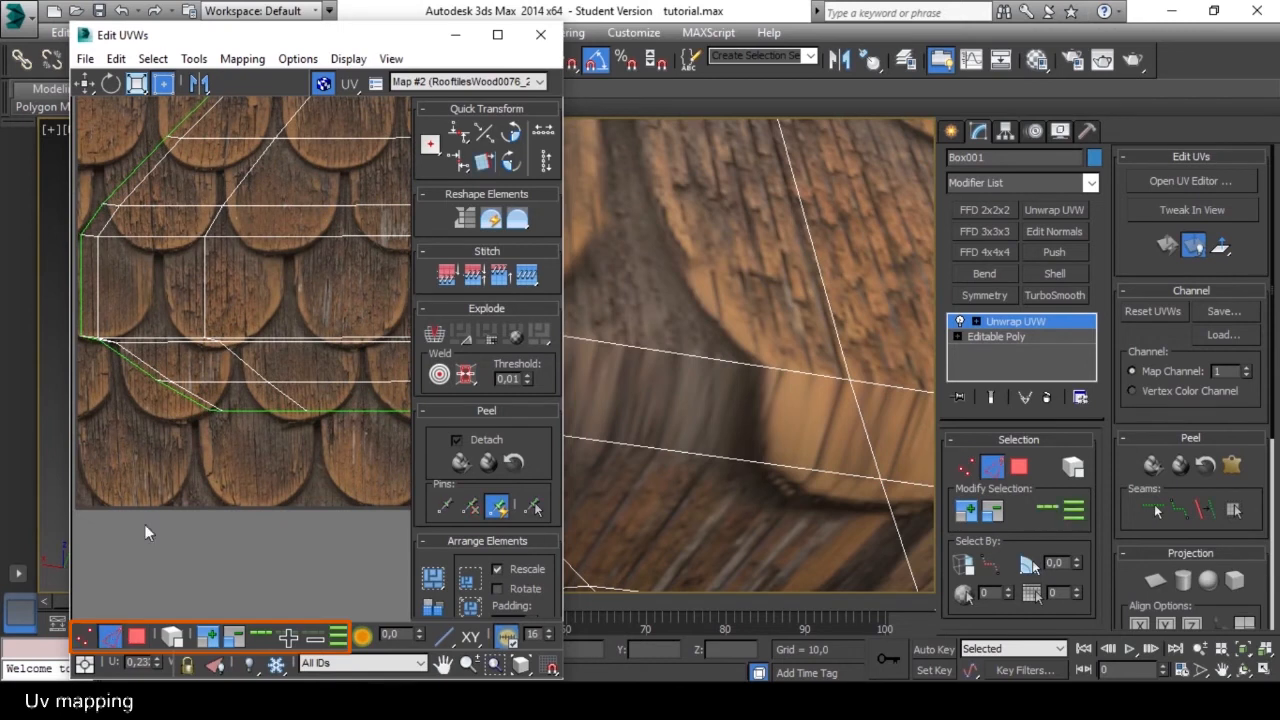
{"action": "left_click", "coordinate": [181, 343]}
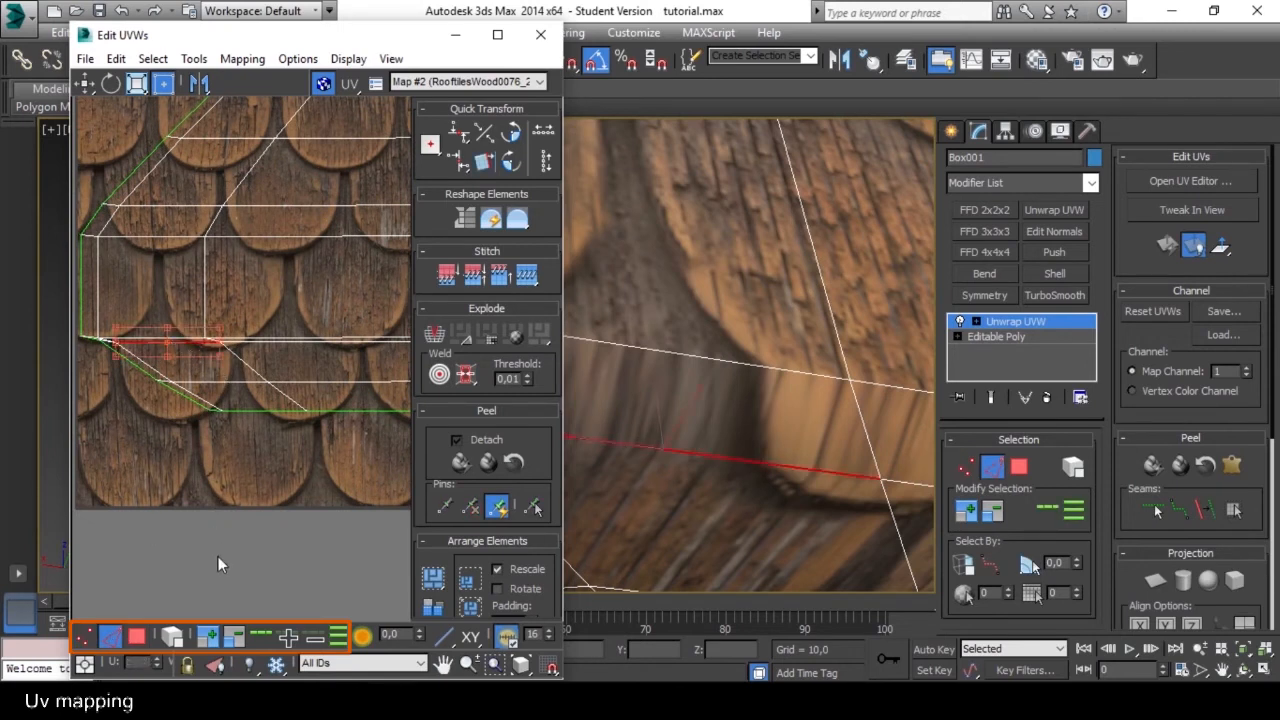
{"action": "left_click", "coordinate": [262, 637]}
{"action": "left_click_drag", "start_coordinate": [259, 344], "coordinate": [289, 383]}
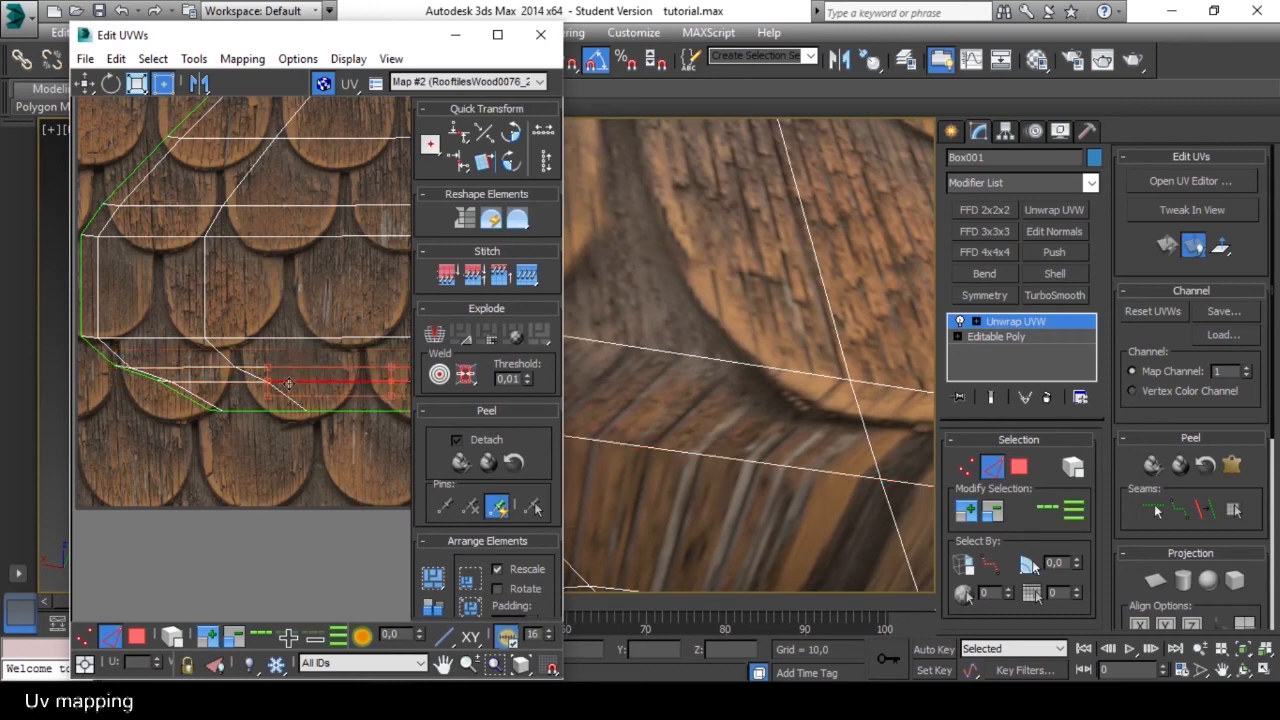
Loop-select the next underside edge row of the slope shell, move it slightly down, and check the eave in the viewport.
{"action": "left_click", "coordinate": [264, 636]}
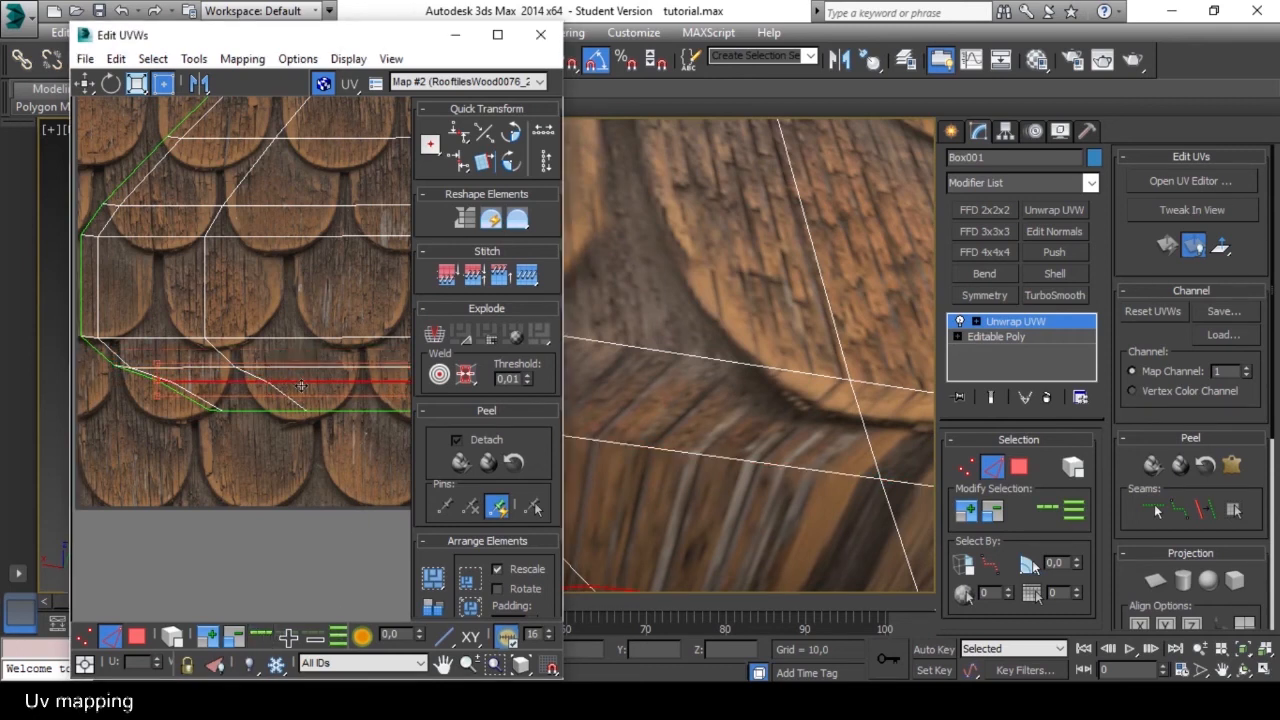
{"action": "left_click_drag", "start_coordinate": [302, 385], "coordinate": [315, 408]}
{"action": "scroll", "coordinate": [697, 476], "scroll_direction": "down", "scroll_amount": 10}
{"action": "middle_click_drag", "start_coordinate": [815, 500], "coordinate": [755, 383]}
{"action": "scroll", "coordinate": [755, 383], "scroll_direction": "up", "scroll_amount": 8}
{"action": "middle_click_drag", "start_coordinate": [745, 200], "coordinate": [722, 233]}
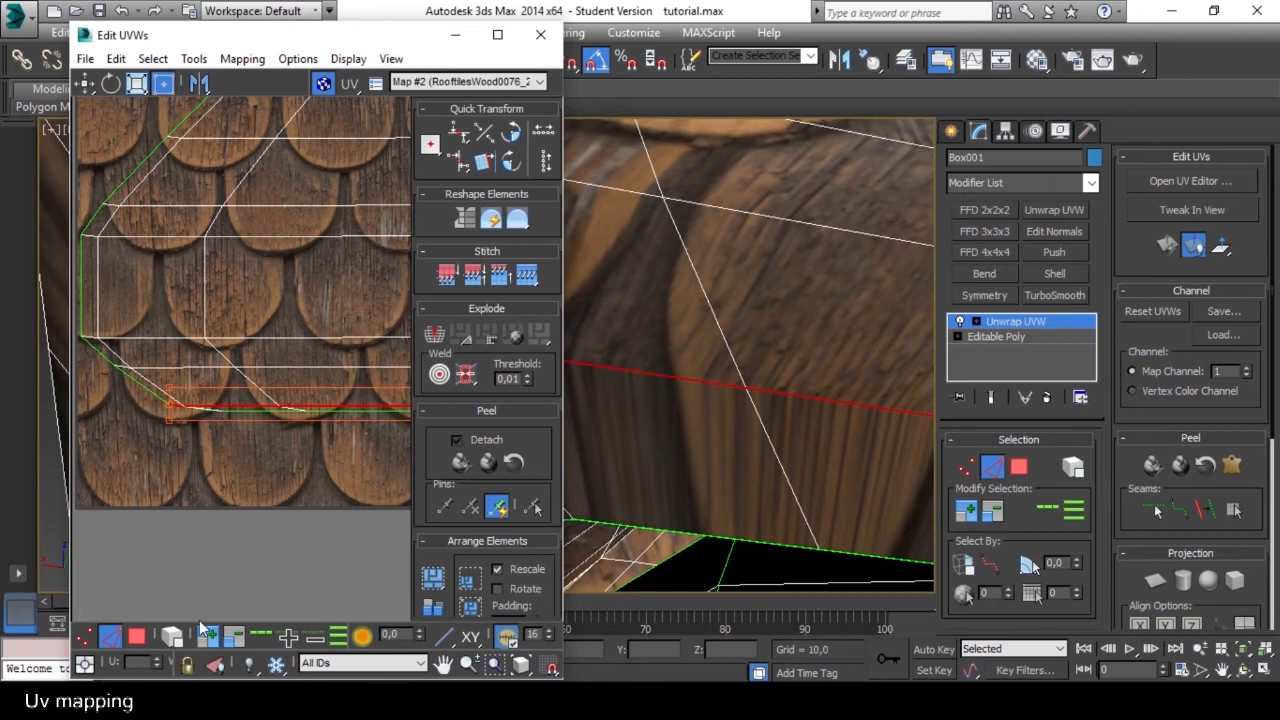
Move the slope shell's bottom border edges down to the lower end of the shingle texture and check the eave.
{"action": "left_click", "coordinate": [300, 439]}
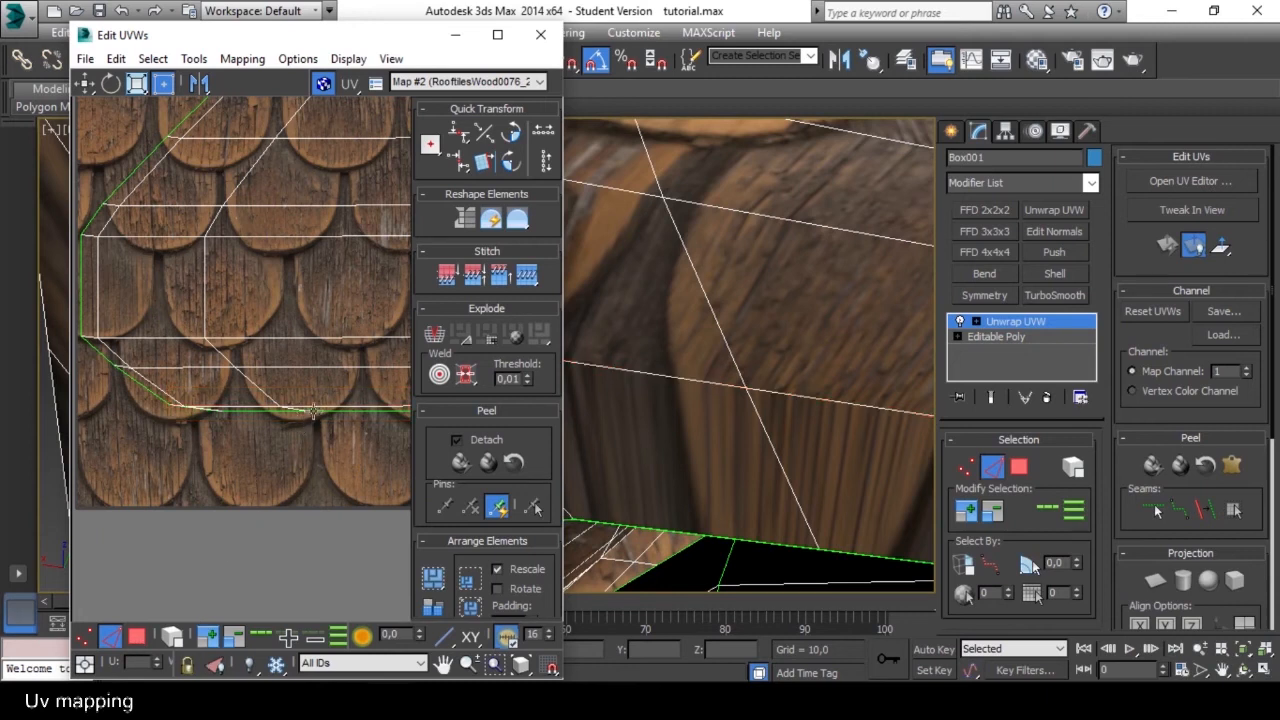
{"action": "left_click", "coordinate": [324, 411]}
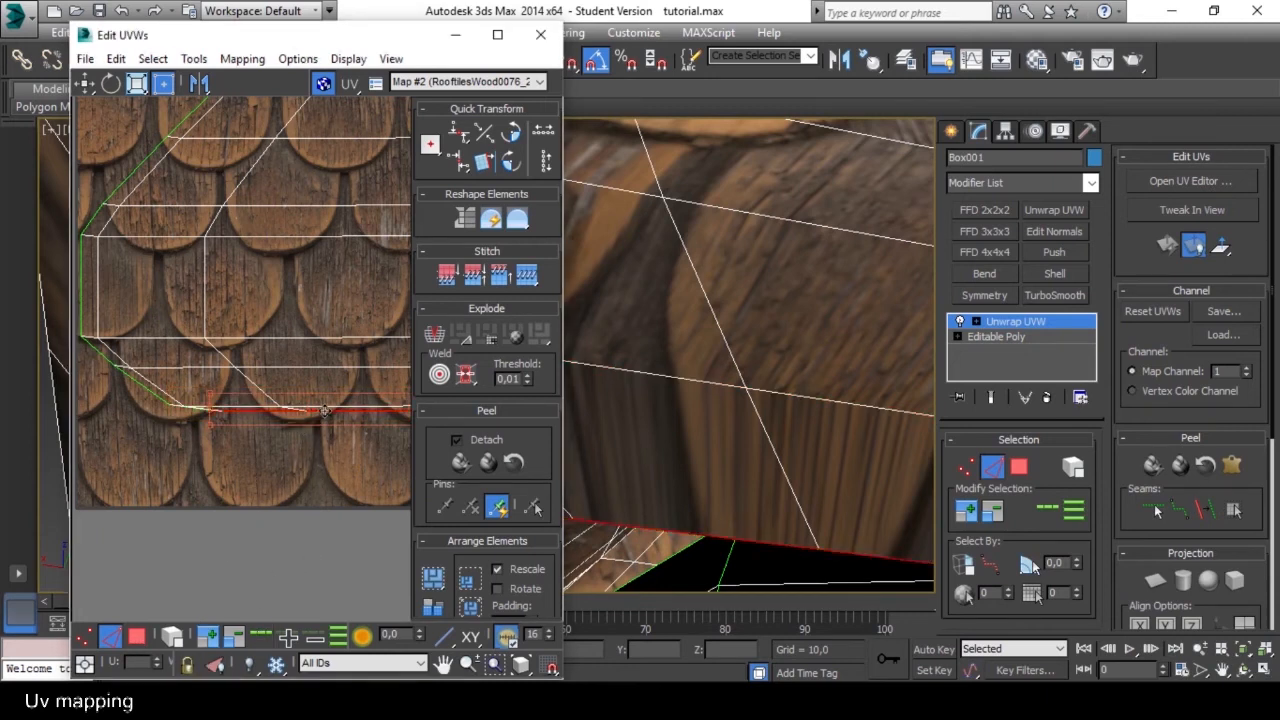
{"action": "left_click_drag", "start_coordinate": [326, 418], "coordinate": [350, 515]}
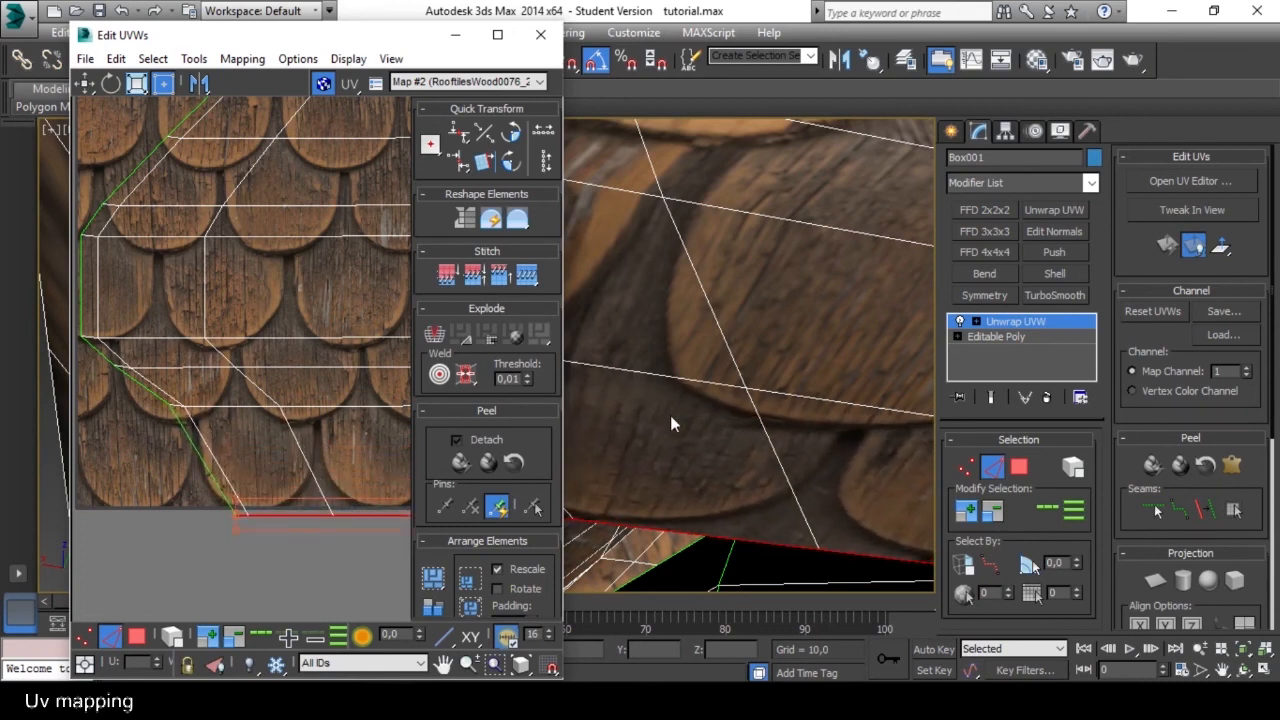
{"action": "left_click", "coordinate": [671, 416]}
{"action": "scroll", "coordinate": [674, 402], "scroll_direction": "down", "scroll_amount": 2}
{"action": "scroll", "coordinate": [729, 389], "scroll_direction": "up", "scroll_amount": 2}
{"action": "scroll", "coordinate": [739, 396], "scroll_direction": "down", "scroll_amount": 1}
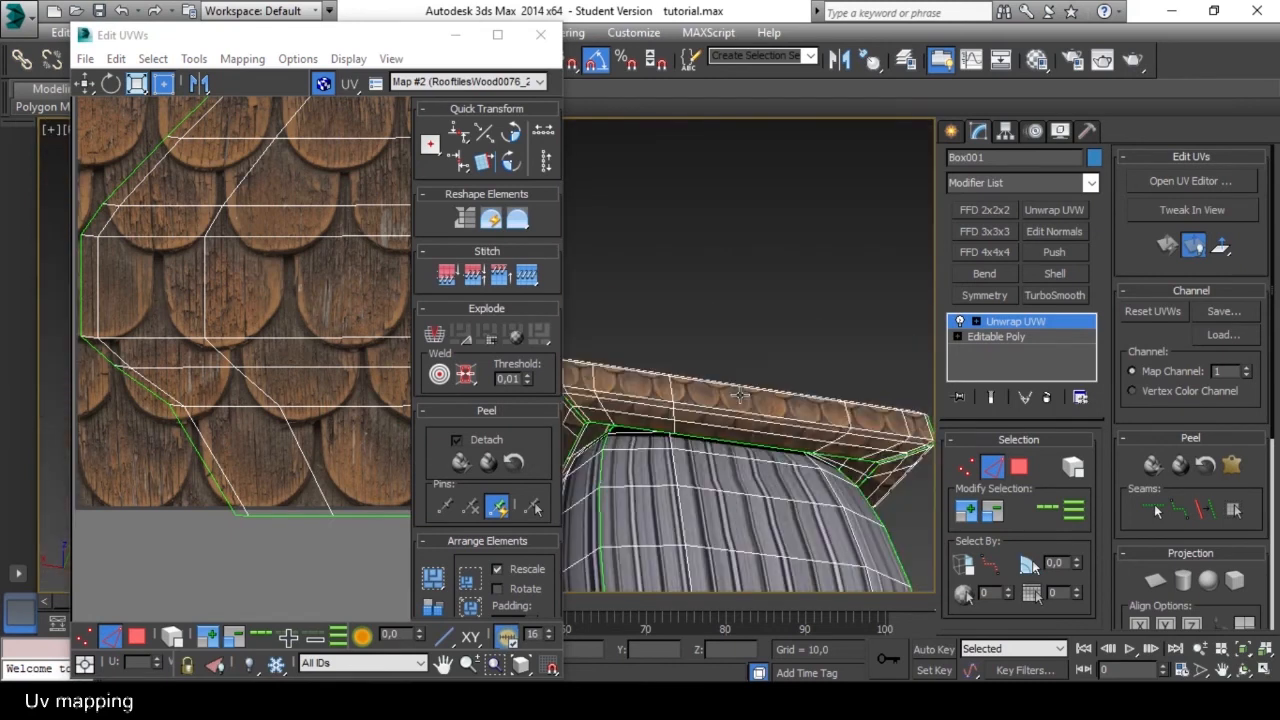
{"action": "middle_click_drag", "start_coordinate": [740, 396], "coordinate": [751, 461], "text": "alt"}
{"action": "scroll", "coordinate": [740, 490], "scroll_direction": "down", "scroll_amount": 3}
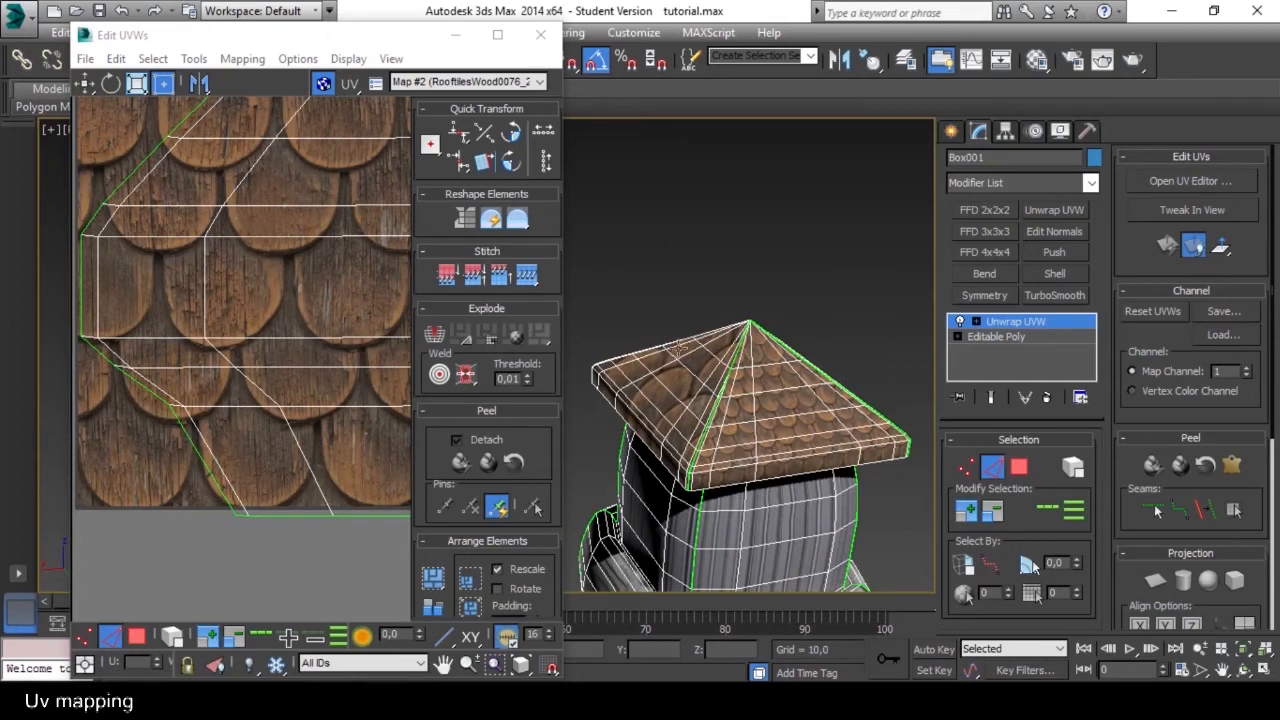
Select all polygons of the finished slope shell, copy its UVs, and clear the selection.
{"action": "left_click", "coordinate": [282, 245]}
{"action": "scroll", "coordinate": [282, 245], "scroll_direction": "down", "scroll_amount": 6}
{"action": "middle_click_drag", "start_coordinate": [272, 257], "coordinate": [237, 310]}
{"action": "middle_click_drag", "start_coordinate": [343, 283], "coordinate": [286, 294]}
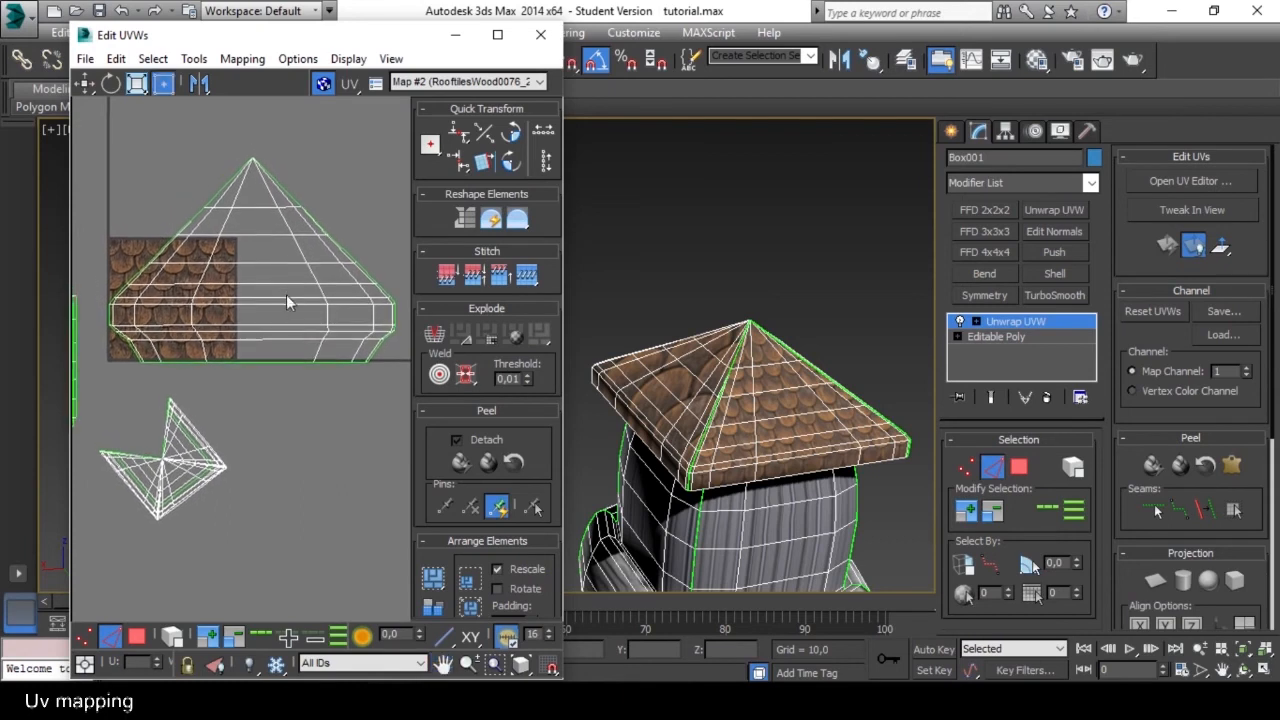
{"action": "left_click", "coordinate": [137, 636]}
{"action": "left_click", "coordinate": [257, 252]}
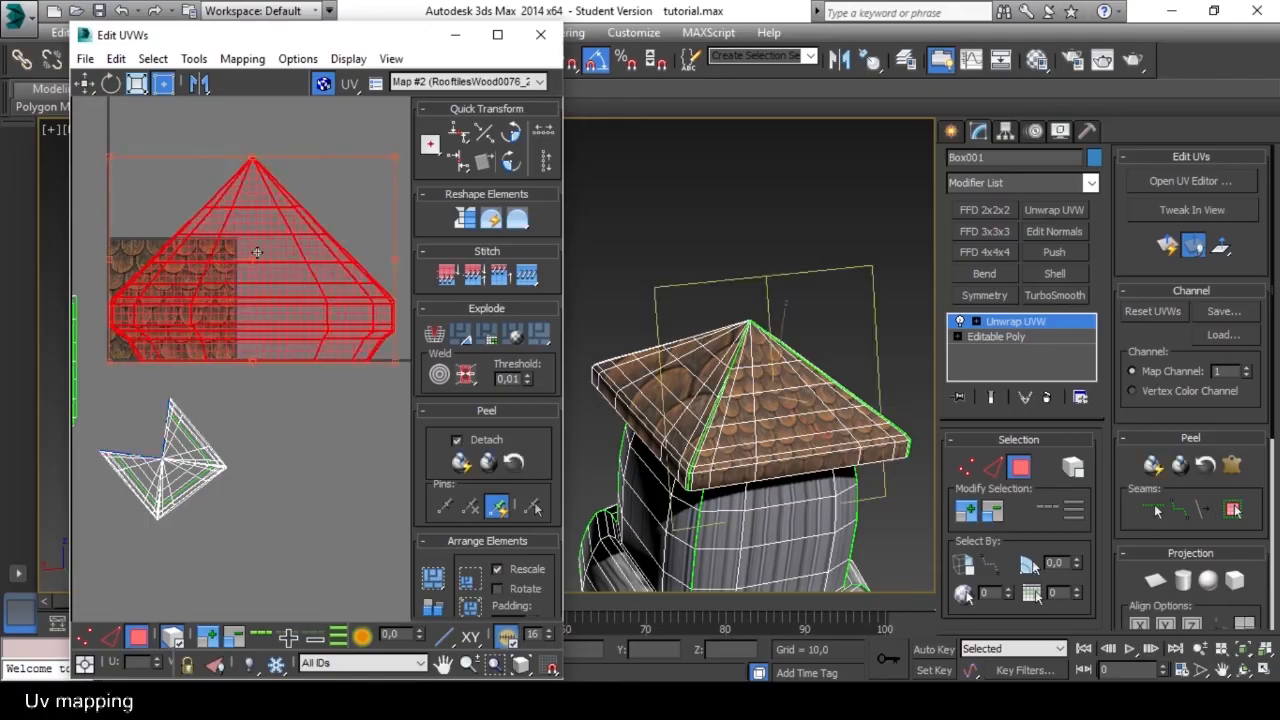
{"action": "left_click", "coordinate": [117, 58]}
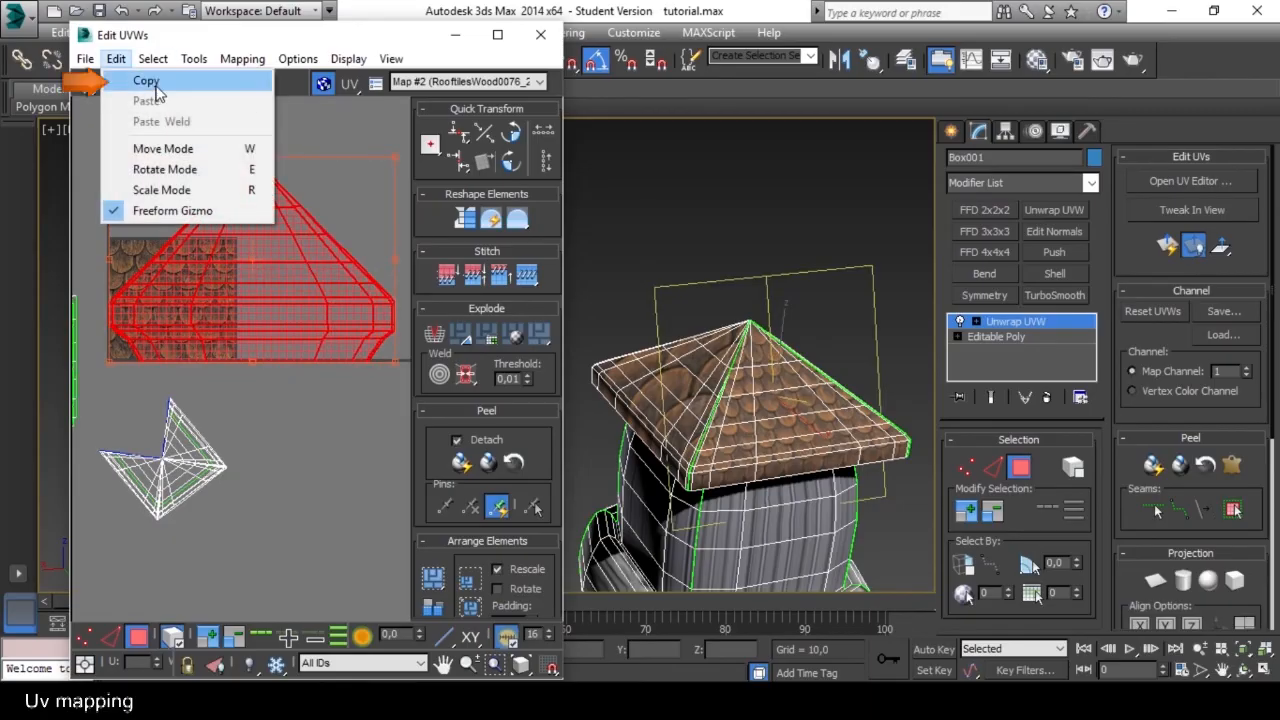
{"action": "left_click", "coordinate": [145, 80]}
{"action": "middle_click_drag", "start_coordinate": [274, 285], "coordinate": [277, 260]}
{"action": "left_click", "coordinate": [285, 391]}
Switch to edge selection on the still-joined roof slopes' UV shell and turn off whole-element selection.
{"action": "middle_click_drag", "start_coordinate": [673, 431], "coordinate": [722, 383]}
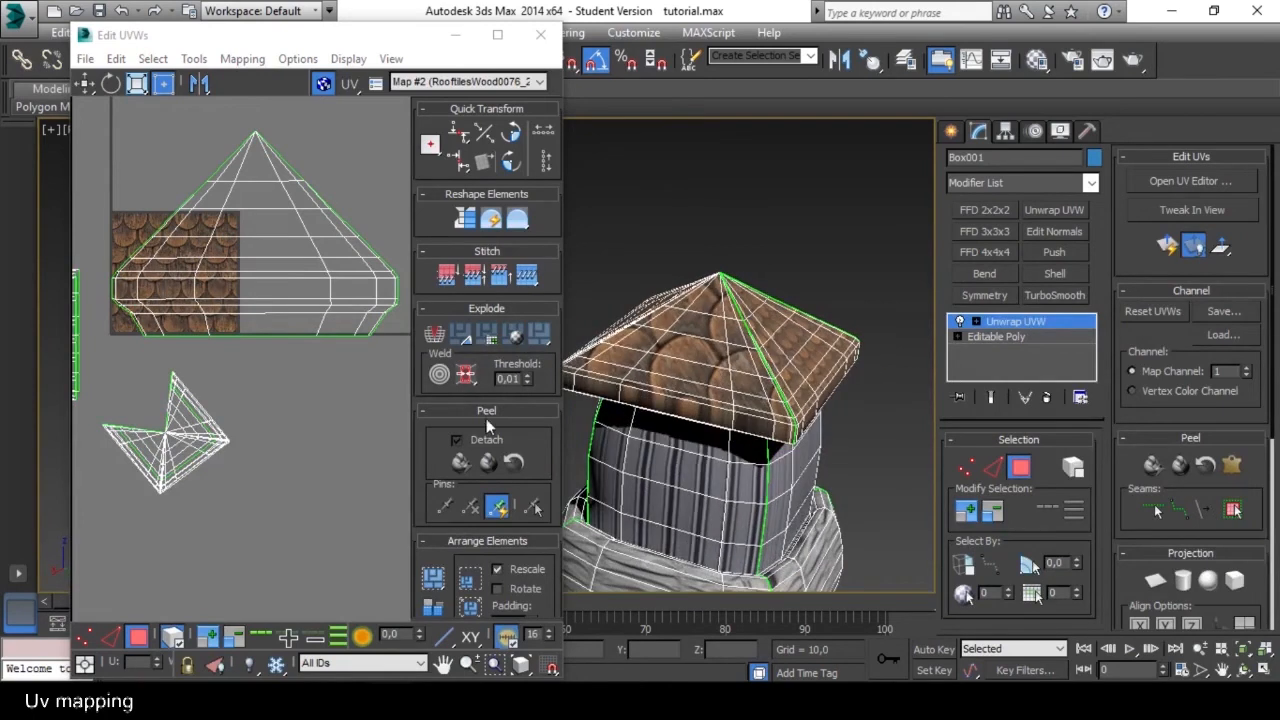
{"action": "left_click_drag", "start_coordinate": [546, 424], "coordinate": [549, 394]}
{"action": "scroll", "coordinate": [235, 394], "scroll_direction": "up", "scroll_amount": 8}
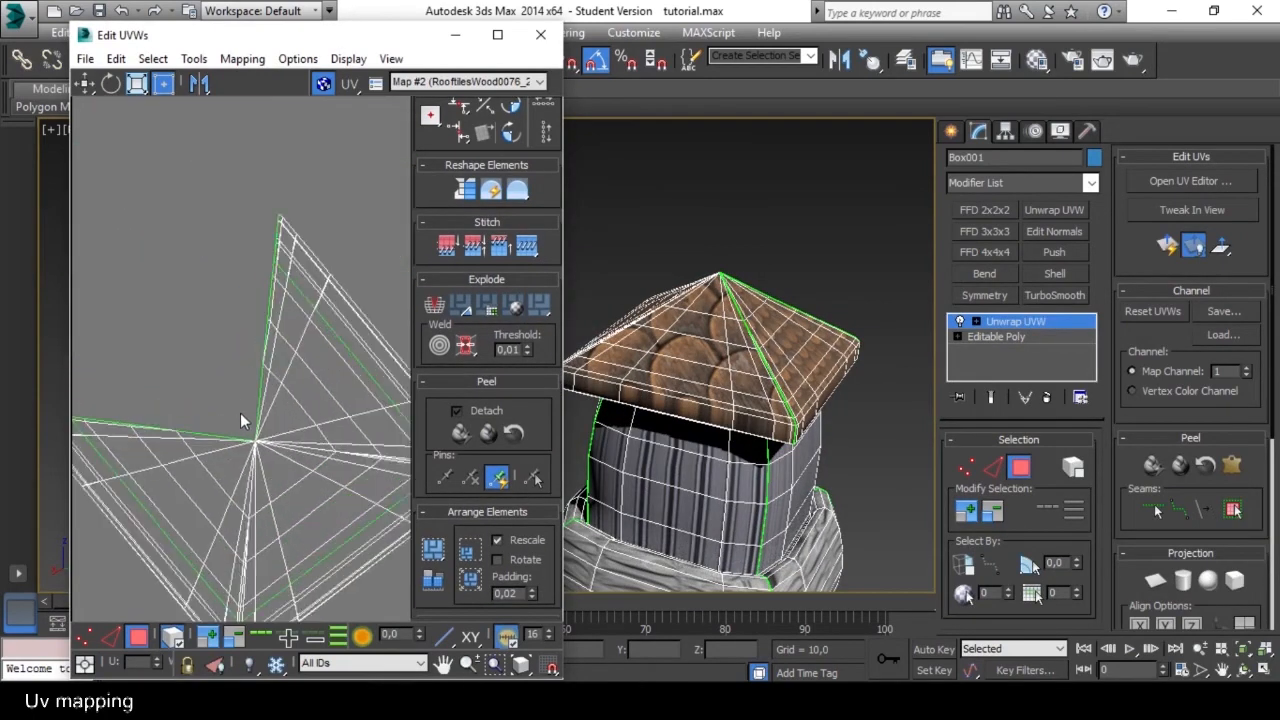
{"action": "middle_click_drag", "start_coordinate": [258, 396], "coordinate": [230, 226]}
{"action": "scroll", "coordinate": [246, 308], "scroll_direction": "up", "scroll_amount": 2}
{"action": "scroll", "coordinate": [246, 309], "scroll_direction": "down", "scroll_amount": 2}
{"action": "scroll", "coordinate": [251, 360], "scroll_direction": "up", "scroll_amount": 5}
{"action": "middle_click_drag", "start_coordinate": [318, 200], "coordinate": [290, 590]}
{"action": "mouse_move", "coordinate": [318, 240]}
{"action": "middle_mouse_down"}
{"action": "mouse_move", "coordinate": [296, 530]}
{"action": "mouse_move", "coordinate": [317, 329]}
{"action": "mouse_move", "coordinate": [306, 215]}
{"action": "middle_mouse_up"}
{"action": "mouse_move", "coordinate": [276, 463]}
{"action": "middle_mouse_down"}
{"action": "mouse_move", "coordinate": [273, 250]}
{"action": "mouse_move", "coordinate": [275, 378]}
{"action": "middle_mouse_up"}
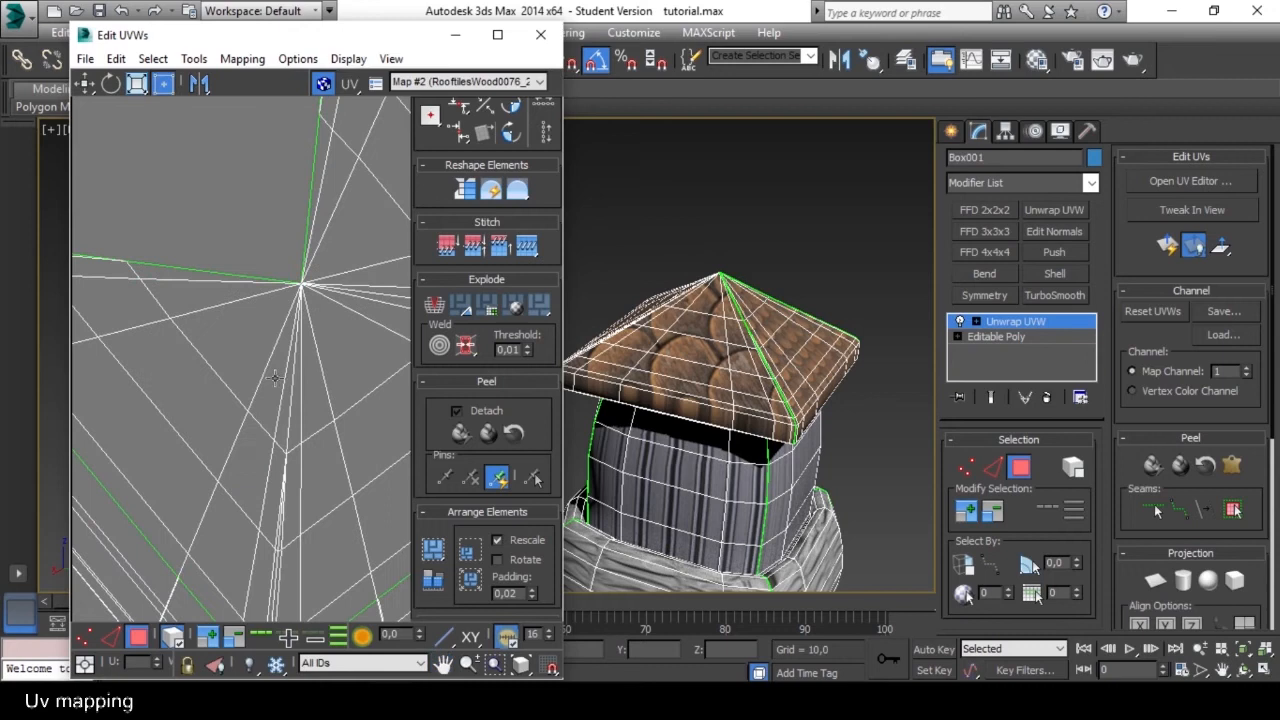
{"action": "left_click", "coordinate": [111, 636]}
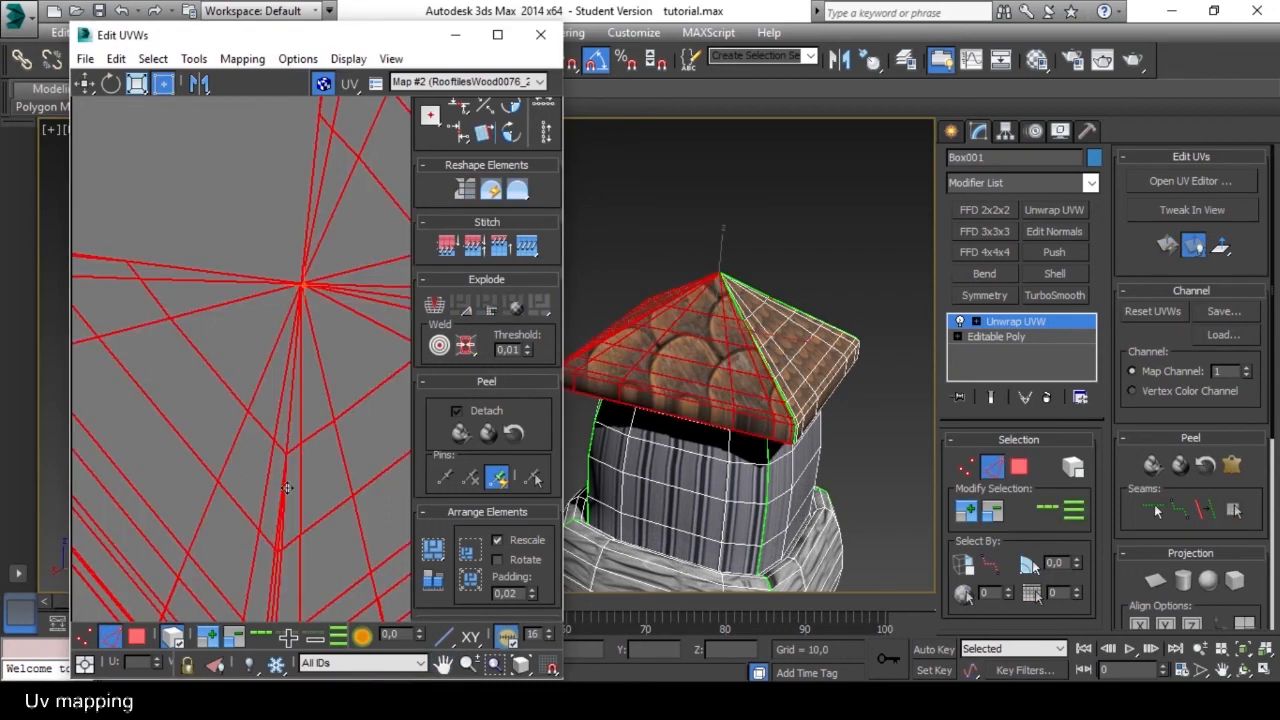
{"action": "left_click", "coordinate": [180, 636]}
{"action": "left_click_drag", "start_coordinate": [257, 284], "coordinate": [259, 285]}
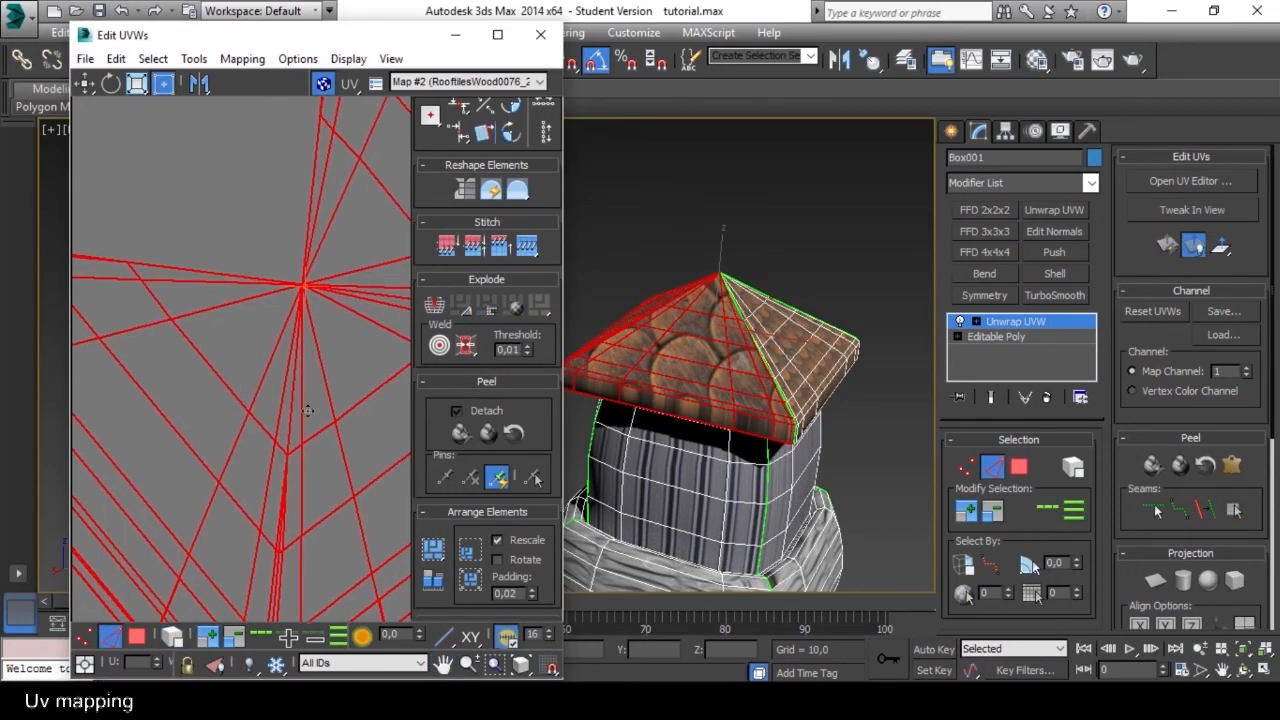
Select the upper edges of the ridge line running from the roof apex toward the joined shell's lower corner.
{"action": "scroll", "coordinate": [260, 390], "scroll_direction": "down", "scroll_amount": 5}
{"action": "left_click", "coordinate": [252, 389]}
{"action": "scroll", "coordinate": [293, 403], "scroll_direction": "up", "scroll_amount": 6}
{"action": "left_click", "coordinate": [293, 443]}
{"action": "scroll", "coordinate": [279, 418], "scroll_direction": "up", "scroll_amount": 5}
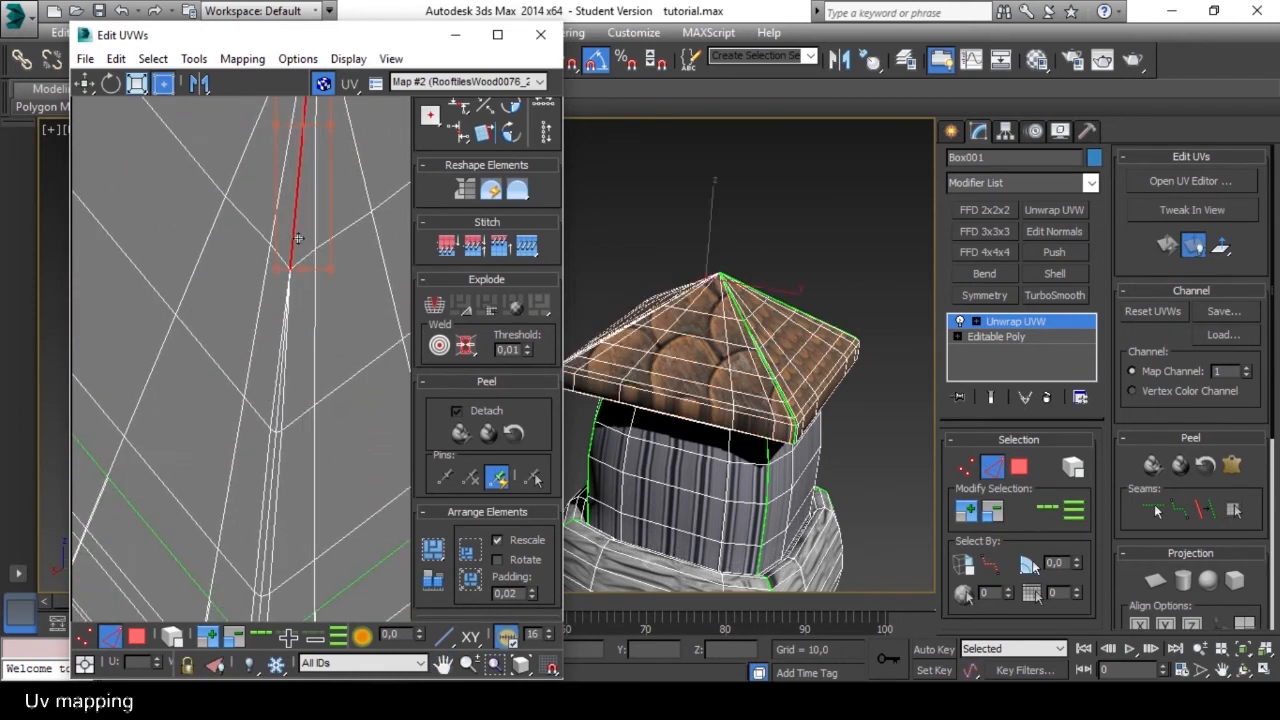
{"action": "left_click", "coordinate": [281, 418], "text": "ctrl"}
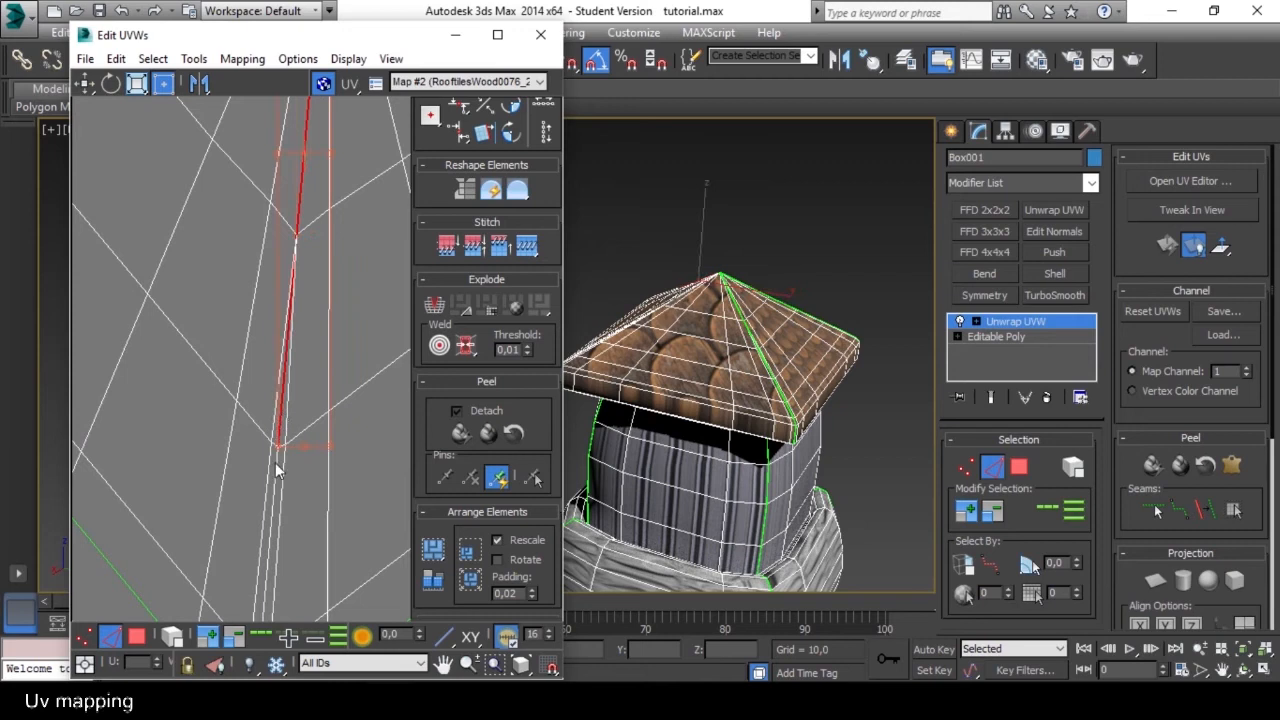
{"action": "left_click", "coordinate": [278, 467], "text": "ctrl"}
{"action": "scroll", "coordinate": [277, 463], "scroll_direction": "down", "scroll_amount": 4}
{"action": "scroll", "coordinate": [277, 340], "scroll_direction": "up", "scroll_amount": 6}
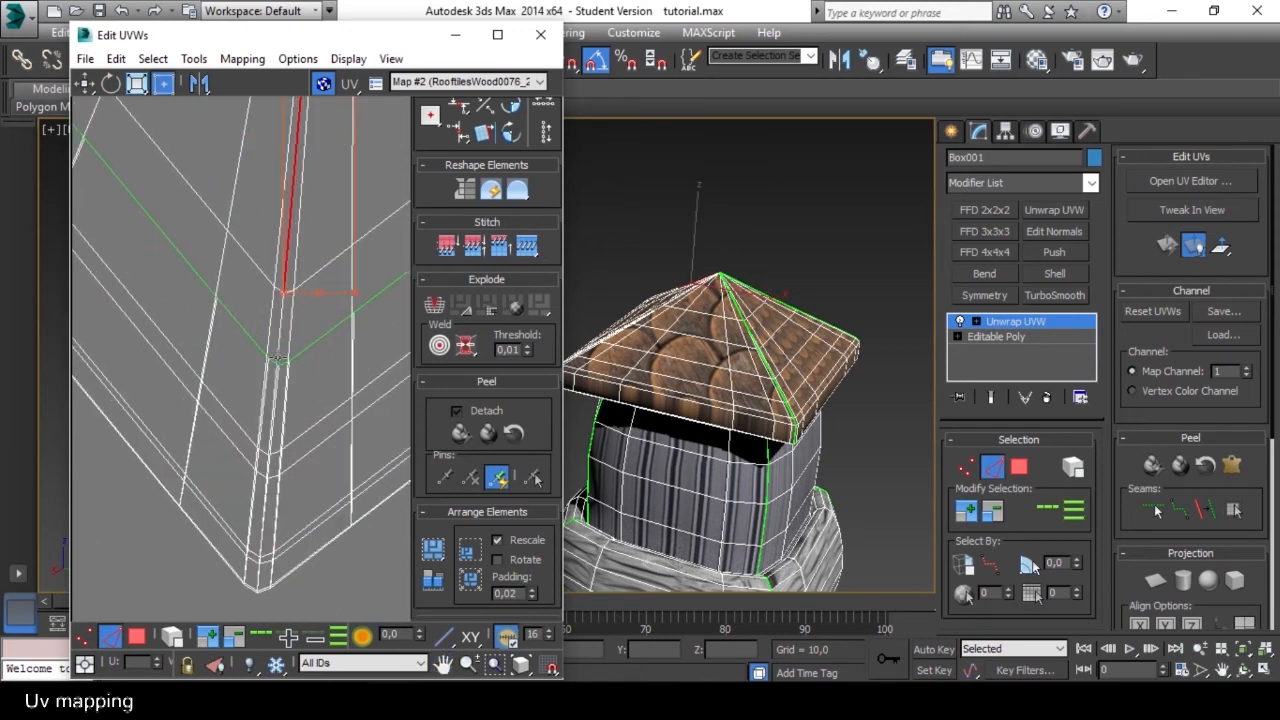
{"action": "scroll", "coordinate": [277, 344], "scroll_direction": "up", "scroll_amount": 3}
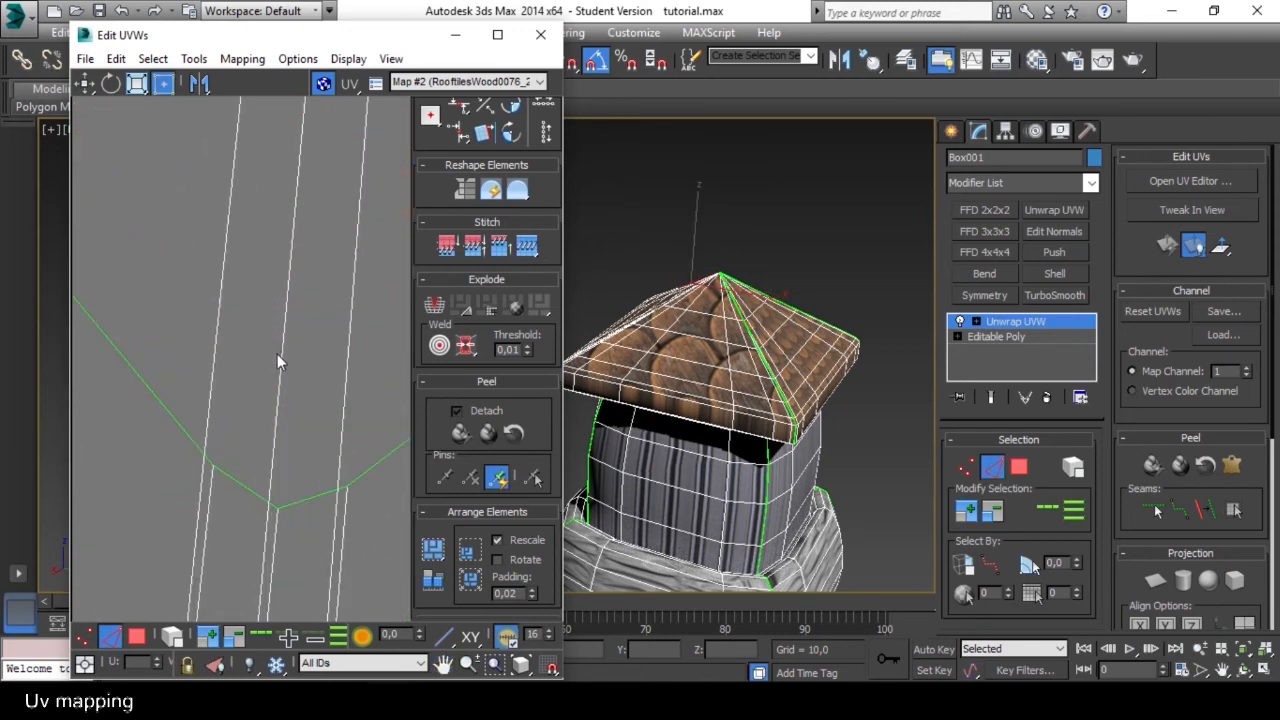
Add the remaining ridge edges down to the outer corner of the joined shell to the selection.
{"action": "left_click", "coordinate": [282, 356], "text": "ctrl"}
{"action": "scroll", "coordinate": [282, 356], "scroll_direction": "down", "scroll_amount": 3}
{"action": "middle_click_drag", "start_coordinate": [254, 540], "coordinate": [241, 391]}
{"action": "middle_click_drag", "start_coordinate": [255, 469], "coordinate": [277, 80]}
{"action": "scroll", "coordinate": [238, 278], "scroll_direction": "up", "scroll_amount": 4}
{"action": "left_click", "coordinate": [270, 295], "text": "ctrl"}
{"action": "scroll", "coordinate": [271, 295], "scroll_direction": "down", "scroll_amount": 3}
{"action": "scroll", "coordinate": [237, 408], "scroll_direction": "up", "scroll_amount": 4}
{"action": "middle_click_drag", "start_coordinate": [298, 465], "coordinate": [308, 236]}
{"action": "scroll", "coordinate": [279, 284], "scroll_direction": "up", "scroll_amount": 3}
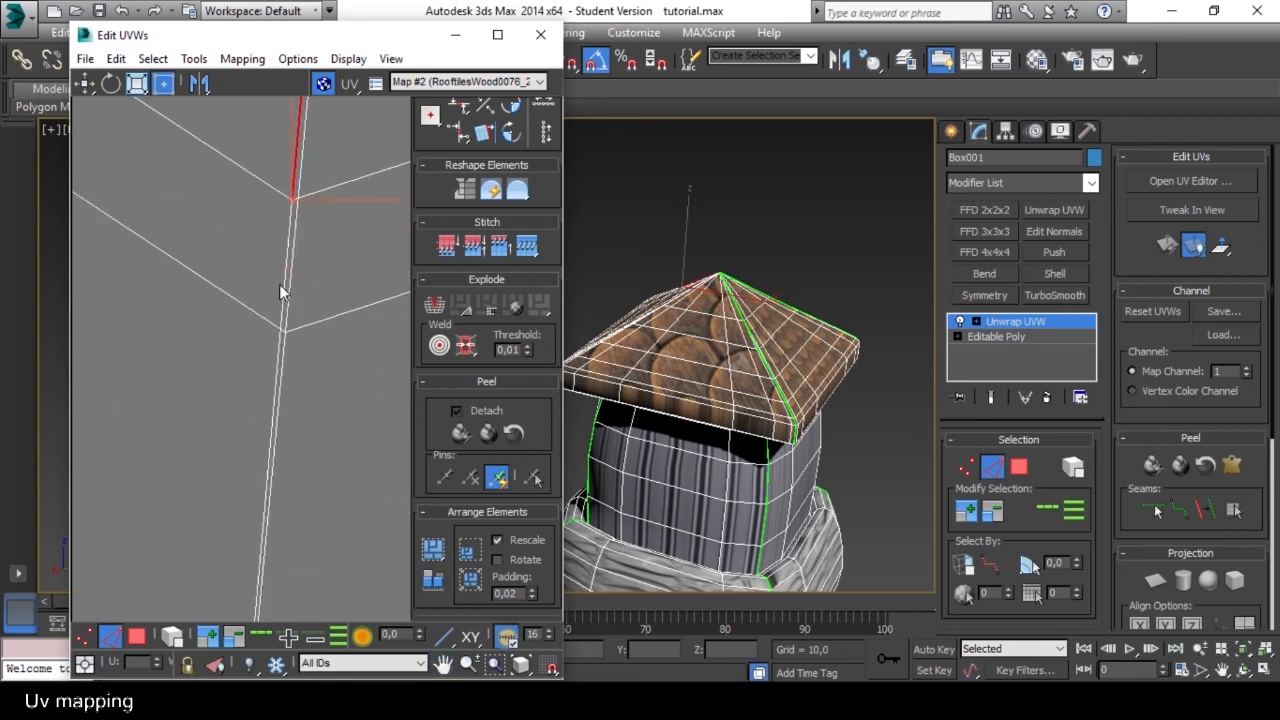
{"action": "left_click", "coordinate": [285, 264], "text": "ctrl"}
{"action": "scroll", "coordinate": [276, 398], "scroll_direction": "down", "scroll_amount": 3}
{"action": "middle_click_drag", "start_coordinate": [258, 605], "coordinate": [274, 440]}
{"action": "scroll", "coordinate": [275, 450], "scroll_direction": "up", "scroll_amount": 4}
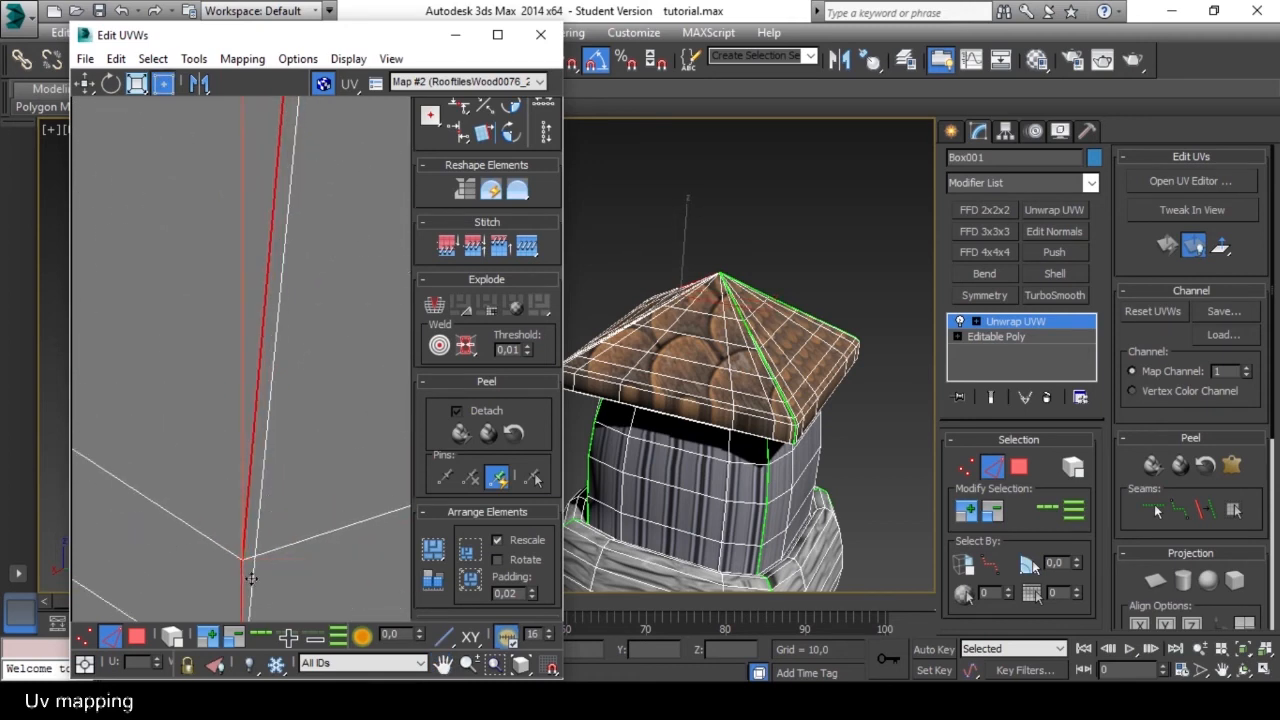
{"action": "scroll", "coordinate": [267, 470], "scroll_direction": "down", "scroll_amount": 6}
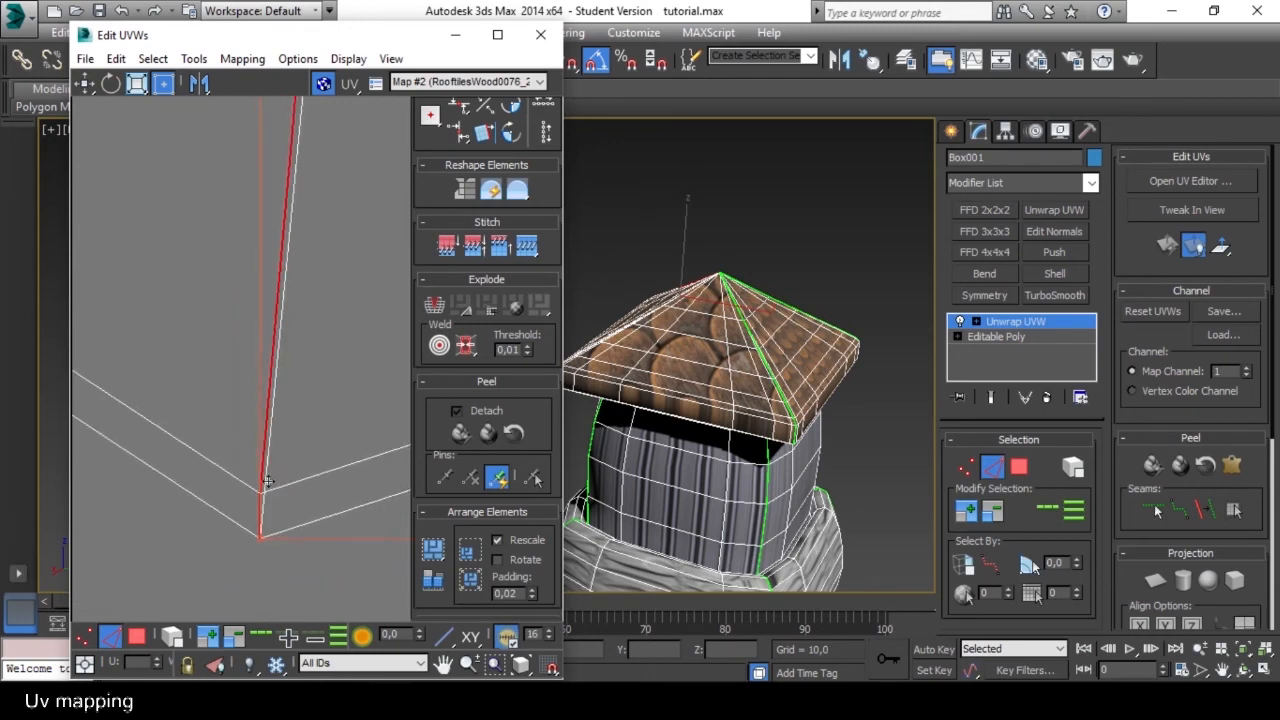
Examine the selected ridge edges along the UV shell and around the eave's corner and underside in the viewport.
{"action": "middle_click_drag", "start_coordinate": [267, 566], "coordinate": [267, 413]}
{"action": "middle_click_drag", "start_coordinate": [266, 180], "coordinate": [274, 428]}
{"action": "scroll", "coordinate": [257, 208], "scroll_direction": "down", "scroll_amount": 6}
{"action": "middle_click_drag", "start_coordinate": [257, 212], "coordinate": [261, 322]}
{"action": "scroll", "coordinate": [265, 256], "scroll_direction": "up", "scroll_amount": 5}
{"action": "scroll", "coordinate": [295, 196], "scroll_direction": "up", "scroll_amount": 3}
{"action": "scroll", "coordinate": [294, 196], "scroll_direction": "down", "scroll_amount": 4}
{"action": "middle_click_drag", "start_coordinate": [281, 460], "coordinate": [268, 275]}
{"action": "scroll", "coordinate": [268, 275], "scroll_direction": "down", "scroll_amount": 5}
{"action": "scroll", "coordinate": [270, 212], "scroll_direction": "up", "scroll_amount": 5}
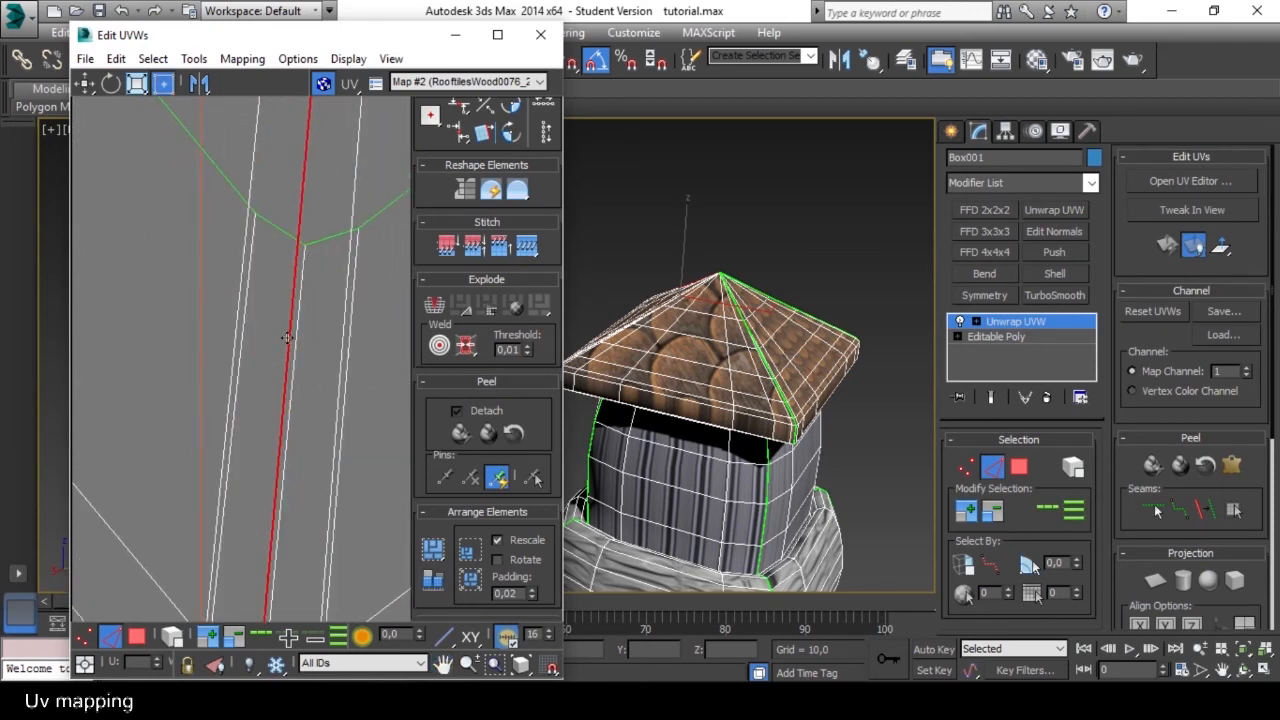
{"action": "scroll", "coordinate": [290, 294], "scroll_direction": "down", "scroll_amount": 8}
{"action": "middle_click_drag", "start_coordinate": [766, 468], "coordinate": [777, 295], "text": "alt"}
{"action": "middle_click_drag", "start_coordinate": [674, 236], "coordinate": [889, 298]}
{"action": "scroll", "coordinate": [662, 303], "scroll_direction": "up", "scroll_amount": 5}
{"action": "scroll", "coordinate": [660, 306], "scroll_direction": "down", "scroll_amount": 4}
{"action": "middle_click_drag", "start_coordinate": [614, 338], "coordinate": [682, 211], "text": "alt"}
{"action": "scroll", "coordinate": [622, 300], "scroll_direction": "up", "scroll_amount": 4}
{"action": "scroll", "coordinate": [640, 287], "scroll_direction": "up", "scroll_amount": 3}
{"action": "scroll", "coordinate": [633, 295], "scroll_direction": "down", "scroll_amount": 3}
{"action": "middle_click_drag", "start_coordinate": [637, 313], "coordinate": [648, 291]}
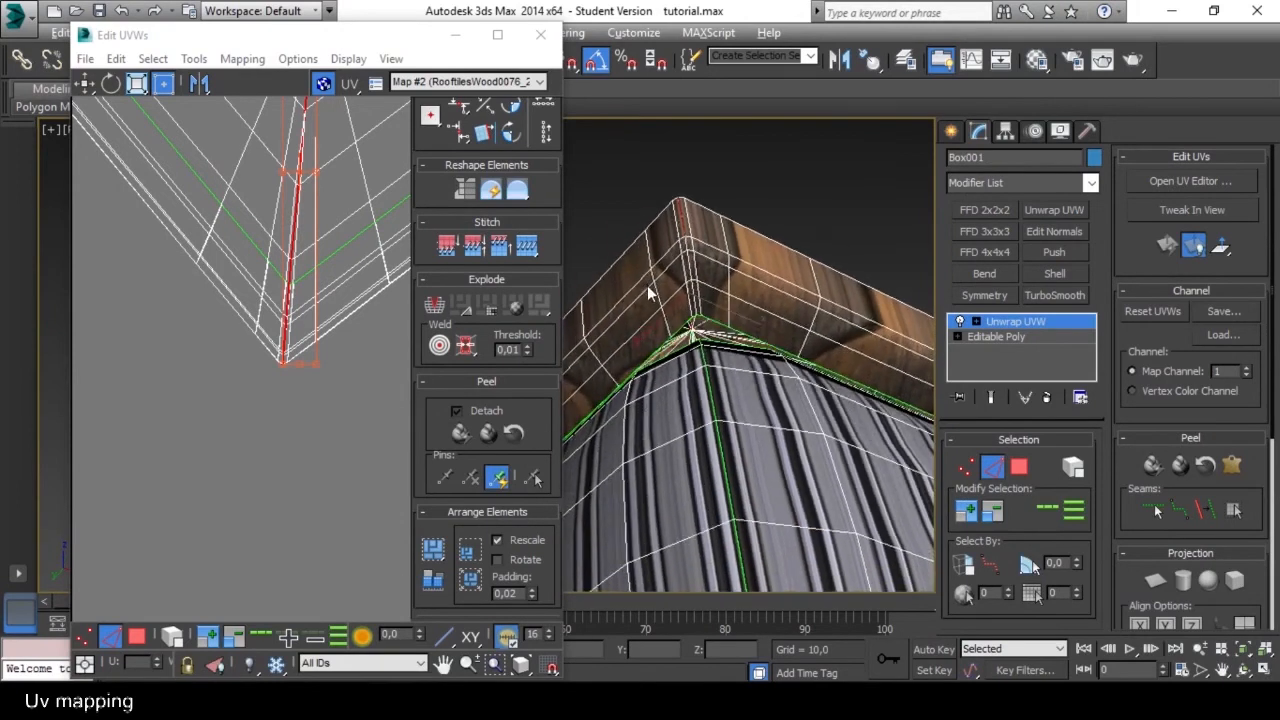
{"action": "scroll", "coordinate": [690, 340], "scroll_direction": "up", "scroll_amount": 3}
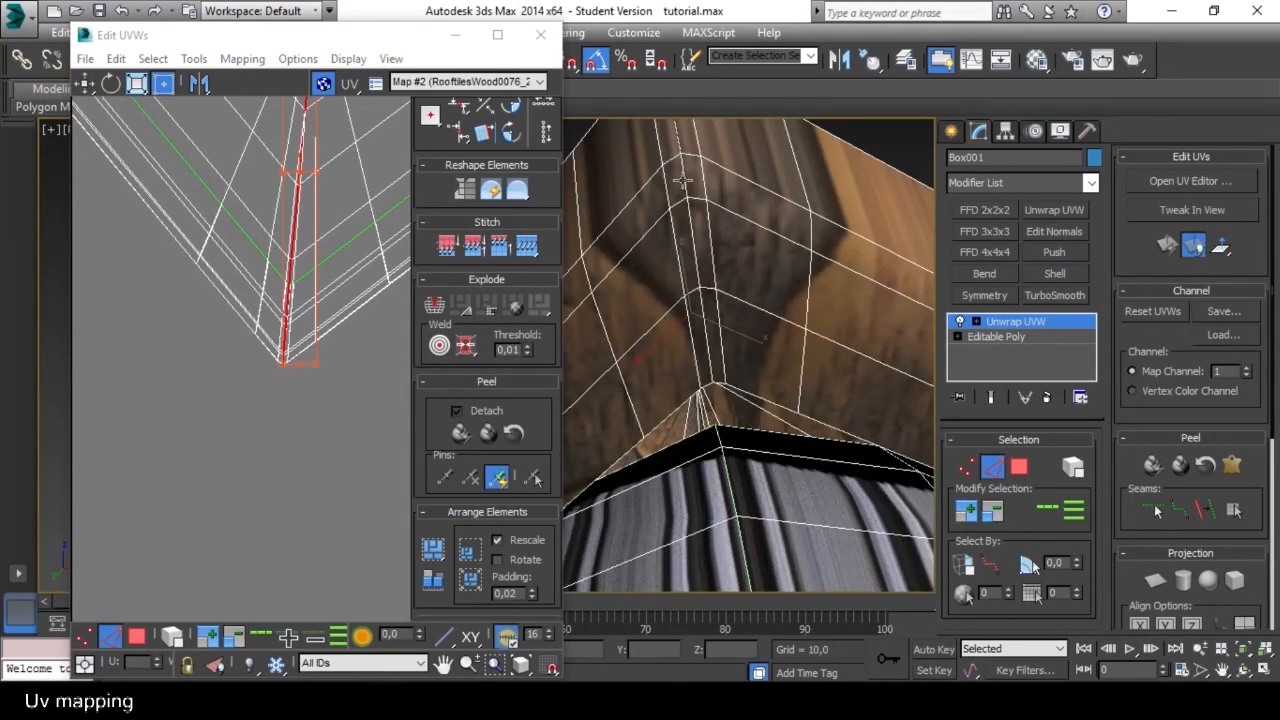
{"action": "scroll", "coordinate": [675, 195], "scroll_direction": "down", "scroll_amount": 3}
{"action": "middle_click_drag", "start_coordinate": [666, 206], "coordinate": [697, 240], "text": "alt"}
{"action": "mouse_move", "coordinate": [742, 328]}
{"action": "middle_mouse_down", "text": "alt"}
{"action": "mouse_move", "coordinate": [714, 306]}
{"action": "mouse_move", "coordinate": [727, 321]}
{"action": "middle_mouse_up", "text": "alt"}
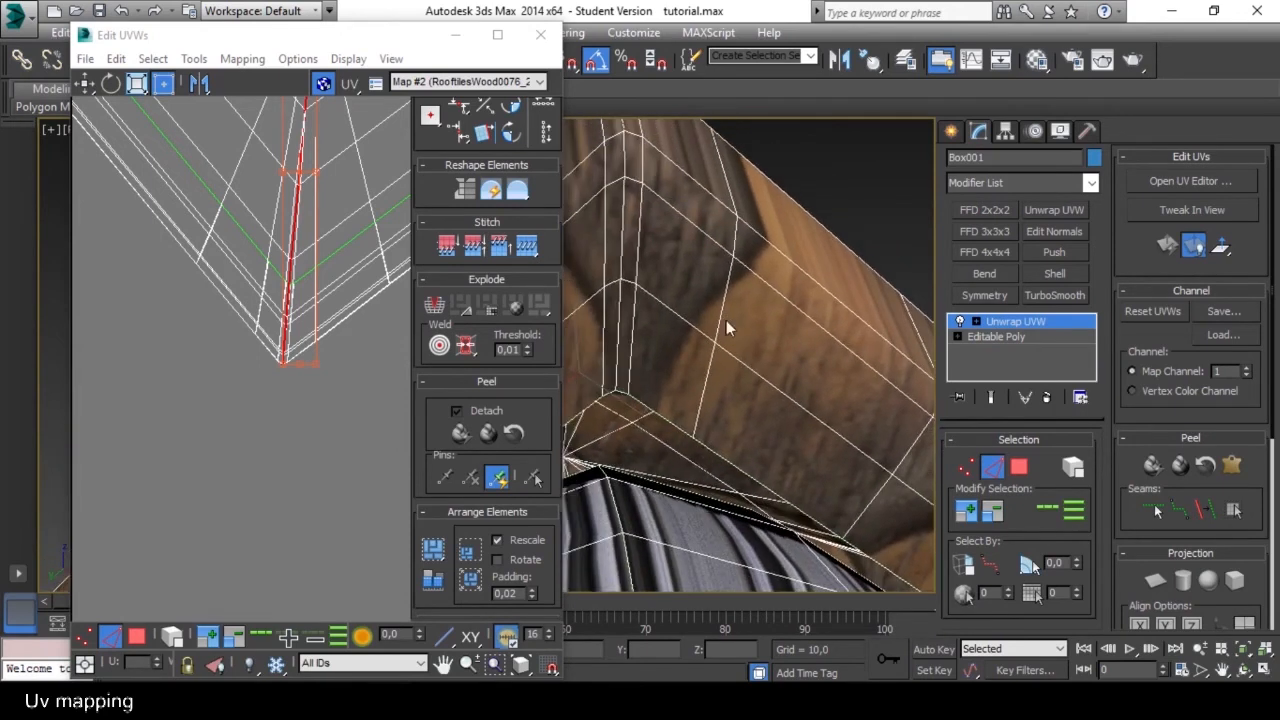
{"action": "middle_click_drag", "start_coordinate": [618, 155], "coordinate": [649, 260]}
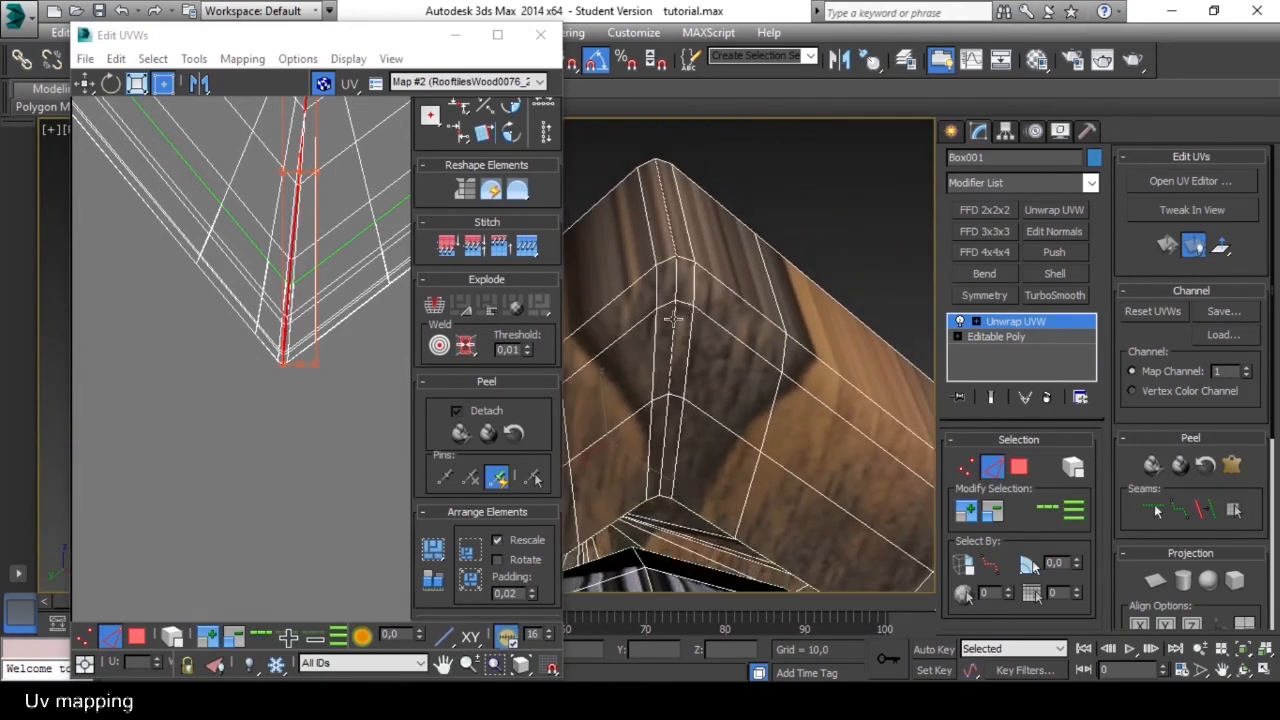
{"action": "middle_click_drag", "start_coordinate": [704, 454], "coordinate": [738, 440], "text": "alt"}
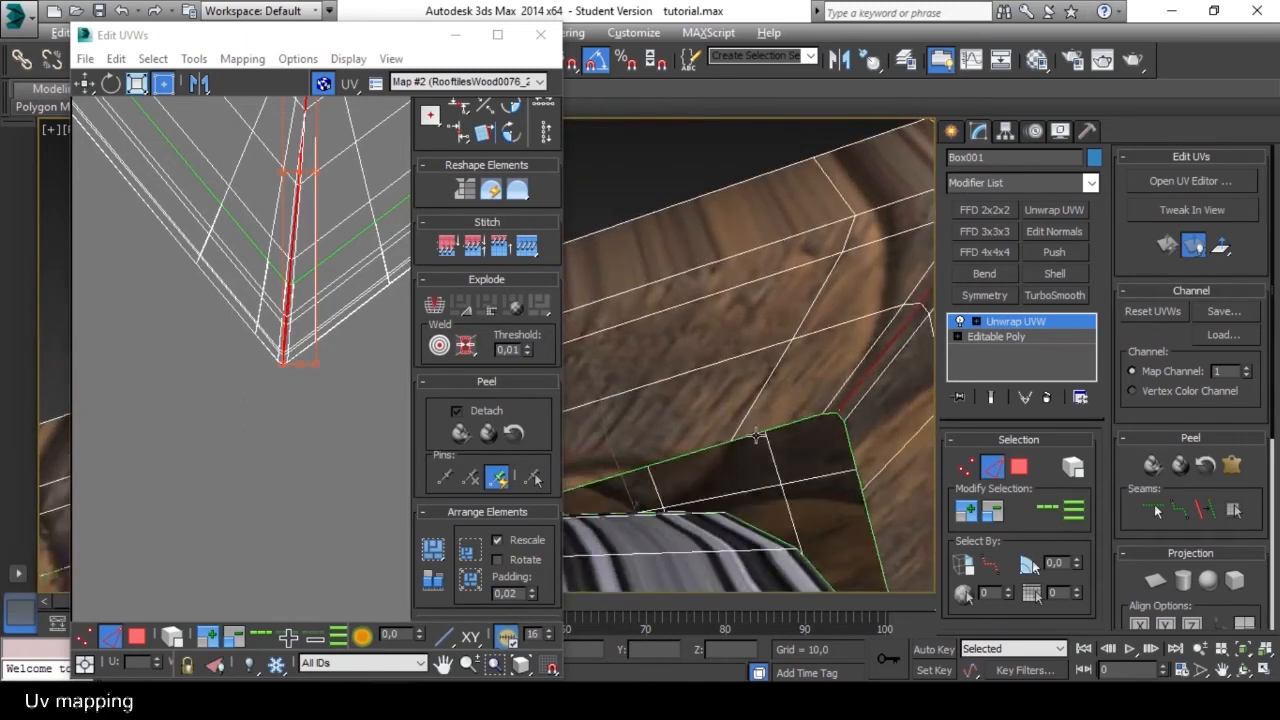
{"action": "scroll", "coordinate": [737, 442], "scroll_direction": "down", "scroll_amount": 6}
{"action": "middle_click_drag", "start_coordinate": [728, 360], "coordinate": [739, 400], "text": "alt"}
{"action": "middle_click_drag", "start_coordinate": [789, 297], "coordinate": [722, 391]}
Break the joined roof shell apart along the selected ridge edges.
{"action": "middle_click_drag", "start_coordinate": [235, 228], "coordinate": [252, 349]}
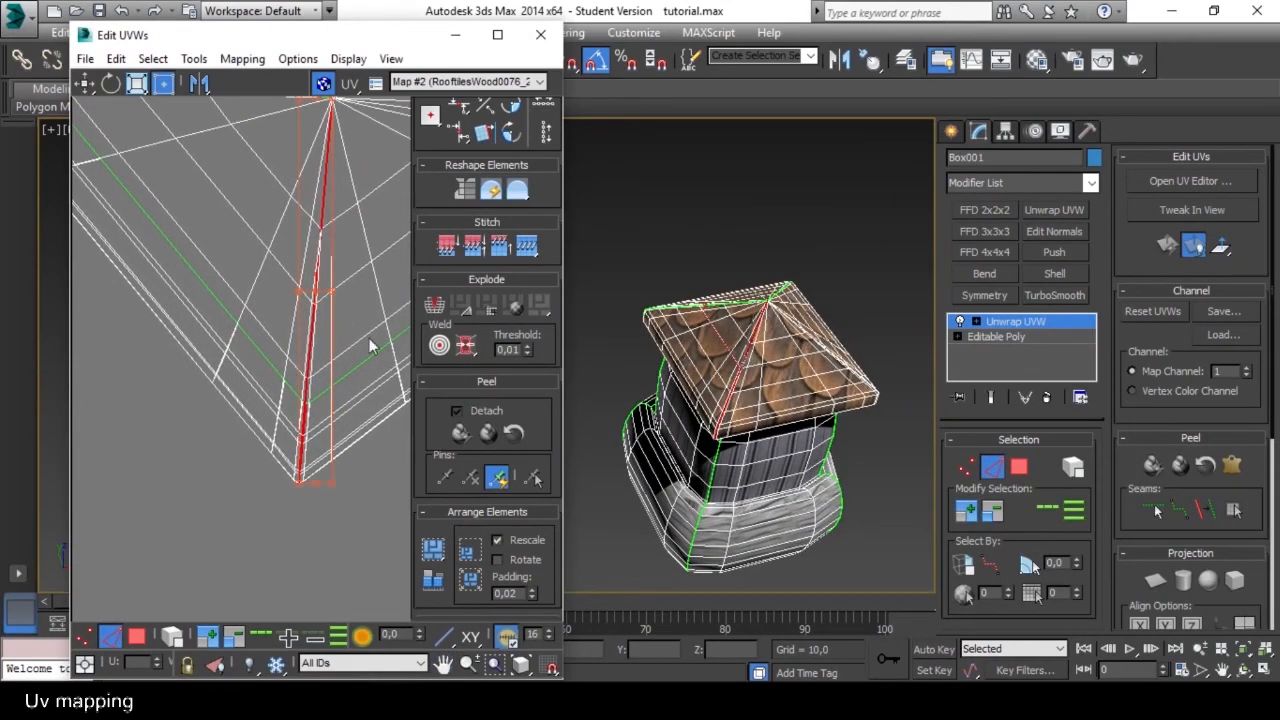
{"action": "left_click", "coordinate": [433, 311]}
{"action": "scroll", "coordinate": [262, 322], "scroll_direction": "down", "scroll_amount": 2}
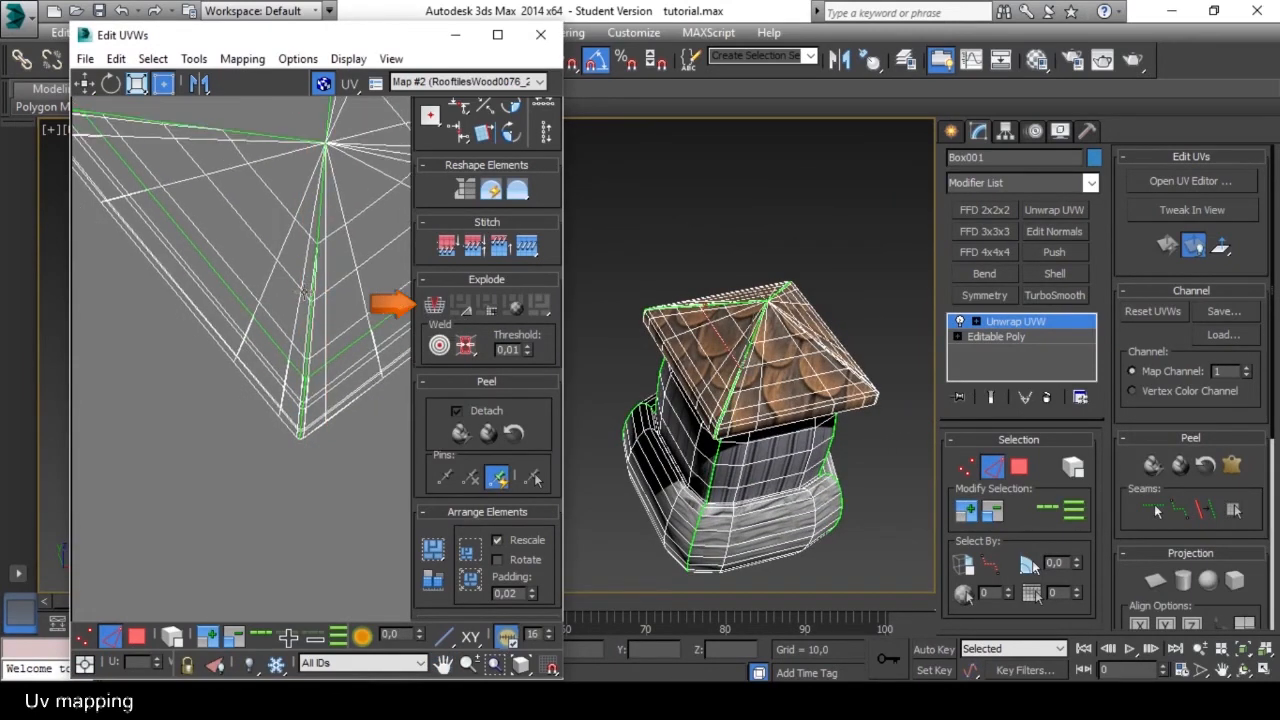
Select the detached slope's whole UV shell in polygon mode and move it clear of the two slopes that are still joined.
{"action": "middle_click_drag", "start_coordinate": [240, 341], "coordinate": [289, 441]}
{"action": "left_click", "coordinate": [137, 636]}
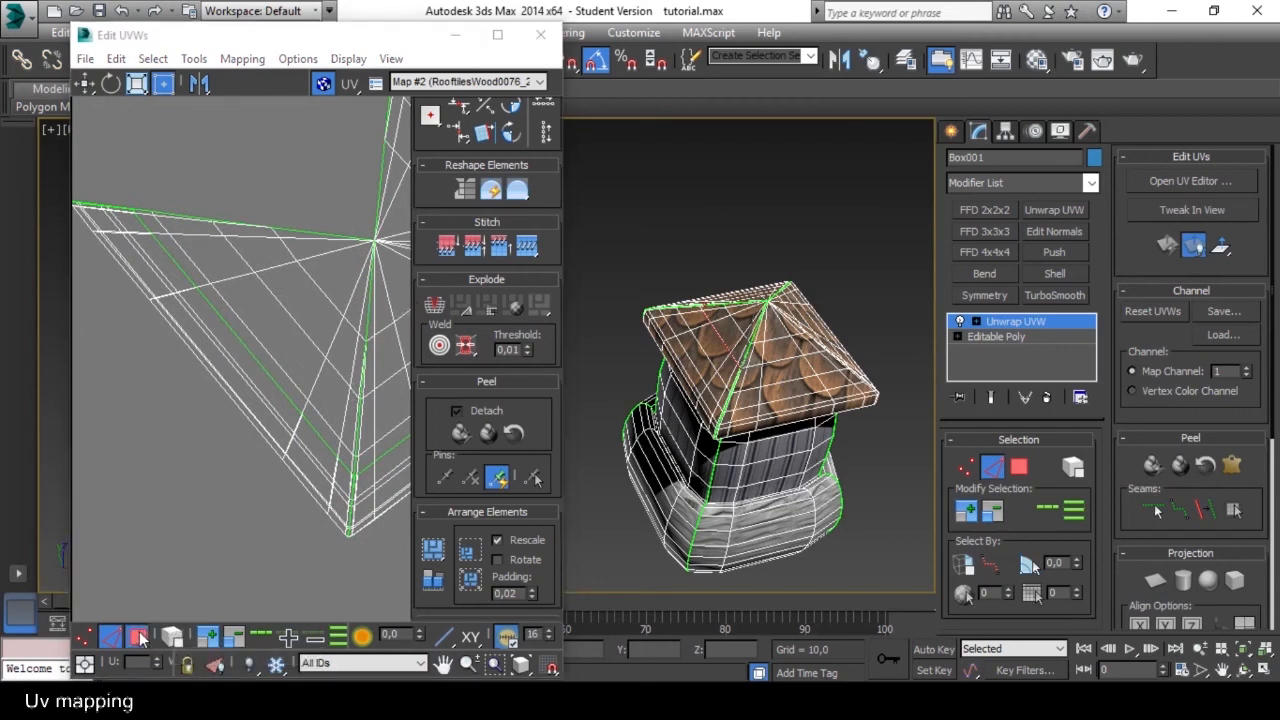
{"action": "left_click", "coordinate": [255, 340]}
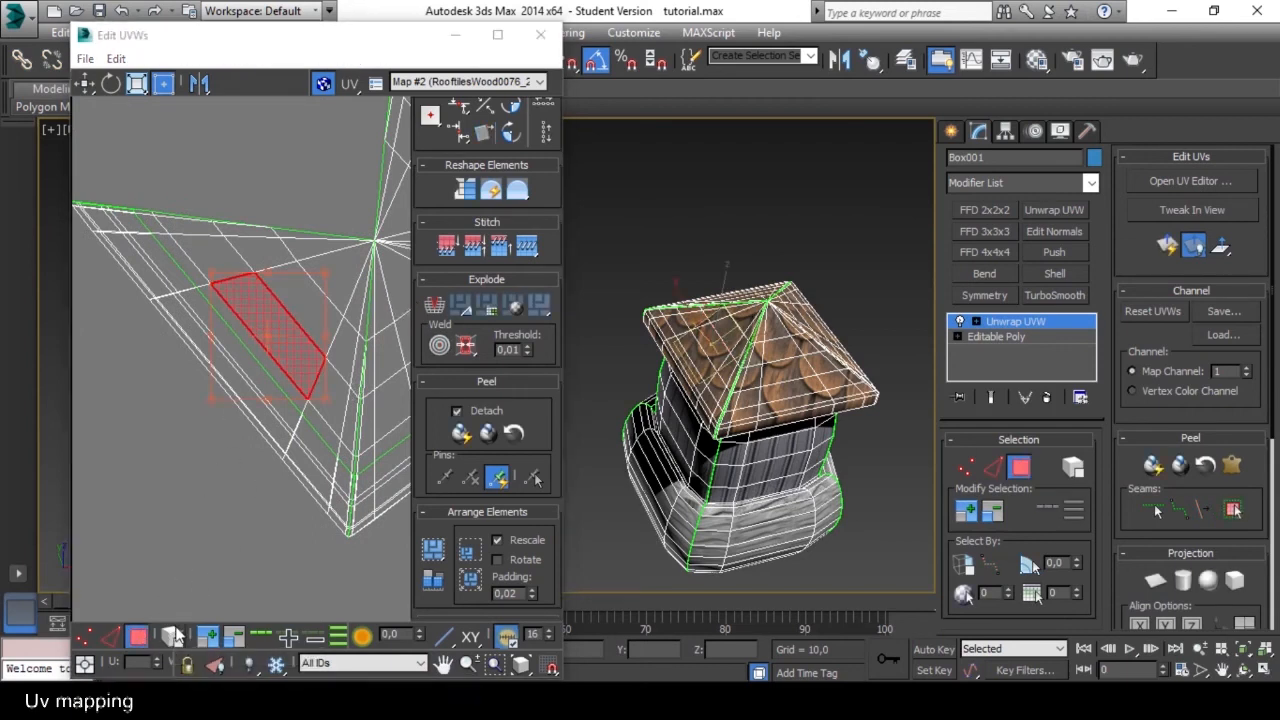
{"action": "double_click", "coordinate": [280, 363]}
{"action": "left_click_drag", "start_coordinate": [280, 363], "coordinate": [222, 337]}
{"action": "scroll", "coordinate": [222, 337], "scroll_direction": "down", "scroll_amount": 3}
{"action": "middle_click_drag", "start_coordinate": [262, 362], "coordinate": [225, 502]}
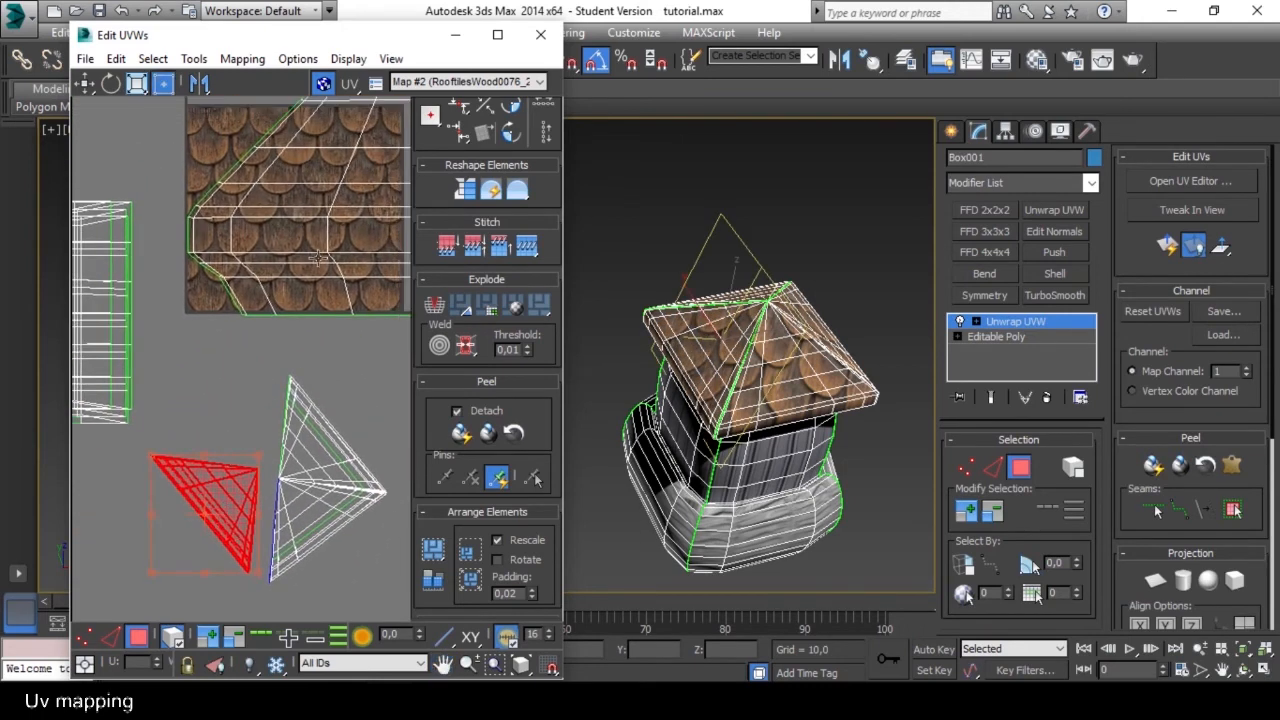
{"action": "scroll", "coordinate": [320, 226], "scroll_direction": "down", "scroll_amount": 2}
{"action": "middle_click_drag", "start_coordinate": [320, 226], "coordinate": [260, 246]}
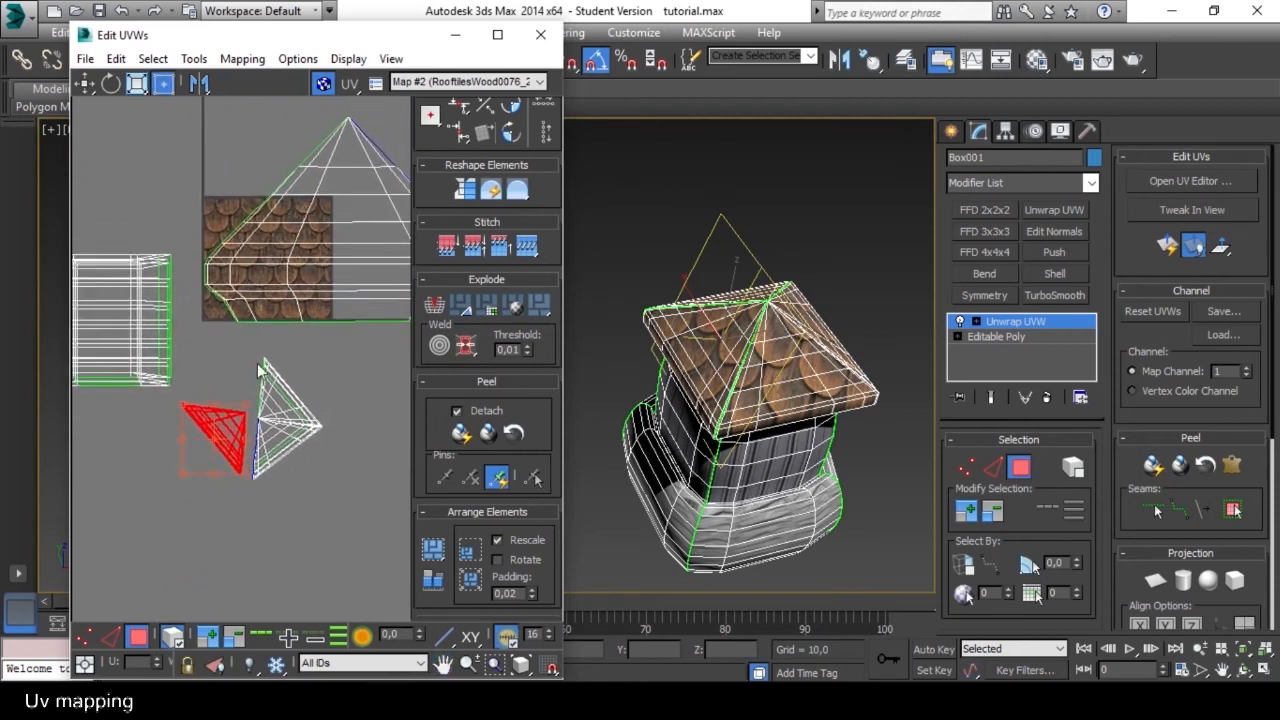
{"action": "middle_click_drag", "start_coordinate": [215, 435], "coordinate": [226, 395]}
Paste the copied shingle UVs onto the selected slope and check the tiles on the roof in the viewport.
{"action": "left_click", "coordinate": [116, 58]}
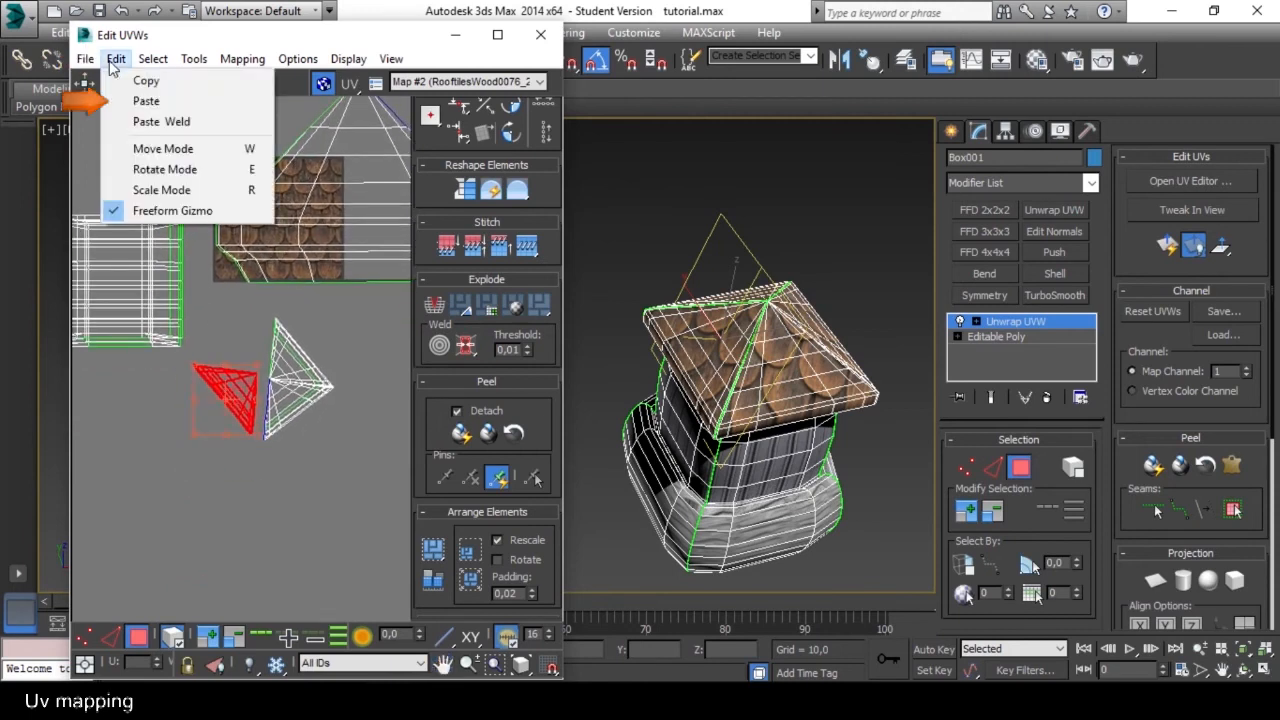
{"action": "left_click", "coordinate": [174, 103]}
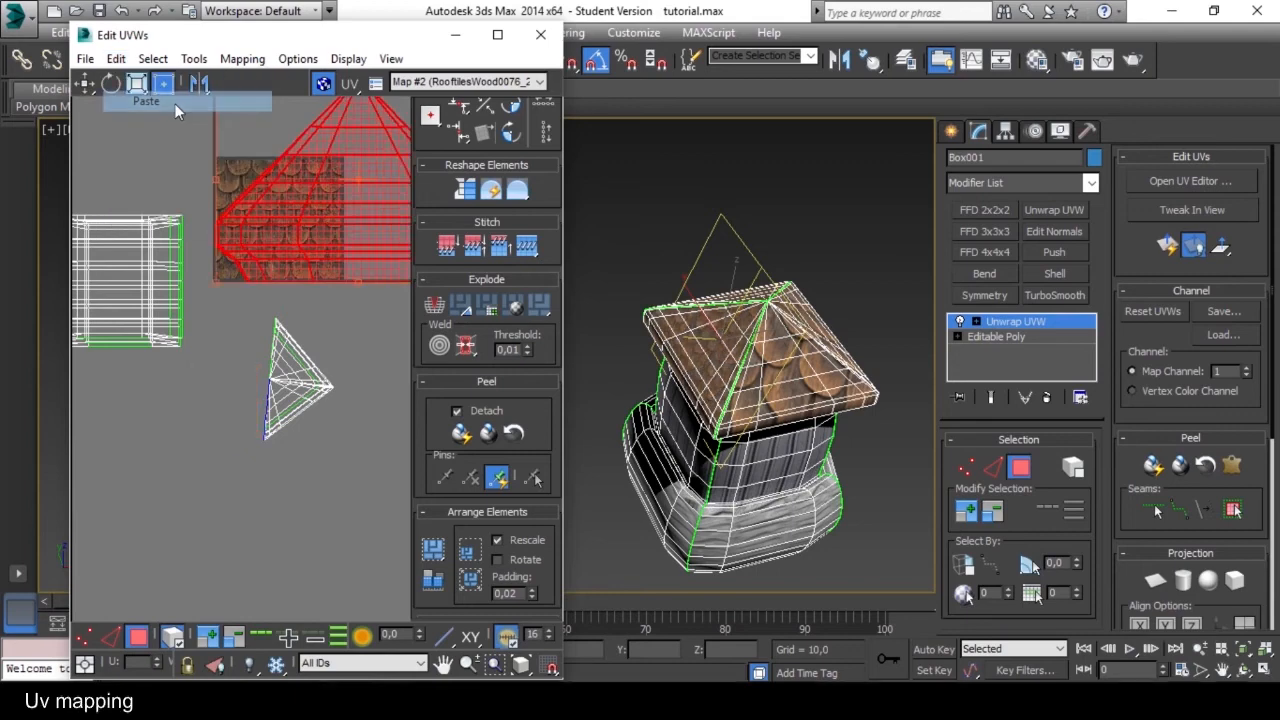
{"action": "middle_click_drag", "start_coordinate": [740, 360], "coordinate": [817, 369], "text": "alt"}
{"action": "scroll", "coordinate": [632, 377], "scroll_direction": "up", "scroll_amount": 5}
{"action": "middle_click_drag", "start_coordinate": [634, 377], "coordinate": [664, 402], "text": "alt"}
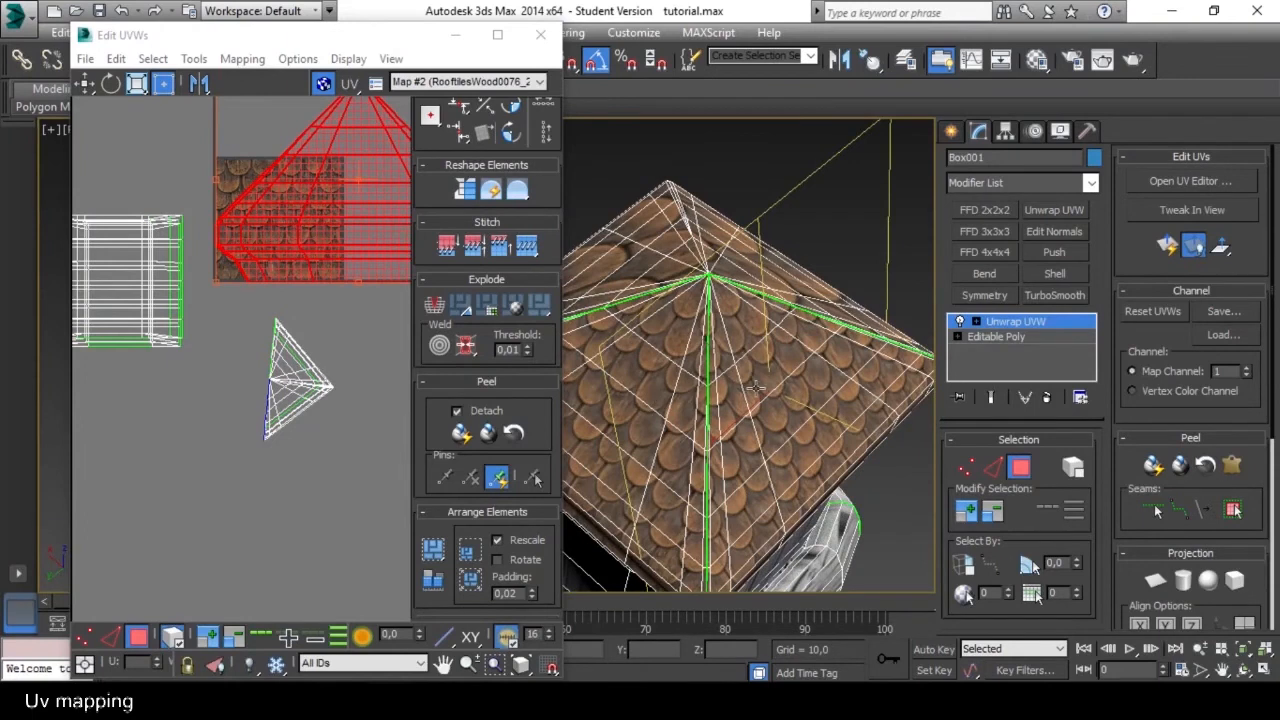
{"action": "middle_click_drag", "start_coordinate": [740, 409], "coordinate": [679, 344], "text": "alt"}
{"action": "middle_click_drag", "start_coordinate": [225, 230], "coordinate": [170, 348]}
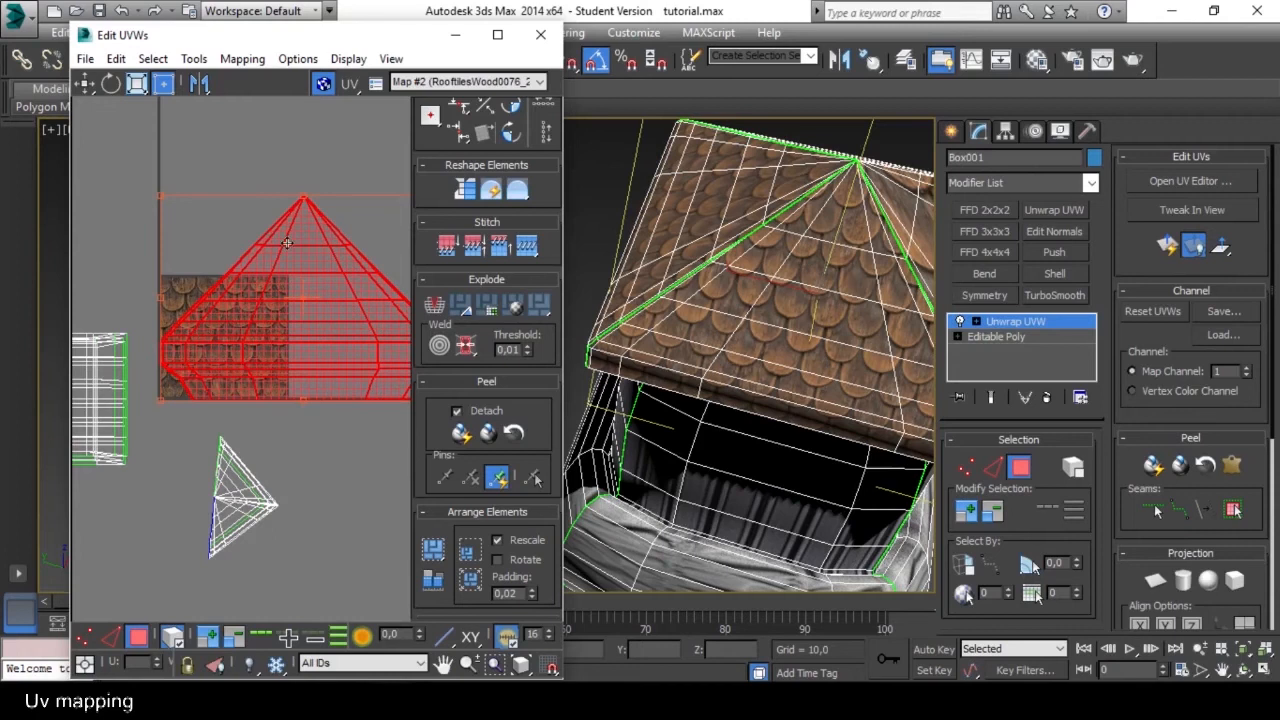
{"action": "middle_click_drag", "start_coordinate": [341, 437], "coordinate": [333, 414]}
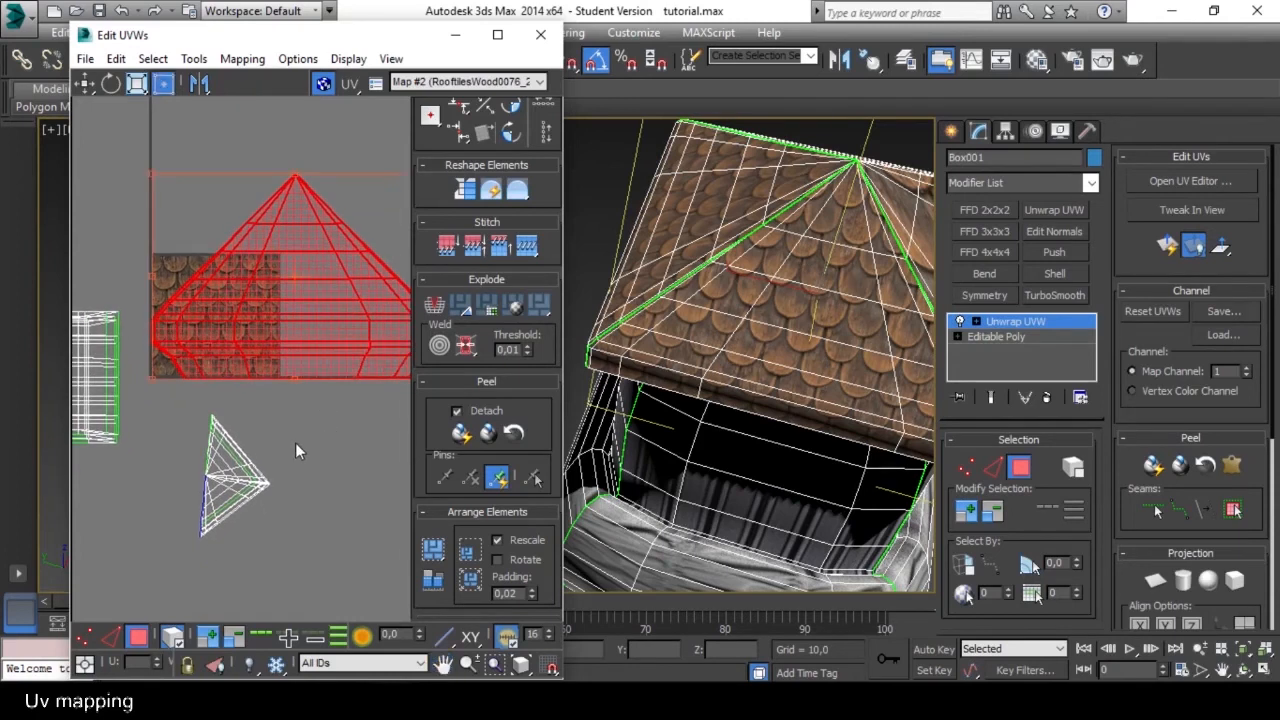
Select the first ridge edge, starting at the roof apex, between the two slopes that are still joined.
{"action": "scroll", "coordinate": [295, 442], "scroll_direction": "up", "scroll_amount": 10}
{"action": "middle_click_drag", "start_coordinate": [278, 474], "coordinate": [388, 428]}
{"action": "scroll", "coordinate": [275, 410], "scroll_direction": "up", "scroll_amount": 5}
{"action": "middle_click_drag", "start_coordinate": [275, 410], "coordinate": [242, 375]}
{"action": "scroll", "coordinate": [245, 399], "scroll_direction": "up", "scroll_amount": 2}
{"action": "scroll", "coordinate": [250, 400], "scroll_direction": "down", "scroll_amount": 2}
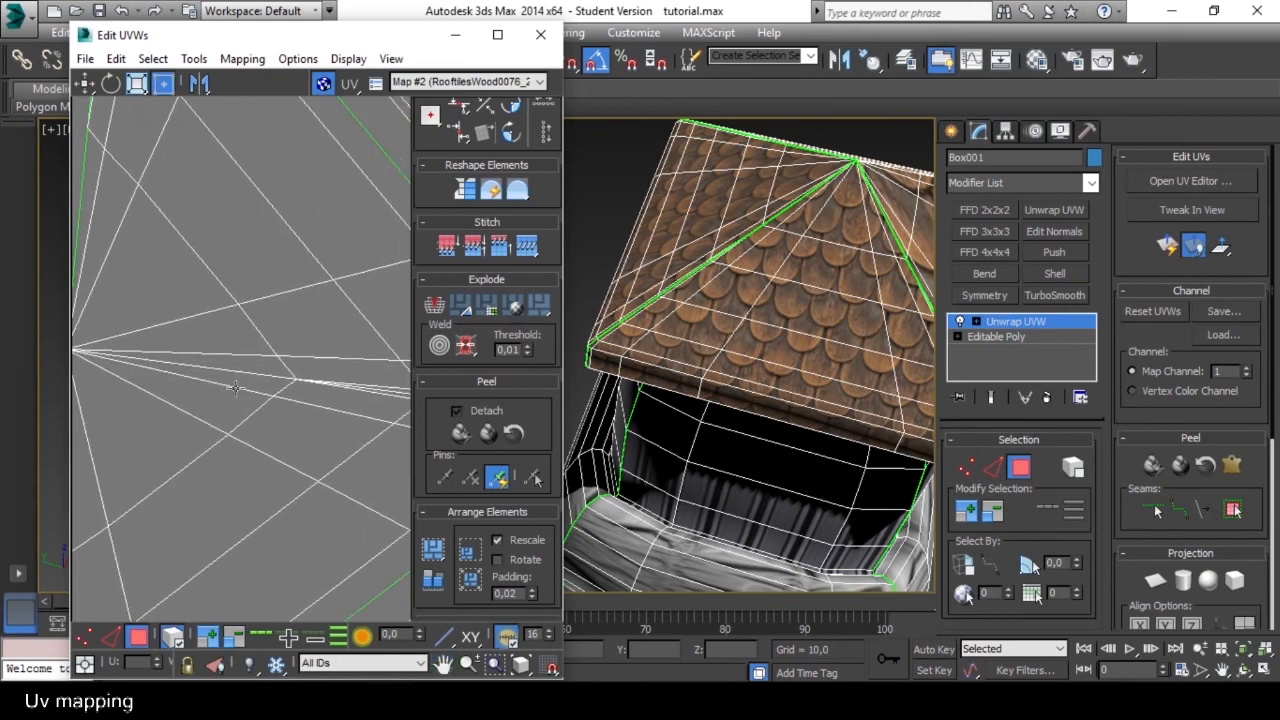
{"action": "left_click", "coordinate": [178, 641]}
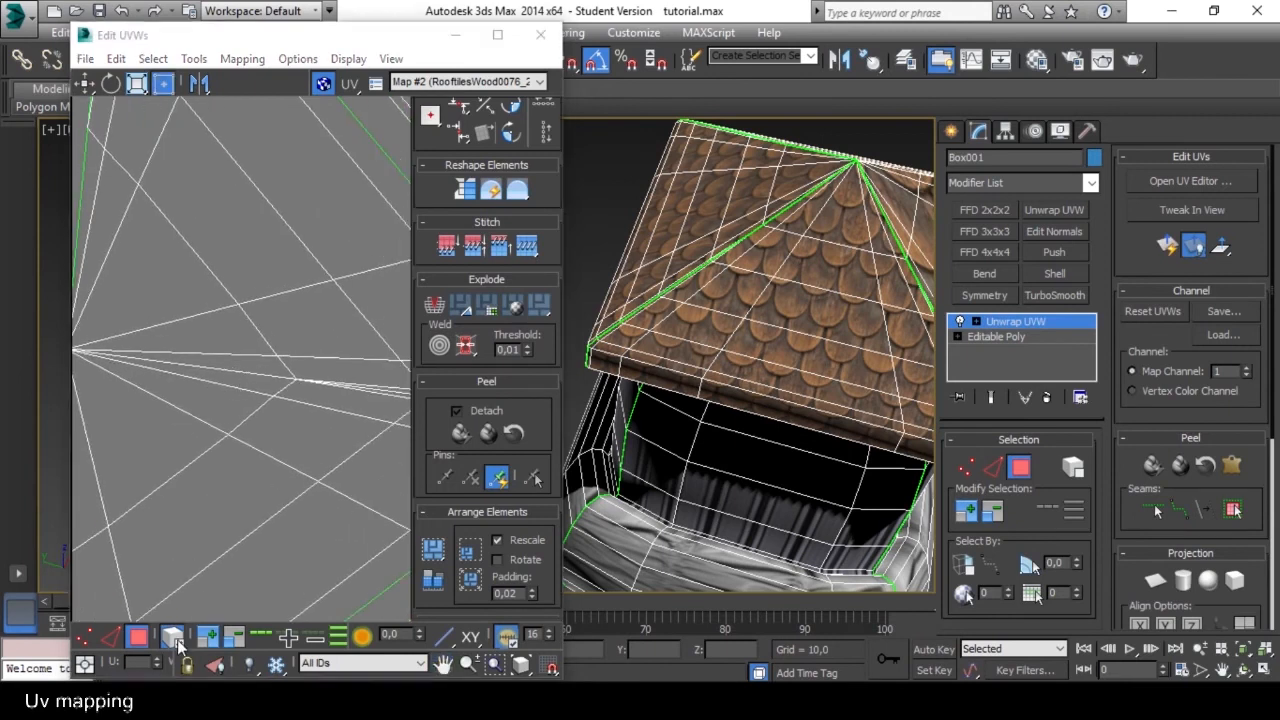
{"action": "left_click", "coordinate": [112, 638]}
{"action": "left_click", "coordinate": [246, 373]}
Extend the edge selection along the middle of the ridge between the two joined slopes.
{"action": "scroll", "coordinate": [338, 375], "scroll_direction": "up", "scroll_amount": 2}
{"action": "middle_click_drag", "start_coordinate": [340, 374], "coordinate": [180, 396]}
{"action": "scroll", "coordinate": [287, 377], "scroll_direction": "up", "scroll_amount": 2}
{"action": "left_click", "coordinate": [319, 415], "text": "ctrl"}
{"action": "scroll", "coordinate": [319, 415], "scroll_direction": "down", "scroll_amount": 3}
{"action": "scroll", "coordinate": [319, 407], "scroll_direction": "up", "scroll_amount": 2}
{"action": "left_click", "coordinate": [293, 421], "text": "ctrl"}
{"action": "middle_click_drag", "start_coordinate": [293, 420], "coordinate": [163, 408]}
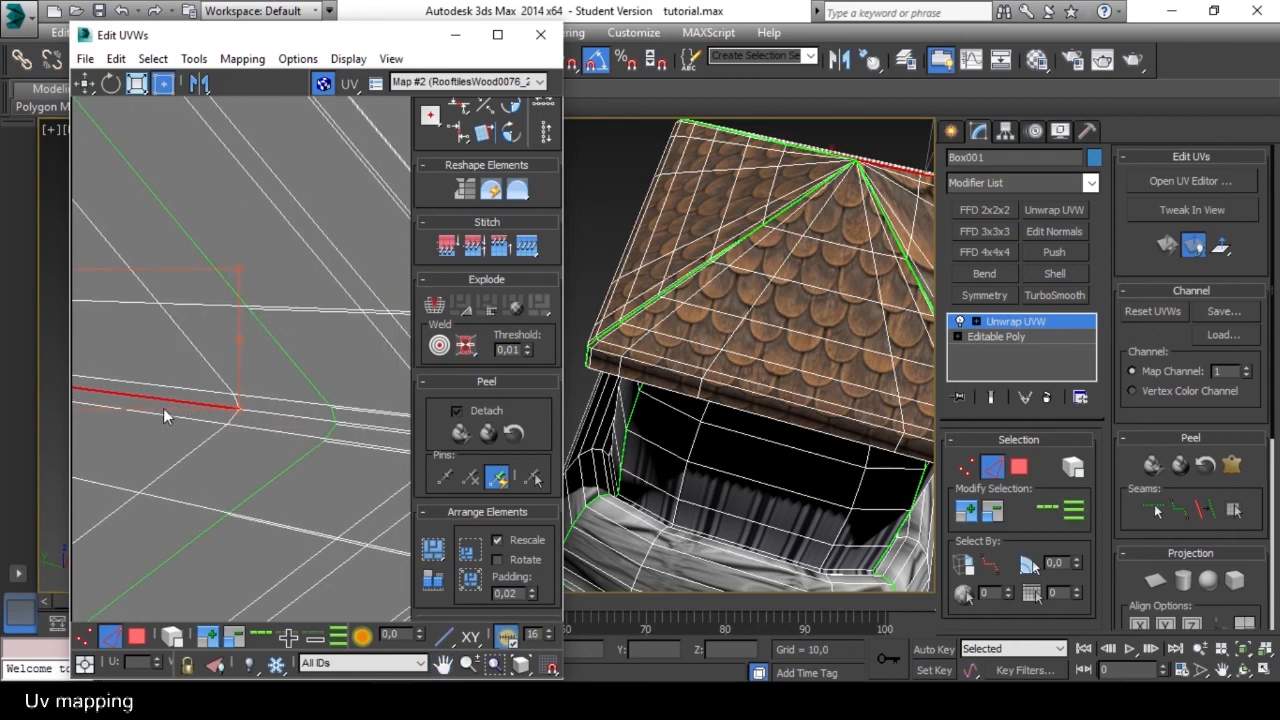
{"action": "left_click", "coordinate": [280, 416], "text": "ctrl"}
Add the outer ridge edges toward the tip of the joined shell to the selection.
{"action": "scroll", "coordinate": [288, 430], "scroll_direction": "down", "scroll_amount": 3}
{"action": "middle_click_drag", "start_coordinate": [290, 430], "coordinate": [238, 423]}
{"action": "scroll", "coordinate": [238, 423], "scroll_direction": "up", "scroll_amount": 2}
{"action": "scroll", "coordinate": [236, 421], "scroll_direction": "up", "scroll_amount": 5}
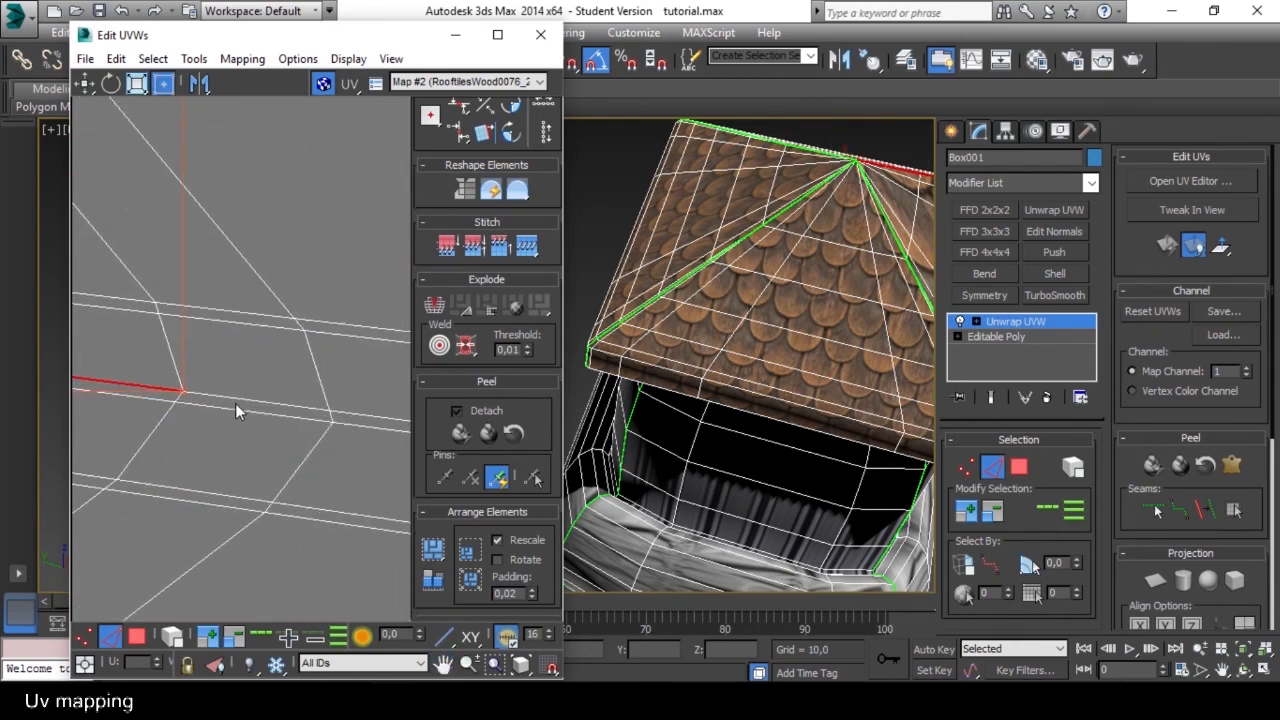
{"action": "middle_click_drag", "start_coordinate": [310, 396], "coordinate": [45, 387]}
{"action": "scroll", "coordinate": [328, 426], "scroll_direction": "down", "scroll_amount": 2}
{"action": "scroll", "coordinate": [327, 427], "scroll_direction": "up", "scroll_amount": 5}
{"action": "left_click", "coordinate": [316, 451], "text": "ctrl"}
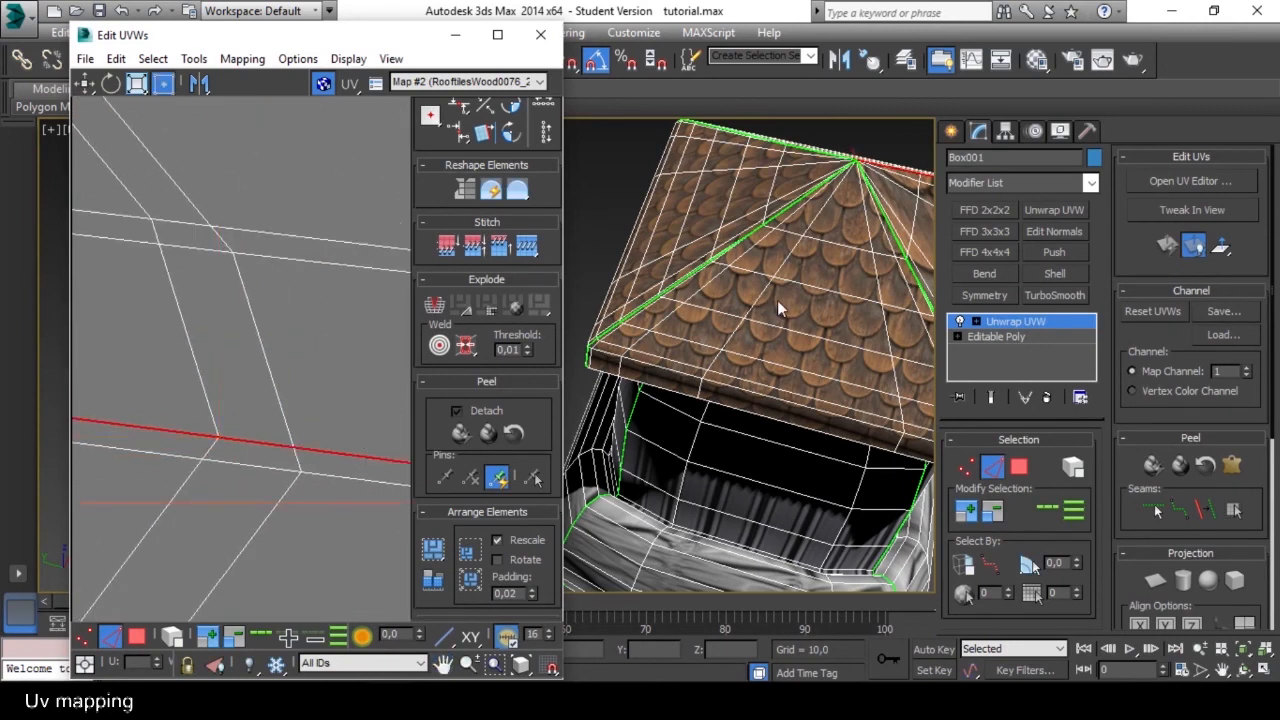
Check the ridge selection around the eave corner in the viewport and extend it along the roof's underside.
{"action": "scroll", "coordinate": [777, 300], "scroll_direction": "down", "scroll_amount": 5}
{"action": "middle_click_drag", "start_coordinate": [824, 295], "coordinate": [676, 279], "text": "alt"}
{"action": "scroll", "coordinate": [780, 285], "scroll_direction": "up", "scroll_amount": 8}
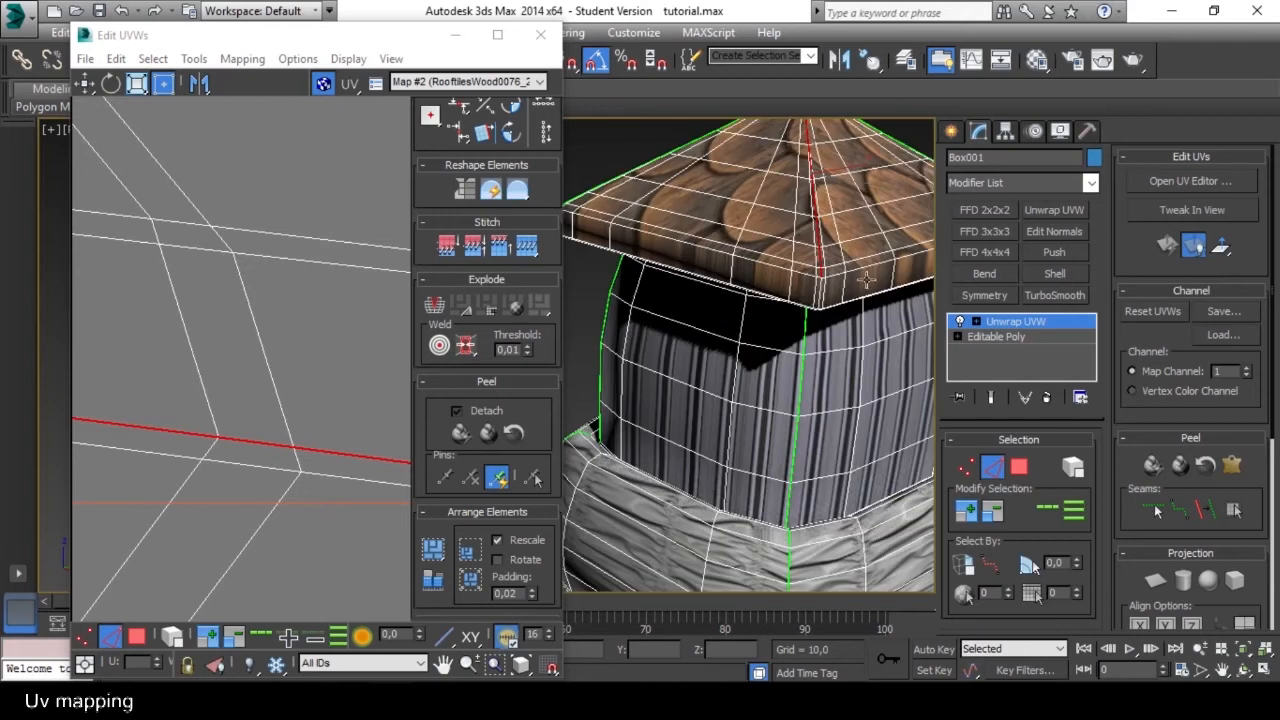
{"action": "middle_click_drag", "start_coordinate": [866, 280], "coordinate": [808, 302], "text": "alt"}
{"action": "scroll", "coordinate": [740, 308], "scroll_direction": "up", "scroll_amount": 5}
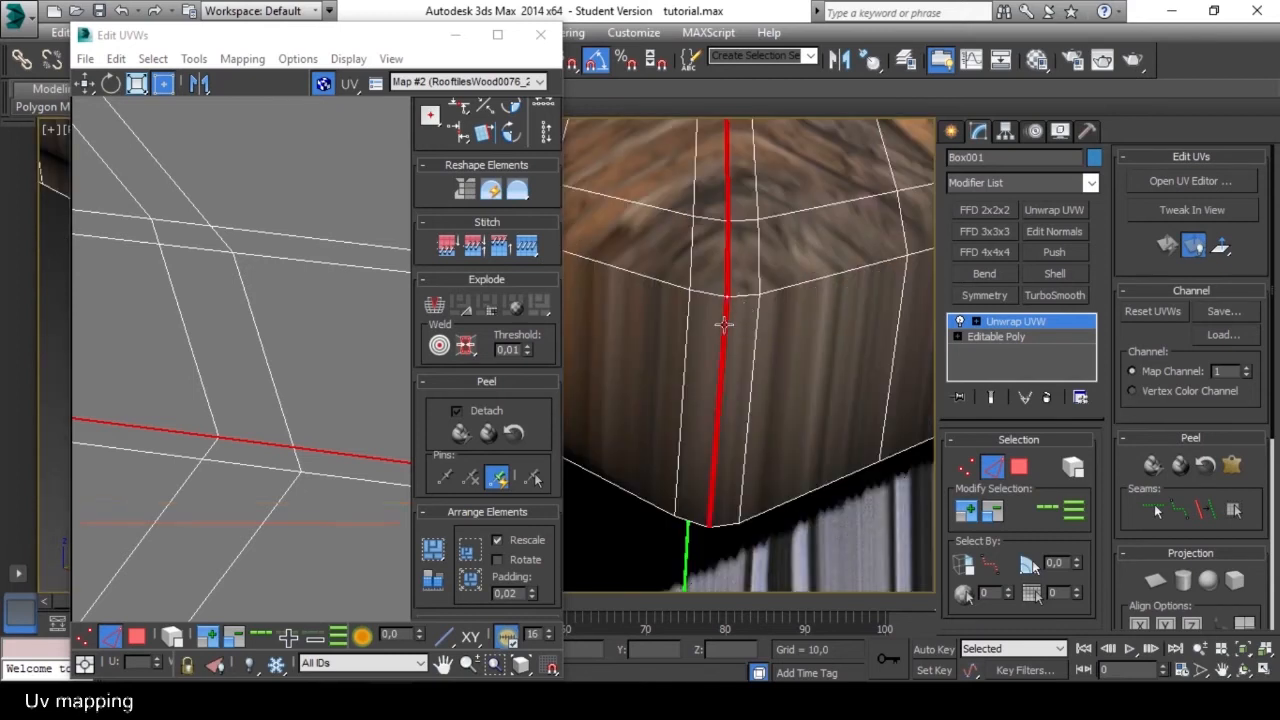
{"action": "scroll", "coordinate": [731, 417], "scroll_direction": "down", "scroll_amount": 5}
{"action": "middle_click_drag", "start_coordinate": [731, 417], "coordinate": [721, 327], "text": "alt"}
{"action": "scroll", "coordinate": [729, 371], "scroll_direction": "up", "scroll_amount": 6}
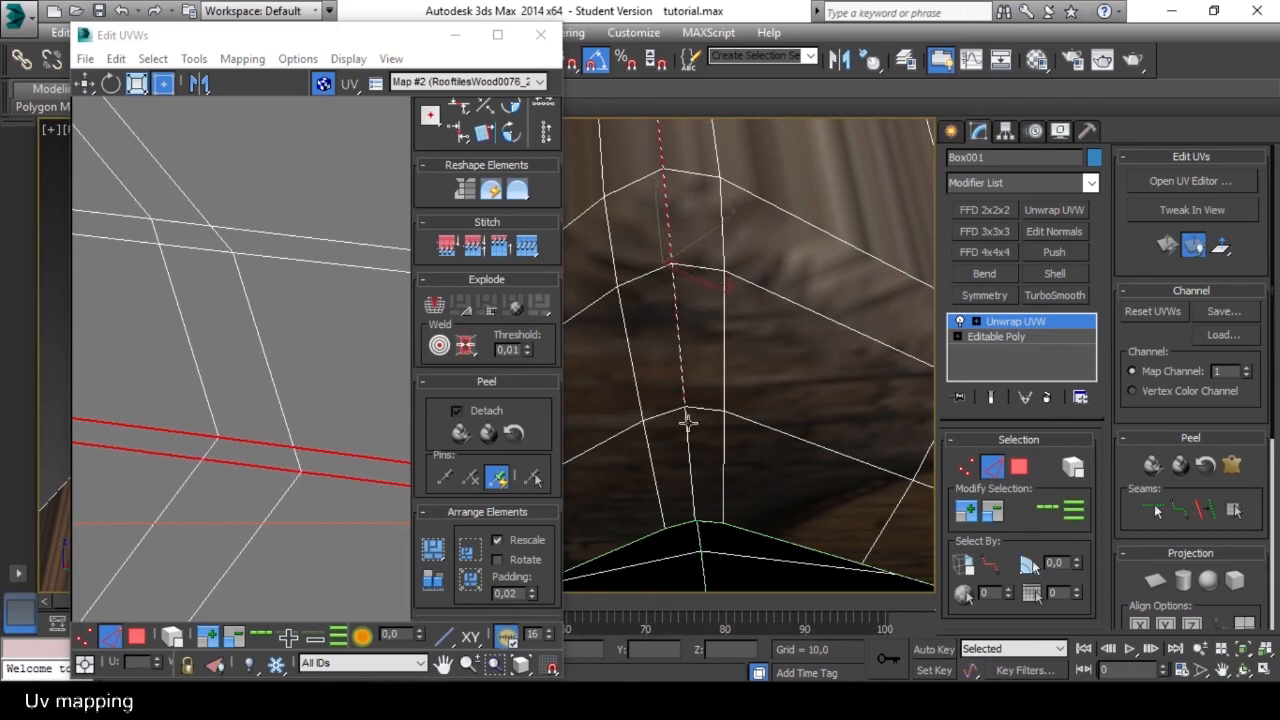
Break the joined UV shell along the selected ridge edges to separate the last two slopes.
{"action": "left_click", "coordinate": [368, 374]}
{"action": "left_click", "coordinate": [432, 308]}
{"action": "scroll", "coordinate": [294, 350], "scroll_direction": "down", "scroll_amount": 6}
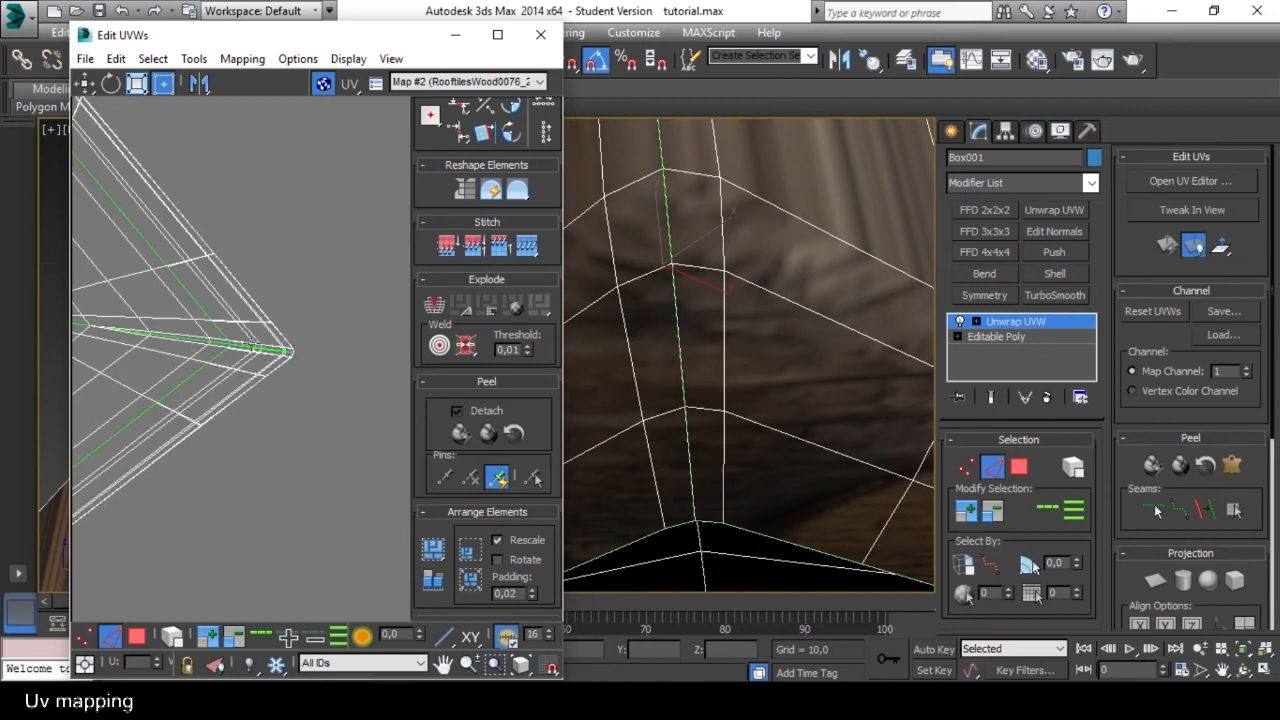
{"action": "scroll", "coordinate": [255, 347], "scroll_direction": "down", "scroll_amount": 2}
{"action": "middle_click_drag", "start_coordinate": [255, 347], "coordinate": [373, 355]}
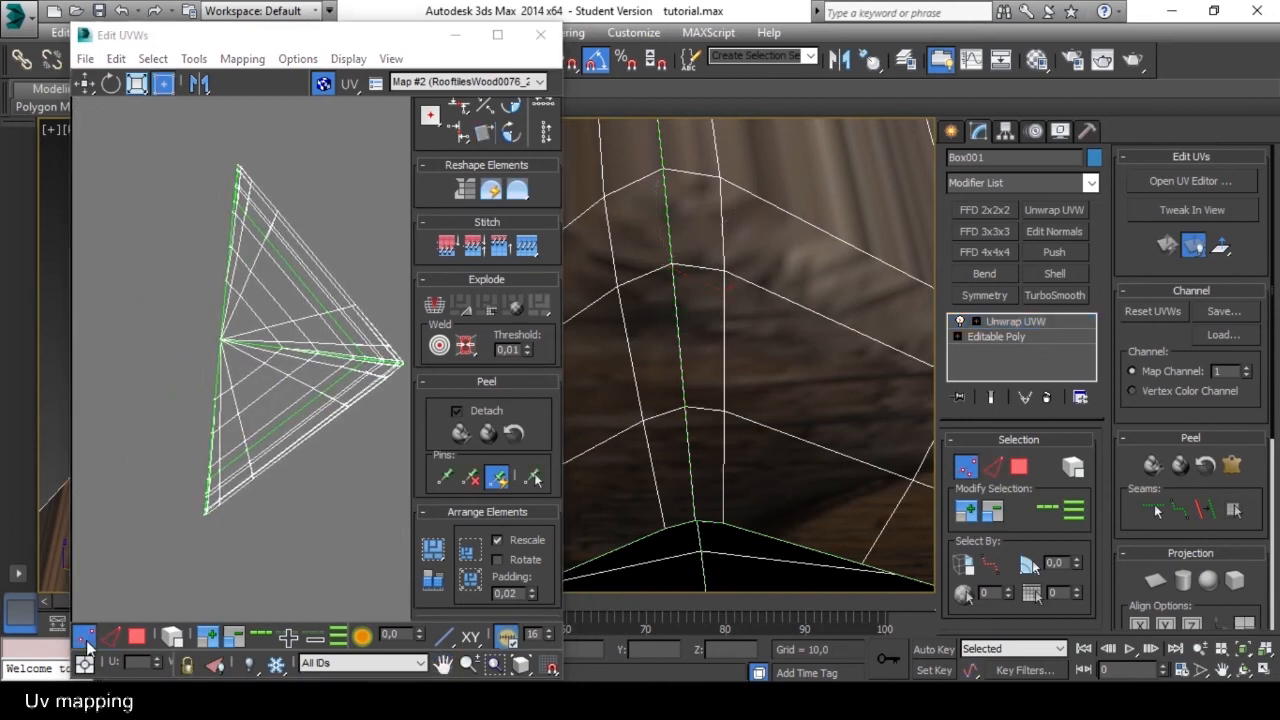
Select the lower of the two separated slope shells and paste the copied shingle UVs onto it.
{"action": "left_click", "coordinate": [137, 636]}
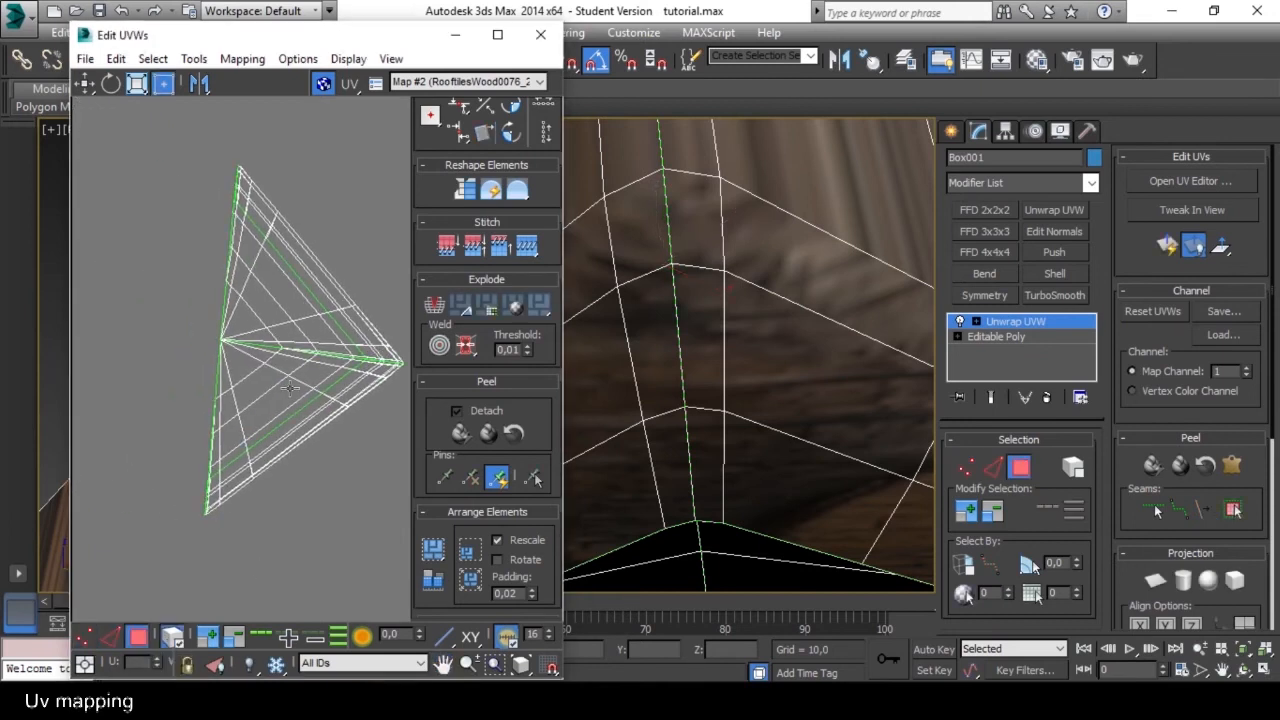
{"action": "left_click", "coordinate": [320, 430]}
{"action": "scroll", "coordinate": [329, 434], "scroll_direction": "down", "scroll_amount": 5}
{"action": "left_click", "coordinate": [116, 58]}
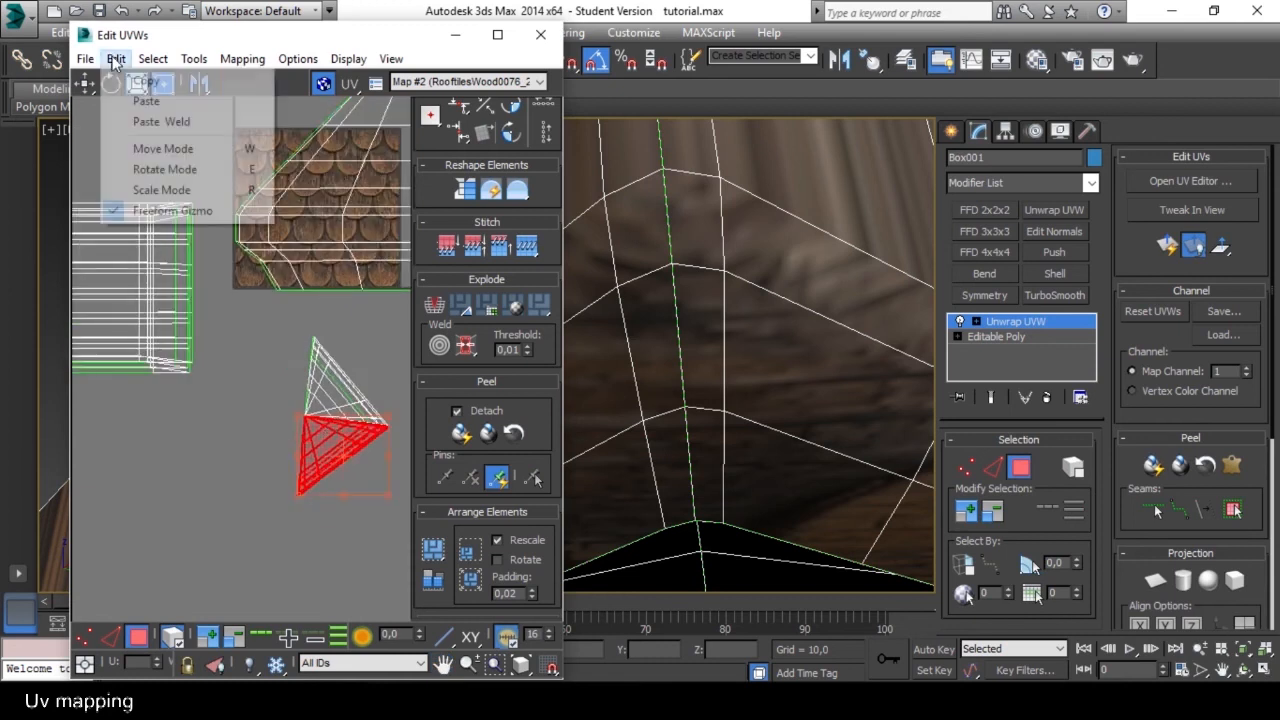
{"action": "left_click", "coordinate": [150, 97]}
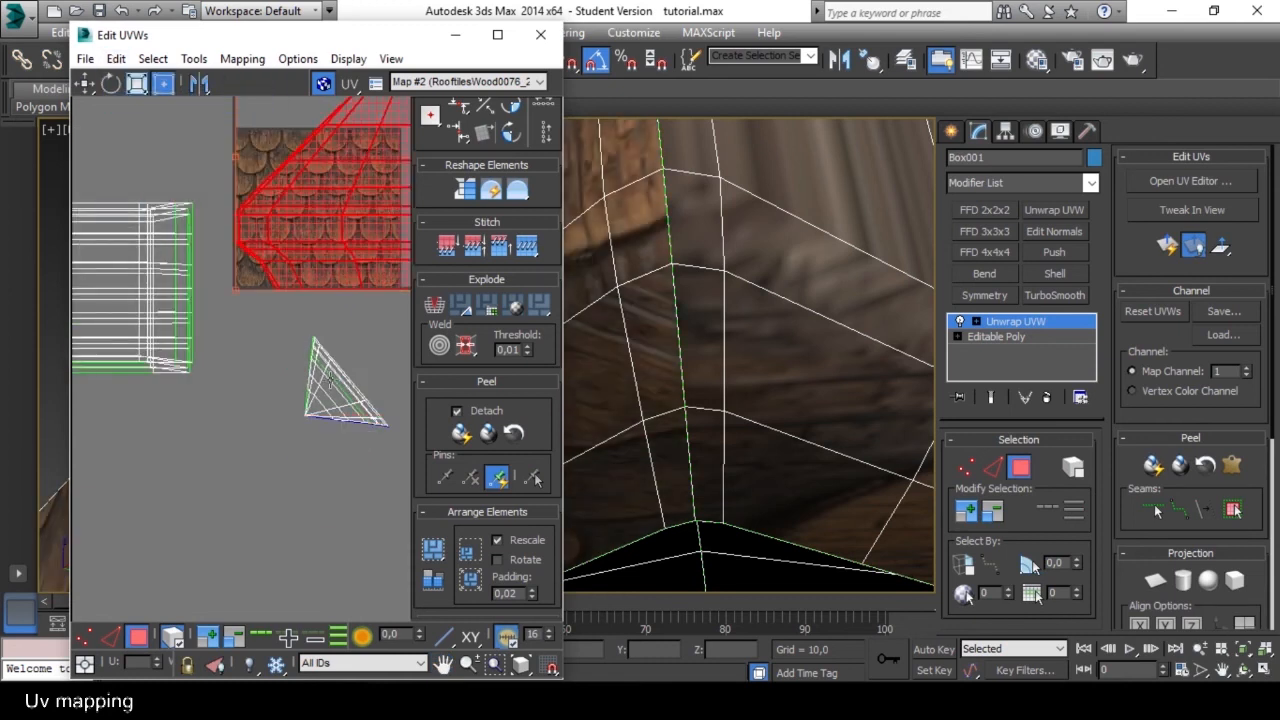
Try to paste the copied shingle UVs onto the last remaining slope.
{"action": "key", "text": "ctrl+z"}
{"action": "left_click", "coordinate": [116, 58]}
{"action": "left_click", "coordinate": [143, 123]}
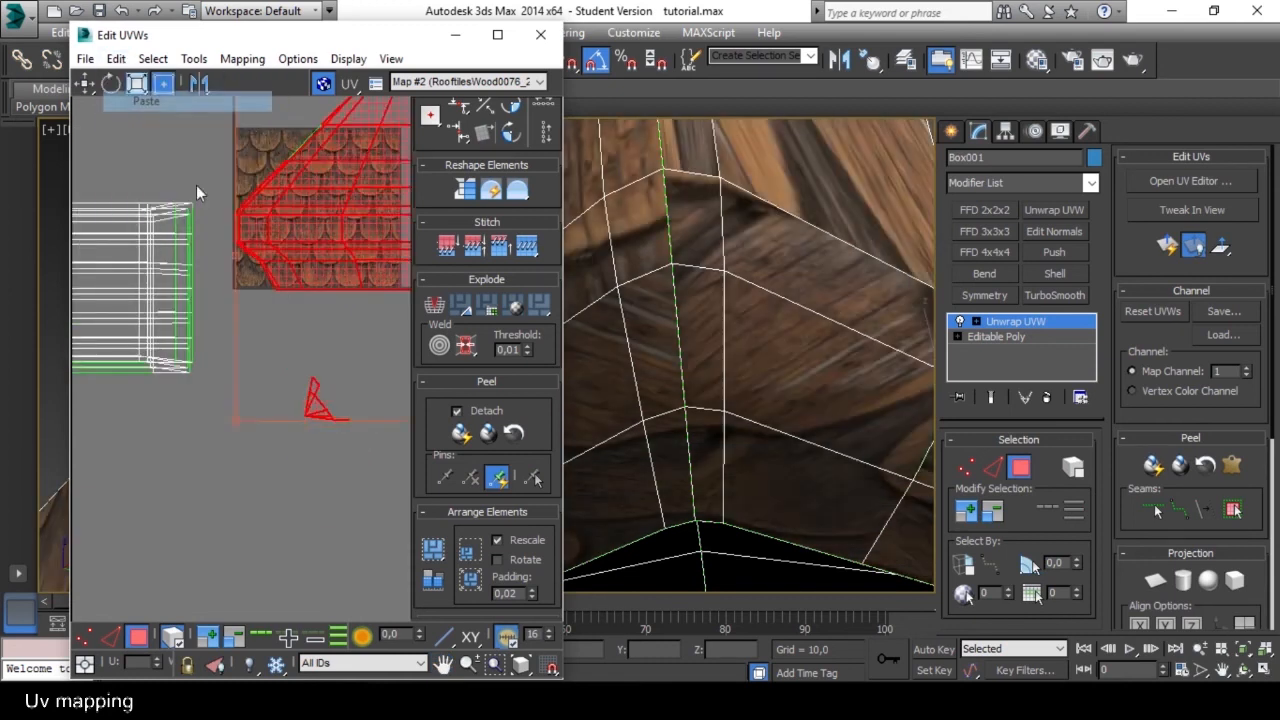
{"action": "middle_click_drag", "start_coordinate": [338, 343], "coordinate": [309, 416]}
{"action": "scroll", "coordinate": [303, 483], "scroll_direction": "down", "scroll_amount": 1}
{"action": "scroll", "coordinate": [303, 482], "scroll_direction": "up", "scroll_amount": 2}
{"action": "scroll", "coordinate": [303, 483], "scroll_direction": "down", "scroll_amount": 2}
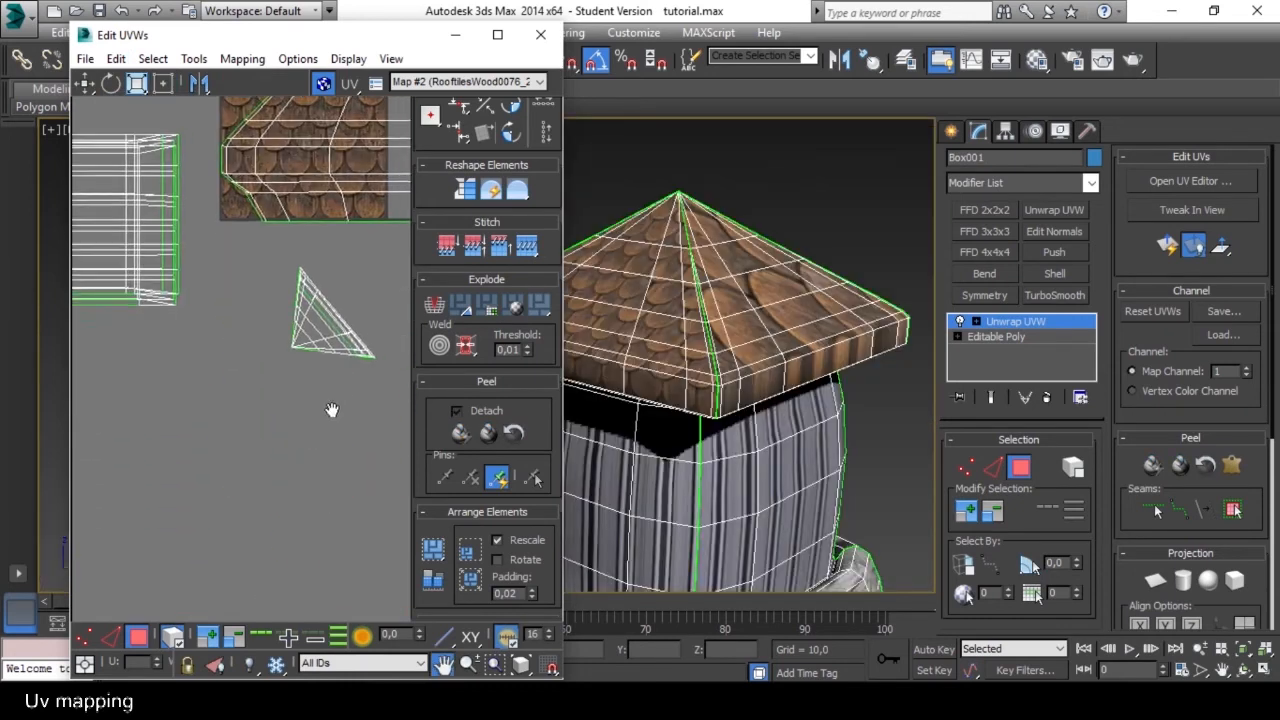
Select the last roof slope's UV shell and move it to the empty area below the shingle texture.
{"action": "left_click_drag", "start_coordinate": [202, 434], "coordinate": [360, 289]}
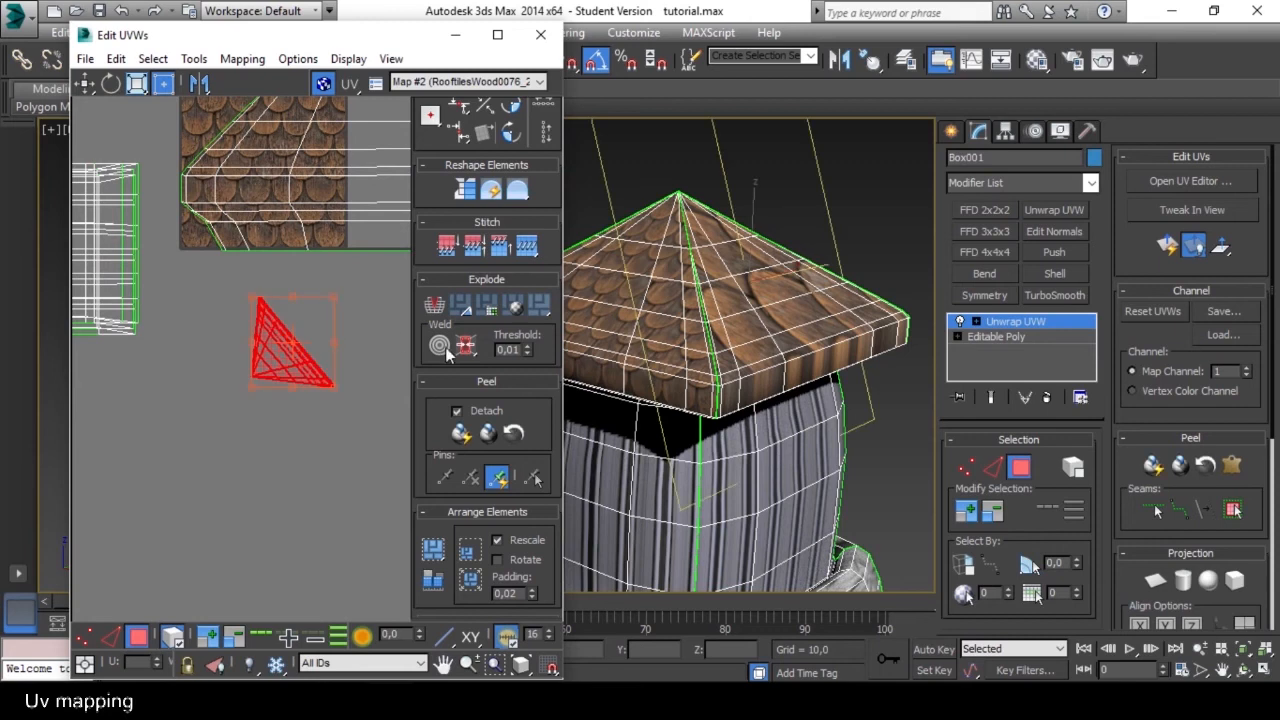
{"action": "middle_click_drag", "start_coordinate": [717, 314], "coordinate": [751, 346], "text": "alt"}
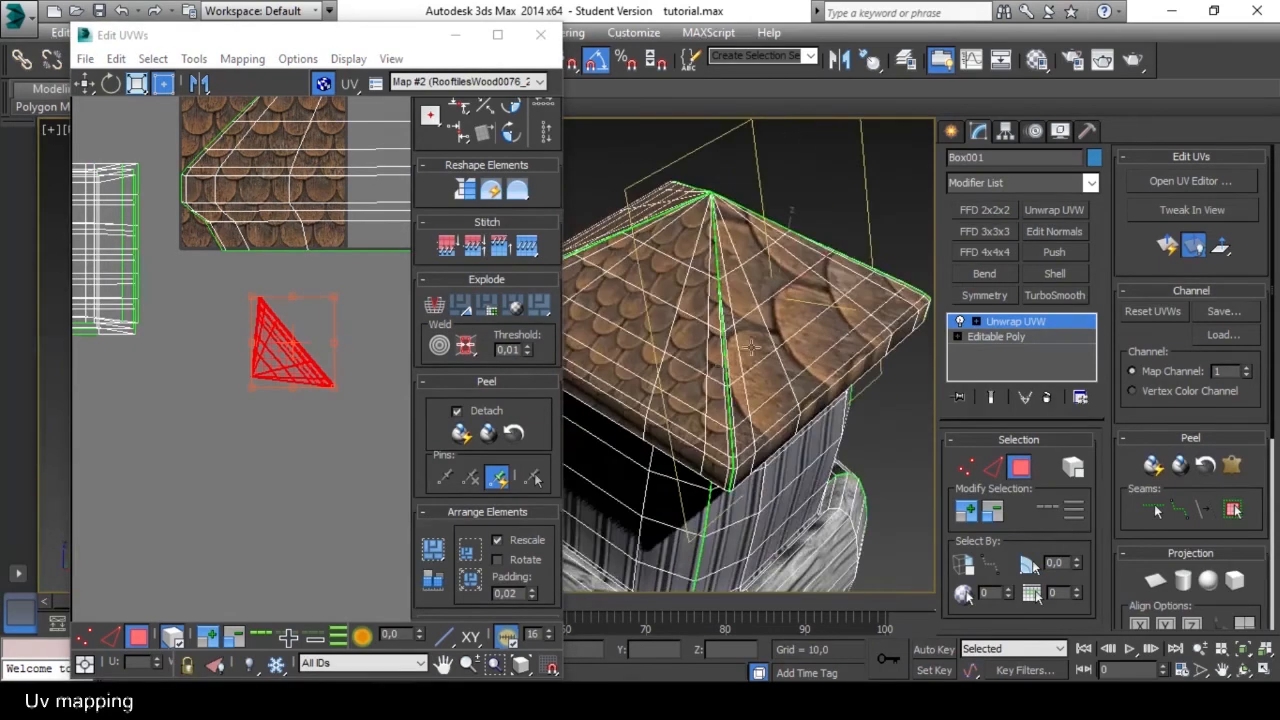
{"action": "left_click", "coordinate": [1168, 245]}
{"action": "left_click_drag", "start_coordinate": [265, 158], "coordinate": [282, 305]}
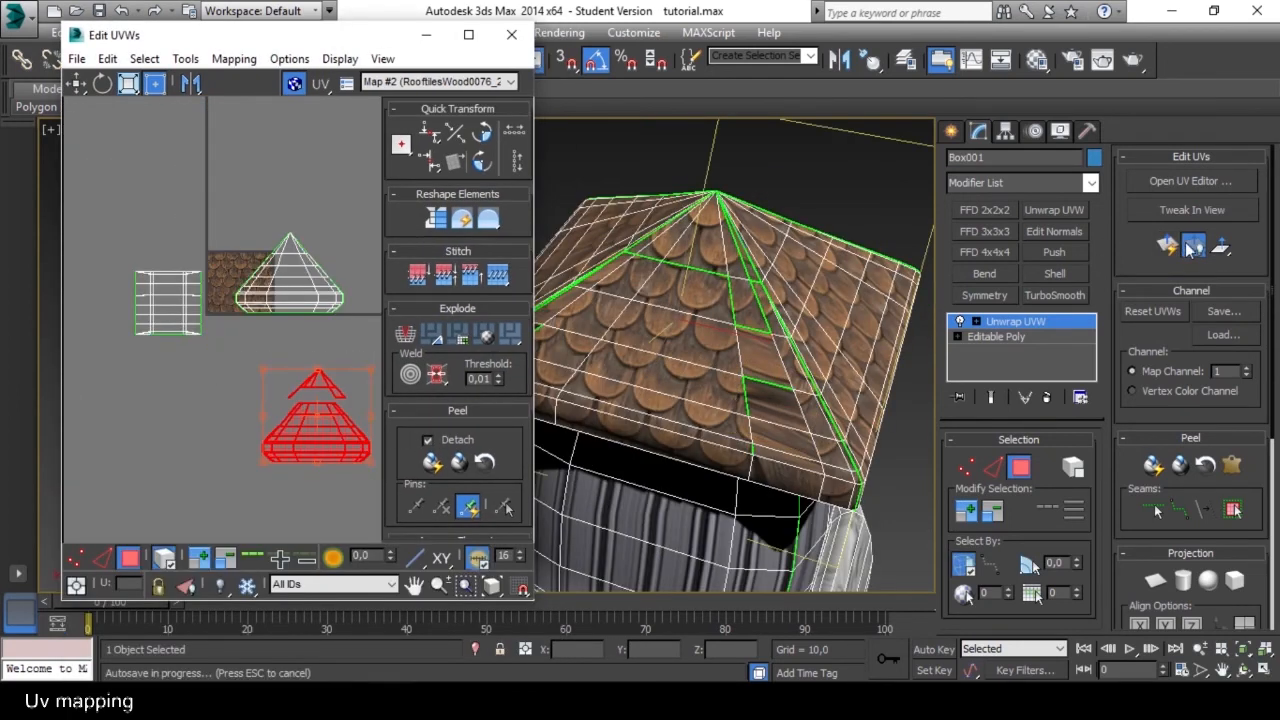
Apply a quick planar map to the last roof slope and move its new UV shell below the shingle texture.
{"action": "left_click", "coordinate": [1168, 246]}
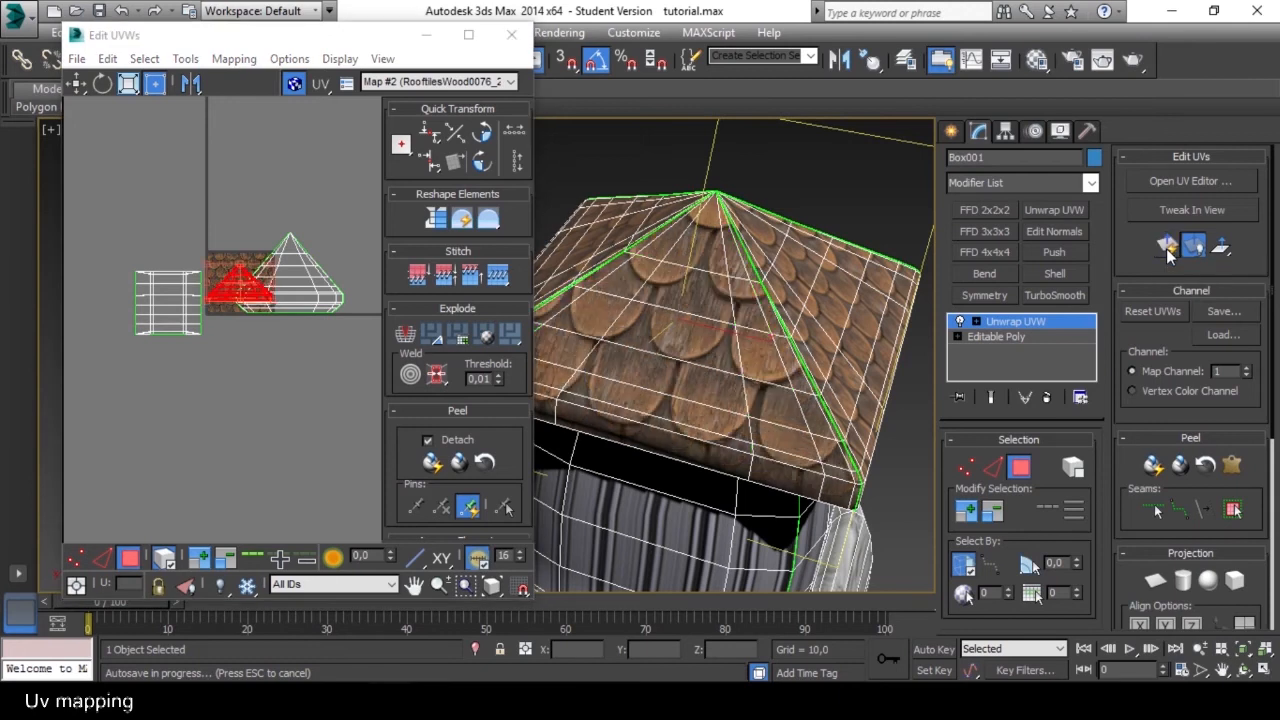
{"action": "left_click_drag", "start_coordinate": [224, 290], "coordinate": [273, 375]}
{"action": "scroll", "coordinate": [287, 366], "scroll_direction": "up", "scroll_amount": 4}
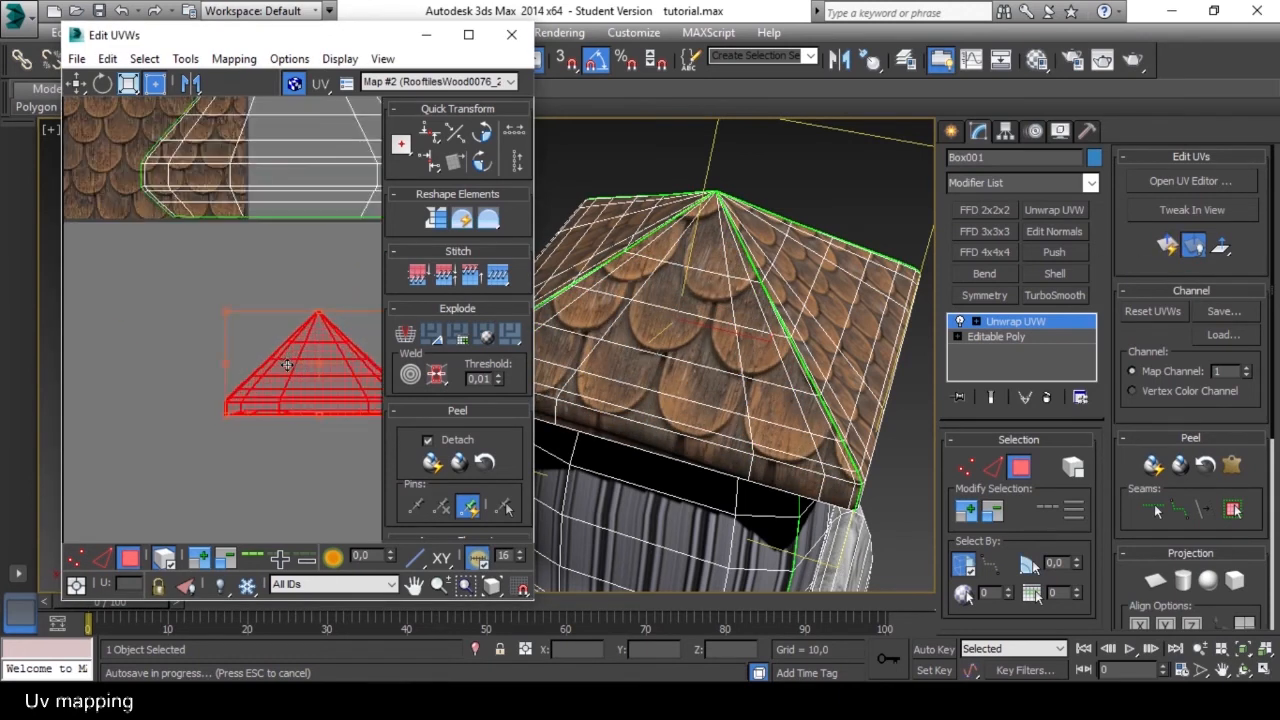
{"action": "scroll", "coordinate": [303, 370], "scroll_direction": "down", "scroll_amount": 2}
{"action": "middle_click_drag", "start_coordinate": [303, 370], "coordinate": [261, 384]}
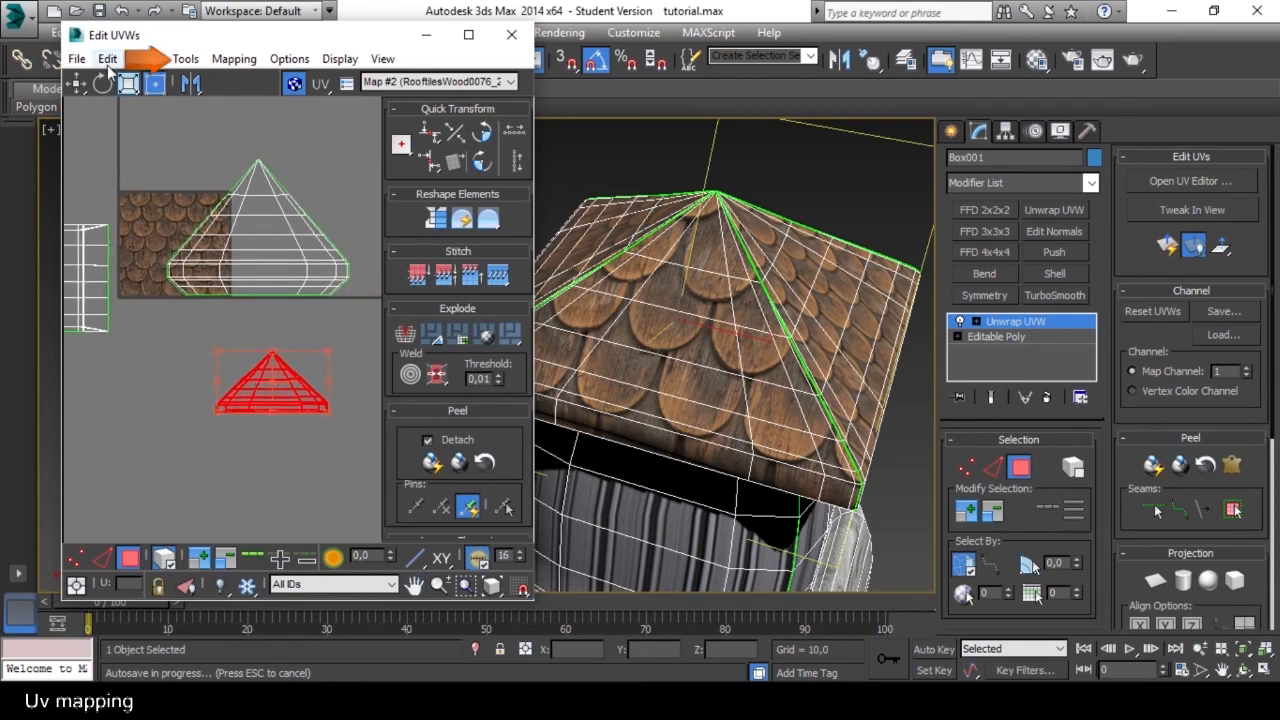
Relax the last slope's UV shell by polygon angles with 100 iterations and an amount of 0,1.
{"action": "left_click", "coordinate": [185, 58]}
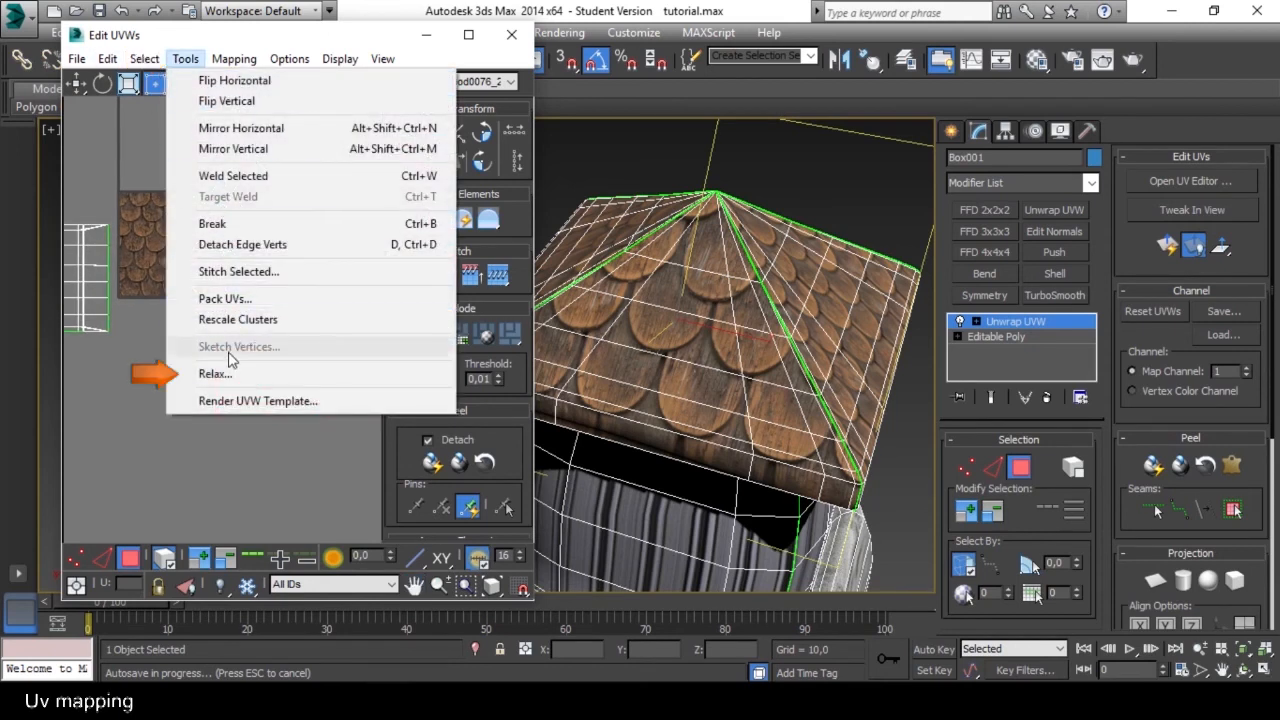
{"action": "left_click", "coordinate": [215, 372]}
{"action": "left_click", "coordinate": [280, 217]}
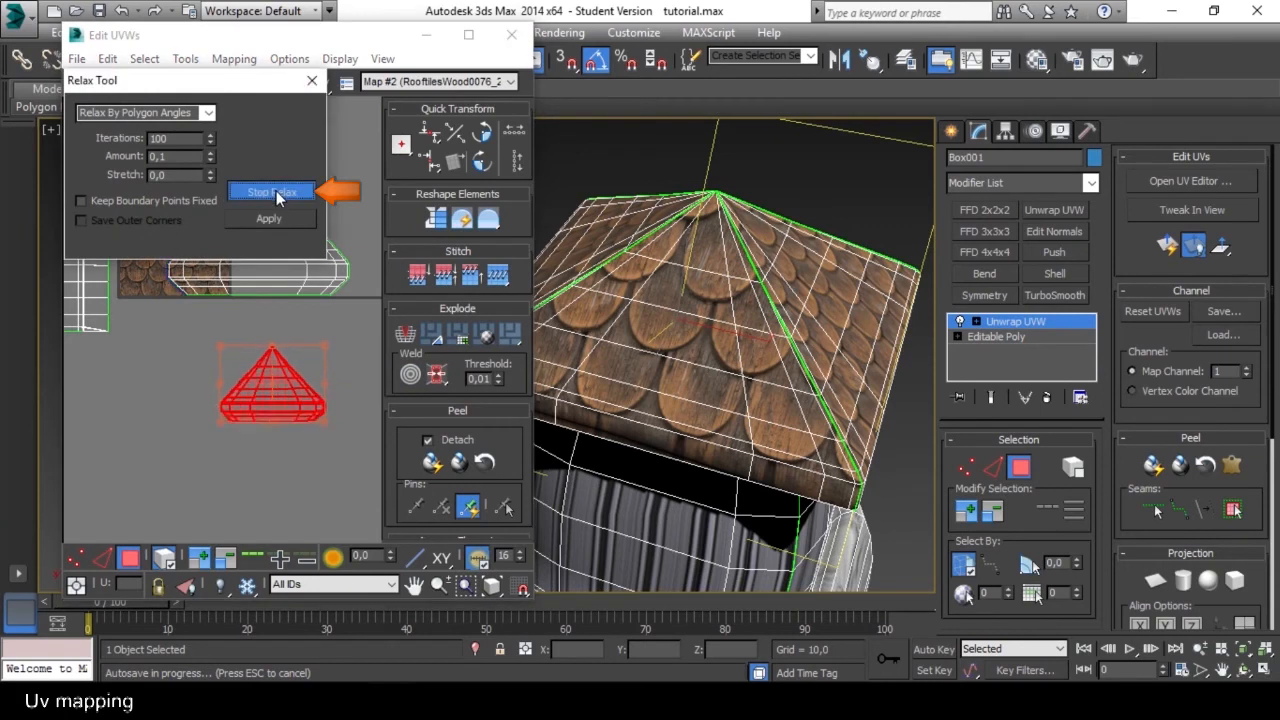
{"action": "left_click", "coordinate": [312, 80]}
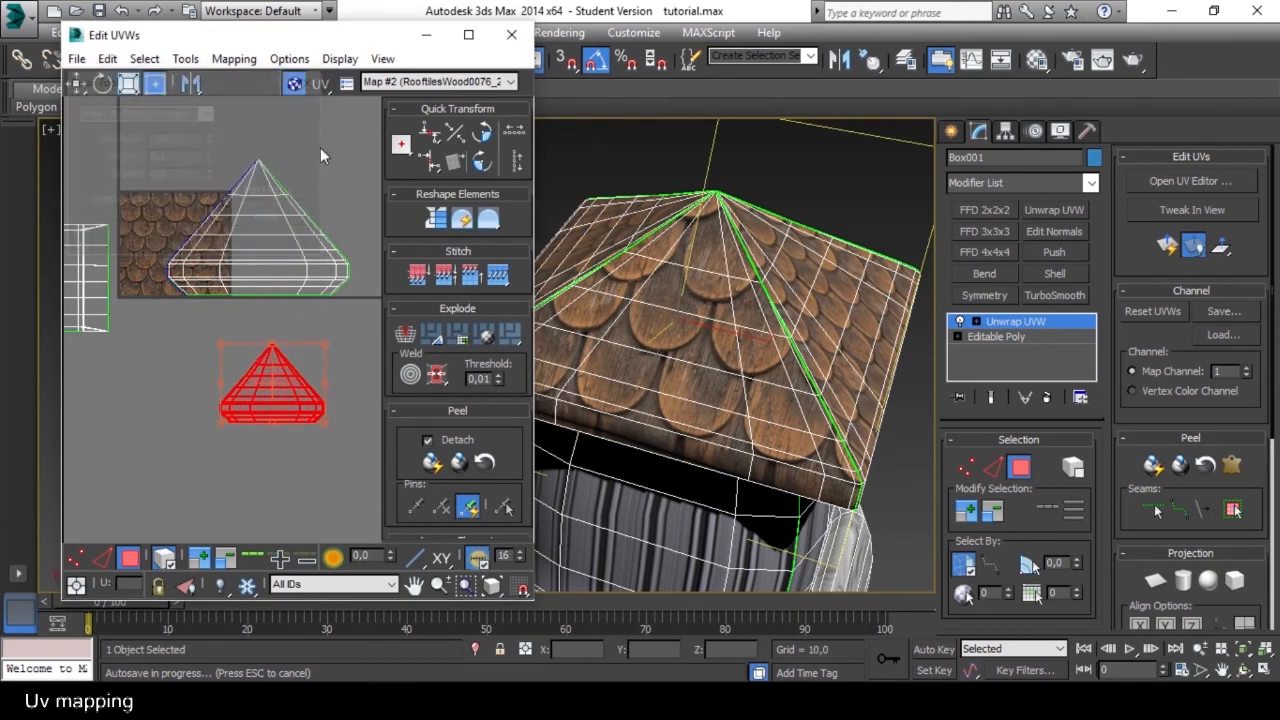
Scale up the relaxed slope shell and place it over the matching roof shell on the shingle texture.
{"action": "left_click_drag", "start_coordinate": [325, 346], "coordinate": [379, 290]}
{"action": "left_click_drag", "start_coordinate": [324, 370], "coordinate": [272, 246]}
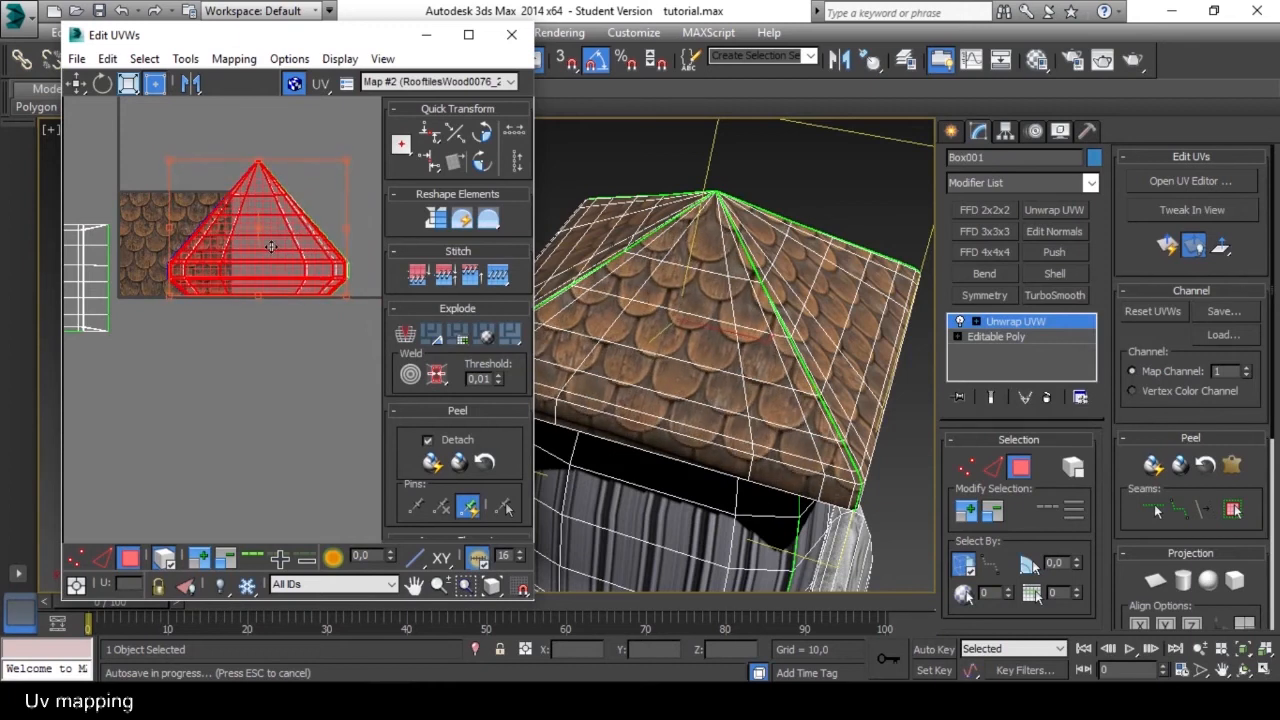
{"action": "scroll", "coordinate": [302, 262], "scroll_direction": "up", "scroll_amount": 2}
{"action": "middle_click_drag", "start_coordinate": [281, 208], "coordinate": [257, 279]}
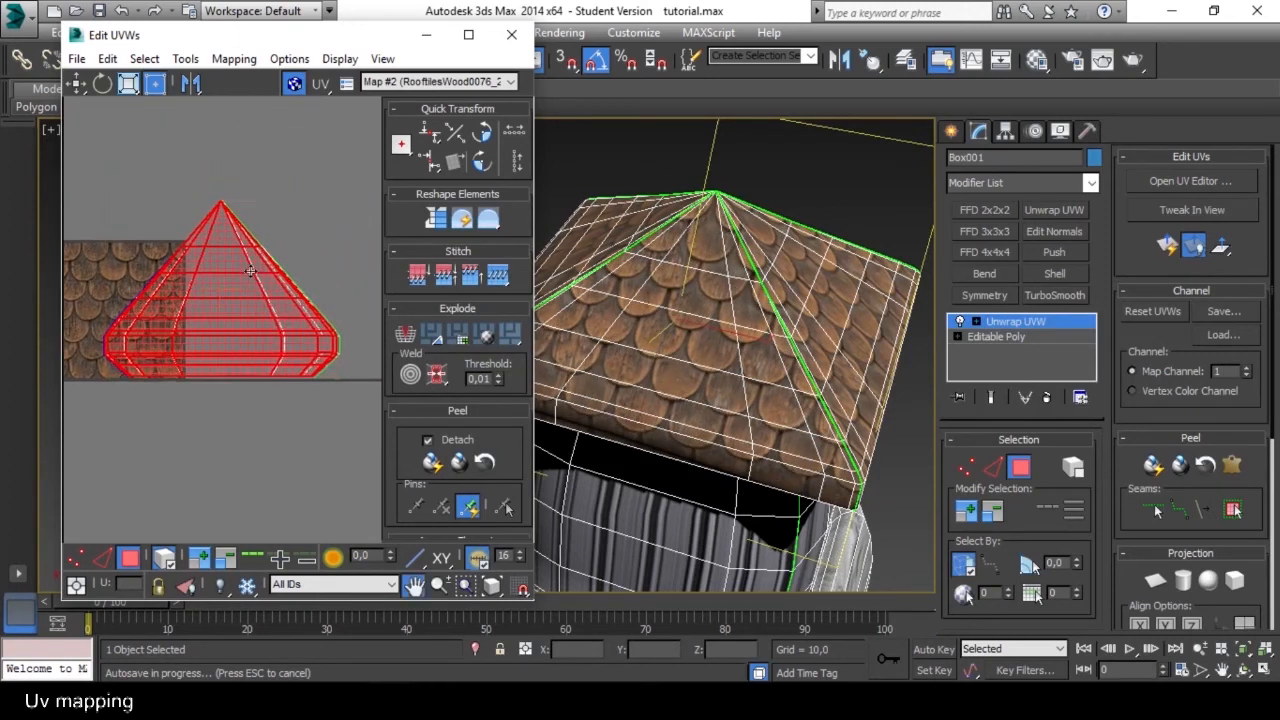
Fine-tune the position of the last roof slope's UV shell so it lines up with the other roof shells.
{"action": "left_click_drag", "start_coordinate": [335, 204], "coordinate": [338, 204]}
{"action": "left_click_drag", "start_coordinate": [230, 283], "coordinate": [230, 285]}
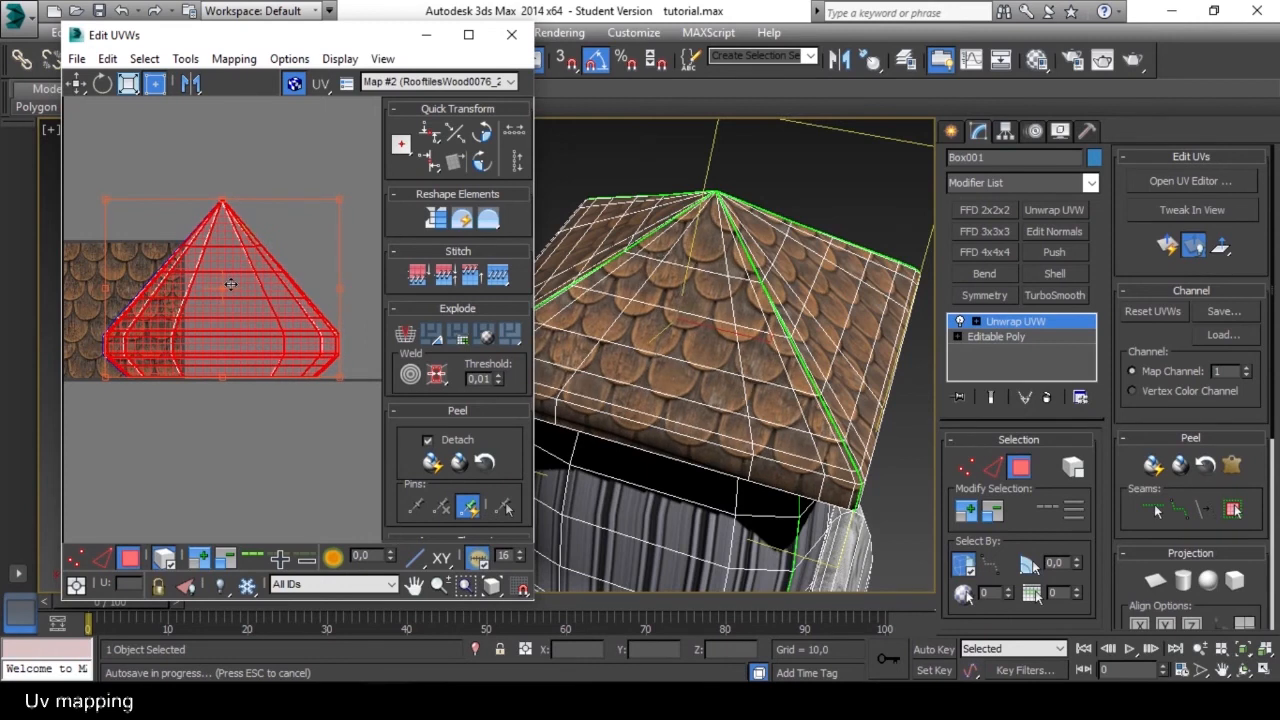
{"action": "left_click", "coordinate": [241, 423]}
{"action": "scroll", "coordinate": [259, 422], "scroll_direction": "down", "scroll_amount": 1}
{"action": "middle_click_drag", "start_coordinate": [884, 395], "coordinate": [867, 396], "text": "alt"}
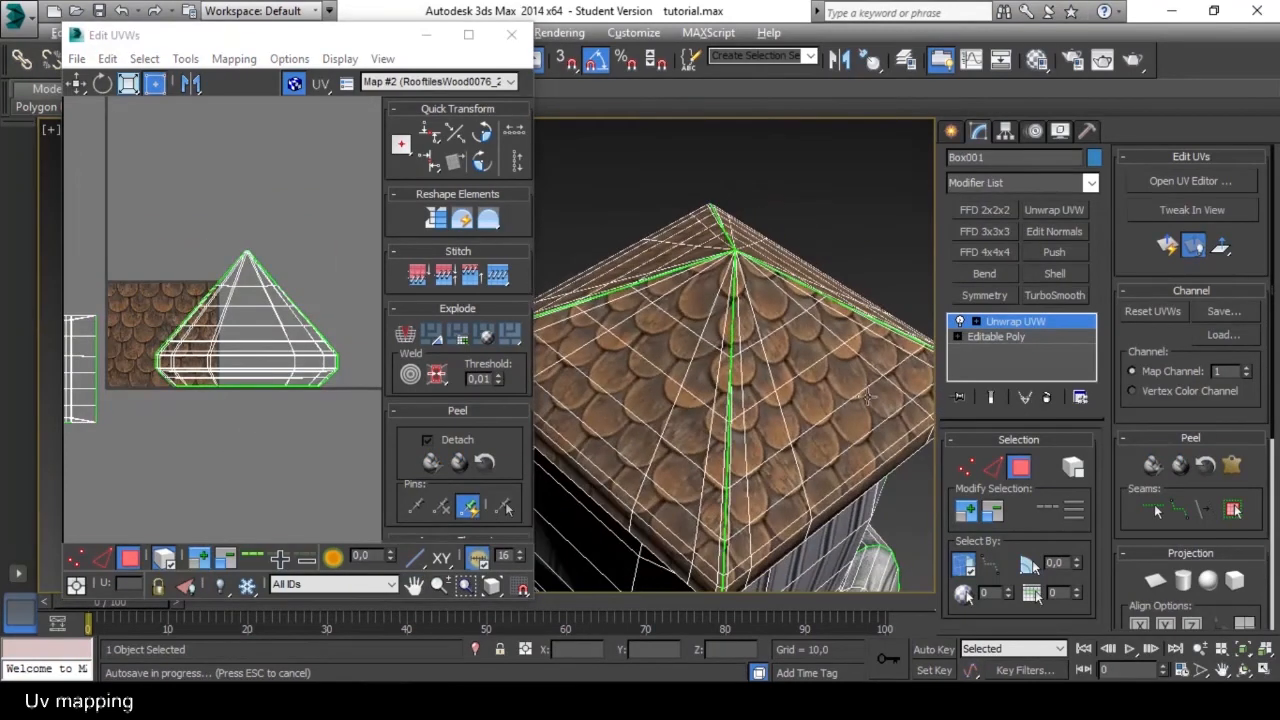
Select the stacked roof UV shells and shift them sideways until they sit clear of the shingle texture tile.
{"action": "middle_click_drag", "start_coordinate": [663, 395], "coordinate": [663, 318], "text": "alt"}
{"action": "scroll", "coordinate": [665, 318], "scroll_direction": "down", "scroll_amount": 6}
{"action": "left_click_drag", "start_coordinate": [144, 201], "coordinate": [144, 209]}
{"action": "left_click", "coordinate": [279, 380]}
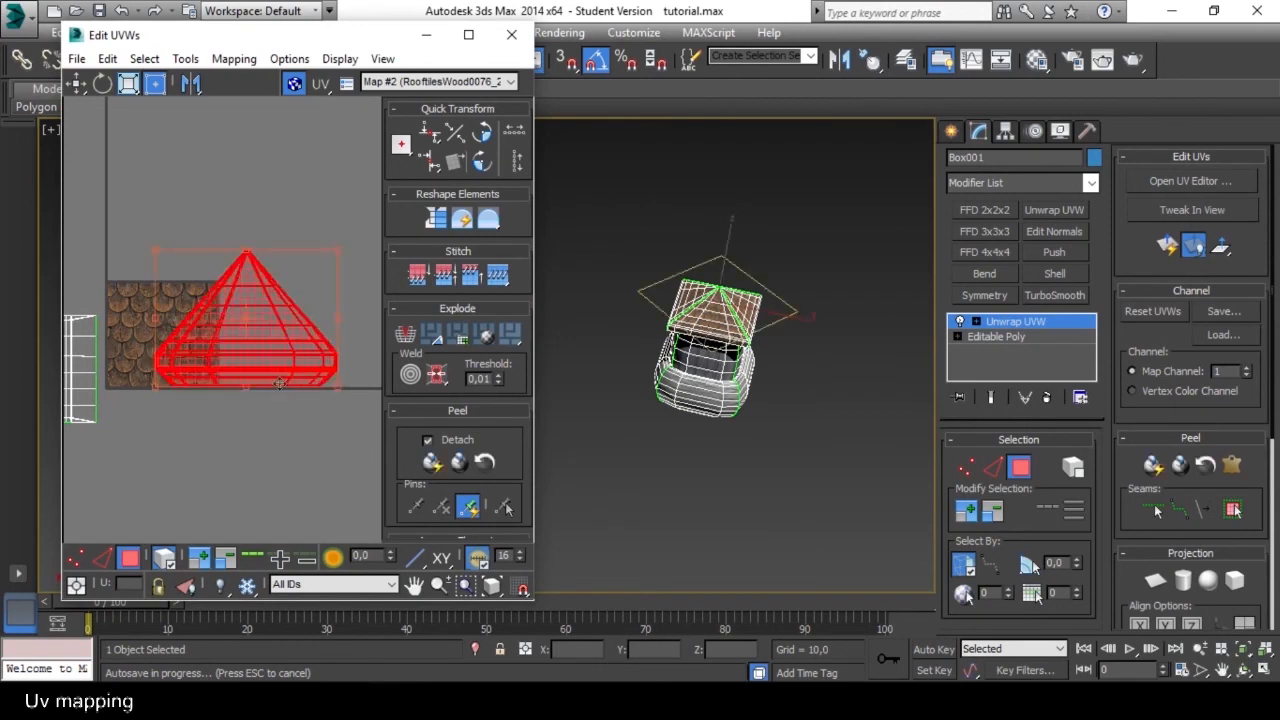
{"action": "left_click_drag", "start_coordinate": [210, 364], "coordinate": [290, 361]}
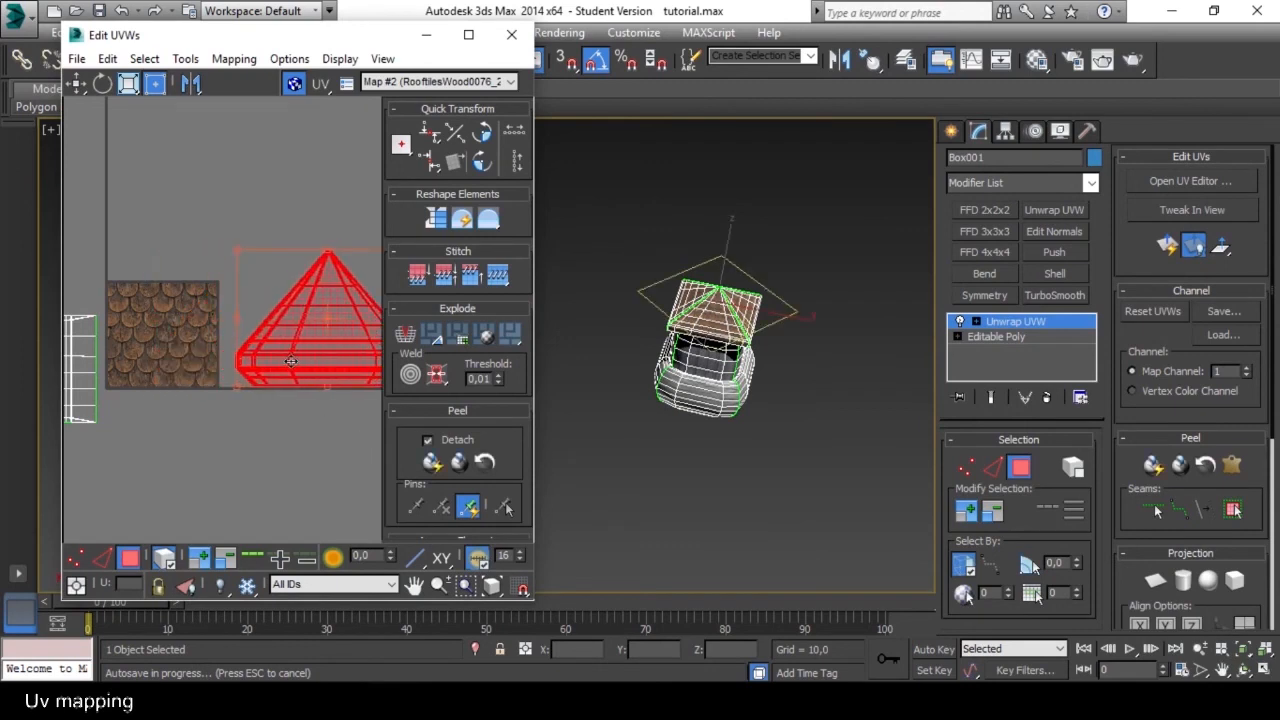
{"action": "scroll", "coordinate": [727, 313], "scroll_direction": "up", "scroll_amount": 10}
{"action": "left_click_drag", "start_coordinate": [332, 342], "coordinate": [291, 332]}
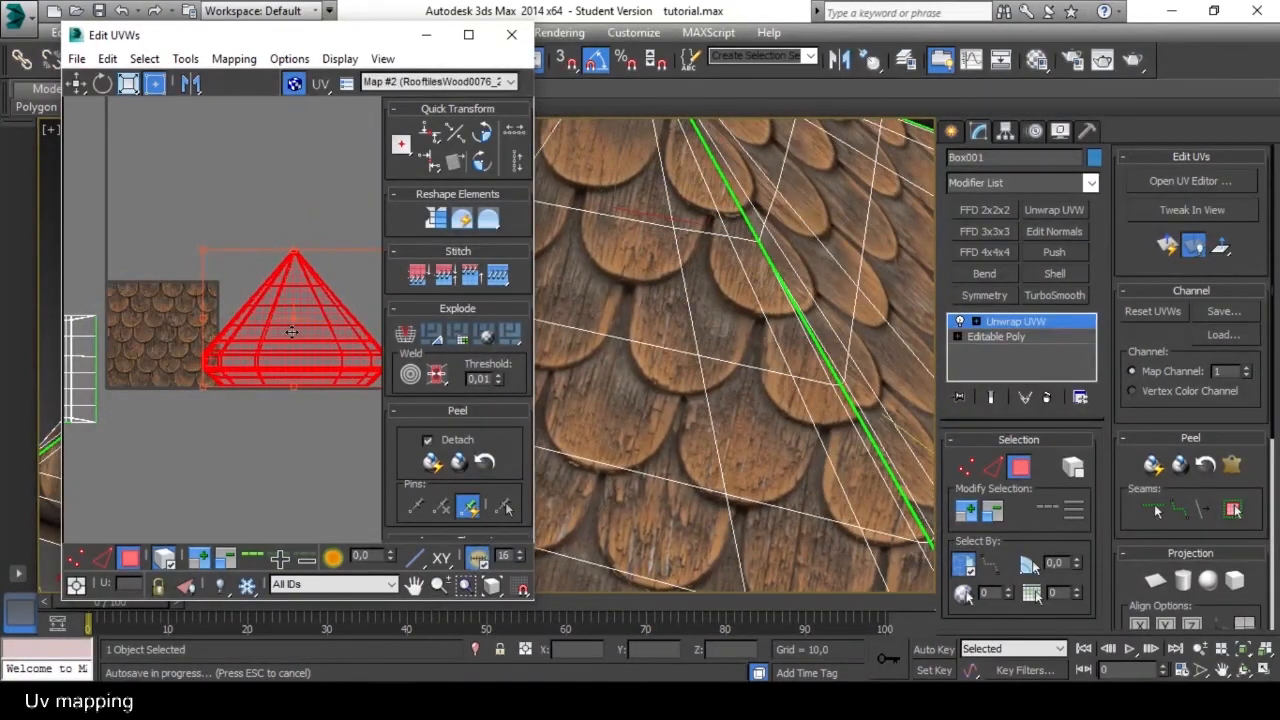
{"action": "scroll", "coordinate": [707, 335], "scroll_direction": "down", "scroll_amount": 6}
{"action": "middle_click_drag", "start_coordinate": [707, 335], "coordinate": [747, 308], "text": "alt"}
{"action": "left_click_drag", "start_coordinate": [279, 345], "coordinate": [333, 341]}
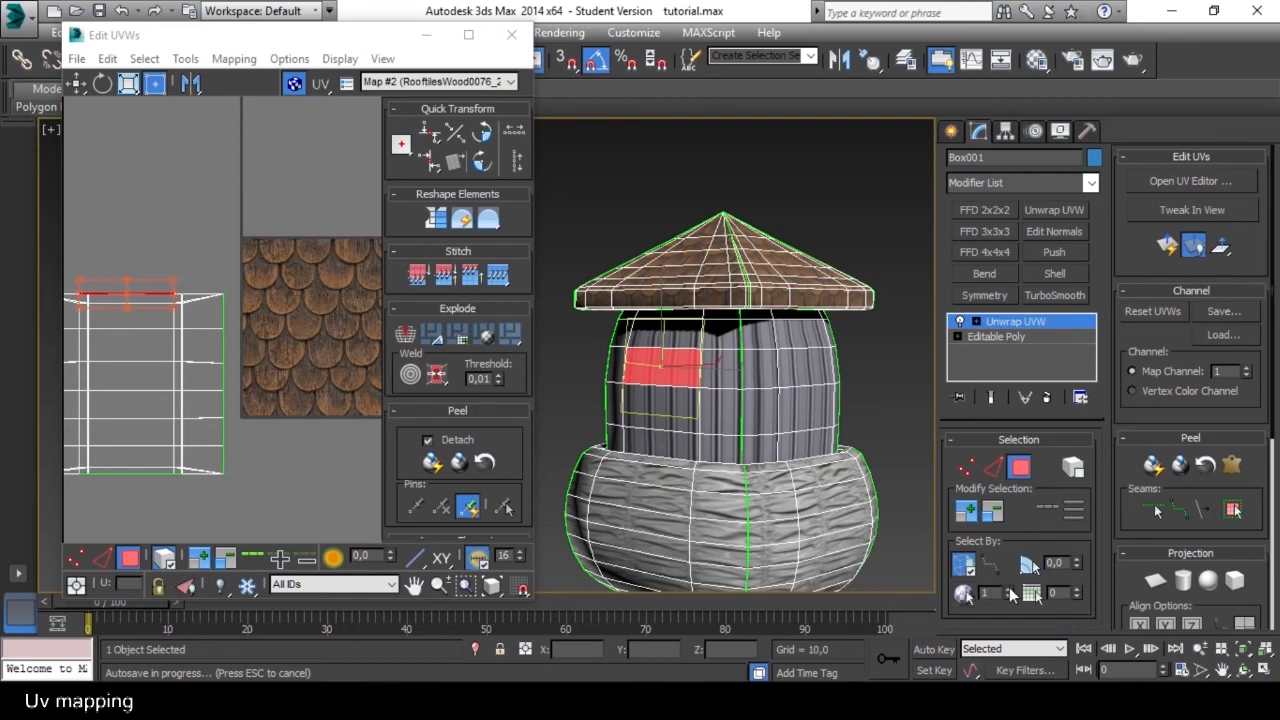
Select all wall faces under the roof by material ID 2.
{"action": "left_click", "coordinate": [1008, 589]}
{"action": "left_click", "coordinate": [966, 594]}
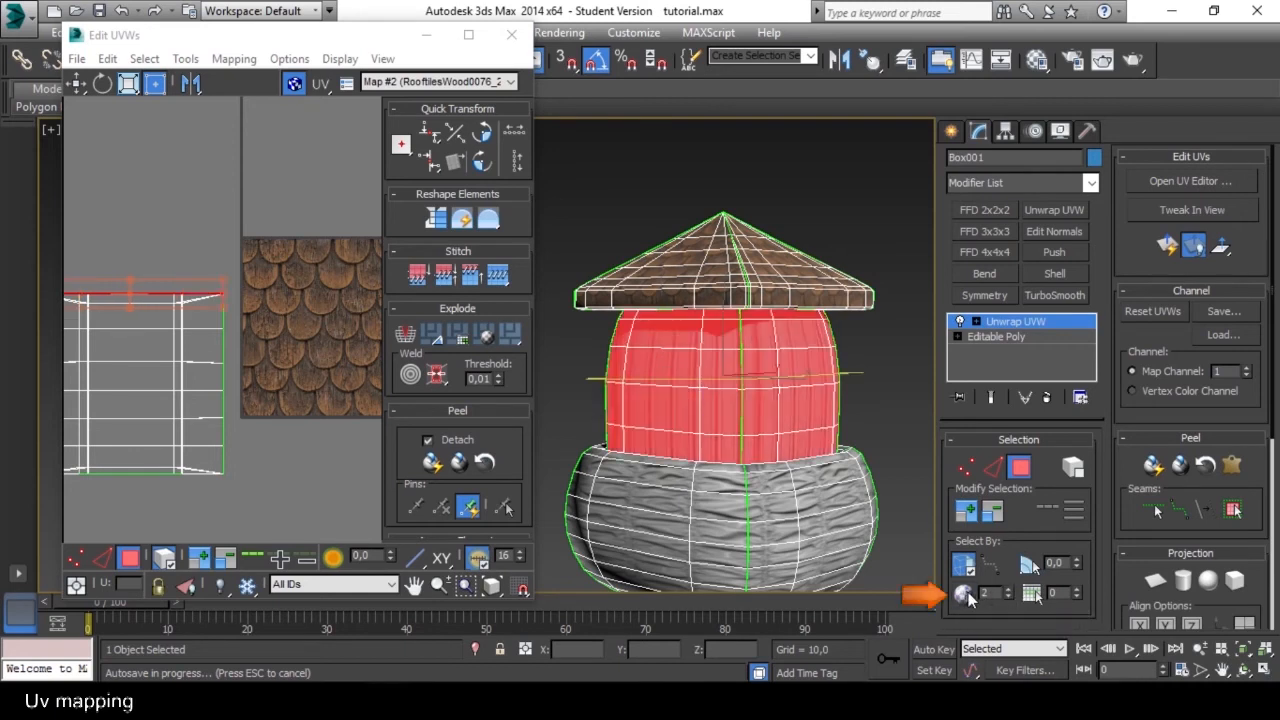
{"action": "scroll", "coordinate": [340, 331], "scroll_direction": "down", "scroll_amount": 5}
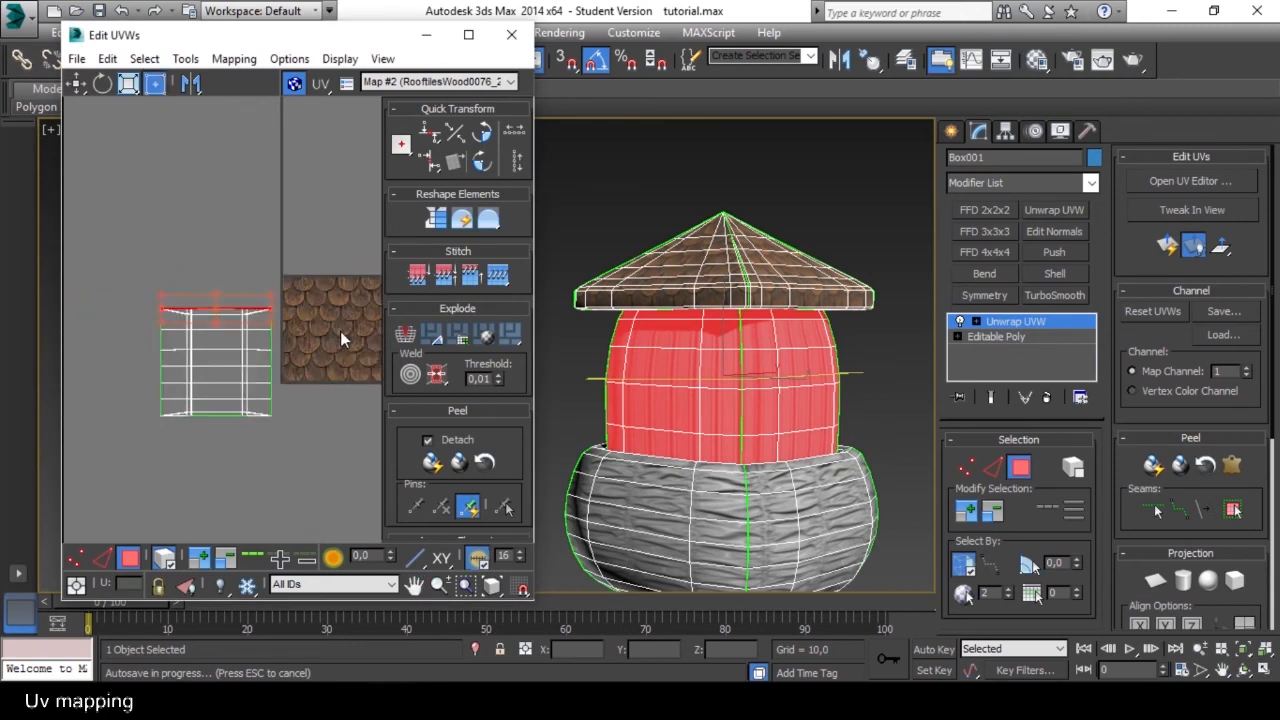
{"action": "scroll", "coordinate": [257, 349], "scroll_direction": "up", "scroll_amount": 2}
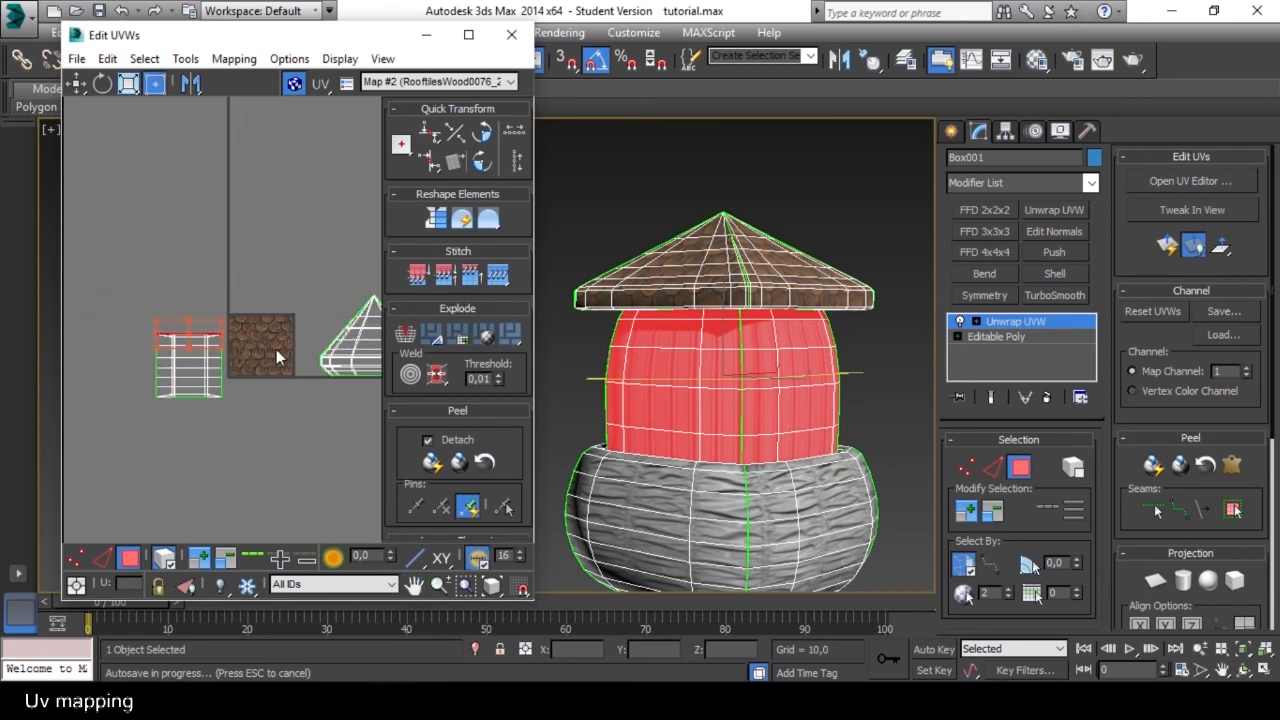
{"action": "key", "text": "z"}
Apply a quick planar map to the wall faces, replace it with a cylindrical projection, and show the MetalFloorsBare0026 map behind the UVs.
{"action": "middle_click_drag", "start_coordinate": [745, 393], "coordinate": [775, 401], "text": "alt"}
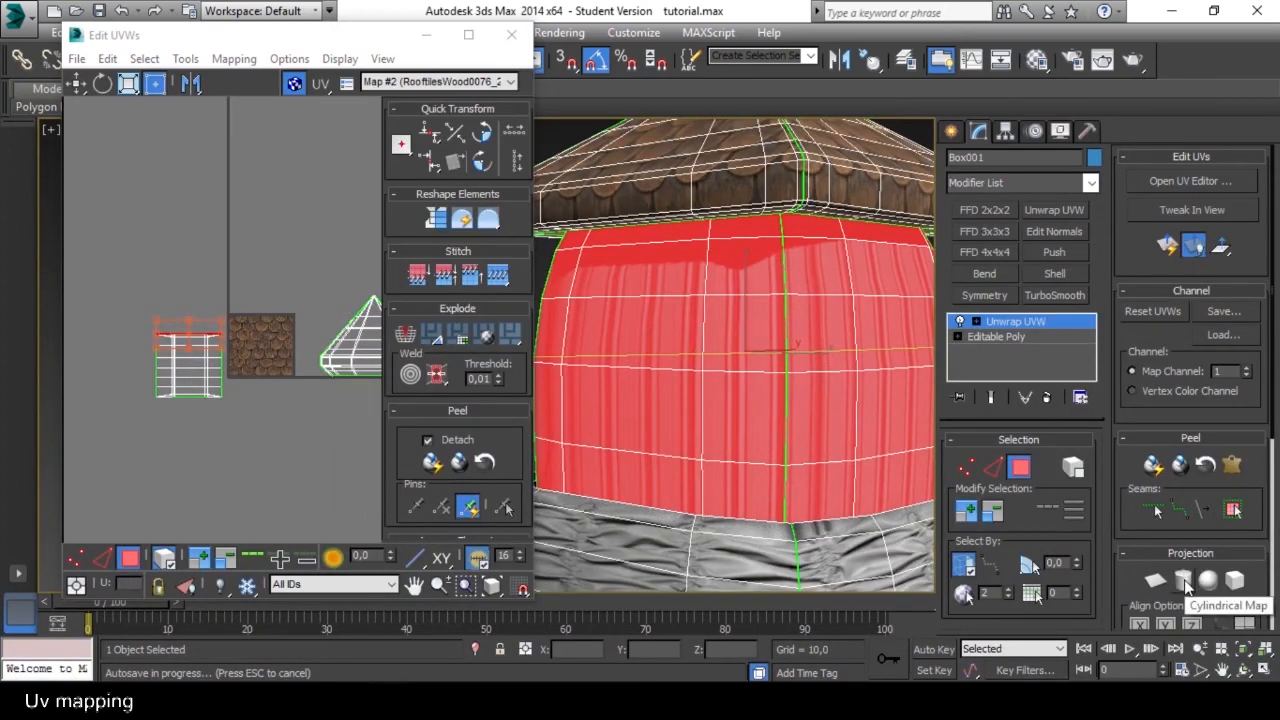
{"action": "left_click", "coordinate": [1167, 247]}
{"action": "scroll", "coordinate": [305, 333], "scroll_direction": "up", "scroll_amount": 5}
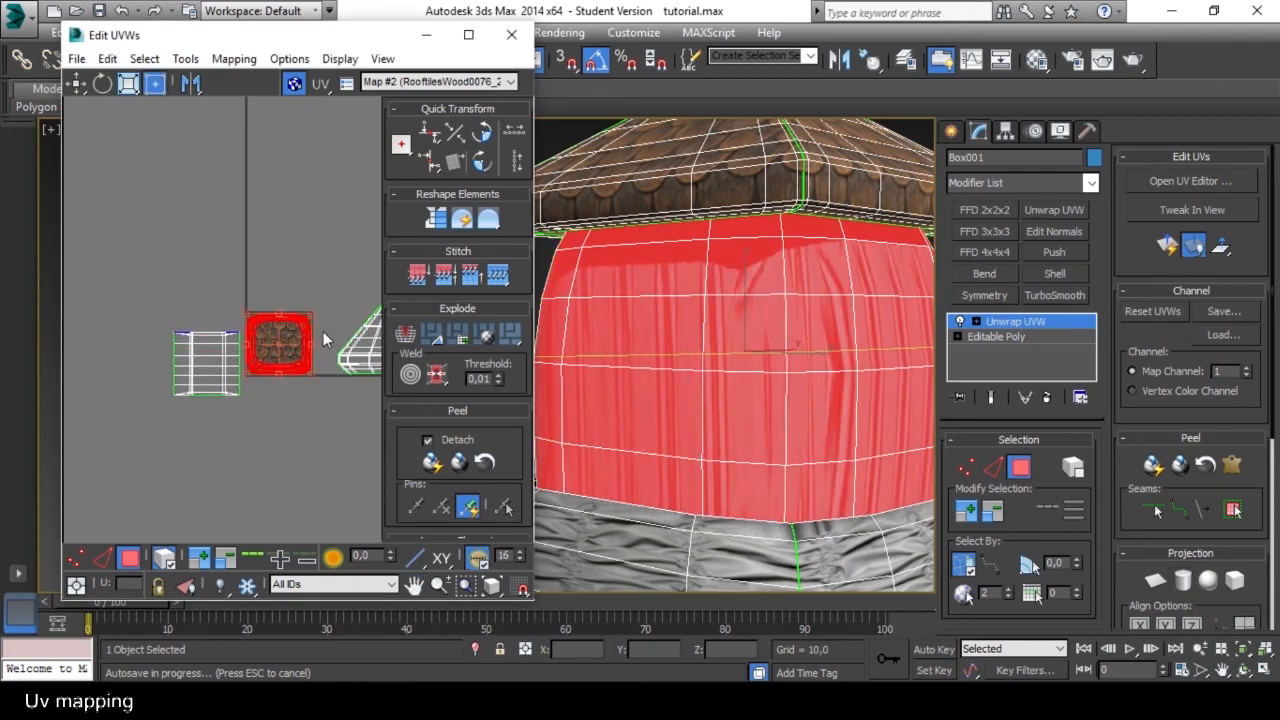
{"action": "left_click", "coordinate": [1183, 582]}
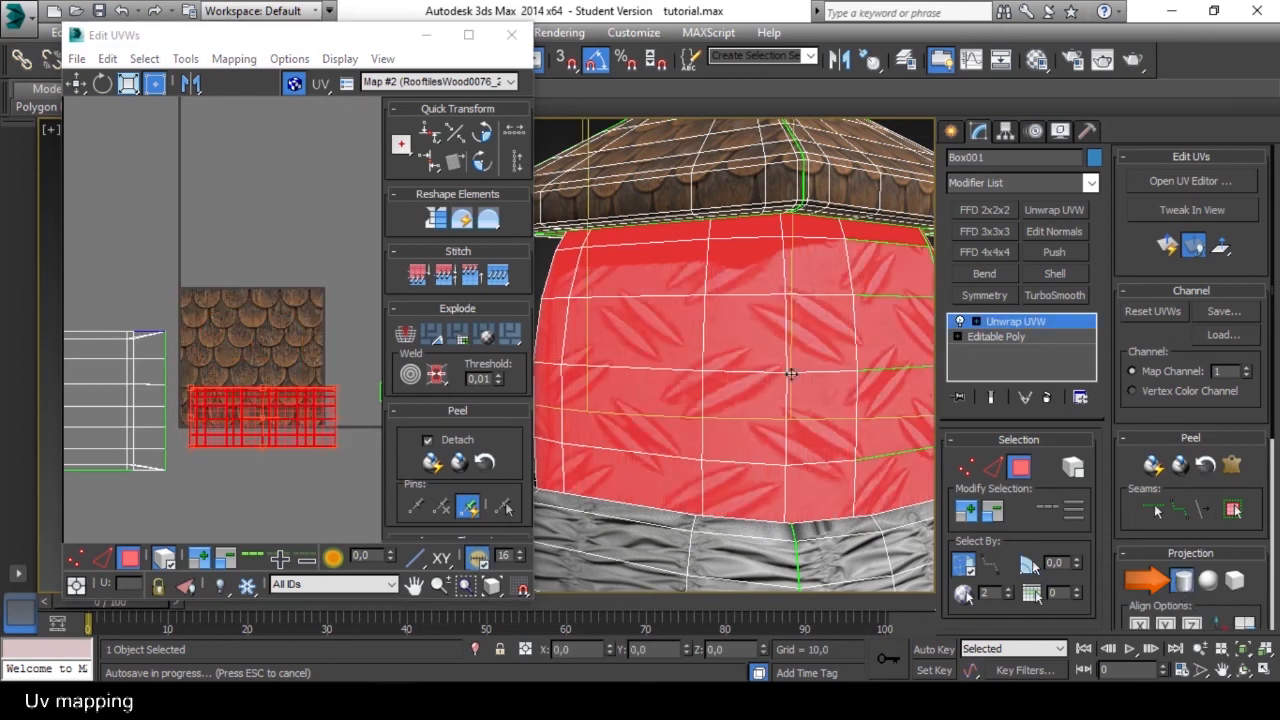
{"action": "scroll", "coordinate": [792, 338], "scroll_direction": "down", "scroll_amount": 5}
{"action": "scroll", "coordinate": [757, 372], "scroll_direction": "up", "scroll_amount": 2}
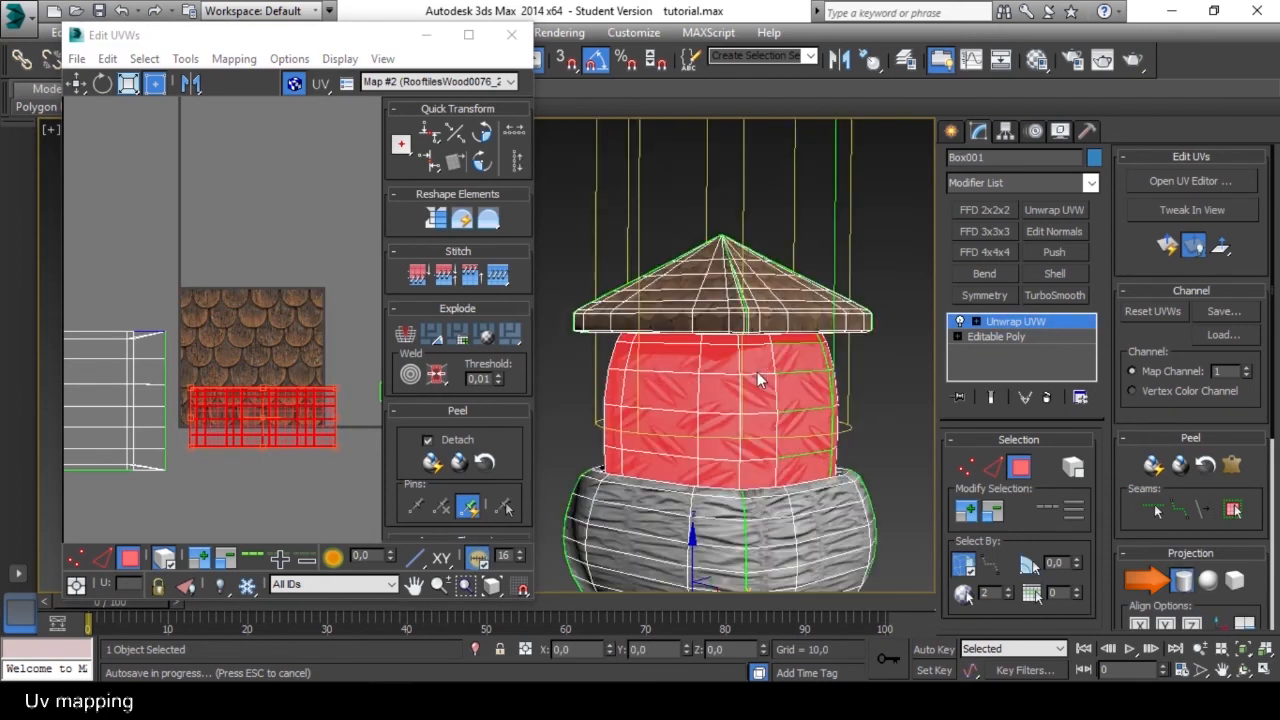
{"action": "scroll", "coordinate": [739, 375], "scroll_direction": "down", "scroll_amount": 3}
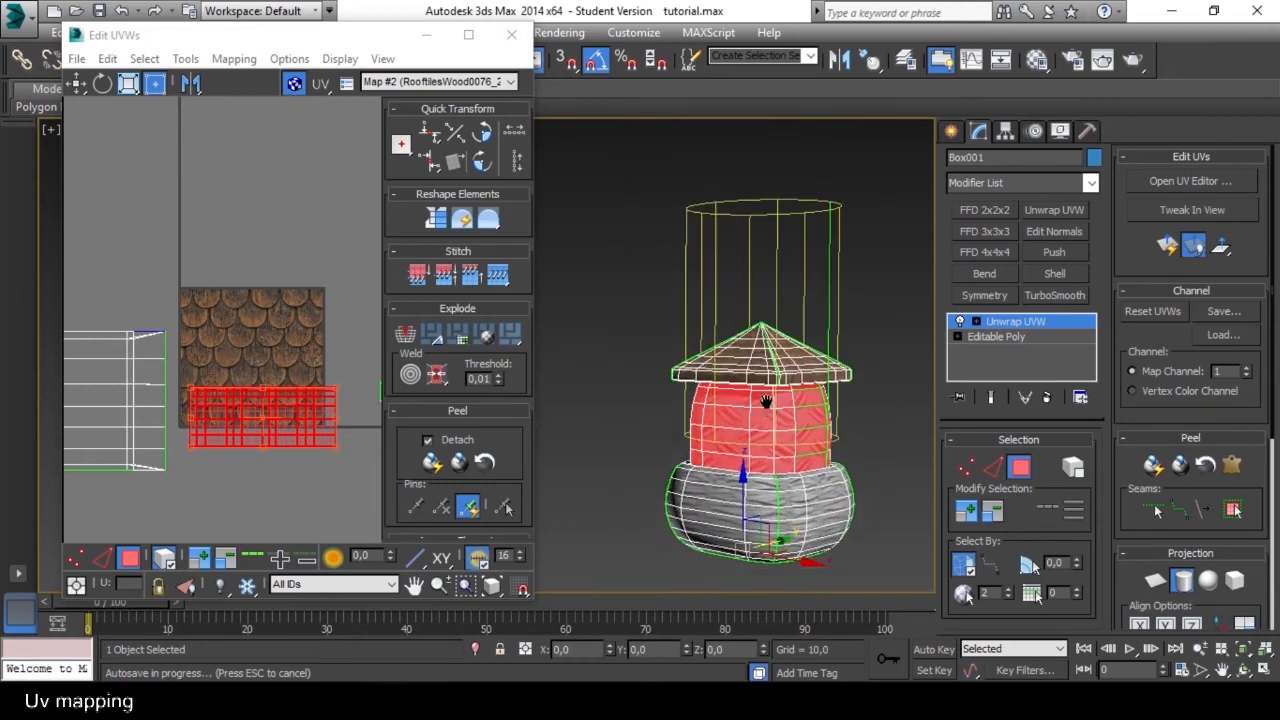
{"action": "left_click_drag", "start_coordinate": [1253, 600], "coordinate": [1253, 500]}
{"action": "left_click_drag", "start_coordinate": [1253, 500], "coordinate": [1253, 472]}
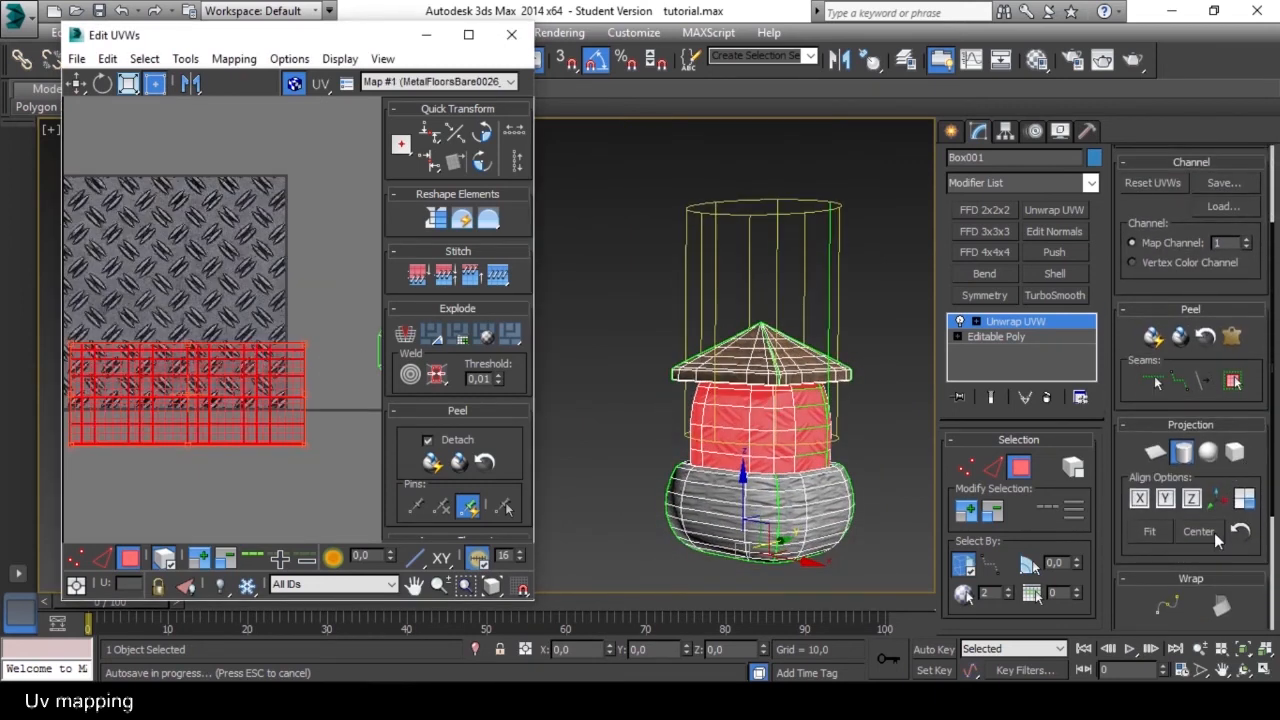
{"action": "left_click", "coordinate": [1184, 458]}
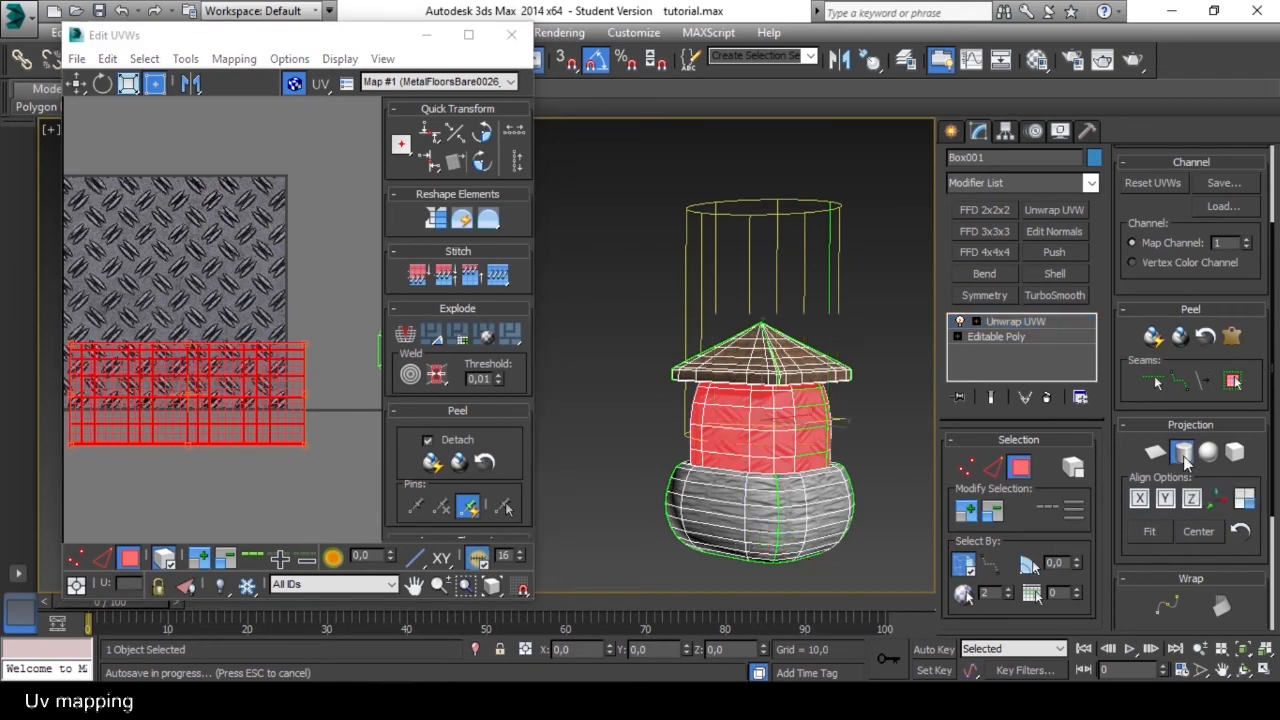
Move the wall's UV shell up onto the metal texture and enlarge it to about three times the texture's width.
{"action": "middle_click_drag", "start_coordinate": [201, 381], "coordinate": [268, 408]}
{"action": "left_click_drag", "start_coordinate": [265, 411], "coordinate": [255, 334]}
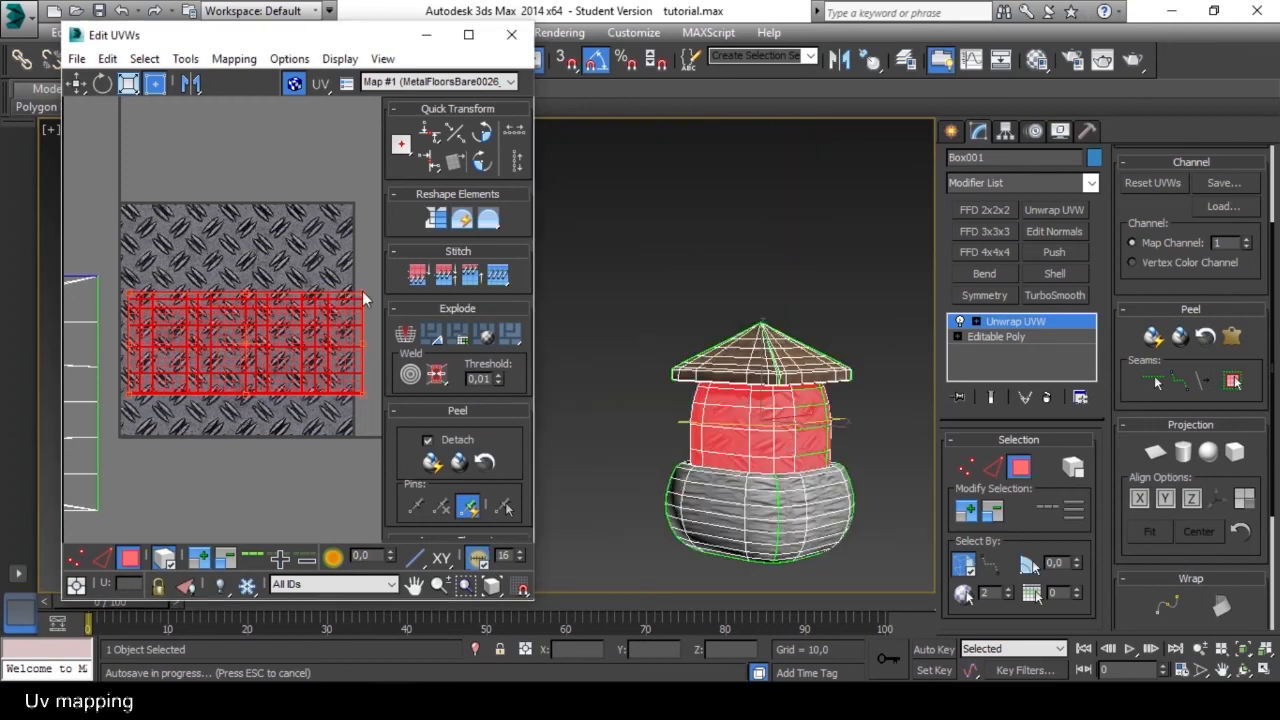
{"action": "left_click_drag", "start_coordinate": [362, 293], "coordinate": [647, 203]}
{"action": "scroll", "coordinate": [330, 269], "scroll_direction": "down", "scroll_amount": 5}
{"action": "middle_click_drag", "start_coordinate": [325, 270], "coordinate": [150, 305]}
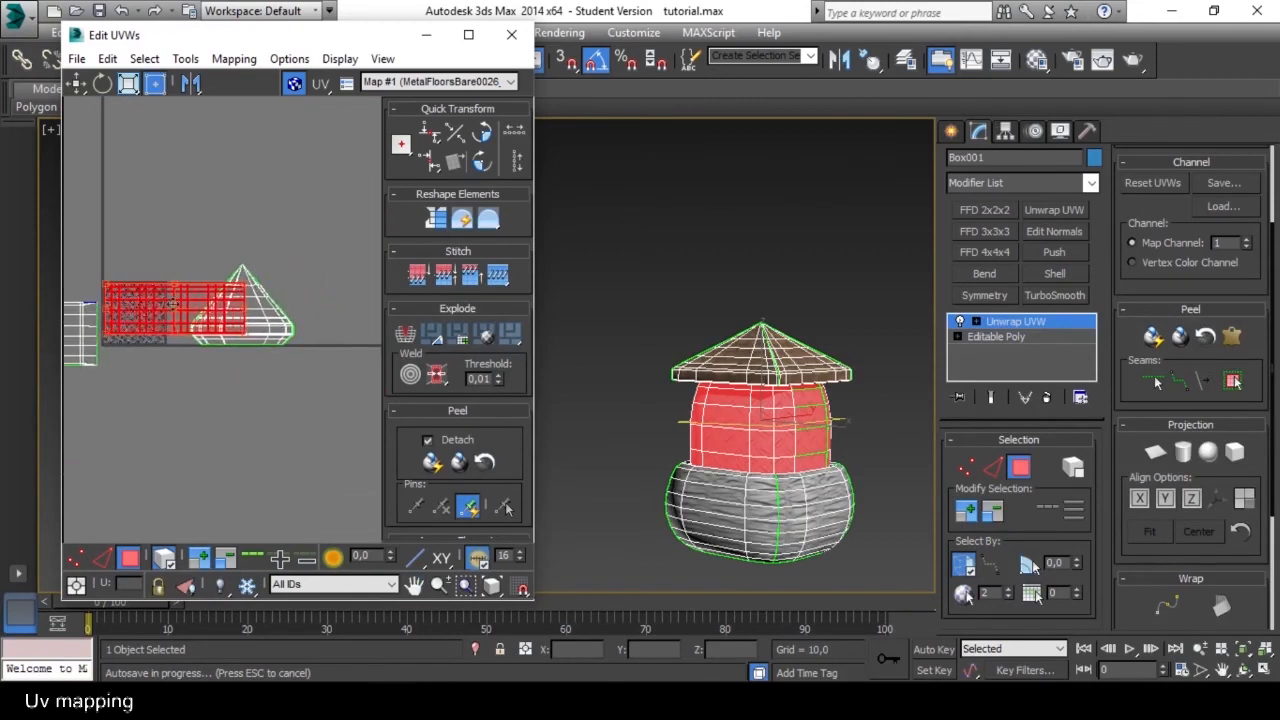
{"action": "left_click_drag", "start_coordinate": [247, 284], "coordinate": [274, 266]}
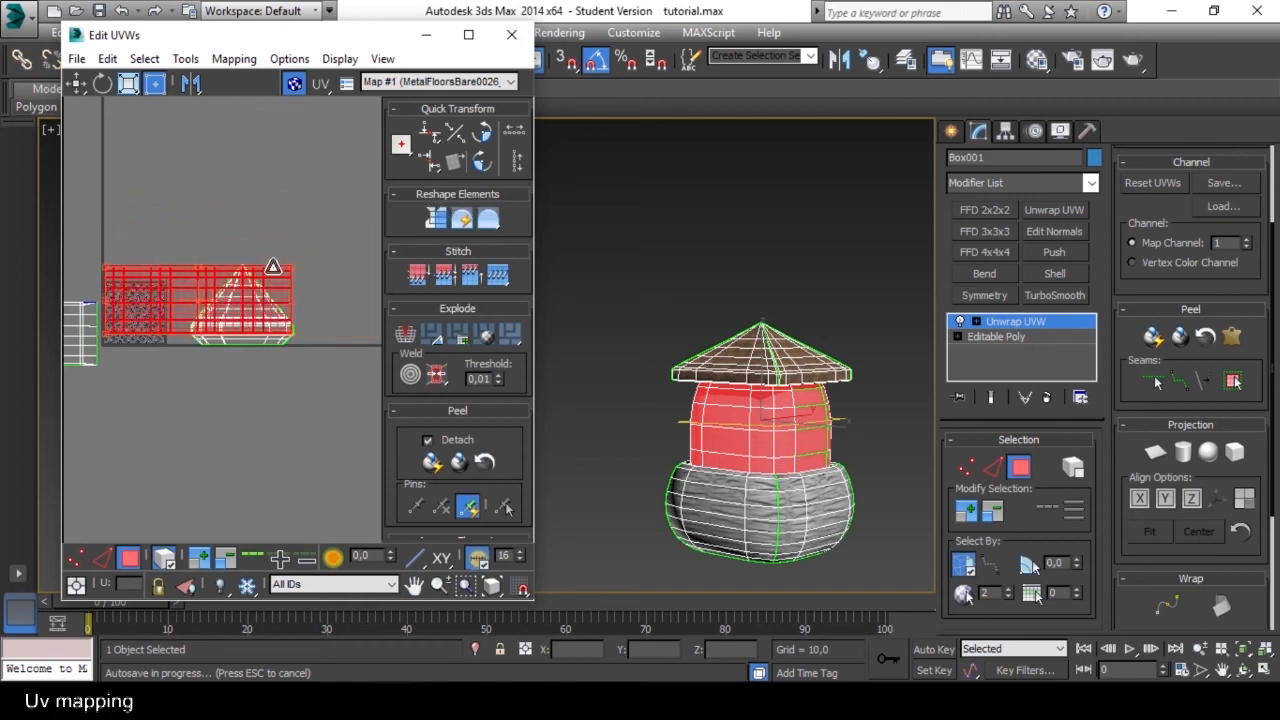
{"action": "scroll", "coordinate": [620, 390], "scroll_direction": "up", "scroll_amount": 6}
{"action": "scroll", "coordinate": [586, 374], "scroll_direction": "down", "scroll_amount": 4}
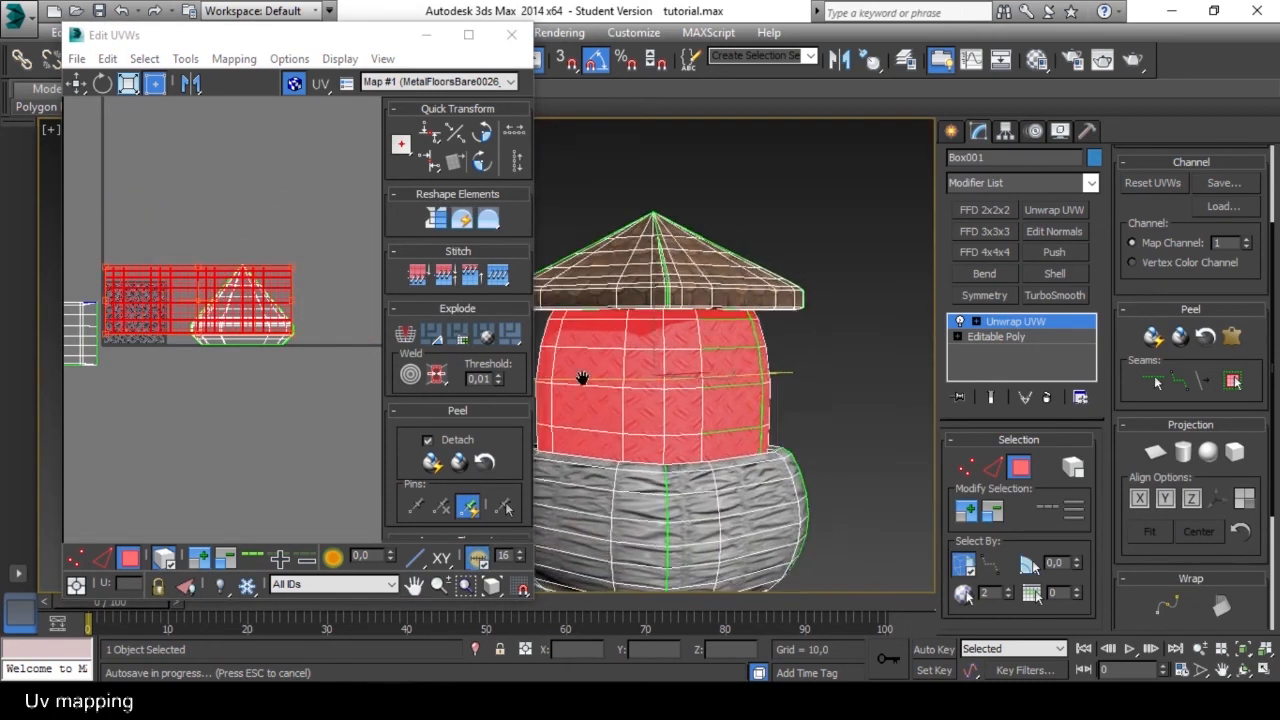
Enlarge the wall's UV shell a little more for denser tiling and move it up clear of the roof shells.
{"action": "scroll", "coordinate": [640, 393], "scroll_direction": "up", "scroll_amount": 4}
{"action": "left_click", "coordinate": [215, 314]}
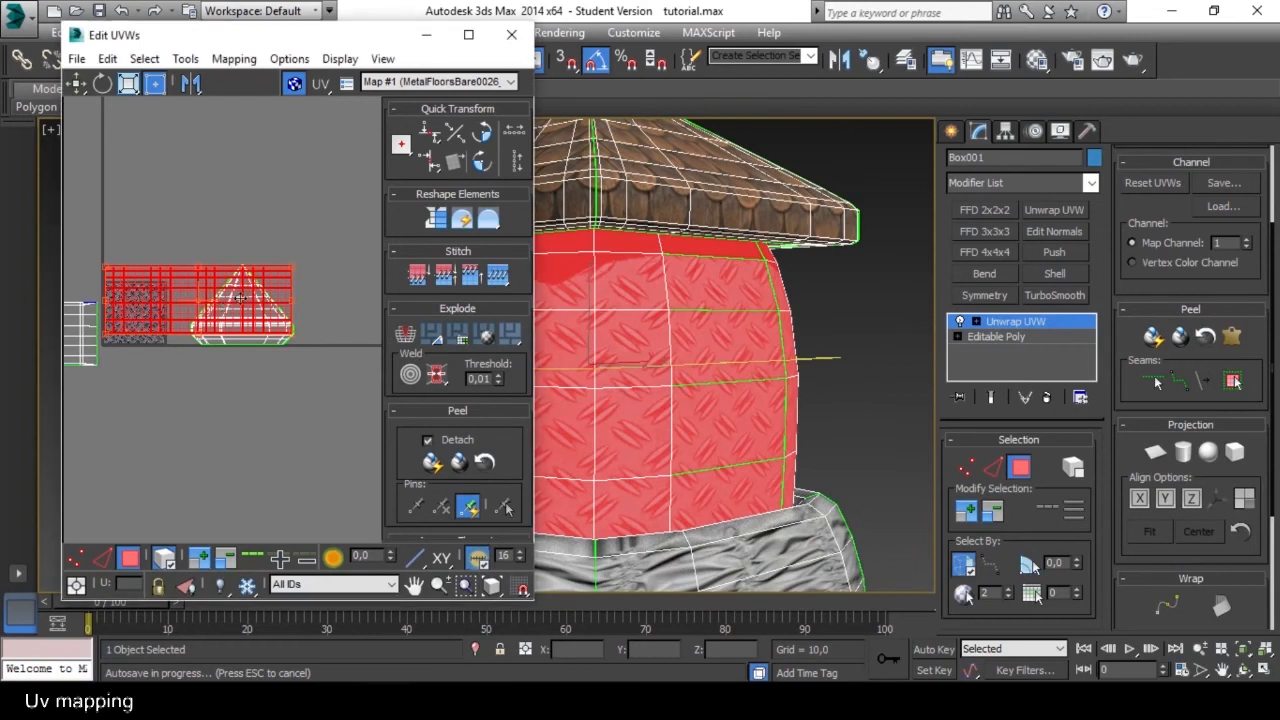
{"action": "left_click_drag", "start_coordinate": [294, 268], "coordinate": [320, 254]}
{"action": "middle_click_drag", "start_coordinate": [770, 390], "coordinate": [857, 404], "text": "alt"}
{"action": "middle_click_drag", "start_coordinate": [680, 392], "coordinate": [780, 380], "text": "alt"}
{"action": "middle_click_drag", "start_coordinate": [279, 311], "coordinate": [314, 341]}
{"action": "left_click_drag", "start_coordinate": [292, 312], "coordinate": [296, 226]}
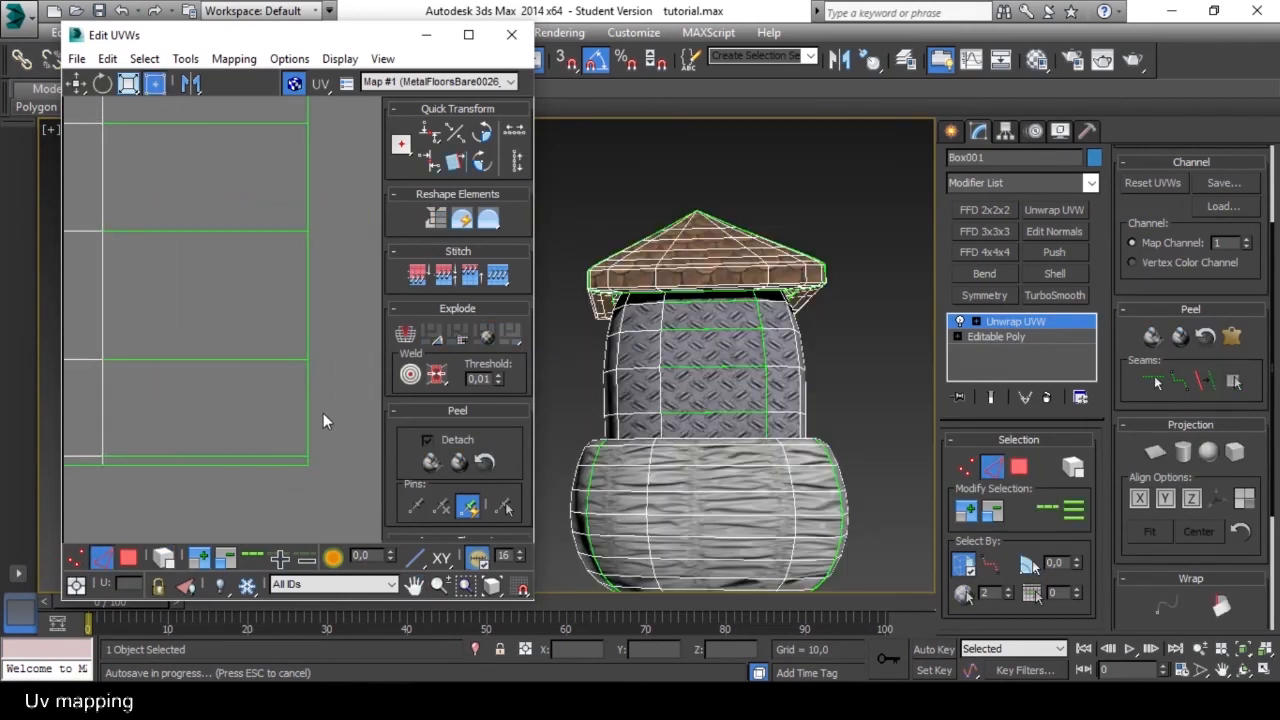
Pull the outer vertical UV edge near the wall shell's lower right corner away to separate its unwelded vertices.
{"action": "left_click", "coordinate": [279, 455]}
{"action": "mouse_move", "coordinate": [279, 454]}
{"action": "left_mouse_down"}
{"action": "mouse_move", "coordinate": [280, 438]}
{"action": "mouse_move", "coordinate": [281, 458]}
{"action": "left_mouse_up"}
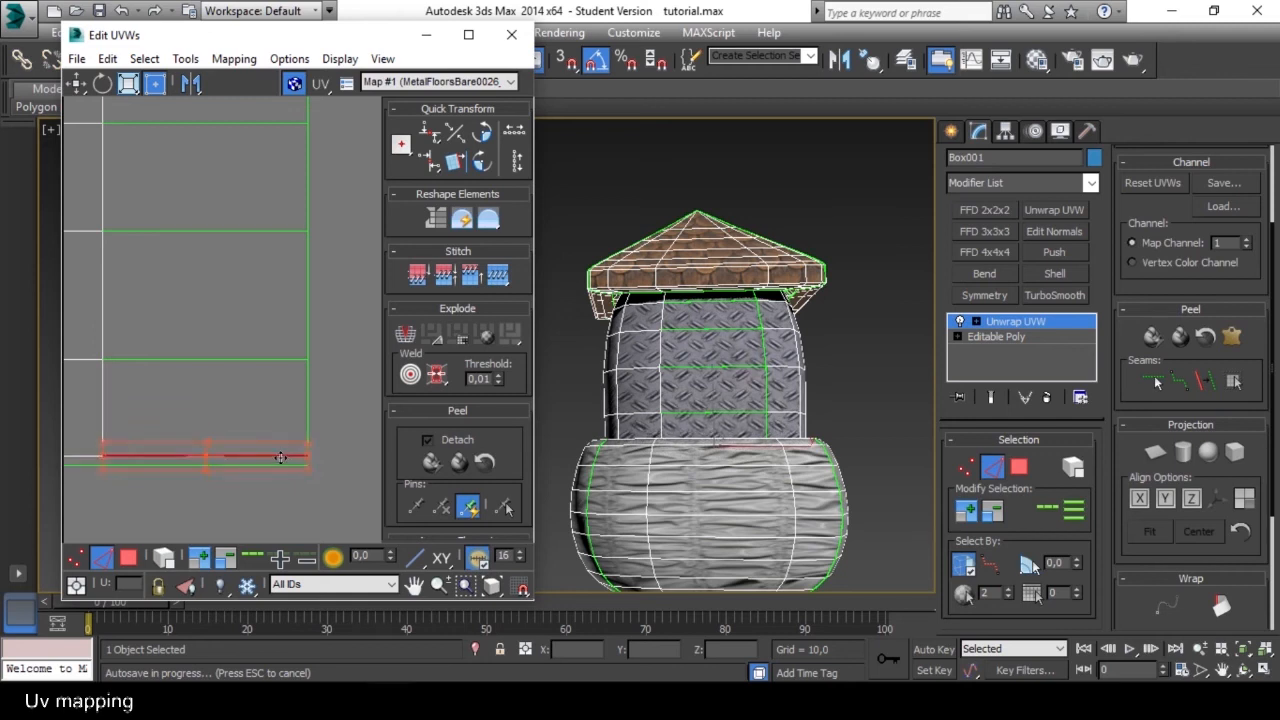
{"action": "left_click", "coordinate": [333, 439]}
{"action": "left_click", "coordinate": [314, 448]}
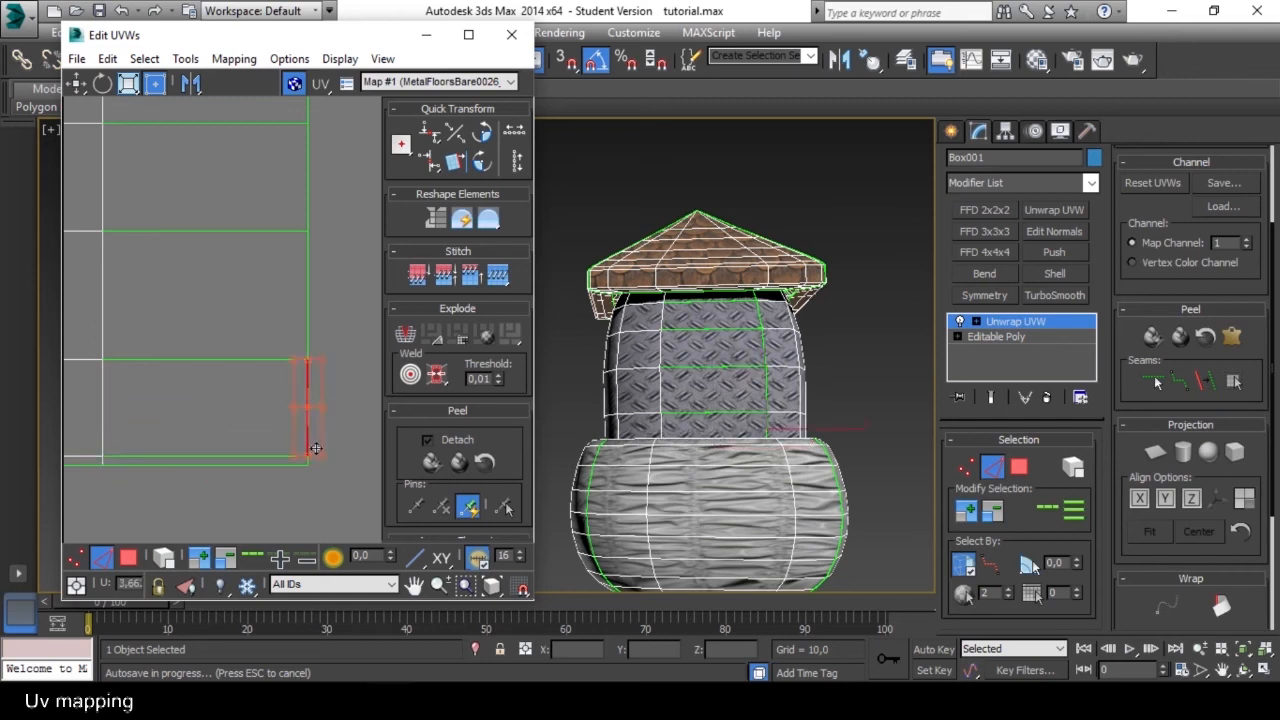
{"action": "left_click_drag", "start_coordinate": [316, 437], "coordinate": [317, 394]}
{"action": "left_click", "coordinate": [294, 424]}
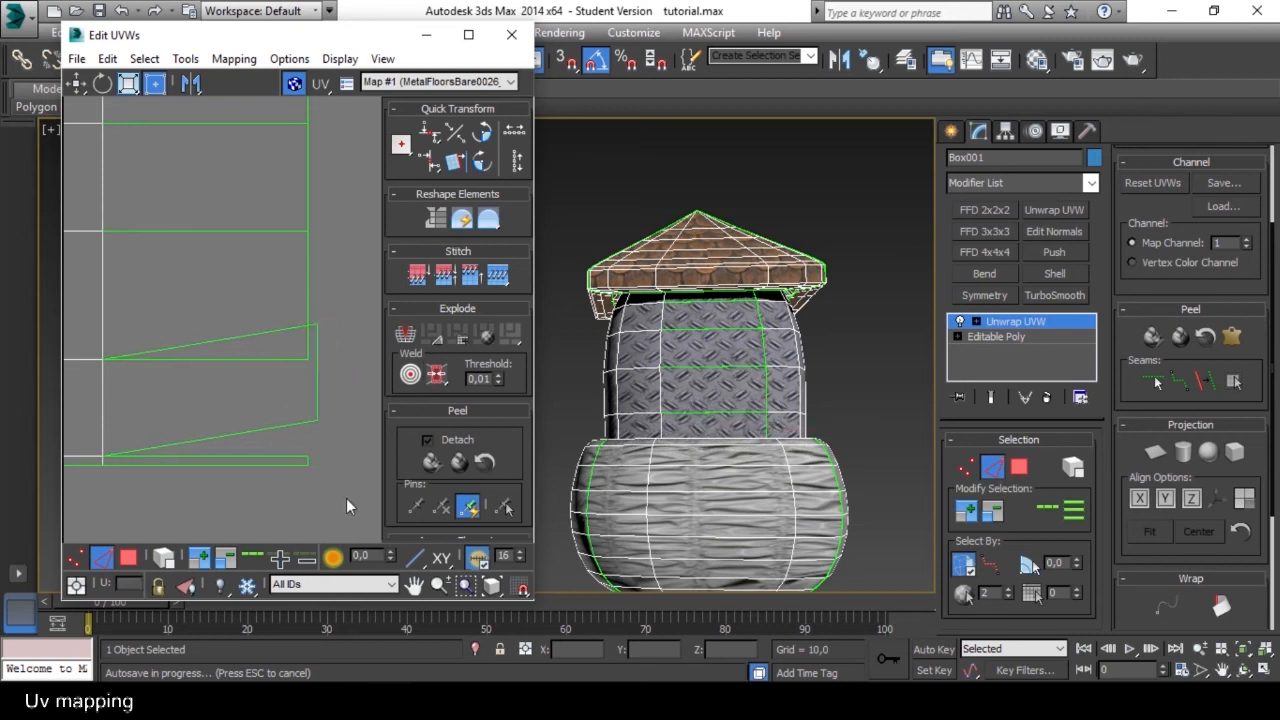
Target-weld the two vertices of the pulled-out edge to their matching vertices on the wall shell's border.
{"action": "left_click", "coordinate": [78, 559]}
{"action": "left_click", "coordinate": [355, 430]}
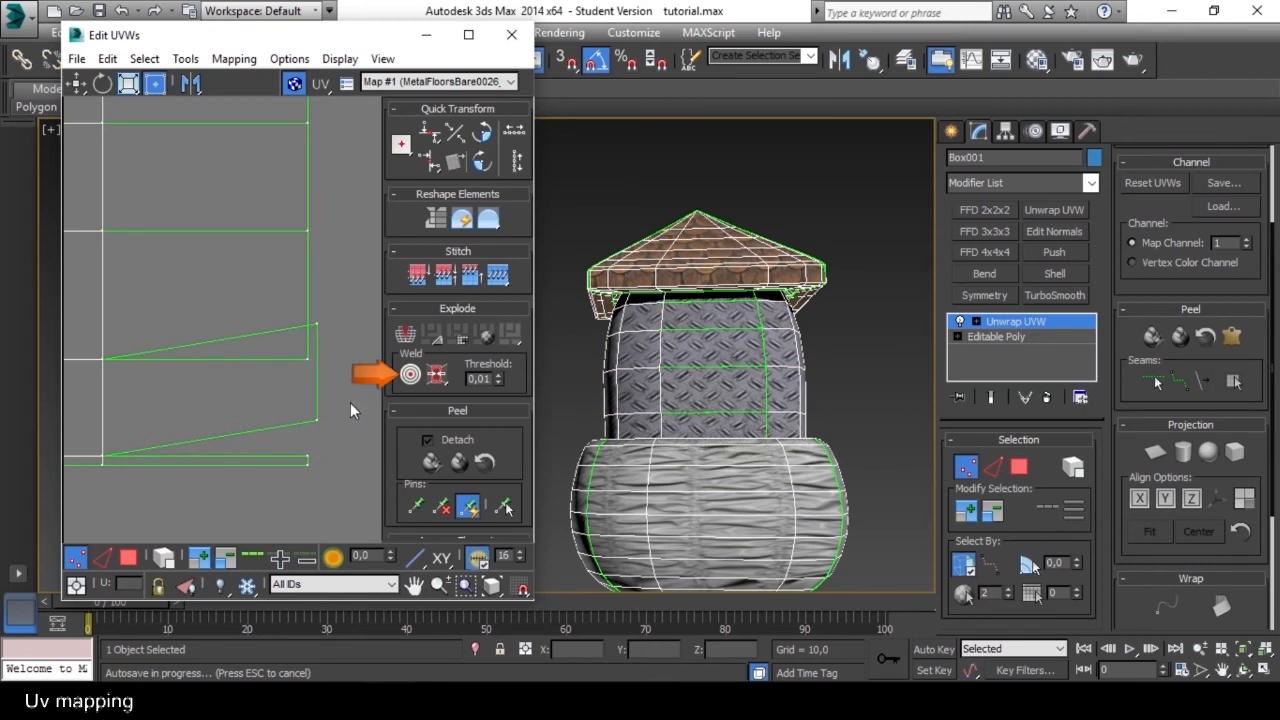
{"action": "left_click", "coordinate": [411, 374]}
{"action": "left_click_drag", "start_coordinate": [315, 422], "coordinate": [308, 456]}
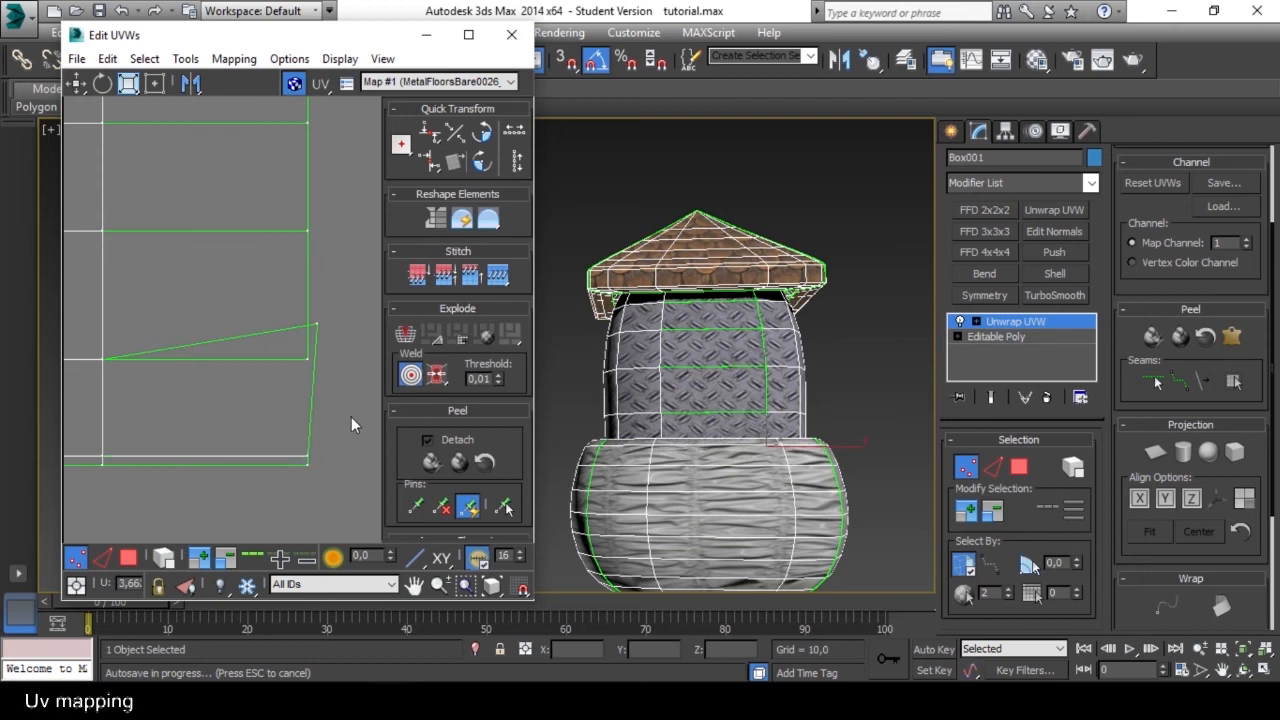
{"action": "left_click_drag", "start_coordinate": [317, 325], "coordinate": [307, 359]}
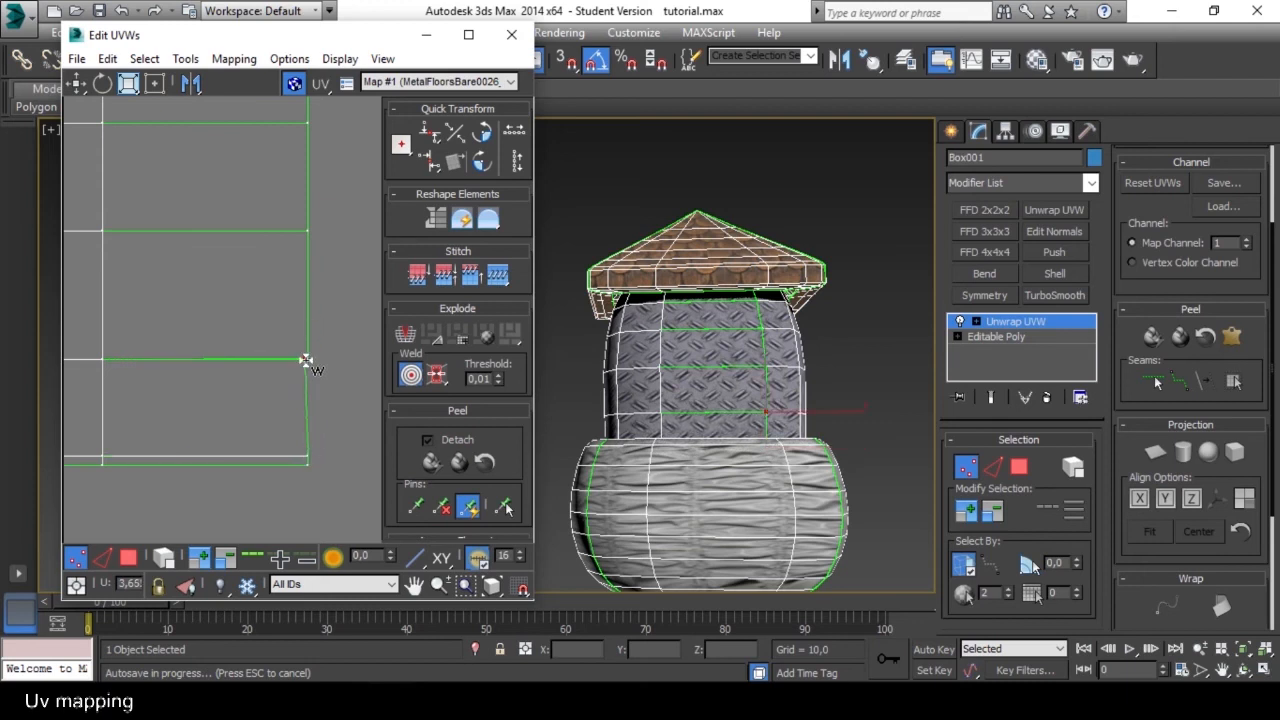
{"action": "middle_click_drag", "start_coordinate": [338, 347], "coordinate": [332, 389]}
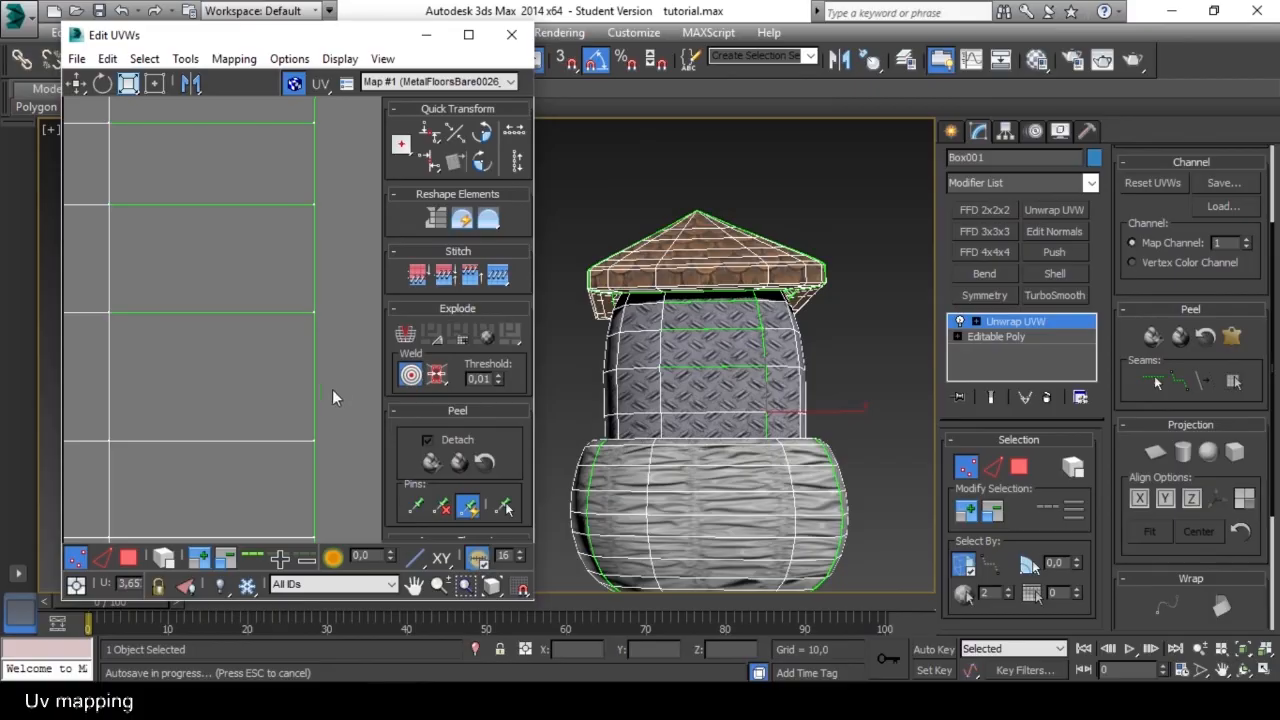
Offset the overlapping border vertex on the next open row above and target-weld it to its partner.
{"action": "left_click", "coordinate": [410, 376]}
{"action": "left_click", "coordinate": [313, 315]}
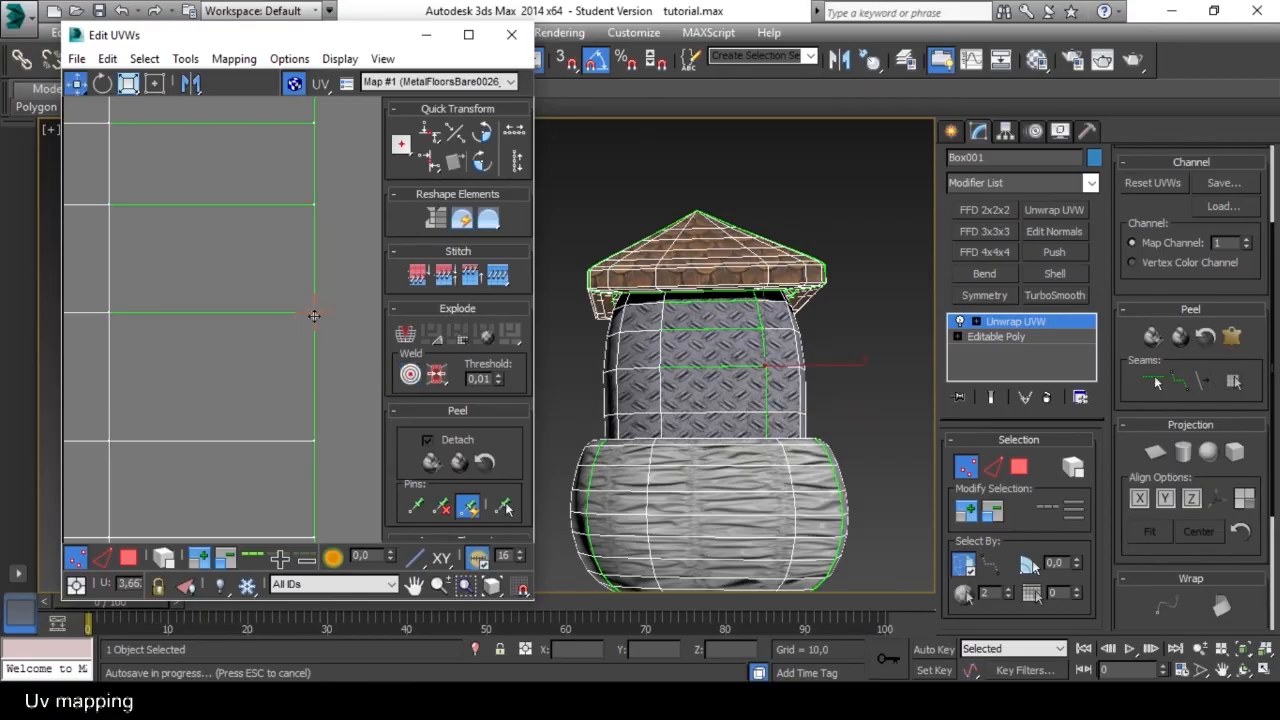
{"action": "mouse_move", "coordinate": [315, 315]}
{"action": "left_mouse_down"}
{"action": "mouse_move", "coordinate": [317, 339]}
{"action": "mouse_move", "coordinate": [328, 323]}
{"action": "mouse_move", "coordinate": [316, 313]}
{"action": "left_mouse_up"}
{"action": "left_click", "coordinate": [408, 375]}
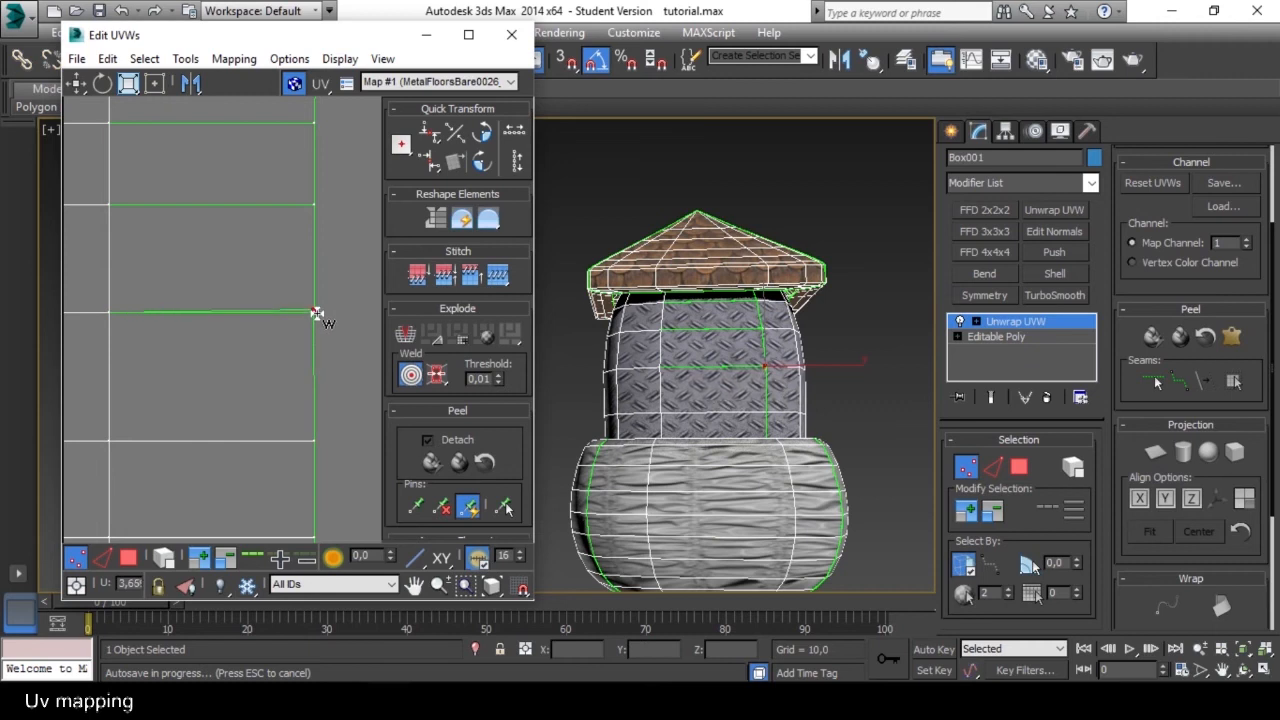
{"action": "middle_click_drag", "start_coordinate": [330, 279], "coordinate": [332, 404]}
Separate and target-weld the border vertices one row further up the wall shell.
{"action": "left_click", "coordinate": [408, 384]}
{"action": "left_click", "coordinate": [316, 318]}
{"action": "mouse_move", "coordinate": [317, 318]}
{"action": "left_mouse_down"}
{"action": "mouse_move", "coordinate": [316, 352]}
{"action": "mouse_move", "coordinate": [316, 318]}
{"action": "left_mouse_up"}
{"action": "left_click", "coordinate": [408, 371]}
{"action": "middle_click_drag", "start_coordinate": [318, 285], "coordinate": [348, 361]}
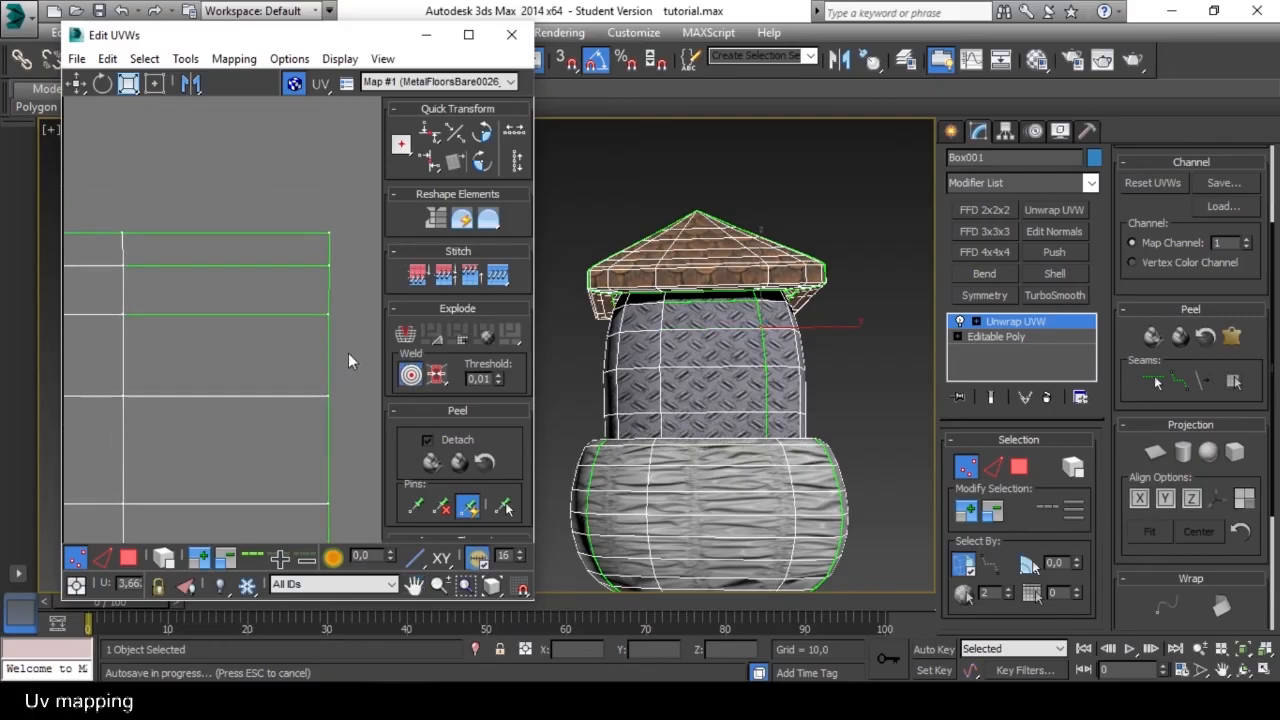
Offset the border vertices of the two uppermost open rows and target-weld each to its partner.
{"action": "left_click", "coordinate": [411, 375]}
{"action": "left_click_drag", "start_coordinate": [328, 316], "coordinate": [328, 338]}
{"action": "left_click_drag", "start_coordinate": [329, 265], "coordinate": [331, 287]}
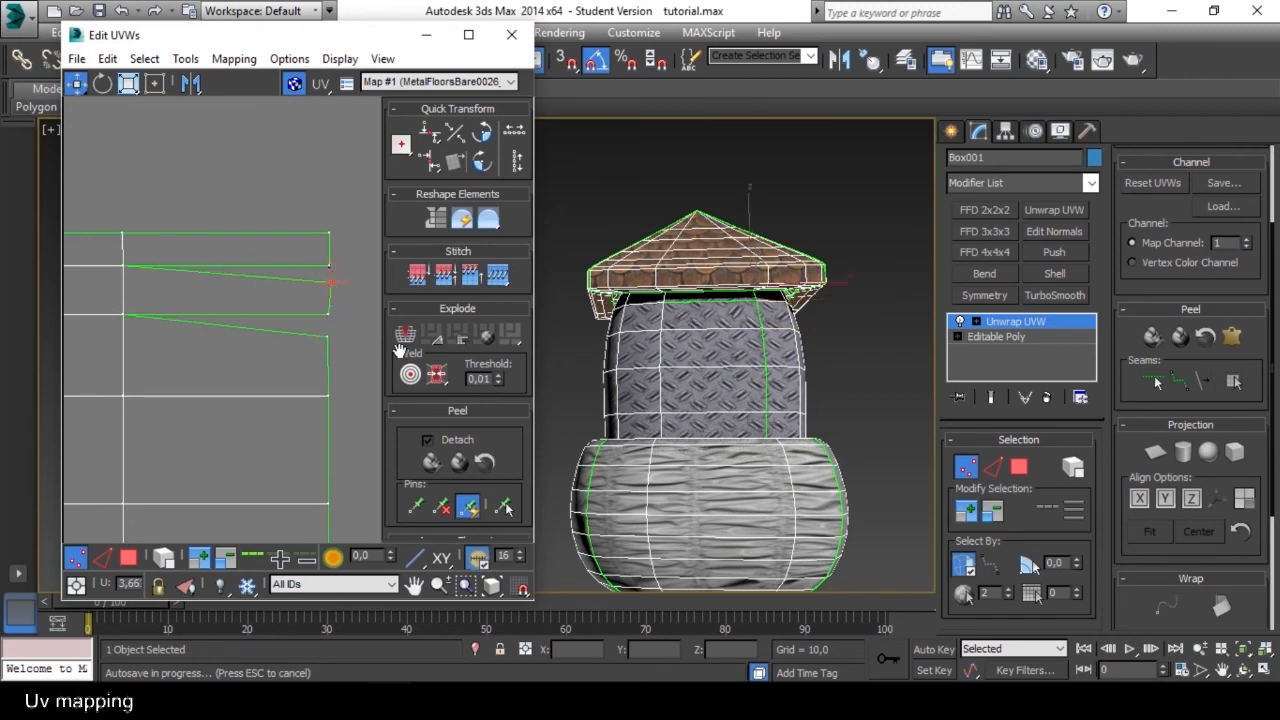
{"action": "left_click", "coordinate": [410, 374]}
{"action": "left_click_drag", "start_coordinate": [329, 337], "coordinate": [330, 266]}
{"action": "scroll", "coordinate": [346, 336], "scroll_direction": "down", "scroll_amount": 4}
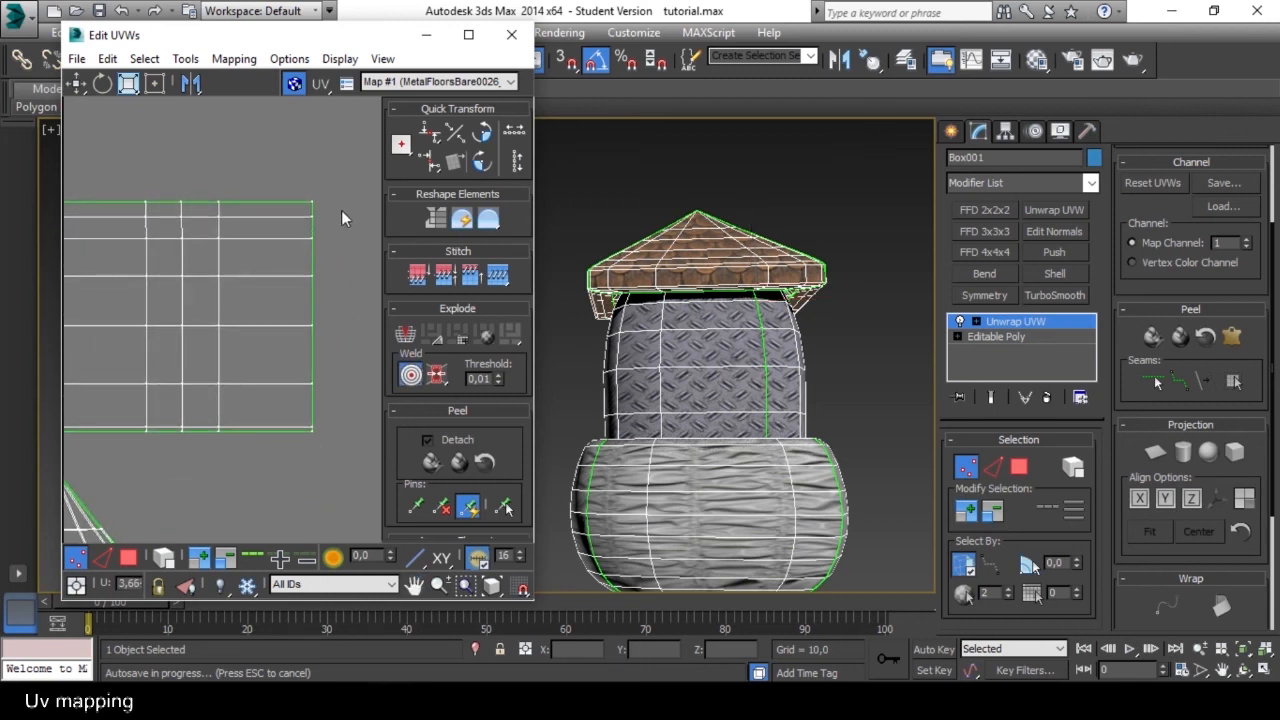
Finish target welding and select all vertices along the wall shell's right border.
{"action": "left_click", "coordinate": [410, 374]}
{"action": "left_click_drag", "start_coordinate": [276, 463], "coordinate": [283, 473]}
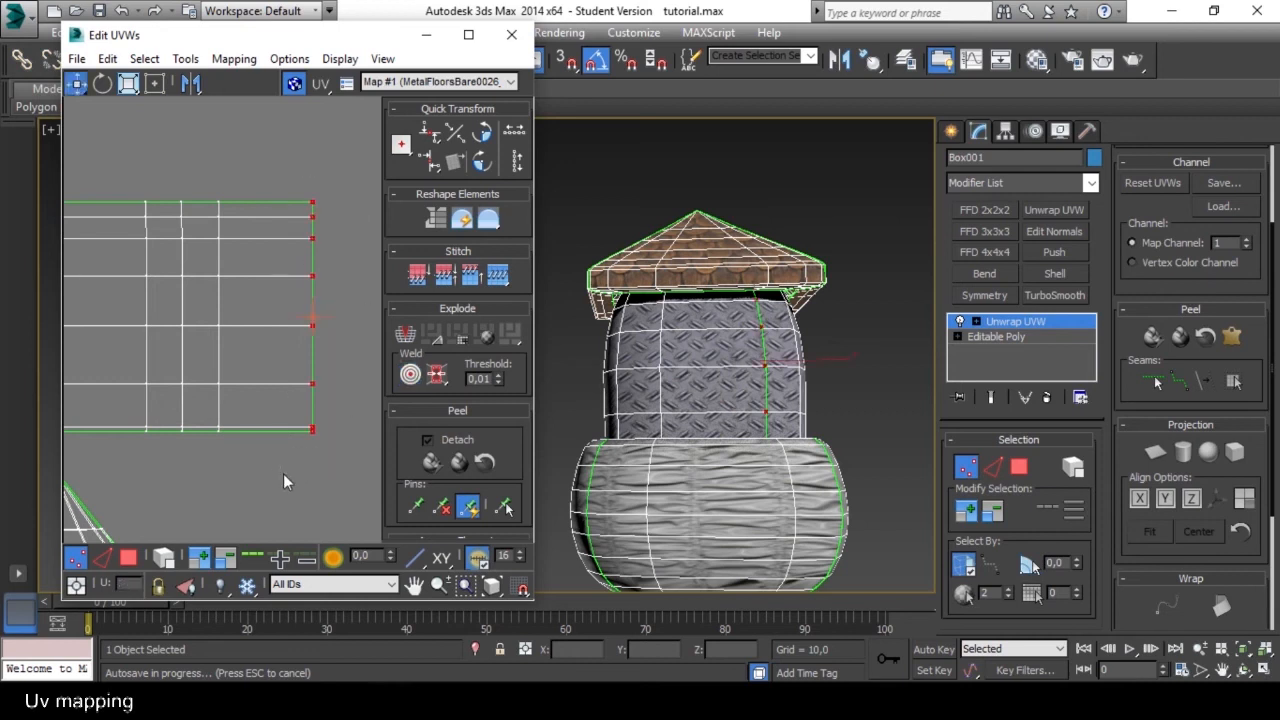
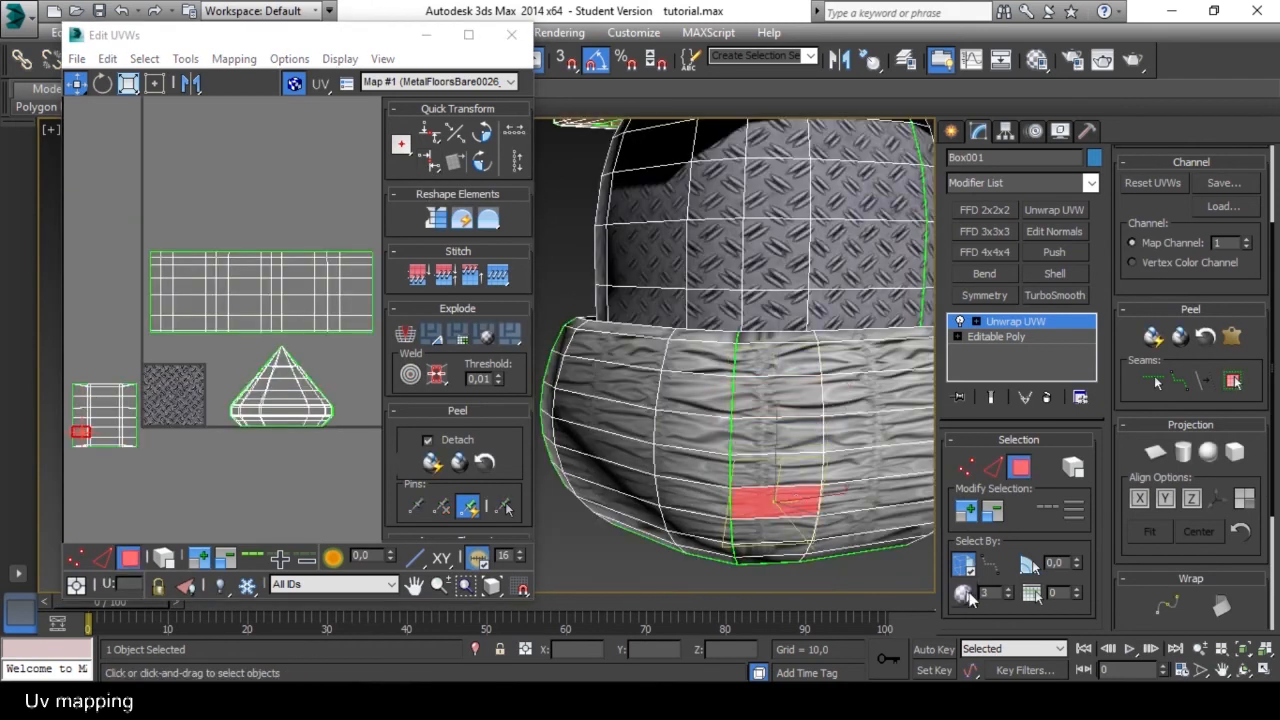
Select the polygons of the grey lower band by material ID 1.
{"action": "left_click", "coordinate": [969, 593]}
{"action": "left_click", "coordinate": [830, 446]}
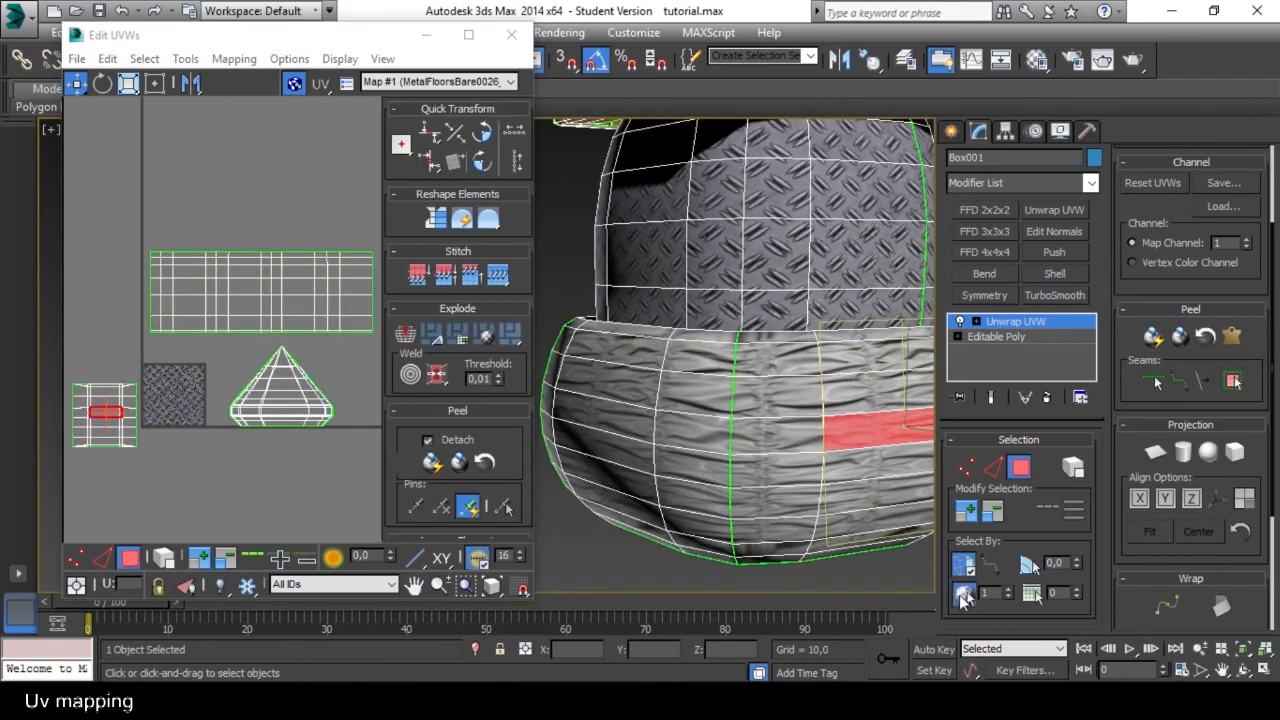
{"action": "left_click", "coordinate": [963, 593]}
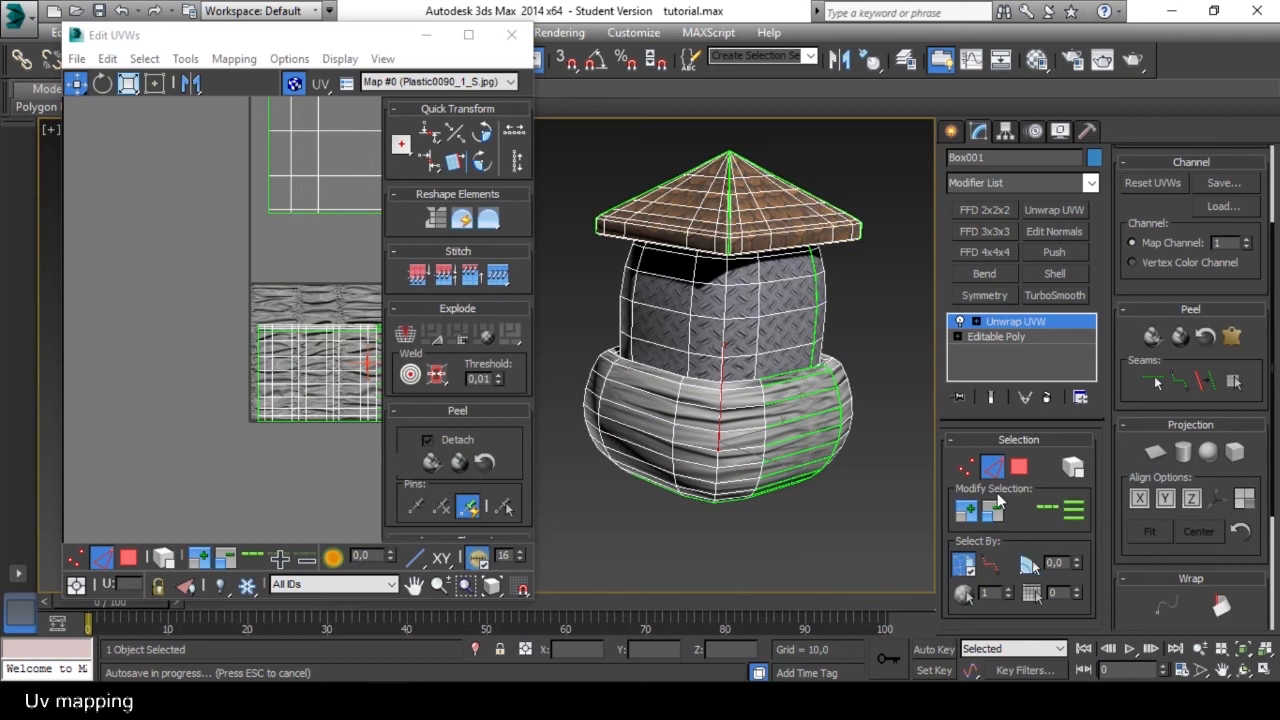
Extend the selected edge at the lower band's corner to a full vertical loop and convert it to a seam.
{"action": "left_click", "coordinate": [1040, 506]}
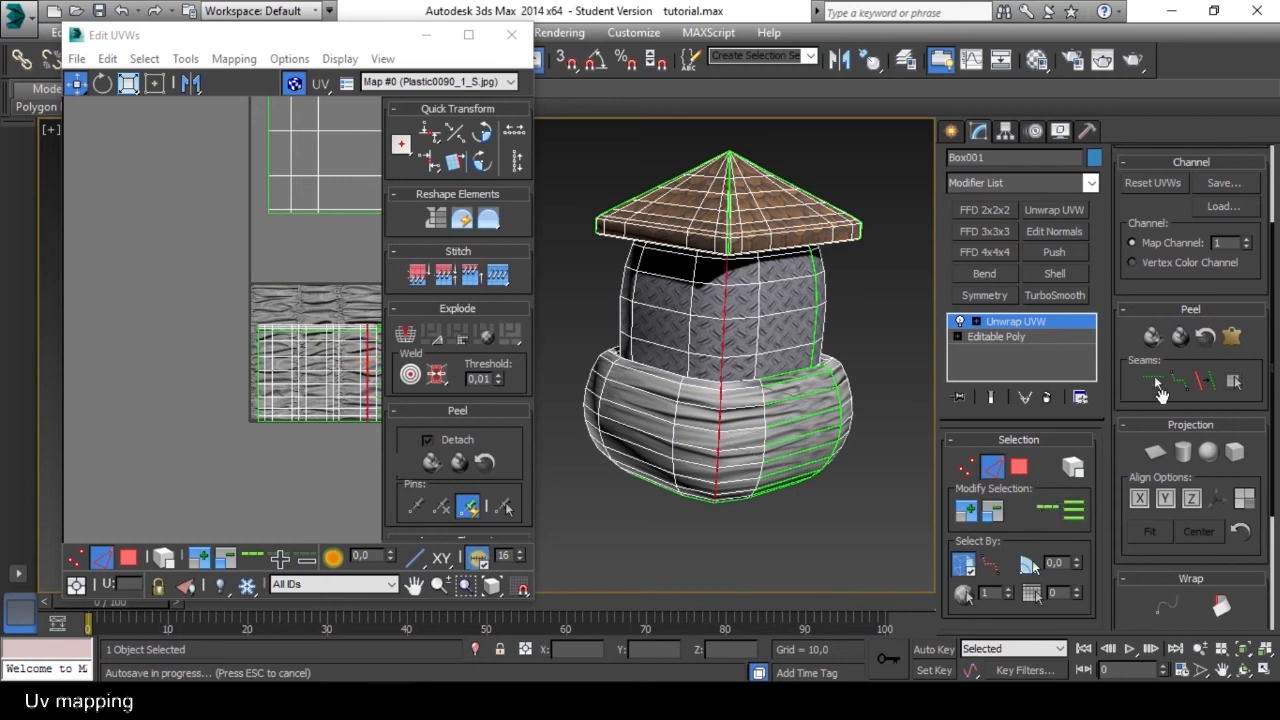
{"action": "middle_click_drag", "start_coordinate": [790, 400], "coordinate": [780, 457], "text": "alt"}
{"action": "scroll", "coordinate": [780, 457], "scroll_direction": "up", "scroll_amount": 6}
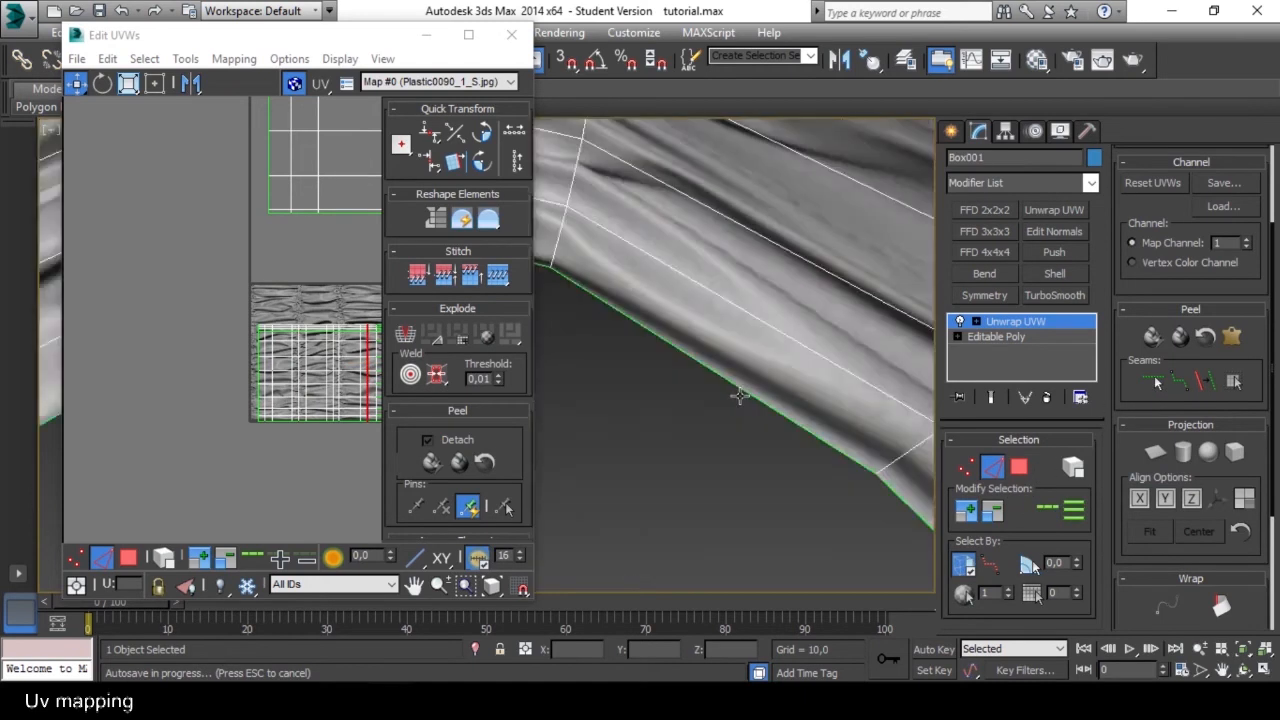
{"action": "middle_click_drag", "start_coordinate": [689, 453], "coordinate": [641, 459], "text": "alt"}
{"action": "scroll", "coordinate": [608, 485], "scroll_direction": "down", "scroll_amount": 7}
{"action": "scroll", "coordinate": [734, 402], "scroll_direction": "up", "scroll_amount": 8}
{"action": "middle_click_drag", "start_coordinate": [734, 402], "coordinate": [656, 453], "text": "alt"}
{"action": "scroll", "coordinate": [656, 453], "scroll_direction": "down", "scroll_amount": 9}
{"action": "mouse_move", "coordinate": [729, 417]}
{"action": "middle_mouse_down", "text": "alt"}
{"action": "mouse_move", "coordinate": [734, 311]}
{"action": "mouse_move", "coordinate": [714, 436]}
{"action": "middle_mouse_up", "text": "alt"}
{"action": "scroll", "coordinate": [728, 390], "scroll_direction": "up", "scroll_amount": 3}
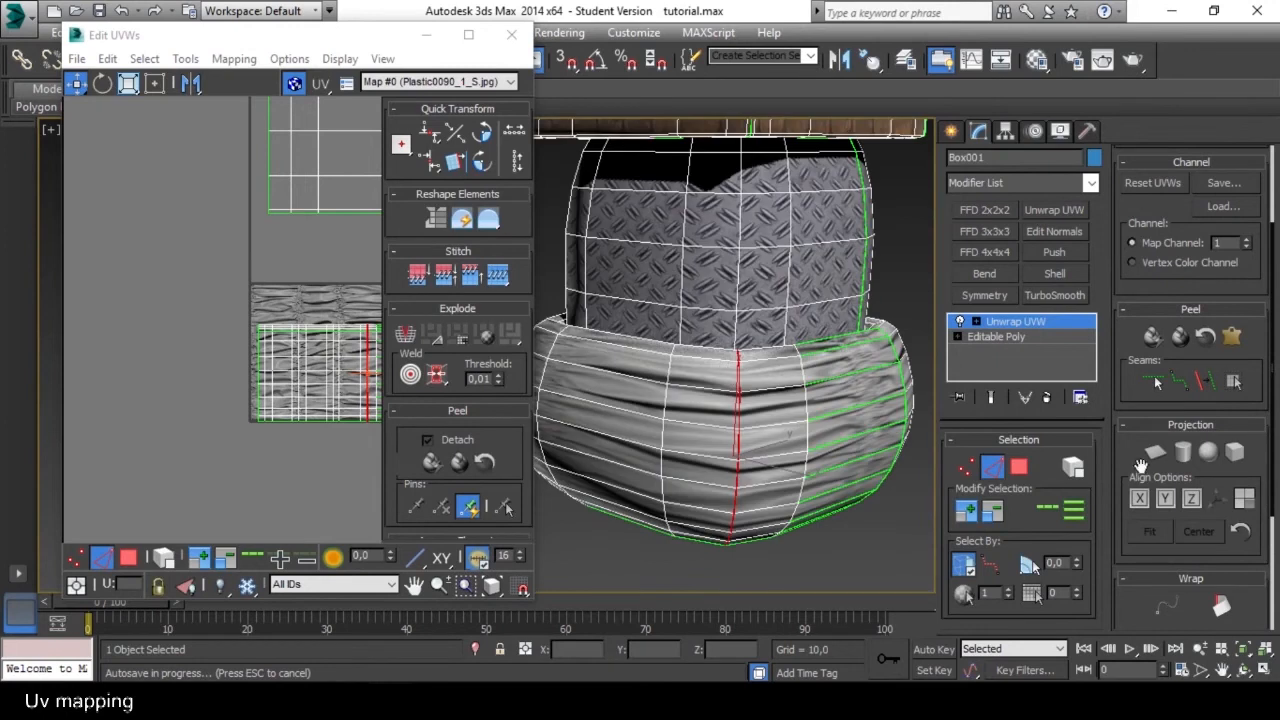
{"action": "left_click", "coordinate": [1201, 384]}
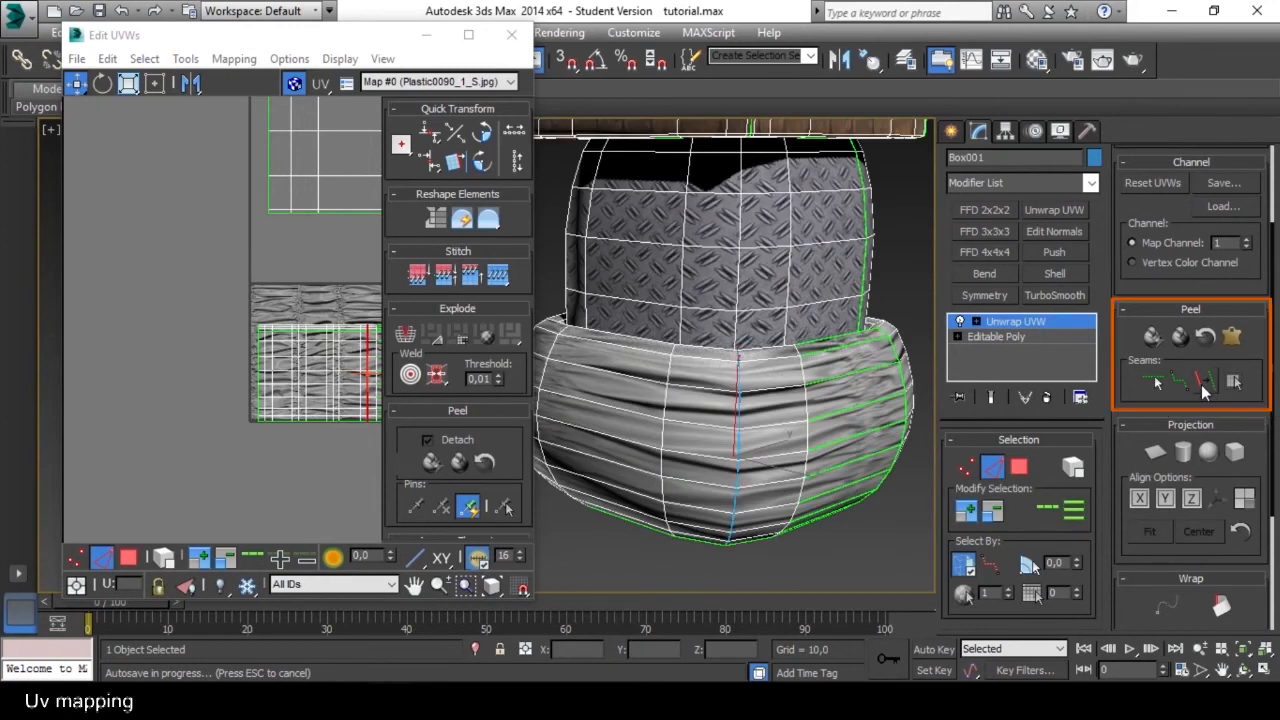
Select the border edge loop where the lower band's inner rim meets the metal wall and convert it to a seam.
{"action": "middle_click_drag", "start_coordinate": [848, 456], "coordinate": [813, 441], "text": "alt"}
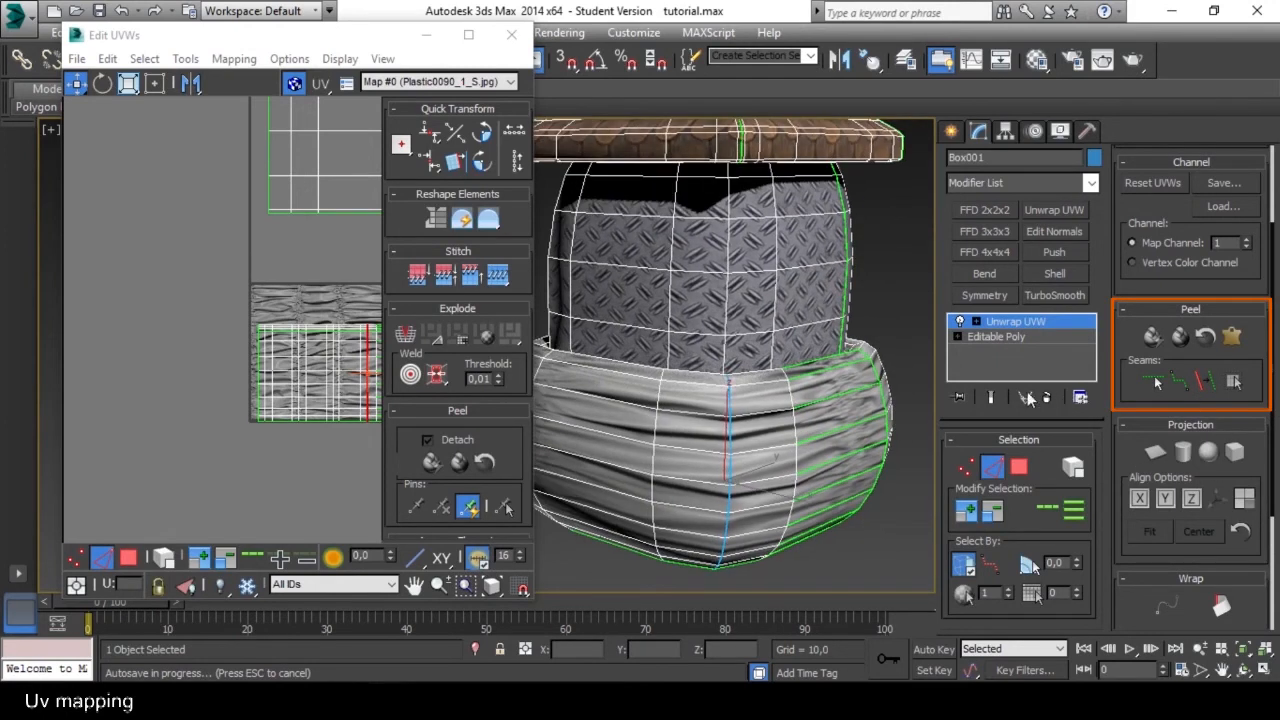
{"action": "left_click", "coordinate": [1022, 466]}
{"action": "left_click", "coordinate": [689, 433]}
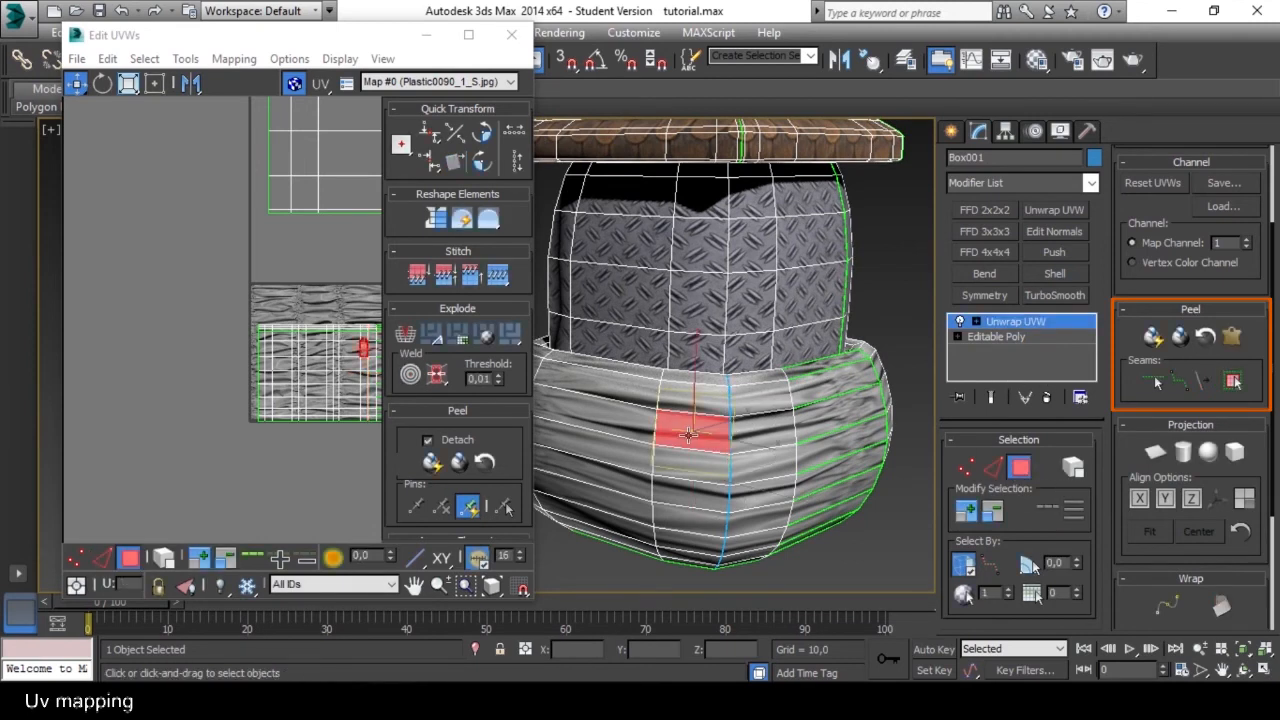
{"action": "middle_click_drag", "start_coordinate": [846, 424], "coordinate": [729, 416], "text": "alt"}
{"action": "scroll", "coordinate": [729, 416], "scroll_direction": "up", "scroll_amount": 5}
{"action": "scroll", "coordinate": [731, 412], "scroll_direction": "down", "scroll_amount": 5}
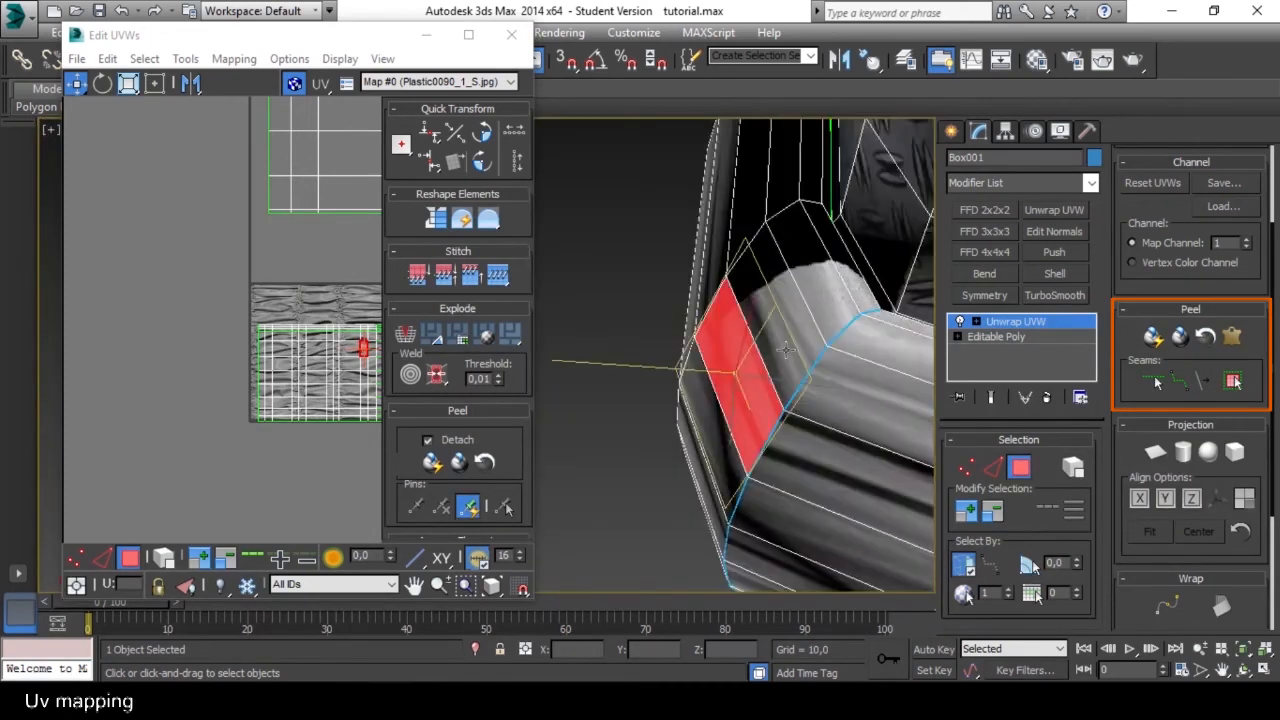
{"action": "scroll", "coordinate": [731, 412], "scroll_direction": "up", "scroll_amount": 3}
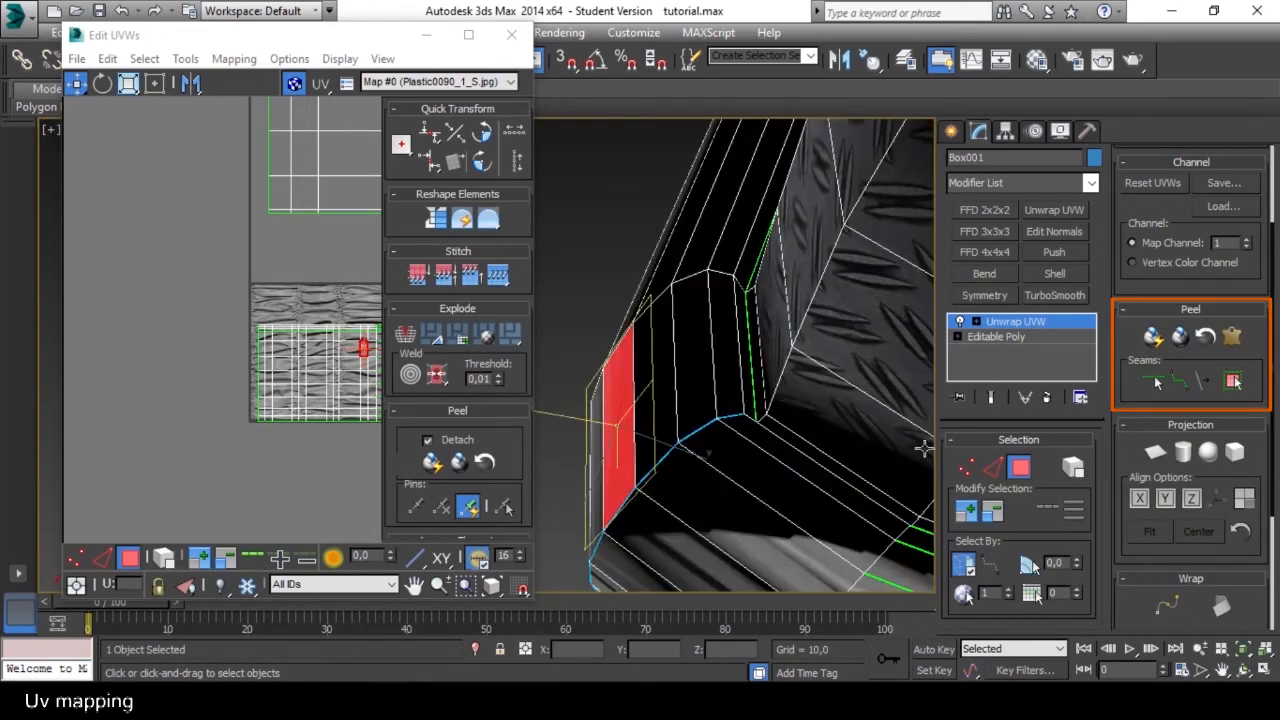
{"action": "left_click", "coordinate": [992, 467]}
{"action": "left_click", "coordinate": [752, 378]}
{"action": "left_click", "coordinate": [1045, 508]}
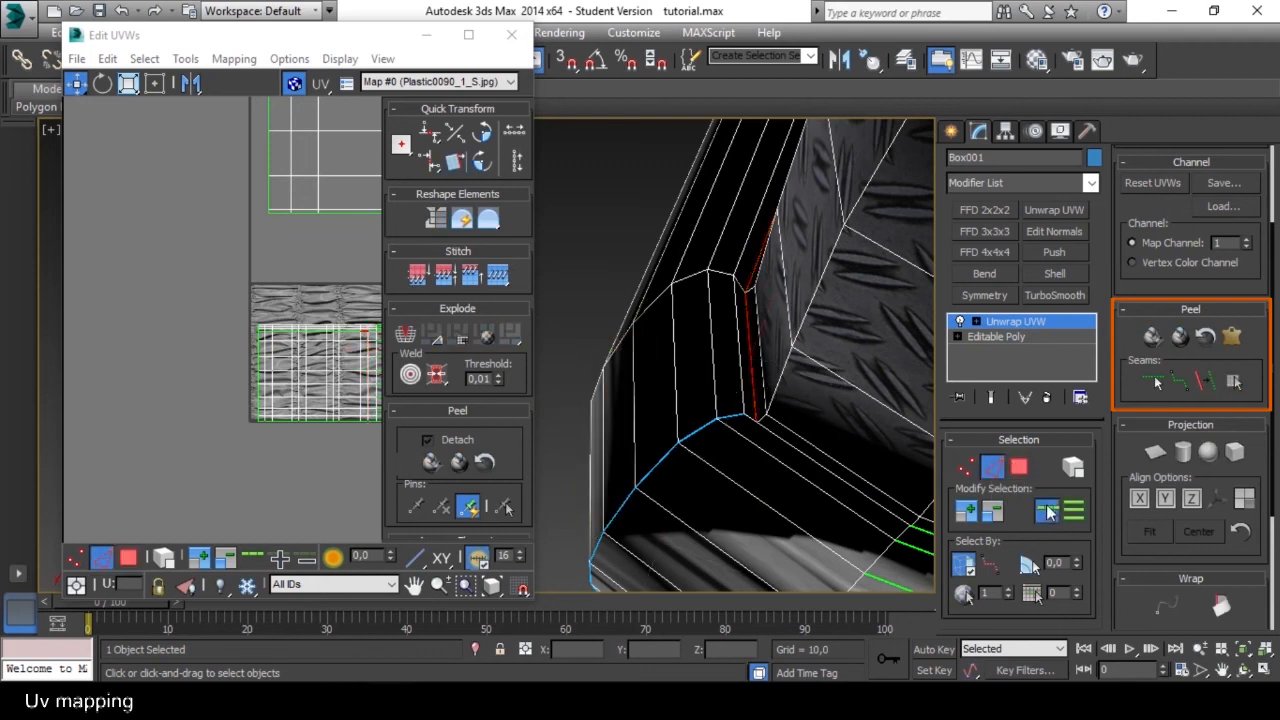
{"action": "left_click", "coordinate": [1207, 381]}
Select one polygon beside the corner seam on the lower band and expand the face selection to the seams.
{"action": "middle_click_drag", "start_coordinate": [742, 410], "coordinate": [776, 337], "text": "alt"}
{"action": "scroll", "coordinate": [815, 335], "scroll_direction": "down", "scroll_amount": 8}
{"action": "scroll", "coordinate": [867, 389], "scroll_direction": "up", "scroll_amount": 4}
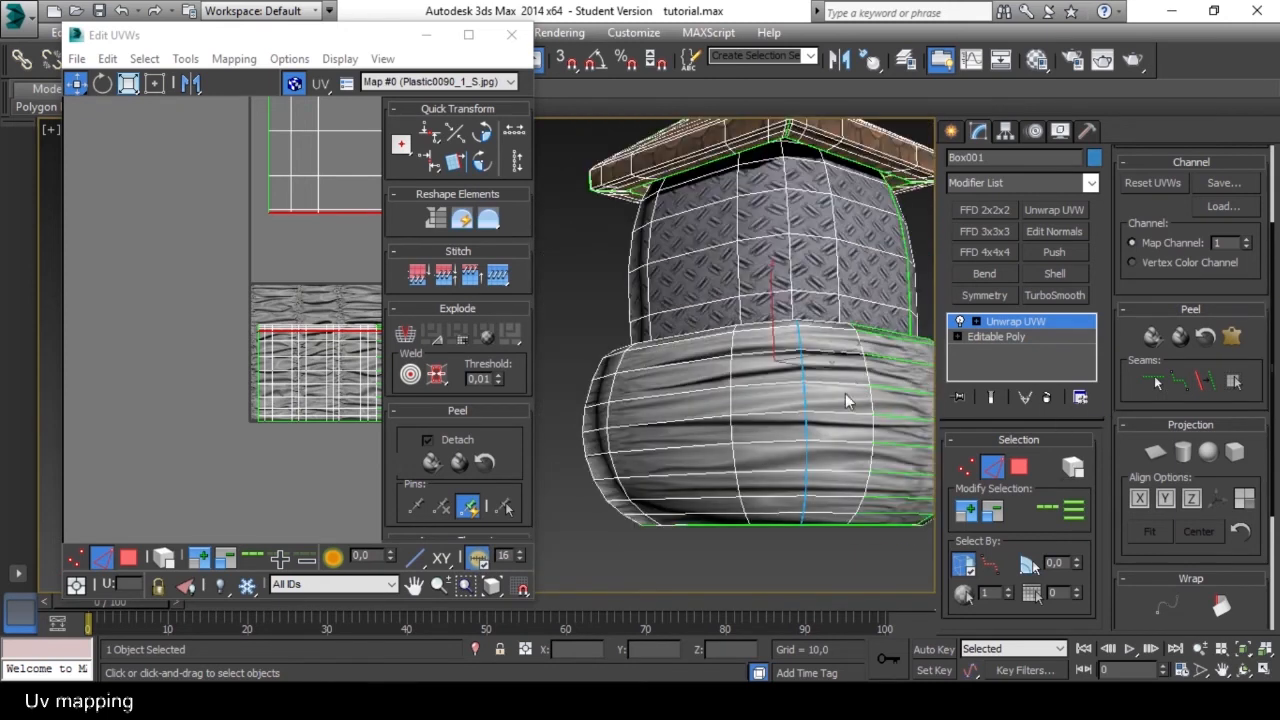
{"action": "left_click", "coordinate": [1019, 467]}
{"action": "left_click", "coordinate": [780, 389]}
{"action": "middle_click_drag", "start_coordinate": [780, 389], "coordinate": [808, 405], "text": "alt"}
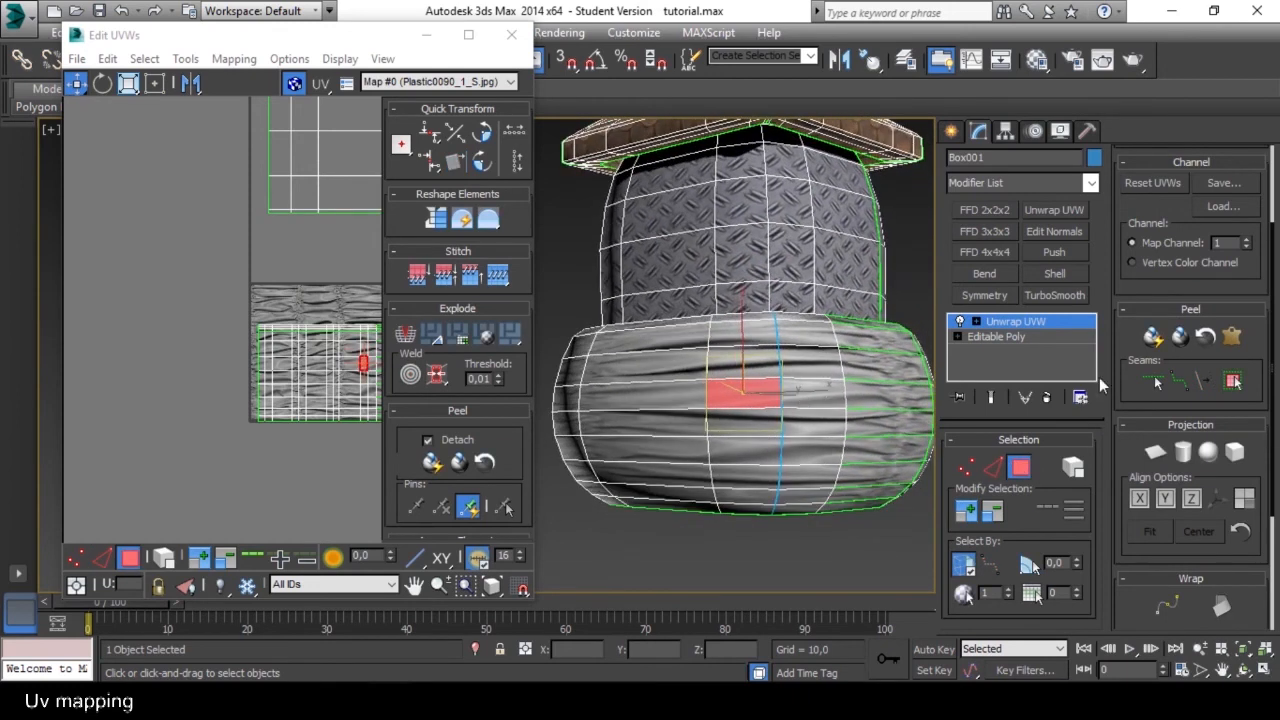
{"action": "left_click", "coordinate": [1233, 383]}
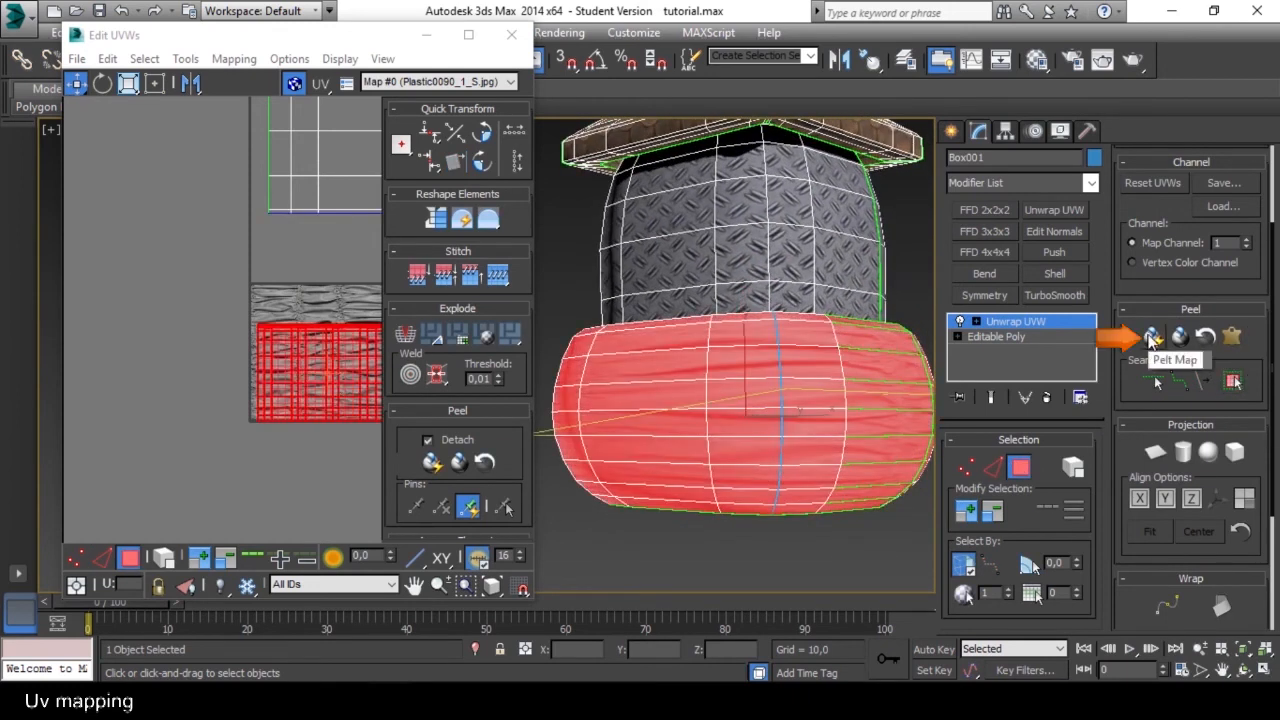
Apply Quick Peel to the selected lower band and examine its UV shell.
{"action": "left_click", "coordinate": [1152, 338]}
{"action": "middle_click_drag", "start_coordinate": [365, 352], "coordinate": [298, 340]}
{"action": "scroll", "coordinate": [290, 345], "scroll_direction": "down", "scroll_amount": 1}
{"action": "scroll", "coordinate": [298, 340], "scroll_direction": "up", "scroll_amount": 1}
{"action": "left_click_drag", "start_coordinate": [298, 340], "coordinate": [224, 392]}
{"action": "scroll", "coordinate": [257, 415], "scroll_direction": "down", "scroll_amount": 1}
{"action": "middle_click_drag", "start_coordinate": [257, 415], "coordinate": [257, 349]}
{"action": "scroll", "coordinate": [263, 360], "scroll_direction": "up", "scroll_amount": 2}
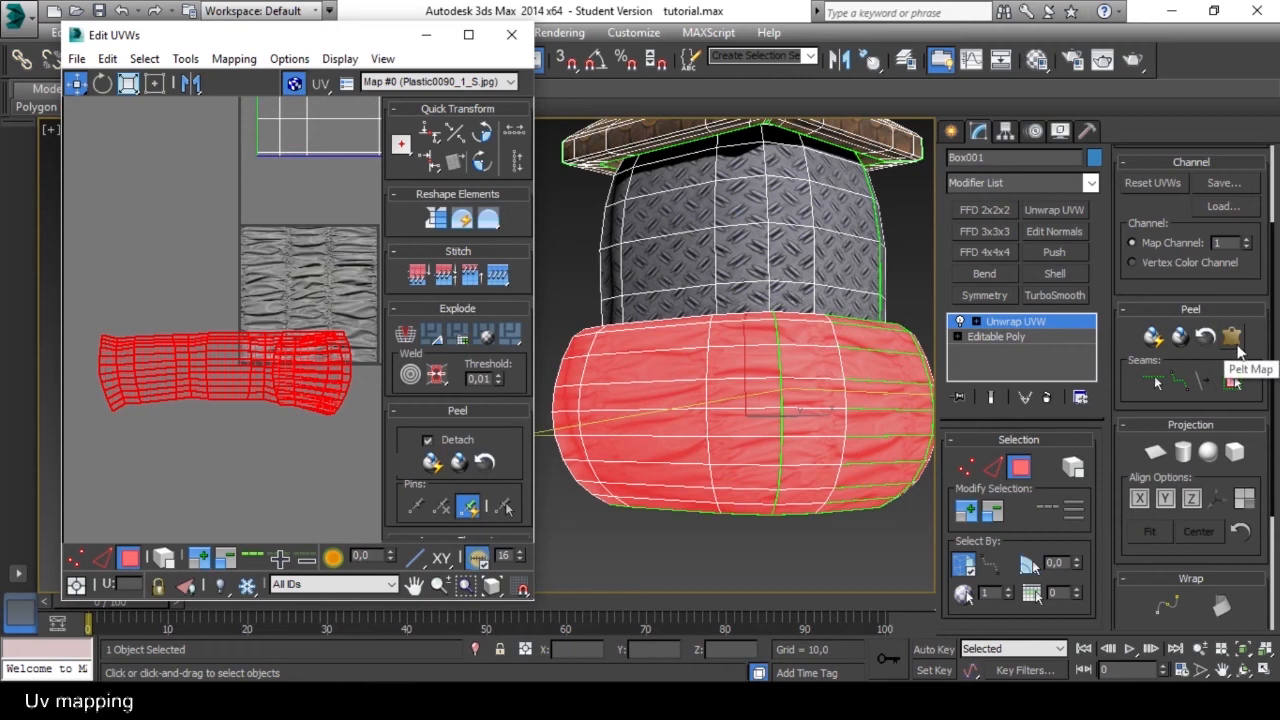
Apply a Quick Planar Map to the lower band's faces, followed by Quick Peel.
{"action": "left_click_drag", "start_coordinate": [1258, 291], "coordinate": [1248, 492]}
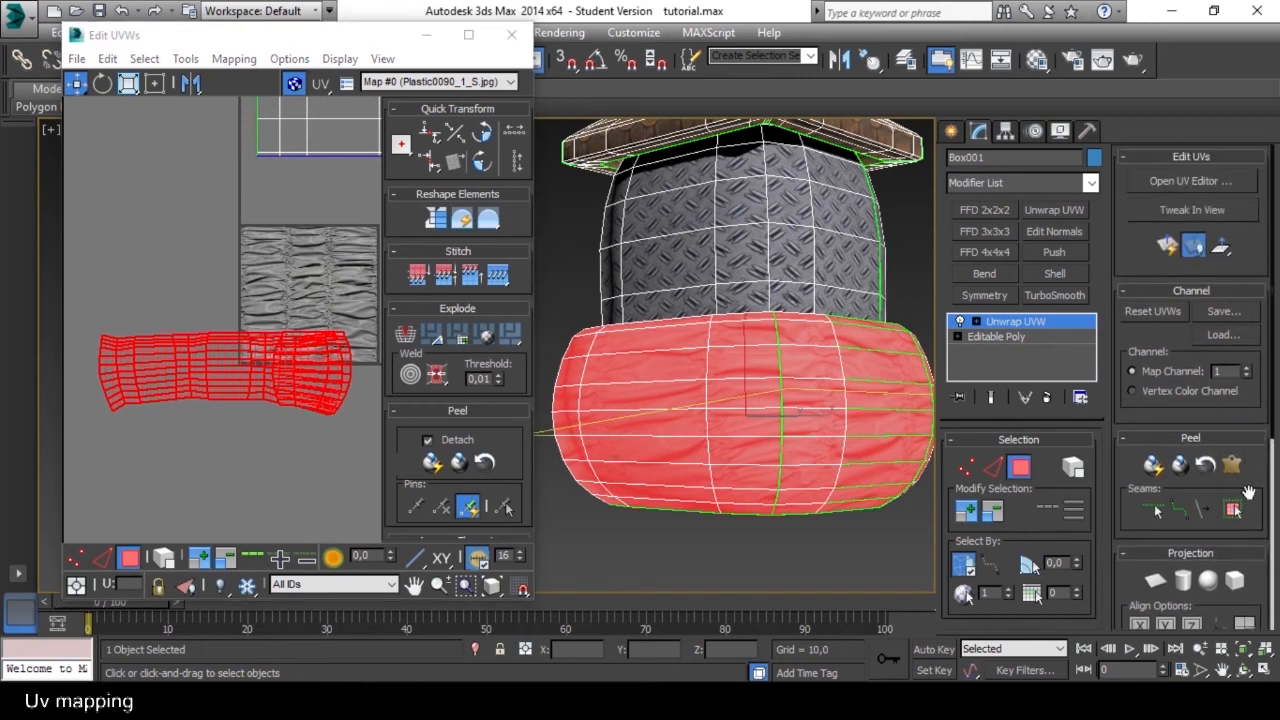
{"action": "left_click", "coordinate": [1166, 246]}
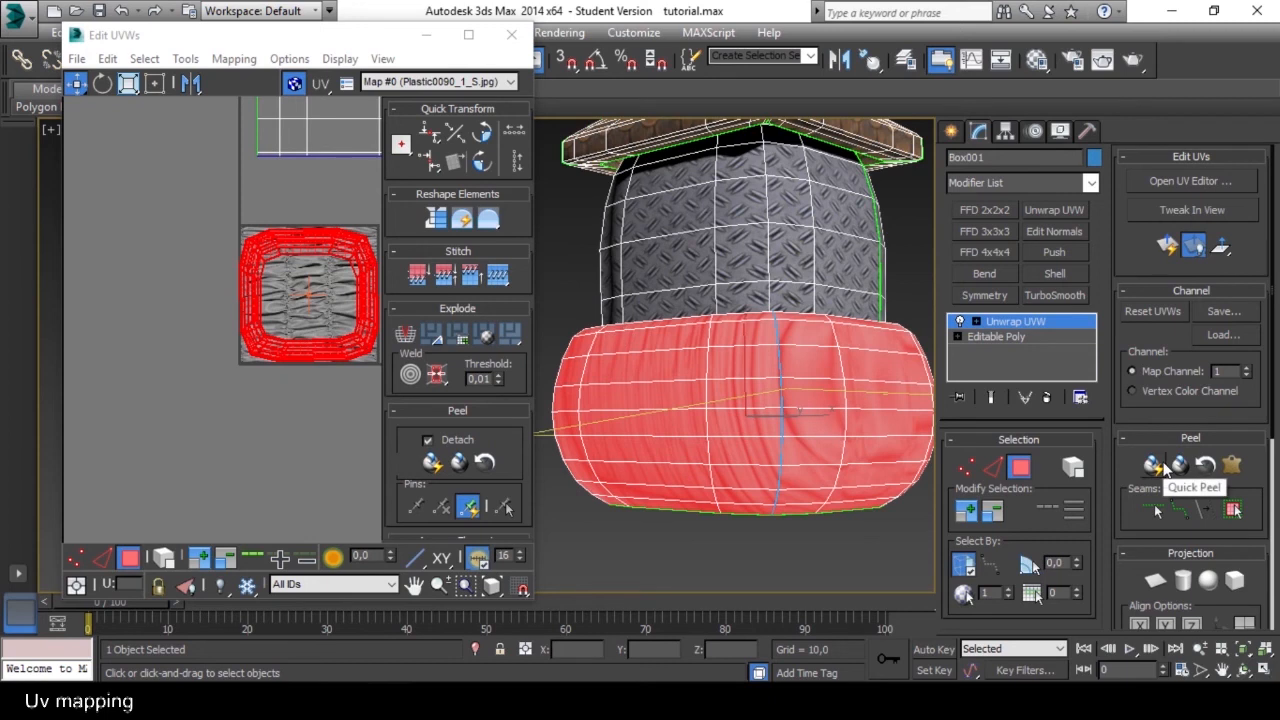
{"action": "left_click", "coordinate": [1160, 468]}
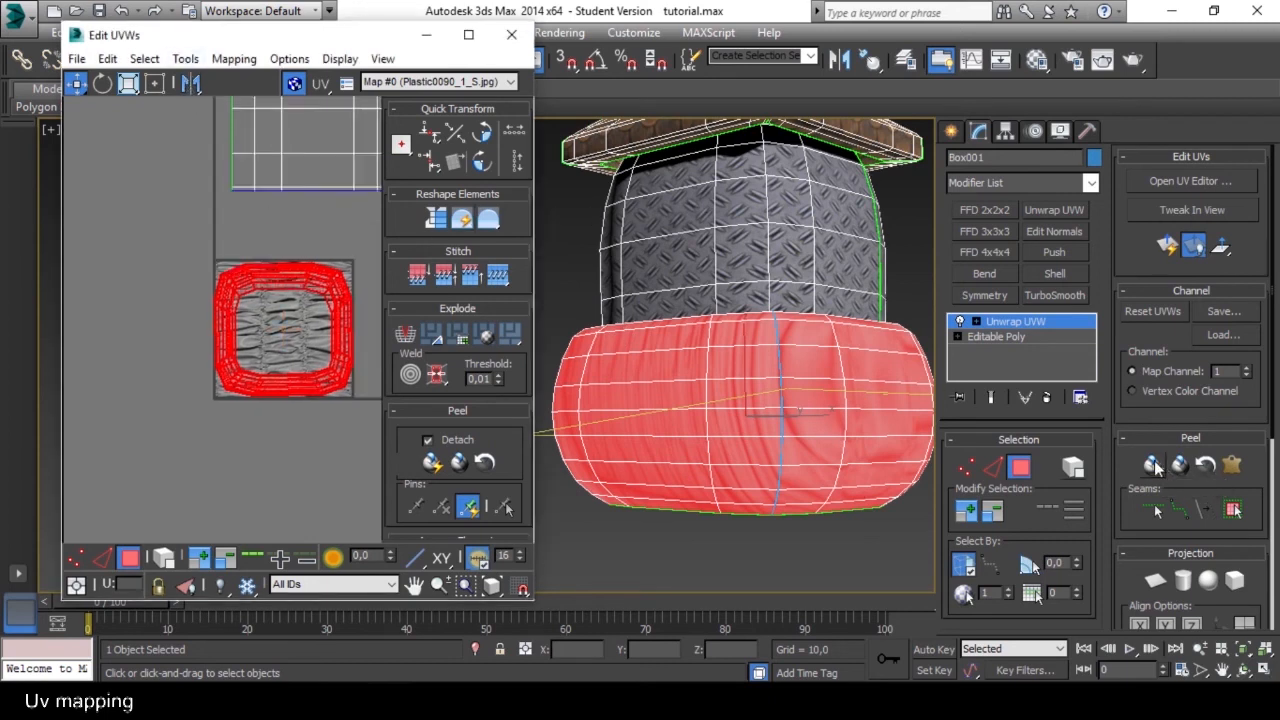
{"action": "left_click", "coordinate": [1157, 468]}
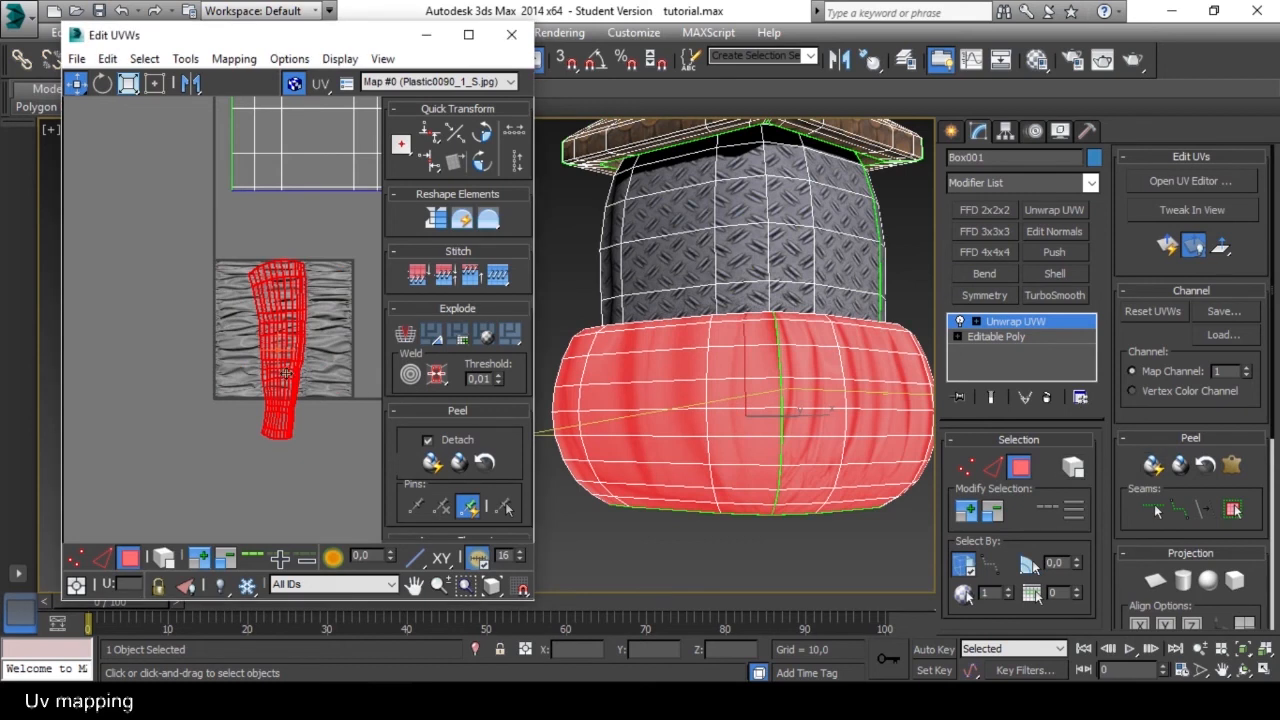
Relax the lower band's UV shell by polygon angles with 100 iterations and an amount of 0.1.
{"action": "left_click", "coordinate": [185, 58]}
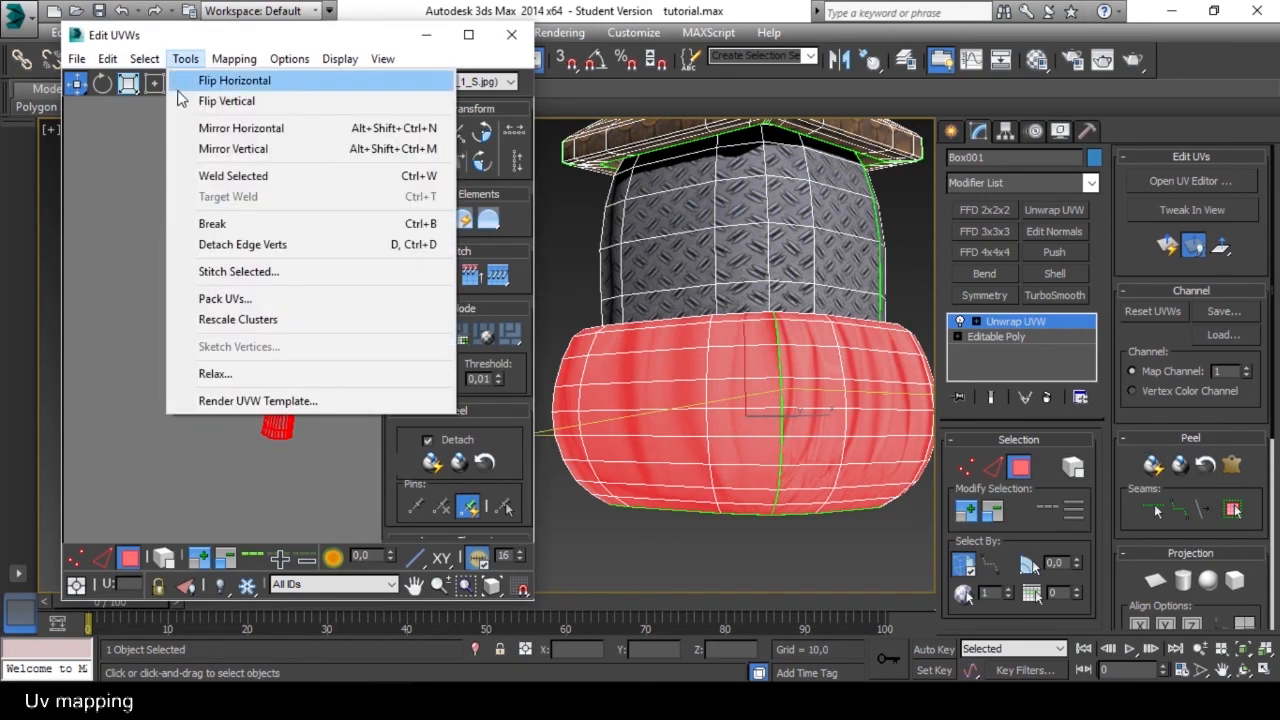
{"action": "left_click", "coordinate": [215, 373]}
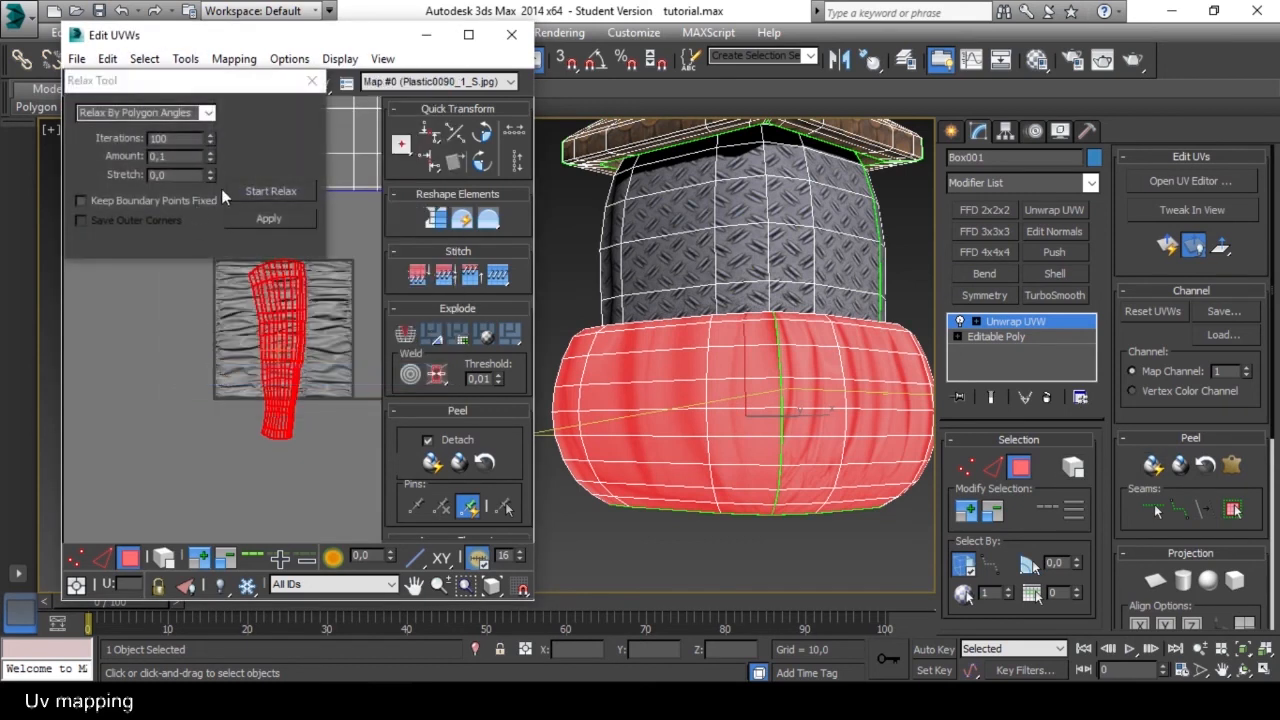
{"action": "left_click", "coordinate": [268, 192]}
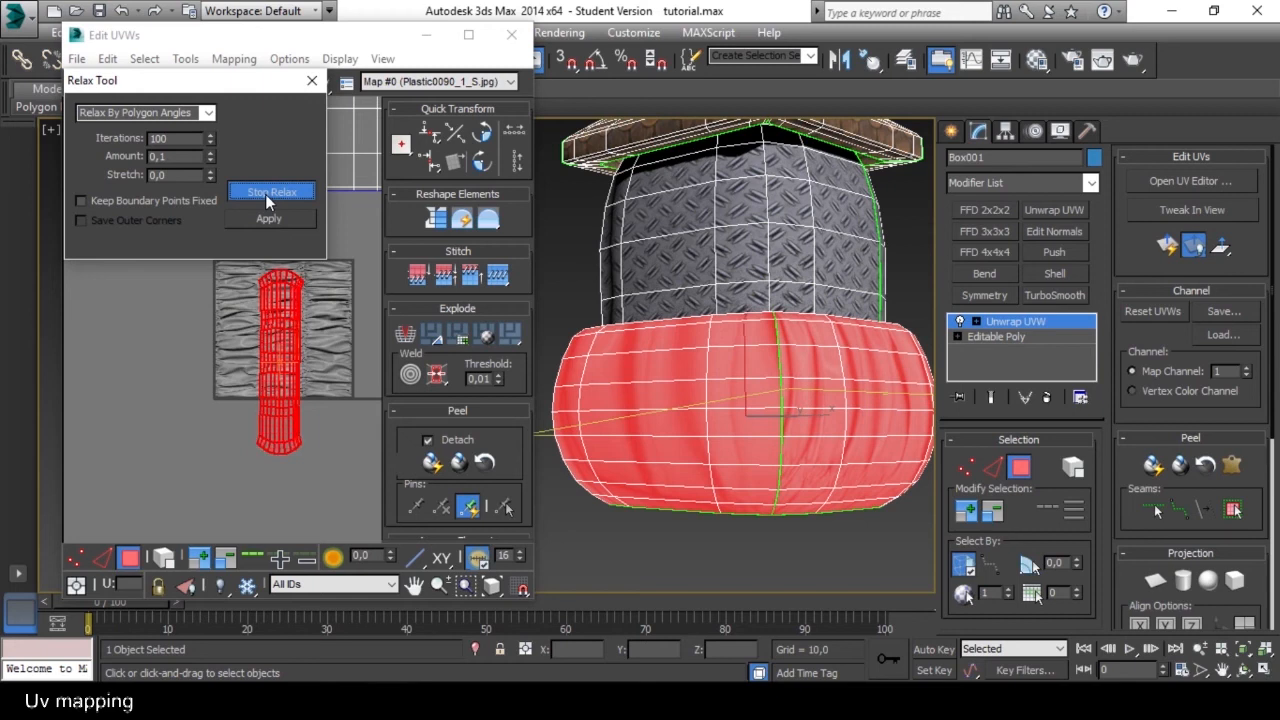
{"action": "left_click", "coordinate": [270, 221]}
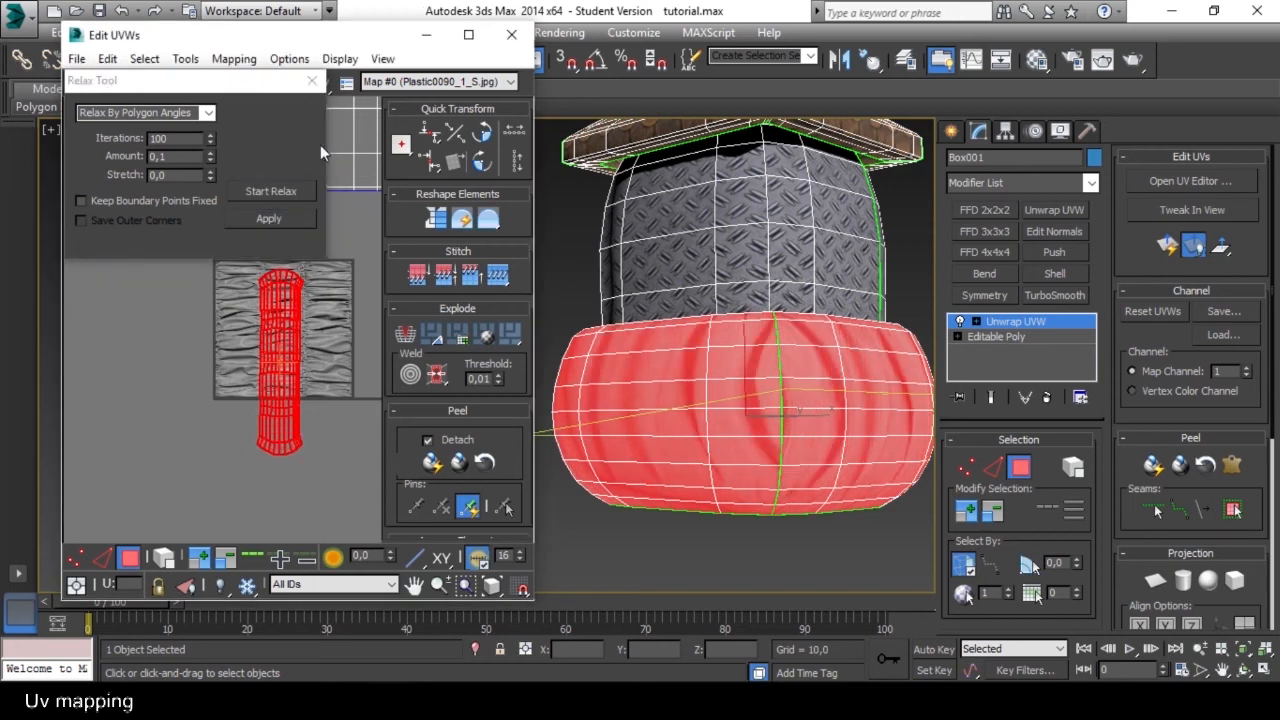
{"action": "left_click", "coordinate": [312, 84]}
Enable selection by element for the UVs and select the lower band's entire shell.
{"action": "middle_click_drag", "start_coordinate": [317, 360], "coordinate": [292, 341]}
{"action": "left_click", "coordinate": [311, 333]}
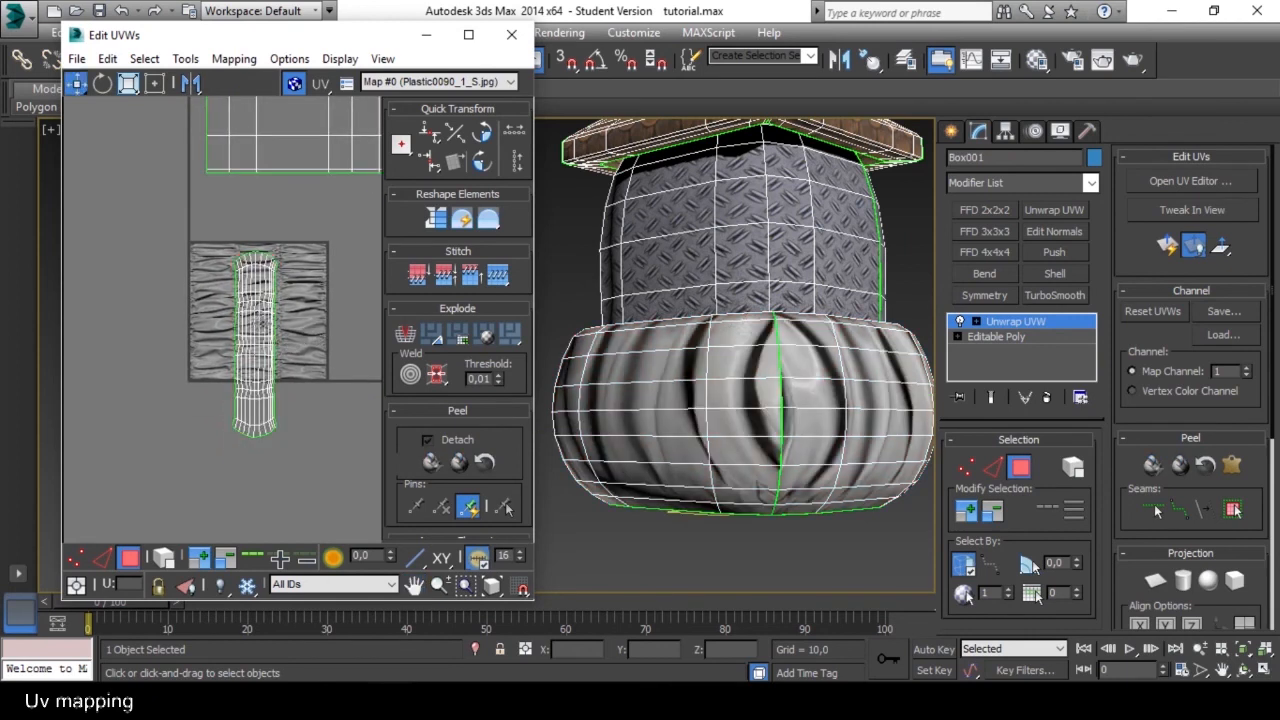
{"action": "scroll", "coordinate": [300, 315], "scroll_direction": "up", "scroll_amount": 2}
{"action": "left_click", "coordinate": [258, 324]}
{"action": "left_click", "coordinate": [337, 325]}
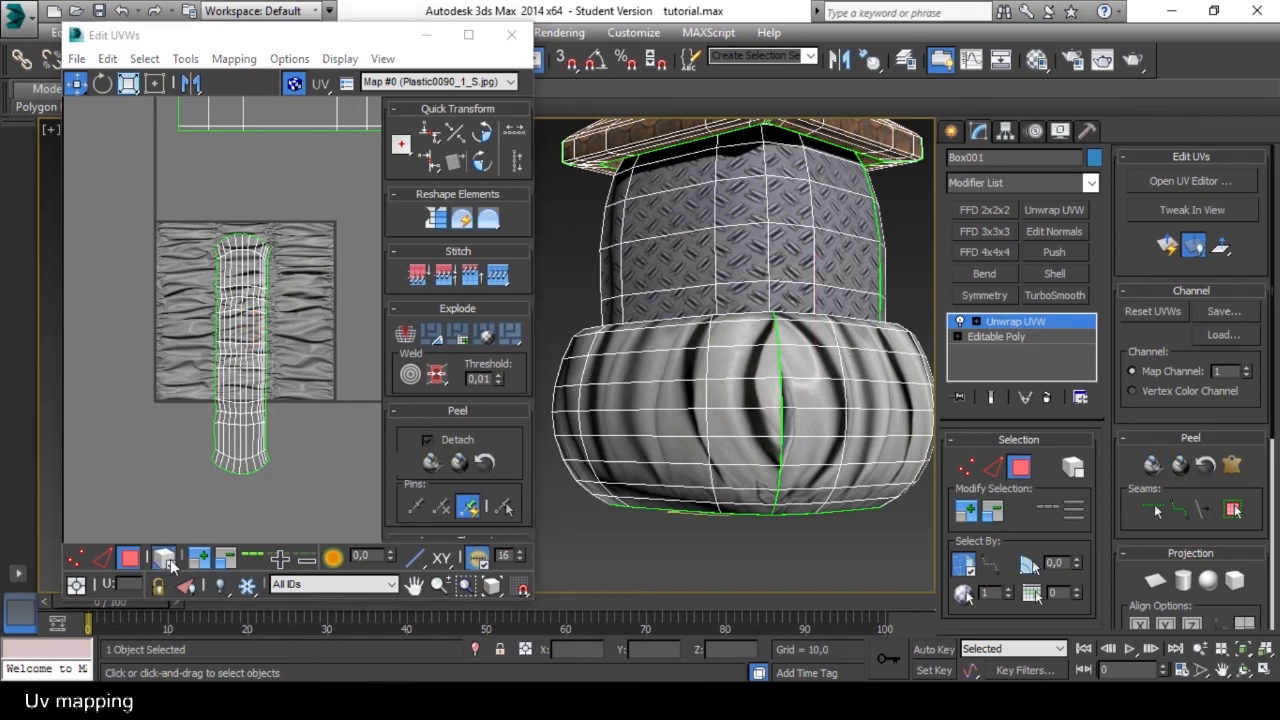
{"action": "left_click", "coordinate": [243, 330]}
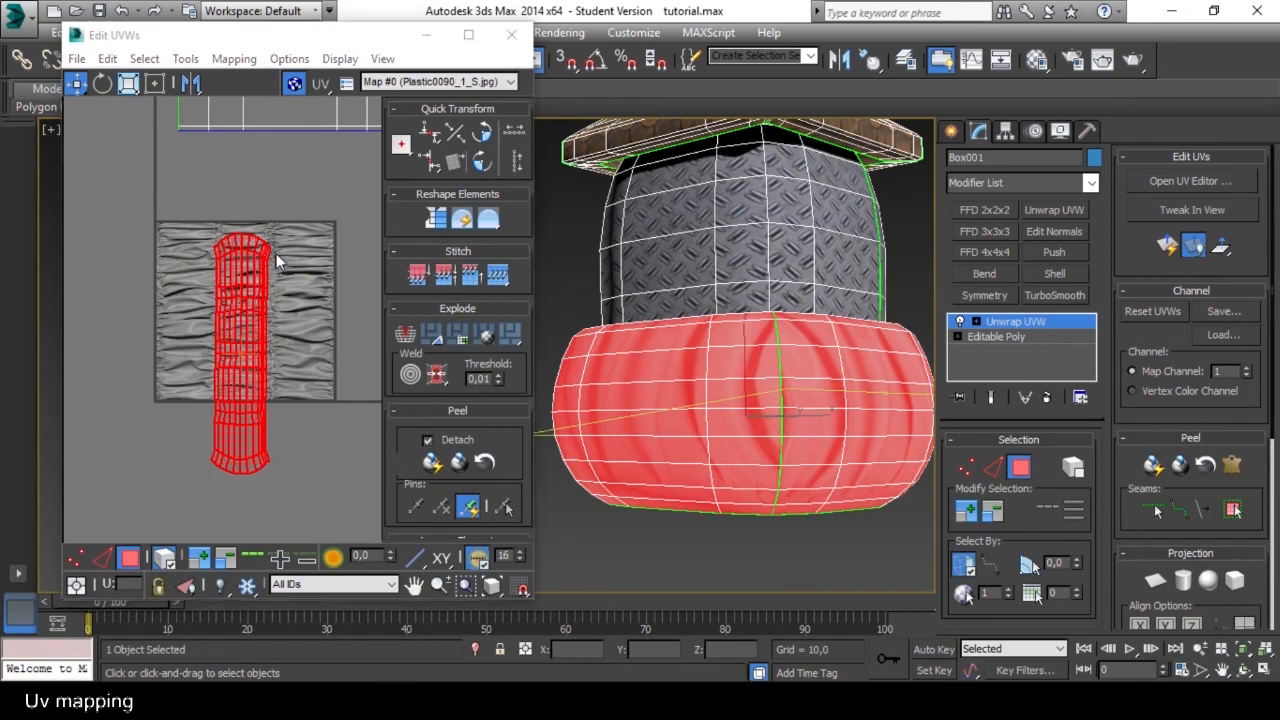
Enlarge the lower band's UV shell in Freeform mode and place it along the left edge of the wrinkle texture.
{"action": "left_click", "coordinate": [156, 86]}
{"action": "left_click_drag", "start_coordinate": [266, 233], "coordinate": [316, 57]}
{"action": "scroll", "coordinate": [268, 293], "scroll_direction": "down", "scroll_amount": 4}
{"action": "middle_click_drag", "start_coordinate": [268, 293], "coordinate": [251, 395]}
{"action": "scroll", "coordinate": [251, 393], "scroll_direction": "up", "scroll_amount": 1}
{"action": "left_click_drag", "start_coordinate": [274, 293], "coordinate": [258, 384]}
{"action": "left_click_drag", "start_coordinate": [286, 333], "coordinate": [256, 360]}
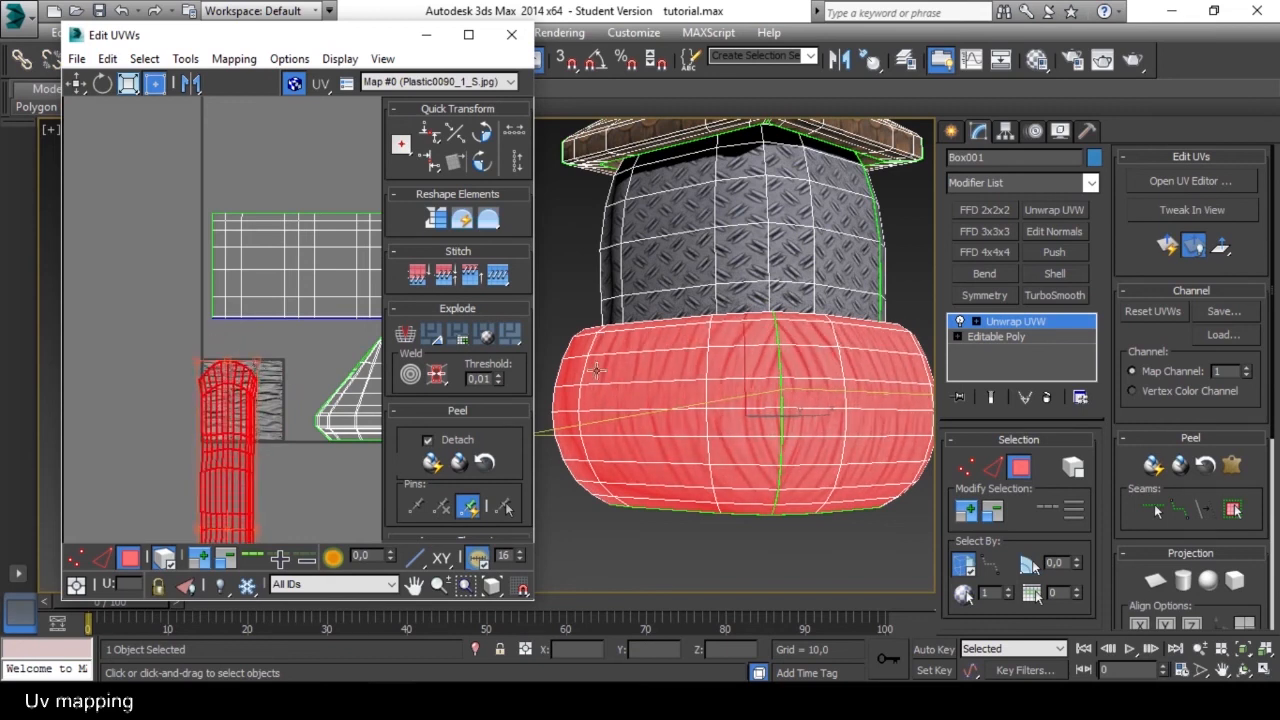
Turn off the shading of selected faces and check the wrinkle texture on the lower band.
{"action": "key", "text": "F2"}
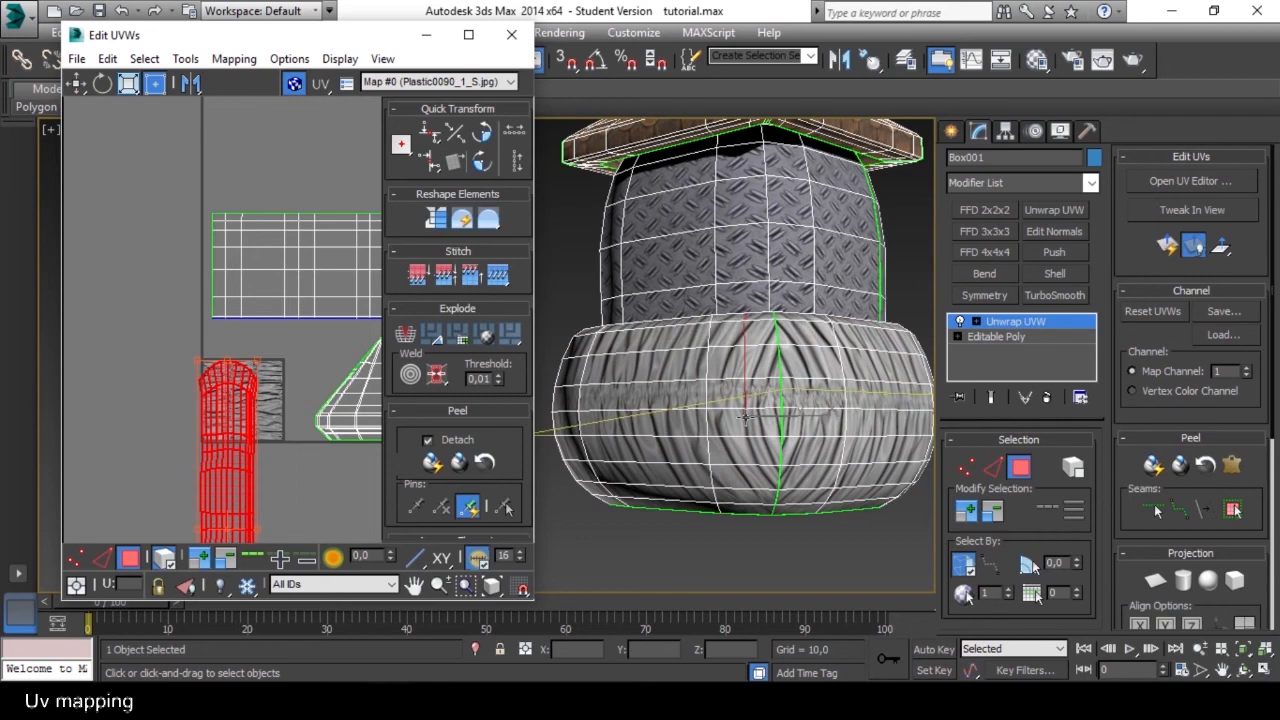
{"action": "scroll", "coordinate": [745, 418], "scroll_direction": "up", "scroll_amount": 3}
{"action": "scroll", "coordinate": [761, 438], "scroll_direction": "down", "scroll_amount": 3}
{"action": "scroll", "coordinate": [745, 420], "scroll_direction": "up", "scroll_amount": 5}
{"action": "scroll", "coordinate": [720, 400], "scroll_direction": "down", "scroll_amount": 3}
{"action": "mouse_move", "coordinate": [711, 391]}
{"action": "middle_mouse_down", "text": "alt"}
{"action": "mouse_move", "coordinate": [858, 403]}
{"action": "mouse_move", "coordinate": [835, 388]}
{"action": "mouse_move", "coordinate": [714, 380]}
{"action": "middle_mouse_up", "text": "alt"}
{"action": "scroll", "coordinate": [232, 391], "scroll_direction": "up", "scroll_amount": 5}
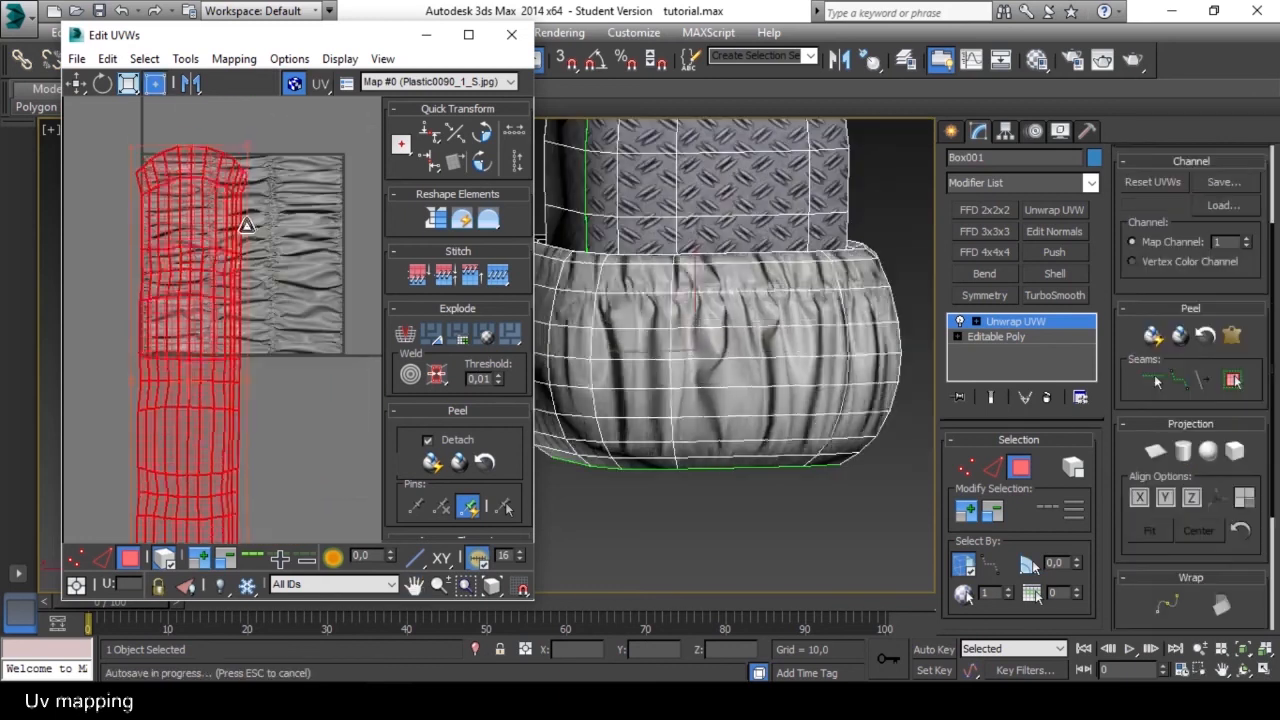
Scale the lower band's UV shell up to span nearly the full texture width, and deselect it.
{"action": "left_click_drag", "start_coordinate": [246, 217], "coordinate": [272, 173]}
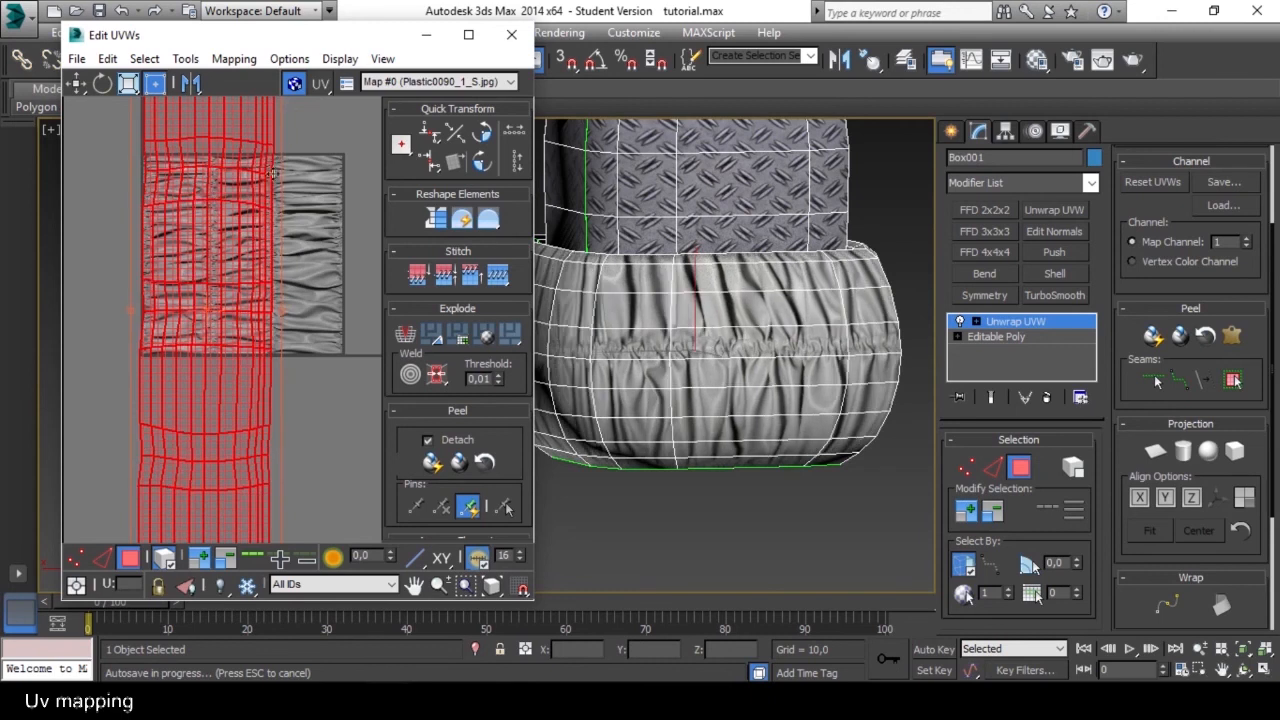
{"action": "scroll", "coordinate": [281, 268], "scroll_direction": "down", "scroll_amount": 4}
{"action": "left_click_drag", "start_coordinate": [260, 255], "coordinate": [264, 323]}
{"action": "left_click_drag", "start_coordinate": [287, 491], "coordinate": [303, 527]}
{"action": "left_click", "coordinate": [343, 365]}
Straighten the lower band shell's curved top row of vertices by aligning them horizontally to the pivot, and deselect them.
{"action": "scroll", "coordinate": [268, 250], "scroll_direction": "up", "scroll_amount": 5}
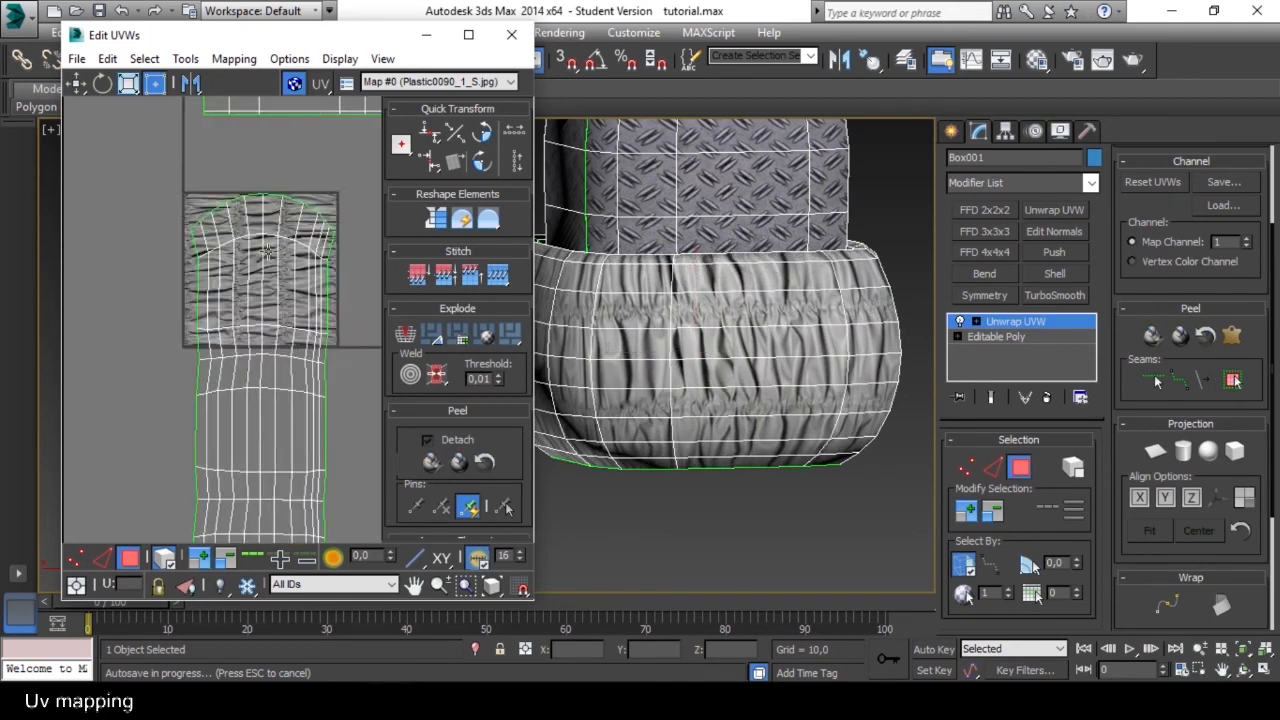
{"action": "scroll", "coordinate": [700, 359], "scroll_direction": "down", "scroll_amount": 2}
{"action": "middle_click_drag", "start_coordinate": [668, 359], "coordinate": [850, 366], "text": "alt"}
{"action": "scroll", "coordinate": [727, 365], "scroll_direction": "up", "scroll_amount": 2}
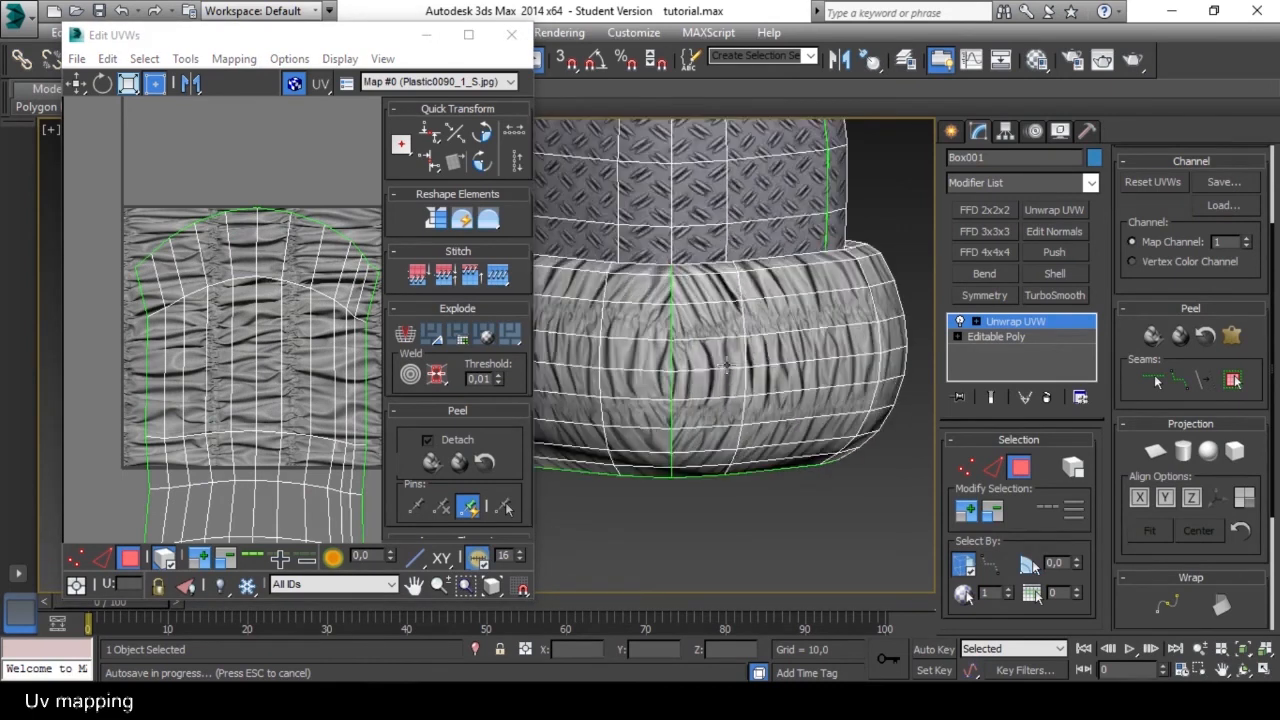
{"action": "scroll", "coordinate": [677, 365], "scroll_direction": "up", "scroll_amount": 2}
{"action": "middle_click_drag", "start_coordinate": [262, 234], "coordinate": [240, 265]}
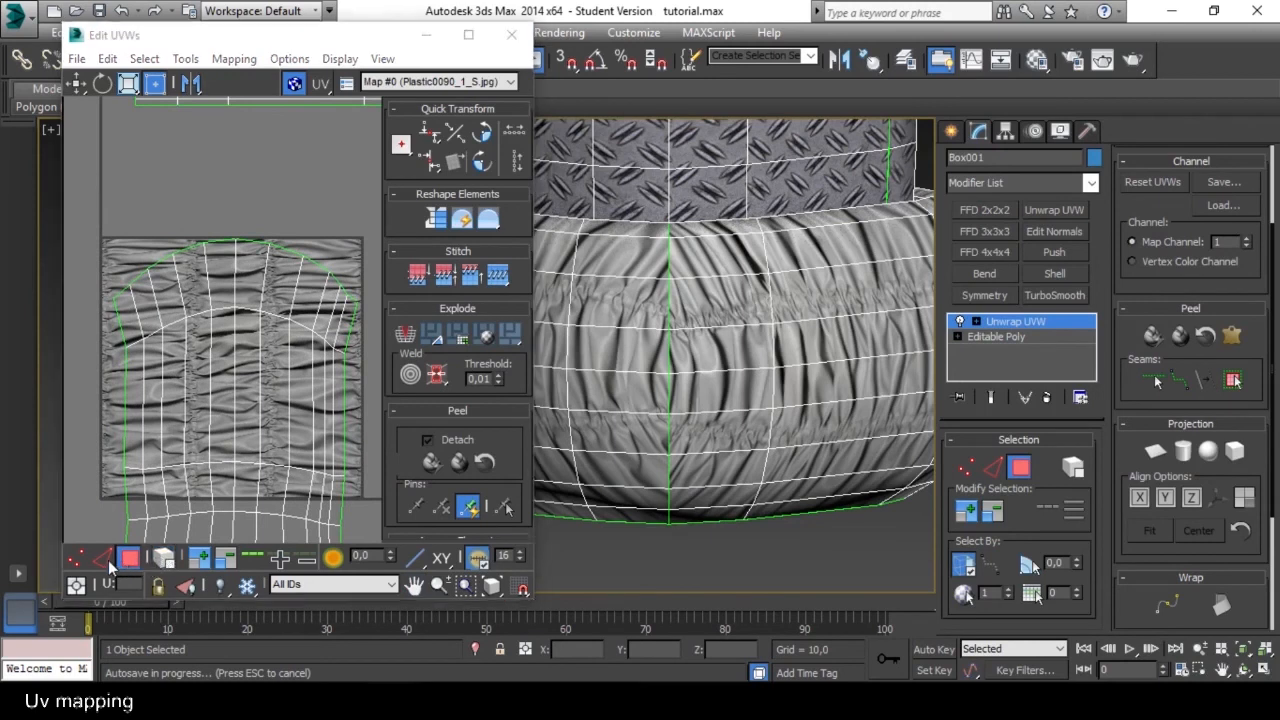
{"action": "left_click", "coordinate": [77, 558]}
{"action": "left_click_drag", "start_coordinate": [82, 203], "coordinate": [373, 307]}
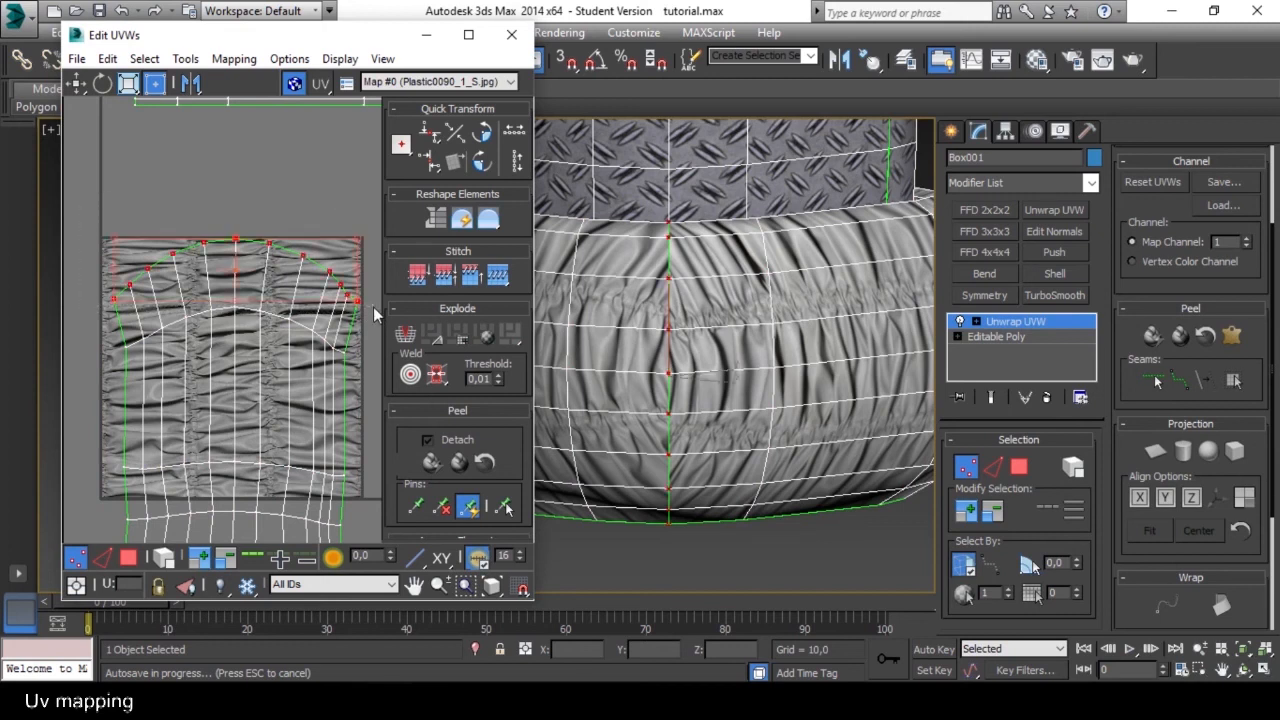
{"action": "left_click", "coordinate": [429, 131]}
{"action": "left_click_drag", "start_coordinate": [249, 273], "coordinate": [217, 210]}
{"action": "scroll", "coordinate": [242, 246], "scroll_direction": "up", "scroll_amount": 5}
{"action": "left_click", "coordinate": [251, 170]}
{"action": "scroll", "coordinate": [240, 277], "scroll_direction": "down", "scroll_amount": 5}
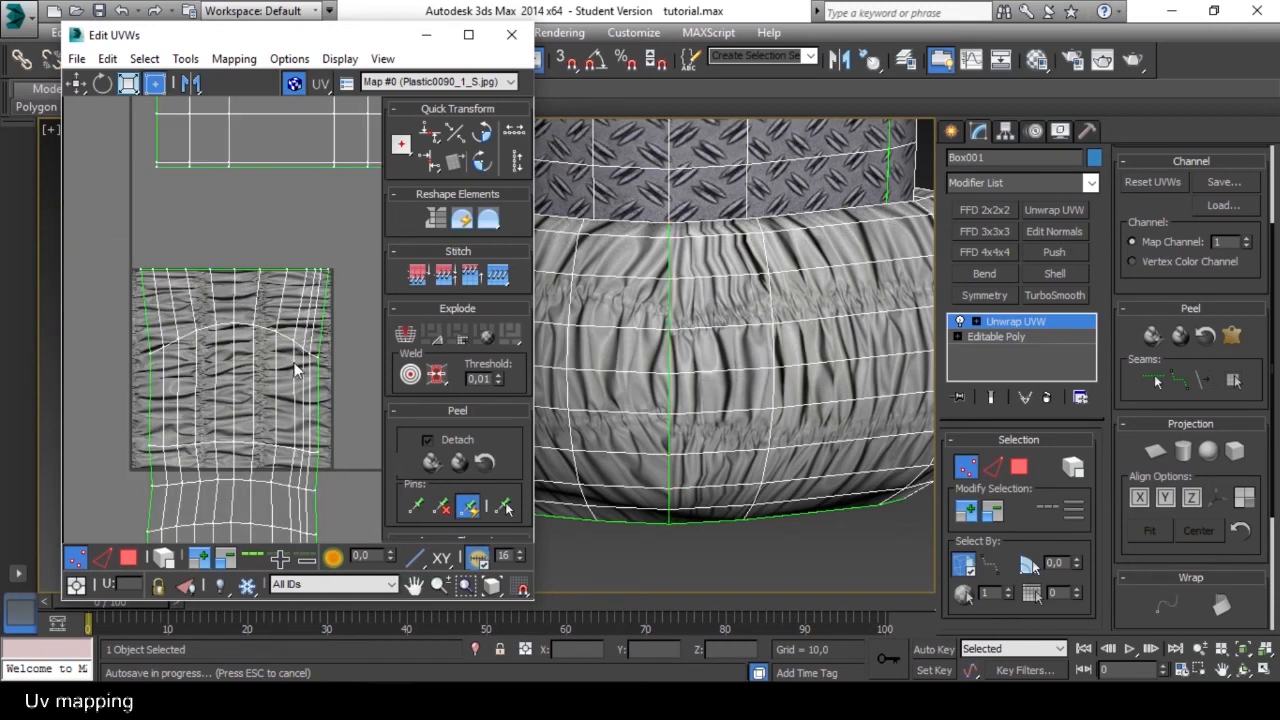
Select the top vertex row of the lower band's UV shell and move it slightly down inside the wrinkle texture.
{"action": "middle_click_drag", "start_coordinate": [295, 377], "coordinate": [284, 357]}
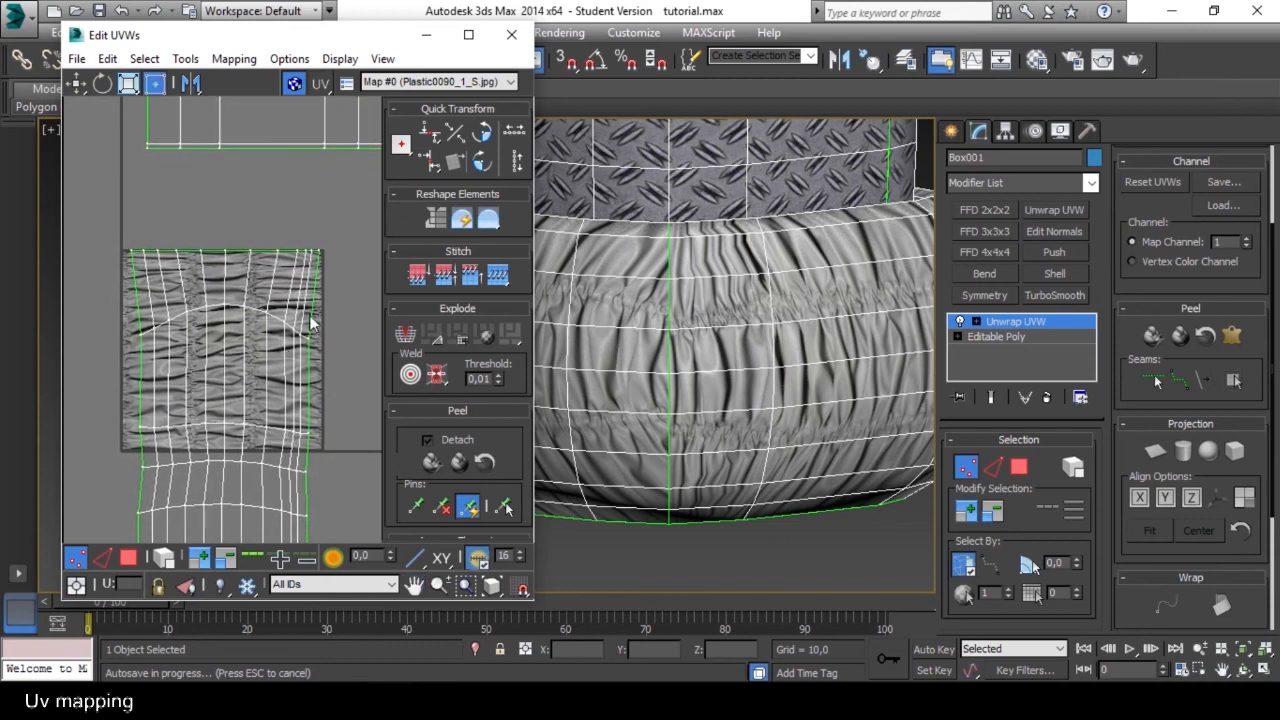
{"action": "left_click_drag", "start_coordinate": [120, 263], "coordinate": [120, 264]}
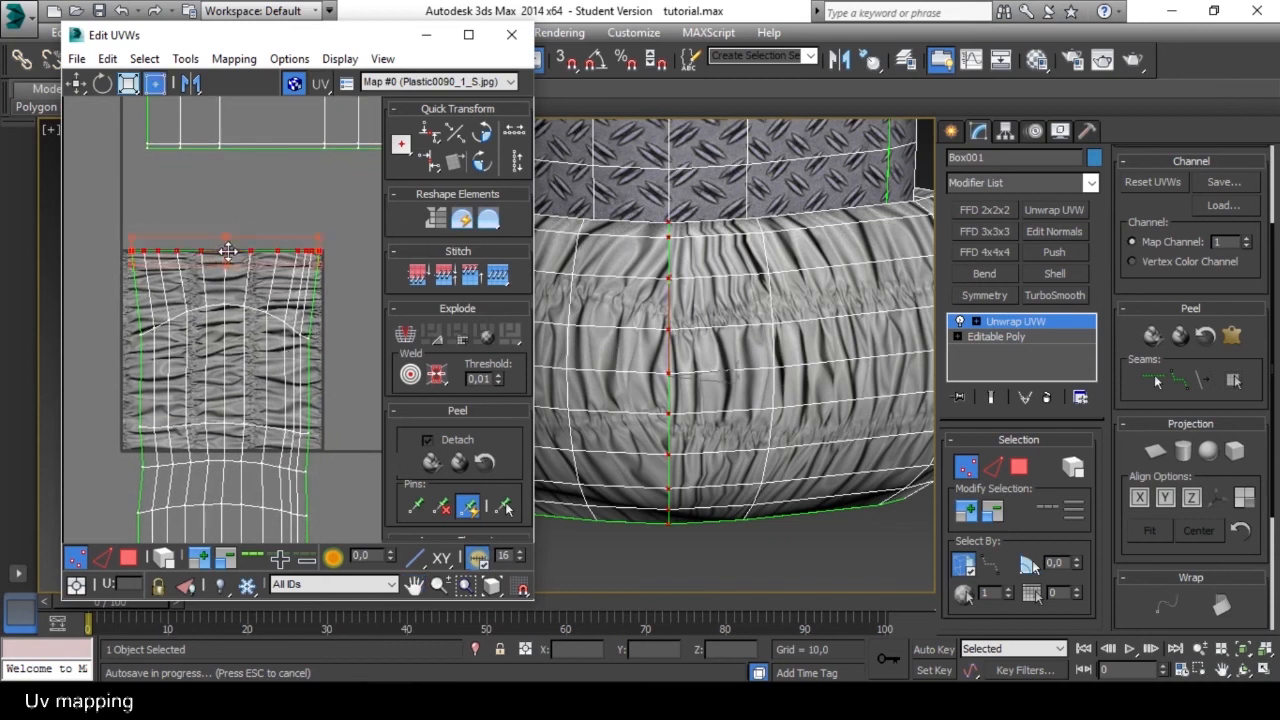
{"action": "mouse_move", "coordinate": [229, 262]}
{"action": "left_mouse_down"}
{"action": "mouse_move", "coordinate": [245, 268]}
{"action": "mouse_move", "coordinate": [222, 271]}
{"action": "mouse_move", "coordinate": [240, 268]}
{"action": "left_mouse_up"}
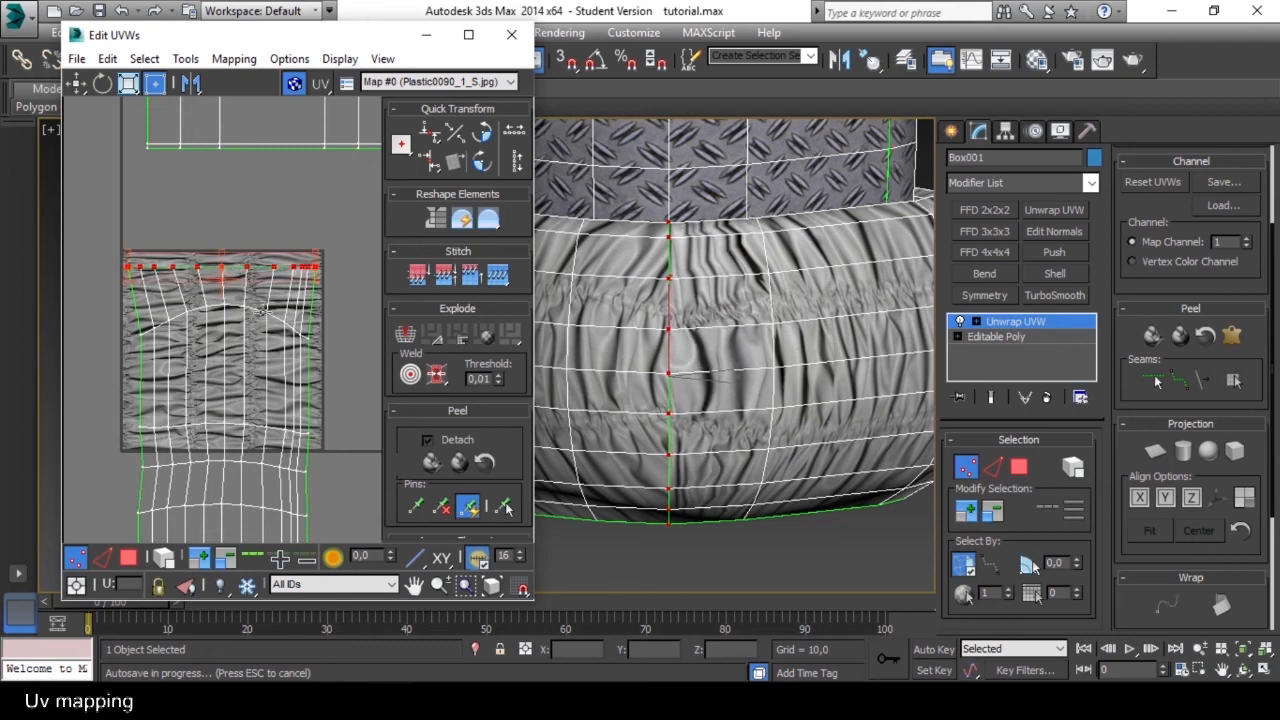
Select the next curved vertex row below the shell's top edge and scale it vertically to flatten its arch.
{"action": "middle_click_drag", "start_coordinate": [275, 343], "coordinate": [275, 299]}
{"action": "scroll", "coordinate": [275, 295], "scroll_direction": "down", "scroll_amount": 5}
{"action": "scroll", "coordinate": [275, 293], "scroll_direction": "up", "scroll_amount": 4}
{"action": "scroll", "coordinate": [277, 300], "scroll_direction": "up", "scroll_amount": 3}
{"action": "scroll", "coordinate": [277, 300], "scroll_direction": "down", "scroll_amount": 3}
{"action": "scroll", "coordinate": [294, 323], "scroll_direction": "down", "scroll_amount": 4}
{"action": "middle_click_drag", "start_coordinate": [294, 323], "coordinate": [296, 216]}
{"action": "scroll", "coordinate": [299, 215], "scroll_direction": "up", "scroll_amount": 2}
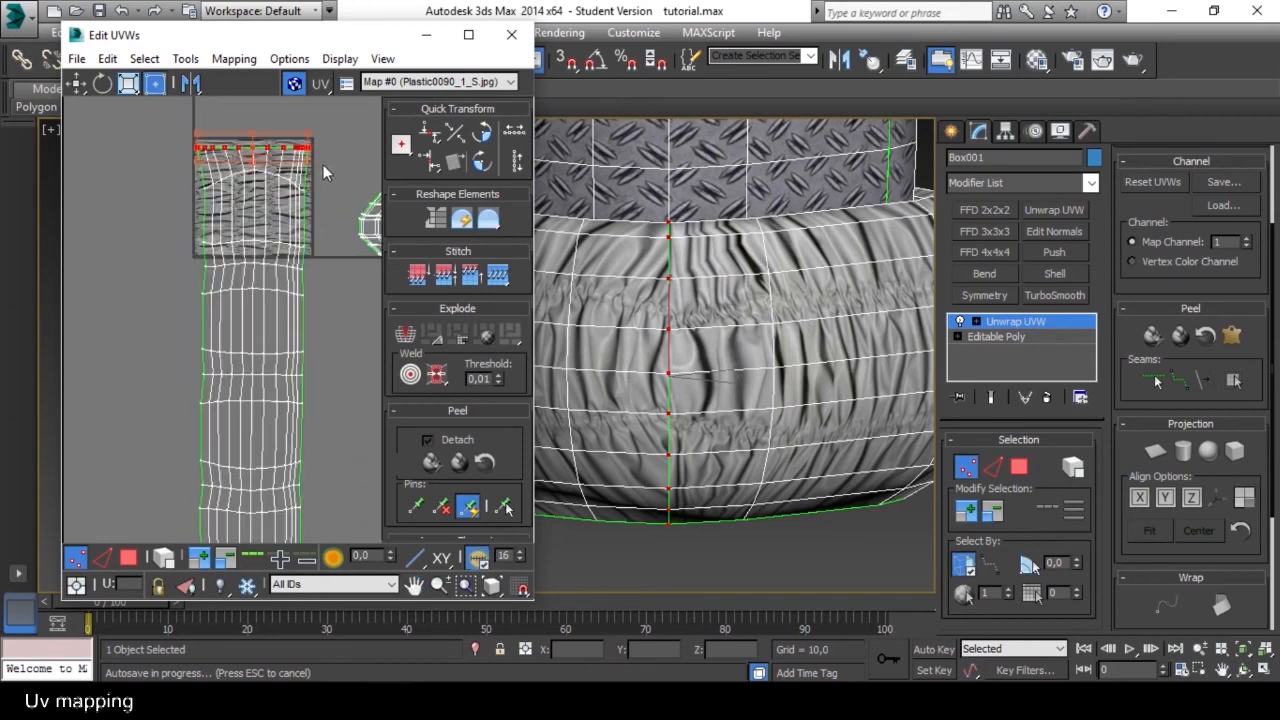
{"action": "left_click", "coordinate": [266, 186]}
{"action": "scroll", "coordinate": [273, 190], "scroll_direction": "up", "scroll_amount": 2}
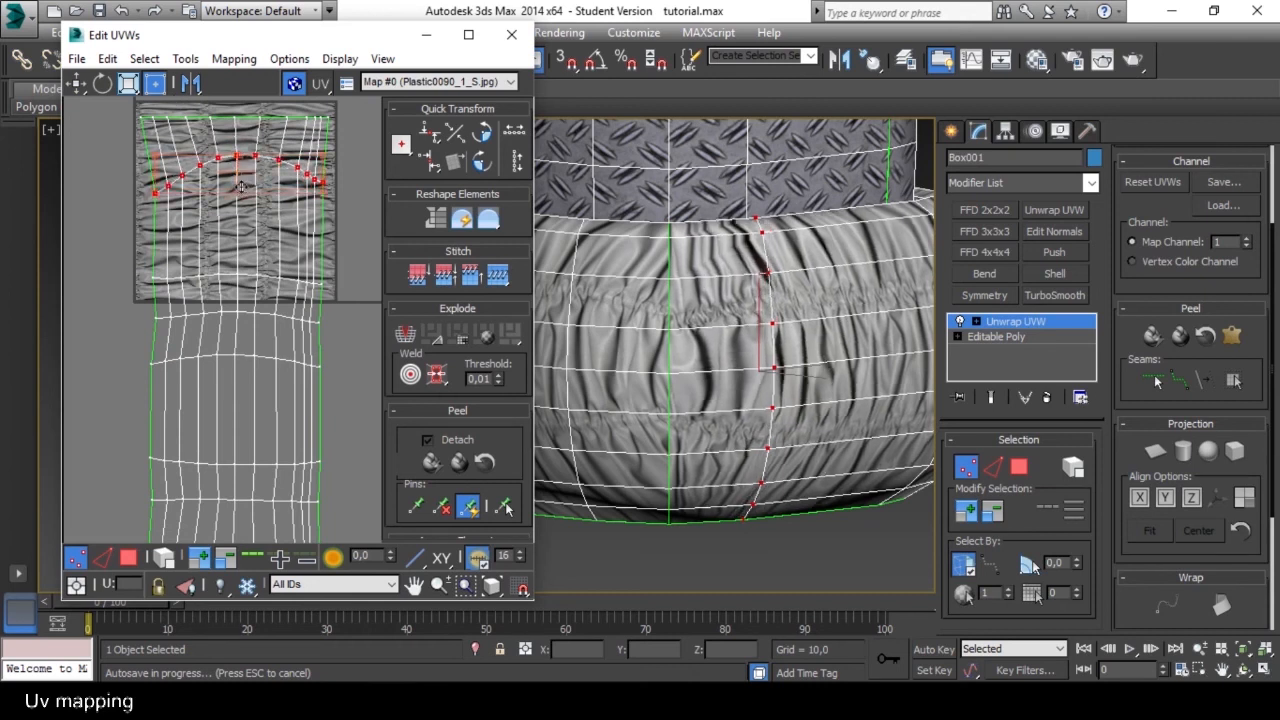
{"action": "left_click_drag", "start_coordinate": [323, 155], "coordinate": [325, 176]}
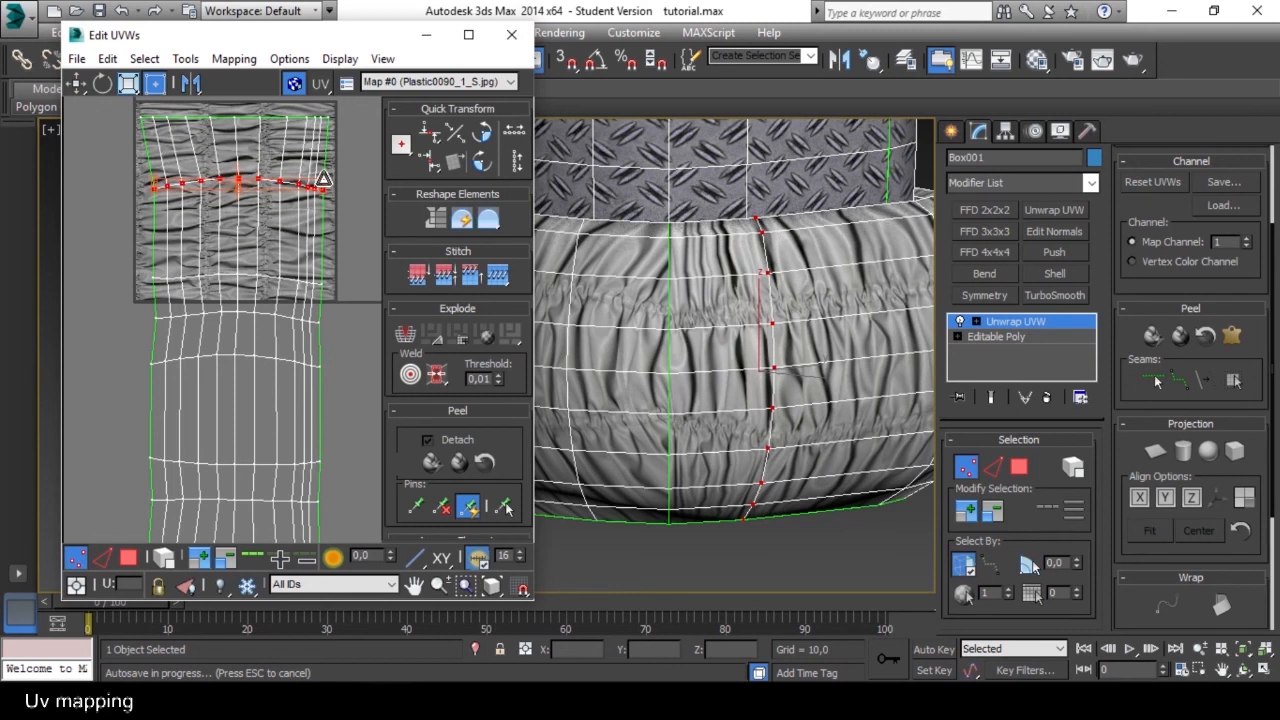
Flatten the two curved vertex rows at the bottom end of the lower band's shell by scaling them vertically.
{"action": "scroll", "coordinate": [319, 236], "scroll_direction": "down", "scroll_amount": 3}
{"action": "middle_click_drag", "start_coordinate": [316, 408], "coordinate": [318, 325]}
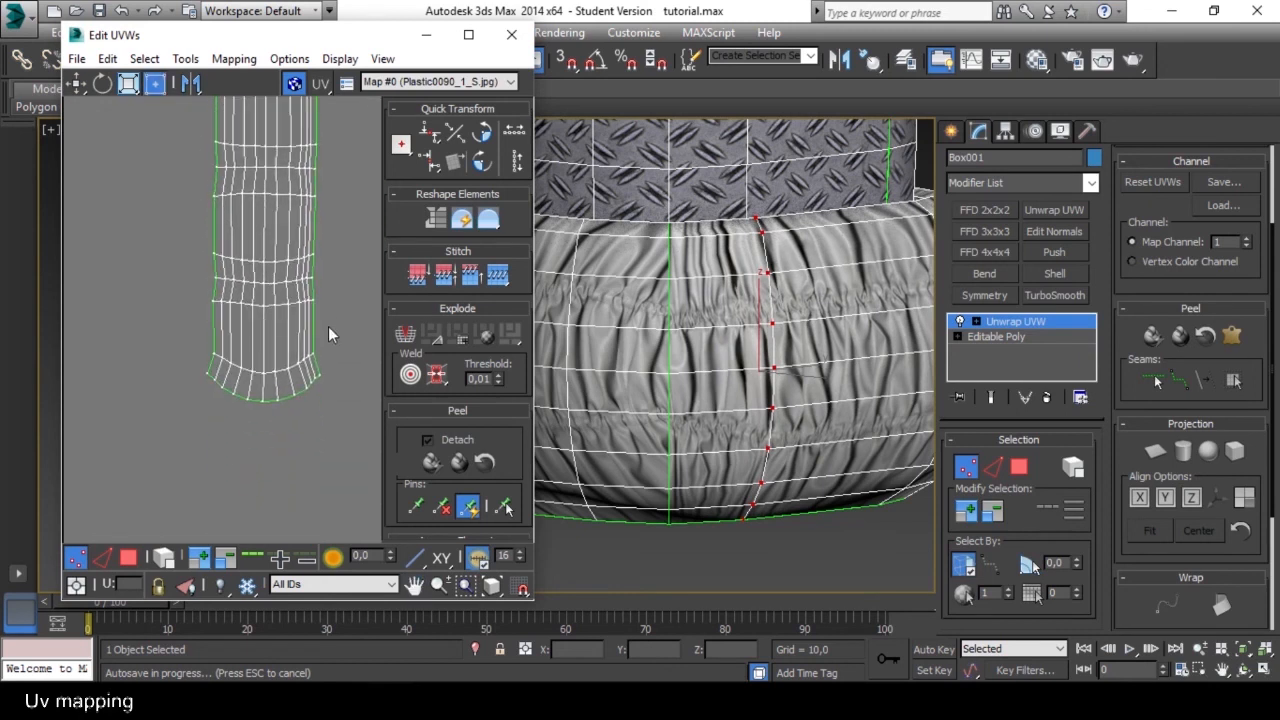
{"action": "left_click_drag", "start_coordinate": [312, 350], "coordinate": [350, 362]}
{"action": "scroll", "coordinate": [239, 411], "scroll_direction": "up", "scroll_amount": 1}
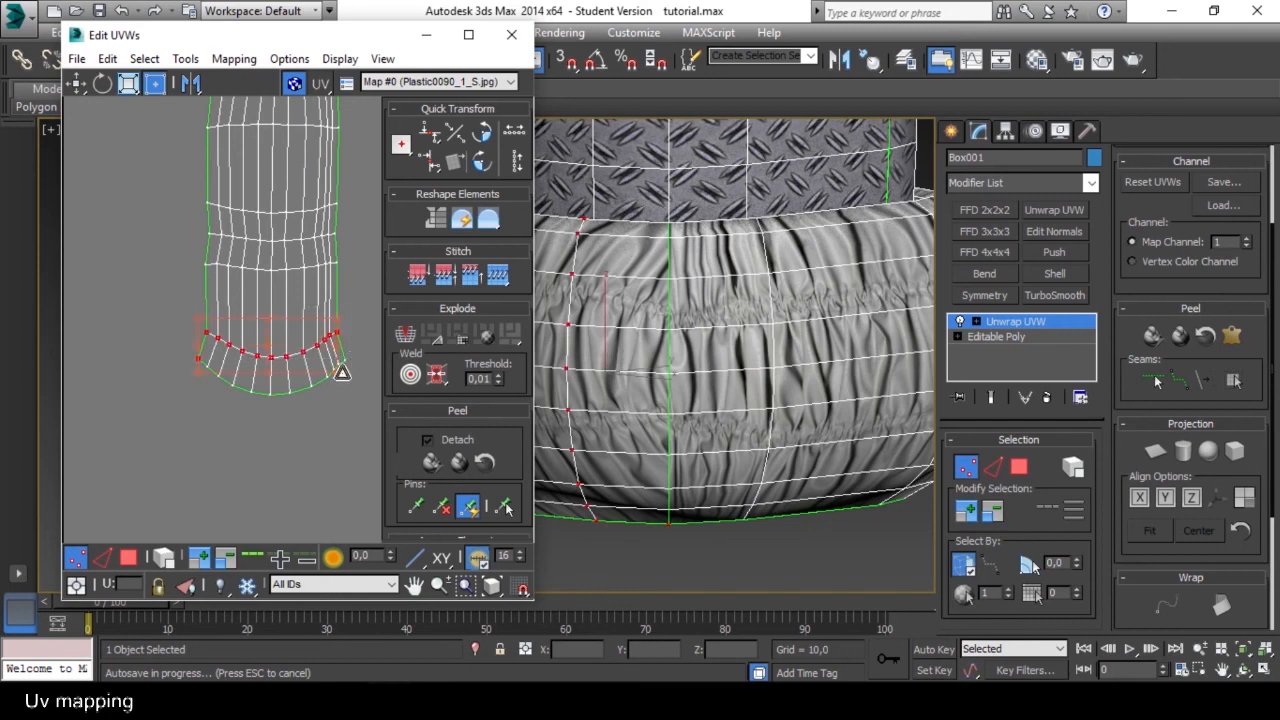
{"action": "left_click_drag", "start_coordinate": [232, 387], "coordinate": [181, 353], "text": "alt"}
{"action": "left_click_drag", "start_coordinate": [340, 371], "coordinate": [356, 350]}
{"action": "left_click_drag", "start_coordinate": [347, 409], "coordinate": [349, 366]}
{"action": "scroll", "coordinate": [349, 365], "scroll_direction": "down", "scroll_amount": 3}
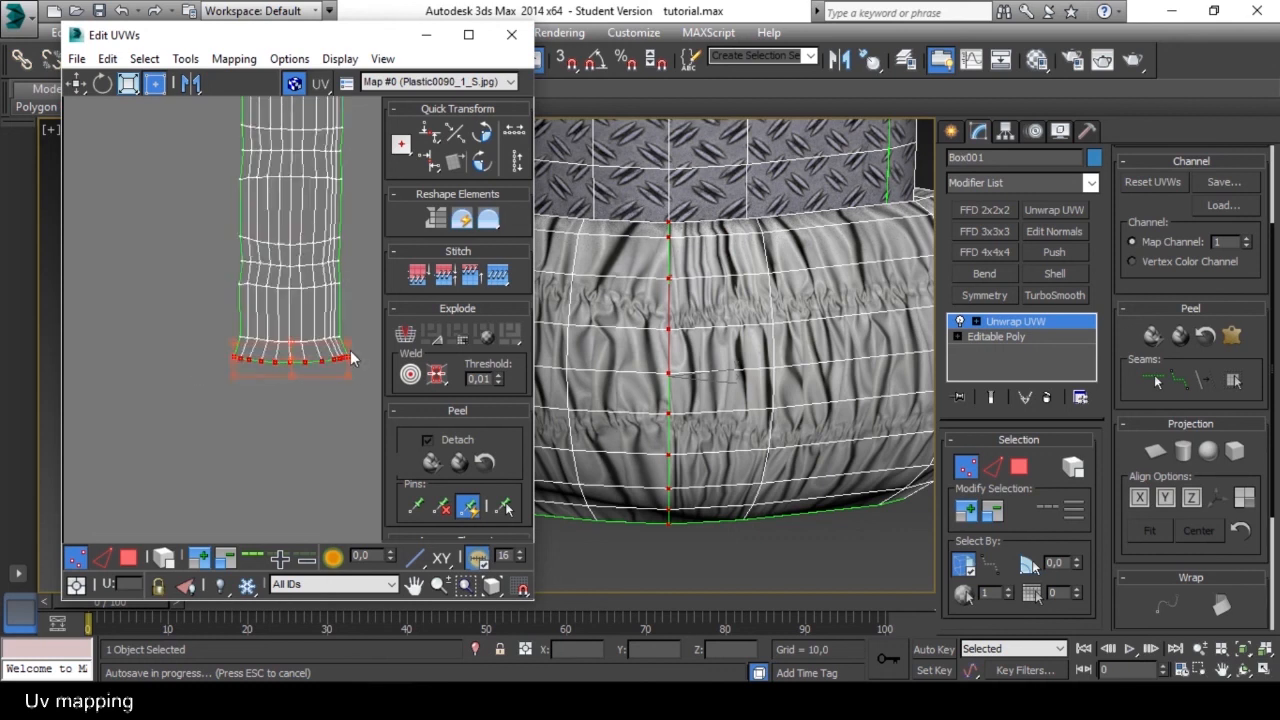
{"action": "middle_click_drag", "start_coordinate": [350, 361], "coordinate": [304, 432]}
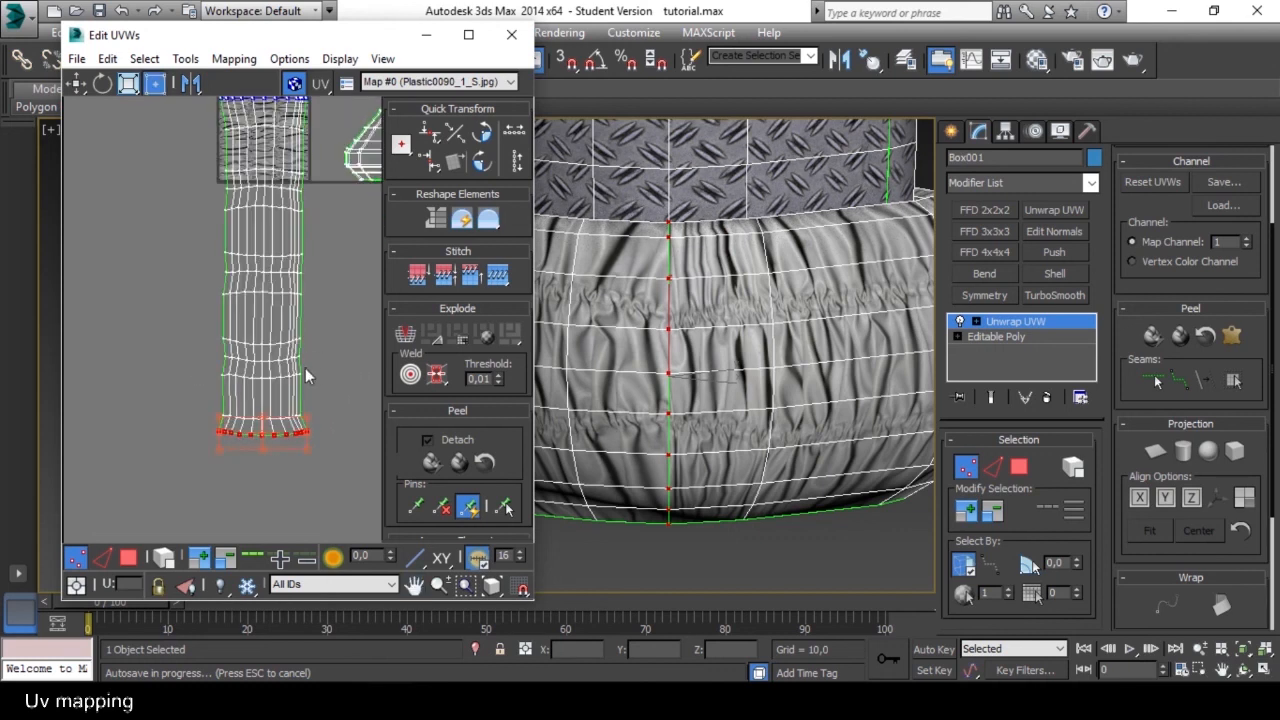
{"action": "left_click", "coordinate": [101, 556]}
{"action": "scroll", "coordinate": [287, 388], "scroll_direction": "up", "scroll_amount": 3}
{"action": "middle_click_drag", "start_coordinate": [326, 378], "coordinate": [295, 359]}
{"action": "scroll", "coordinate": [293, 422], "scroll_direction": "up", "scroll_amount": 1}
{"action": "scroll", "coordinate": [293, 421], "scroll_direction": "down", "scroll_amount": 1}
{"action": "scroll", "coordinate": [294, 363], "scroll_direction": "up", "scroll_amount": 1}
{"action": "middle_click_drag", "start_coordinate": [229, 489], "coordinate": [233, 457]}
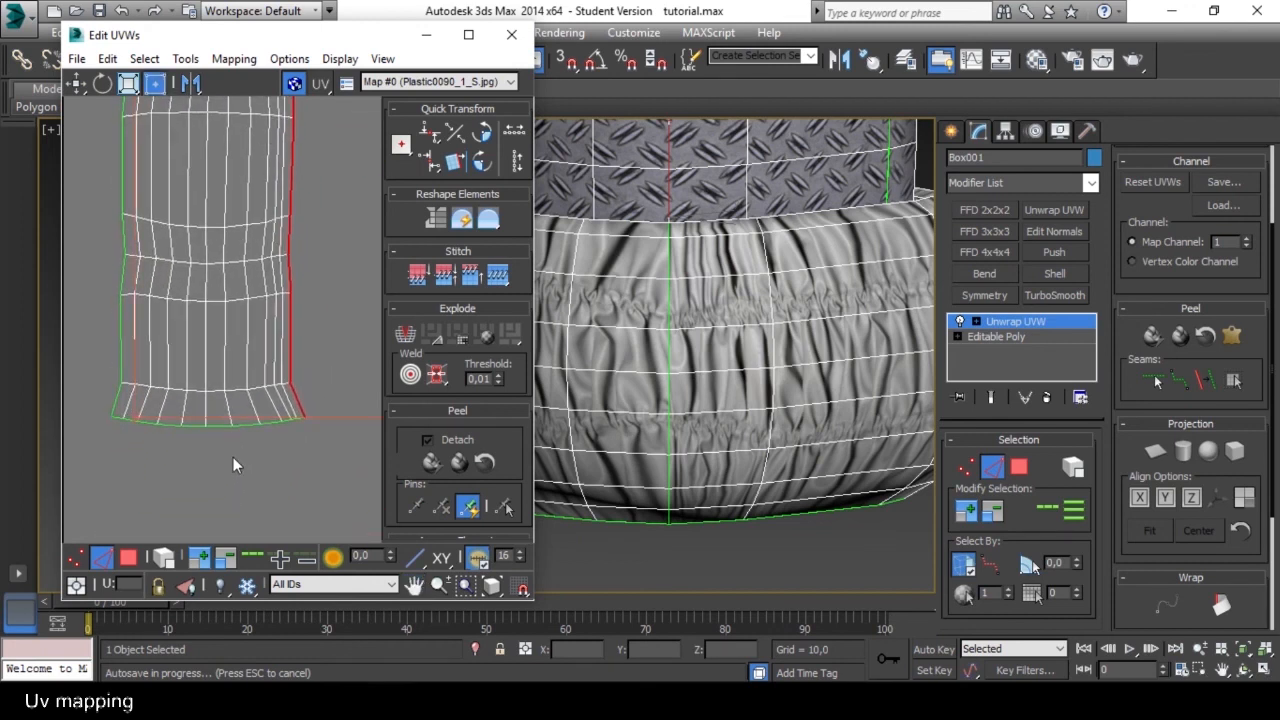
Return to vertex selection and narrow the shell's flared bottom row from both ends to line up with its sides.
{"action": "left_click", "coordinate": [84, 560]}
{"action": "left_click_drag", "start_coordinate": [306, 430], "coordinate": [294, 438]}
{"action": "left_click_drag", "start_coordinate": [111, 442], "coordinate": [121, 443]}
{"action": "left_click_drag", "start_coordinate": [282, 438], "coordinate": [286, 428]}
Narrow the shell's flared top vertex row to line up with its sides, and deselect it.
{"action": "scroll", "coordinate": [234, 348], "scroll_direction": "down", "scroll_amount": 3}
{"action": "middle_click_drag", "start_coordinate": [232, 250], "coordinate": [235, 410]}
{"action": "scroll", "coordinate": [244, 306], "scroll_direction": "up", "scroll_amount": 3}
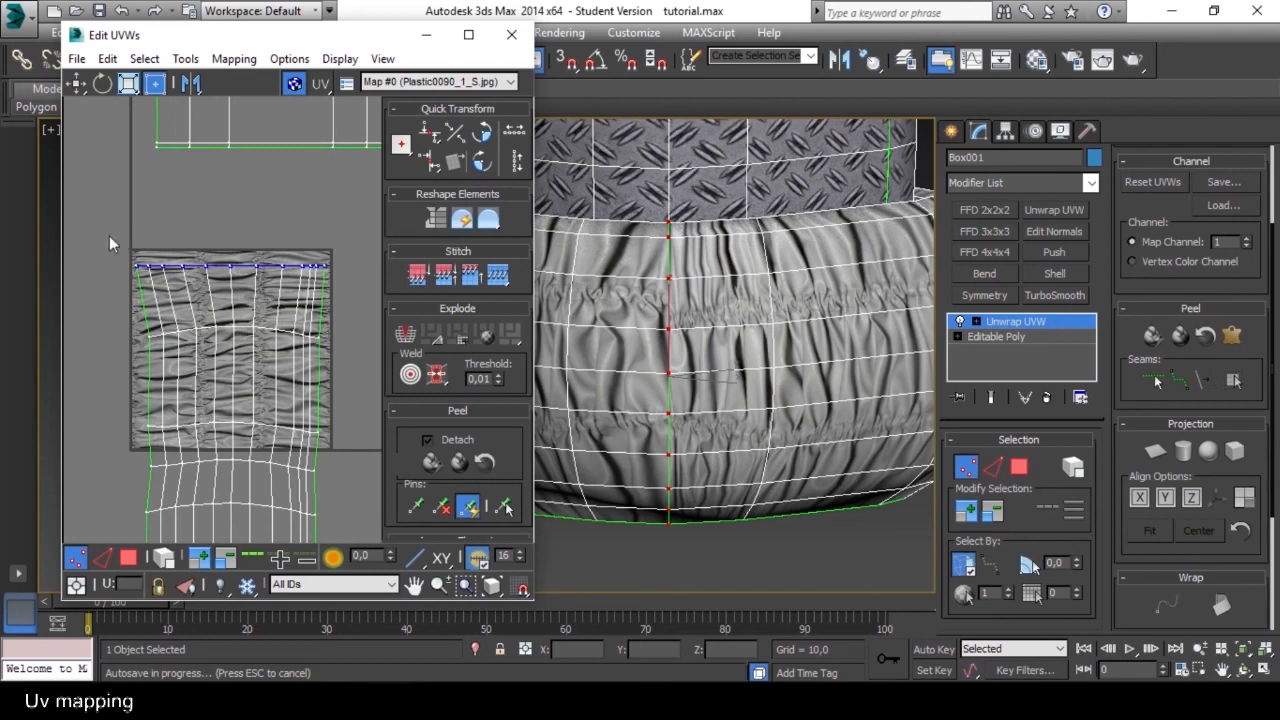
{"action": "left_click_drag", "start_coordinate": [337, 284], "coordinate": [336, 275]}
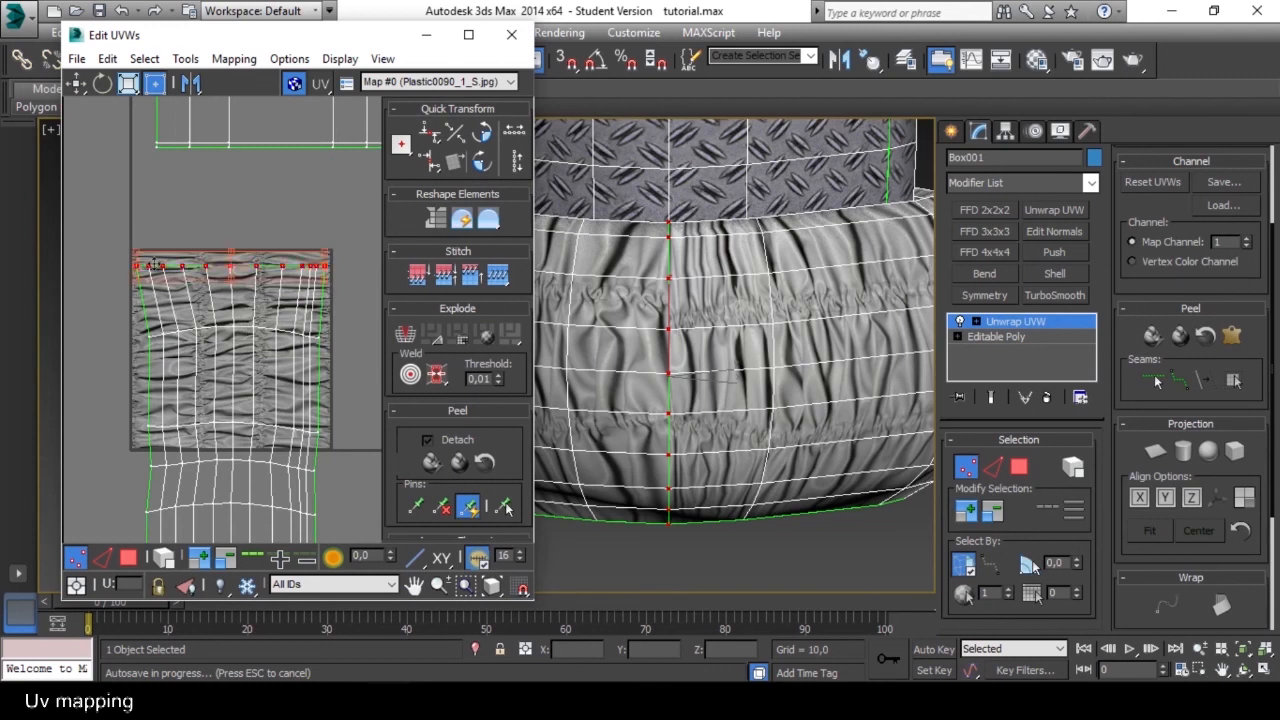
{"action": "left_click_drag", "start_coordinate": [135, 252], "coordinate": [149, 254]}
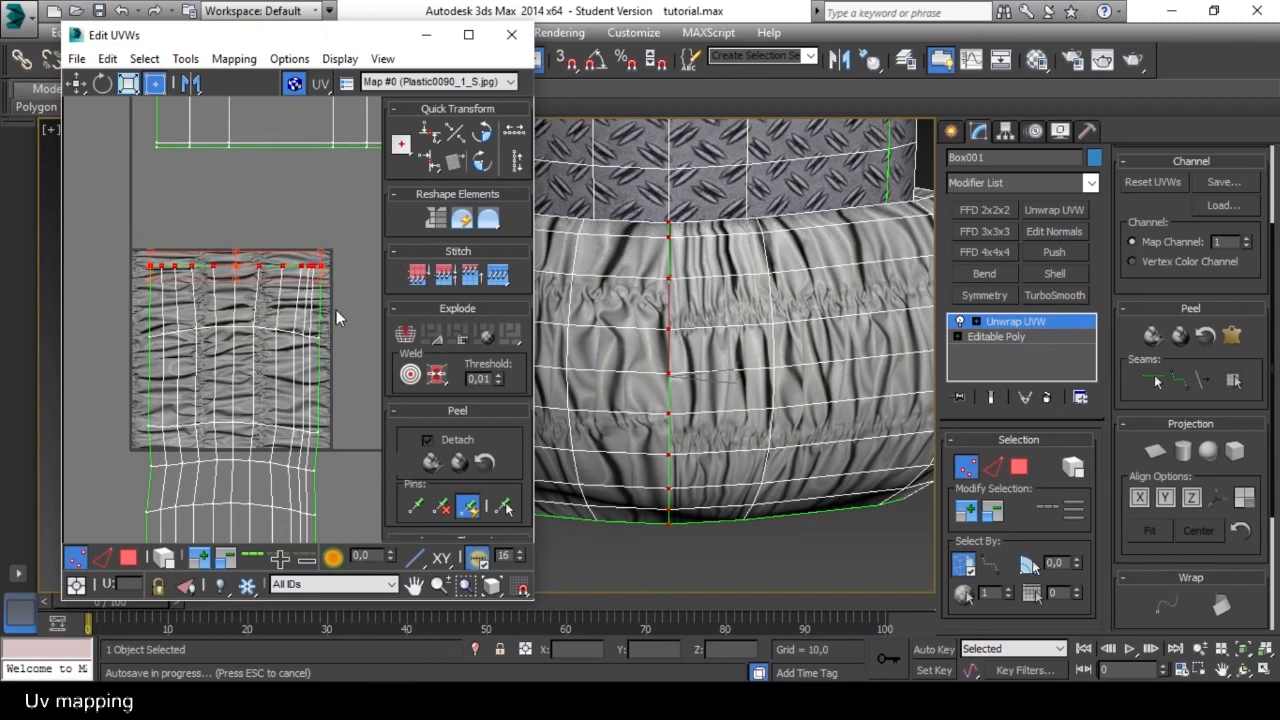
{"action": "scroll", "coordinate": [336, 310], "scroll_direction": "down", "scroll_amount": 5}
{"action": "scroll", "coordinate": [336, 315], "scroll_direction": "up", "scroll_amount": 3}
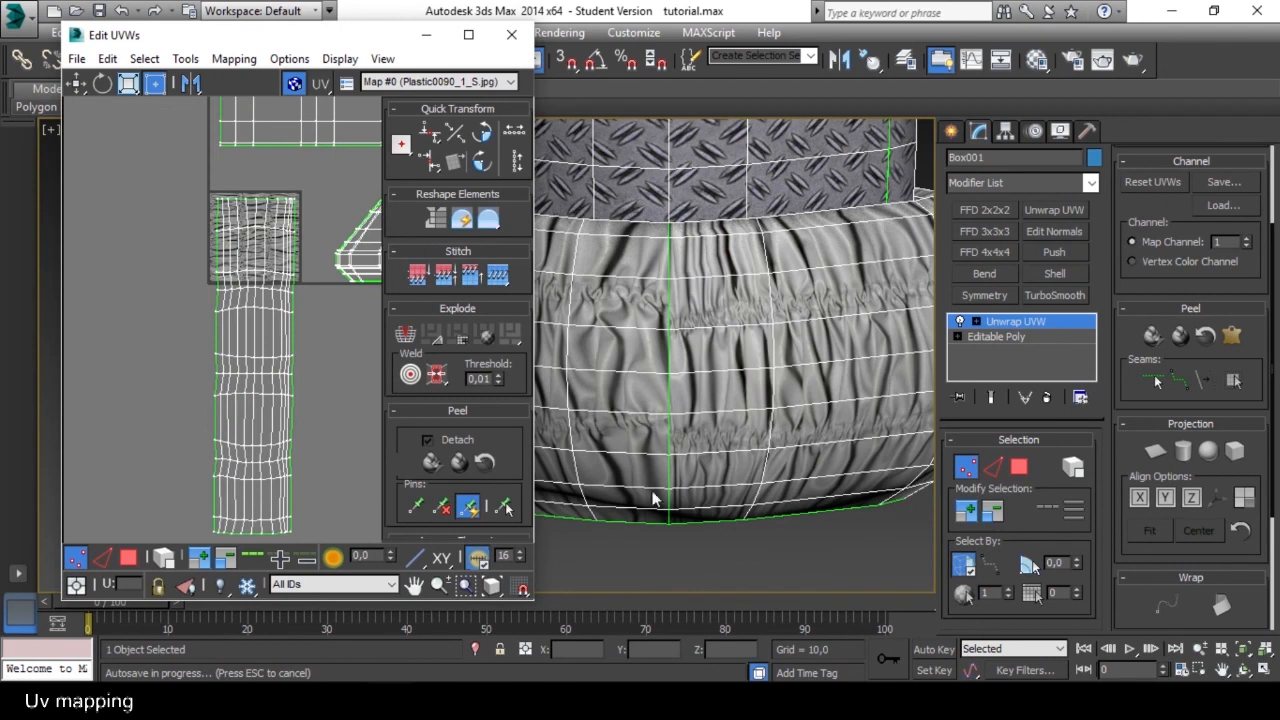
Close the UV editor and collapse the Unwrap UVW modifier into the tower's Editable Poly.
{"action": "scroll", "coordinate": [308, 431], "scroll_direction": "down", "scroll_amount": 2}
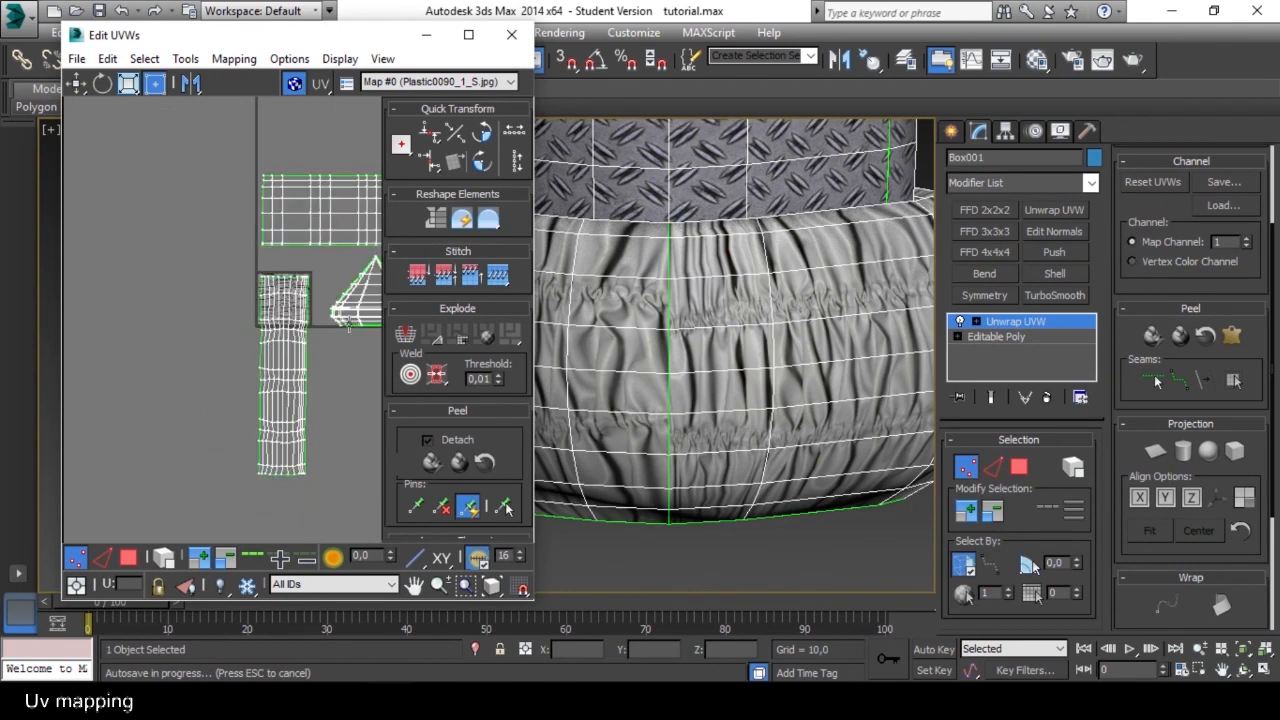
{"action": "left_click", "coordinate": [511, 34]}
{"action": "middle_click_drag", "start_coordinate": [673, 328], "coordinate": [651, 322]}
{"action": "scroll", "coordinate": [650, 322], "scroll_direction": "down", "scroll_amount": 6}
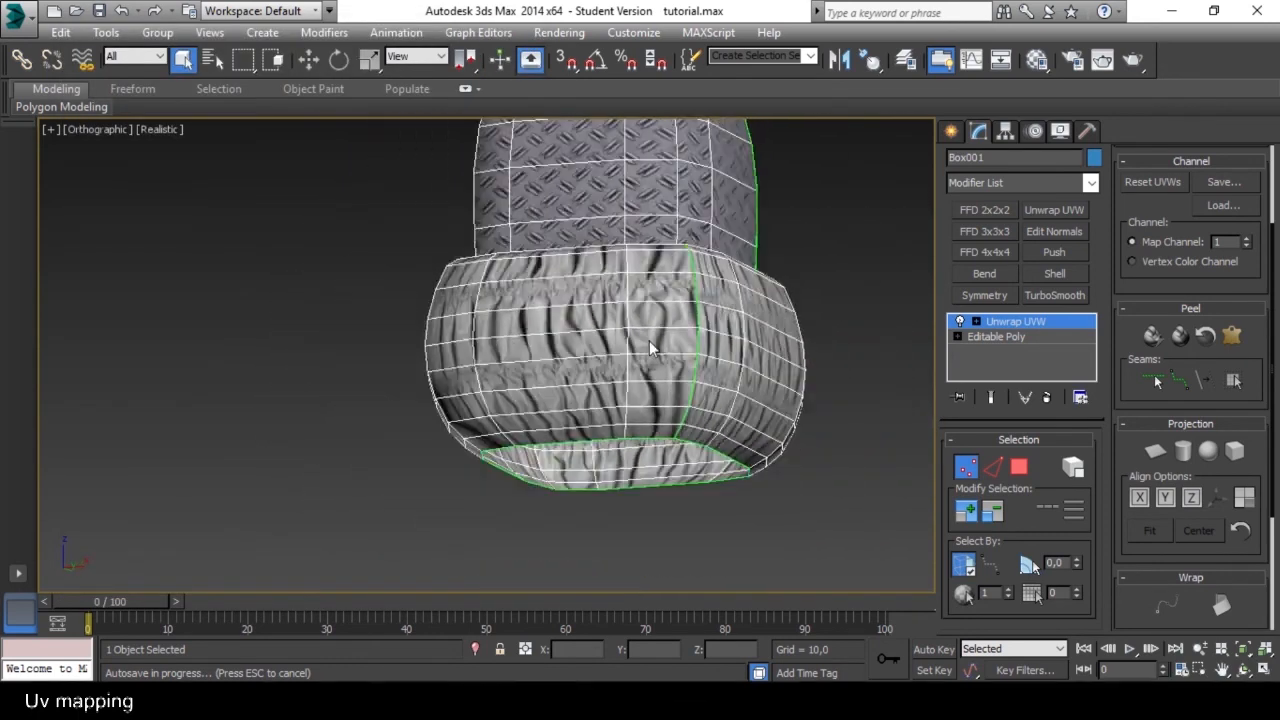
{"action": "middle_click_drag", "start_coordinate": [481, 478], "coordinate": [505, 374], "text": "alt"}
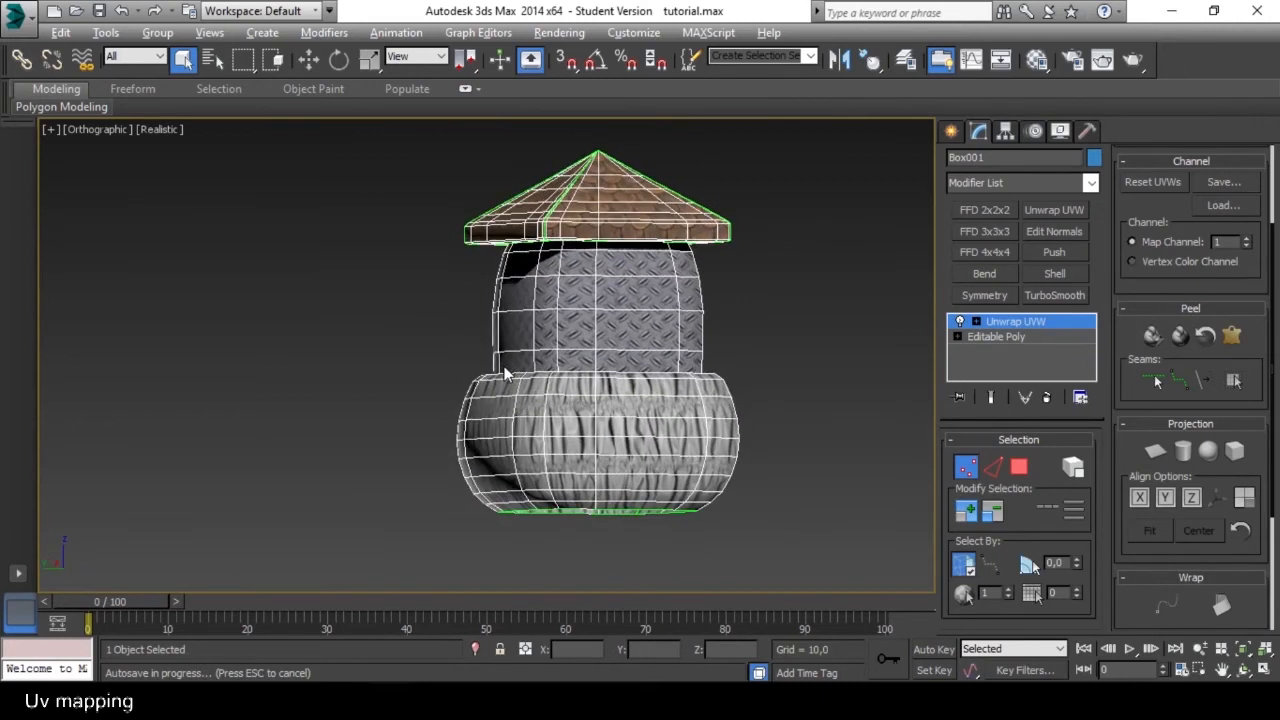
{"action": "right_click", "coordinate": [999, 331]}
{"action": "left_click", "coordinate": [1055, 443]}
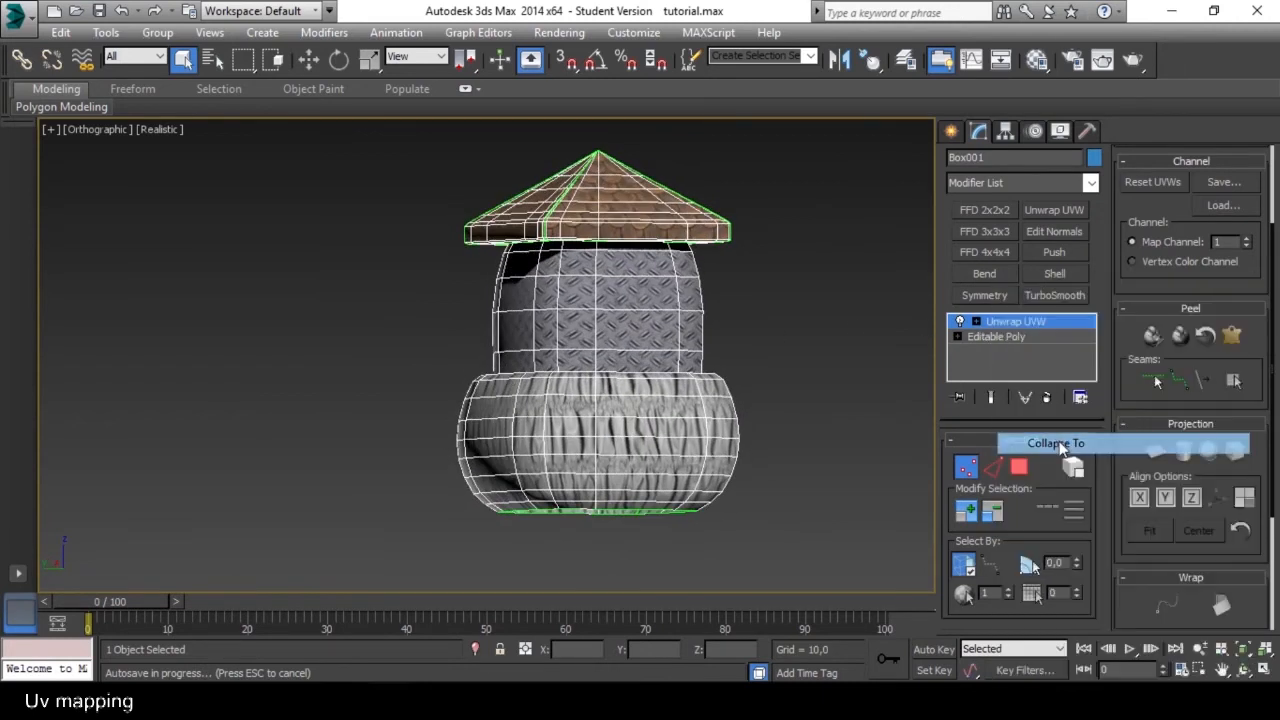
{"action": "left_click", "coordinate": [730, 425]}
Deselect the tower and inspect its textures on the roof, walls and lower band from several angles.
{"action": "middle_click_drag", "start_coordinate": [777, 304], "coordinate": [648, 357], "text": "alt"}
{"action": "scroll", "coordinate": [767, 381], "scroll_direction": "down", "scroll_amount": 1}
{"action": "scroll", "coordinate": [632, 364], "scroll_direction": "down", "scroll_amount": 3}
{"action": "scroll", "coordinate": [631, 365], "scroll_direction": "down", "scroll_amount": 6}
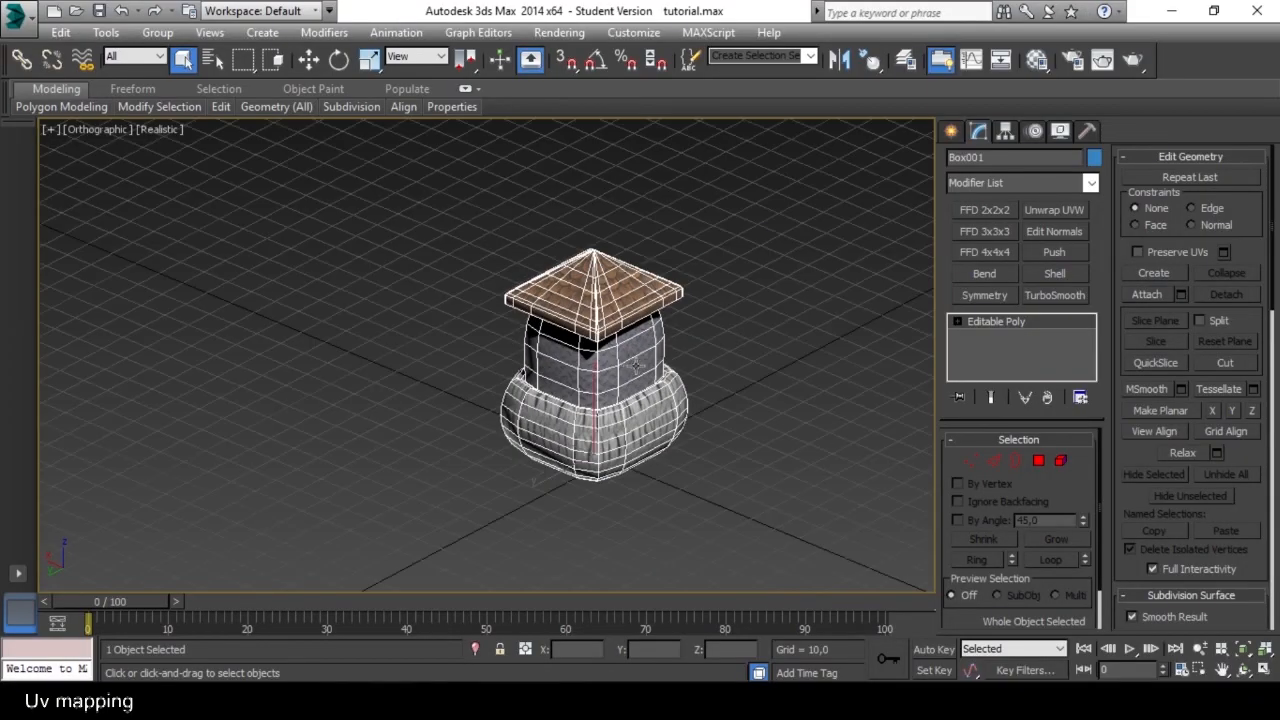
{"action": "scroll", "coordinate": [676, 385], "scroll_direction": "up", "scroll_amount": 3}
{"action": "scroll", "coordinate": [676, 385], "scroll_direction": "up", "scroll_amount": 5}
{"action": "middle_click_drag", "start_coordinate": [590, 440], "coordinate": [575, 392], "text": "alt"}
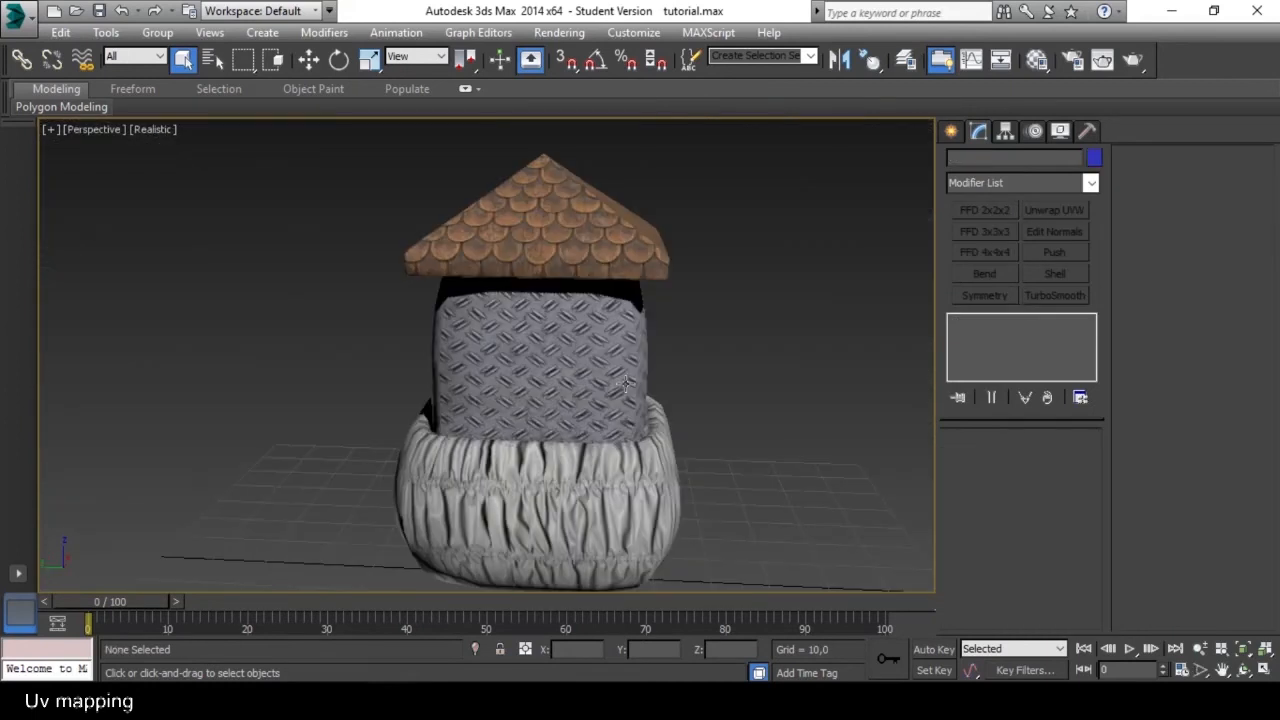
{"action": "scroll", "coordinate": [603, 364], "scroll_direction": "down", "scroll_amount": 3}
{"action": "mouse_move", "coordinate": [603, 364]}
{"action": "middle_mouse_down", "text": "alt"}
{"action": "mouse_move", "coordinate": [651, 363]}
{"action": "mouse_move", "coordinate": [637, 354]}
{"action": "mouse_move", "coordinate": [600, 385]}
{"action": "middle_mouse_up", "text": "alt"}
{"action": "middle_click_drag", "start_coordinate": [569, 398], "coordinate": [645, 335]}
{"action": "middle_click_drag", "start_coordinate": [645, 335], "coordinate": [560, 340], "text": "alt"}
{"action": "middle_click_drag", "start_coordinate": [560, 340], "coordinate": [608, 320]}
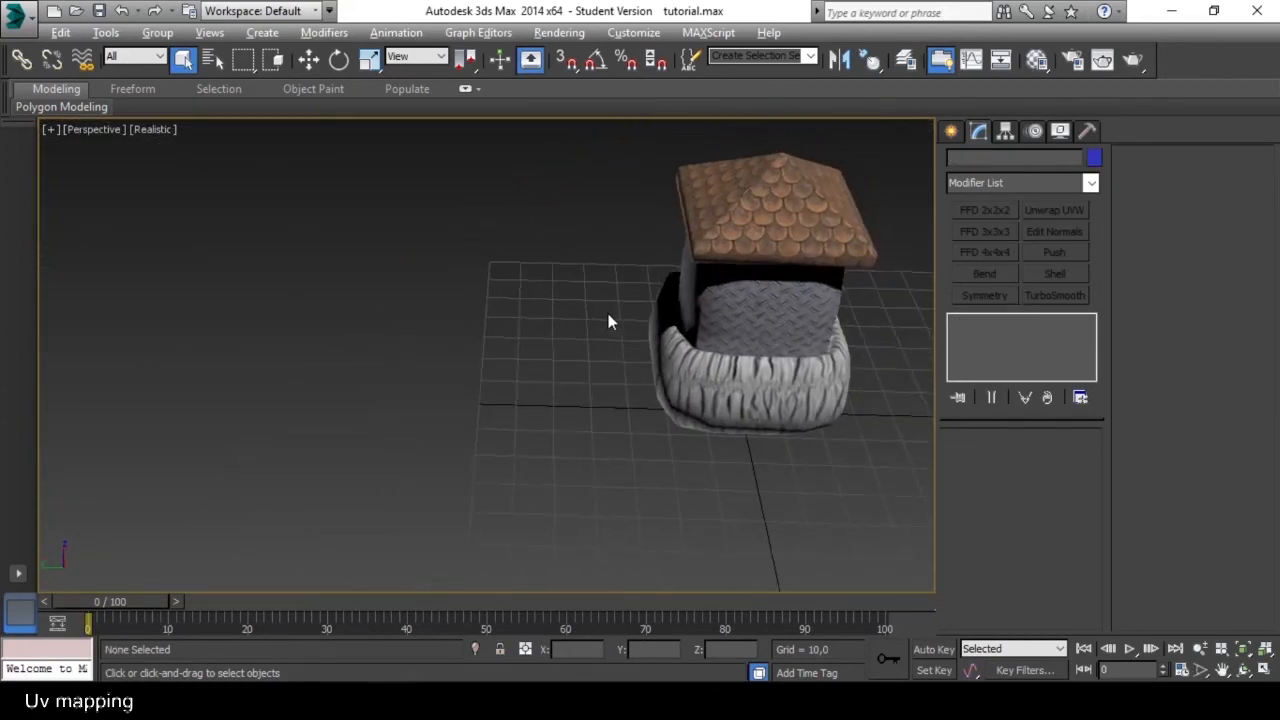
Draw a single-segment plane about 98 by 93 on the grid beside the tower and convert it to Editable Poly.
{"action": "left_click", "coordinate": [952, 132]}
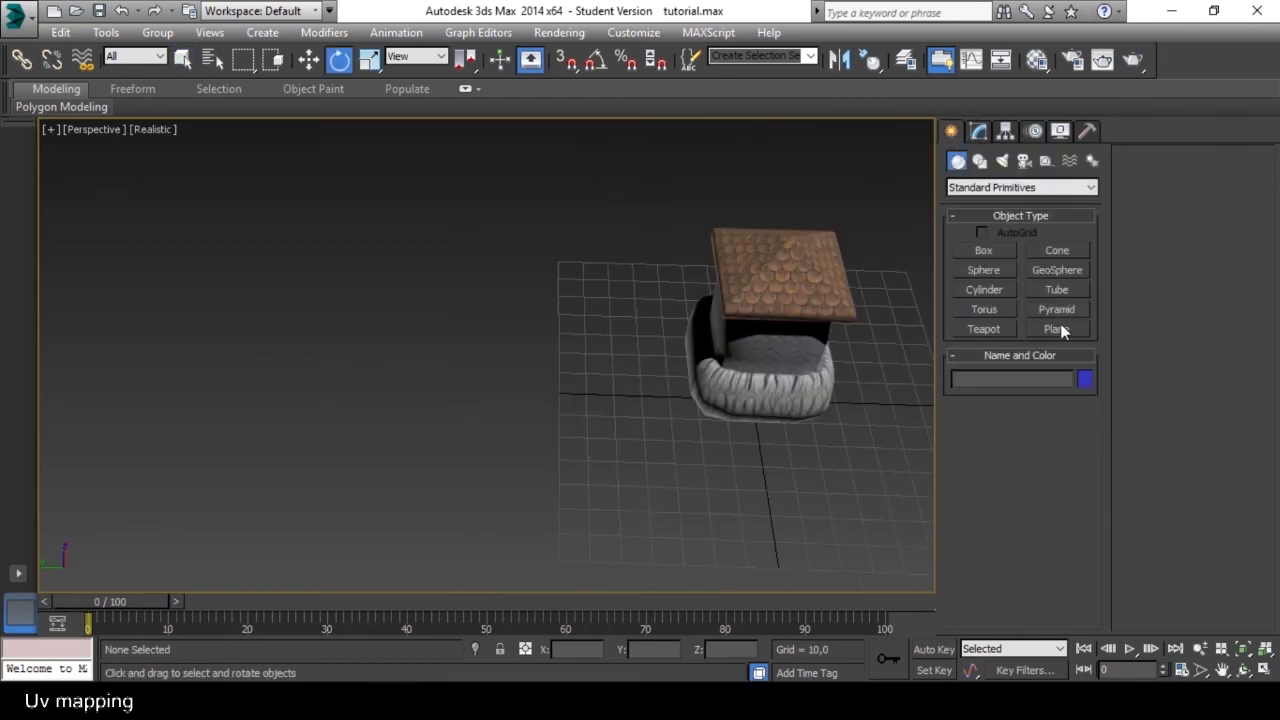
{"action": "left_click", "coordinate": [1057, 329]}
{"action": "left_click_drag", "start_coordinate": [355, 307], "coordinate": [619, 519]}
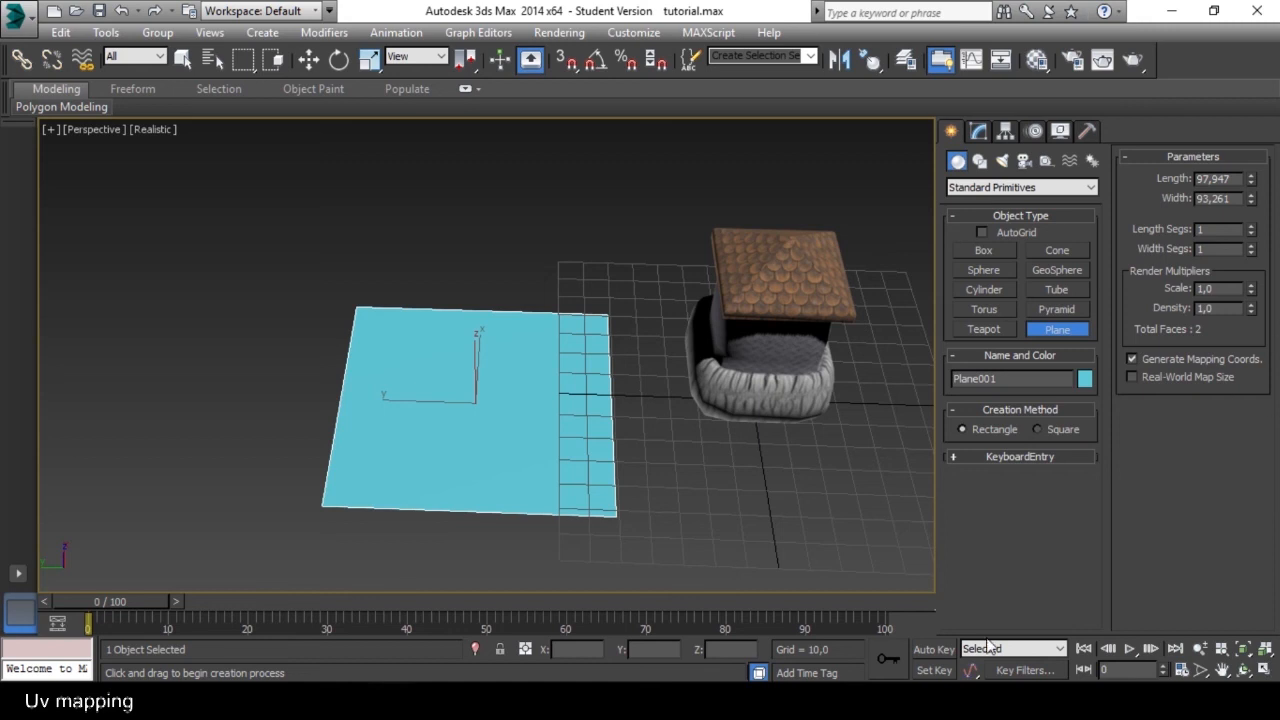
{"action": "key", "text": "e"}
{"action": "right_click", "coordinate": [494, 432]}
{"action": "mouse_move", "coordinate": [568, 605]}
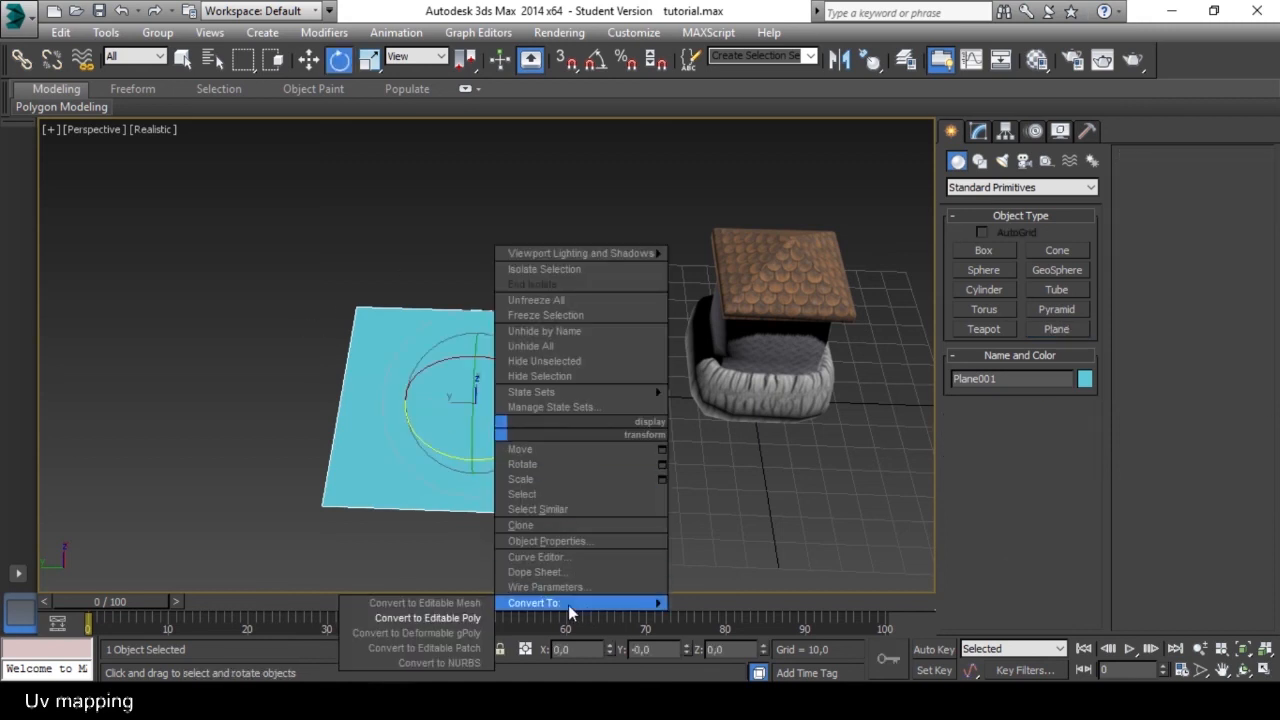
{"action": "left_click", "coordinate": [463, 618]}
{"action": "mouse_move", "coordinate": [537, 400]}
{"action": "middle_mouse_down", "text": "alt"}
{"action": "mouse_move", "coordinate": [449, 402]}
{"action": "mouse_move", "coordinate": [526, 437]}
{"action": "mouse_move", "coordinate": [494, 371]}
{"action": "mouse_move", "coordinate": [516, 386]}
{"action": "middle_mouse_up", "text": "alt"}
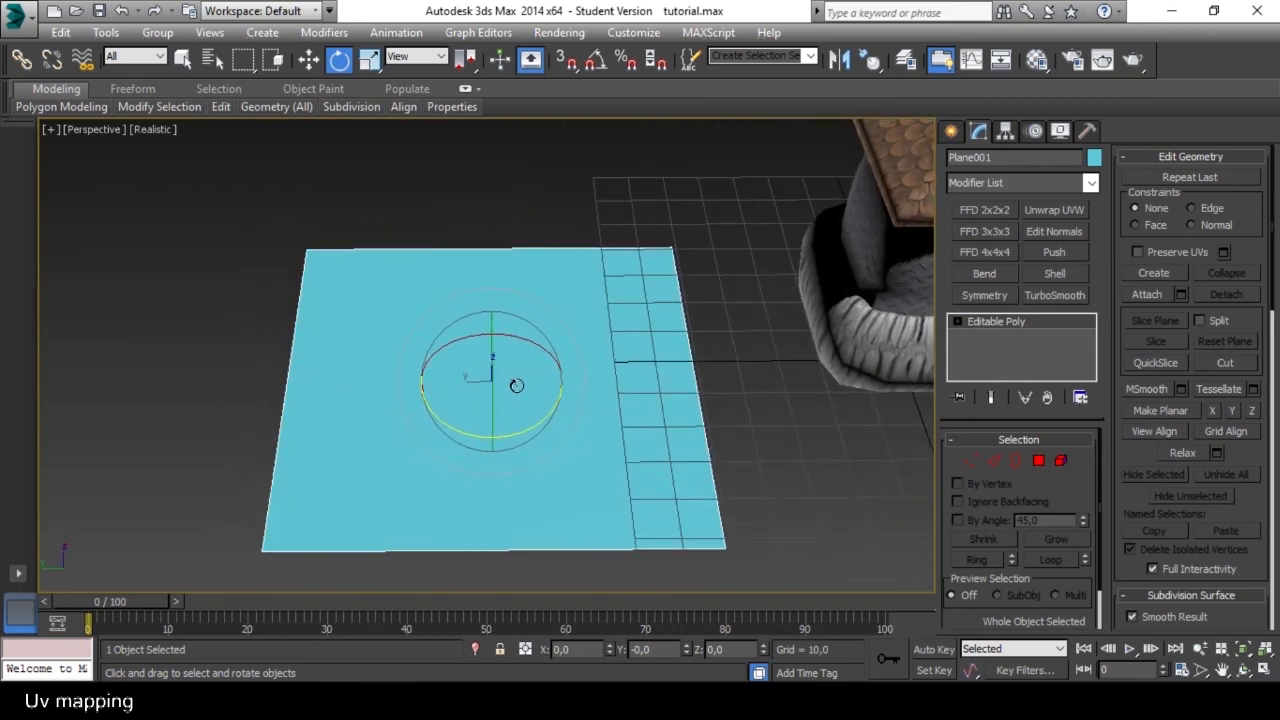
Assign the tower's Multi/Sub-Object material to the new plane and close the Material Editor.
{"action": "key", "text": "m"}
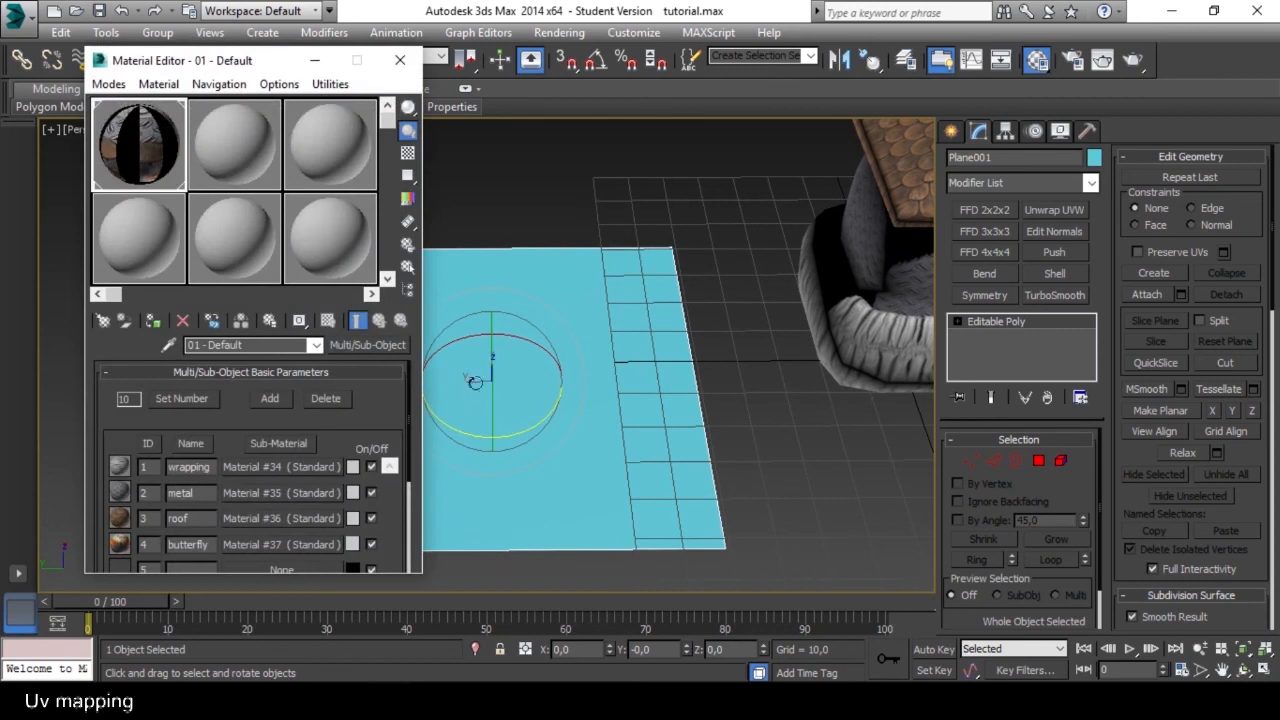
{"action": "left_click", "coordinate": [153, 322]}
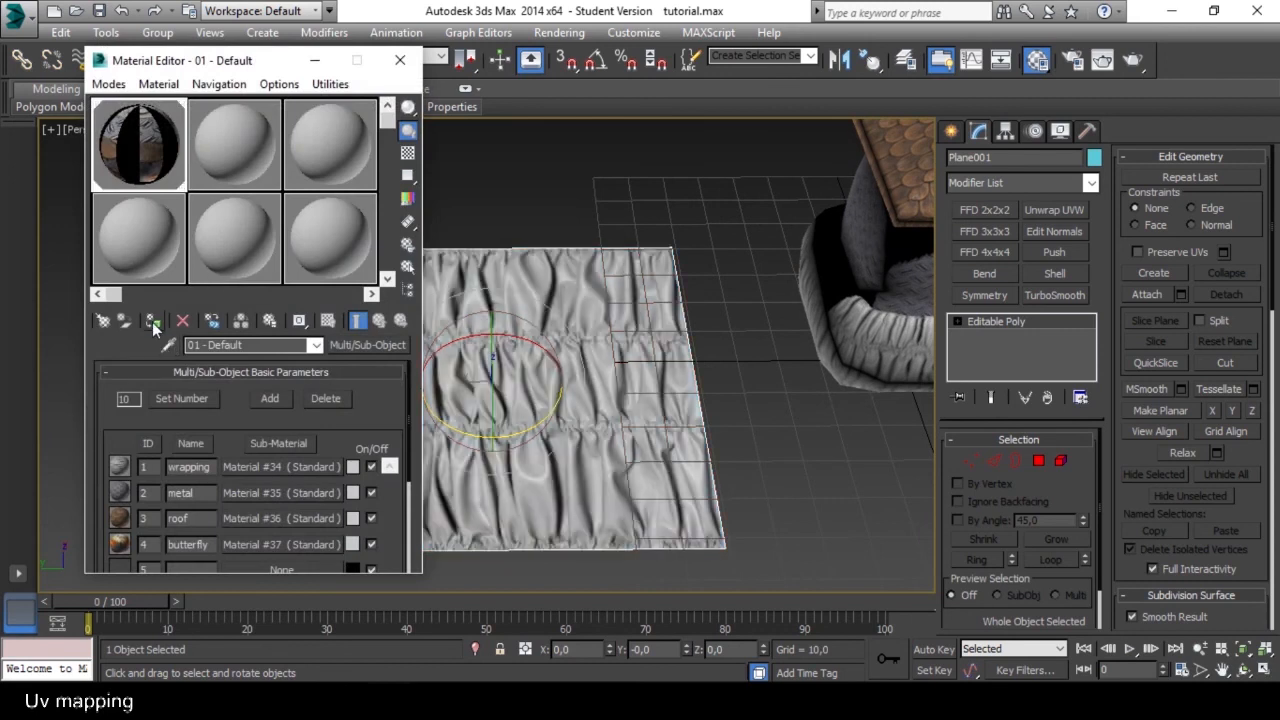
{"action": "left_click", "coordinate": [400, 61]}
Select the plane's polygon and set its material ID to 4 for the butterfly texture.
{"action": "left_click", "coordinate": [1038, 462]}
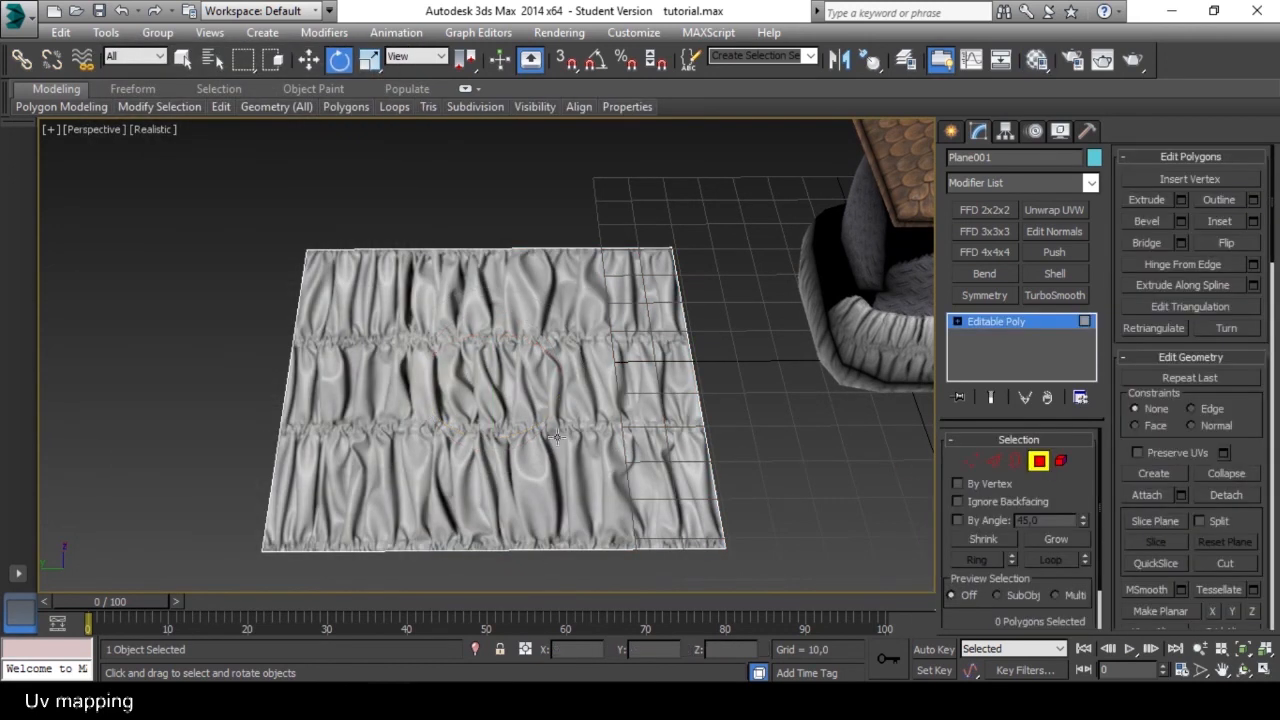
{"action": "left_click", "coordinate": [557, 437]}
{"action": "left_click_drag", "start_coordinate": [1263, 540], "coordinate": [1277, 272]}
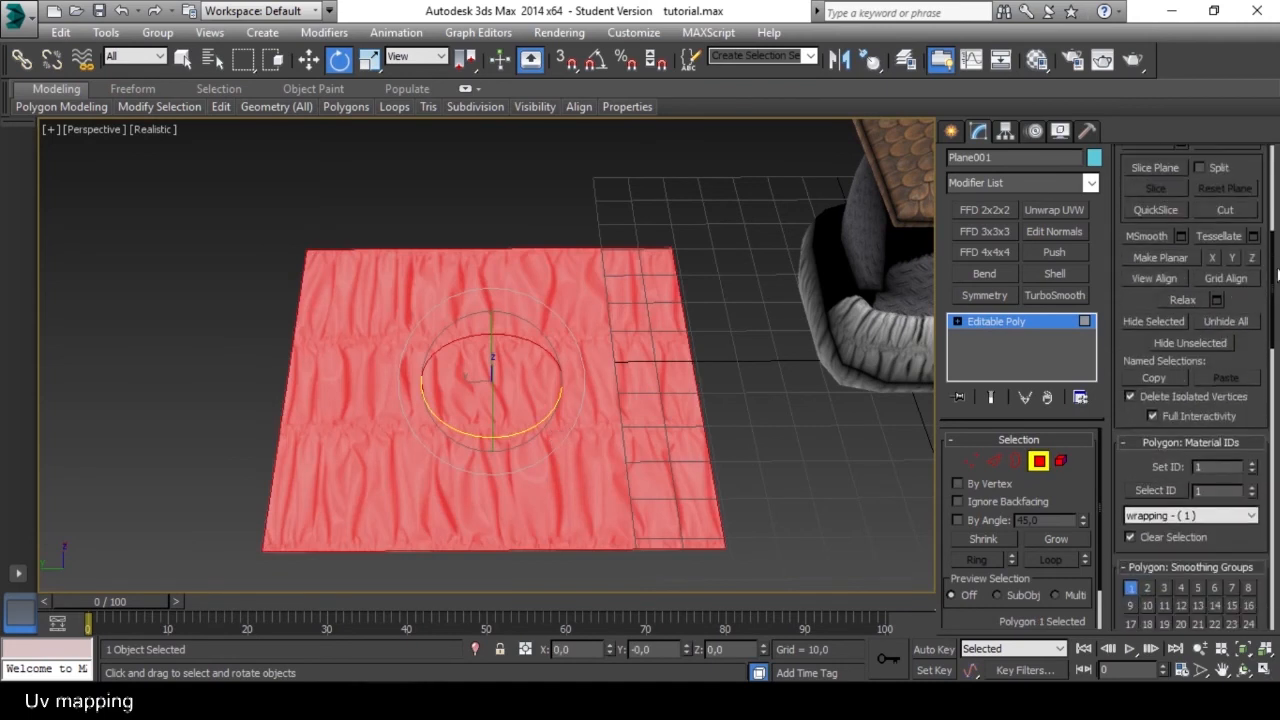
{"action": "left_click", "coordinate": [1254, 466]}
{"action": "left_click", "coordinate": [1254, 466]}
{"action": "left_click", "coordinate": [1254, 466]}
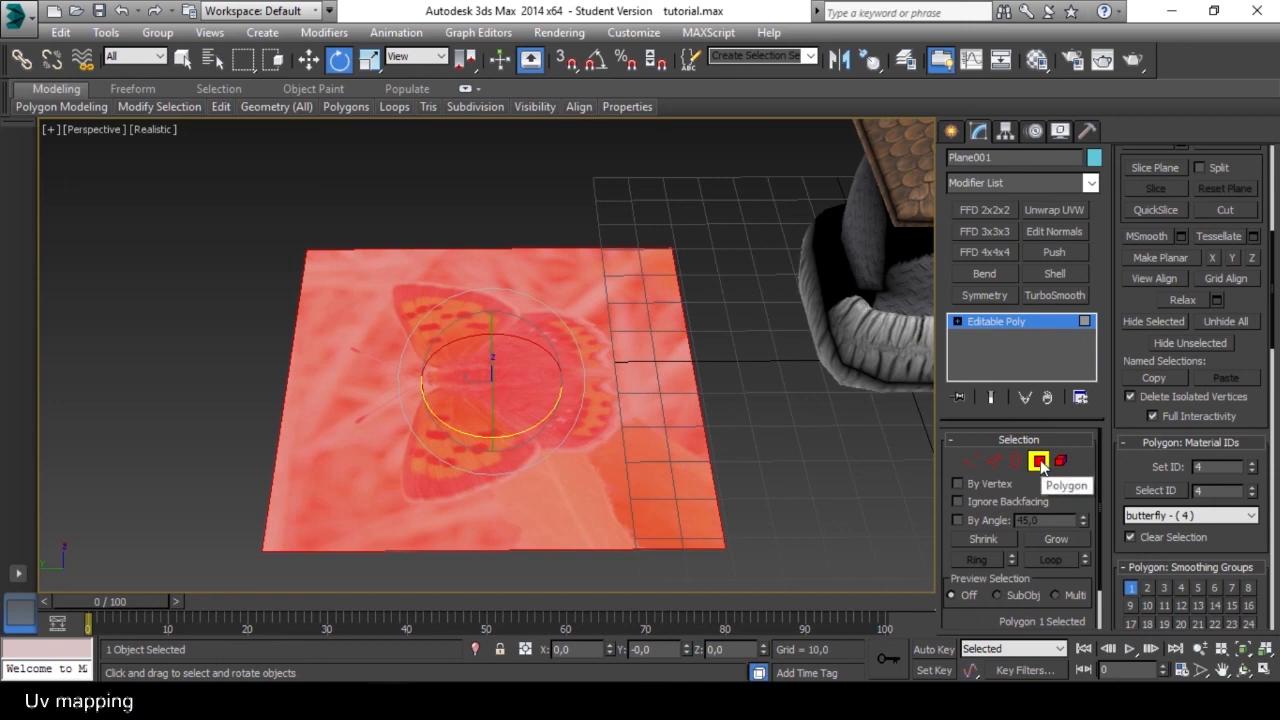
Leave sub-object mode and raise the butterfly plane above the grid to a Z of about 14.
{"action": "left_click", "coordinate": [975, 460]}
{"action": "middle_click_drag", "start_coordinate": [599, 380], "coordinate": [540, 348], "text": "alt"}
{"action": "left_click", "coordinate": [969, 464]}
{"action": "key", "text": "w"}
{"action": "middle_click_drag", "start_coordinate": [463, 272], "coordinate": [493, 265], "text": "alt"}
{"action": "left_click_drag", "start_coordinate": [457, 262], "coordinate": [457, 220]}
{"action": "middle_click_drag", "start_coordinate": [475, 228], "coordinate": [524, 310], "text": "alt"}
{"action": "left_click_drag", "start_coordinate": [390, 288], "coordinate": [714, 242]}
{"action": "middle_click_drag", "start_coordinate": [654, 297], "coordinate": [404, 445]}
{"action": "middle_click_drag", "start_coordinate": [404, 445], "coordinate": [373, 408], "text": "alt"}
Cut the plane from edge to edge along the centre line of the butterfly's body.
{"action": "scroll", "coordinate": [537, 387], "scroll_direction": "up", "scroll_amount": 2}
{"action": "scroll", "coordinate": [537, 387], "scroll_direction": "down", "scroll_amount": 2}
{"action": "middle_click_drag", "start_coordinate": [609, 389], "coordinate": [731, 423], "text": "alt"}
{"action": "scroll", "coordinate": [573, 375], "scroll_direction": "up", "scroll_amount": 1}
{"action": "scroll", "coordinate": [501, 363], "scroll_direction": "up", "scroll_amount": 1}
{"action": "scroll", "coordinate": [591, 380], "scroll_direction": "up", "scroll_amount": 2}
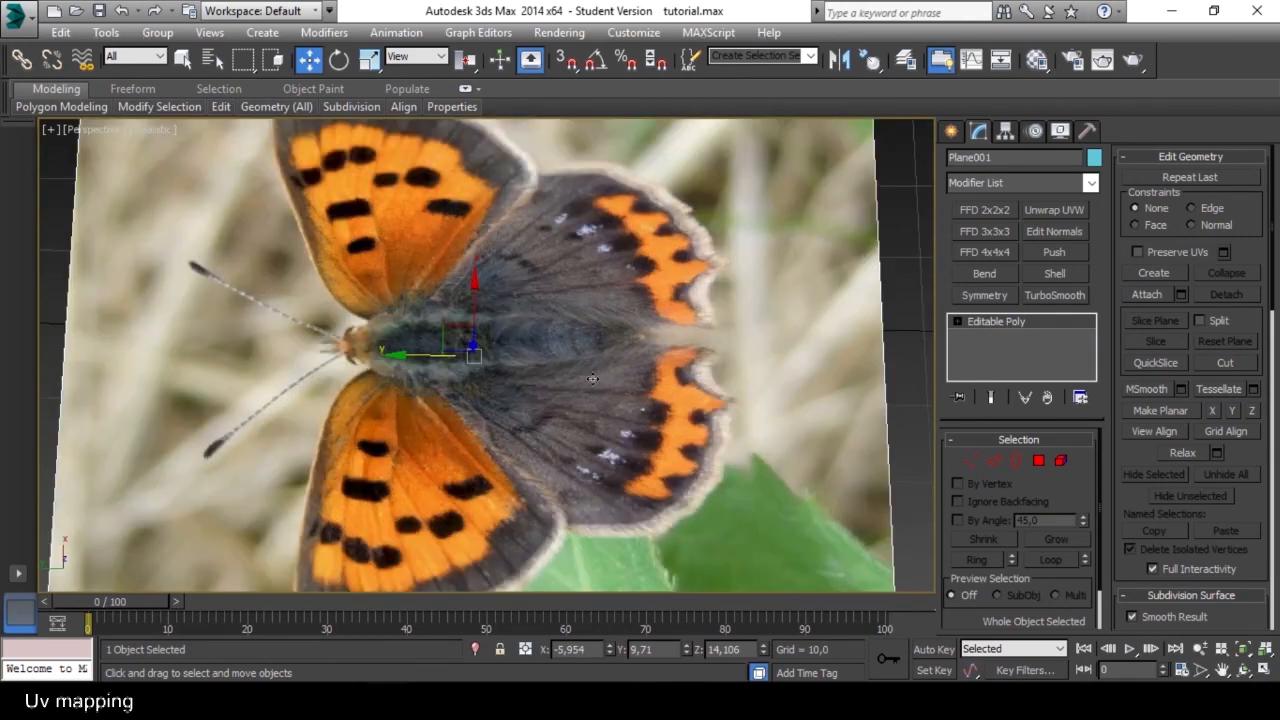
{"action": "left_click", "coordinate": [1225, 363]}
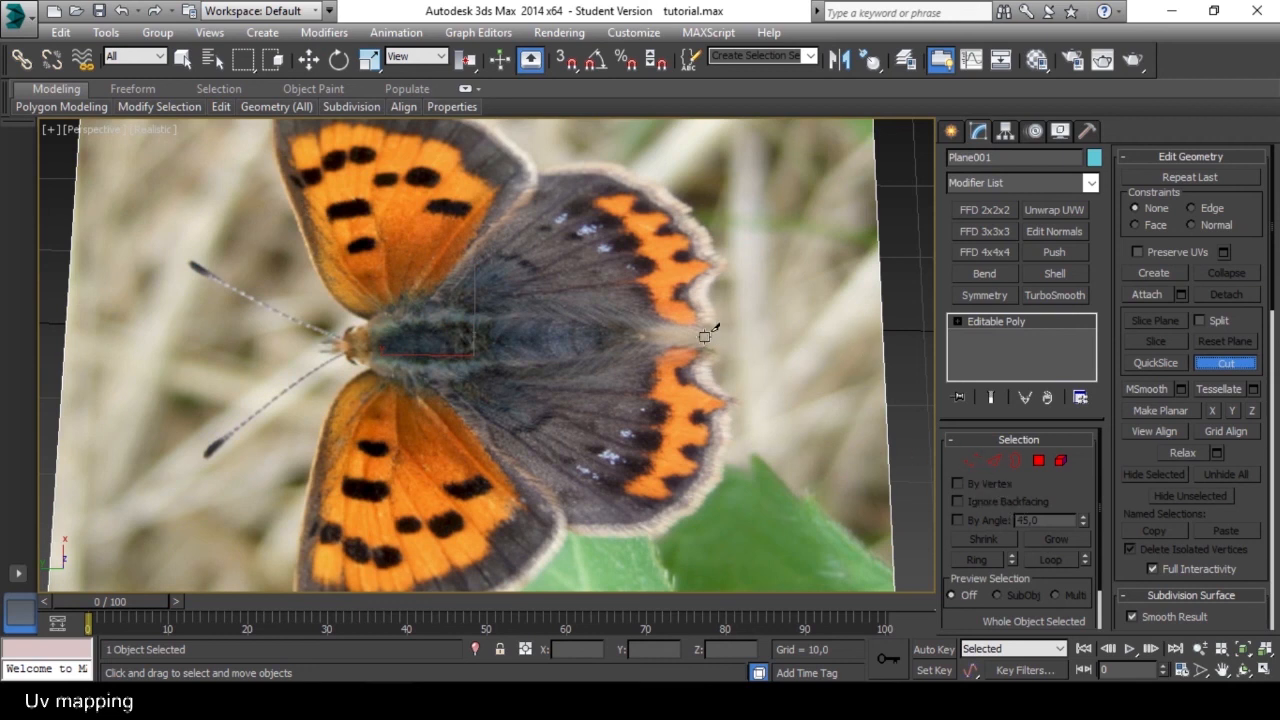
{"action": "scroll", "coordinate": [705, 335], "scroll_direction": "down", "scroll_amount": 4}
{"action": "scroll", "coordinate": [625, 400], "scroll_direction": "up", "scroll_amount": 4}
{"action": "middle_click_drag", "start_coordinate": [617, 400], "coordinate": [617, 386]}
{"action": "scroll", "coordinate": [630, 380], "scroll_direction": "down", "scroll_amount": 3}
{"action": "scroll", "coordinate": [645, 420], "scroll_direction": "up", "scroll_amount": 4}
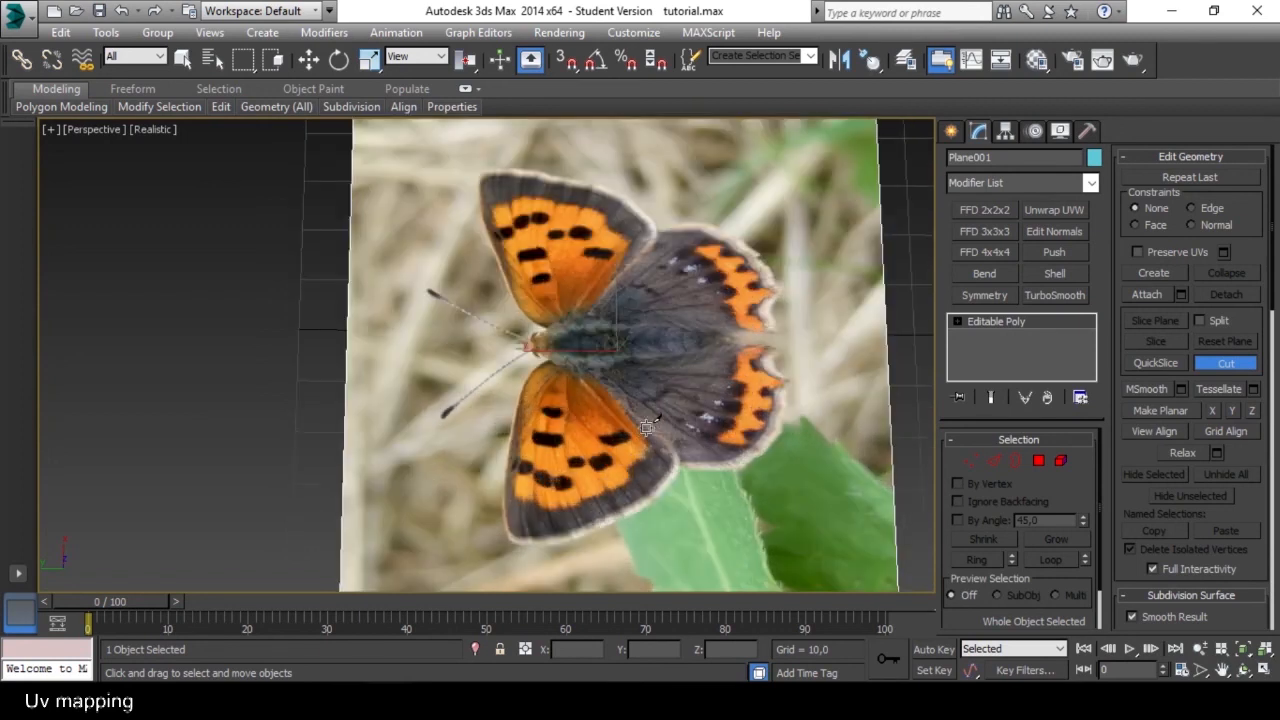
{"action": "left_click", "coordinate": [889, 339]}
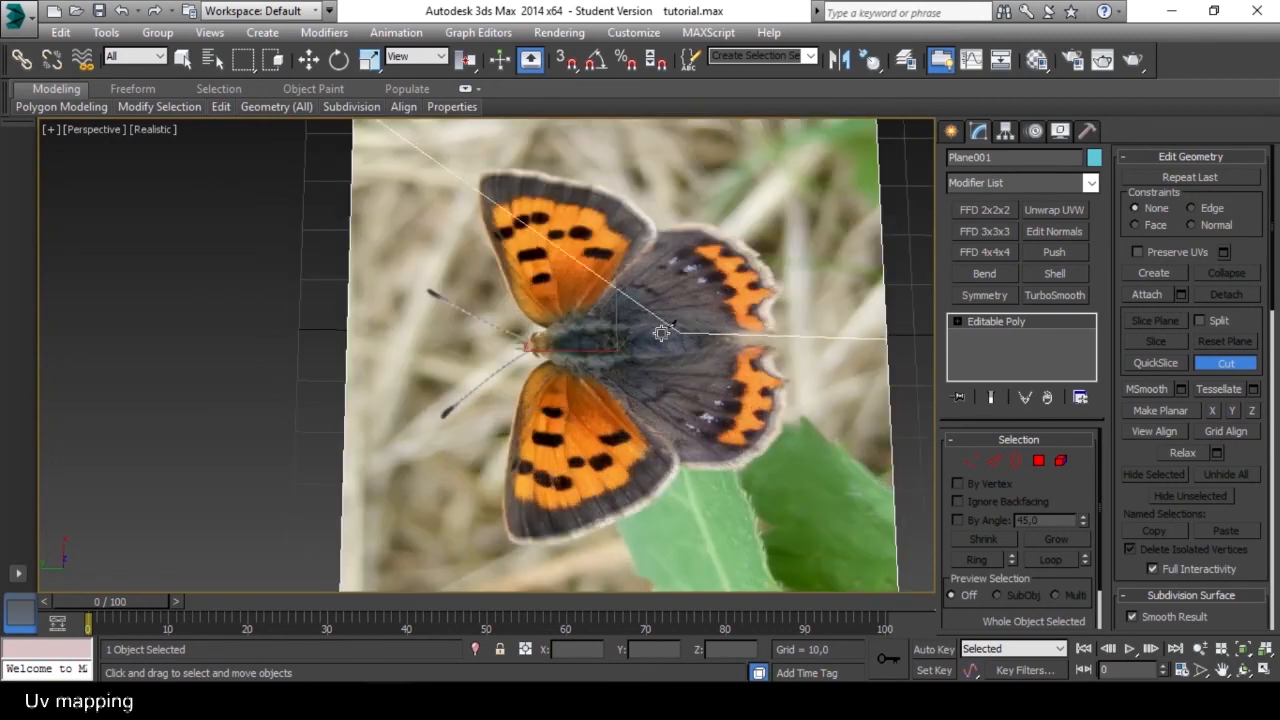
{"action": "left_click", "coordinate": [347, 348]}
{"action": "scroll", "coordinate": [347, 348], "scroll_direction": "down", "scroll_amount": 5}
{"action": "middle_click_drag", "start_coordinate": [664, 379], "coordinate": [600, 380]}
{"action": "scroll", "coordinate": [560, 384], "scroll_direction": "up", "scroll_amount": 5}
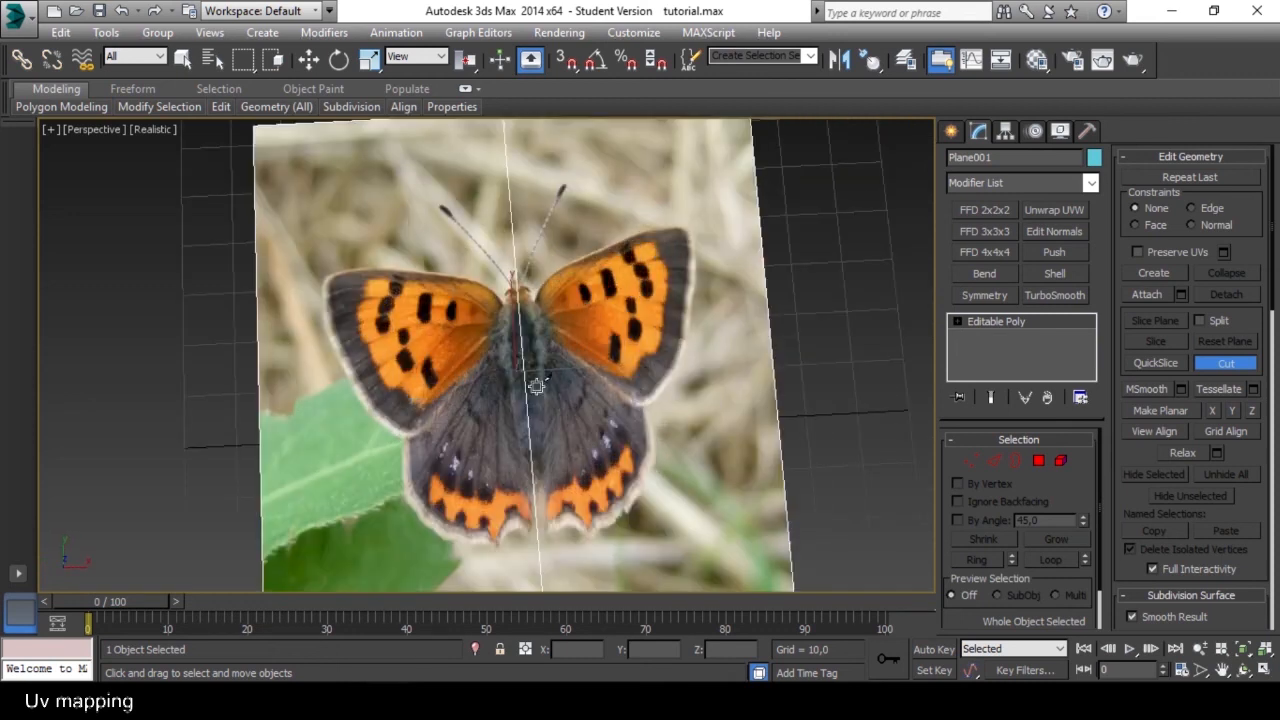
Cut the plane crosswise from edge to edge through the middle of the butterfly's body and end the cut.
{"action": "left_click", "coordinate": [773, 344]}
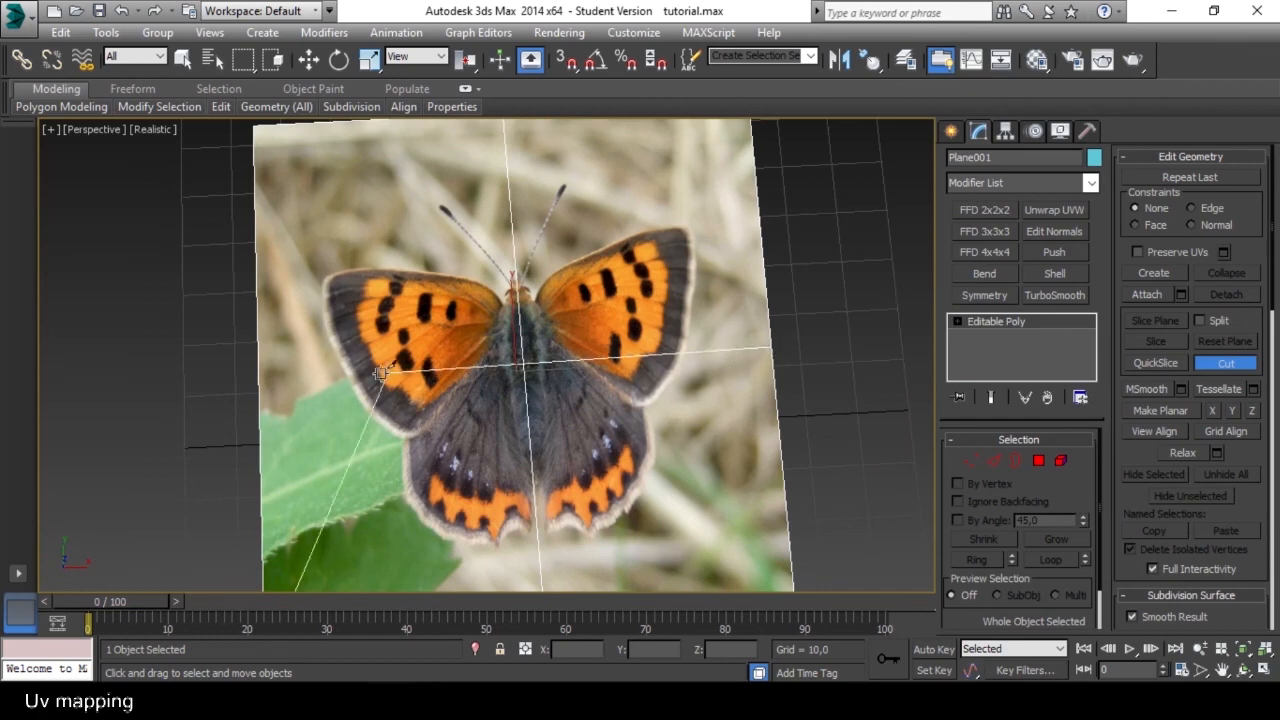
{"action": "right_click", "coordinate": [528, 431]}
{"action": "middle_click_drag", "start_coordinate": [674, 448], "coordinate": [625, 415], "text": "alt"}
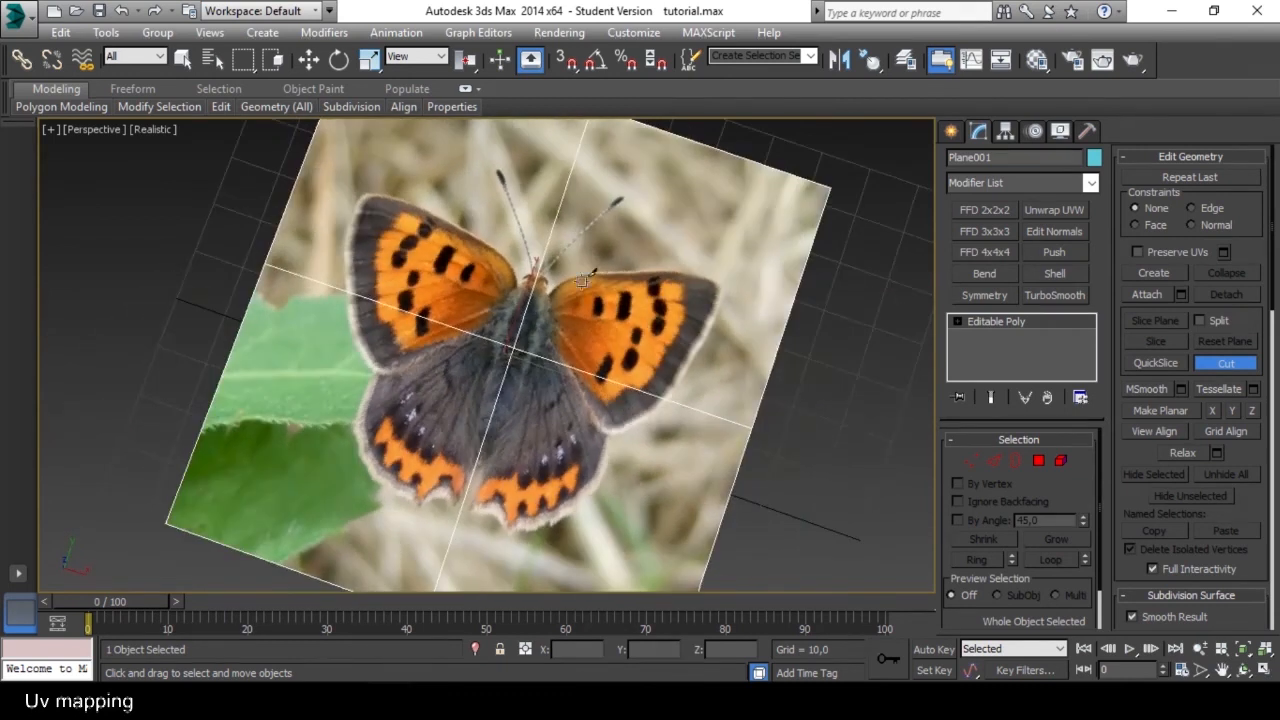
Start the outline cut on the centre line above the head and trace the head's right side to the right forewing's base.
{"action": "scroll", "coordinate": [582, 281], "scroll_direction": "up", "scroll_amount": 5}
{"action": "middle_click_drag", "start_coordinate": [488, 312], "coordinate": [530, 320], "text": "alt"}
{"action": "middle_click_drag", "start_coordinate": [441, 264], "coordinate": [459, 383]}
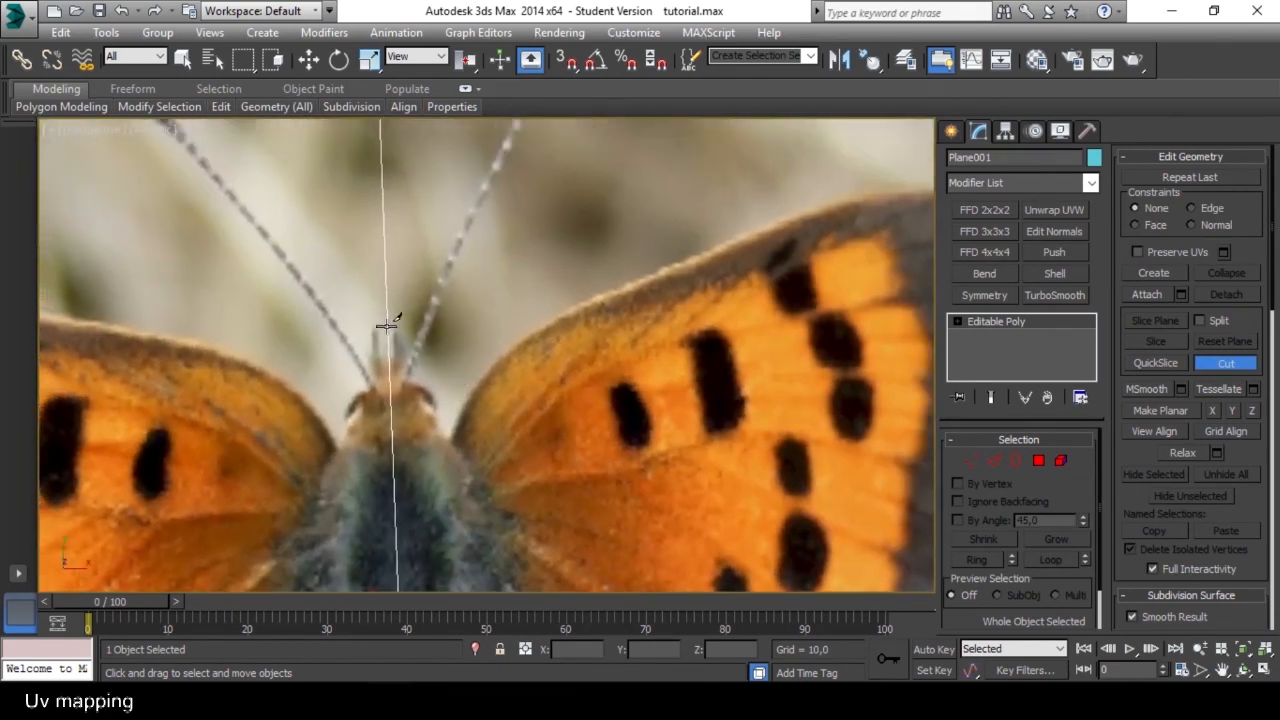
{"action": "left_click", "coordinate": [385, 325]}
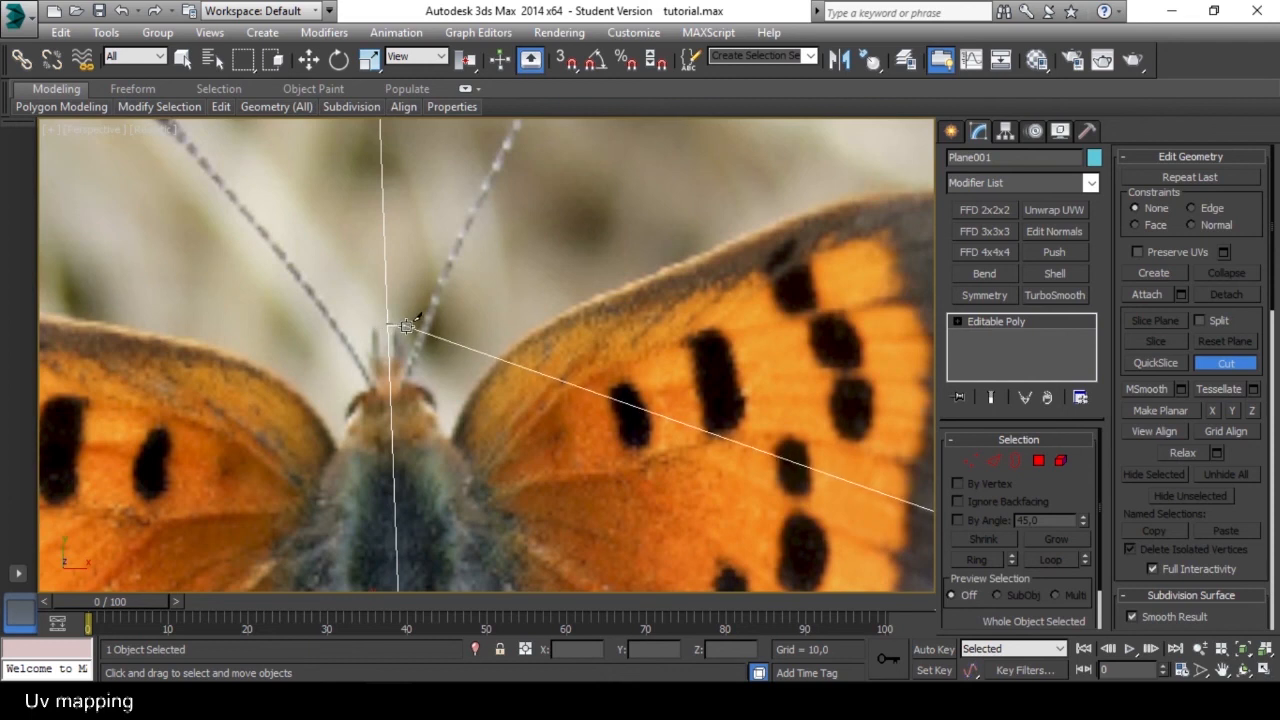
{"action": "left_click", "coordinate": [437, 386]}
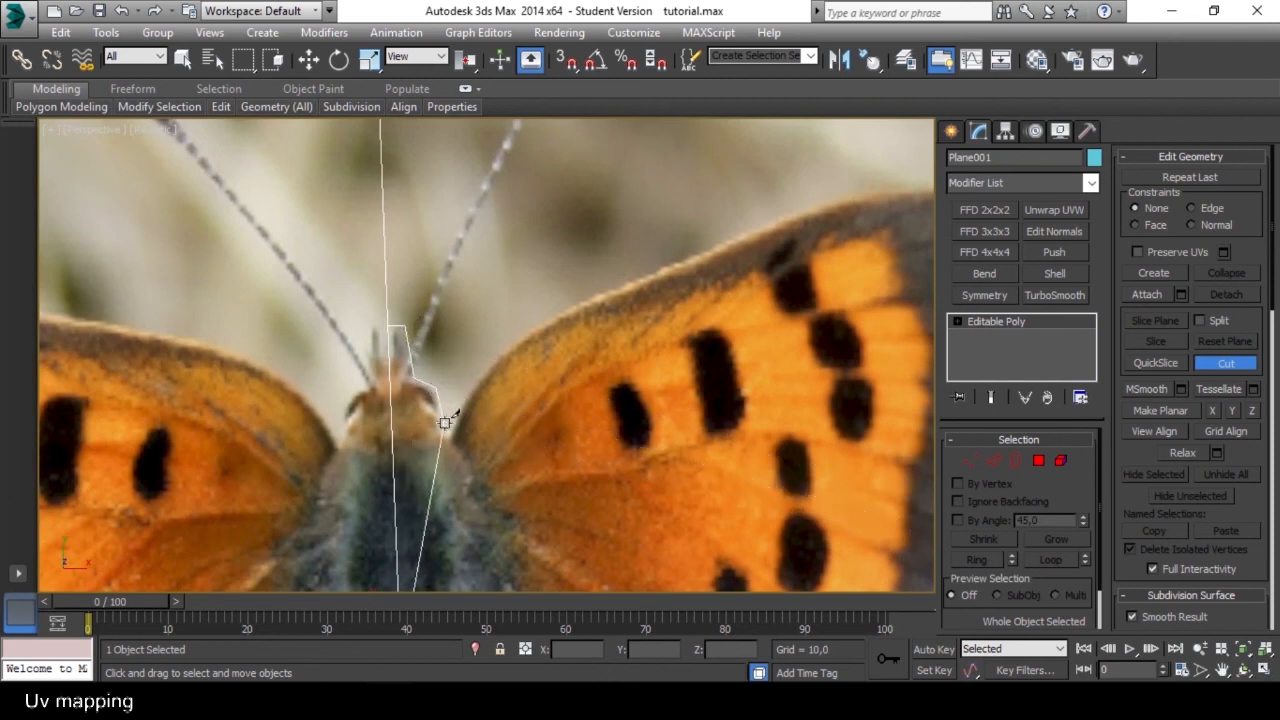
{"action": "left_click", "coordinate": [452, 434]}
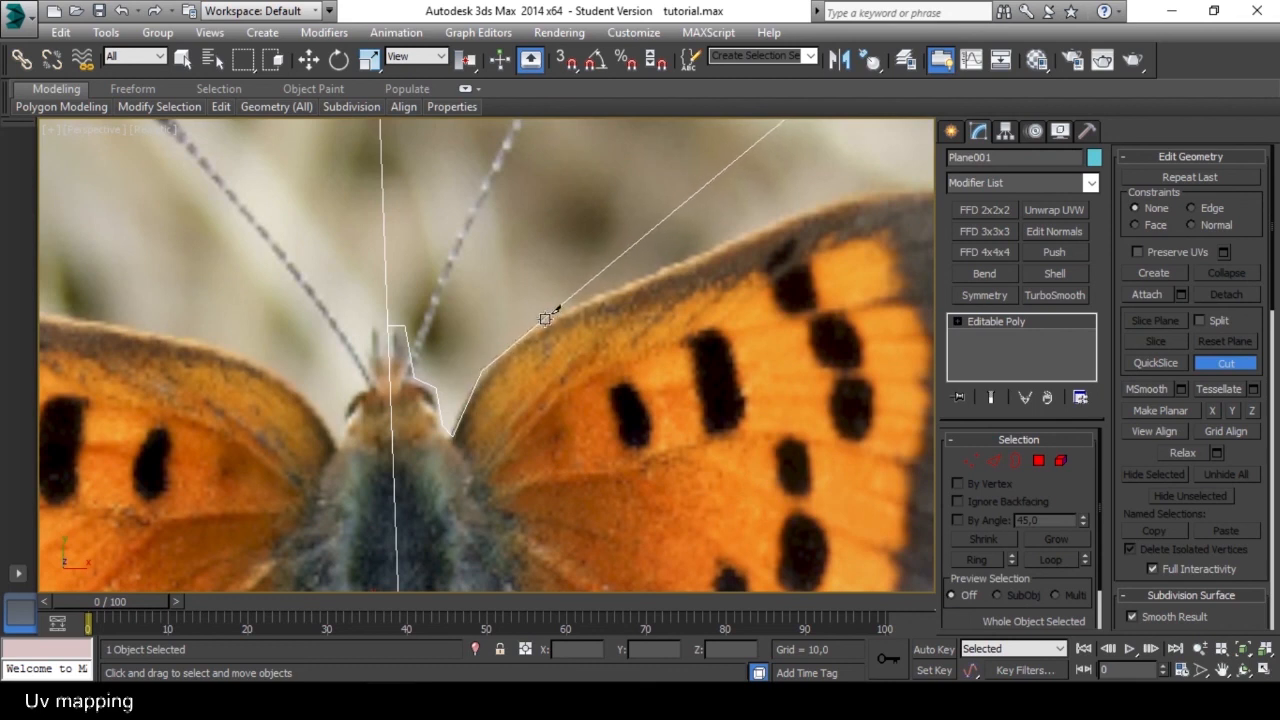
Continue the outline cut along the upper edge of the right forewing to its outer tip.
{"action": "scroll", "coordinate": [547, 320], "scroll_direction": "down", "scroll_amount": 4}
{"action": "scroll", "coordinate": [525, 365], "scroll_direction": "up", "scroll_amount": 3}
{"action": "left_click", "coordinate": [525, 370]}
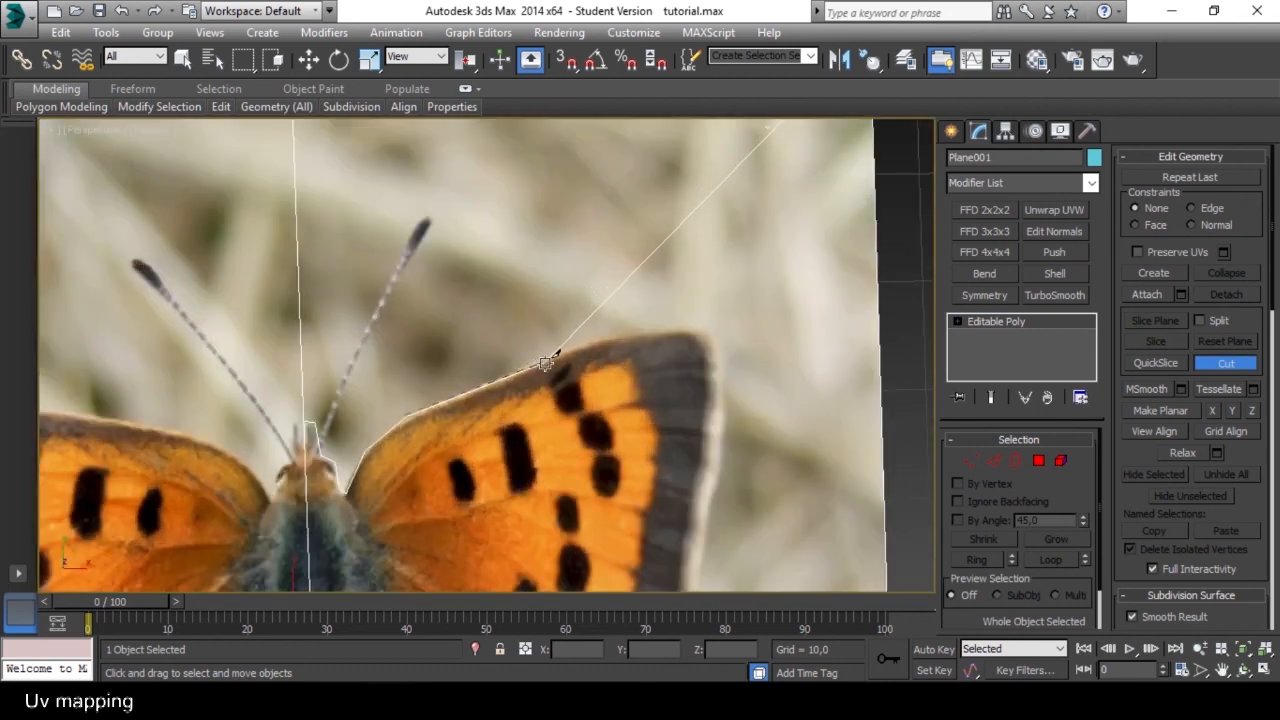
{"action": "left_click", "coordinate": [630, 333]}
{"action": "left_click", "coordinate": [709, 326]}
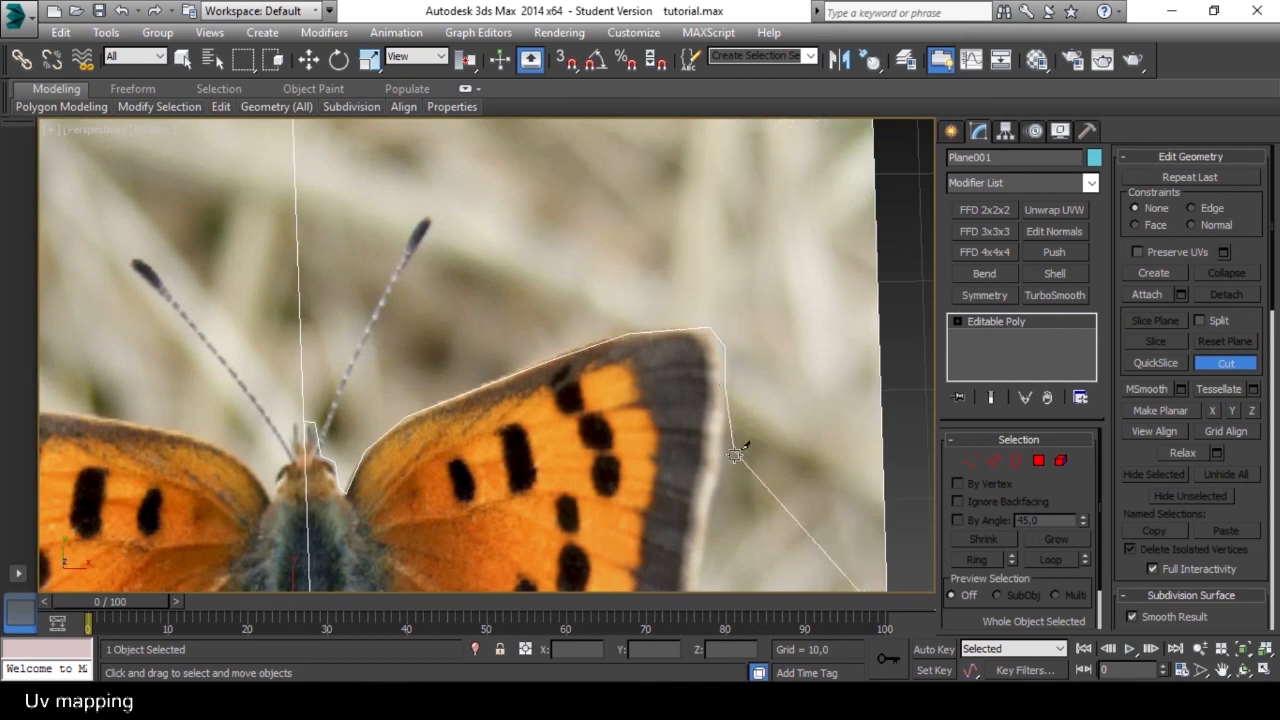
Cut down the right forewing's outer edge to the notch where it meets the hindwing.
{"action": "scroll", "coordinate": [737, 443], "scroll_direction": "down", "scroll_amount": 5}
{"action": "scroll", "coordinate": [745, 462], "scroll_direction": "up", "scroll_amount": 4}
{"action": "left_click", "coordinate": [731, 460]}
{"action": "middle_click_drag", "start_coordinate": [735, 535], "coordinate": [732, 461]}
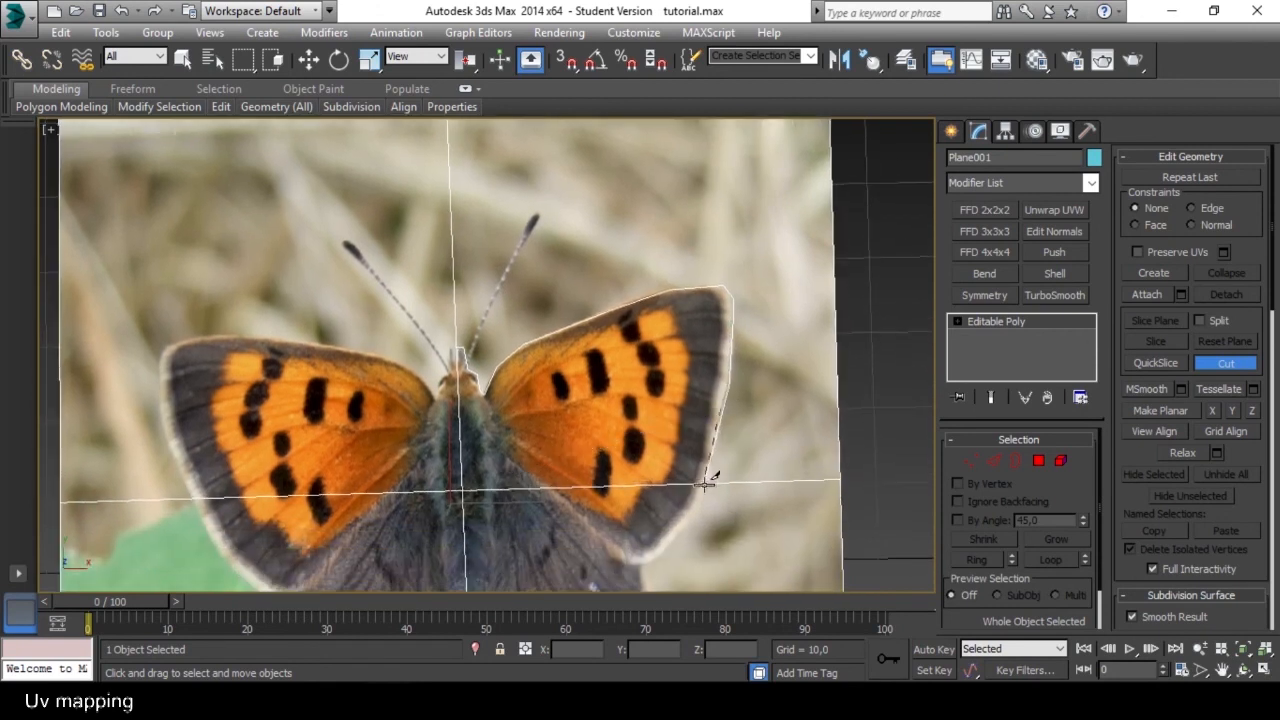
{"action": "scroll", "coordinate": [690, 500], "scroll_direction": "up", "scroll_amount": 8}
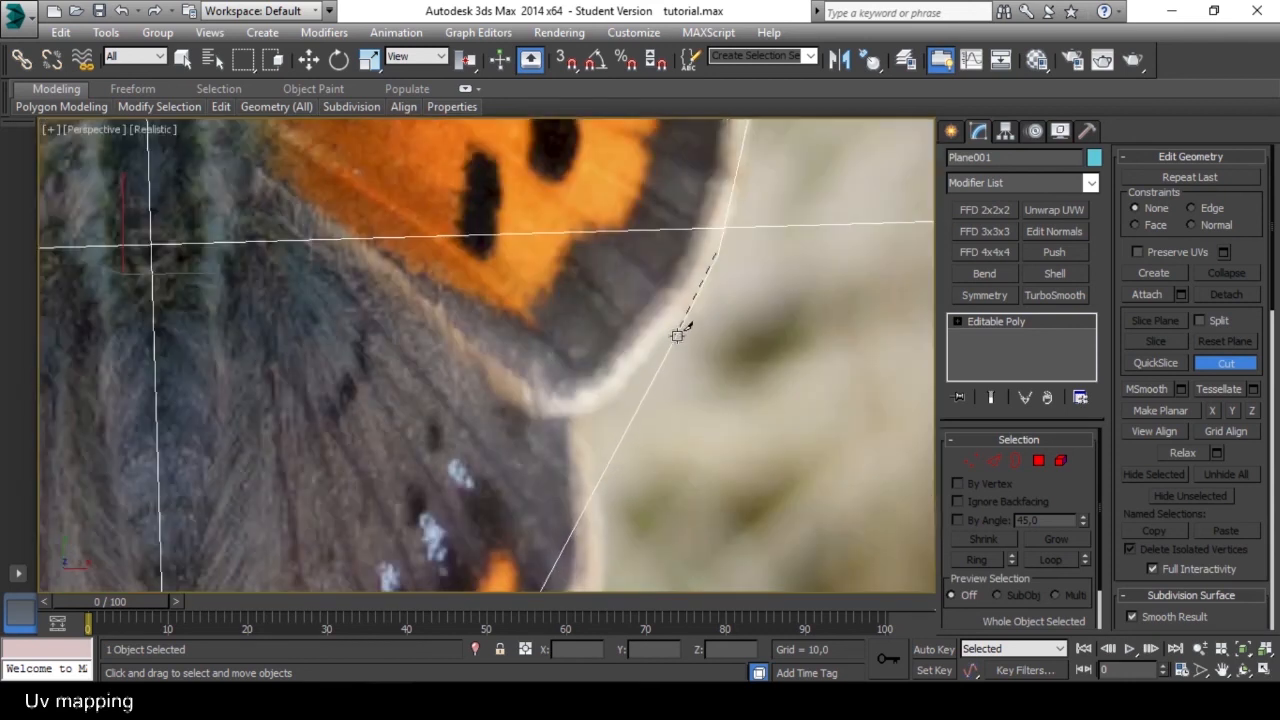
{"action": "left_click", "coordinate": [676, 329]}
{"action": "left_click", "coordinate": [625, 390]}
{"action": "scroll", "coordinate": [597, 415], "scroll_direction": "down", "scroll_amount": 4}
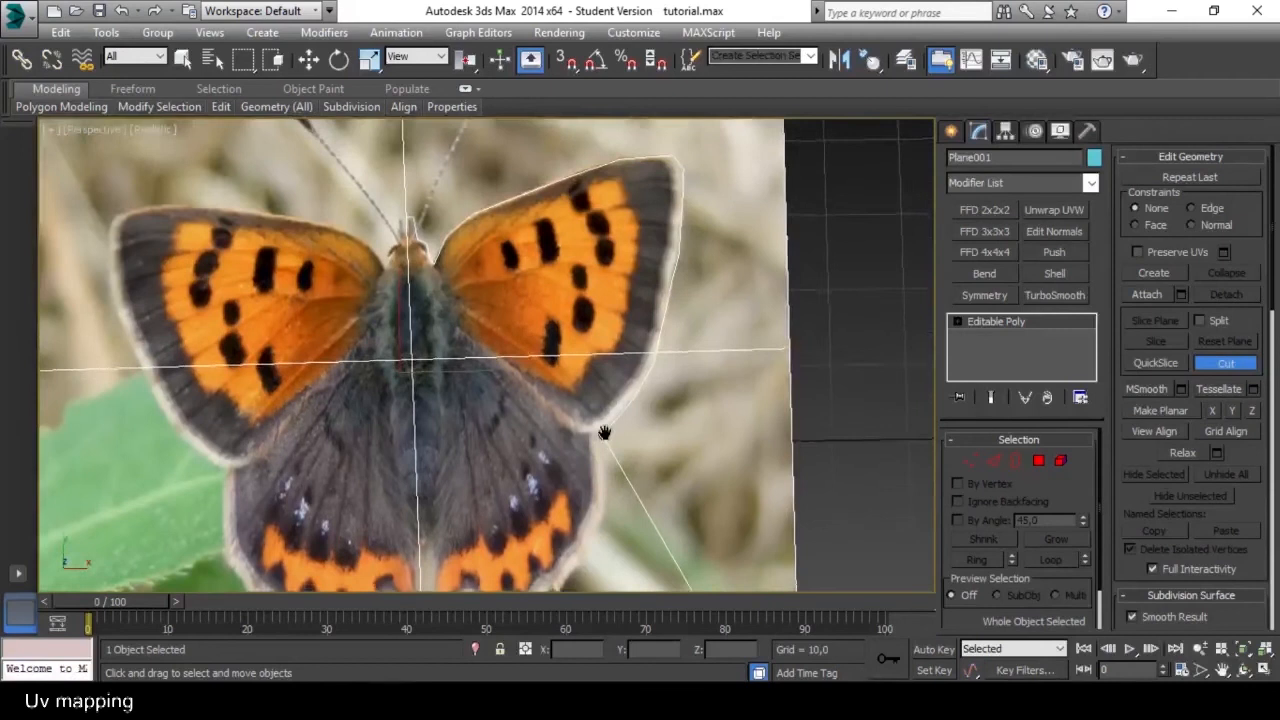
Cut around the outer side of the right hindwing to the start of its scalloped lower edge.
{"action": "scroll", "coordinate": [600, 428], "scroll_direction": "up", "scroll_amount": 3}
{"action": "left_click", "coordinate": [599, 392]}
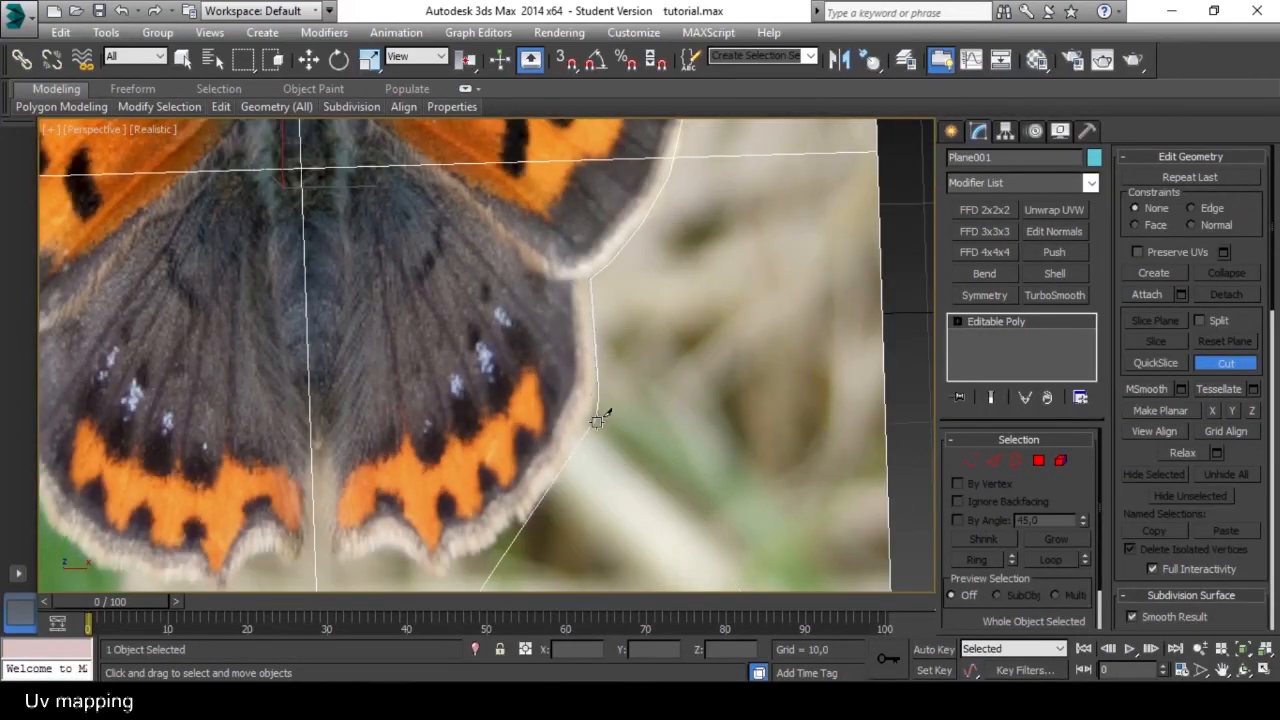
{"action": "scroll", "coordinate": [631, 334], "scroll_direction": "down", "scroll_amount": 3}
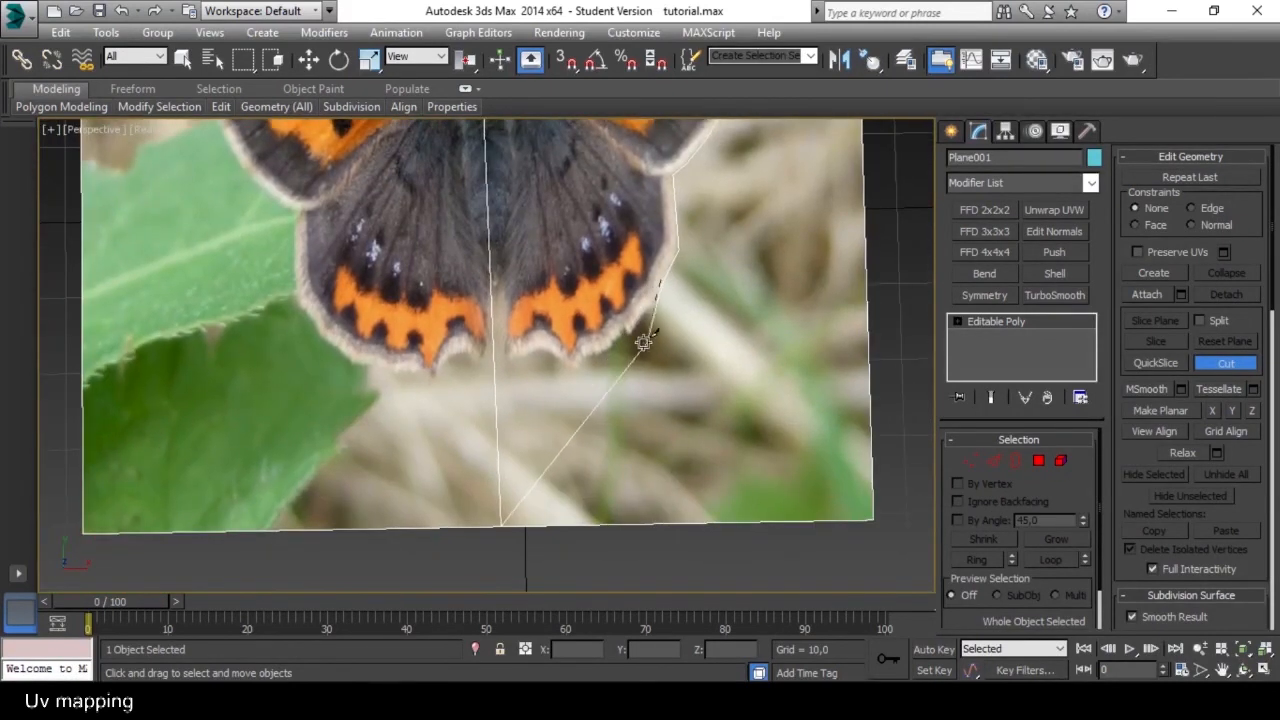
{"action": "scroll", "coordinate": [628, 343], "scroll_direction": "up", "scroll_amount": 4}
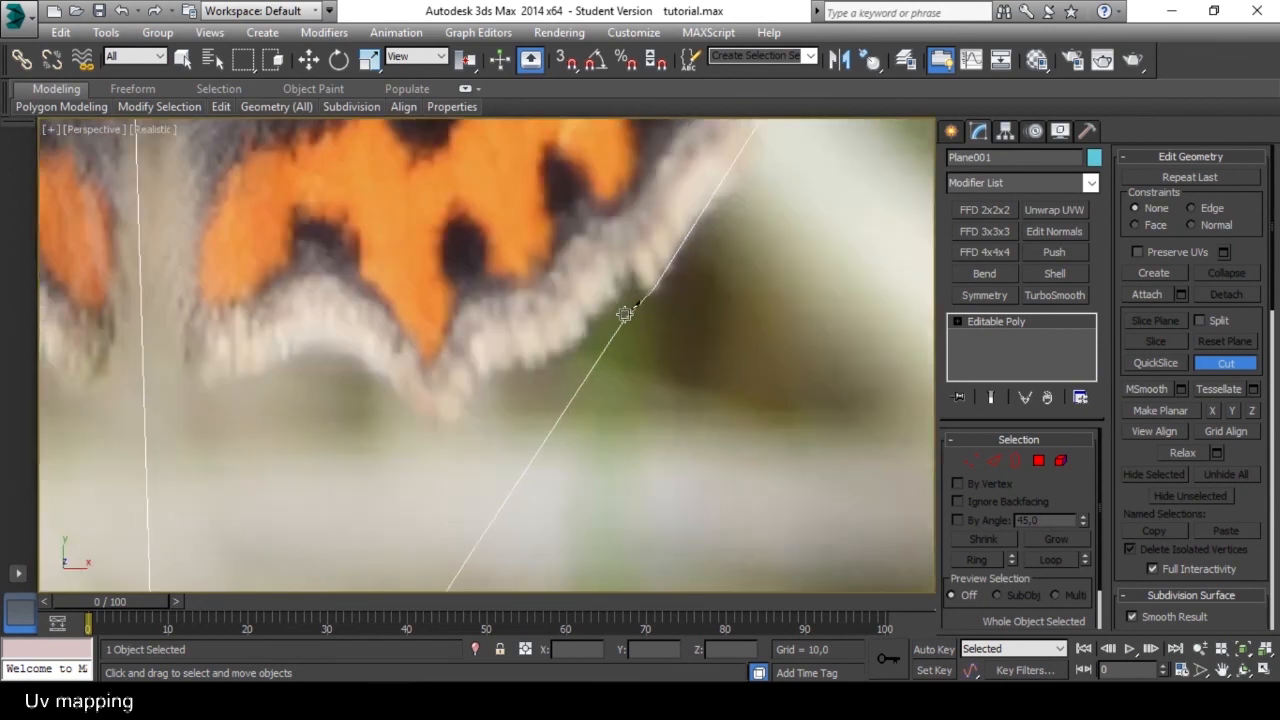
Trace the cut along the right hindwing's scalloped lower edge and close it on the centre line.
{"action": "left_click", "coordinate": [574, 351]}
{"action": "left_click", "coordinate": [484, 368]}
{"action": "left_click", "coordinate": [447, 428]}
{"action": "left_click", "coordinate": [396, 401]}
{"action": "left_click", "coordinate": [331, 346]}
{"action": "left_click", "coordinate": [237, 378]}
{"action": "scroll", "coordinate": [186, 382], "scroll_direction": "down", "scroll_amount": 4}
{"action": "middle_click_drag", "start_coordinate": [188, 380], "coordinate": [497, 268]}
{"action": "scroll", "coordinate": [497, 268], "scroll_direction": "up", "scroll_amount": 4}
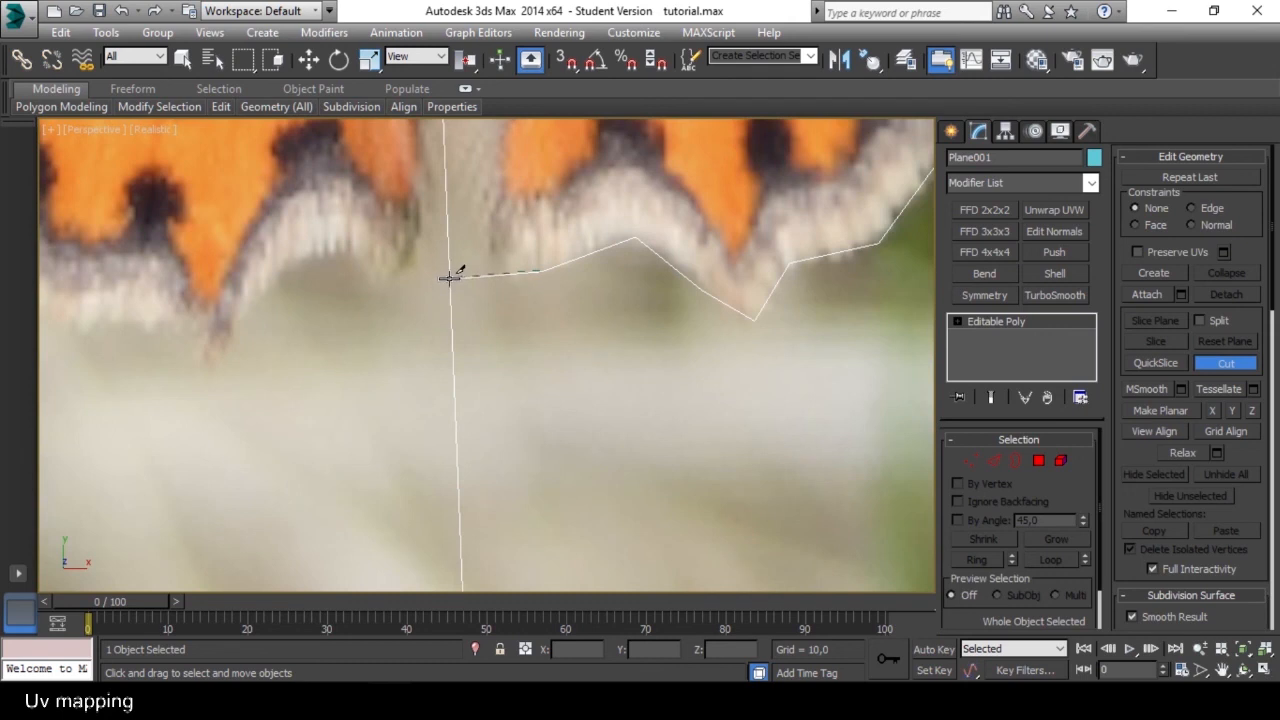
{"action": "left_click", "coordinate": [448, 274]}
Start a new cut from the right hindwing's lower edge up along the narrow gap between the hindwings to the centre line.
{"action": "scroll", "coordinate": [450, 273], "scroll_direction": "down", "scroll_amount": 5}
{"action": "middle_click_drag", "start_coordinate": [471, 258], "coordinate": [488, 391]}
{"action": "right_click", "coordinate": [488, 393]}
{"action": "scroll", "coordinate": [488, 400], "scroll_direction": "up", "scroll_amount": 3}
{"action": "left_click", "coordinate": [477, 443]}
{"action": "left_click", "coordinate": [476, 301]}
{"action": "left_click", "coordinate": [449, 266]}
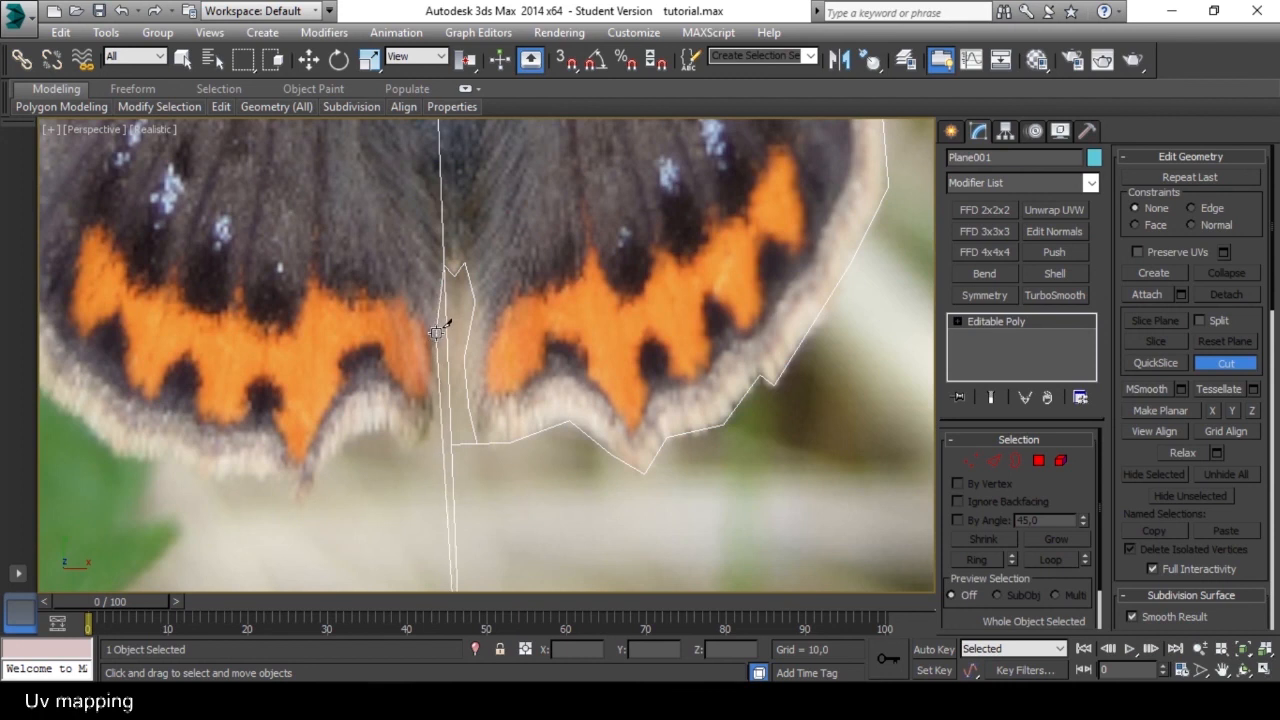
Cut down the gap's left side and along the left hindwing's scalloped lower edge.
{"action": "left_click", "coordinate": [418, 459]}
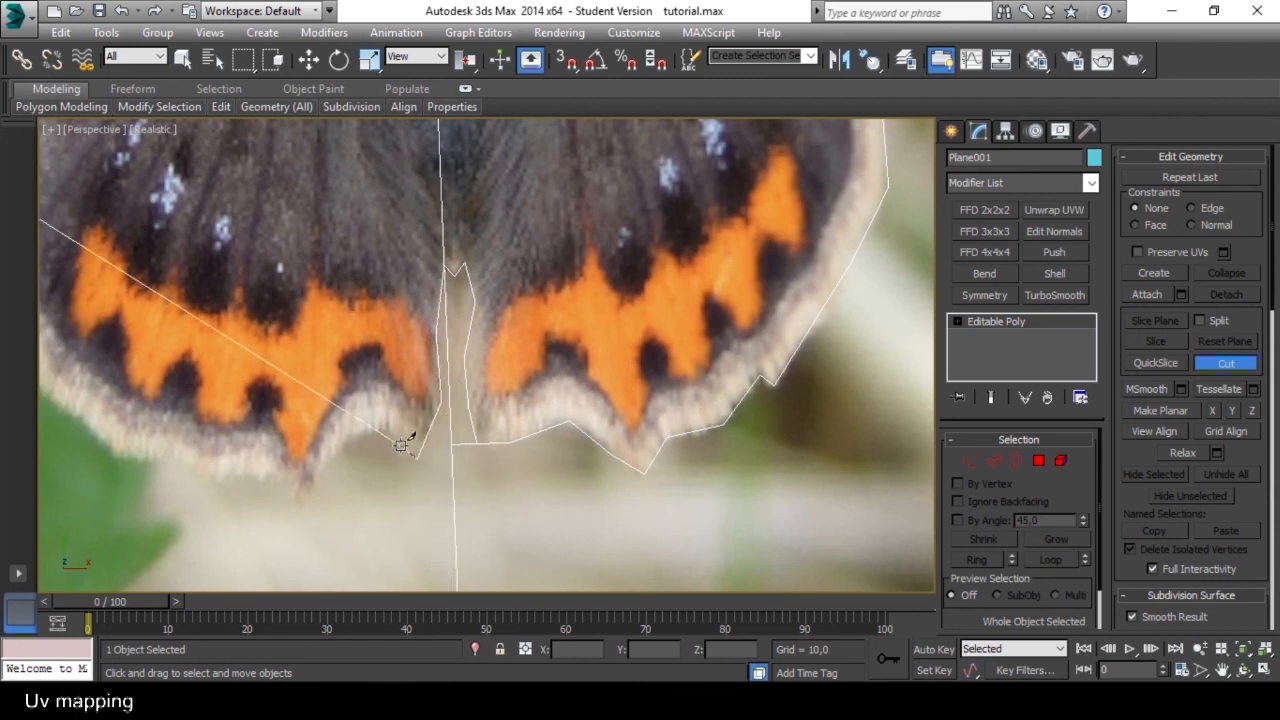
{"action": "left_click", "coordinate": [383, 431]}
{"action": "left_click", "coordinate": [335, 443]}
{"action": "left_click", "coordinate": [301, 502]}
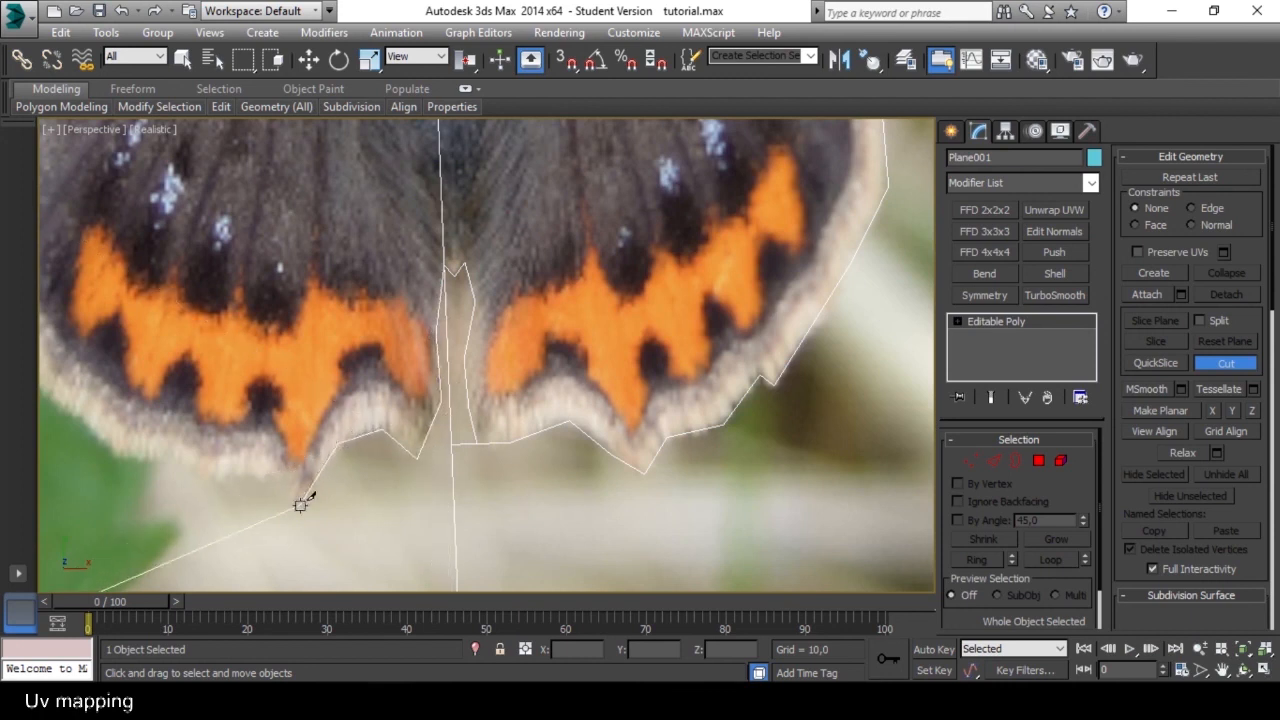
{"action": "scroll", "coordinate": [355, 465], "scroll_direction": "down", "scroll_amount": 5}
{"action": "middle_click_drag", "start_coordinate": [360, 449], "coordinate": [553, 358]}
{"action": "scroll", "coordinate": [553, 358], "scroll_direction": "up", "scroll_amount": 4}
{"action": "scroll", "coordinate": [496, 427], "scroll_direction": "up", "scroll_amount": 2}
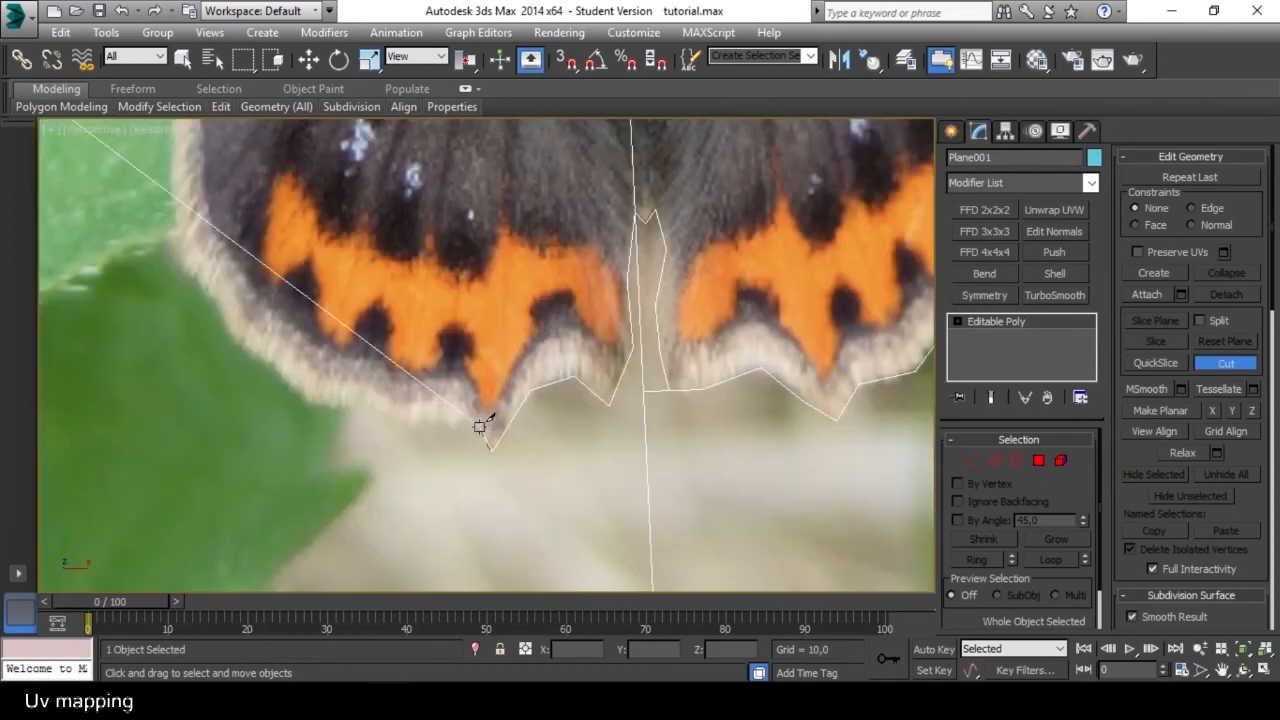
{"action": "left_click", "coordinate": [407, 421]}
{"action": "left_click", "coordinate": [358, 404]}
{"action": "left_click", "coordinate": [301, 402]}
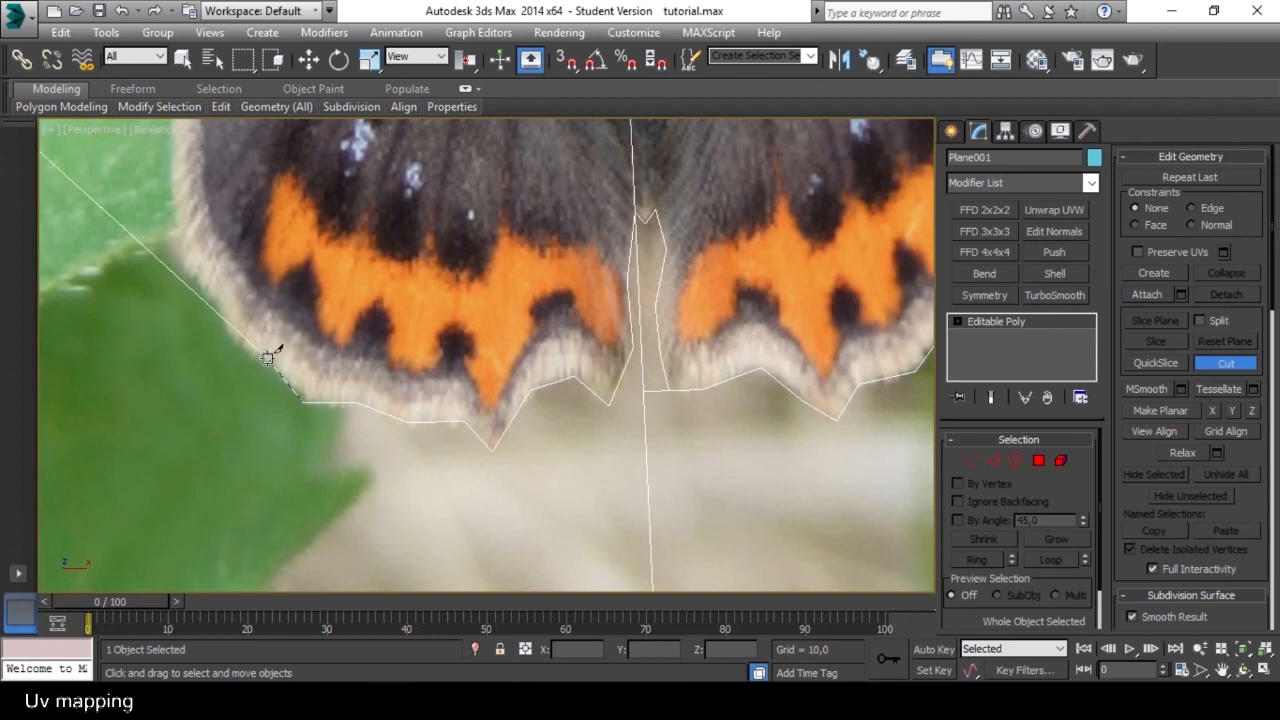
Cut up the outer side of the left hindwing to the notch where it meets the left forewing.
{"action": "scroll", "coordinate": [232, 337], "scroll_direction": "down", "scroll_amount": 4}
{"action": "scroll", "coordinate": [500, 370], "scroll_direction": "up", "scroll_amount": 4}
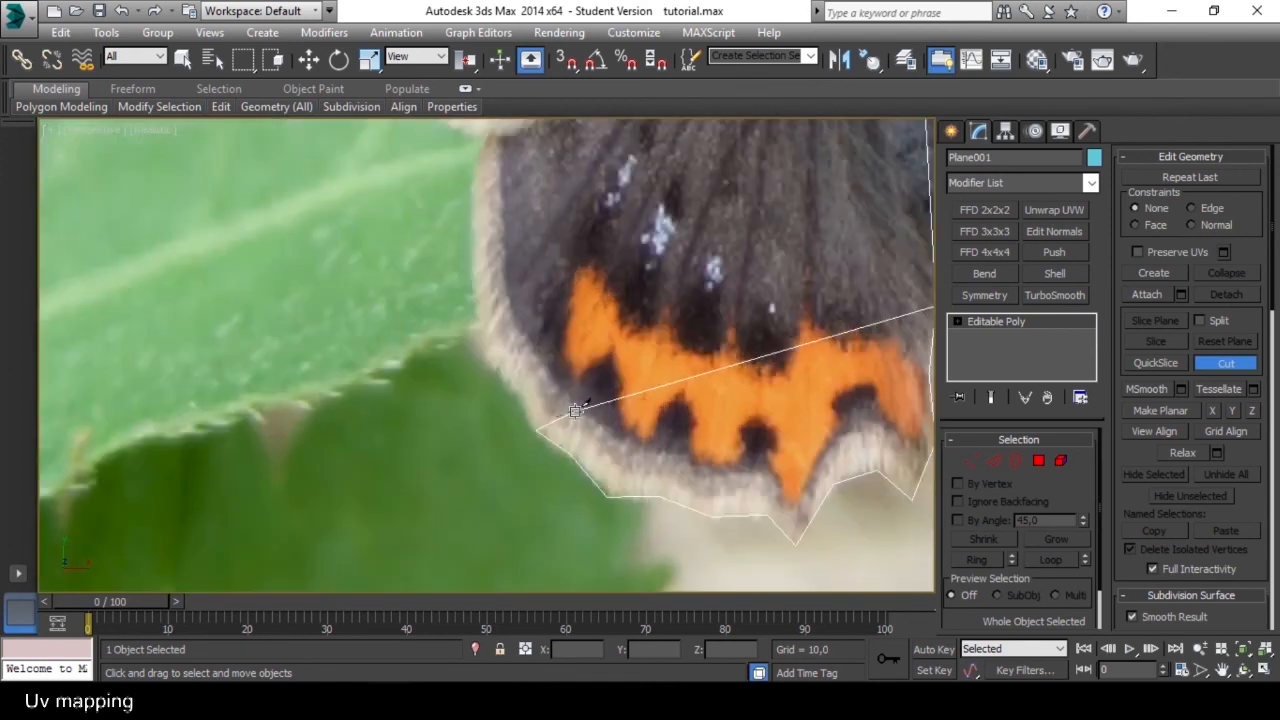
{"action": "mouse_move", "coordinate": [452, 106]}
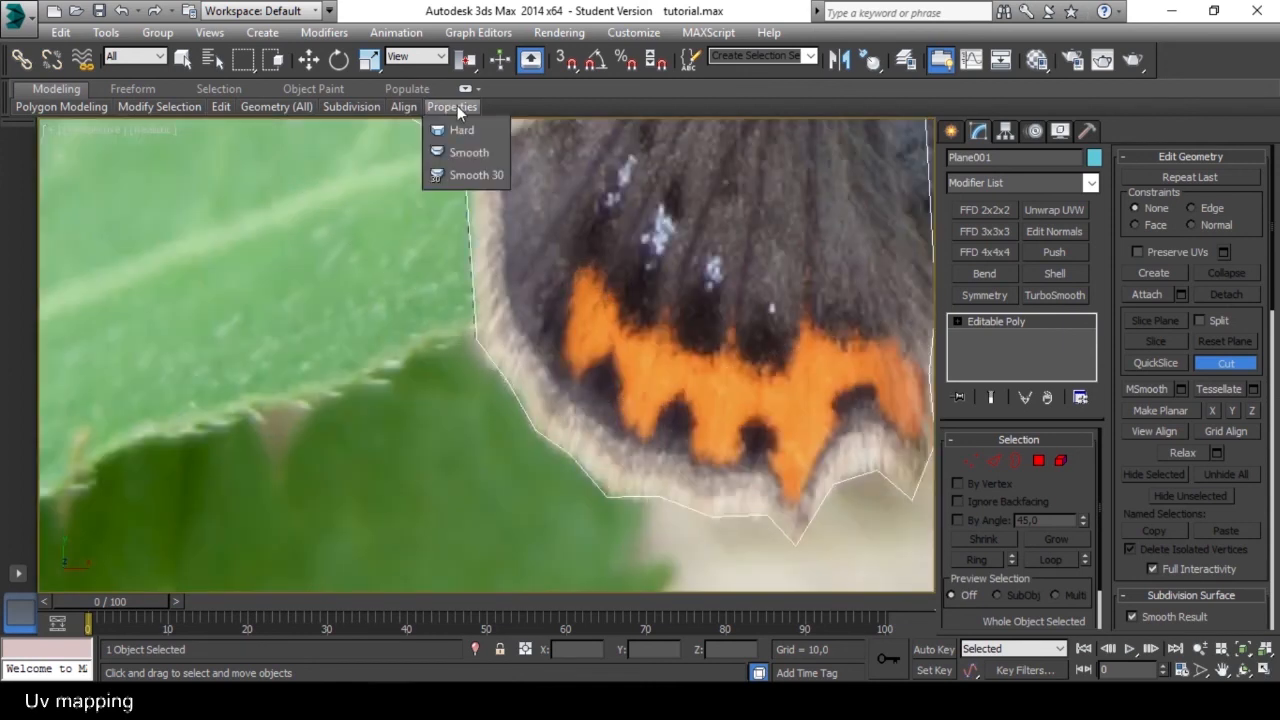
{"action": "middle_click_drag", "start_coordinate": [434, 246], "coordinate": [443, 458]}
{"action": "scroll", "coordinate": [443, 458], "scroll_direction": "up", "scroll_amount": 2}
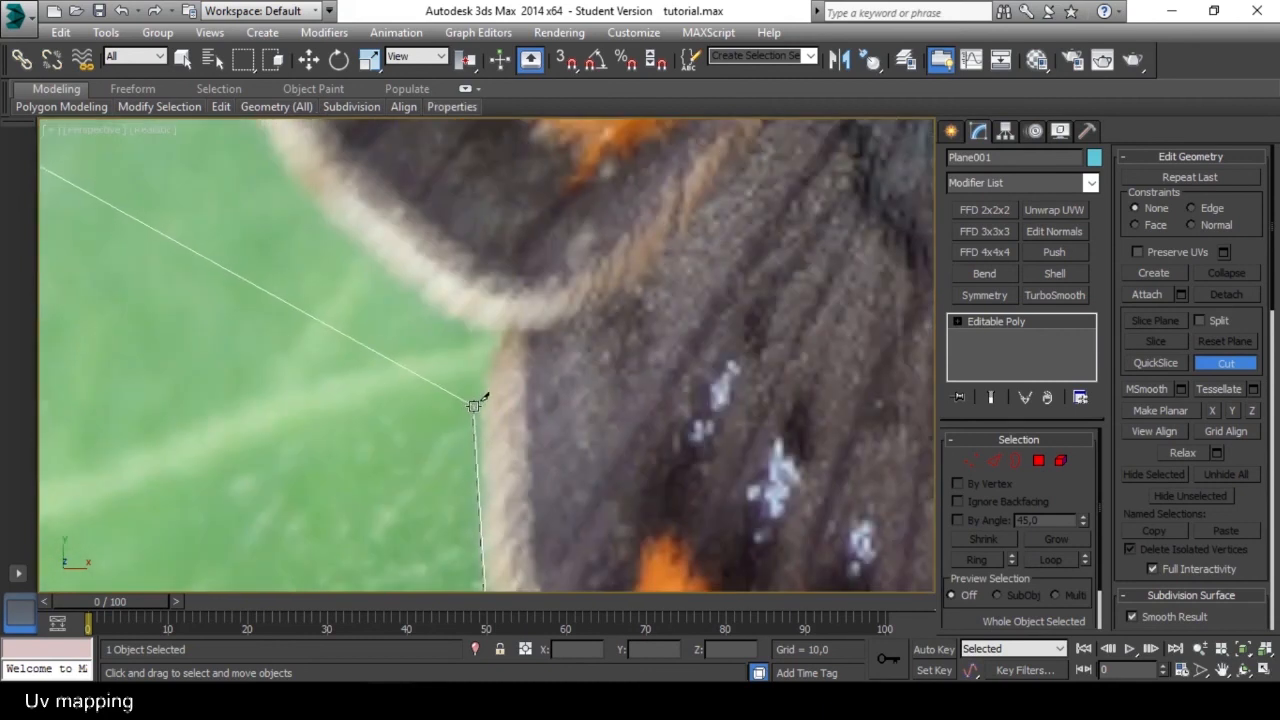
{"action": "scroll", "coordinate": [471, 323], "scroll_direction": "down", "scroll_amount": 2}
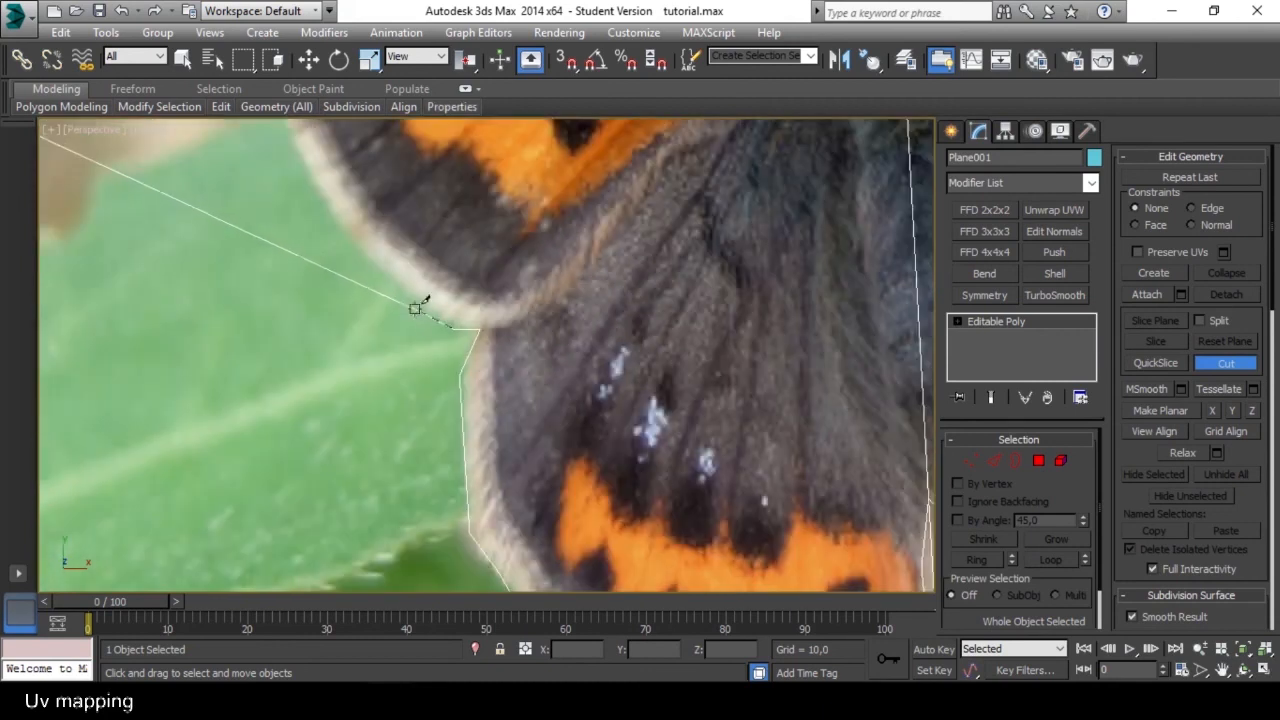
Trace the cut up the outer edge of the left forewing to its upper corner.
{"action": "scroll", "coordinate": [350, 243], "scroll_direction": "down", "scroll_amount": 5}
{"action": "scroll", "coordinate": [560, 480], "scroll_direction": "up", "scroll_amount": 6}
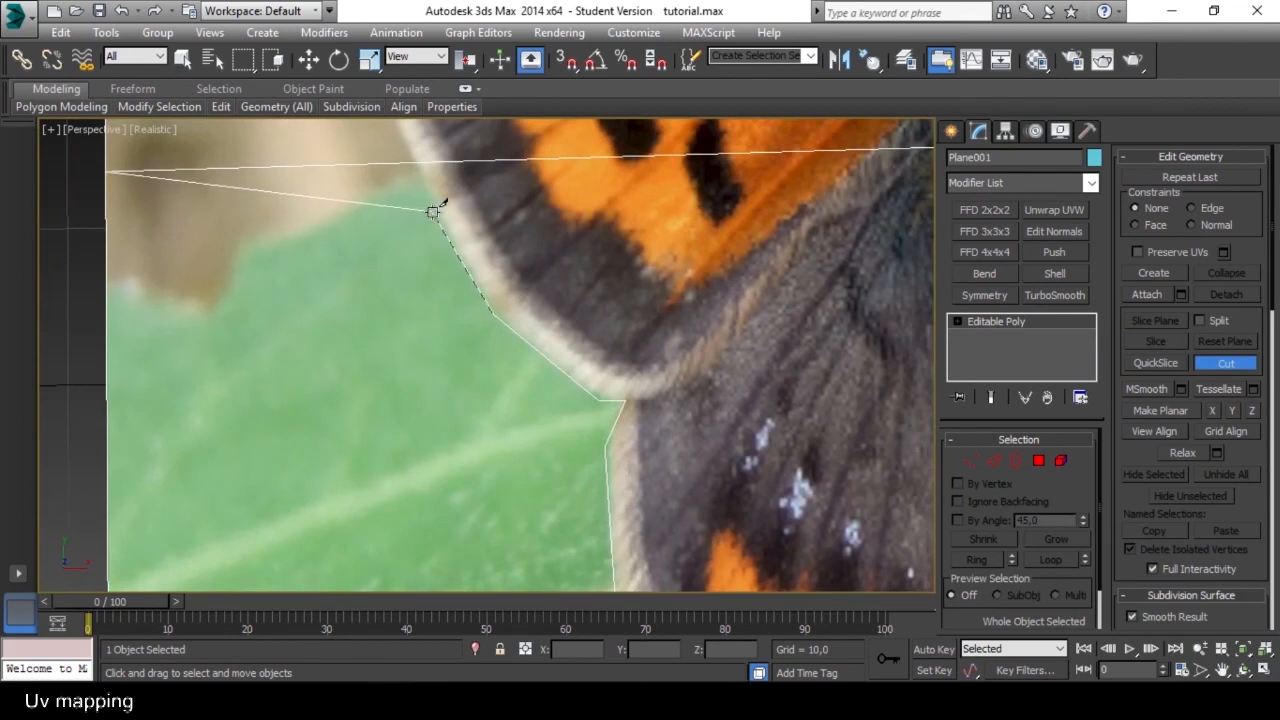
{"action": "scroll", "coordinate": [392, 172], "scroll_direction": "down", "scroll_amount": 5}
{"action": "scroll", "coordinate": [392, 172], "scroll_direction": "up", "scroll_amount": 6}
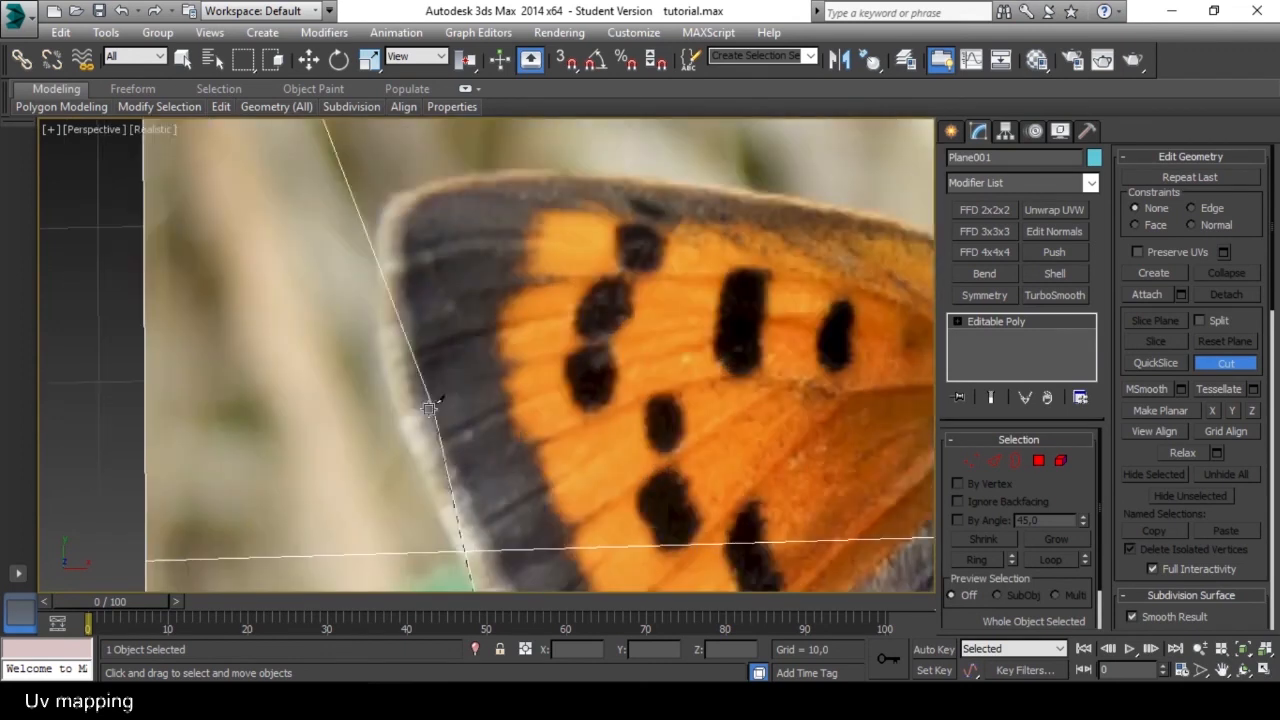
{"action": "left_click", "coordinate": [392, 404]}
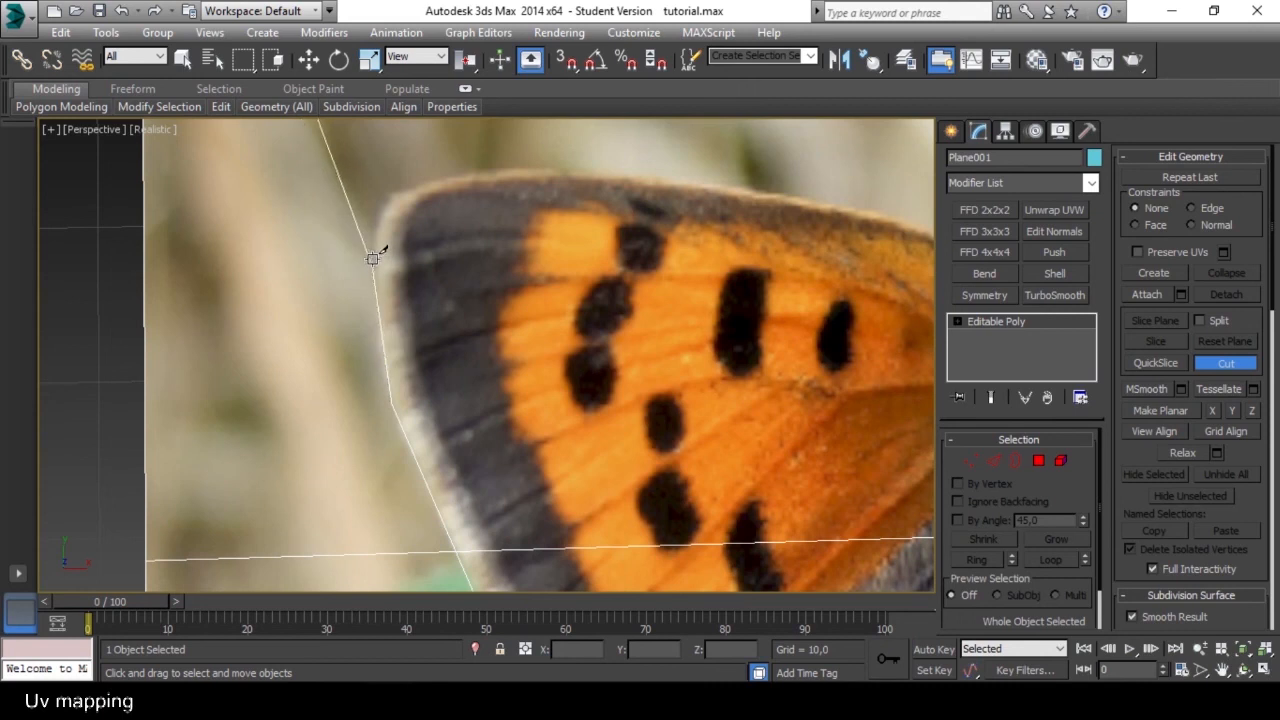
{"action": "left_click", "coordinate": [387, 198]}
Continue the outline cut along the upper edge of the left forewing towards the head.
{"action": "scroll", "coordinate": [387, 198], "scroll_direction": "down", "scroll_amount": 5}
{"action": "scroll", "coordinate": [371, 460], "scroll_direction": "up", "scroll_amount": 4}
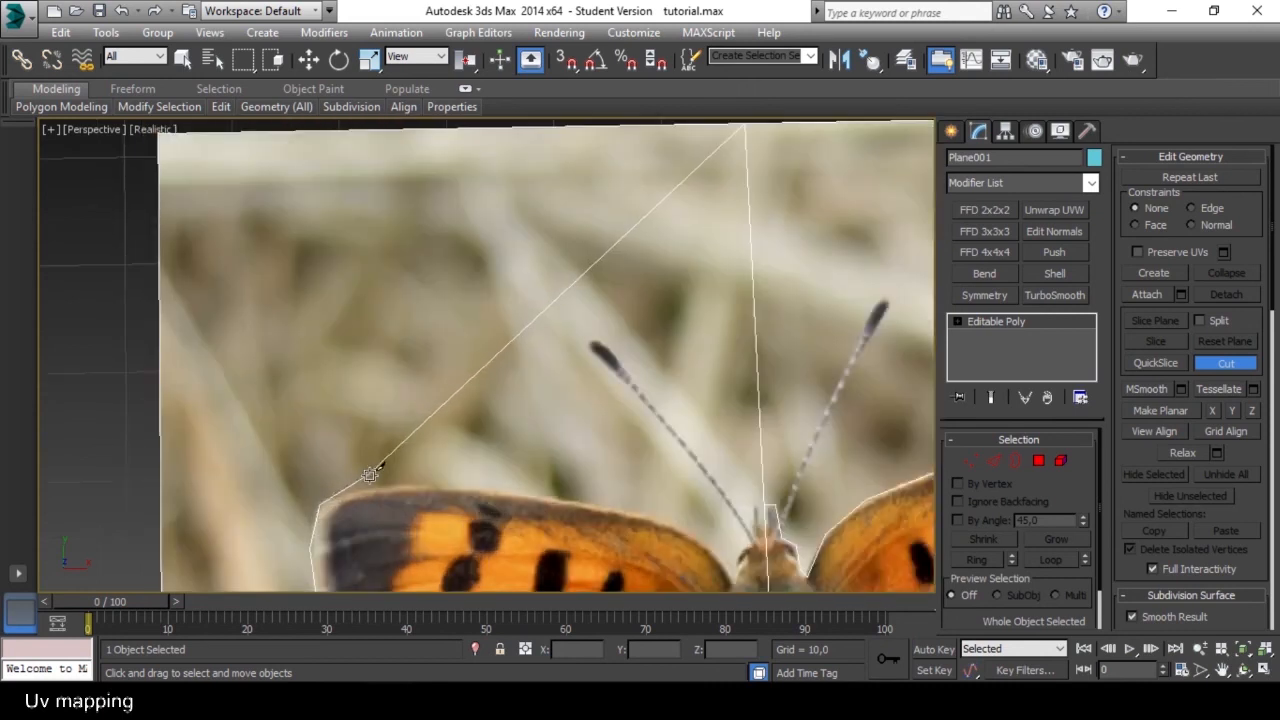
{"action": "left_click", "coordinate": [370, 484]}
{"action": "left_click", "coordinate": [462, 485]}
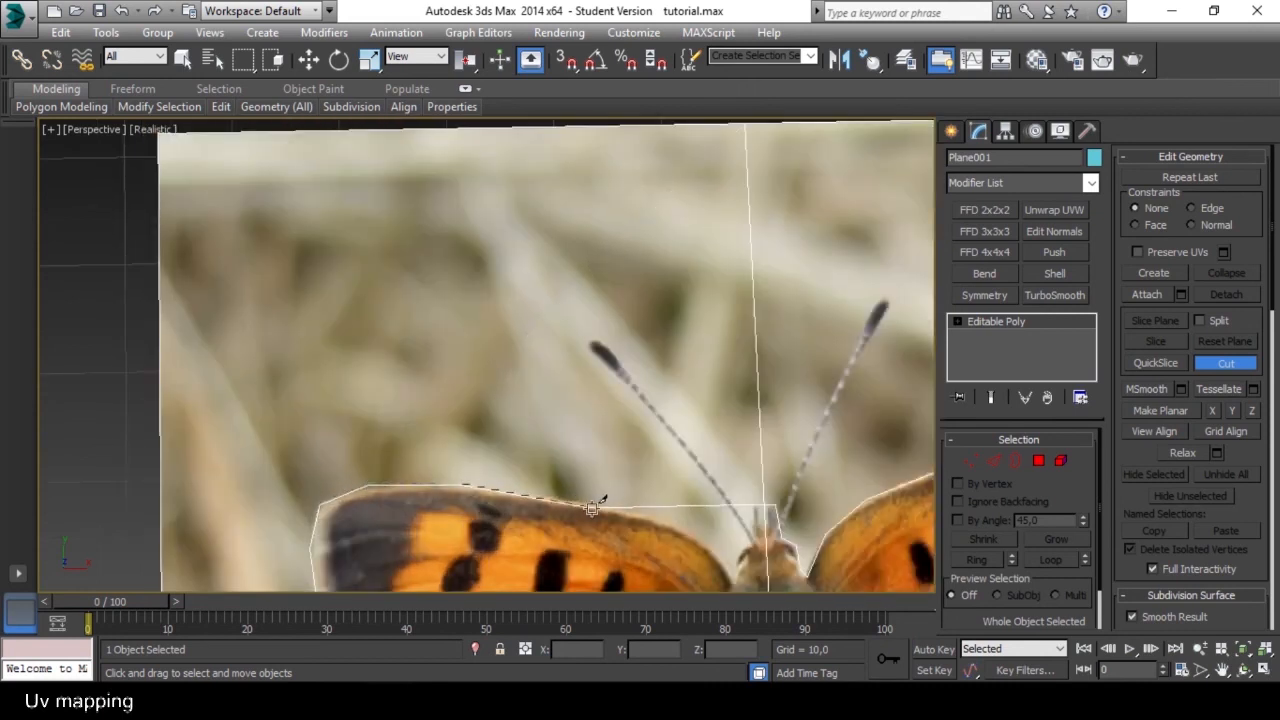
{"action": "scroll", "coordinate": [687, 517], "scroll_direction": "up", "scroll_amount": 3}
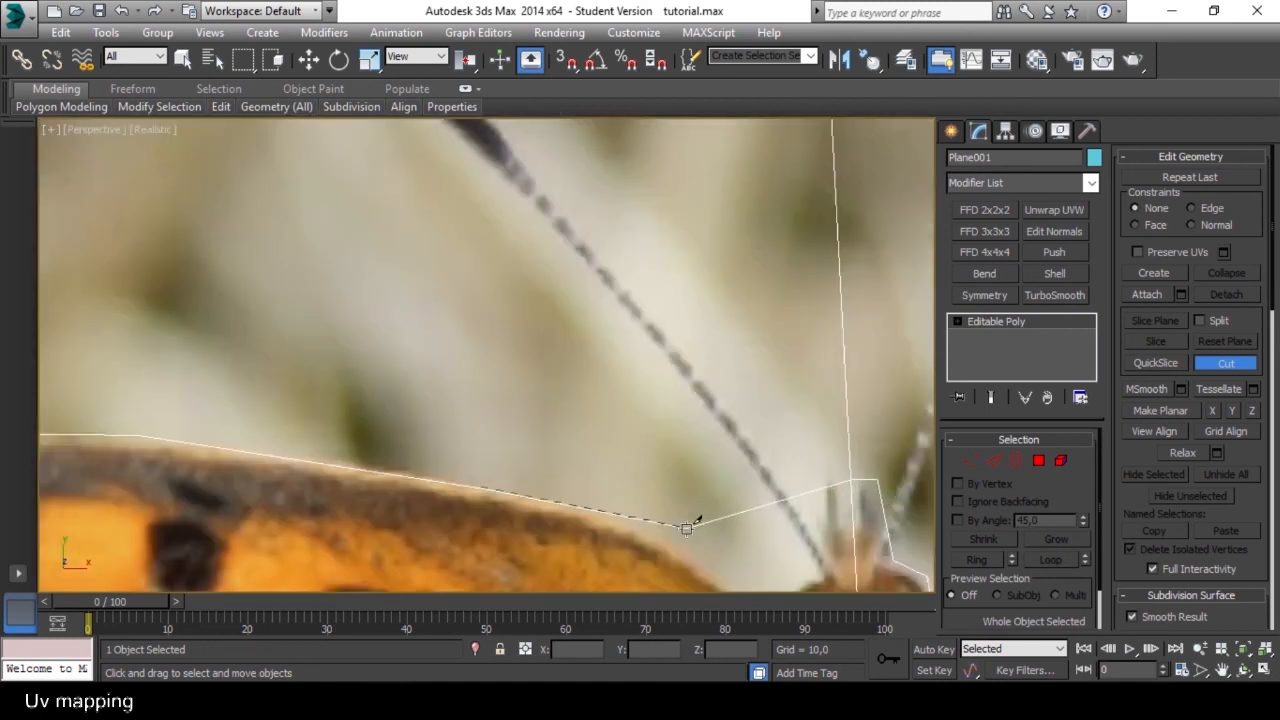
{"action": "scroll", "coordinate": [640, 518], "scroll_direction": "down", "scroll_amount": 4}
Cut around the left side of the head, close the outline on the centre line and leave the Cut tool.
{"action": "scroll", "coordinate": [489, 468], "scroll_direction": "up", "scroll_amount": 4}
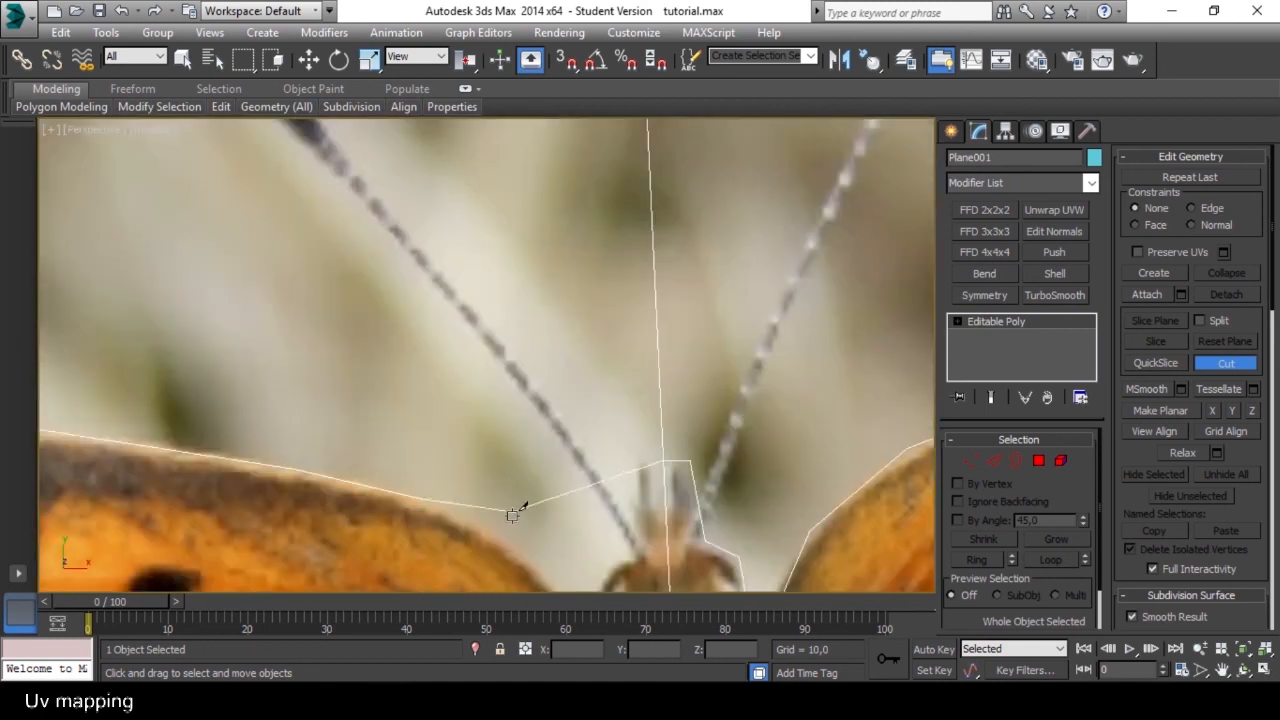
{"action": "scroll", "coordinate": [528, 541], "scroll_direction": "down", "scroll_amount": 3}
{"action": "scroll", "coordinate": [486, 443], "scroll_direction": "up", "scroll_amount": 1}
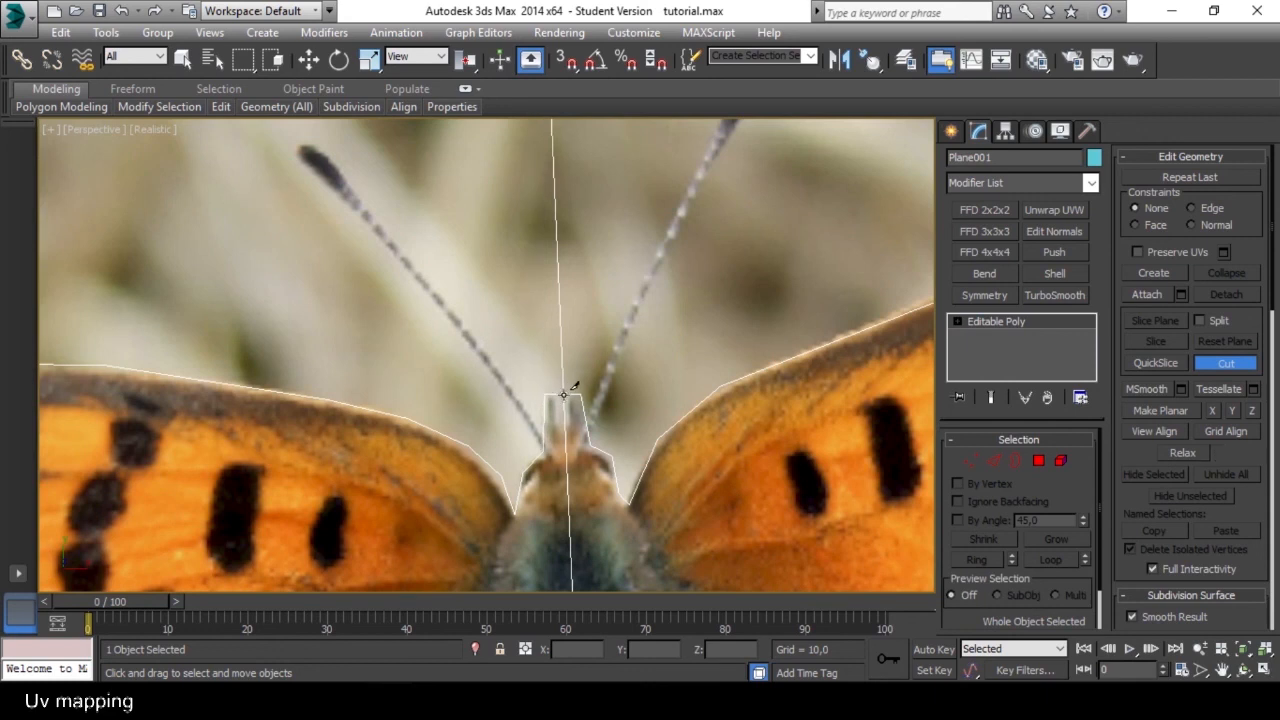
{"action": "scroll", "coordinate": [489, 391], "scroll_direction": "down", "scroll_amount": 8}
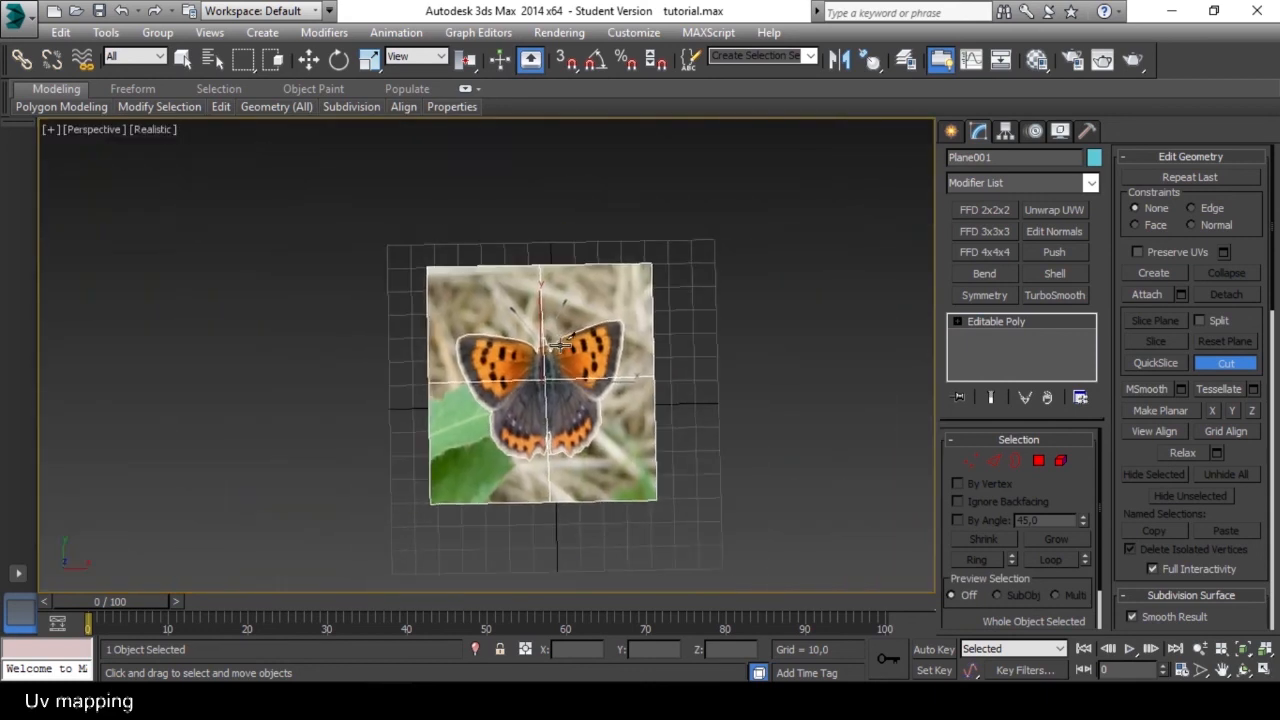
{"action": "scroll", "coordinate": [481, 445], "scroll_direction": "up", "scroll_amount": 4}
{"action": "left_click", "coordinate": [1256, 363]}
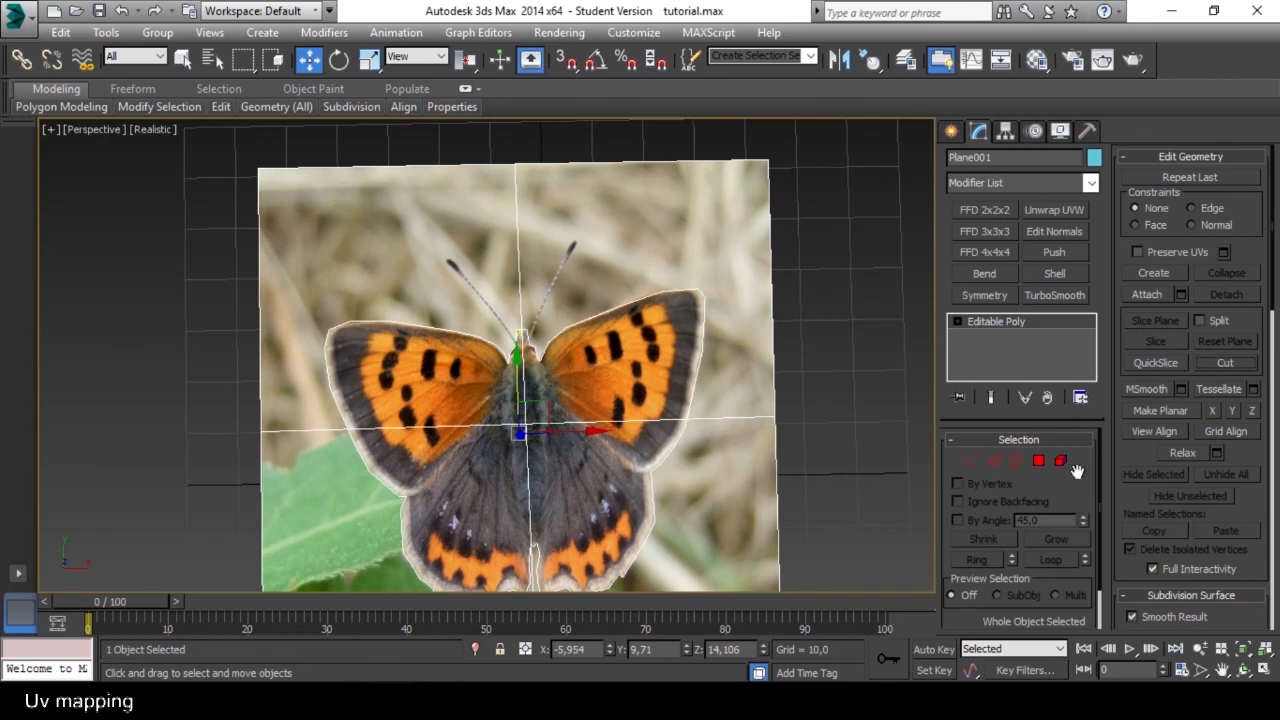
Delete the four background polygons around the butterfly outline.
{"action": "left_click", "coordinate": [1039, 460]}
{"action": "key", "text": "ctrl+a"}
{"action": "left_click", "coordinate": [735, 479]}
{"action": "middle_click_drag", "start_coordinate": [735, 479], "coordinate": [731, 366]}
{"action": "key", "text": "Delete"}
{"action": "left_click", "coordinate": [740, 219]}
{"action": "key", "text": "Delete"}
{"action": "left_click", "coordinate": [343, 428]}
{"action": "key", "text": "Delete"}
{"action": "left_click", "coordinate": [421, 263]}
{"action": "key", "text": "Delete"}
{"action": "scroll", "coordinate": [581, 372], "scroll_direction": "up", "scroll_amount": 4}
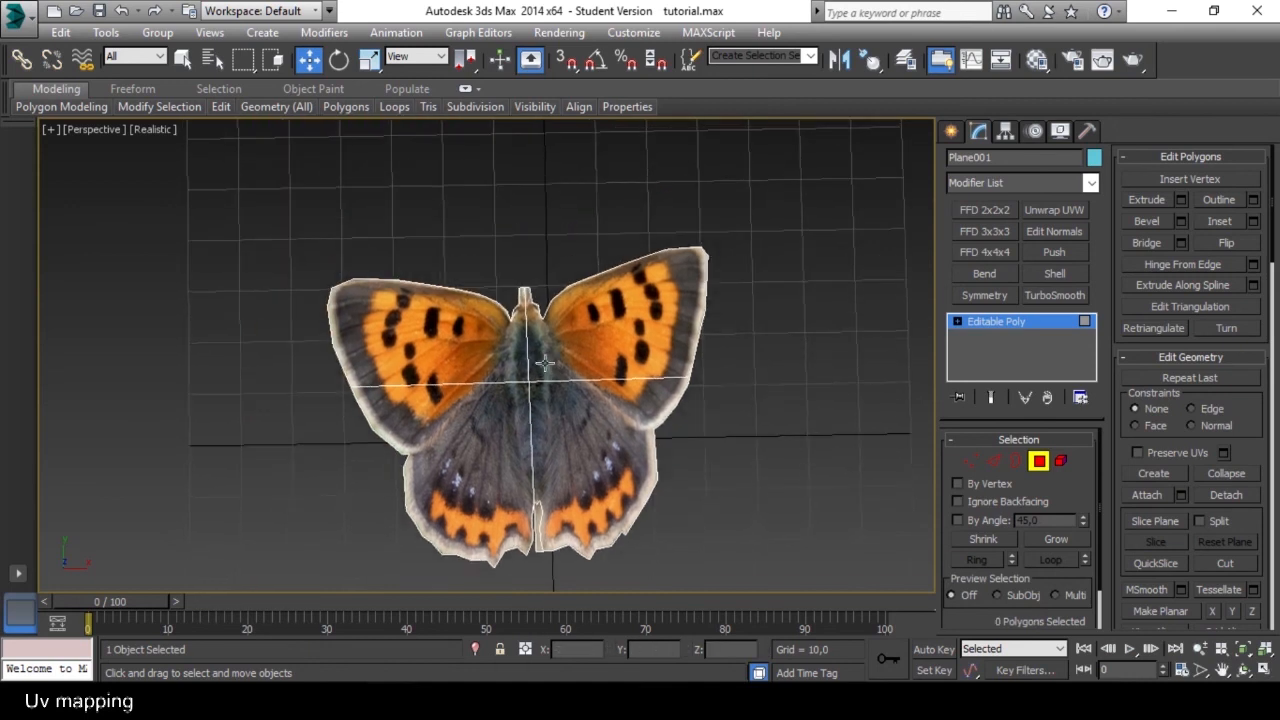
Delete the leftover background polygon in the gap between the two hindwings and leave polygon editing.
{"action": "left_click", "coordinate": [973, 461]}
{"action": "middle_click_drag", "start_coordinate": [692, 327], "coordinate": [711, 280]}
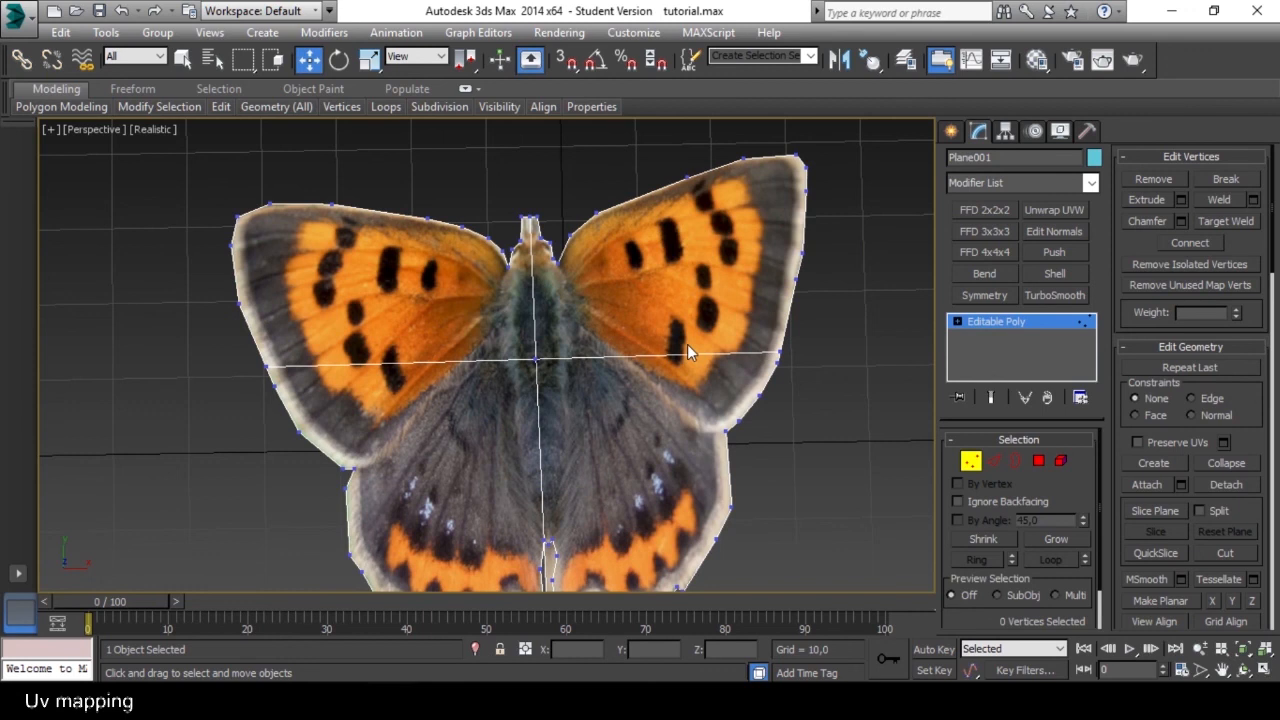
{"action": "middle_click_drag", "start_coordinate": [671, 359], "coordinate": [656, 320]}
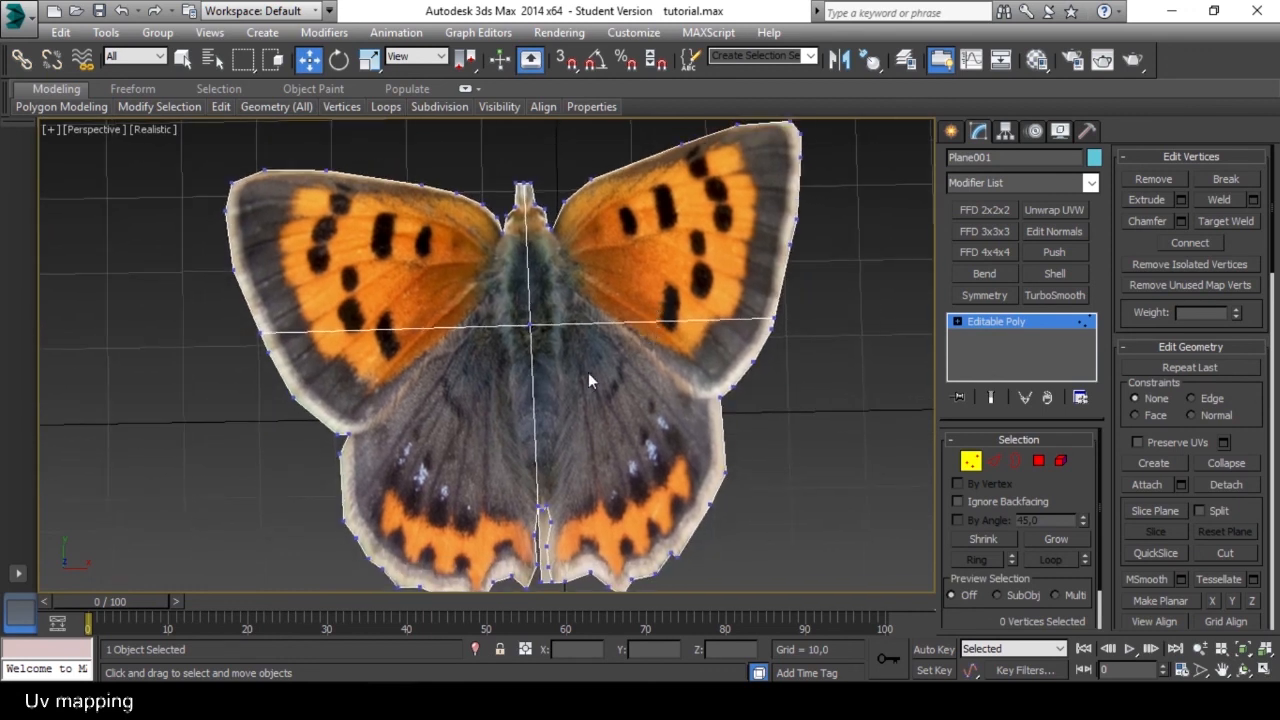
{"action": "scroll", "coordinate": [588, 372], "scroll_direction": "up", "scroll_amount": 6}
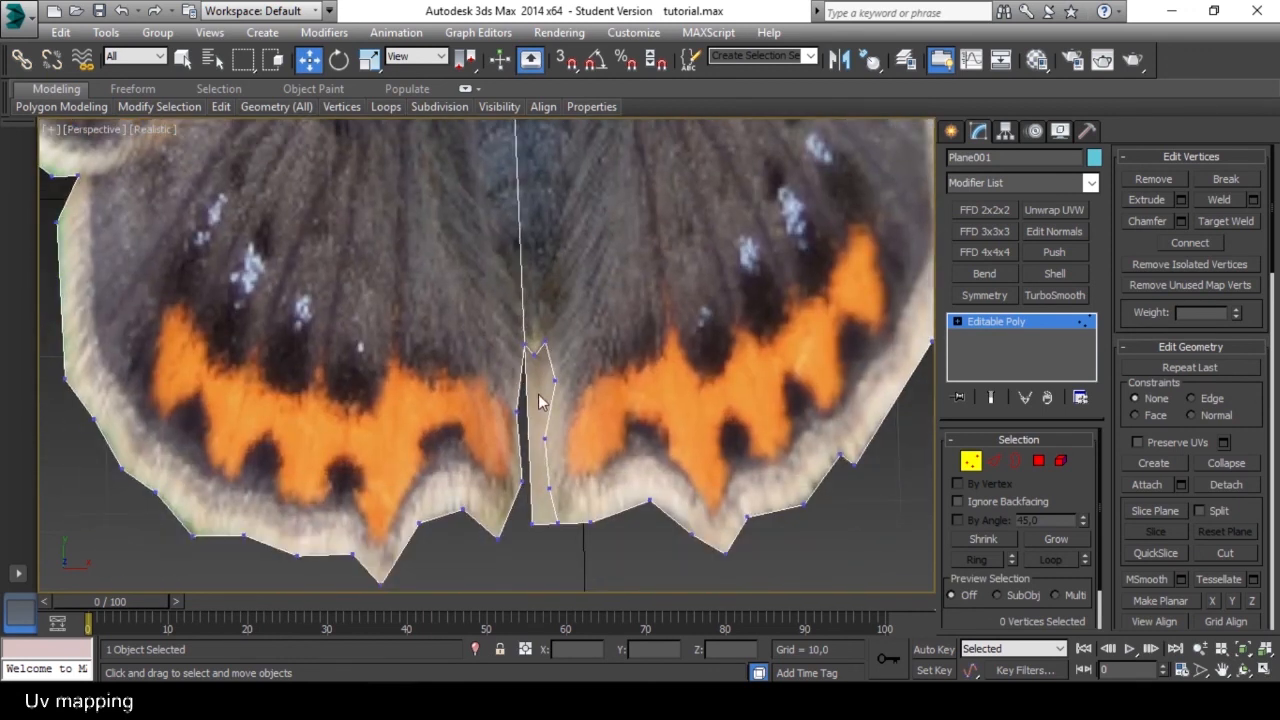
{"action": "left_click", "coordinate": [1034, 461]}
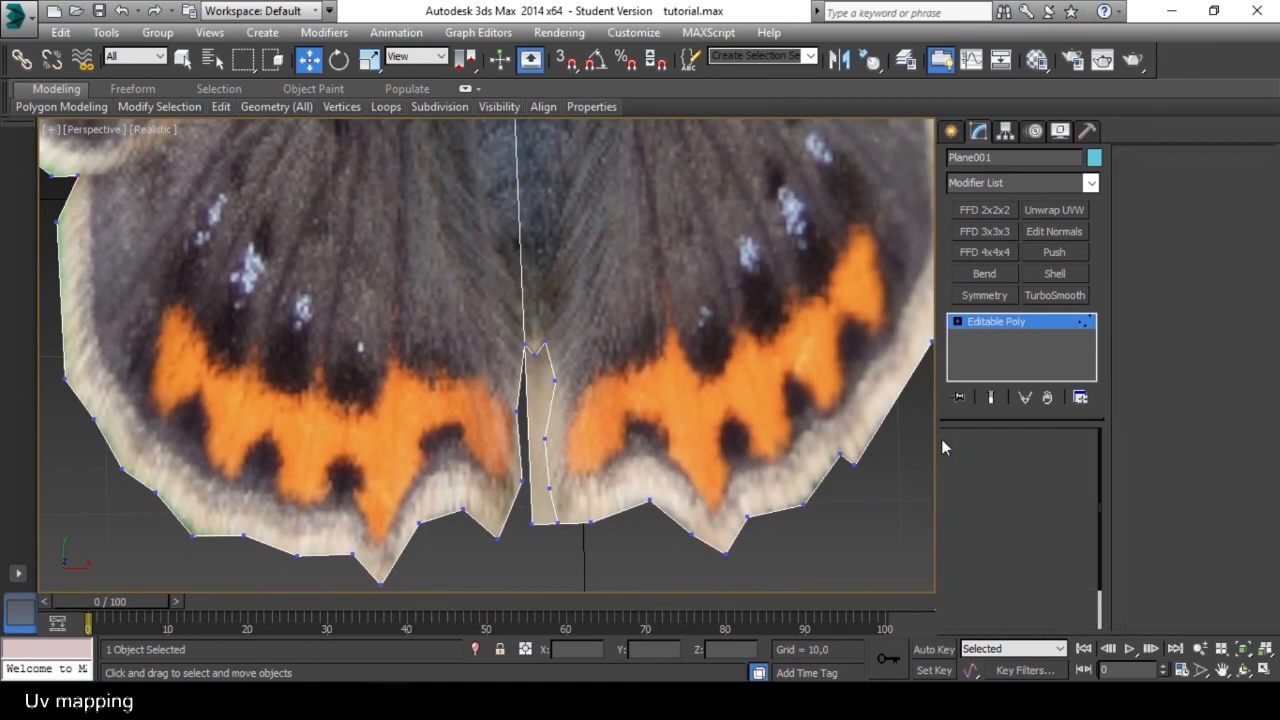
{"action": "left_click", "coordinate": [530, 374]}
{"action": "key", "text": "Delete"}
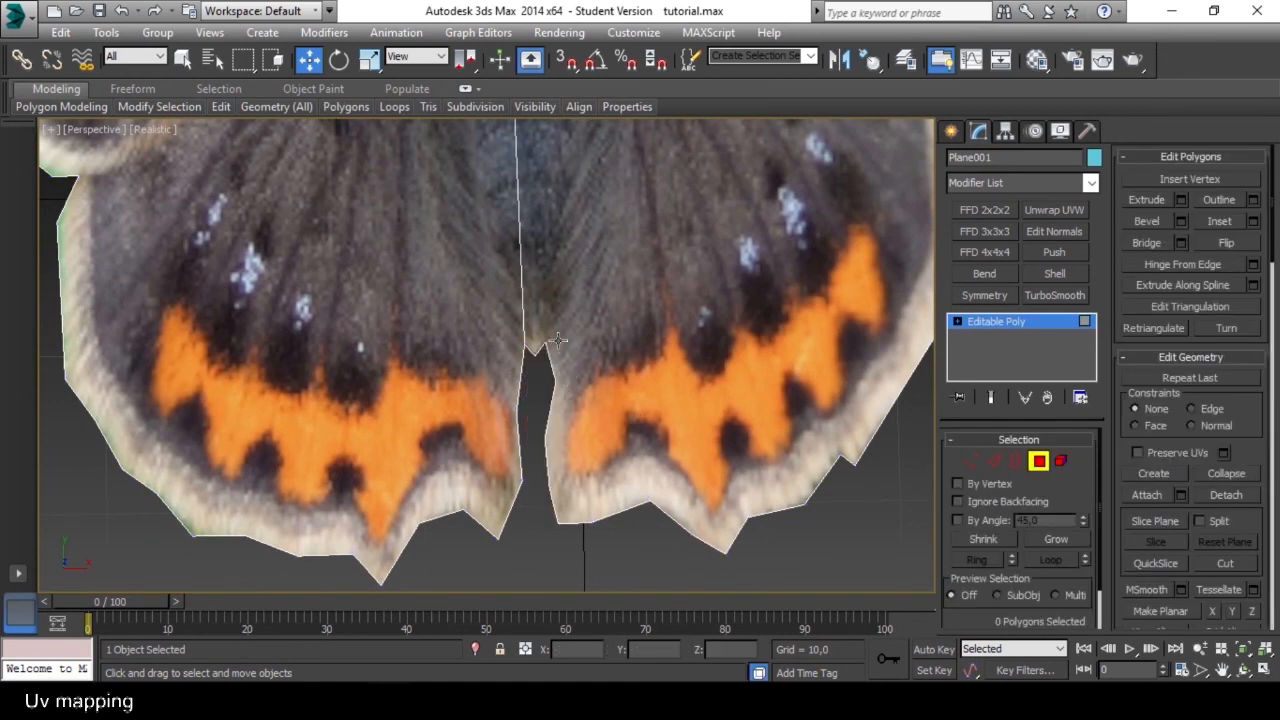
{"action": "scroll", "coordinate": [558, 341], "scroll_direction": "down", "scroll_amount": 10}
{"action": "middle_click_drag", "start_coordinate": [510, 352], "coordinate": [548, 323], "text": "alt"}
{"action": "scroll", "coordinate": [548, 322], "scroll_direction": "up", "scroll_amount": 4}
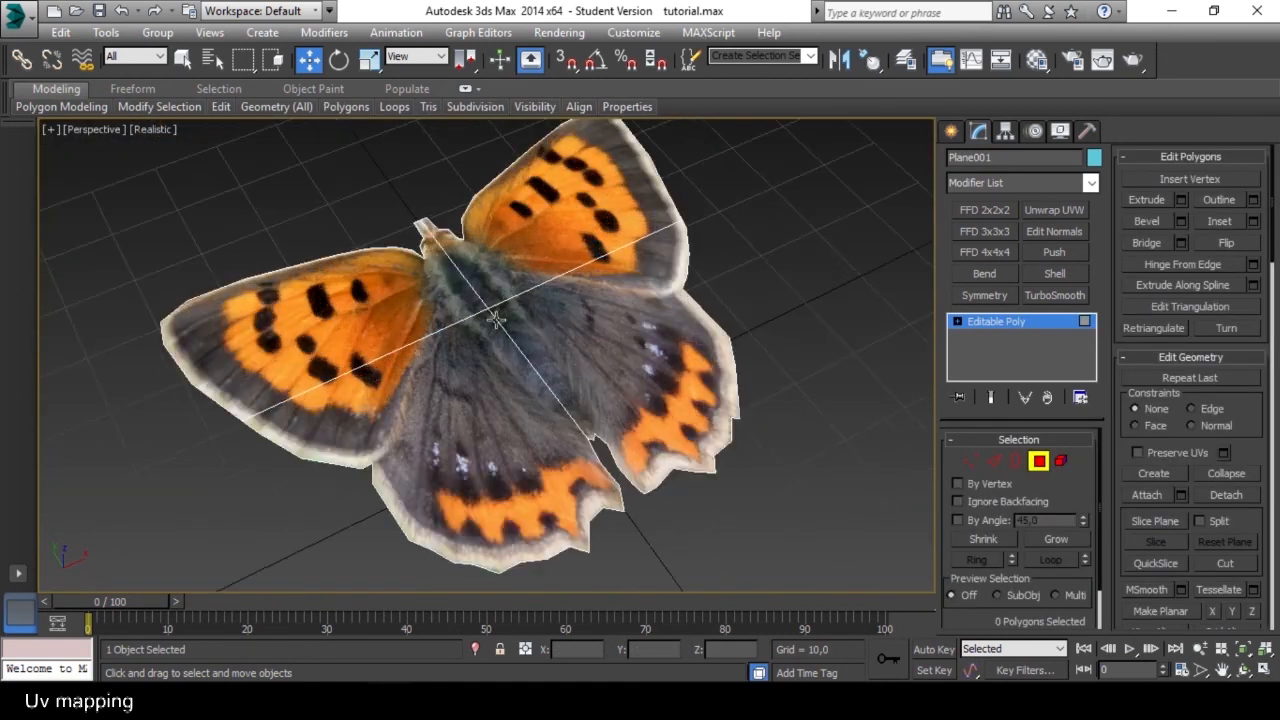
{"action": "left_click", "coordinate": [1039, 461]}
Apply an FFD 3x3x3 modifier to the butterfly and enter its Control Points level.
{"action": "mouse_move", "coordinate": [621, 332]}
{"action": "middle_mouse_down", "text": "alt"}
{"action": "mouse_move", "coordinate": [576, 327]}
{"action": "mouse_move", "coordinate": [604, 315]}
{"action": "middle_mouse_up", "text": "alt"}
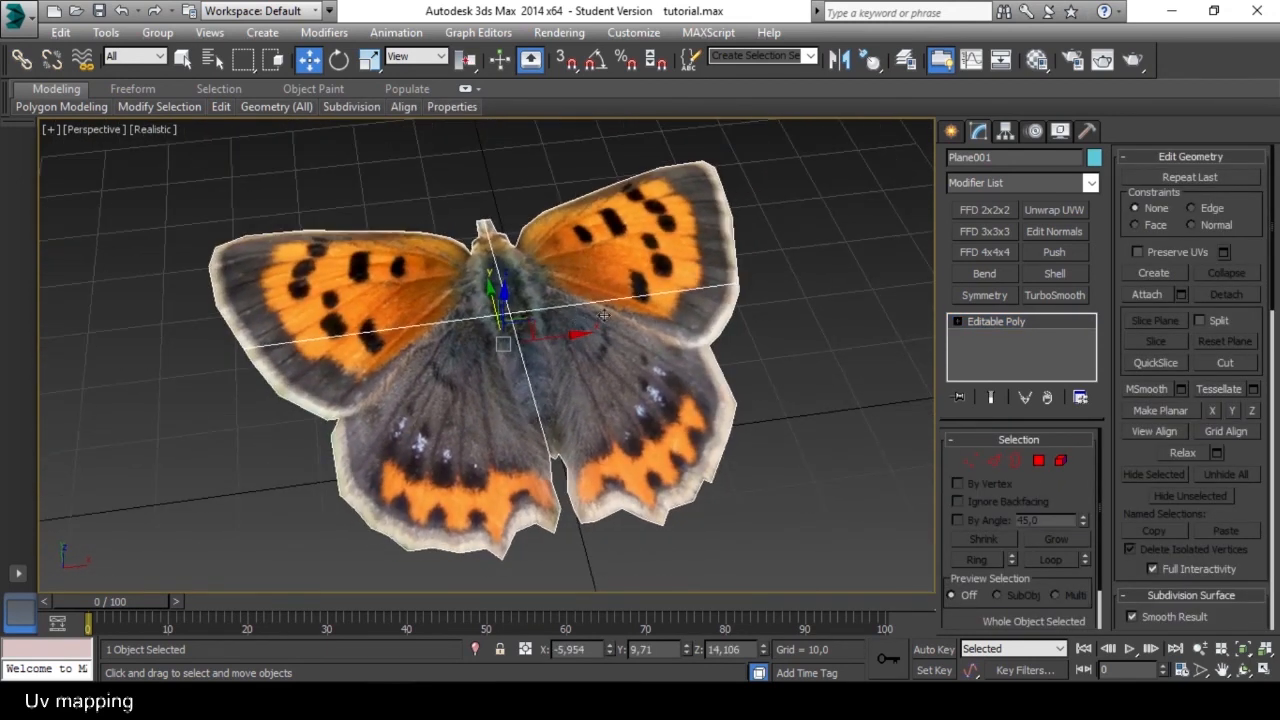
{"action": "left_click", "coordinate": [977, 232]}
{"action": "middle_click_drag", "start_coordinate": [742, 323], "coordinate": [822, 260], "text": "alt"}
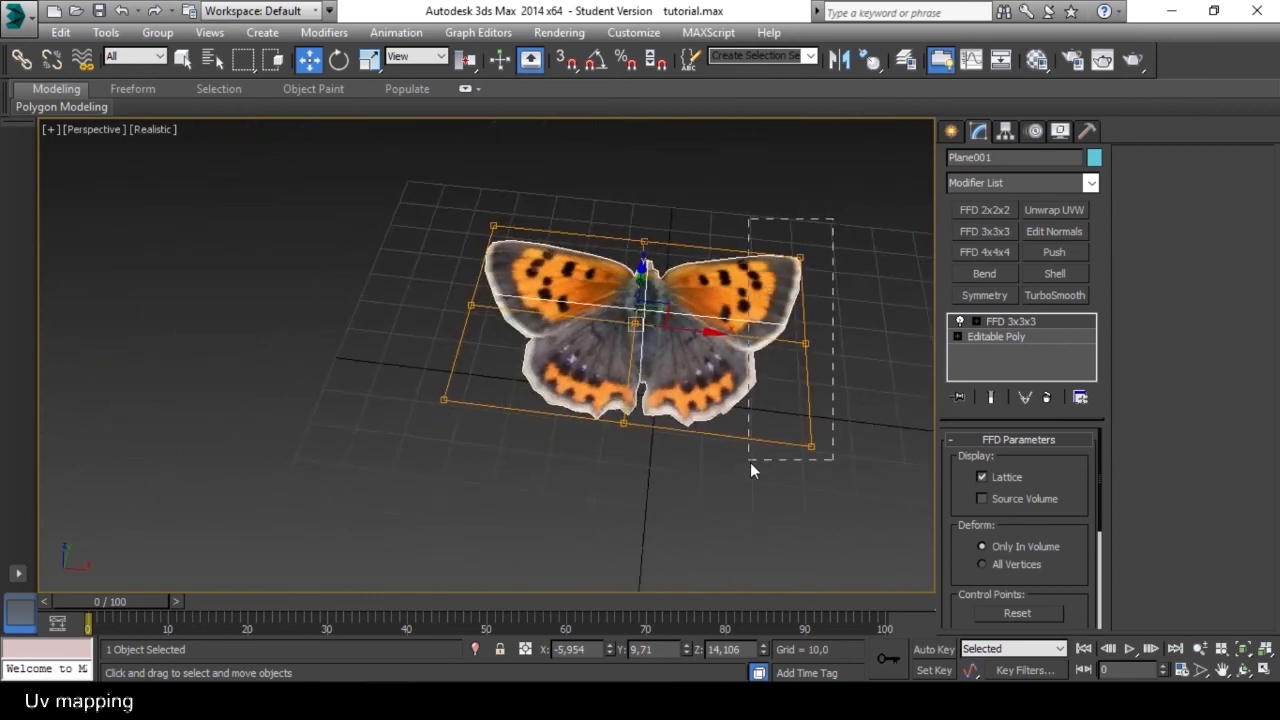
{"action": "left_click", "coordinate": [976, 322]}
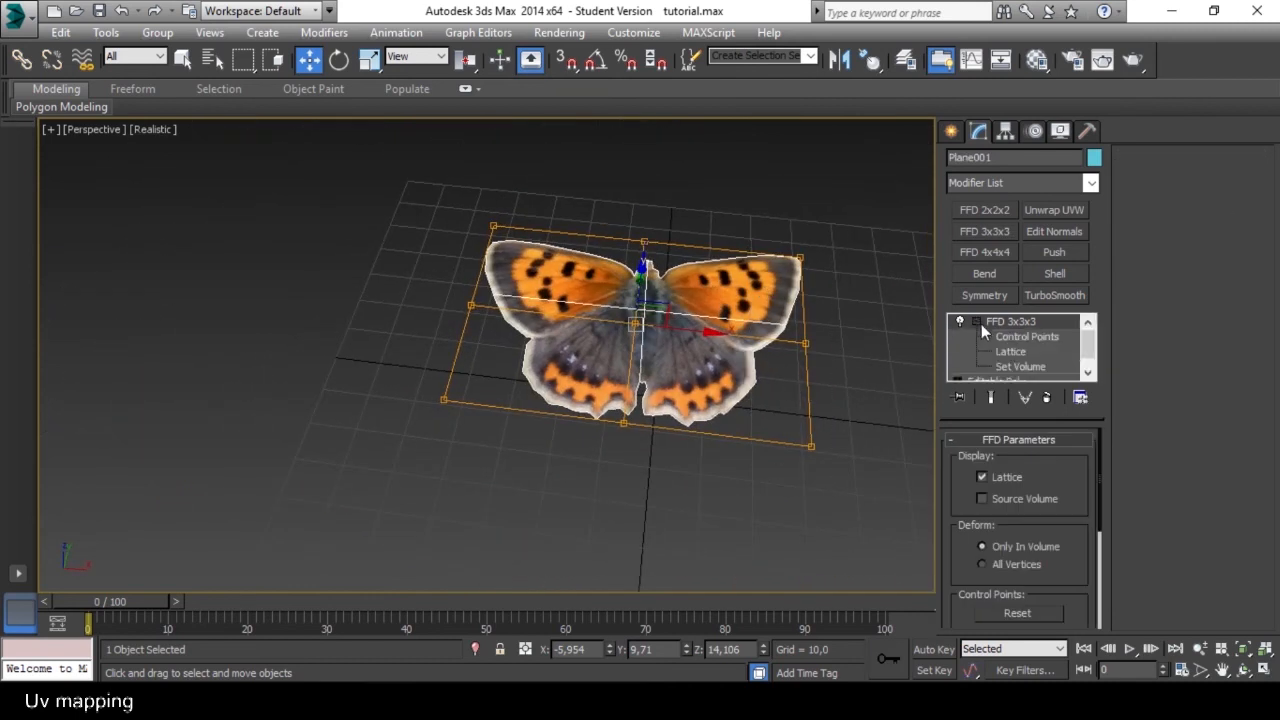
{"action": "left_click", "coordinate": [1015, 337]}
Raise the lattice control points beside the right wing to Z about 30 and lower the centre column along the body.
{"action": "left_click_drag", "start_coordinate": [851, 207], "coordinate": [786, 372]}
{"action": "left_click_drag", "start_coordinate": [820, 298], "coordinate": [726, 249]}
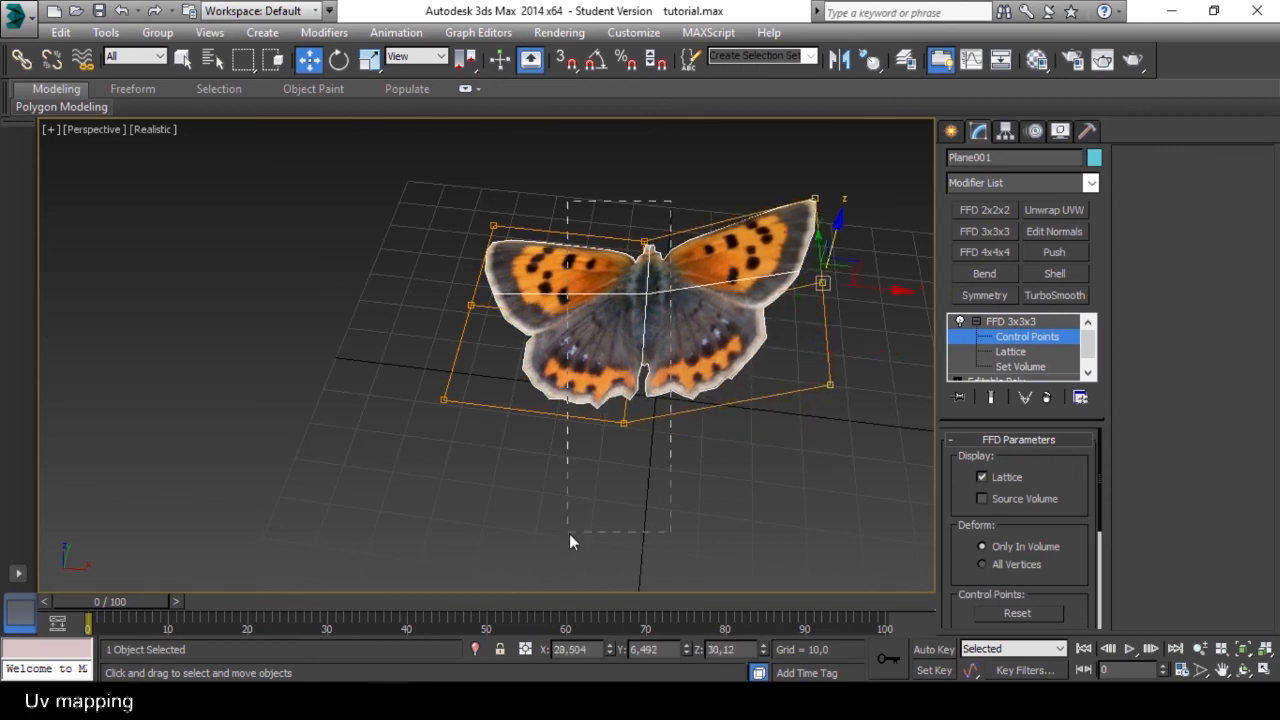
{"action": "left_click_drag", "start_coordinate": [612, 490], "coordinate": [612, 490]}
{"action": "middle_click_drag", "start_coordinate": [588, 398], "coordinate": [675, 310], "text": "alt"}
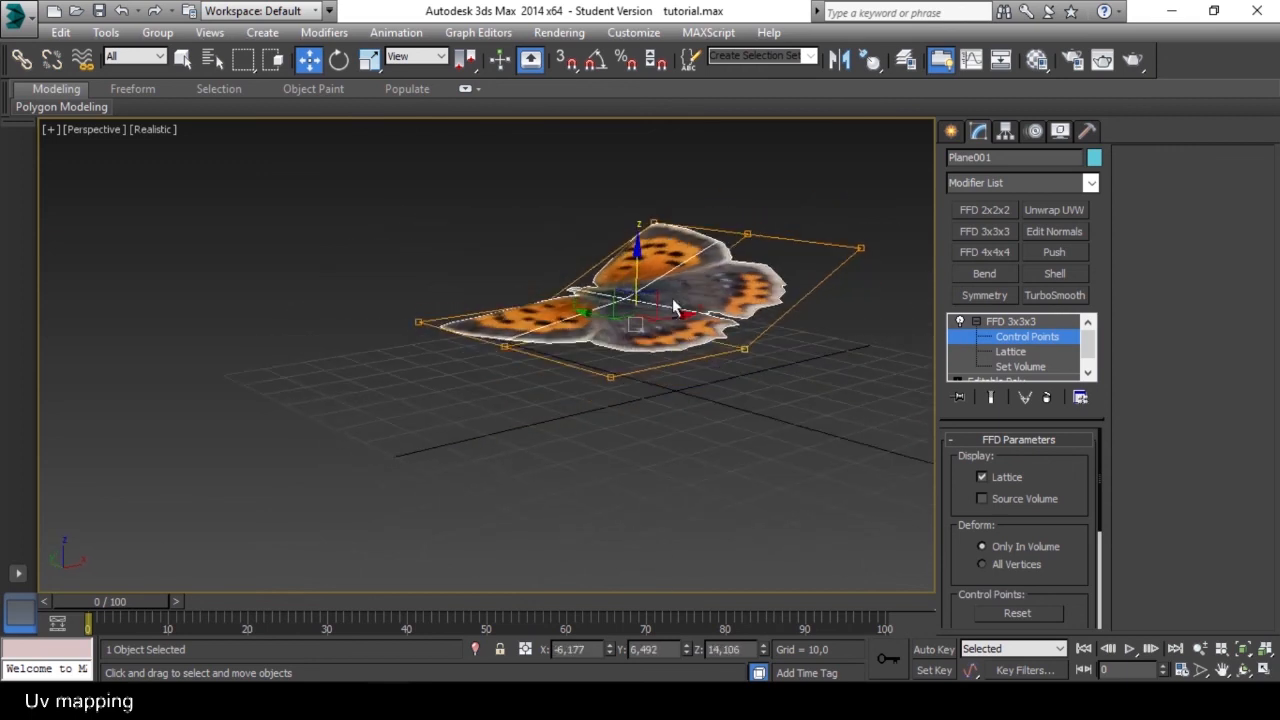
{"action": "left_click_drag", "start_coordinate": [632, 255], "coordinate": [522, 406]}
Raise the lattice control points beside the left wing to fold that wing upward.
{"action": "middle_click_drag", "start_coordinate": [523, 400], "coordinate": [418, 210], "text": "alt"}
{"action": "left_click_drag", "start_coordinate": [487, 491], "coordinate": [488, 492]}
{"action": "middle_click_drag", "start_coordinate": [410, 390], "coordinate": [511, 306], "text": "alt"}
{"action": "left_click_drag", "start_coordinate": [467, 276], "coordinate": [485, 165]}
{"action": "middle_click_drag", "start_coordinate": [515, 205], "coordinate": [417, 295], "text": "alt"}
Fold both wings further by raising the right control points to Z about 40.7 and the left ones to Z about 43.4.
{"action": "mouse_move", "coordinate": [678, 330]}
{"action": "middle_mouse_down"}
{"action": "mouse_move", "coordinate": [659, 339]}
{"action": "mouse_move", "coordinate": [590, 290]}
{"action": "mouse_move", "coordinate": [656, 332]}
{"action": "middle_mouse_up"}
{"action": "left_click_drag", "start_coordinate": [765, 434], "coordinate": [766, 434]}
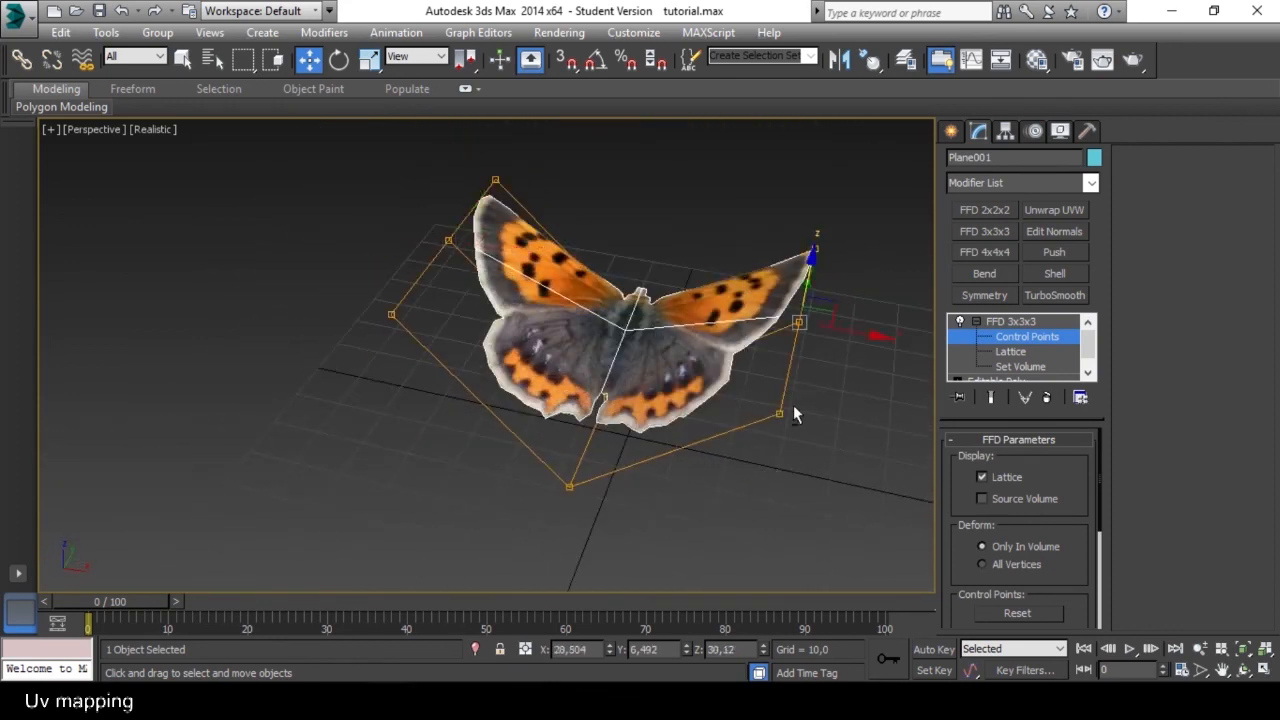
{"action": "middle_click_drag", "start_coordinate": [793, 405], "coordinate": [808, 254], "text": "alt"}
{"action": "left_click_drag", "start_coordinate": [810, 254], "coordinate": [815, 202]}
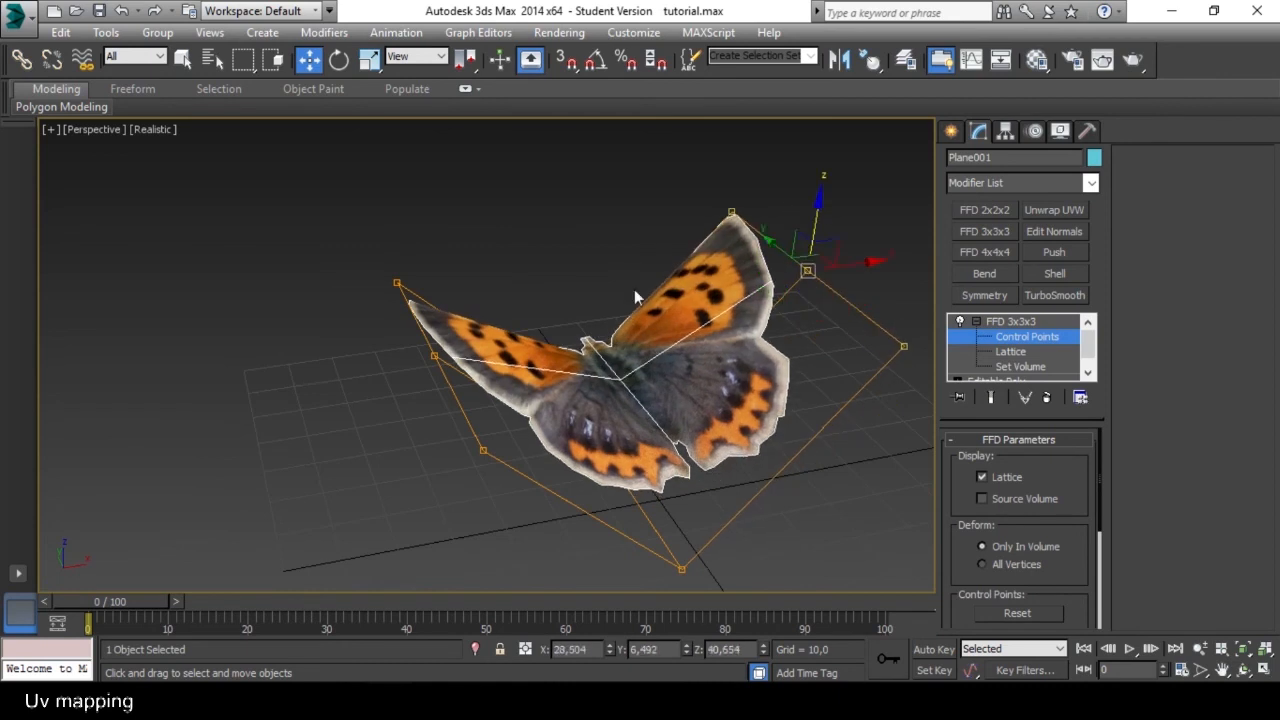
{"action": "left_click_drag", "start_coordinate": [488, 508], "coordinate": [488, 509]}
{"action": "left_click_drag", "start_coordinate": [431, 286], "coordinate": [451, 238]}
{"action": "middle_click_drag", "start_coordinate": [516, 304], "coordinate": [563, 314], "text": "alt"}
{"action": "scroll", "coordinate": [474, 313], "scroll_direction": "down", "scroll_amount": 5}
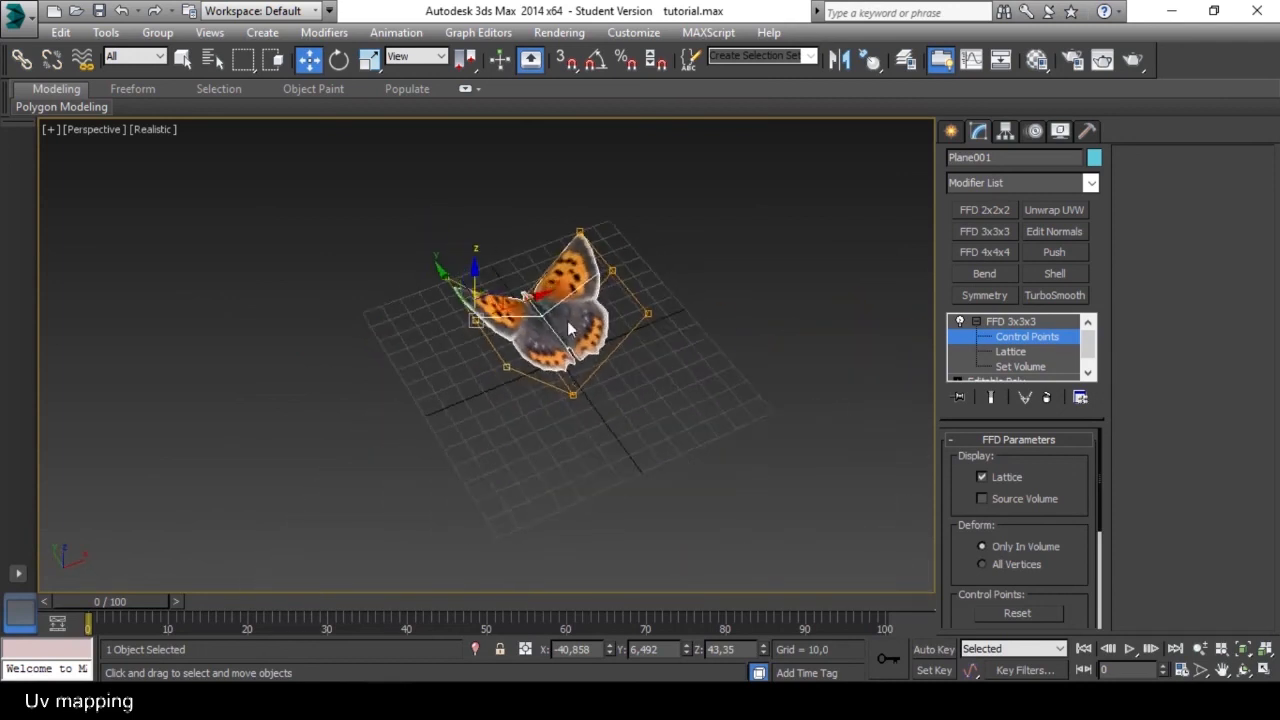
{"action": "scroll", "coordinate": [563, 314], "scroll_direction": "up", "scroll_amount": 3}
Collapse the FFD 3x3x3 modifier into the editable poly and accept the warning.
{"action": "left_click", "coordinate": [995, 322]}
{"action": "right_click", "coordinate": [995, 322]}
{"action": "left_click", "coordinate": [1063, 444]}
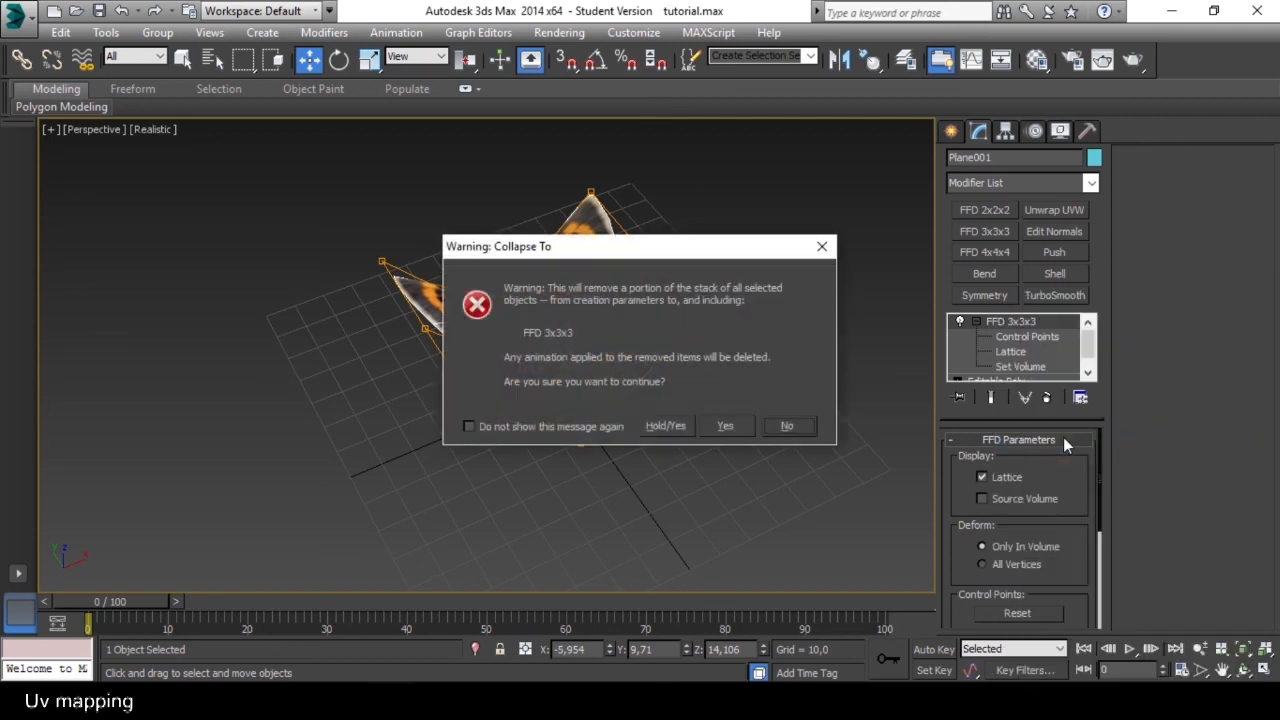
{"action": "left_click", "coordinate": [728, 424]}
Exit isolation mode and move the butterfly out of the house to Y about 59.
{"action": "middle_click_drag", "start_coordinate": [561, 337], "coordinate": [694, 319], "text": "alt"}
{"action": "key", "text": "alt+q"}
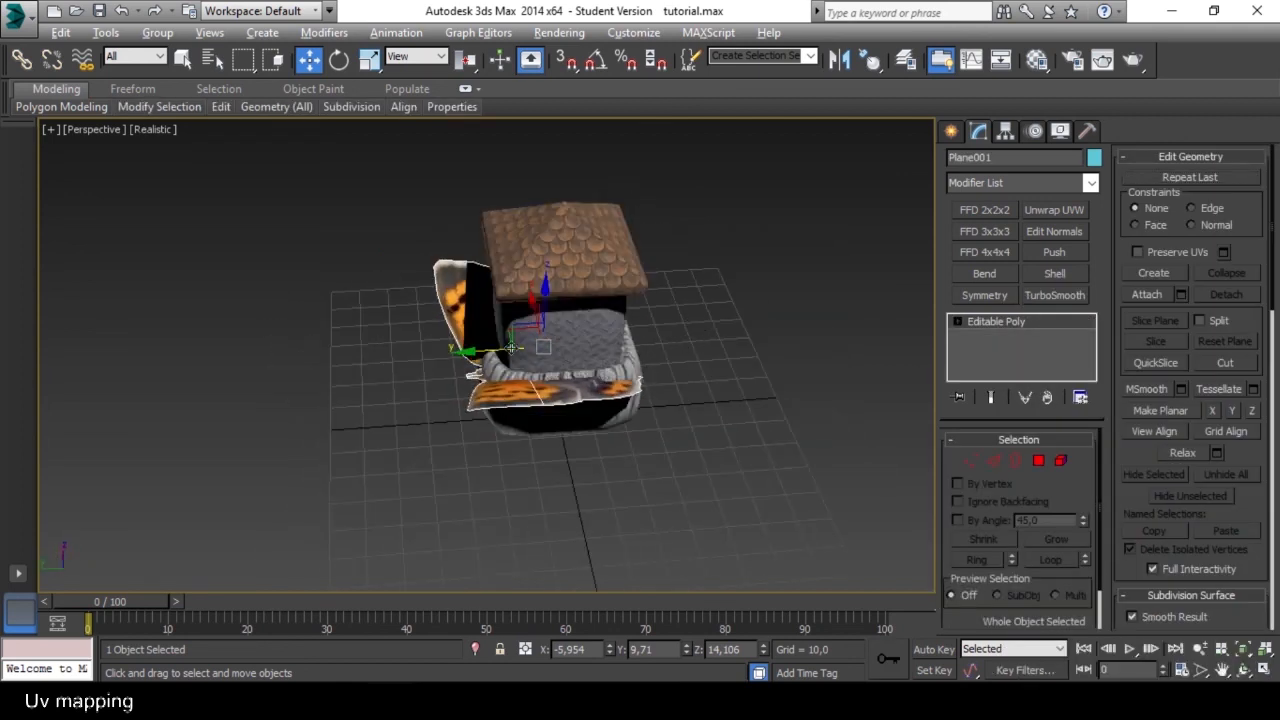
{"action": "left_click_drag", "start_coordinate": [511, 335], "coordinate": [339, 342]}
{"action": "middle_click_drag", "start_coordinate": [339, 342], "coordinate": [285, 364], "text": "alt"}
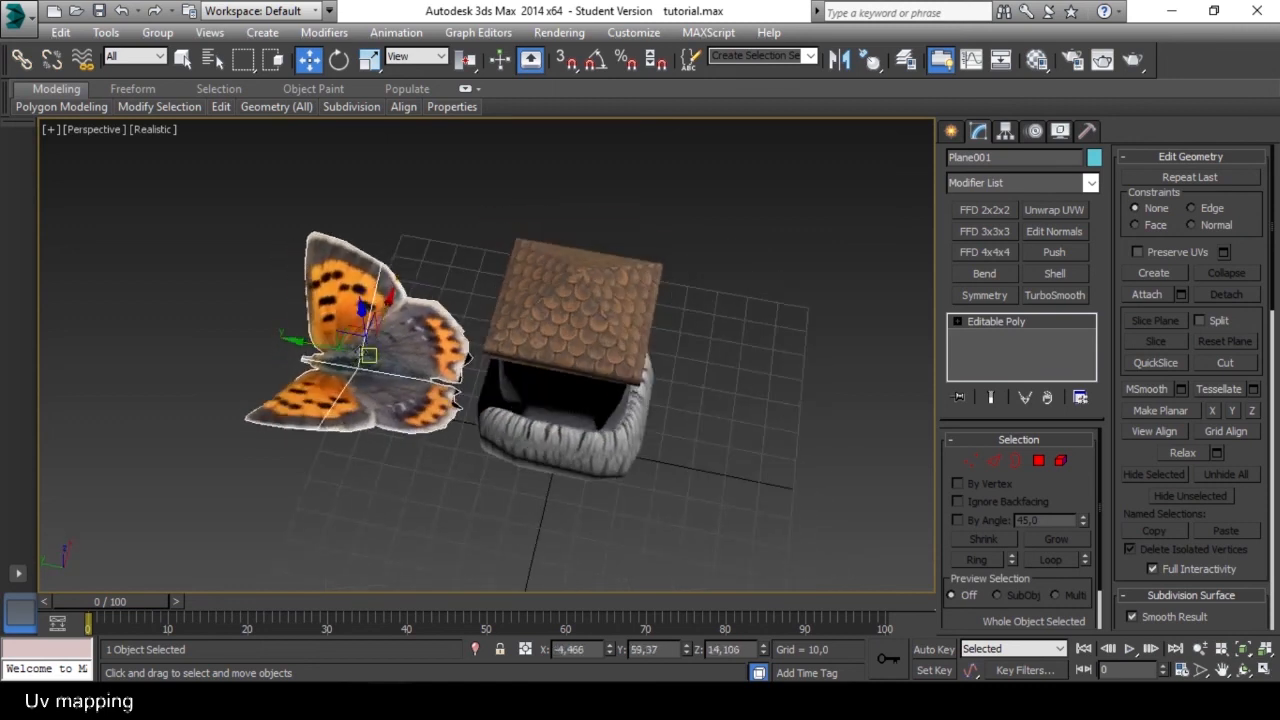
Scale the butterfly down uniformly to about 47.6 percent.
{"action": "mouse_move", "coordinate": [387, 347]}
{"action": "middle_mouse_down", "text": "alt"}
{"action": "mouse_move", "coordinate": [420, 335]}
{"action": "mouse_move", "coordinate": [404, 342]}
{"action": "middle_mouse_up", "text": "alt"}
{"action": "key", "text": "e"}
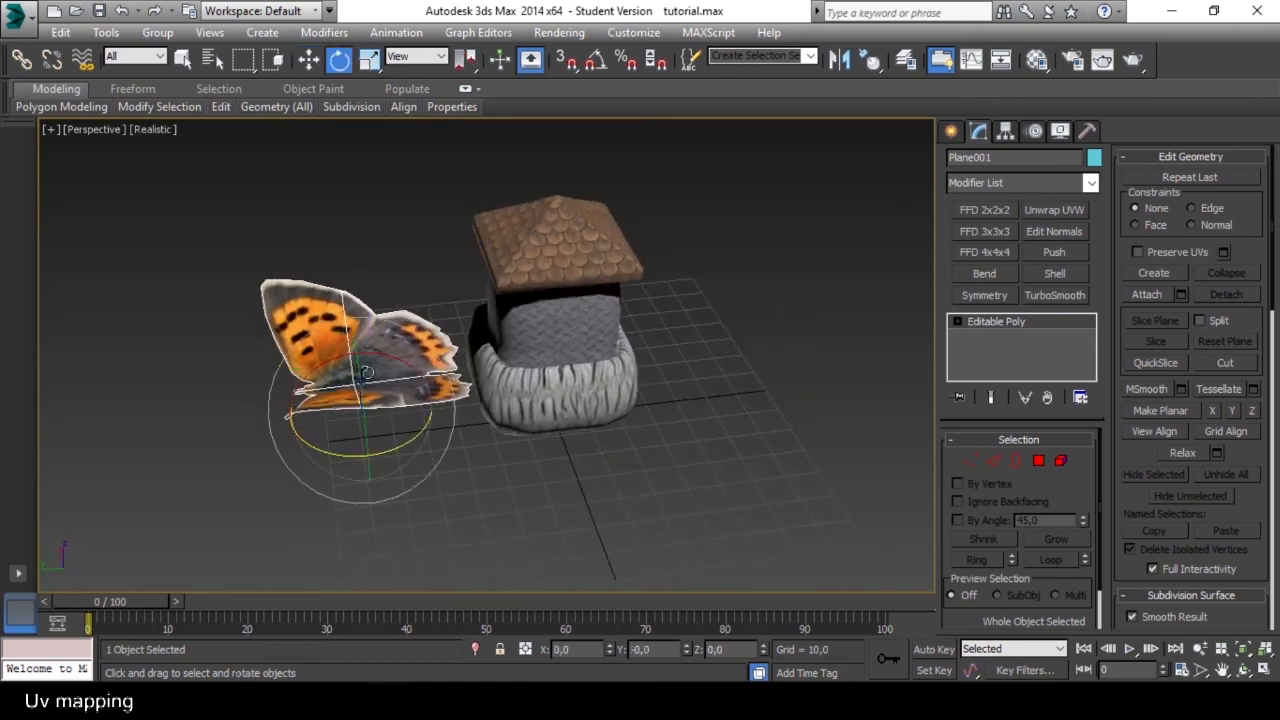
{"action": "key", "text": "t"}
{"action": "middle_click_drag", "start_coordinate": [440, 286], "coordinate": [491, 362]}
{"action": "key", "text": "p"}
{"action": "key", "text": "r"}
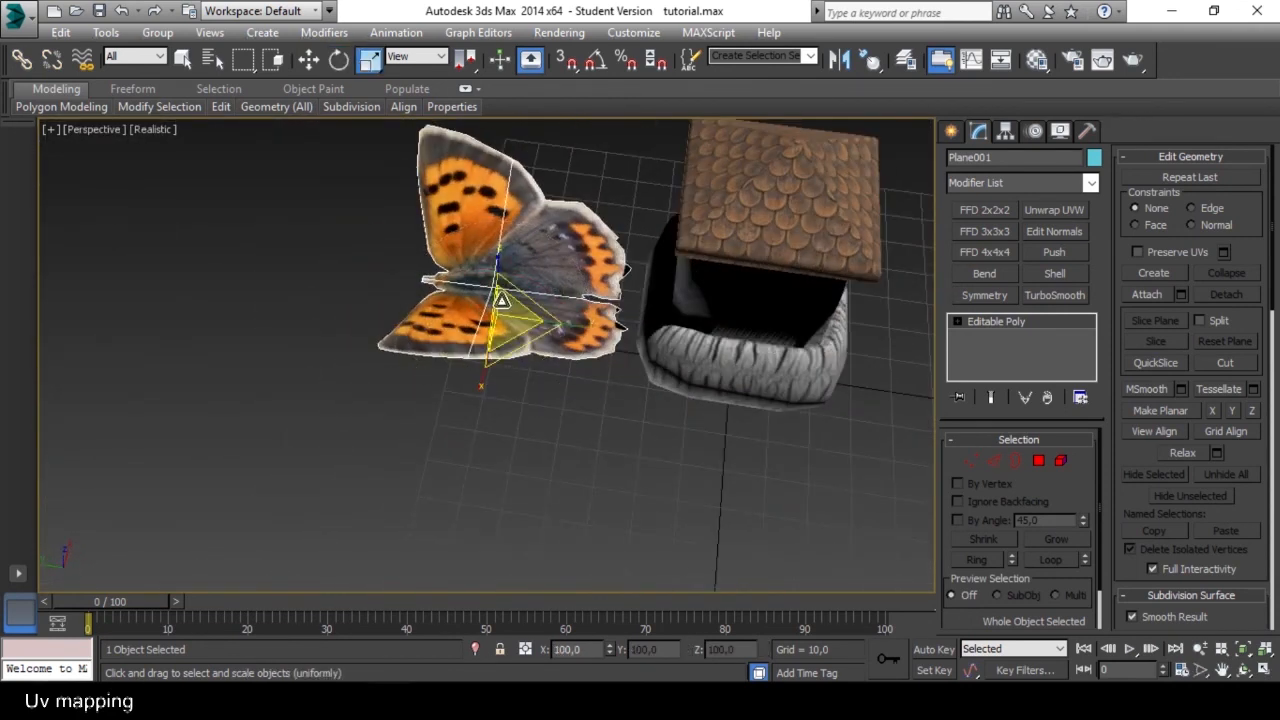
{"action": "left_click_drag", "start_coordinate": [491, 362], "coordinate": [488, 414]}
{"action": "middle_click_drag", "start_coordinate": [488, 414], "coordinate": [706, 412], "text": "alt"}
Move the butterfly with vertex snapping up to the house wall just beneath the roof.
{"action": "scroll", "coordinate": [483, 399], "scroll_direction": "up", "scroll_amount": 4}
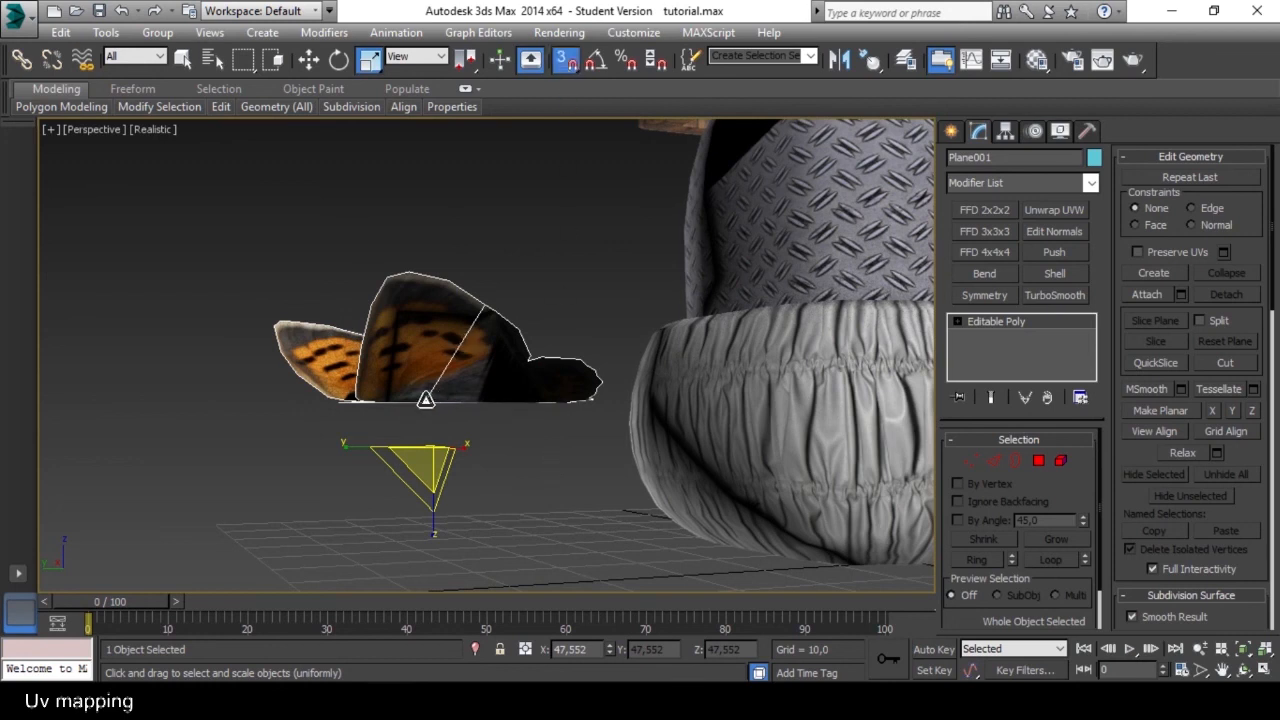
{"action": "scroll", "coordinate": [430, 396], "scroll_direction": "down", "scroll_amount": 3}
{"action": "middle_click_drag", "start_coordinate": [460, 357], "coordinate": [444, 397]}
{"action": "middle_click_drag", "start_coordinate": [444, 397], "coordinate": [422, 429], "text": "alt"}
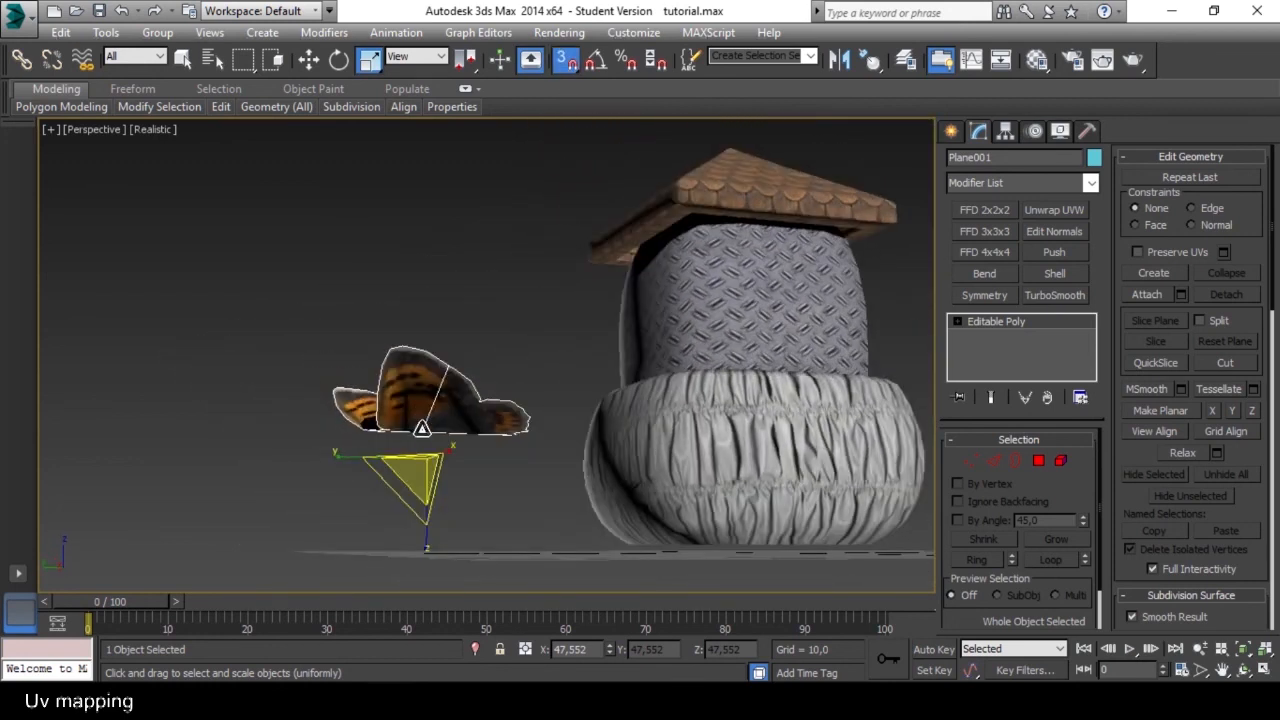
{"action": "key", "text": "w"}
{"action": "left_click_drag", "start_coordinate": [422, 428], "coordinate": [708, 205]}
{"action": "middle_click_drag", "start_coordinate": [710, 204], "coordinate": [668, 468], "text": "alt"}
{"action": "scroll", "coordinate": [674, 310], "scroll_direction": "up", "scroll_amount": 4}
Reposition only the butterfly's pivot on its body and move the butterfly against the upper edge of the house wall.
{"action": "left_click", "coordinate": [1005, 131]}
{"action": "left_click", "coordinate": [1021, 250]}
{"action": "left_click_drag", "start_coordinate": [666, 467], "coordinate": [647, 403]}
{"action": "middle_click_drag", "start_coordinate": [647, 403], "coordinate": [662, 419], "text": "alt"}
{"action": "left_click_drag", "start_coordinate": [662, 419], "coordinate": [648, 374]}
{"action": "left_click", "coordinate": [1002, 255]}
{"action": "middle_click_drag", "start_coordinate": [700, 435], "coordinate": [661, 365], "text": "alt"}
Turn off snapping and rotate the butterfly so it sits upright against the house corner with its head up.
{"action": "key", "text": "e"}
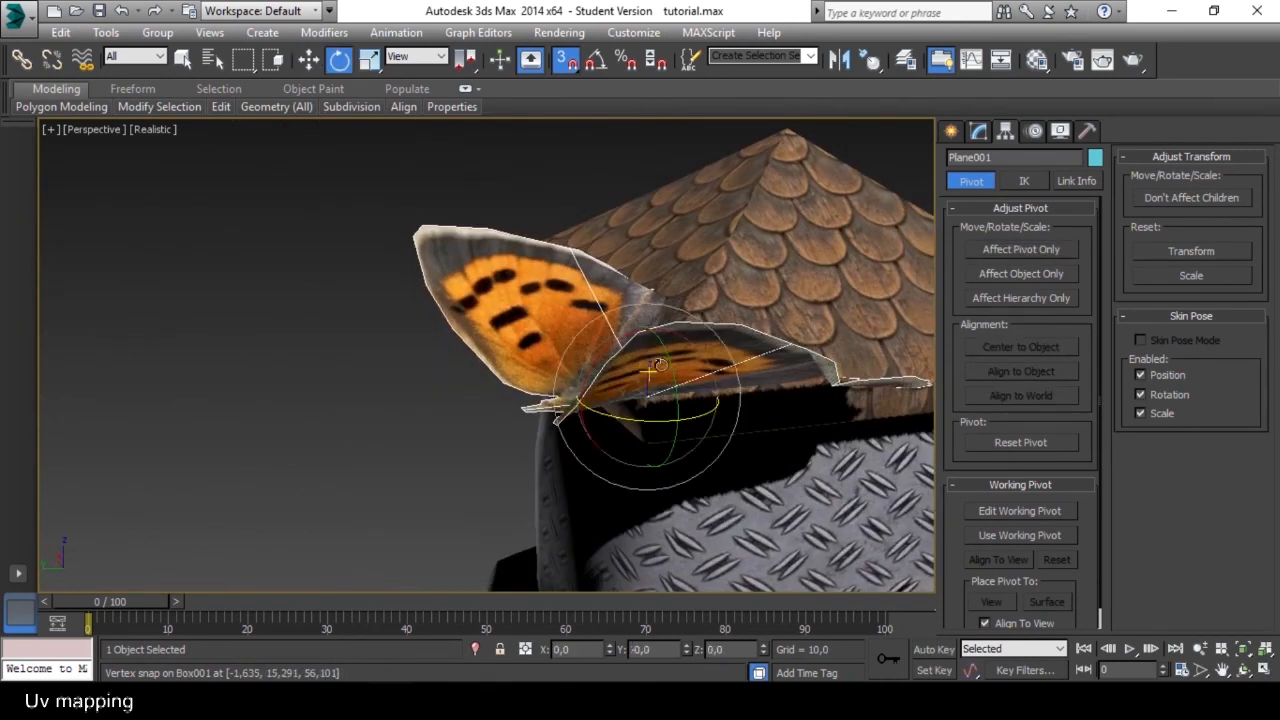
{"action": "left_click", "coordinate": [566, 64]}
{"action": "left_click_drag", "start_coordinate": [671, 405], "coordinate": [693, 426]}
{"action": "left_click_drag", "start_coordinate": [654, 342], "coordinate": [535, 366]}
{"action": "scroll", "coordinate": [615, 373], "scroll_direction": "down", "scroll_amount": 8}
{"action": "scroll", "coordinate": [615, 373], "scroll_direction": "up", "scroll_amount": 8}
{"action": "left_click_drag", "start_coordinate": [612, 364], "coordinate": [585, 330]}
Scale the butterfly uniformly to about 34.4 percent, deselect it and return to the modifier settings.
{"action": "key", "text": "r"}
{"action": "scroll", "coordinate": [540, 289], "scroll_direction": "down", "scroll_amount": 3}
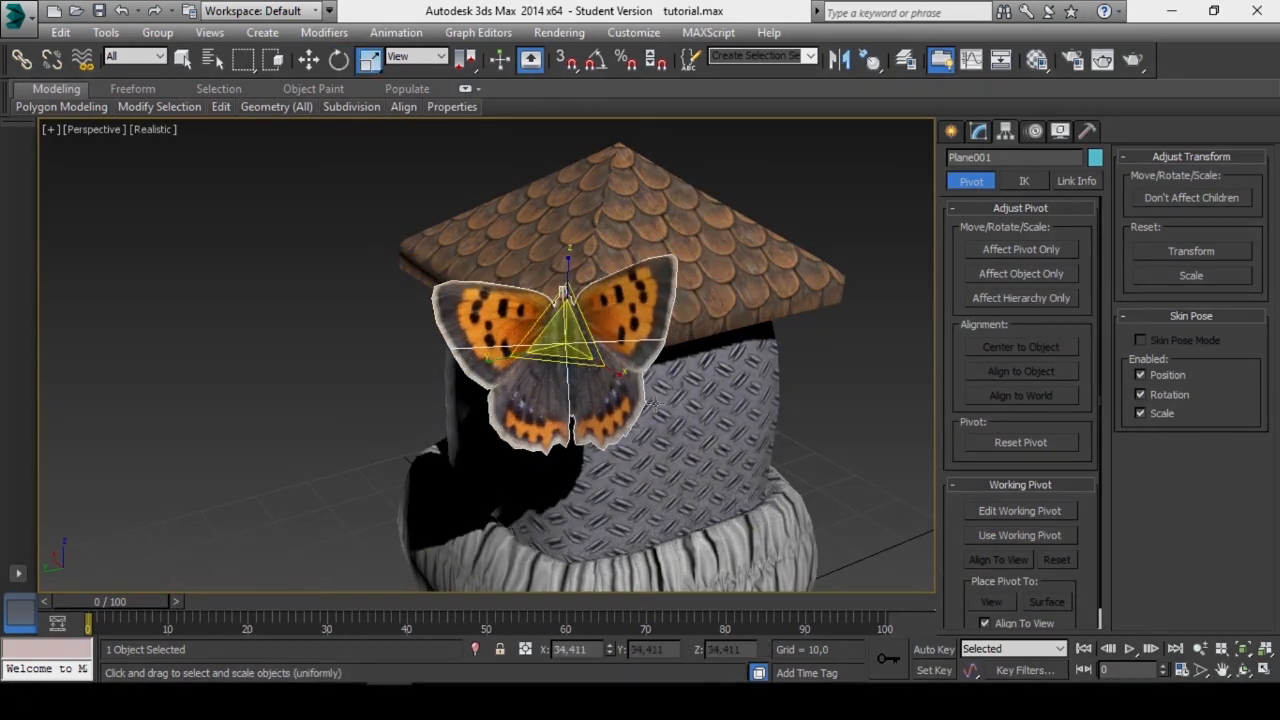
{"action": "left_click", "coordinate": [800, 409]}
{"action": "scroll", "coordinate": [795, 415], "scroll_direction": "down", "scroll_amount": 2}
{"action": "middle_click_drag", "start_coordinate": [791, 420], "coordinate": [650, 389]}
{"action": "middle_click_drag", "start_coordinate": [650, 389], "coordinate": [648, 348]}
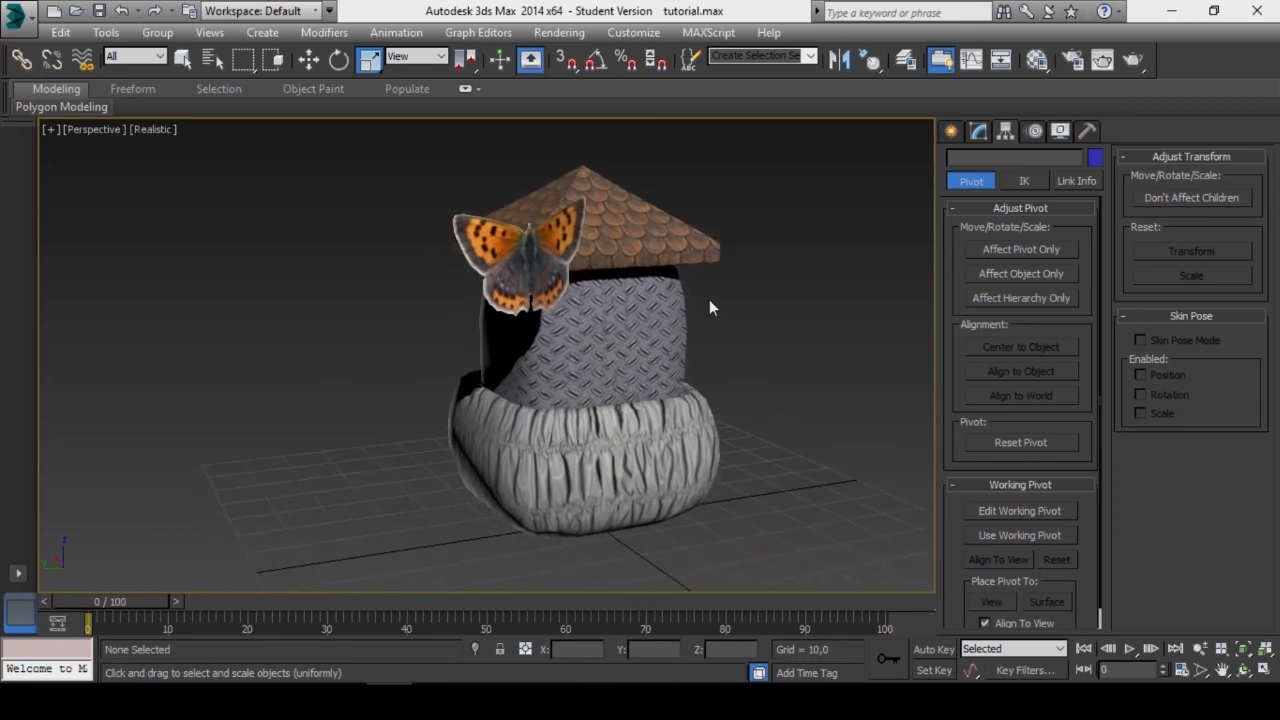
{"action": "left_click", "coordinate": [977, 133]}
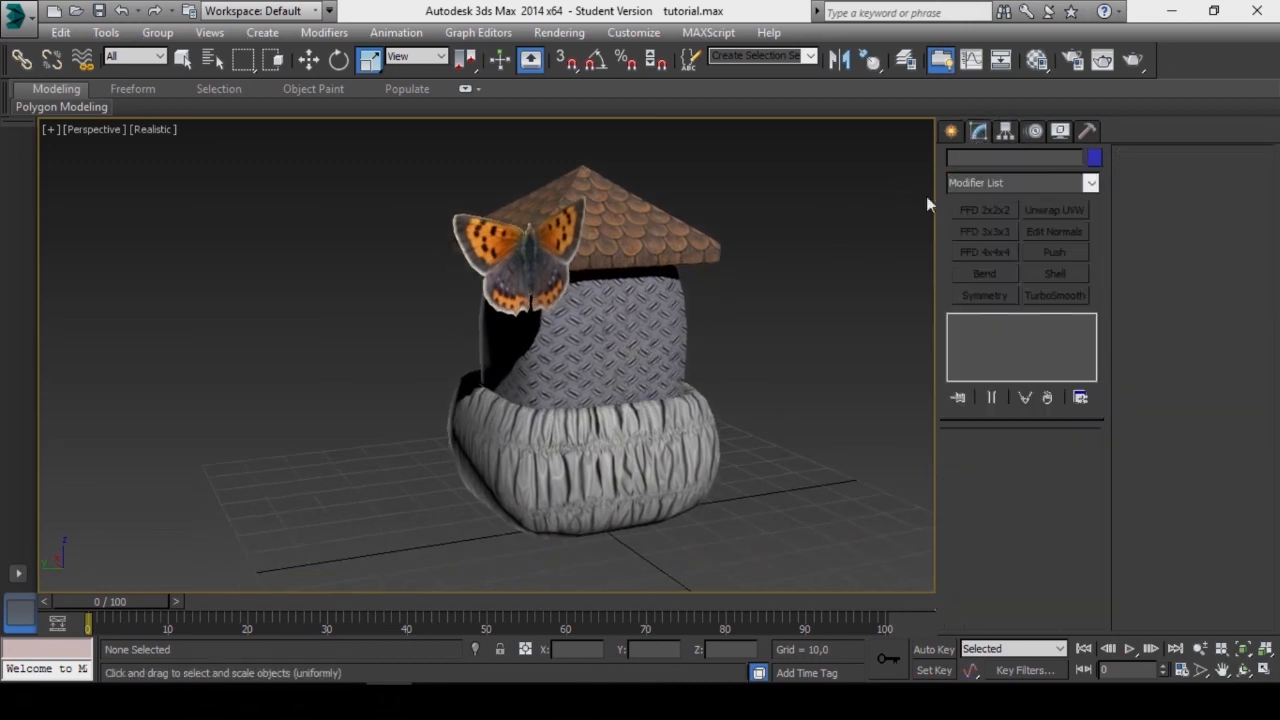